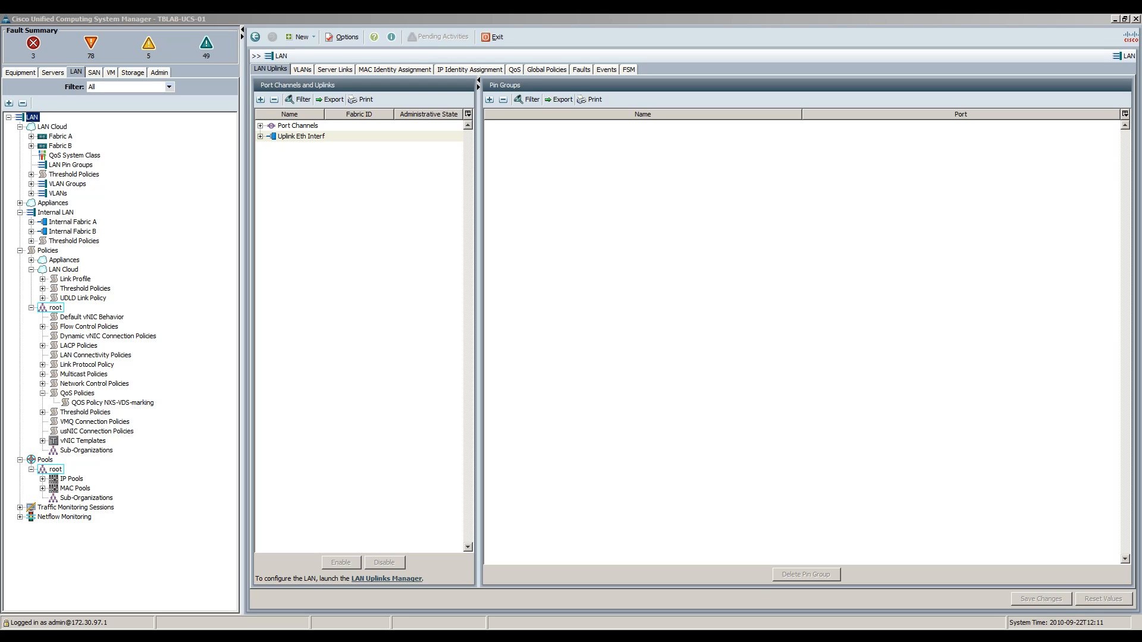
Step: Show the QoS System Class table with Gold, Silver, Bronze and Best Effort at MTU 1600
{"action": "left_click", "coordinate": [91, 157]}
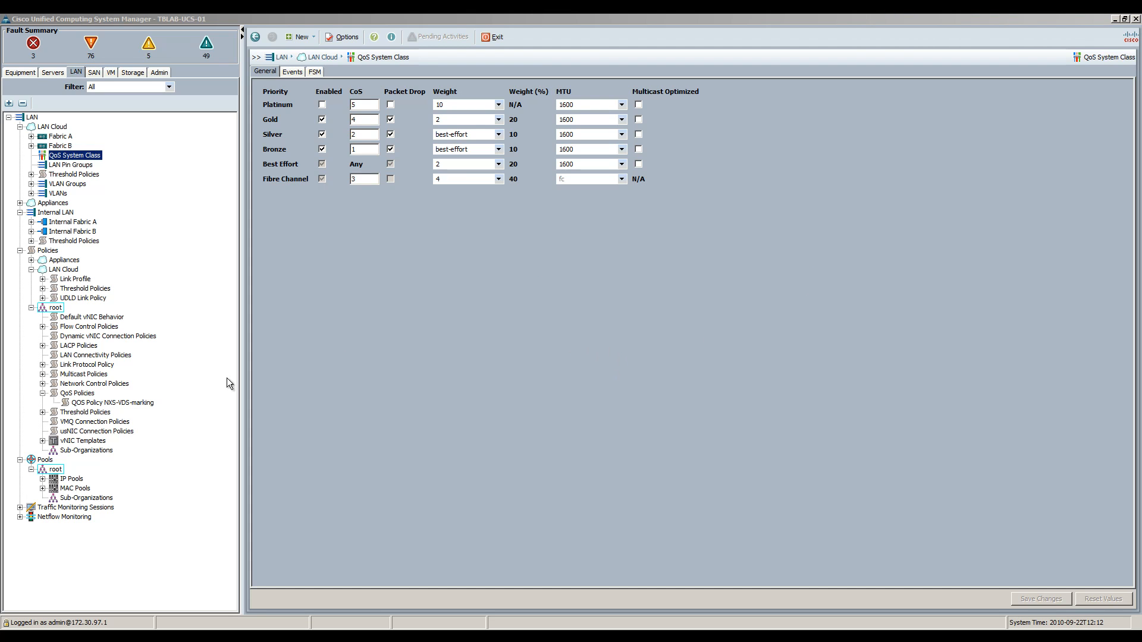
Step: Display QoS policy NXS-VDS-marking: Best Effort priority, burst 10240, line-rate, full host control
{"action": "left_click", "coordinate": [80, 403]}
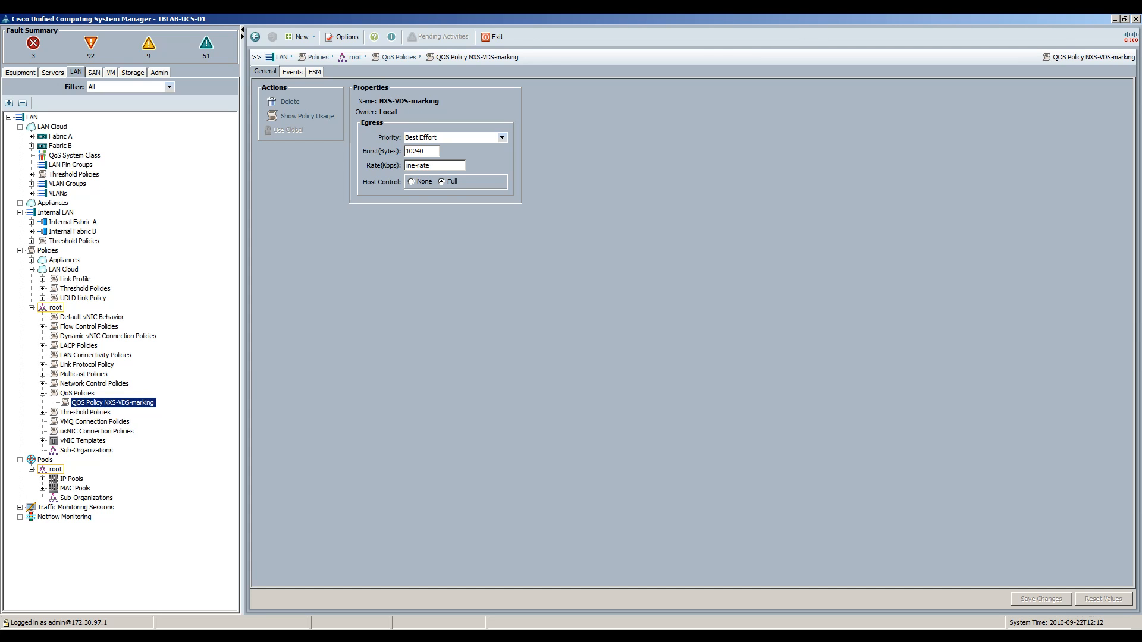
{"action": "key", "text": "alt+Tab"}
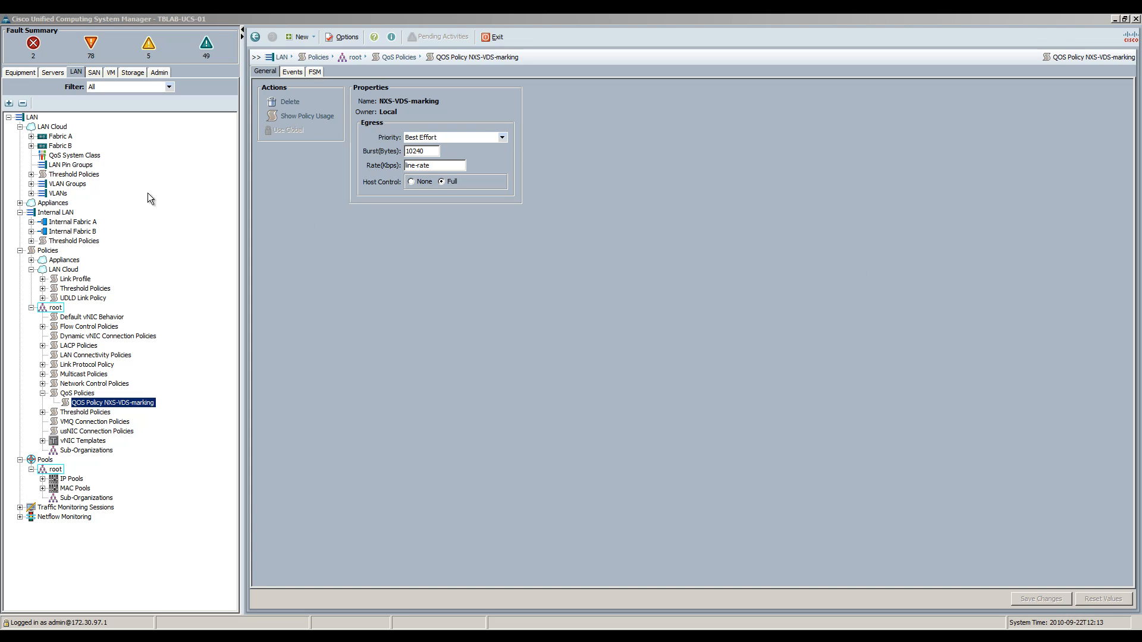
{"action": "left_click", "coordinate": [34, 116]}
Step: In LAN Uplinks Manager, review the VLANs, including VXLAN-Transport (200) and vMotion1 (110)
{"action": "left_click", "coordinate": [33, 117]}
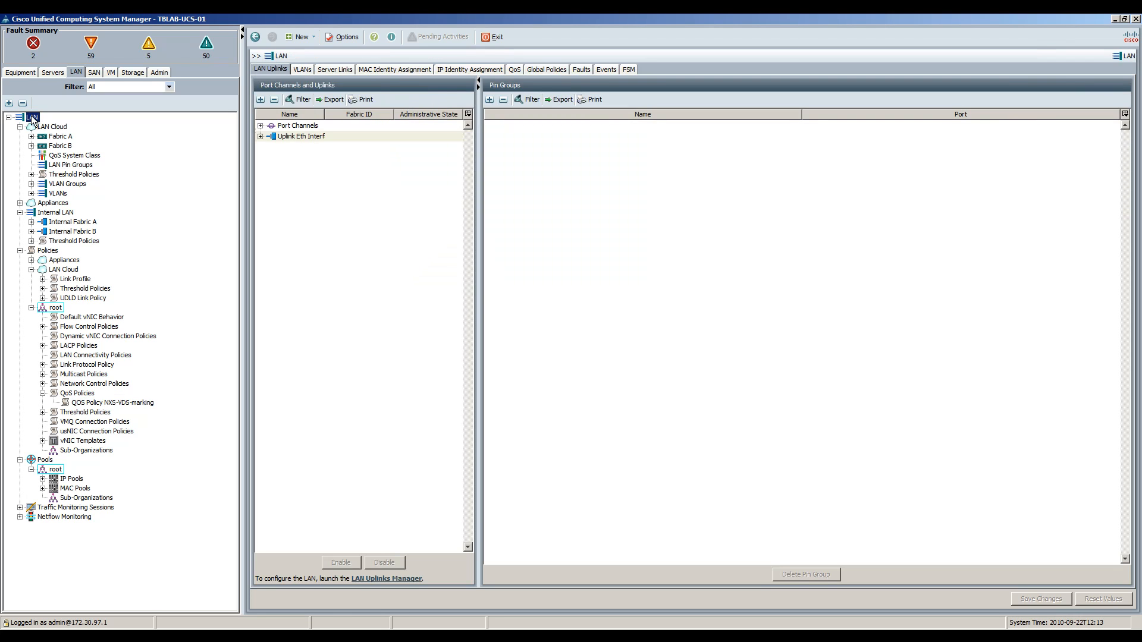
{"action": "left_click", "coordinate": [390, 579]}
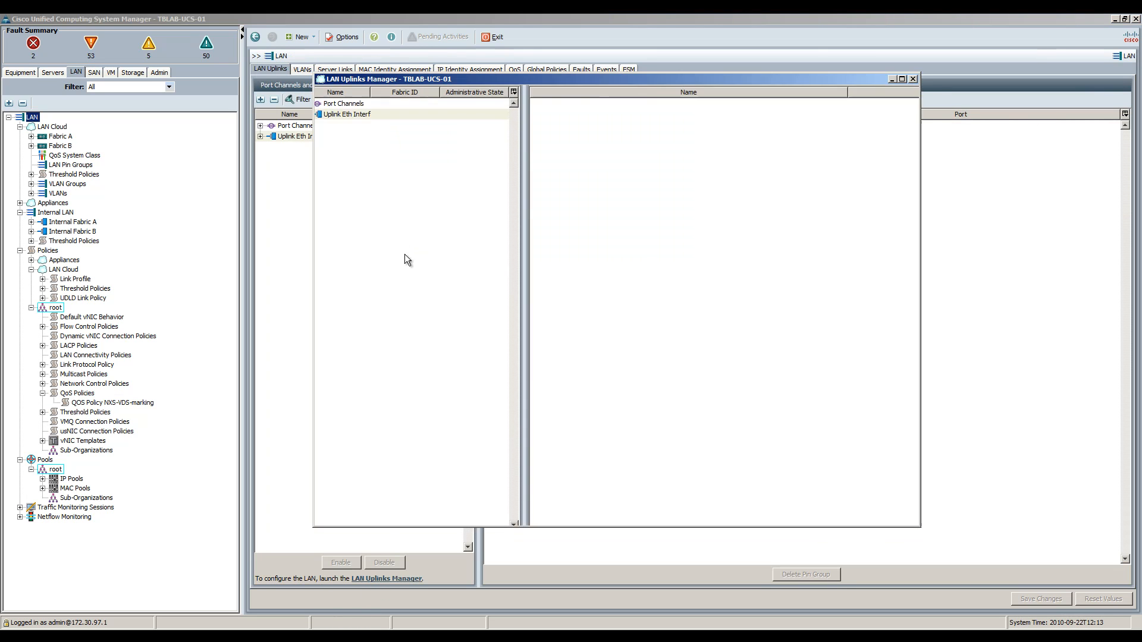
{"action": "left_click", "coordinate": [367, 94]}
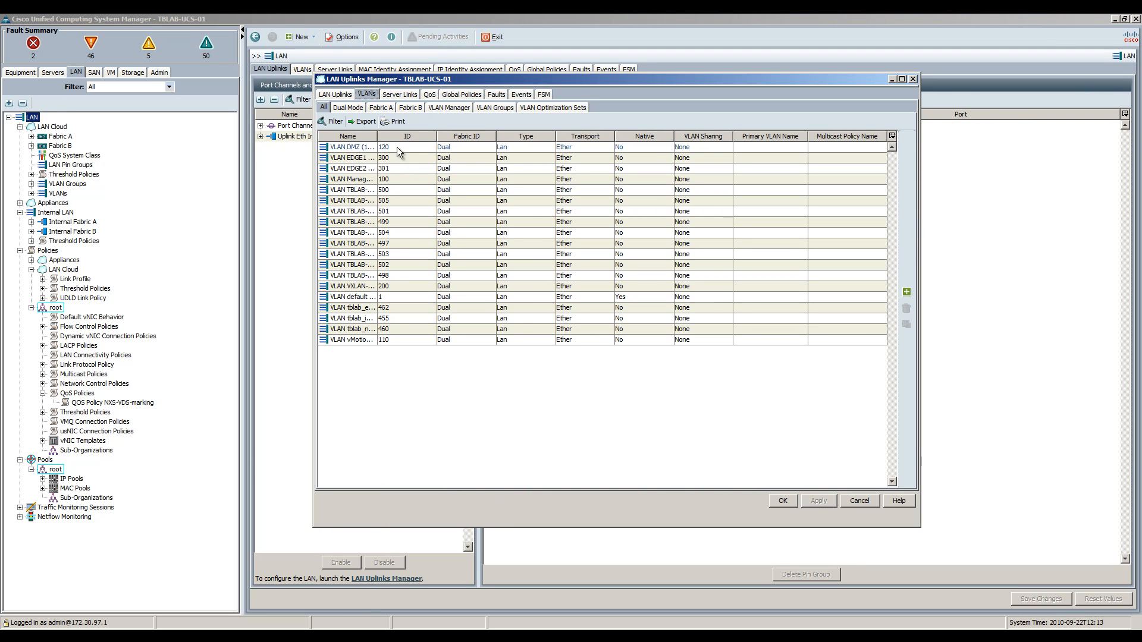
{"action": "left_click_drag", "start_coordinate": [379, 136], "coordinate": [464, 136]}
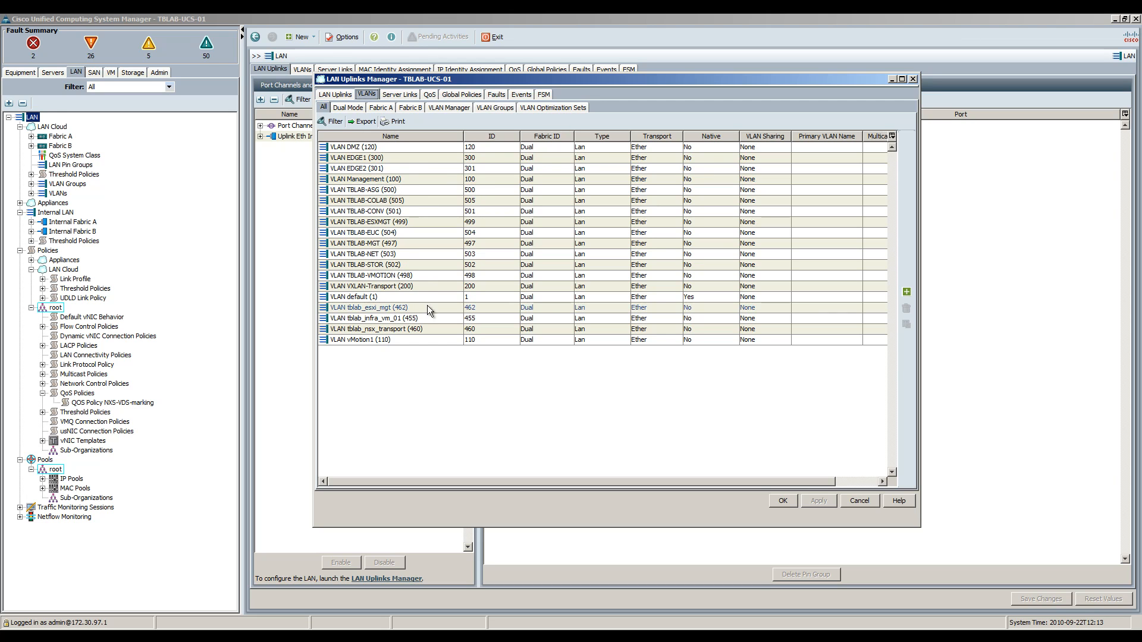
{"action": "left_click", "coordinate": [386, 288]}
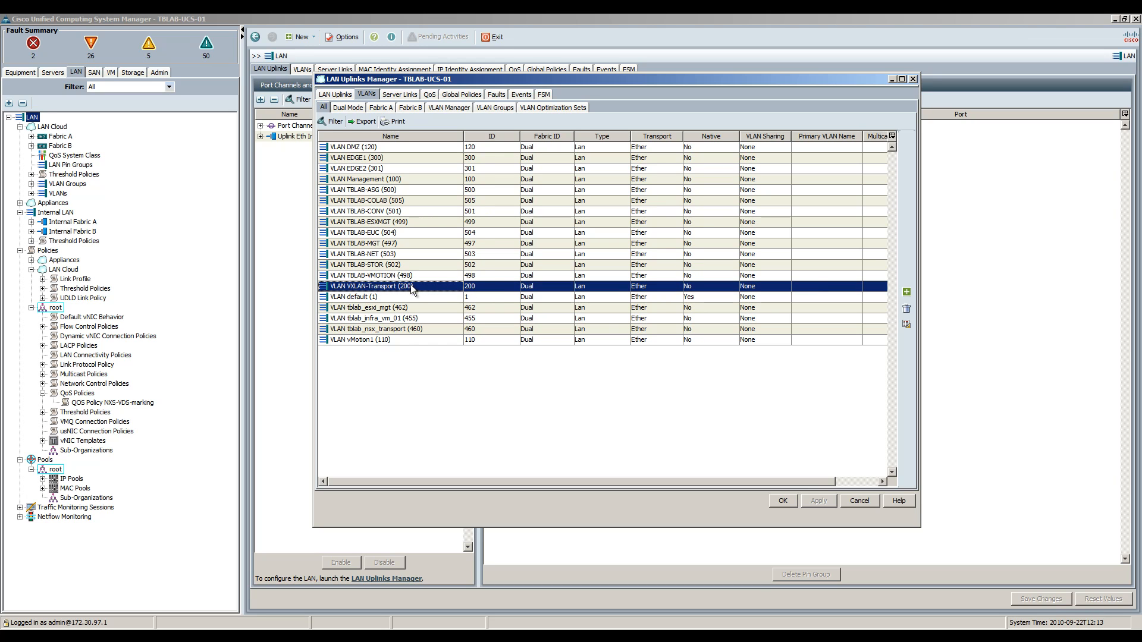
{"action": "left_click", "coordinate": [374, 339]}
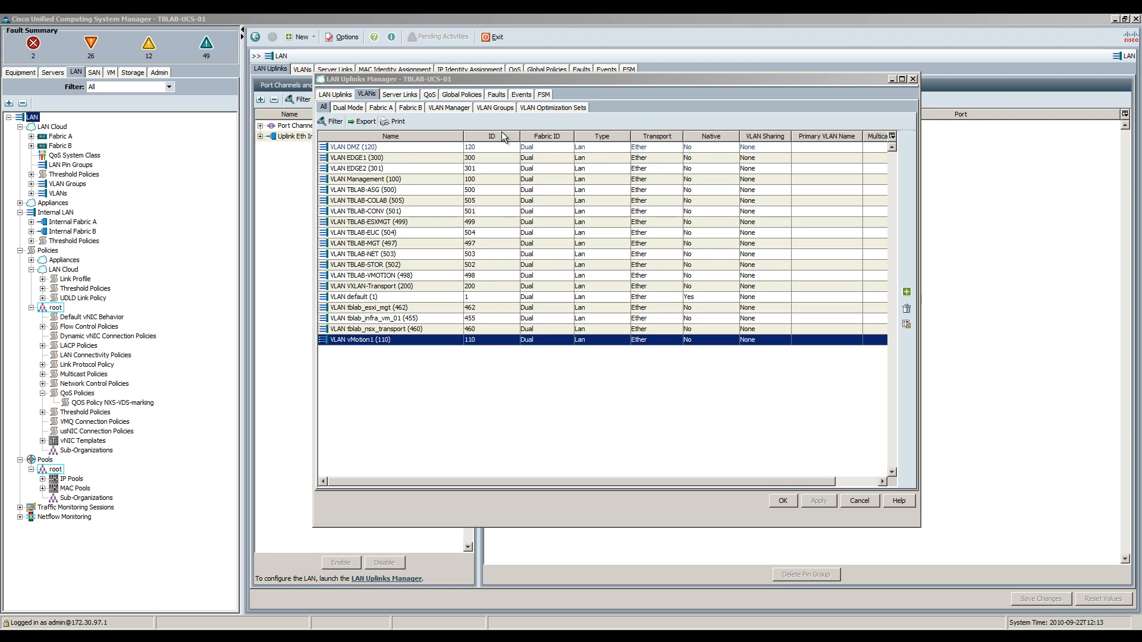
Step: Review the VLANs by group, collapse TBLAB, and close the manager without changes
{"action": "left_click", "coordinate": [489, 107]}
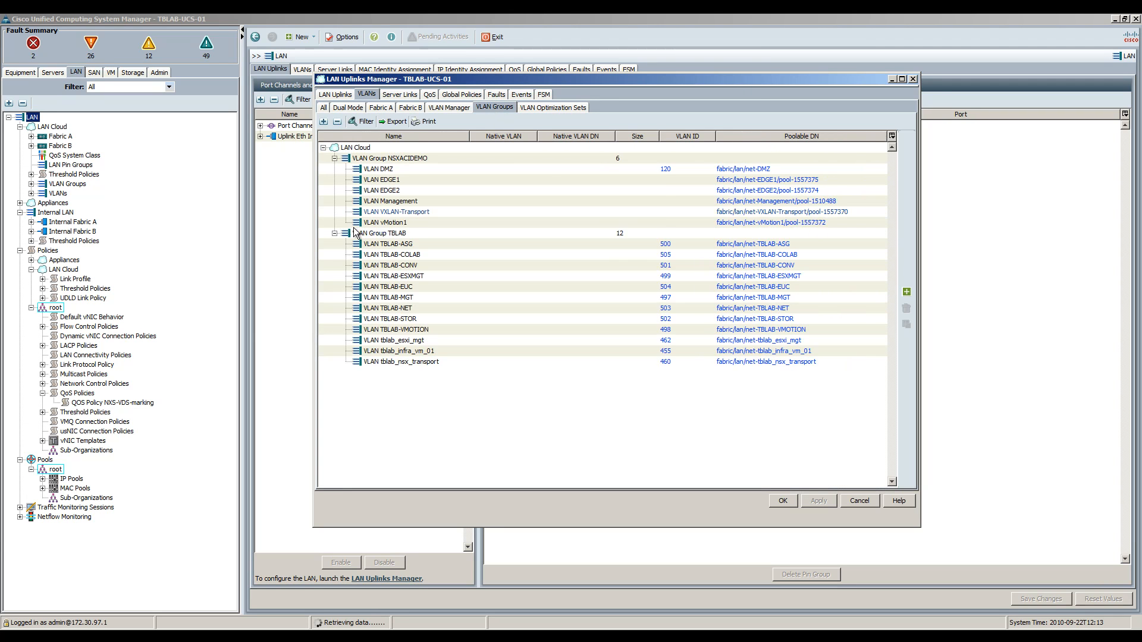
{"action": "left_click", "coordinate": [335, 234]}
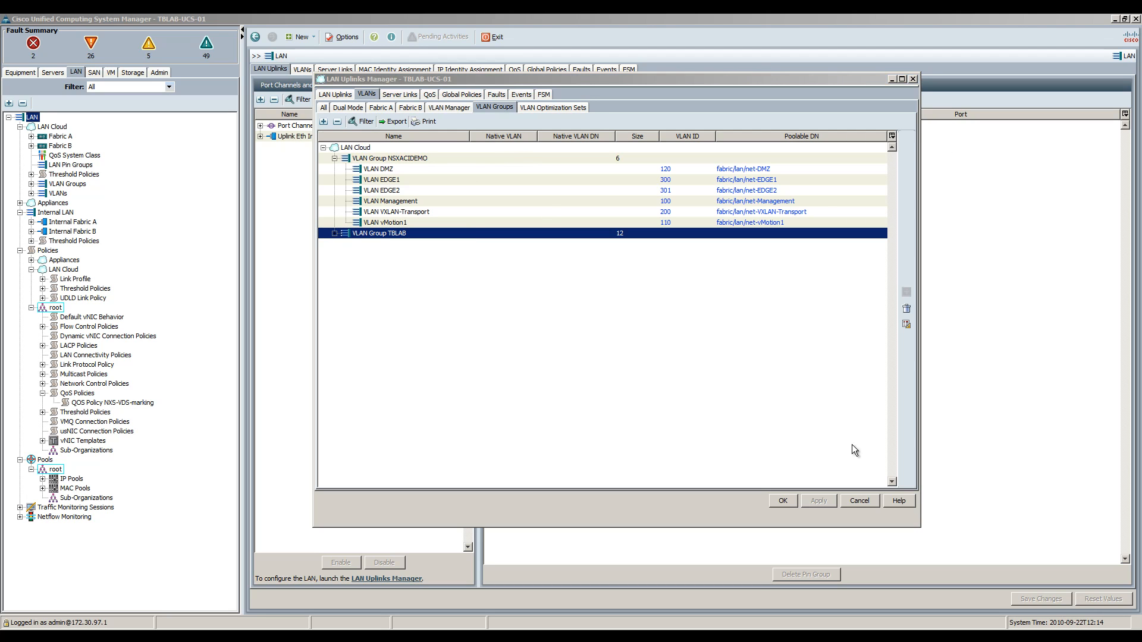
{"action": "left_click", "coordinate": [855, 503]}
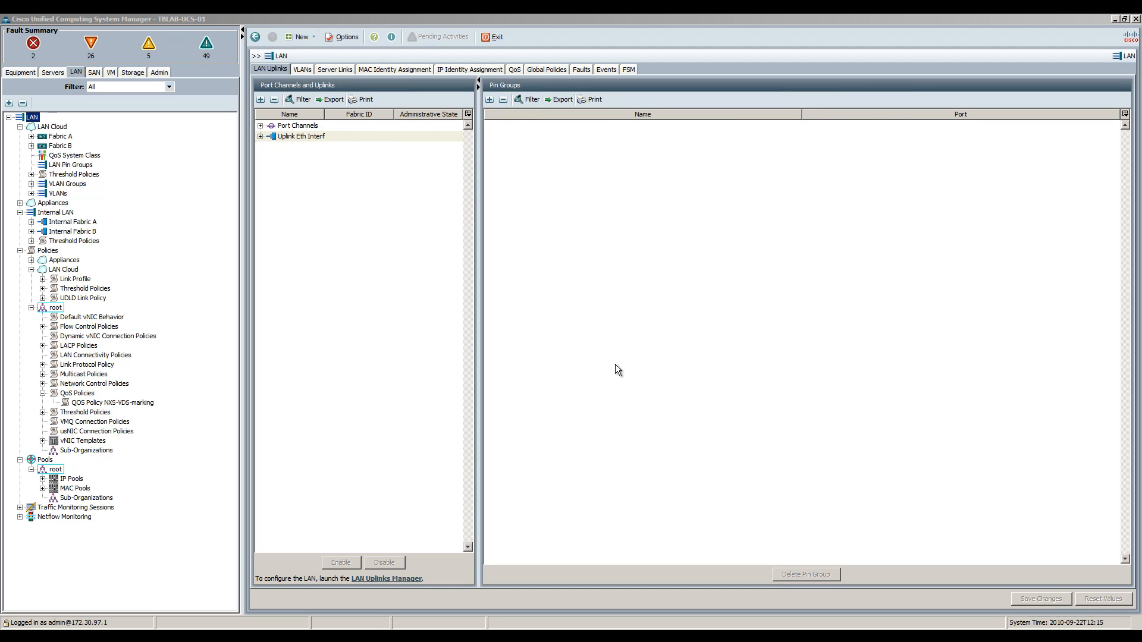
Step: Review the MAC pools and the vNIC-4-Fabric-A and vNIC-5-Fabric-B address ranges, then collapse root
{"action": "left_click", "coordinate": [43, 489]}
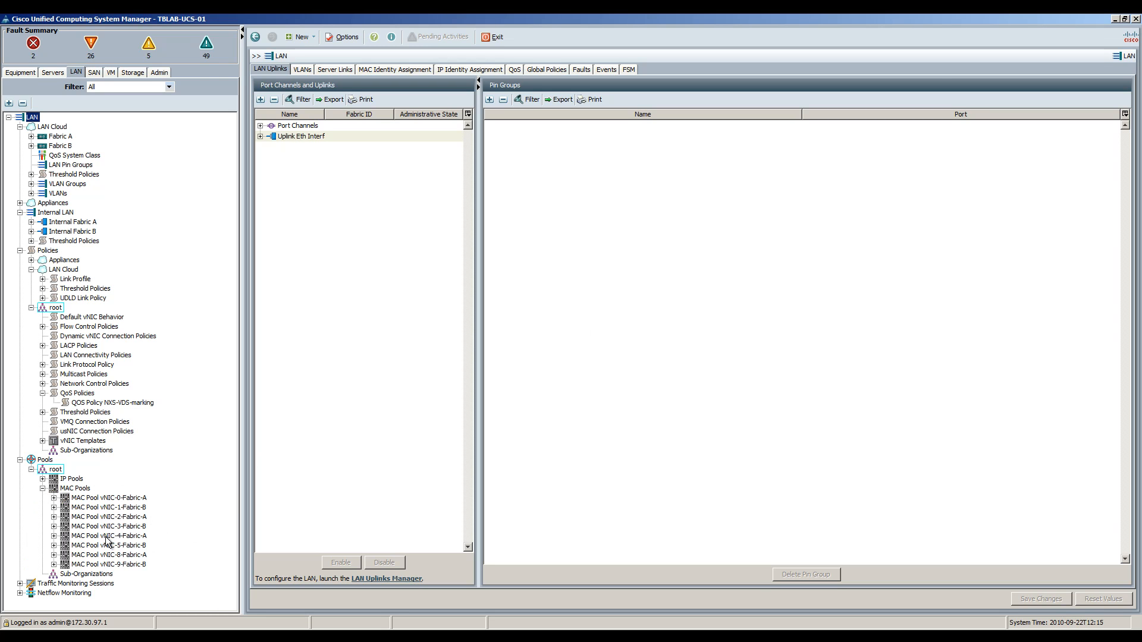
{"action": "left_click", "coordinate": [71, 489]}
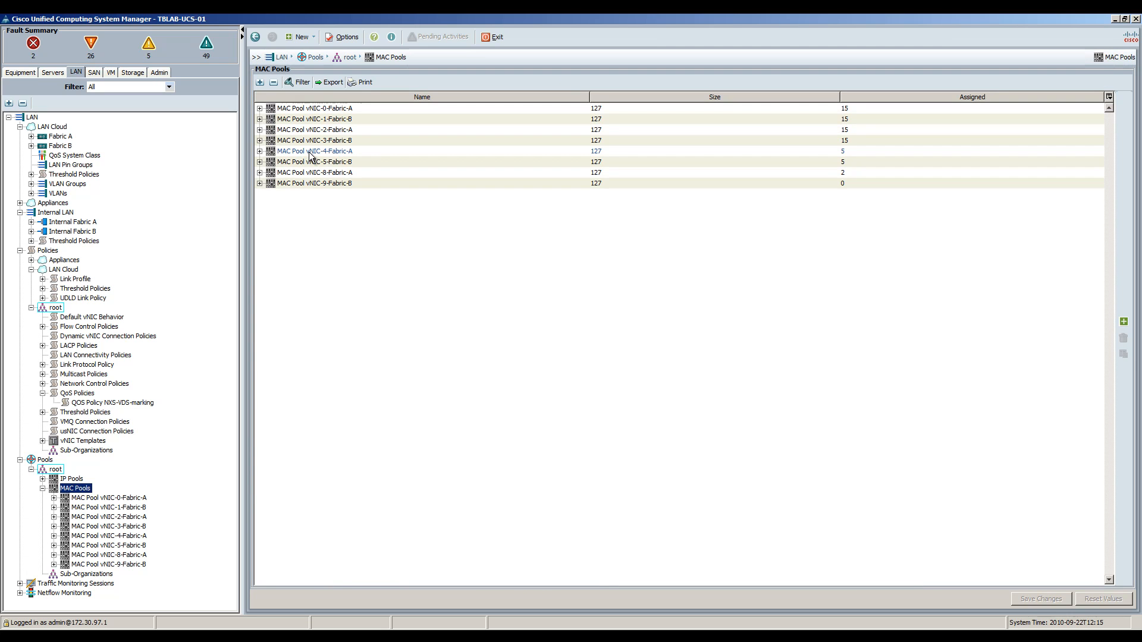
{"action": "left_click", "coordinate": [260, 151]}
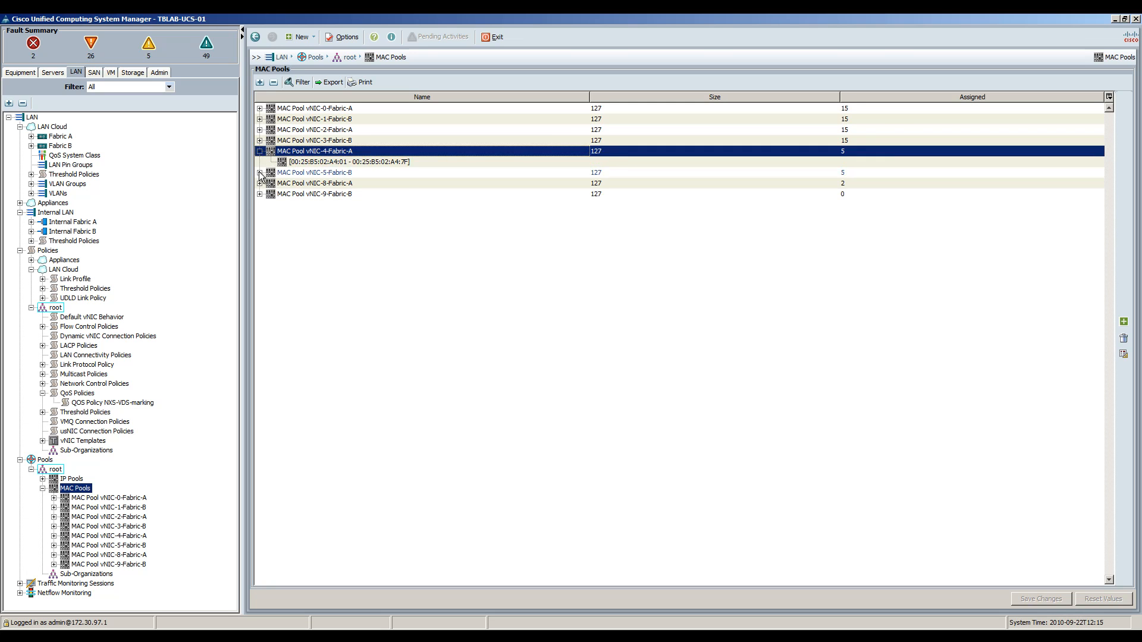
{"action": "left_click", "coordinate": [260, 173]}
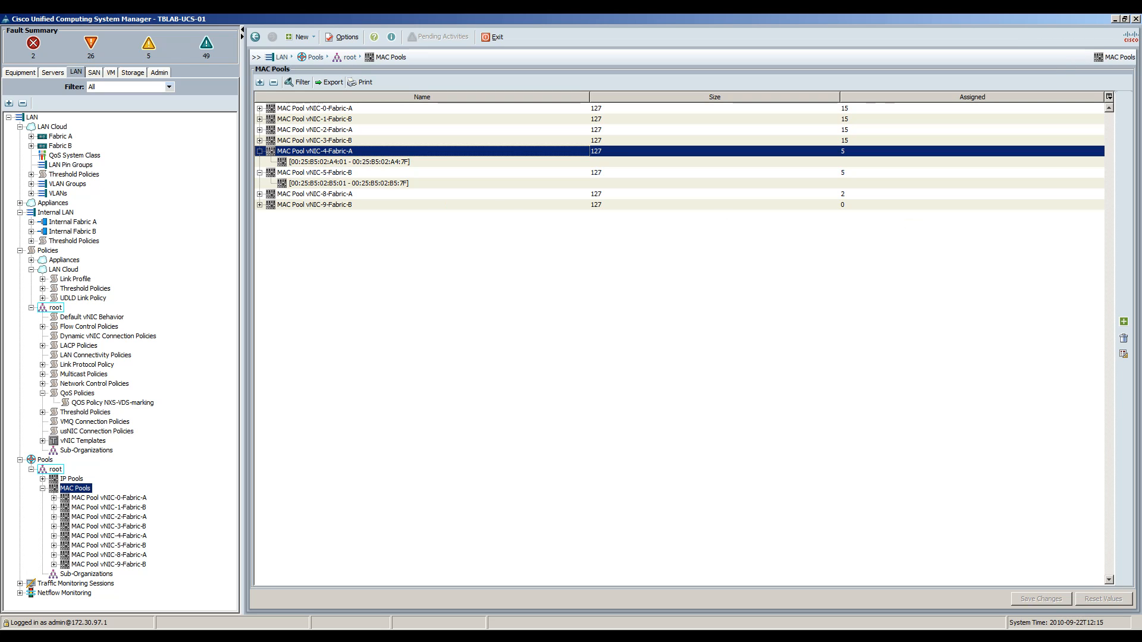
{"action": "left_click", "coordinate": [54, 470]}
{"action": "left_click", "coordinate": [32, 469]}
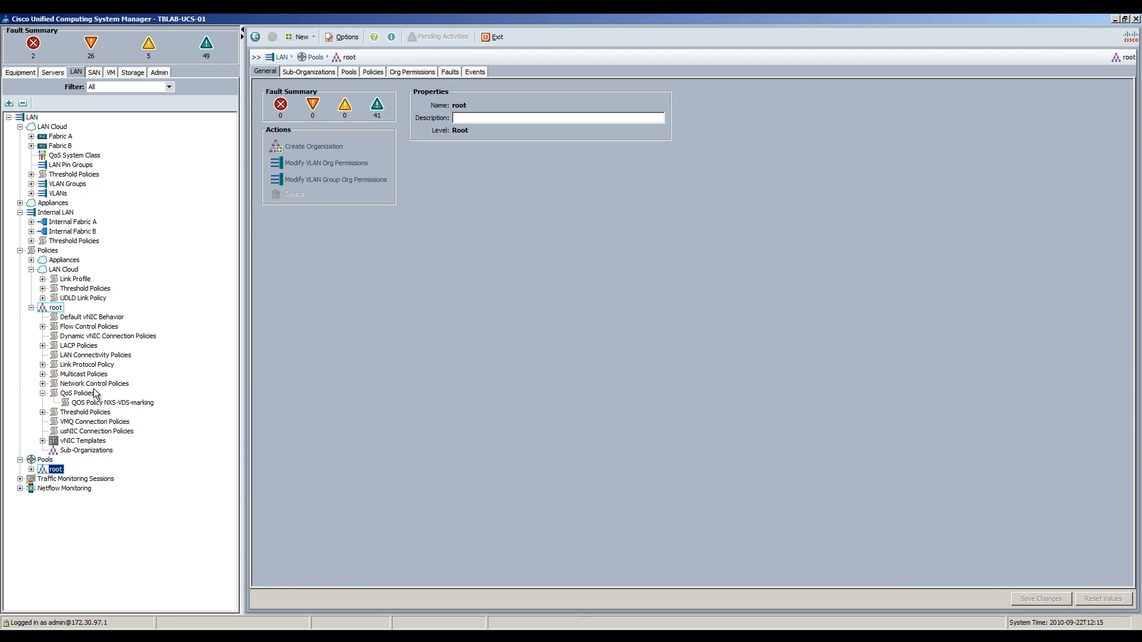
Step: Compare CDP on the CDP-ENABLE and default network control policies, then view template vNIC-4-Fabric-A
{"action": "left_click", "coordinate": [72, 385]}
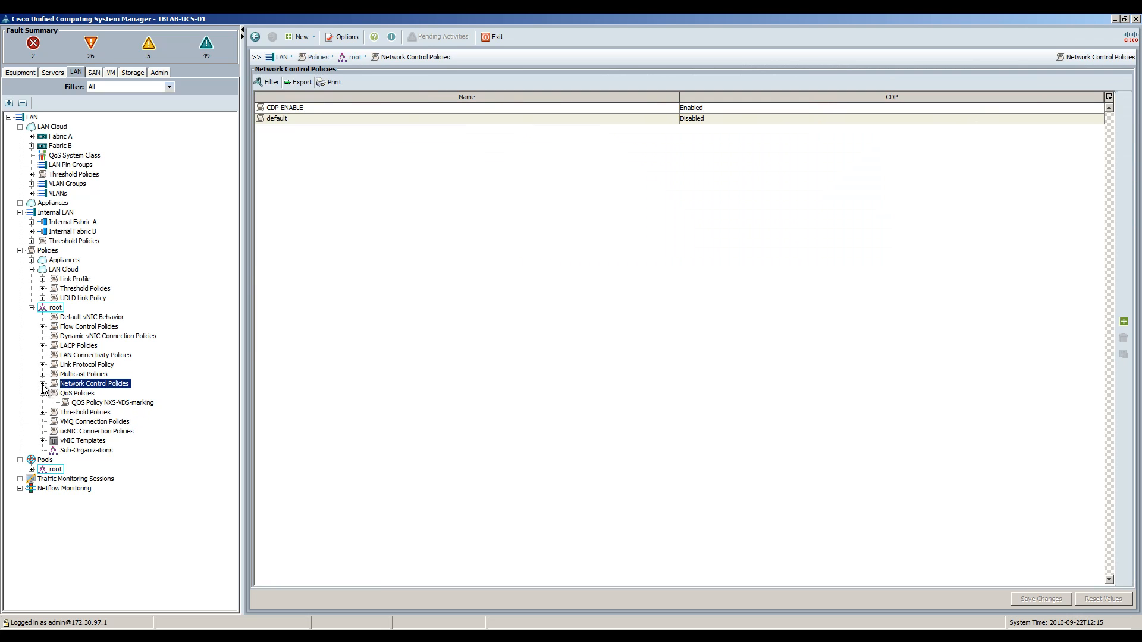
{"action": "left_click", "coordinate": [43, 384]}
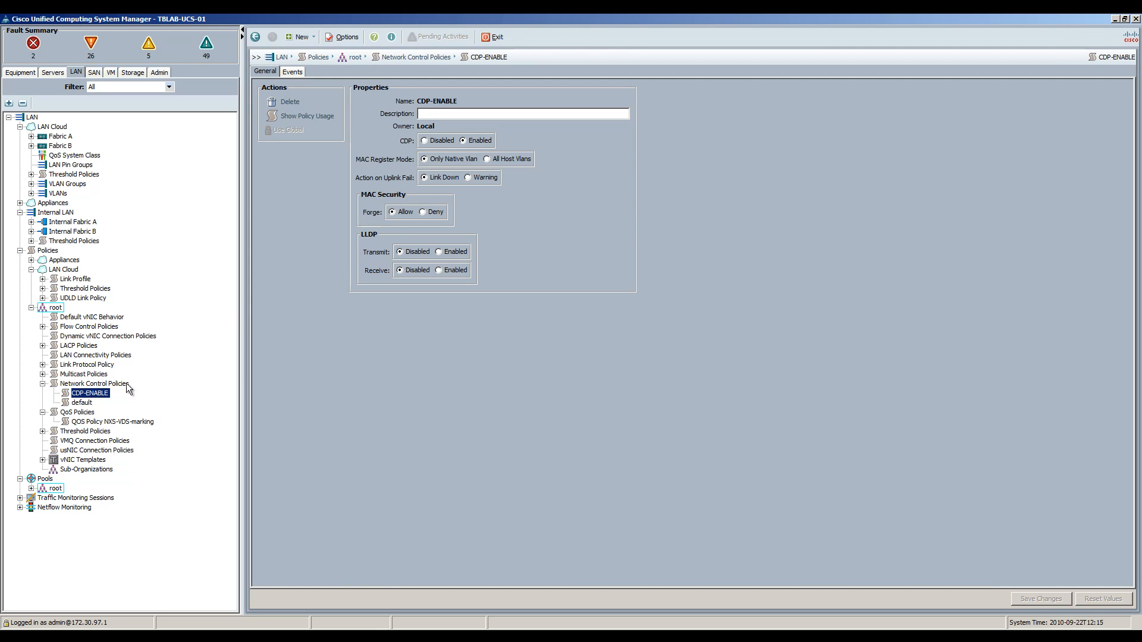
{"action": "left_click", "coordinate": [83, 404]}
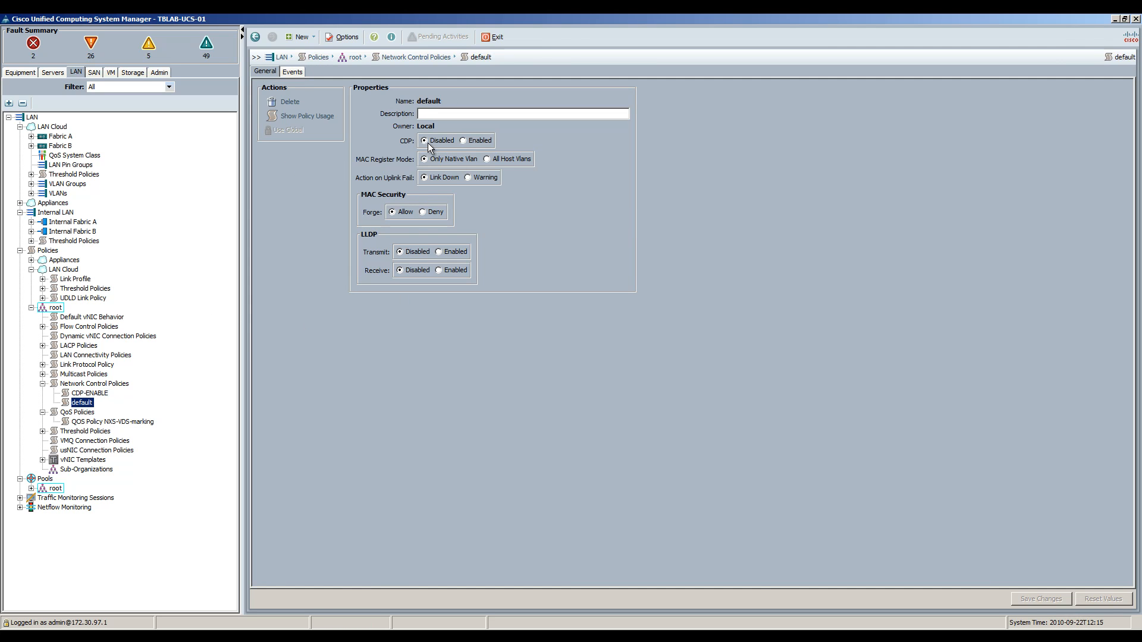
{"action": "left_click", "coordinate": [90, 393]}
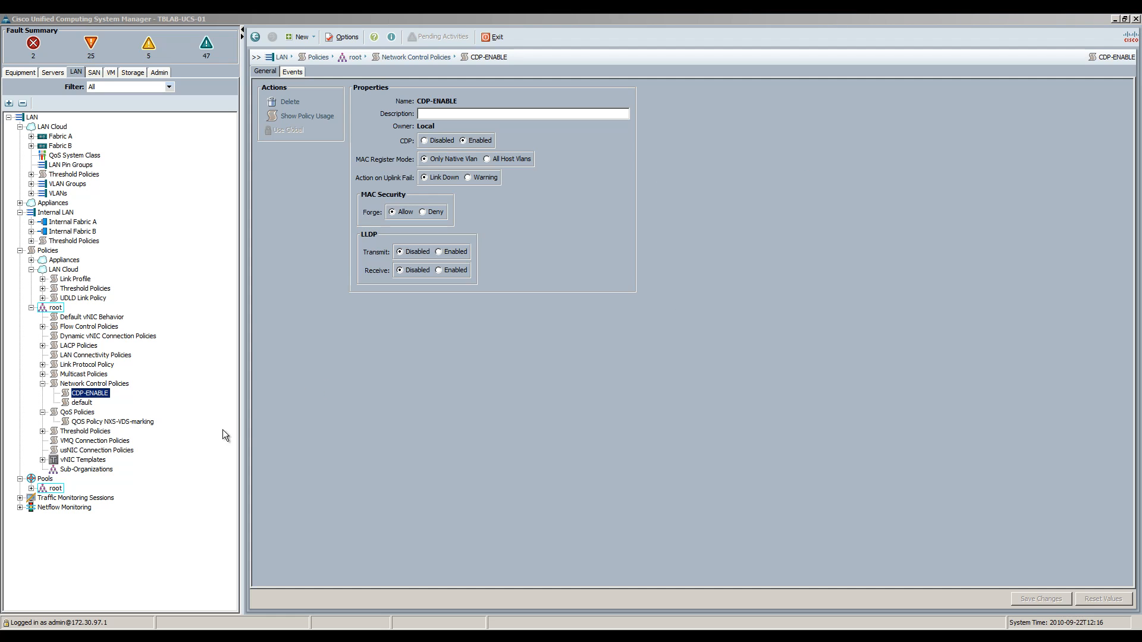
{"action": "left_click", "coordinate": [43, 460]}
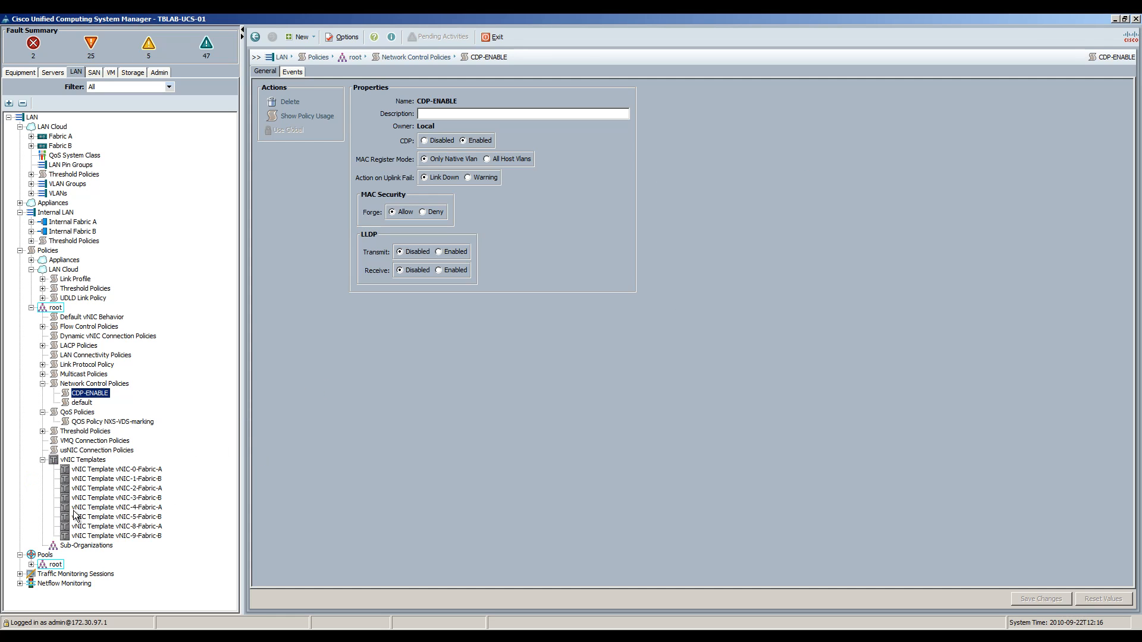
{"action": "left_click", "coordinate": [144, 509]}
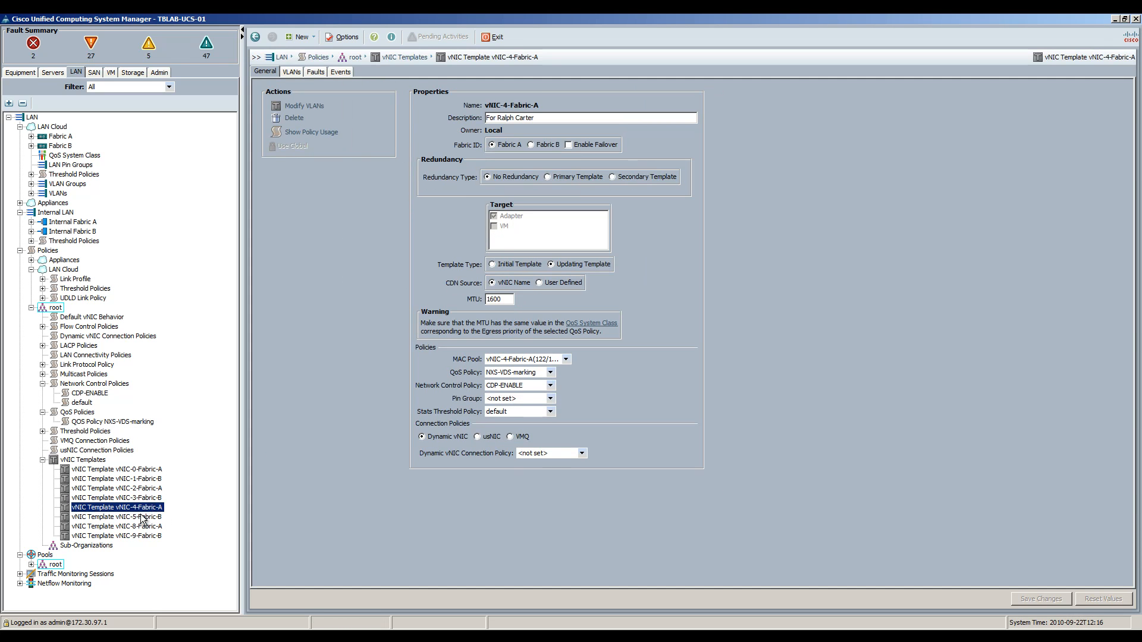
Step: Check vNIC-4-Fabric-A: MTU 1600, its own MAC pool, NXS-VDS-marking QoS, CDP-ENABLE, and its VLANs
{"action": "left_click", "coordinate": [149, 516]}
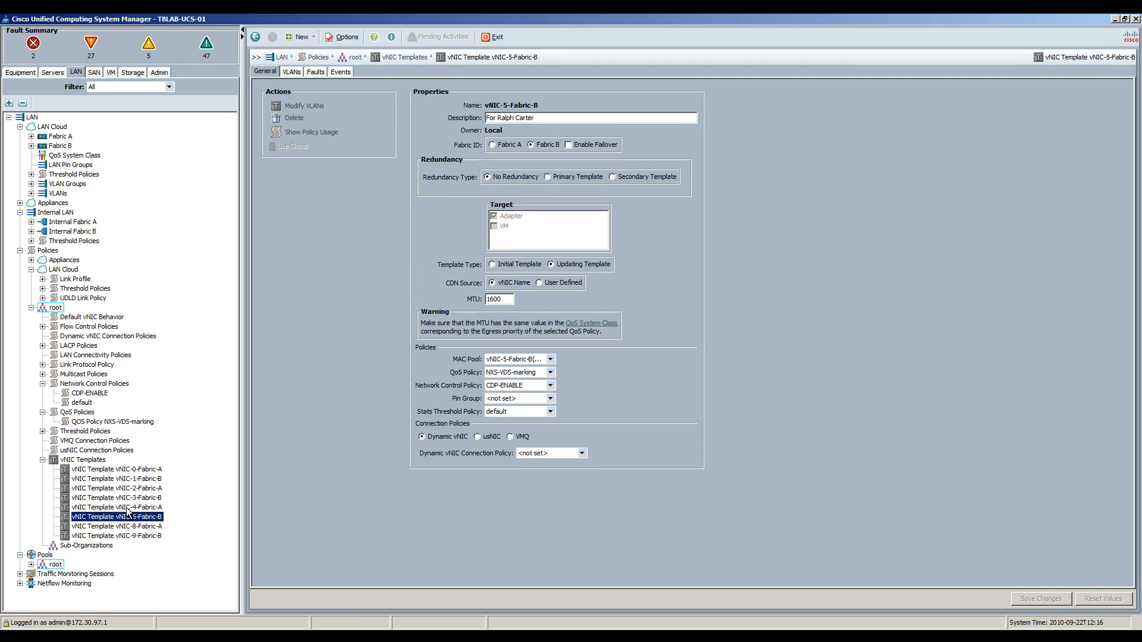
{"action": "left_click", "coordinate": [129, 508]}
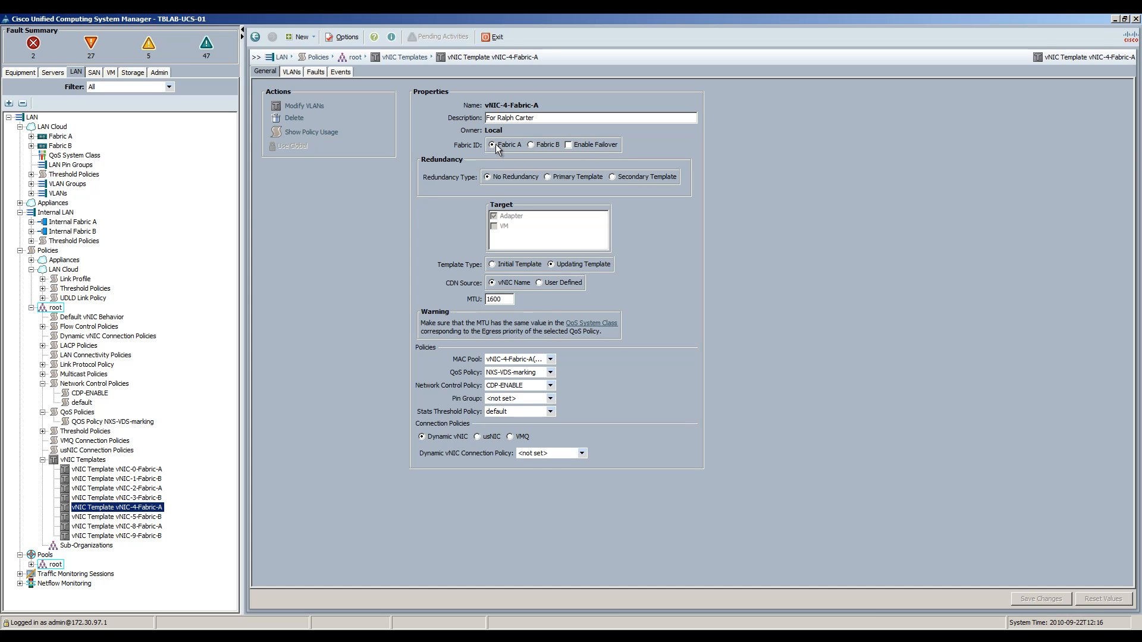
{"action": "double_click", "coordinate": [500, 300]}
{"action": "left_click", "coordinate": [567, 360]}
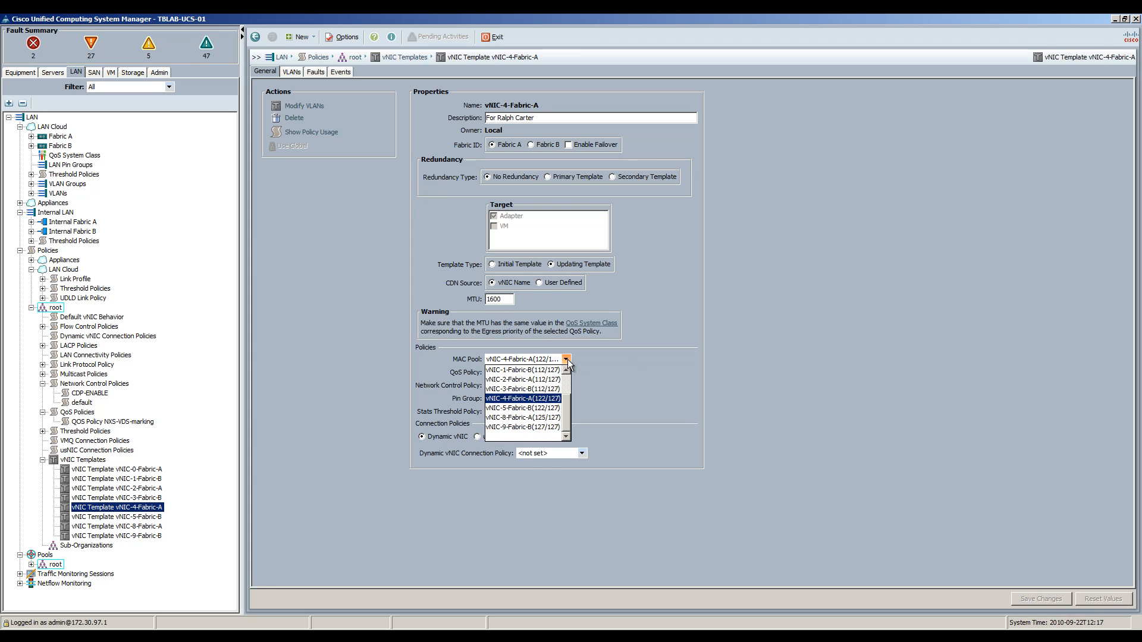
{"action": "left_click", "coordinate": [542, 402]}
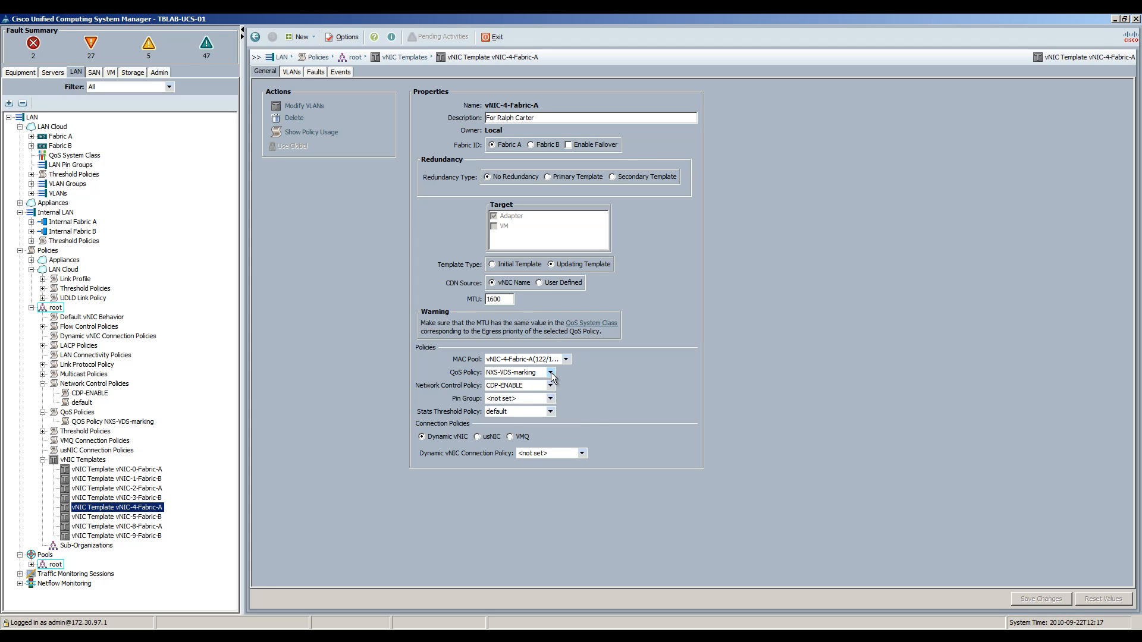
{"action": "left_click", "coordinate": [551, 373]}
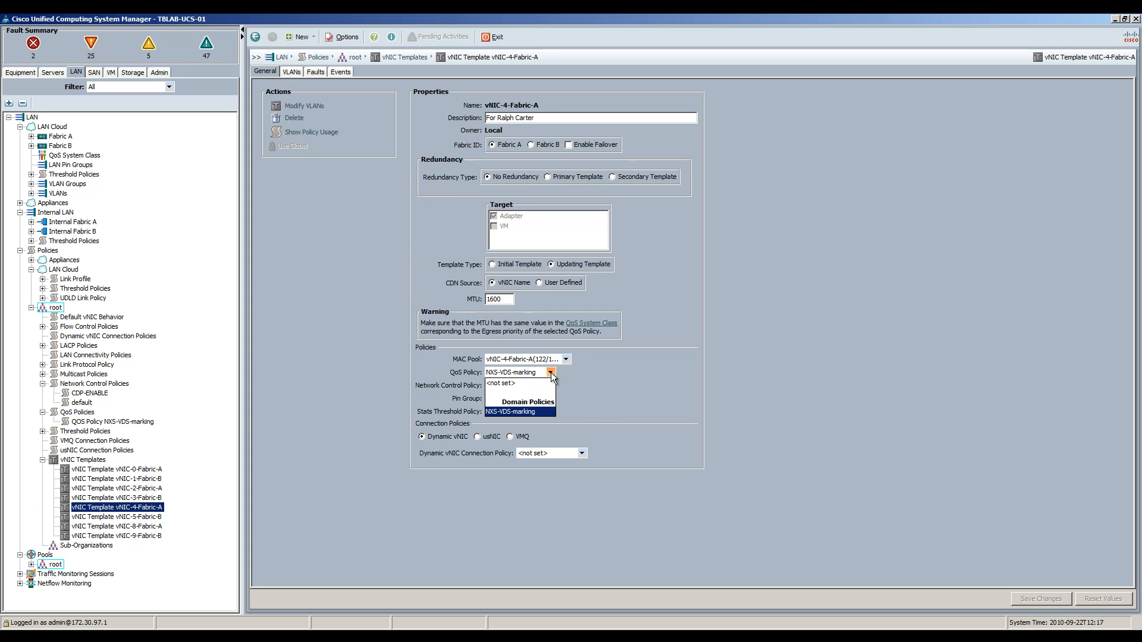
{"action": "left_click", "coordinate": [623, 391]}
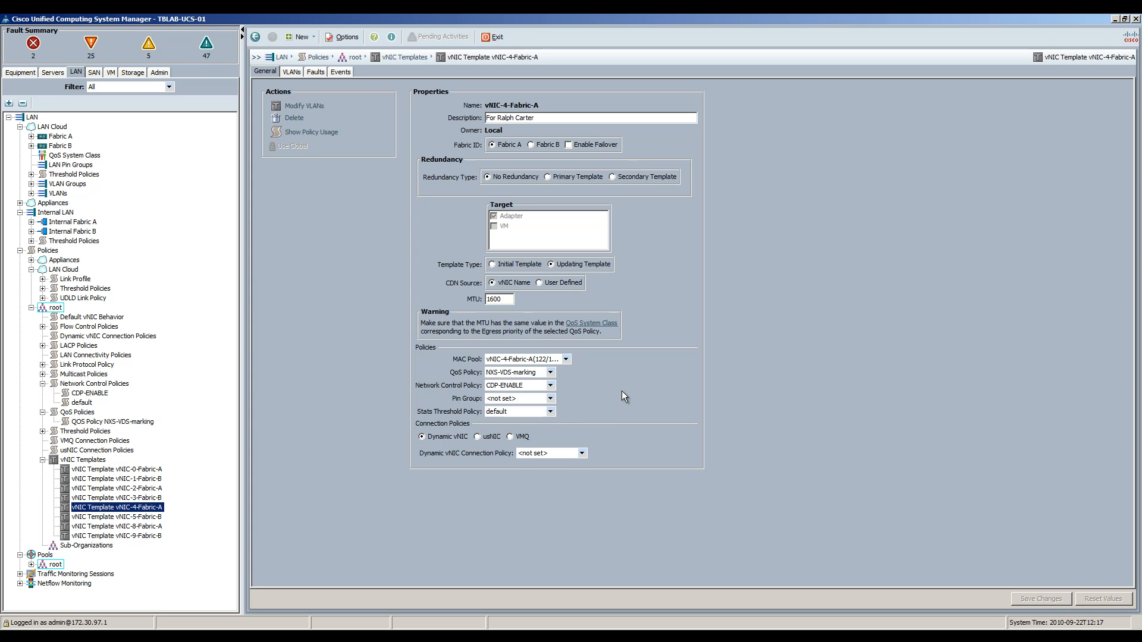
{"action": "left_click", "coordinate": [550, 386]}
{"action": "left_click", "coordinate": [551, 386]}
{"action": "left_click", "coordinate": [292, 72]}
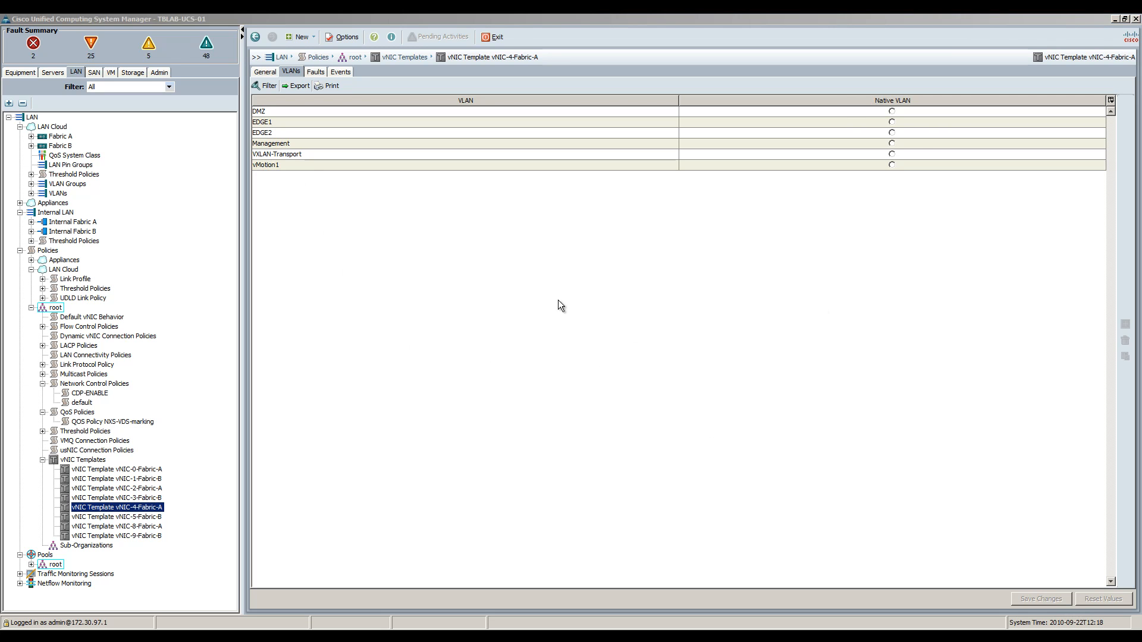
Step: Check vNIC-5-Fabric-B's properties and VLANs, then return to the vNIC Templates overview
{"action": "left_click", "coordinate": [126, 518]}
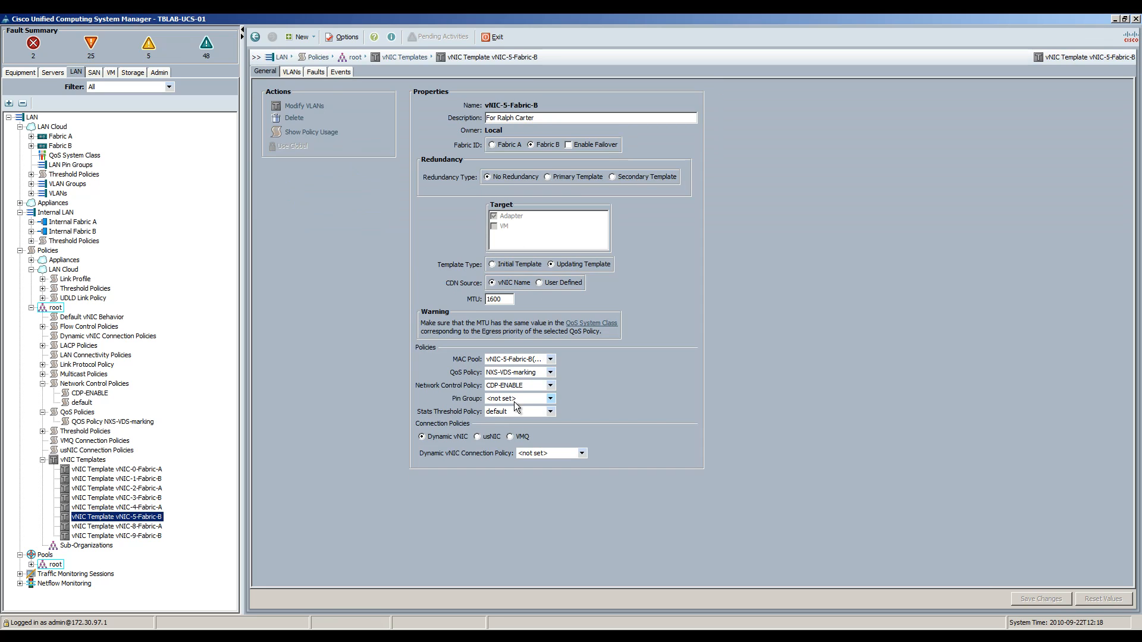
{"action": "left_click", "coordinate": [292, 72]}
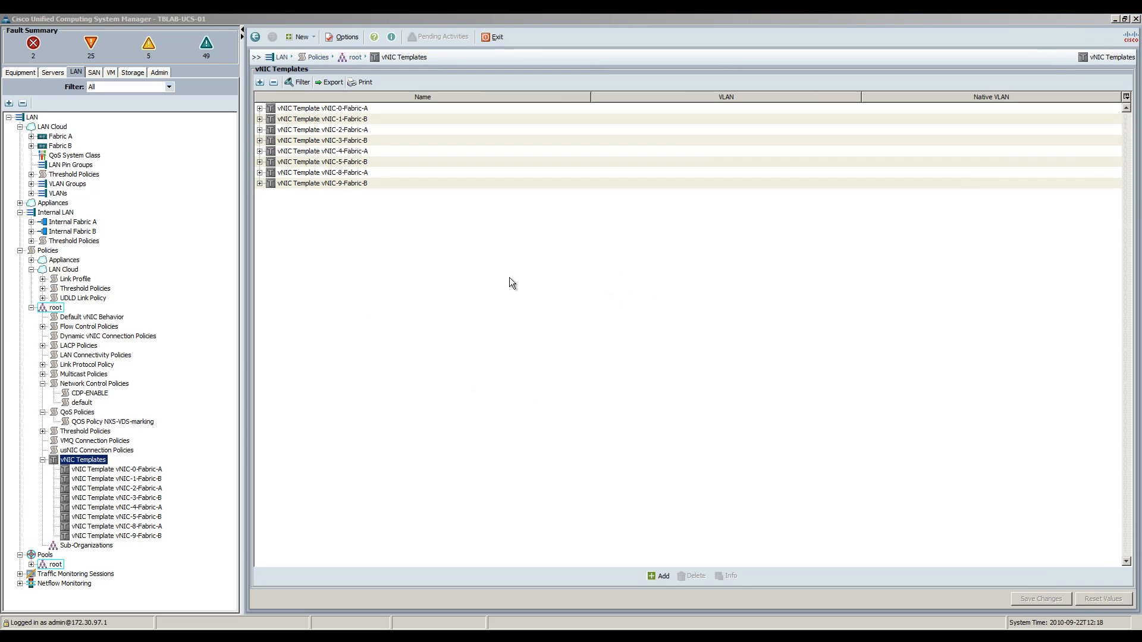
{"action": "left_click", "coordinate": [347, 323]}
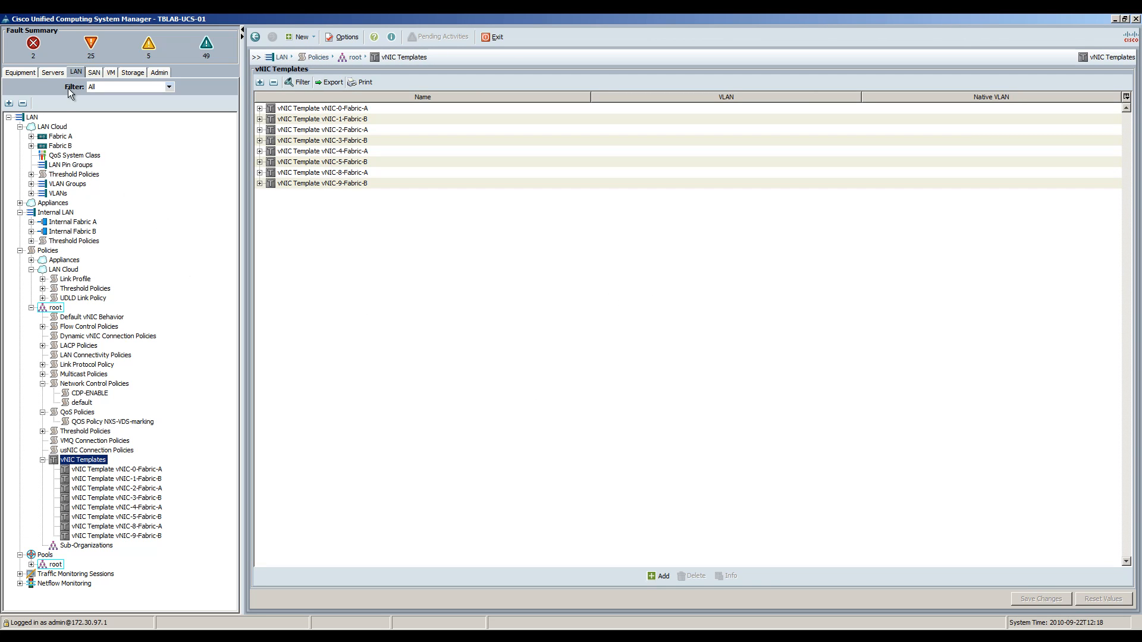
Step: Show the NSXACIDEMO service template's network settings and check its vHBAs' VSANs
{"action": "left_click", "coordinate": [53, 73]}
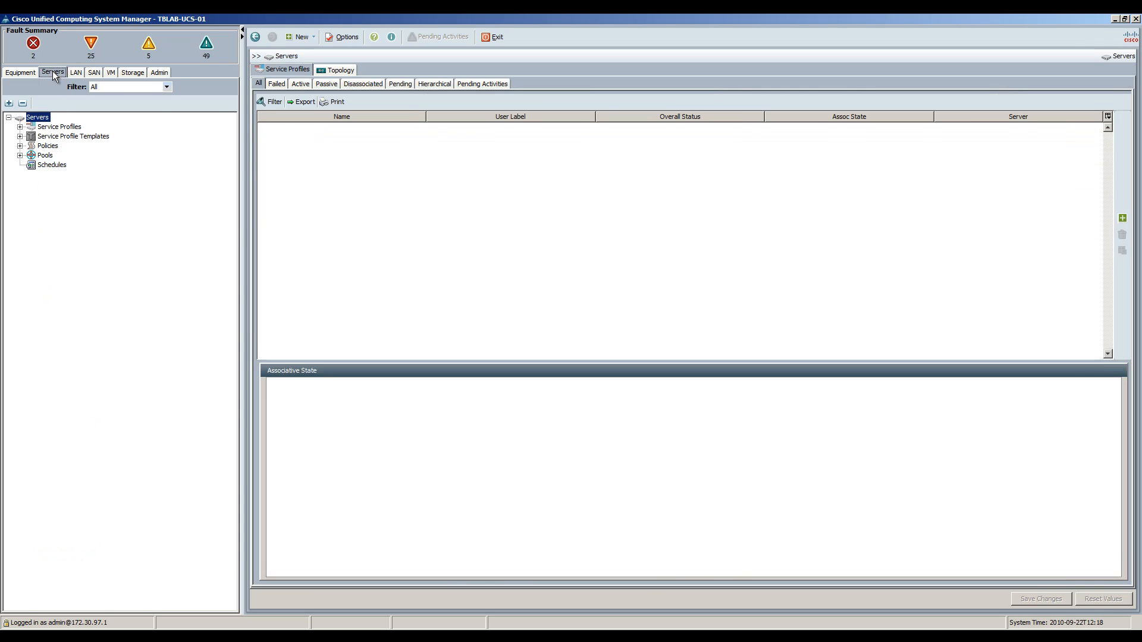
{"action": "left_click", "coordinate": [31, 136]}
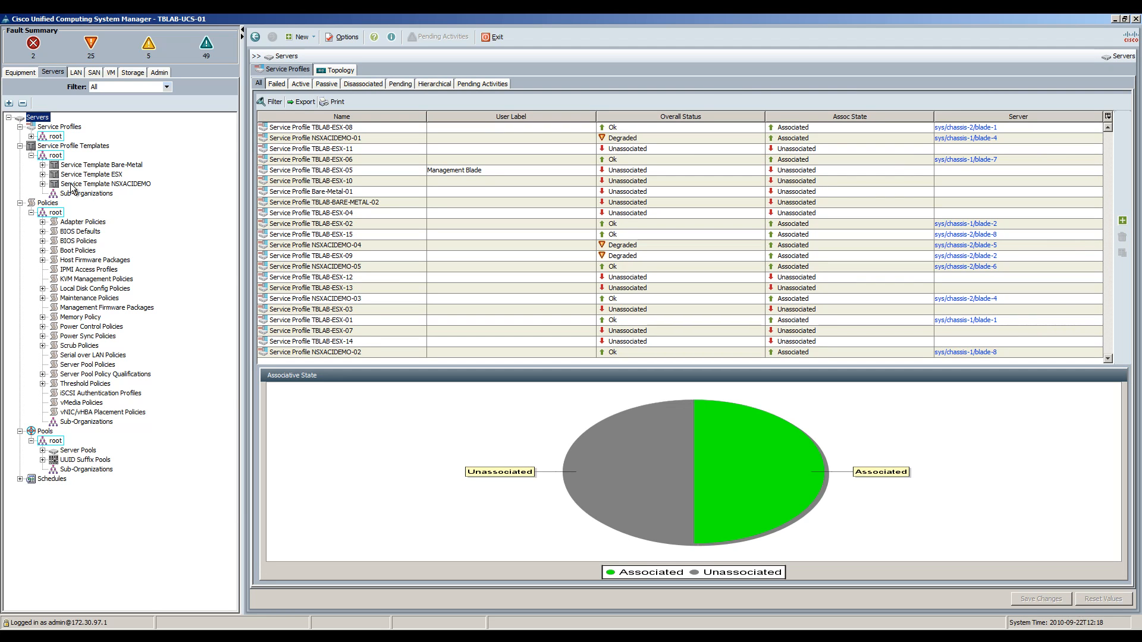
{"action": "left_click", "coordinate": [42, 183]}
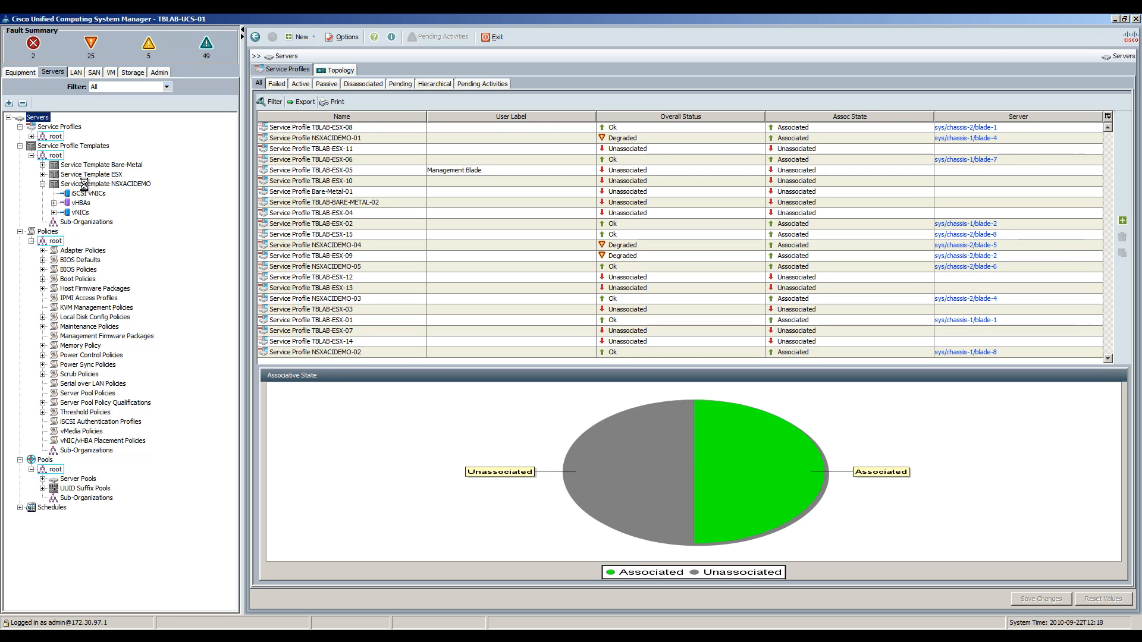
{"action": "left_click", "coordinate": [84, 185]}
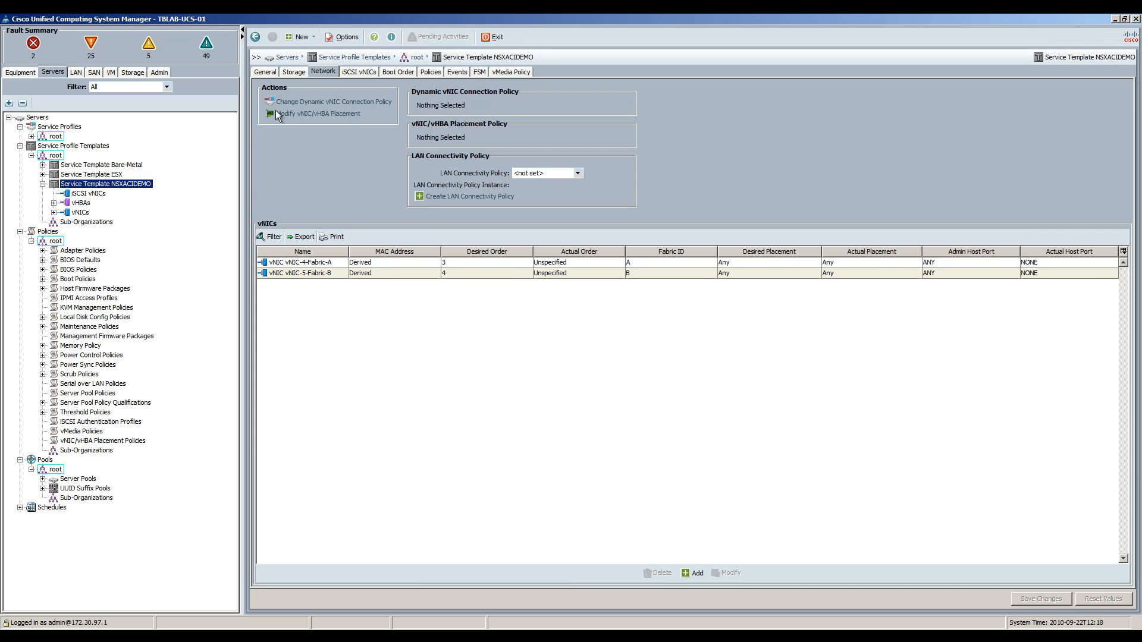
{"action": "left_click", "coordinate": [53, 203]}
{"action": "left_click", "coordinate": [65, 212]}
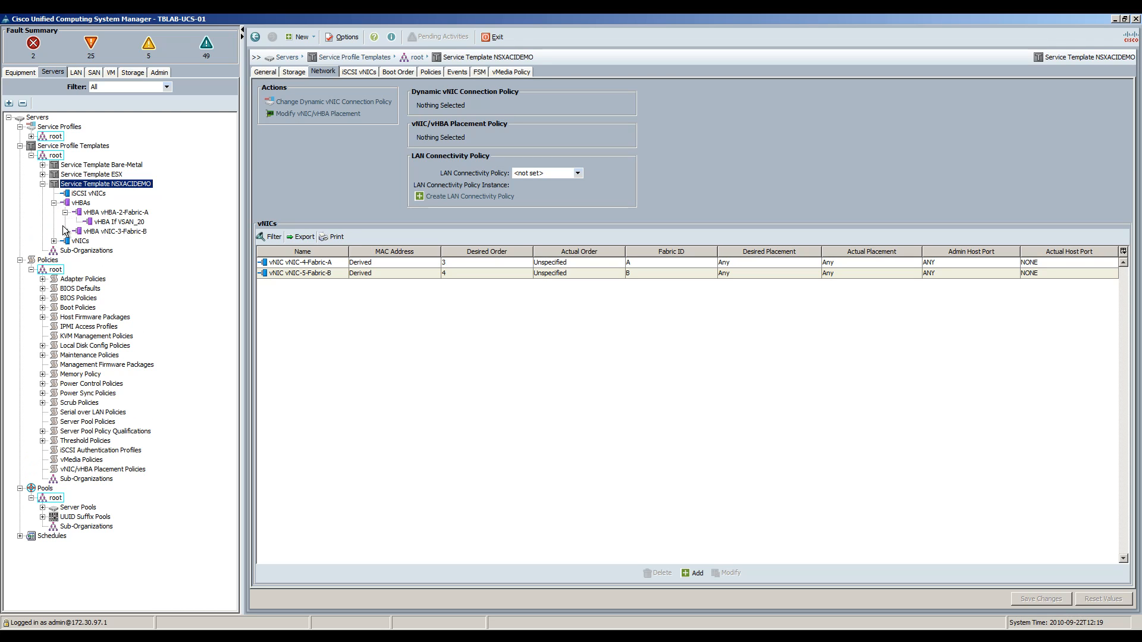
{"action": "left_click", "coordinate": [65, 231]}
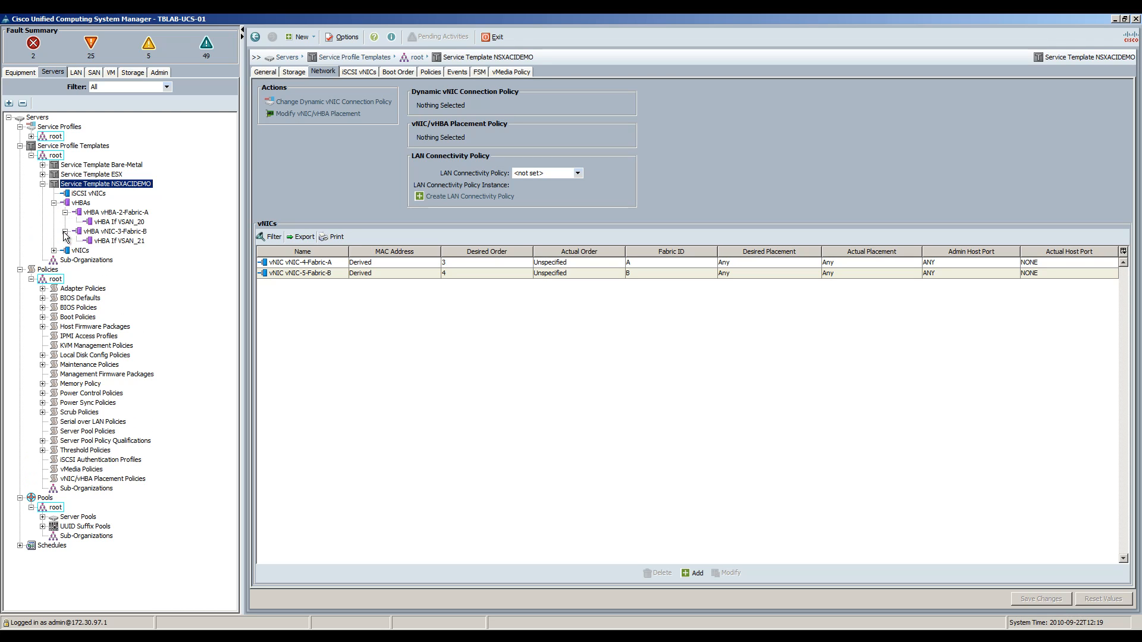
{"action": "left_click", "coordinate": [54, 203]}
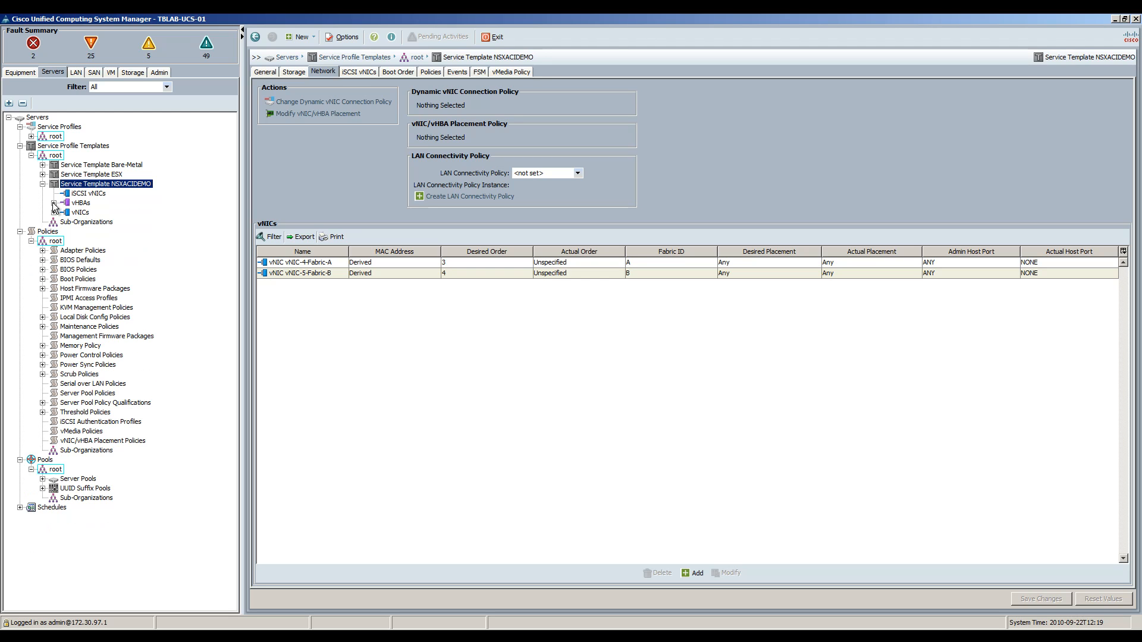
Step: List the VLANs on vNIC-4-Fabric-A and vNIC-5-Fabric-B, then collapse the template
{"action": "left_click", "coordinate": [54, 213]}
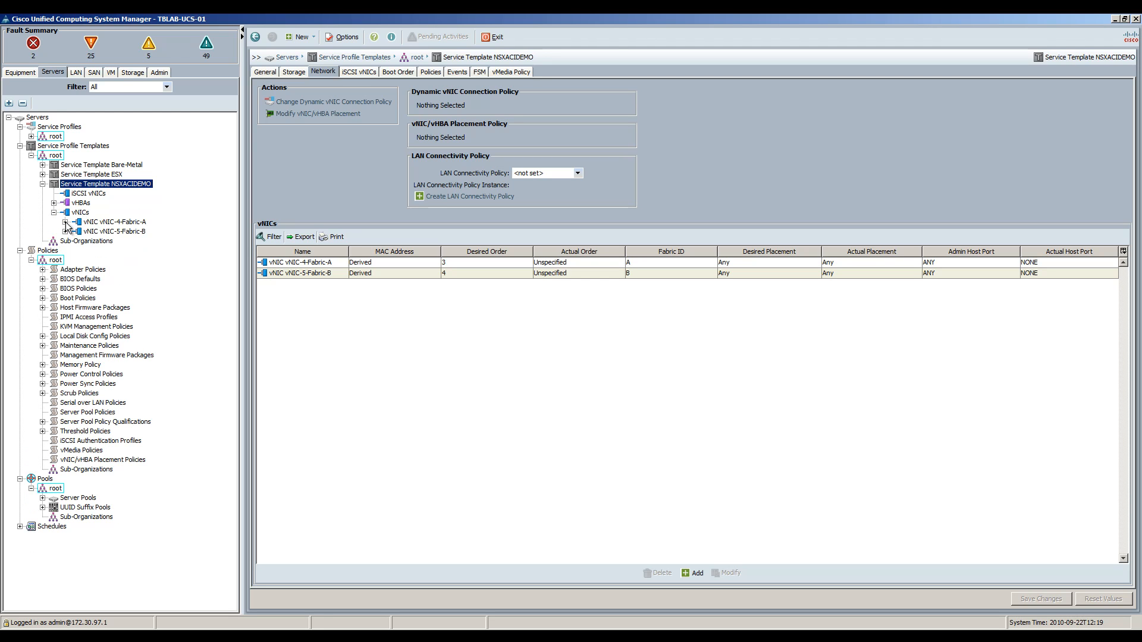
{"action": "left_click", "coordinate": [65, 222]}
{"action": "left_click", "coordinate": [65, 250]}
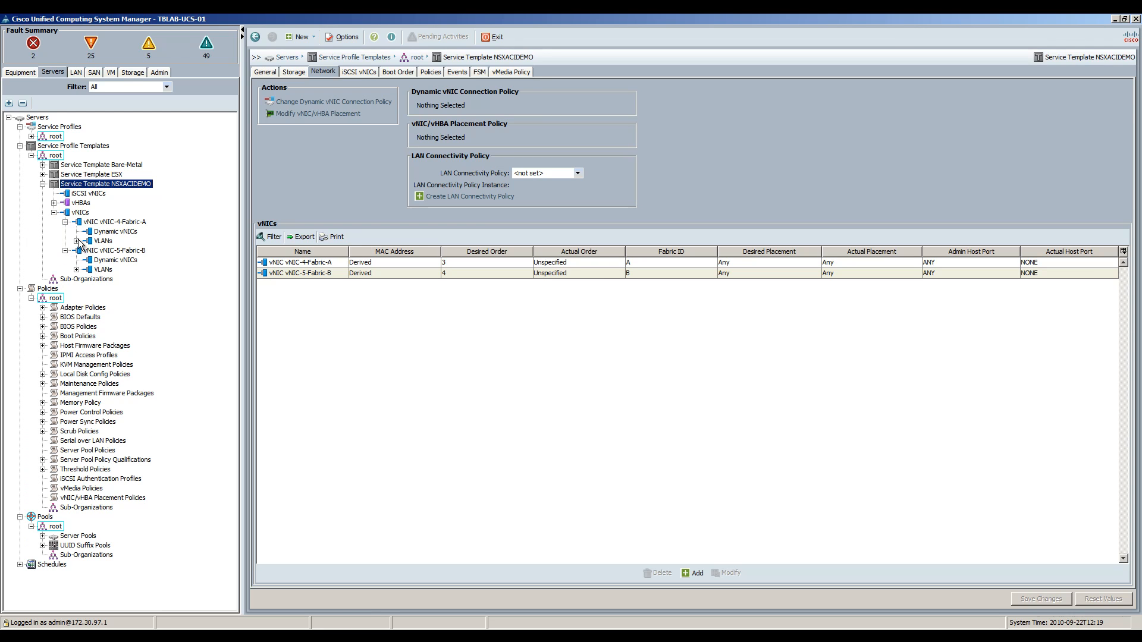
{"action": "left_click", "coordinate": [76, 241]}
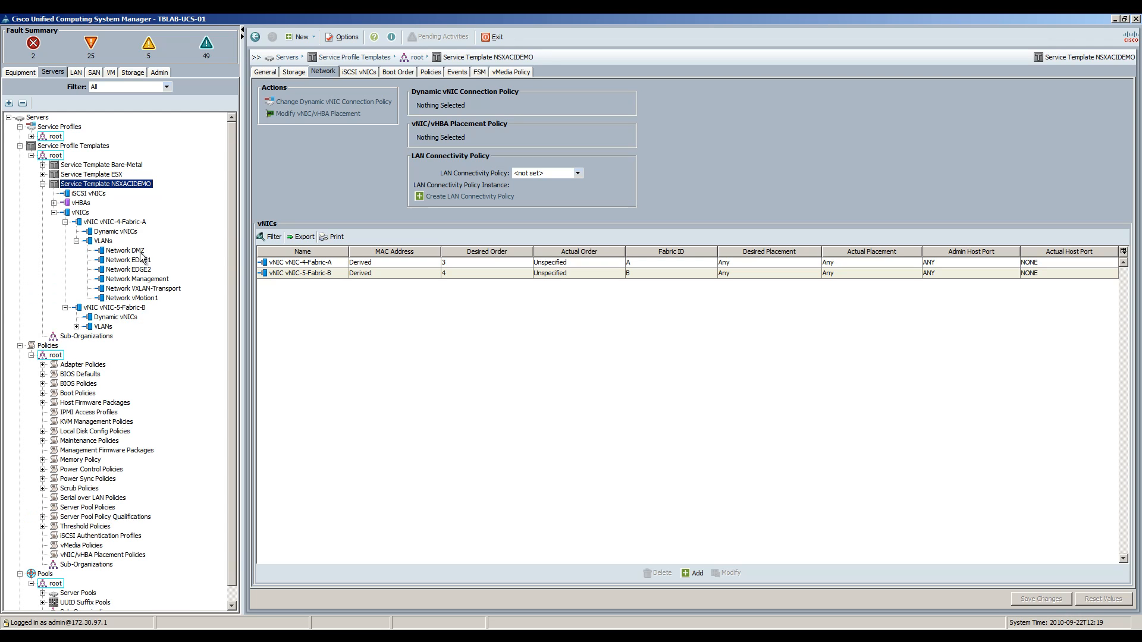
{"action": "left_click", "coordinate": [76, 327]}
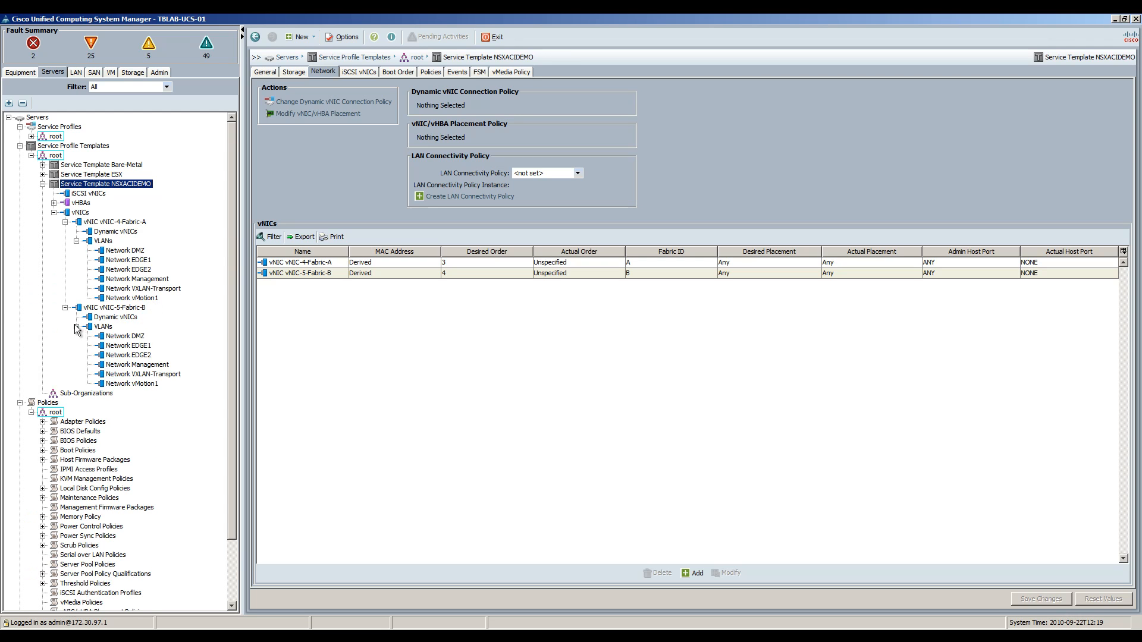
{"action": "left_click", "coordinate": [65, 308]}
{"action": "left_click", "coordinate": [65, 222]}
{"action": "left_click", "coordinate": [53, 212]}
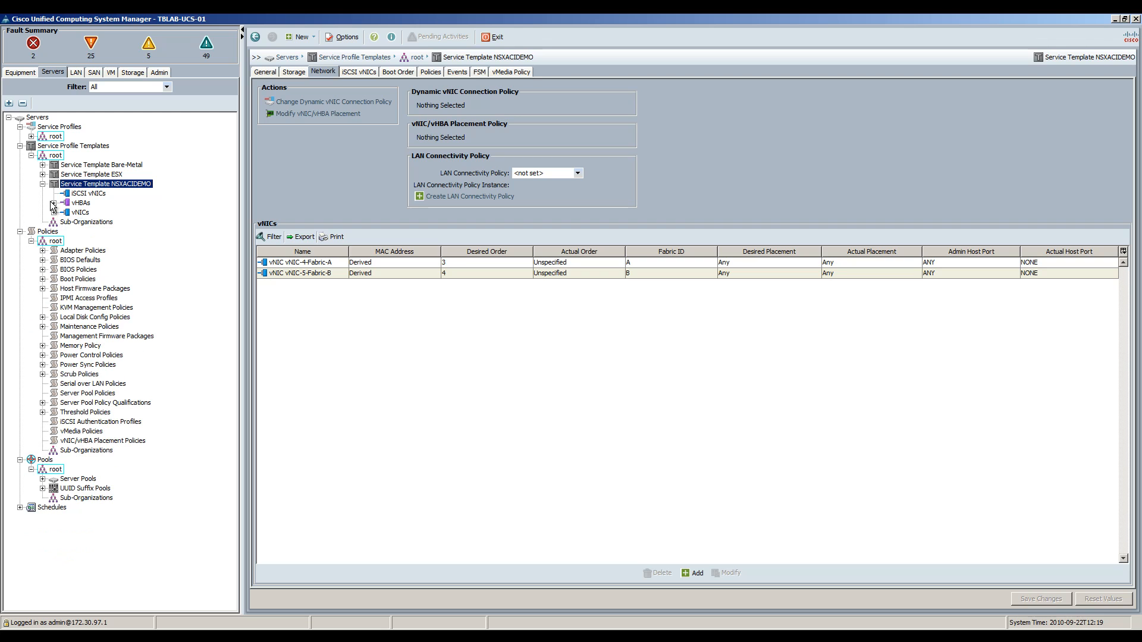
{"action": "left_click", "coordinate": [43, 184]}
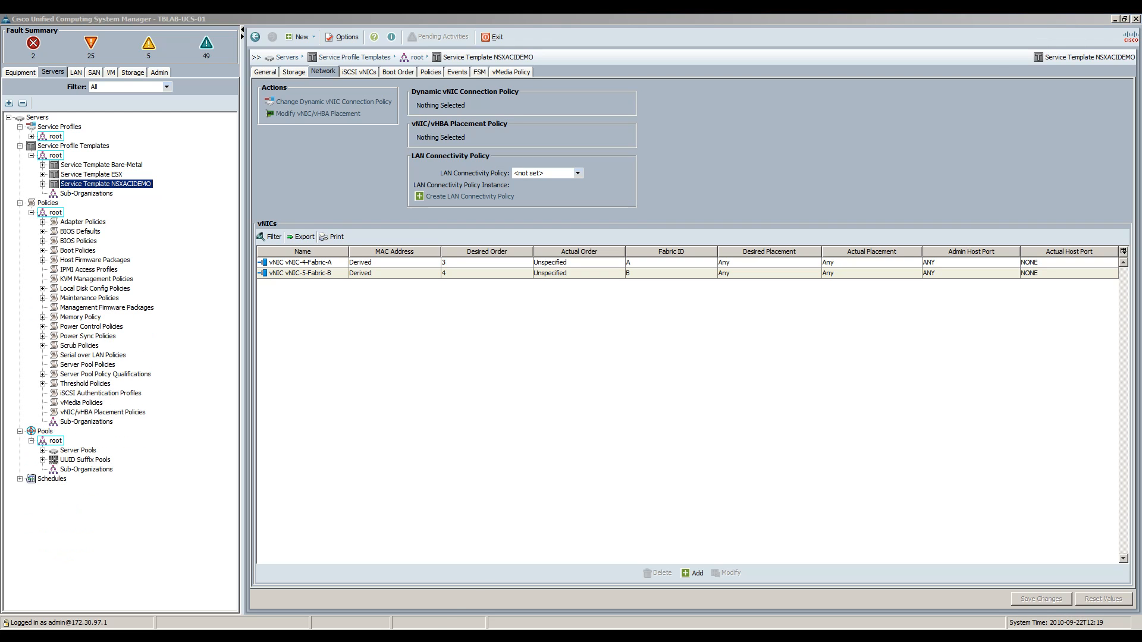
Step: Show service profile NSXACIDEMO-01's storage and network settings
{"action": "left_click", "coordinate": [31, 137]}
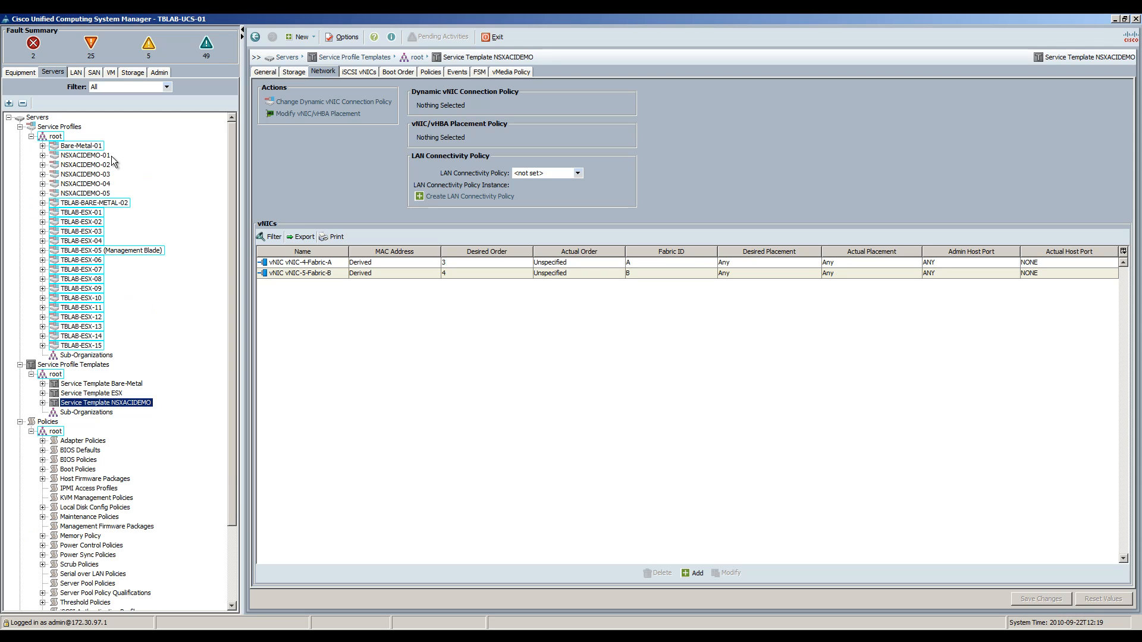
{"action": "left_click", "coordinate": [42, 156]}
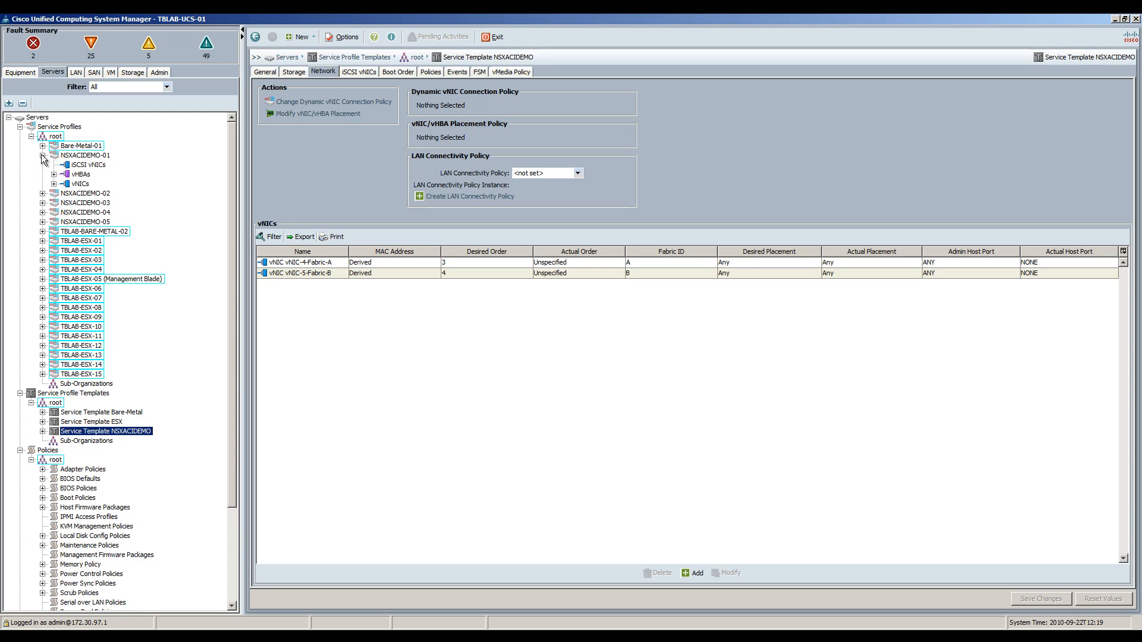
{"action": "left_click", "coordinate": [77, 155]}
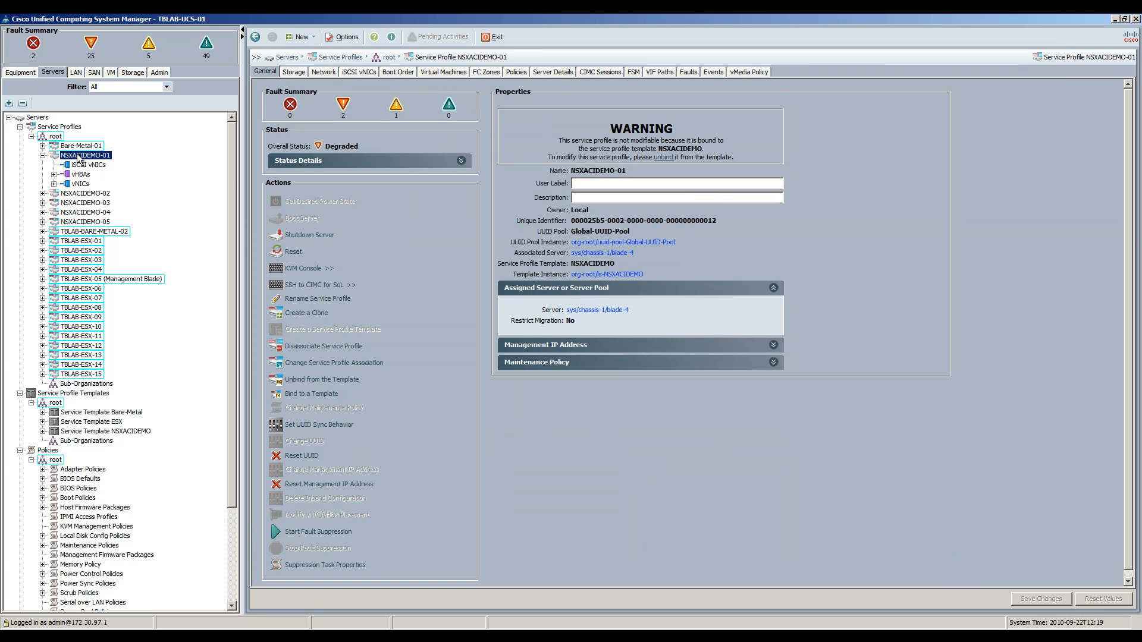
{"action": "left_click", "coordinate": [304, 71]}
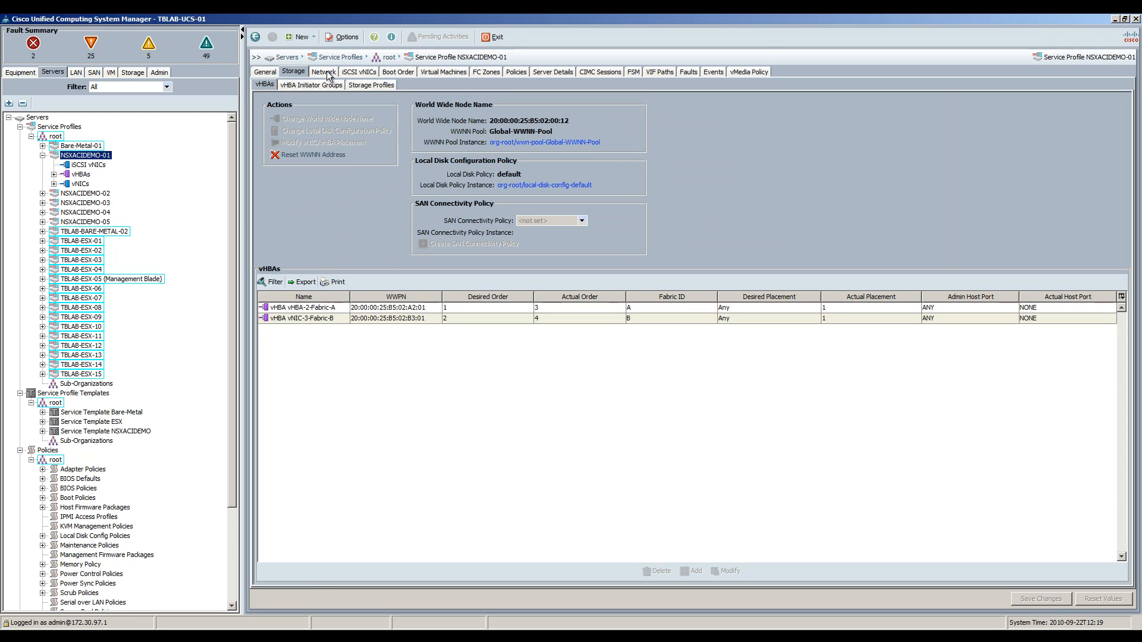
{"action": "left_click", "coordinate": [326, 72]}
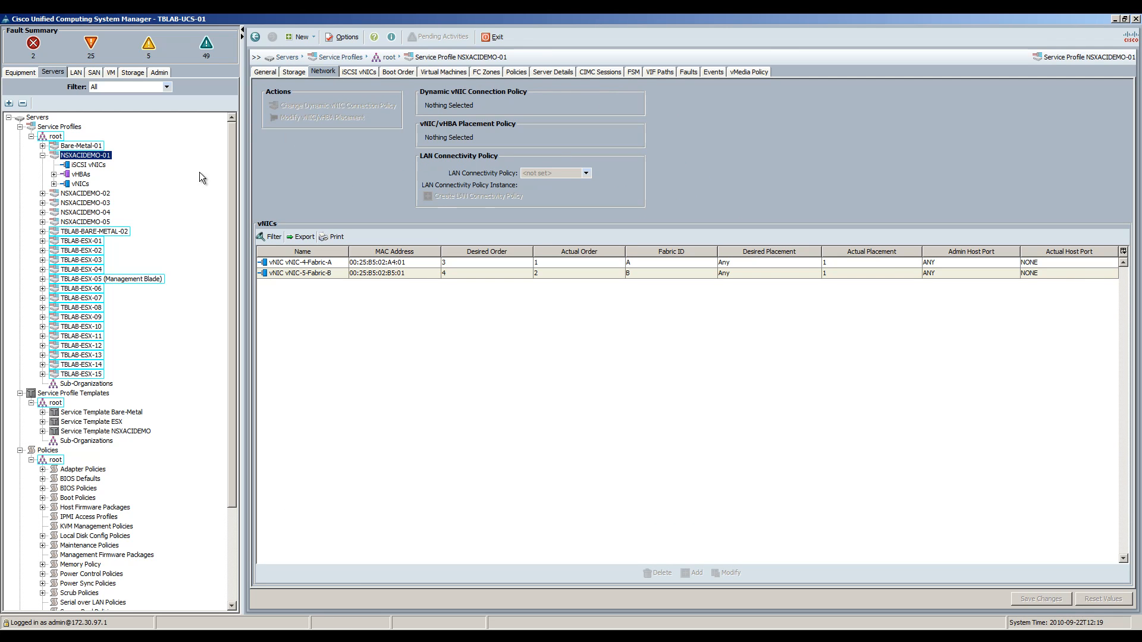
Step: Check the VLANs on the profile's two vNICs, collapse it, and return to the LAN area
{"action": "left_click", "coordinate": [54, 184]}
{"action": "left_click", "coordinate": [65, 193]}
{"action": "left_click", "coordinate": [64, 222]}
{"action": "left_click", "coordinate": [76, 212]}
{"action": "left_click", "coordinate": [76, 298]}
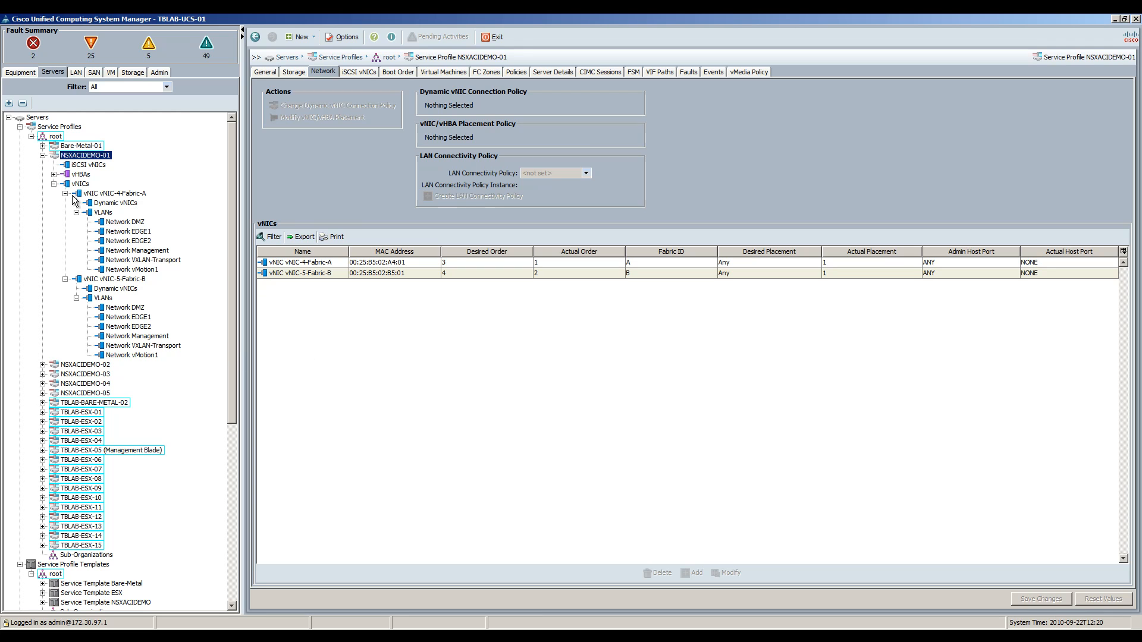
{"action": "left_click", "coordinate": [54, 184]}
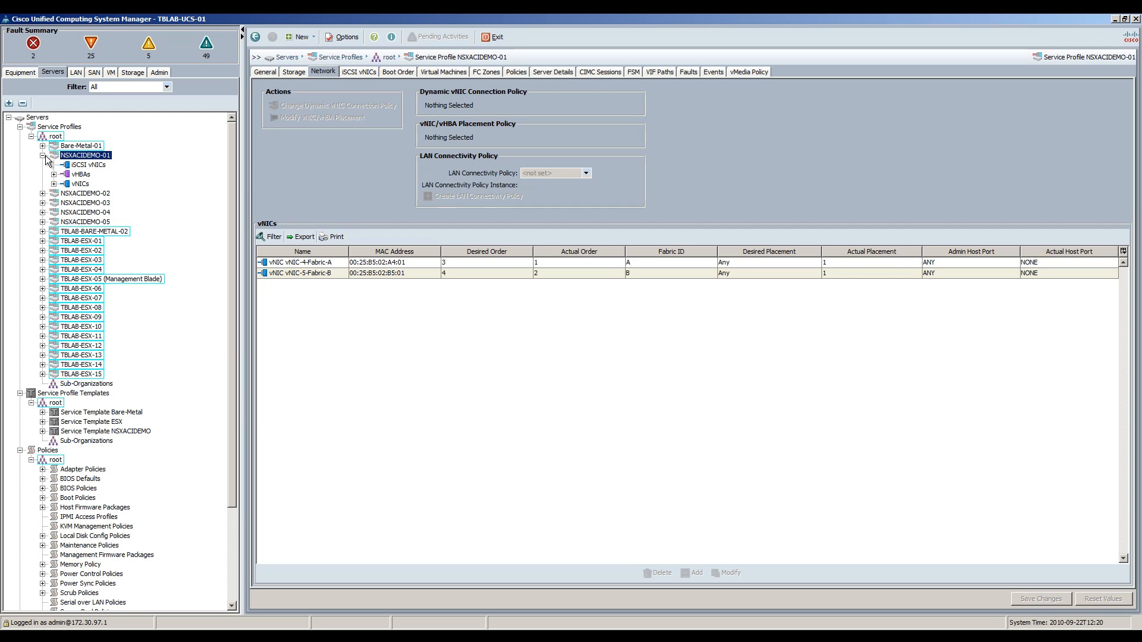
{"action": "left_click", "coordinate": [42, 155]}
{"action": "left_click", "coordinate": [76, 72]}
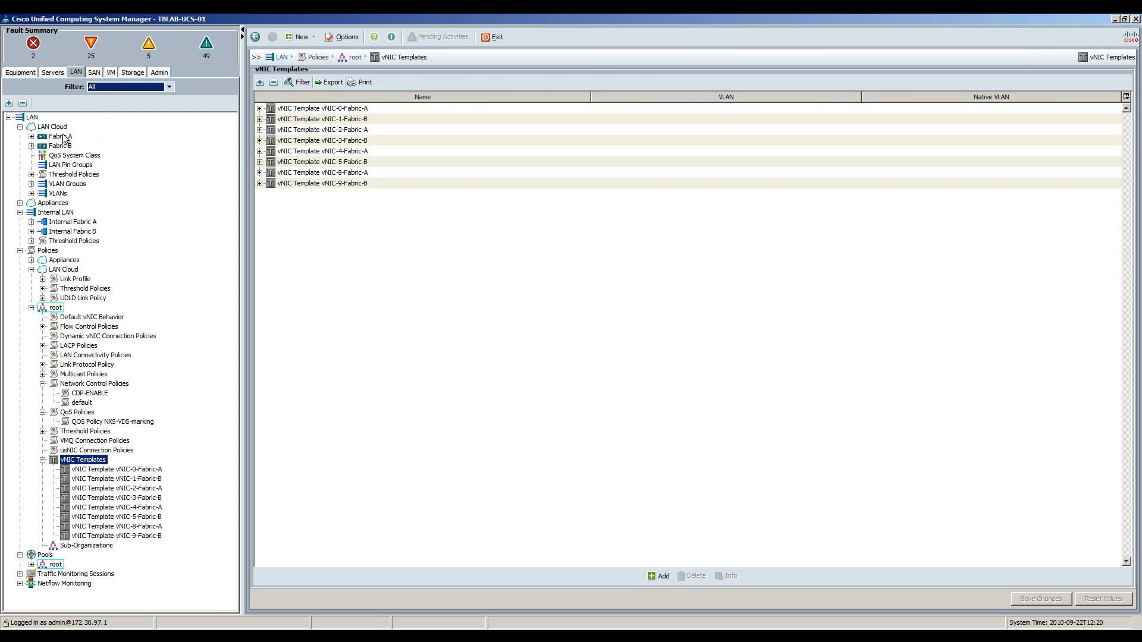
Step: Inspect Port-ChA's member interfaces under Fabric A, then launch the LAN Uplinks Manager
{"action": "left_click", "coordinate": [31, 117]}
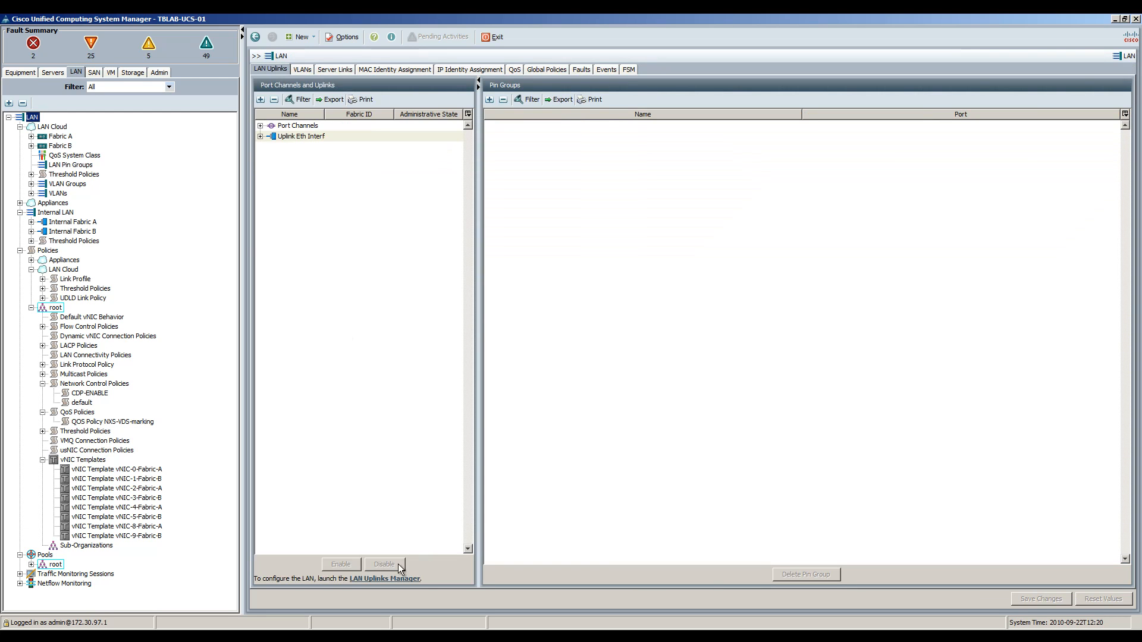
{"action": "left_click", "coordinate": [260, 126]}
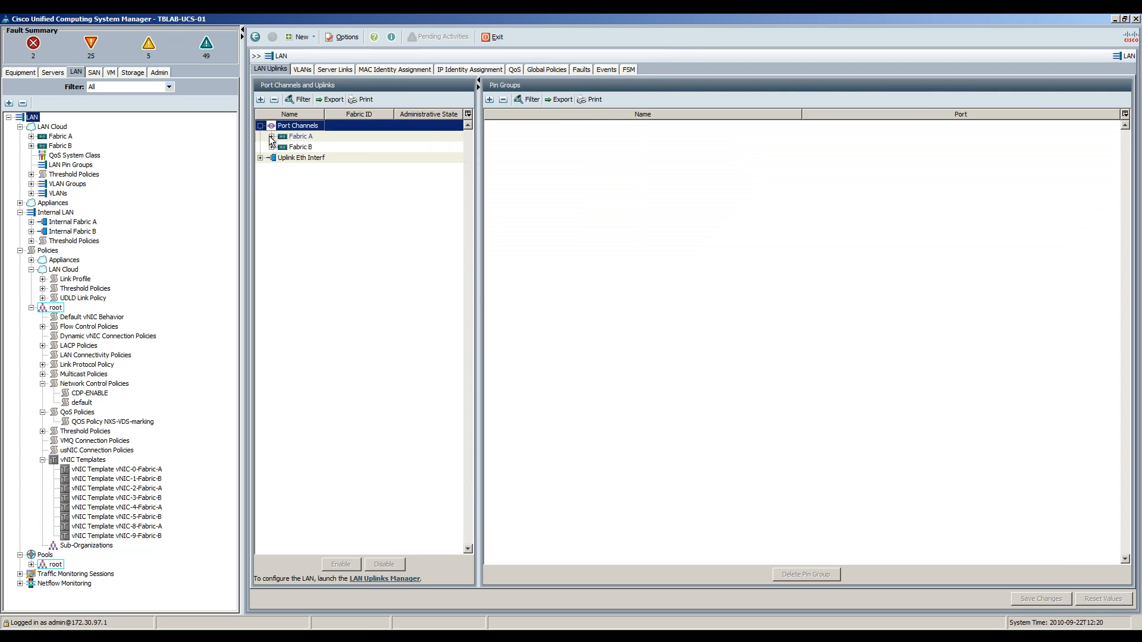
{"action": "left_click", "coordinate": [271, 136]}
{"action": "left_click", "coordinate": [282, 146]}
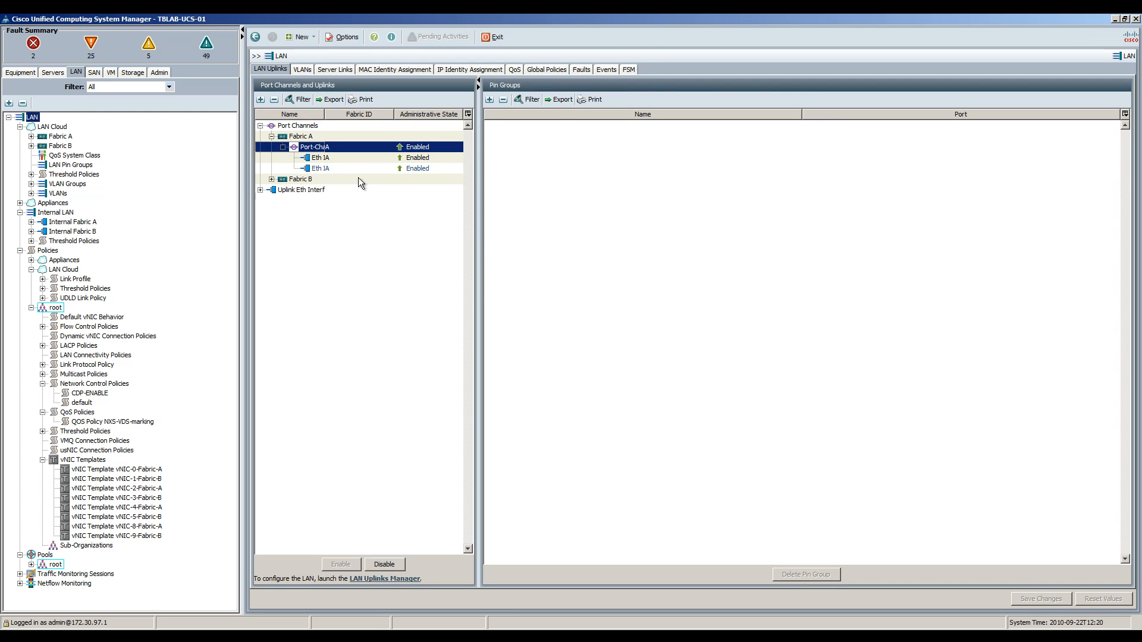
{"action": "left_click_drag", "start_coordinate": [325, 114], "coordinate": [343, 114]}
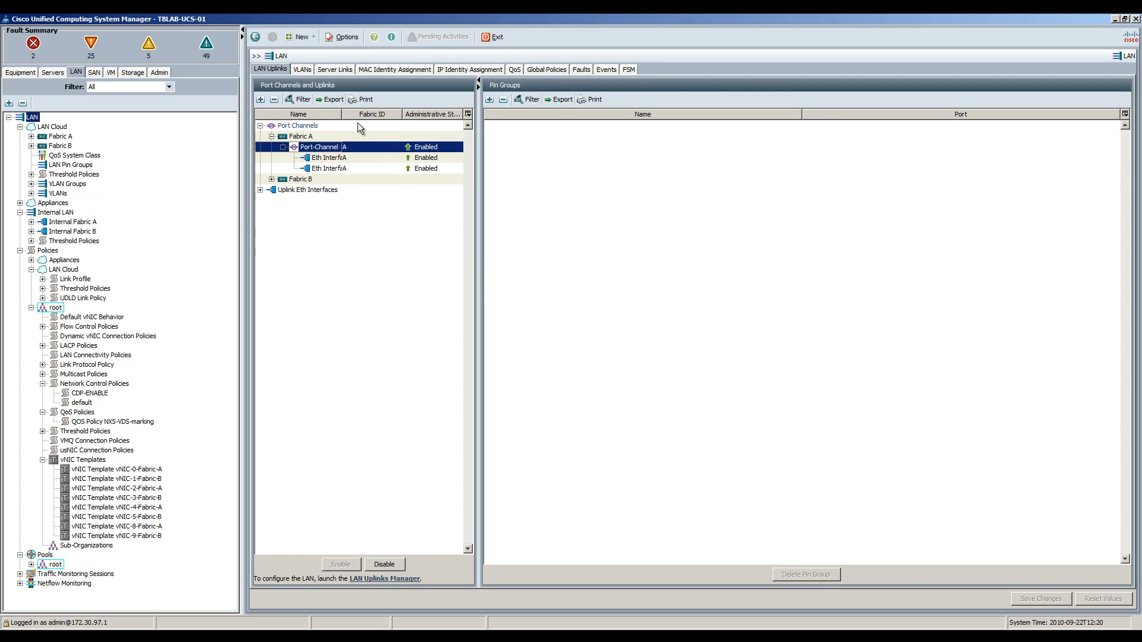
{"action": "left_click", "coordinate": [383, 580]}
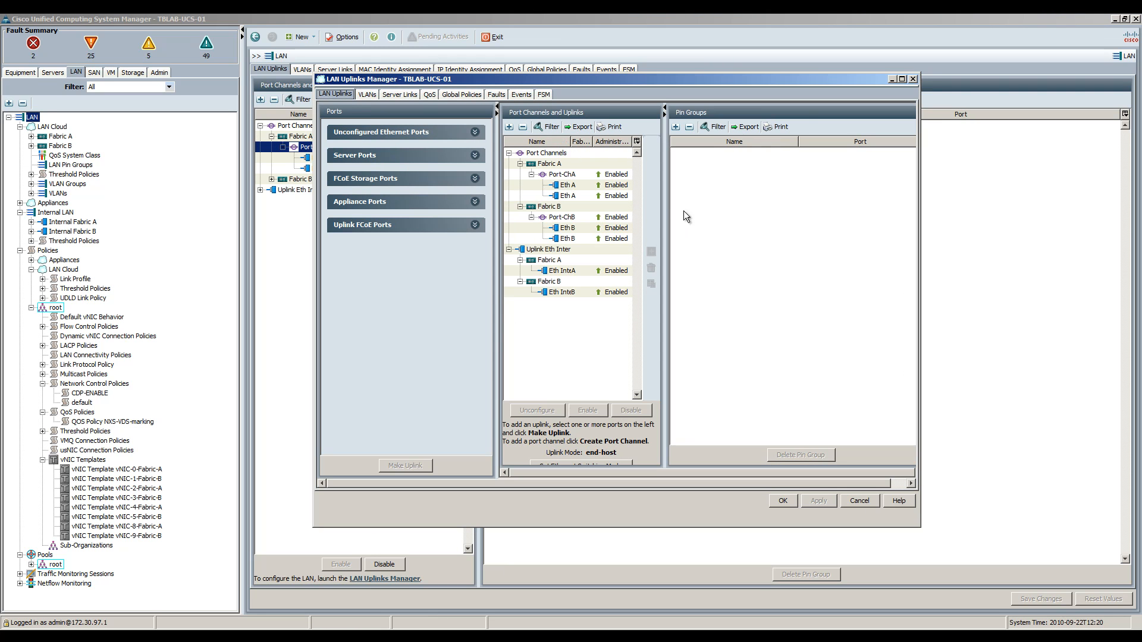
Step: Widen the port channels table, then switch to Servers showing service profile NSXACIDEMO-01
{"action": "left_click_drag", "start_coordinate": [664, 202], "coordinate": [810, 202]}
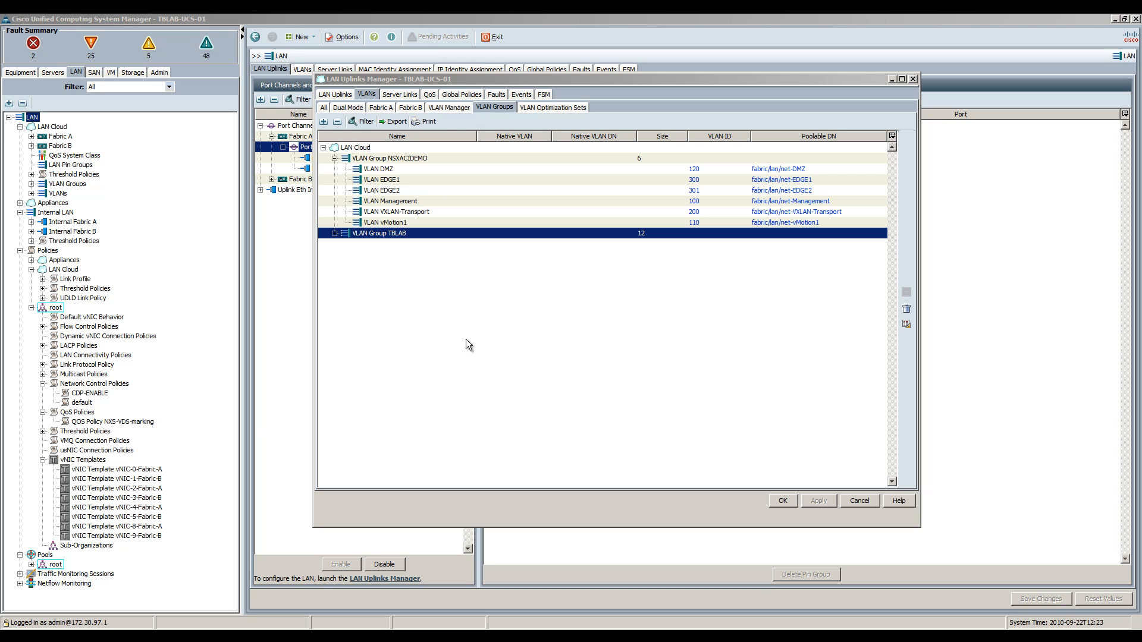
{"action": "left_click", "coordinate": [51, 74]}
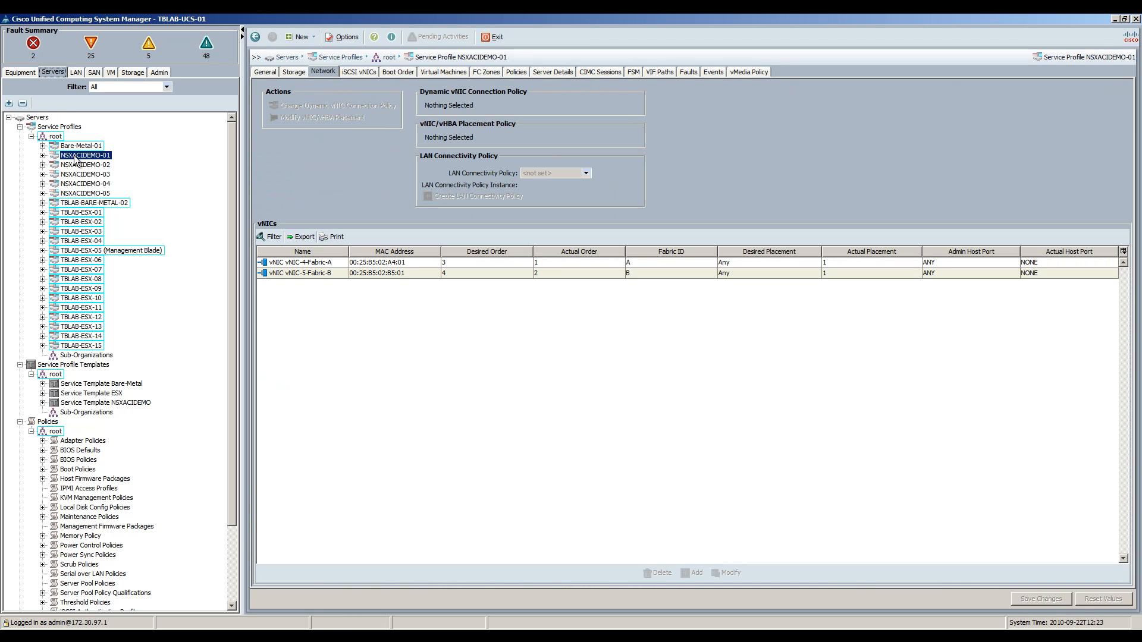
Step: Launch the KVM console for NSXACIDEMO-01, allowing it to run and accepting the certificate warning
{"action": "right_click", "coordinate": [76, 158]}
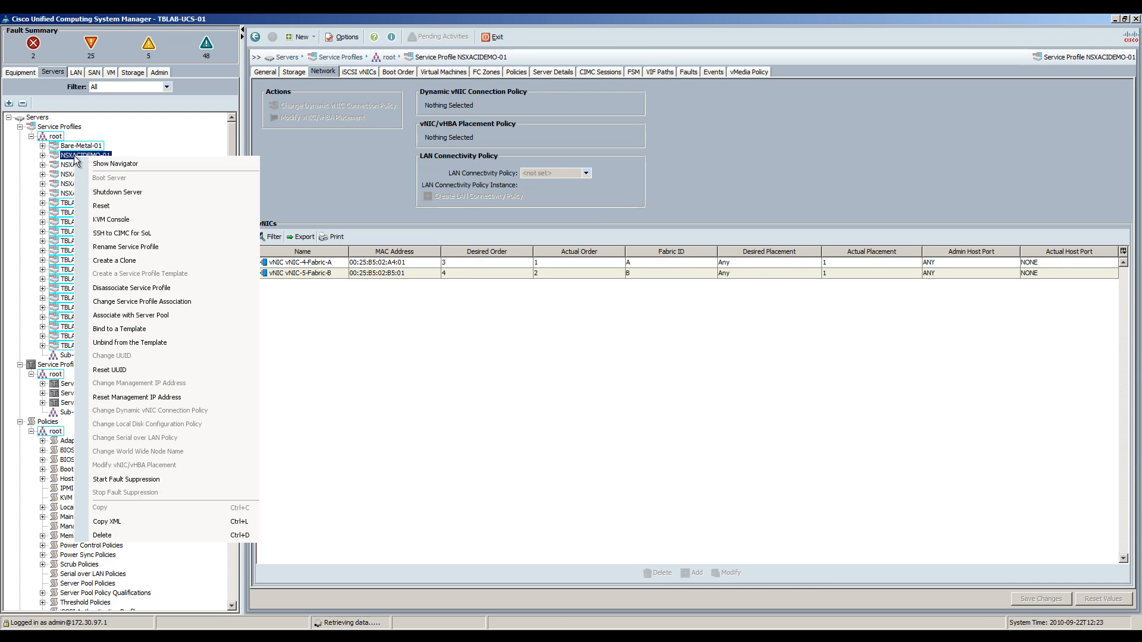
{"action": "left_click", "coordinate": [113, 220]}
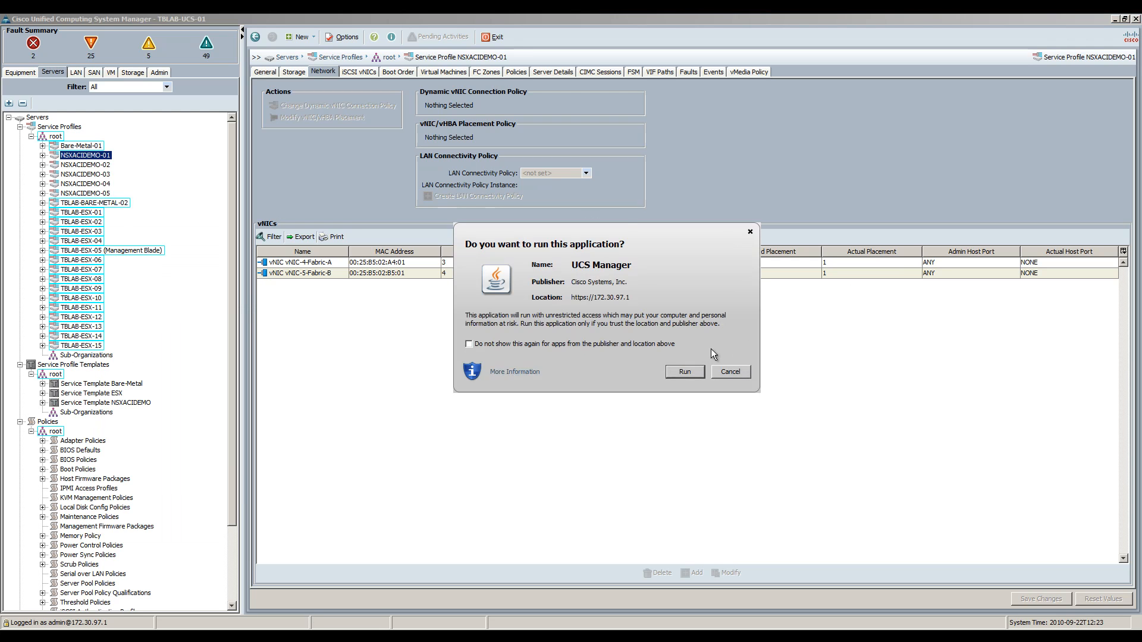
{"action": "left_click", "coordinate": [681, 371]}
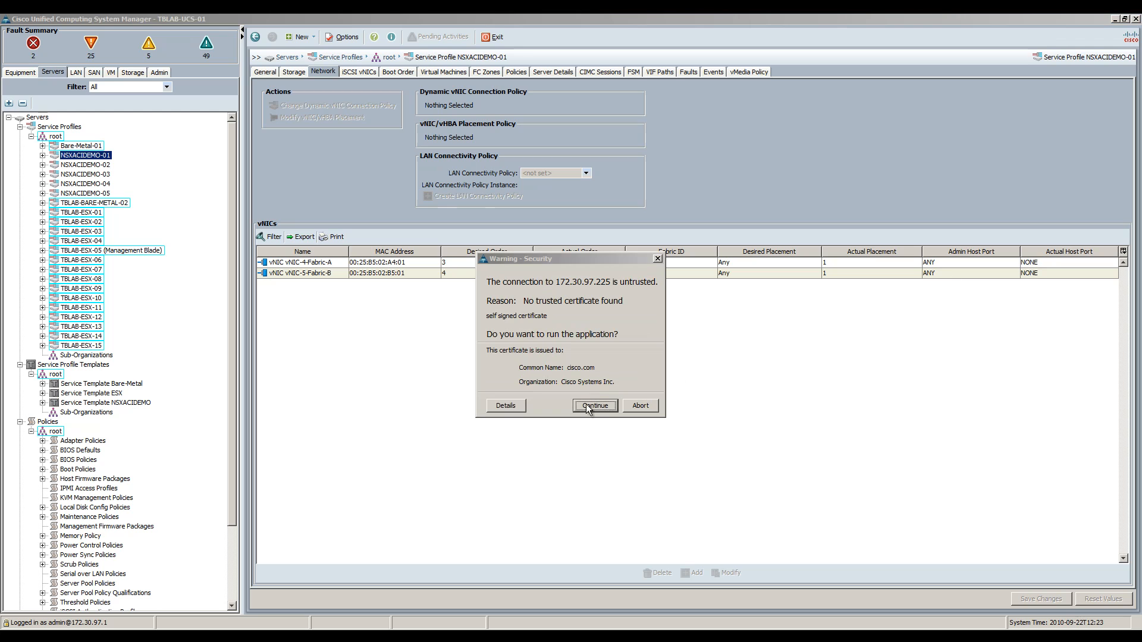
{"action": "left_click", "coordinate": [587, 406]}
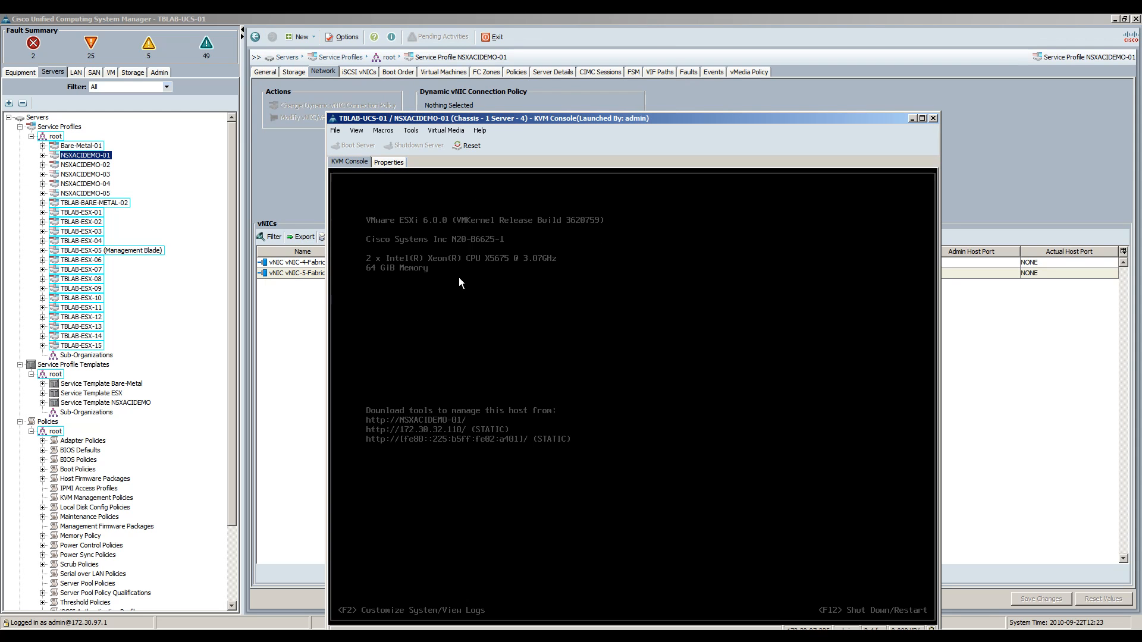
Step: Reposition the KVM console to review the ESXi 6.0.0 screen, then close it
{"action": "left_click_drag", "start_coordinate": [519, 117], "coordinate": [496, 68]}
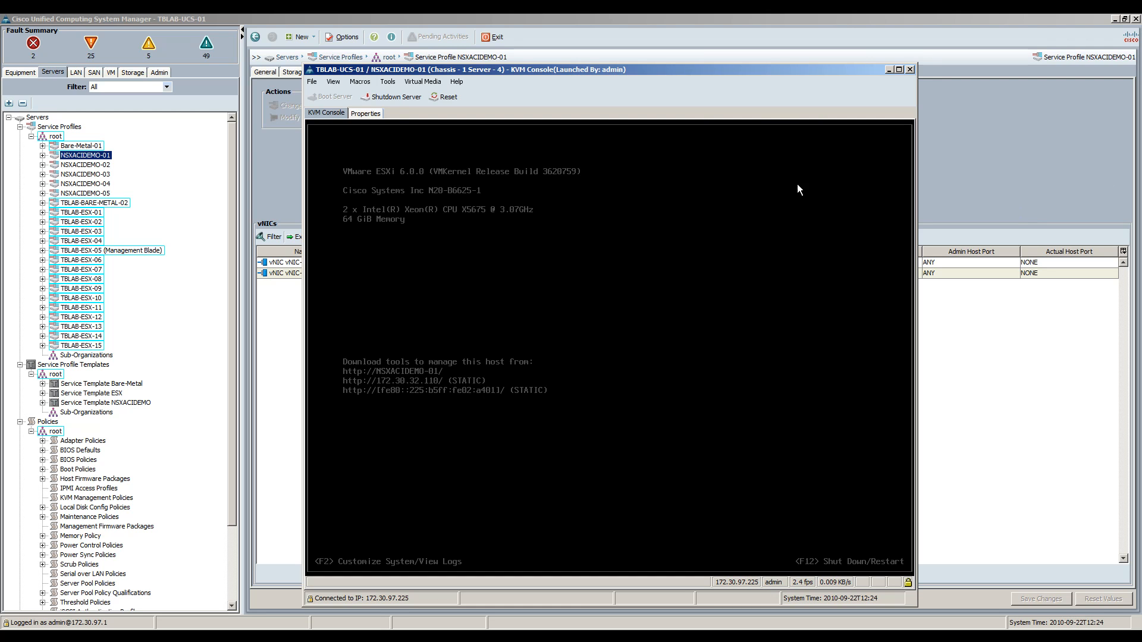
{"action": "left_click", "coordinate": [910, 70]}
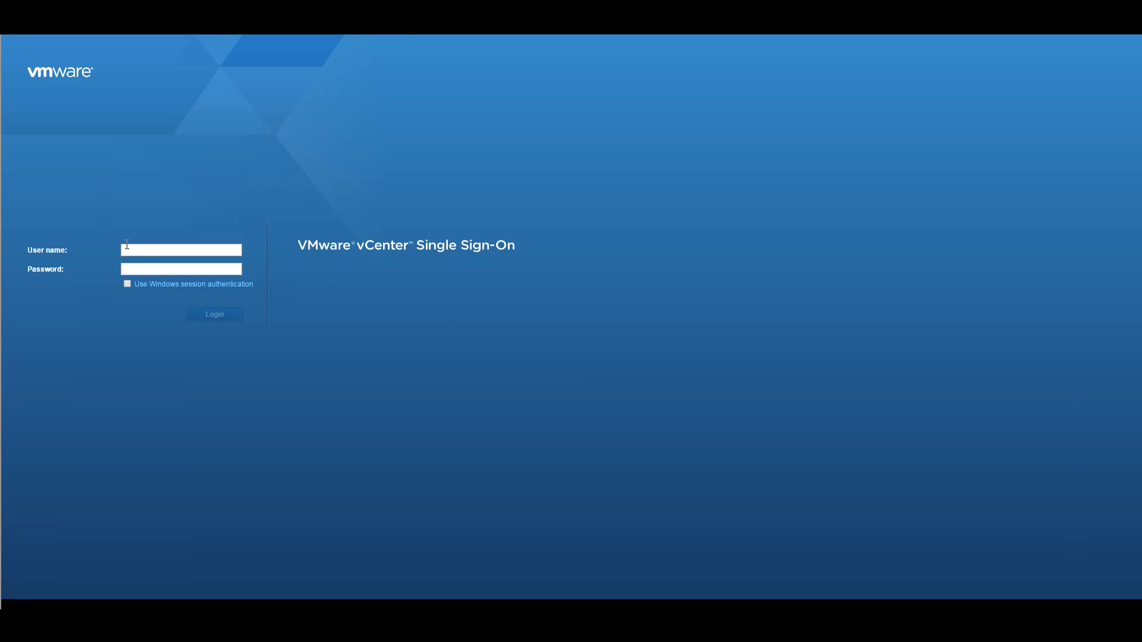
Step: Sign in to the vSphere Web Client as the administrator, re-entering the password after a failed attempt
{"action": "type", "text": "administrator@vsphere.local"}
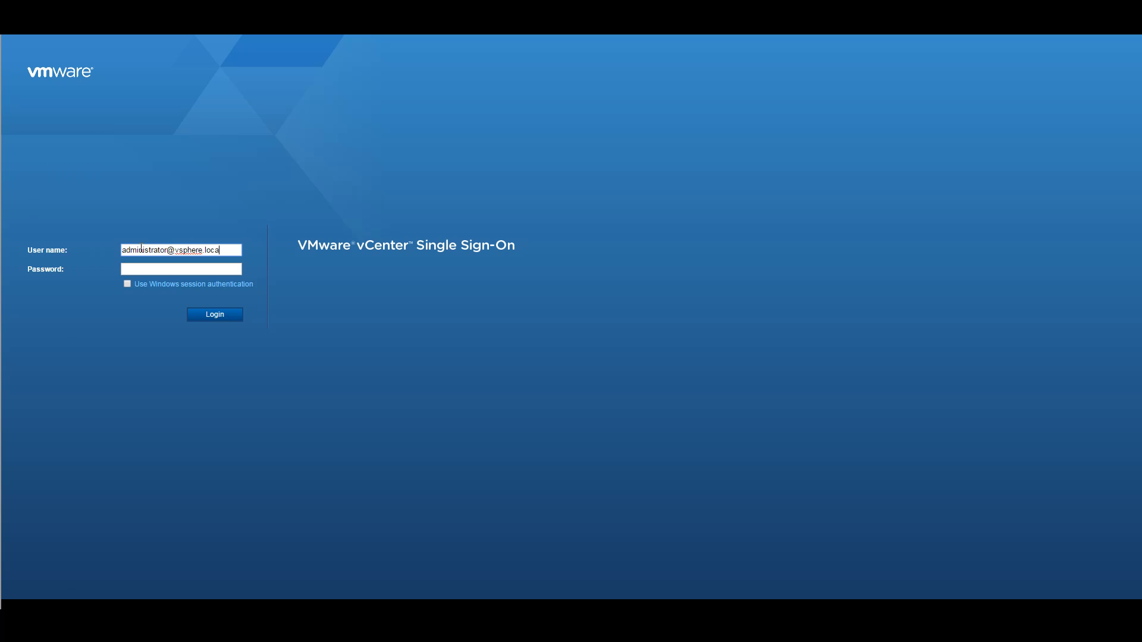
{"action": "key", "text": "Tab"}
{"action": "type", "text": "••••"}
{"action": "key", "text": "BackSpace"}
{"action": "key", "text": "BackSpace"}
{"action": "key", "text": "BackSpace"}
{"action": "key", "text": "BackSpace"}
{"action": "type", "text": "••••••••"}
{"action": "key", "text": "Return"}
{"action": "left_click_drag", "start_coordinate": [156, 270], "coordinate": [58, 268]}
{"action": "type", "text": "••••••••"}
{"action": "key", "text": "Return"}
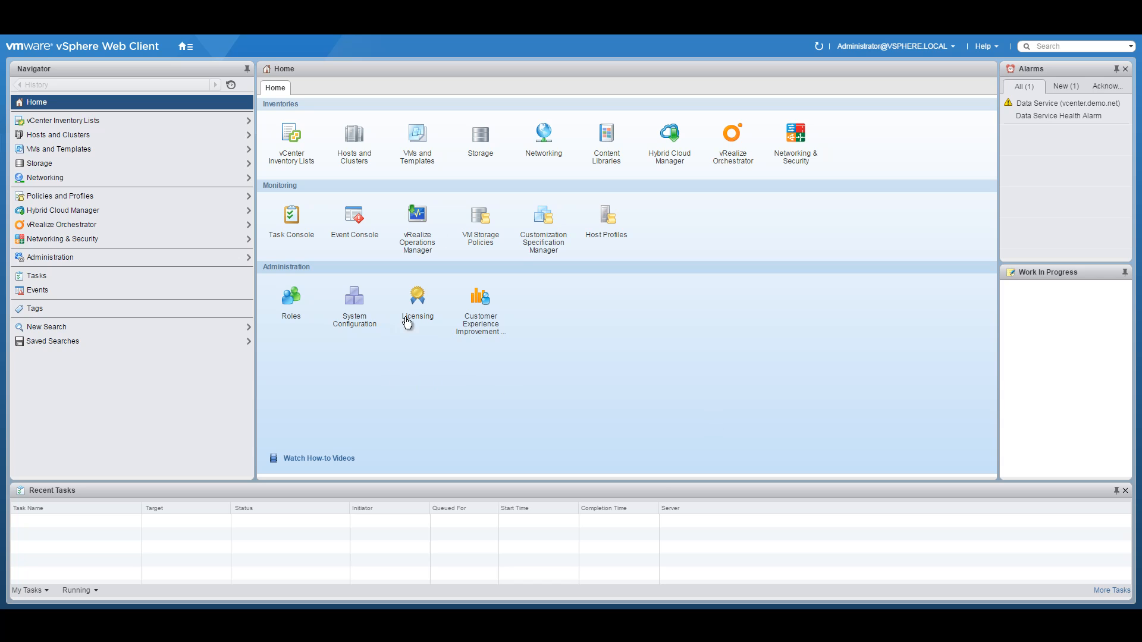
Step: Go to Hosts and Clusters, view host nsxacidemo-01, then open the Management and Edge cluster
{"action": "left_click", "coordinate": [190, 50]}
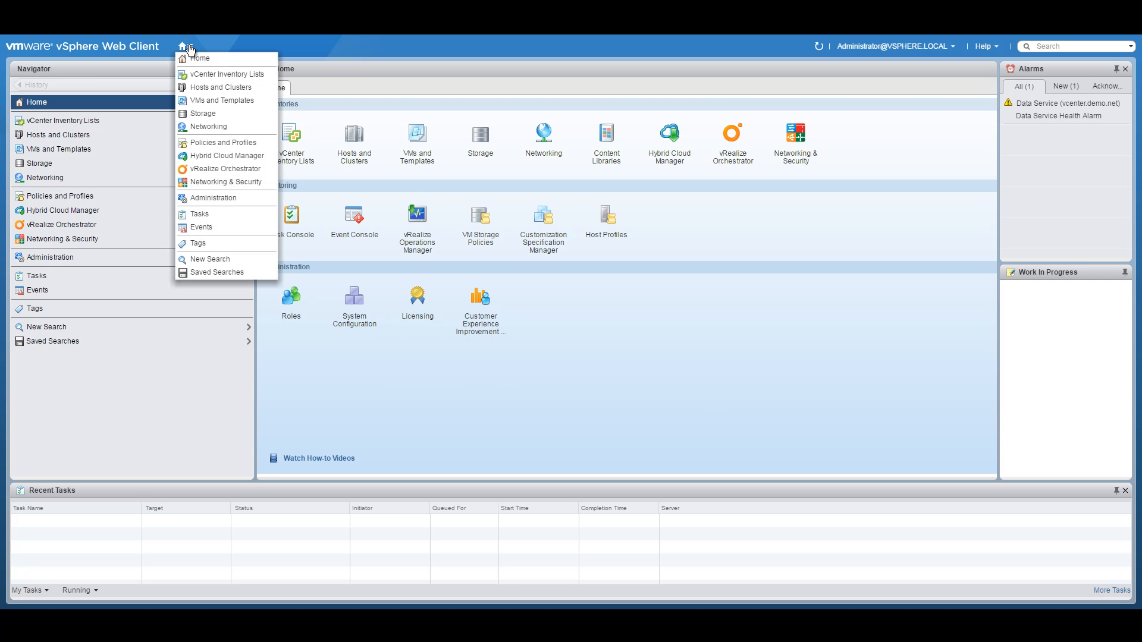
{"action": "left_click", "coordinate": [200, 88]}
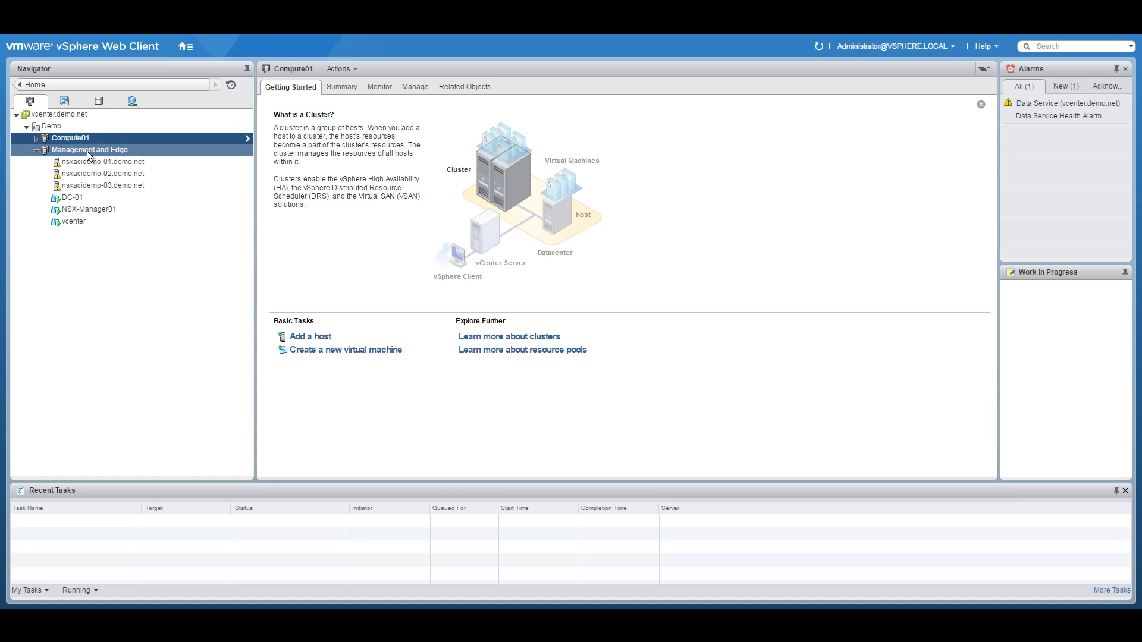
{"action": "left_click", "coordinate": [90, 162]}
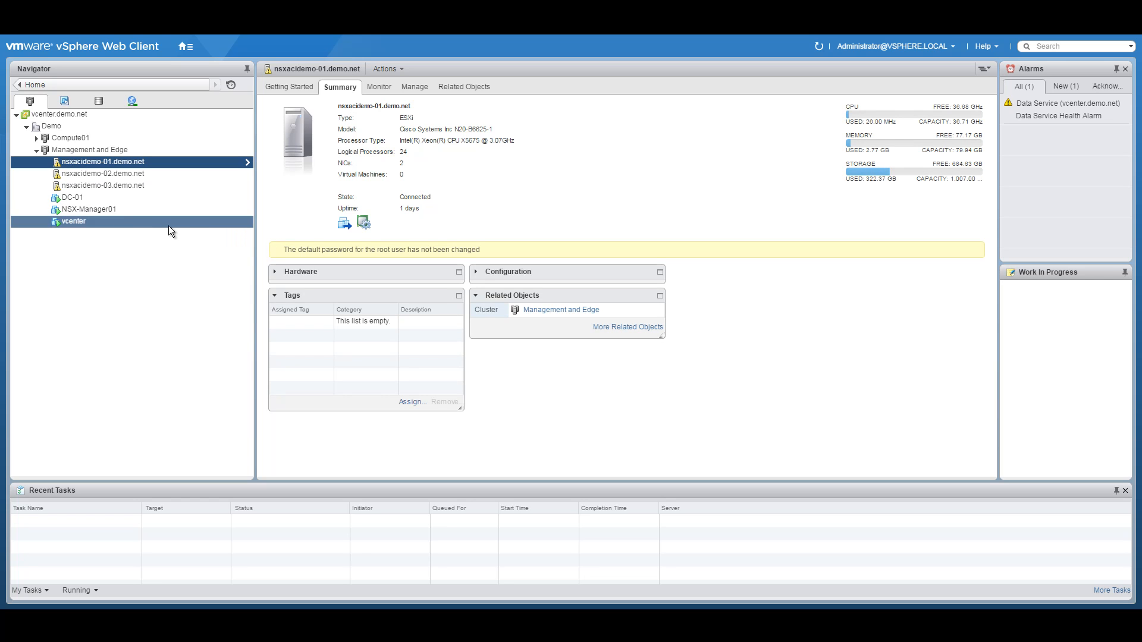
{"action": "left_click", "coordinate": [69, 150]}
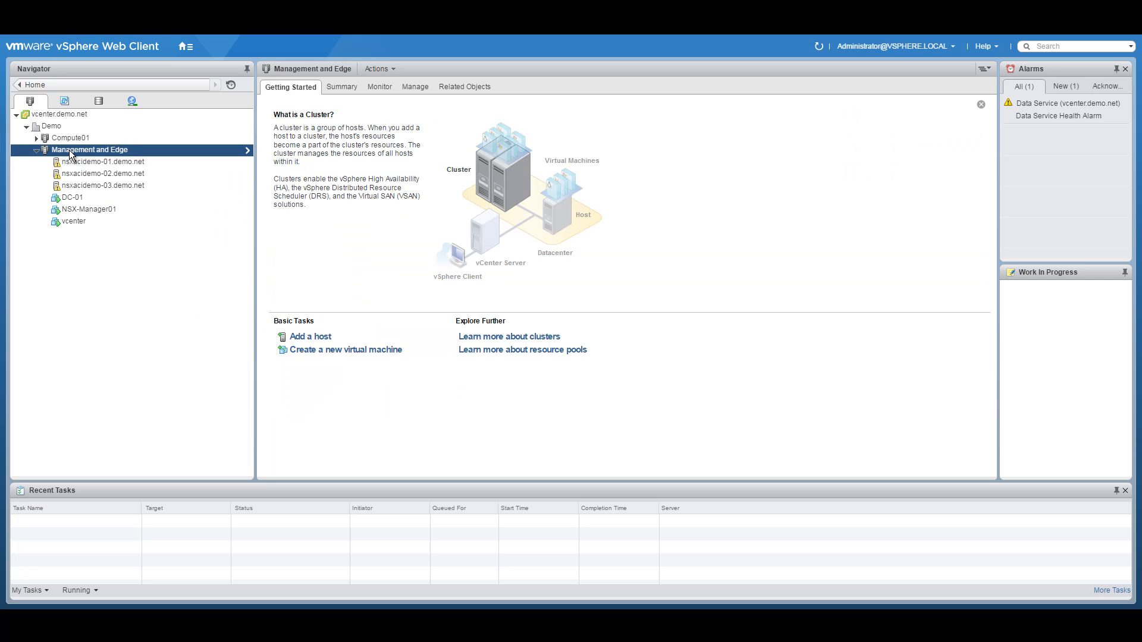
Step: Review the Management and Edge cluster's vSphere HA, Westmere EVC and VM/Host Groups settings
{"action": "right_click", "coordinate": [70, 153]}
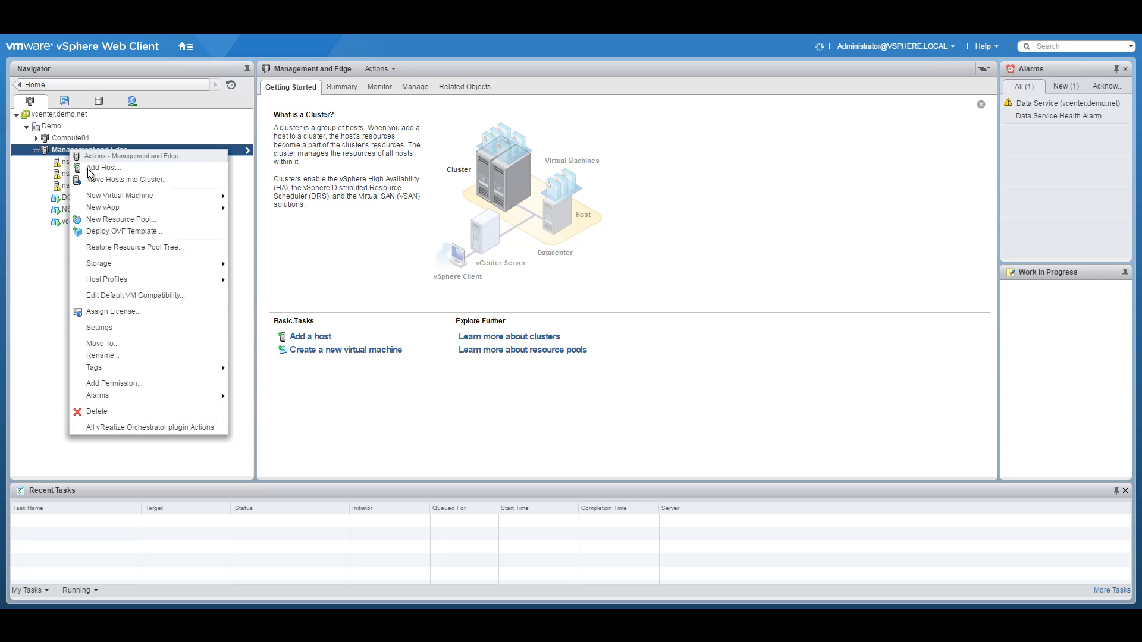
{"action": "left_click", "coordinate": [107, 329]}
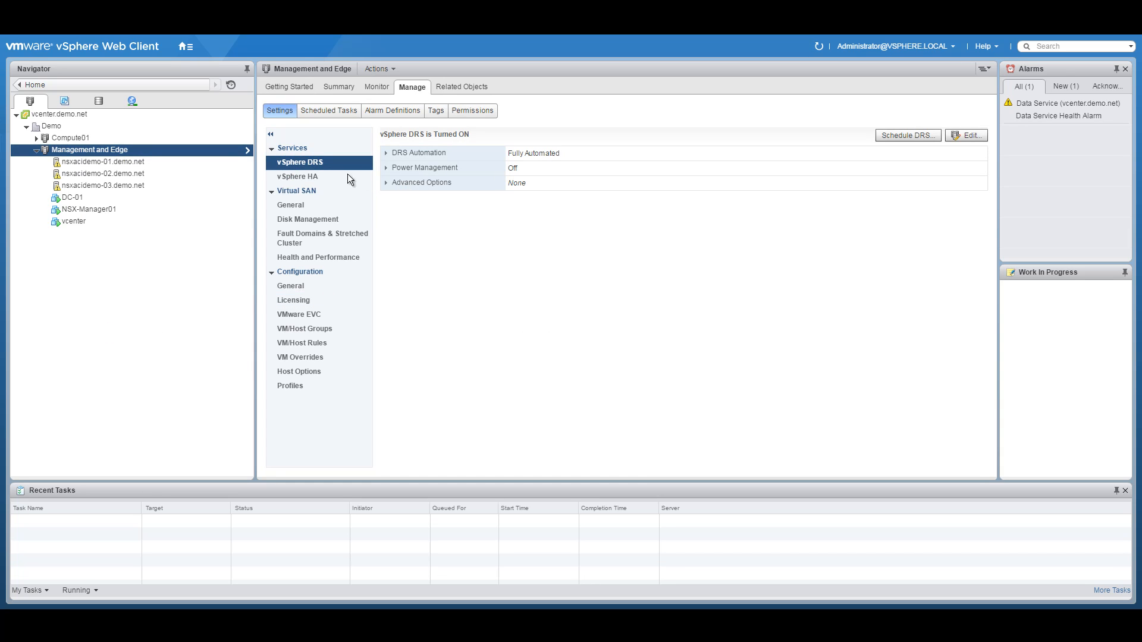
{"action": "left_click", "coordinate": [312, 175]}
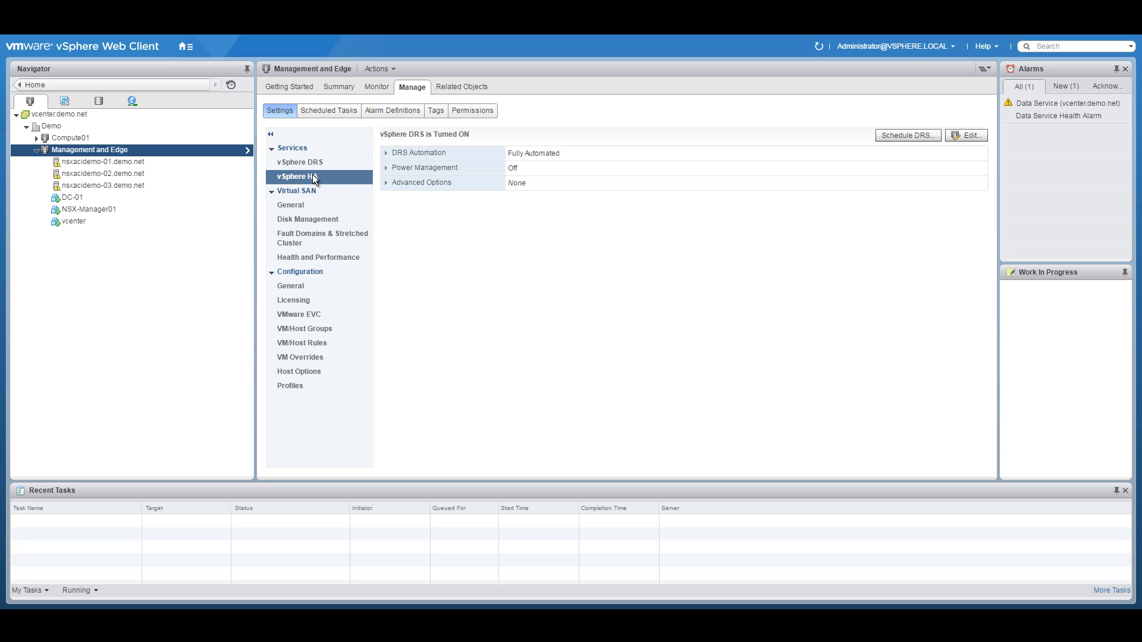
{"action": "left_click", "coordinate": [322, 318]}
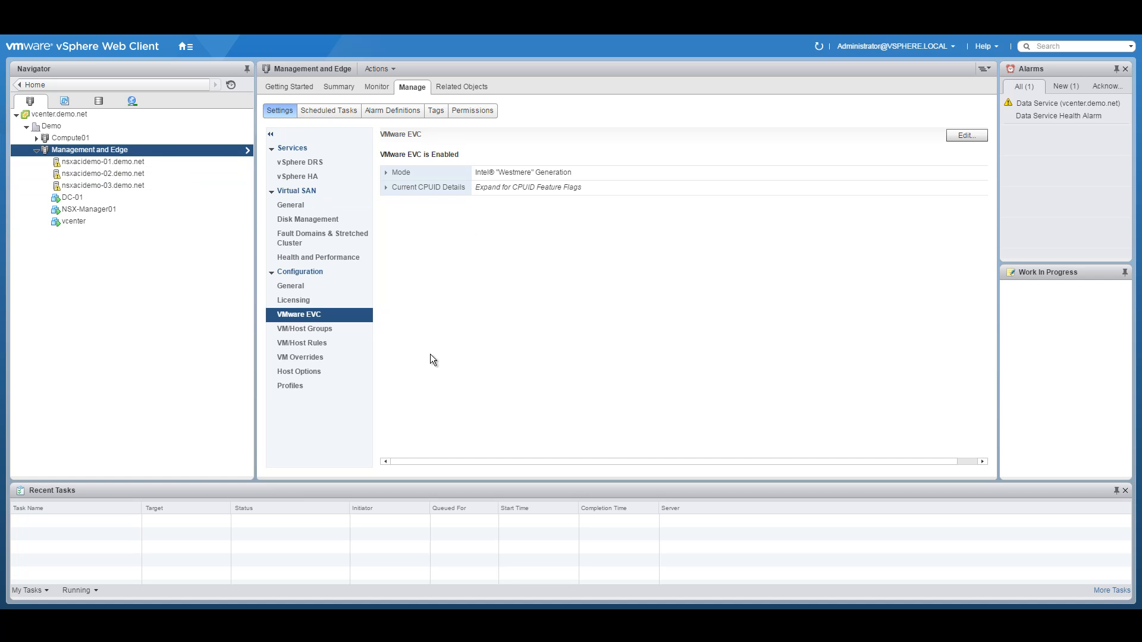
{"action": "left_click", "coordinate": [330, 328]}
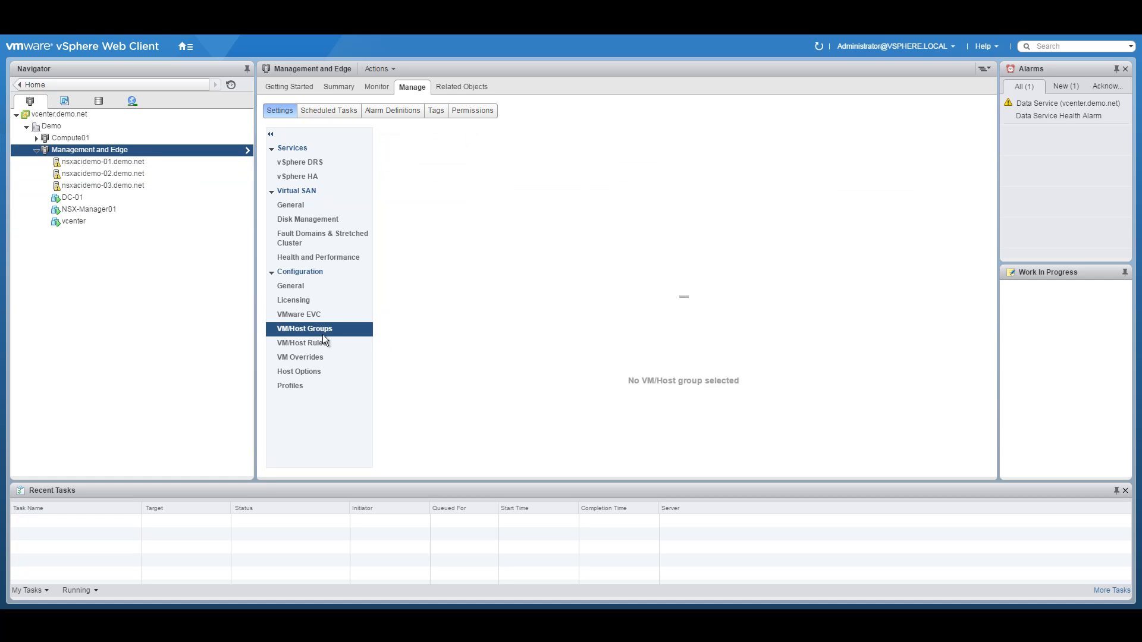
Step: Check the Management and Edge cluster's VM/Host Rules page, which lists no rules
{"action": "left_click", "coordinate": [317, 342]}
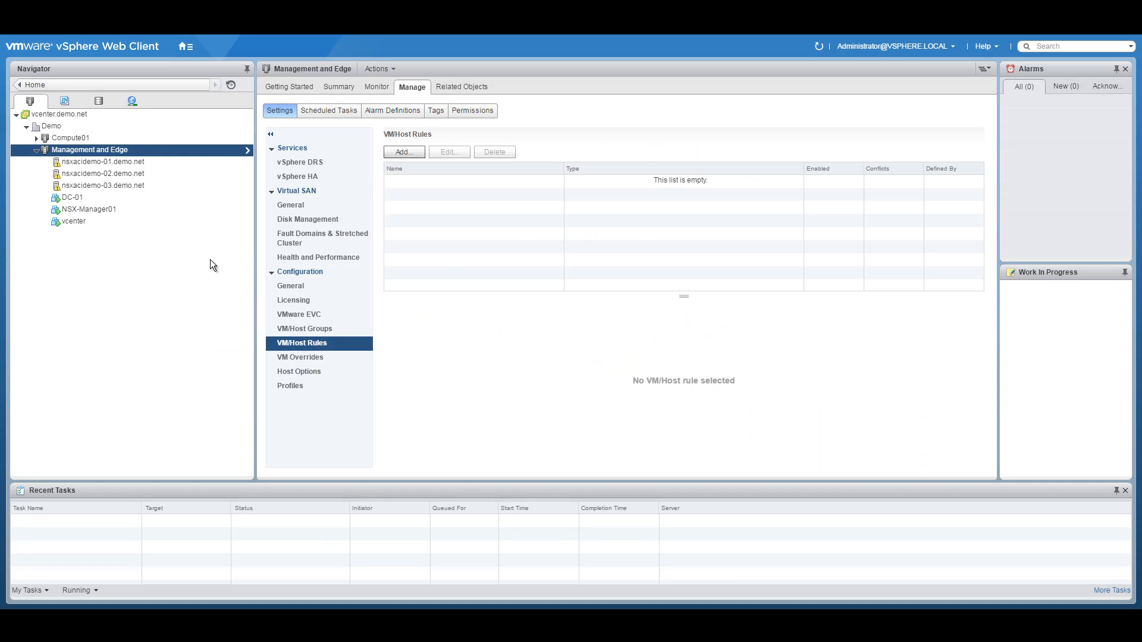
{"action": "left_click", "coordinate": [185, 47]}
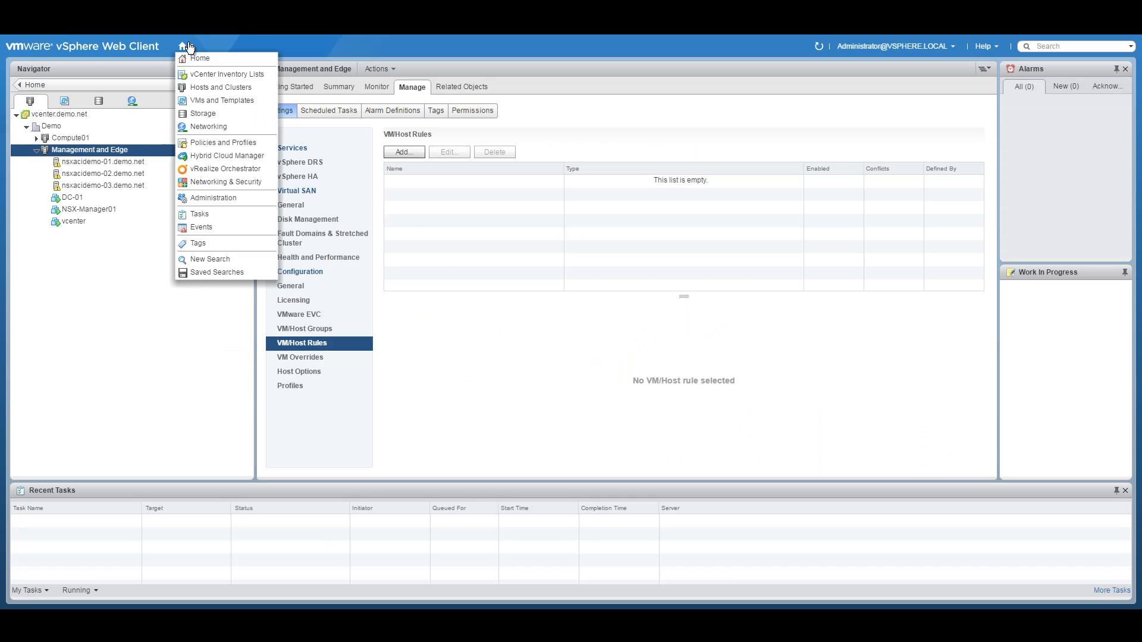
Step: Expand the Demo datacenter and VDS-MAIN in the Networking inventory to list its port groups
{"action": "left_click", "coordinate": [202, 126]}
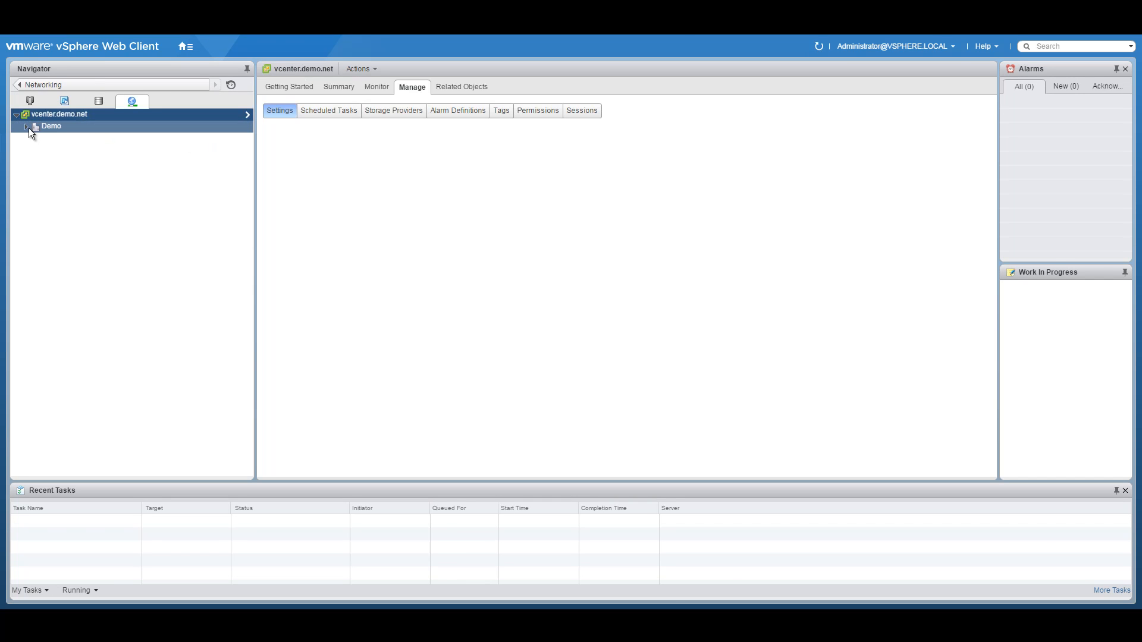
{"action": "left_click", "coordinate": [26, 126]}
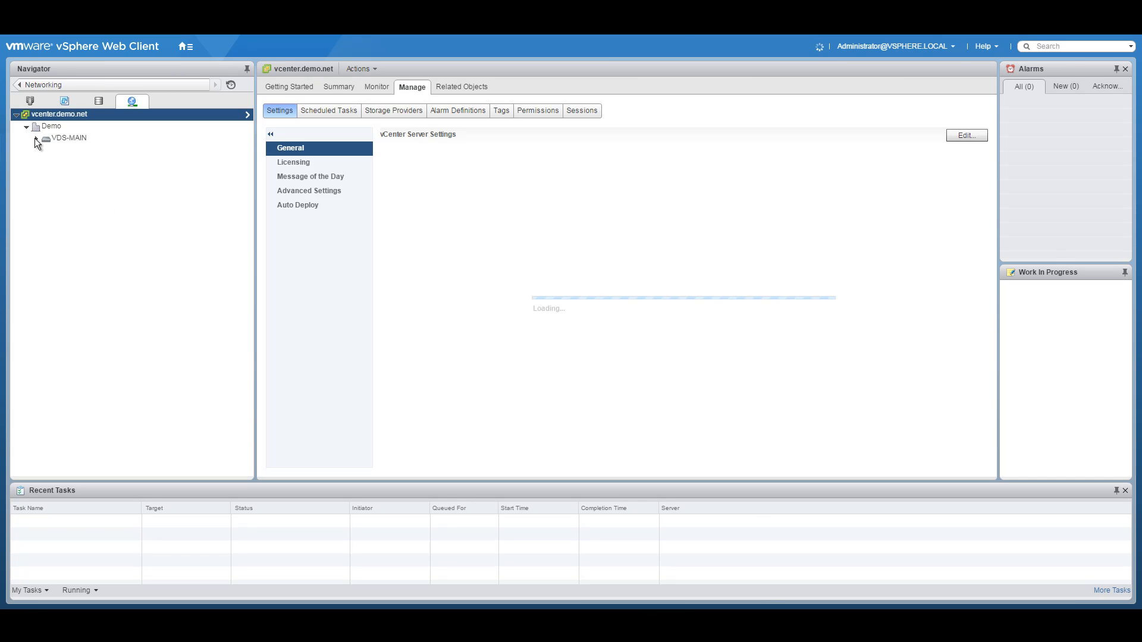
{"action": "left_click", "coordinate": [35, 139]}
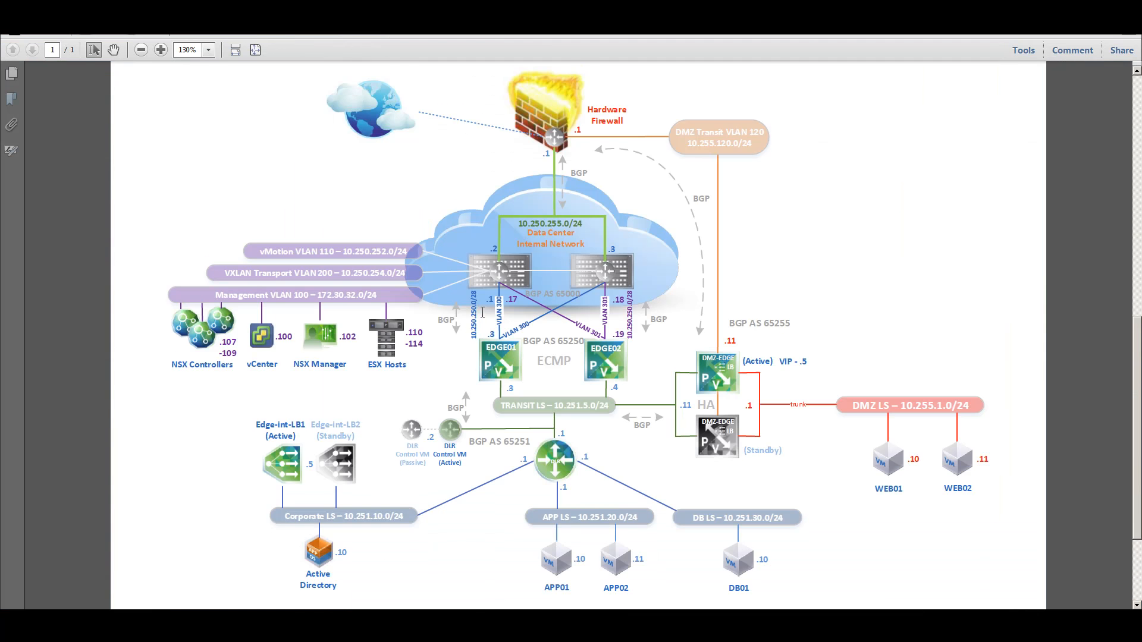
{"action": "scroll", "coordinate": [1048, 304], "scroll_direction": "down", "scroll_amount": 3}
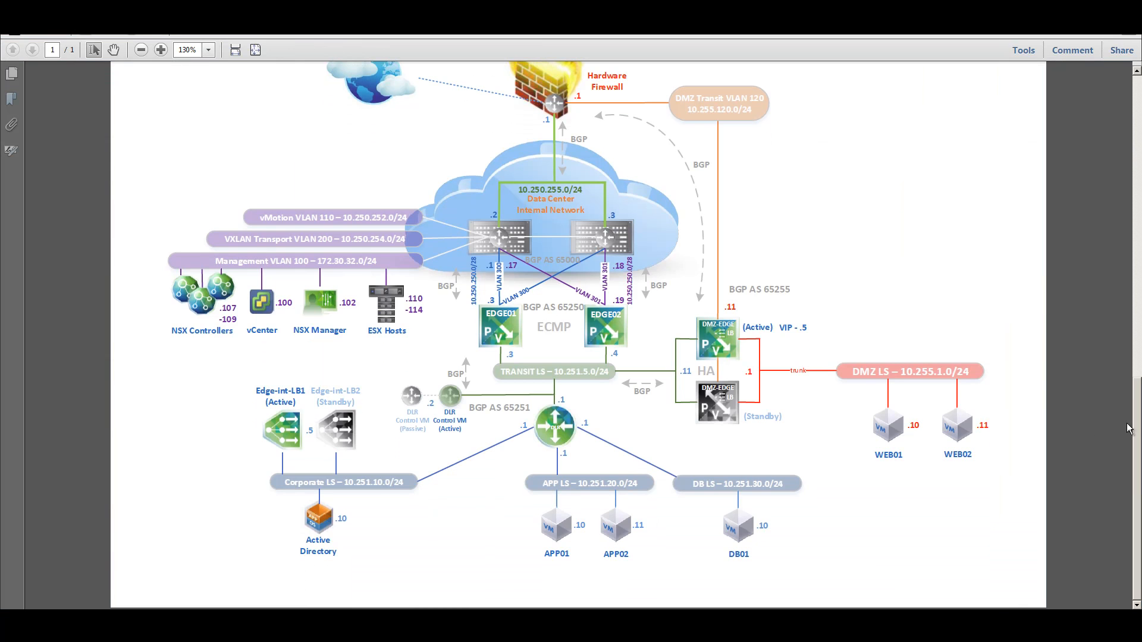
Step: Show the UCS diagram of VDS-MAIN port groups, FI-A and FI-B in Adobe Reader's Read Mode
{"action": "left_click_drag", "start_coordinate": [1140, 463], "coordinate": [1129, 398]}
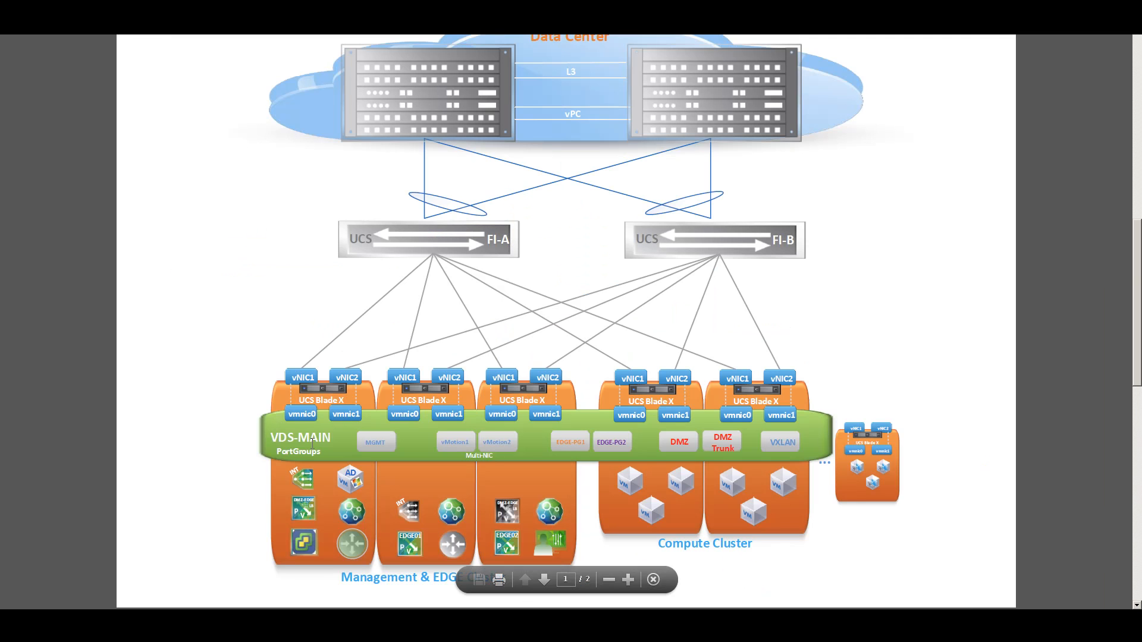
{"action": "left_click", "coordinate": [654, 580]}
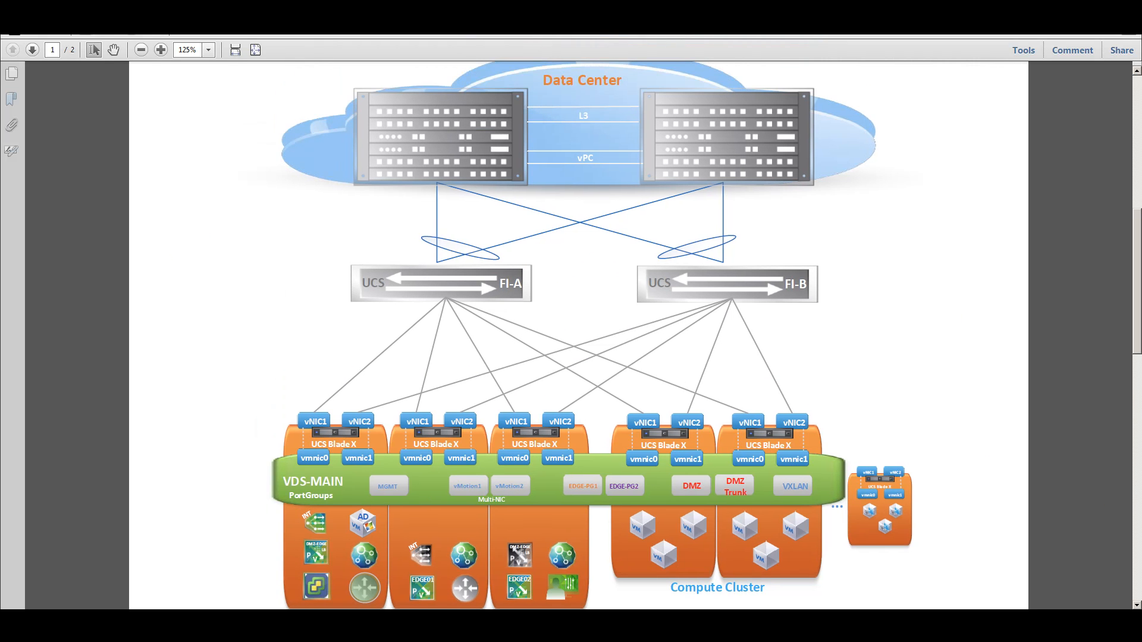
{"action": "left_click", "coordinate": [45, 12]}
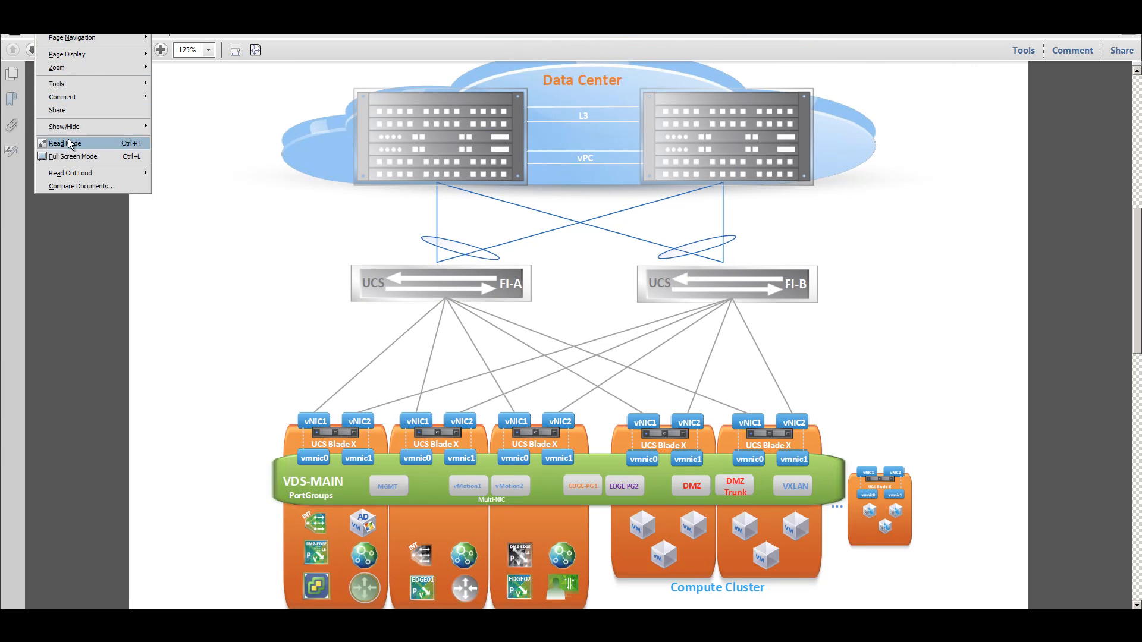
{"action": "left_click", "coordinate": [69, 143]}
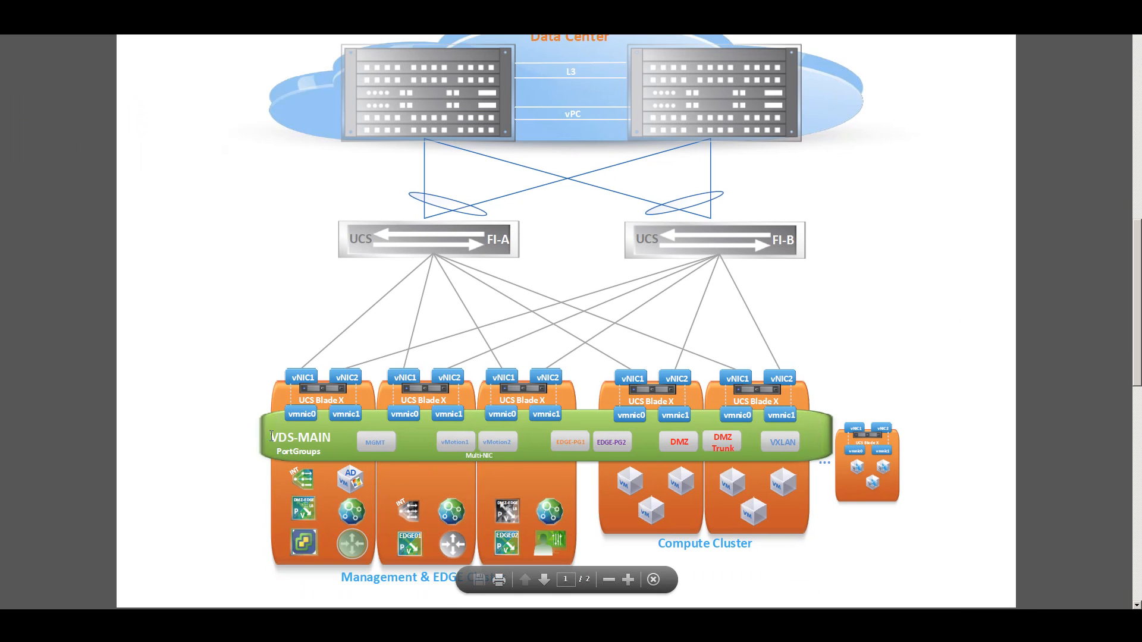
{"action": "left_click", "coordinate": [336, 442]}
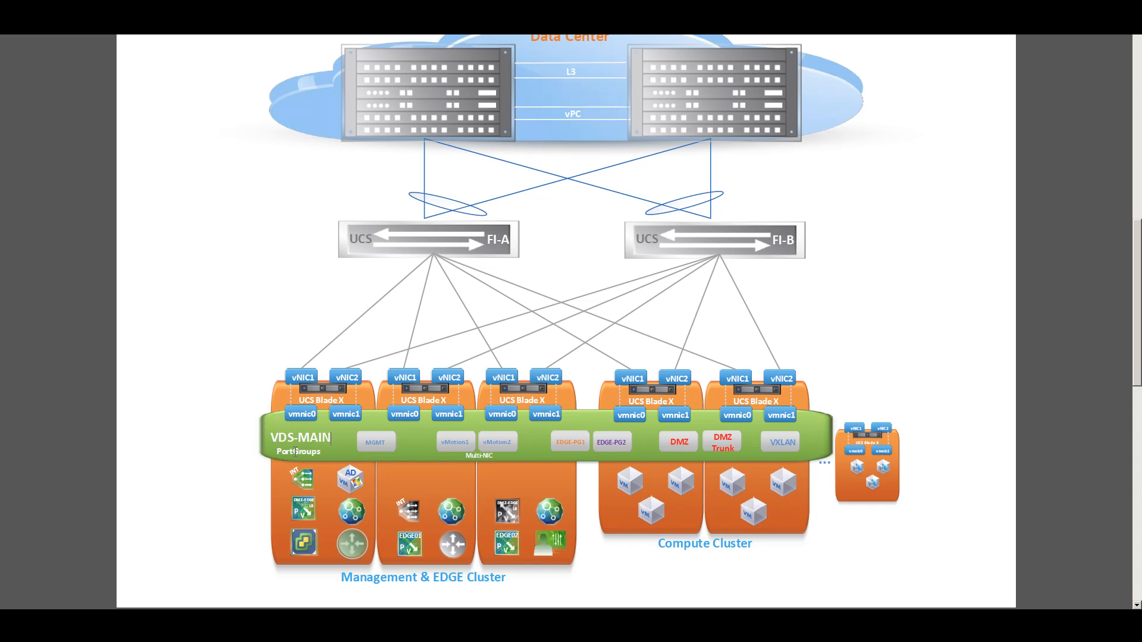
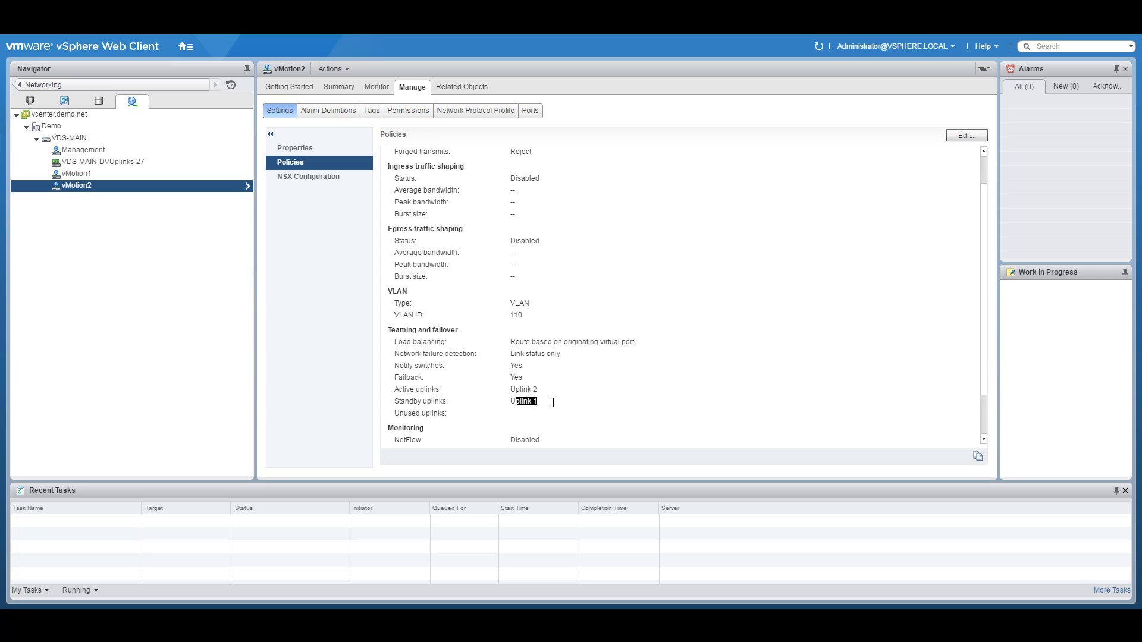
Step: Review the port group policies, ending on Management's VLAN ID 100 with Uplink 1 active and Uplink 2 standby
{"action": "left_click_drag", "start_coordinate": [511, 342], "coordinate": [629, 347]}
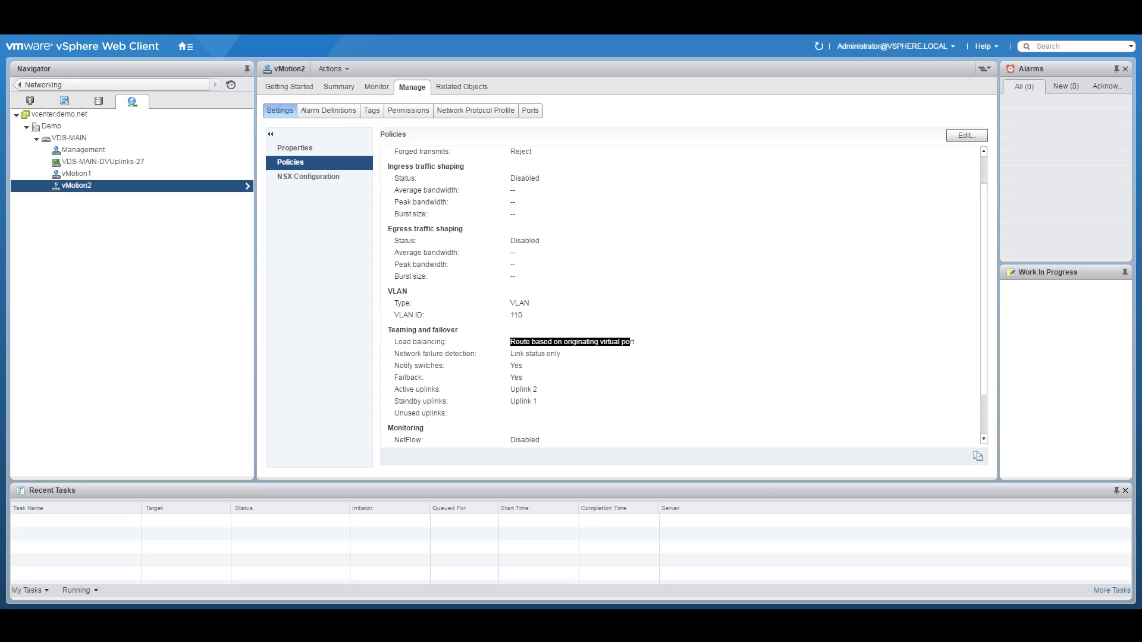
{"action": "left_click", "coordinate": [453, 352]}
{"action": "left_click", "coordinate": [89, 162]}
{"action": "left_click", "coordinate": [79, 148]}
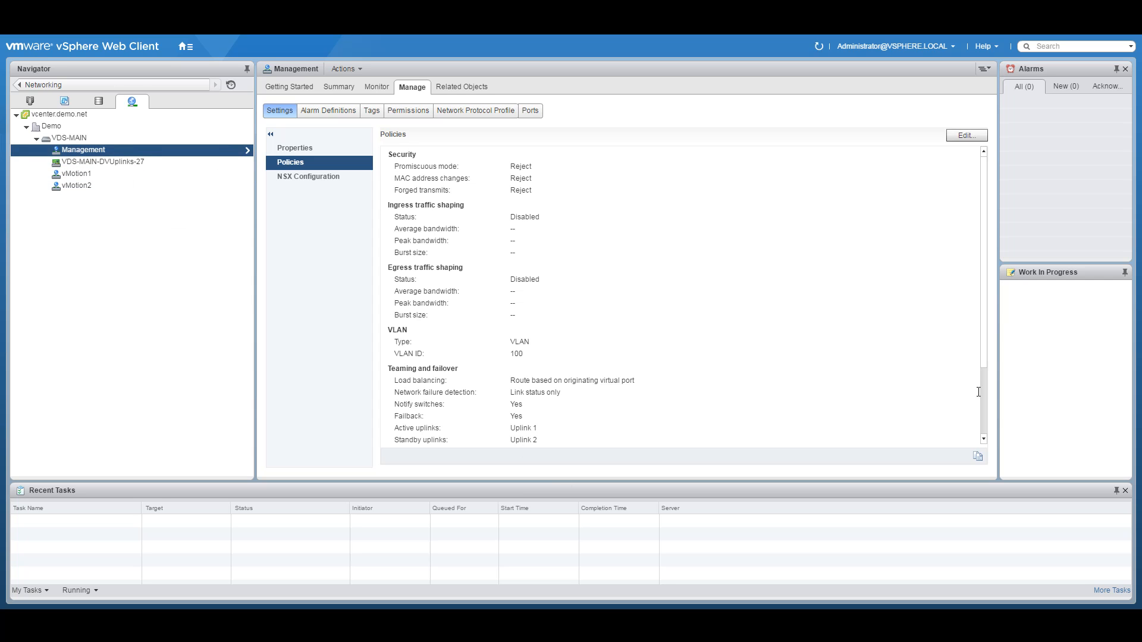
{"action": "scroll", "coordinate": [985, 362], "scroll_direction": "down", "scroll_amount": 1}
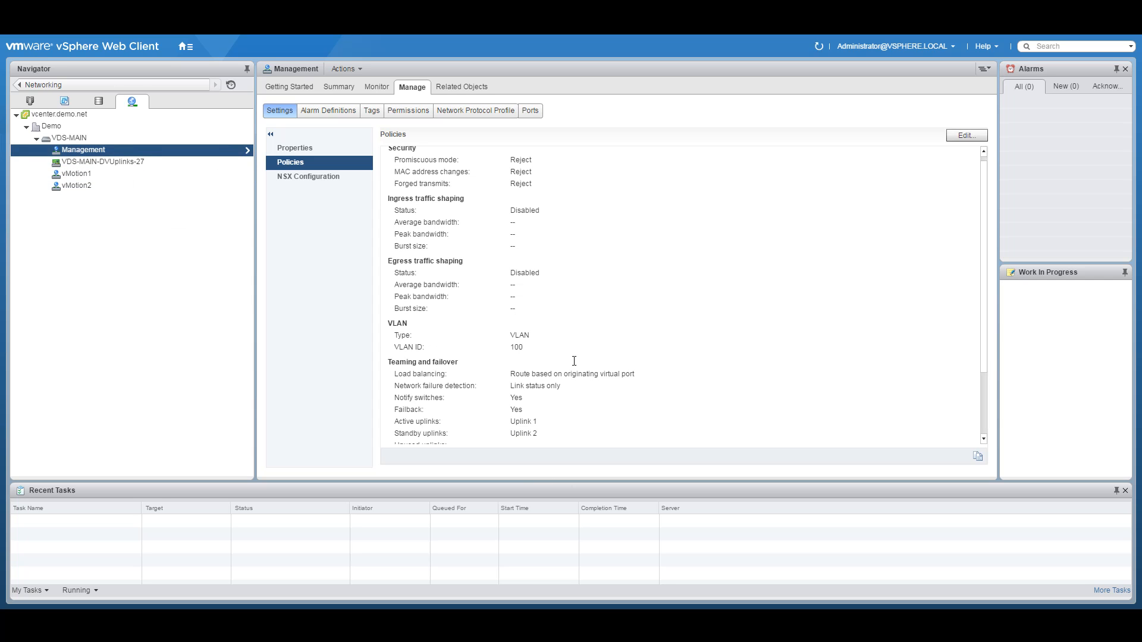
{"action": "double_click", "coordinate": [516, 347]}
{"action": "left_click", "coordinate": [197, 287]}
{"action": "left_click", "coordinate": [186, 47]}
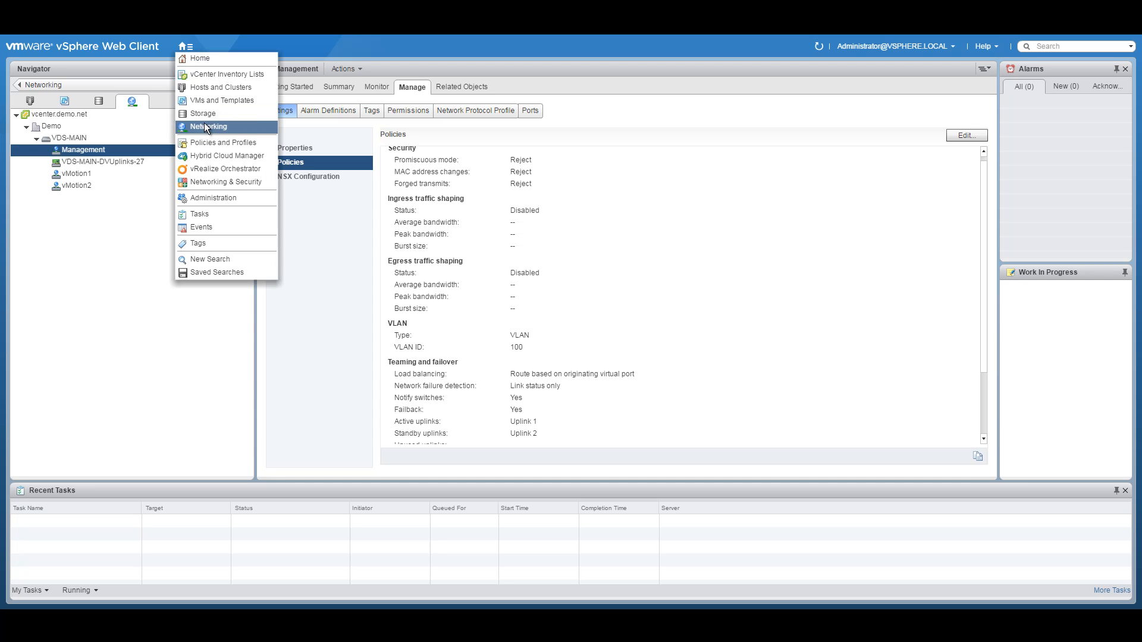
Step: Check nsxacidemo-01.demo.net's VMkernel adapters, then its physical adapters vmnic0 and vmnic1 at 10000 Mb
{"action": "left_click", "coordinate": [208, 86]}
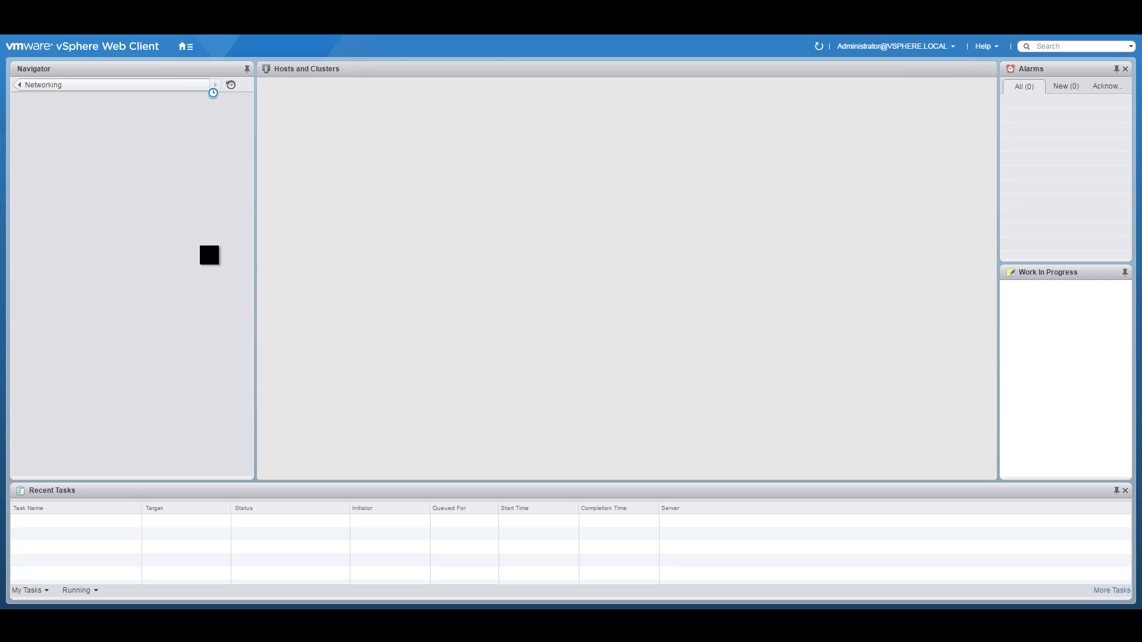
{"action": "left_click", "coordinate": [126, 161]}
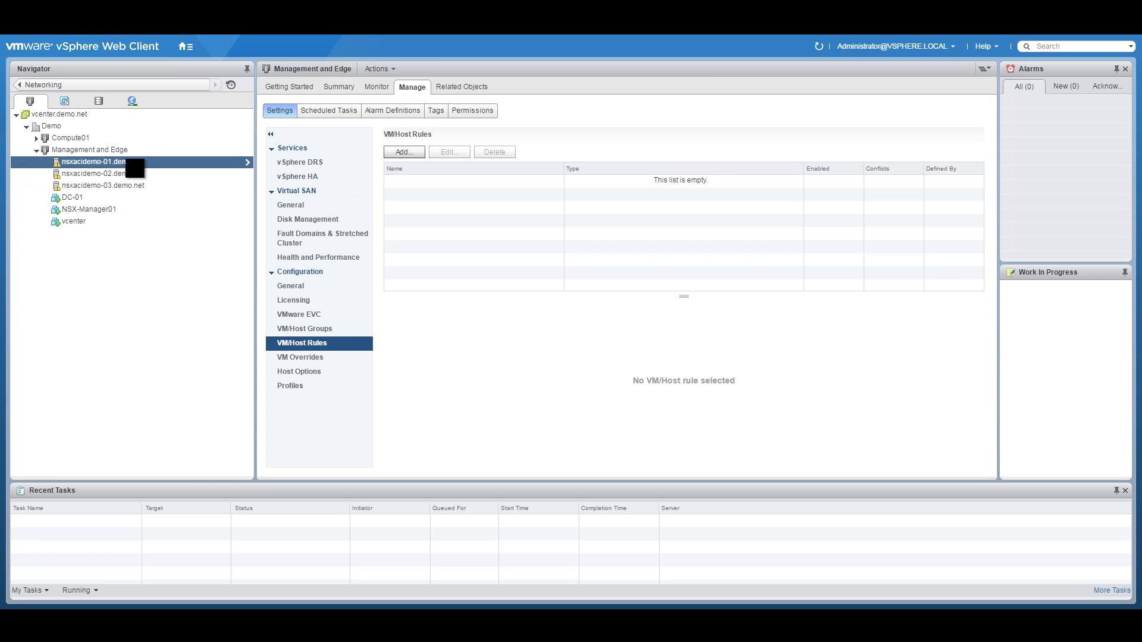
{"action": "left_click", "coordinate": [419, 88]}
{"action": "left_click", "coordinate": [319, 113]}
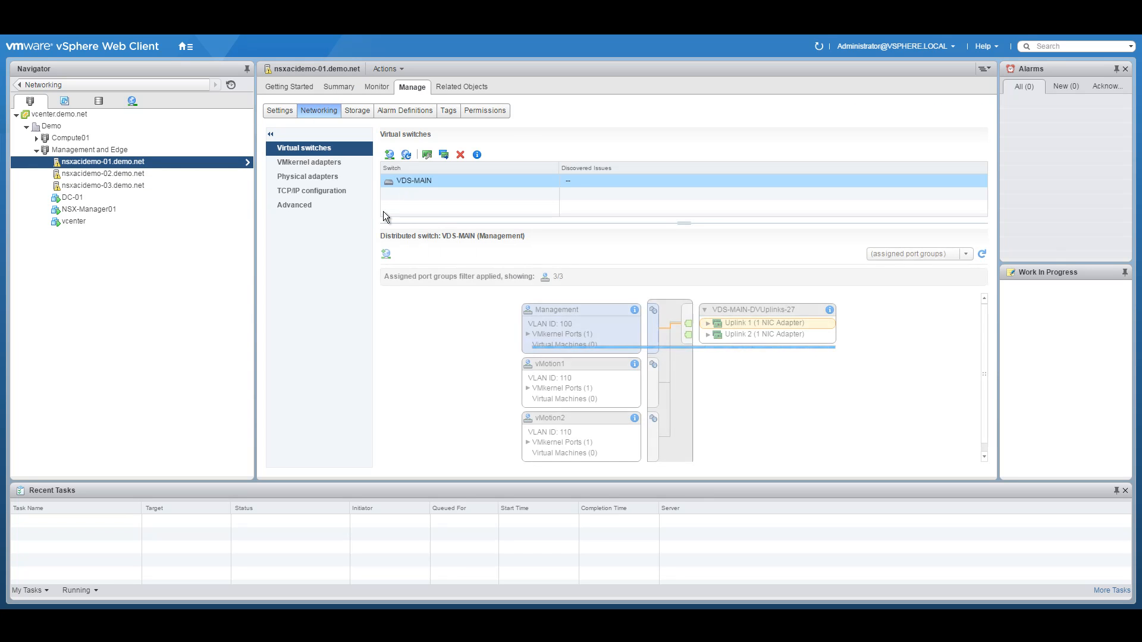
{"action": "left_click", "coordinate": [323, 160]}
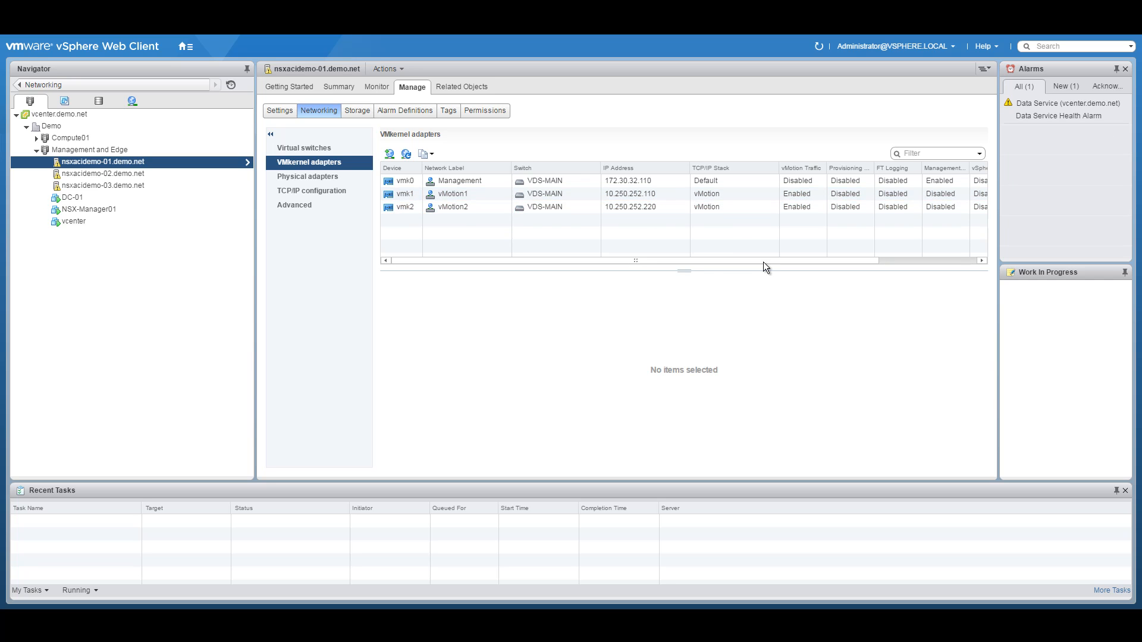
{"action": "left_click", "coordinate": [325, 177]}
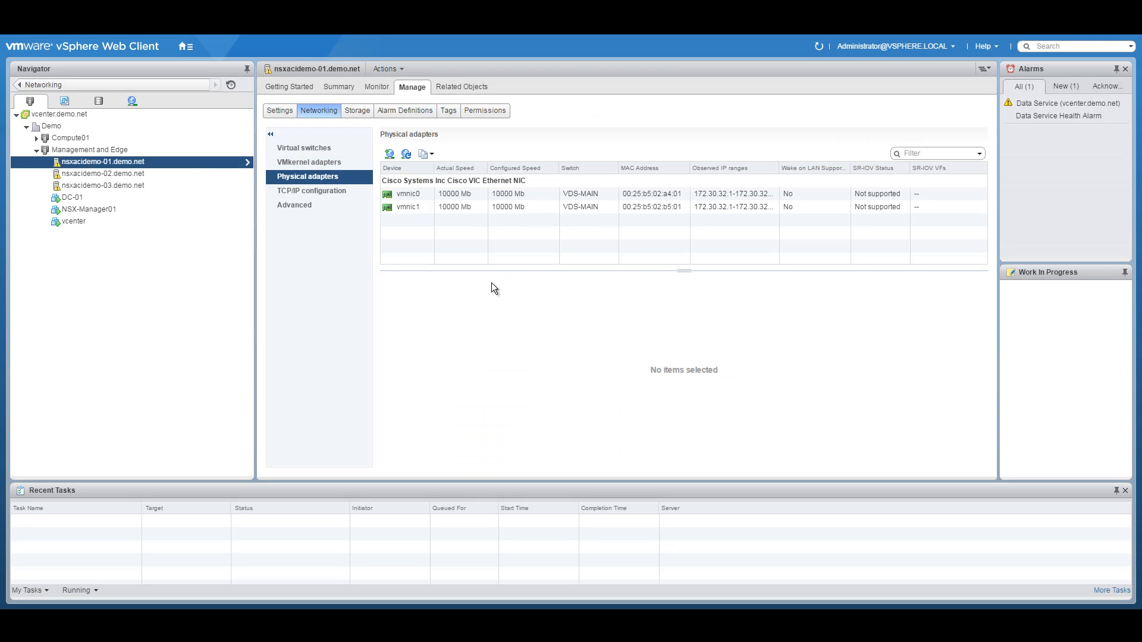
Step: Inspect nsxacidemo-01's vMotion TCP/IP stack and advanced settings, finishing on its vmk1 and vmk2 adapters
{"action": "left_click", "coordinate": [320, 192]}
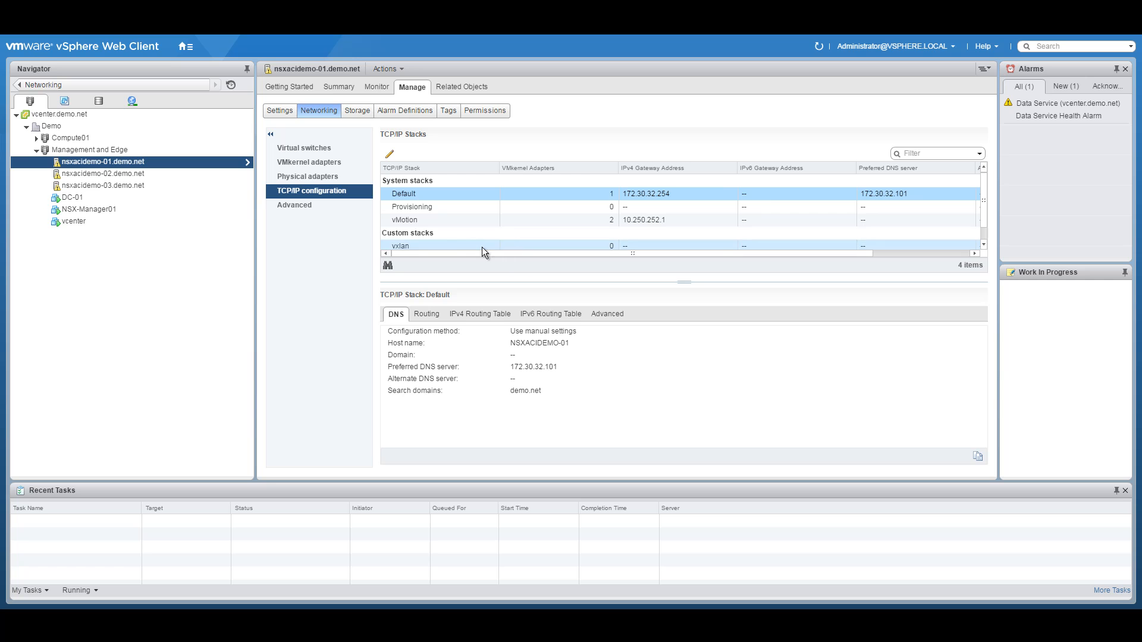
{"action": "left_click", "coordinate": [653, 223]}
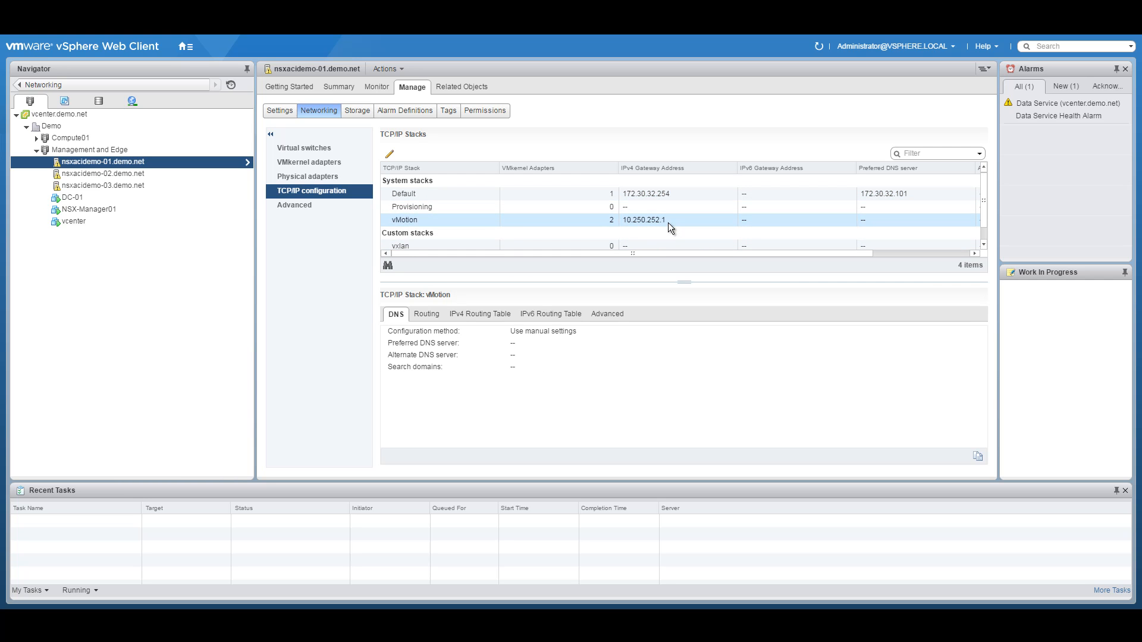
{"action": "mouse_move", "coordinate": [983, 183]}
{"action": "left_mouse_down"}
{"action": "mouse_move", "coordinate": [983, 229]}
{"action": "mouse_move", "coordinate": [987, 173]}
{"action": "left_mouse_up"}
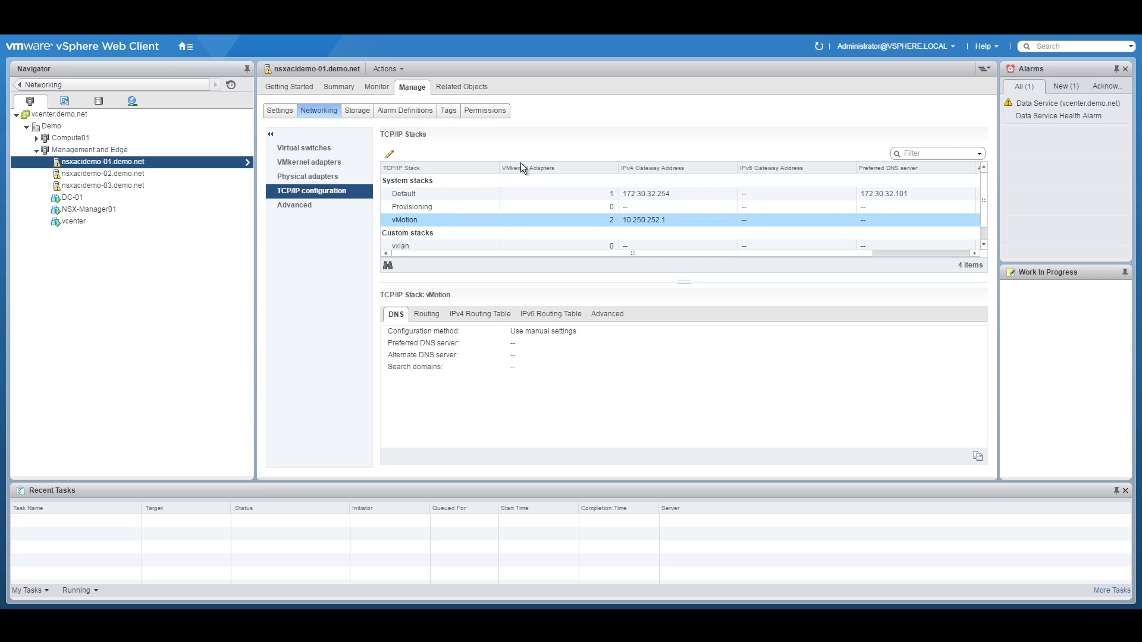
{"action": "left_click", "coordinate": [317, 205]}
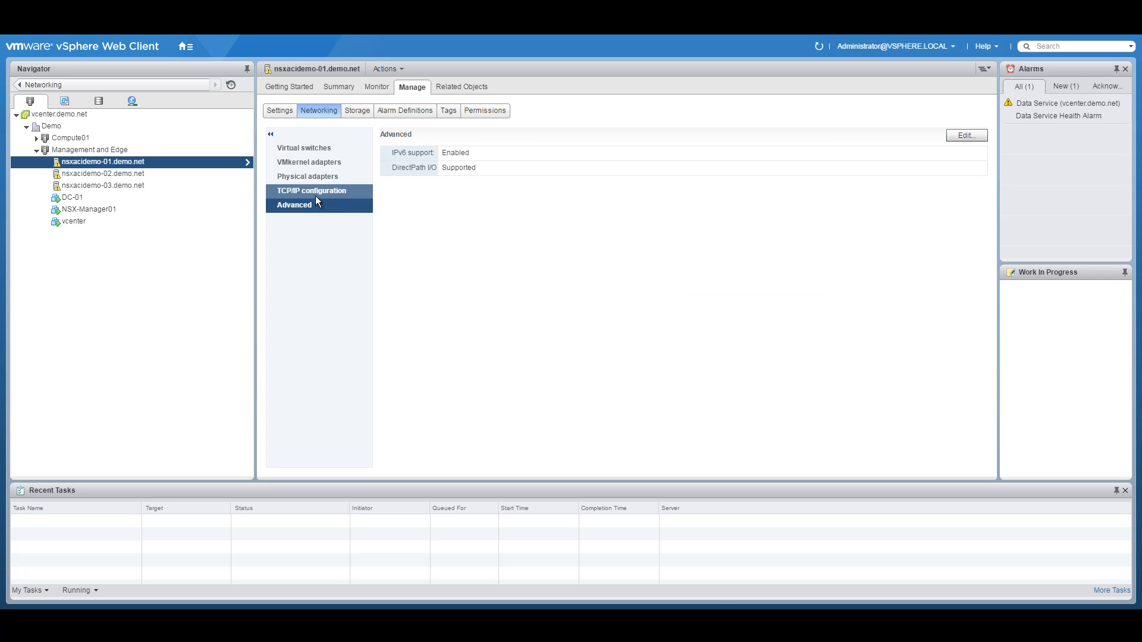
{"action": "left_click", "coordinate": [315, 195]}
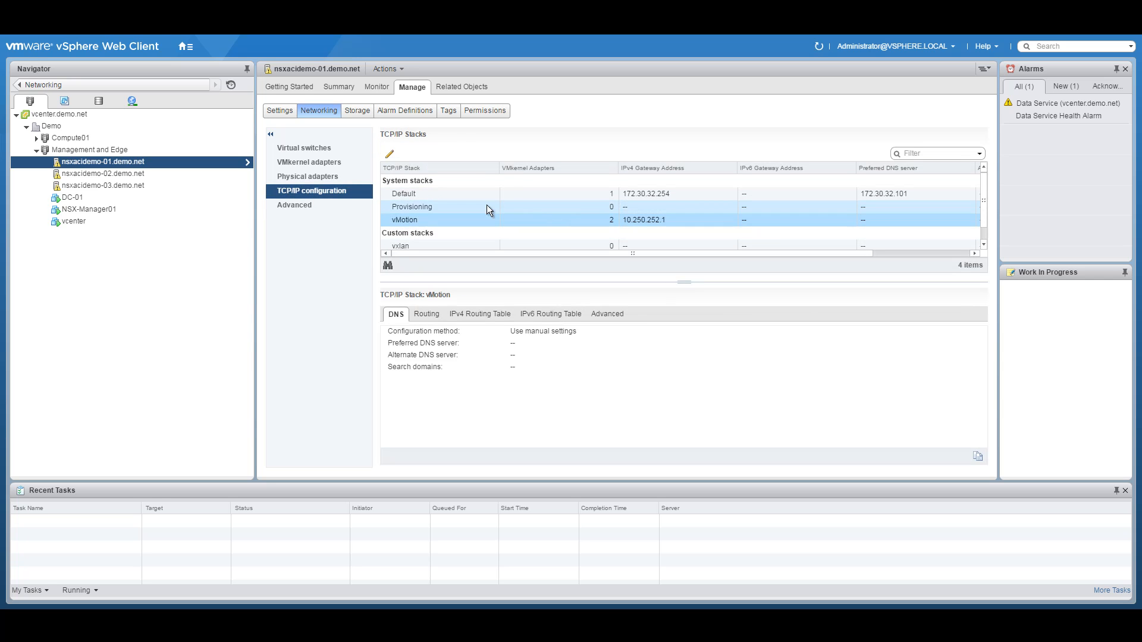
{"action": "left_click", "coordinate": [306, 178]}
{"action": "left_click", "coordinate": [314, 163]}
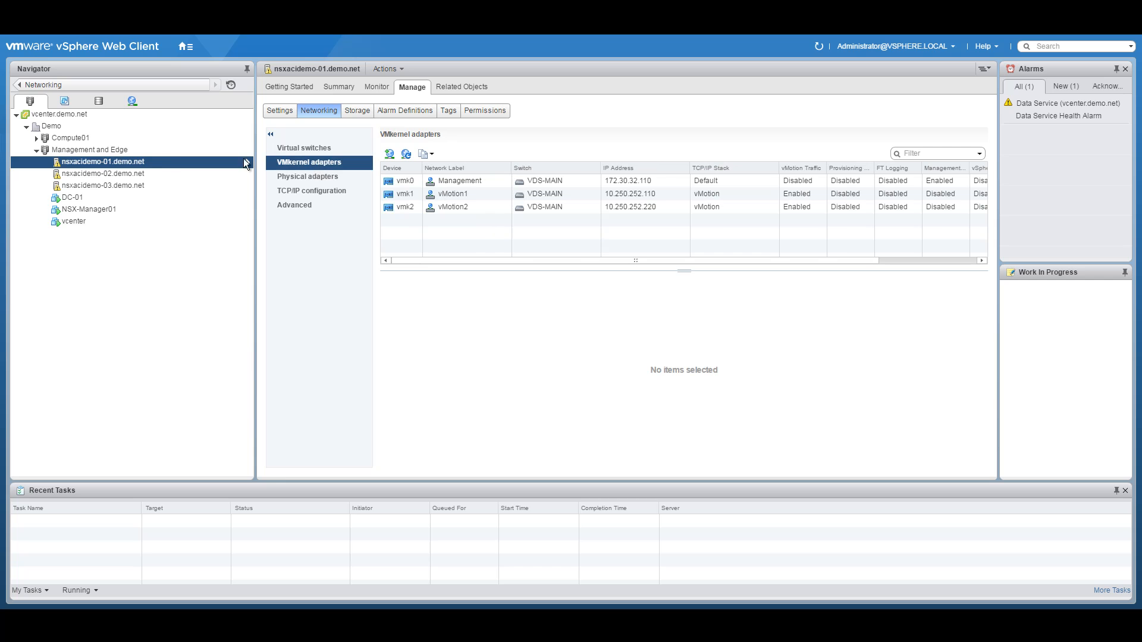
Step: Compare VMkernel adapters on Compute01 hosts nsxacidemo-02 and nsxacidemo-03, then select the Management and Edge cluster
{"action": "left_click", "coordinate": [37, 137]}
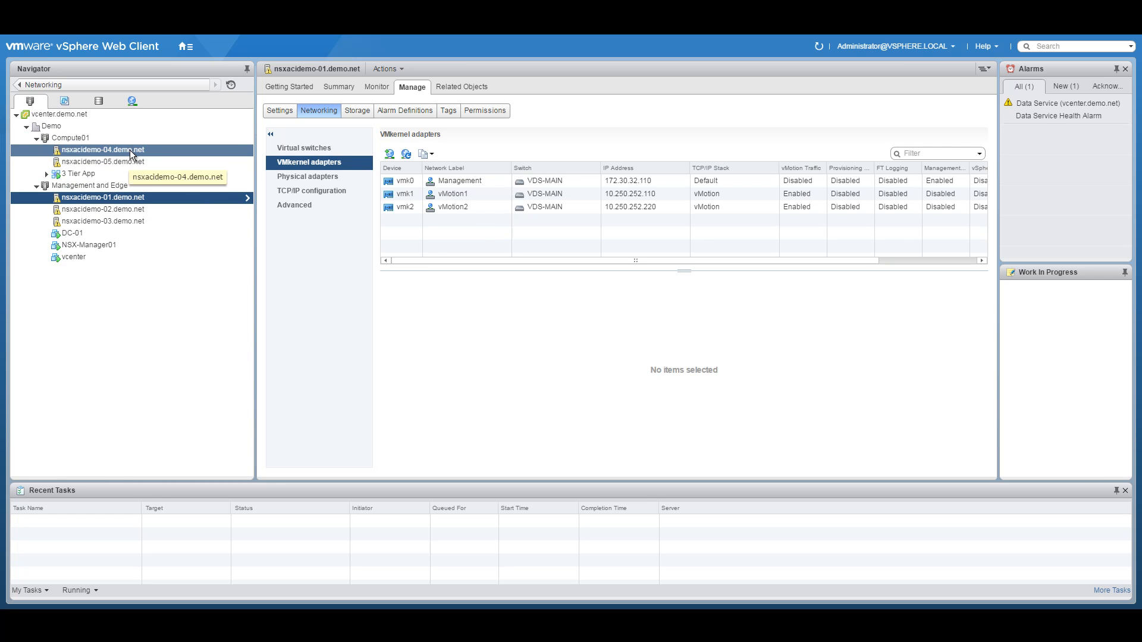
{"action": "left_click", "coordinate": [130, 209]}
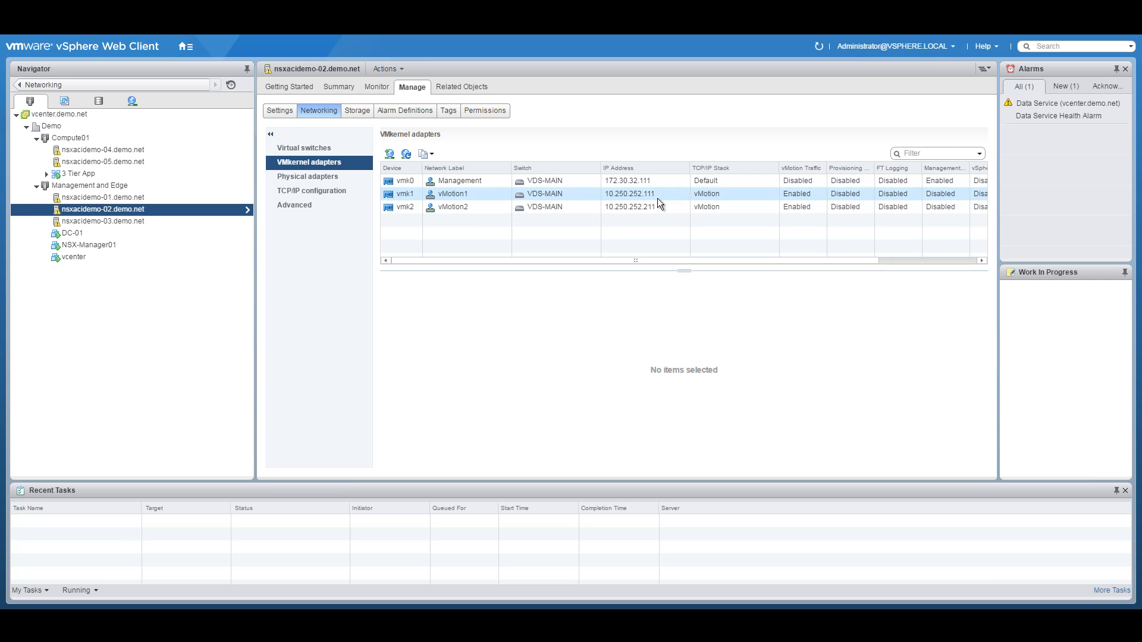
{"action": "left_click", "coordinate": [103, 222]}
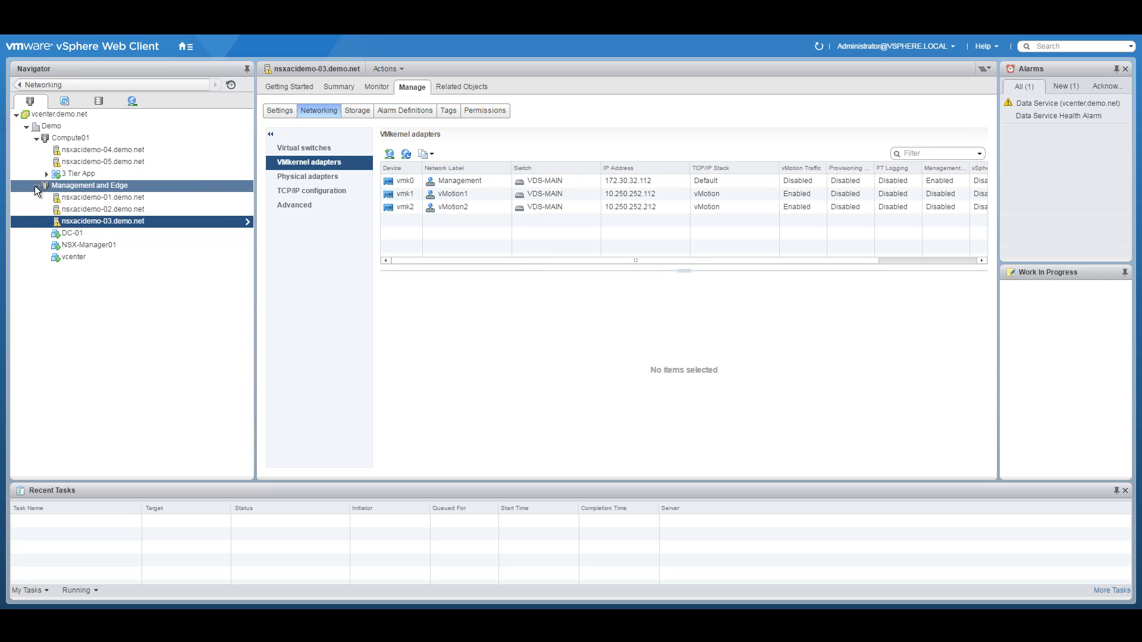
{"action": "left_click", "coordinate": [36, 186]}
{"action": "left_click", "coordinate": [35, 138]}
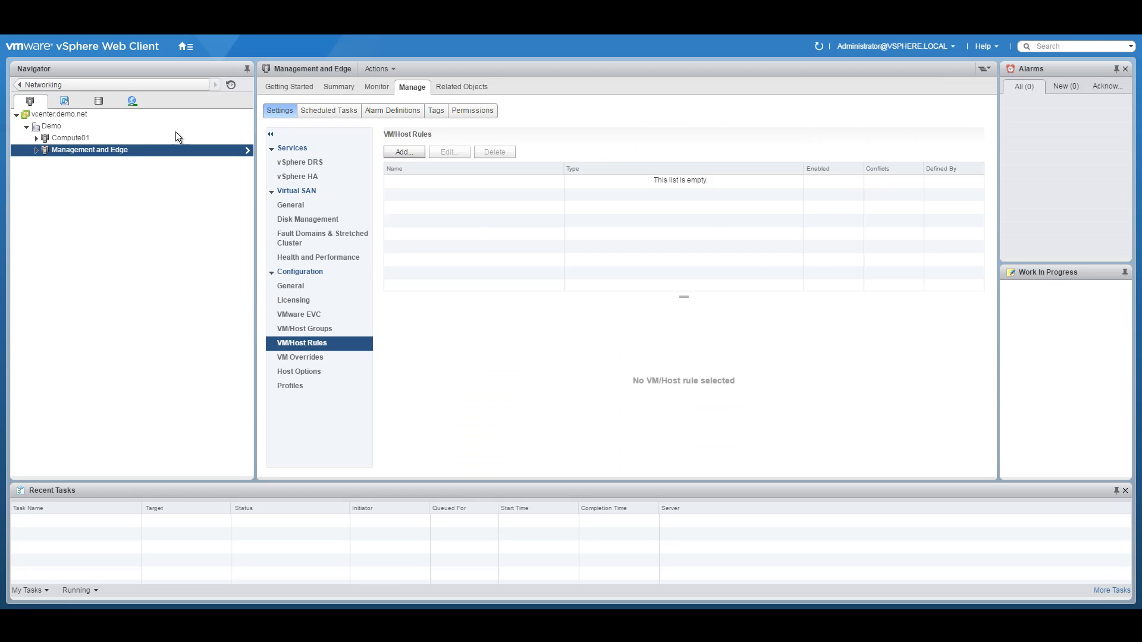
Step: Start a new distributed port group on VDS-MAIN from the Networking inventory, named EDGE-PG1
{"action": "left_click", "coordinate": [185, 46]}
{"action": "left_click", "coordinate": [208, 126]}
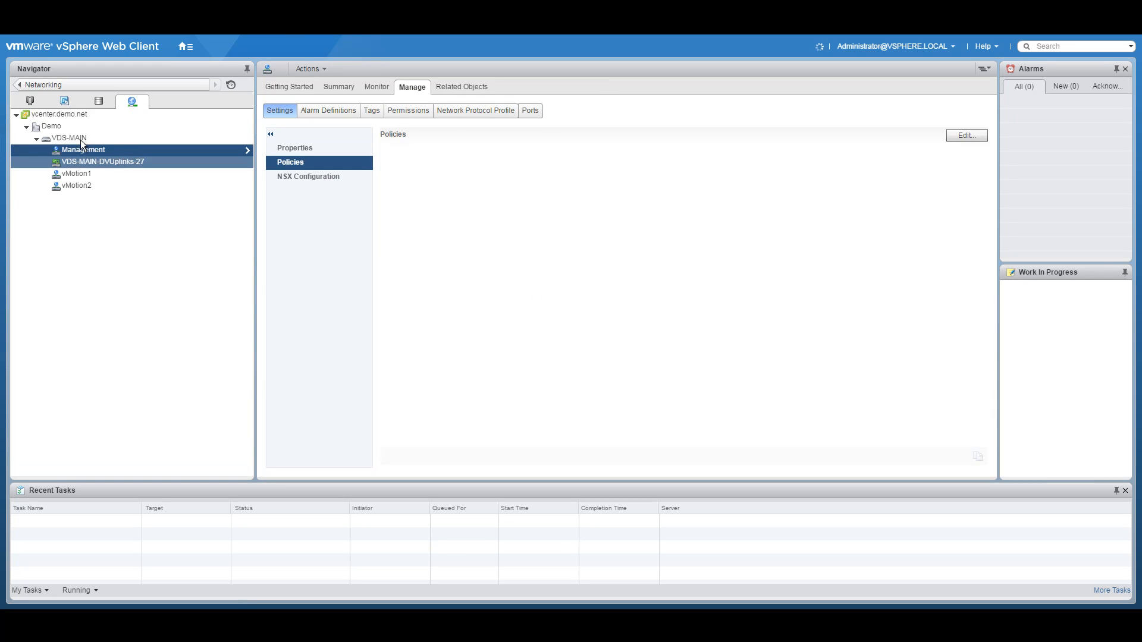
{"action": "right_click", "coordinate": [81, 141]}
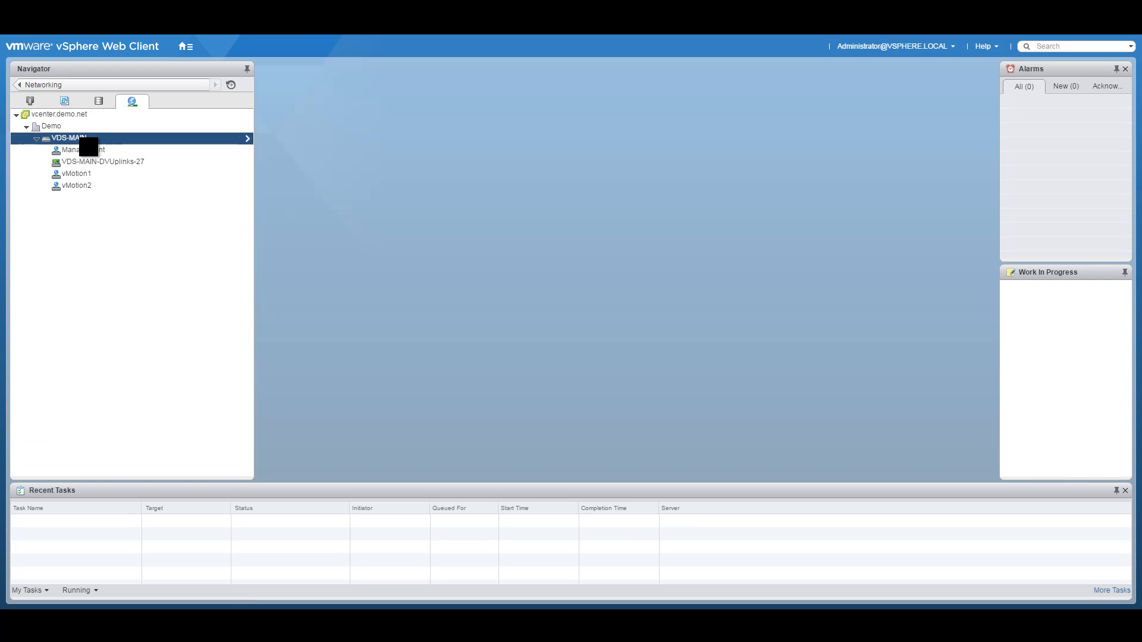
{"action": "mouse_move", "coordinate": [123, 155]}
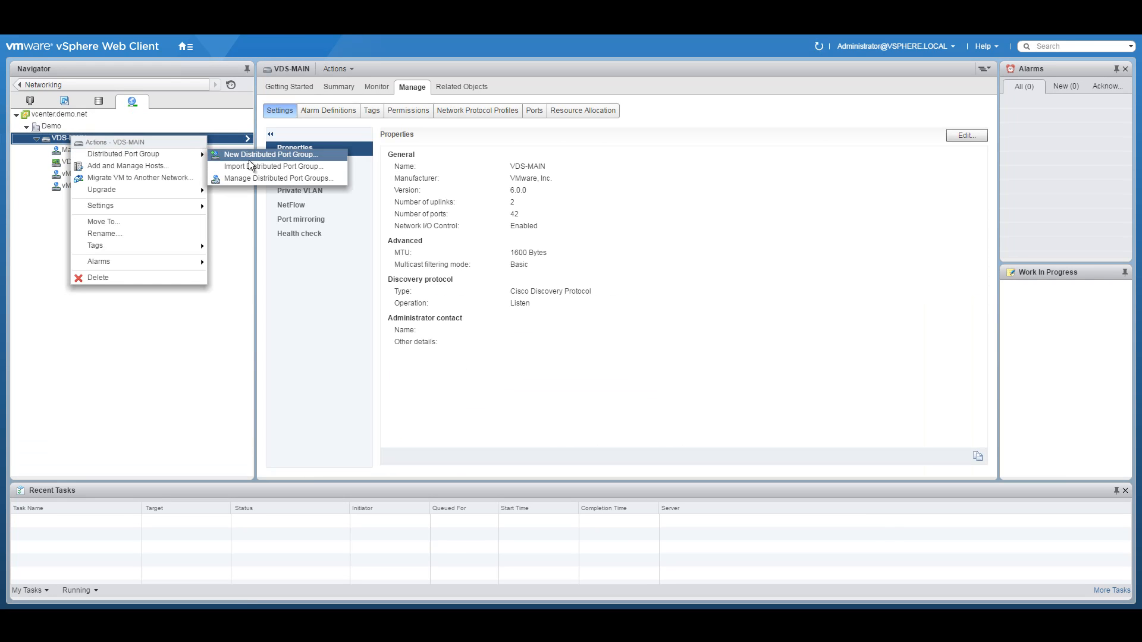
{"action": "left_click", "coordinate": [257, 153]}
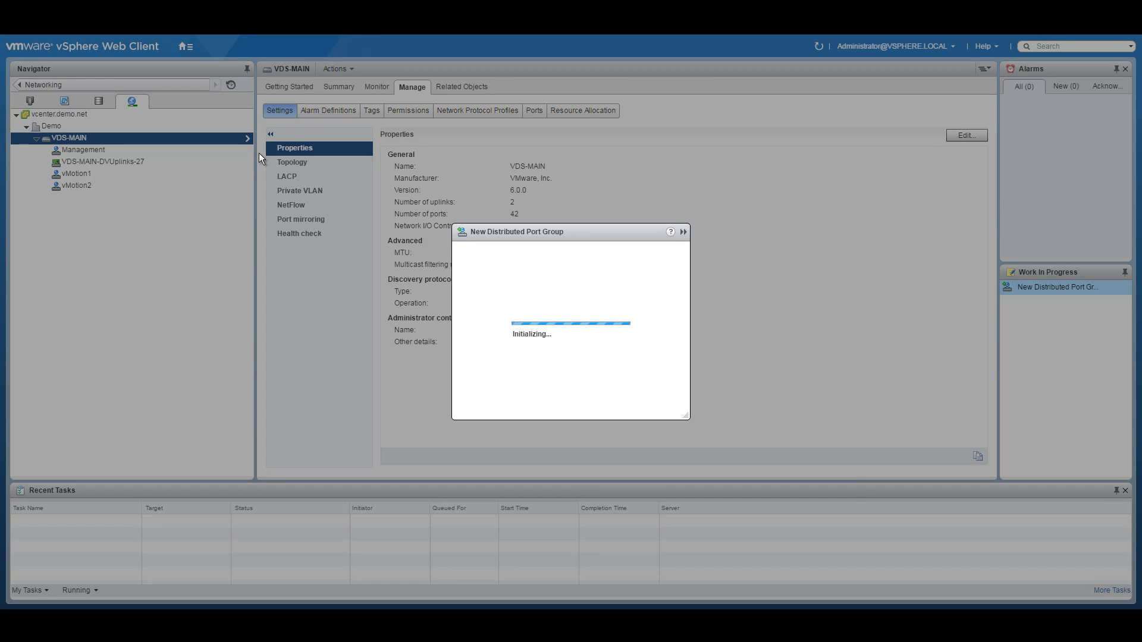
{"action": "left_click_drag", "start_coordinate": [523, 177], "coordinate": [499, 170]}
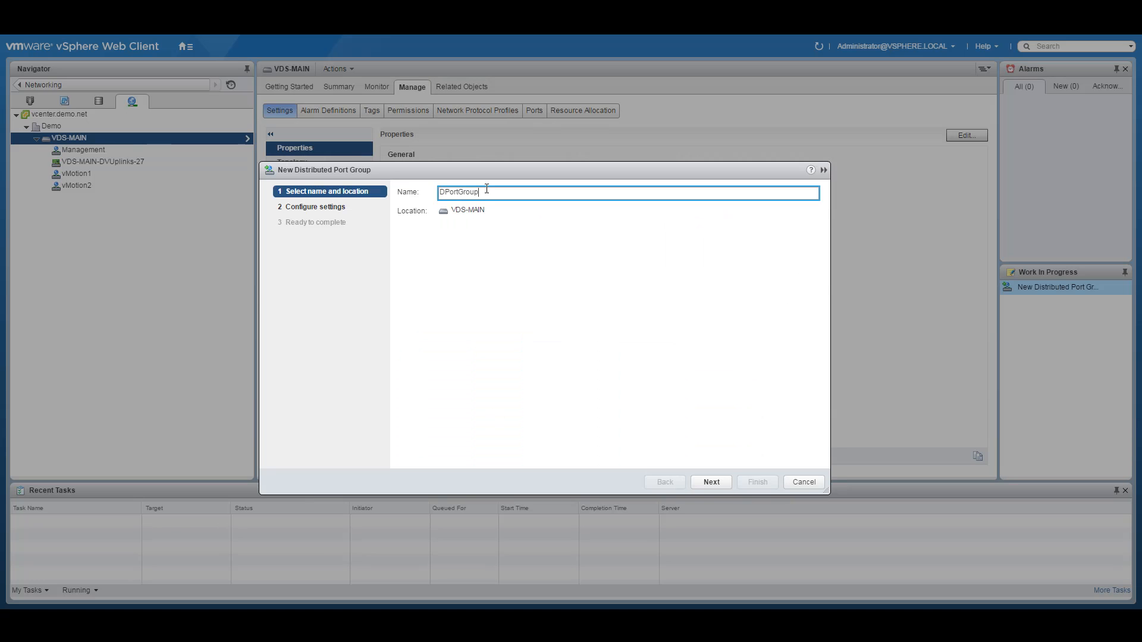
{"action": "left_click_drag", "start_coordinate": [485, 189], "coordinate": [400, 189]}
{"action": "type", "text": "EDGE-PG1"}
Step: Set EDGE-PG1's VLAN type to VLAN with ID 300 and finish the wizard
{"action": "left_click", "coordinate": [713, 483]}
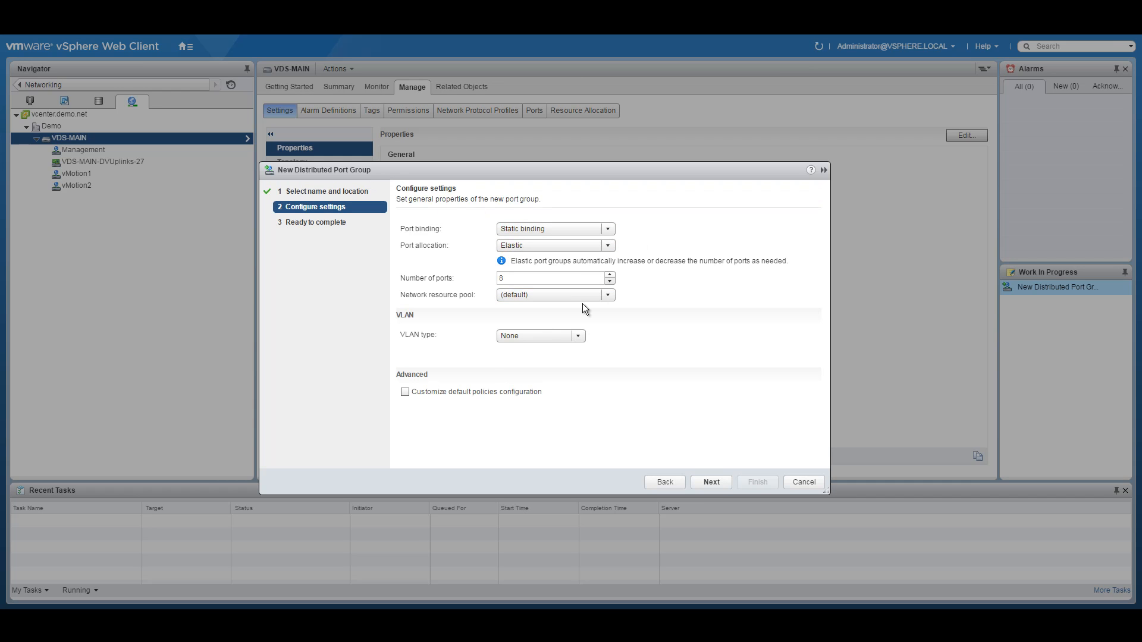
{"action": "left_click", "coordinate": [565, 336]}
{"action": "left_click", "coordinate": [533, 362]}
{"action": "left_click", "coordinate": [533, 355]}
{"action": "type", "text": "200"}
{"action": "key", "text": "BackSpace"}
{"action": "key", "text": "BackSpace"}
{"action": "key", "text": "BackSpace"}
{"action": "type", "text": "300"}
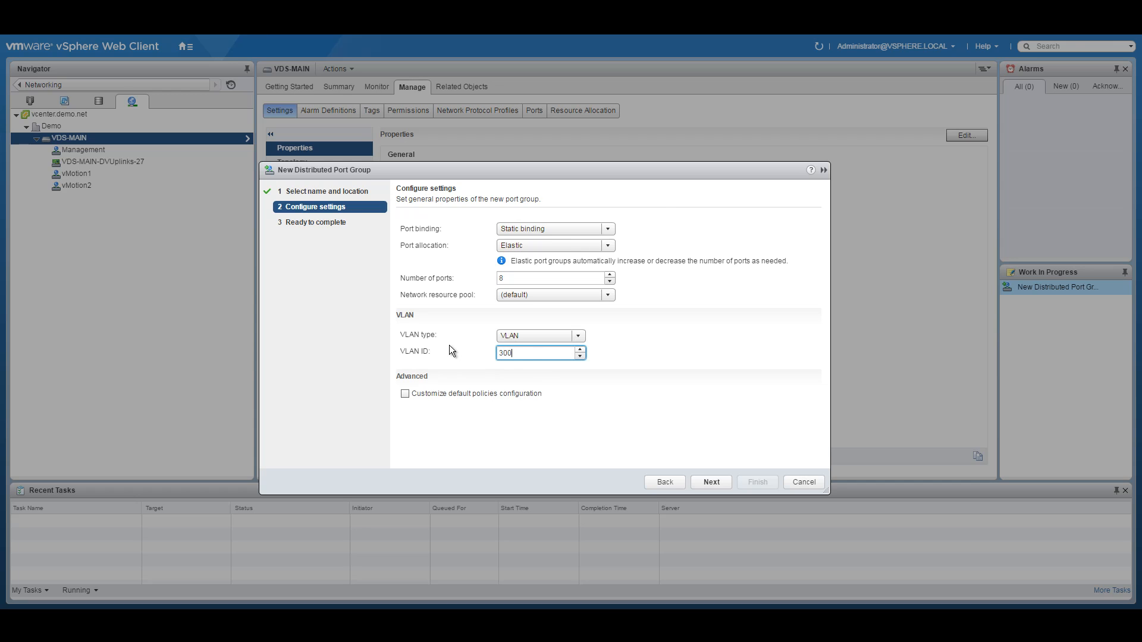
{"action": "left_click", "coordinate": [714, 483]}
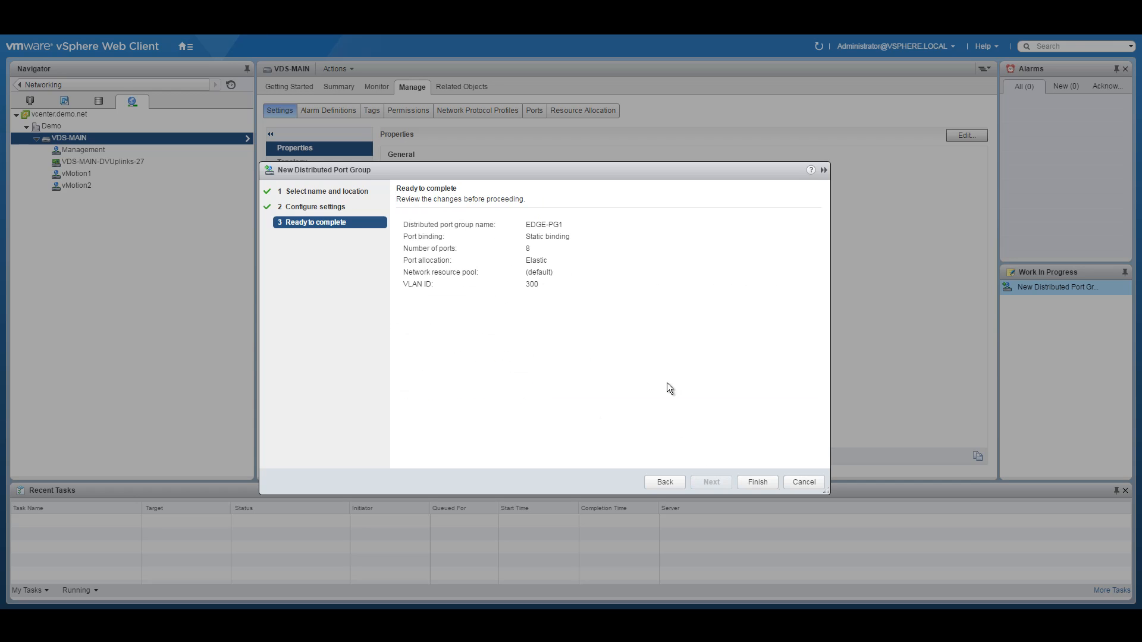
{"action": "left_click", "coordinate": [759, 483]}
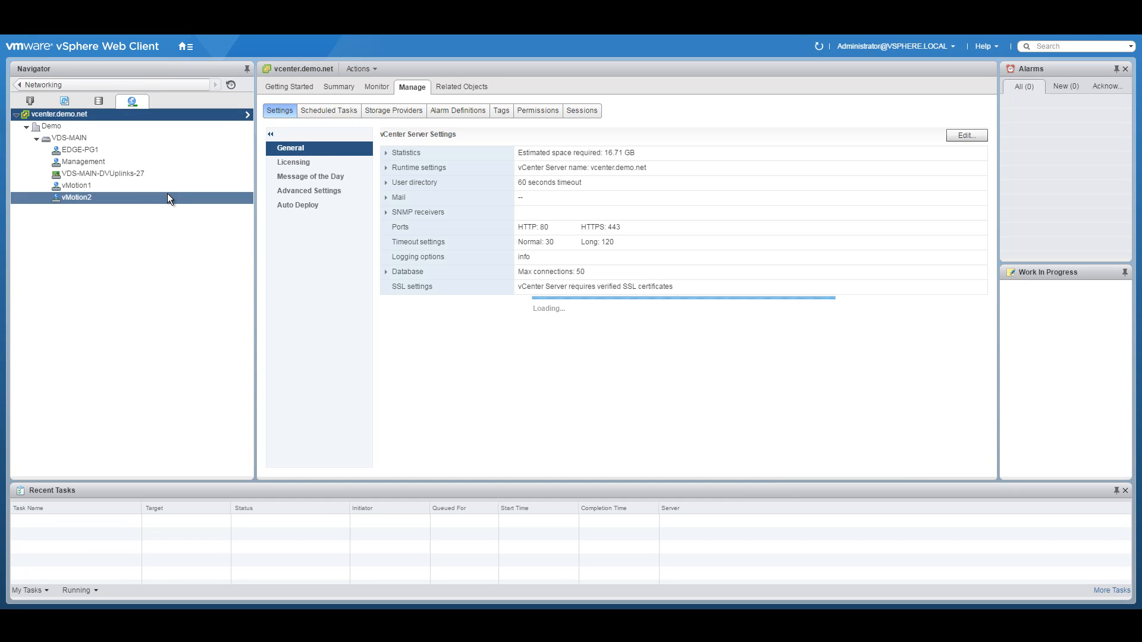
Step: Create port group EDGE-PG2 on VDS-MAIN with VLAN type VLAN, ID 301
{"action": "right_click", "coordinate": [84, 137]}
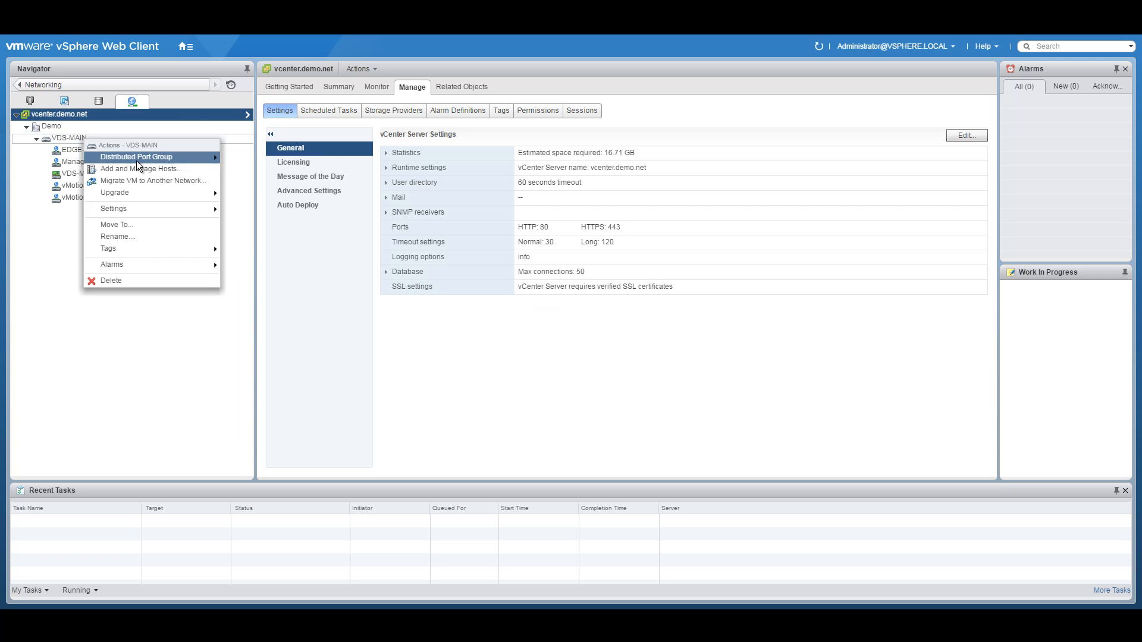
{"action": "mouse_move", "coordinate": [196, 158]}
{"action": "left_click", "coordinate": [275, 158]}
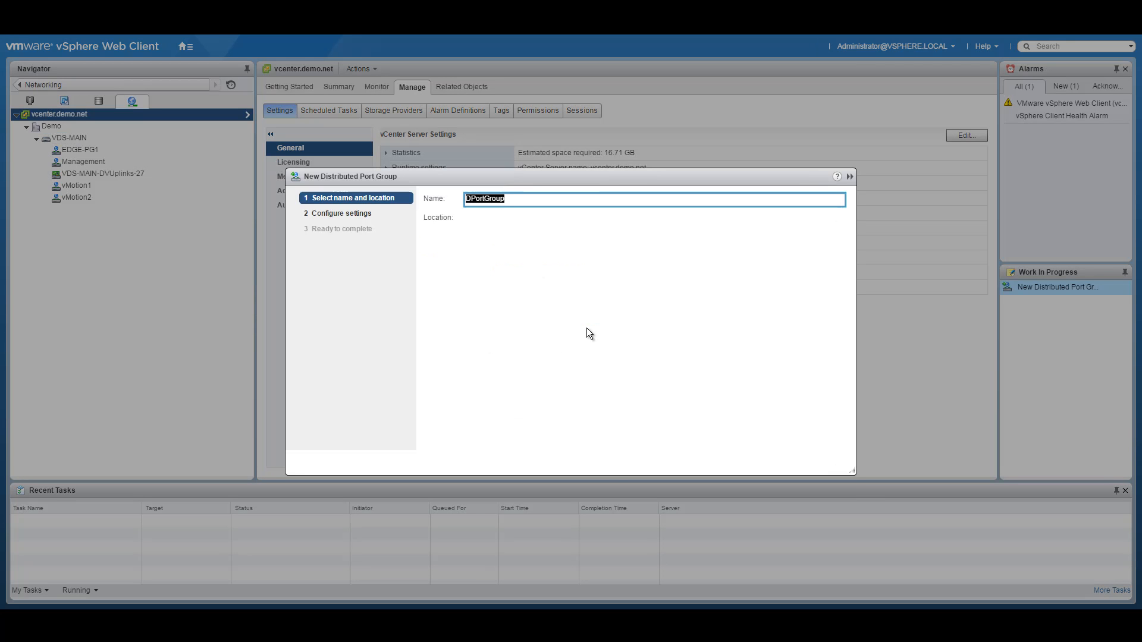
{"action": "type", "text": "EDGE-PG2"}
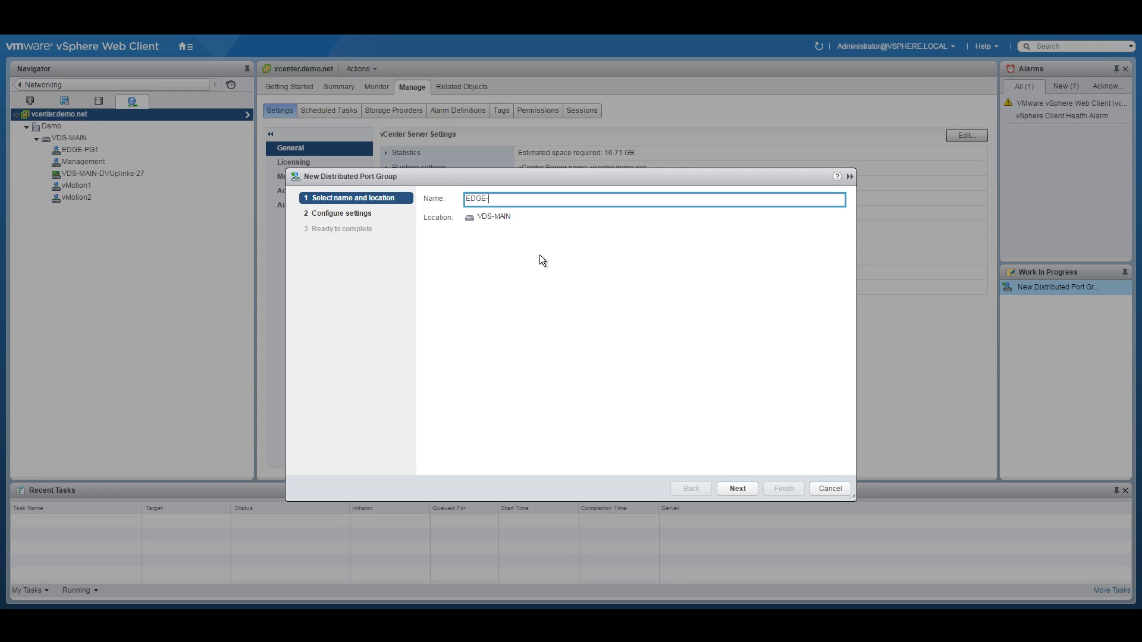
{"action": "left_click", "coordinate": [738, 488]}
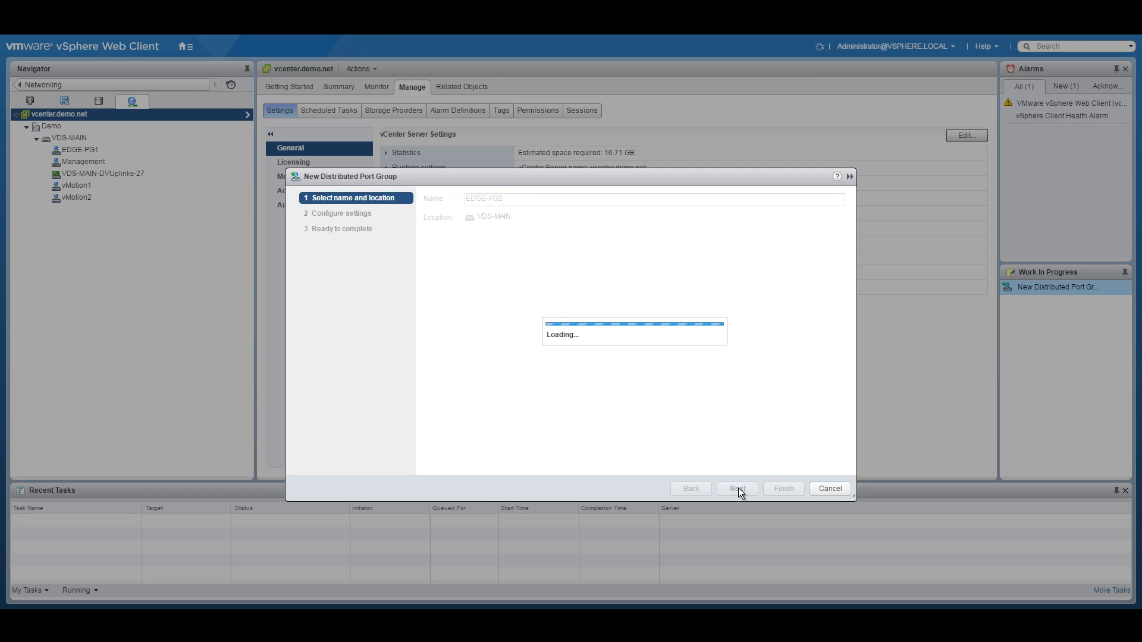
{"action": "left_click", "coordinate": [566, 342]}
{"action": "left_click", "coordinate": [551, 369]}
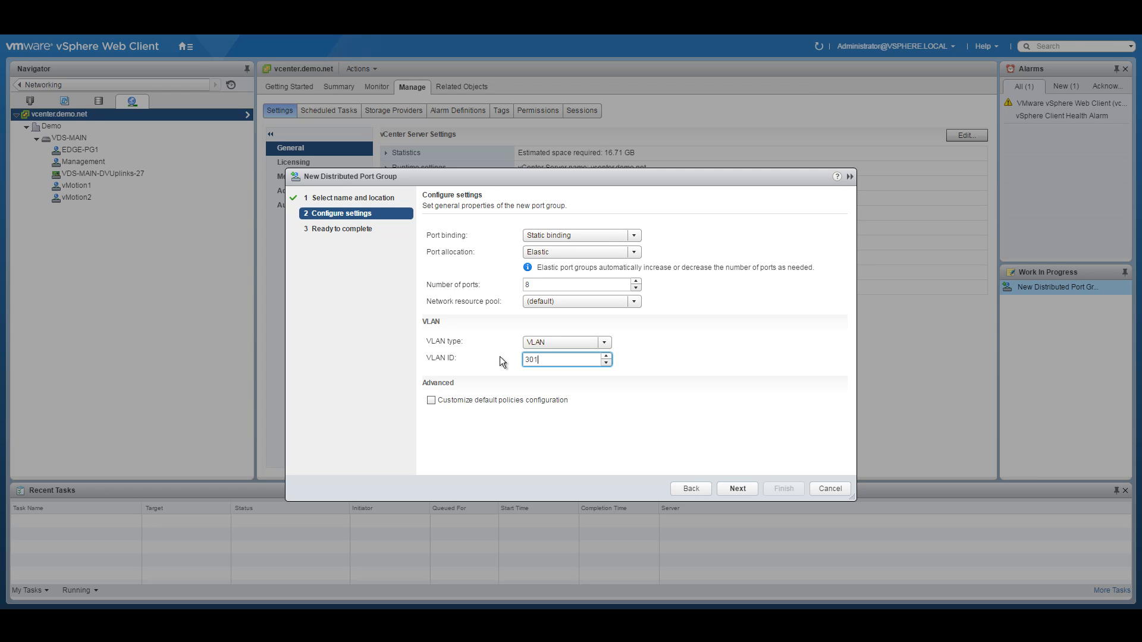
{"action": "left_click", "coordinate": [741, 490]}
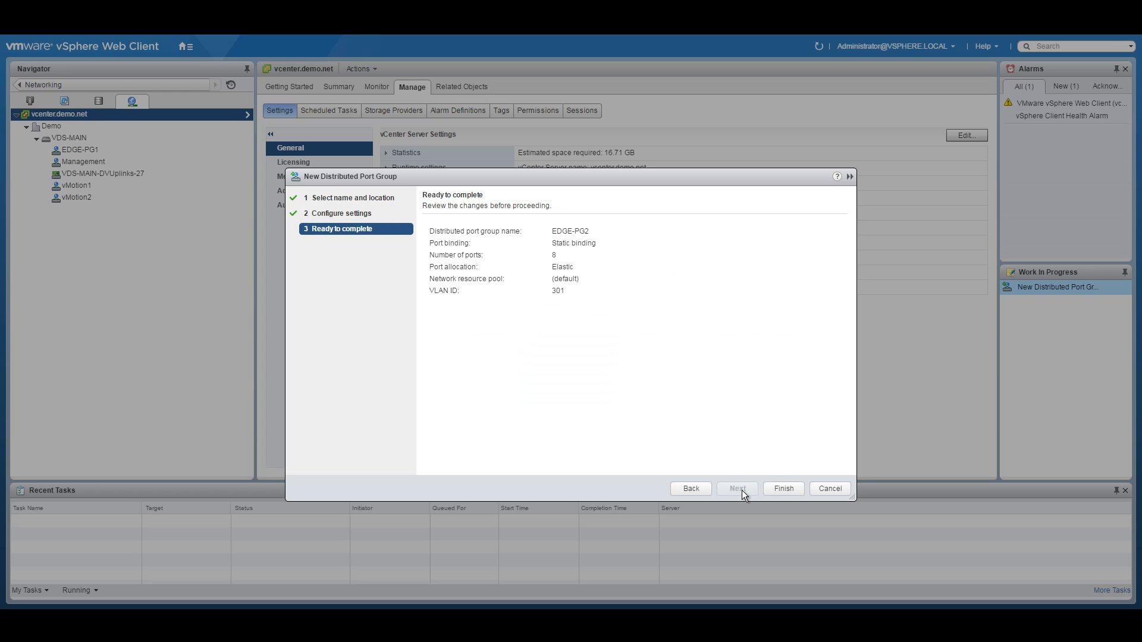
{"action": "left_click", "coordinate": [778, 484]}
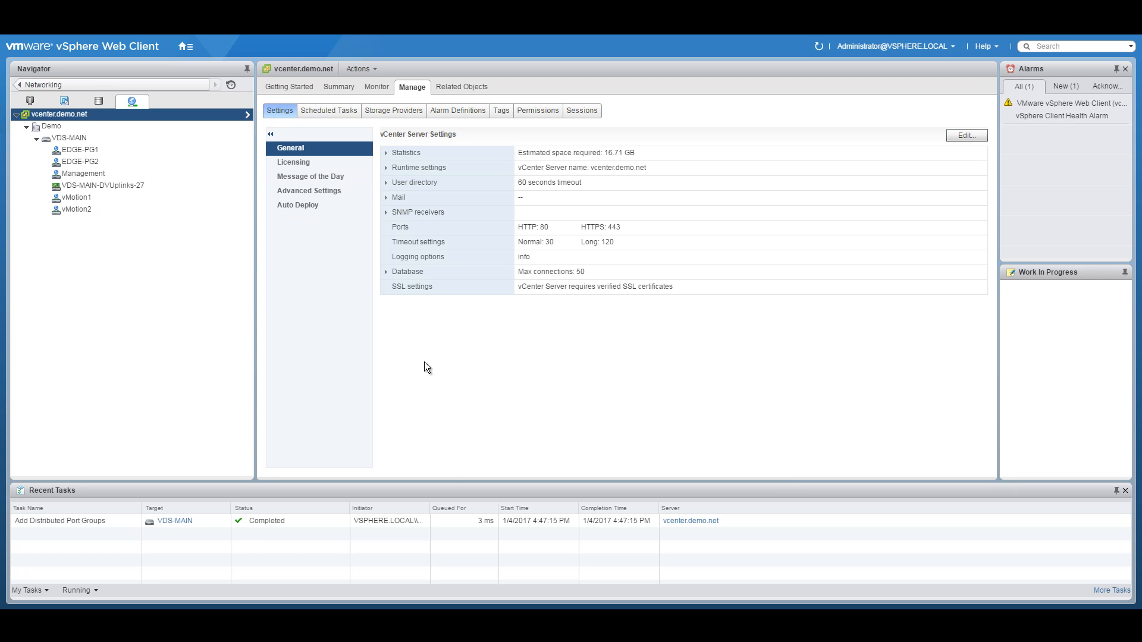
Step: Consult the network diagram PDF, then select VDS-MAIN in vSphere Web Client
{"action": "left_click", "coordinate": [471, 616]}
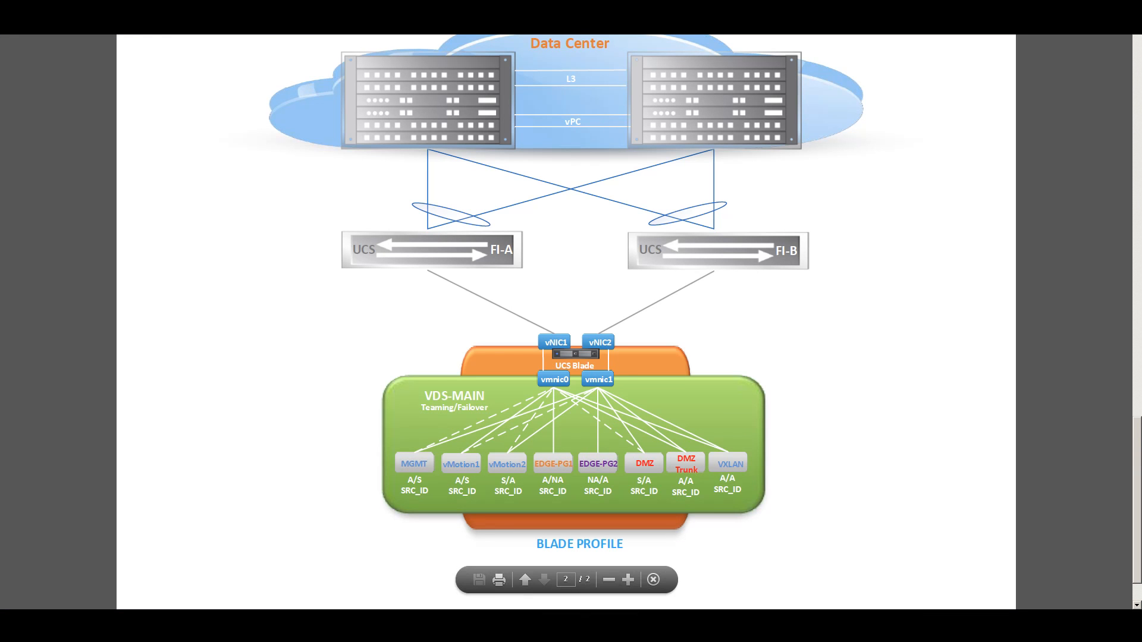
{"action": "key", "text": "alt+Tab"}
{"action": "left_click", "coordinate": [69, 138]}
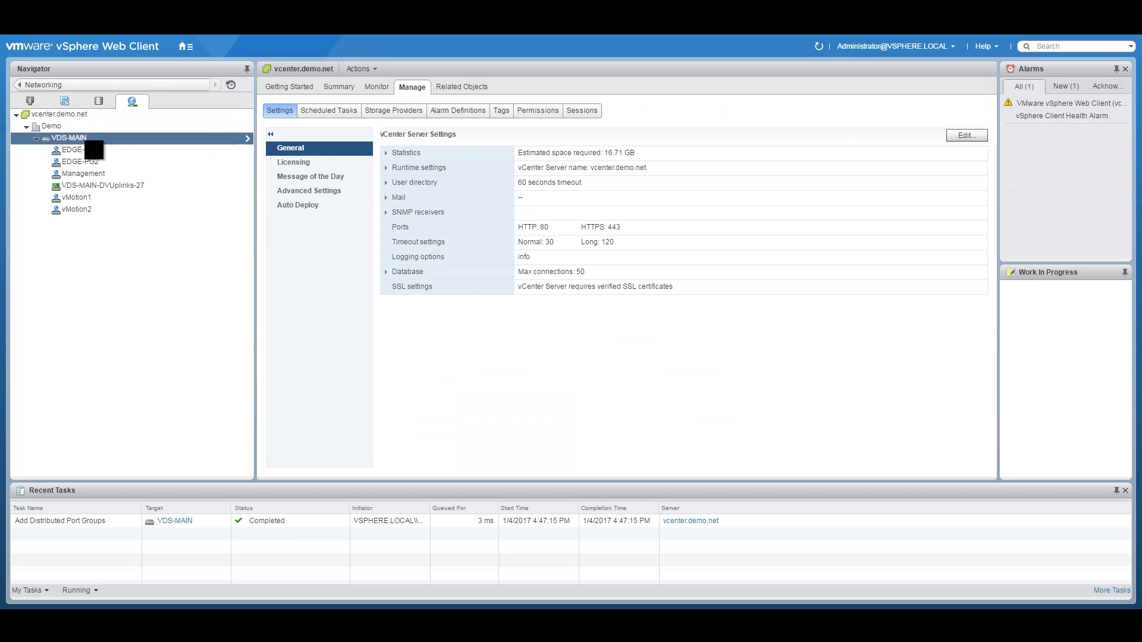
Step: Create port group DMZ on VDS-MAIN with VLAN type VLAN, ID 120
{"action": "right_click", "coordinate": [74, 139]}
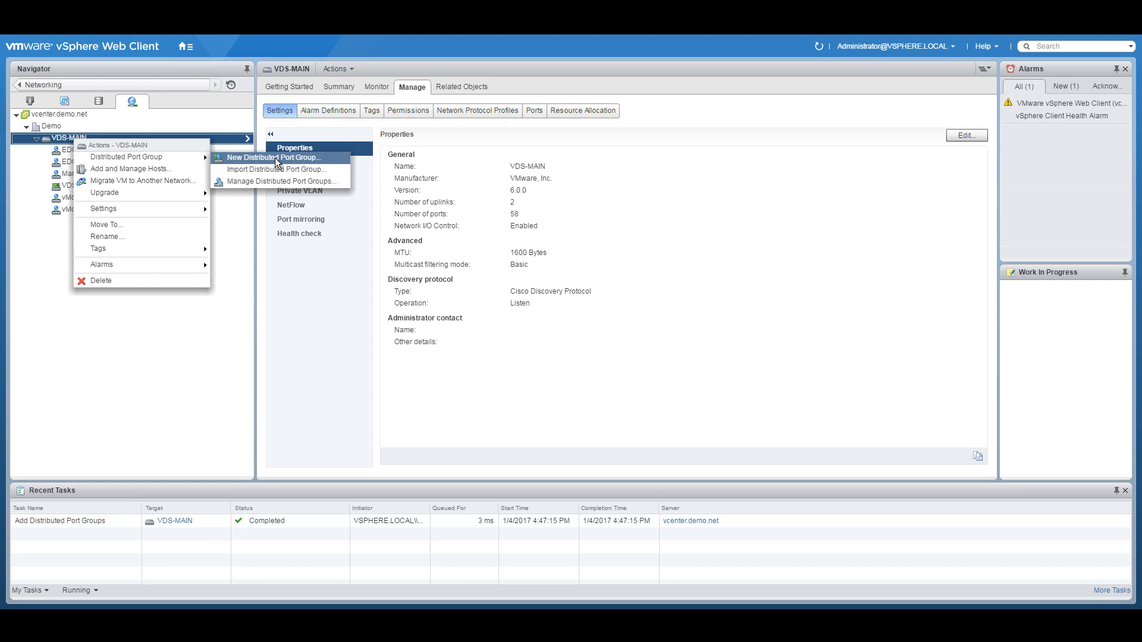
{"action": "left_click", "coordinate": [274, 158]}
{"action": "type", "text": "DMZ"}
{"action": "left_click", "coordinate": [748, 487]}
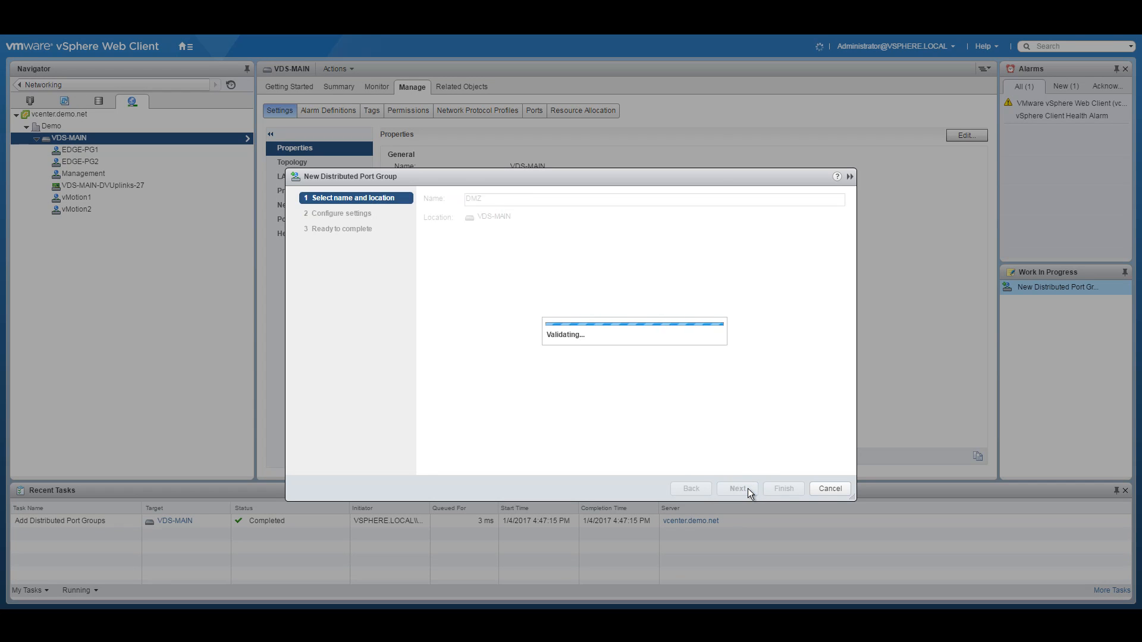
{"action": "left_click", "coordinate": [547, 340]}
{"action": "left_click", "coordinate": [546, 368]}
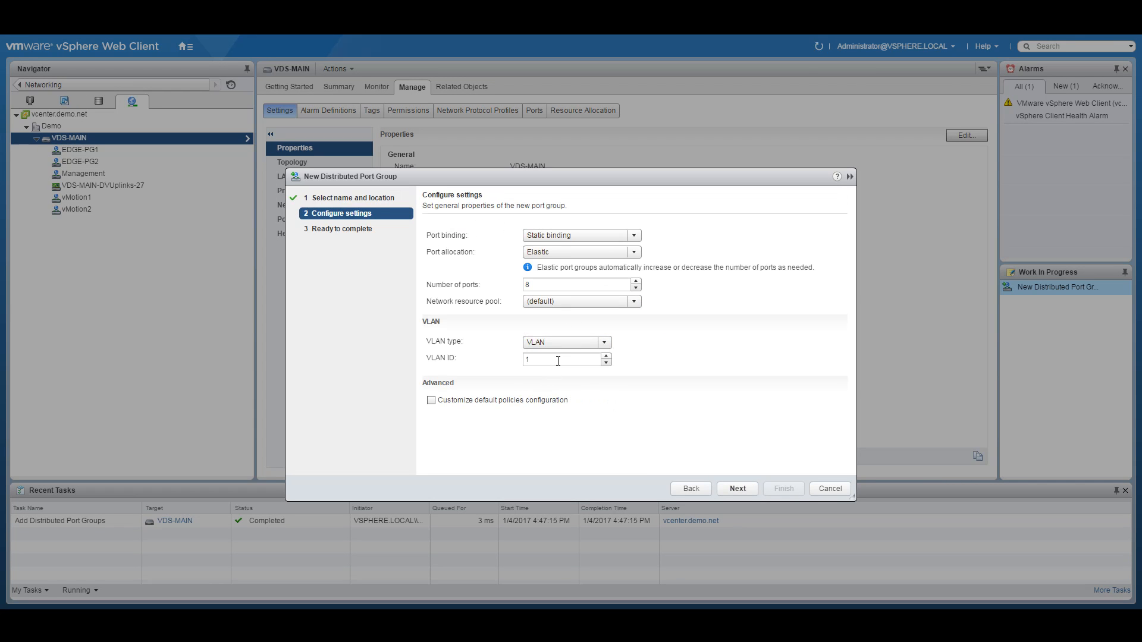
{"action": "type", "text": "120"}
{"action": "left_click", "coordinate": [741, 488]}
{"action": "left_click", "coordinate": [788, 489]}
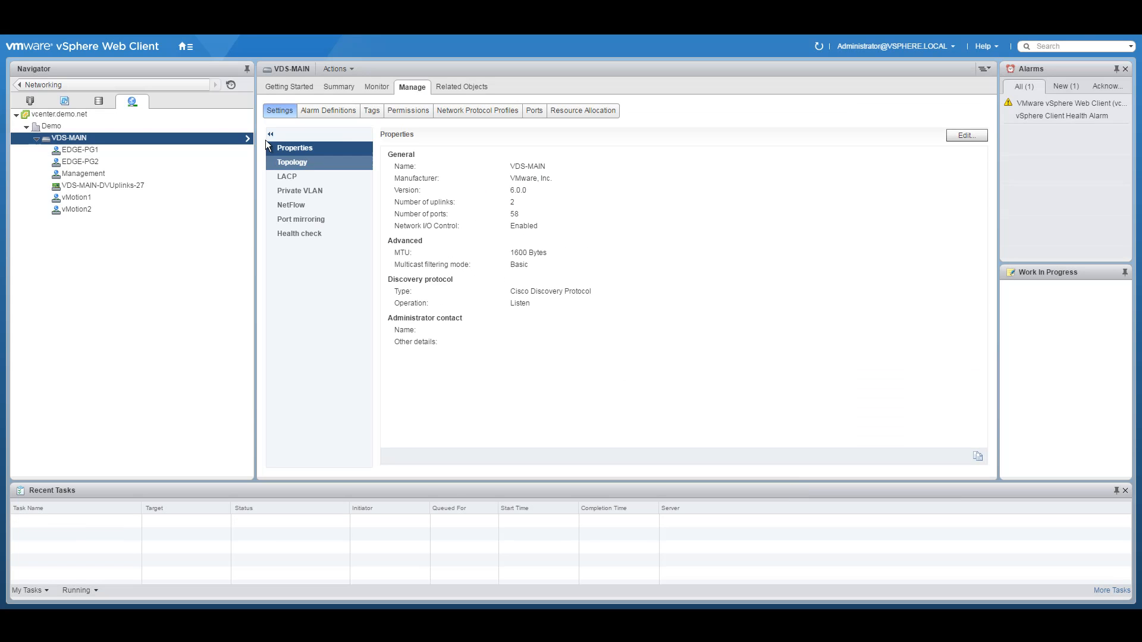
Step: Show the topology of VDS-MAIN's port groups
{"action": "right_click", "coordinate": [92, 138]}
{"action": "mouse_move", "coordinate": [130, 160]}
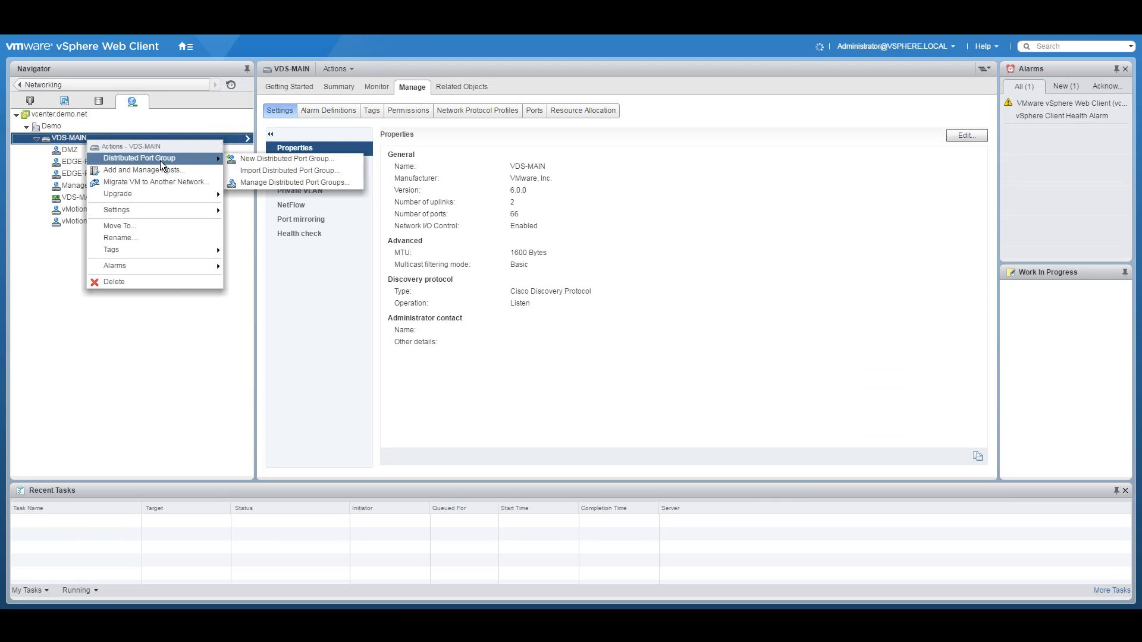
{"action": "left_click", "coordinate": [294, 161]}
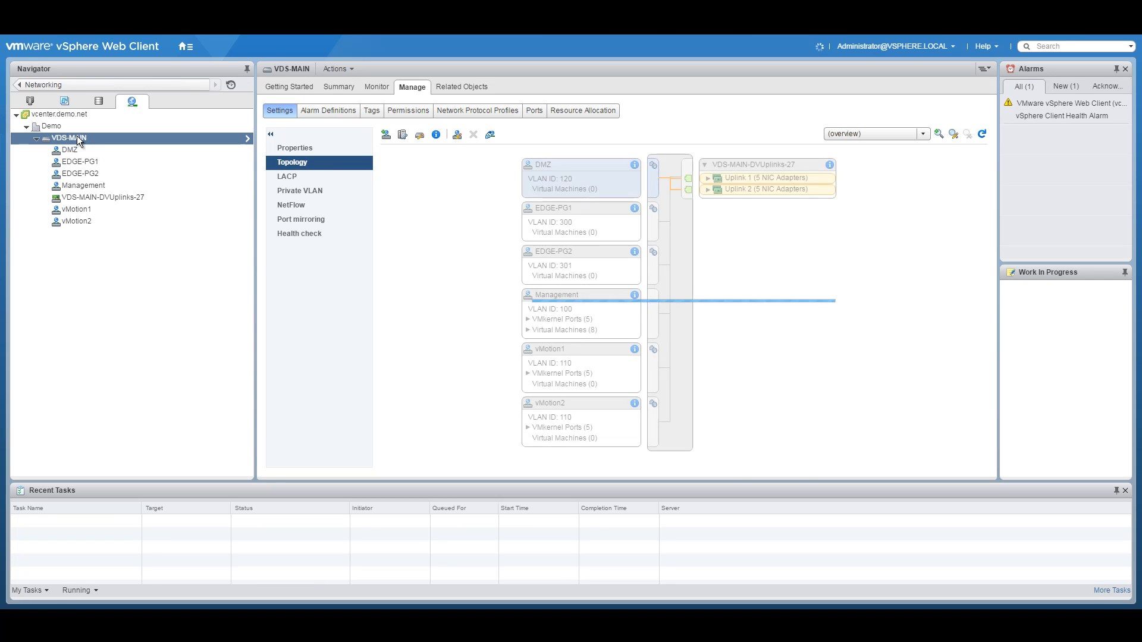
Step: Create a DMZ-Trunk port group on VDS-MAIN with VLAN type left as None
{"action": "right_click", "coordinate": [79, 141]}
{"action": "mouse_move", "coordinate": [131, 157]}
{"action": "left_click", "coordinate": [283, 157]}
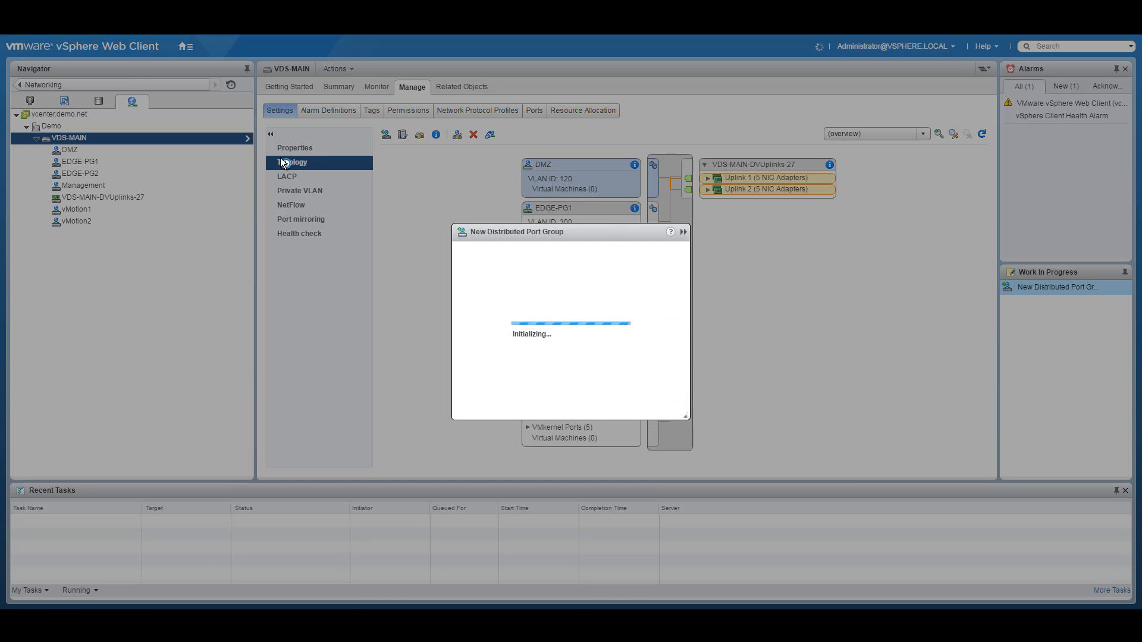
{"action": "type", "text": "DMZ-Trunk"}
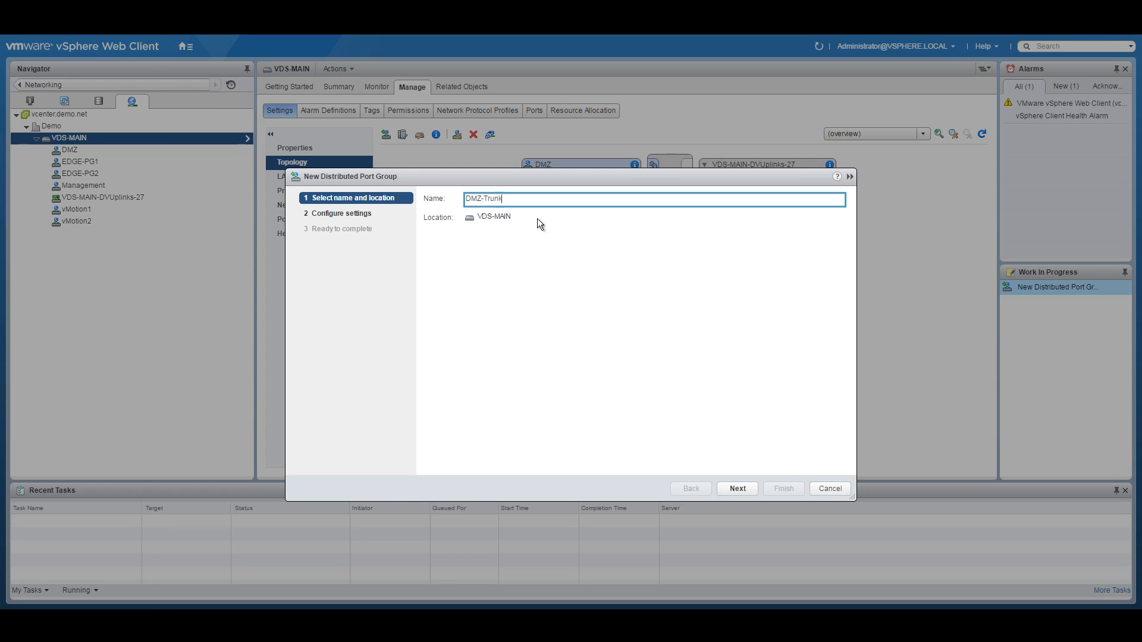
{"action": "left_click", "coordinate": [740, 490]}
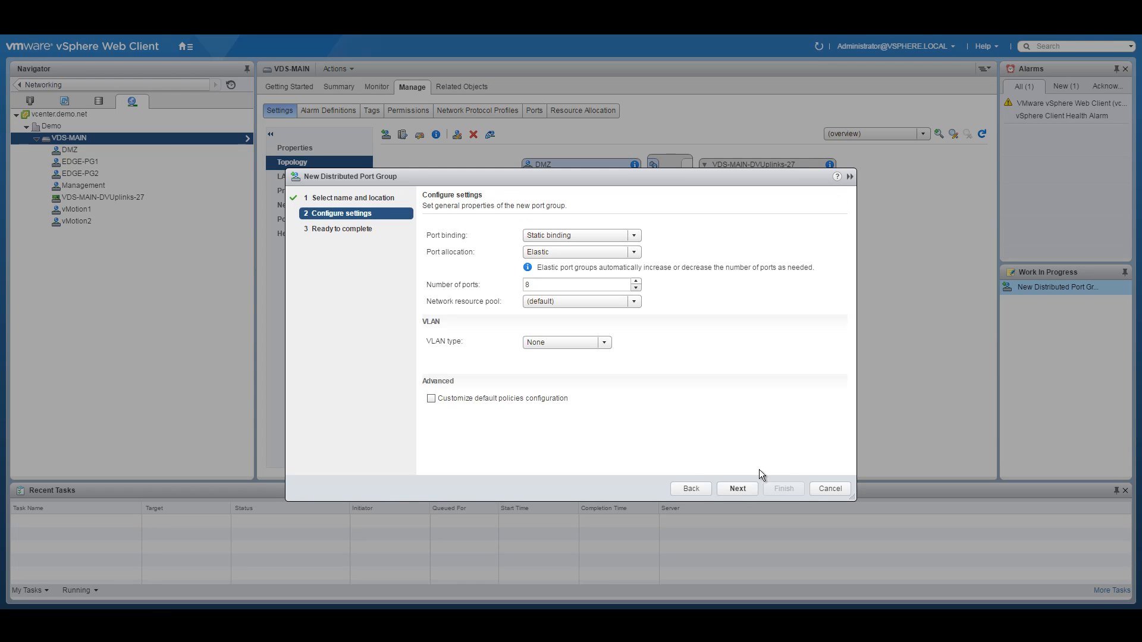
{"action": "left_click", "coordinate": [738, 488]}
{"action": "left_click", "coordinate": [784, 488]}
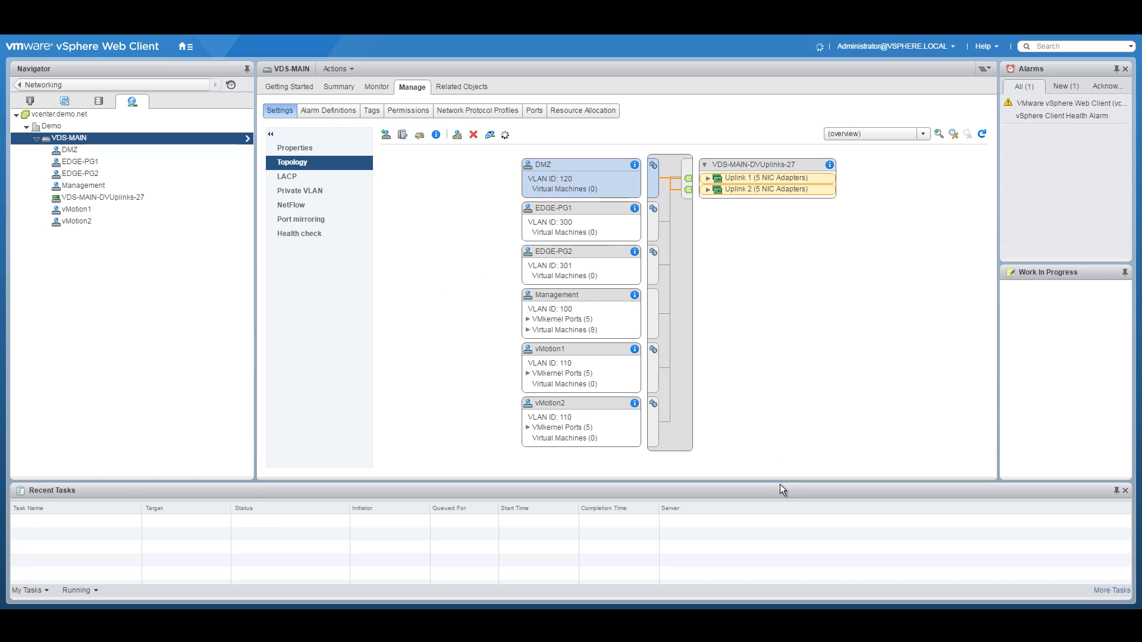
{"action": "right_click", "coordinate": [88, 137]}
{"action": "mouse_move", "coordinate": [142, 159]}
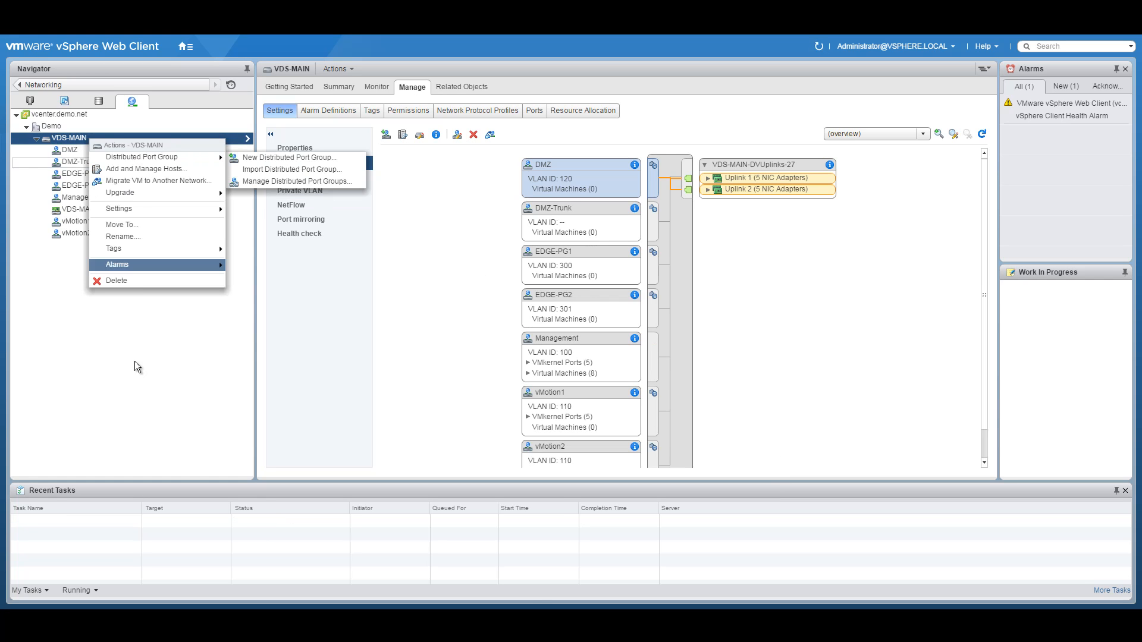
{"action": "left_click", "coordinate": [149, 315]}
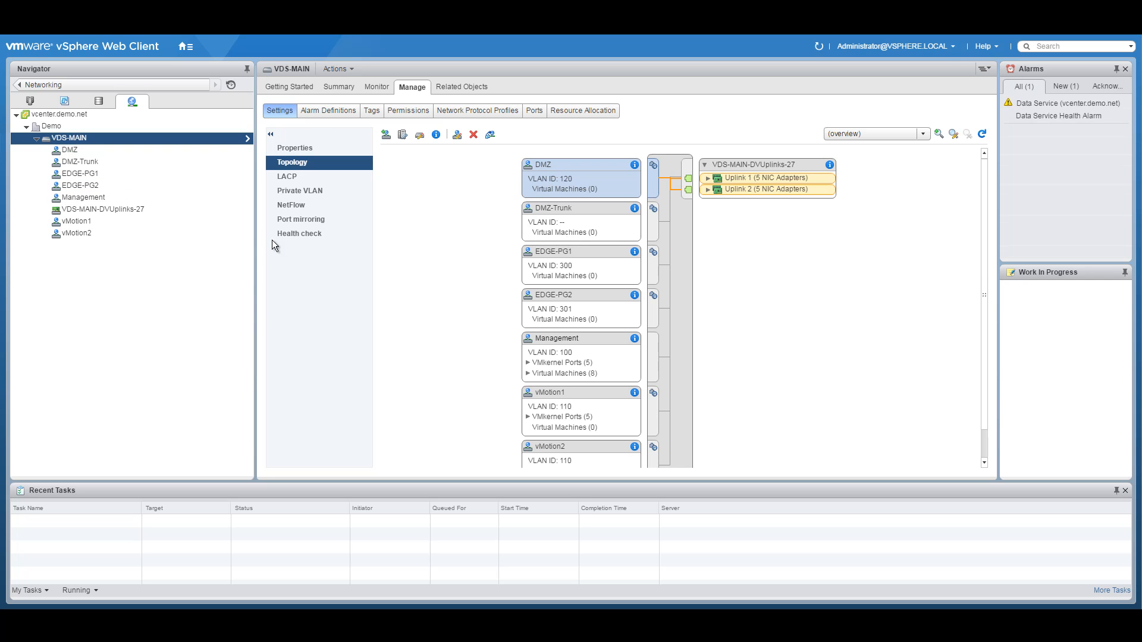
{"action": "left_click", "coordinate": [94, 221]}
Step: Enable traffic filtering and marking in the vMotion1 port group's settings
{"action": "right_click", "coordinate": [93, 221]}
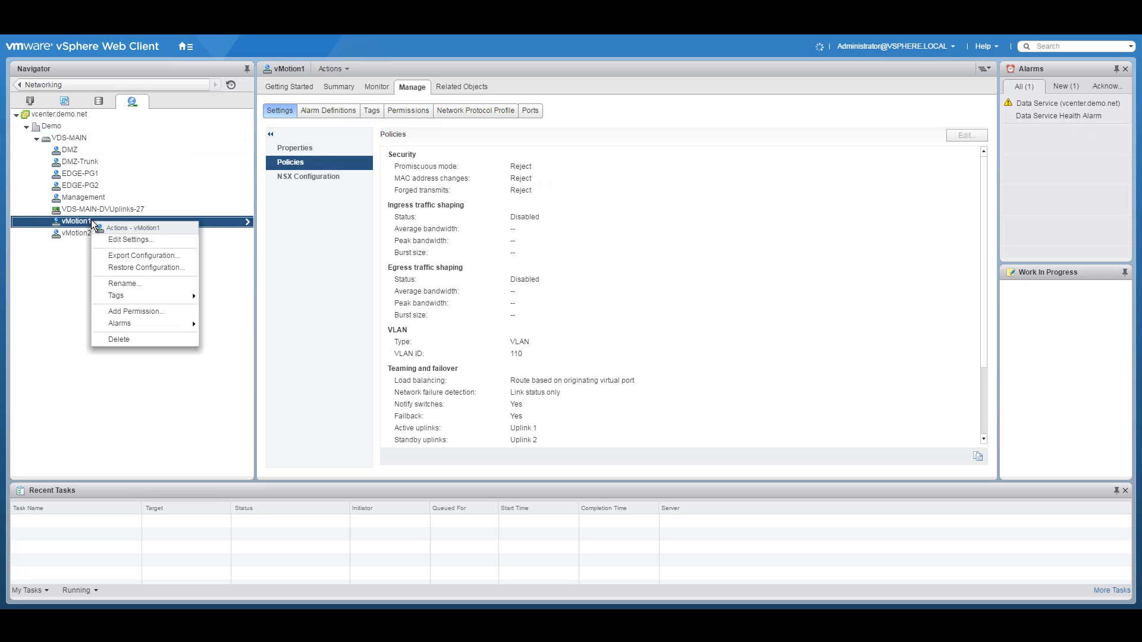
{"action": "left_click", "coordinate": [119, 239]}
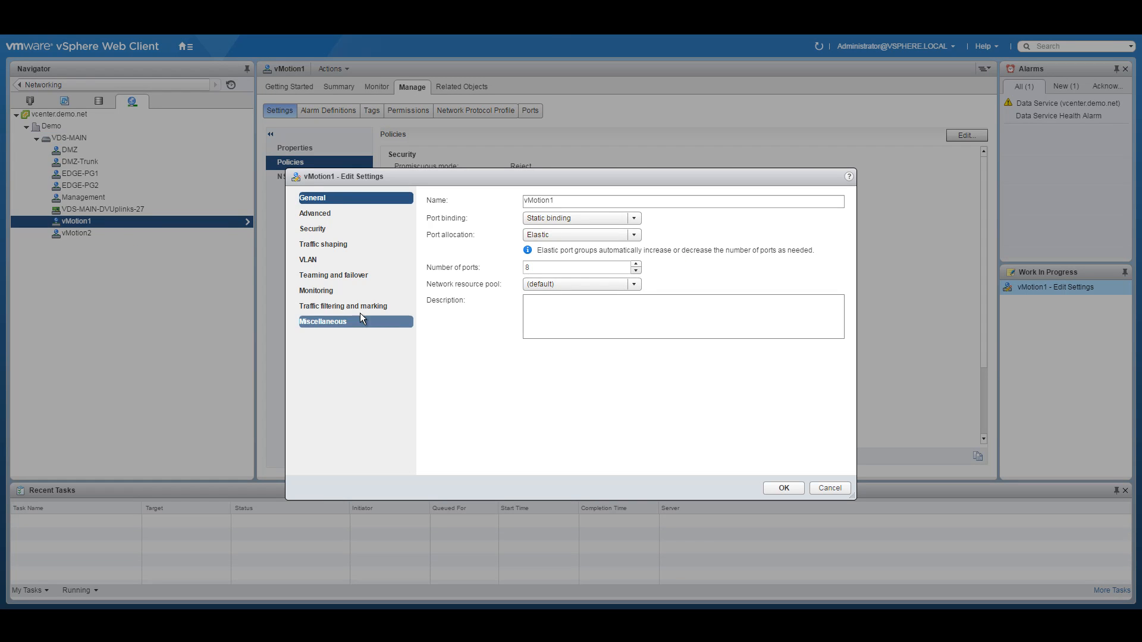
{"action": "left_click", "coordinate": [351, 306]}
{"action": "left_click", "coordinate": [517, 202]}
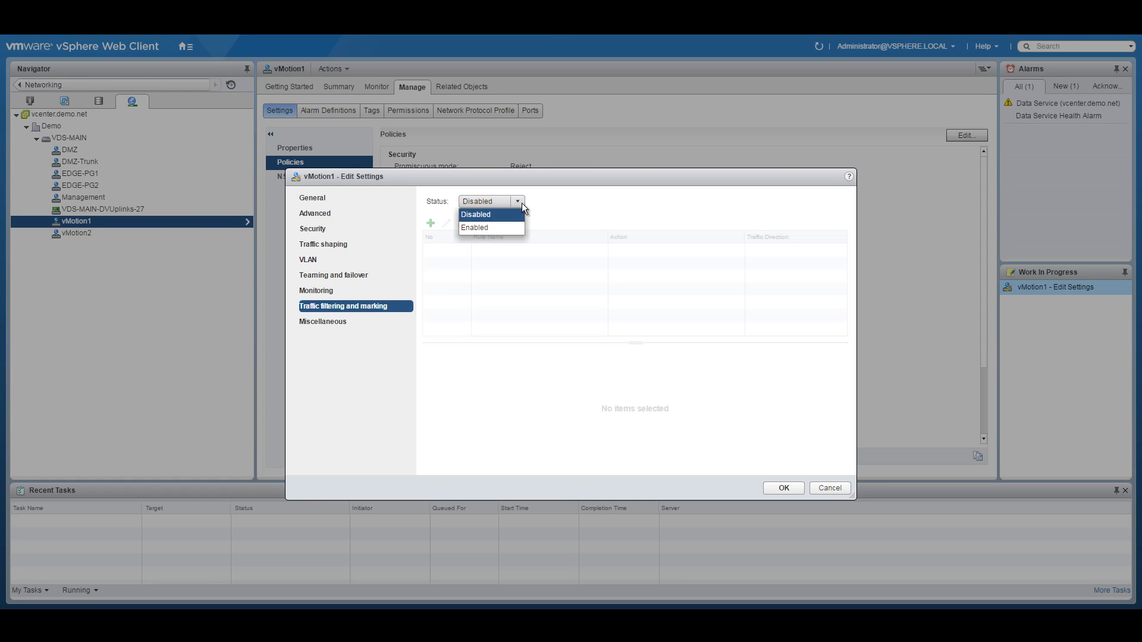
{"action": "left_click", "coordinate": [485, 226]}
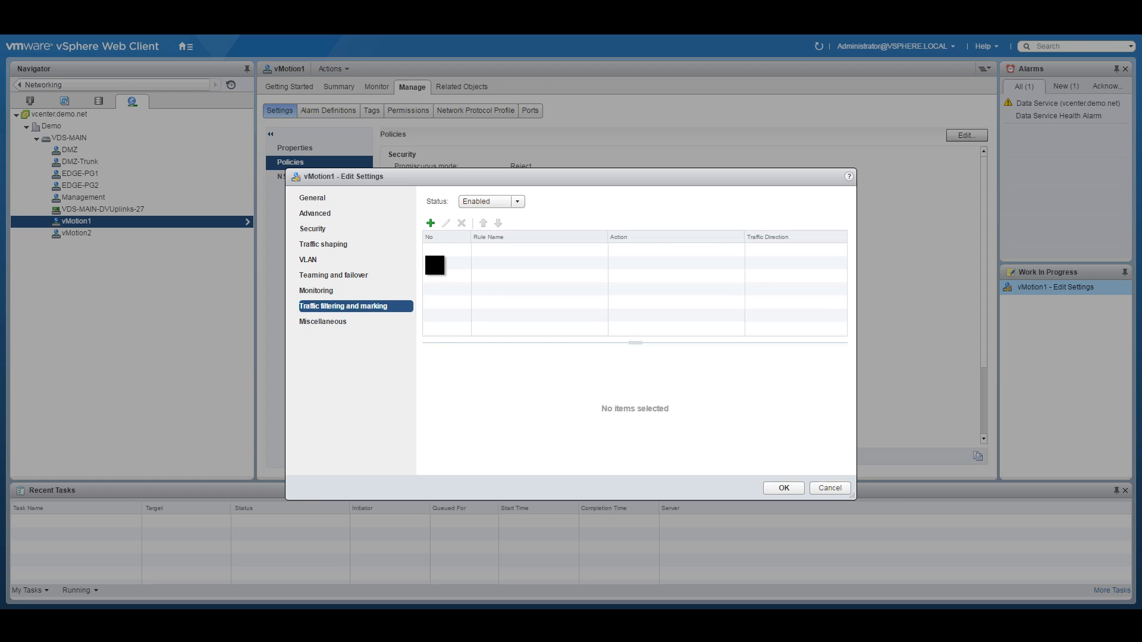
Step: Add a traffic rule named vMotion-QOS with action Tag, updating the CoS value to 1
{"action": "left_click", "coordinate": [430, 223]}
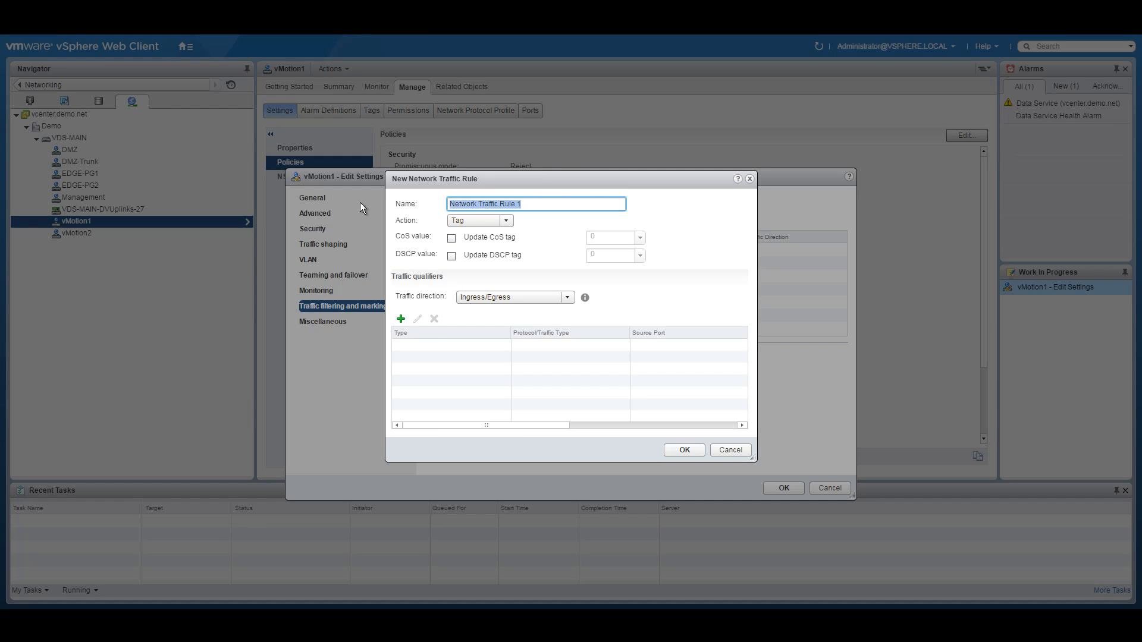
{"action": "type", "text": "vMotion-QOS"}
{"action": "left_click", "coordinate": [488, 220]}
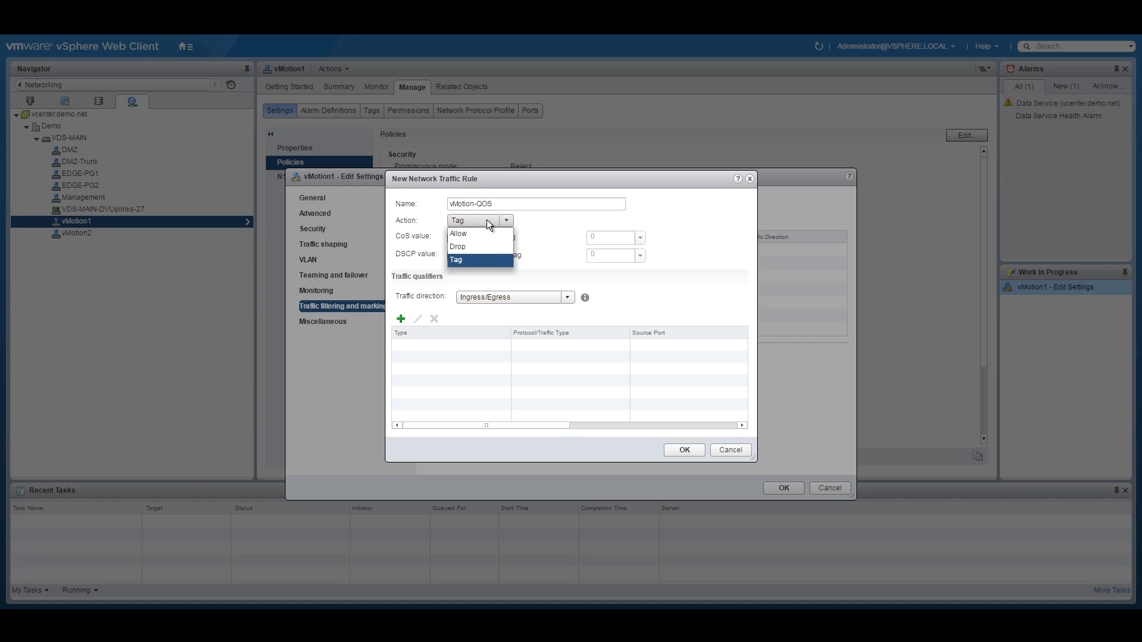
{"action": "left_click", "coordinate": [474, 261]}
{"action": "left_click", "coordinate": [451, 238]}
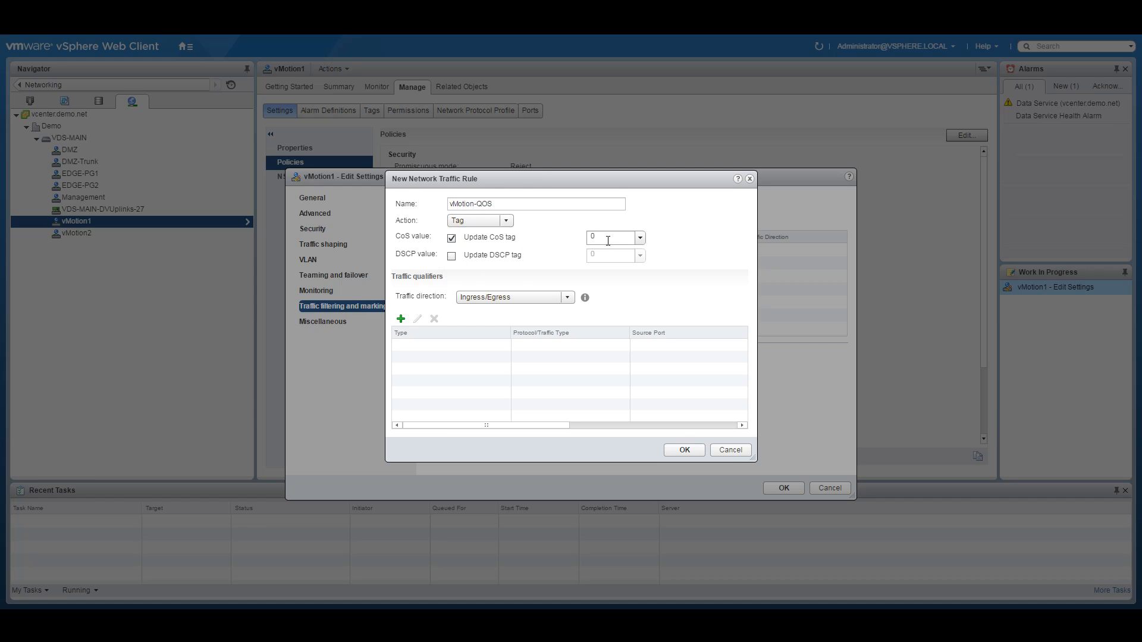
{"action": "left_click", "coordinate": [610, 235]}
Step: Qualify the rule with vMotion system traffic and save the vMotion1 settings
{"action": "left_click", "coordinate": [401, 319]}
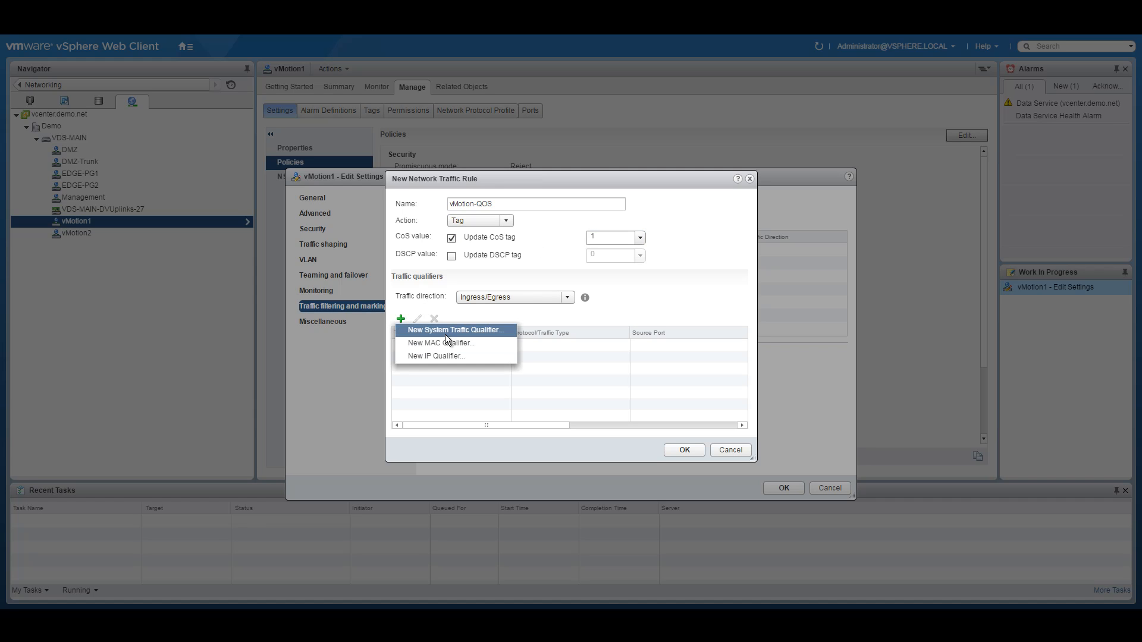
{"action": "left_click", "coordinate": [456, 331]}
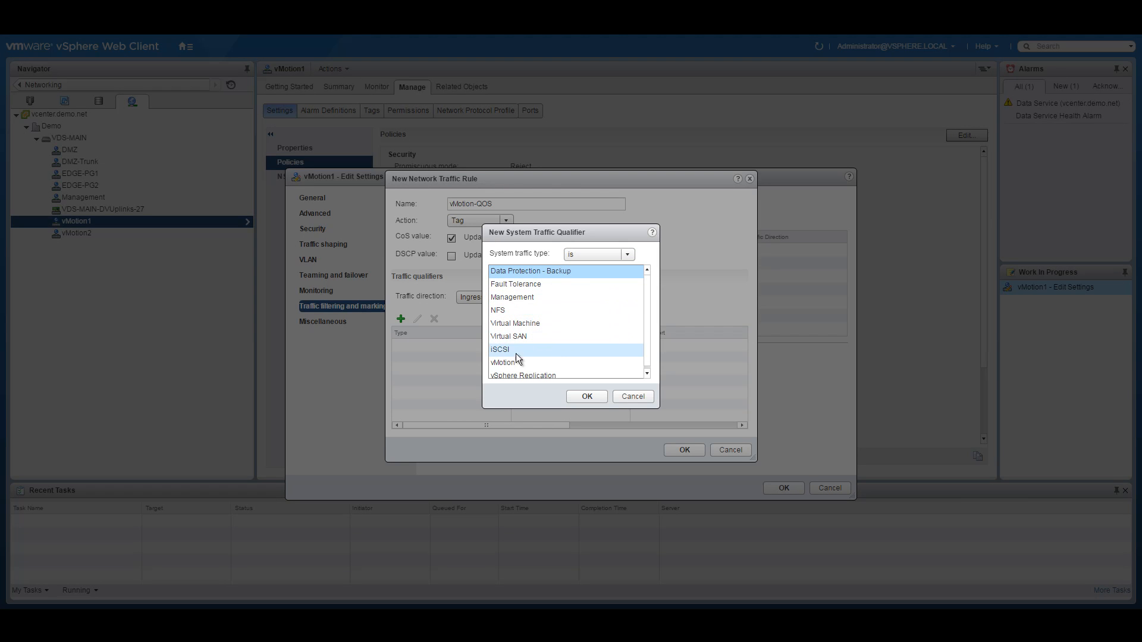
{"action": "left_click", "coordinate": [529, 362]}
{"action": "left_click", "coordinate": [587, 396]}
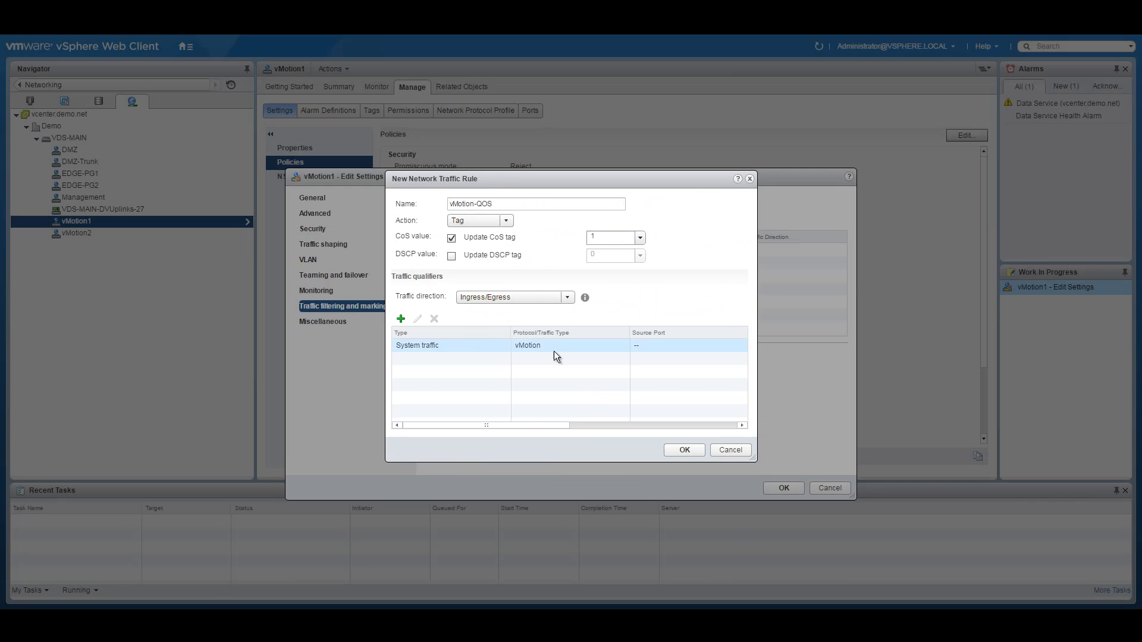
{"action": "left_click", "coordinate": [684, 451]}
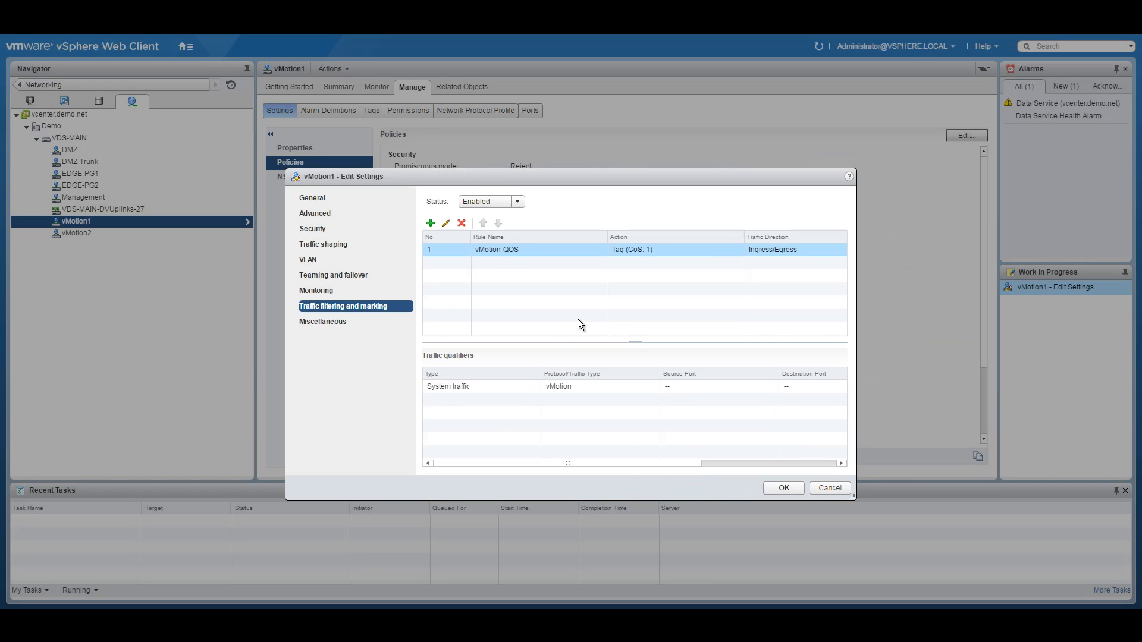
{"action": "left_click", "coordinate": [788, 489]}
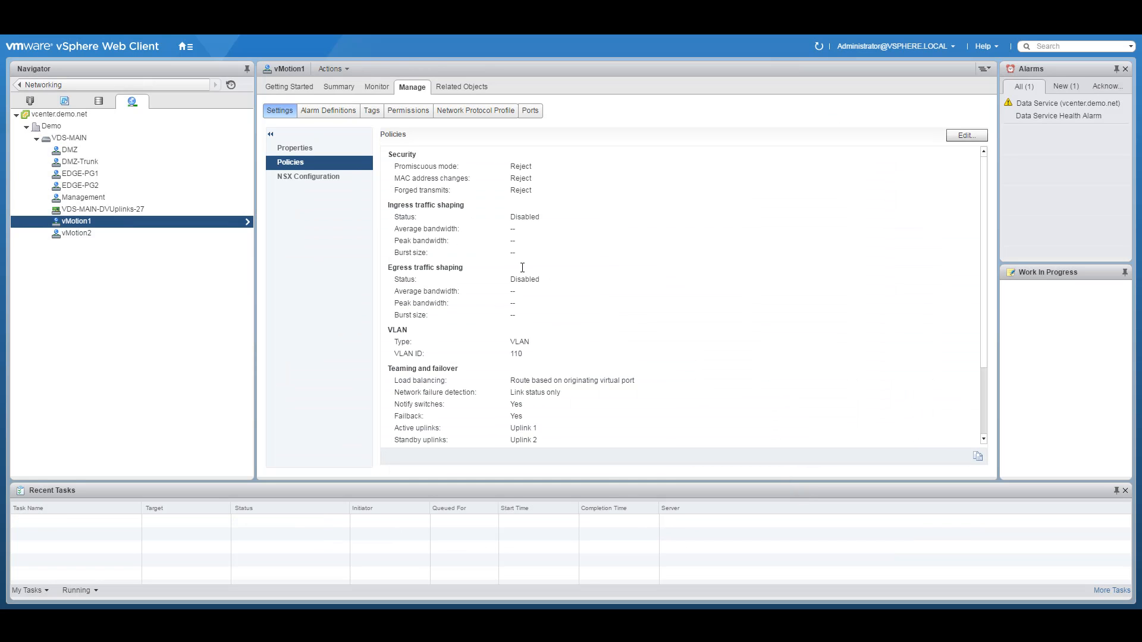
Step: Enable traffic filtering and marking in the vMotion2 port group's settings
{"action": "left_click", "coordinate": [90, 234]}
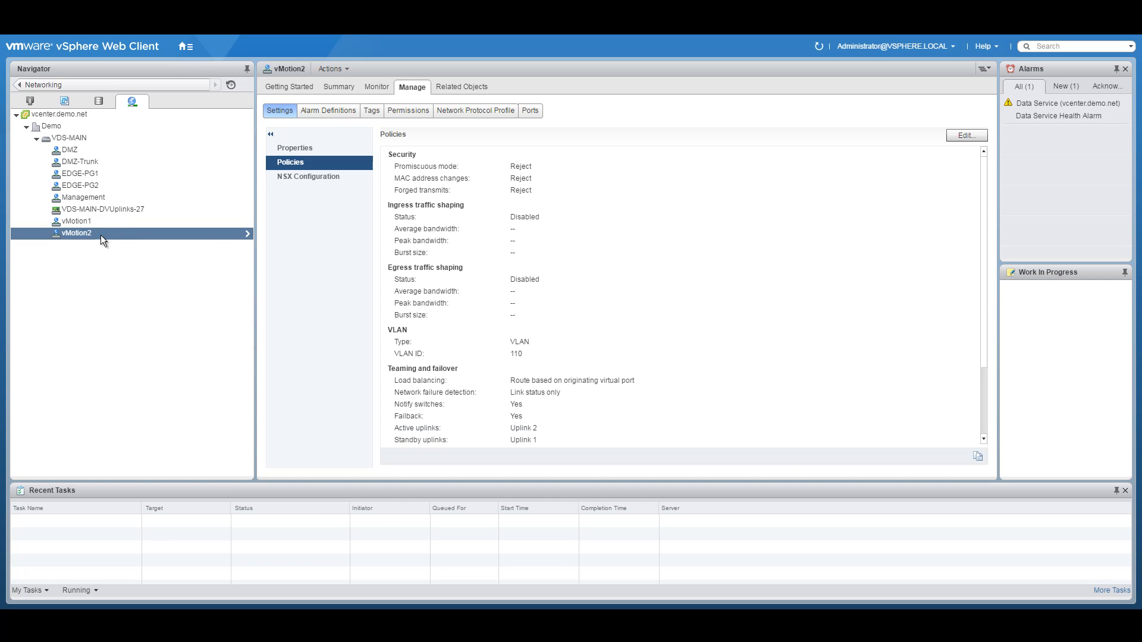
{"action": "right_click", "coordinate": [97, 234]}
{"action": "left_click", "coordinate": [119, 251]}
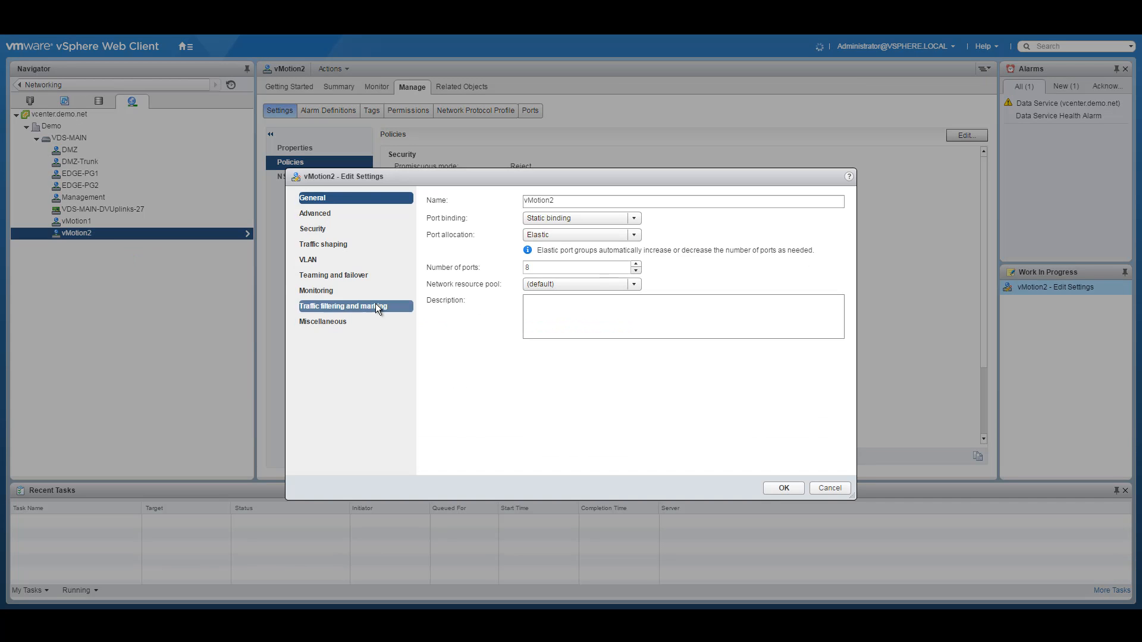
{"action": "left_click", "coordinate": [350, 307]}
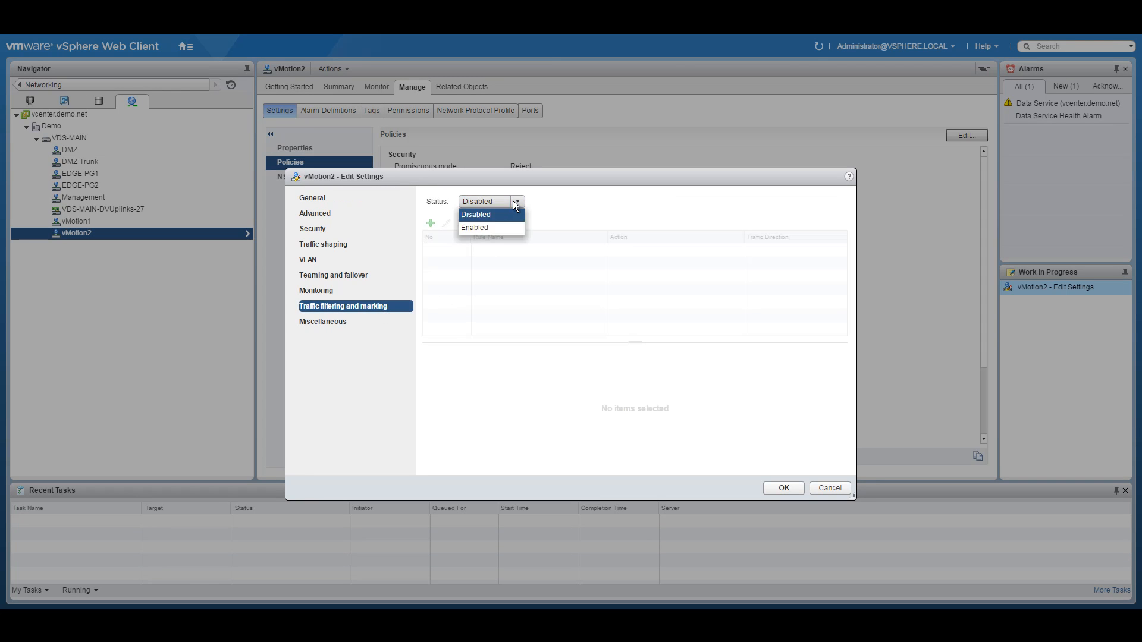
{"action": "left_click", "coordinate": [475, 227]}
Step: Define a vMotion-QoS rule tagging CoS 1 with a vMotion system traffic qualifier
{"action": "left_click", "coordinate": [430, 223]}
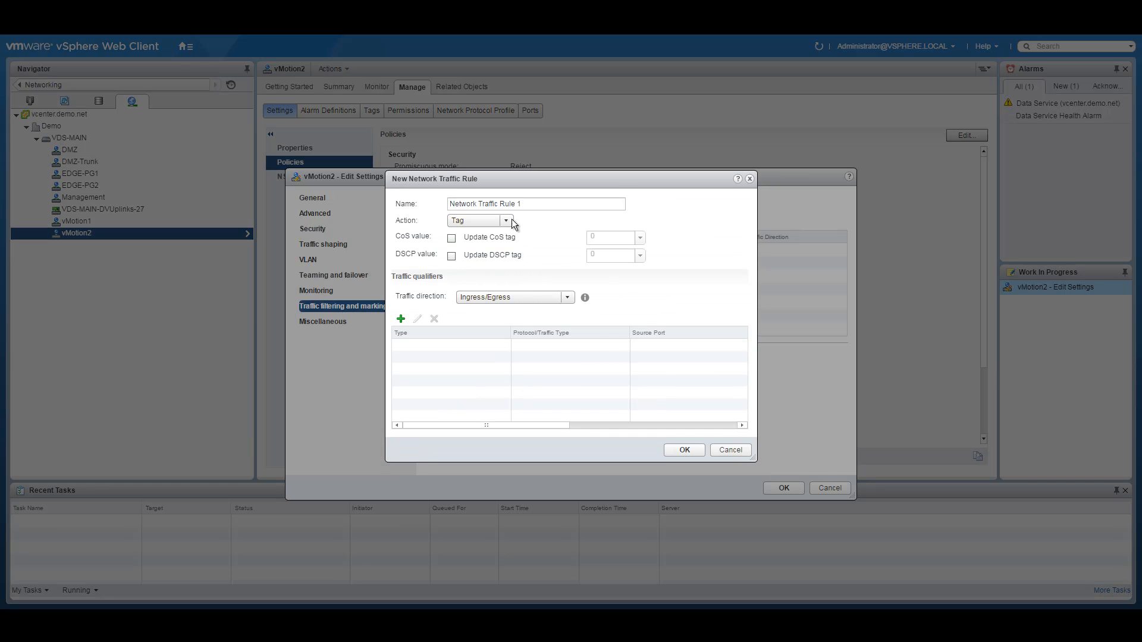
{"action": "key", "text": "ctrl+a"}
{"action": "type", "text": "vMotio"}
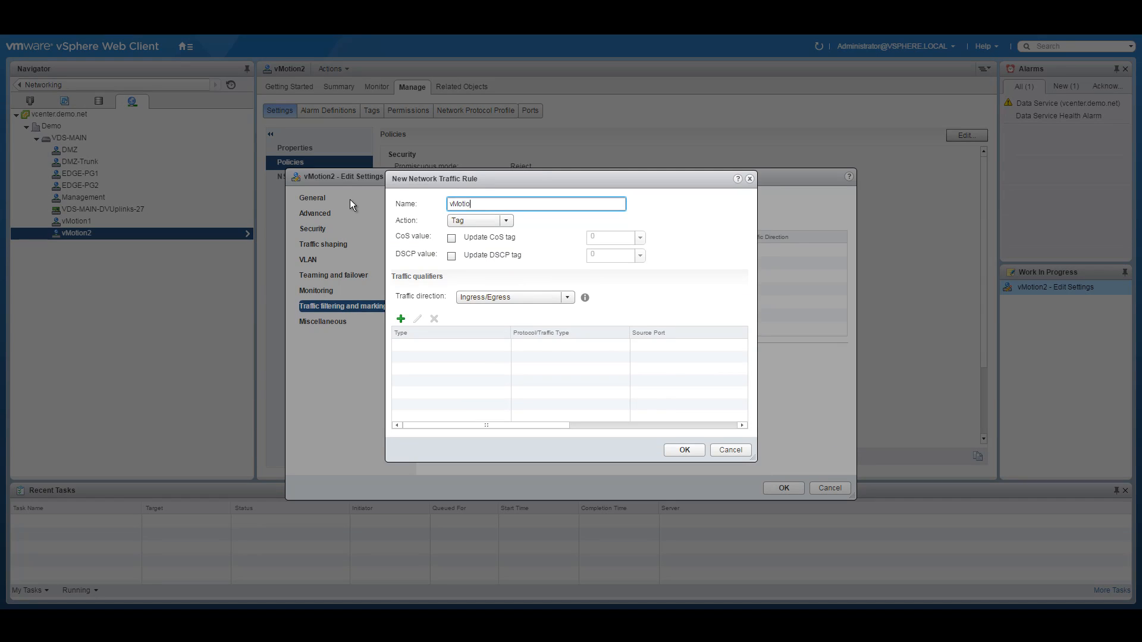
{"action": "type", "text": "n-QoS"}
{"action": "left_click", "coordinate": [452, 238]}
{"action": "key", "text": "Tab"}
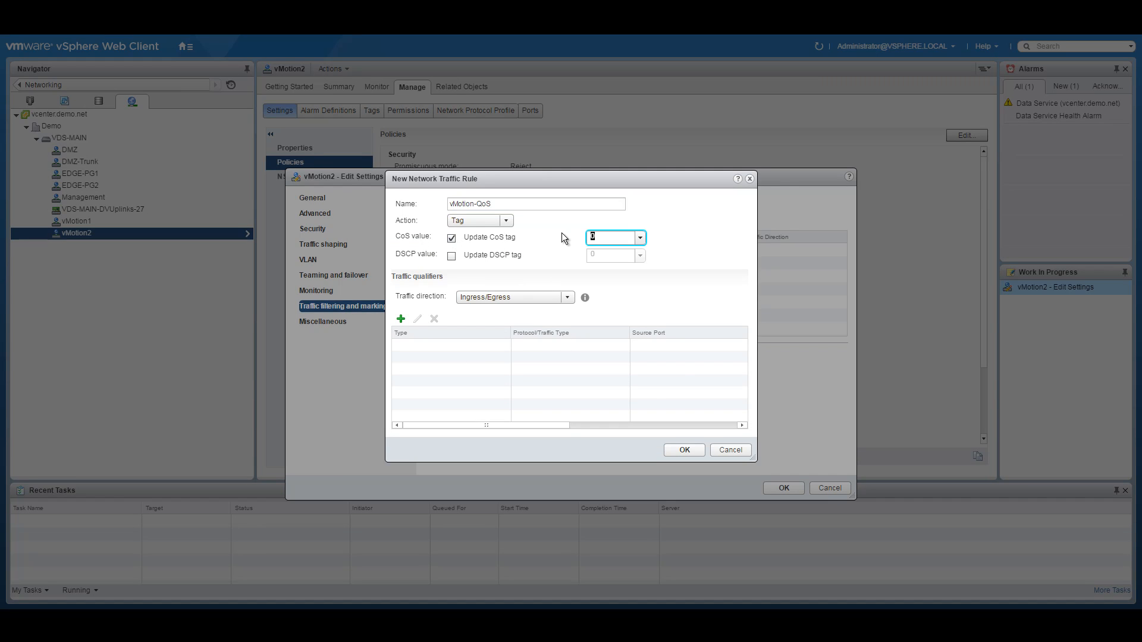
{"action": "left_click", "coordinate": [401, 318]}
{"action": "left_click", "coordinate": [429, 329]}
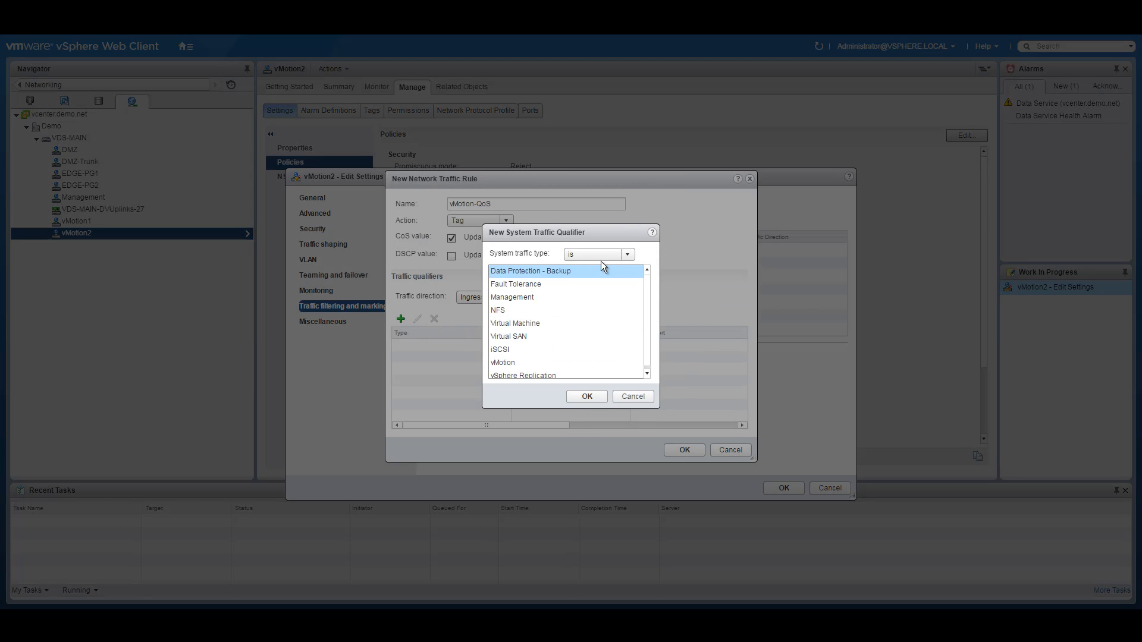
{"action": "left_click", "coordinate": [511, 364]}
{"action": "left_click", "coordinate": [591, 397]}
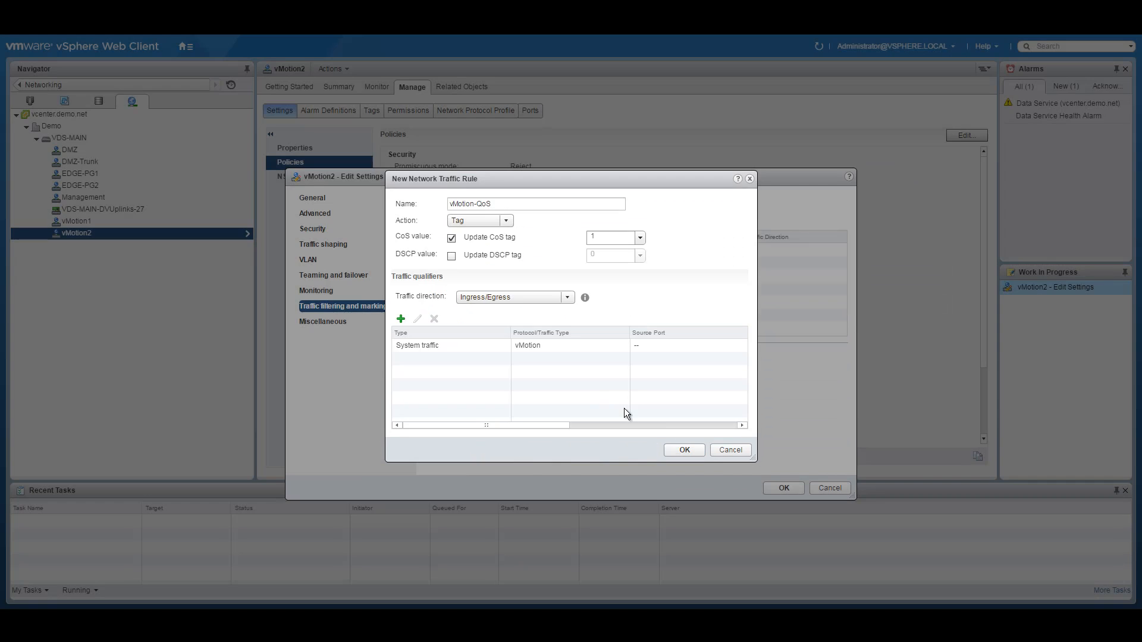
Step: Save the vMotion-QoS rule and apply the vMotion2 port group settings
{"action": "left_click", "coordinate": [684, 451]}
{"action": "left_click", "coordinate": [785, 487]}
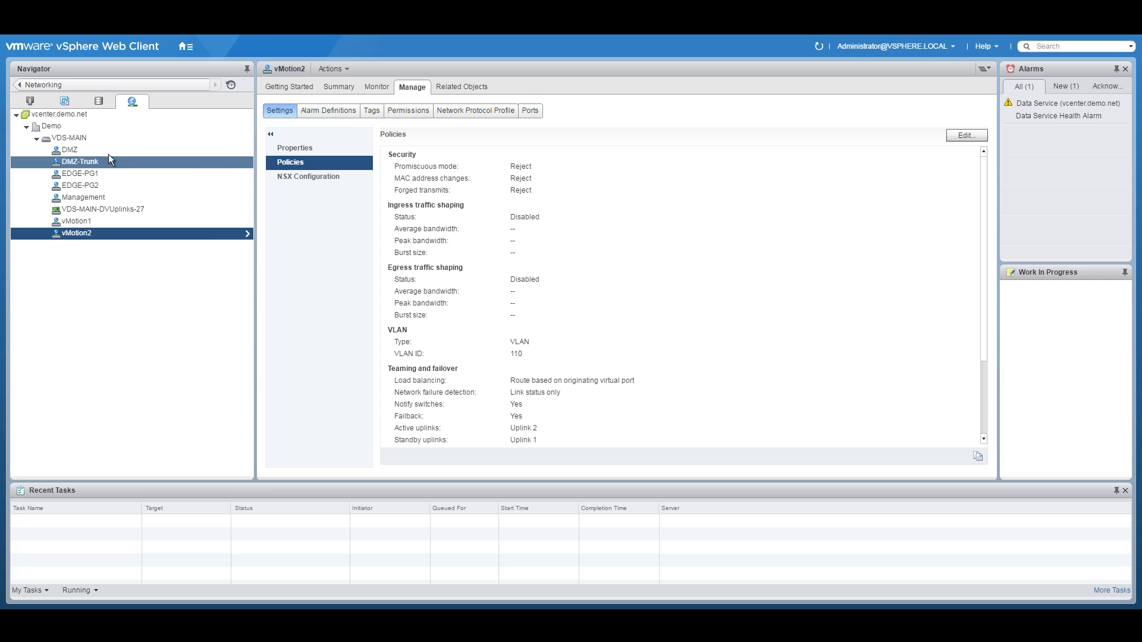
{"action": "left_click", "coordinate": [86, 151]}
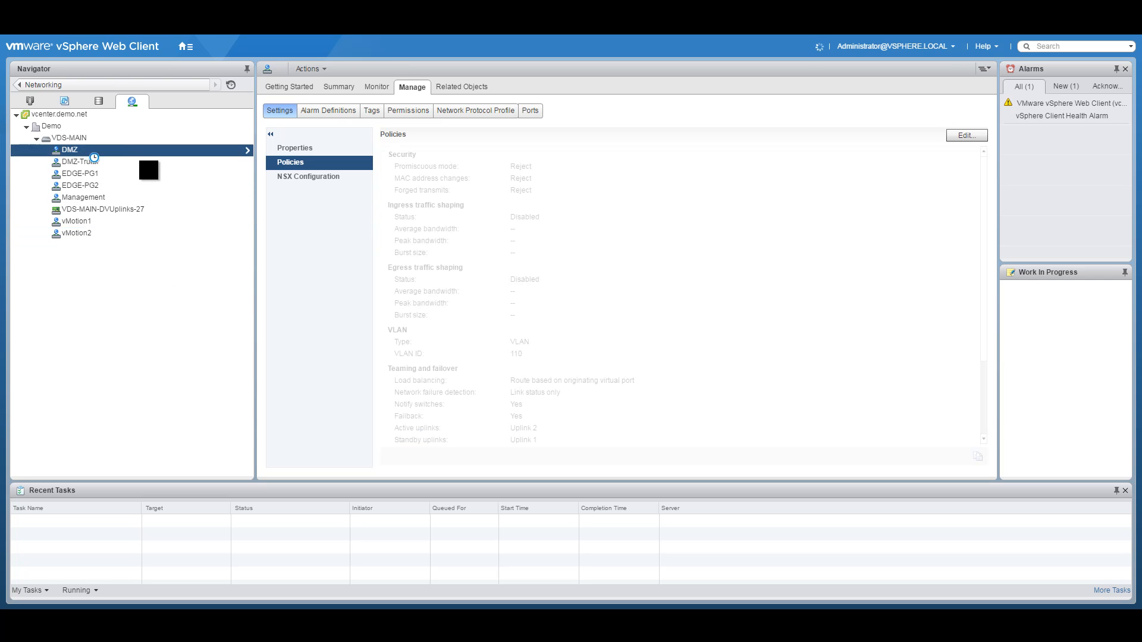
Step: Set traffic filtering and marking to Enabled on the Management port group
{"action": "left_click", "coordinate": [102, 197]}
{"action": "right_click", "coordinate": [89, 196]}
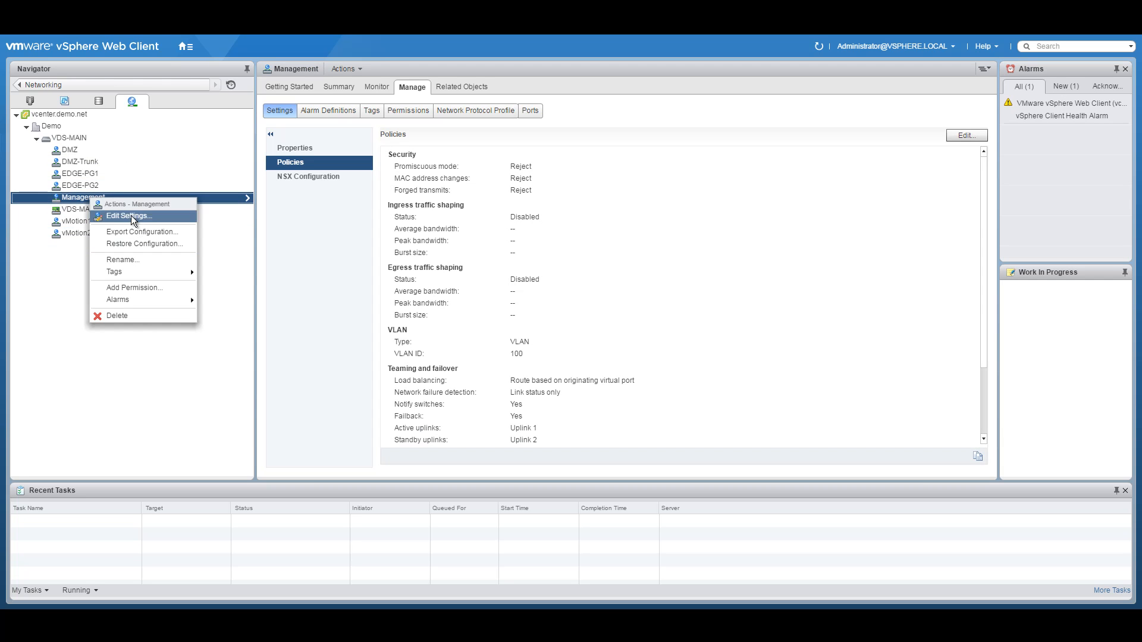
{"action": "left_click", "coordinate": [130, 216]}
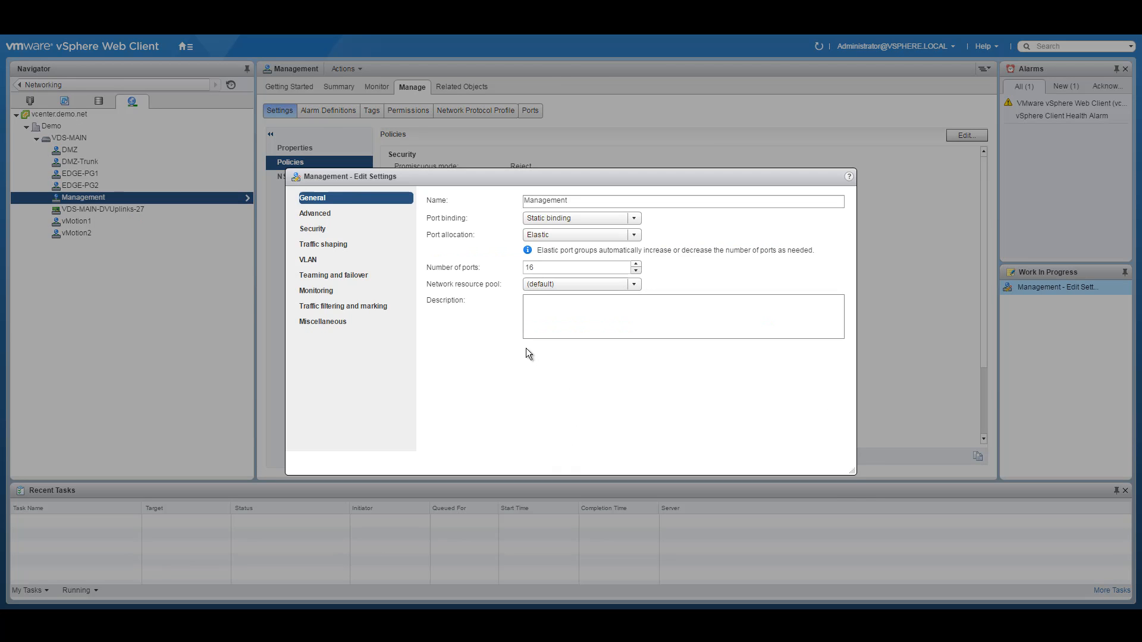
{"action": "left_click", "coordinate": [349, 314]}
{"action": "left_click", "coordinate": [518, 202]}
{"action": "left_click", "coordinate": [467, 225]}
Step: Create a Mgmt-QoS rule with the Tag action, updating the CoS tag to 2
{"action": "left_click", "coordinate": [433, 224]}
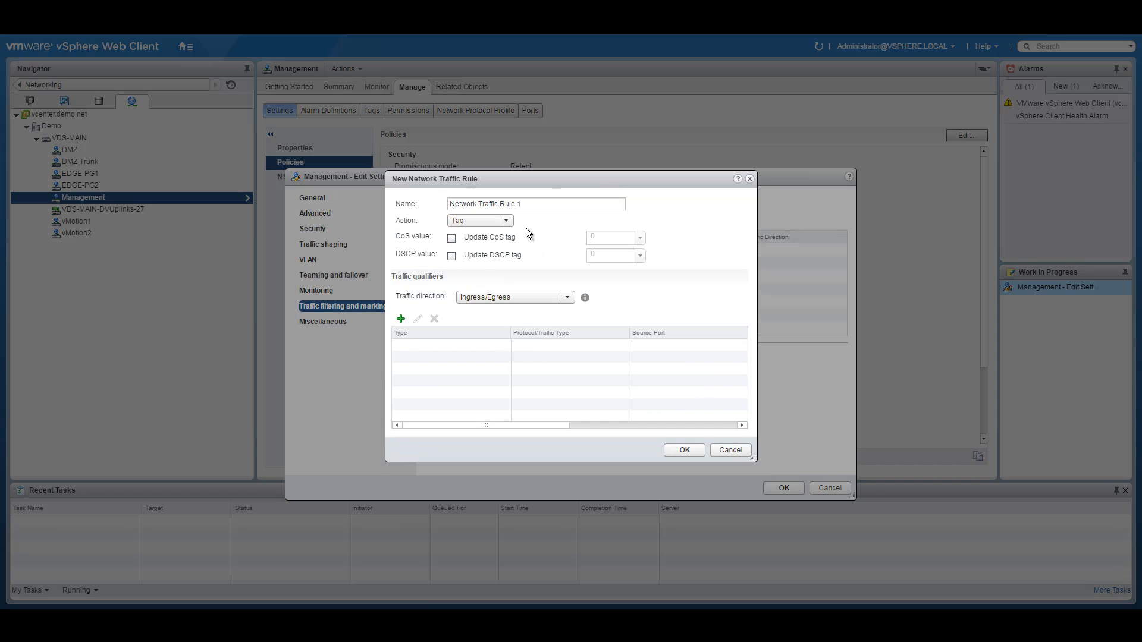
{"action": "type", "text": "M"}
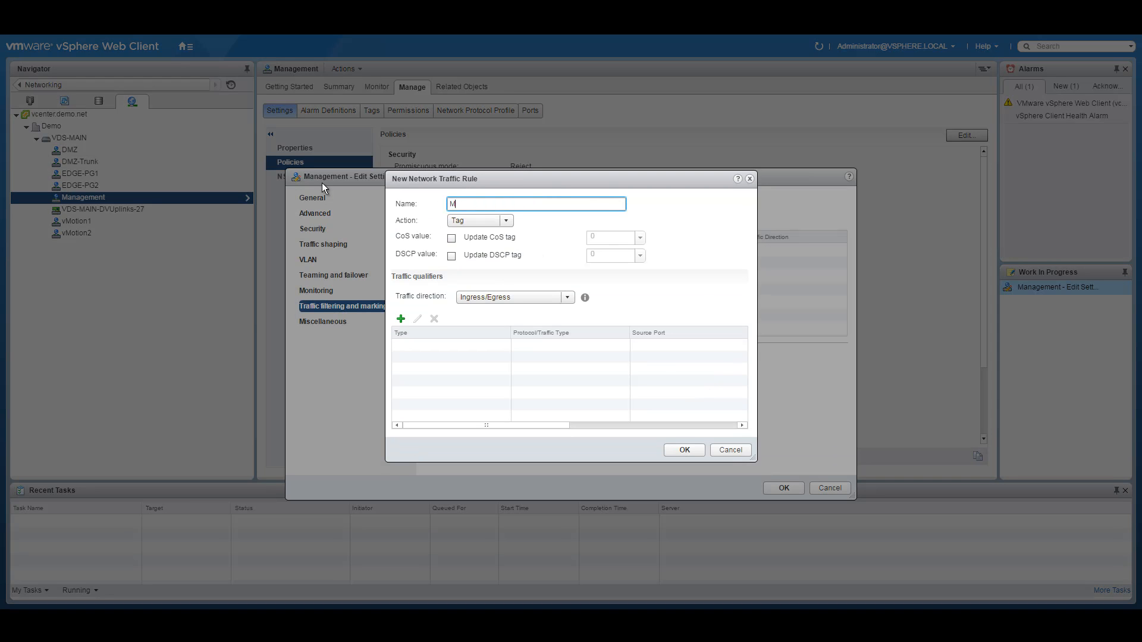
{"action": "type", "text": "gmt-QoS"}
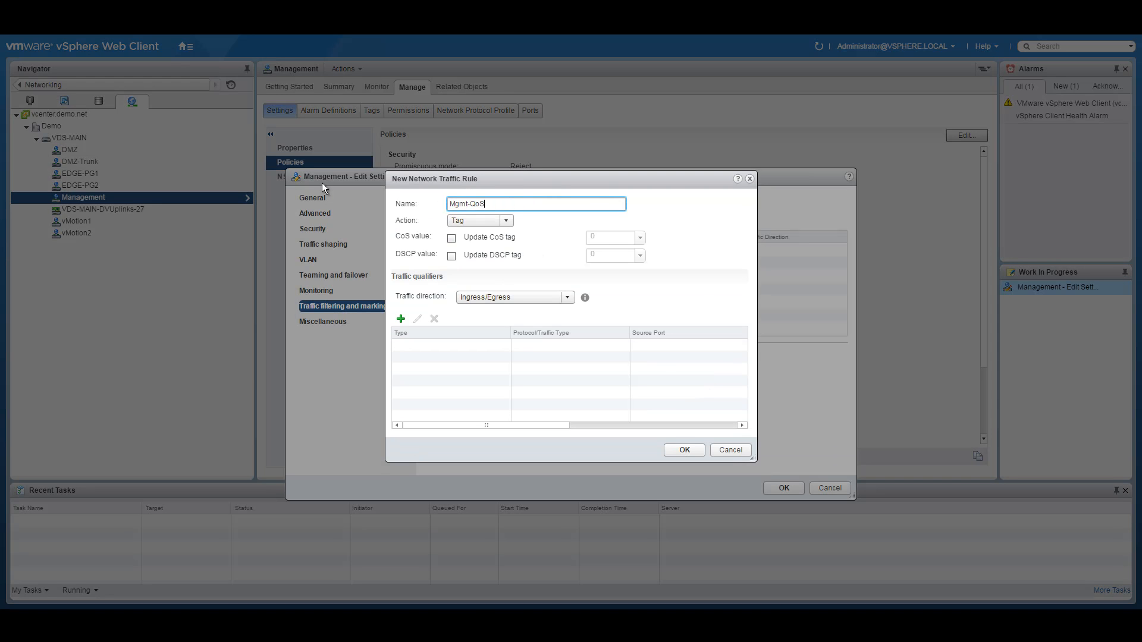
{"action": "left_click", "coordinate": [509, 222]}
{"action": "left_click", "coordinate": [541, 238]}
{"action": "left_click", "coordinate": [451, 239]}
{"action": "left_click", "coordinate": [593, 237]}
Step: Add an IP qualifier matching any protocol, then save the rule and Management settings
{"action": "left_click", "coordinate": [401, 319]}
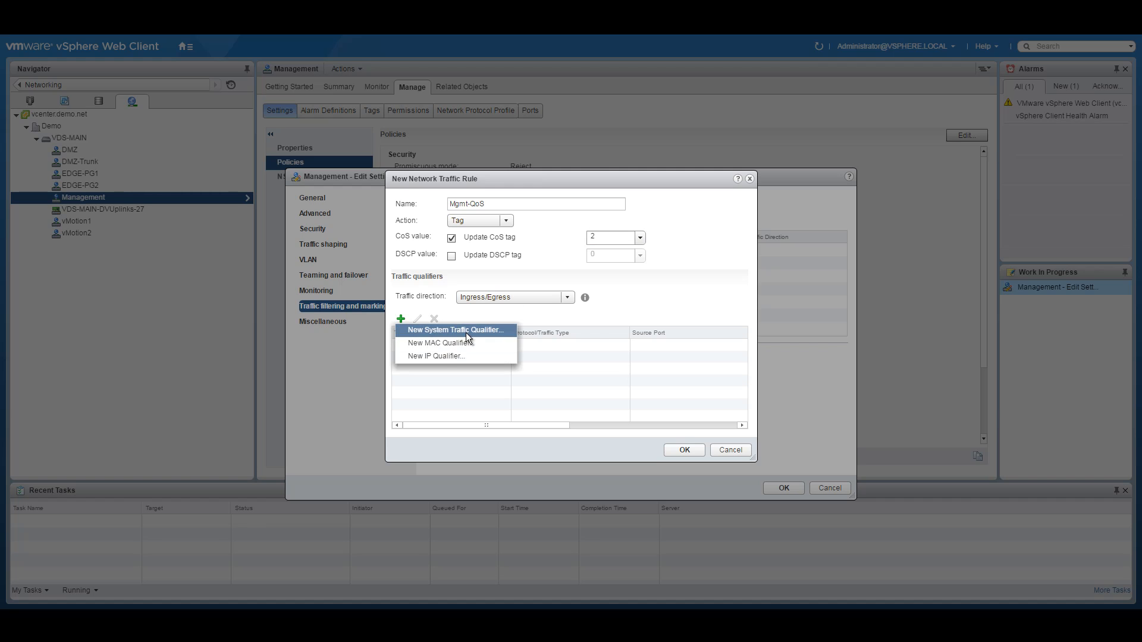
{"action": "left_click", "coordinate": [433, 356]}
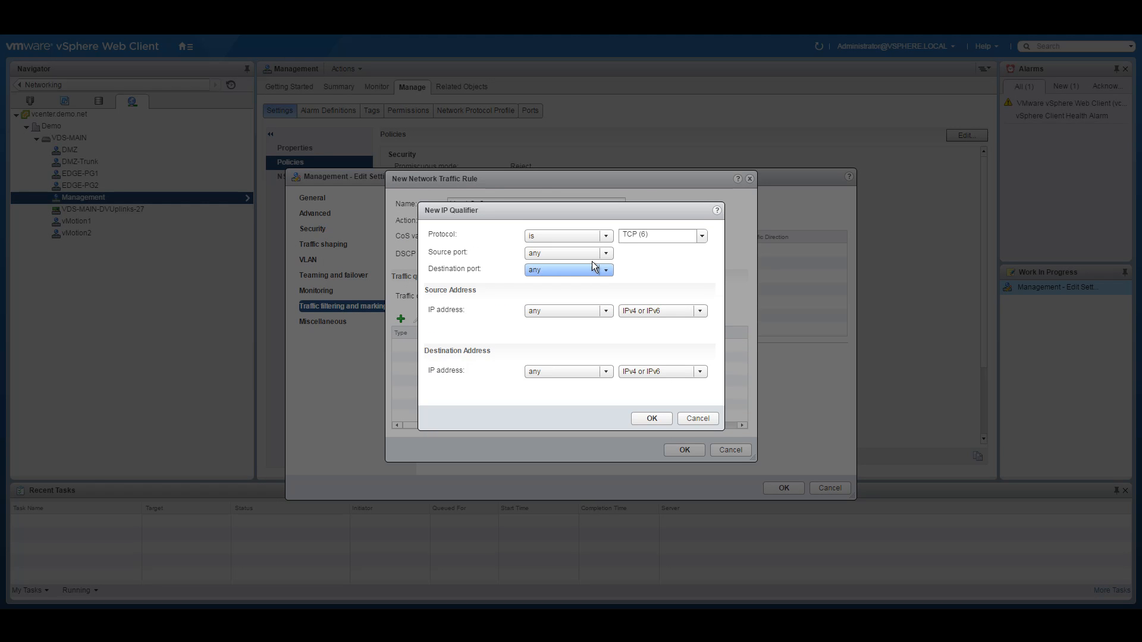
{"action": "left_click", "coordinate": [606, 236]}
{"action": "left_click", "coordinate": [570, 251]}
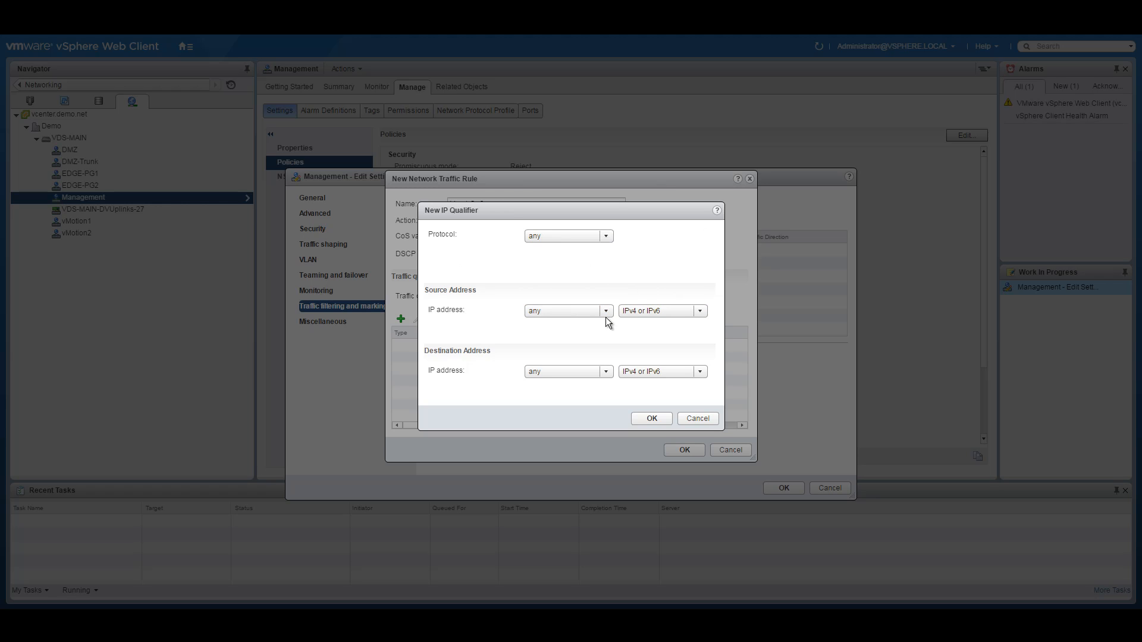
{"action": "left_click", "coordinate": [653, 418]}
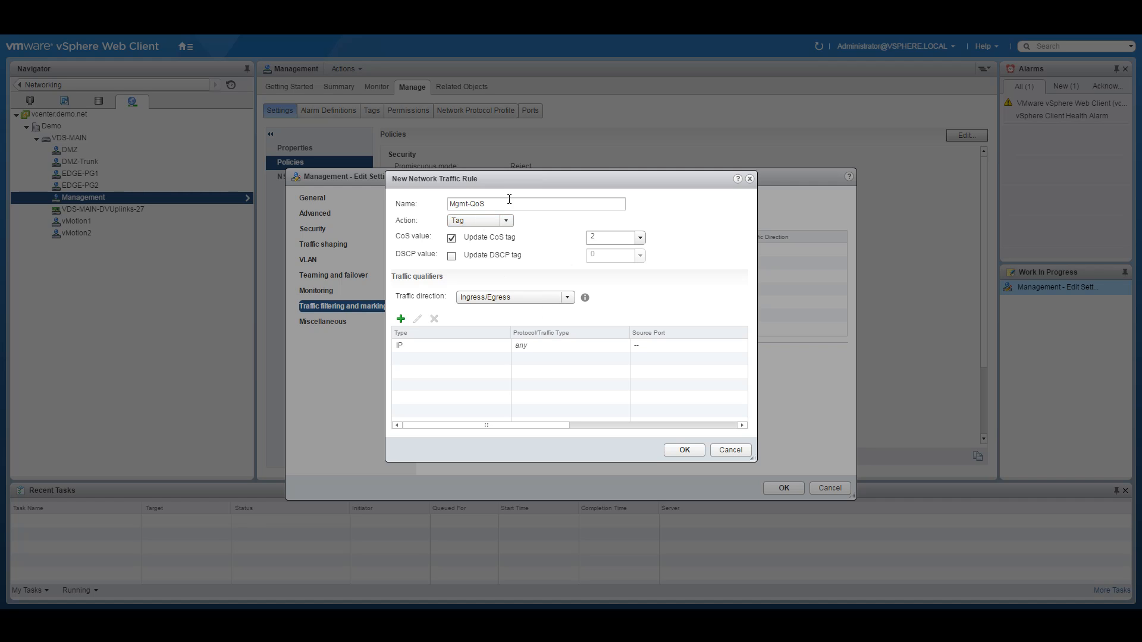
{"action": "left_click", "coordinate": [684, 454]}
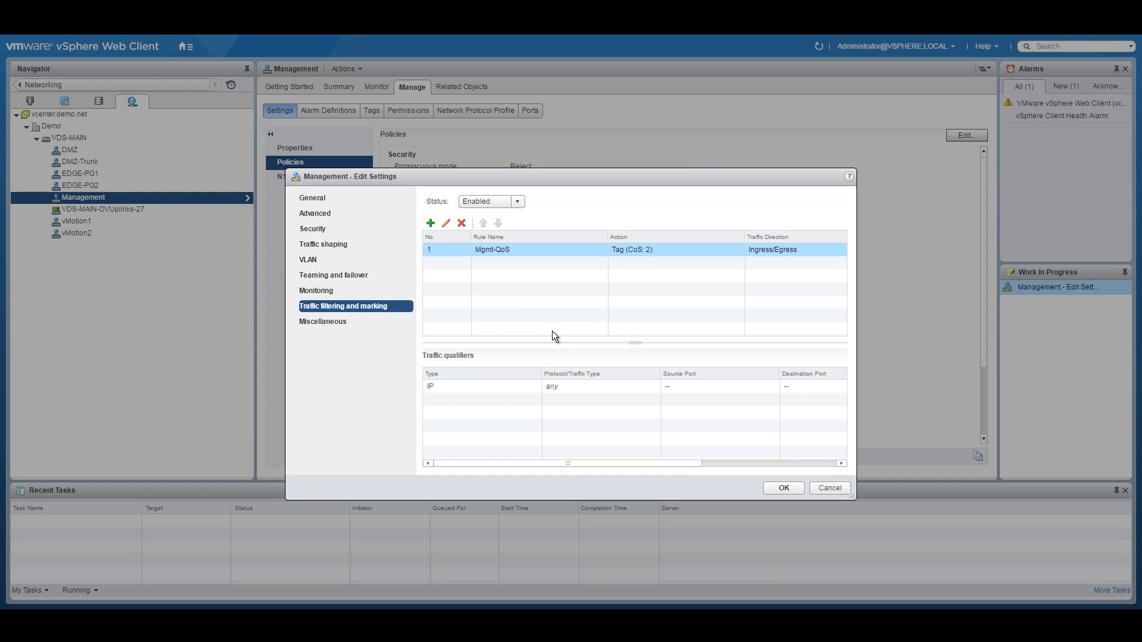
{"action": "left_click", "coordinate": [782, 488]}
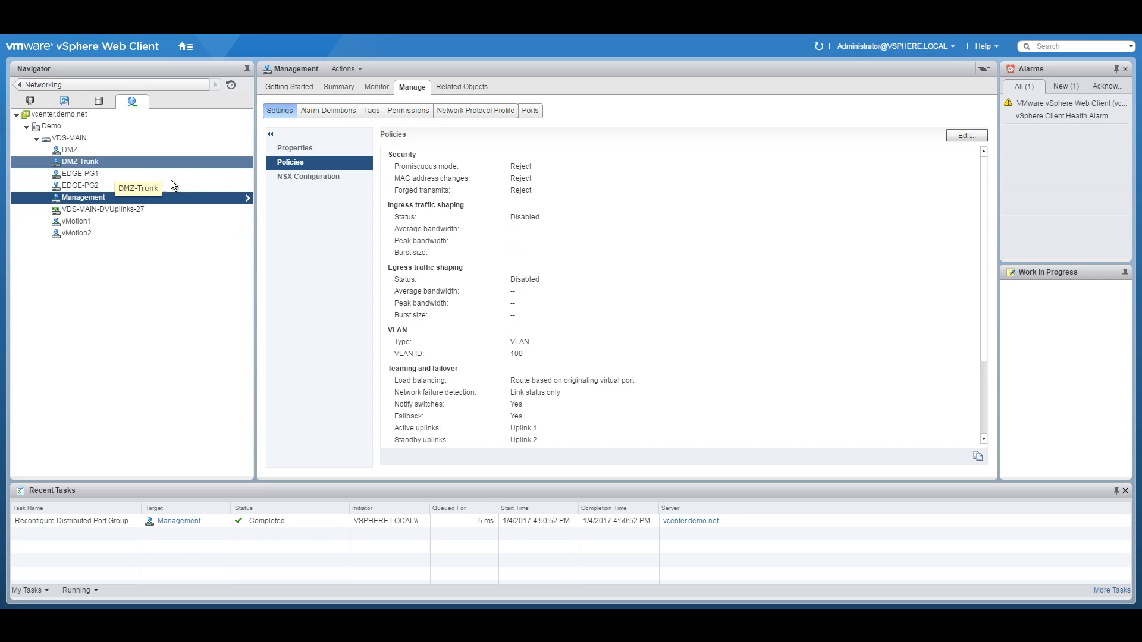
Step: Set traffic filtering and marking to Enabled on the EDGE-PG1 port group
{"action": "left_click", "coordinate": [111, 174]}
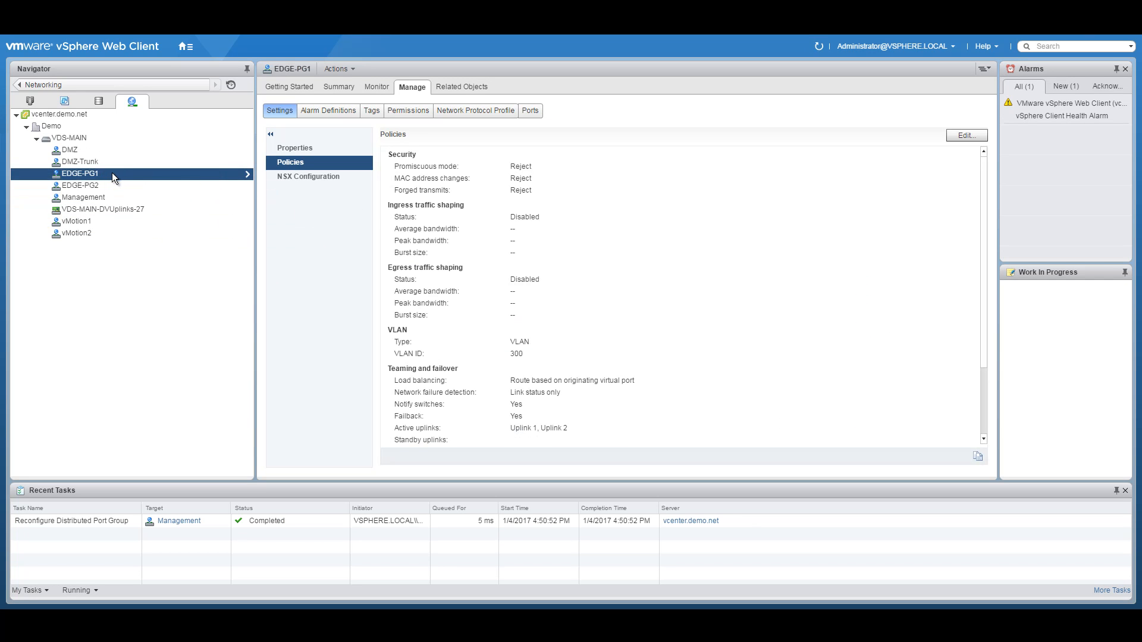
{"action": "right_click", "coordinate": [113, 176]}
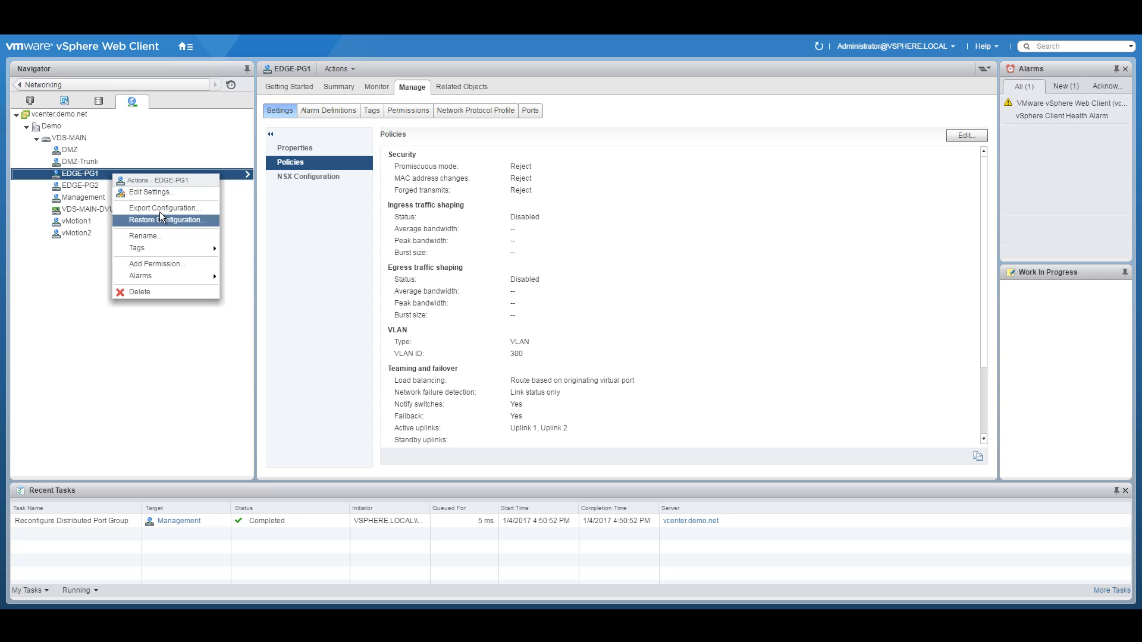
{"action": "left_click", "coordinate": [154, 191]}
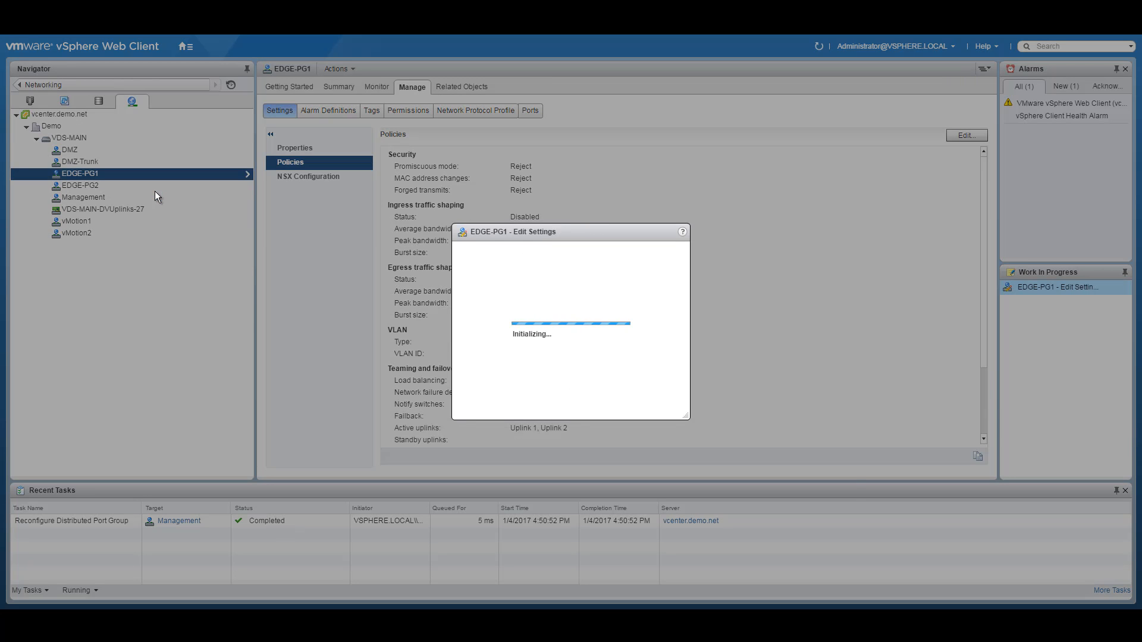
{"action": "left_click", "coordinate": [344, 305]}
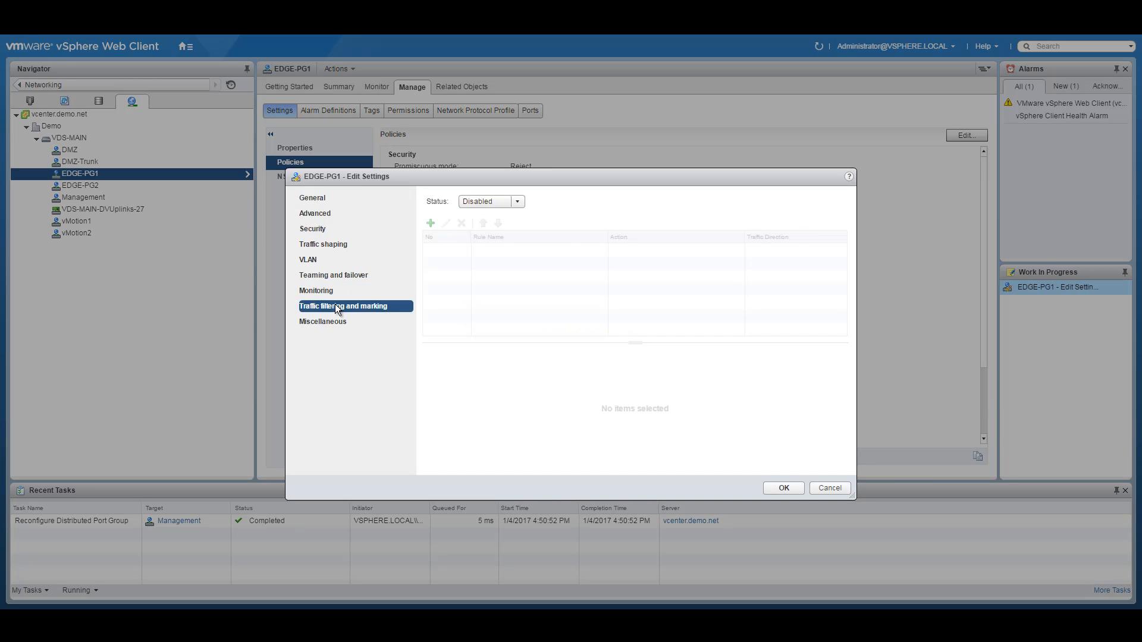
{"action": "left_click", "coordinate": [518, 202]}
{"action": "left_click", "coordinate": [476, 227]}
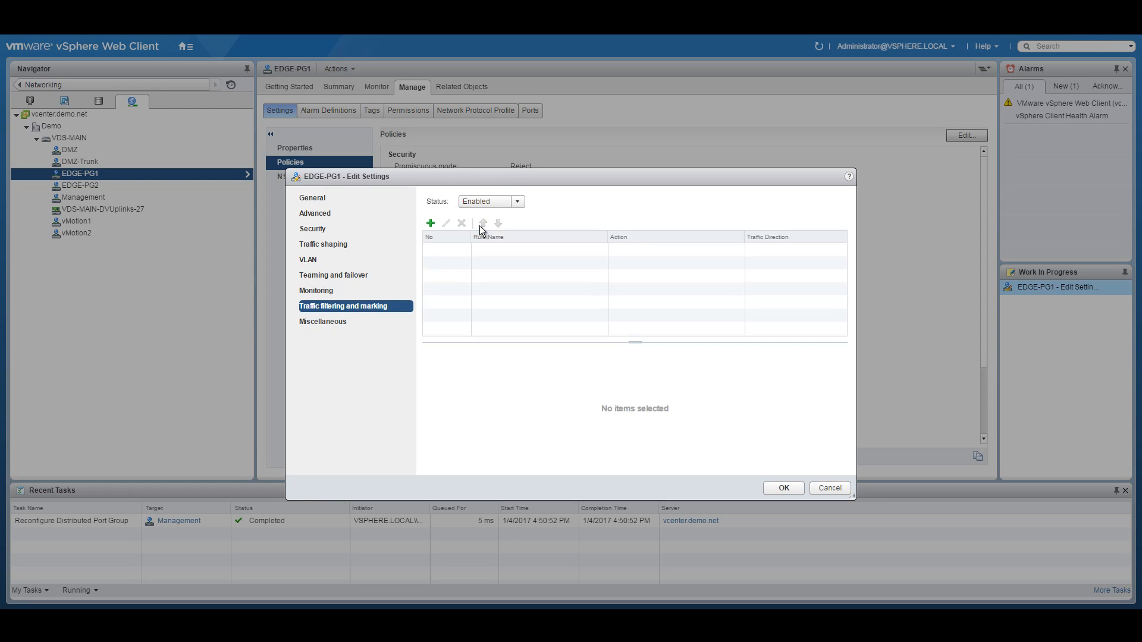
Step: Create an Edge-QoS rule updating the CoS tag, with an IP qualifier matching any protocol
{"action": "left_click", "coordinate": [430, 223]}
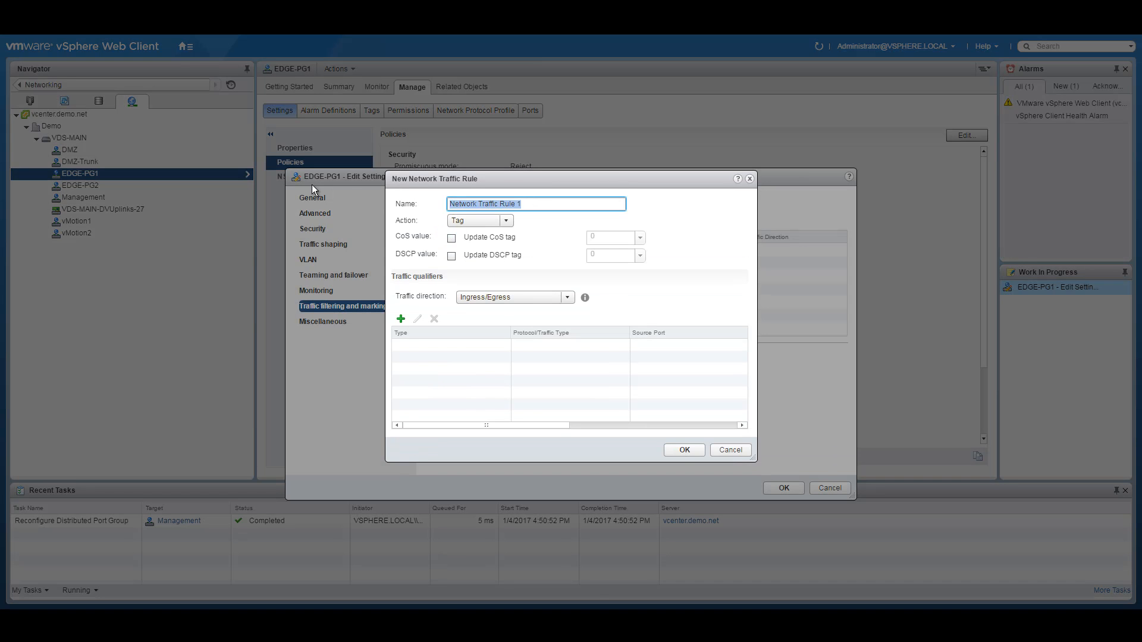
{"action": "type", "text": "Edge-QoS"}
{"action": "left_click", "coordinate": [452, 238]}
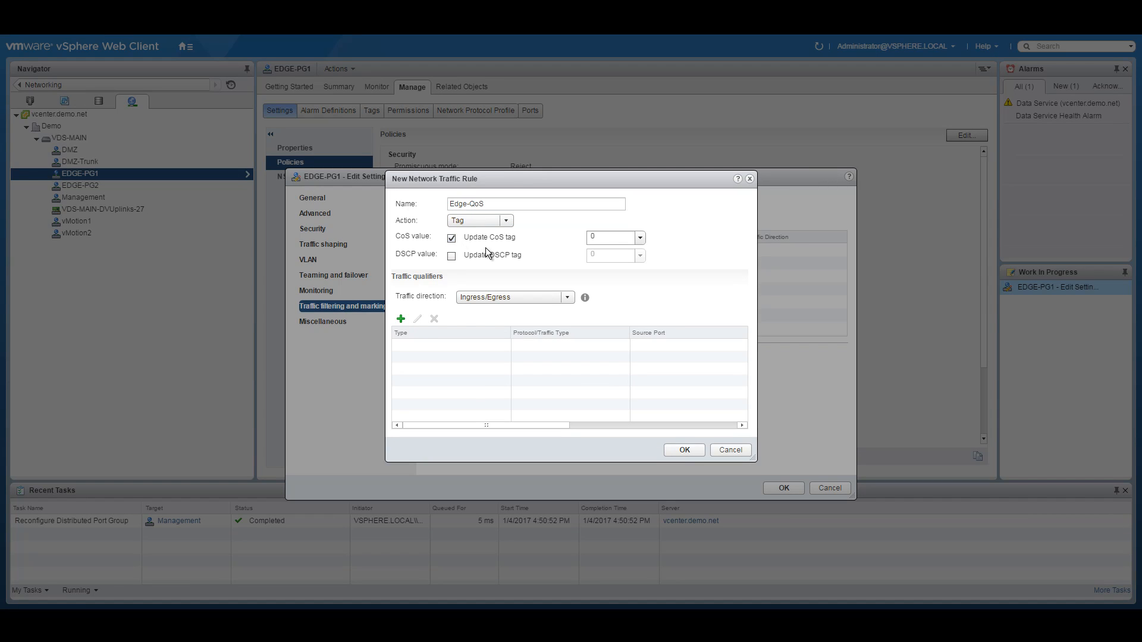
{"action": "left_click", "coordinate": [401, 322]}
{"action": "left_click", "coordinate": [438, 355]}
{"action": "left_click", "coordinate": [598, 236]}
{"action": "left_click", "coordinate": [577, 246]}
{"action": "left_click", "coordinate": [652, 418]}
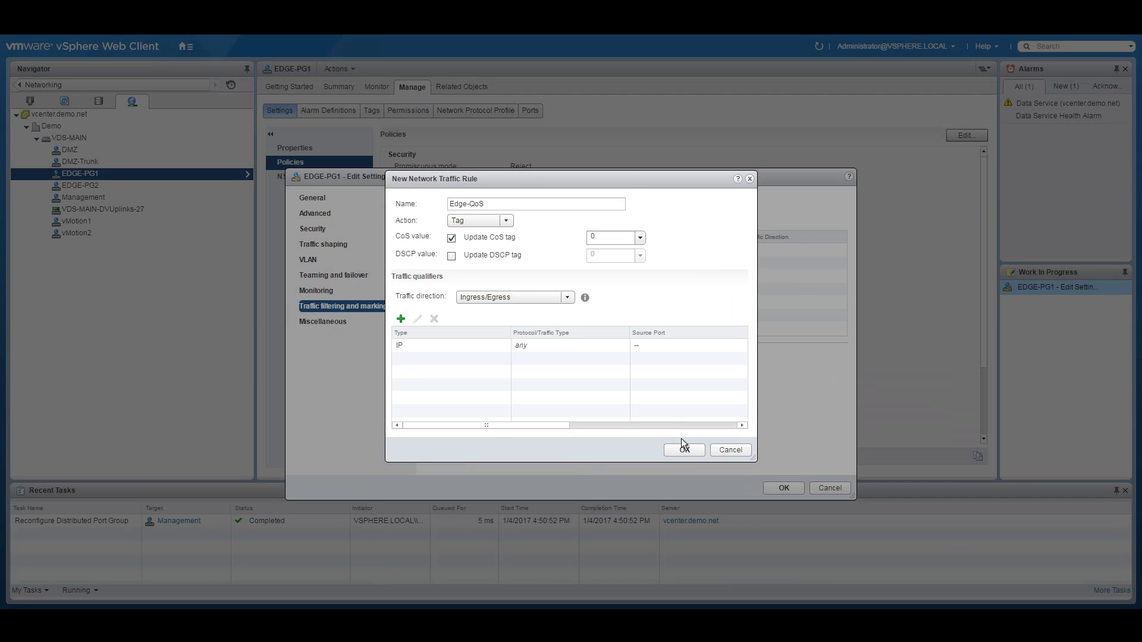
Step: Save the Edge-QoS rule and EDGE-PG1's traffic filtering settings
{"action": "left_click", "coordinate": [683, 449]}
{"action": "left_click", "coordinate": [783, 488]}
{"action": "left_click", "coordinate": [105, 187]}
Step: Set traffic filtering and marking to Enabled on the EDGE-PG2 port group
{"action": "right_click", "coordinate": [111, 189]}
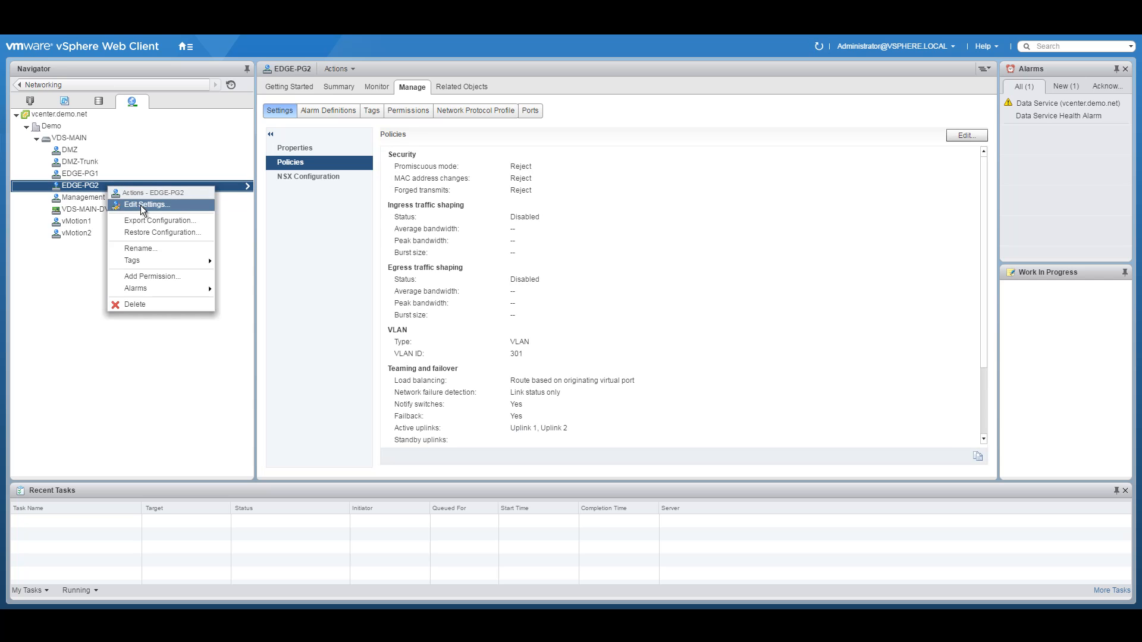
{"action": "left_click", "coordinate": [143, 204]}
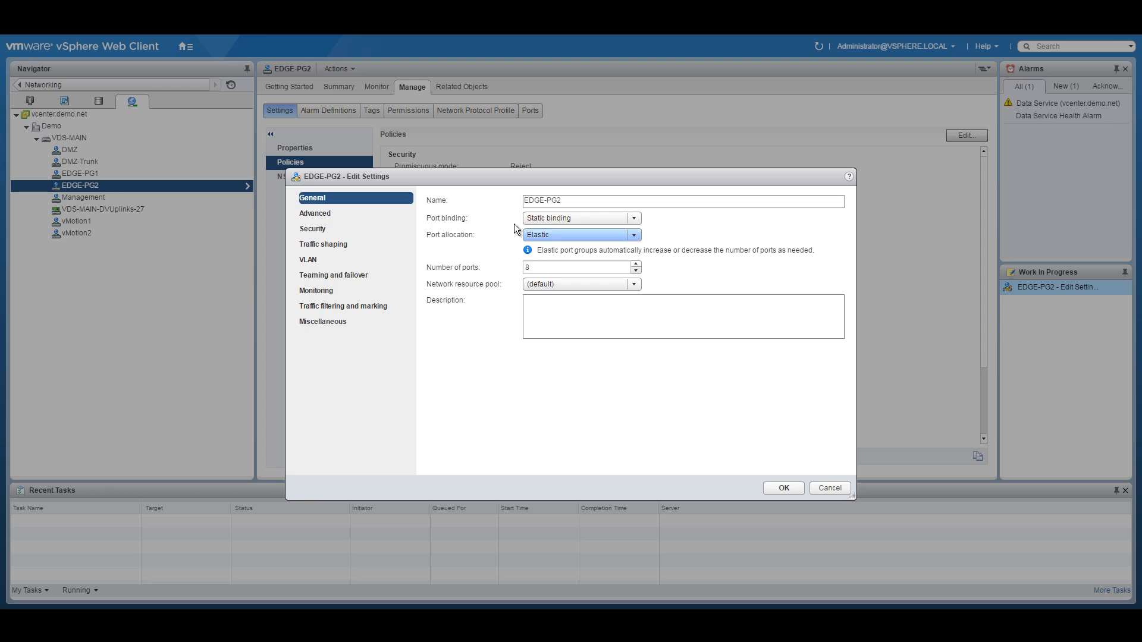
{"action": "left_click", "coordinate": [343, 307]}
{"action": "left_click", "coordinate": [492, 202]}
{"action": "left_click", "coordinate": [479, 231]}
Step: Add a rule named Edge-QoS with CoS tag updating turned on
{"action": "left_click", "coordinate": [430, 223]}
{"action": "left_click", "coordinate": [541, 204]}
{"action": "key", "text": "ctrl+a"}
{"action": "type", "text": "Edge-QoS"}
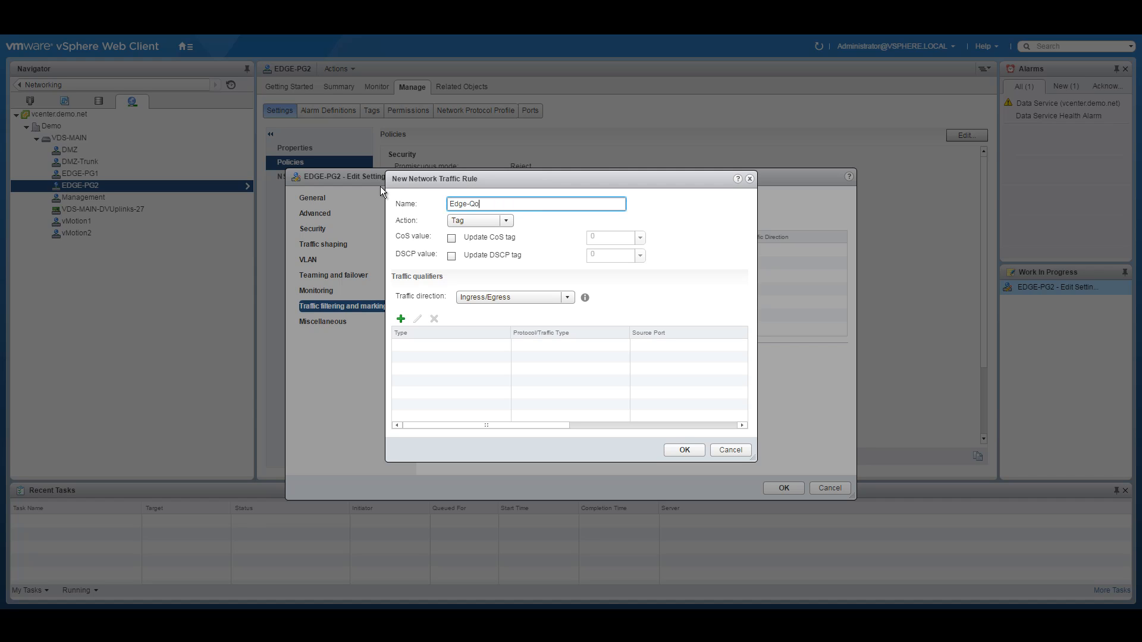
{"action": "left_click", "coordinate": [452, 238]}
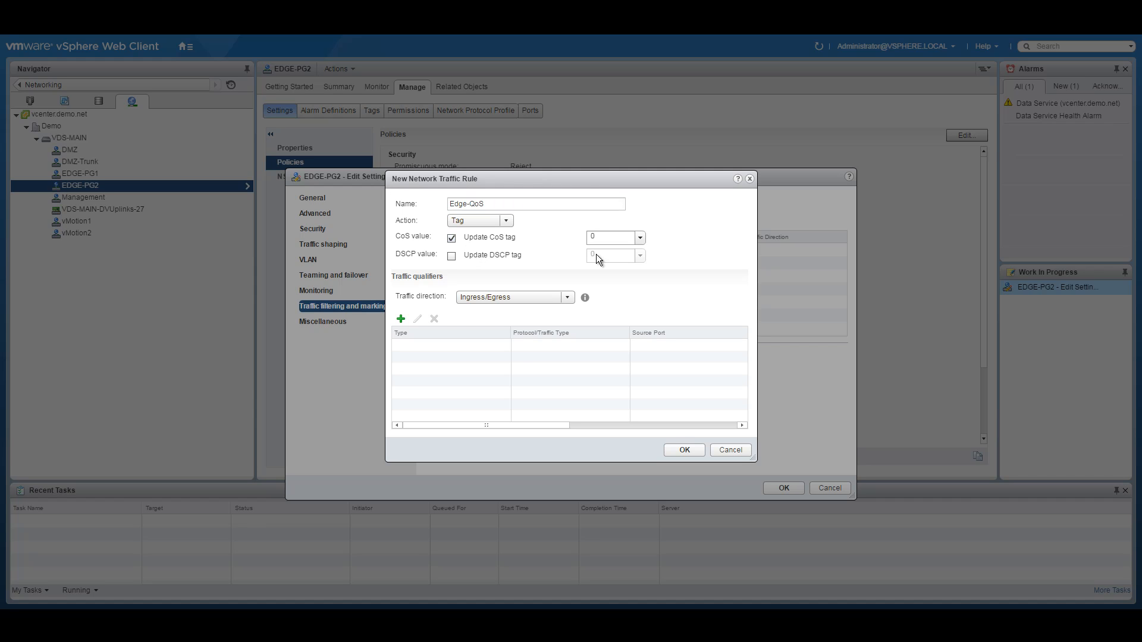
Step: Give the rule an IP qualifier matching any protocol and save EDGE-PG2's settings
{"action": "left_click", "coordinate": [401, 319]}
{"action": "left_click", "coordinate": [436, 355]}
{"action": "left_click", "coordinate": [548, 236]}
{"action": "left_click", "coordinate": [541, 250]}
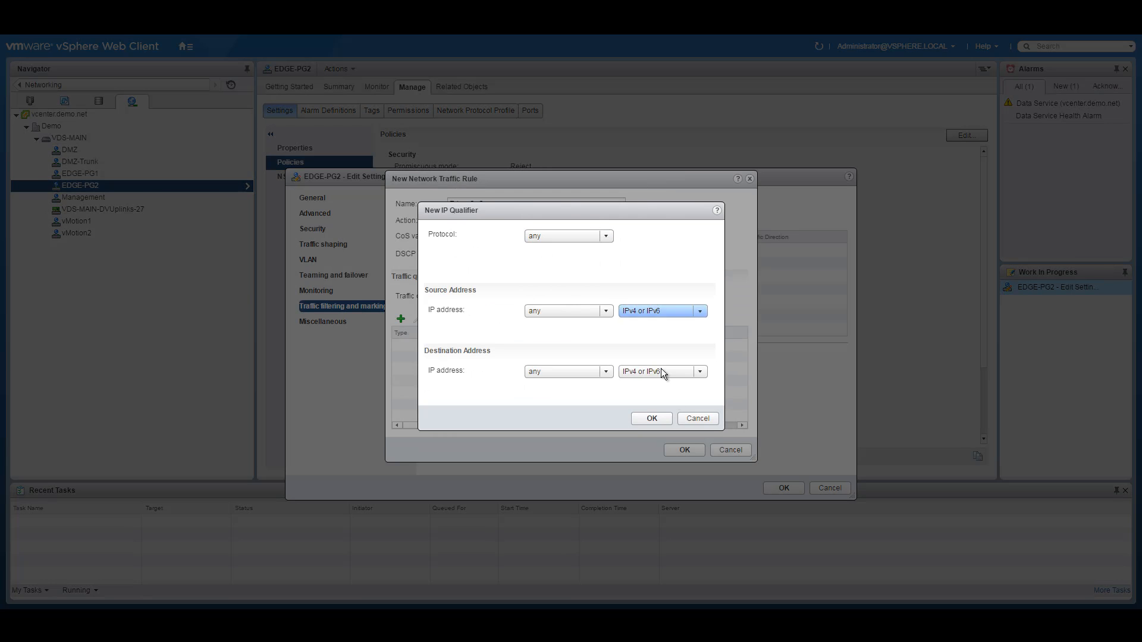
{"action": "left_click", "coordinate": [652, 418]}
{"action": "left_click", "coordinate": [684, 450]}
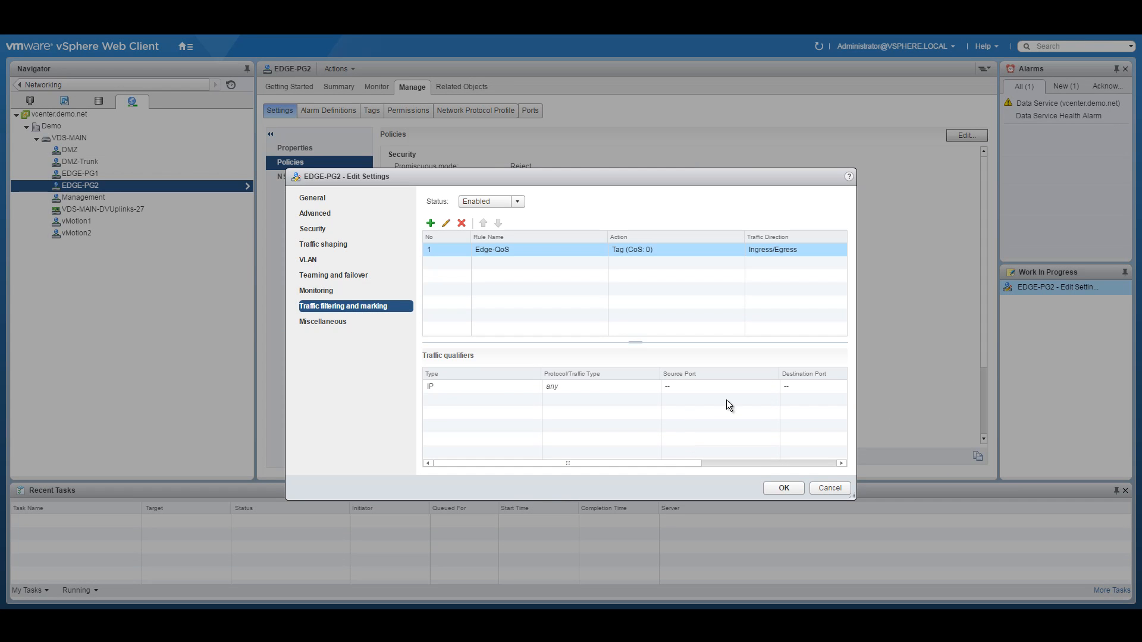
{"action": "left_click", "coordinate": [781, 488]}
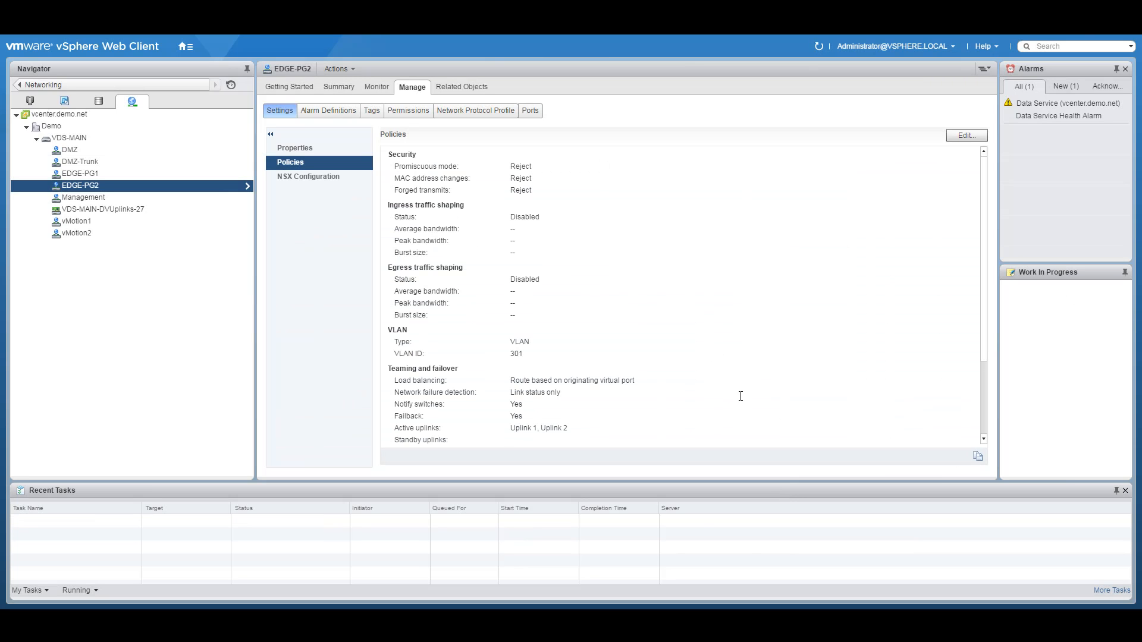
Step: Set traffic filtering and marking to Enabled on the DMZ port group
{"action": "right_click", "coordinate": [116, 150]}
{"action": "left_click", "coordinate": [165, 172]}
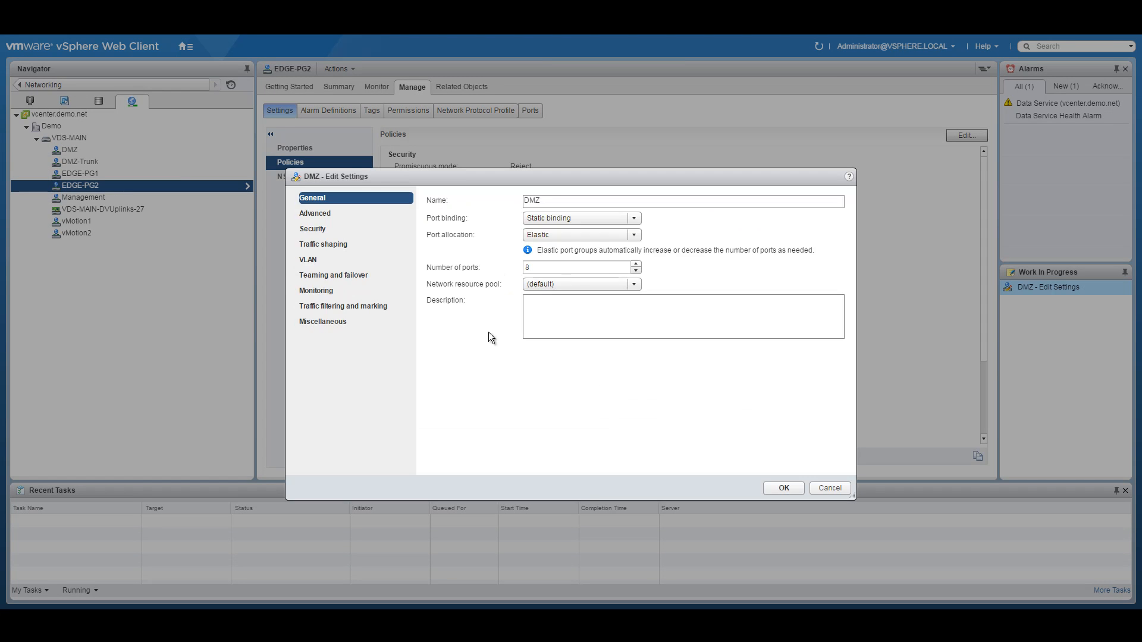
{"action": "left_click", "coordinate": [334, 306]}
{"action": "left_click", "coordinate": [505, 201]}
{"action": "left_click", "coordinate": [492, 222]}
Step: Create a DMZ-QoS rule tagging CoS 0, with an IP qualifier matching any protocol
{"action": "left_click", "coordinate": [430, 224]}
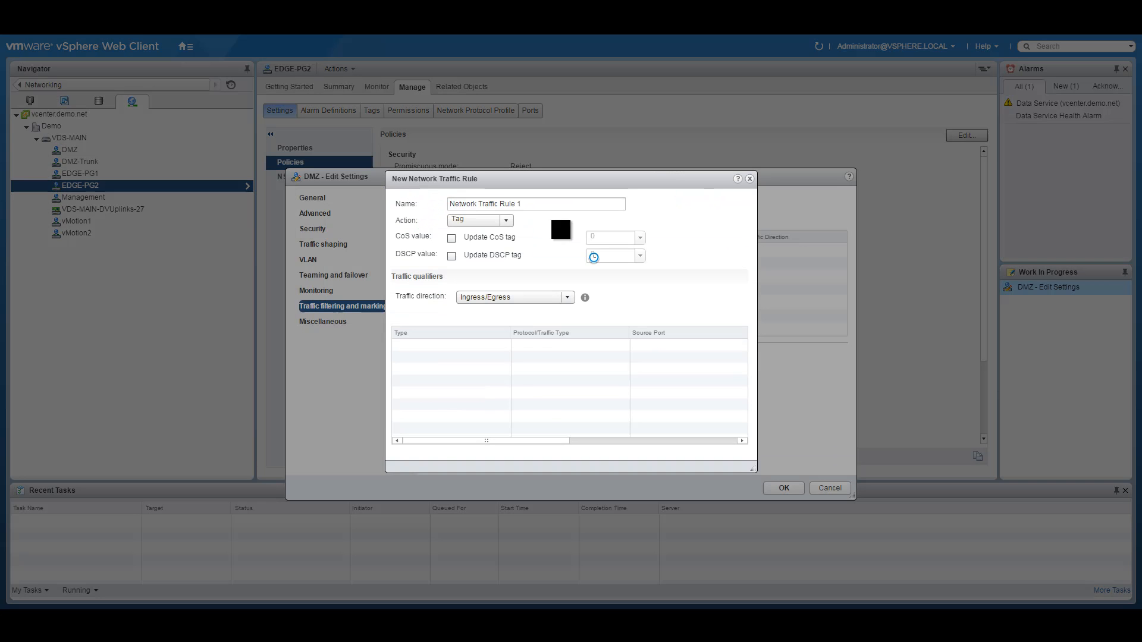
{"action": "type", "text": "DMZ-QoS"}
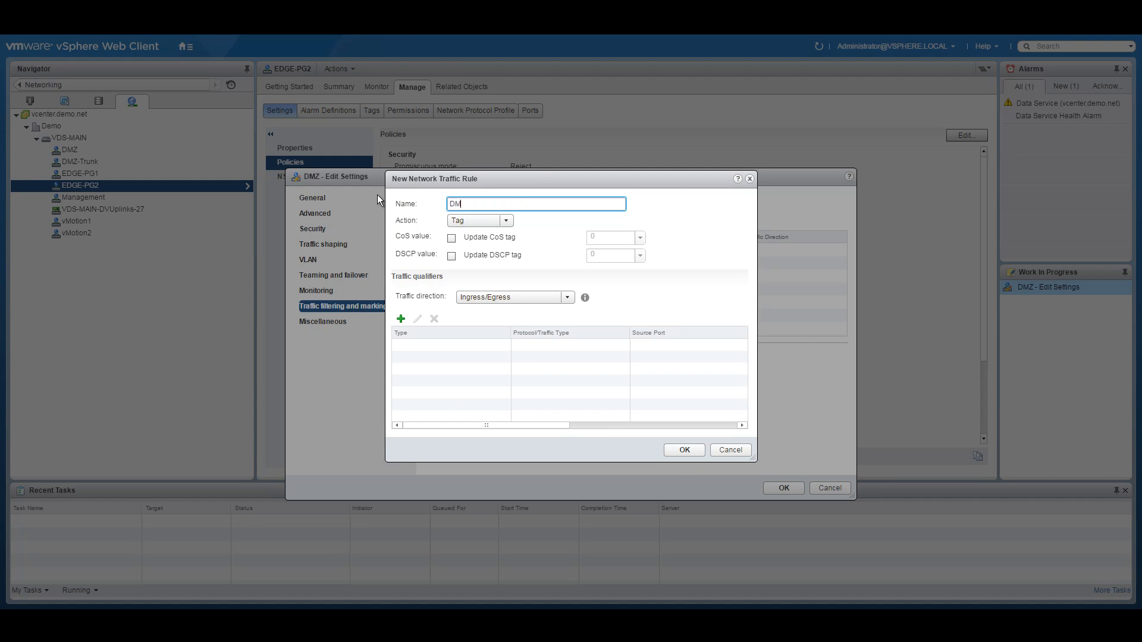
{"action": "left_click", "coordinate": [451, 238]}
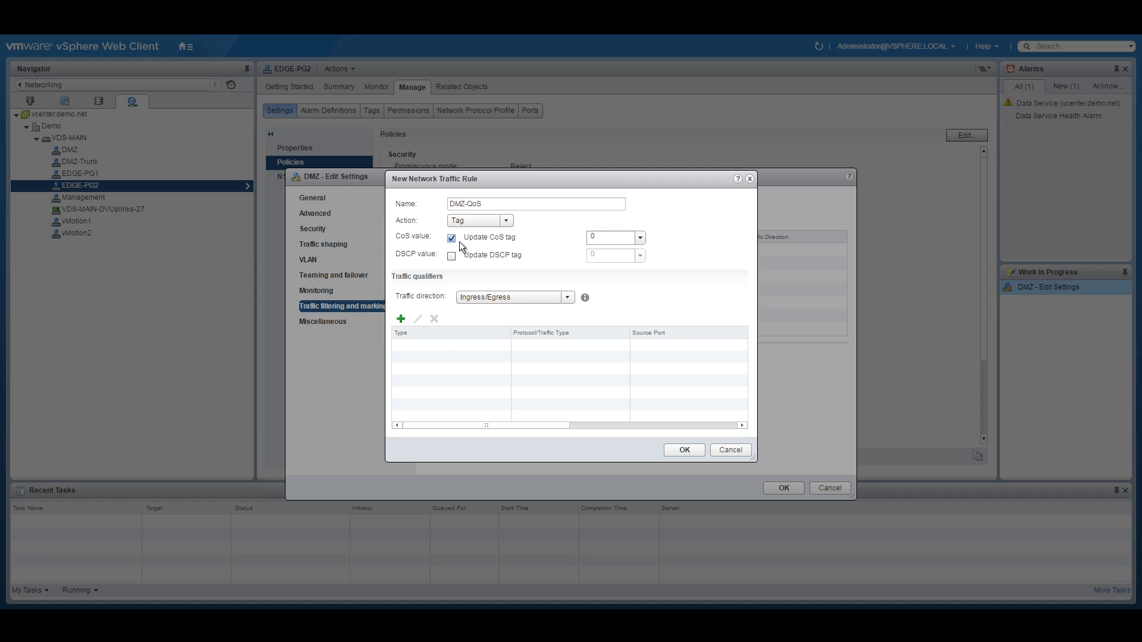
{"action": "left_click", "coordinate": [401, 320]}
{"action": "left_click", "coordinate": [426, 356]}
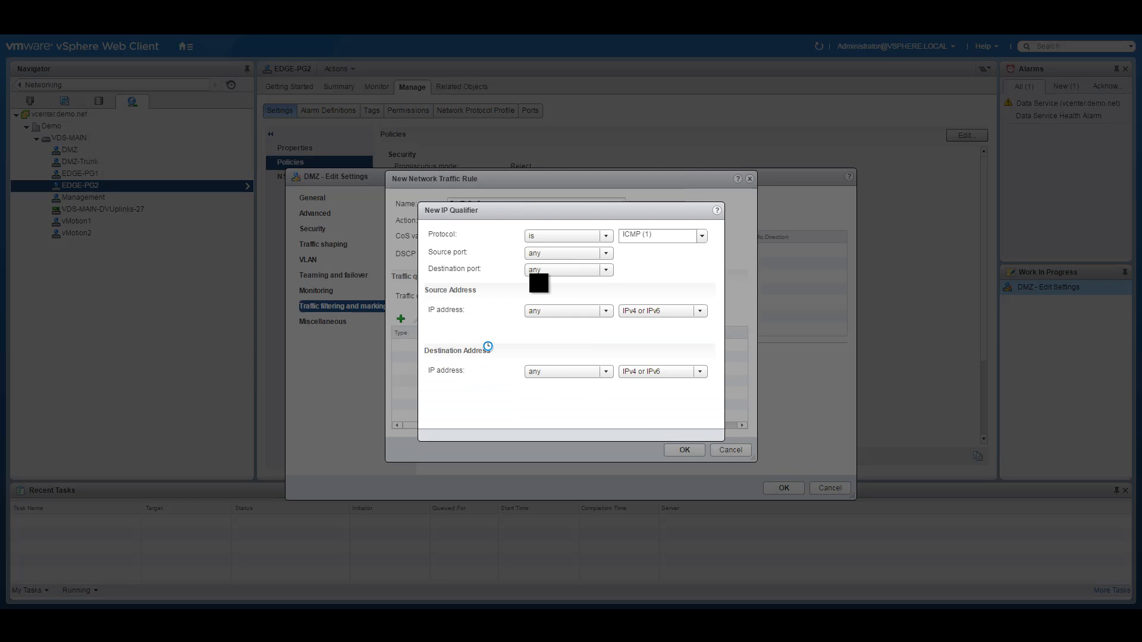
{"action": "left_click", "coordinate": [604, 237]}
{"action": "left_click", "coordinate": [561, 245]}
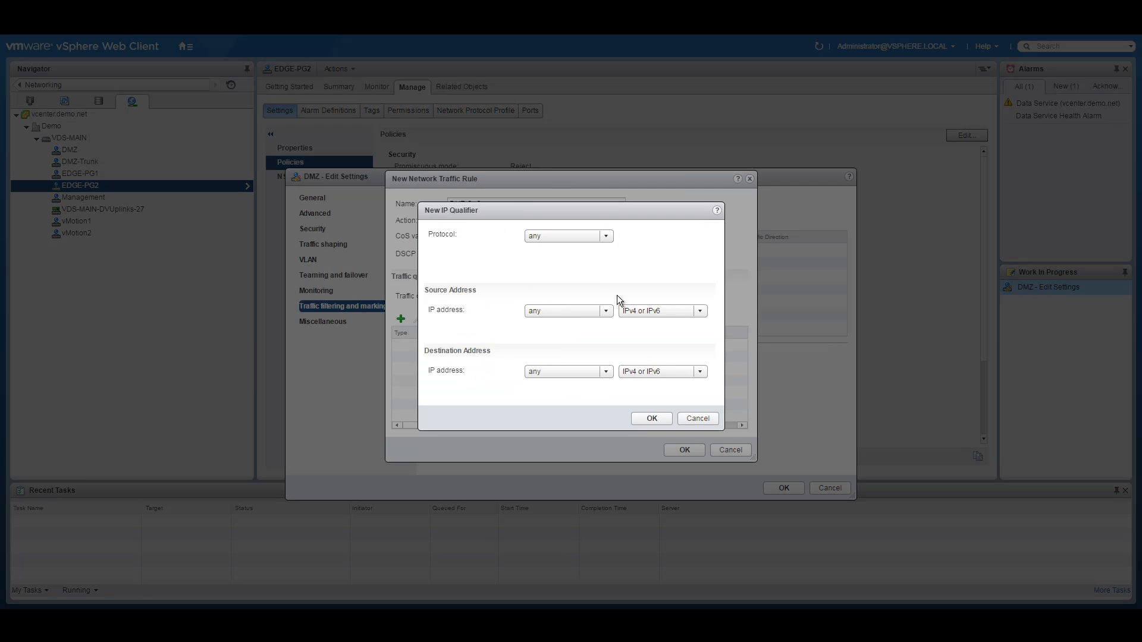
{"action": "left_click", "coordinate": [648, 418]}
Step: Save the DMZ-QoS rule and DMZ's settings, then select DMZ-Trunk
{"action": "left_click", "coordinate": [685, 449]}
{"action": "left_click", "coordinate": [785, 487]}
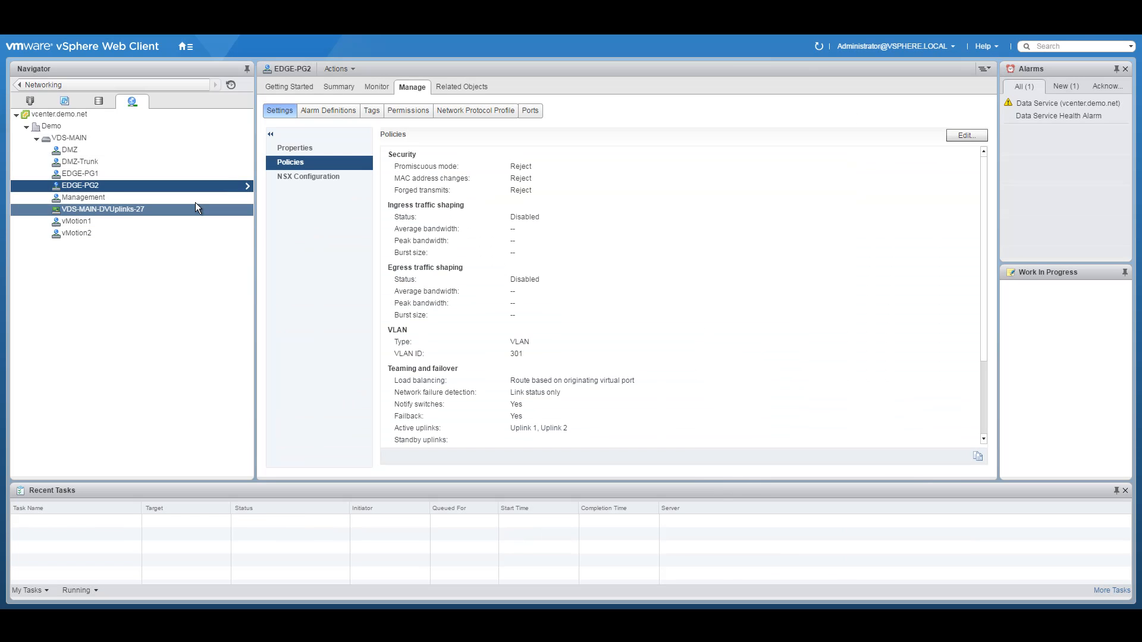
{"action": "left_click", "coordinate": [84, 162]}
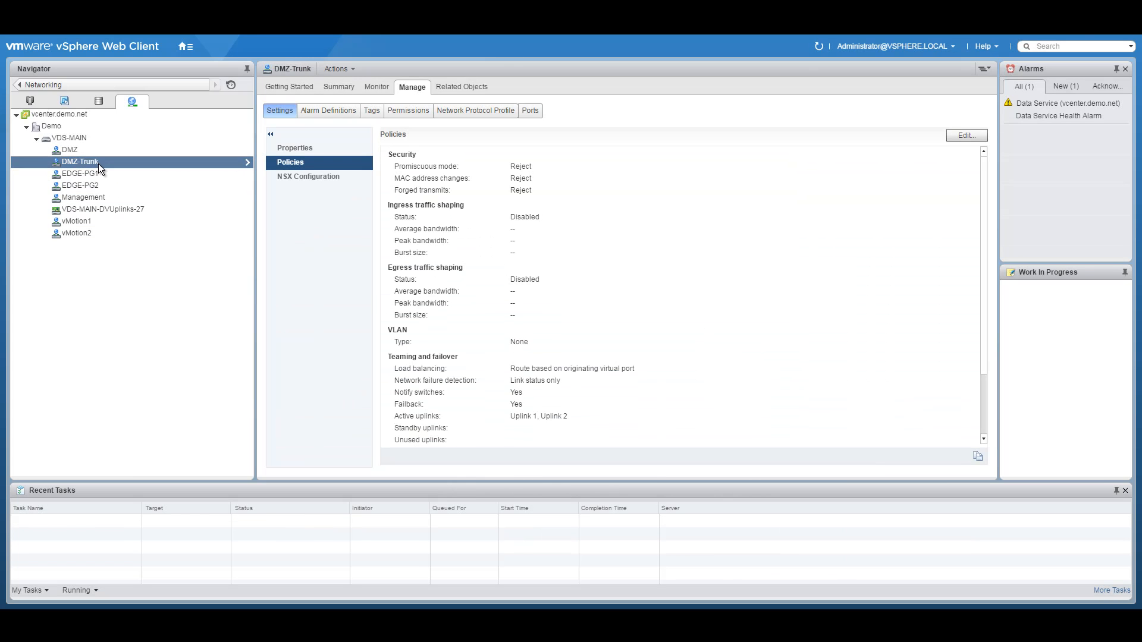
Step: Set traffic filtering and marking to Enabled on the DMZ-Trunk port group
{"action": "right_click", "coordinate": [98, 163]}
{"action": "left_click", "coordinate": [146, 180]}
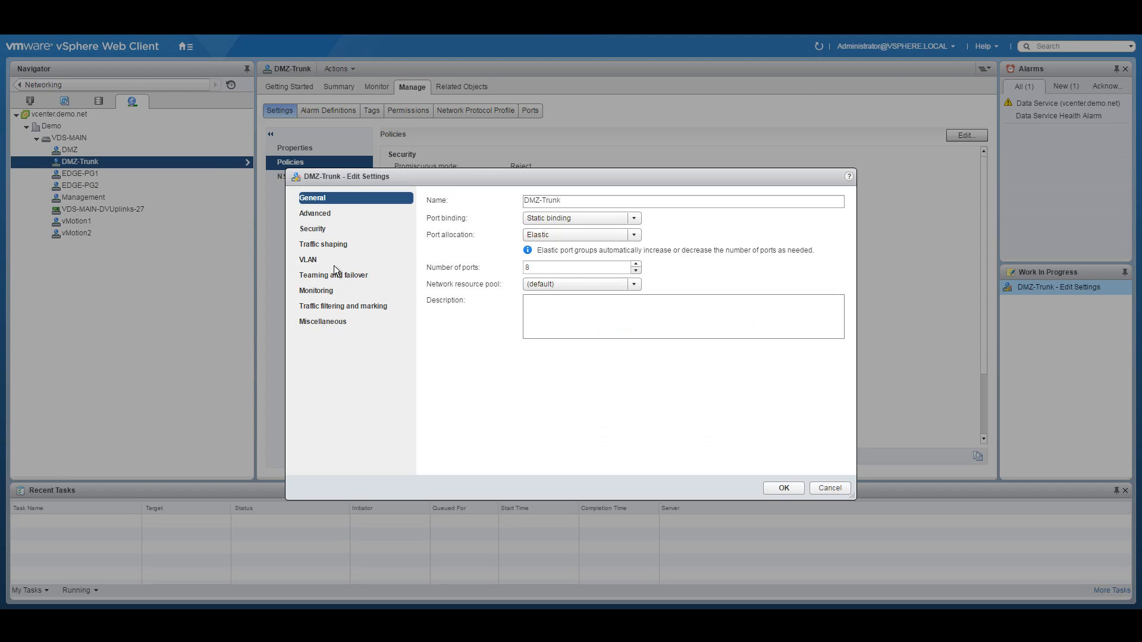
{"action": "left_click", "coordinate": [344, 306]}
{"action": "left_click", "coordinate": [490, 201]}
{"action": "left_click", "coordinate": [474, 228]}
Step: Add a DMZ-trunk-QoS rule with the Tag action and CoS tag updating on
{"action": "left_click", "coordinate": [430, 223]}
{"action": "key", "text": "ctrl+a"}
{"action": "type", "text": "DMZ-trunk-QO"}
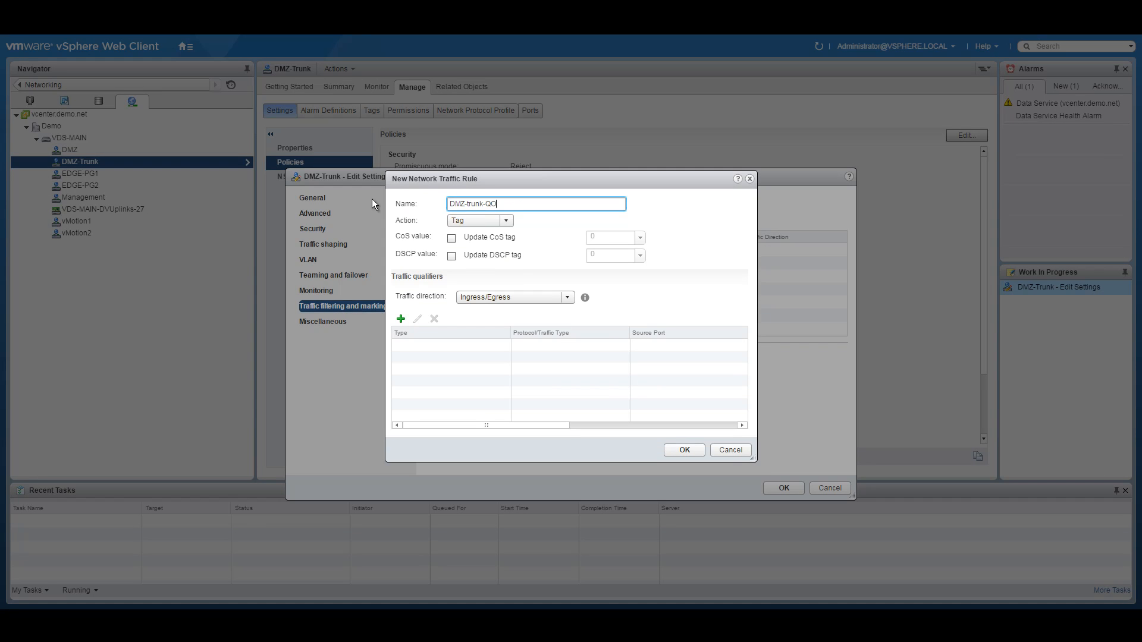
{"action": "key", "text": "BackSpace"}
{"action": "type", "text": "oS"}
{"action": "left_click", "coordinate": [507, 222]}
{"action": "left_click", "coordinate": [470, 257]}
{"action": "left_click", "coordinate": [451, 238]}
Step: Add an IP qualifier to the rule matching any protocol
{"action": "left_click", "coordinate": [401, 320]}
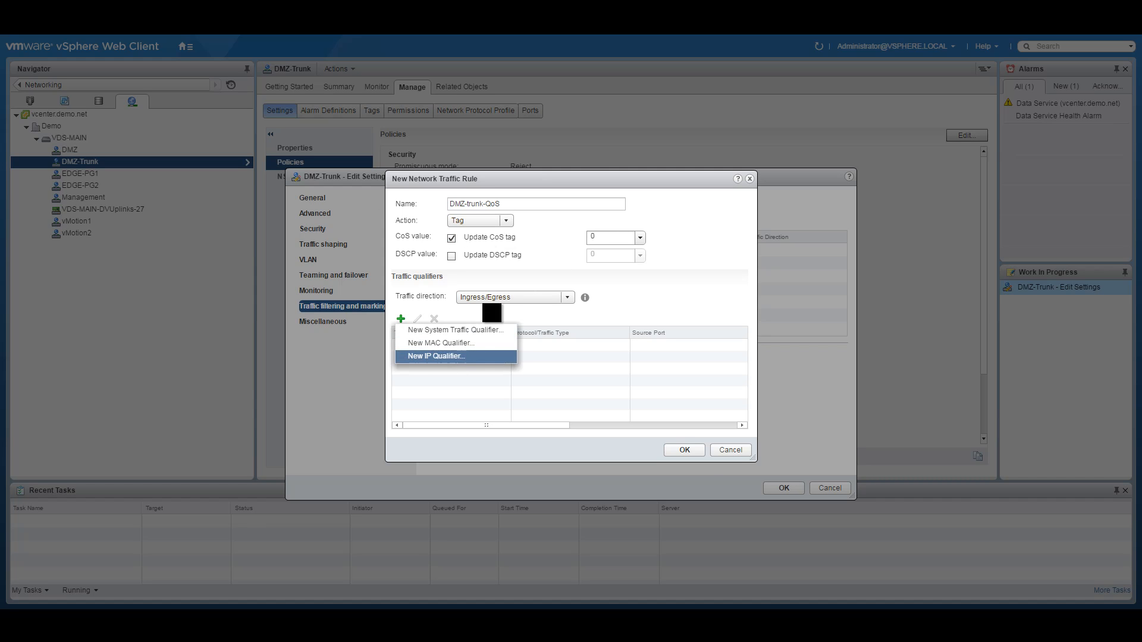
{"action": "left_click", "coordinate": [437, 356]}
{"action": "left_click", "coordinate": [559, 235]}
{"action": "left_click", "coordinate": [547, 273]}
{"action": "left_click", "coordinate": [551, 237]}
{"action": "left_click", "coordinate": [545, 247]}
{"action": "left_click", "coordinate": [652, 419]}
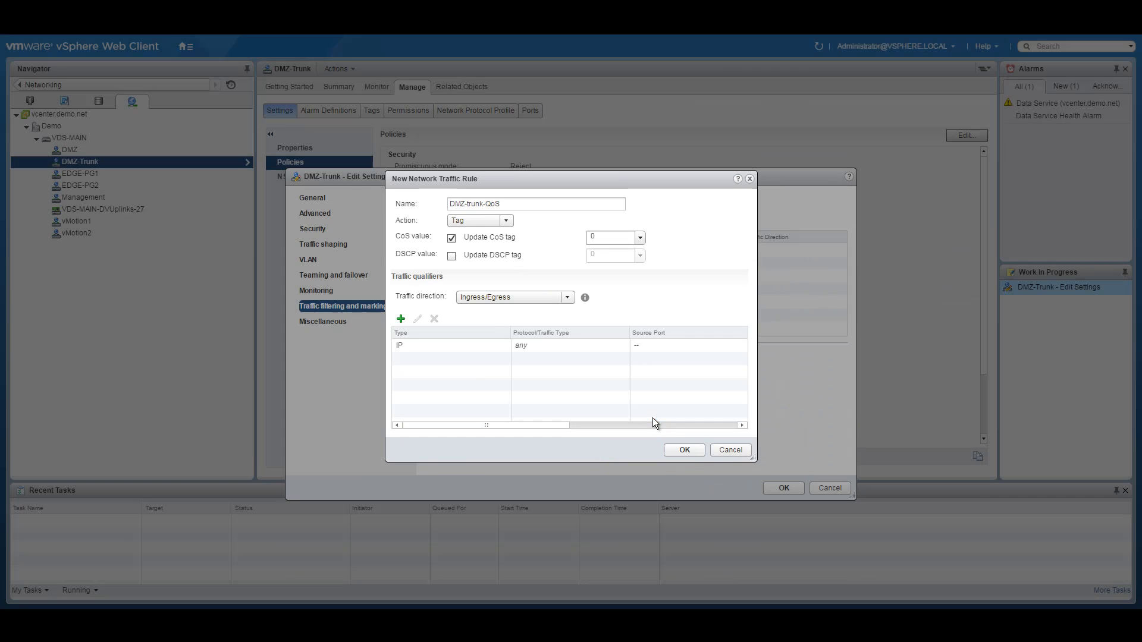
Step: Save the rule and DMZ-Trunk's settings, then select VDS-MAIN
{"action": "left_click", "coordinate": [687, 450]}
{"action": "left_click", "coordinate": [783, 488]}
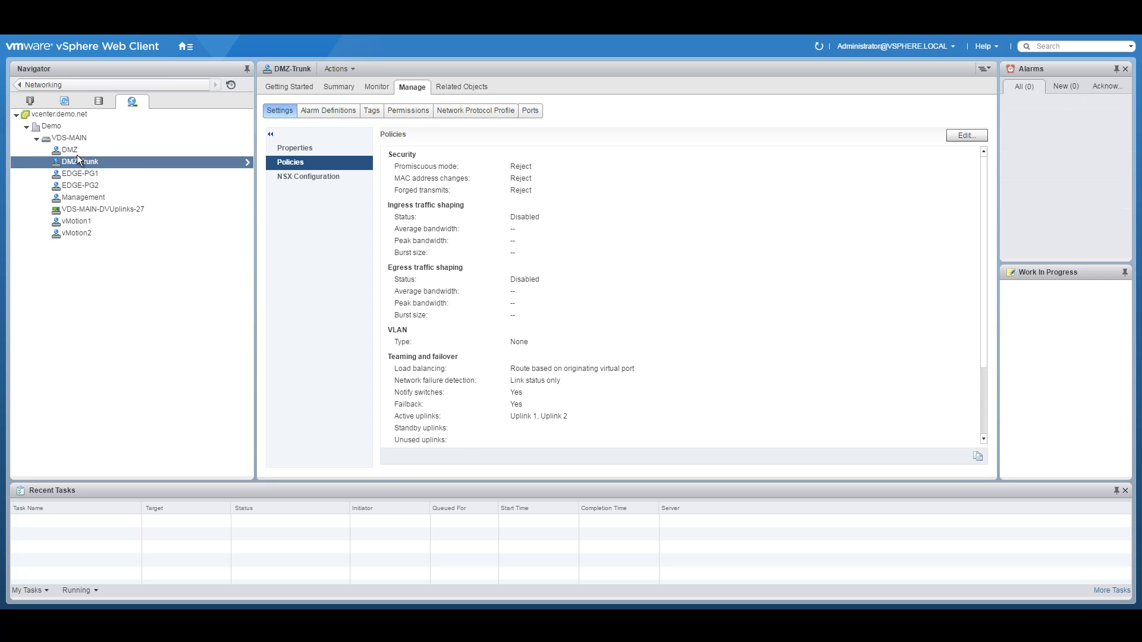
{"action": "left_click", "coordinate": [71, 138]}
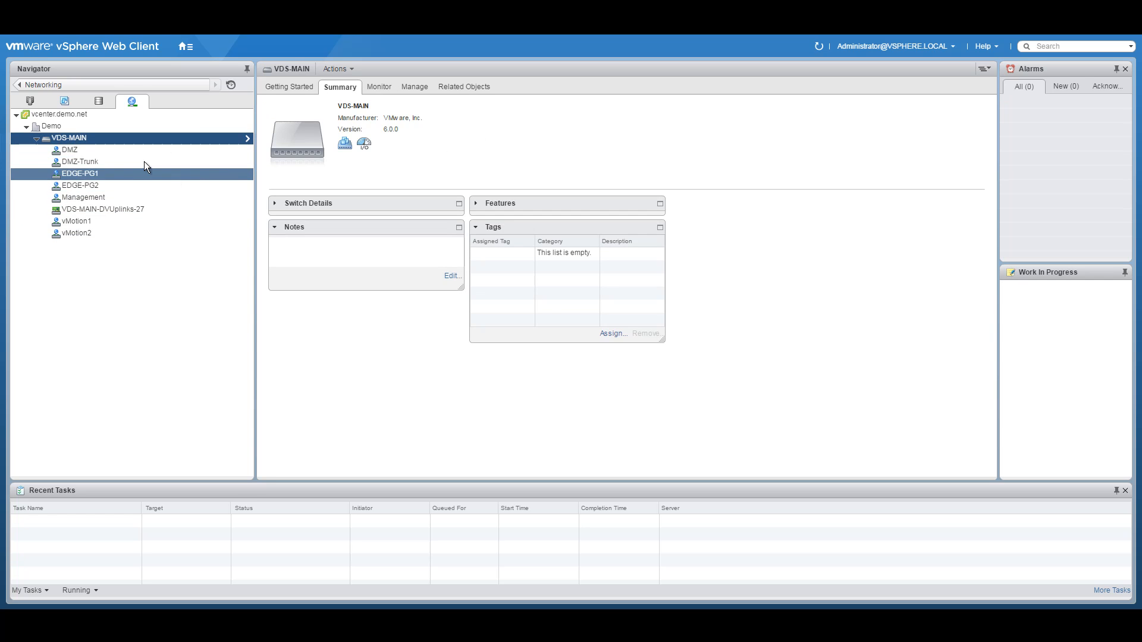
Step: Change VDS-MAIN's advanced MTU setting from 1500 to 1600 bytes and save
{"action": "right_click", "coordinate": [81, 138]}
{"action": "mouse_move", "coordinate": [115, 207]}
{"action": "left_click", "coordinate": [256, 208]}
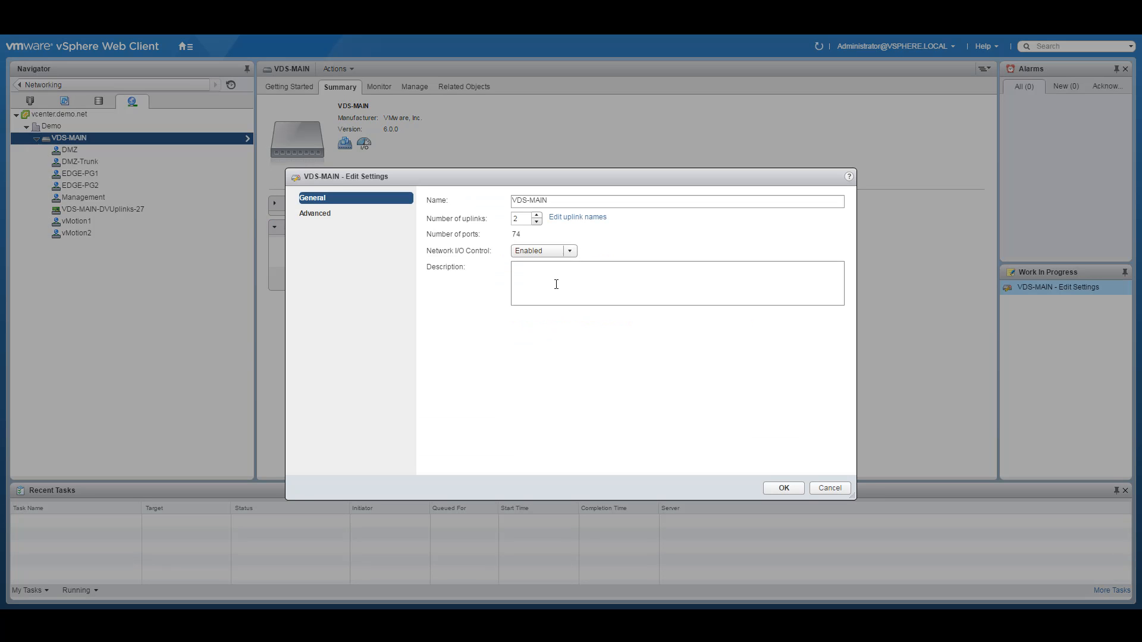
{"action": "left_click", "coordinate": [357, 214]}
{"action": "double_click", "coordinate": [575, 202]}
{"action": "type", "text": "1600"}
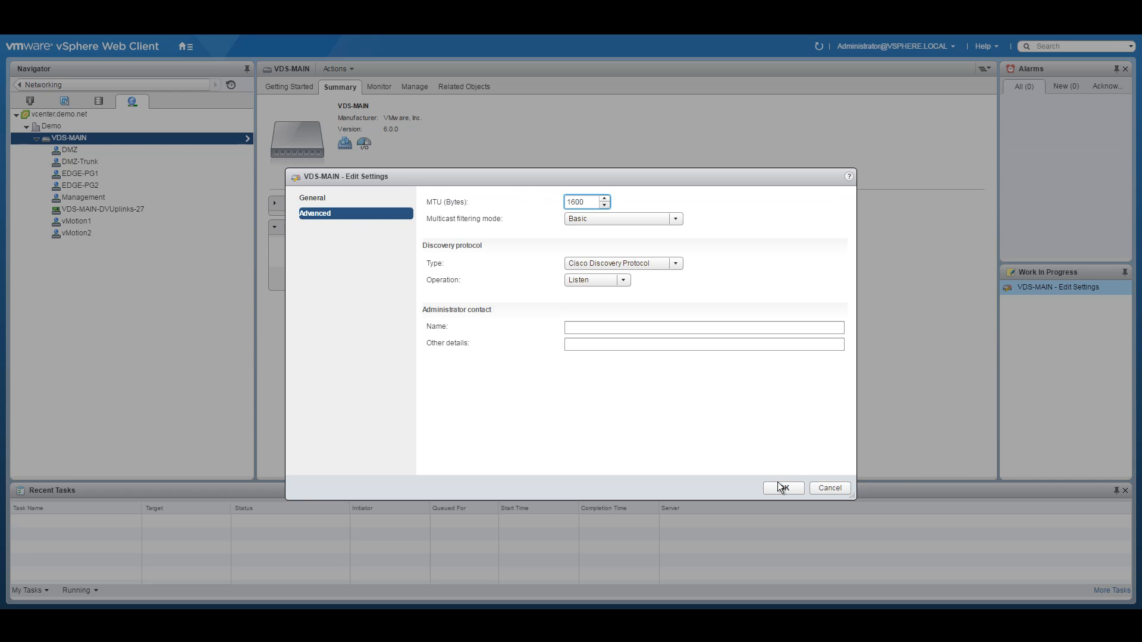
{"action": "left_click", "coordinate": [783, 484]}
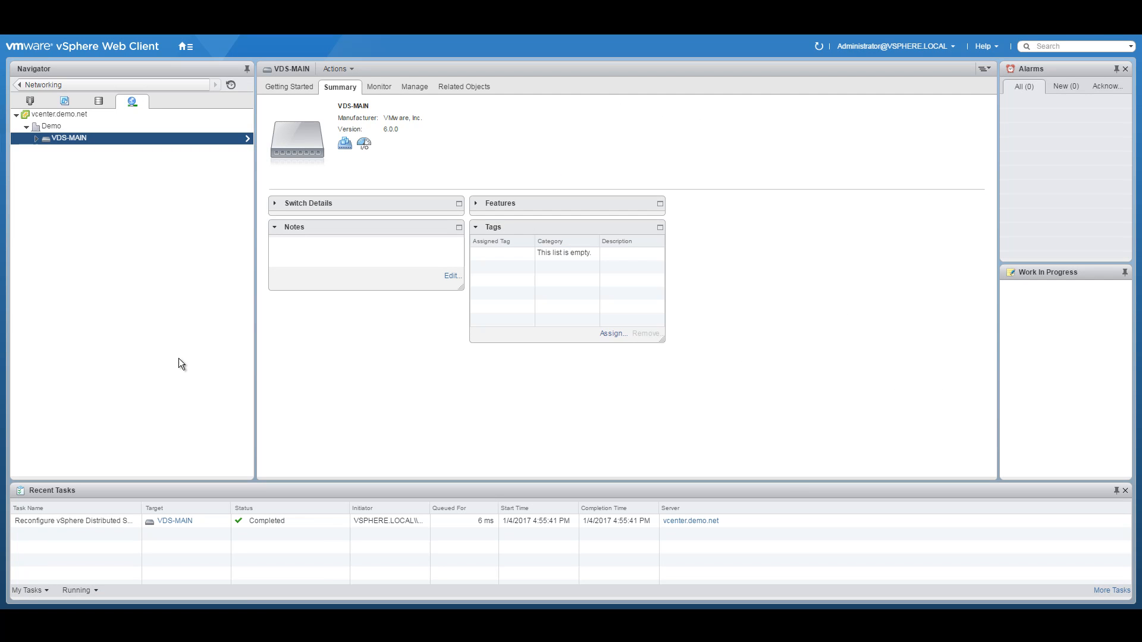
{"action": "left_click", "coordinate": [36, 138]}
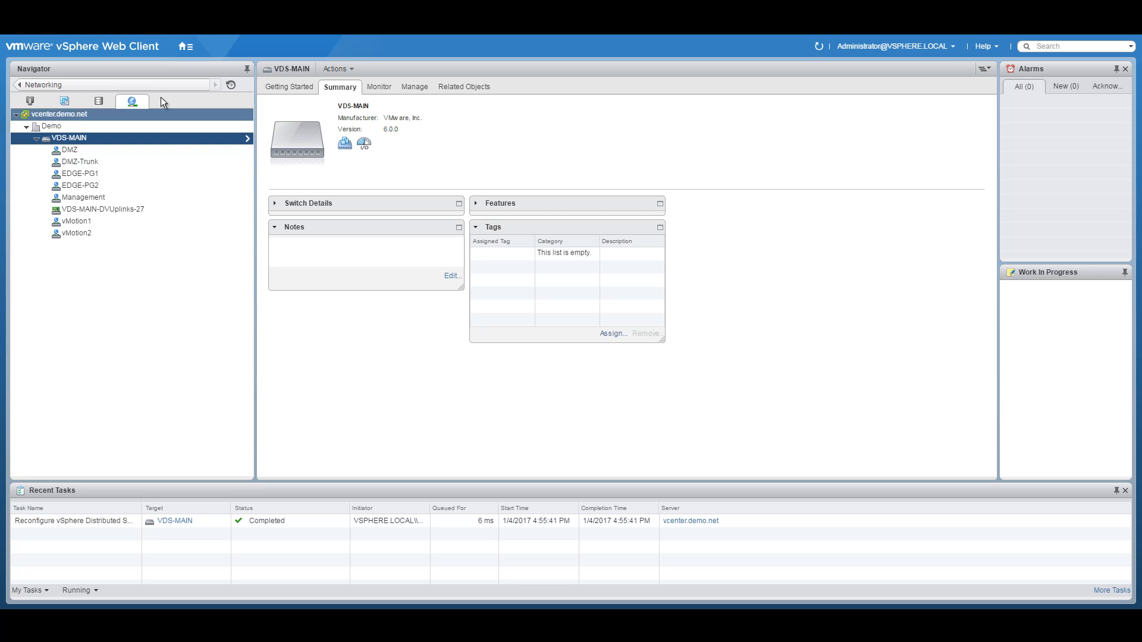
{"action": "left_click", "coordinate": [185, 47]}
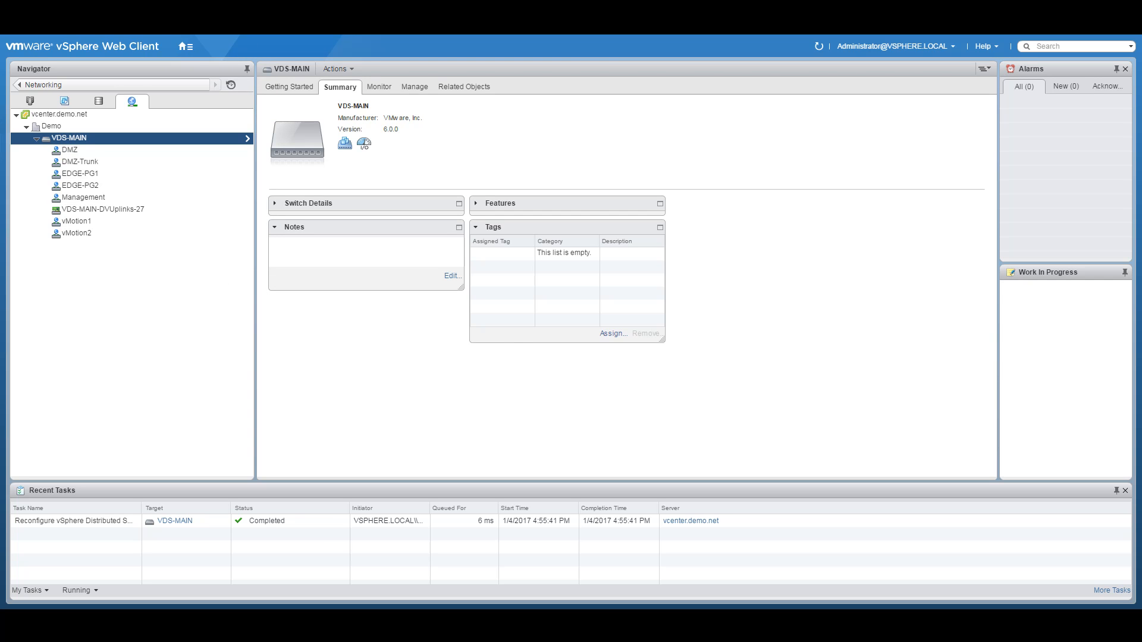
{"action": "left_click", "coordinate": [143, 8]}
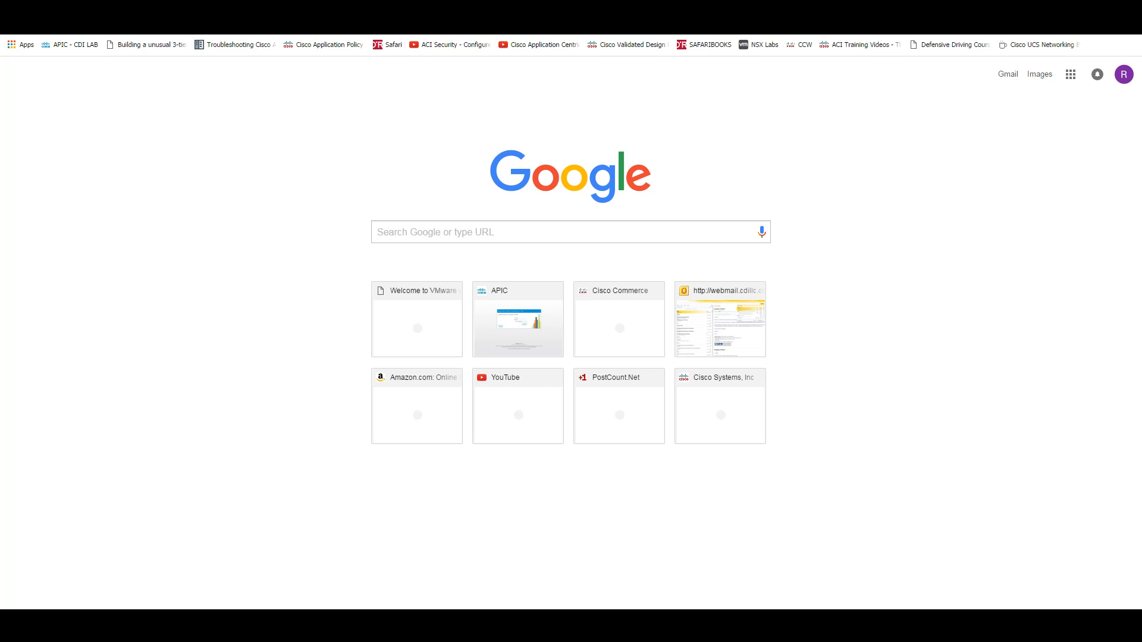
{"action": "key", "text": "Return"}
{"action": "left_click", "coordinate": [404, 293]}
{"action": "left_click", "coordinate": [459, 395]}
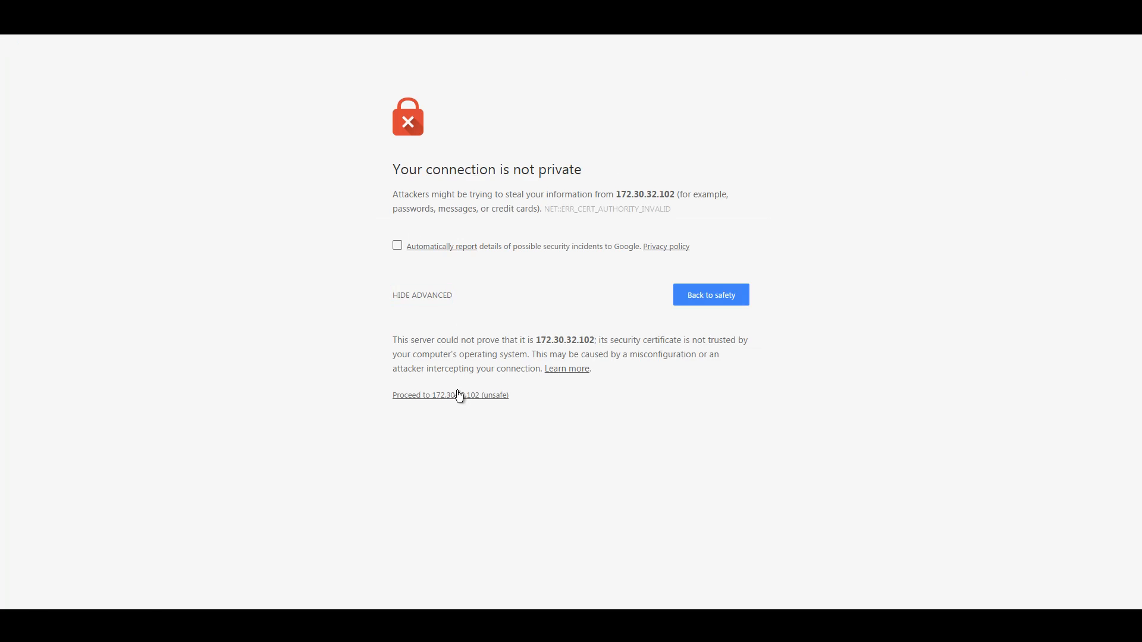
{"action": "type", "text": "admin"}
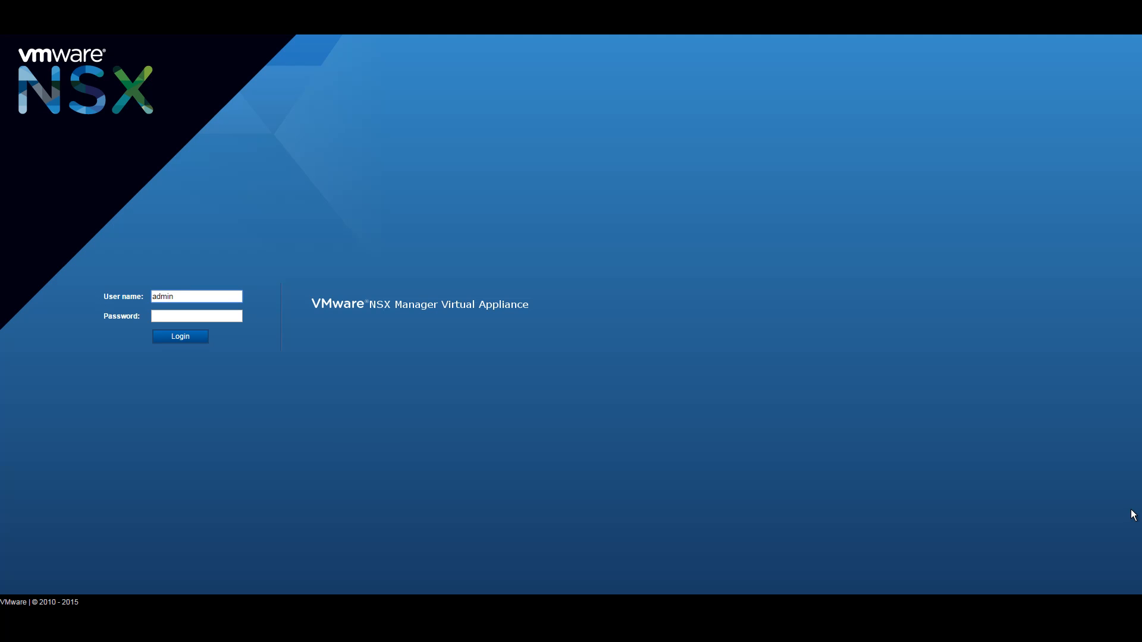
Step: Try signing in with the vSphere SSO administrator account and its password, which is rejected
{"action": "key", "text": "ctrl+a"}
{"action": "type", "text": "administrator@vsphere.local"}
{"action": "key", "text": "Tab"}
{"action": "type", "text": "*******"}
{"action": "key", "text": "Return"}
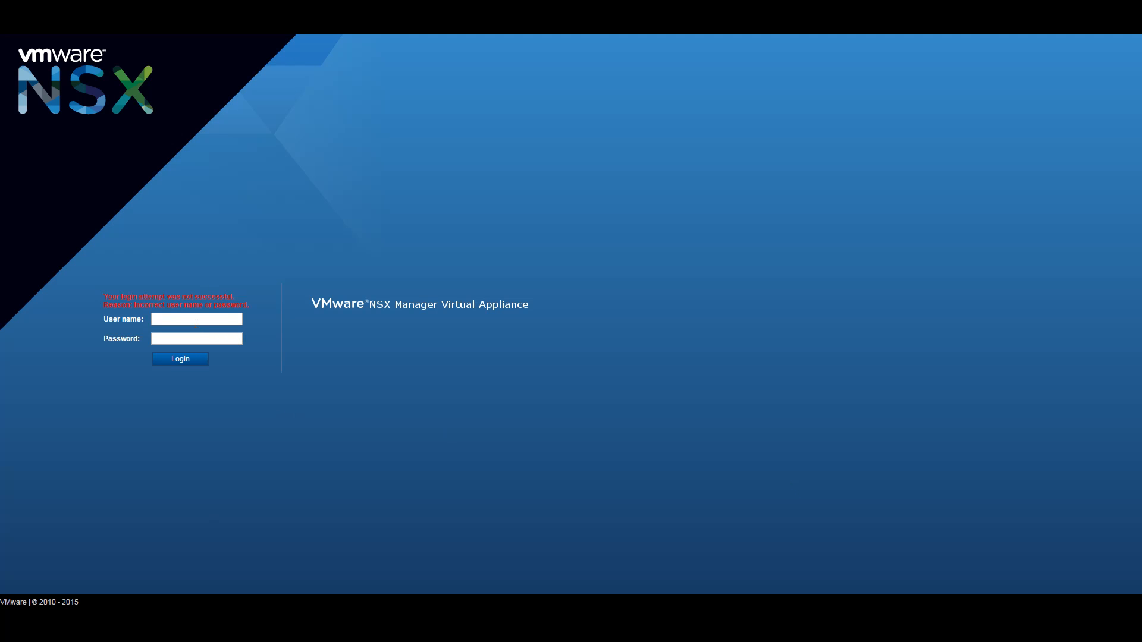
Step: Sign in with the admin user name and password
{"action": "type", "text": "admin"}
{"action": "key", "text": "Tab"}
{"action": "type", "text": "*******"}
{"action": "key", "text": "Return"}
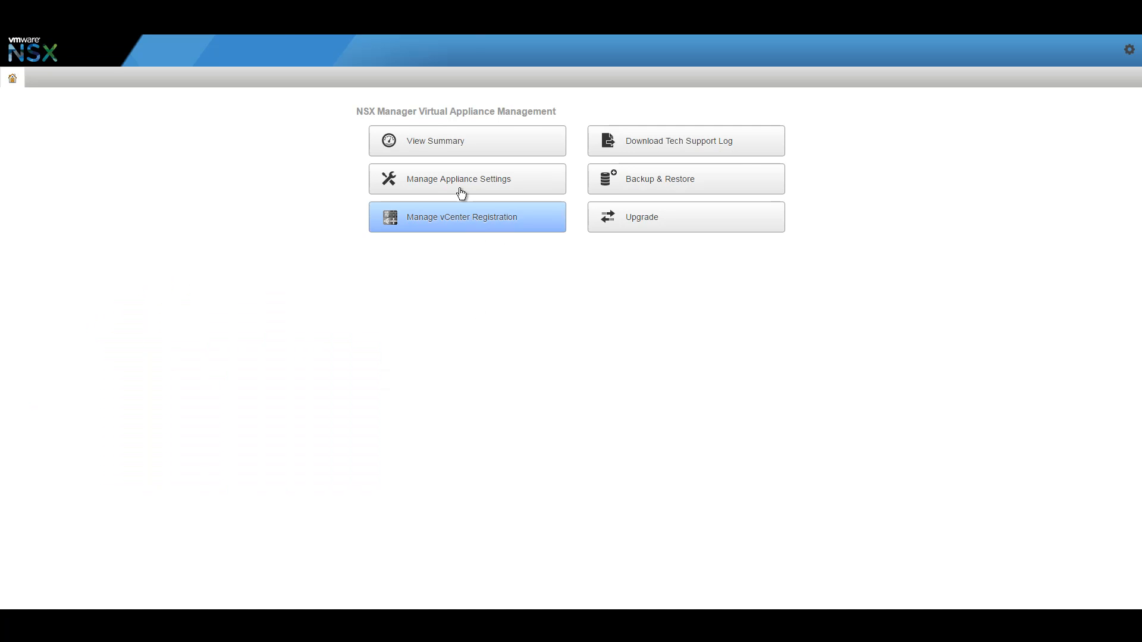
Step: Review the NSX Manager appliance summary and the NTP servers in the General settings
{"action": "left_click", "coordinate": [438, 146]}
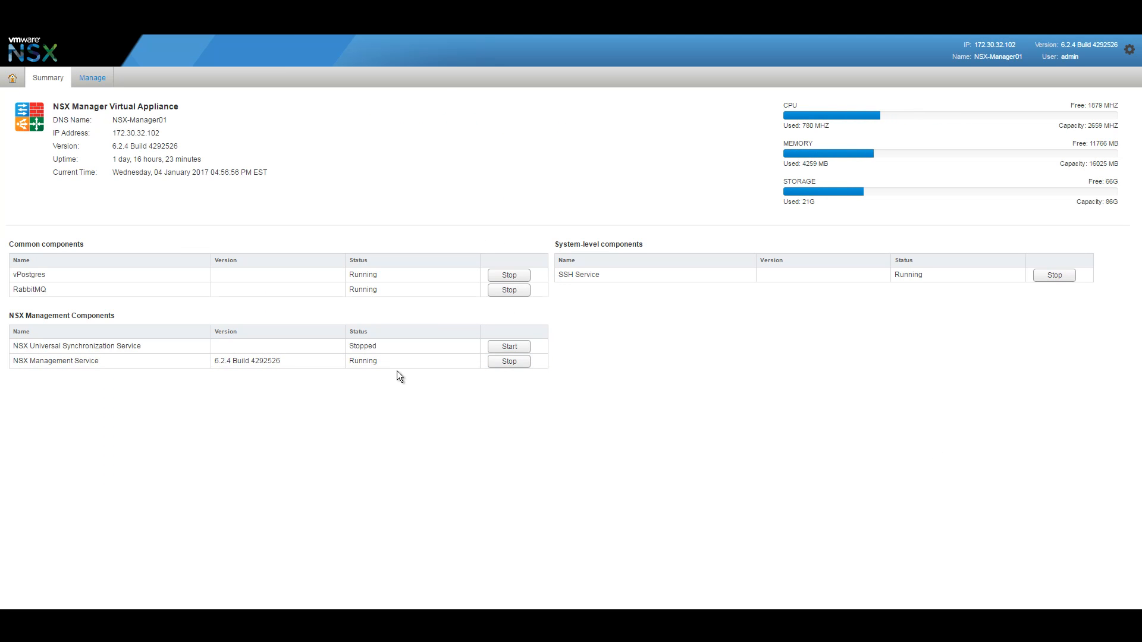
{"action": "left_click", "coordinate": [90, 78]}
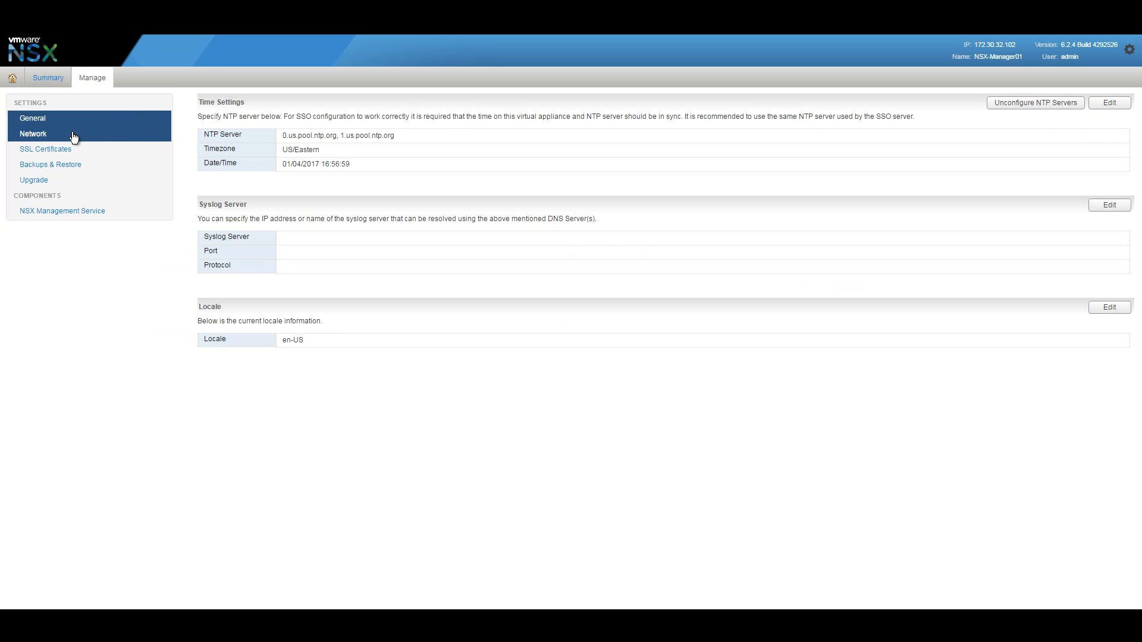
{"action": "left_click", "coordinate": [12, 78]}
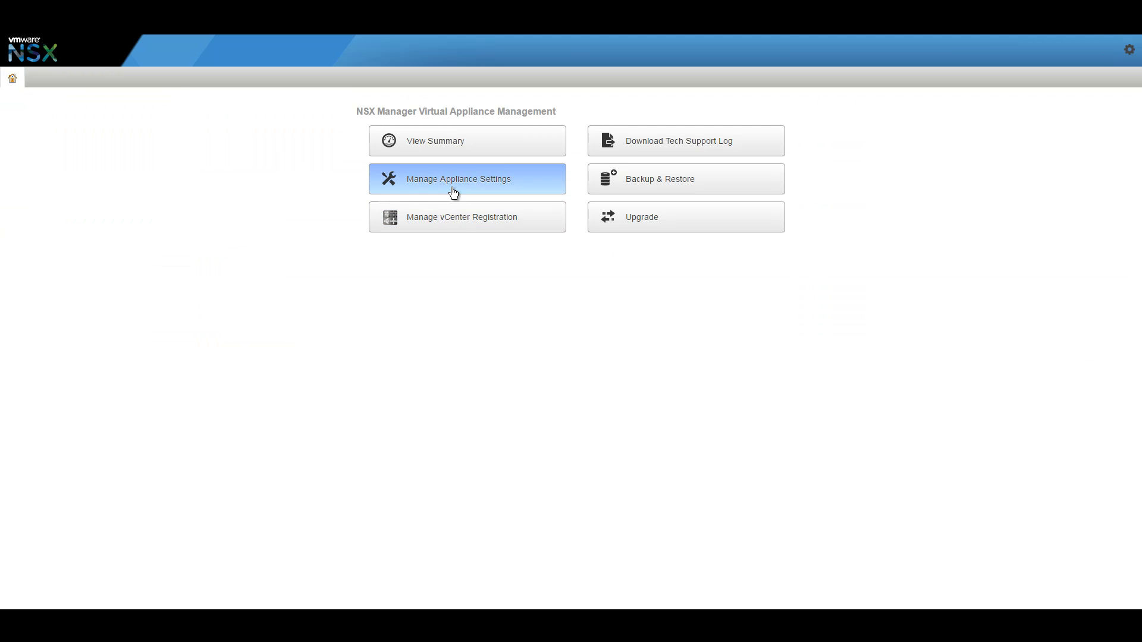
{"action": "left_click", "coordinate": [454, 190]}
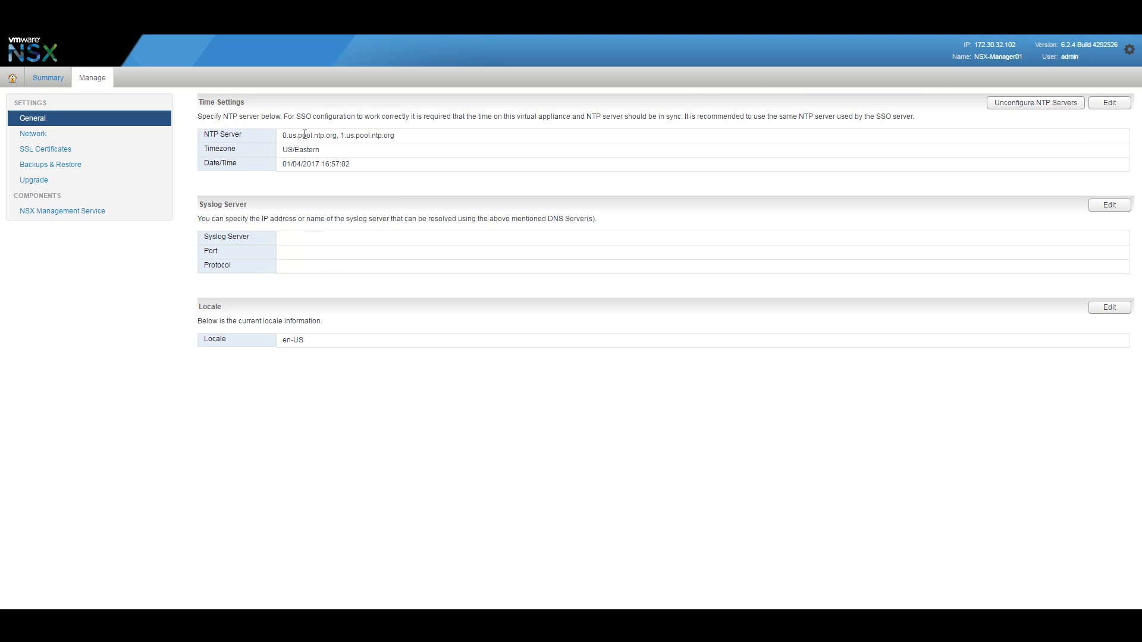
{"action": "left_click_drag", "start_coordinate": [283, 135], "coordinate": [395, 136]}
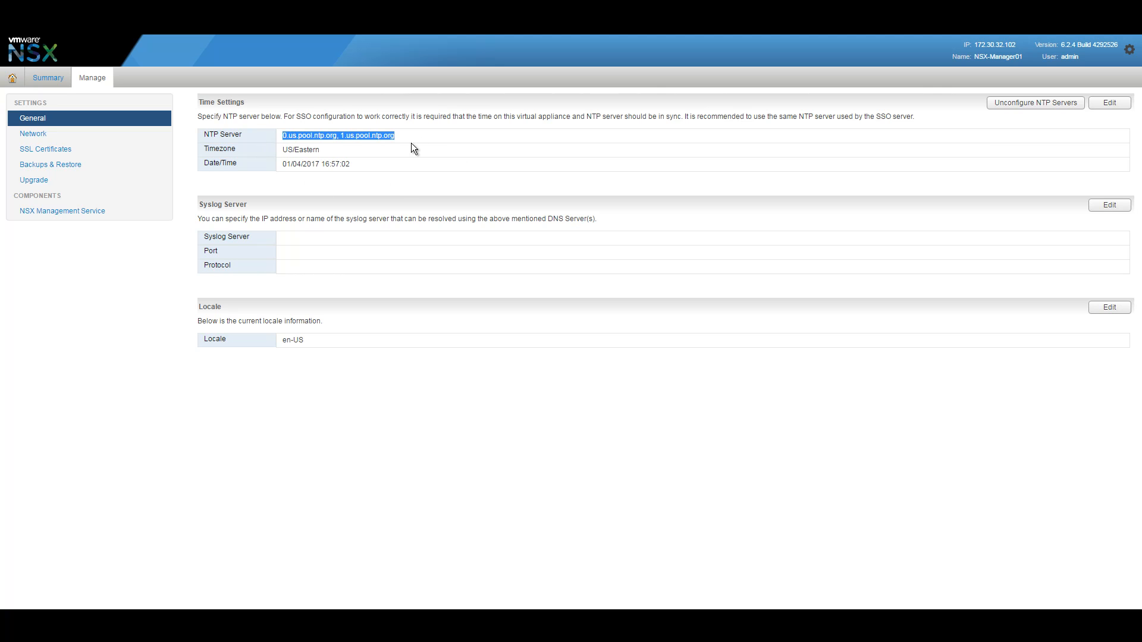
{"action": "left_click_drag", "start_coordinate": [298, 135], "coordinate": [384, 136]}
Step: Show the network settings and check the IP, gateway 172.30.32.254 and DNS 172.30.32.101
{"action": "left_click", "coordinate": [63, 135]}
{"action": "left_click_drag", "start_coordinate": [353, 168], "coordinate": [271, 164]}
{"action": "left_click_drag", "start_coordinate": [349, 199], "coordinate": [295, 194]}
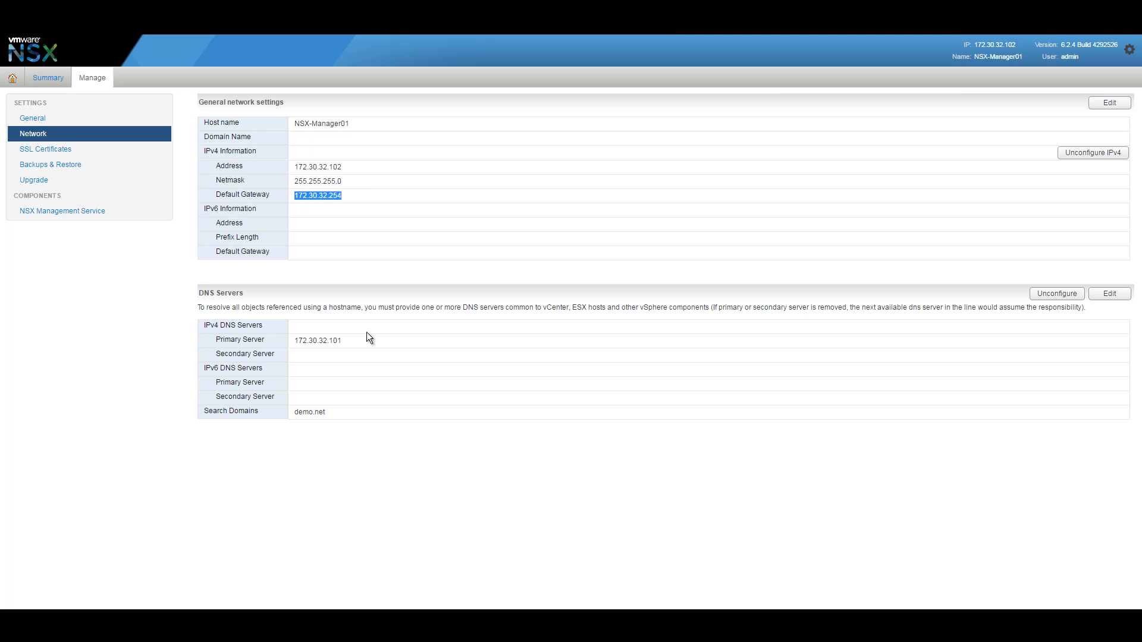
{"action": "left_click_drag", "start_coordinate": [361, 336], "coordinate": [292, 344]}
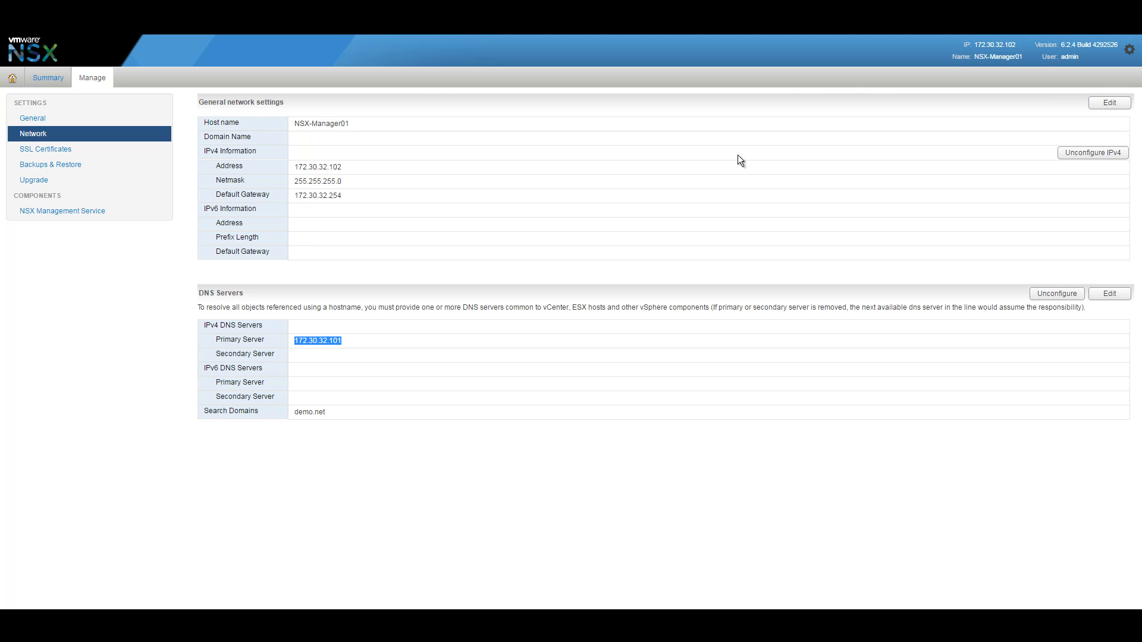
Step: Review SSL Certificates, Backups & Restore and Upgrade, then verify the lookup service URL and vcenter.demo.net
{"action": "left_click", "coordinate": [47, 149]}
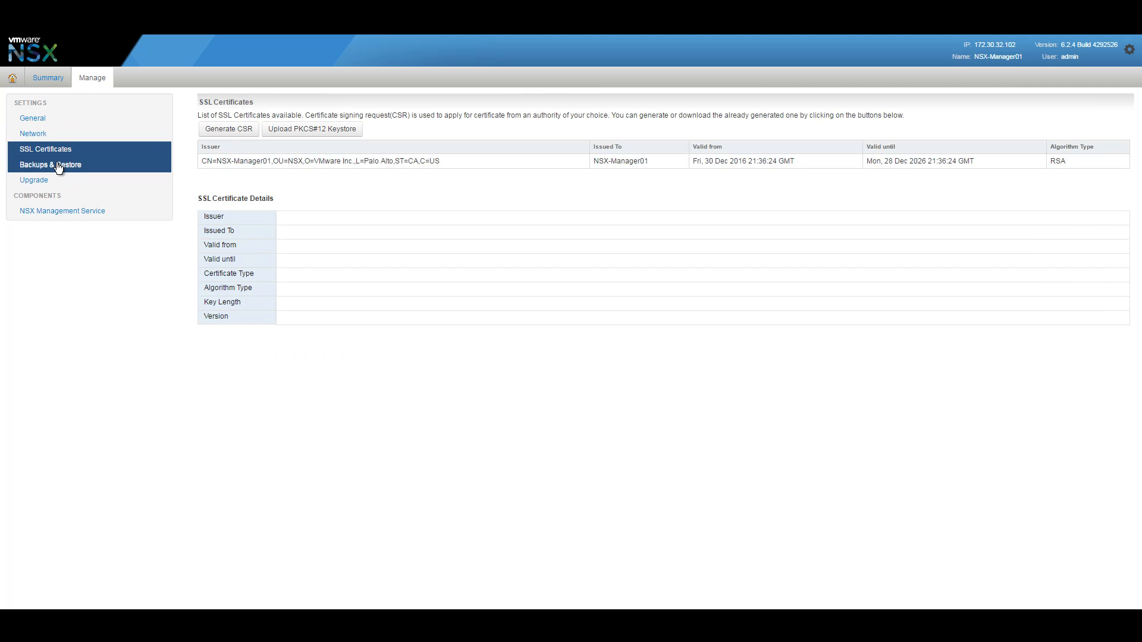
{"action": "left_click", "coordinate": [59, 166]}
{"action": "left_click", "coordinate": [41, 182]}
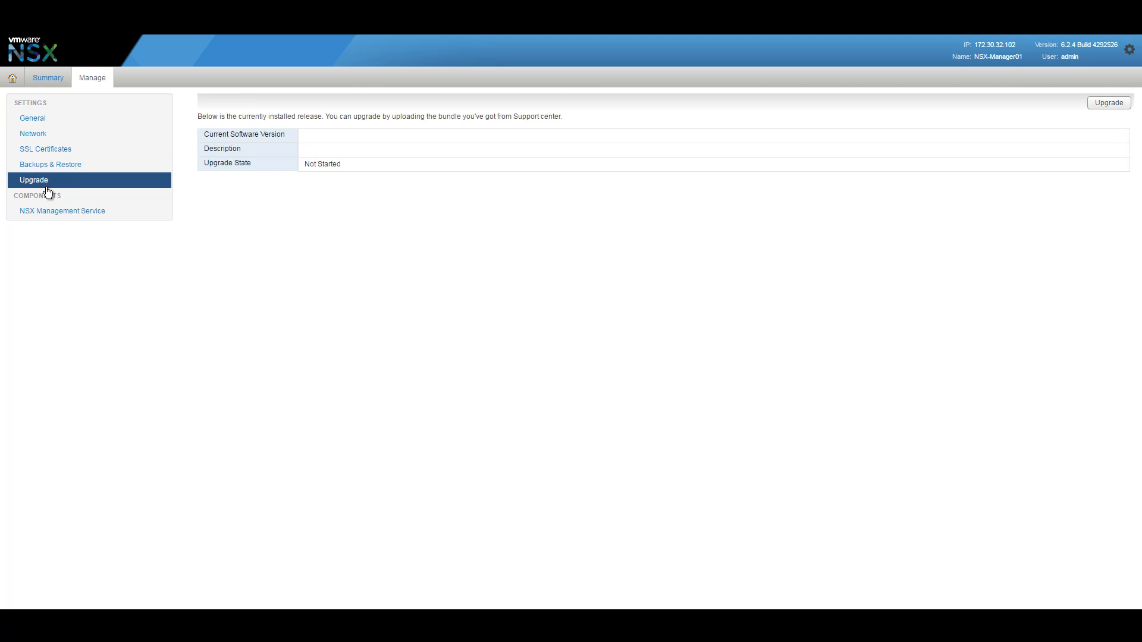
{"action": "left_click", "coordinate": [43, 213]}
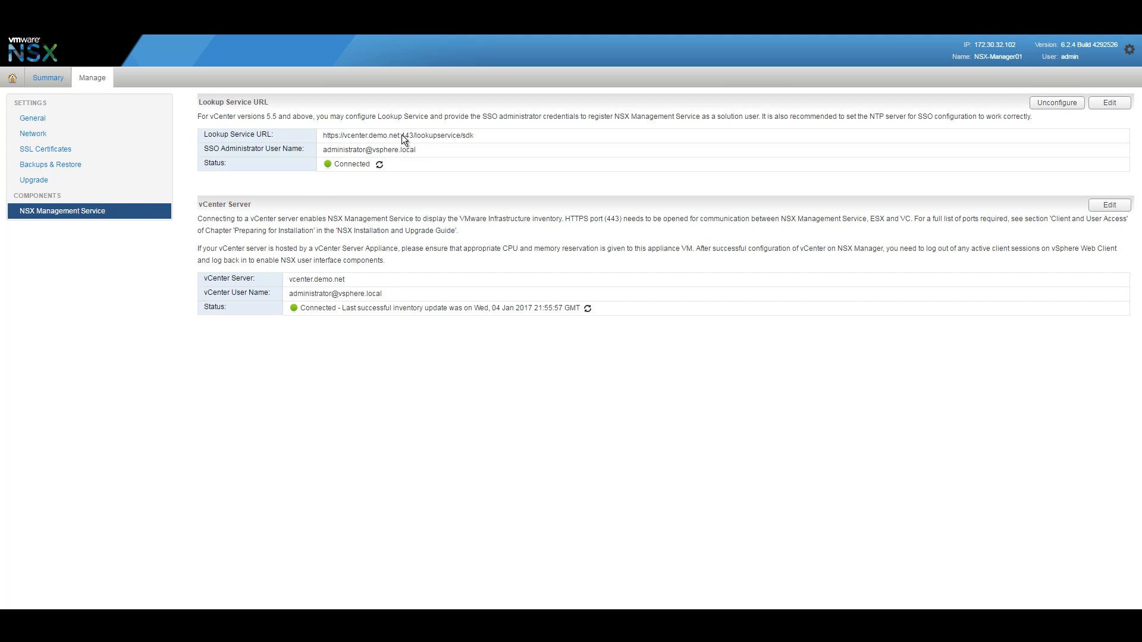
{"action": "left_click_drag", "start_coordinate": [346, 136], "coordinate": [485, 138]}
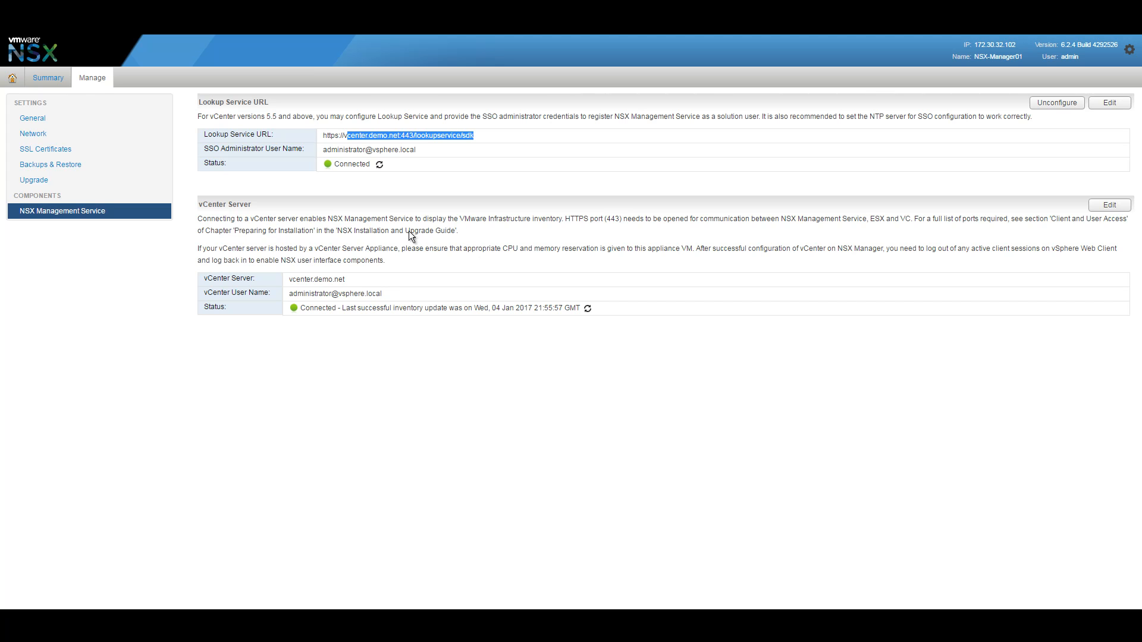
{"action": "left_click_drag", "start_coordinate": [262, 199], "coordinate": [175, 192]}
{"action": "left_click", "coordinate": [387, 286]}
{"action": "left_click_drag", "start_coordinate": [329, 288], "coordinate": [288, 277]}
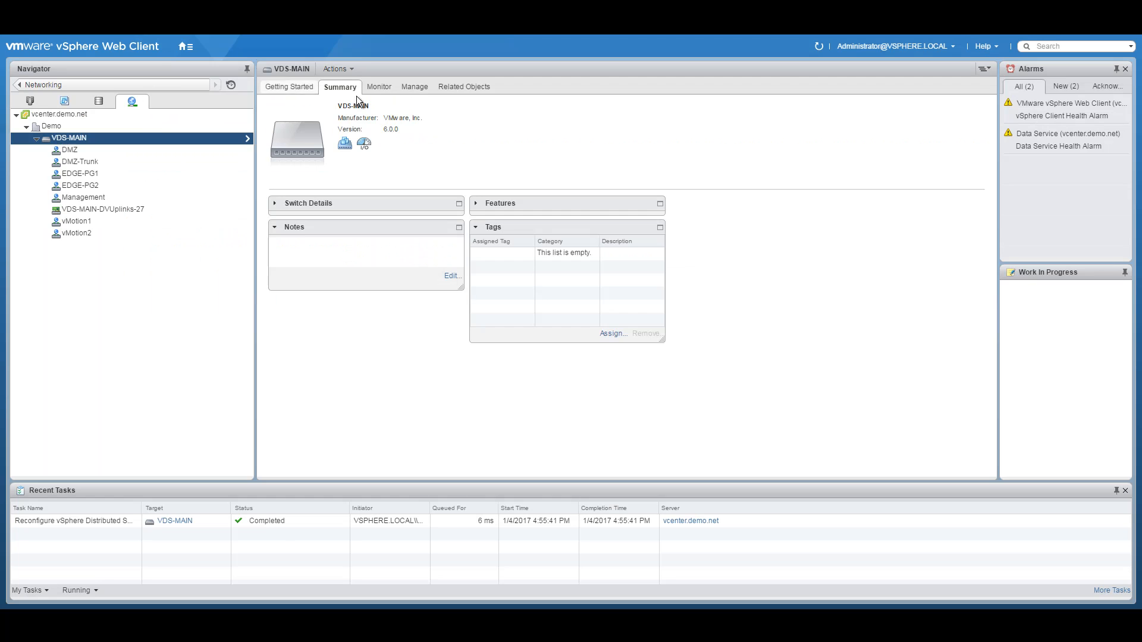
Step: Open NSX Manager 172.30.32.102's Manage tab via Networking & Security > NSX Managers
{"action": "left_click", "coordinate": [184, 46]}
{"action": "left_click", "coordinate": [212, 183]}
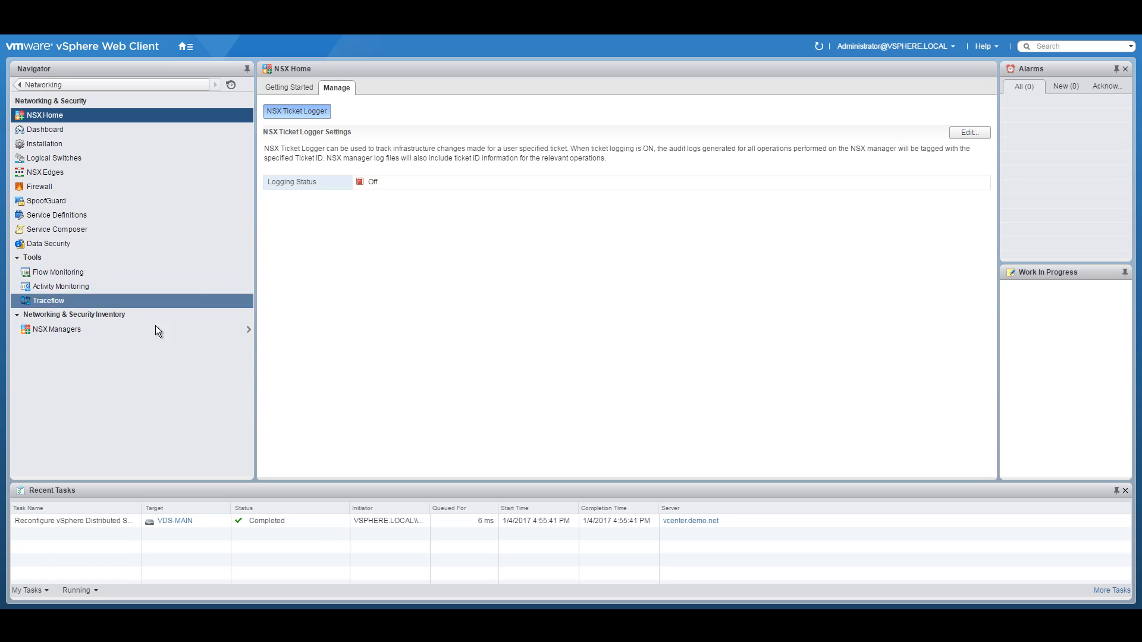
{"action": "left_click", "coordinate": [53, 329]}
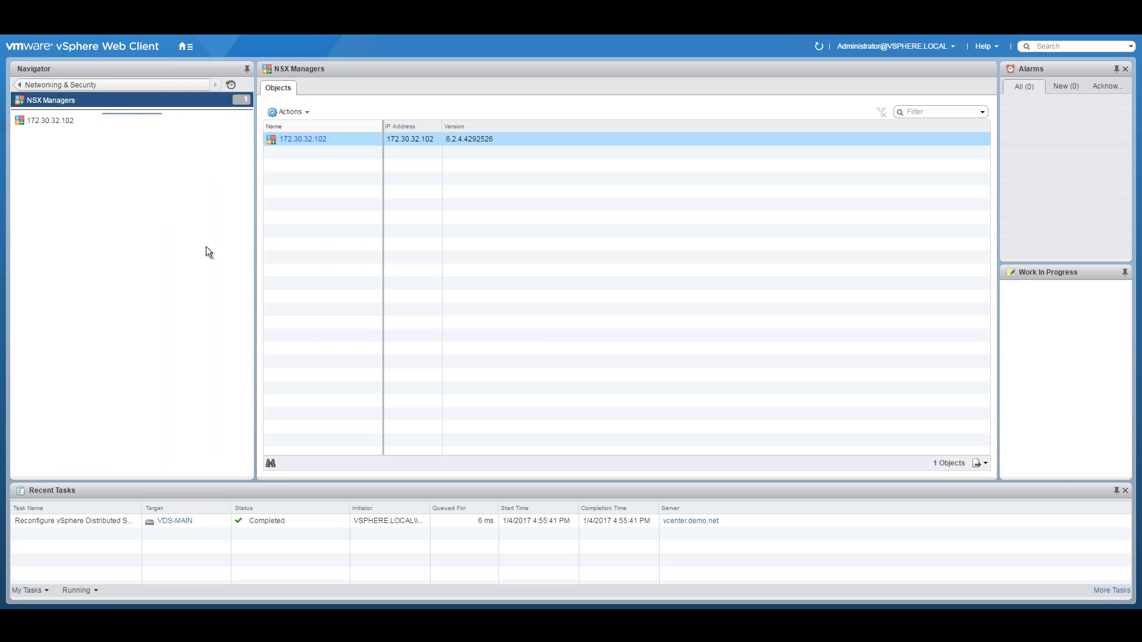
{"action": "left_click", "coordinate": [66, 120]}
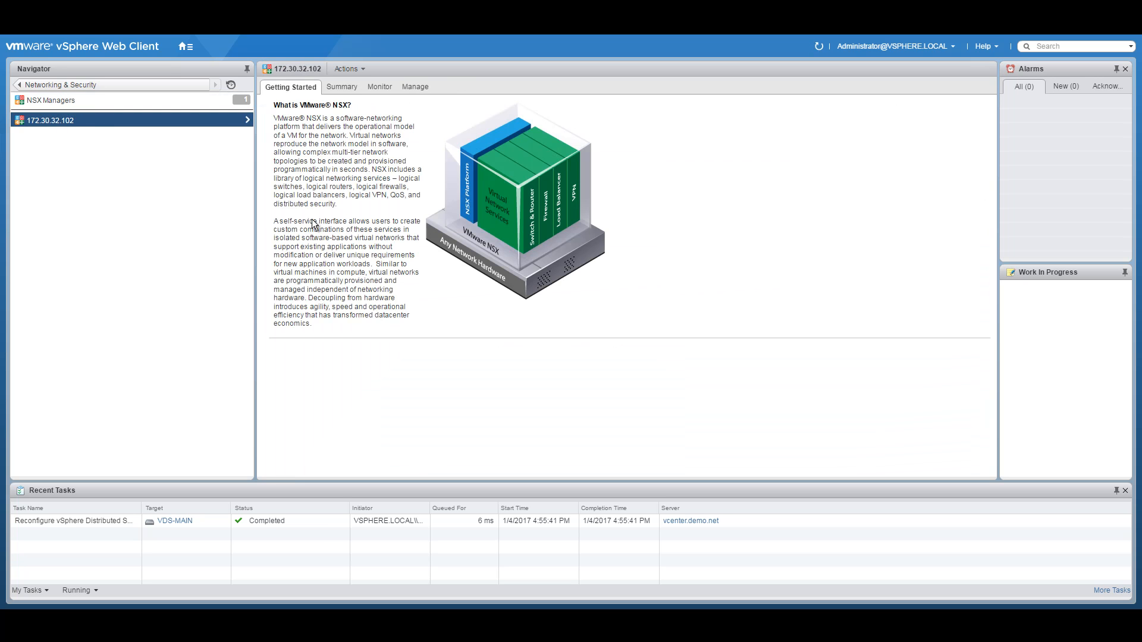
{"action": "left_click", "coordinate": [409, 85]}
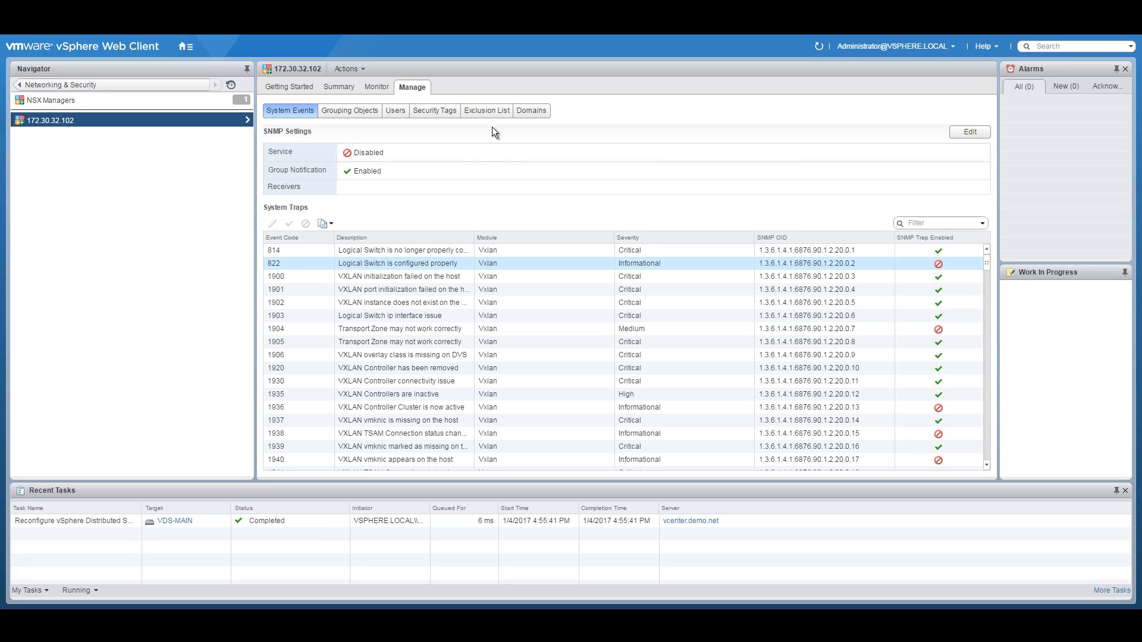
Step: List the Controller-pool and VTEP-IP-Pool1 IP pools with a widened IP Range column, then switch to the diagram PDF
{"action": "left_click", "coordinate": [357, 111]}
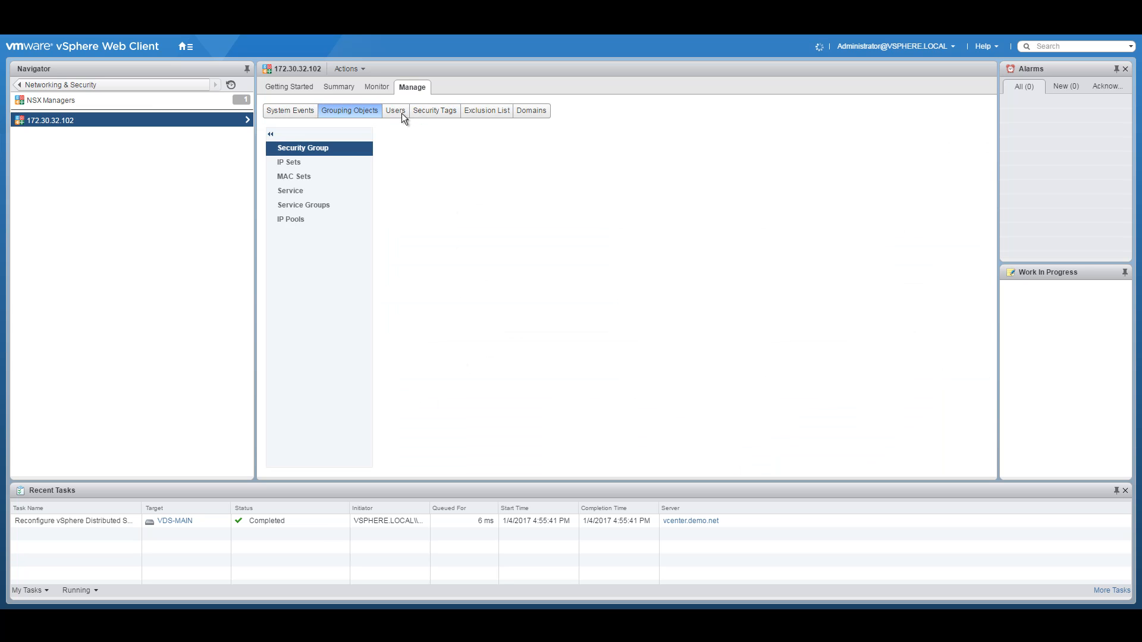
{"action": "left_click", "coordinate": [291, 218]}
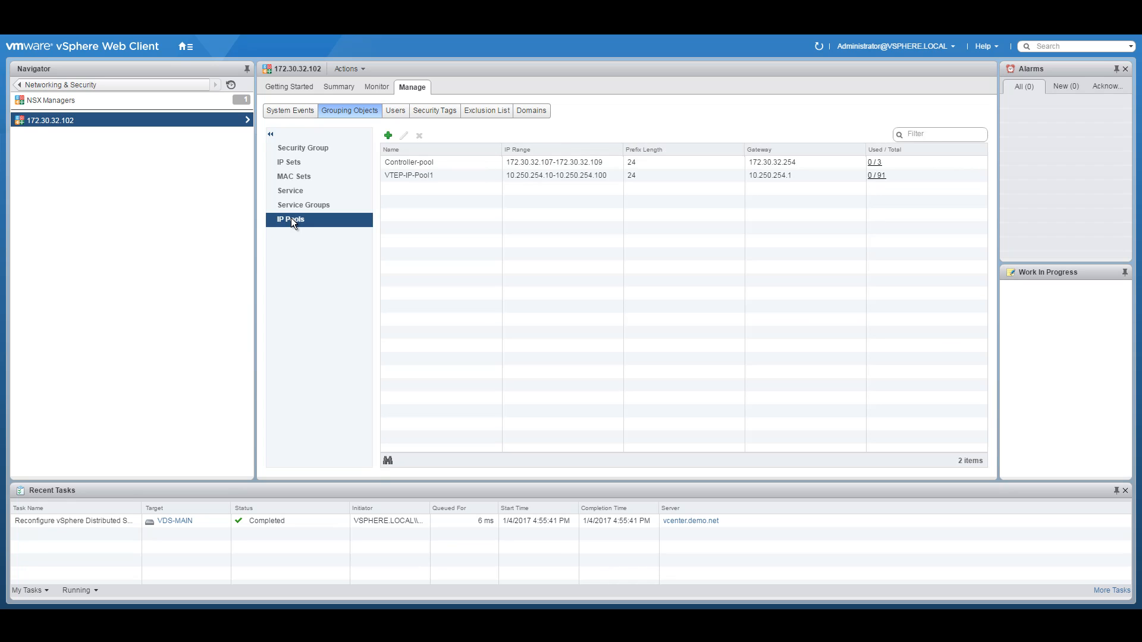
{"action": "left_click_drag", "start_coordinate": [623, 149], "coordinate": [636, 149]}
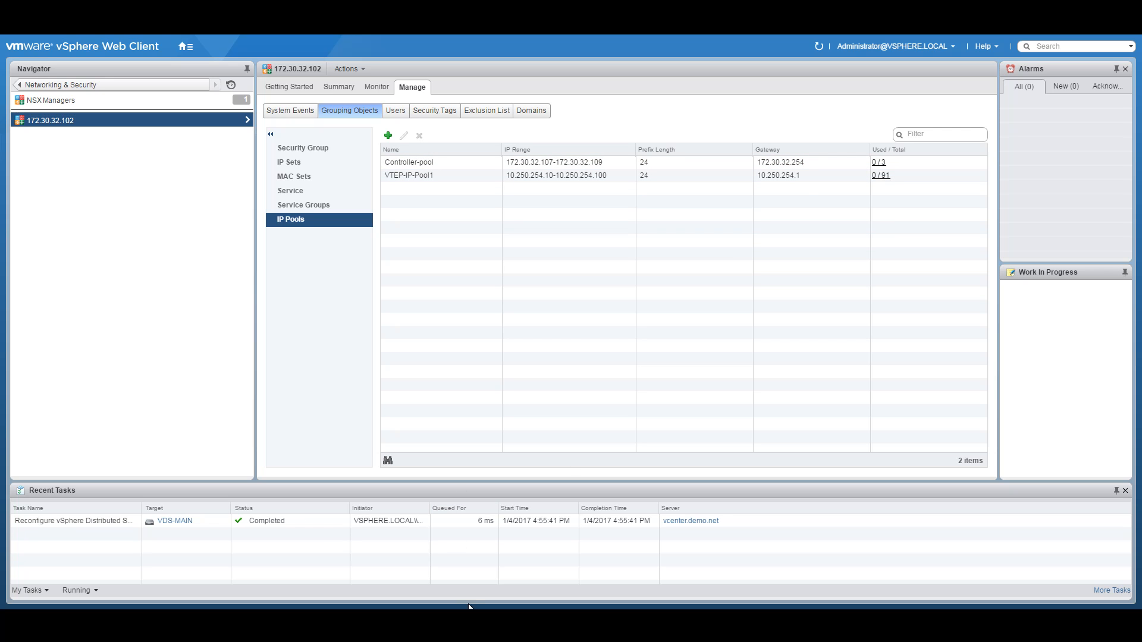
{"action": "key", "text": "alt+Tab"}
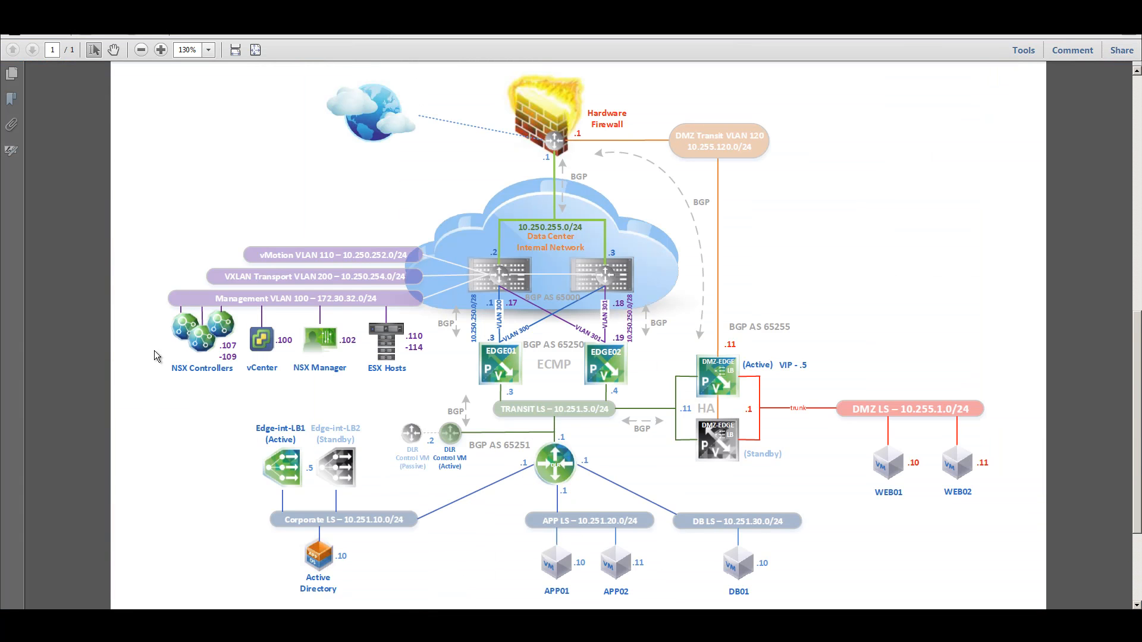
Step: Check the controller addresses and VXLAN Transport VLAN 200 subnet in the diagram, then return to vSphere
{"action": "left_click_drag", "start_coordinate": [220, 342], "coordinate": [234, 356]}
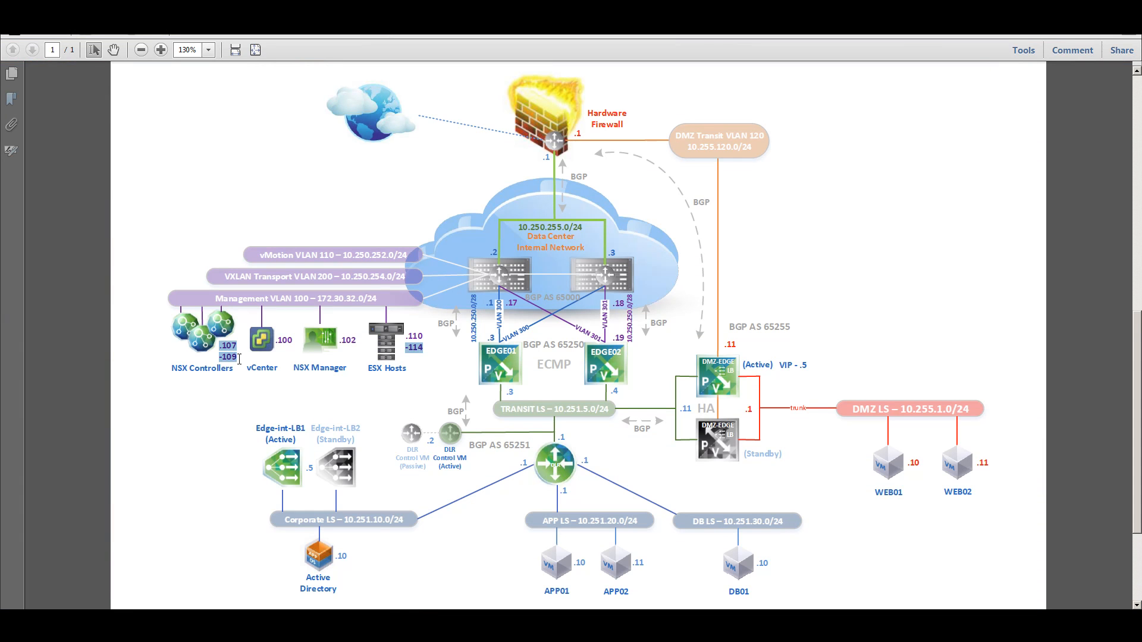
{"action": "left_click", "coordinate": [234, 358]}
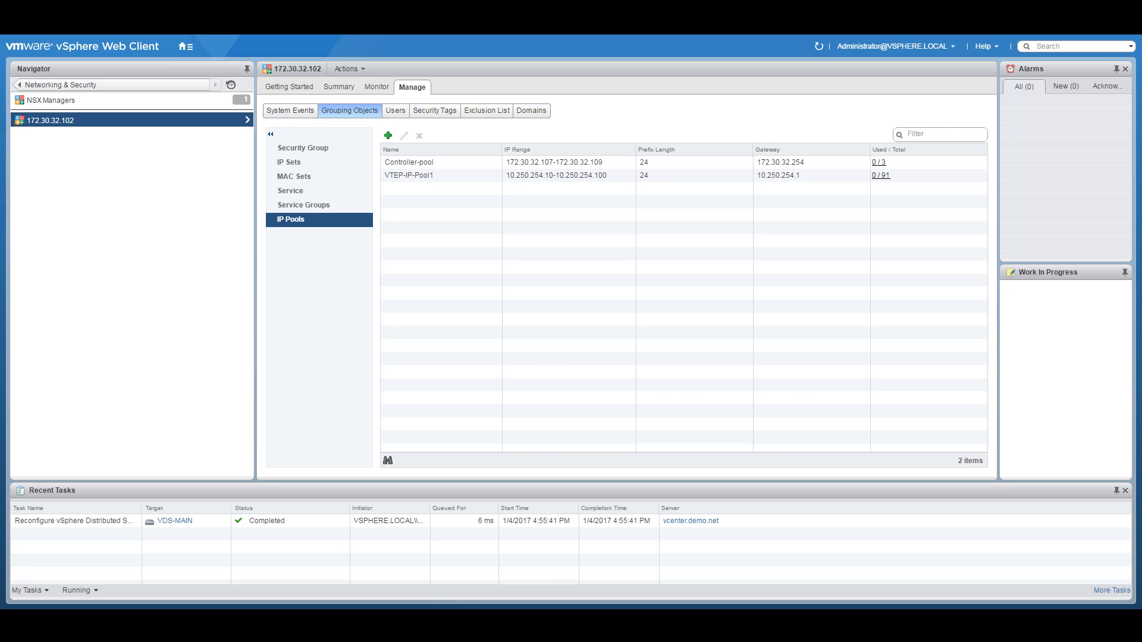
{"action": "key", "text": "alt+Tab"}
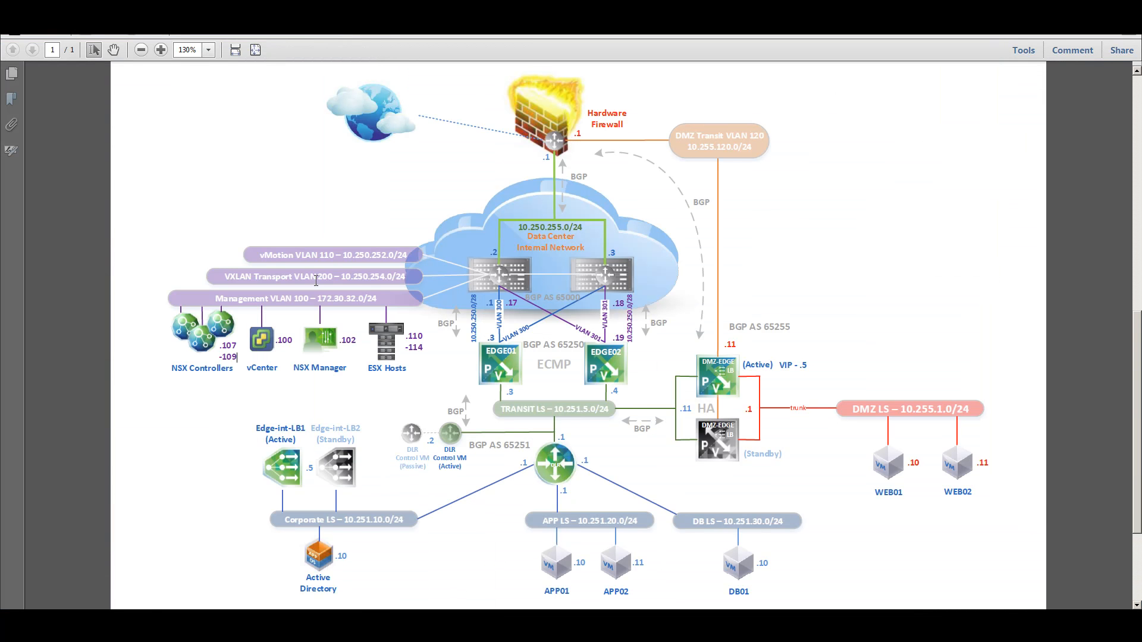
{"action": "left_click_drag", "start_coordinate": [232, 278], "coordinate": [407, 279]}
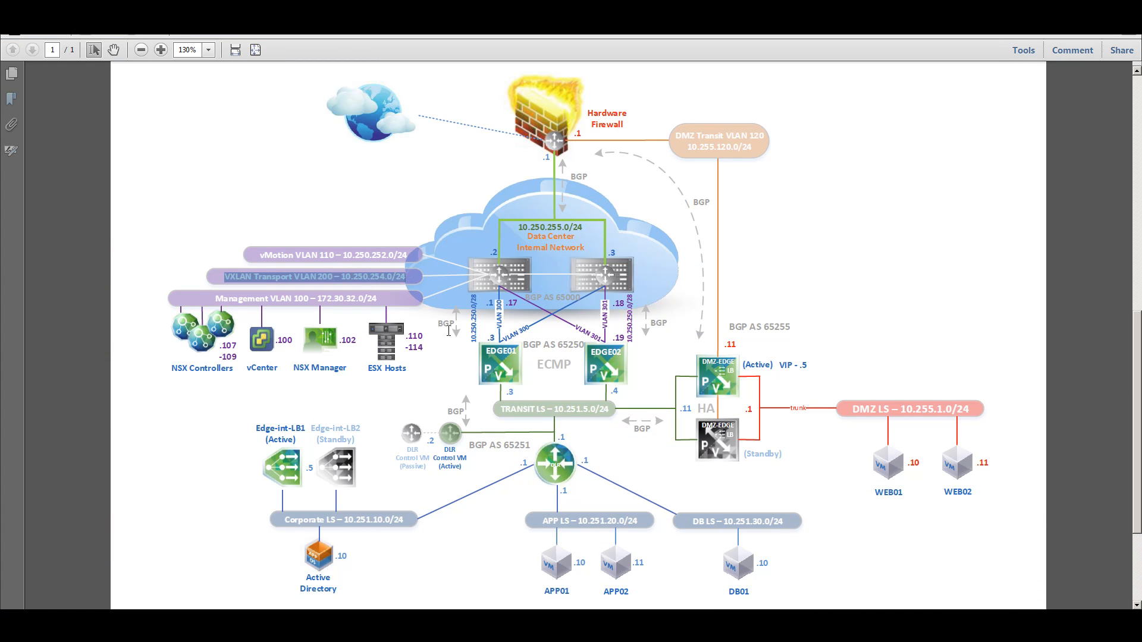
{"action": "left_click", "coordinate": [479, 559]}
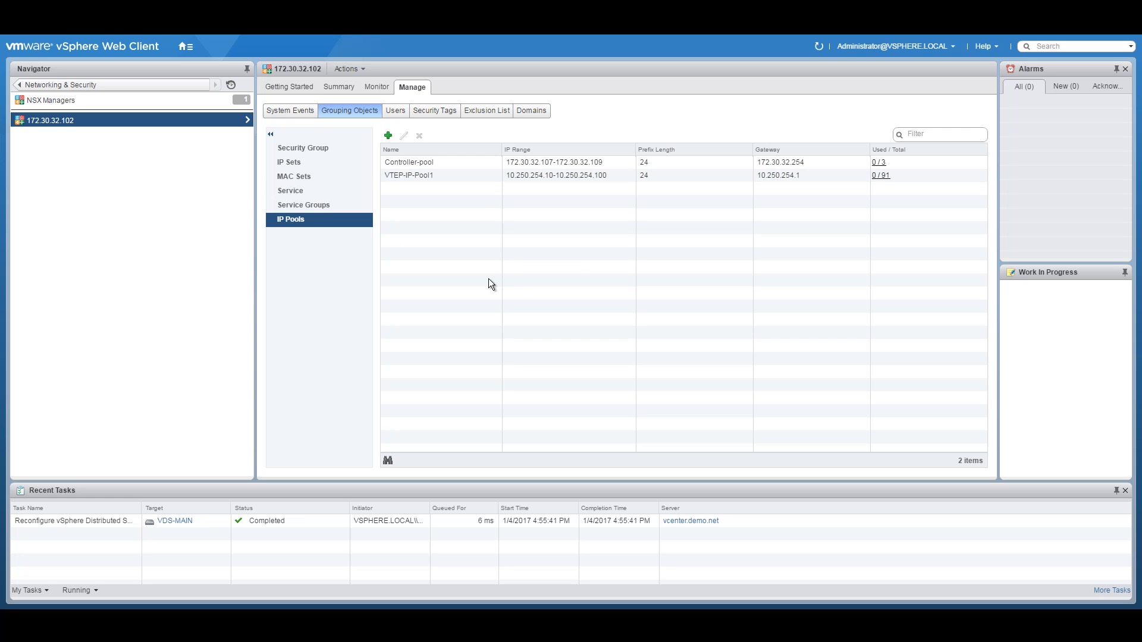
{"action": "left_click", "coordinate": [301, 87]}
Step: From Installation > Management, start a new controller named NSX-Controller1
{"action": "left_click", "coordinate": [334, 87]}
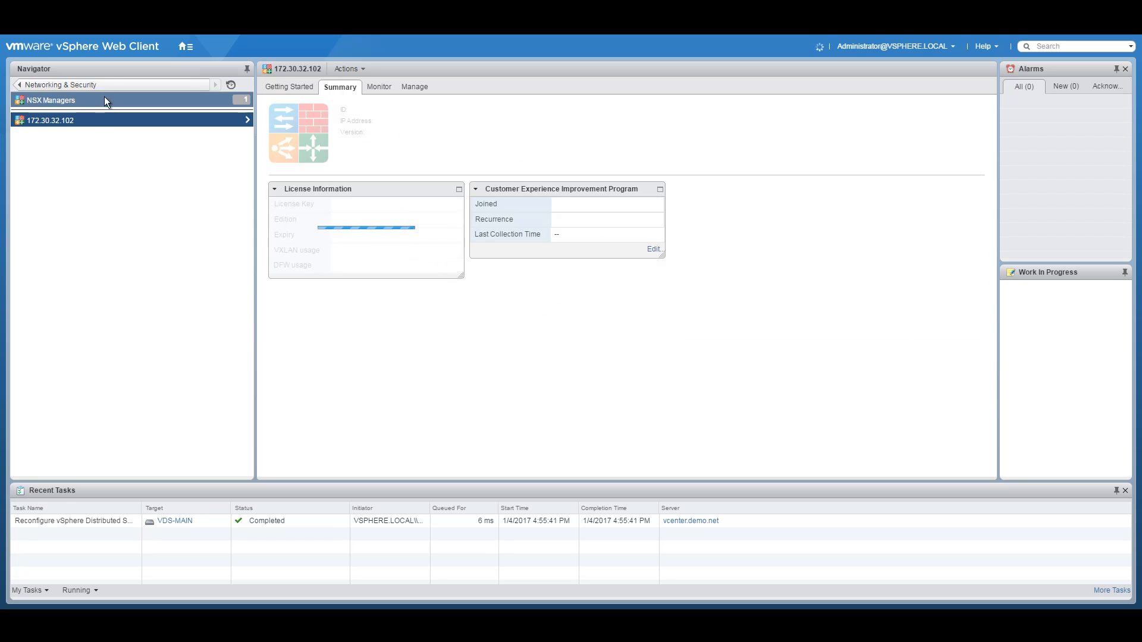
{"action": "left_click", "coordinate": [20, 85]}
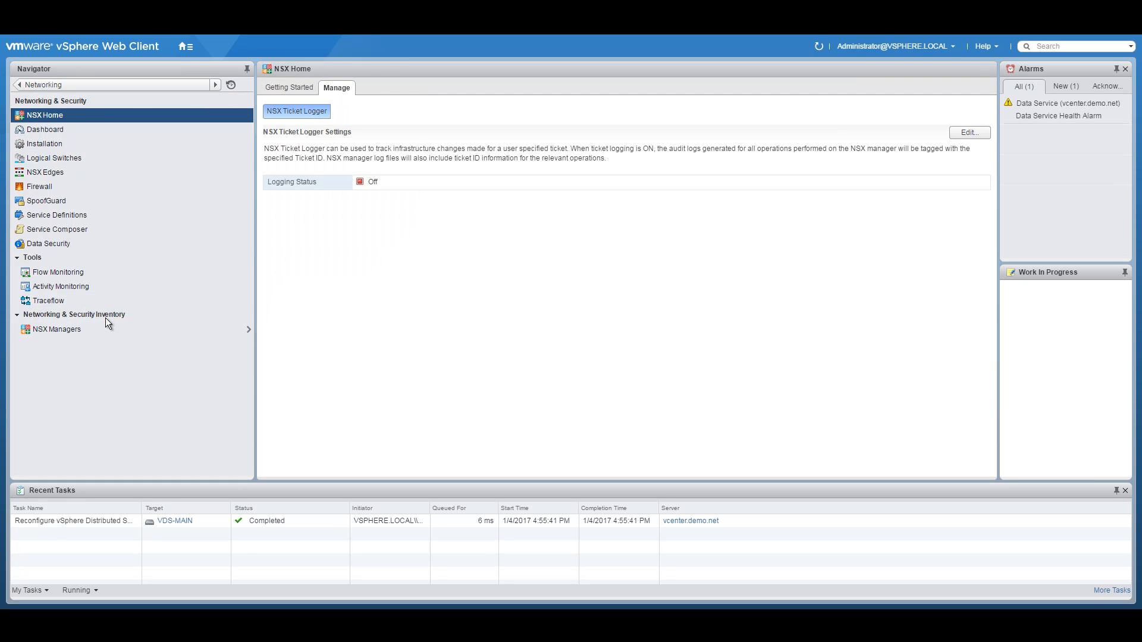
{"action": "left_click", "coordinate": [57, 145]}
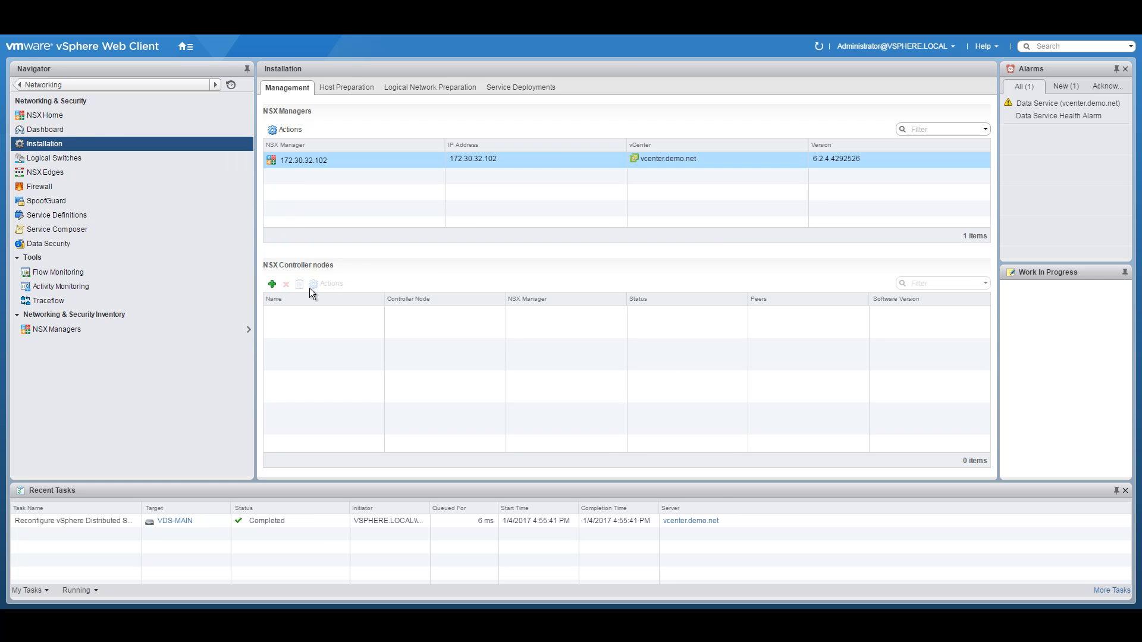
{"action": "left_click", "coordinate": [272, 285]}
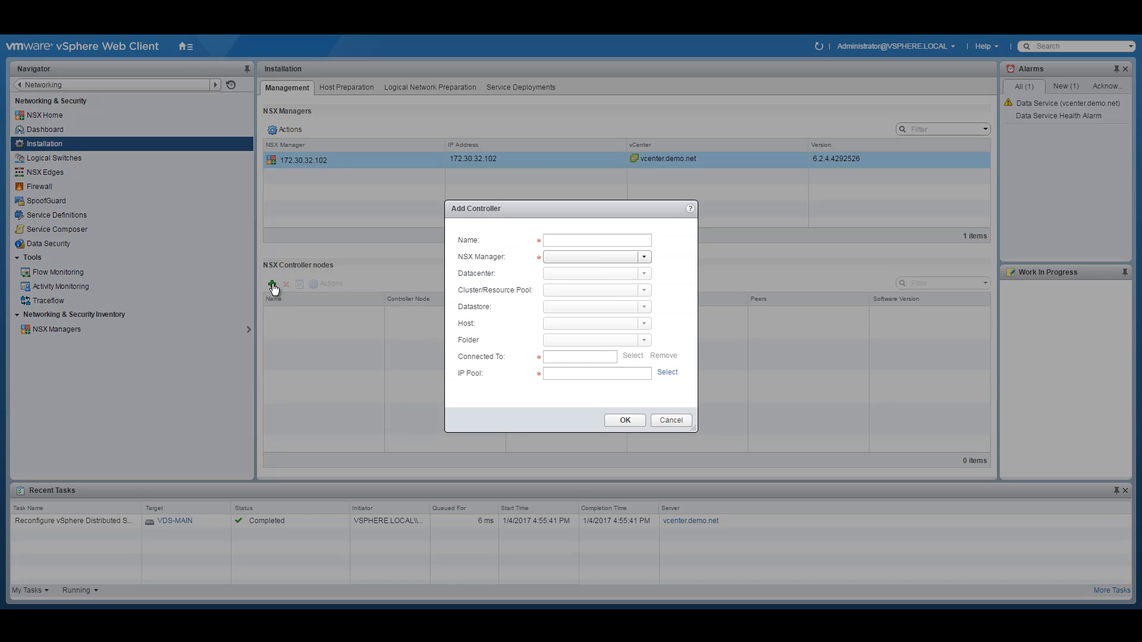
{"action": "left_click", "coordinate": [588, 239]}
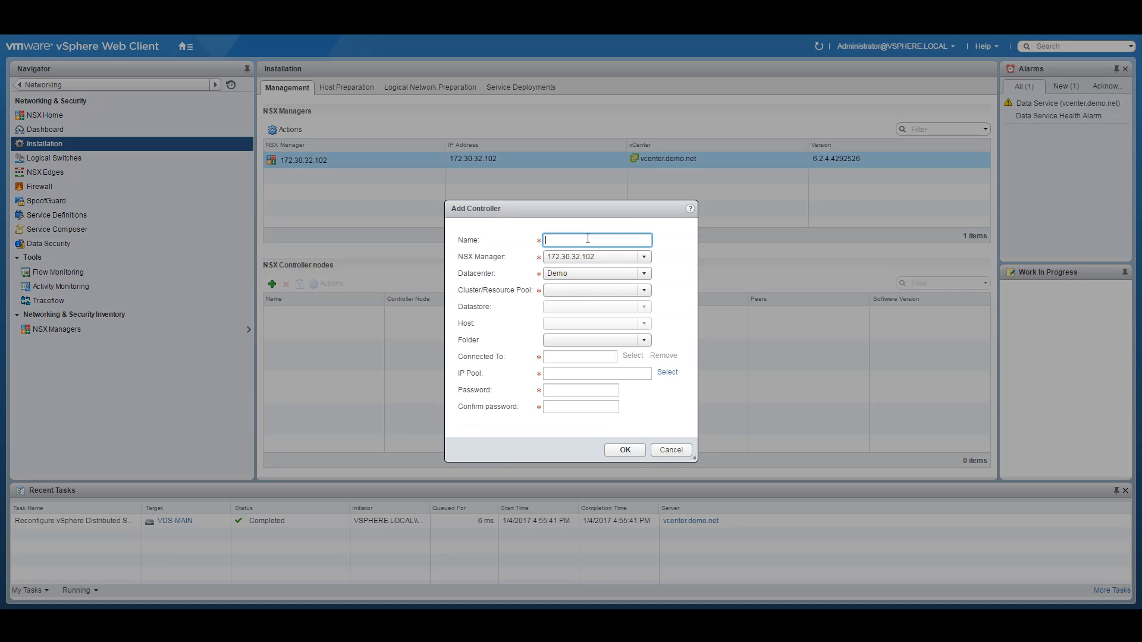
{"action": "type", "text": "NSX-Controller1"}
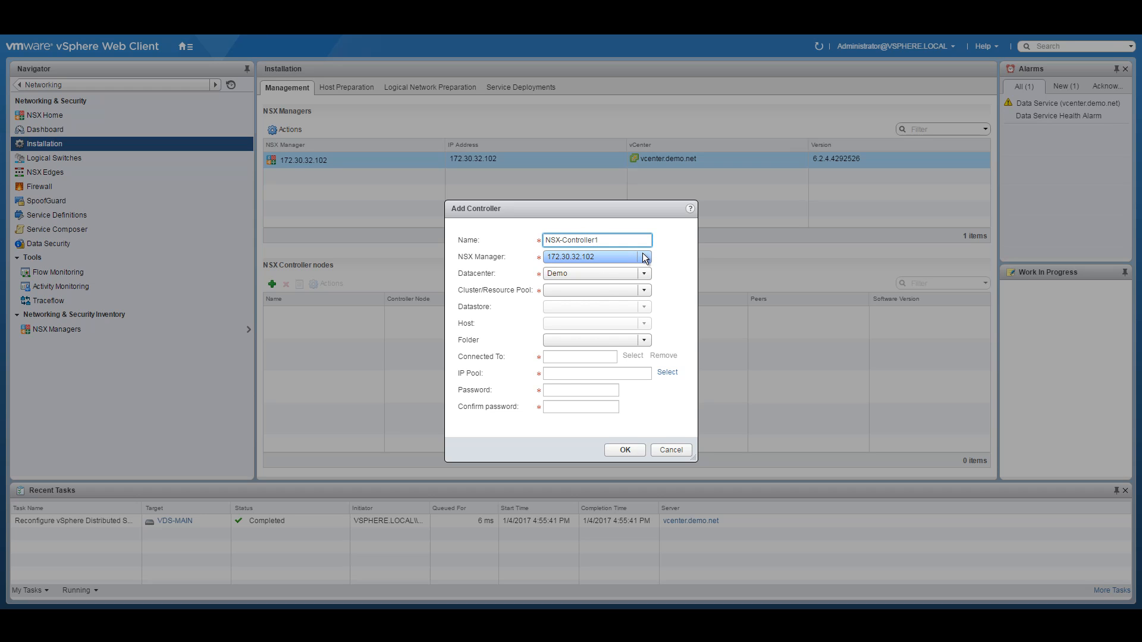
Step: Place it on Management and Edge, NSXACIDEMO-DATASTORE-01, connected to the Management network
{"action": "left_click", "coordinate": [645, 291]}
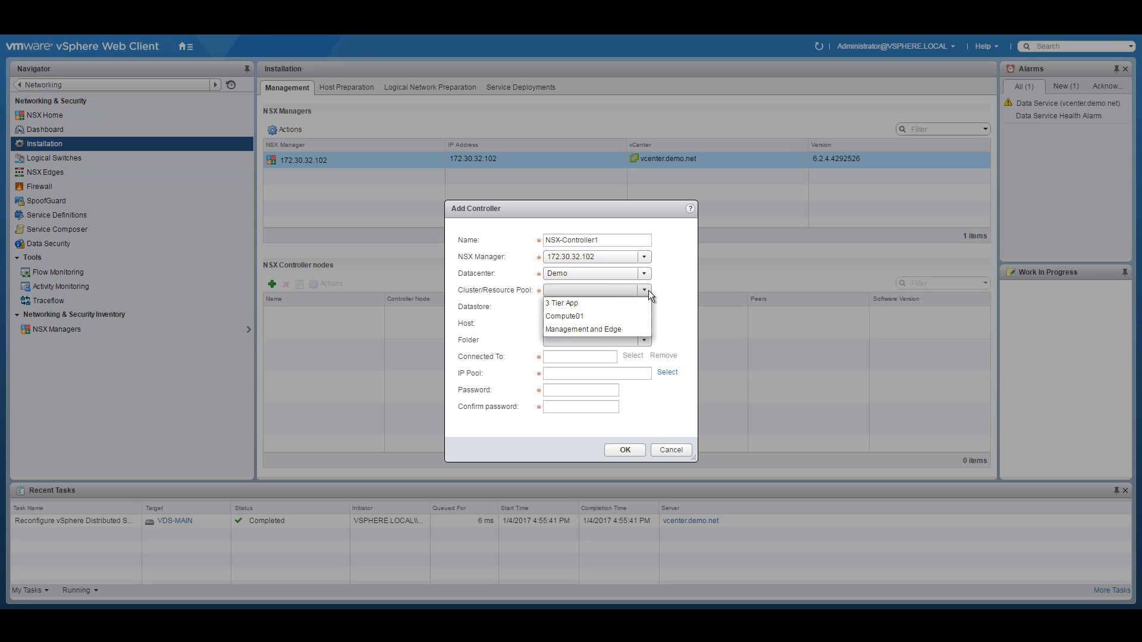
{"action": "left_click", "coordinate": [576, 329]}
{"action": "left_click", "coordinate": [641, 306]}
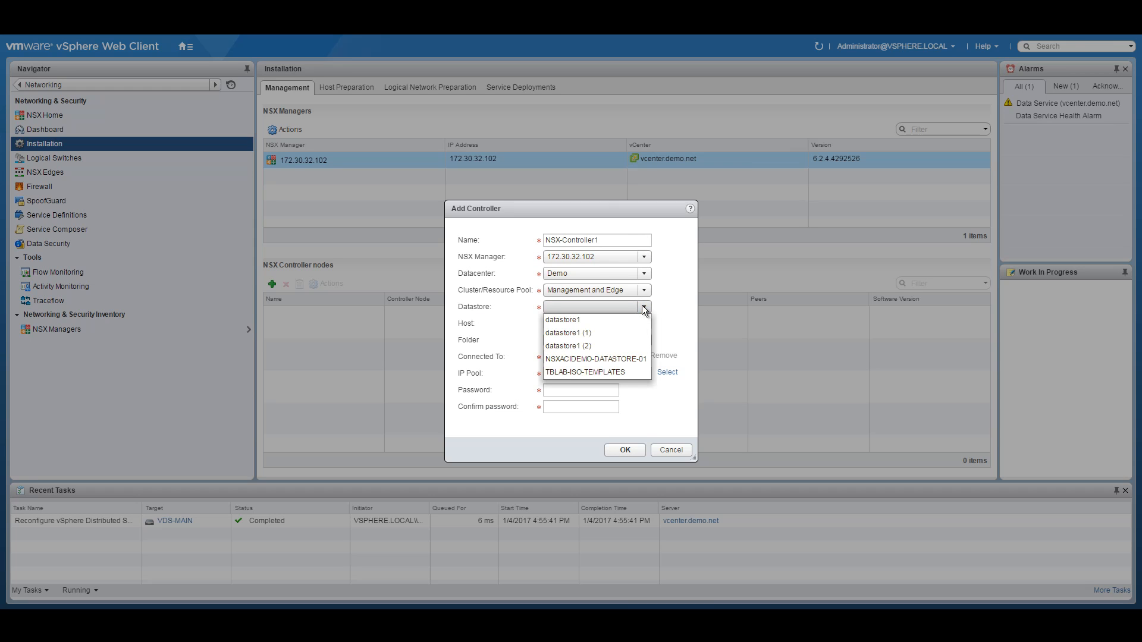
{"action": "left_click", "coordinate": [623, 360]}
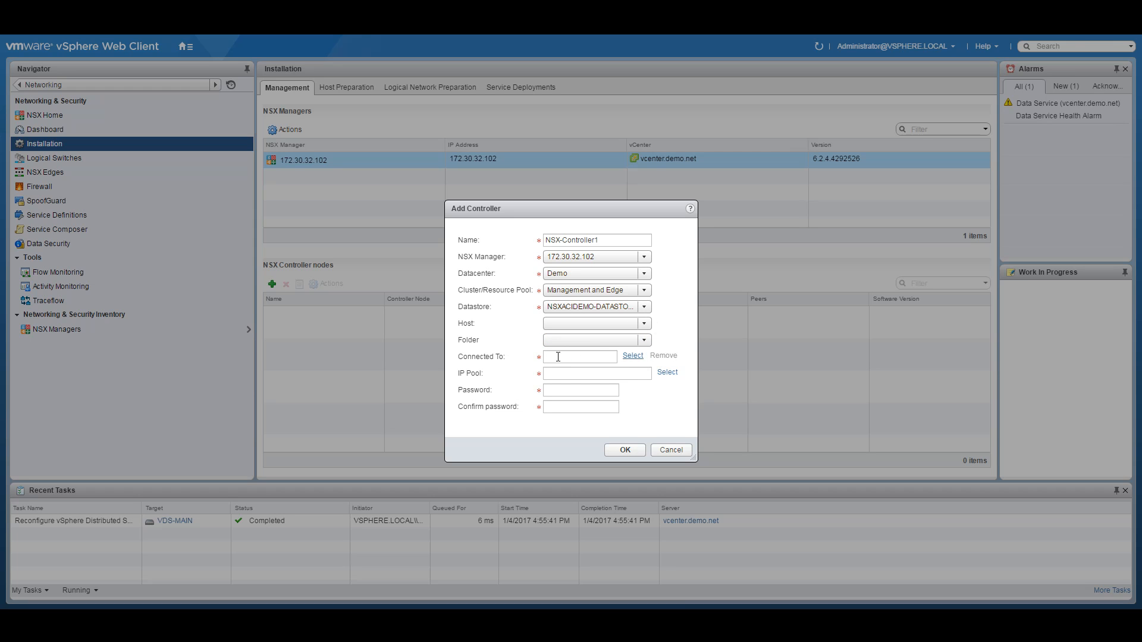
{"action": "left_click", "coordinate": [633, 356]}
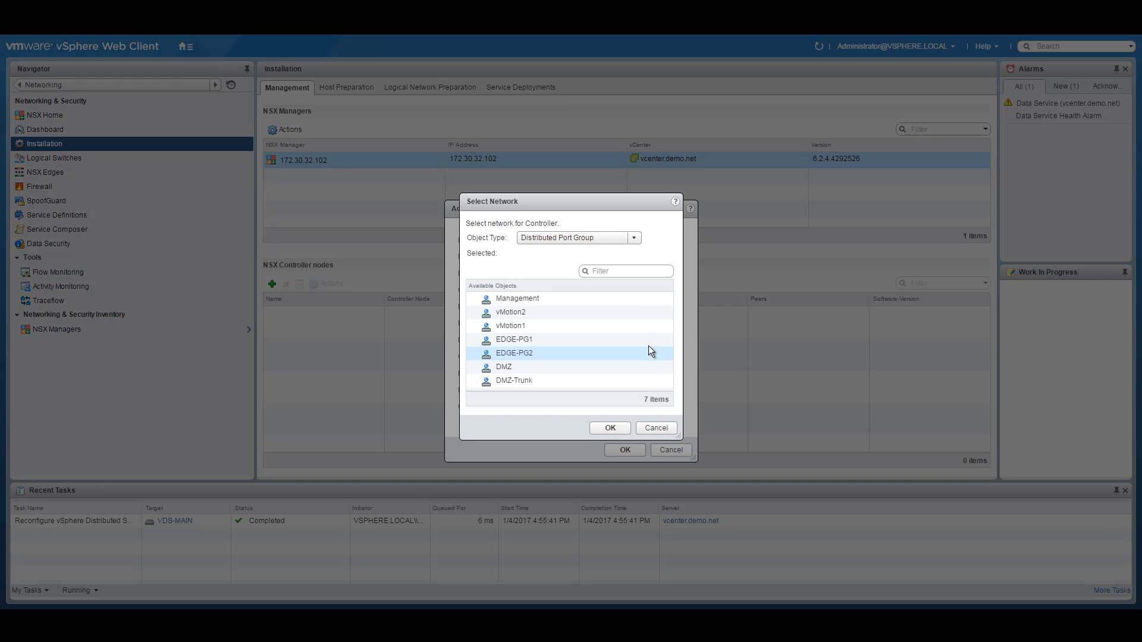
{"action": "left_click", "coordinate": [529, 296]}
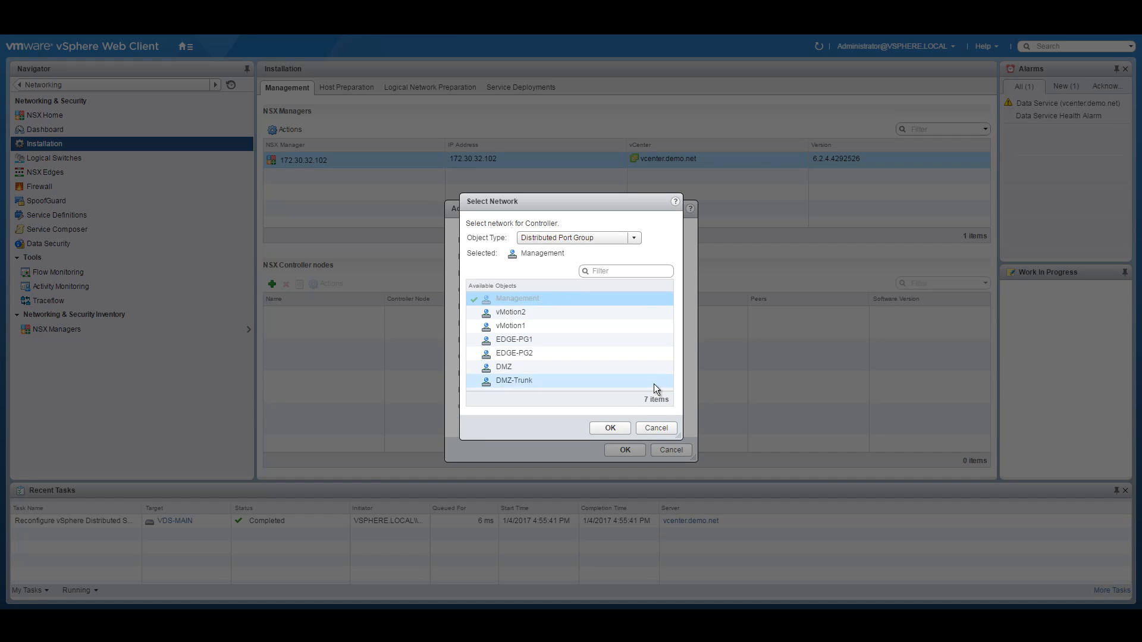
{"action": "left_click", "coordinate": [612, 426]}
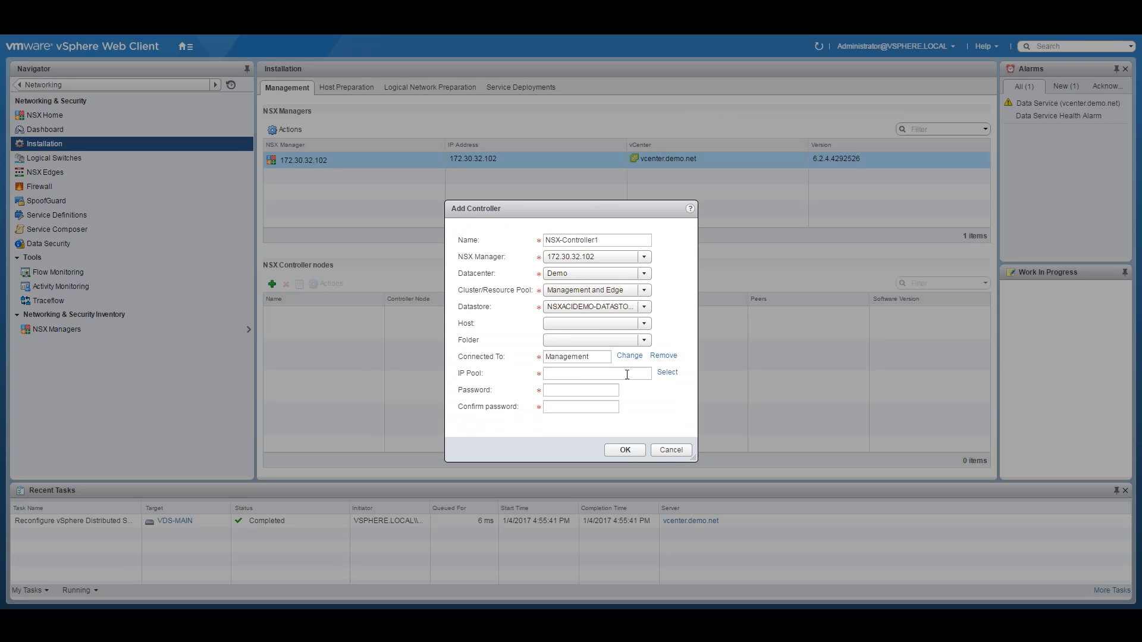
Step: Assign Controller-pool as the controller's IP pool
{"action": "left_click", "coordinate": [667, 373]}
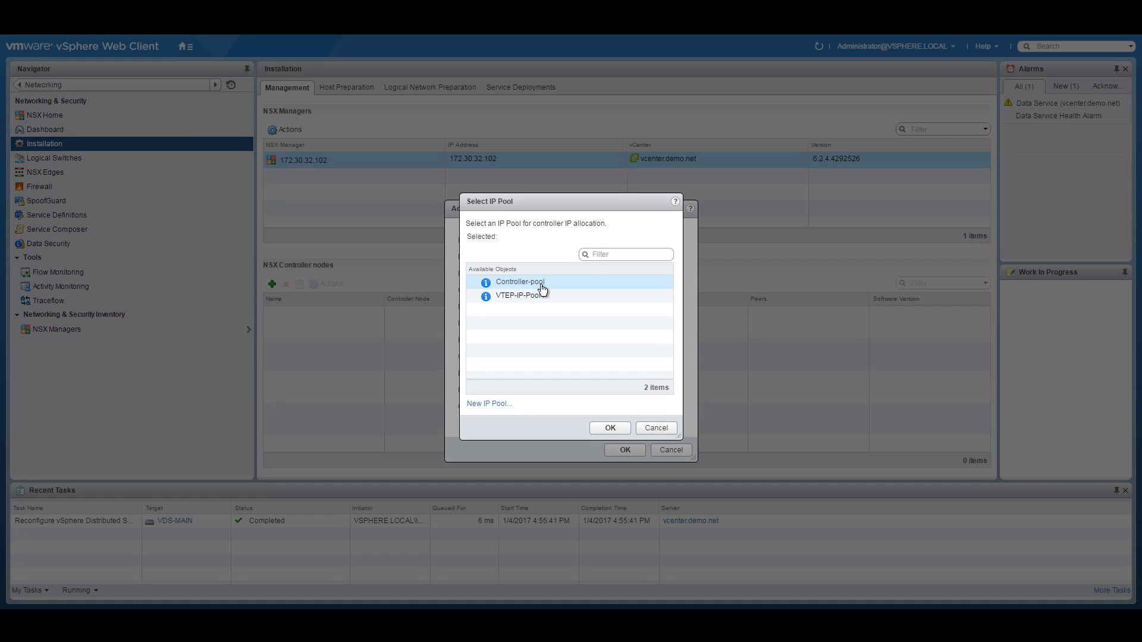
{"action": "left_click", "coordinate": [527, 283]}
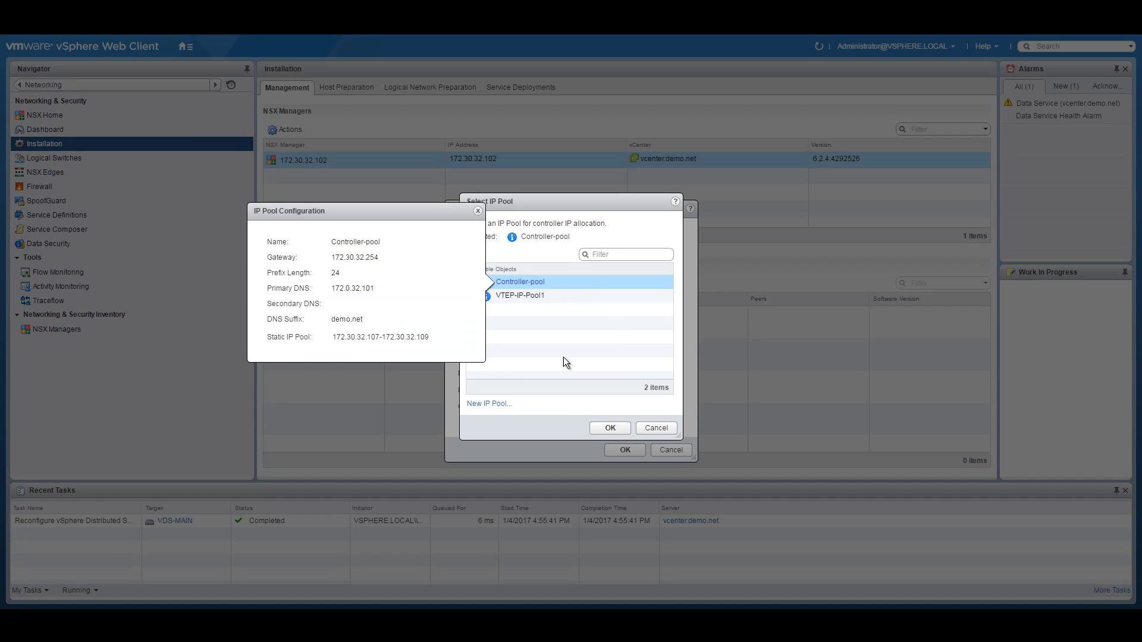
{"action": "left_click", "coordinate": [613, 429]}
{"action": "left_click", "coordinate": [527, 284]}
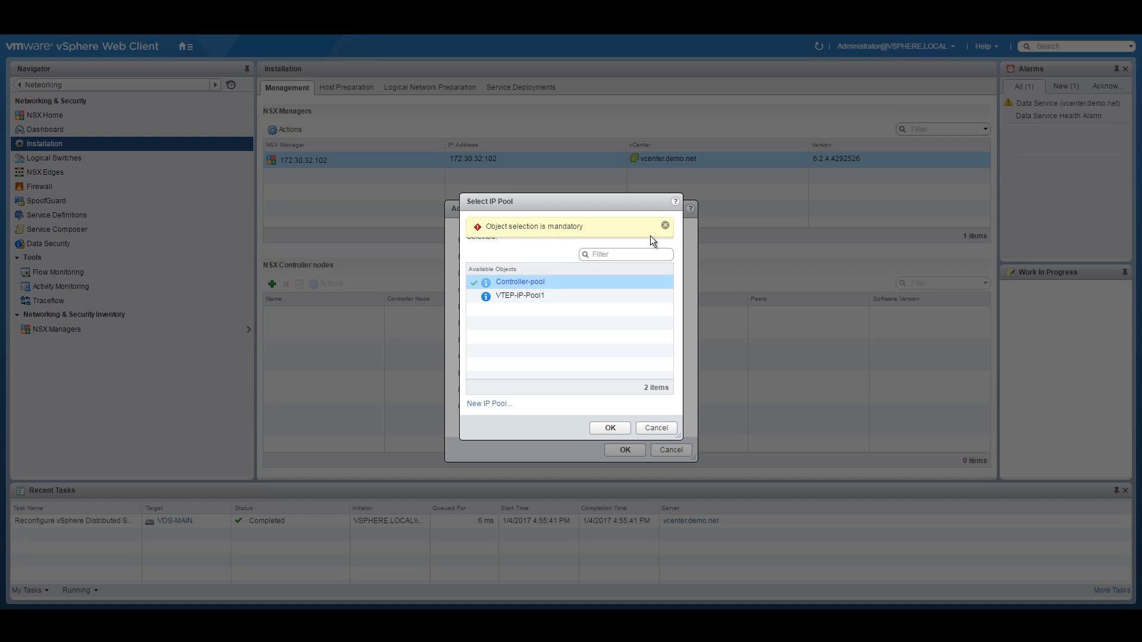
{"action": "left_click", "coordinate": [665, 224]}
{"action": "left_click", "coordinate": [610, 428]}
{"action": "left_click", "coordinate": [663, 425]}
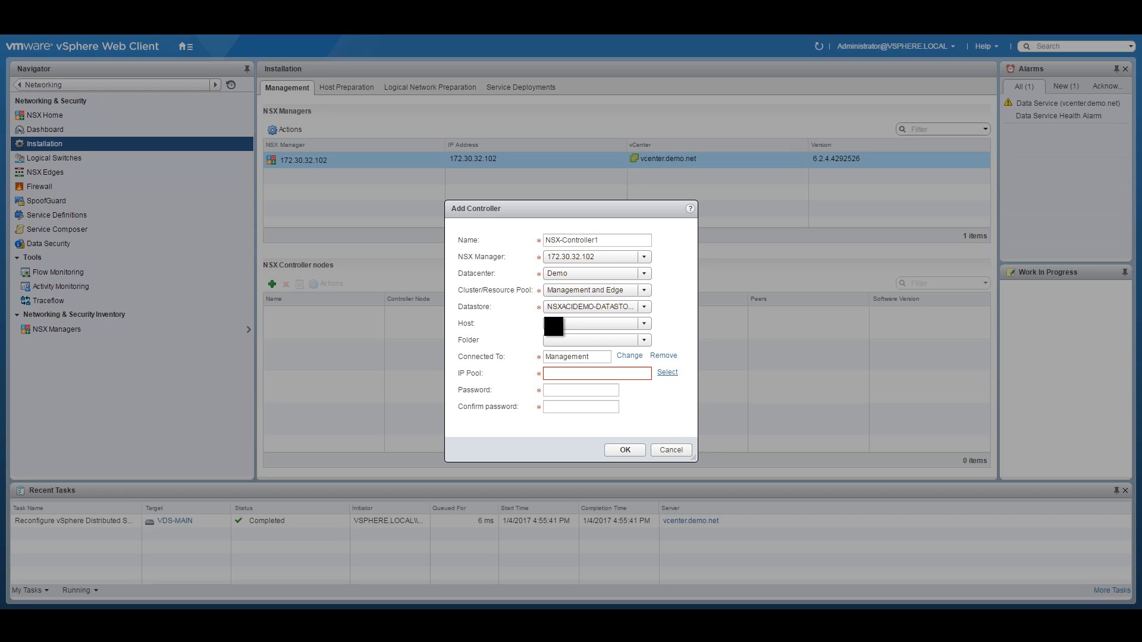
{"action": "left_click", "coordinate": [668, 373]}
{"action": "left_click", "coordinate": [518, 282]}
{"action": "left_click", "coordinate": [487, 281]}
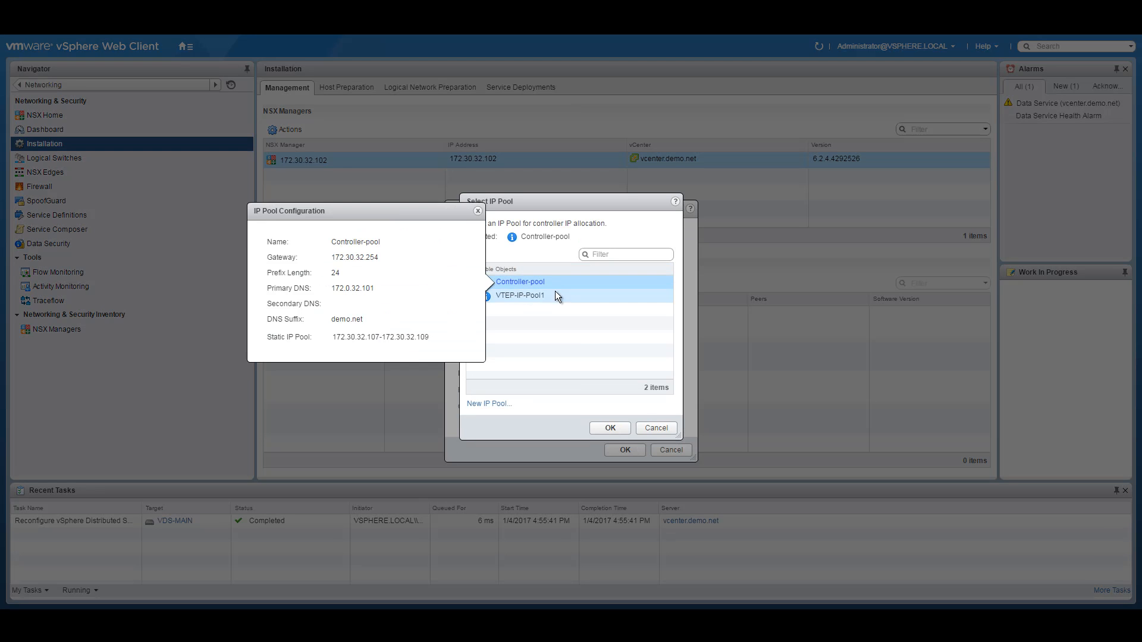
{"action": "left_click", "coordinate": [619, 429]}
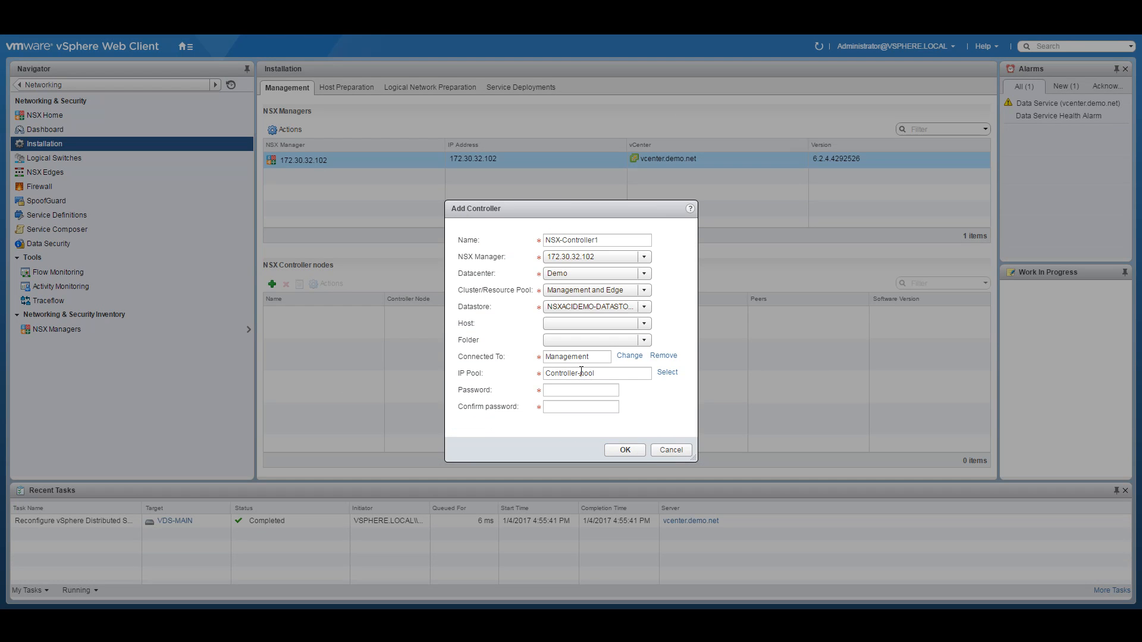
Step: Enter and confirm the controller password, then create NSX-Controller1
{"action": "left_click", "coordinate": [559, 392]}
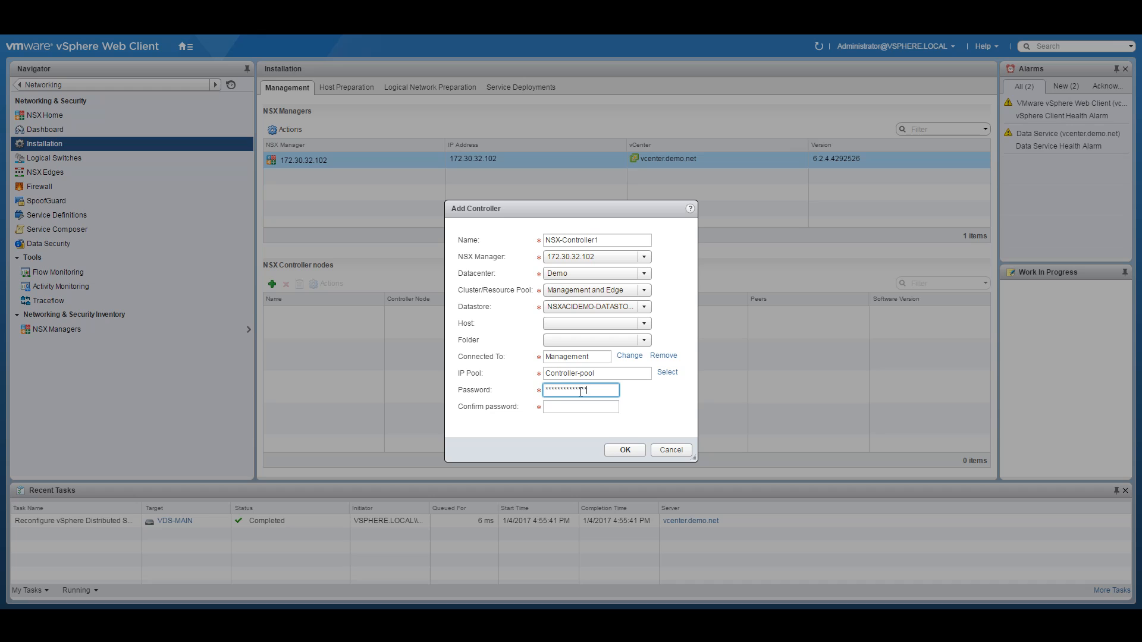
{"action": "key", "text": "Tab"}
{"action": "type", "text": "*****"}
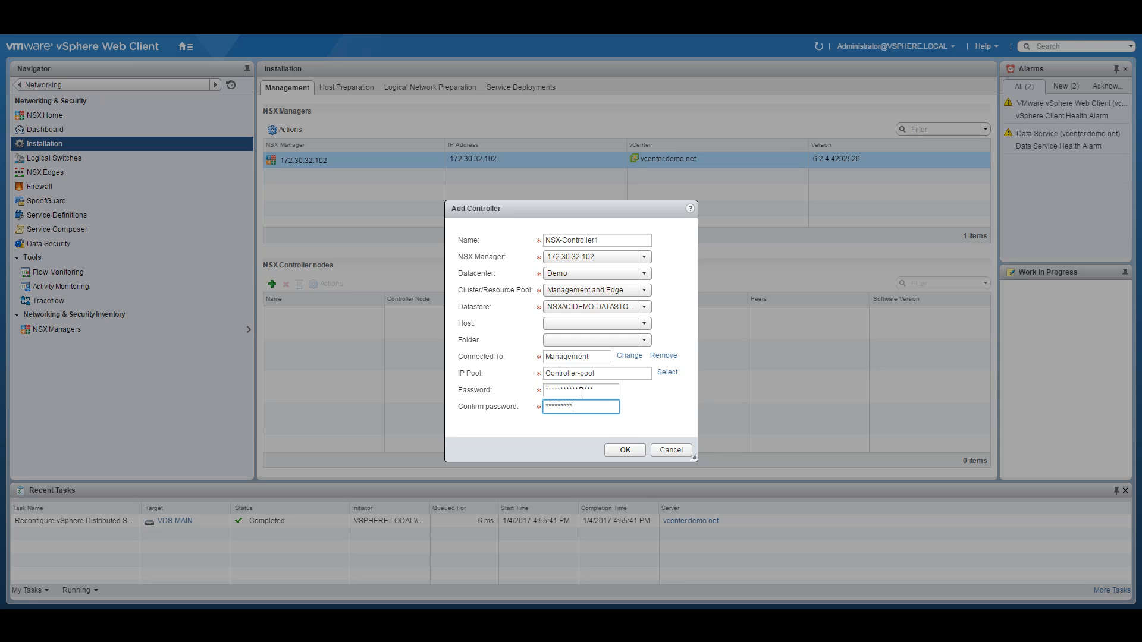
{"action": "type", "text": "**********"}
{"action": "left_click", "coordinate": [628, 447]}
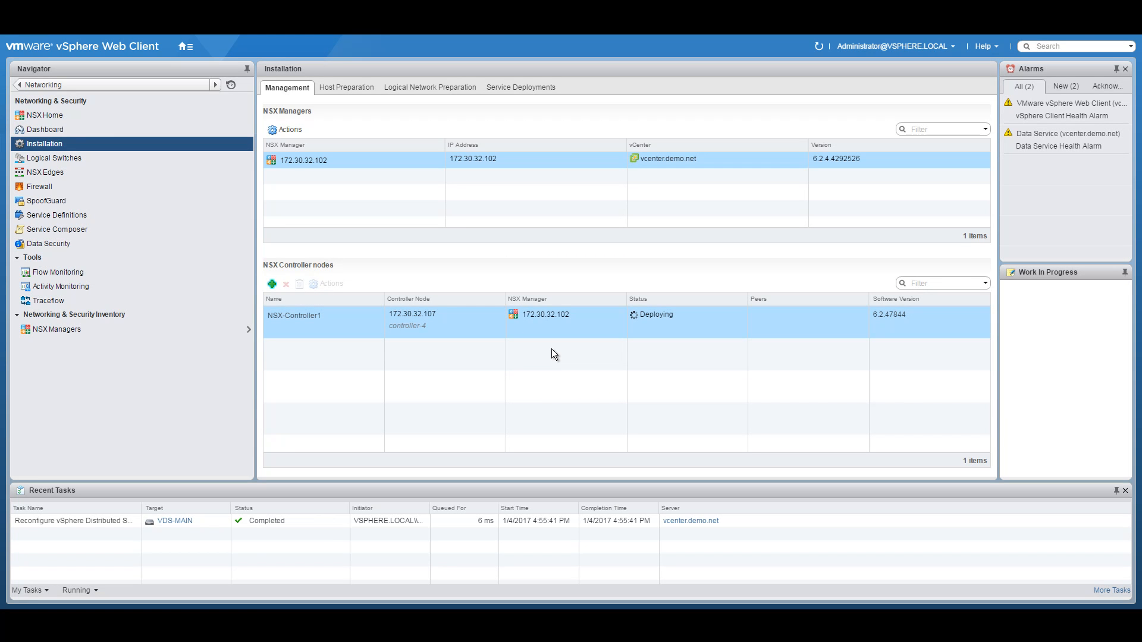
Step: Add a controller named NSX-Controller2 on Management and Edge and NSXACIDEMO-DATASTORE-01
{"action": "left_click", "coordinate": [654, 312]}
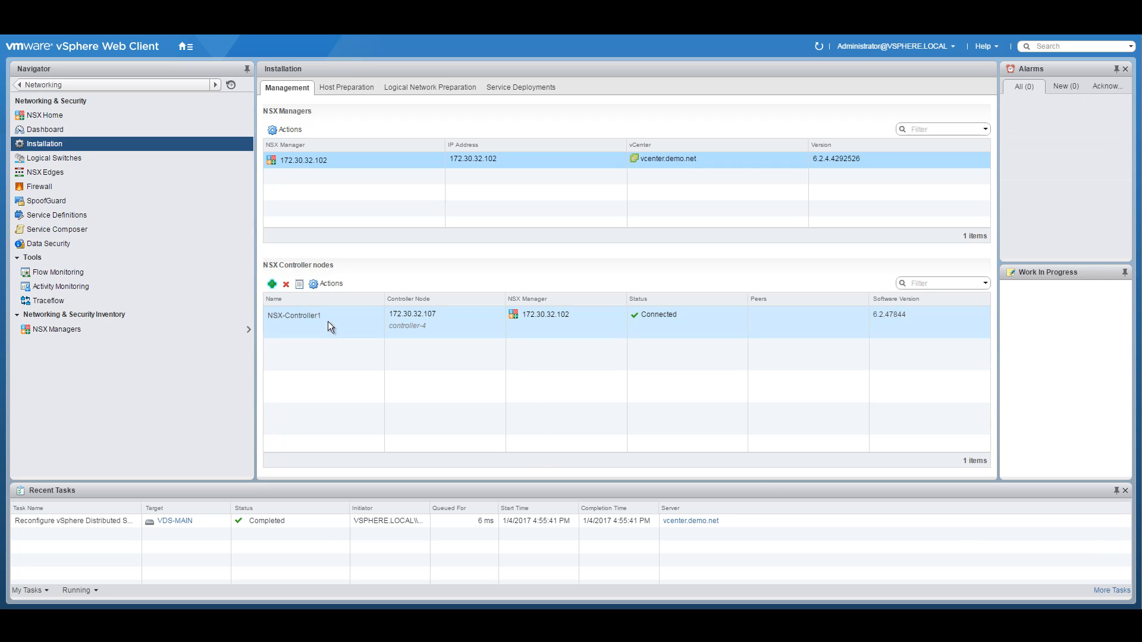
{"action": "left_click", "coordinate": [271, 284]}
{"action": "left_click", "coordinate": [574, 241]}
{"action": "type", "text": "NSX-Controller2"}
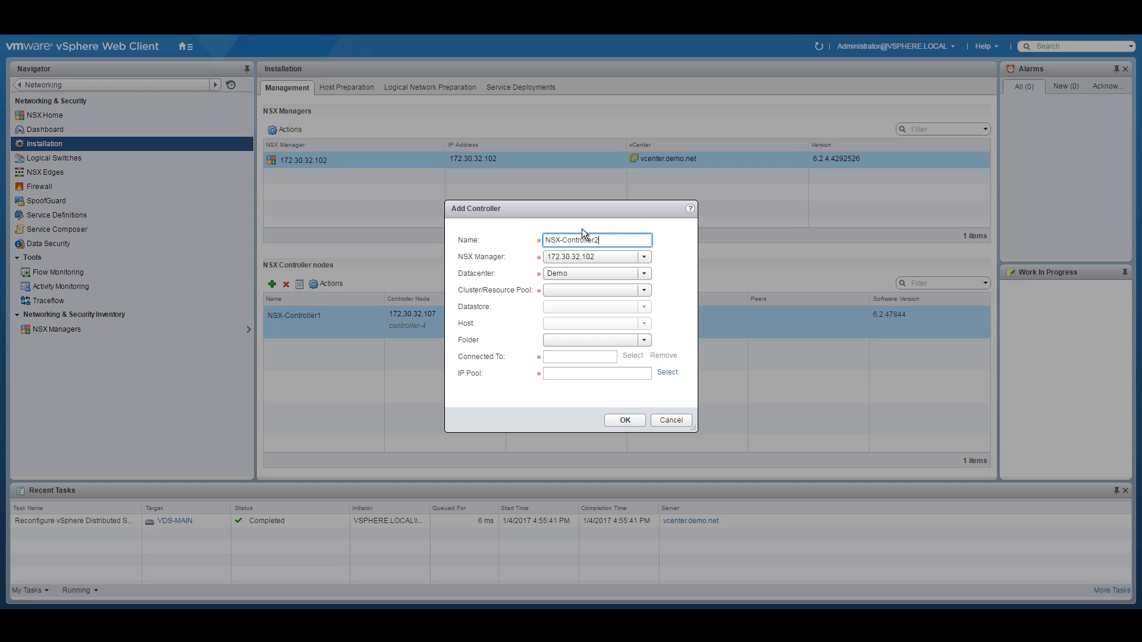
{"action": "left_click", "coordinate": [577, 291]}
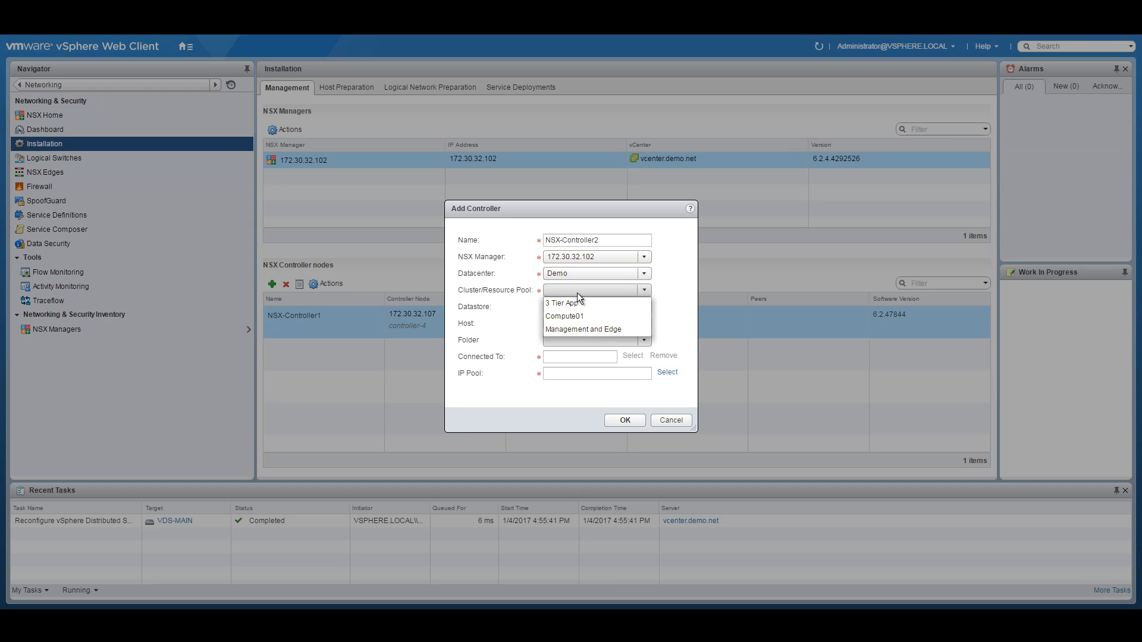
{"action": "left_click", "coordinate": [573, 327]}
{"action": "left_click", "coordinate": [644, 308]}
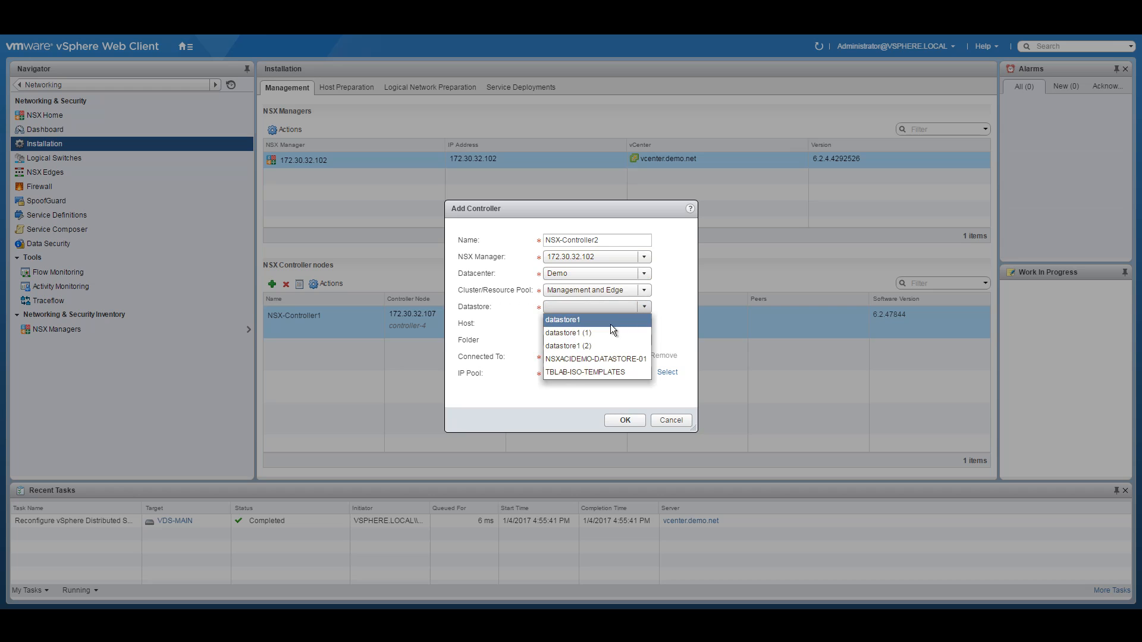
{"action": "left_click", "coordinate": [591, 359]}
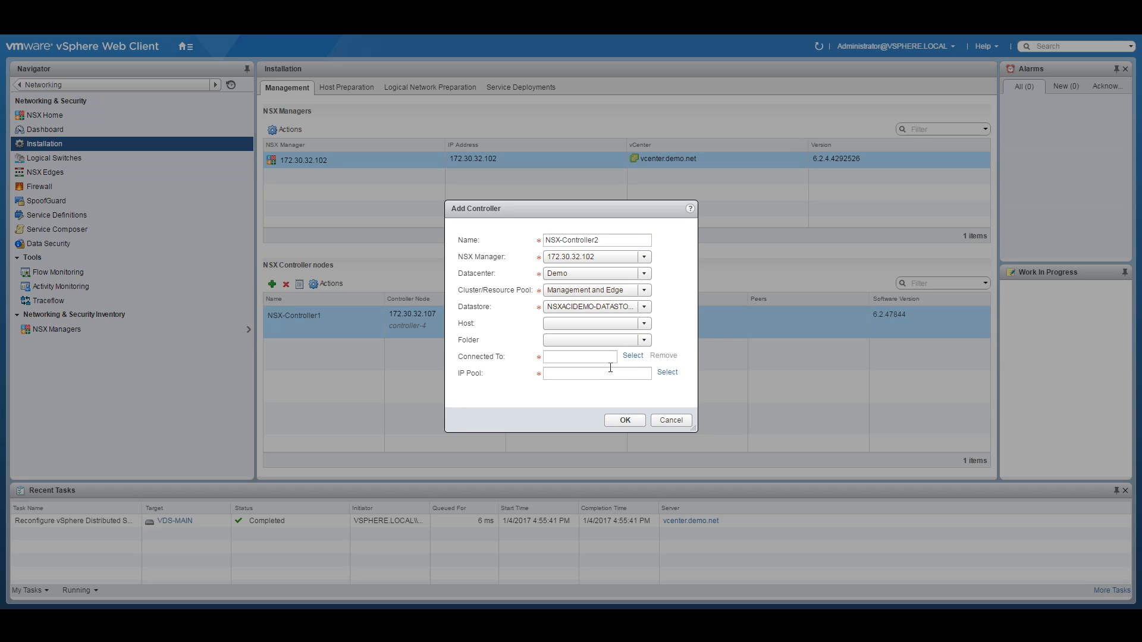
Step: Connect NSX-Controller2 to Management with Controller-pool addresses, create it, and open a new Add Controller form
{"action": "left_click", "coordinate": [632, 355]}
{"action": "left_click", "coordinate": [519, 298]}
{"action": "left_click", "coordinate": [611, 428]}
{"action": "left_click", "coordinate": [668, 373]}
{"action": "left_click", "coordinate": [489, 282]}
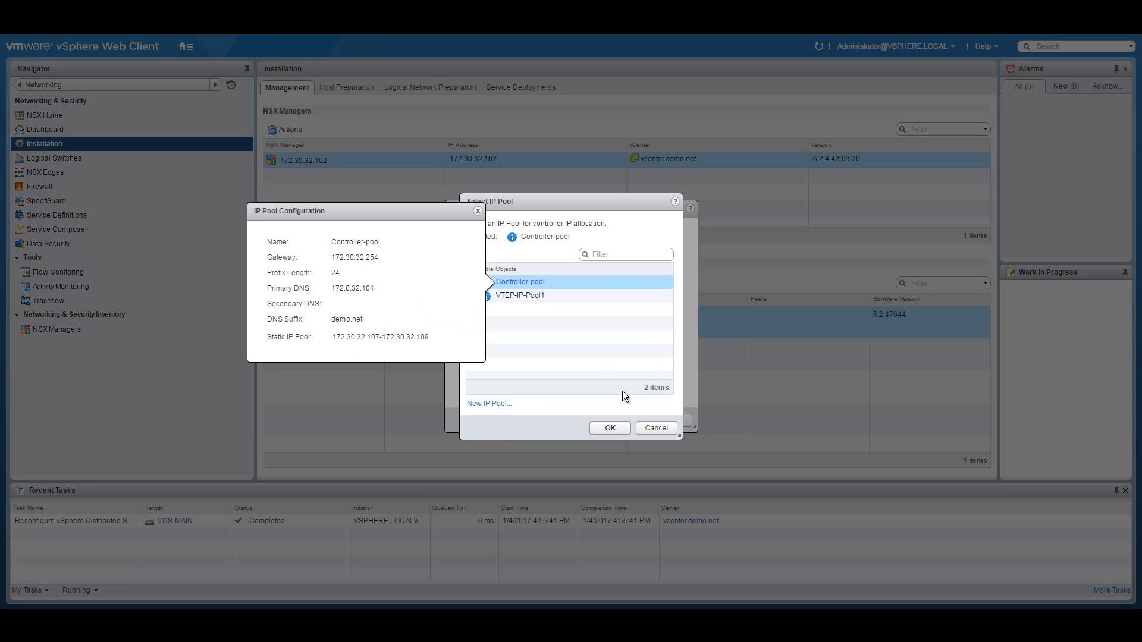
{"action": "left_click", "coordinate": [612, 426]}
{"action": "left_click", "coordinate": [625, 420]}
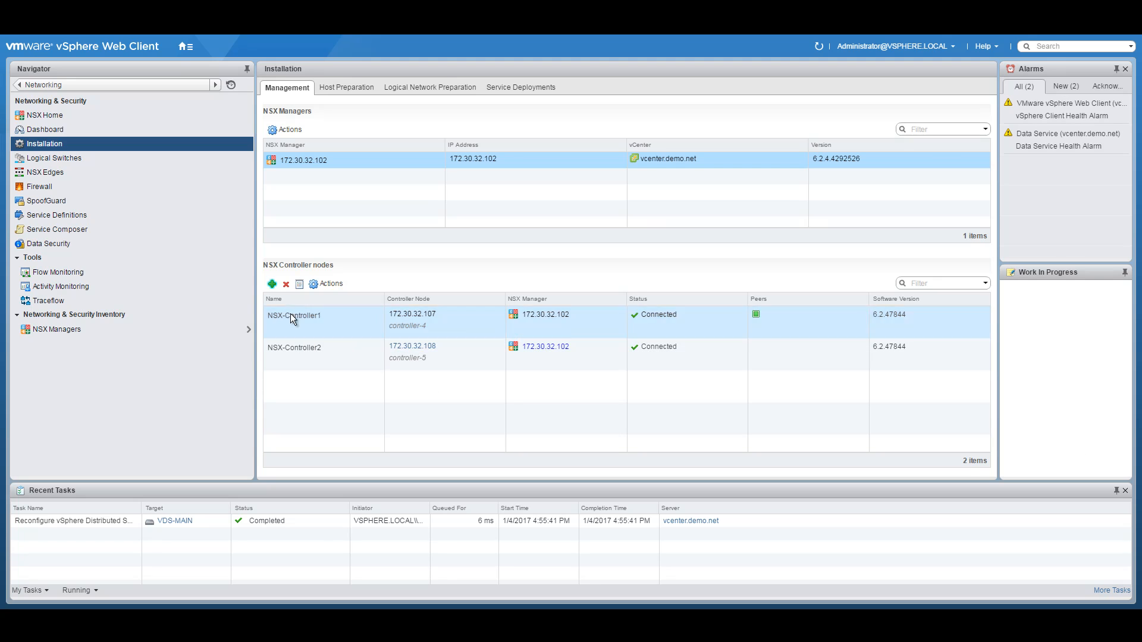
{"action": "left_click", "coordinate": [271, 284]}
Step: Name the controller NSX-Controller3 and place it on Management and Edge and NSXACIDEMO-DATASTORE-01
{"action": "left_click", "coordinate": [580, 239]}
{"action": "type", "text": "NSX-C"}
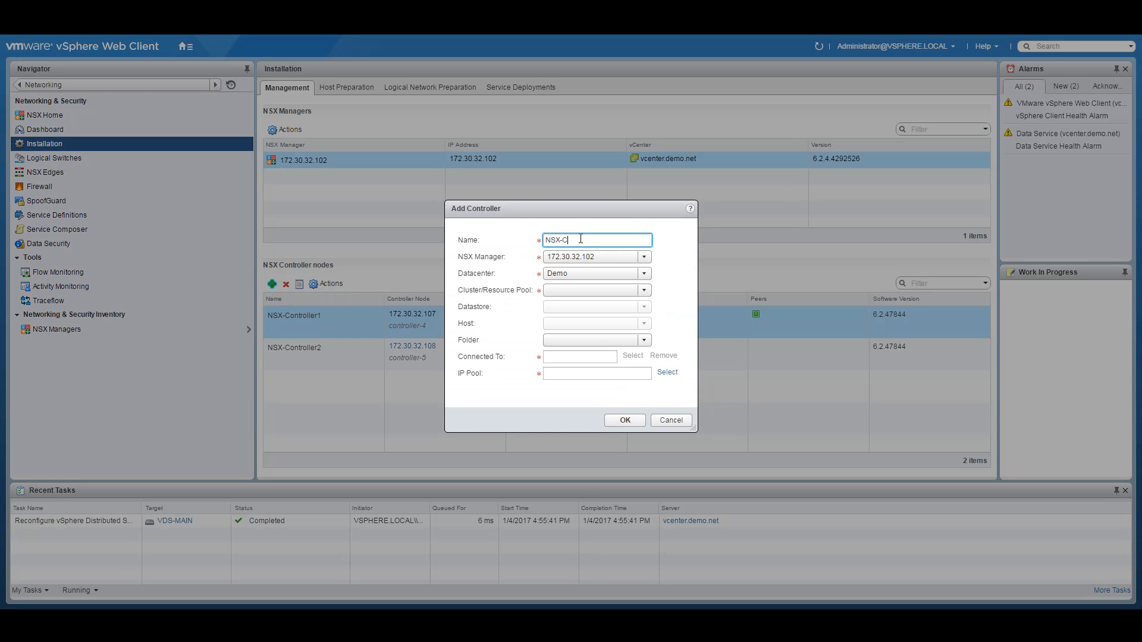
{"action": "type", "text": "ontroller4"}
{"action": "key", "text": "BackSpace"}
{"action": "type", "text": "3"}
{"action": "left_click", "coordinate": [641, 289]}
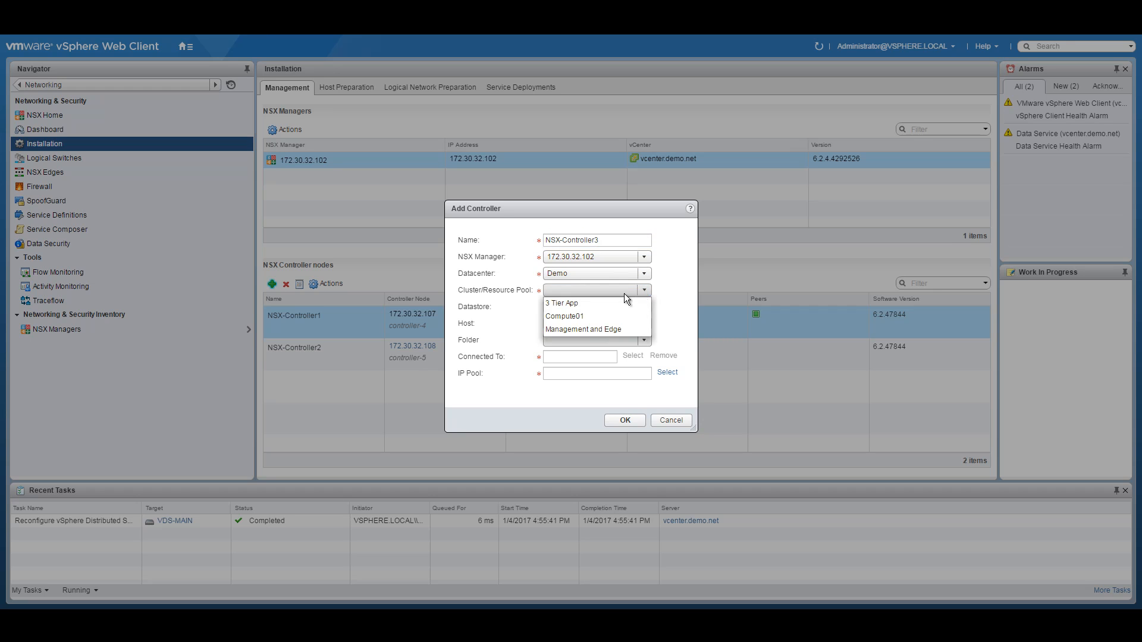
{"action": "left_click", "coordinate": [582, 328]}
{"action": "left_click", "coordinate": [644, 307]}
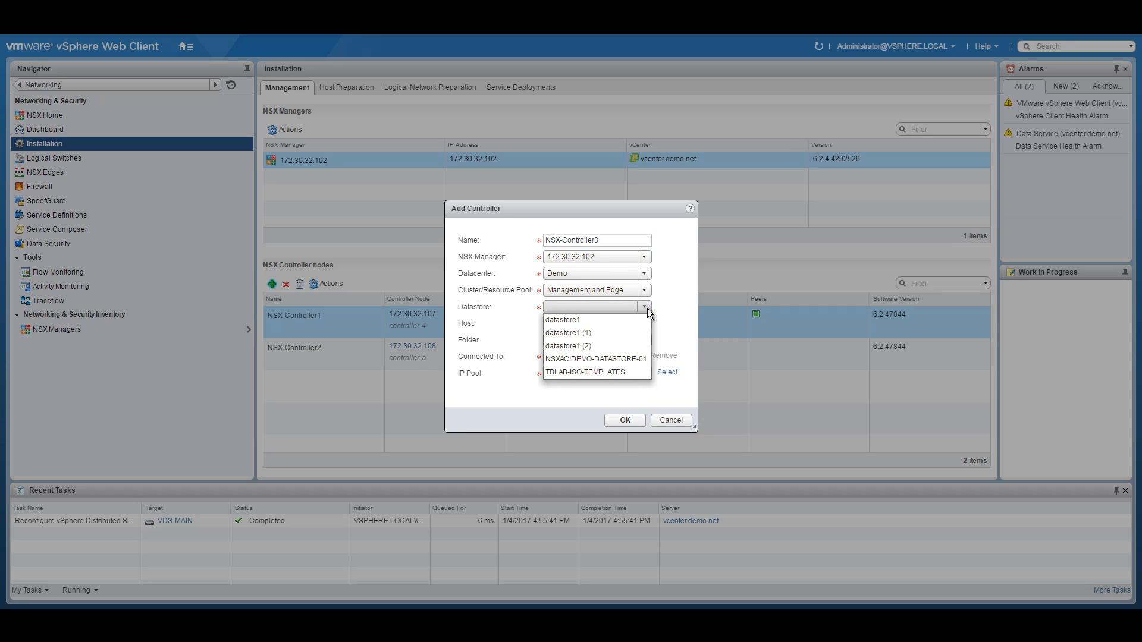
{"action": "left_click", "coordinate": [604, 358]}
Step: Connect it to Management with Controller-pool addresses, deploy it, and go to the NSX Managers list
{"action": "left_click", "coordinate": [635, 356]}
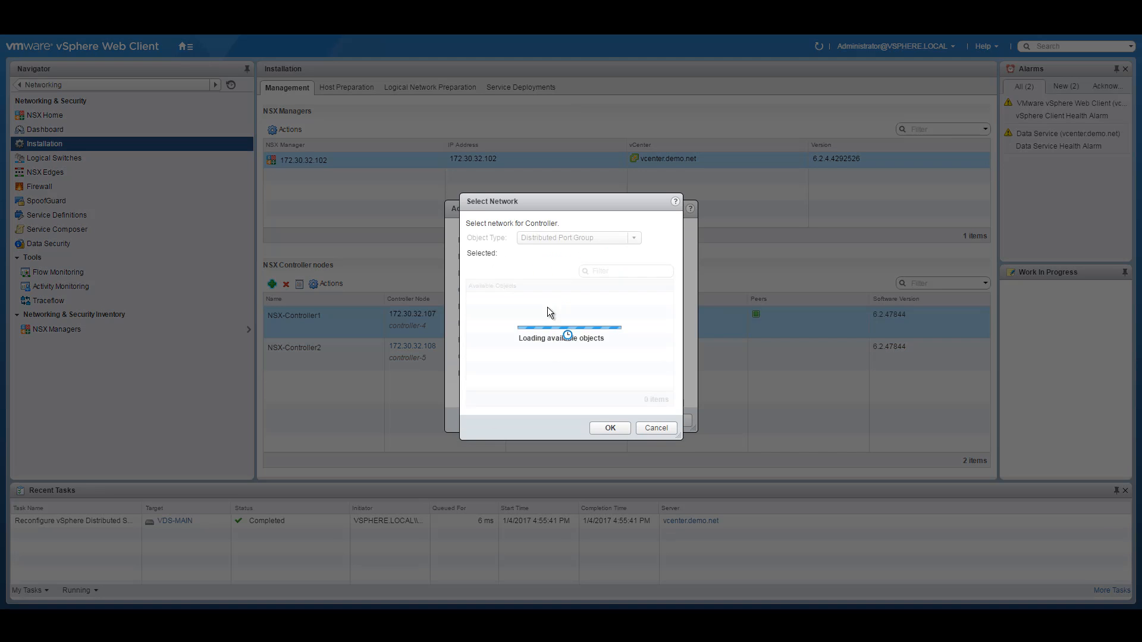
{"action": "left_click", "coordinate": [522, 299]}
{"action": "left_click", "coordinate": [610, 428]}
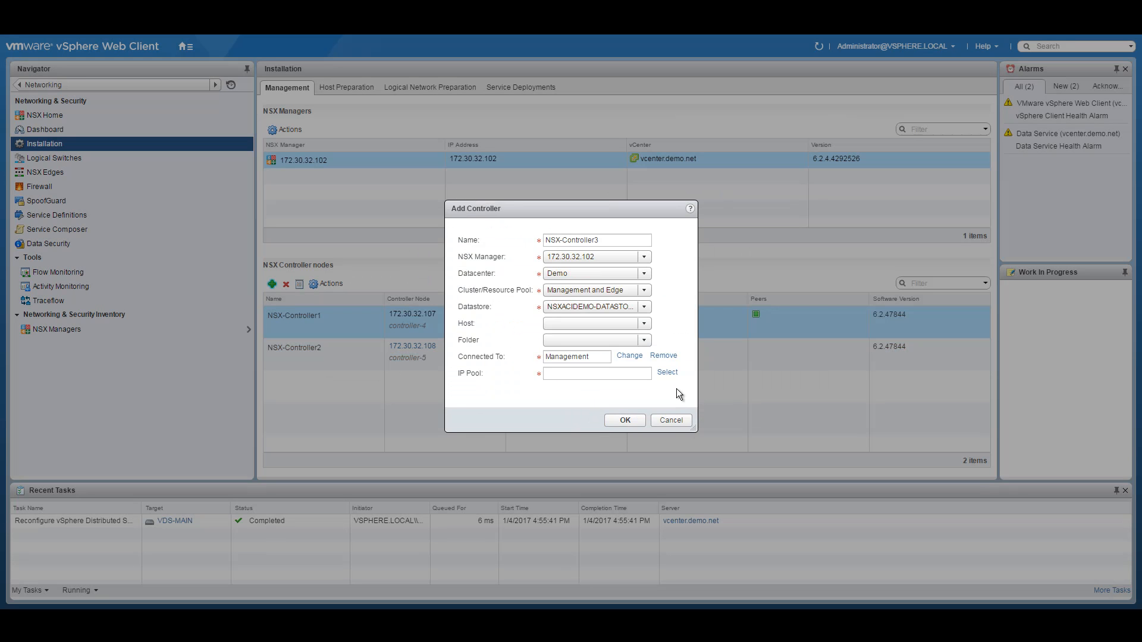
{"action": "left_click", "coordinate": [668, 373]}
{"action": "left_click", "coordinate": [521, 282]}
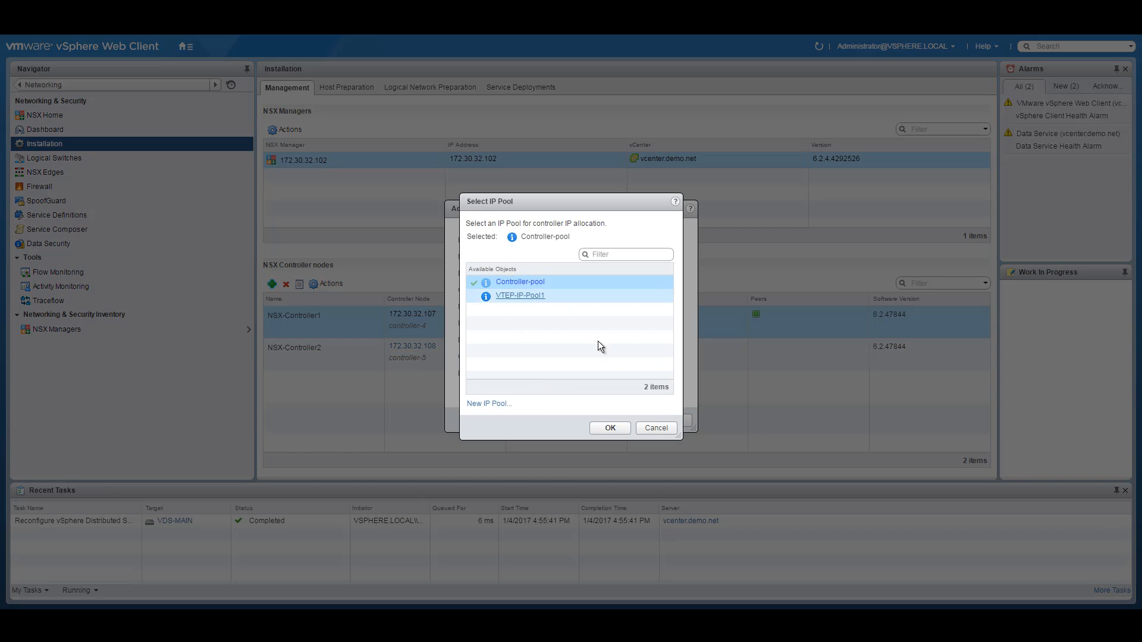
{"action": "left_click", "coordinate": [611, 428]}
{"action": "left_click", "coordinate": [634, 419]}
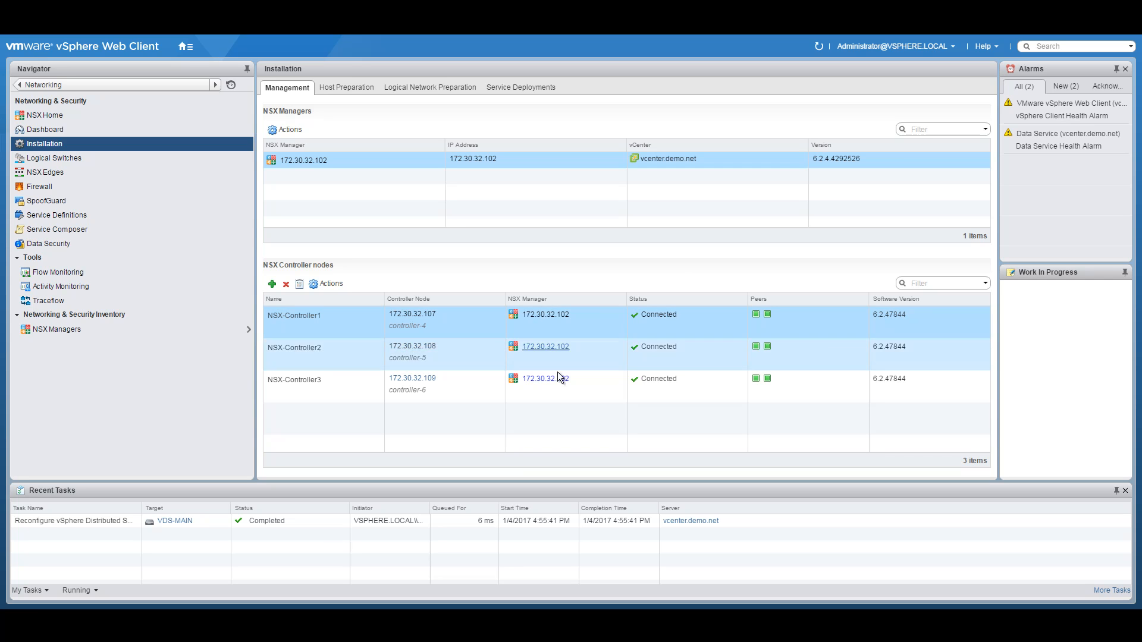
{"action": "left_click", "coordinate": [54, 333]}
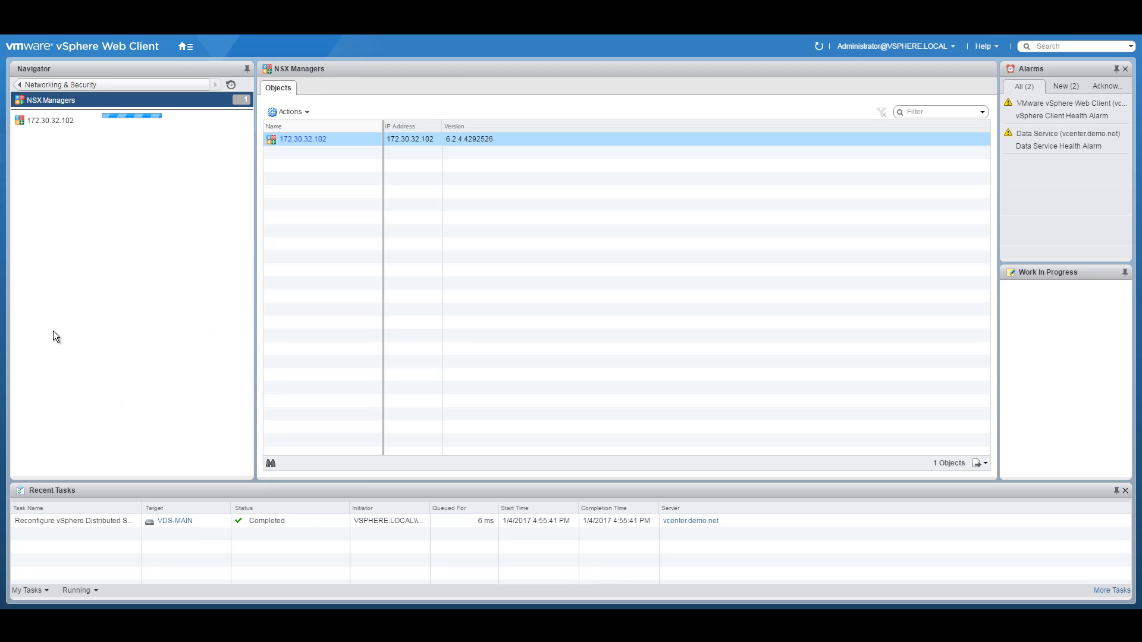
Step: Add the vcenter VM to NSX Manager 172.30.32.102's Exclusion List
{"action": "left_click", "coordinate": [55, 121]}
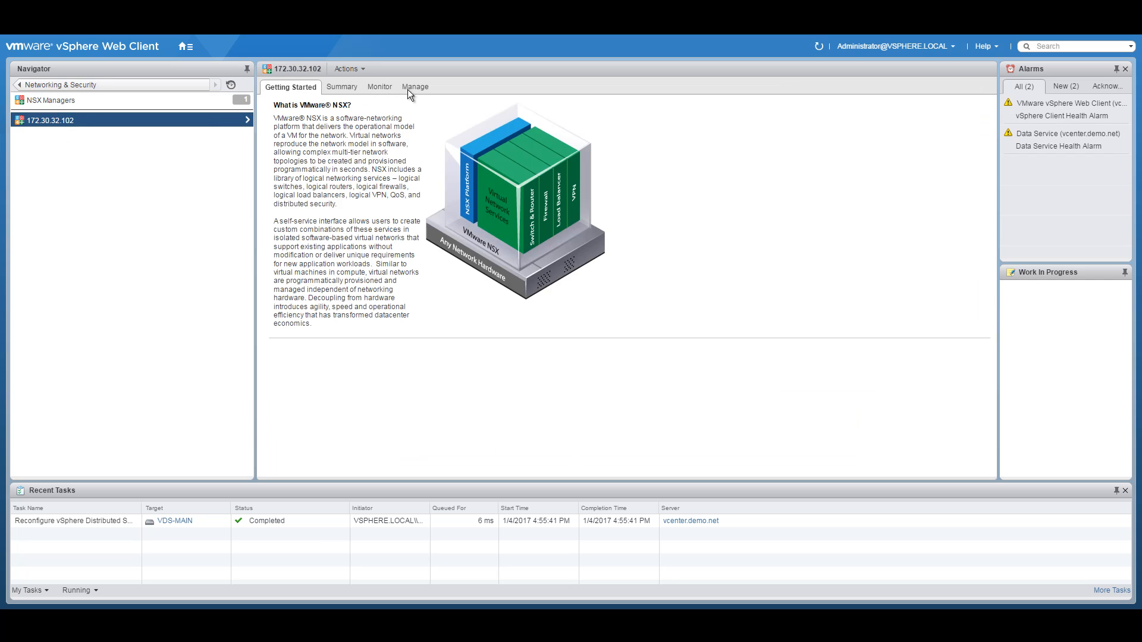
{"action": "left_click", "coordinate": [407, 89]}
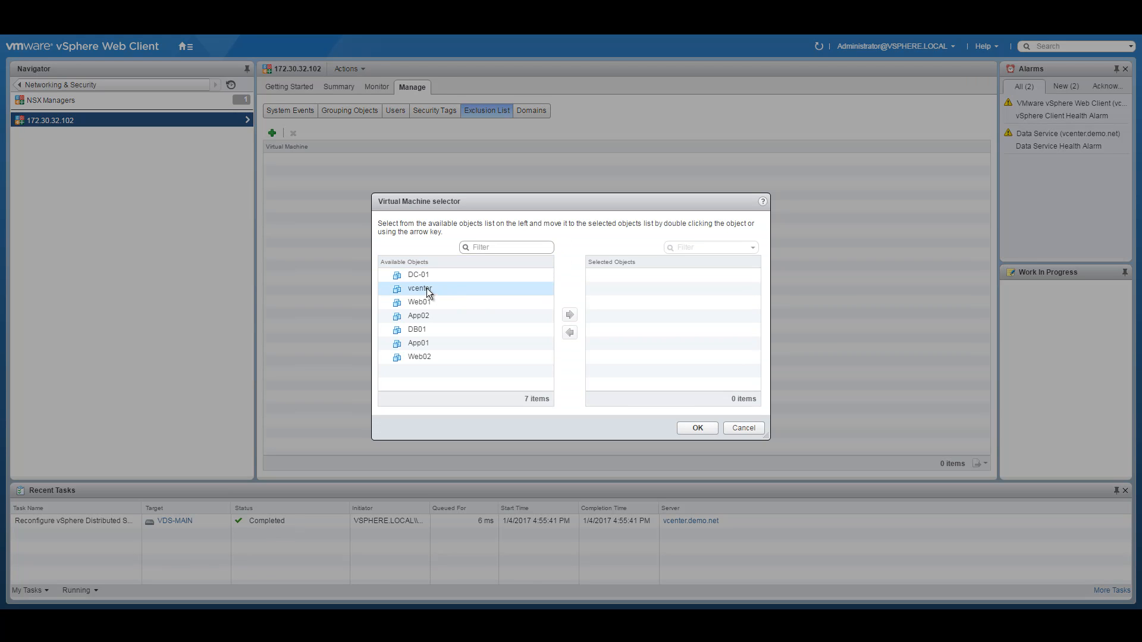
{"action": "left_click", "coordinate": [428, 292]}
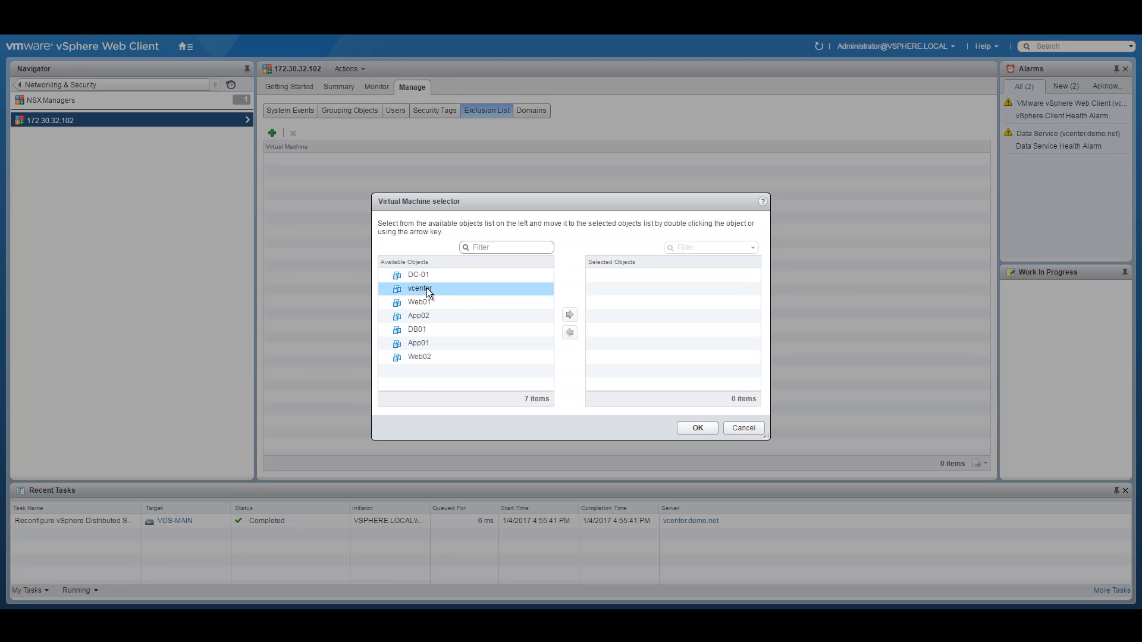
{"action": "left_click", "coordinate": [571, 314]}
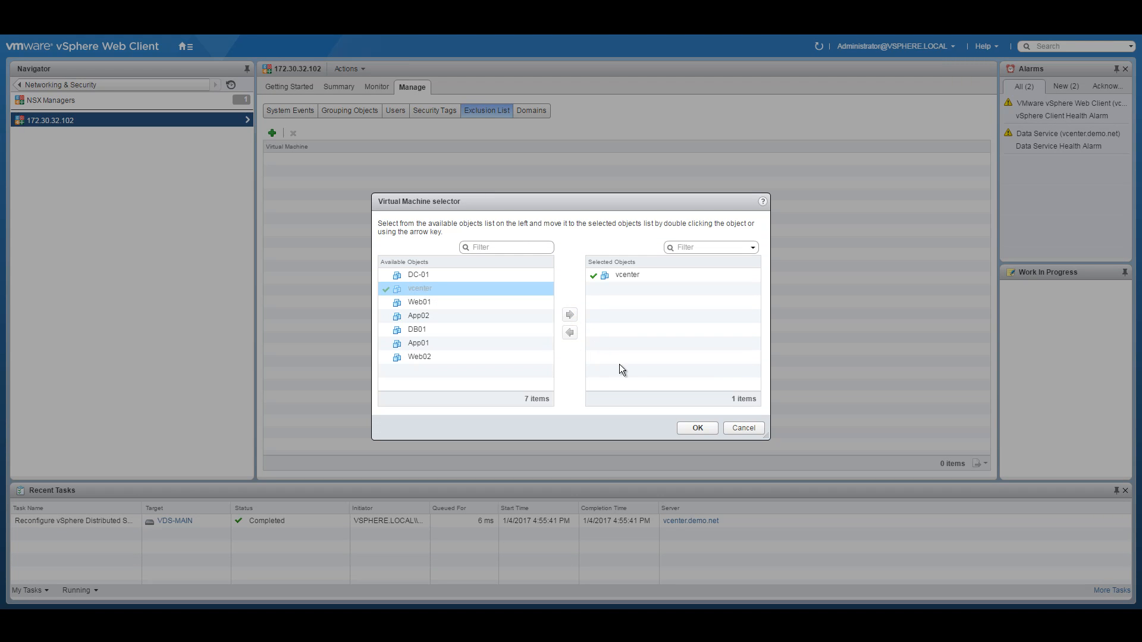
{"action": "left_click", "coordinate": [698, 425]}
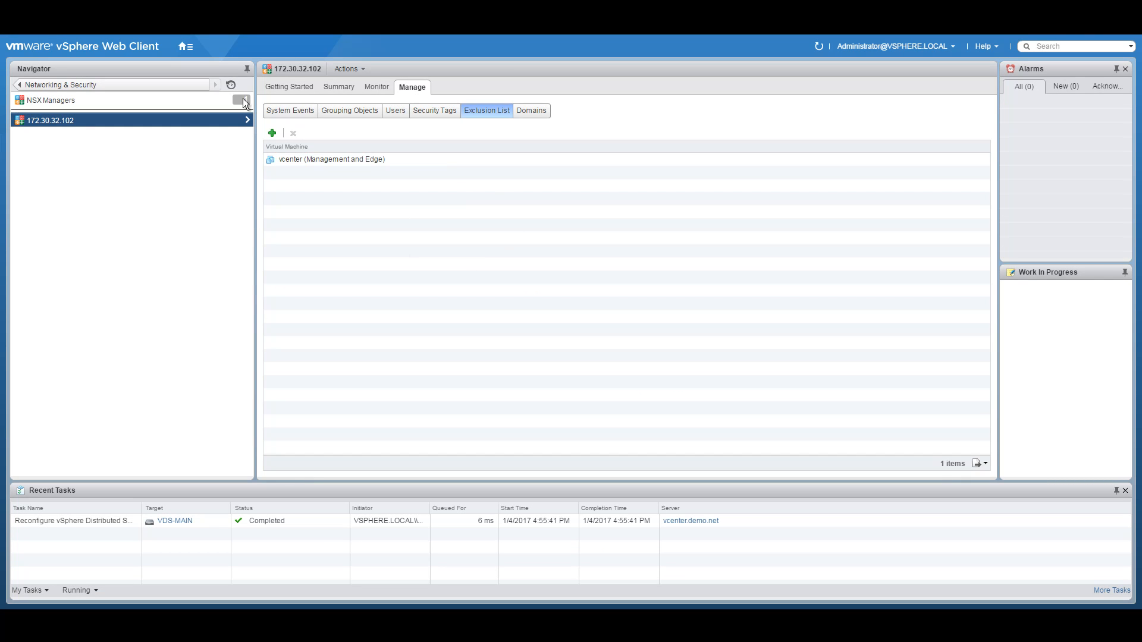
Step: Install NSX on the Compute01 cluster from Installation > Host Preparation
{"action": "left_click", "coordinate": [18, 85]}
{"action": "left_click", "coordinate": [68, 144]}
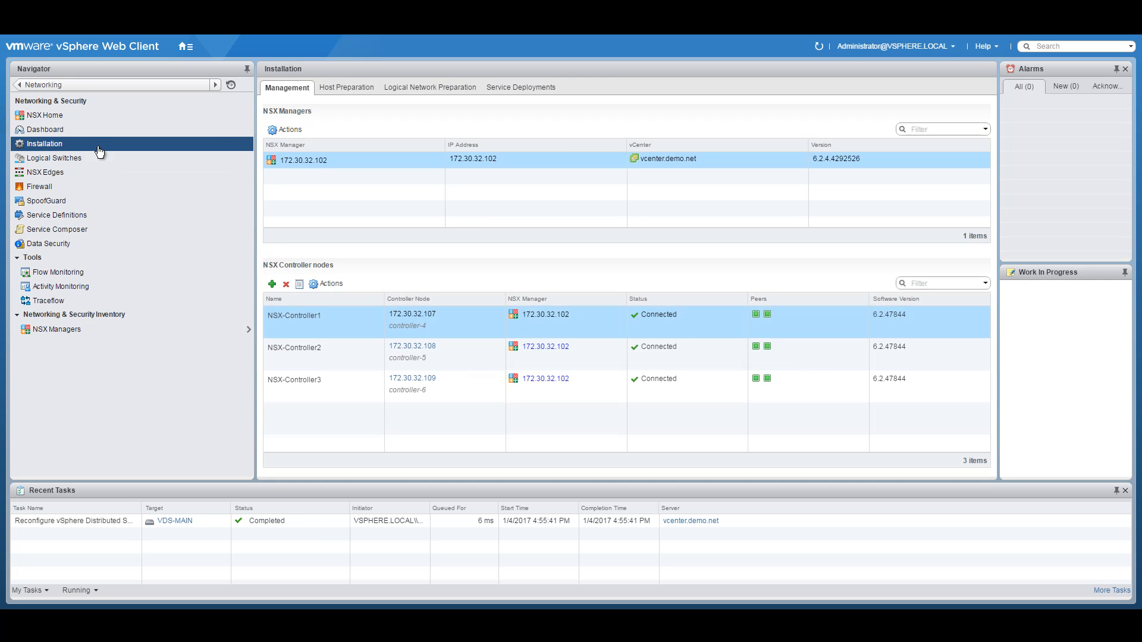
{"action": "left_click", "coordinate": [351, 90]}
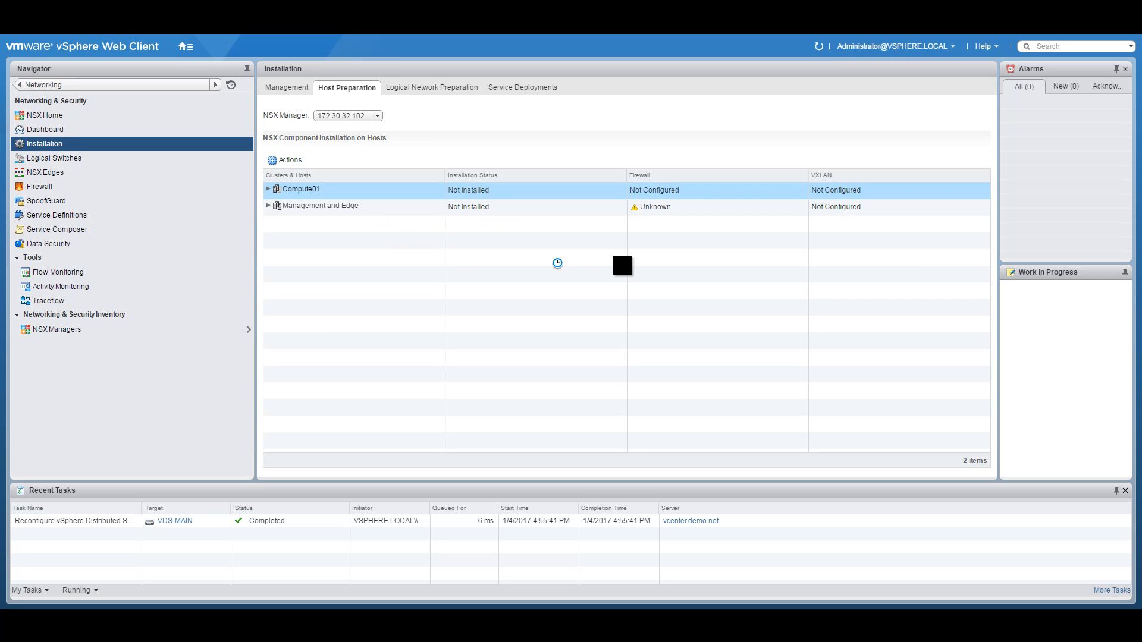
{"action": "mouse_move", "coordinate": [514, 192]}
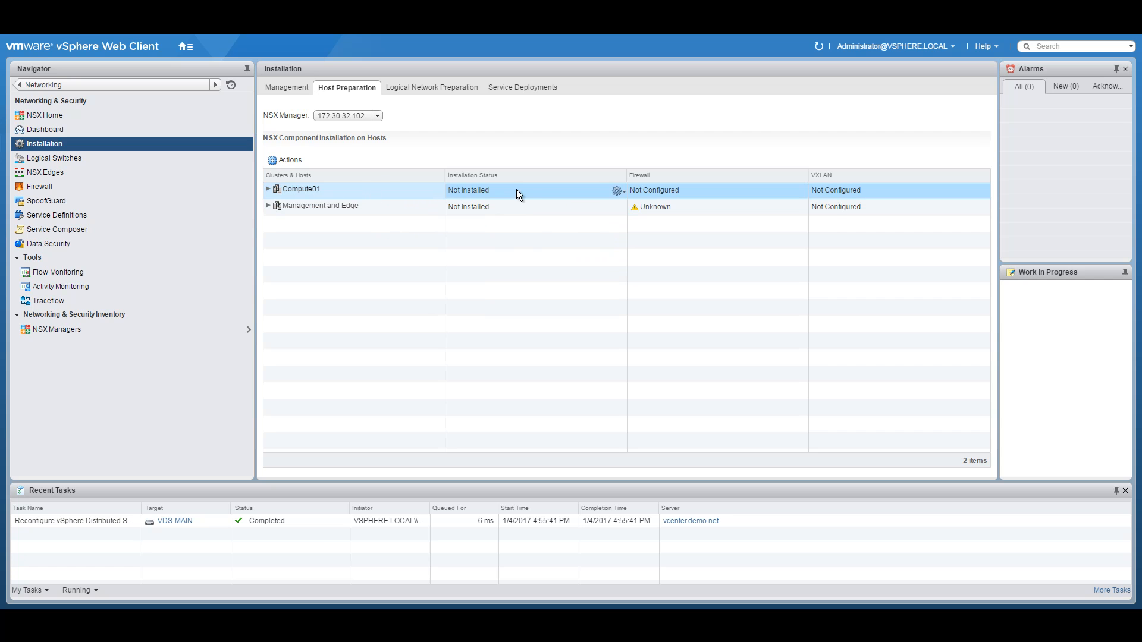
{"action": "left_click", "coordinate": [624, 191]}
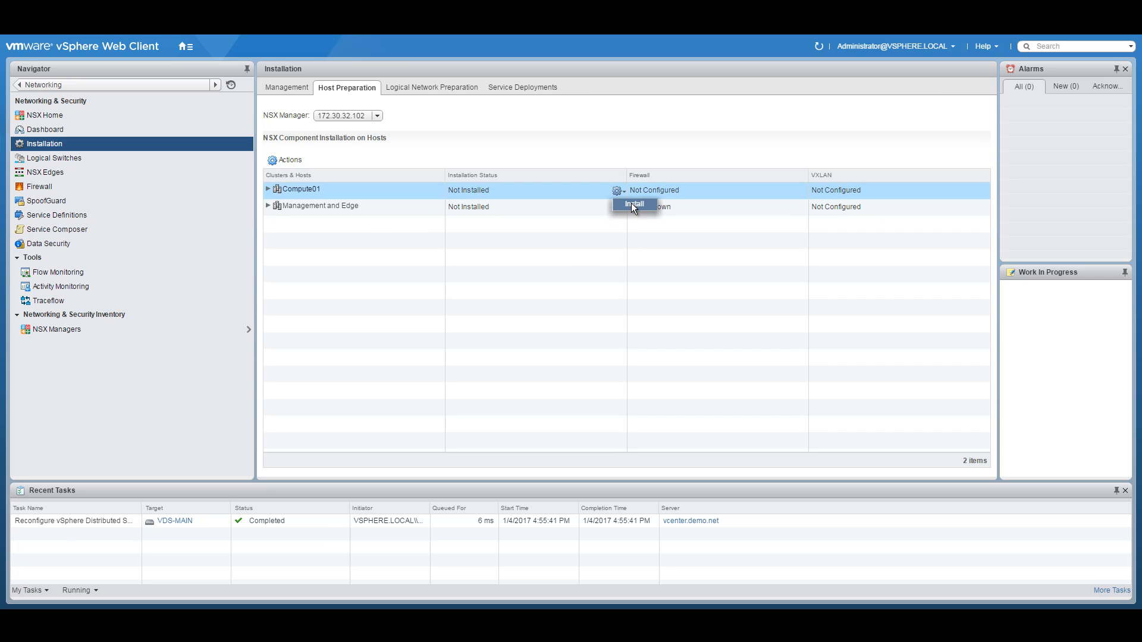
{"action": "left_click", "coordinate": [631, 204]}
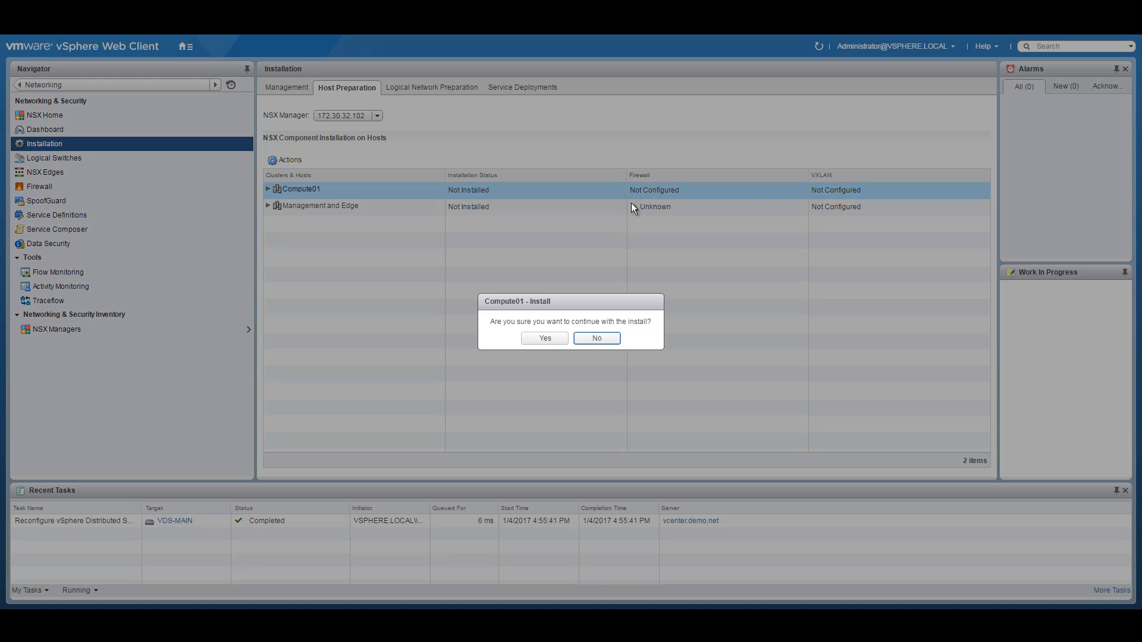
{"action": "left_click", "coordinate": [545, 337]}
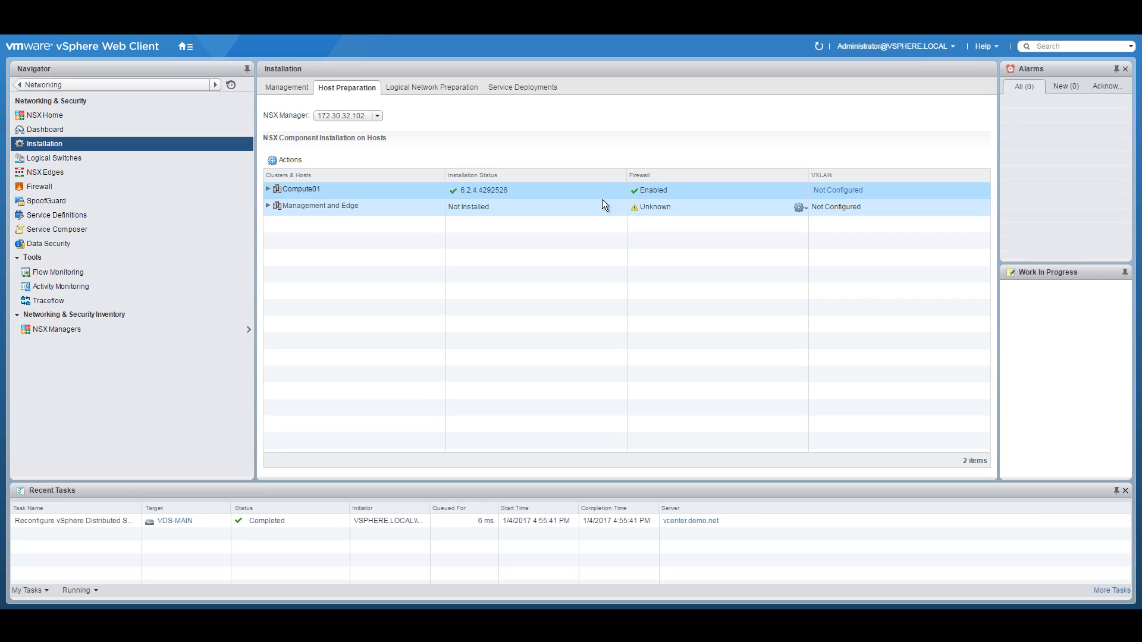
Step: Install NSX on Management and Edge and expand both clusters to show hosts on 6.2.4.4292526
{"action": "left_click", "coordinate": [622, 207]}
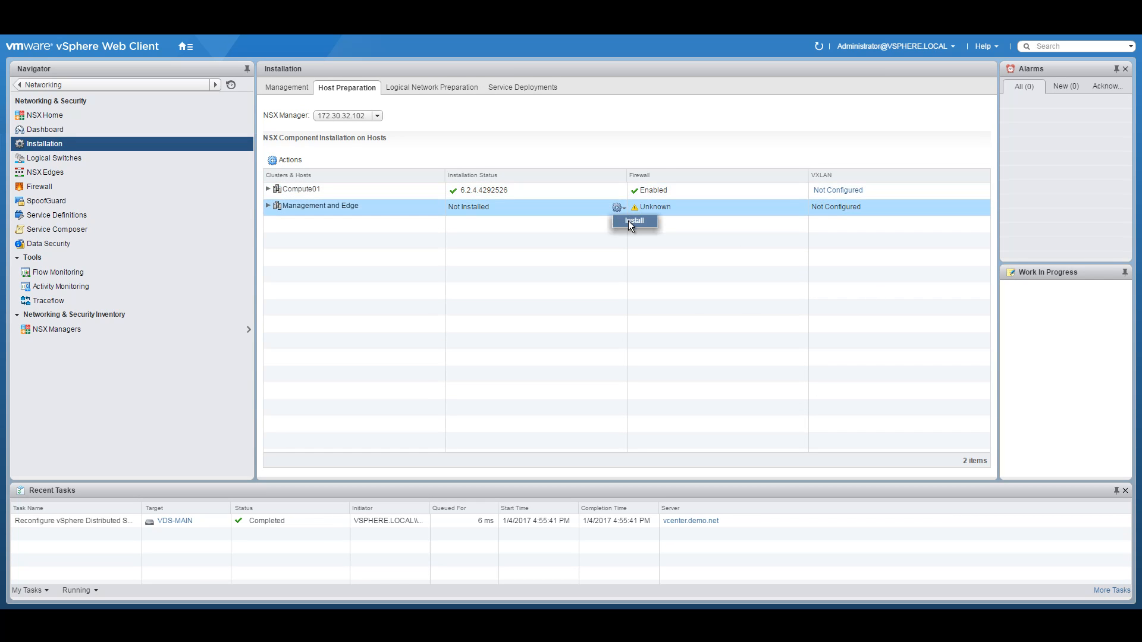
{"action": "left_click", "coordinate": [628, 220]}
{"action": "left_click", "coordinate": [539, 338]}
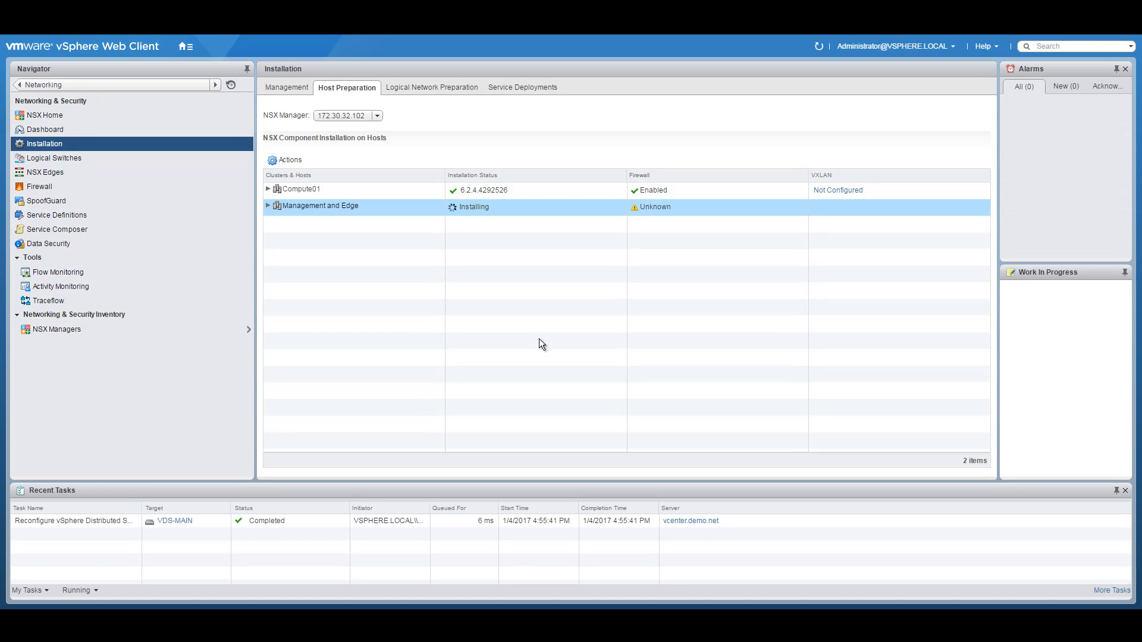
{"action": "left_click", "coordinate": [268, 188]}
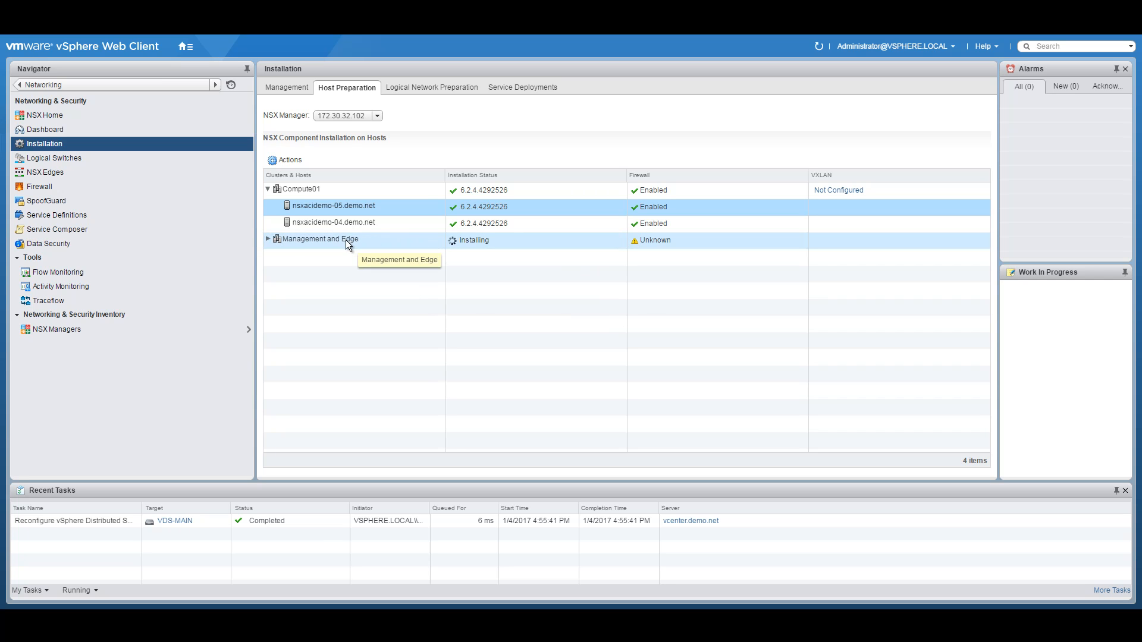
{"action": "left_click", "coordinate": [269, 239]}
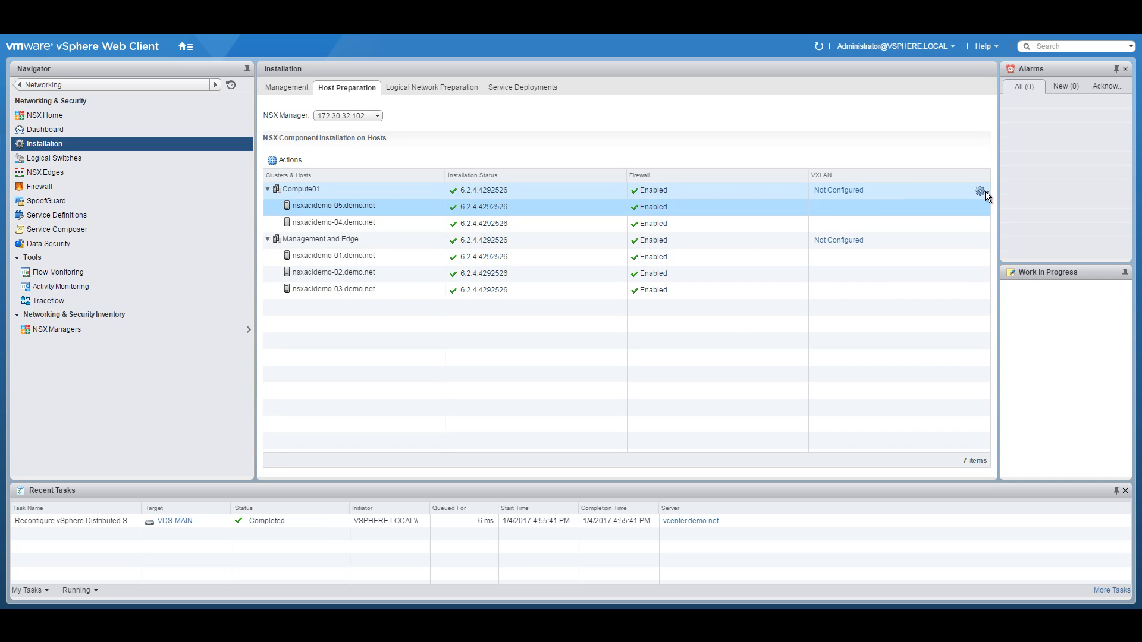
Step: Open Configure VXLAN Networking for the Compute01 cluster and select its VLAN field
{"action": "left_click", "coordinate": [981, 191]}
{"action": "left_click", "coordinate": [839, 190]}
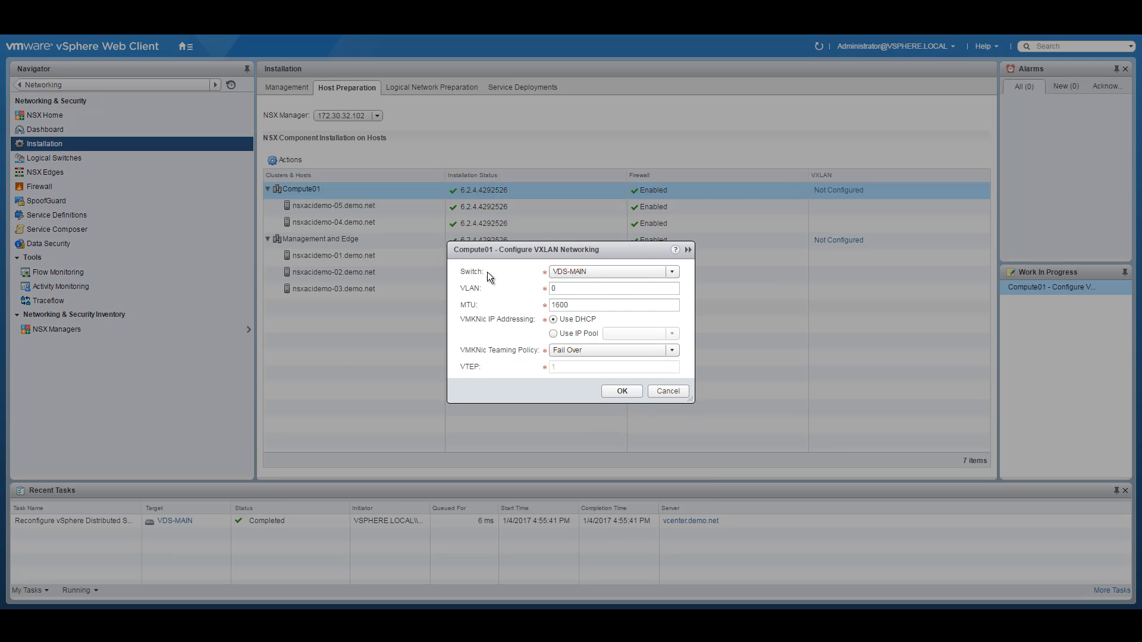
{"action": "left_click", "coordinate": [584, 290]}
Step: Find VXLAN Transport VLAN 200 in the network diagram PDF and enter 200 as Compute01's VLAN
{"action": "left_click", "coordinate": [457, 599]}
{"action": "key", "text": "Escape"}
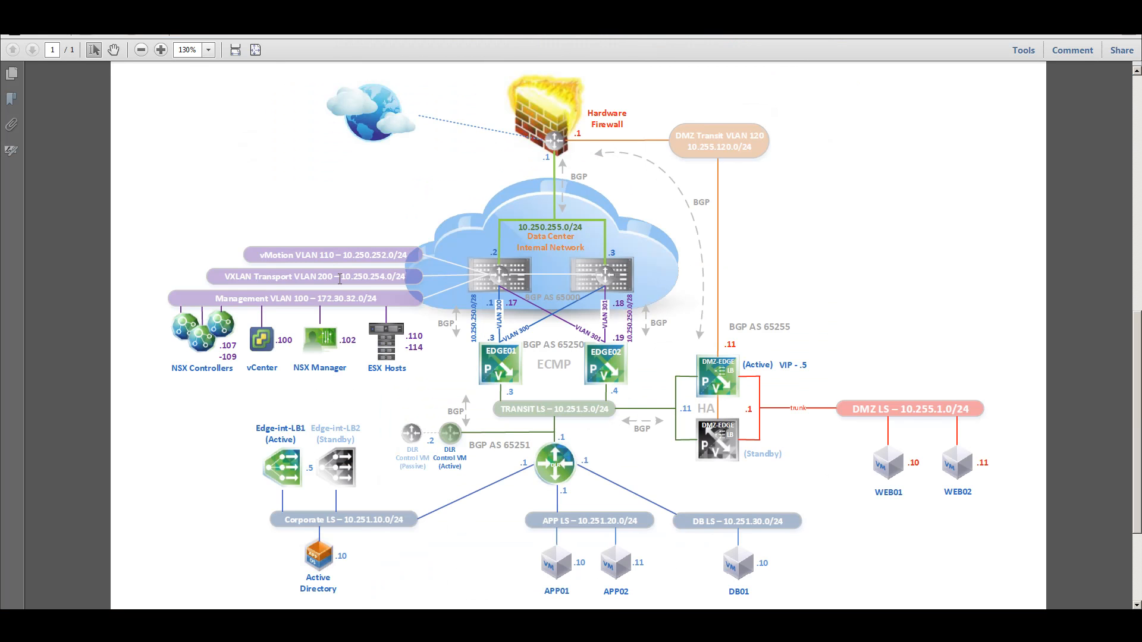
{"action": "left_click_drag", "start_coordinate": [339, 279], "coordinate": [225, 278]}
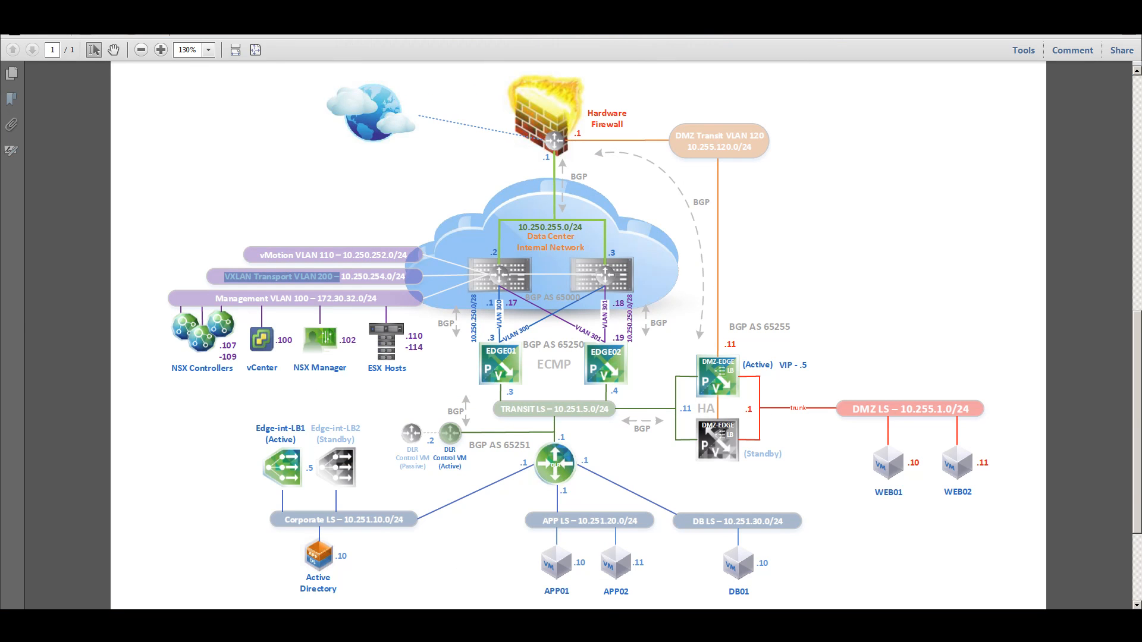
{"action": "key", "text": "alt+Tab"}
{"action": "left_click", "coordinate": [569, 288]}
{"action": "type", "text": "200"}
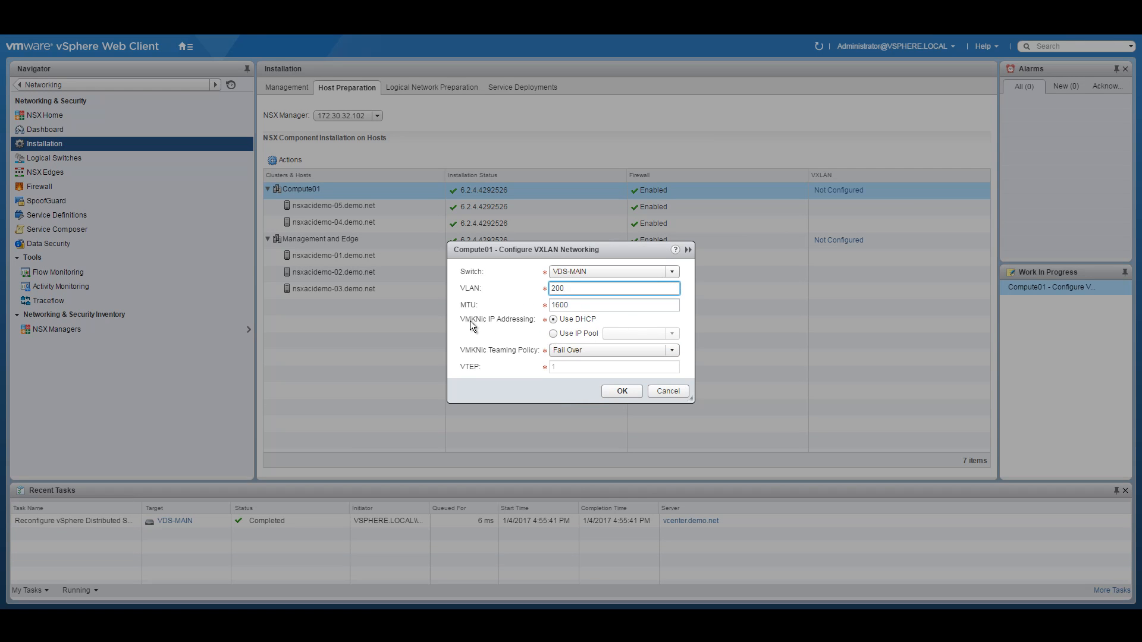
Step: Finish Compute01's VXLAN with IP pool VTEP-IP-Pool1 and Load Balance - SRCID teaming
{"action": "left_click", "coordinate": [552, 334]}
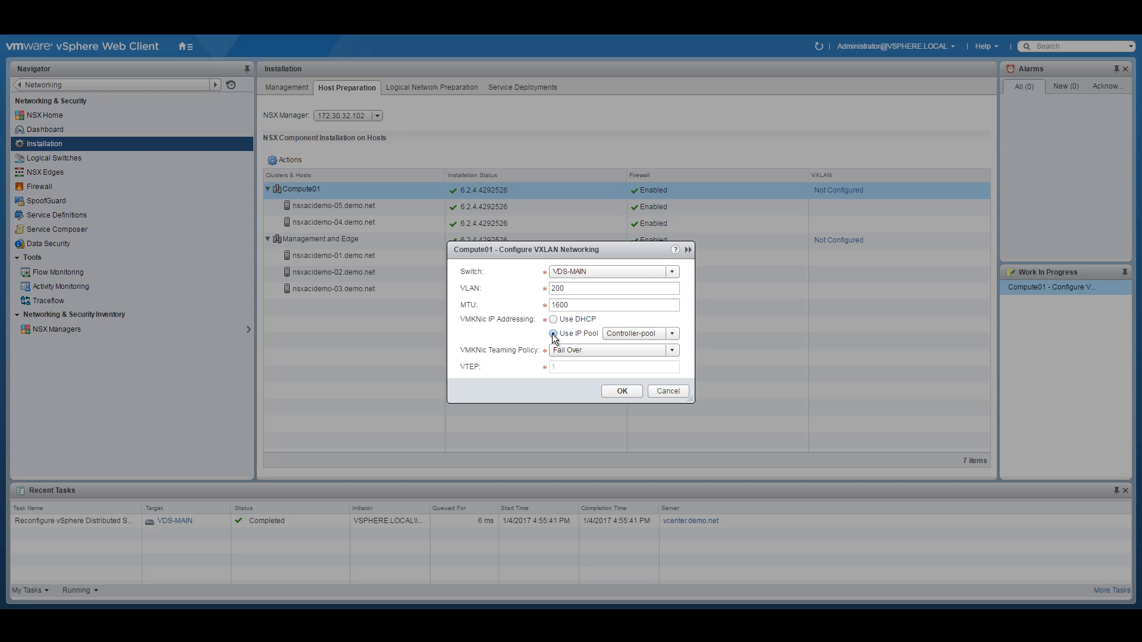
{"action": "left_click", "coordinate": [673, 336]}
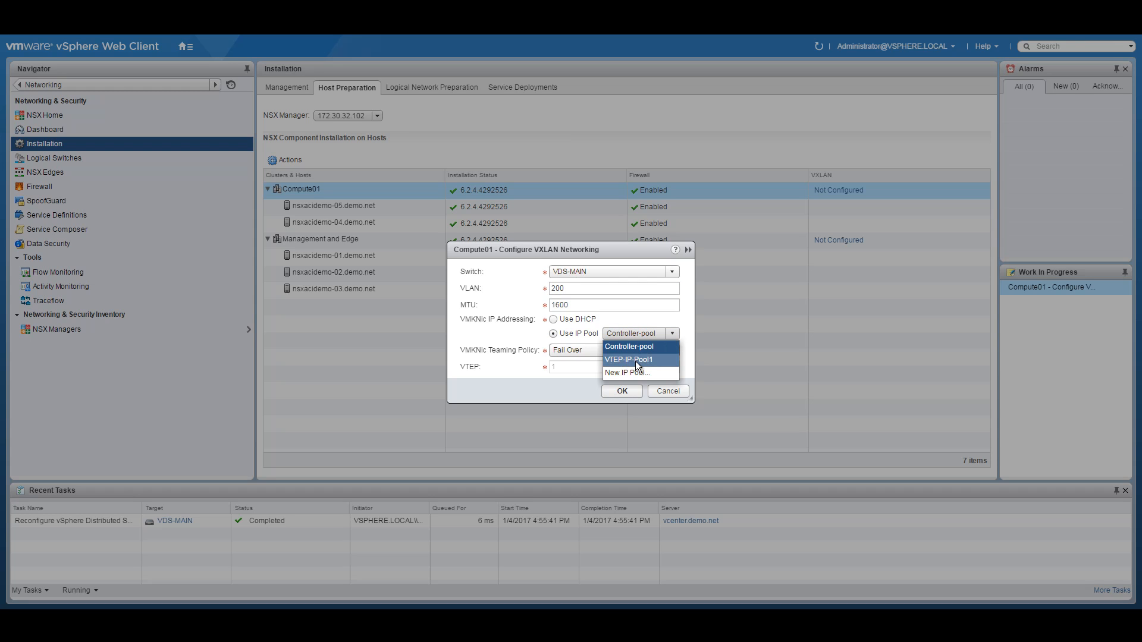
{"action": "left_click", "coordinate": [640, 361]}
{"action": "left_click", "coordinate": [673, 351]}
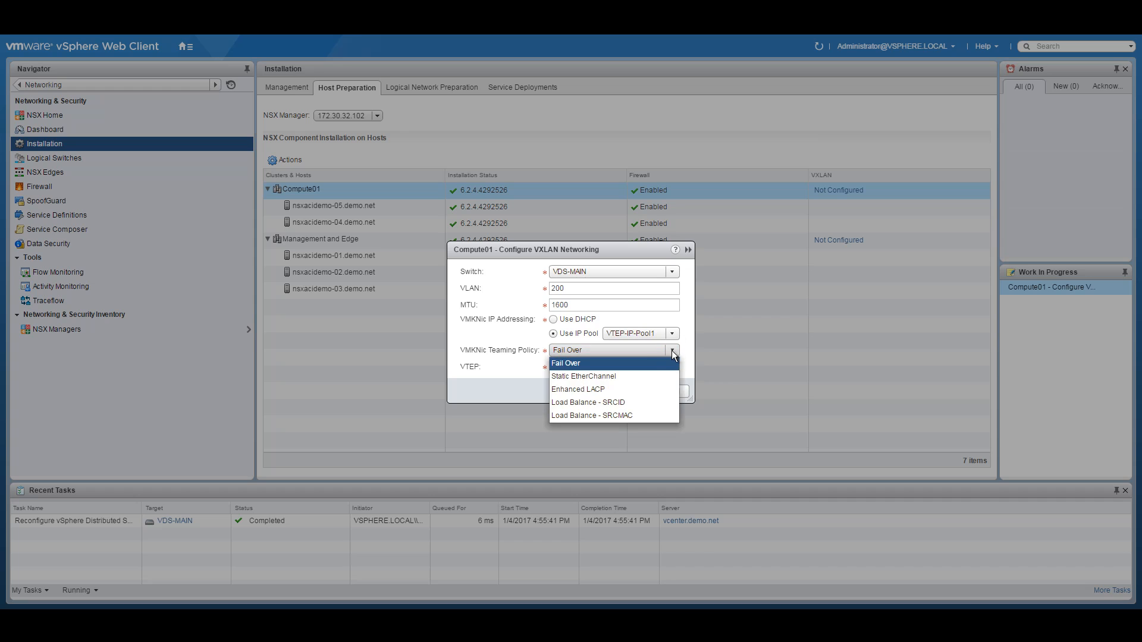
{"action": "left_click", "coordinate": [619, 403]}
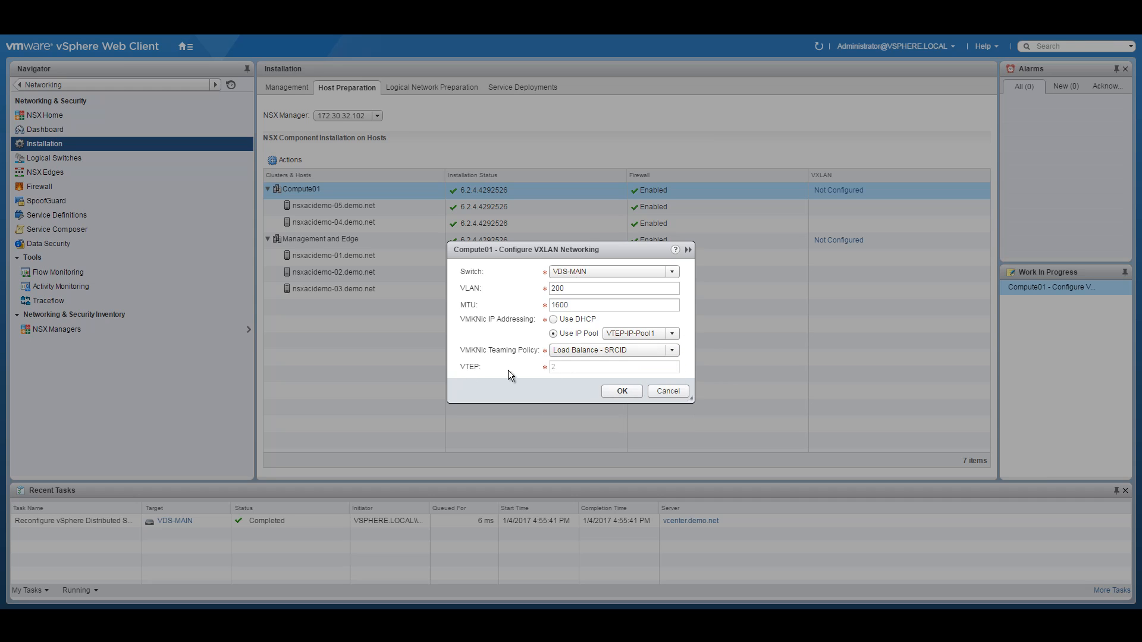
{"action": "left_click", "coordinate": [621, 390]}
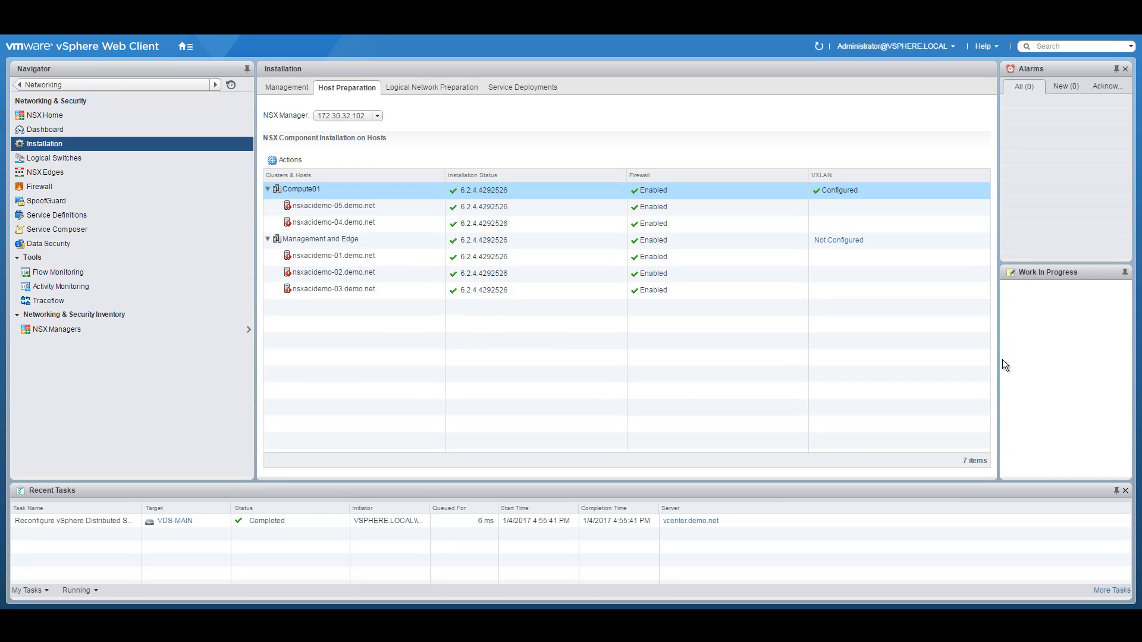
Step: Configure VXLAN on Management and Edge with VLAN 200 and IP pool VTEP-IP-Pool1
{"action": "left_click", "coordinate": [983, 241]}
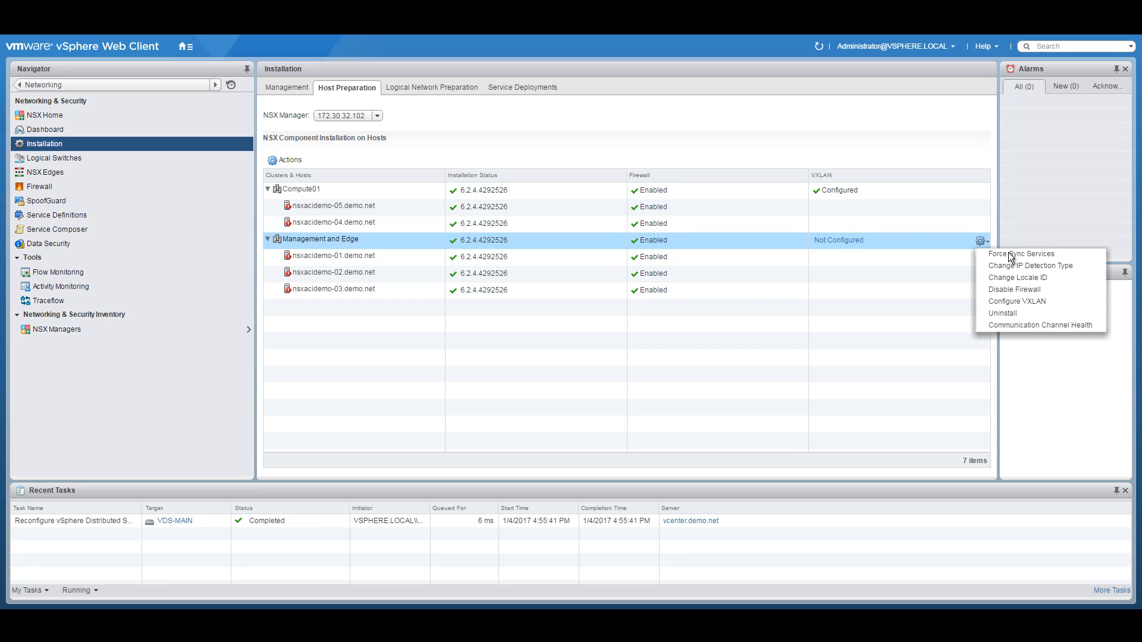
{"action": "left_click", "coordinate": [839, 239]}
{"action": "double_click", "coordinate": [593, 289]}
{"action": "type", "text": "200"}
{"action": "left_click", "coordinate": [553, 334]}
{"action": "left_click", "coordinate": [631, 333]}
{"action": "left_click", "coordinate": [636, 357]}
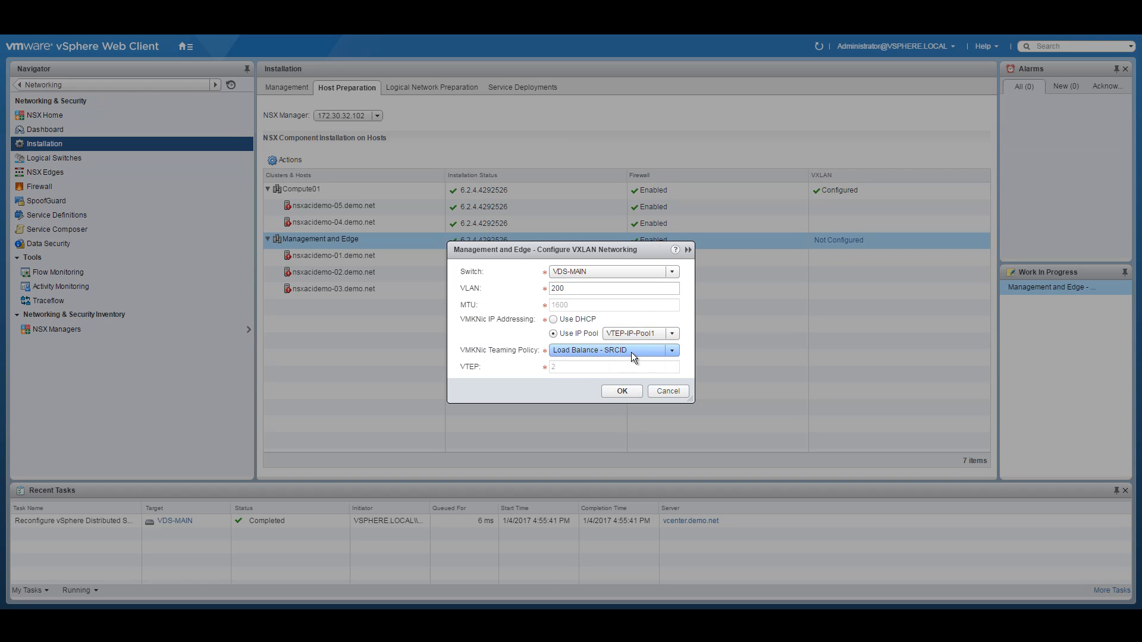
{"action": "left_click", "coordinate": [623, 391]}
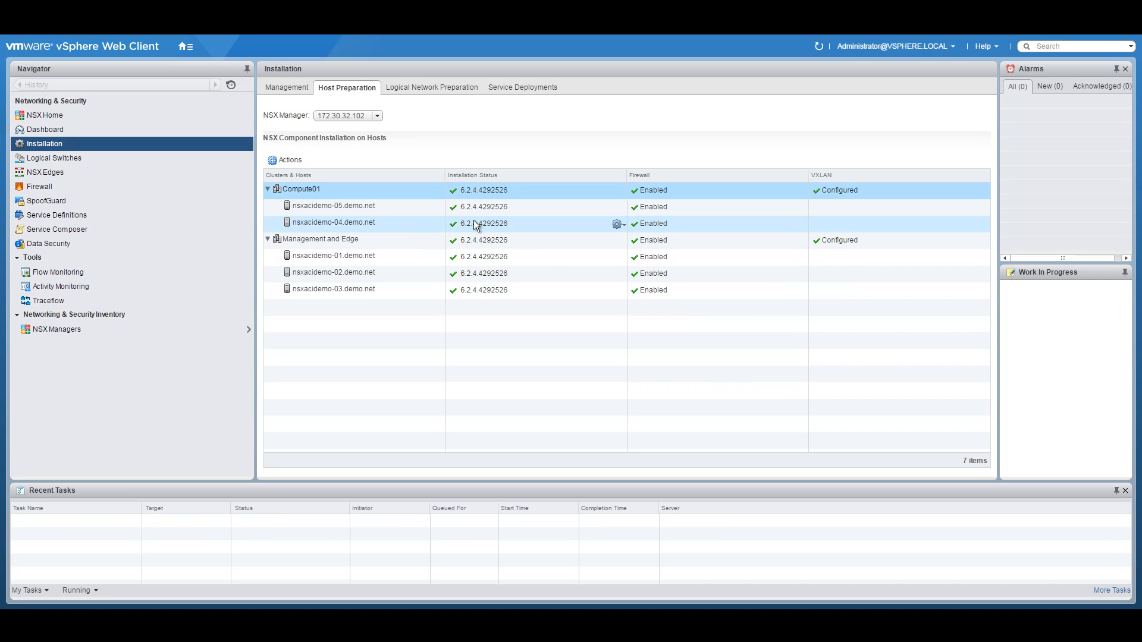
Step: Open the Segment ID settings for editing and review the 5000-5999 pool
{"action": "left_click", "coordinate": [426, 89]}
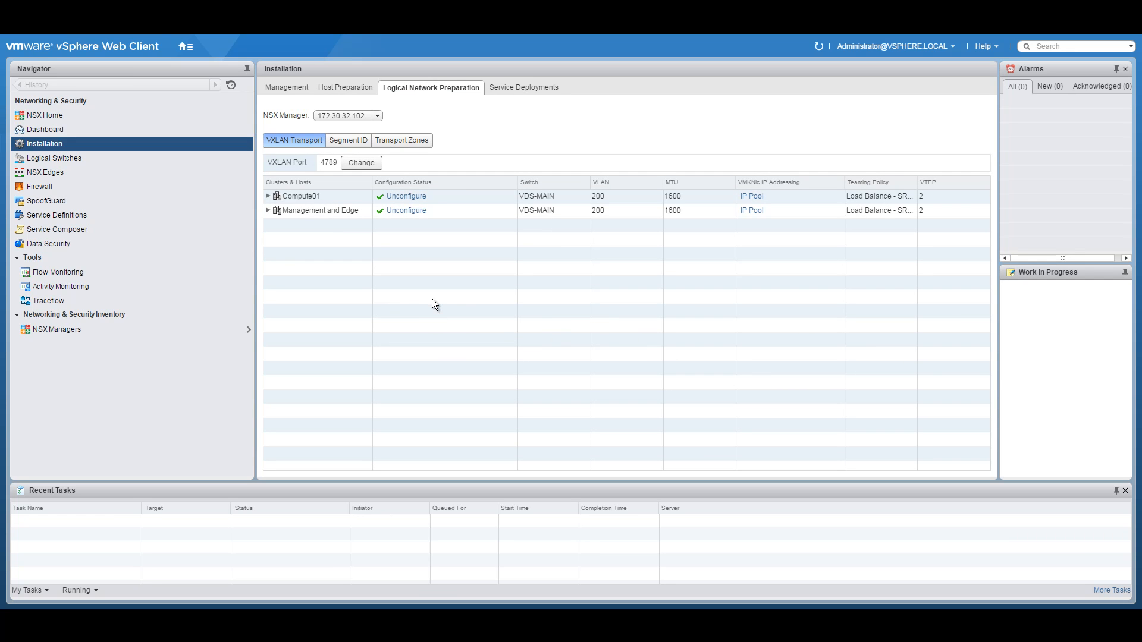
{"action": "left_click", "coordinate": [348, 141]}
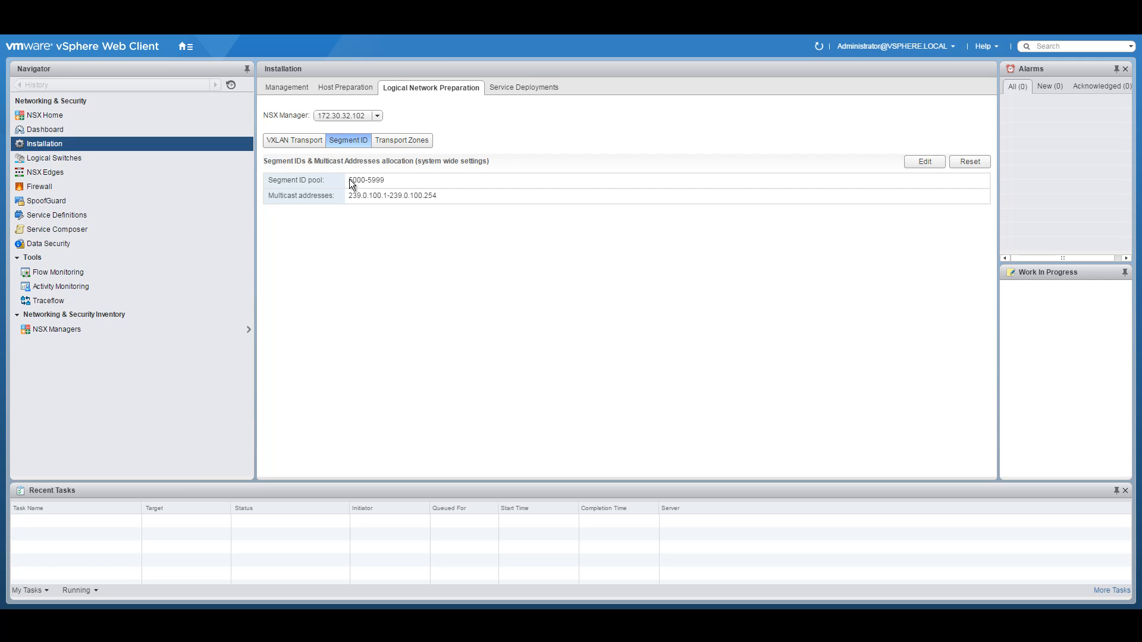
{"action": "left_click", "coordinate": [926, 162]}
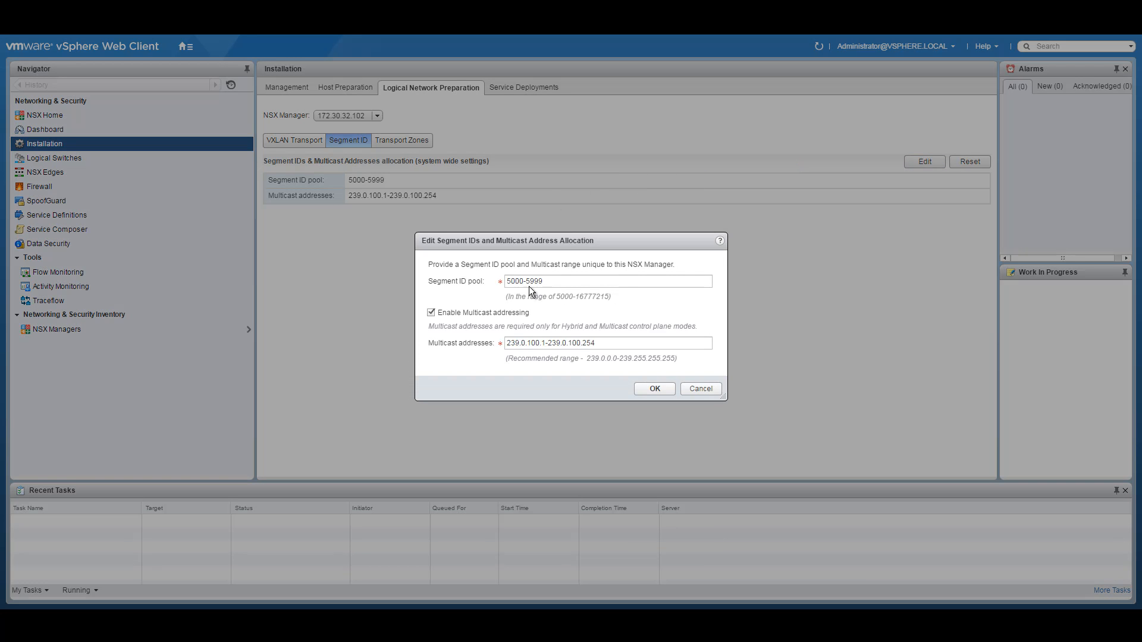
{"action": "left_click_drag", "start_coordinate": [548, 282], "coordinate": [432, 280]}
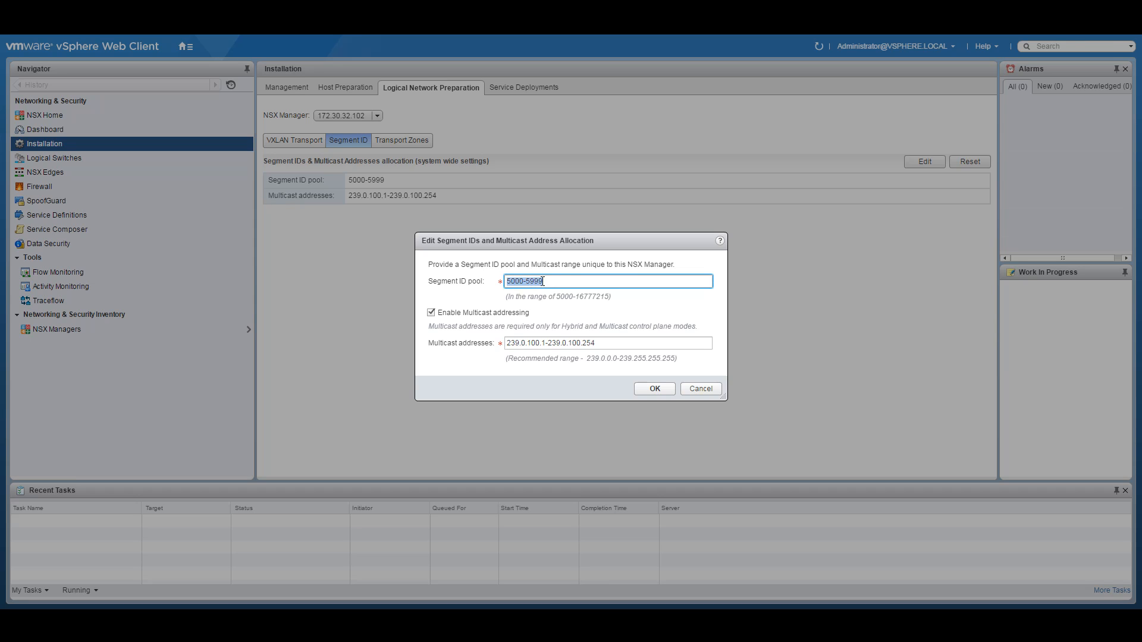
{"action": "left_click_drag", "start_coordinate": [633, 346], "coordinate": [538, 342]}
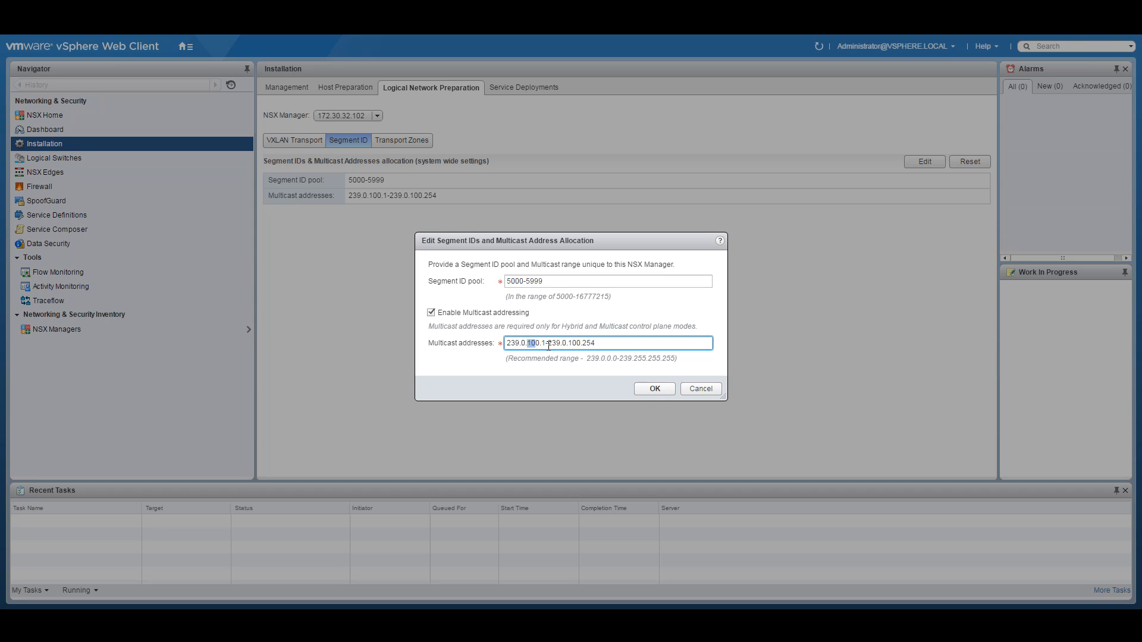
Step: Keep multicast range 239.0.100.1-239.0.100.254, save, and show the empty transport zones list
{"action": "left_click", "coordinate": [583, 344]}
{"action": "left_click_drag", "start_coordinate": [584, 344], "coordinate": [602, 344]}
{"action": "left_click", "coordinate": [620, 345]}
{"action": "left_click_drag", "start_coordinate": [619, 345], "coordinate": [497, 345]}
{"action": "left_click", "coordinate": [658, 391]}
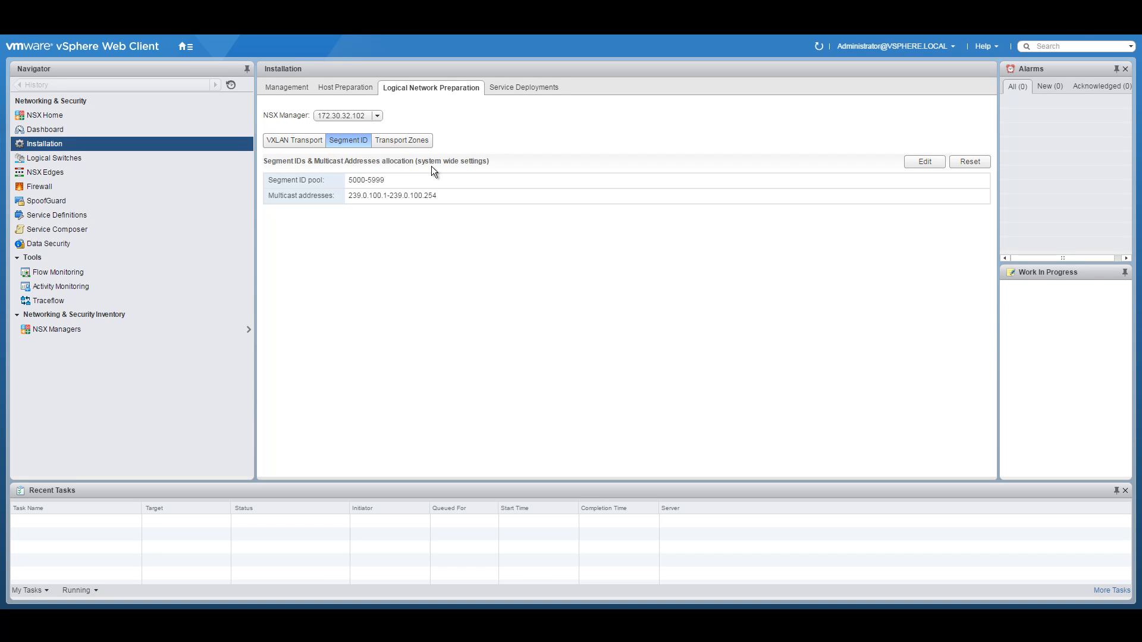
{"action": "left_click", "coordinate": [409, 140]}
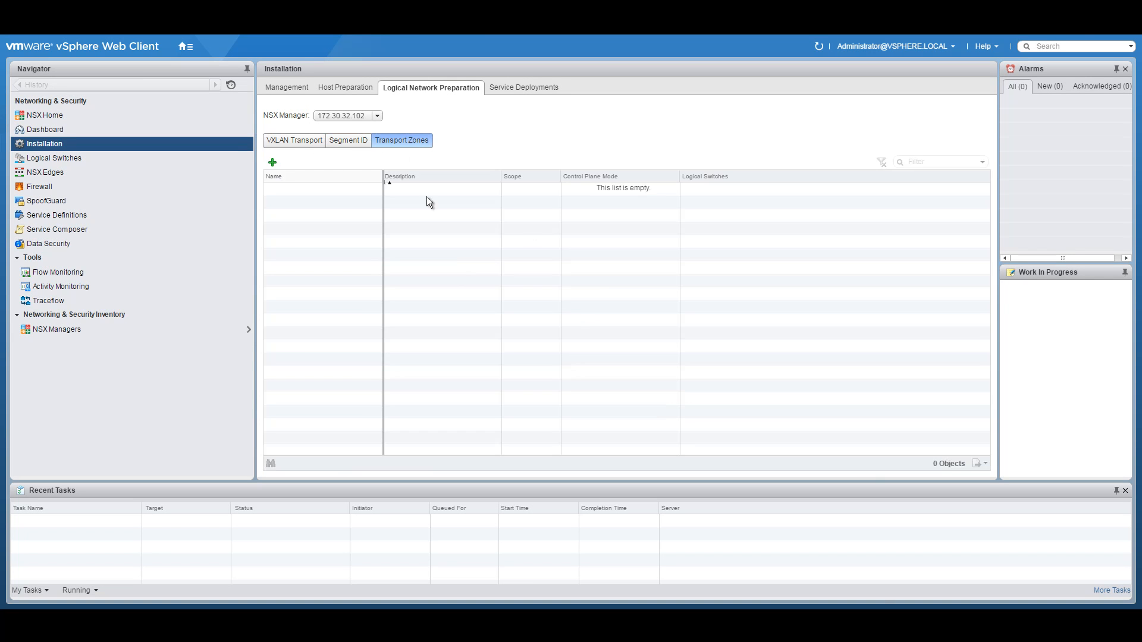
Step: Create Hybrid transport zone TZ-MAIN including the Compute01 and Management and Edge clusters
{"action": "left_click", "coordinate": [273, 162]}
{"action": "left_click", "coordinate": [513, 194]}
{"action": "type", "text": "TZ-MAIN"}
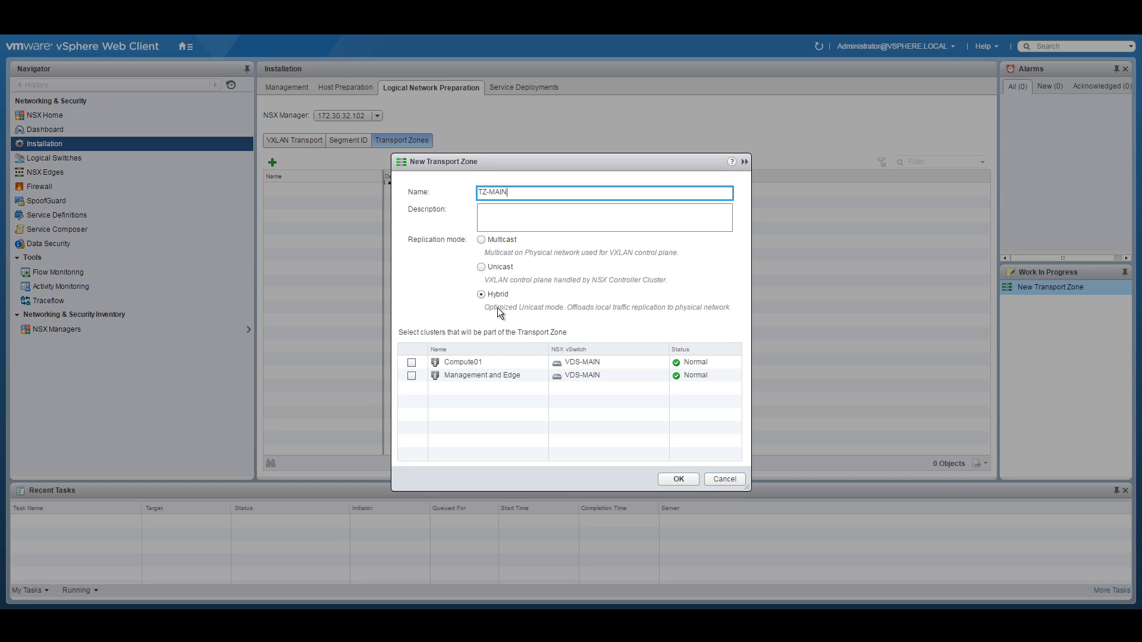
{"action": "mouse_move", "coordinate": [503, 313]}
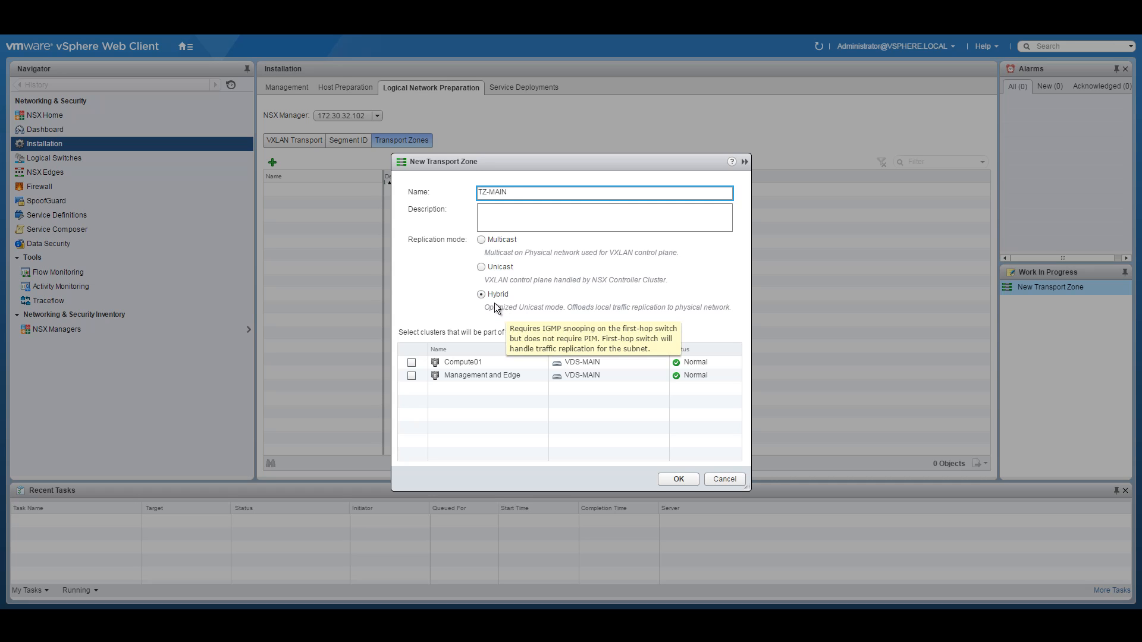
{"action": "left_click", "coordinate": [411, 362]}
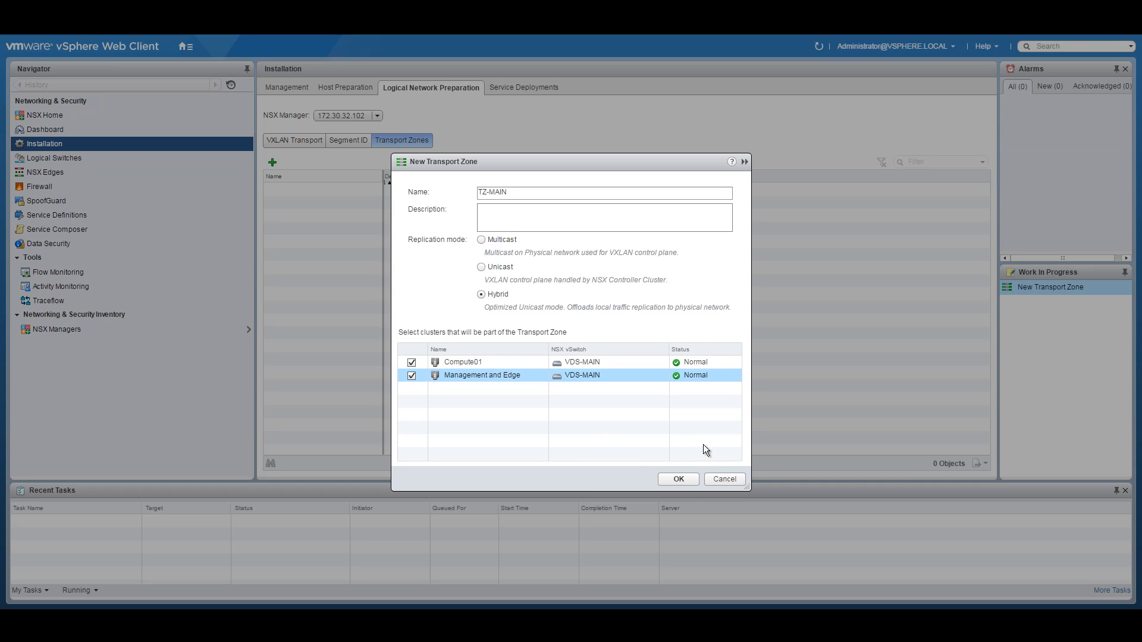
{"action": "left_click", "coordinate": [679, 479]}
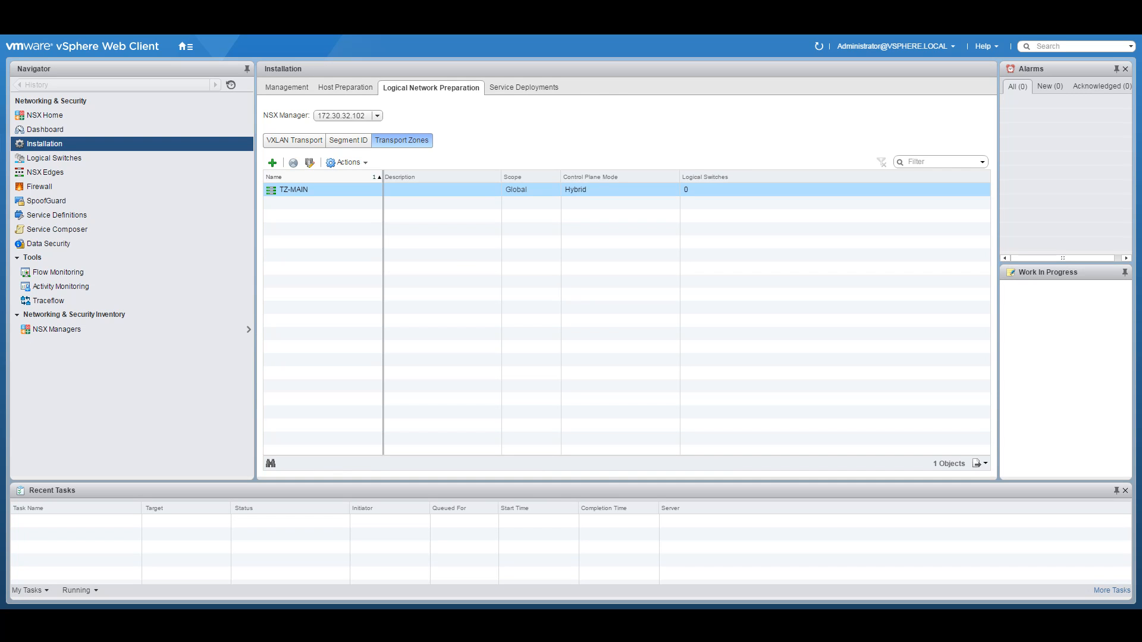
Step: Start a new logical switch from the Logical Switches list and select its name field
{"action": "left_click", "coordinate": [223, 302]}
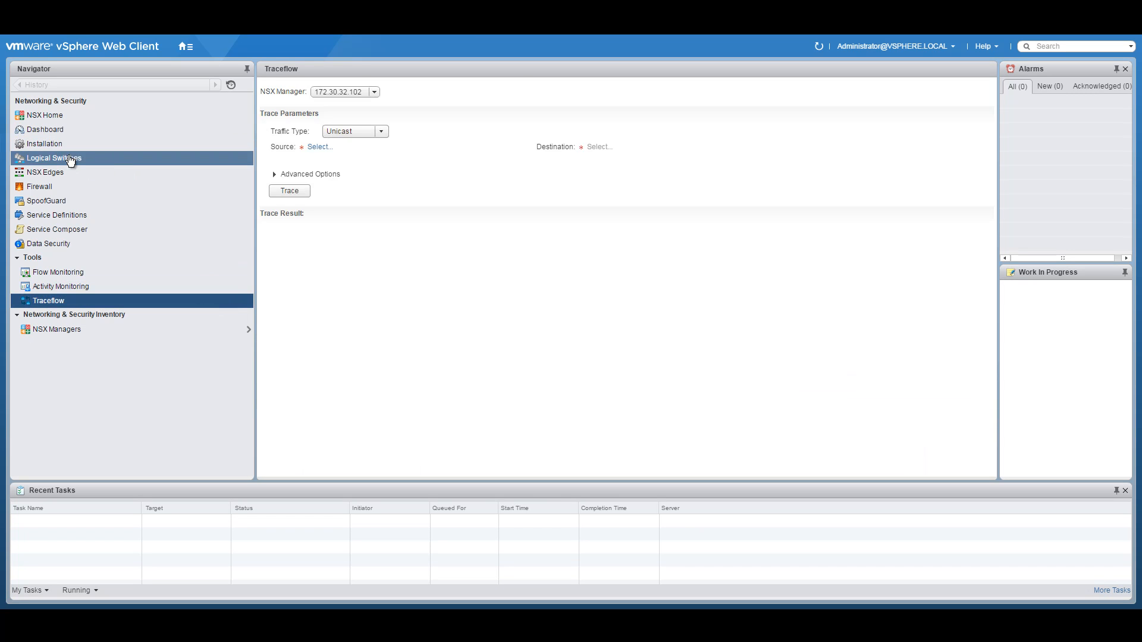
{"action": "left_click", "coordinate": [70, 159]}
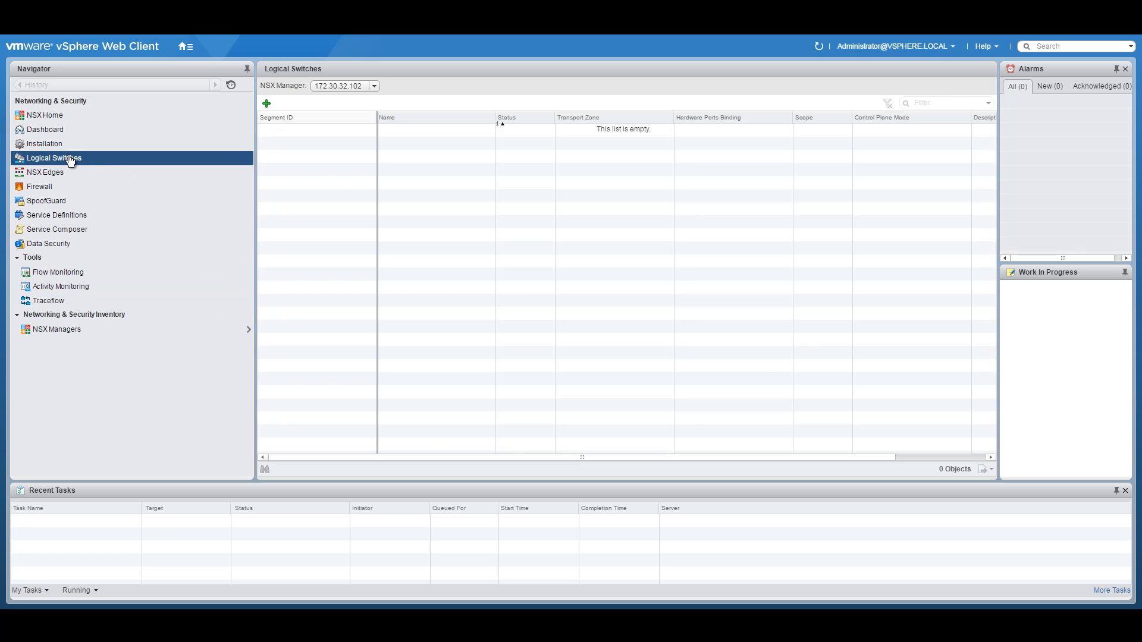
{"action": "left_click", "coordinate": [267, 104]}
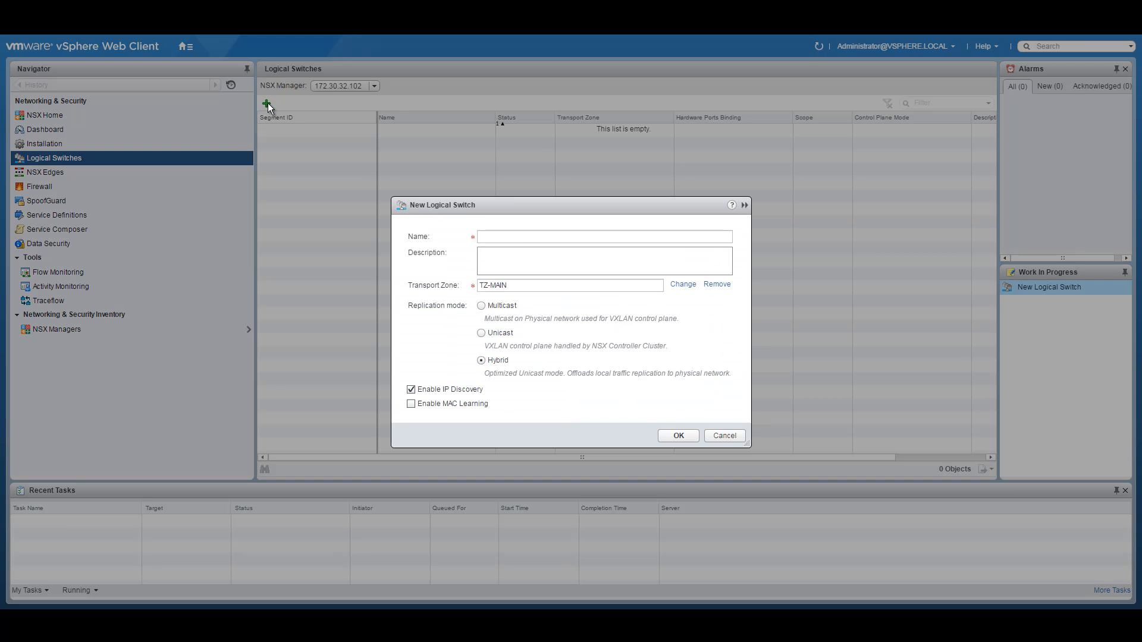
{"action": "left_click", "coordinate": [518, 238]}
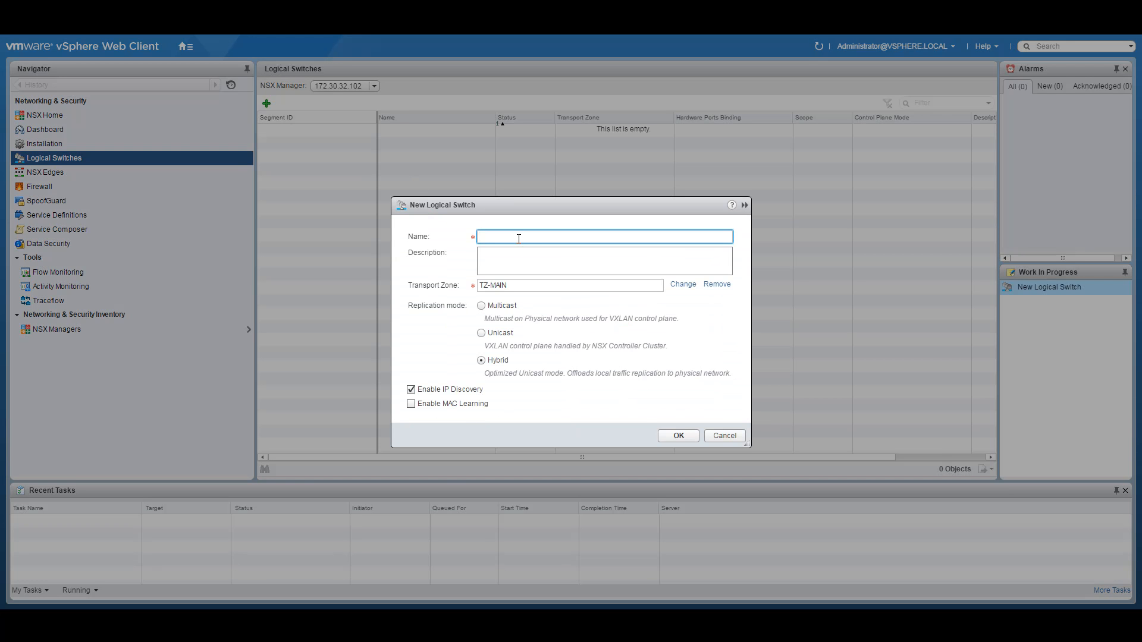
Step: Bring up the network diagram PDF to check the logical switches like TRANSIT LS 10.251.5.0/24
{"action": "left_click", "coordinate": [466, 620]}
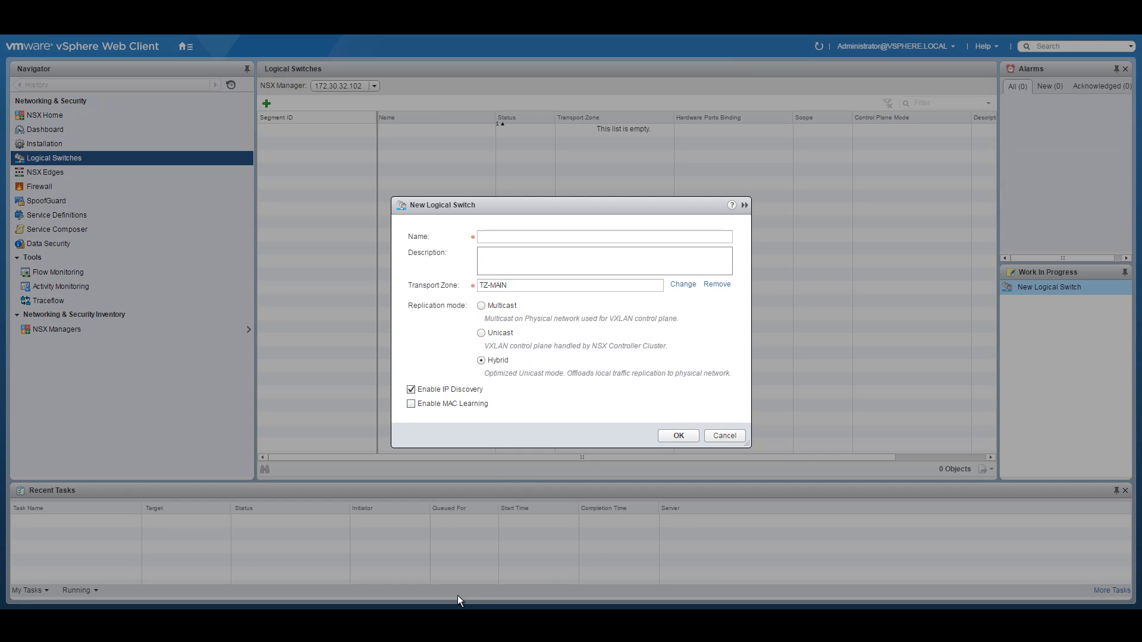
{"action": "left_click", "coordinate": [458, 597]}
{"action": "scroll", "coordinate": [815, 366], "scroll_direction": "up", "scroll_amount": 1}
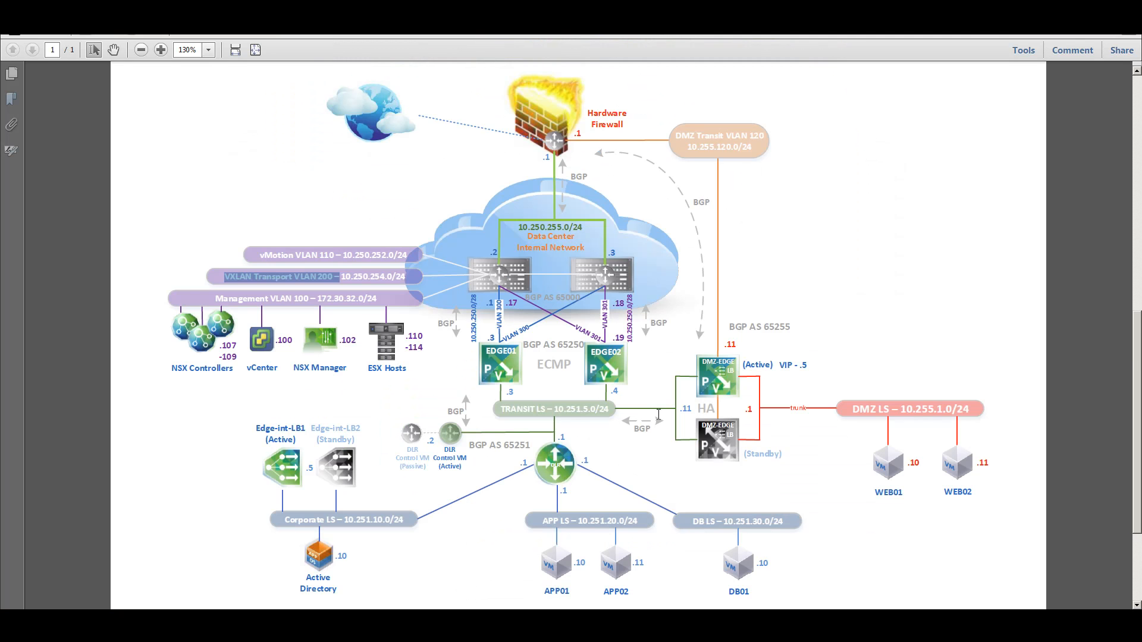
{"action": "scroll", "coordinate": [613, 405], "scroll_direction": "down", "scroll_amount": 1}
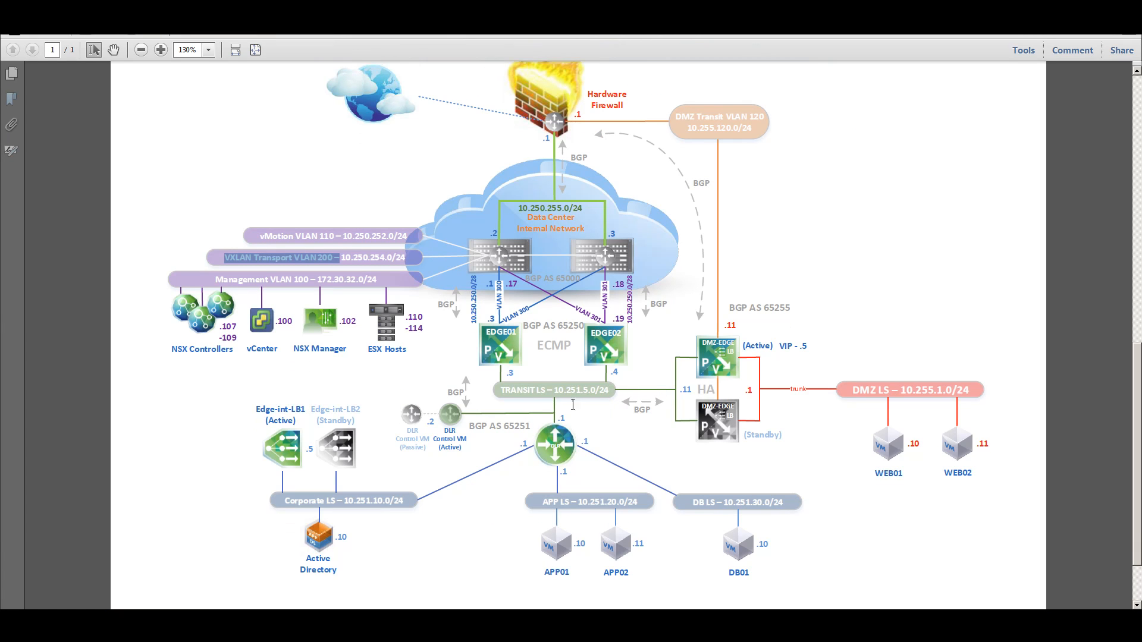
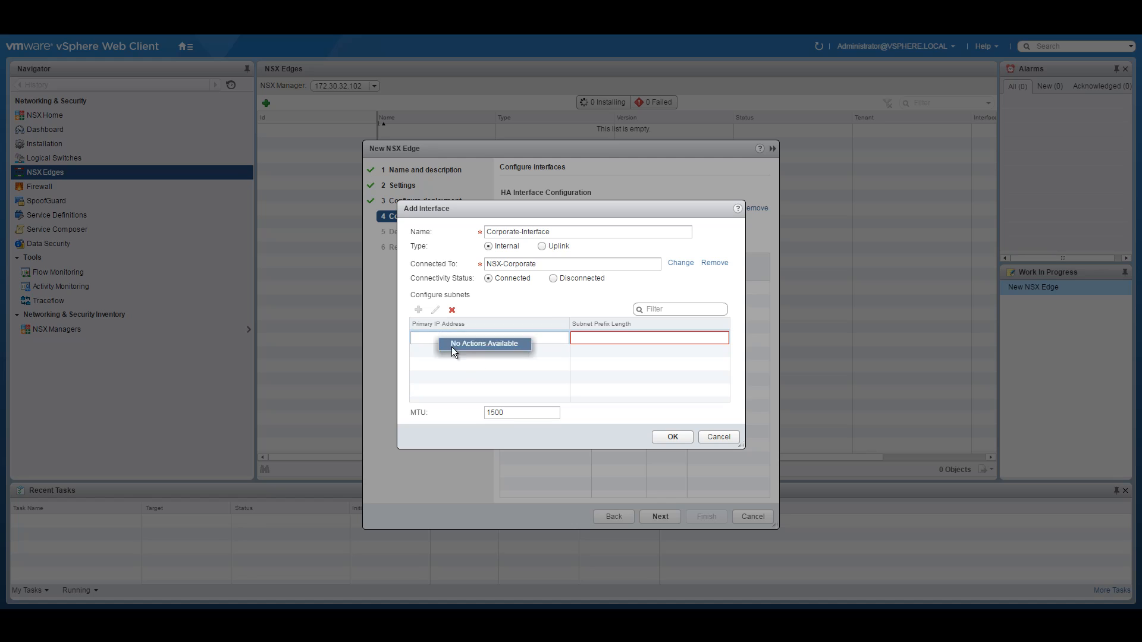
Step: Finish the Corporate-Interface with address 10.251.10.1/24
{"action": "type", "text": "10.251.10.1"}
{"action": "left_click", "coordinate": [622, 341]}
{"action": "type", "text": "24"}
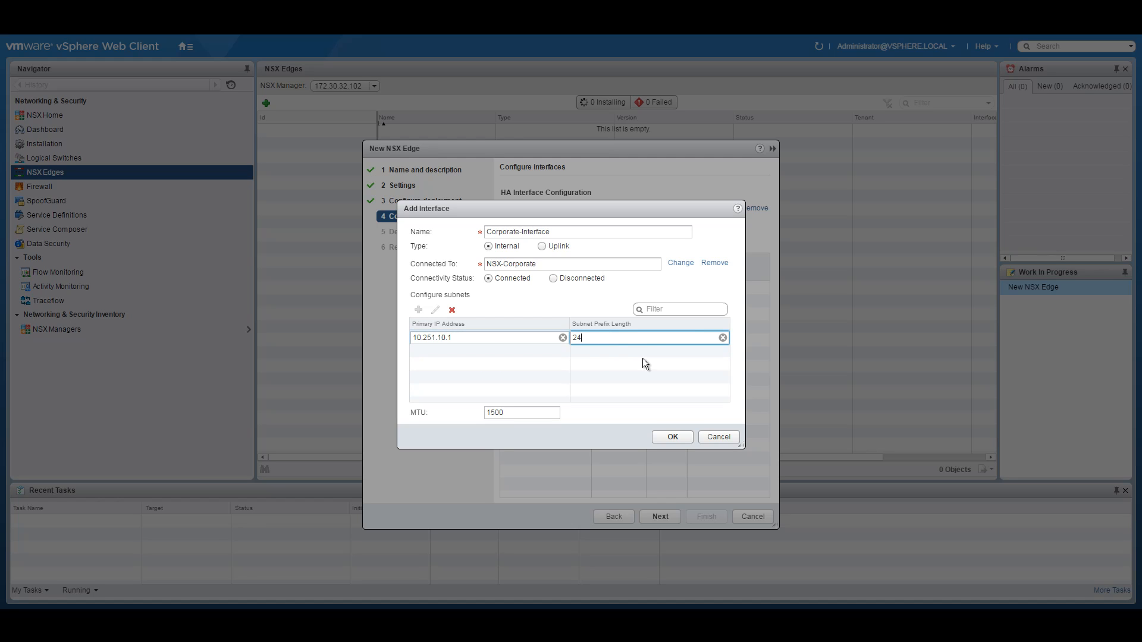
{"action": "left_click", "coordinate": [666, 437]}
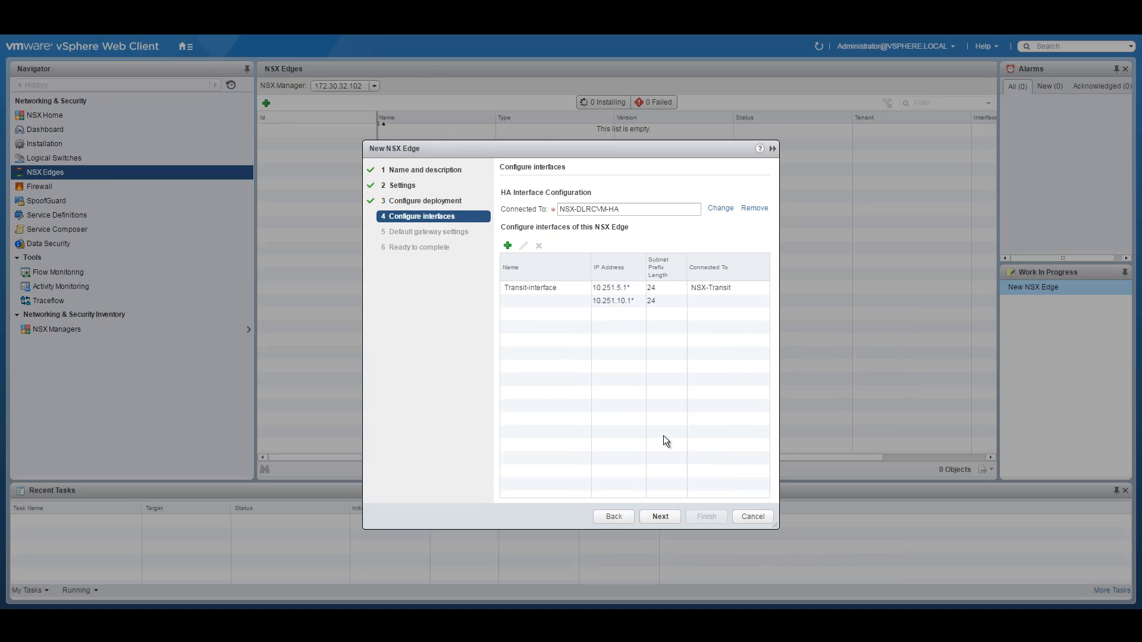
Step: Add internal APP-Interface on NSX-APP at 10.251.20.1/24
{"action": "left_click", "coordinate": [506, 245]}
{"action": "type", "text": "APP-Interface"}
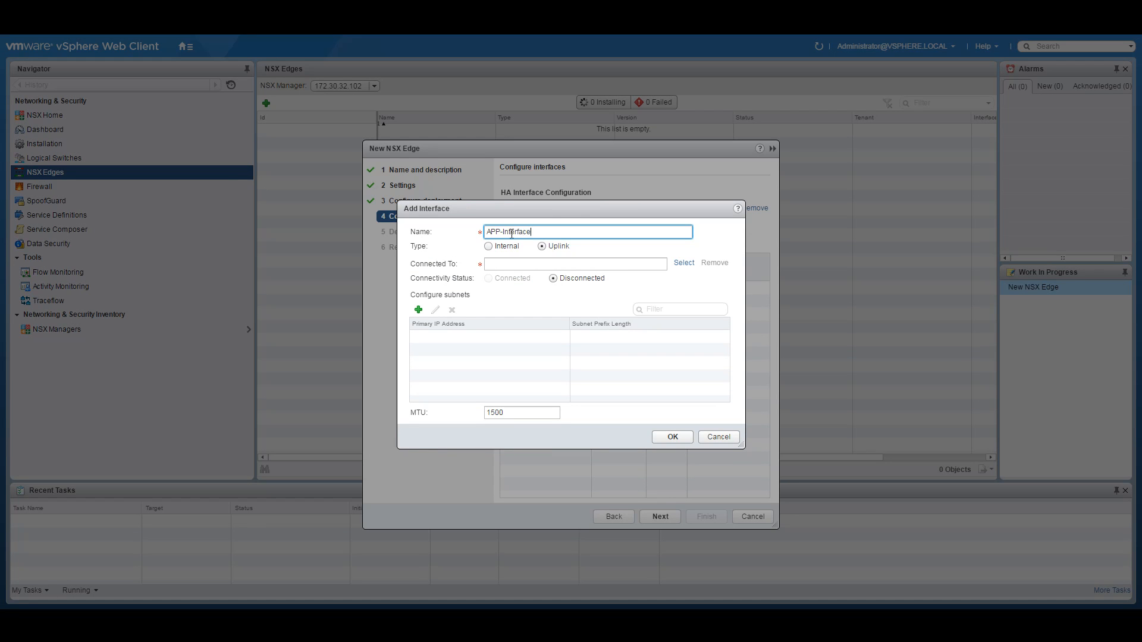
{"action": "left_click", "coordinate": [489, 247]}
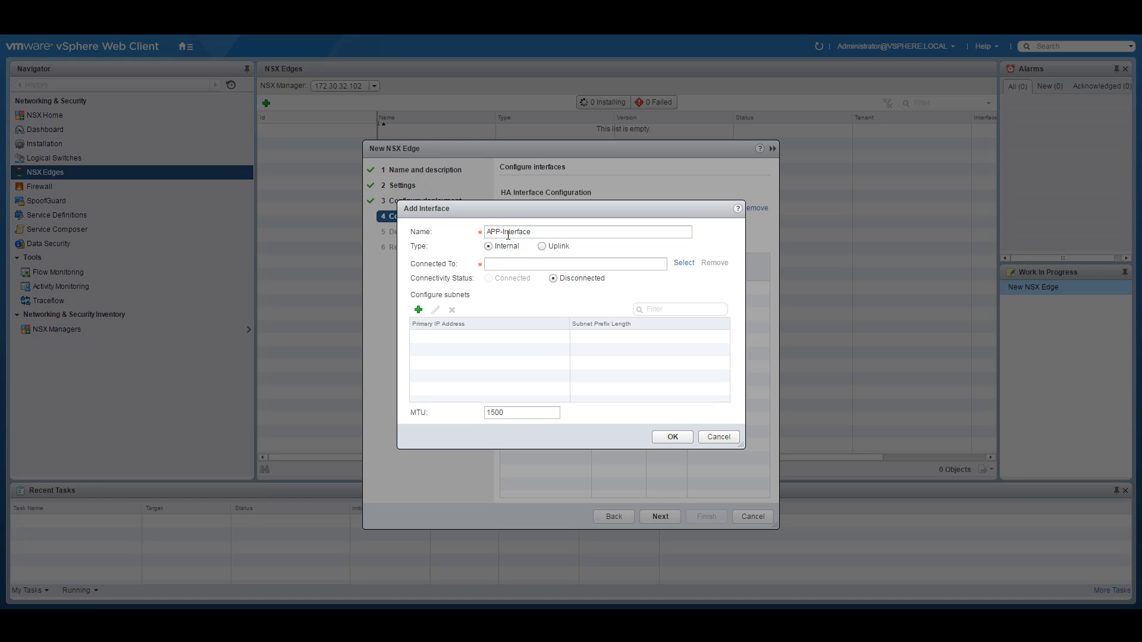
{"action": "left_click_drag", "start_coordinate": [504, 232], "coordinate": [530, 232]}
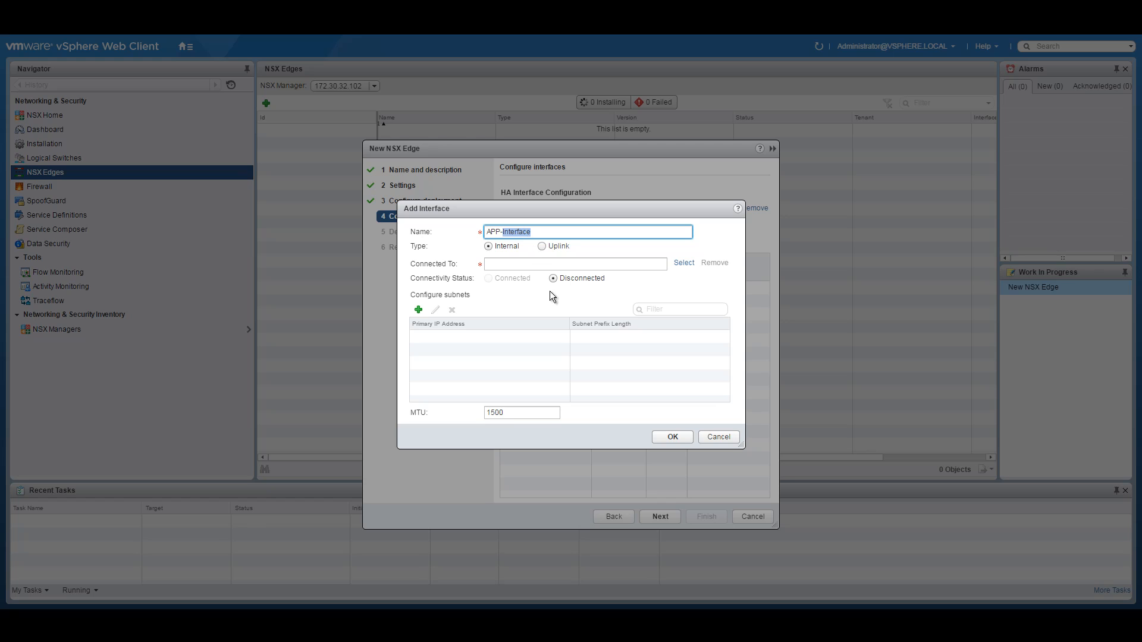
{"action": "left_click", "coordinate": [684, 263]}
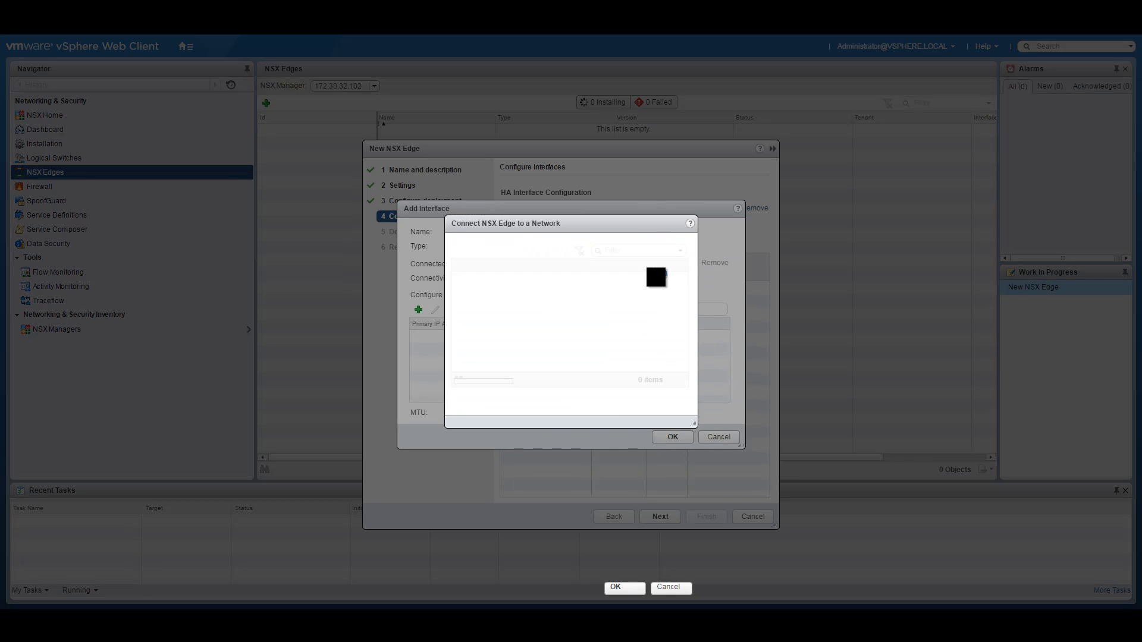
{"action": "left_click", "coordinate": [459, 290]}
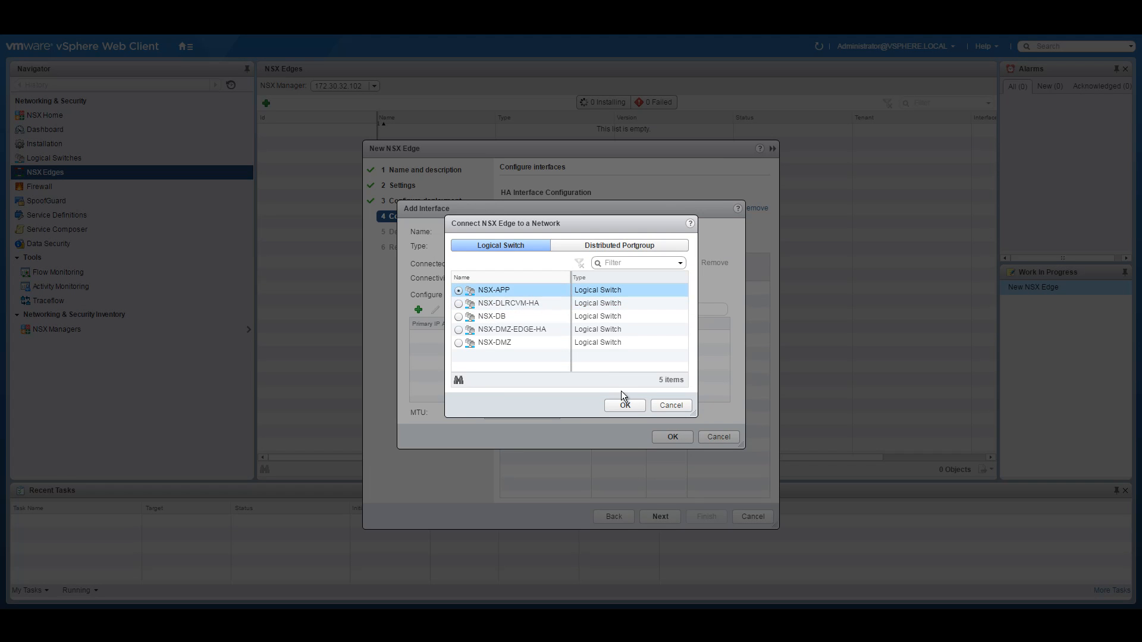
{"action": "left_click", "coordinate": [624, 405]}
{"action": "left_click", "coordinate": [418, 309]}
{"action": "type", "text": "10.251.10."}
{"action": "left_click", "coordinate": [440, 338]}
{"action": "key", "text": "BackSpace"}
{"action": "type", "text": "251"}
{"action": "left_click", "coordinate": [600, 340]}
{"action": "type", "text": "24"}
{"action": "left_click", "coordinate": [670, 440]}
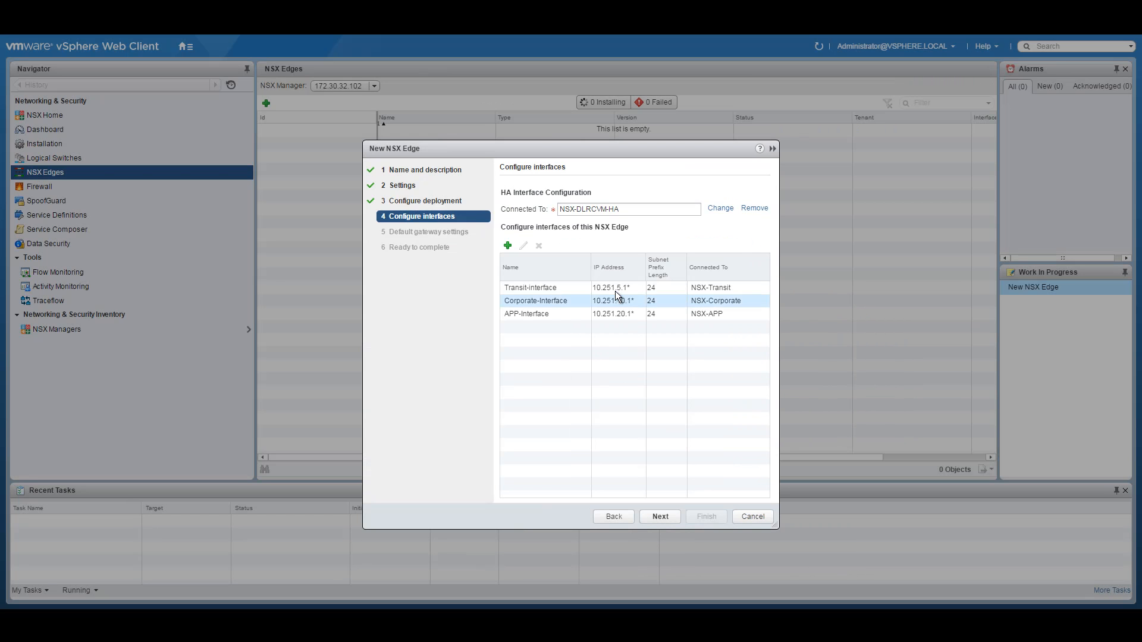
{"action": "left_click_drag", "start_coordinate": [592, 263], "coordinate": [583, 264]}
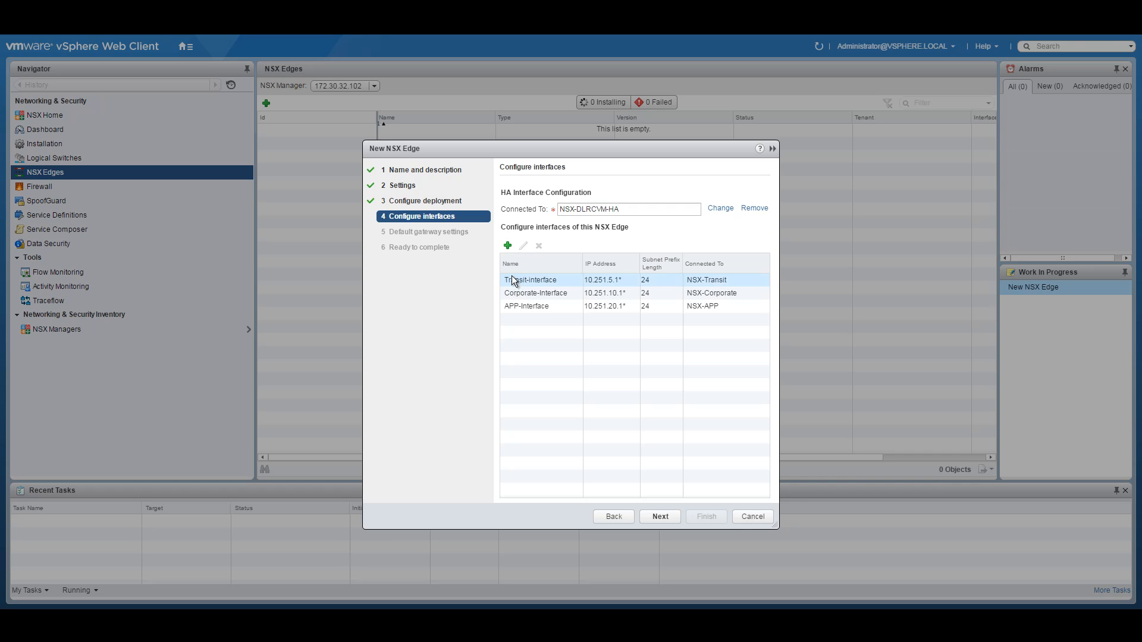
Step: Add internal DB-Interface on NSX-DB at 10.251.30.1/24, checking the network diagram
{"action": "left_click", "coordinate": [508, 246]}
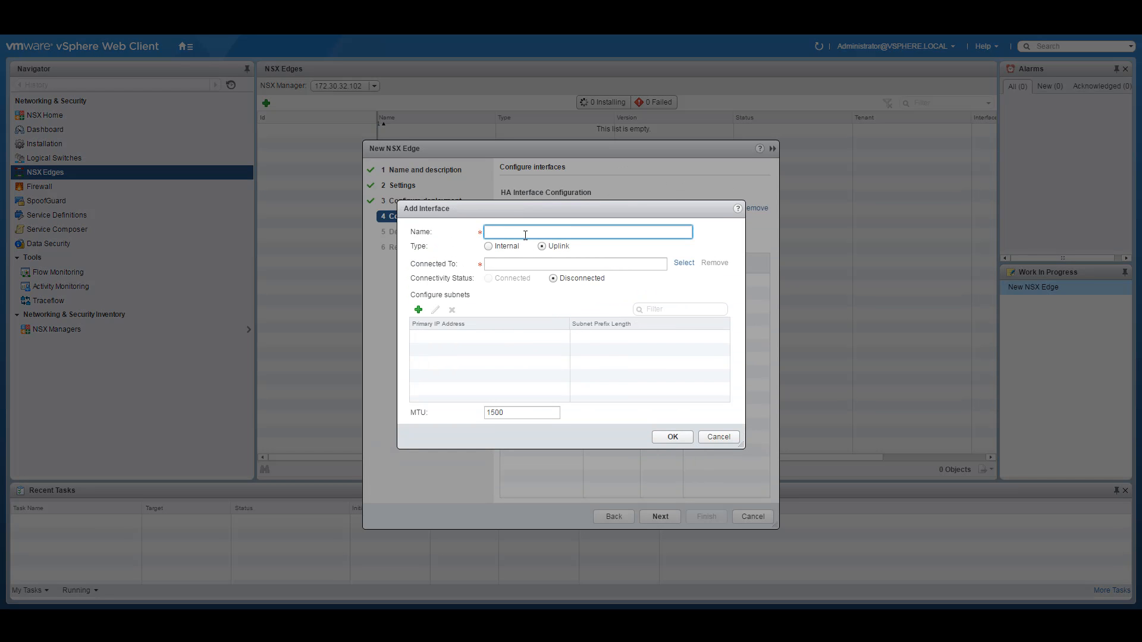
{"action": "type", "text": "DB-Interface"}
{"action": "left_click", "coordinate": [496, 247]}
{"action": "left_click", "coordinate": [693, 266]}
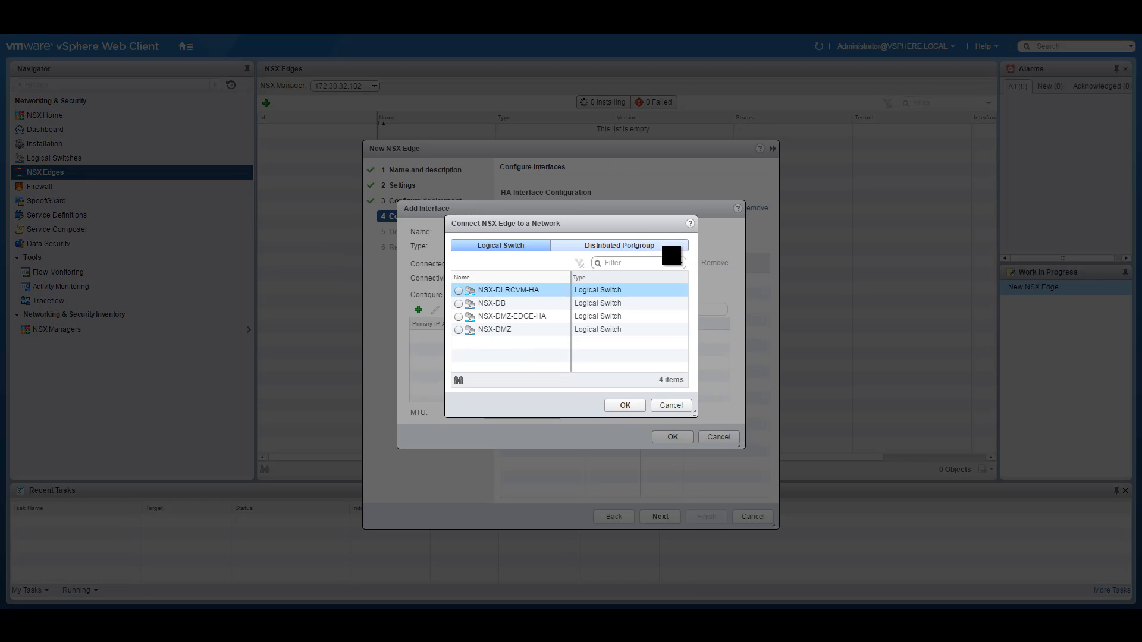
{"action": "left_click", "coordinate": [459, 304]}
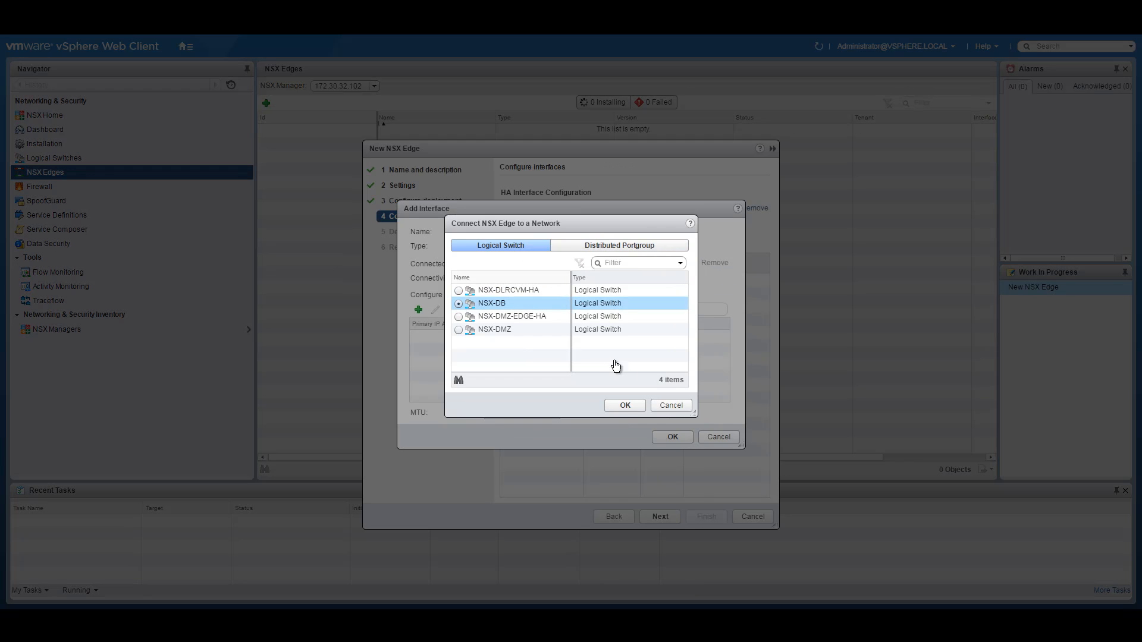
{"action": "left_click", "coordinate": [624, 405]}
{"action": "left_click", "coordinate": [419, 310]}
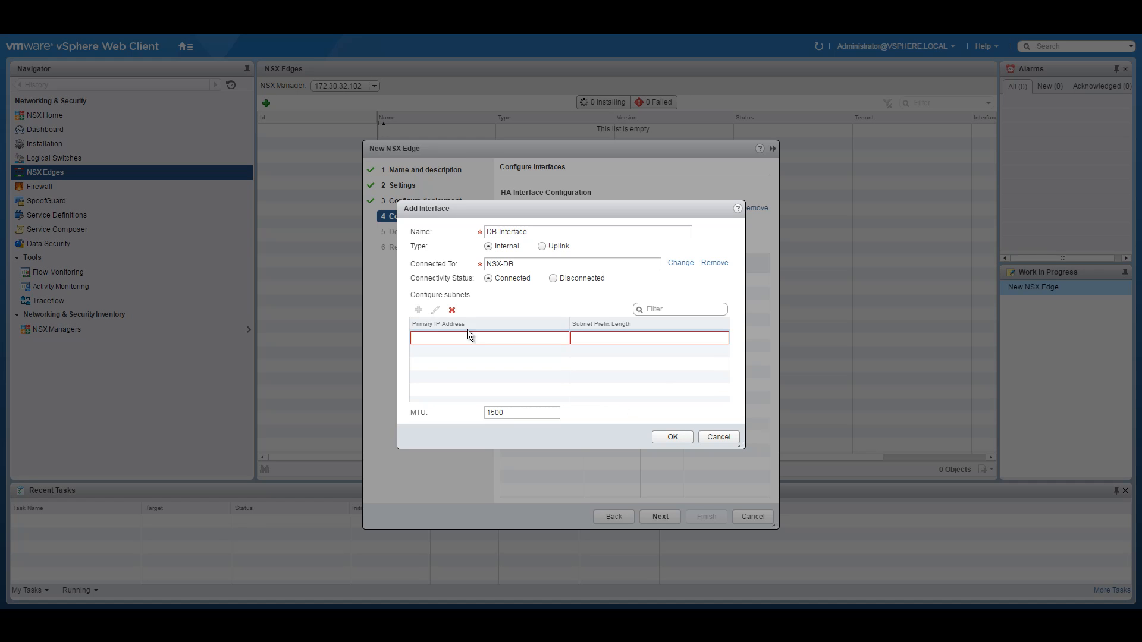
{"action": "type", "text": "10.251.10."}
{"action": "key", "text": "BackSpace"}
{"action": "type", "text": "251.3"}
{"action": "key", "text": "Right"}
{"action": "key", "text": "Right"}
{"action": "type", "text": "1"}
{"action": "type", "text": "24"}
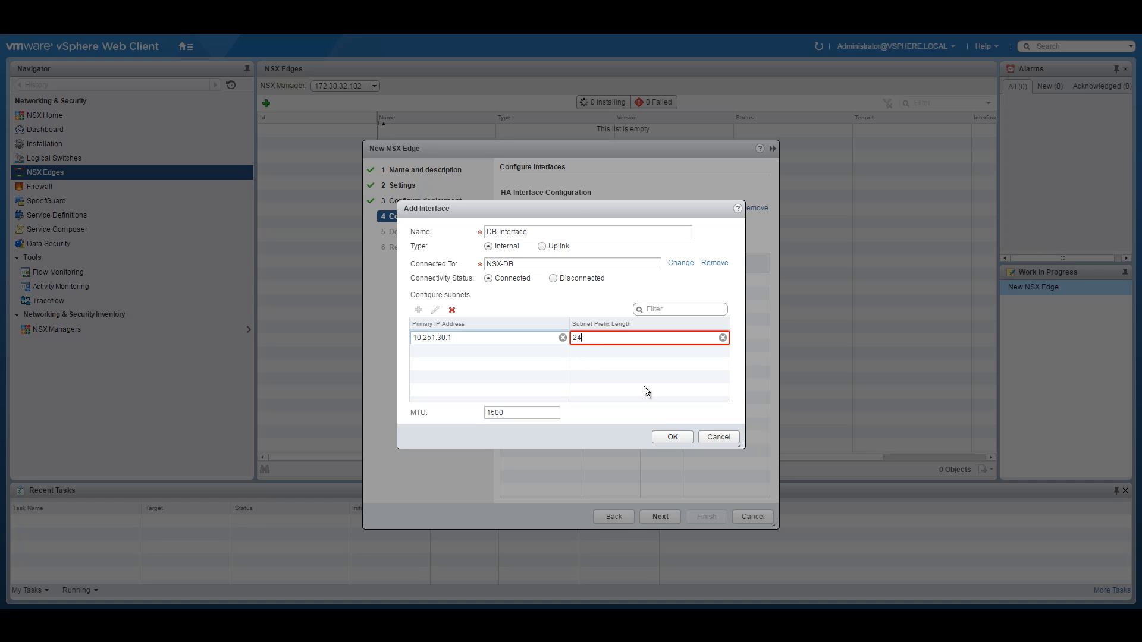
{"action": "left_click", "coordinate": [671, 438]}
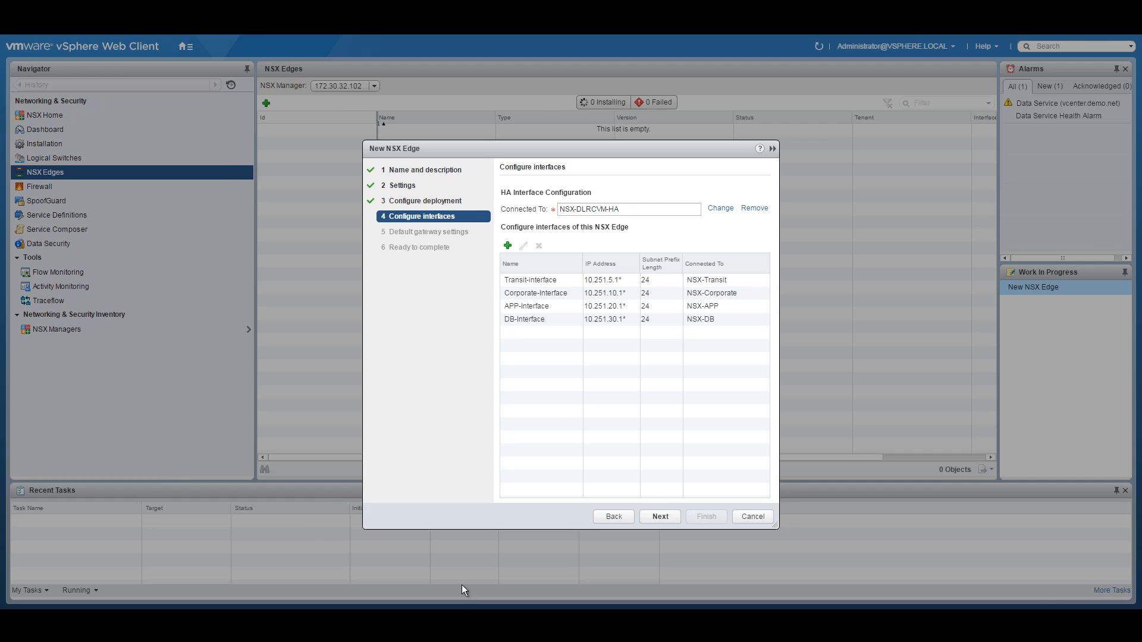
{"action": "key", "text": "alt+Tab"}
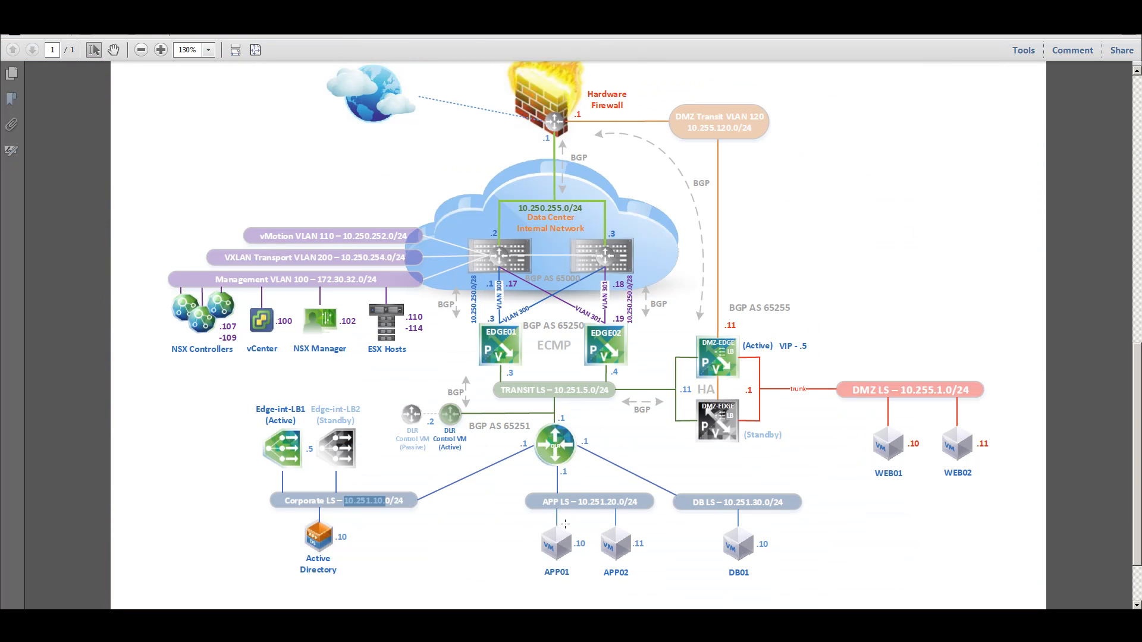
{"action": "key", "text": "alt+Tab"}
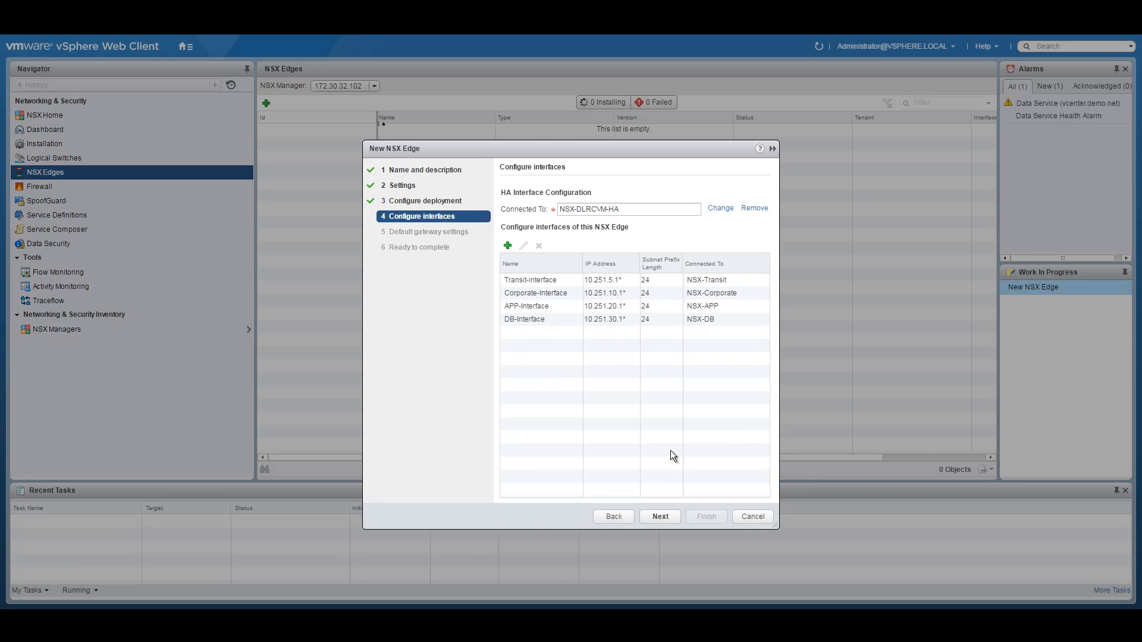
Step: Turn off the default gateway, check the summary against the diagram, and deploy NSX-DLR
{"action": "left_click", "coordinate": [655, 517]}
{"action": "left_click", "coordinate": [505, 194]}
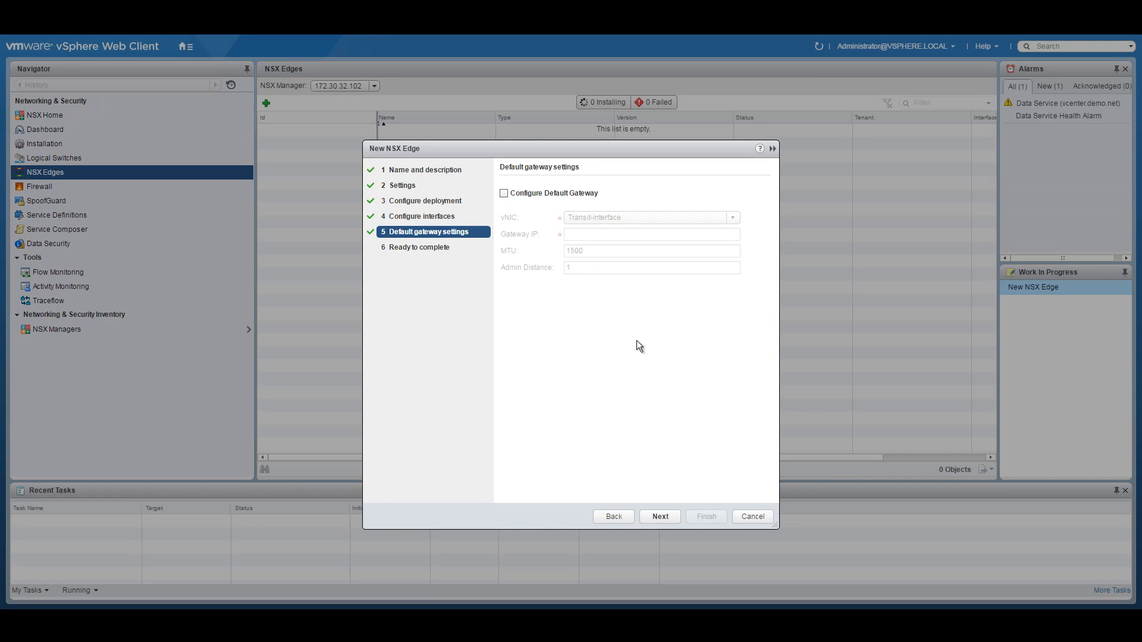
{"action": "left_click", "coordinate": [660, 516]}
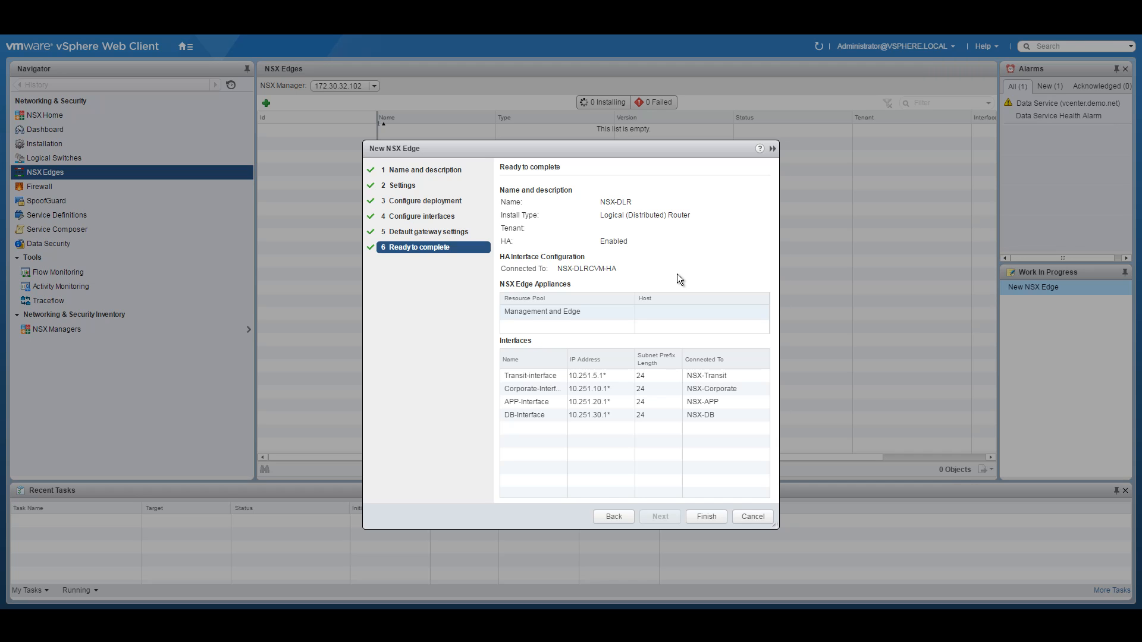
{"action": "left_click_drag", "start_coordinate": [567, 360], "coordinate": [590, 357]}
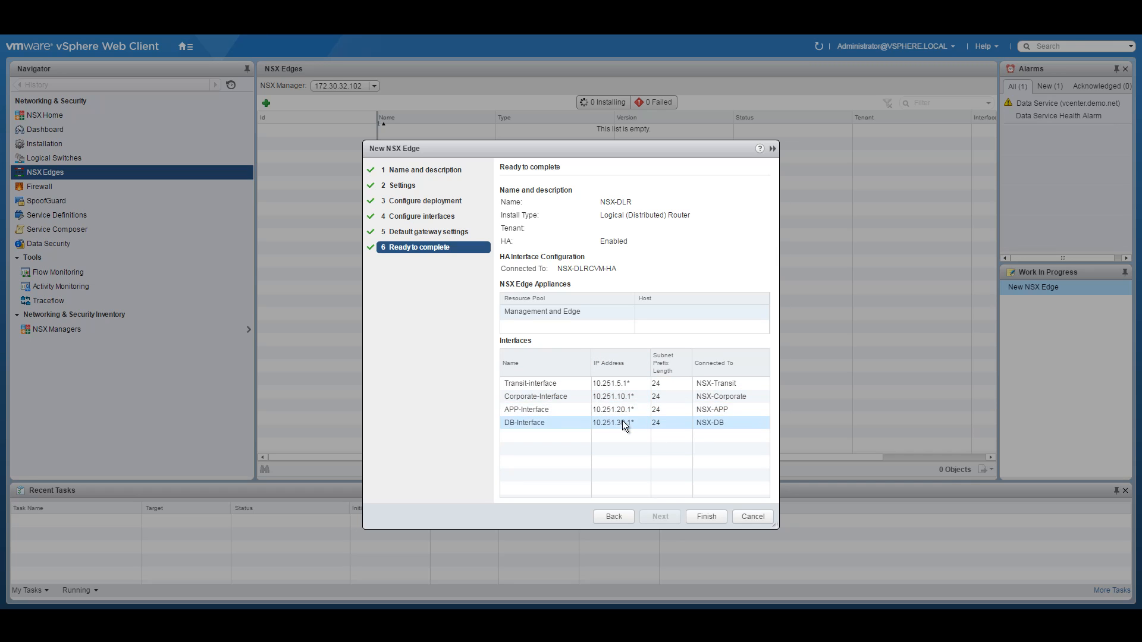
{"action": "left_click", "coordinate": [459, 583]}
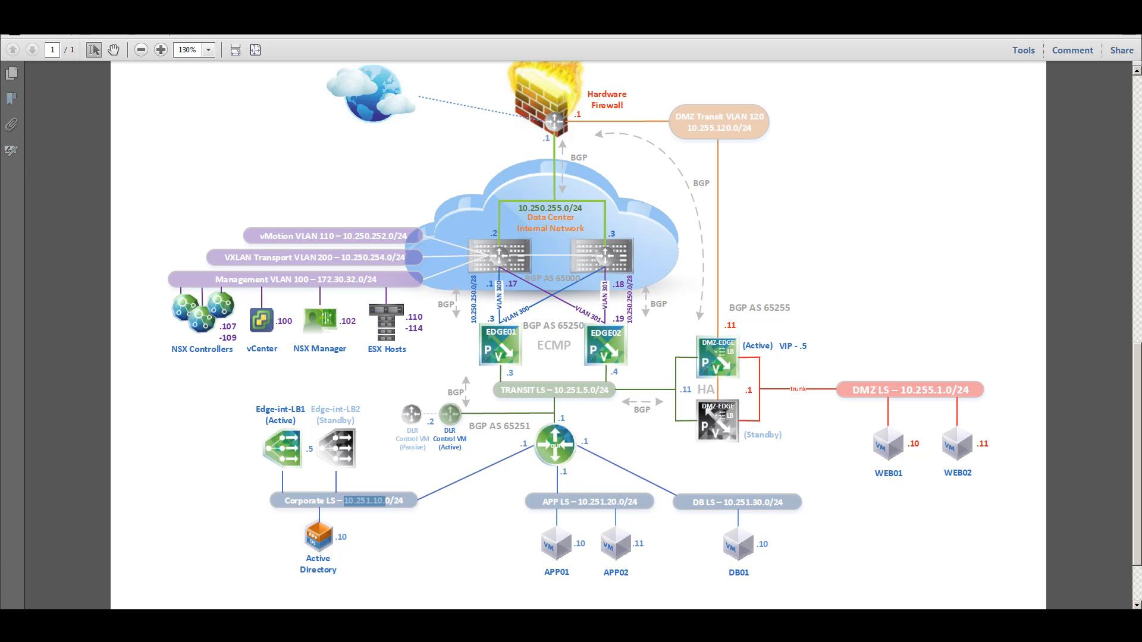
{"action": "left_click", "coordinate": [470, 623]}
{"action": "left_click", "coordinate": [700, 515]}
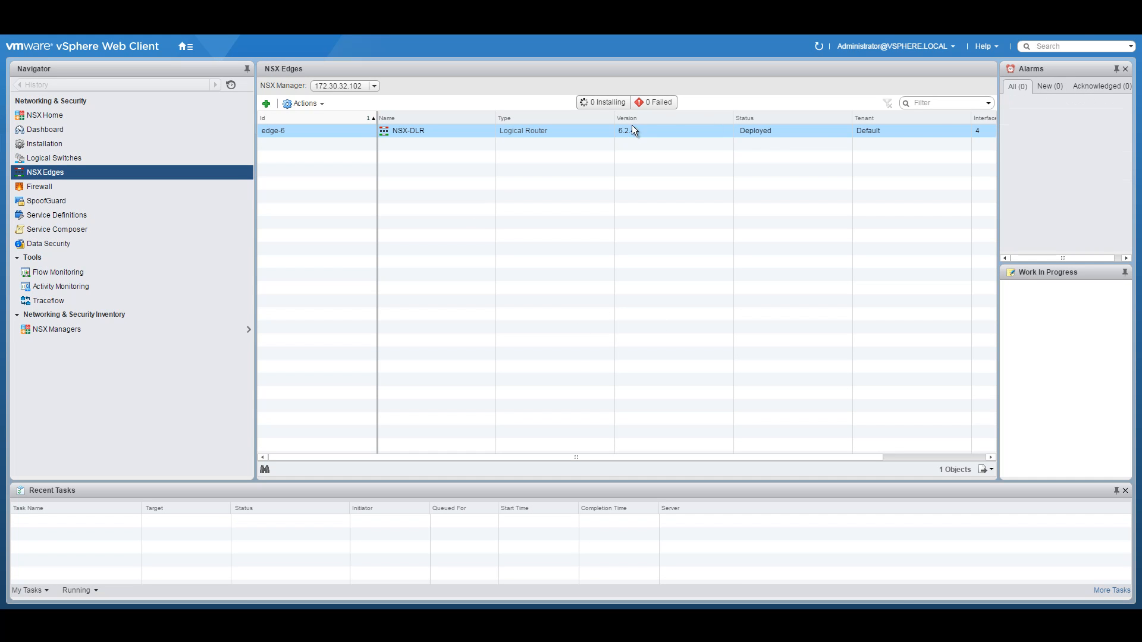
Step: Go to Networking & Security's NSX Edges list and select the NSX-DLR router
{"action": "left_click", "coordinate": [186, 47]}
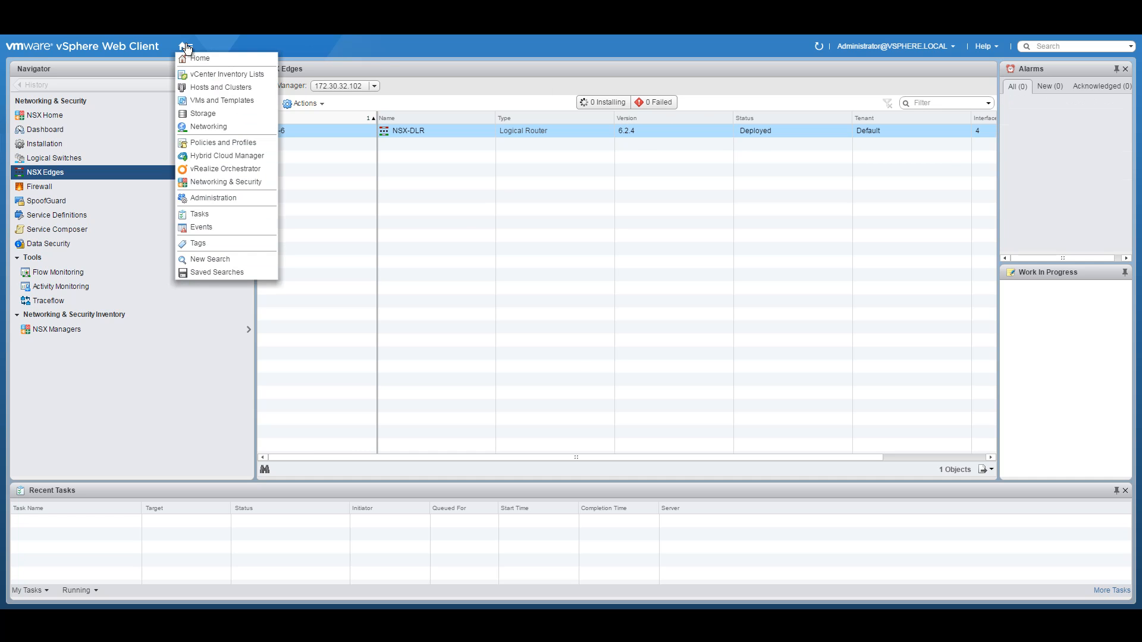
{"action": "left_click", "coordinate": [213, 84]}
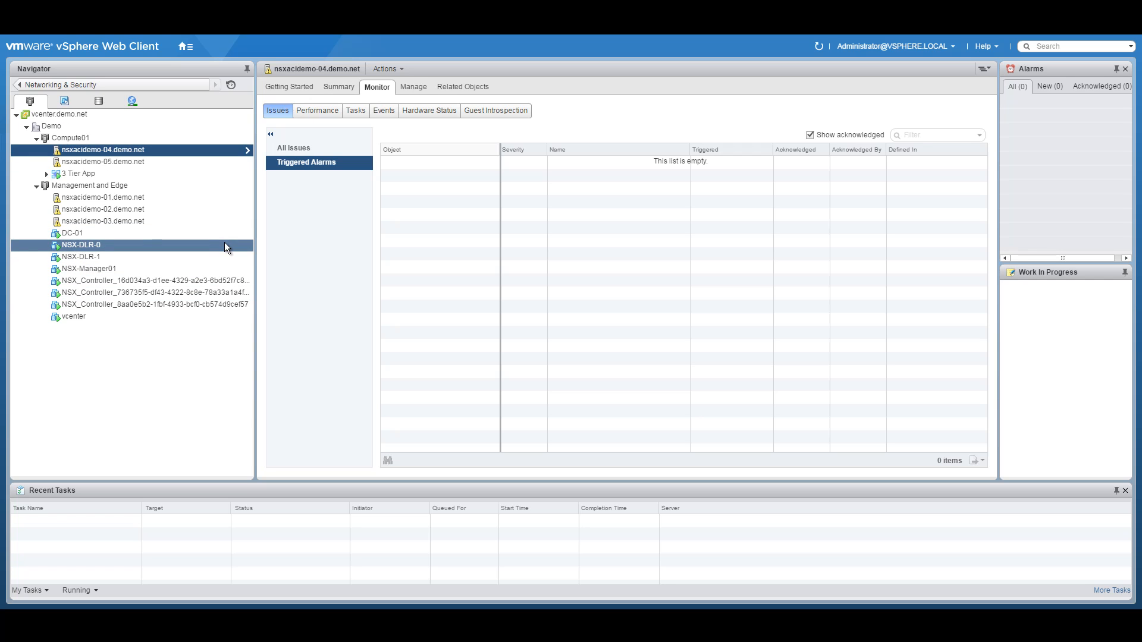
{"action": "left_click", "coordinate": [187, 46]}
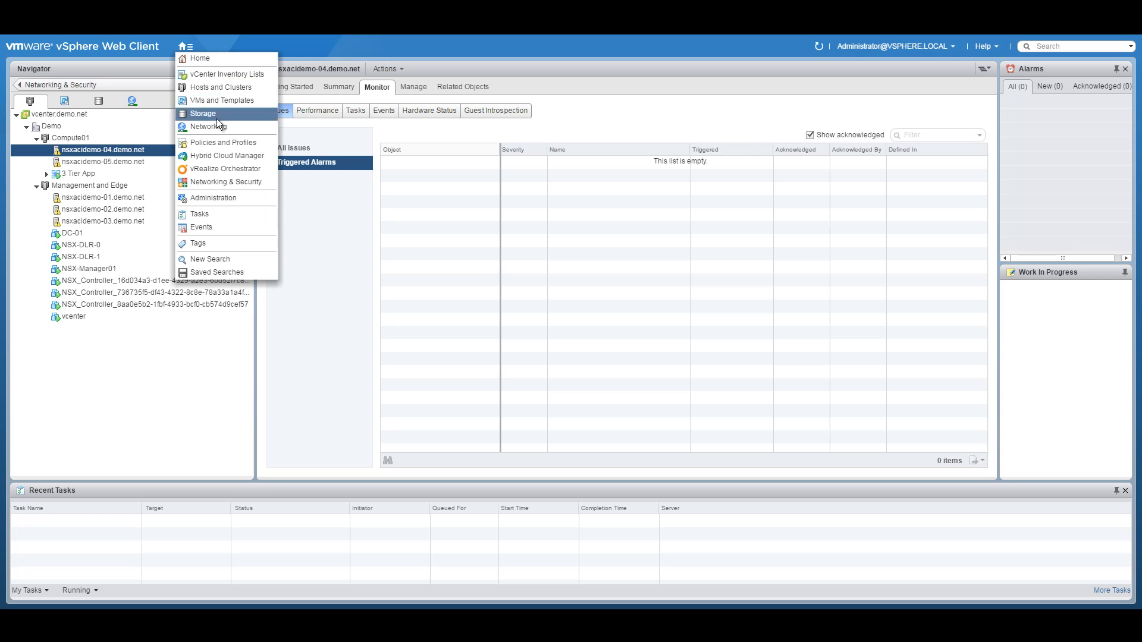
{"action": "left_click", "coordinate": [202, 181]}
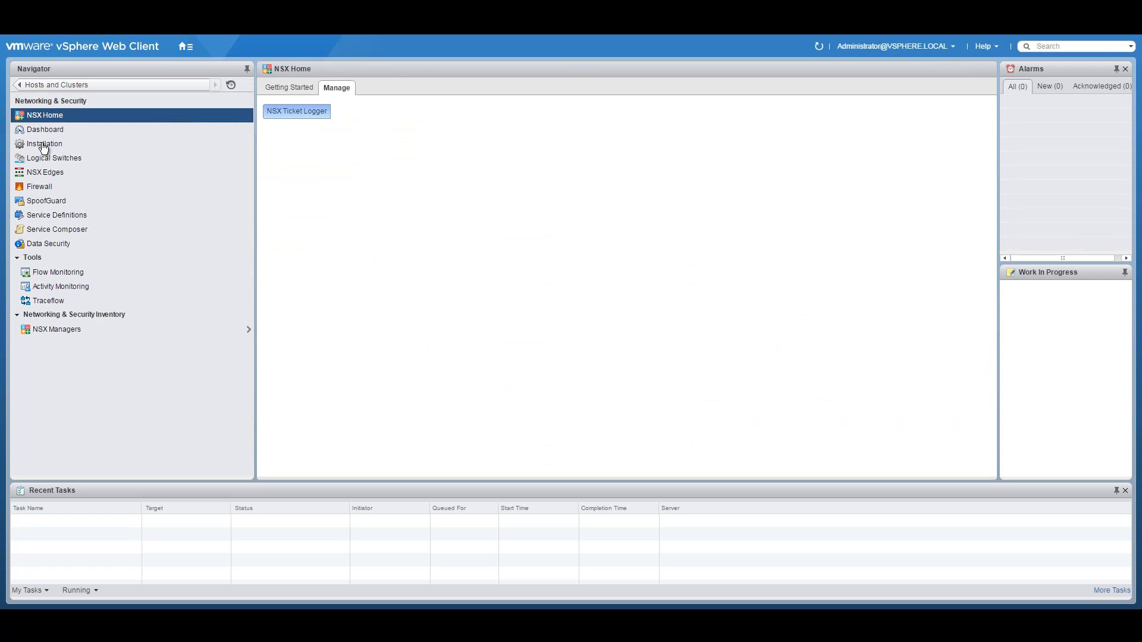
{"action": "left_click", "coordinate": [41, 174]}
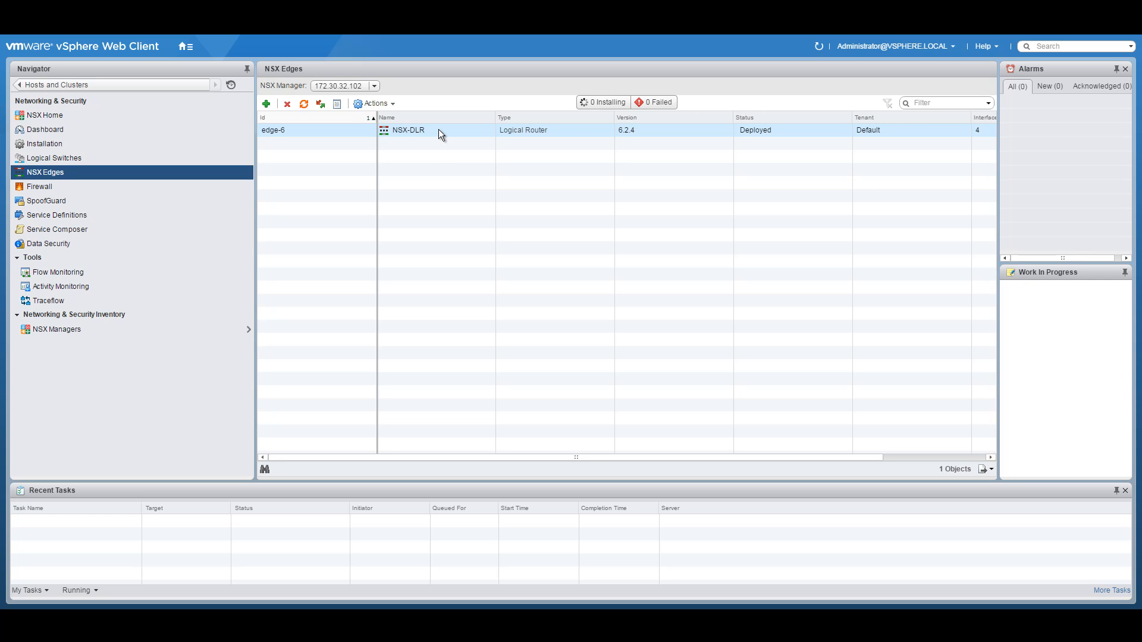
{"action": "left_click", "coordinate": [439, 133]}
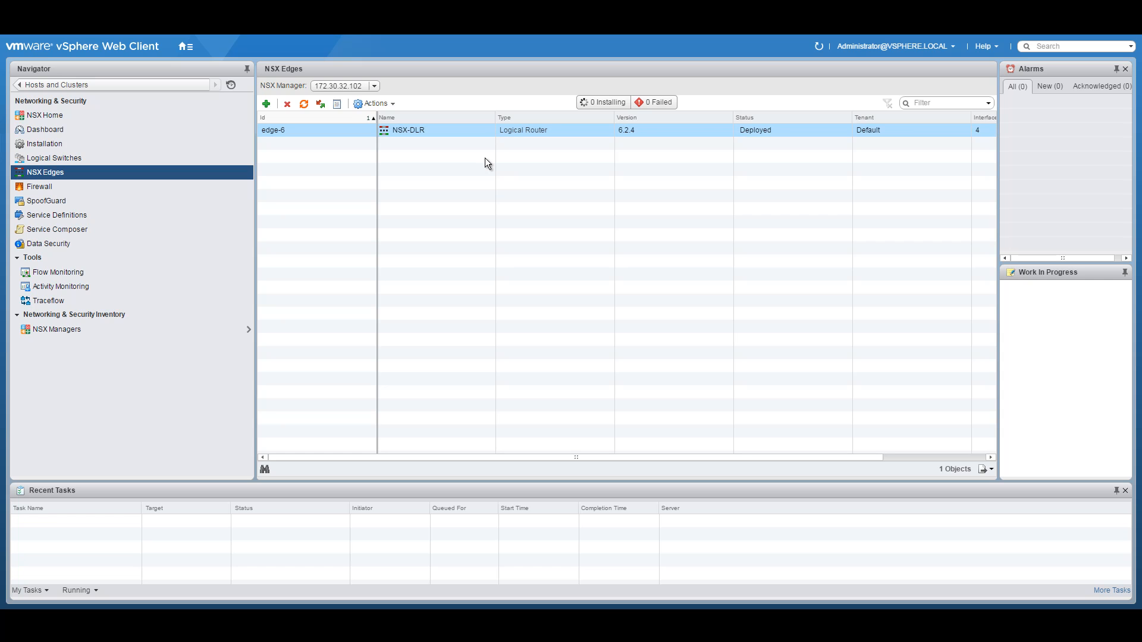
Step: Look up EDGE01 on the network diagram PDF, then return to vSphere
{"action": "left_click", "coordinate": [402, 618]}
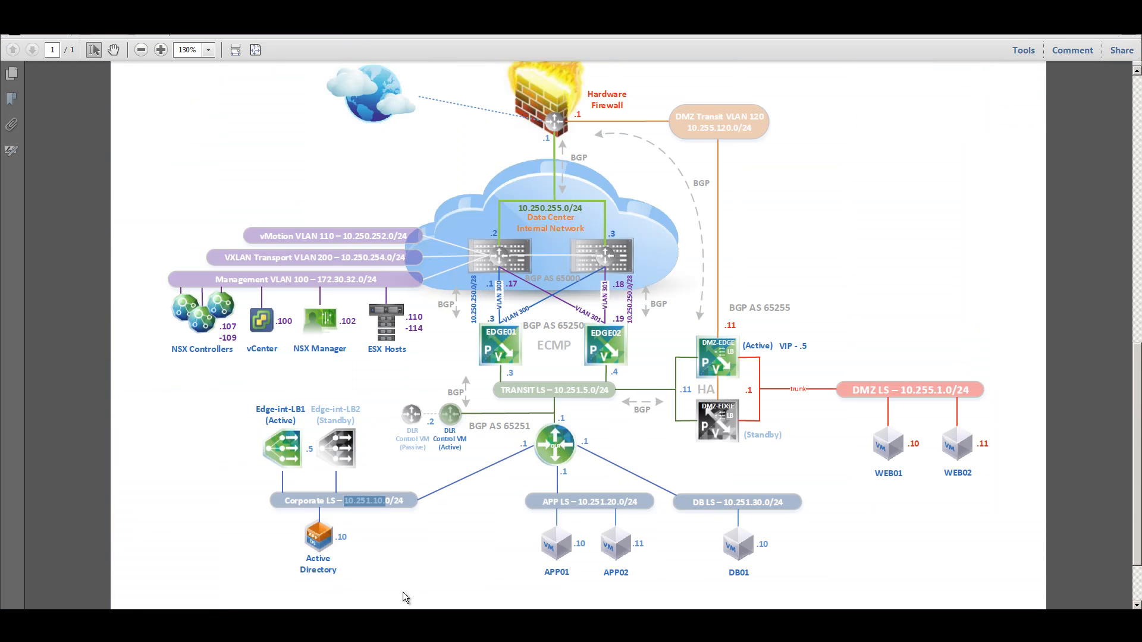
{"action": "left_click_drag", "start_coordinate": [489, 332], "coordinate": [523, 335]}
{"action": "left_click", "coordinate": [600, 334]}
{"action": "left_click", "coordinate": [408, 619]}
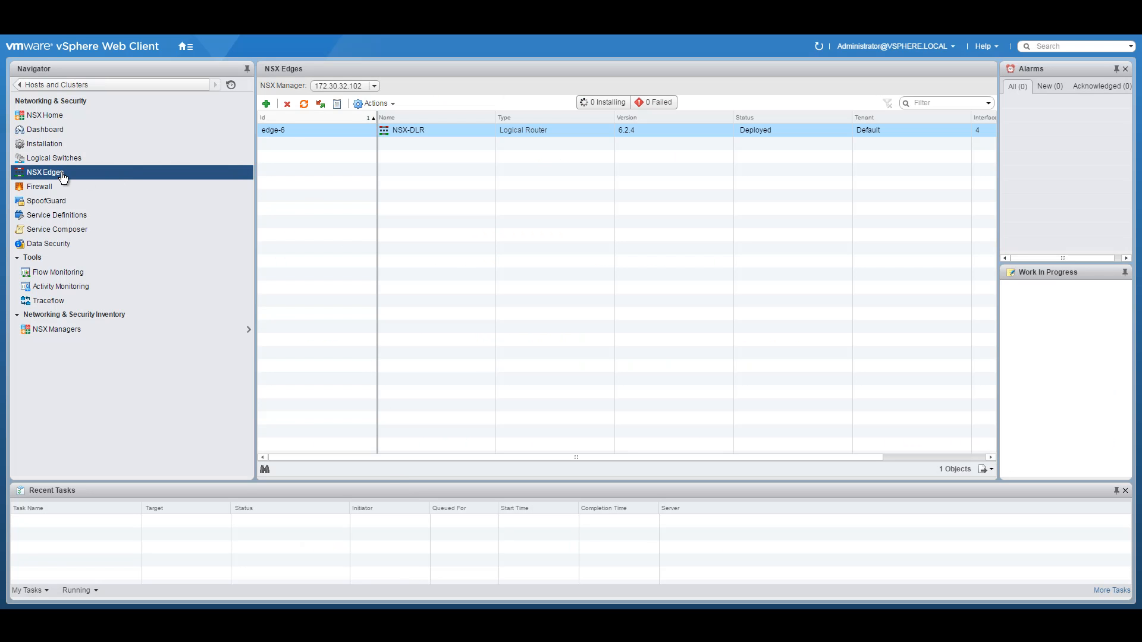
Step: Start a new NSX Edge with name and hostname NSX-EDGE01
{"action": "left_click", "coordinate": [267, 105]}
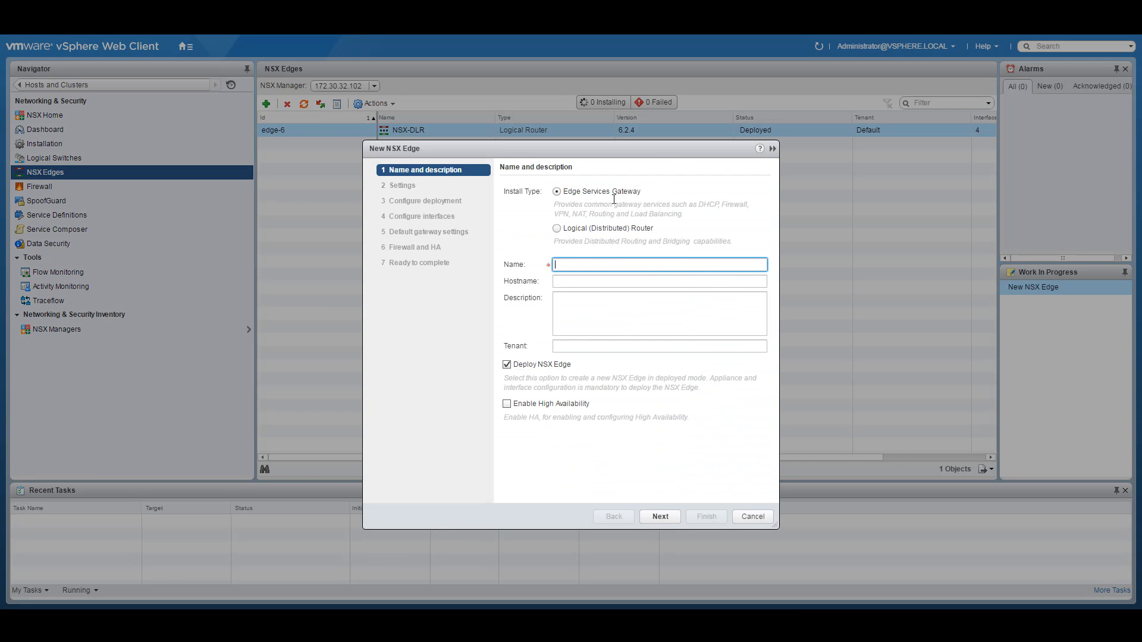
{"action": "type", "text": "NSX-EDGE01"}
{"action": "left_click", "coordinate": [589, 282]}
{"action": "type", "text": "NSX-EDG"}
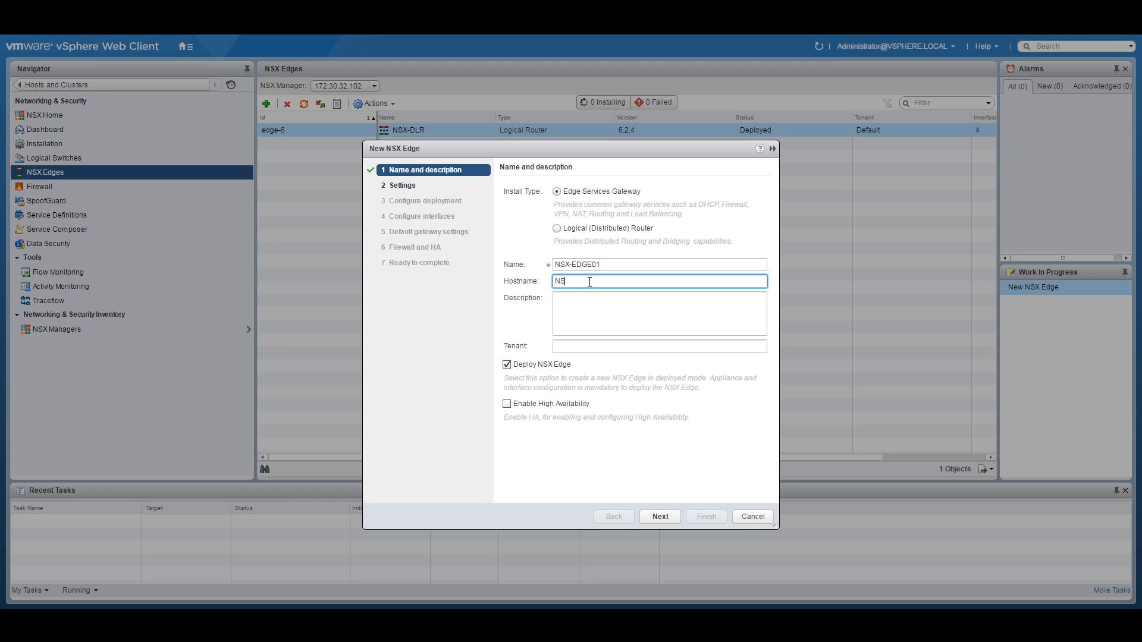
{"action": "type", "text": "E01"}
{"action": "left_click", "coordinate": [661, 516]}
Step: Set and confirm the CLI password and enable SSH access
{"action": "left_click", "coordinate": [603, 236]}
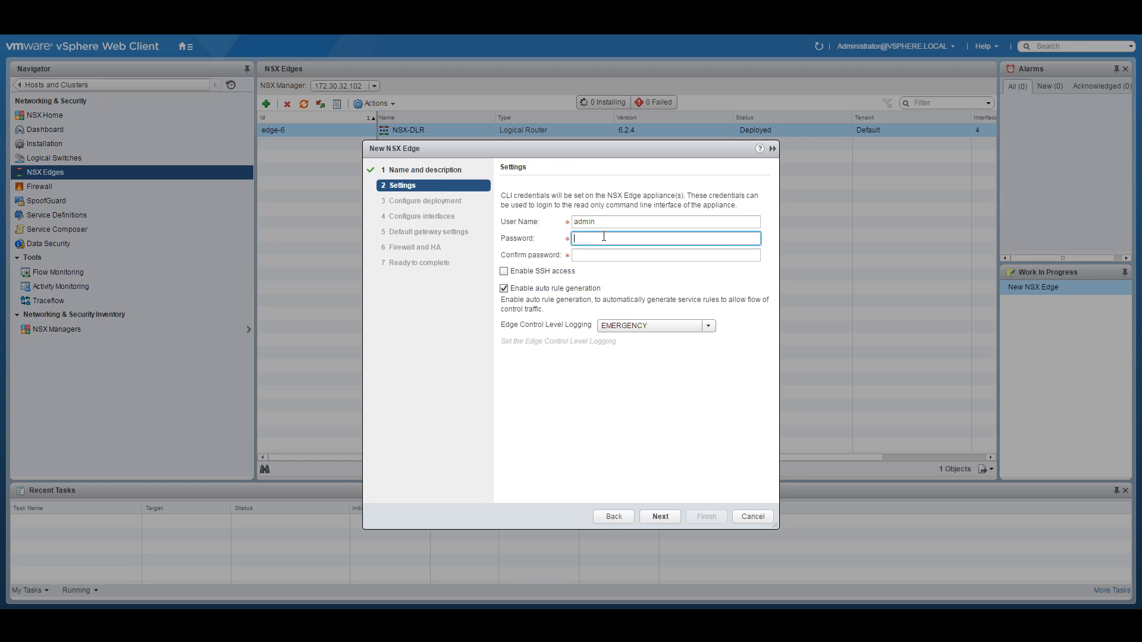
{"action": "type", "text": "*************"}
{"action": "key", "text": "Tab"}
{"action": "type", "text": "****************"}
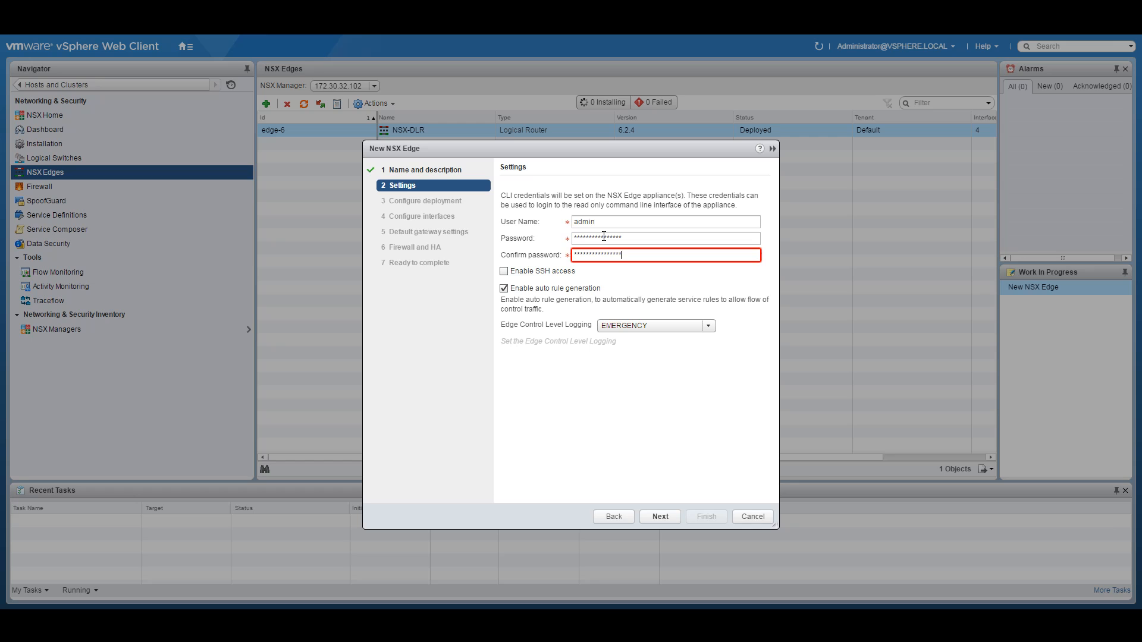
{"action": "left_click", "coordinate": [511, 274]}
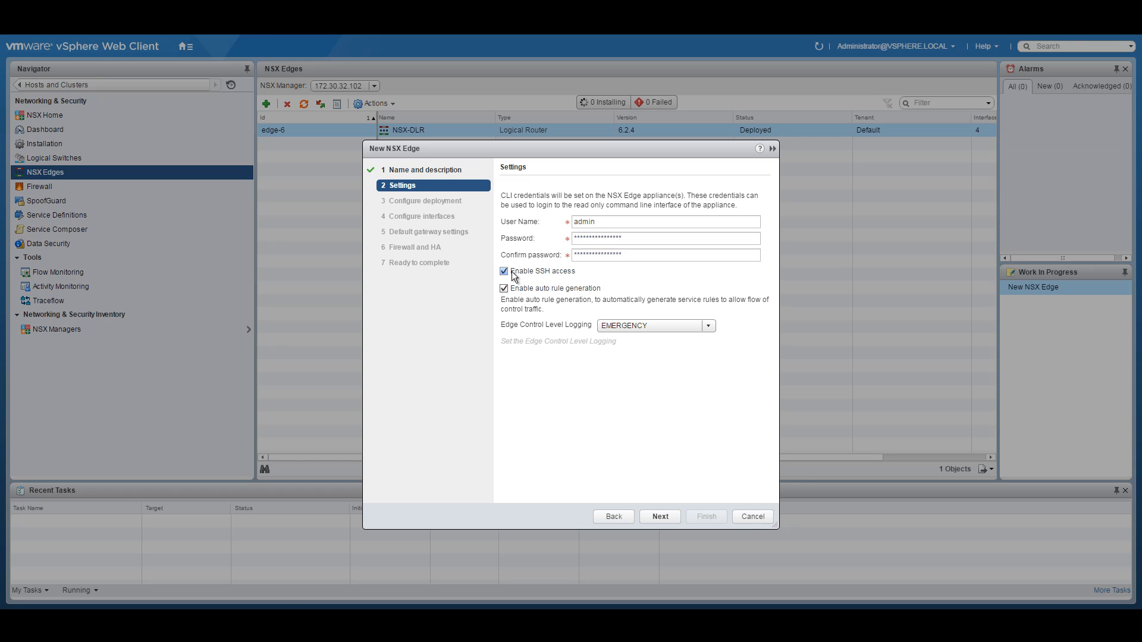
Step: Keep Demo as the datacenter on the deployment configuration step
{"action": "left_click", "coordinate": [658, 517]}
{"action": "left_click", "coordinate": [615, 196]}
{"action": "left_click", "coordinate": [605, 207]}
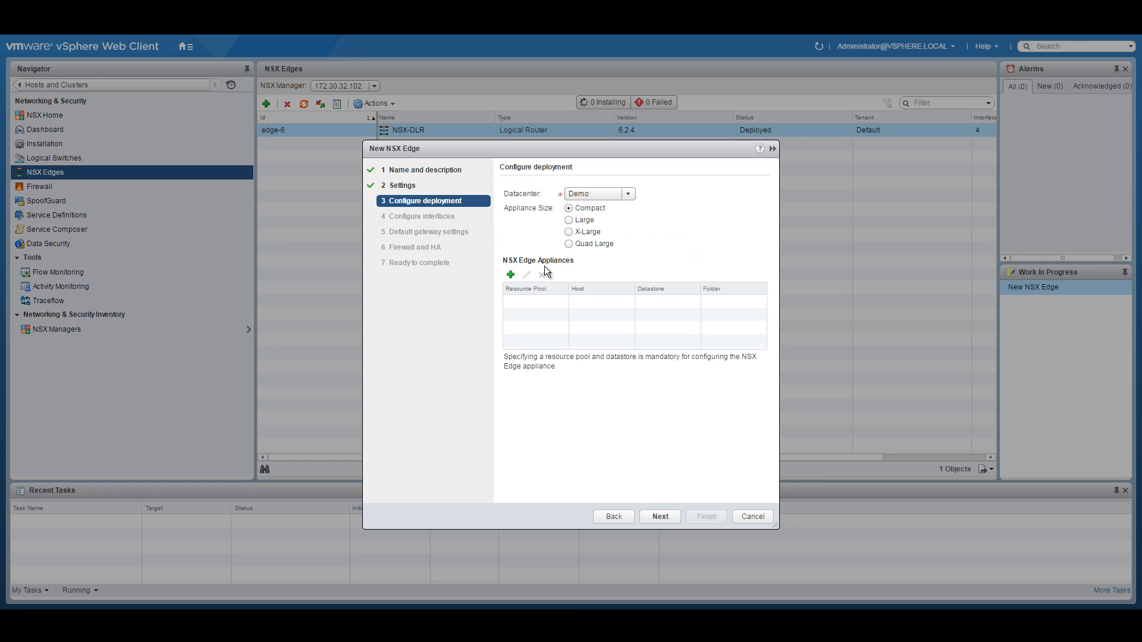
Step: Place the appliance on Management and Edge with the NSXACIDEMO datastore, then start a new interface
{"action": "left_click", "coordinate": [510, 276]}
{"action": "left_click", "coordinate": [662, 297]}
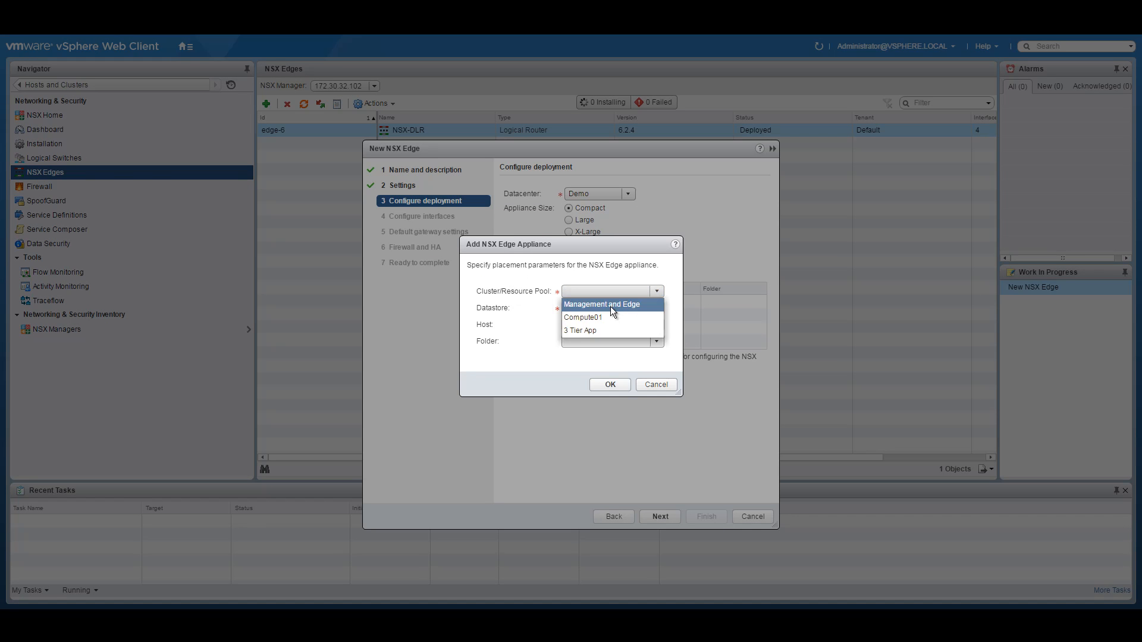
{"action": "left_click", "coordinate": [602, 303]}
{"action": "left_click", "coordinate": [657, 308]}
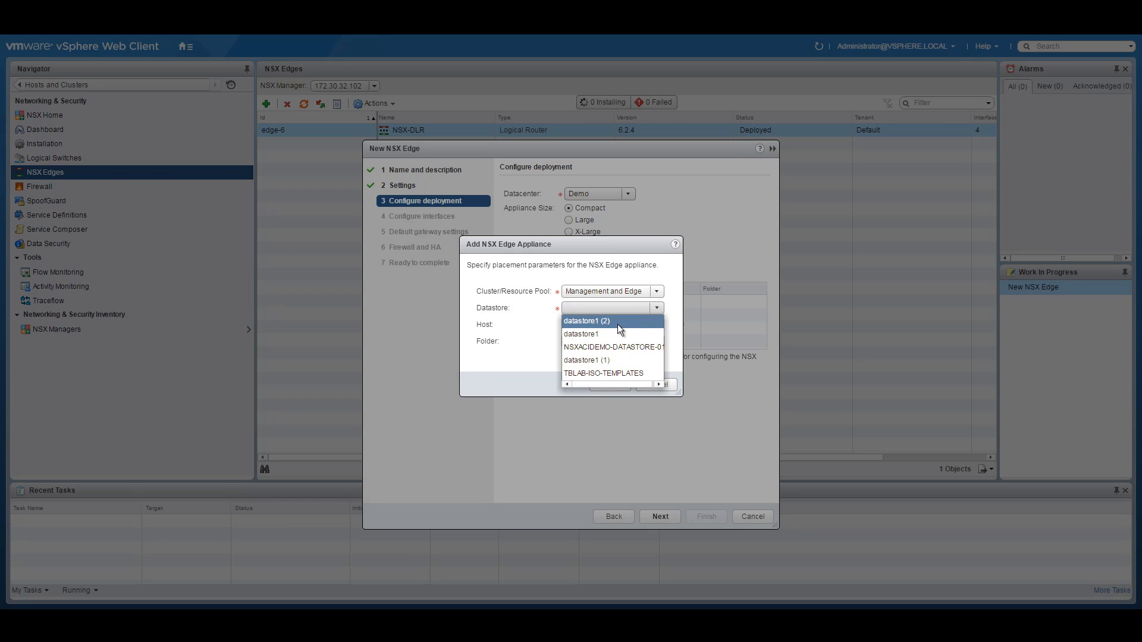
{"action": "left_click", "coordinate": [612, 346]}
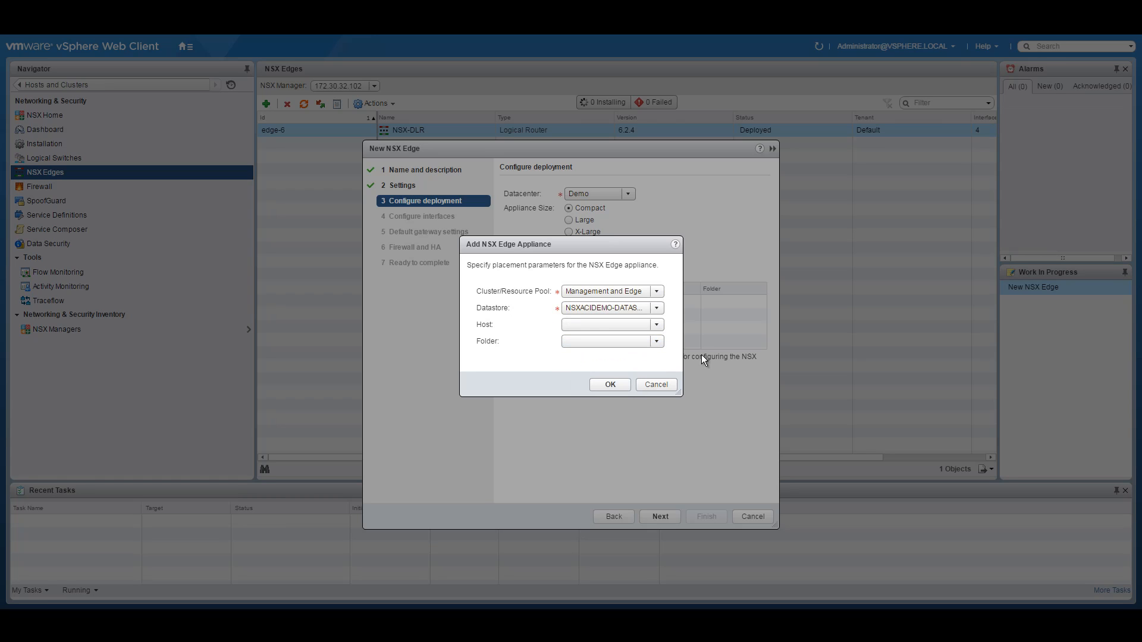
{"action": "left_click", "coordinate": [608, 384]}
{"action": "left_click", "coordinate": [660, 516]}
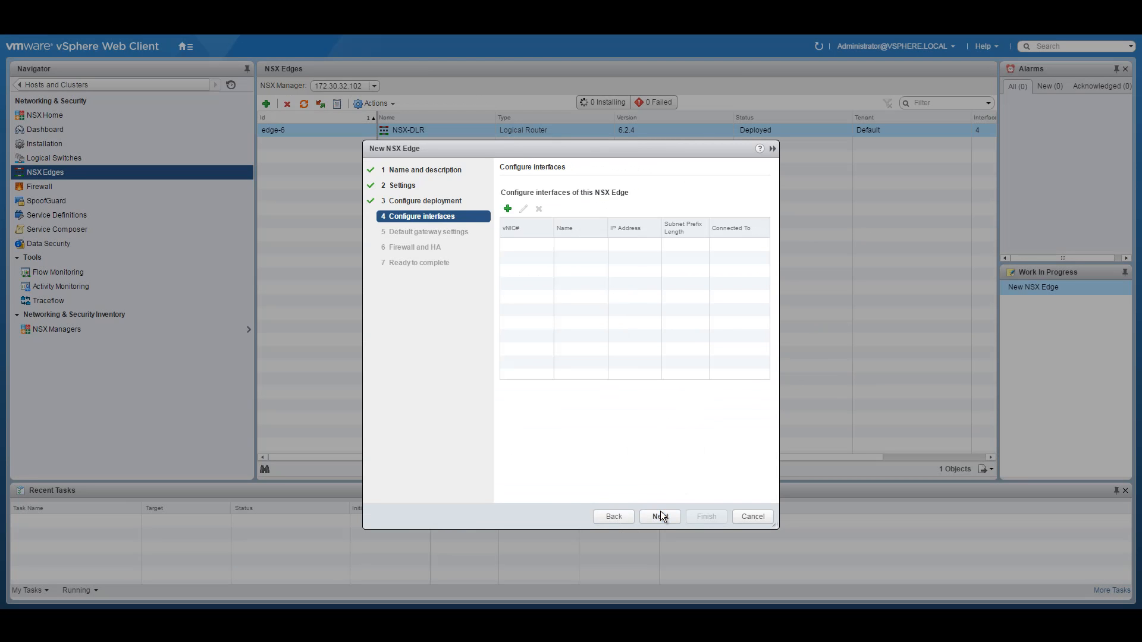
{"action": "left_click", "coordinate": [508, 209]}
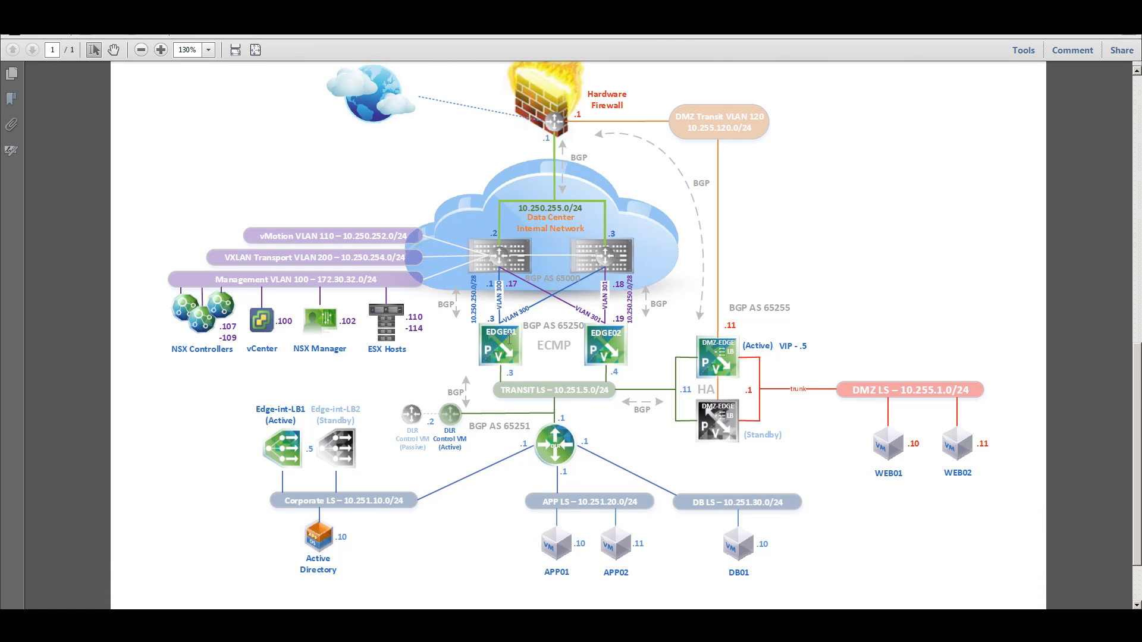
Step: Find EDGE01's transit subnet and .3 address, and copy the 10.250.250.0/28 uplink label
{"action": "left_click_drag", "start_coordinate": [554, 392], "coordinate": [587, 392]}
{"action": "left_click_drag", "start_coordinate": [581, 397], "coordinate": [590, 396]}
{"action": "left_click_drag", "start_coordinate": [515, 374], "coordinate": [506, 373]}
{"action": "left_click_drag", "start_coordinate": [474, 322], "coordinate": [474, 285]}
{"action": "right_click", "coordinate": [475, 295]}
{"action": "left_click", "coordinate": [474, 292]}
{"action": "right_click", "coordinate": [474, 297]}
{"action": "left_click", "coordinate": [508, 301]}
{"action": "key", "text": "alt+Tab"}
Step: Name the interface EDGE01-Uplink-VLAN300 and connect it to the EDGE-PG1 port group
{"action": "left_click", "coordinate": [494, 186]}
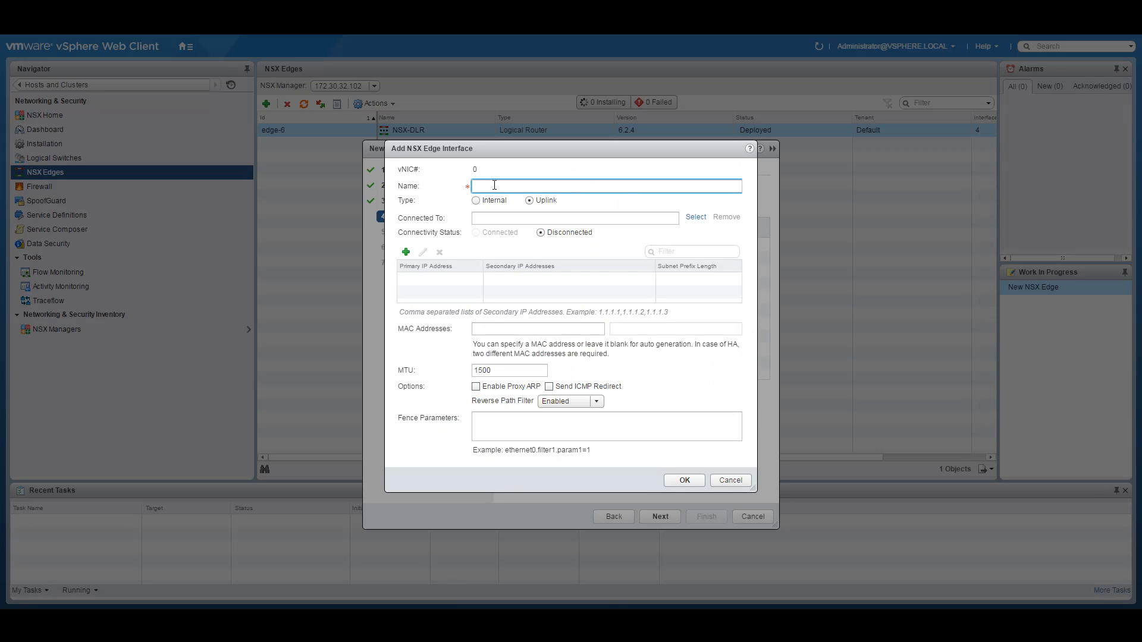
{"action": "type", "text": "EDGE01-Uplink-VLAN300"}
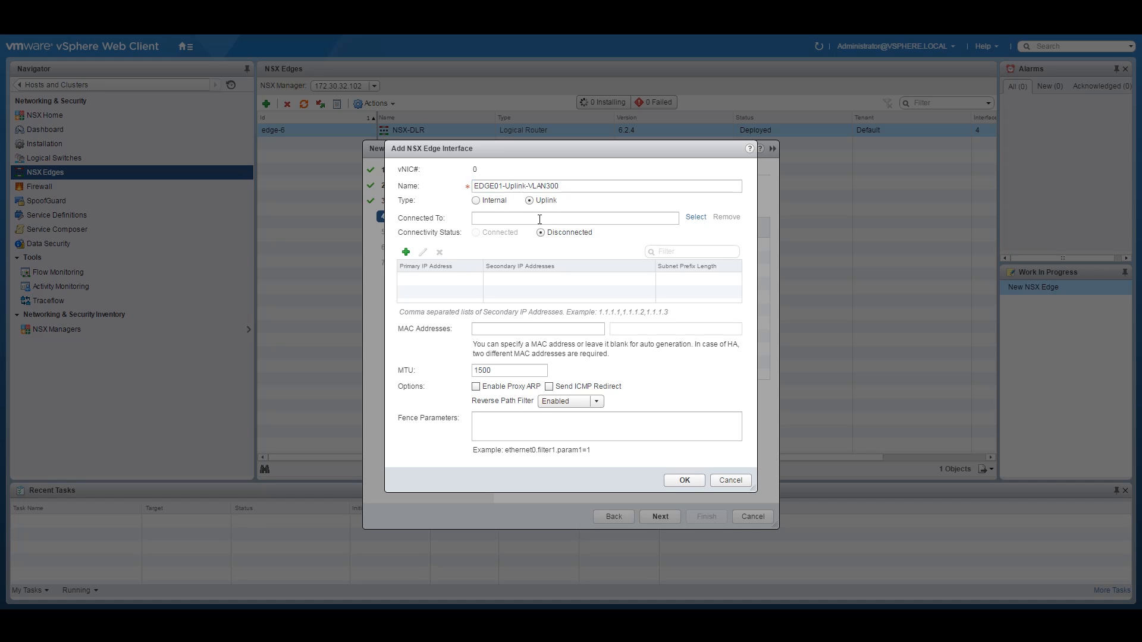
{"action": "left_click", "coordinate": [696, 217]}
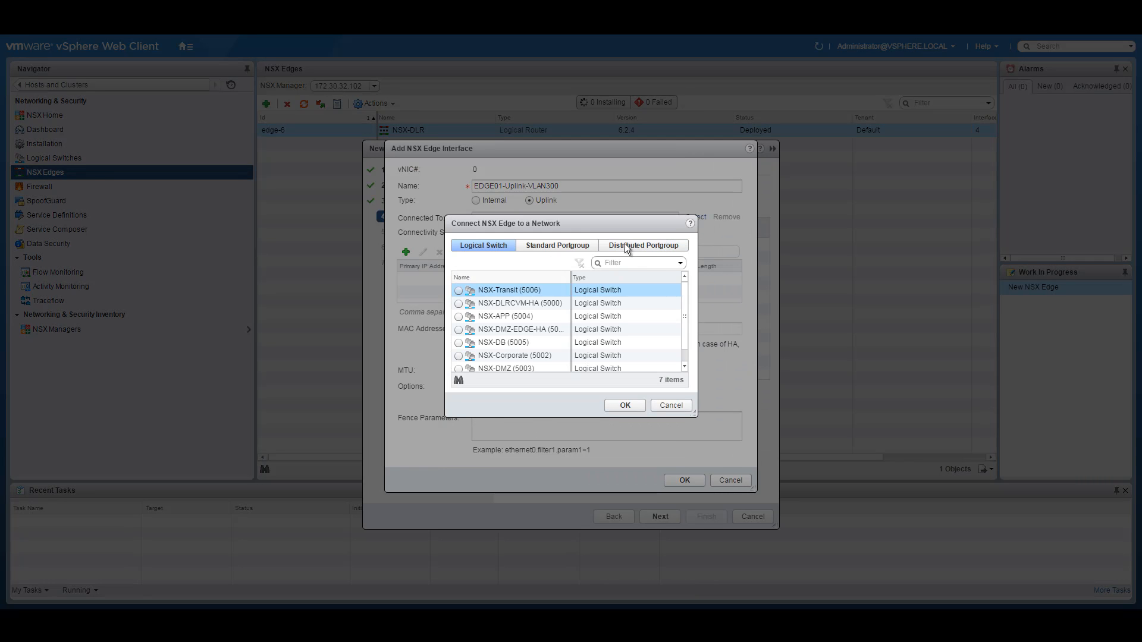
{"action": "left_click", "coordinate": [634, 246]}
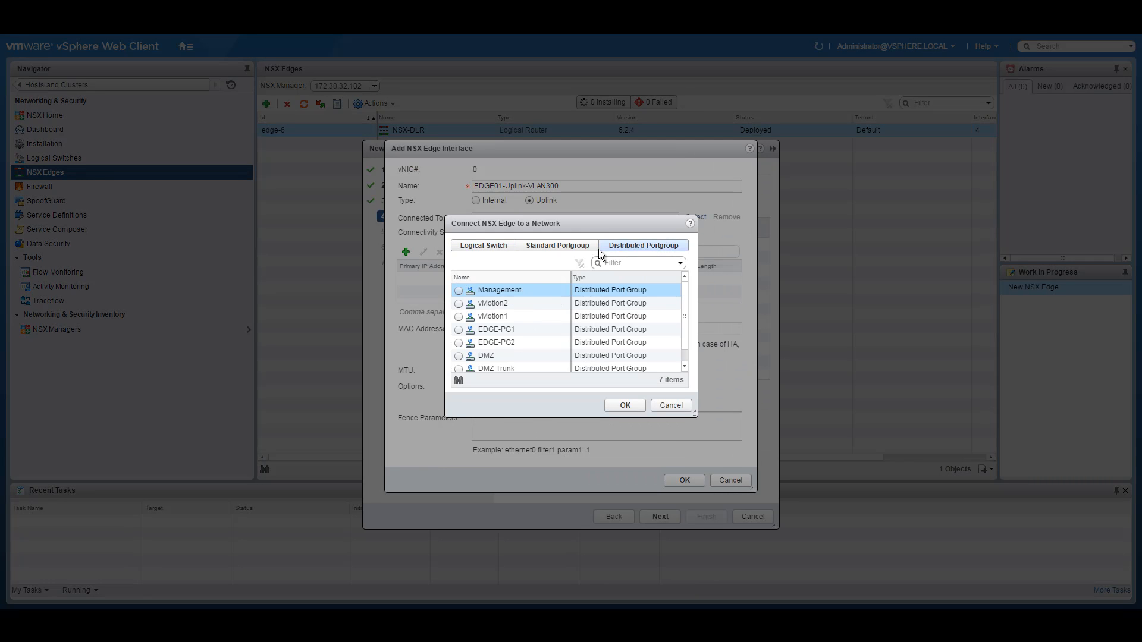
{"action": "left_click", "coordinate": [493, 329]}
{"action": "left_click", "coordinate": [624, 405]}
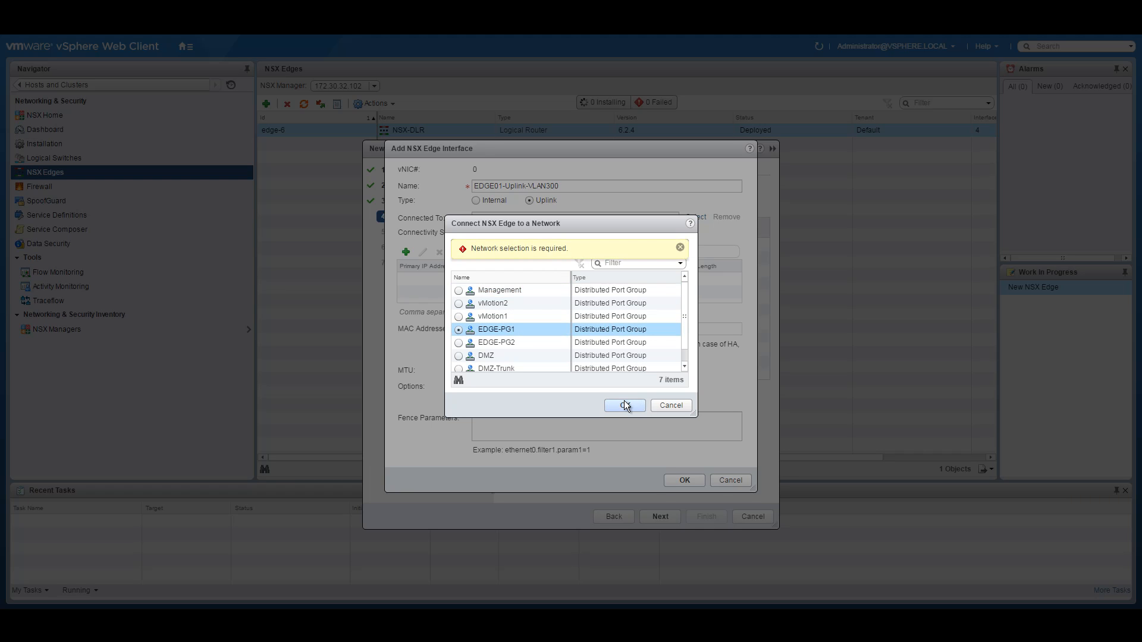
{"action": "left_click", "coordinate": [681, 248]}
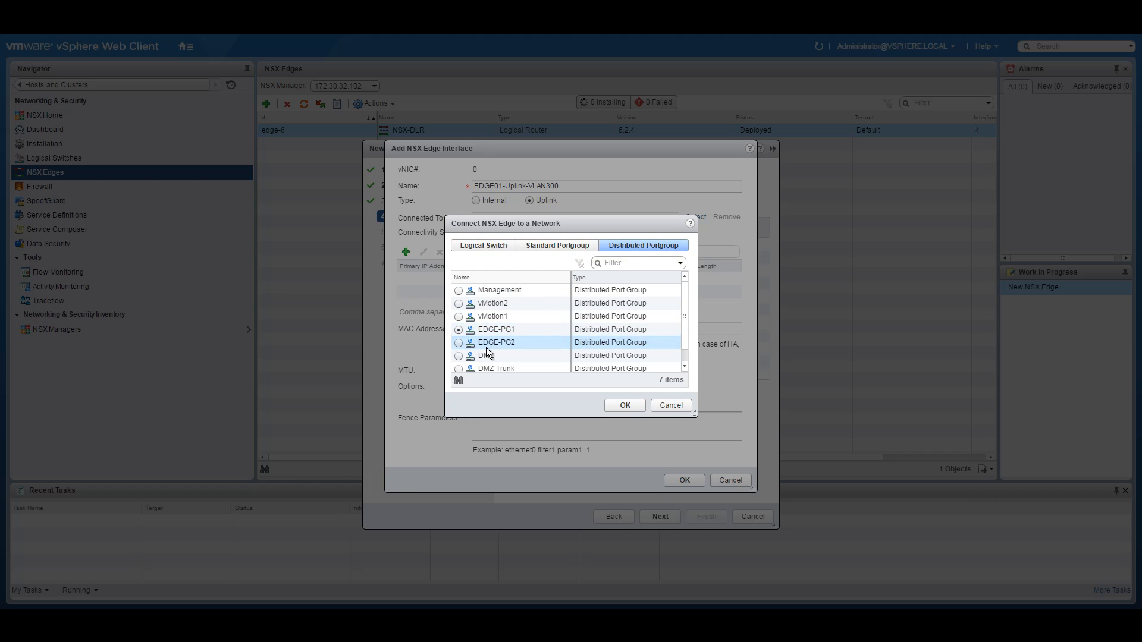
{"action": "left_click", "coordinate": [625, 405]}
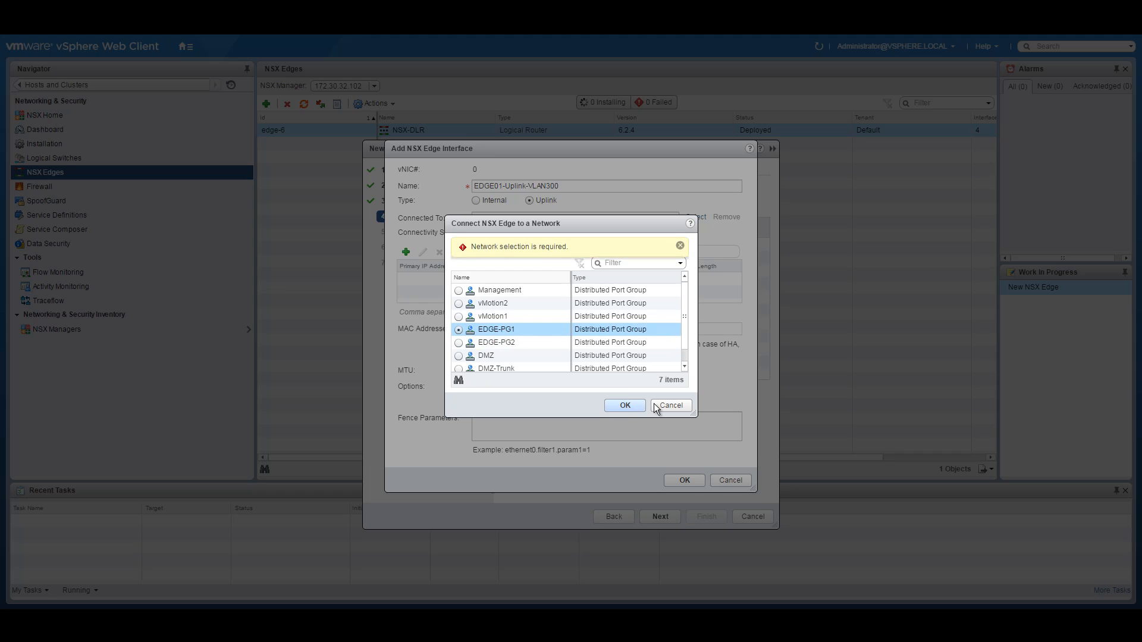
{"action": "left_click", "coordinate": [684, 405]}
{"action": "left_click", "coordinate": [697, 216]}
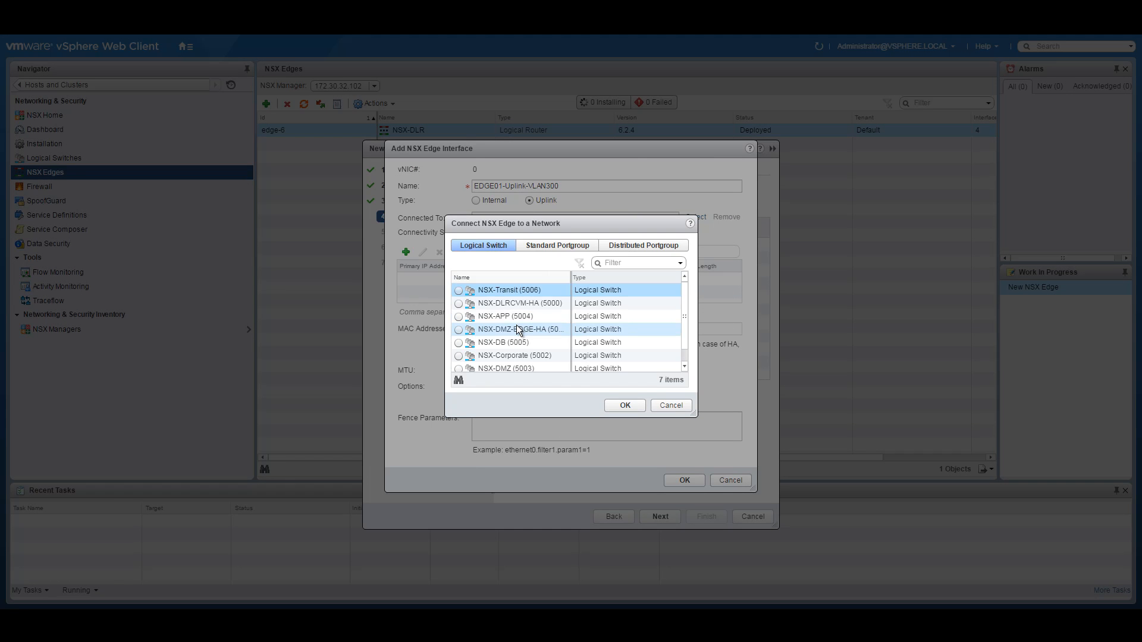
{"action": "left_click", "coordinate": [631, 244]}
{"action": "left_click", "coordinate": [519, 327]}
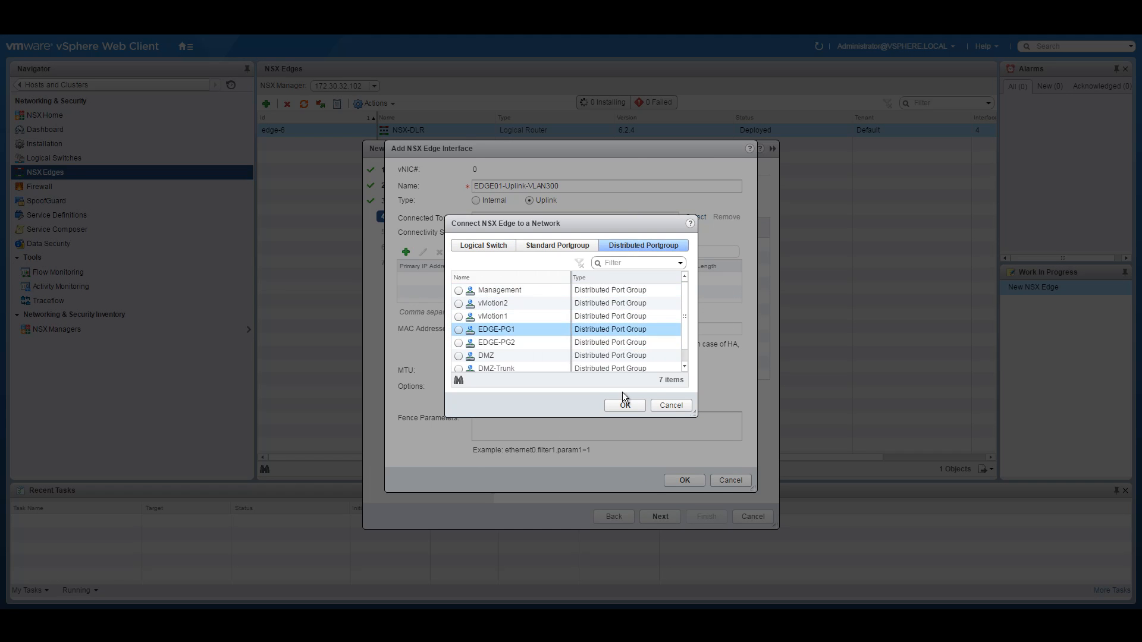
{"action": "left_click", "coordinate": [459, 330]}
{"action": "left_click", "coordinate": [623, 407]}
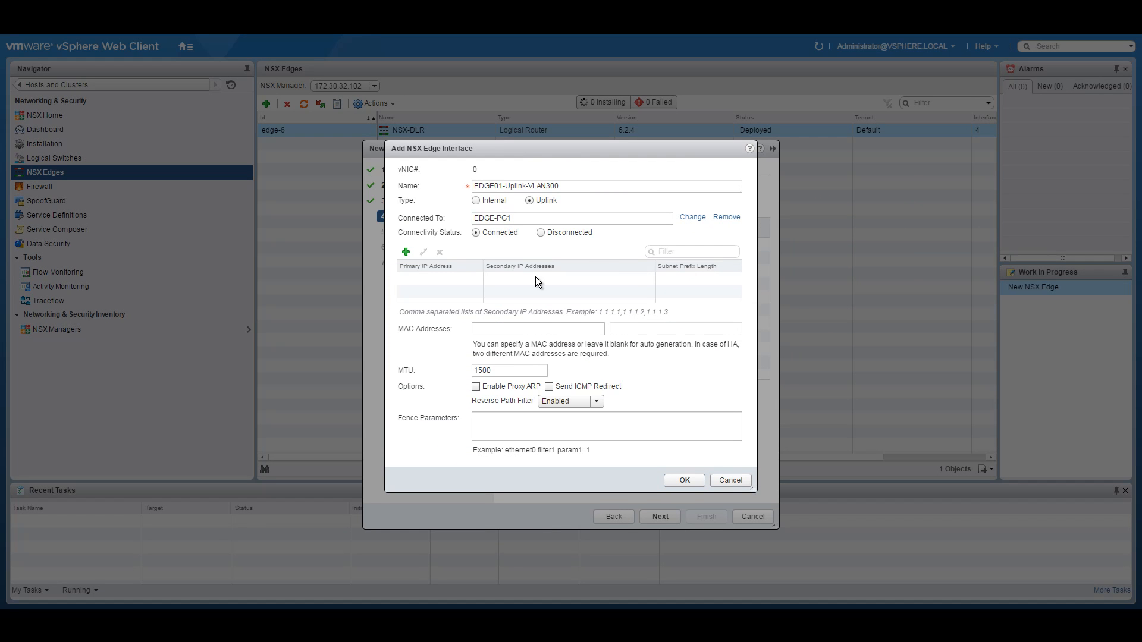
Step: Give it primary IP 10.250.250.3 with prefix length 28 and save it
{"action": "left_click", "coordinate": [405, 252]}
{"action": "left_click", "coordinate": [414, 279]}
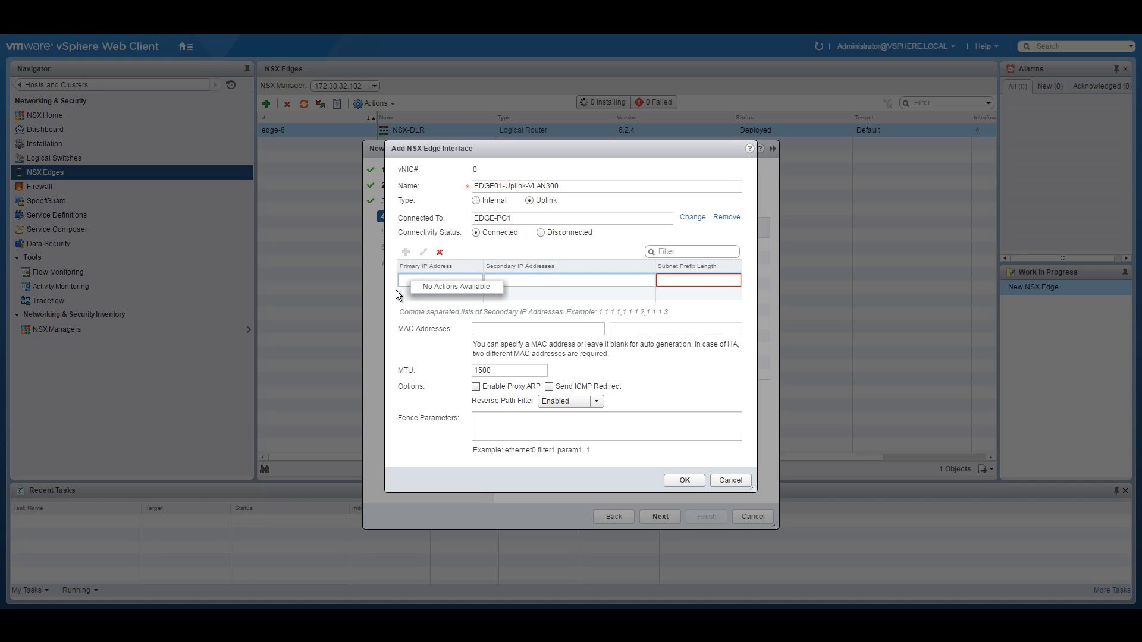
{"action": "type", "text": "10.250.250.0"}
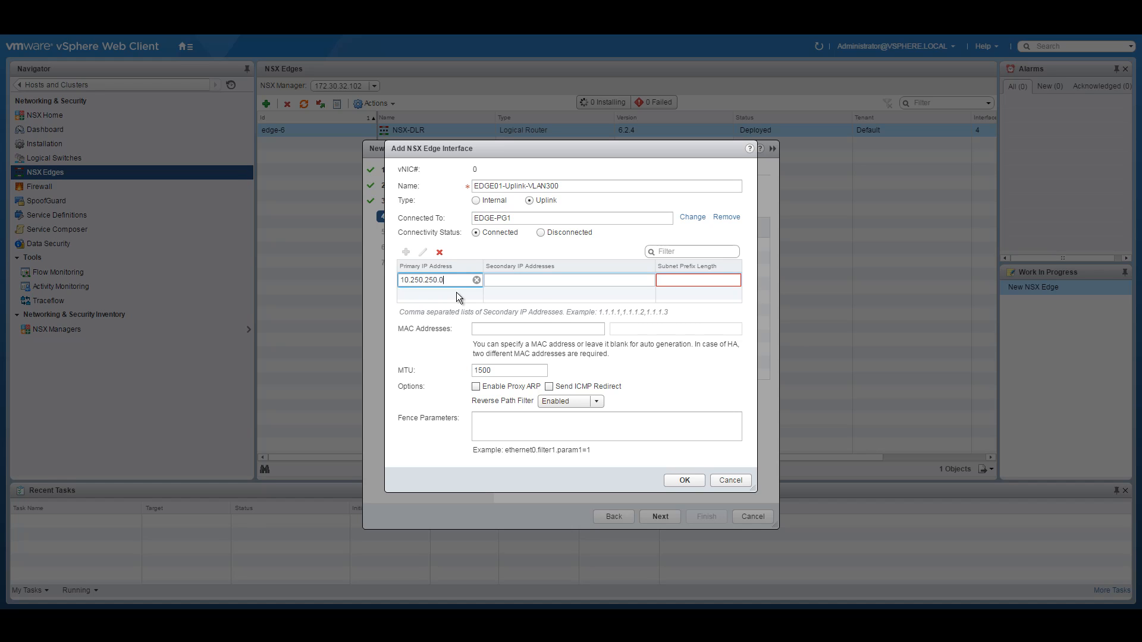
{"action": "key", "text": "BackSpace"}
{"action": "type", "text": "3"}
{"action": "left_click", "coordinate": [680, 281]}
{"action": "type", "text": "/28"}
{"action": "key", "text": "BackSpace"}
{"action": "key", "text": "BackSpace"}
{"action": "key", "text": "BackSpace"}
{"action": "type", "text": "28"}
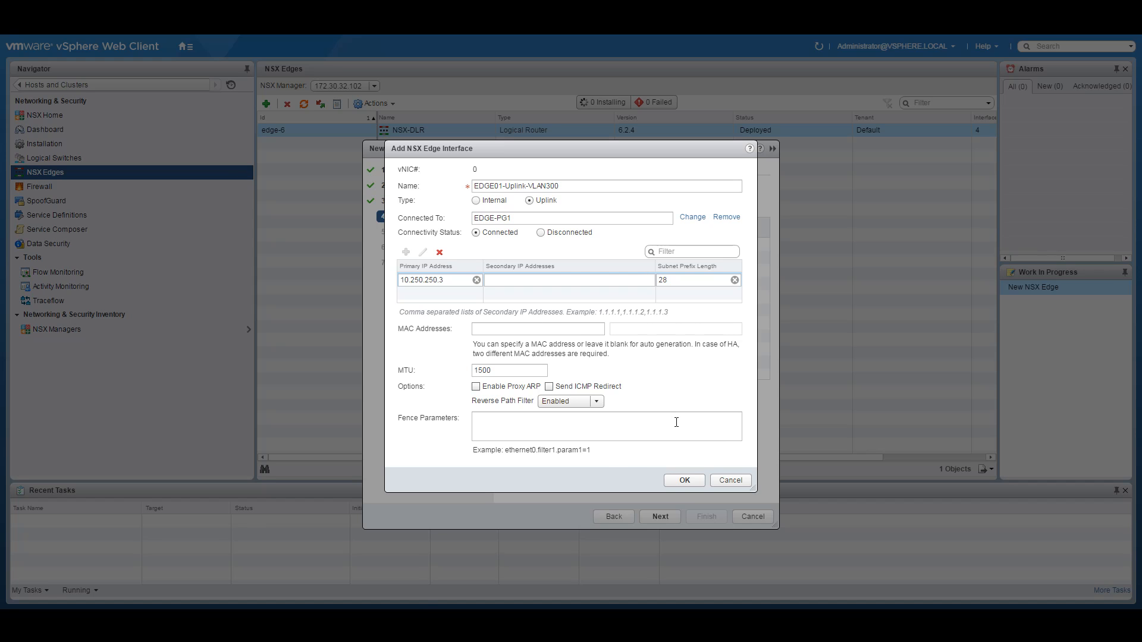
{"action": "left_click", "coordinate": [683, 479]}
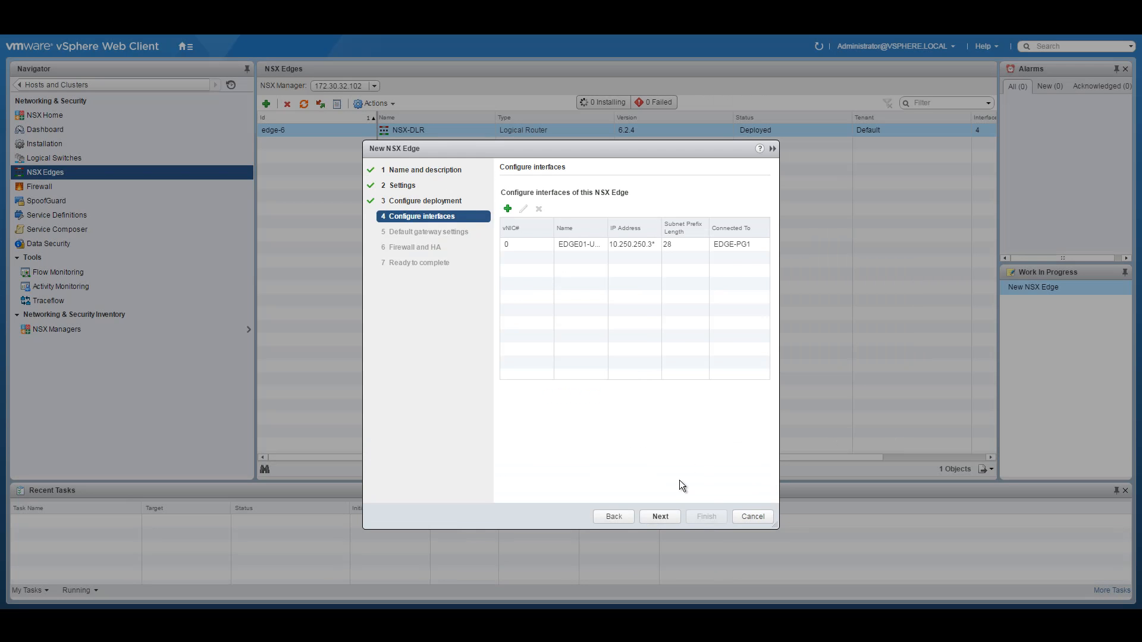
Step: Start another interface and copy the 10.251.5.0 transit subnet from the diagram
{"action": "left_click_drag", "start_coordinate": [552, 227], "coordinate": [621, 226]}
{"action": "left_click", "coordinate": [507, 208]}
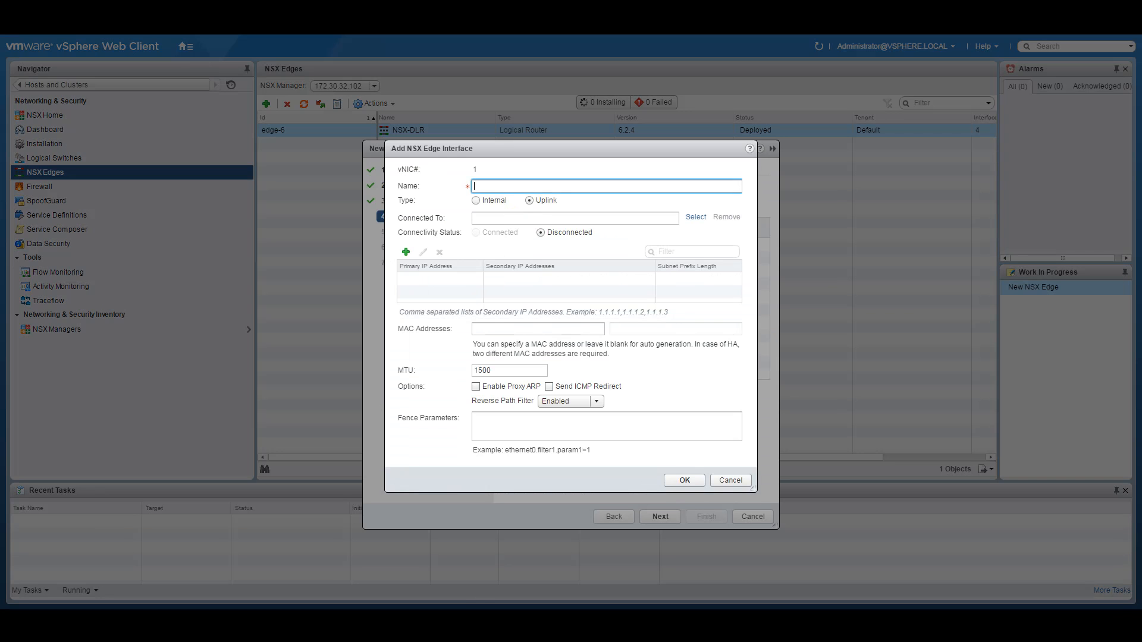
{"action": "left_click", "coordinate": [465, 583]}
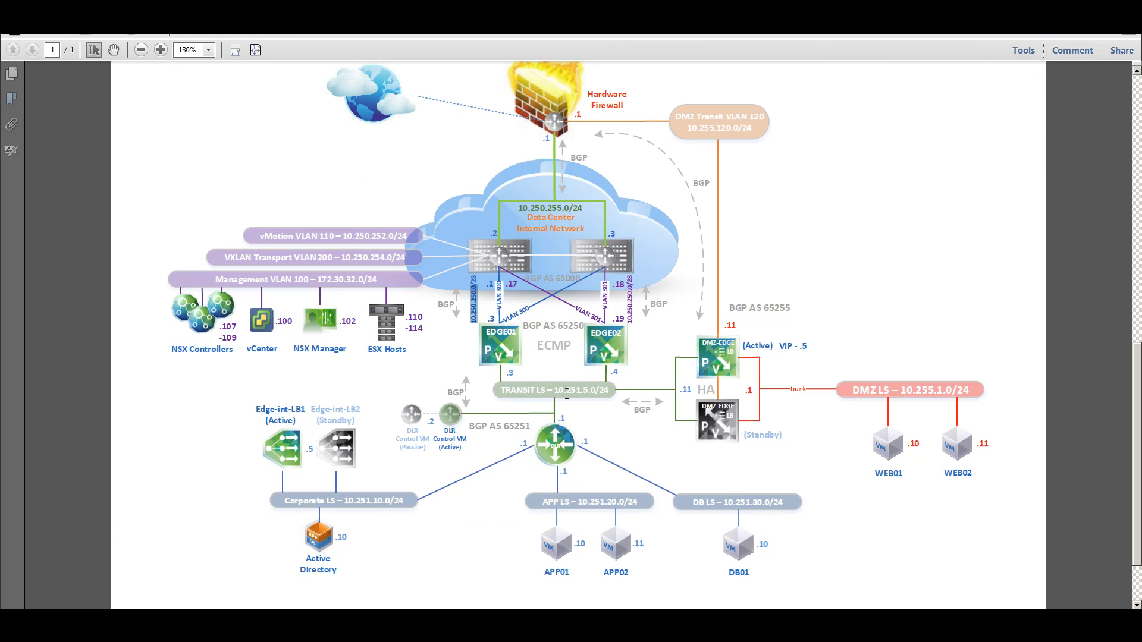
{"action": "left_click_drag", "start_coordinate": [554, 392], "coordinate": [594, 387]}
{"action": "right_click", "coordinate": [594, 387]}
{"action": "left_click", "coordinate": [613, 395]}
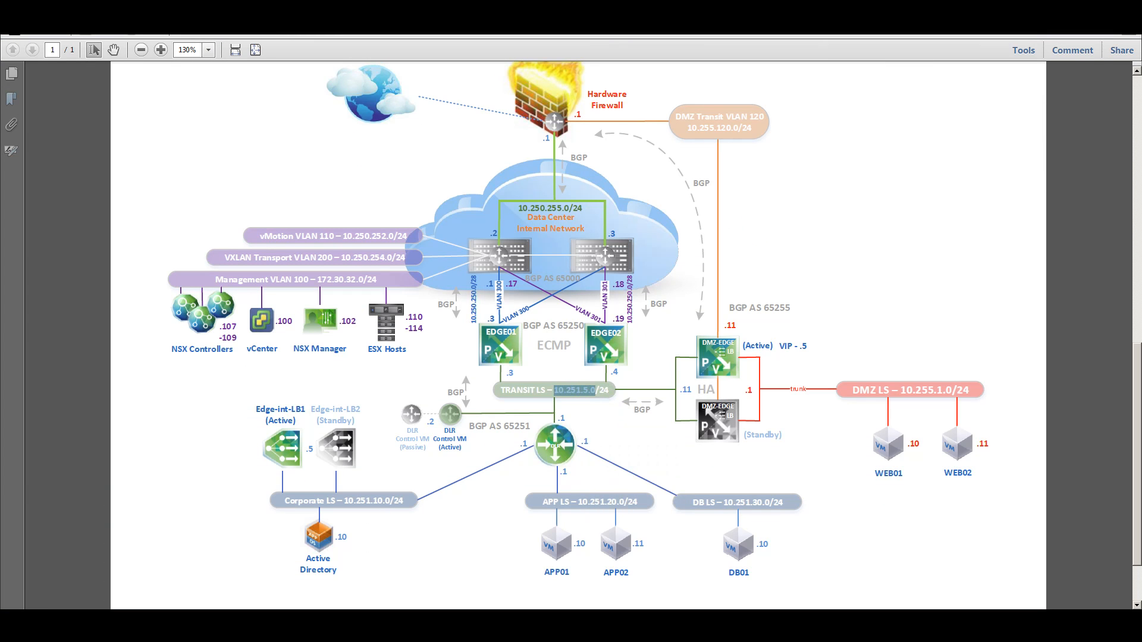
{"action": "left_click", "coordinate": [506, 624]}
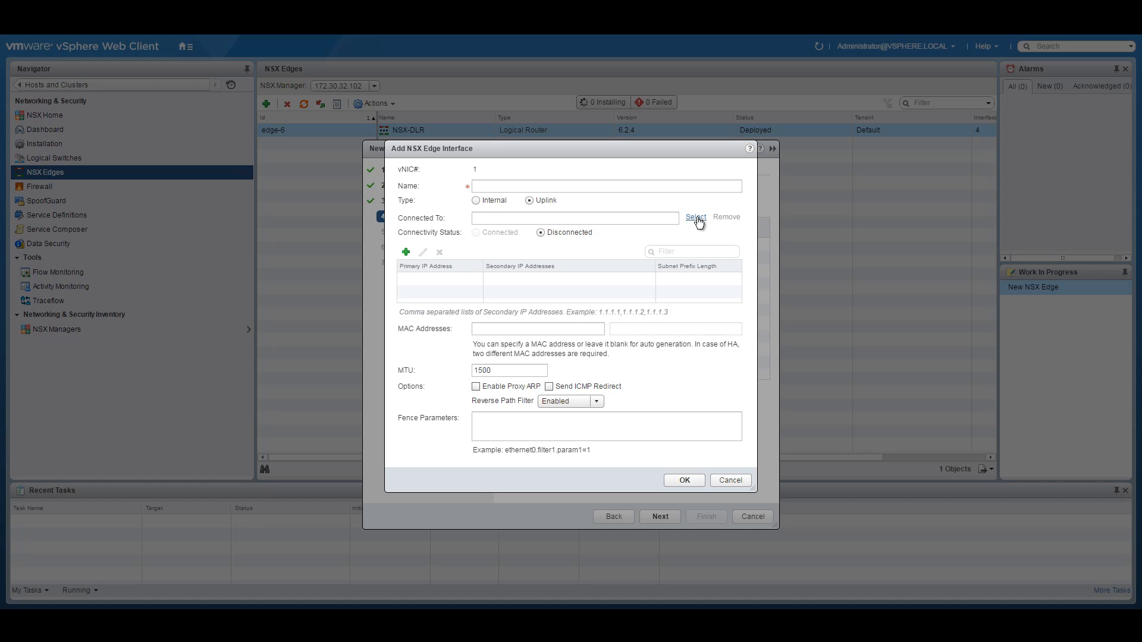
Step: Name it Transit-Interface, make it internal, and connect it to NSX-Transit
{"action": "left_click", "coordinate": [509, 187]}
{"action": "type", "text": "Trasnit-Interface"}
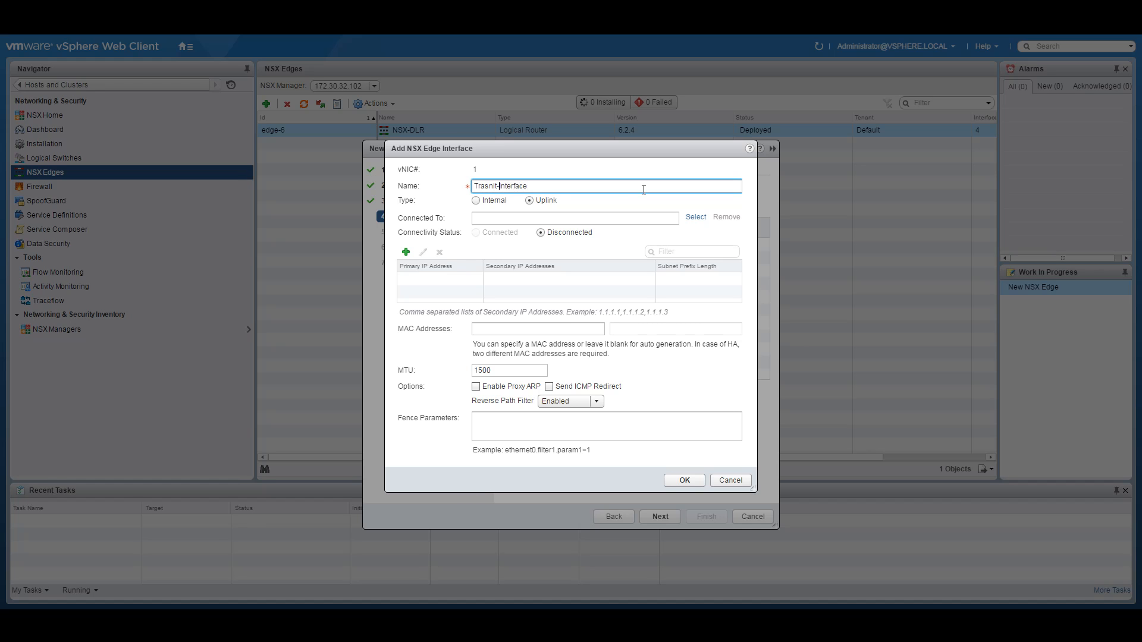
{"action": "key", "text": "Delete"}
{"action": "key", "text": "Right"}
{"action": "type", "text": "s"}
{"action": "left_click", "coordinate": [476, 201]}
{"action": "left_click", "coordinate": [696, 217]}
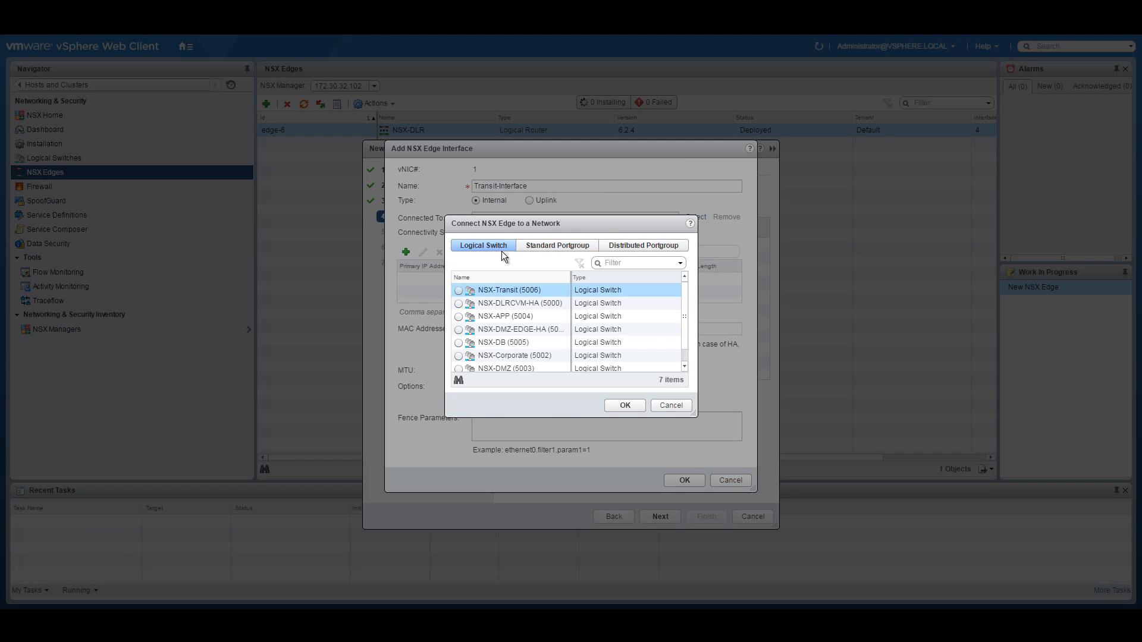
{"action": "left_click", "coordinate": [459, 290]}
{"action": "left_click", "coordinate": [623, 406]}
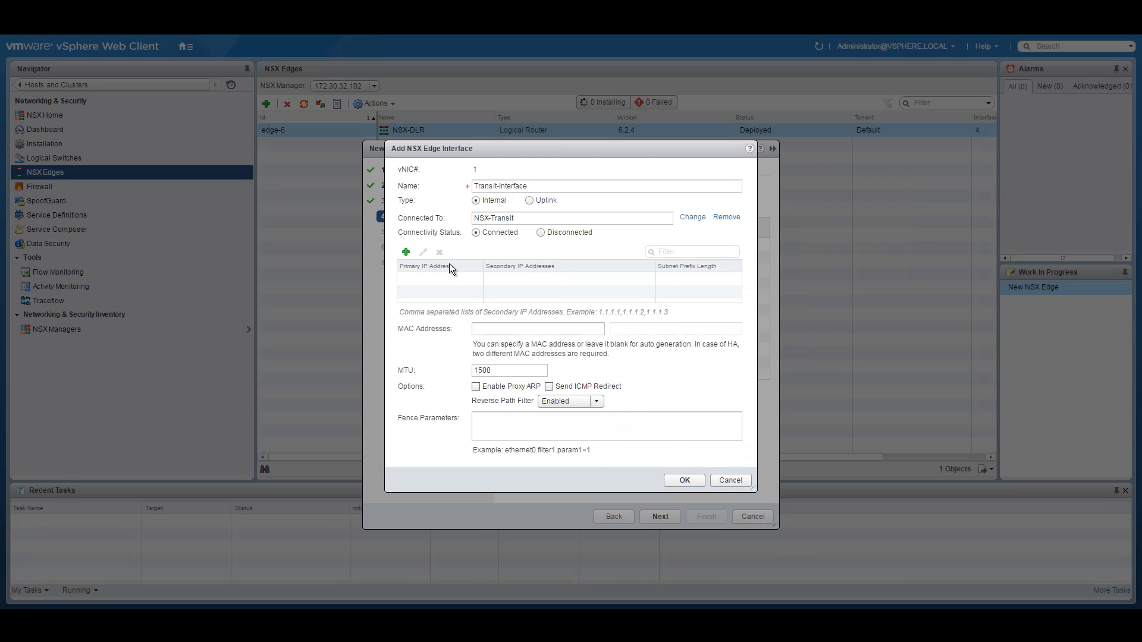
Step: Set its address to 10.251.5.3 with prefix length 24 and save it
{"action": "left_click", "coordinate": [406, 252]}
{"action": "key", "text": "ctrl+v"}
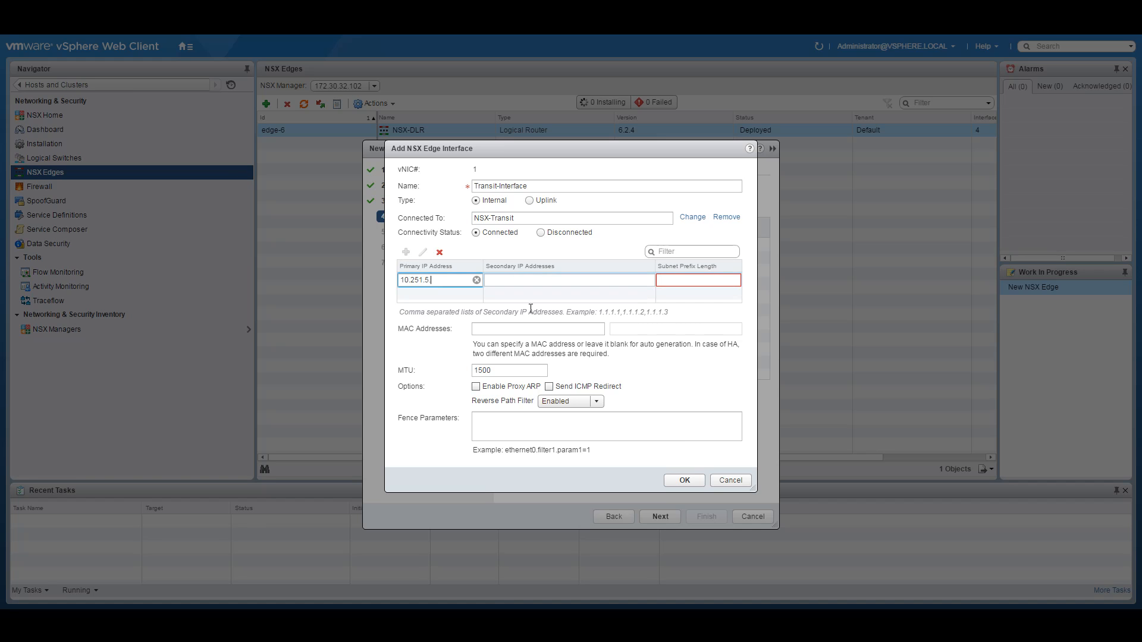
{"action": "left_click", "coordinate": [463, 583]}
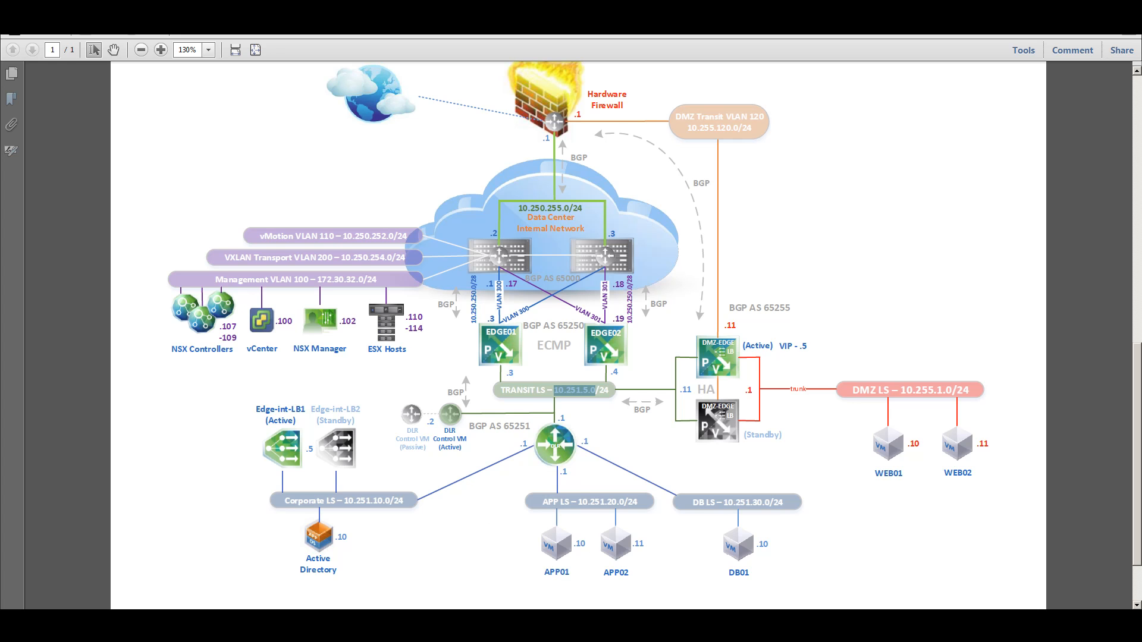
{"action": "left_click", "coordinate": [469, 618]}
{"action": "left_click", "coordinate": [510, 278]}
{"action": "left_click", "coordinate": [451, 283]}
{"action": "type", "text": "3"}
{"action": "left_click", "coordinate": [687, 279]}
{"action": "type", "text": "24"}
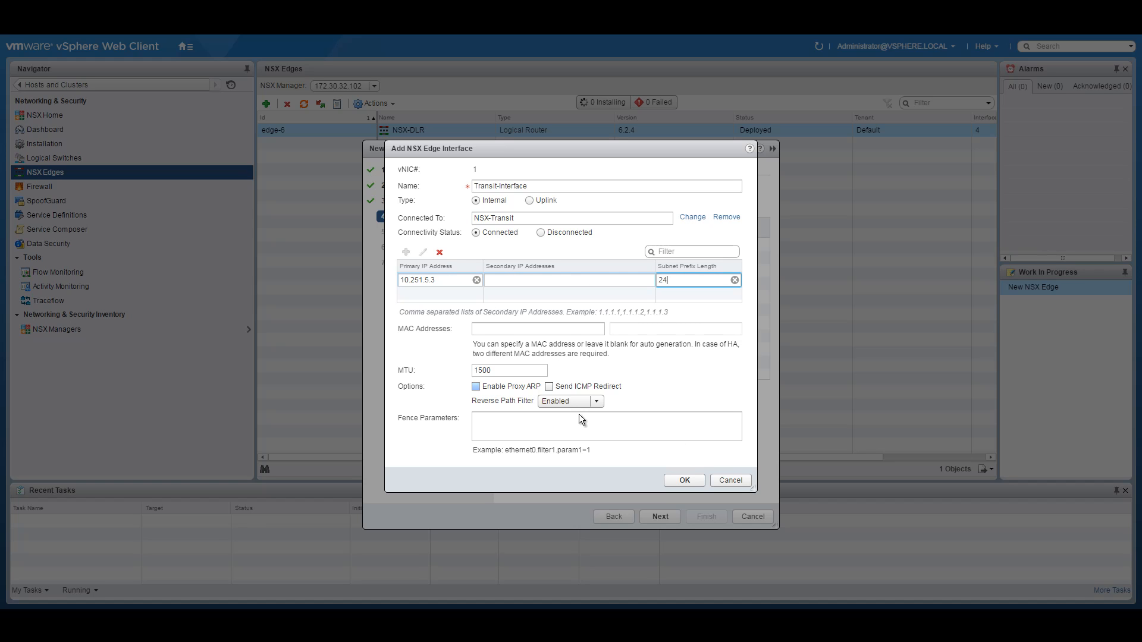
{"action": "left_click", "coordinate": [685, 480]}
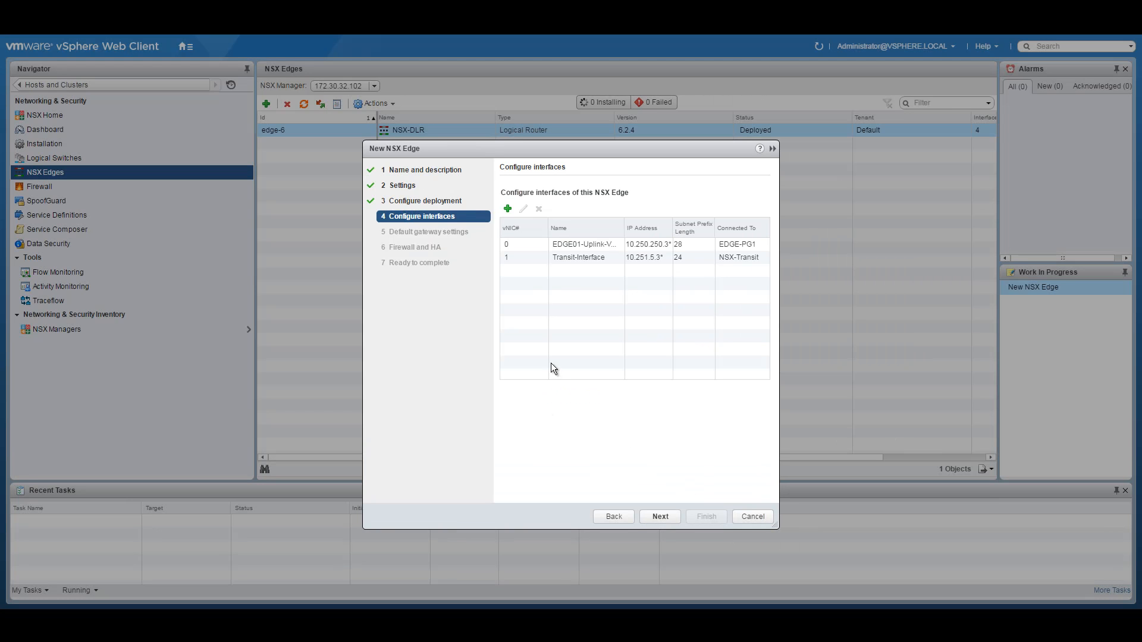
Step: Uncheck Configure Default Gateway and proceed to the Firewall and HA step
{"action": "left_click", "coordinate": [662, 517]}
{"action": "left_click", "coordinate": [504, 193]}
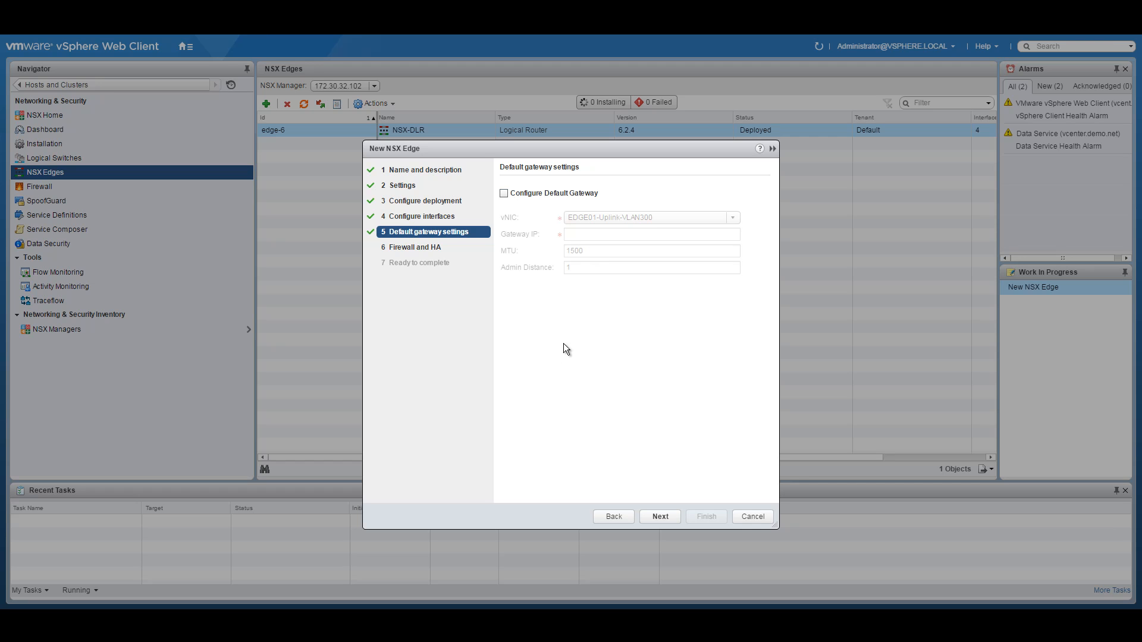
{"action": "left_click", "coordinate": [657, 517]}
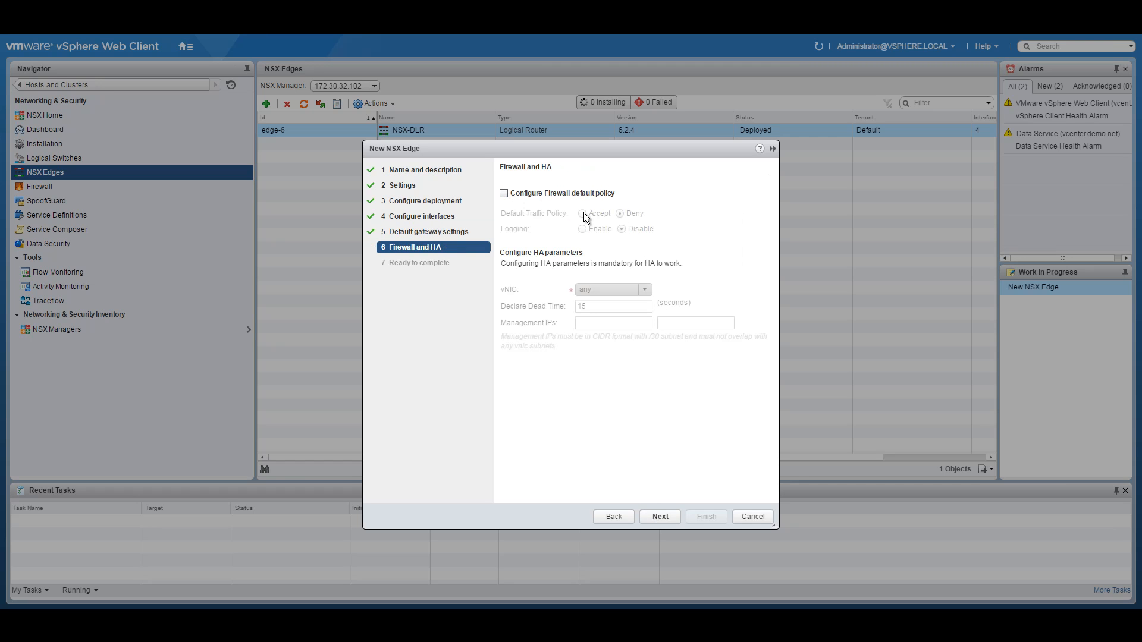
Step: Enable the firewall default policy, review the two interfaces, and deploy NSX-EDGE01
{"action": "left_click", "coordinate": [509, 194]}
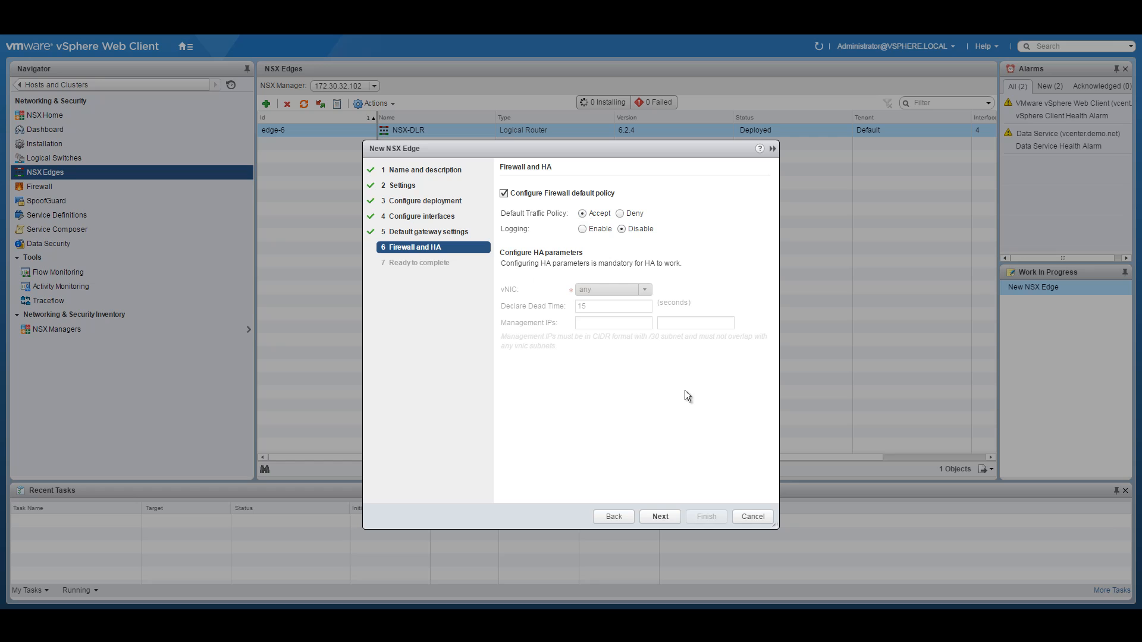
{"action": "left_click", "coordinate": [660, 517]}
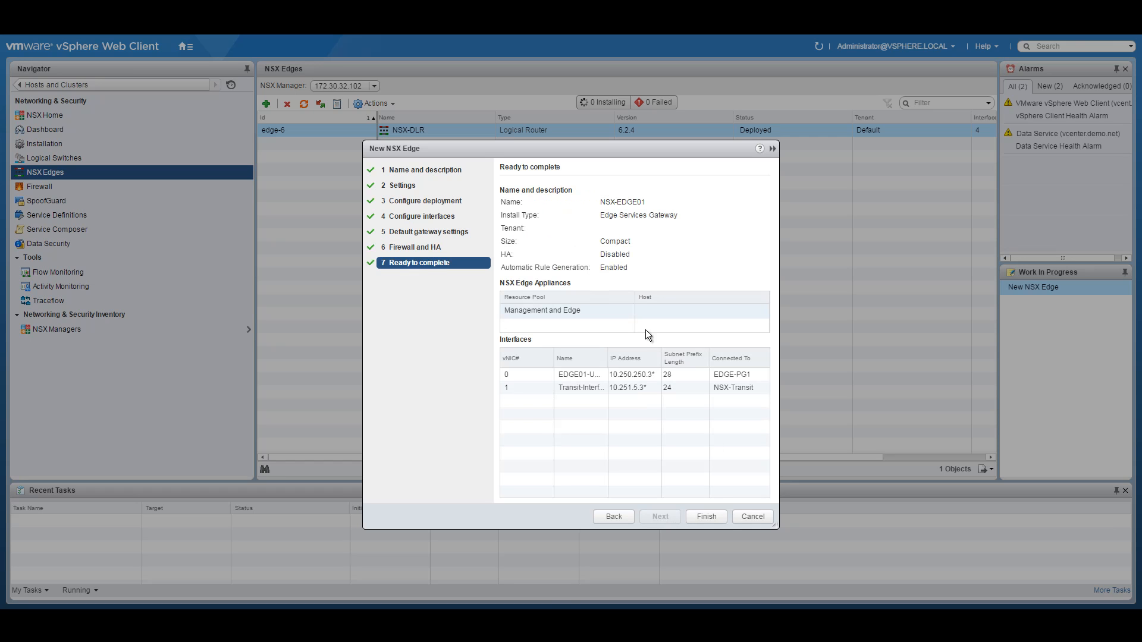
{"action": "left_click_drag", "start_coordinate": [556, 356], "coordinate": [520, 358]}
{"action": "left_click_drag", "start_coordinate": [601, 356], "coordinate": [637, 356]}
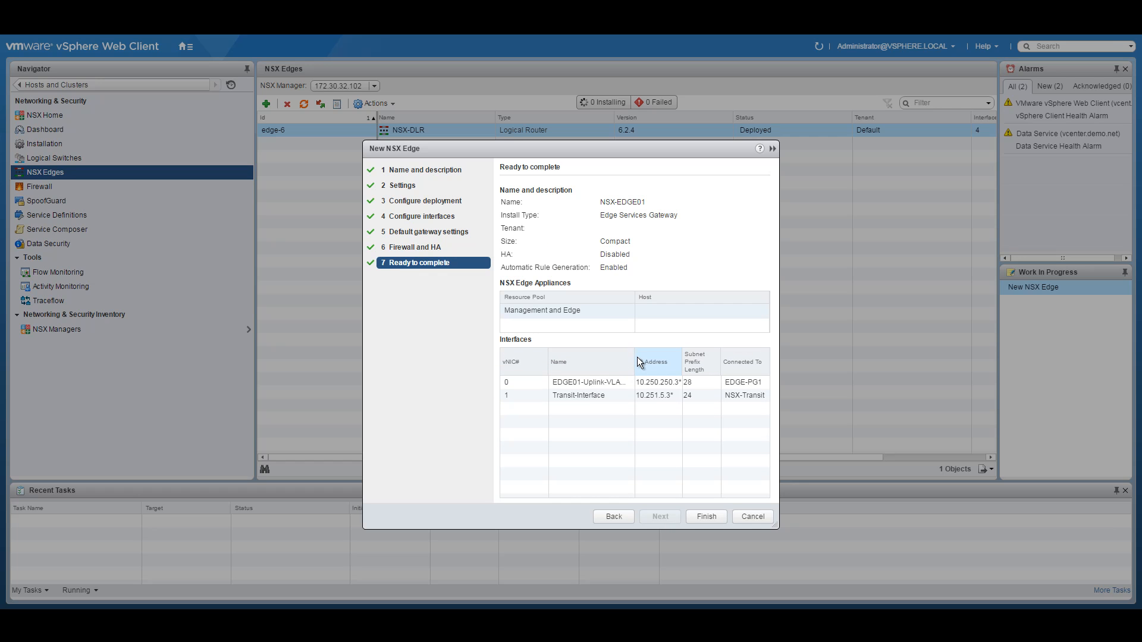
{"action": "left_click", "coordinate": [705, 515]}
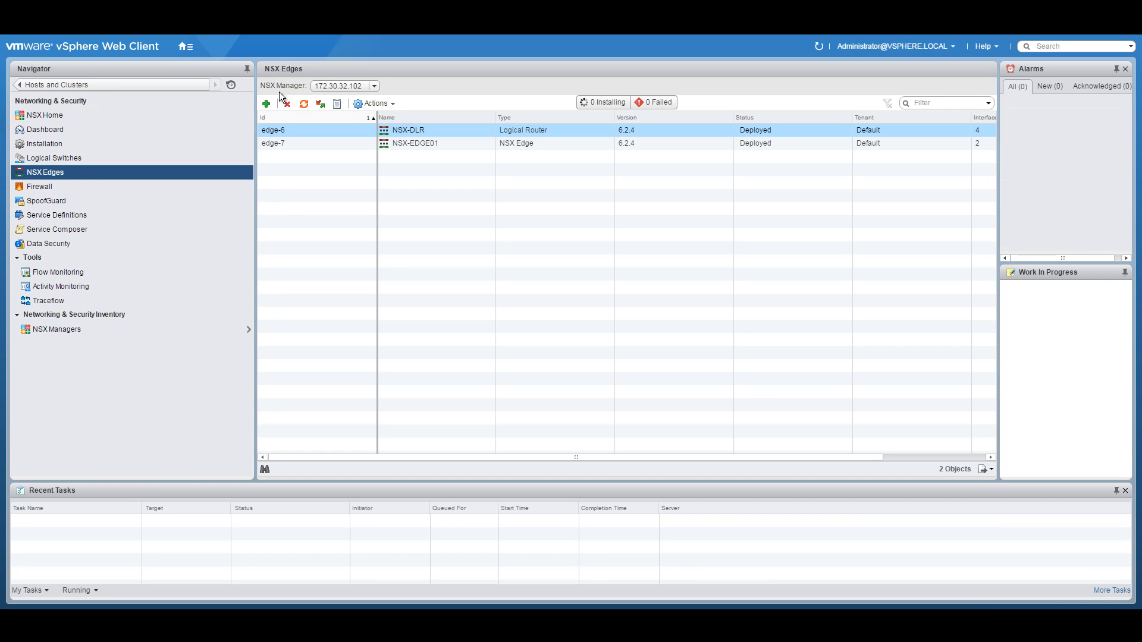
Step: Check NSX-EDGE01-0 in Hosts and Clusters, then return to the Networking & Security NSX Edges list
{"action": "left_click", "coordinate": [185, 46]}
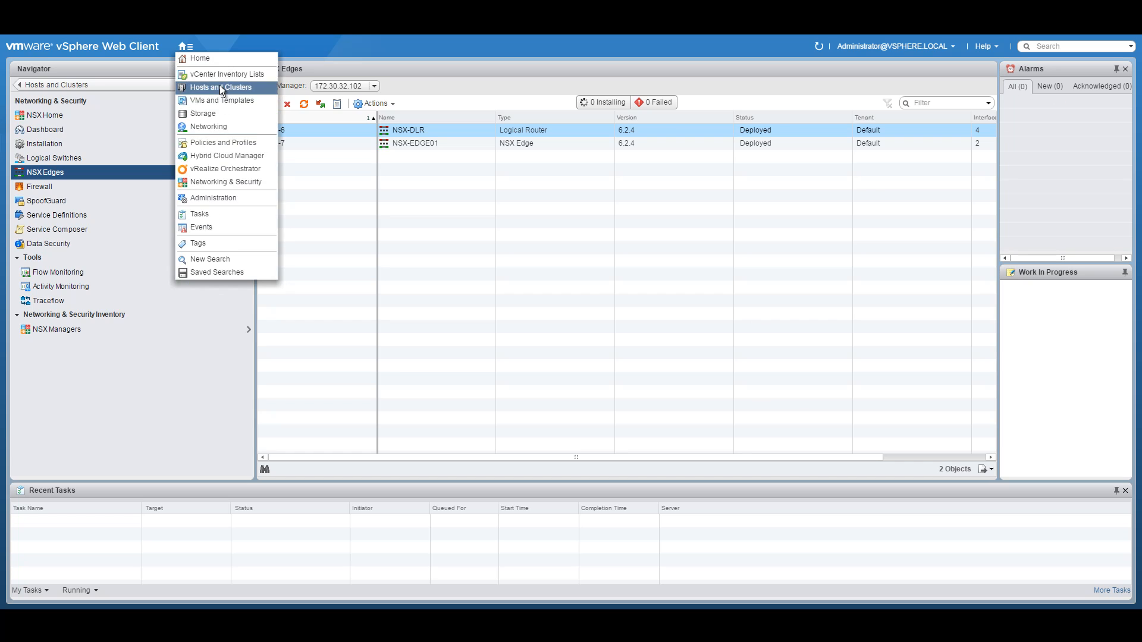
{"action": "left_click", "coordinate": [219, 87]}
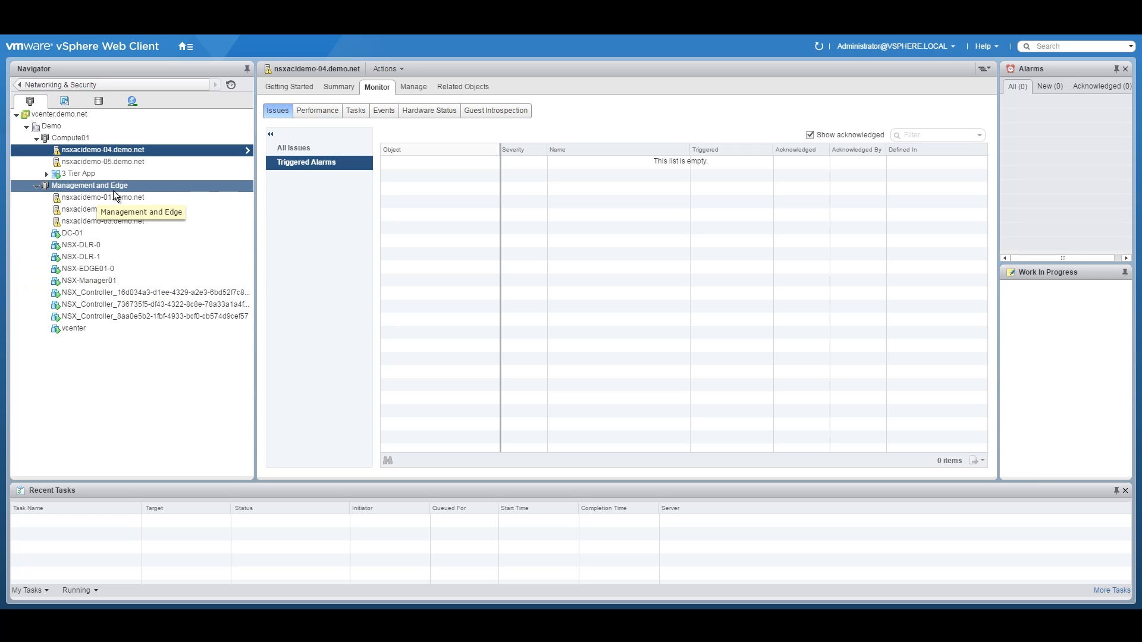
{"action": "left_click", "coordinate": [185, 46]}
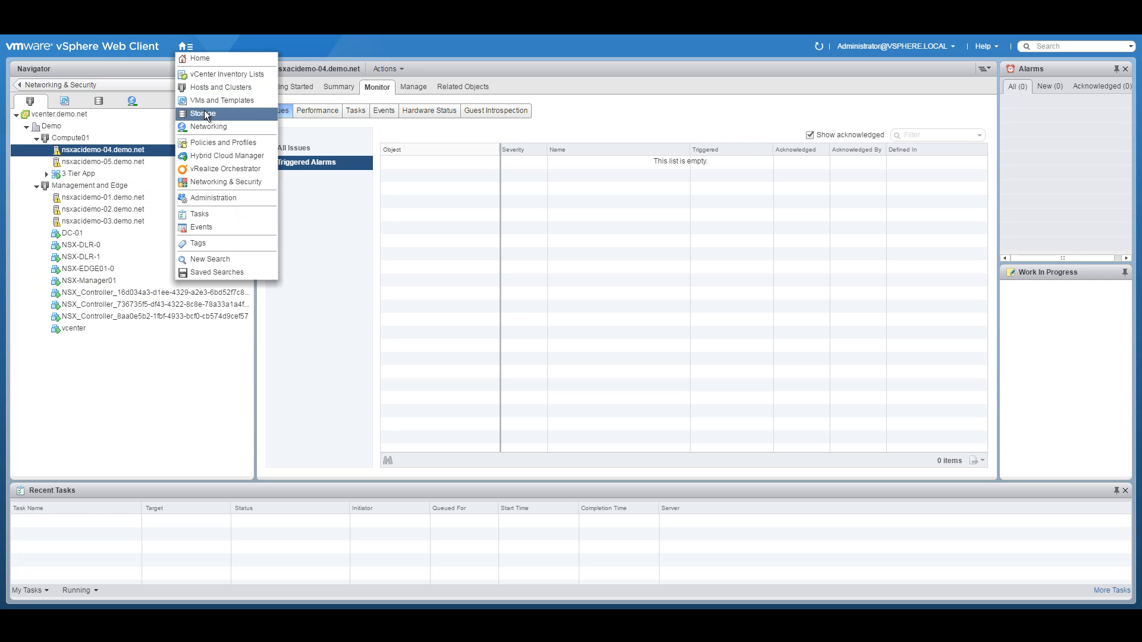
{"action": "left_click", "coordinate": [198, 181]}
{"action": "left_click", "coordinate": [60, 172]}
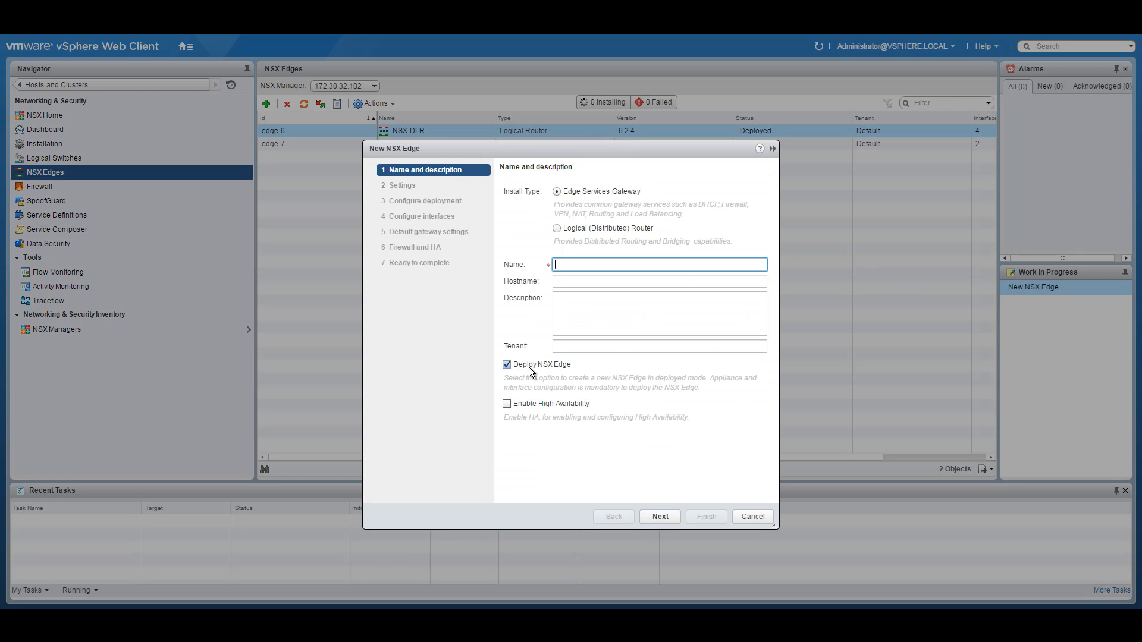
Step: Name the new edge NSX-EDGE02 with hostname NSX-EDGE02
{"action": "type", "text": "NSX-EDGE"}
{"action": "left_click_drag", "start_coordinate": [558, 150], "coordinate": [527, 178]}
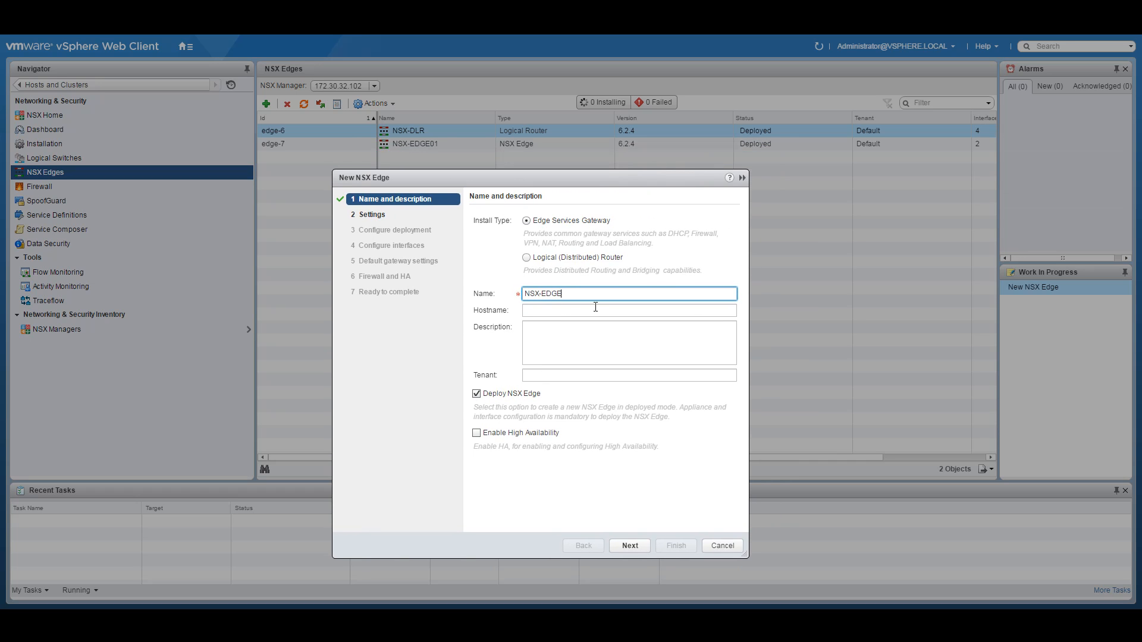
{"action": "type", "text": "02"}
{"action": "key", "text": "Tab"}
{"action": "type", "text": "NS"}
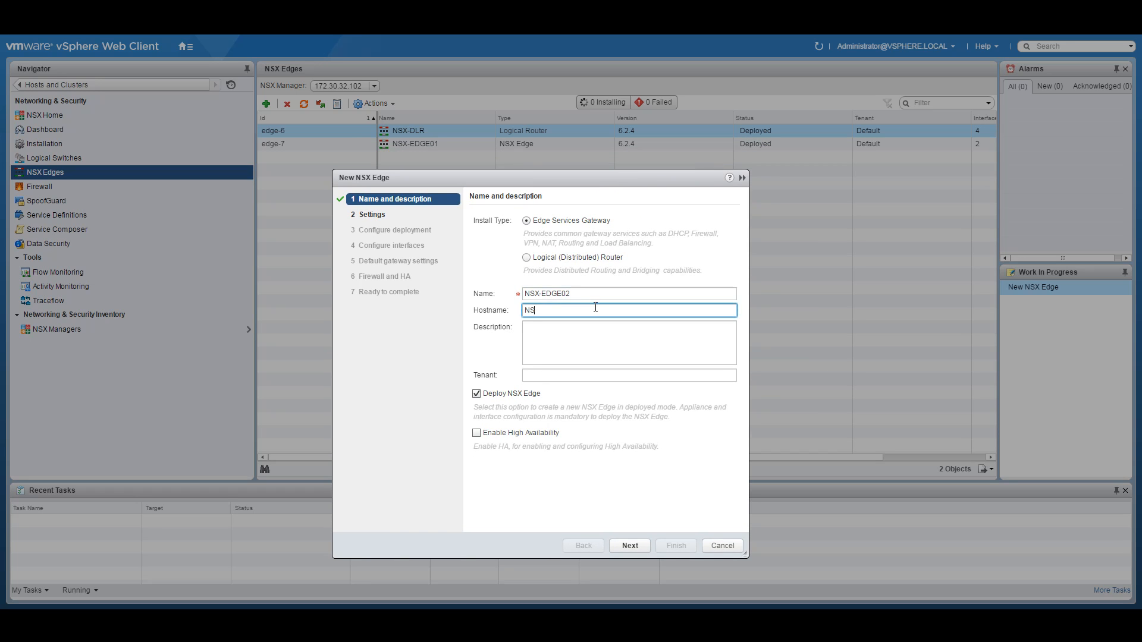
{"action": "type", "text": "X-EDGE02"}
{"action": "left_click", "coordinate": [630, 545]}
Step: Enter and confirm the CLI admin password, and enable SSH access
{"action": "left_click", "coordinate": [564, 267]}
{"action": "type", "text": "*******"}
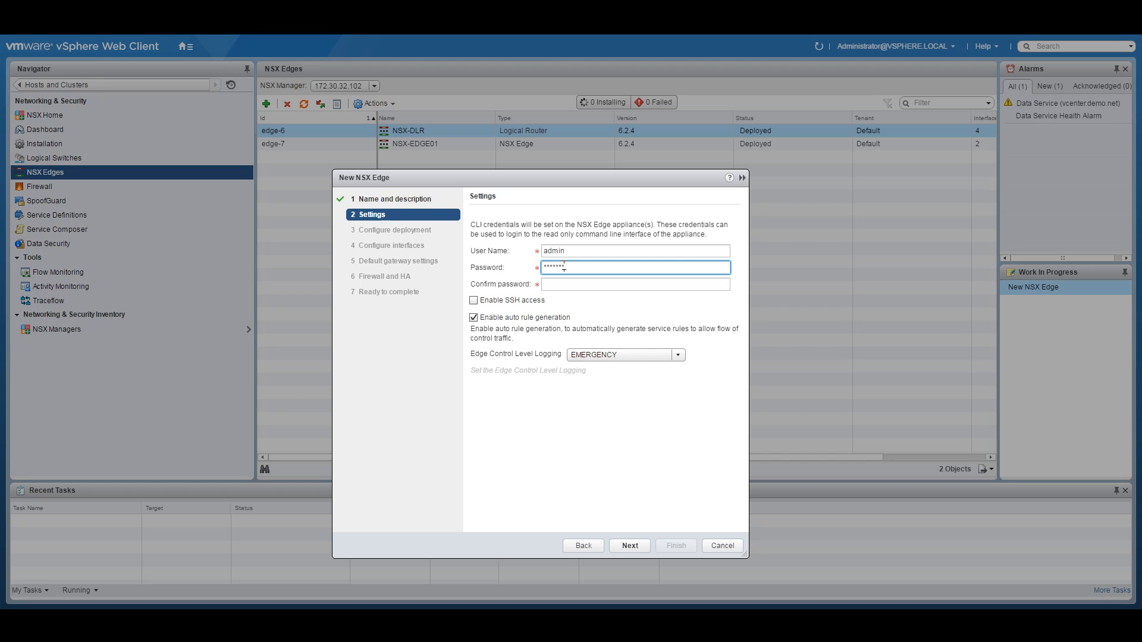
{"action": "type", "text": "******"}
{"action": "key", "text": "Tab"}
{"action": "type", "text": "****"}
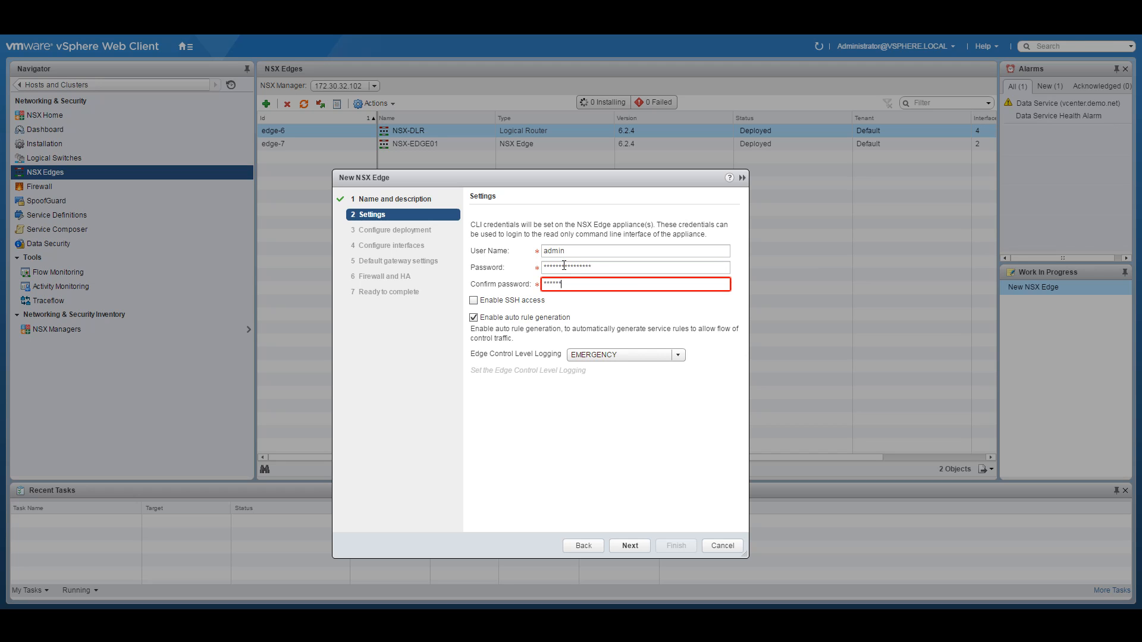
{"action": "key", "text": "Tab"}
{"action": "left_click", "coordinate": [579, 286]}
{"action": "type", "text": "********"}
{"action": "left_click", "coordinate": [528, 298]}
Step: Place the edge appliance on the Management and Edge cluster with the NSXACIDEMO datastore, then start a new interface
{"action": "left_click", "coordinate": [622, 545]}
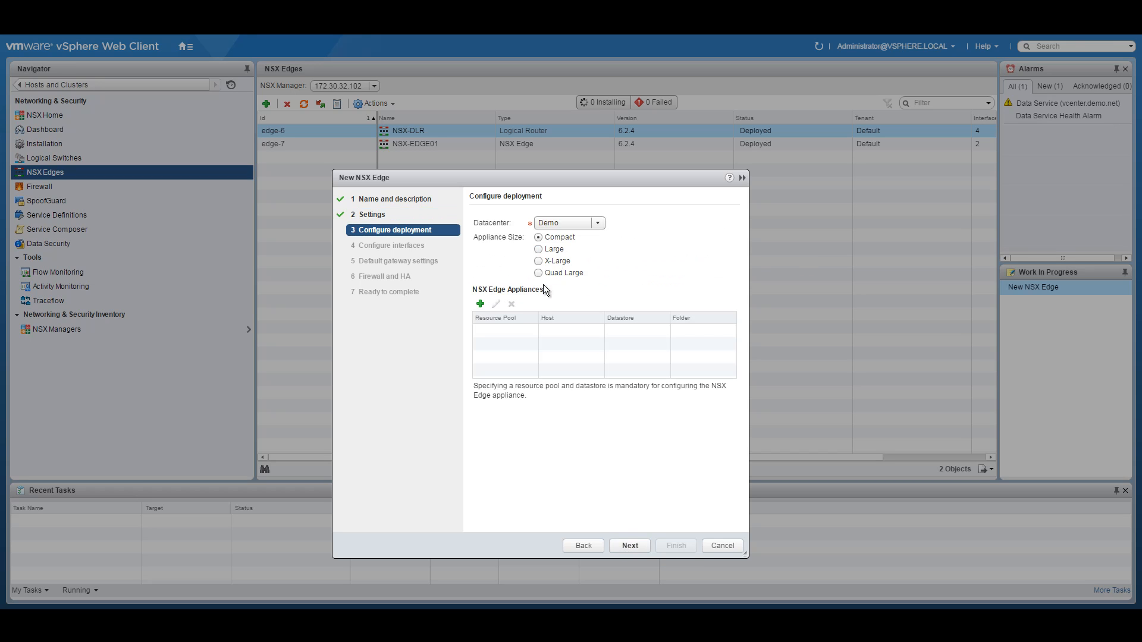
{"action": "left_click", "coordinate": [480, 303]}
{"action": "left_click", "coordinate": [656, 290]}
{"action": "left_click", "coordinate": [620, 305]}
{"action": "left_click", "coordinate": [603, 309]}
{"action": "left_click", "coordinate": [599, 346]}
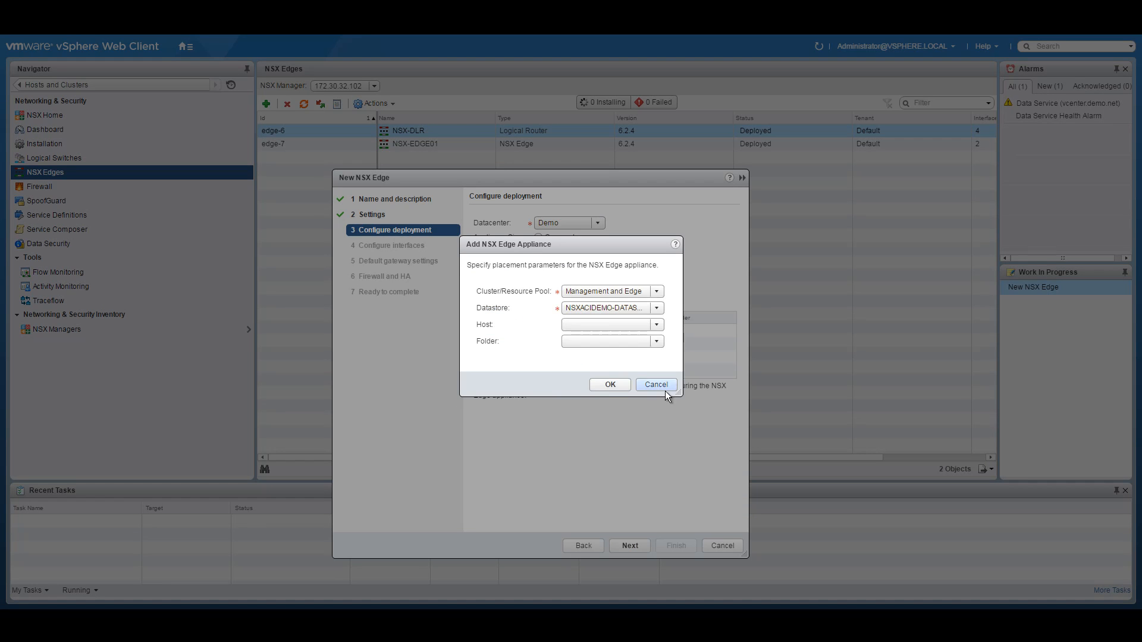
{"action": "left_click", "coordinate": [608, 385]}
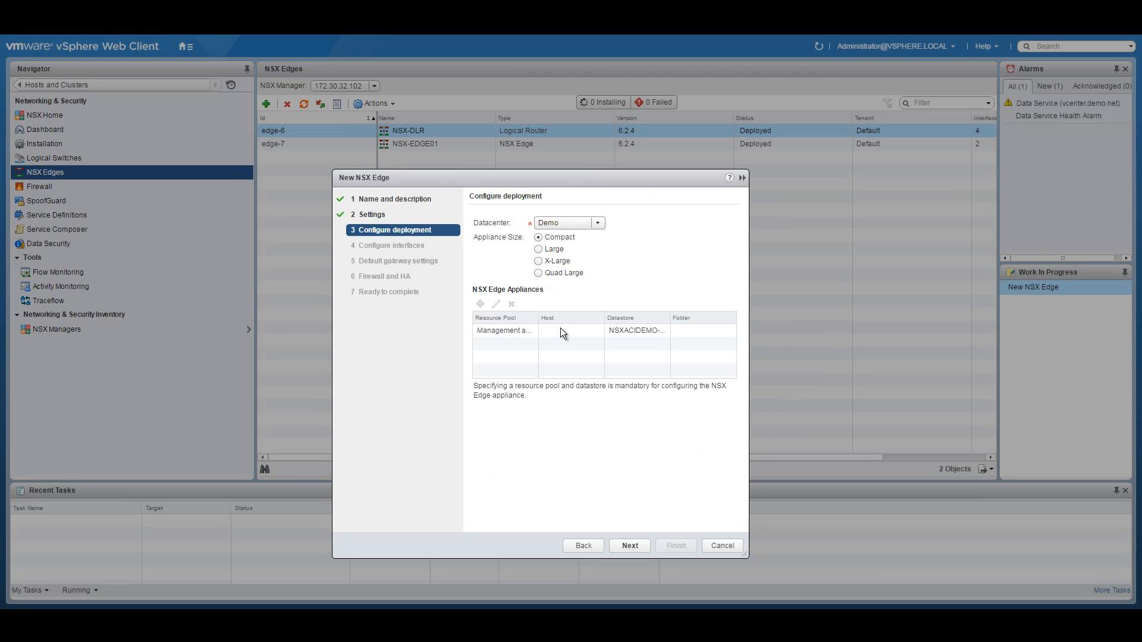
{"action": "left_click", "coordinate": [643, 543]}
{"action": "left_click", "coordinate": [478, 238]}
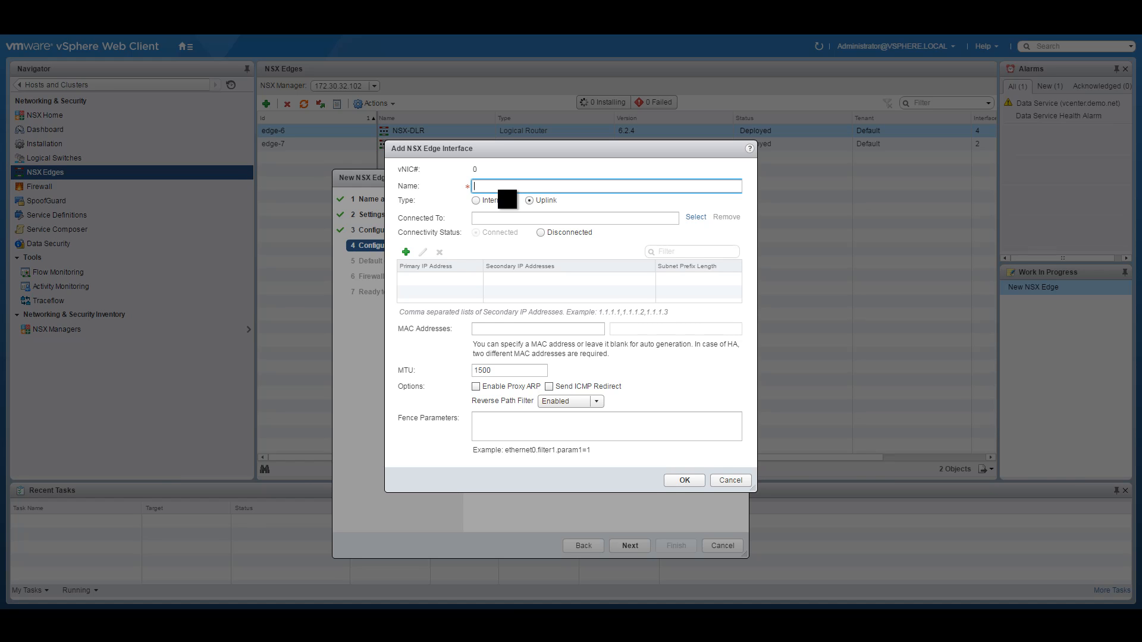
Step: Name vNIC 0 Uplink-VLAN-301, connect it to distributed port group EDGE-PG2, and add an IP entry
{"action": "type", "text": "Uplink"}
{"action": "type", "text": "-1"}
{"action": "type", "text": "LAN-301"}
{"action": "left_click", "coordinate": [696, 218]}
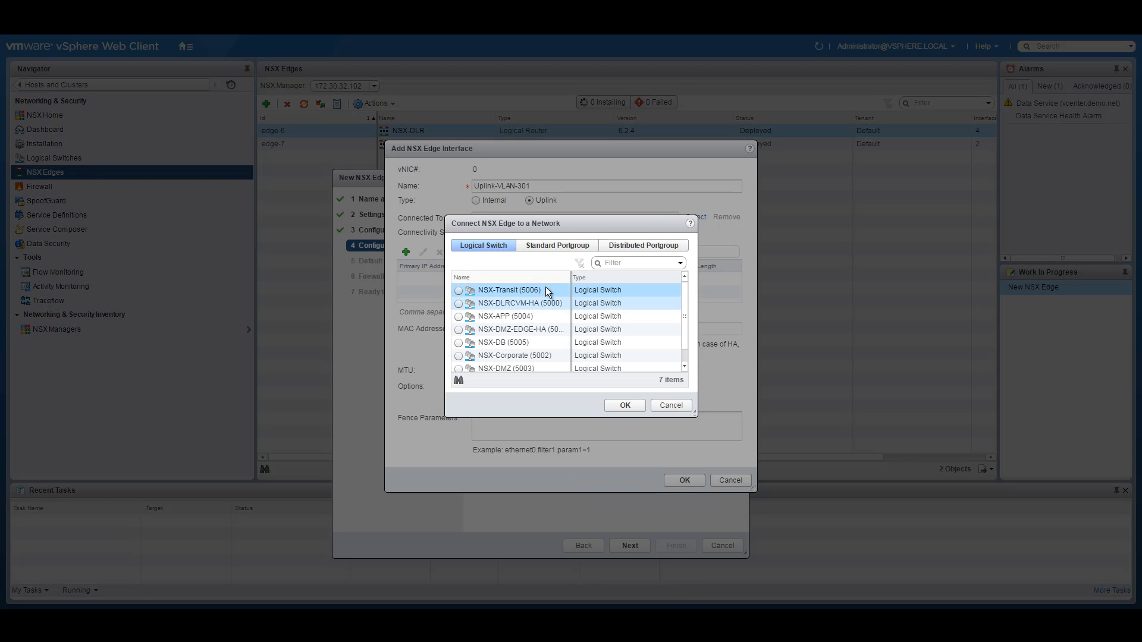
{"action": "left_click", "coordinate": [648, 244]}
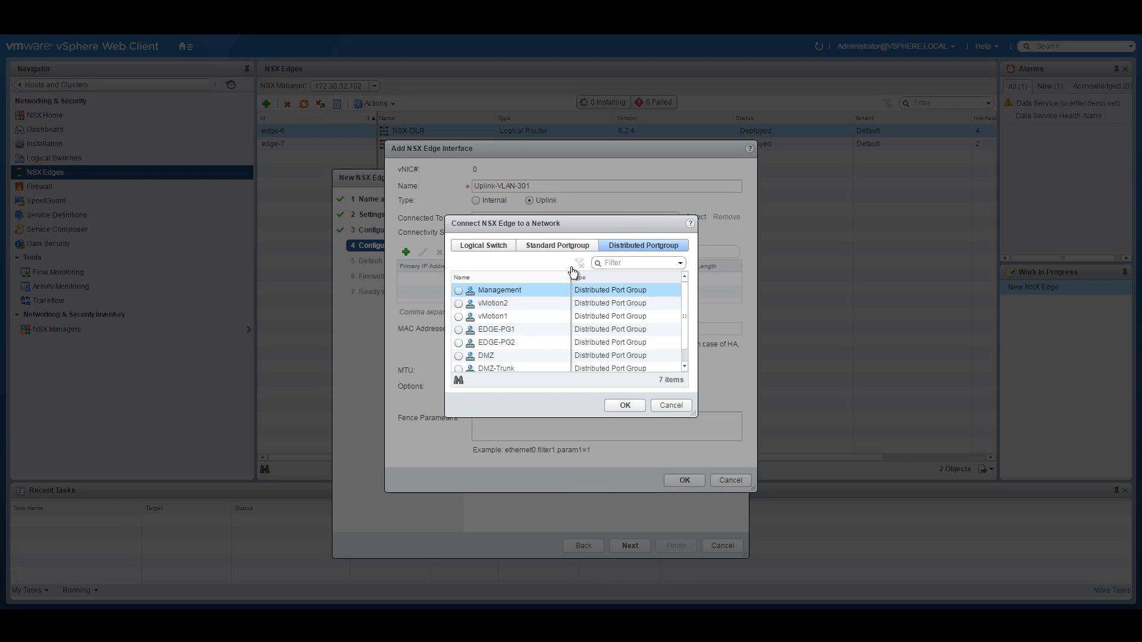
{"action": "left_click", "coordinate": [459, 344]}
{"action": "left_click", "coordinate": [625, 406]}
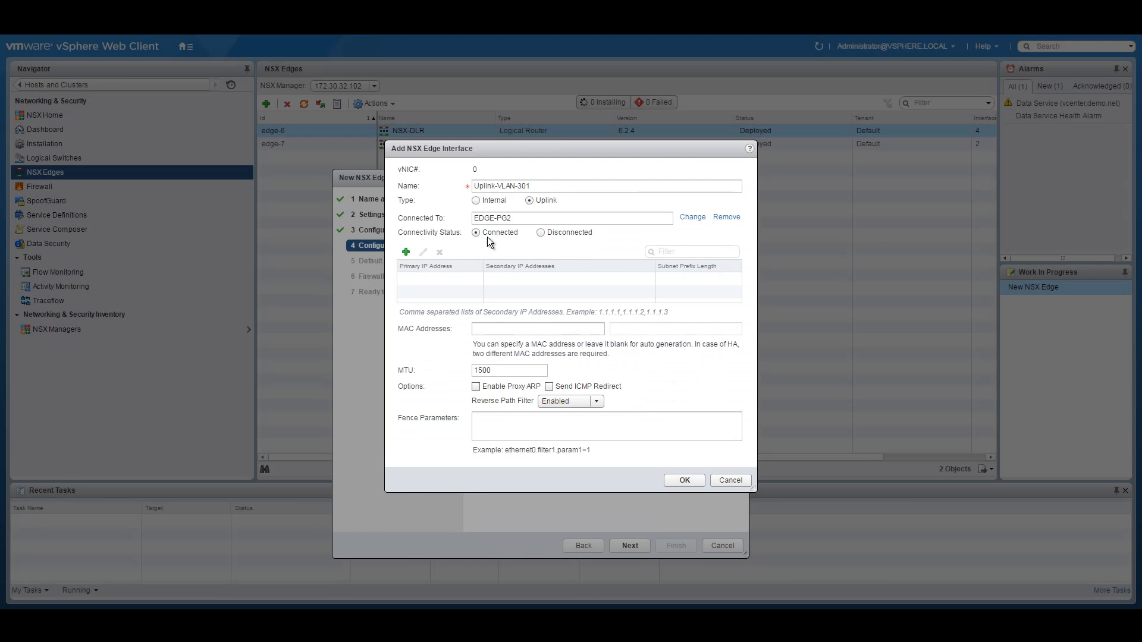
{"action": "left_click", "coordinate": [406, 253]}
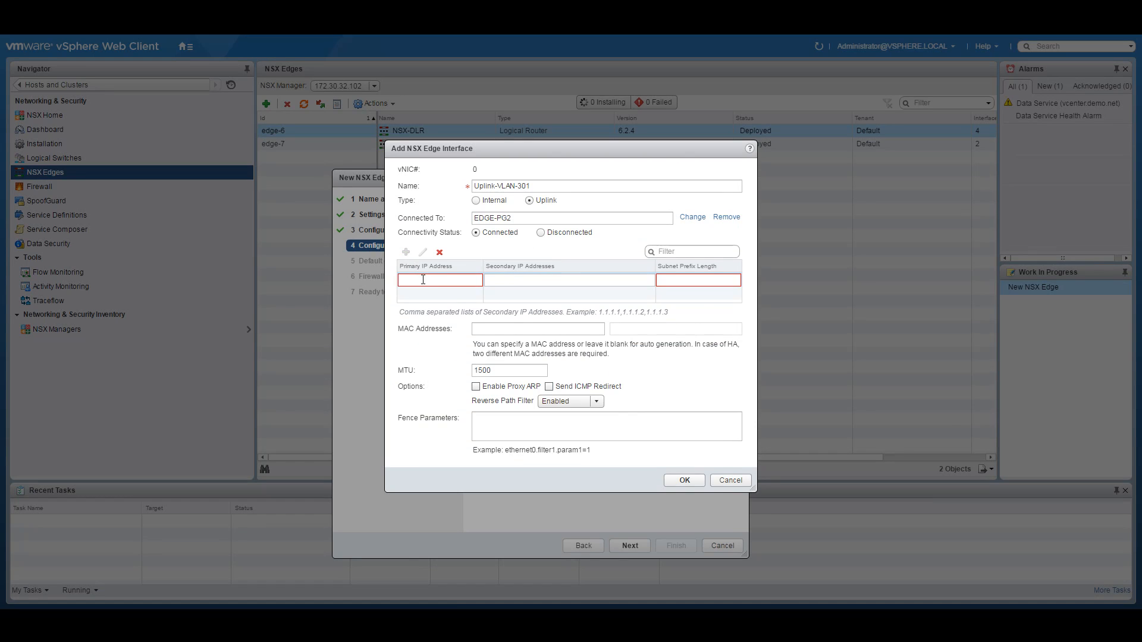
{"action": "left_click", "coordinate": [459, 619]}
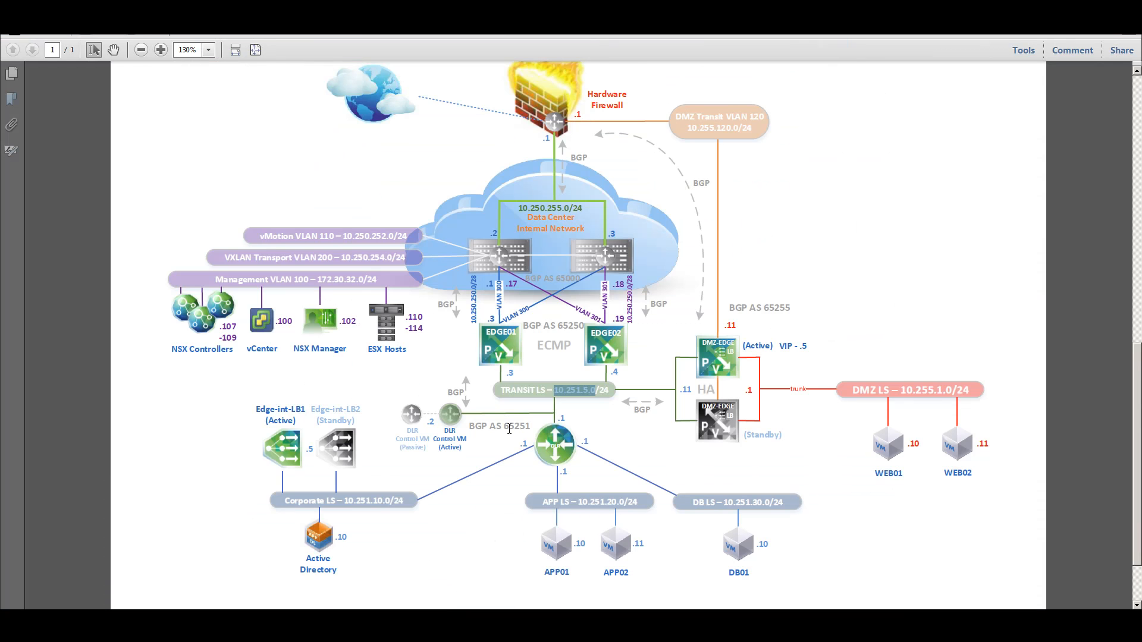
Step: Select the 10.250.250.0/28 subnet label beside EDGE02 in the network diagram
{"action": "left_click_drag", "start_coordinate": [635, 320], "coordinate": [636, 287]}
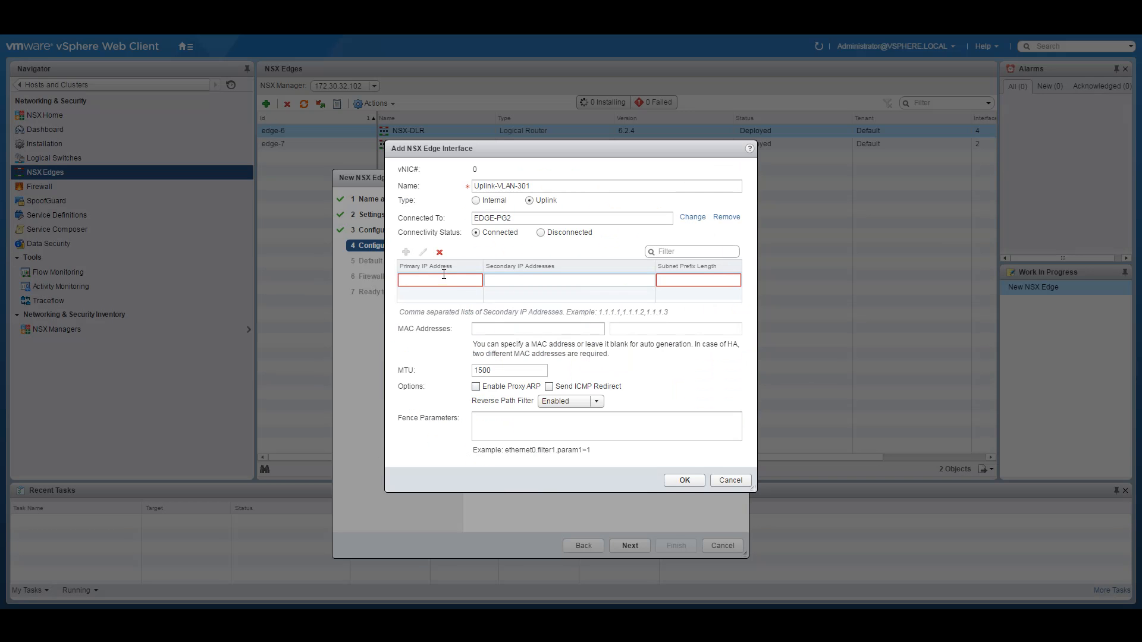
Step: Give the uplink interface primary IP 10.250.250.19 with prefix length 28 and save it
{"action": "left_click", "coordinate": [411, 282]}
{"action": "type", "text": "10.250.250.0"}
{"action": "key", "text": "BackSpace"}
{"action": "type", "text": "19"}
{"action": "left_click", "coordinate": [699, 279]}
{"action": "type", "text": "28"}
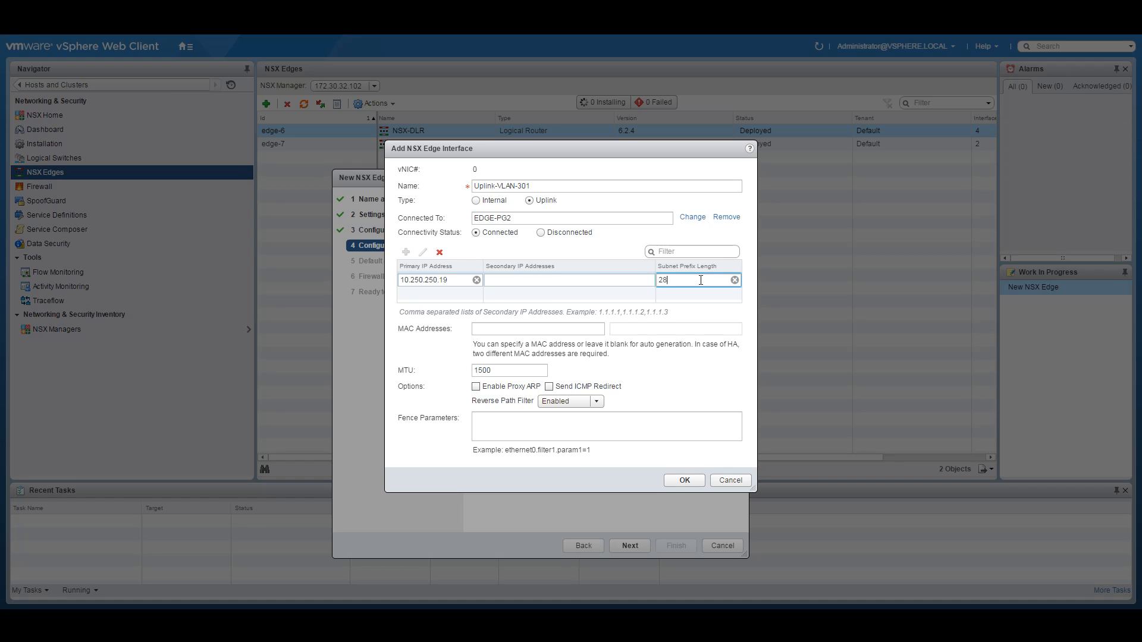
{"action": "left_click", "coordinate": [684, 479]}
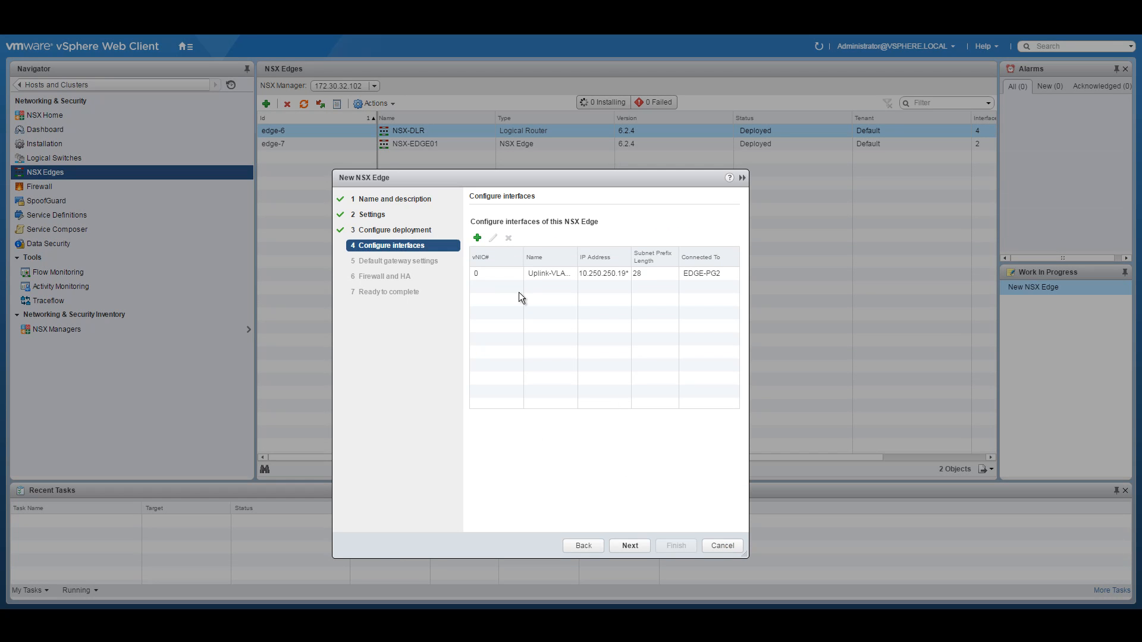
Step: Add an internal interface named Transit-Interface connected to the NSX-Transit logical switch
{"action": "left_click", "coordinate": [477, 238]}
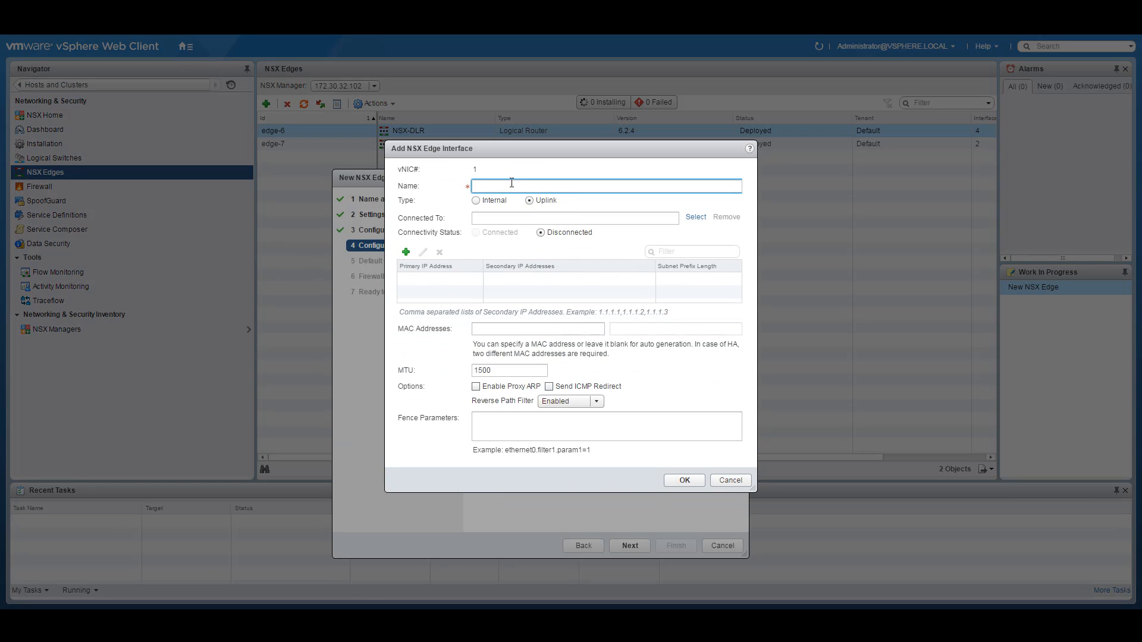
{"action": "type", "text": "Transit-Interface"}
{"action": "left_click", "coordinate": [483, 201]}
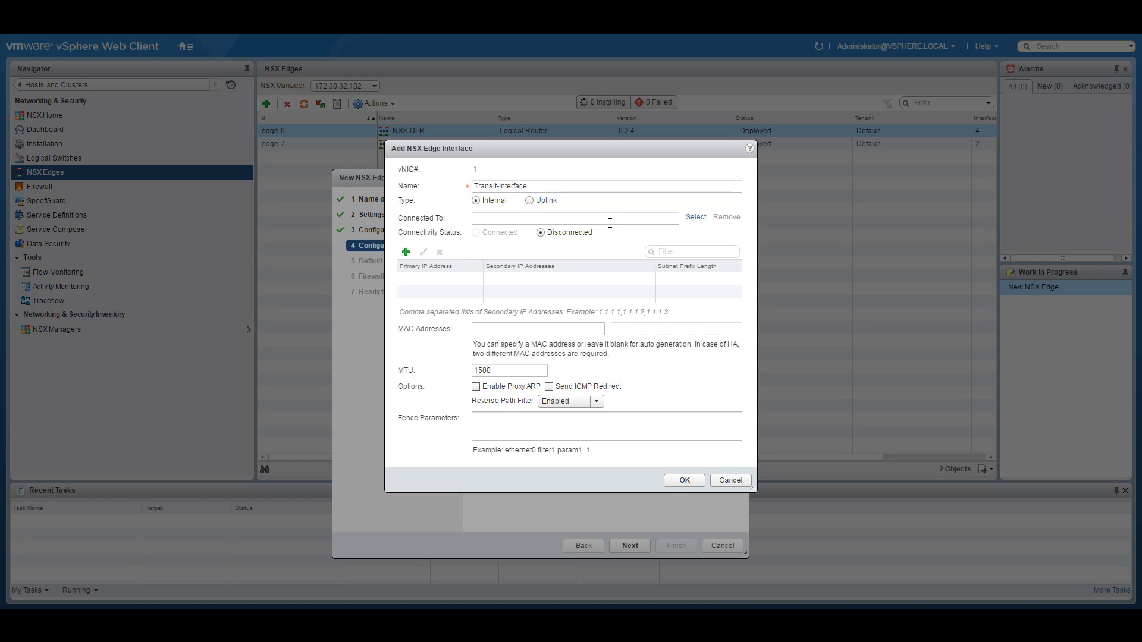
{"action": "left_click", "coordinate": [693, 219]}
{"action": "left_click", "coordinate": [458, 291]}
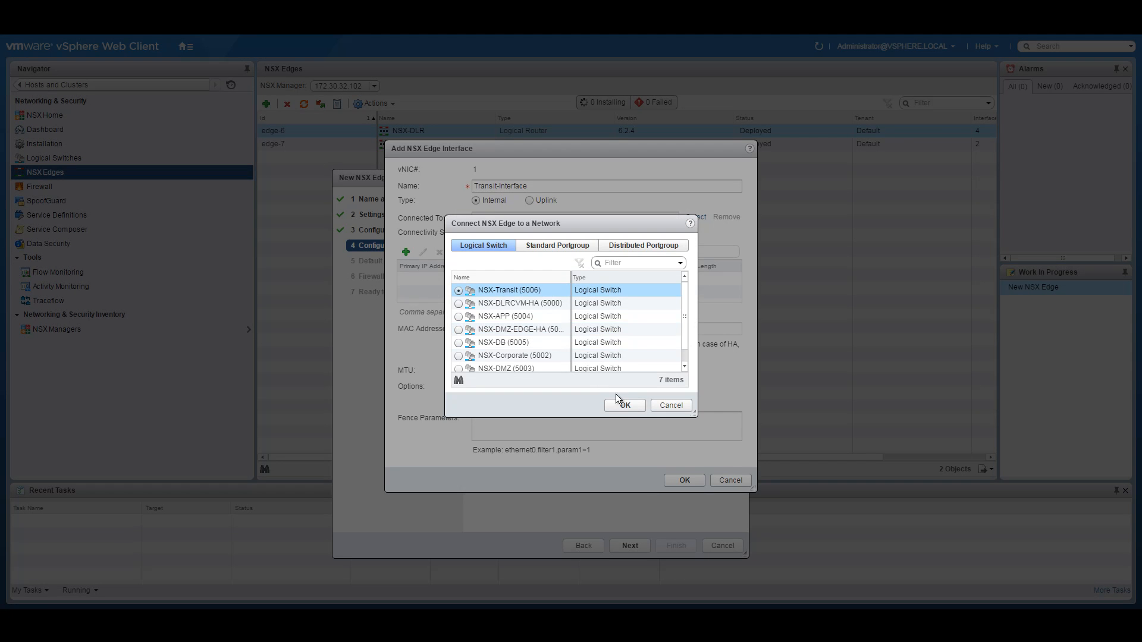
{"action": "left_click", "coordinate": [625, 405]}
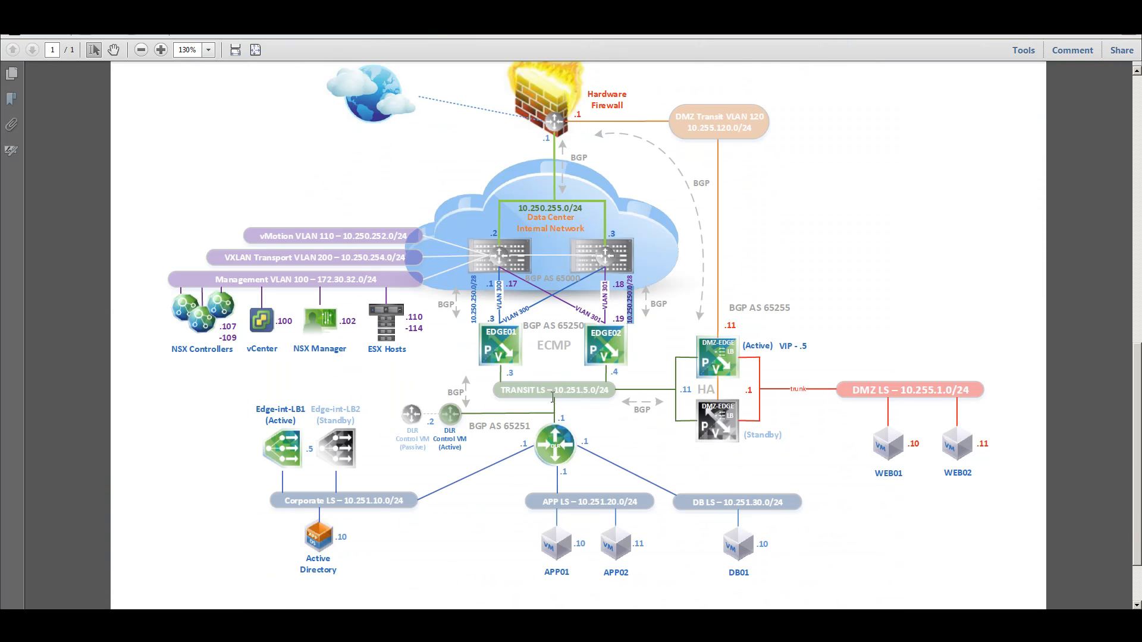
Step: Copy the 10.251.5.0/24 subnet from the diagram and enter primary IP 10.251.5.4
{"action": "left_click_drag", "start_coordinate": [552, 398], "coordinate": [600, 395]}
{"action": "right_click", "coordinate": [592, 394]}
{"action": "left_click", "coordinate": [617, 403]}
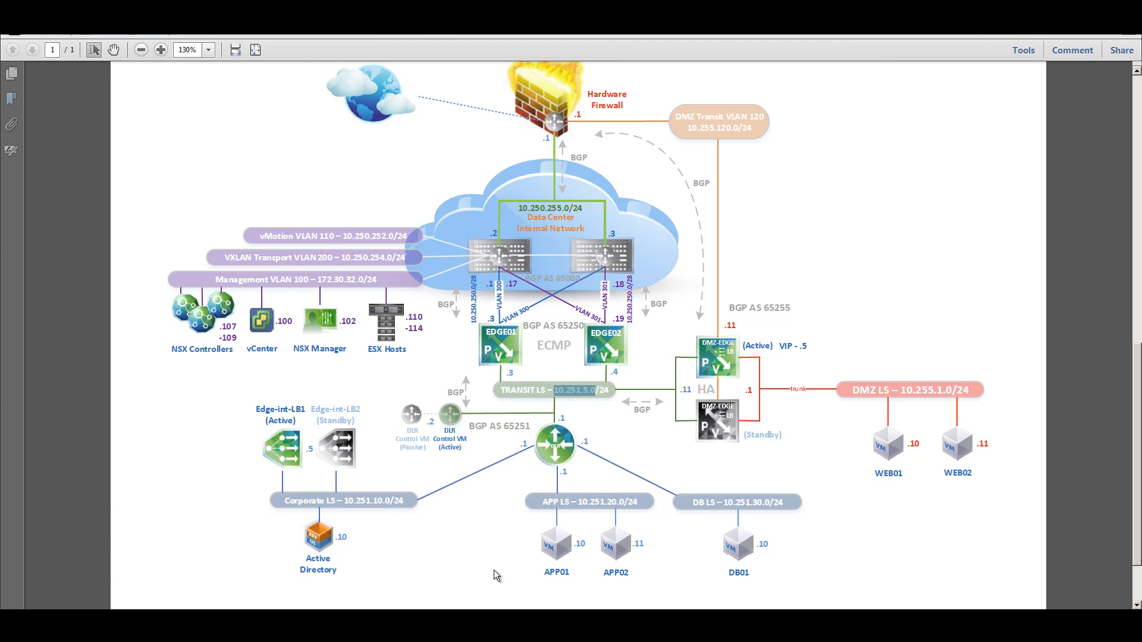
{"action": "key", "text": "alt+Tab"}
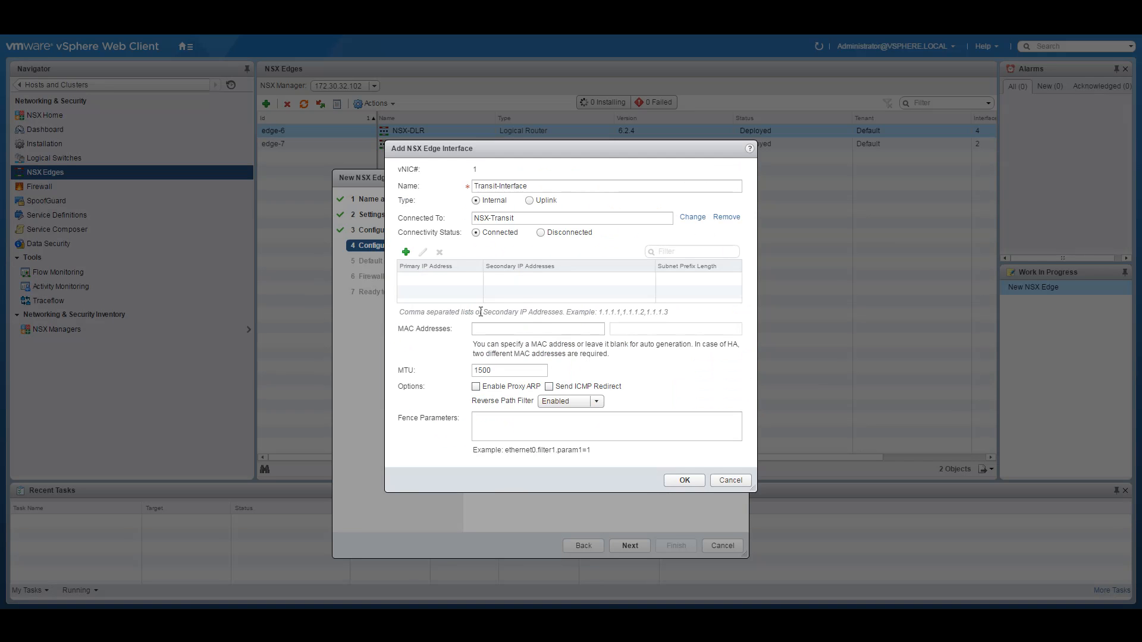
{"action": "left_click", "coordinate": [407, 253]}
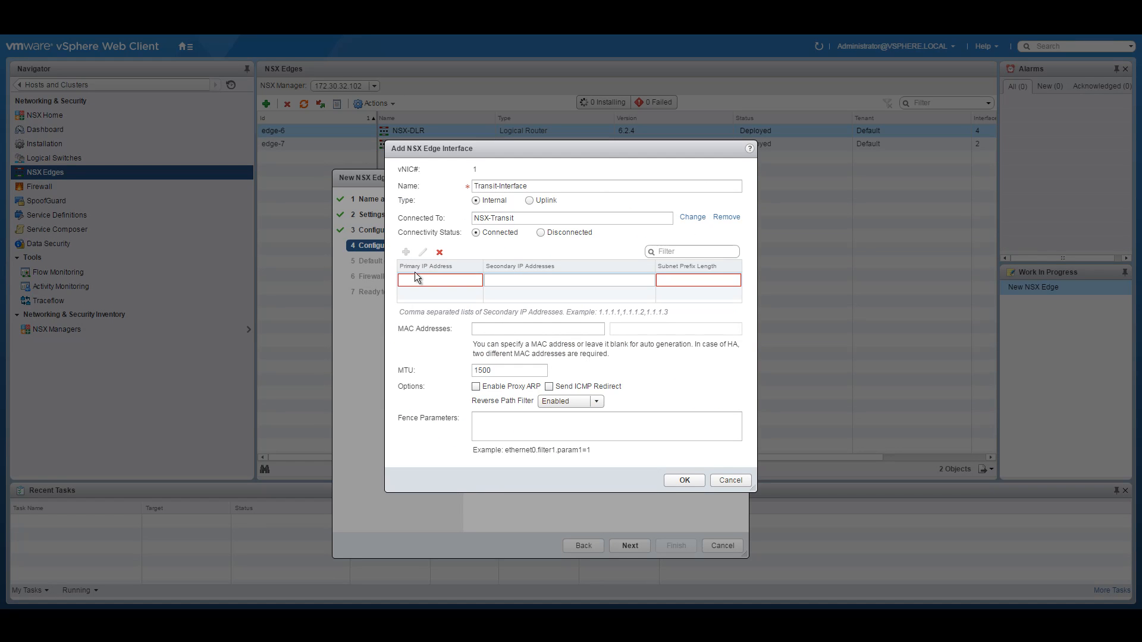
{"action": "key", "text": "ctrl+v"}
{"action": "type", "text": "4"}
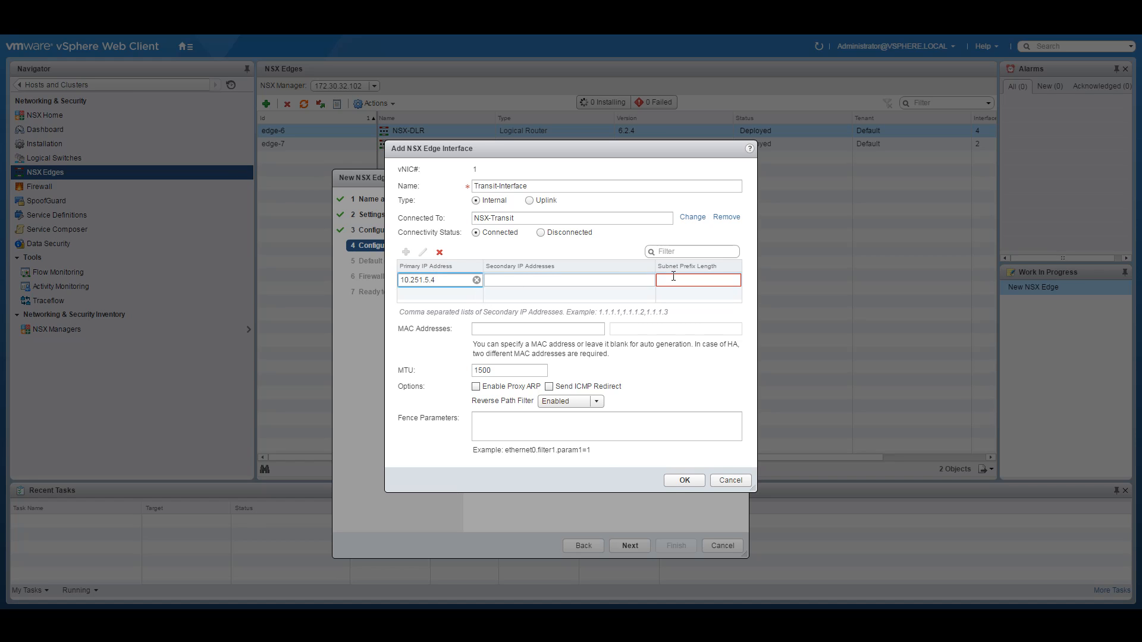
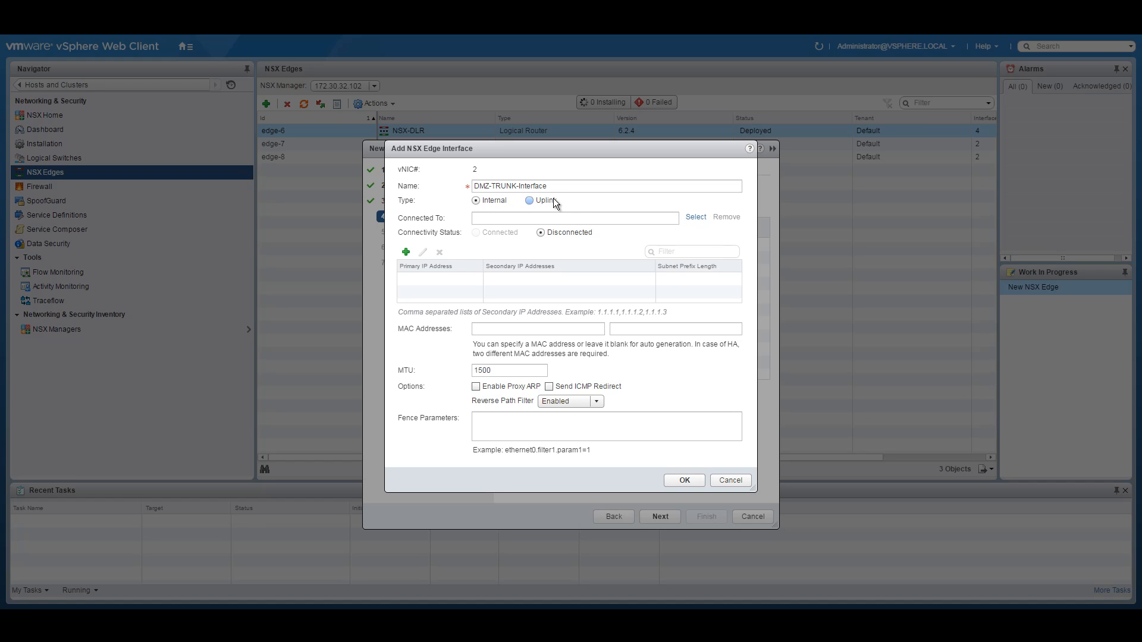
Step: Cancel the extra Add NSX Edge Interface dialog and advance to the default gateway settings
{"action": "left_click", "coordinate": [731, 480]}
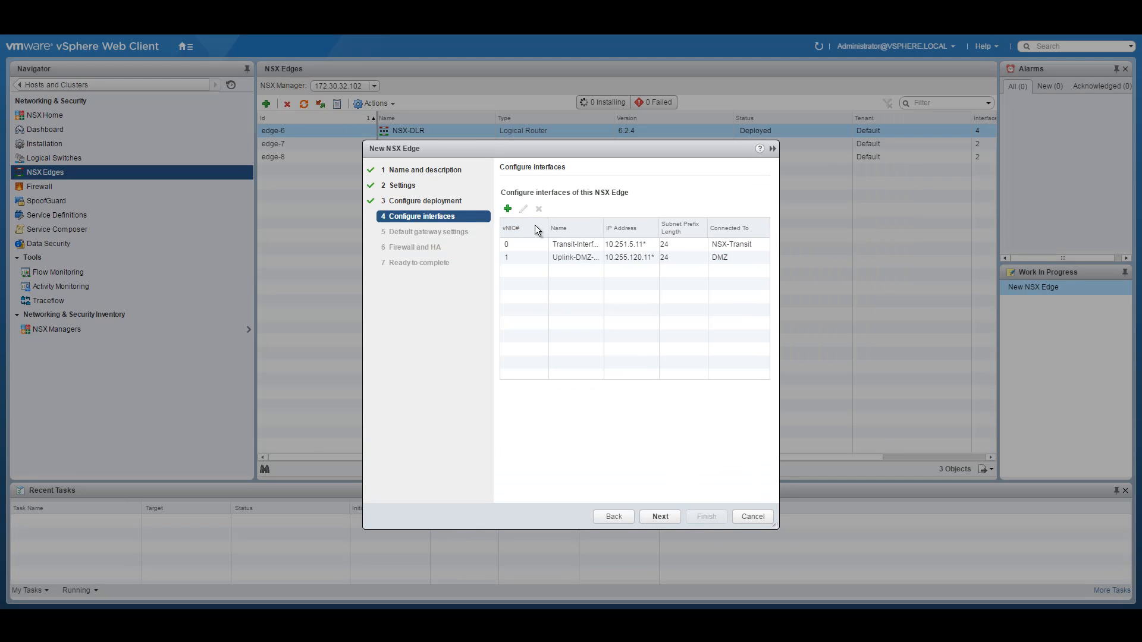
{"action": "left_click", "coordinate": [659, 517]}
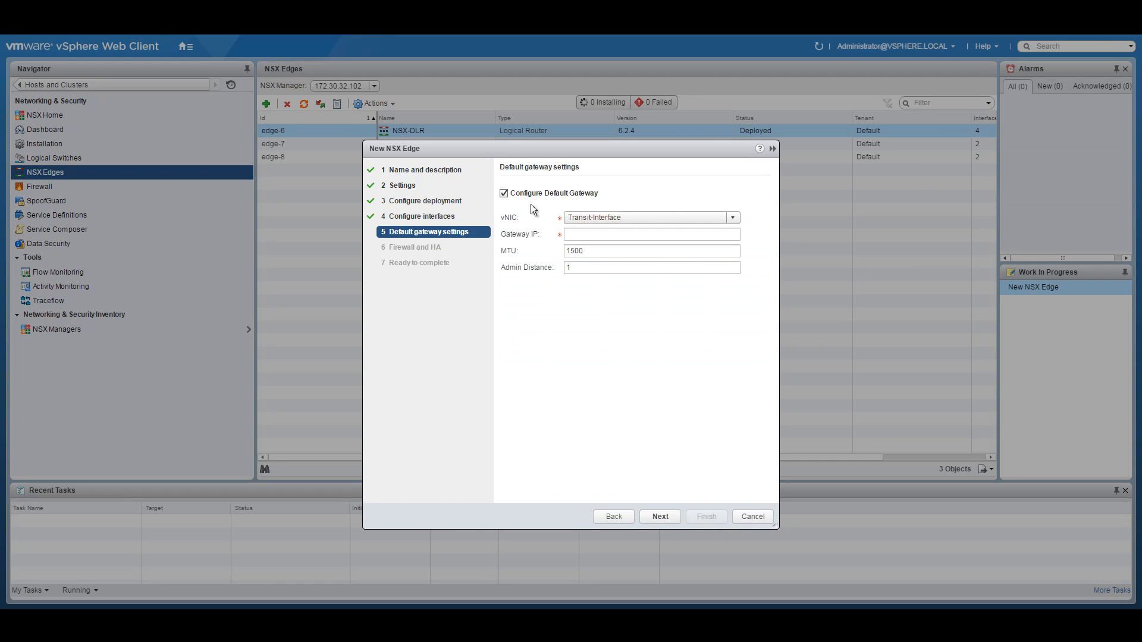
Step: Leave the default gateway unconfigured, enable an Accept firewall default policy, and keep HA vNIC any
{"action": "left_click", "coordinate": [504, 193]}
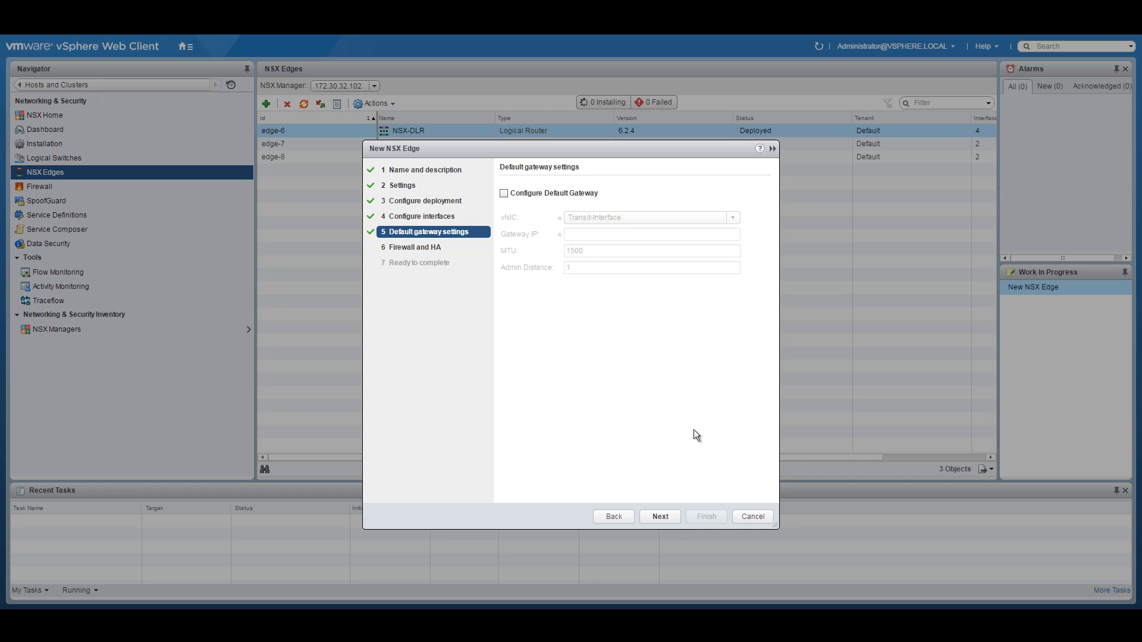
{"action": "left_click", "coordinate": [661, 517]}
{"action": "left_click", "coordinate": [530, 193]}
{"action": "left_click", "coordinate": [582, 213]}
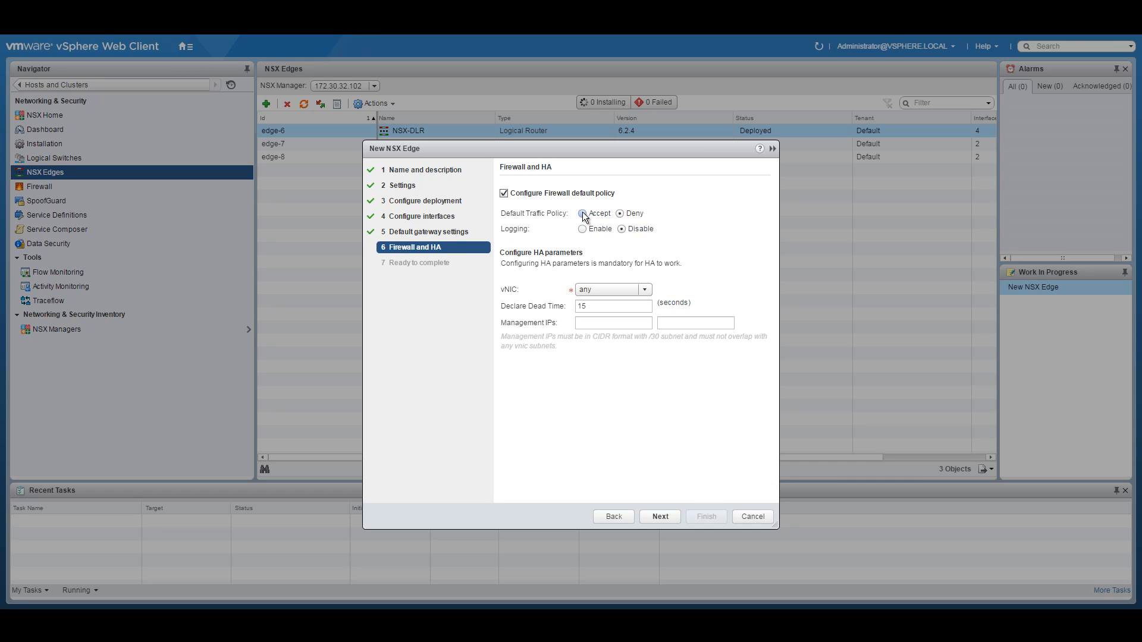
{"action": "left_click", "coordinate": [643, 290]}
{"action": "left_click", "coordinate": [619, 302]}
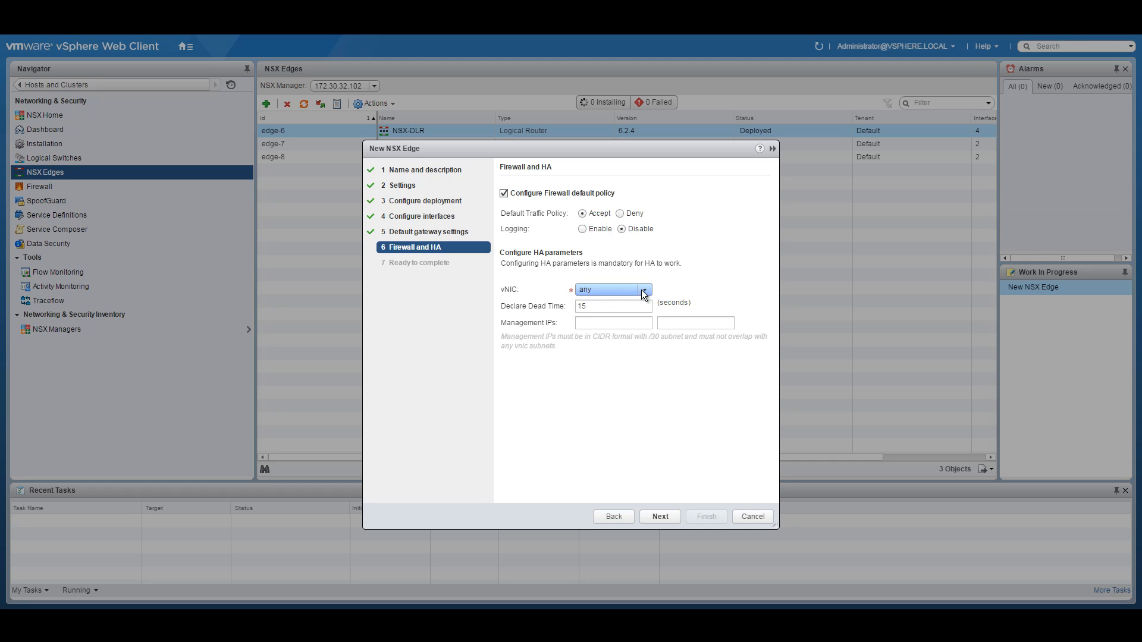
Step: Enter HA management IPs 192.168.100.1/30 and 192.168.100.2/30, then go back to the default gateway step
{"action": "left_click", "coordinate": [614, 326]}
{"action": "type", "text": "192."}
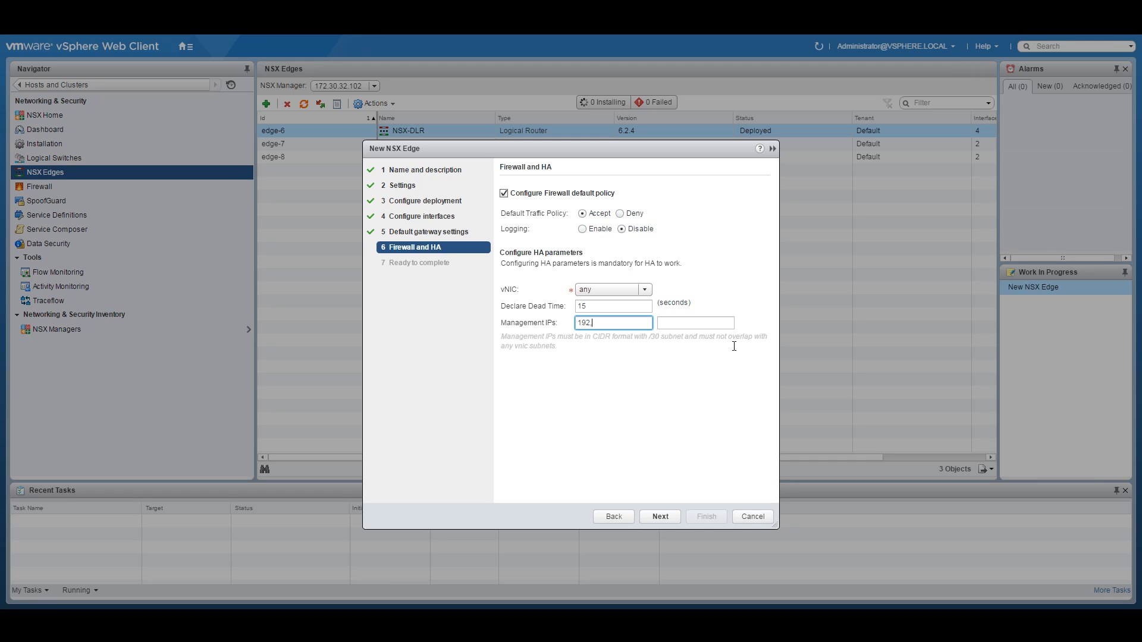
{"action": "type", "text": "168.100.1/30"}
{"action": "key", "text": "Tab"}
{"action": "type", "text": "192.168"}
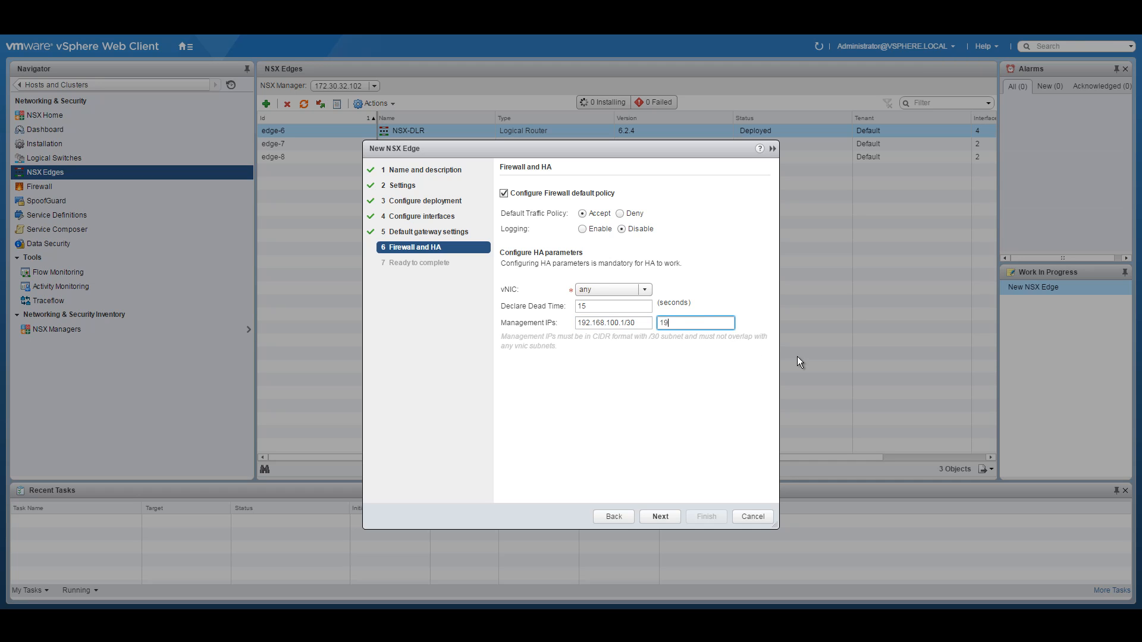
{"action": "key", "text": "BackSpace"}
{"action": "key", "text": "BackSpace"}
{"action": "key", "text": "BackSpace"}
{"action": "key", "text": "BackSpace"}
{"action": "type", "text": ".168.100.2/30"}
{"action": "left_click", "coordinate": [620, 327]}
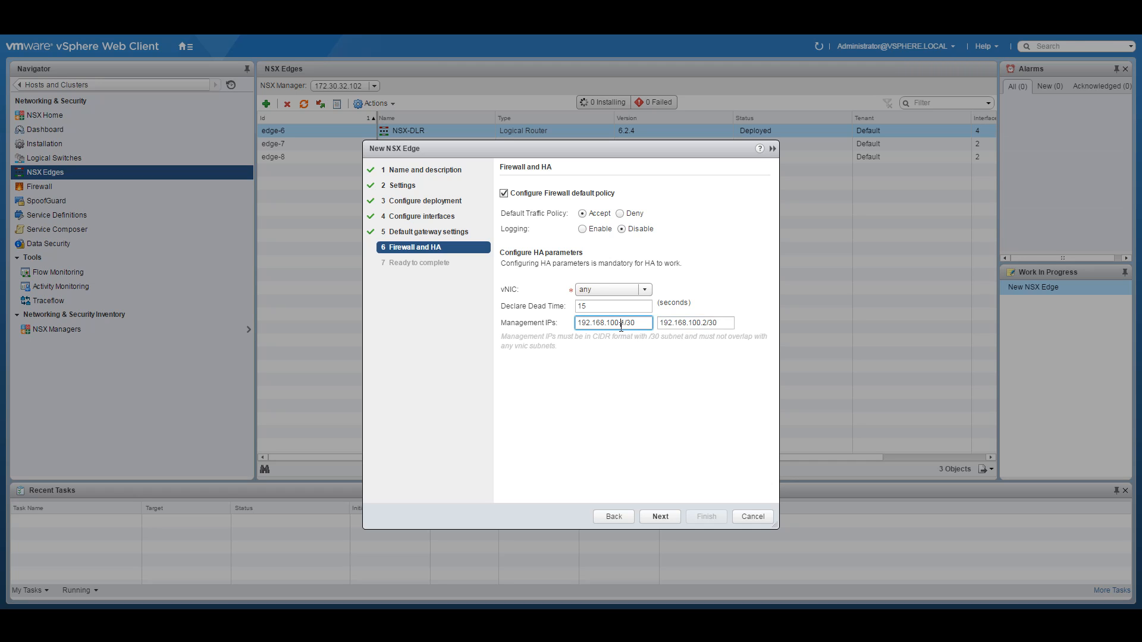
{"action": "left_click", "coordinate": [645, 291]}
{"action": "left_click", "coordinate": [646, 292]}
{"action": "left_click", "coordinate": [614, 516]}
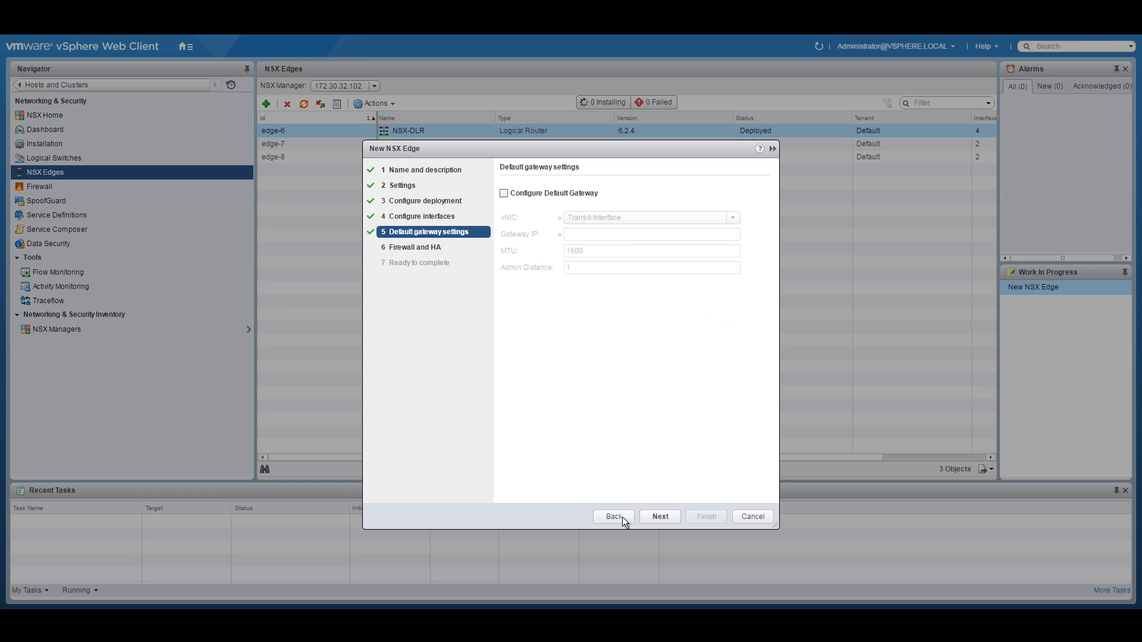
Step: Add internal interface DMZ-EDGE-HA-interface connected to the NSX-DMZ-EDGE-HA logical switch
{"action": "left_click", "coordinate": [614, 517]}
{"action": "left_click", "coordinate": [508, 208]}
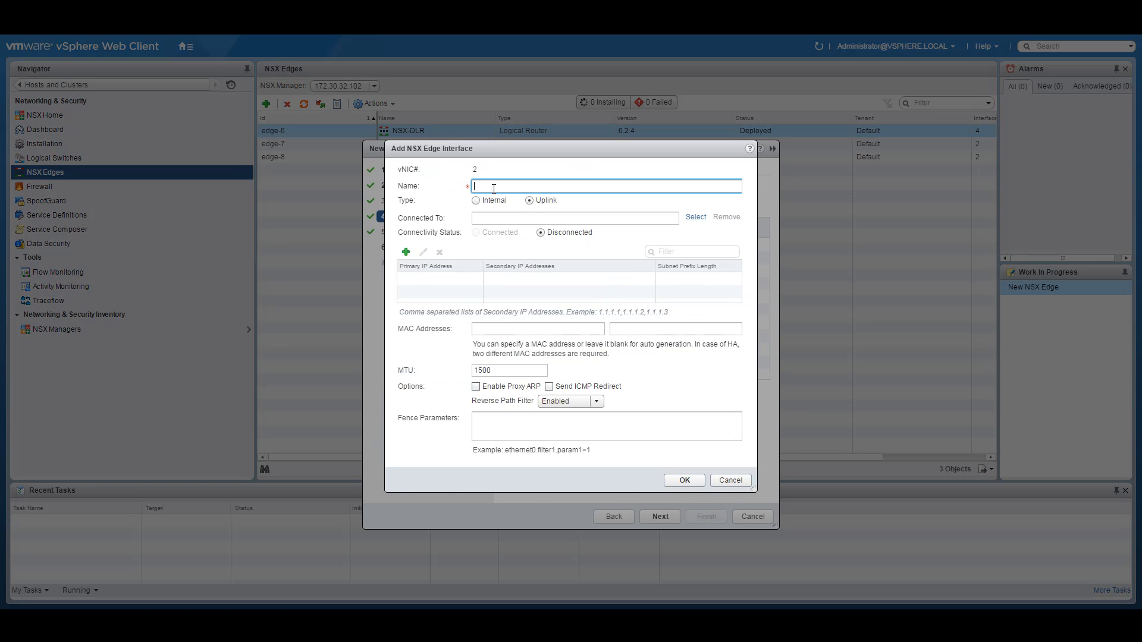
{"action": "type", "text": "DMZ-EDGE-HA-interface"}
{"action": "left_click", "coordinate": [476, 200]}
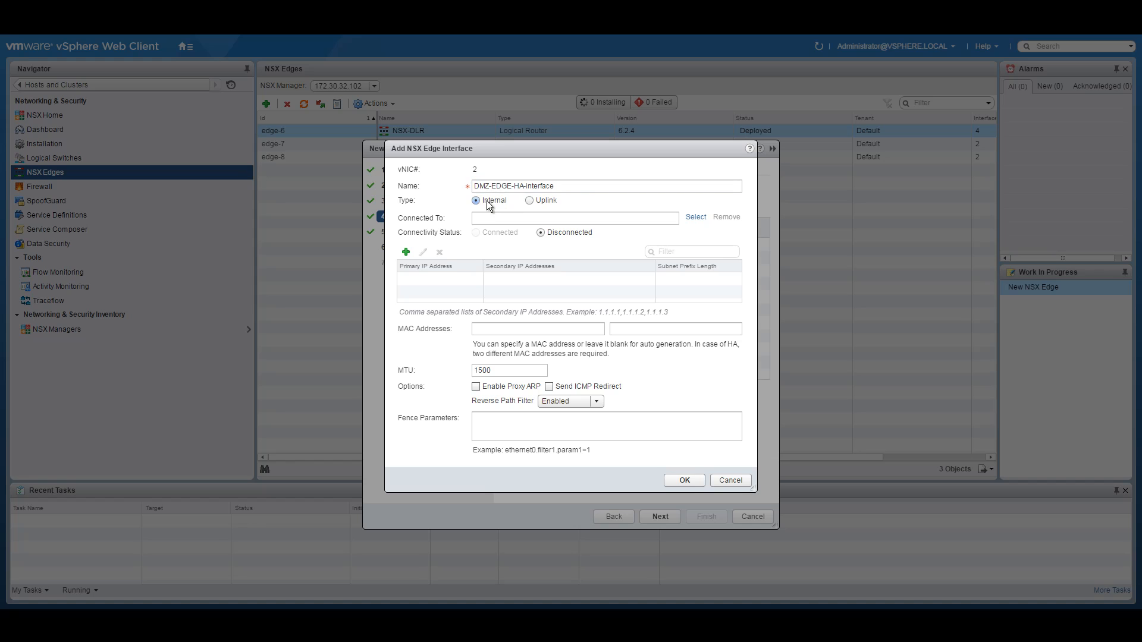
{"action": "left_click", "coordinate": [696, 218]}
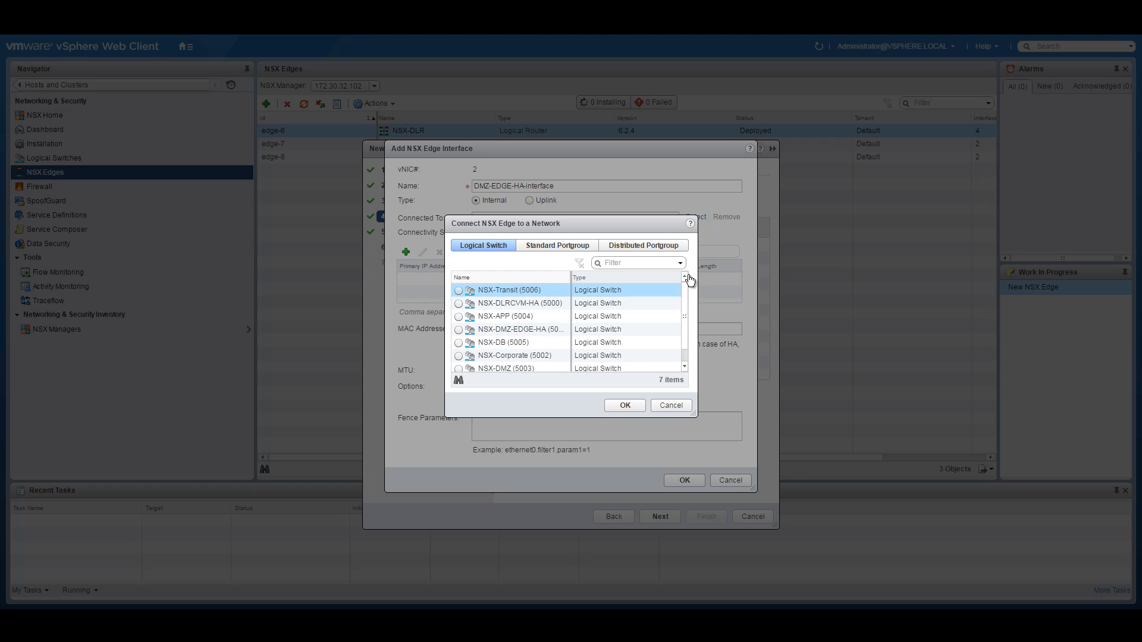
{"action": "left_click", "coordinate": [459, 331]}
{"action": "left_click", "coordinate": [622, 403]}
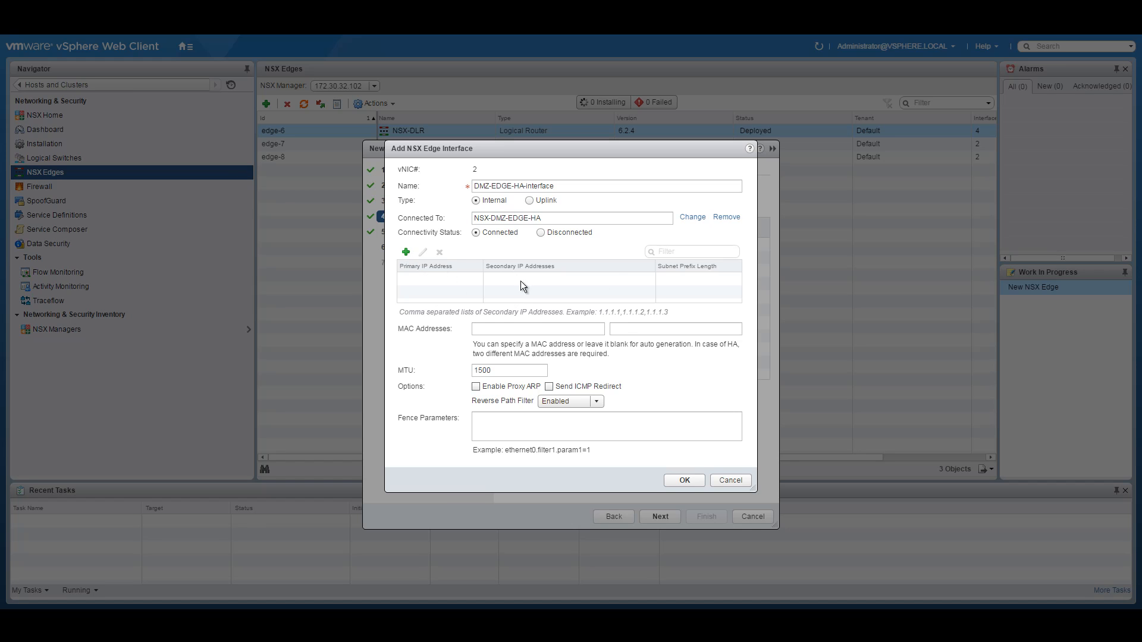
{"action": "left_click", "coordinate": [683, 485]}
Step: Step through the gateway and HA settings, checking the management IPs, to Ready to complete
{"action": "left_click", "coordinate": [661, 516]}
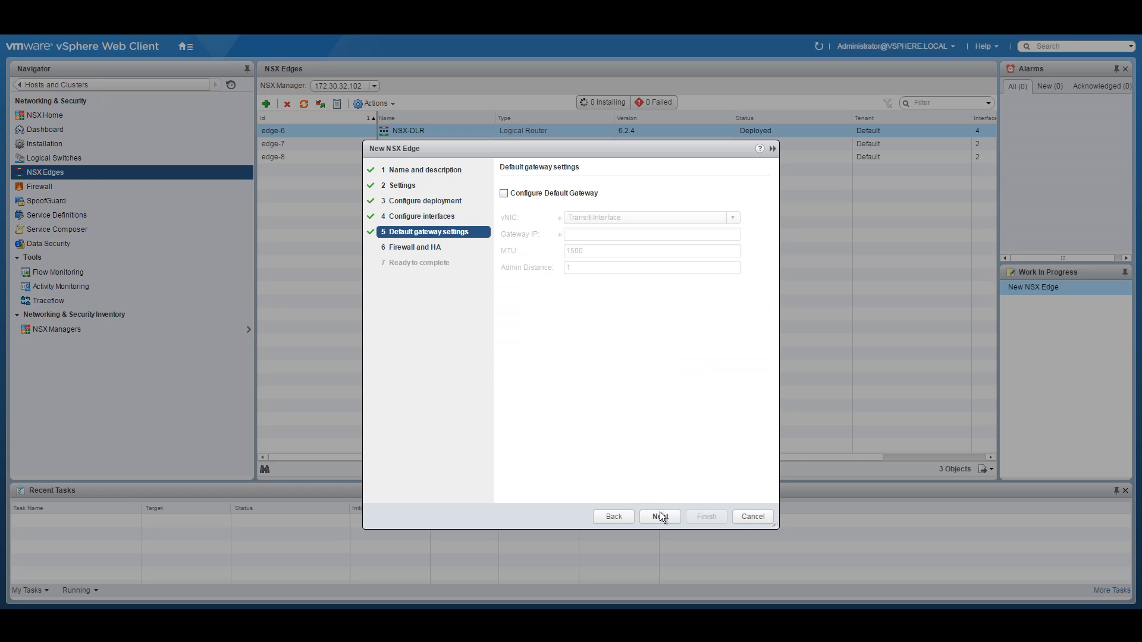
{"action": "left_click", "coordinate": [660, 516]}
{"action": "left_click", "coordinate": [644, 323]}
{"action": "left_click_drag", "start_coordinate": [722, 323], "coordinate": [633, 323]}
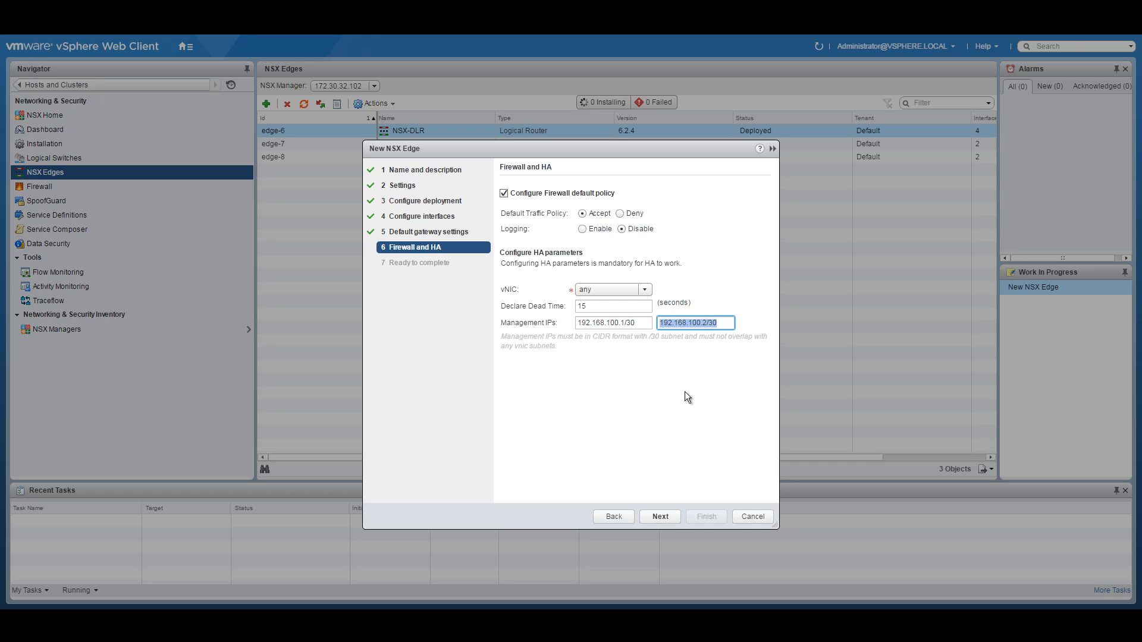
{"action": "left_click", "coordinate": [662, 517]}
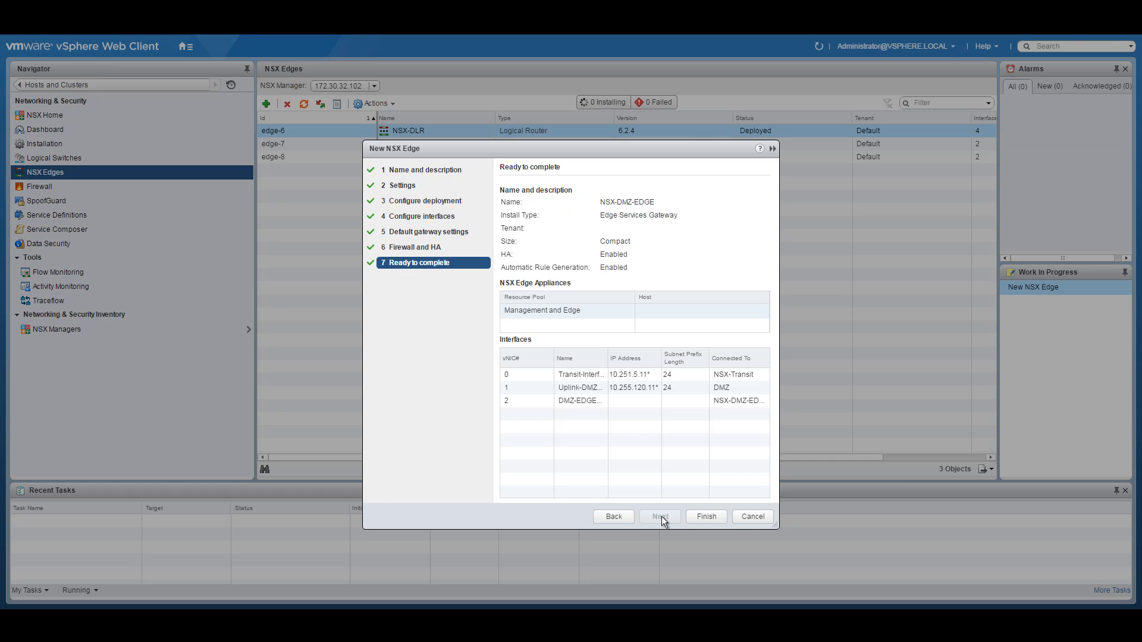
Step: Deploy NSX-DMZ-EDGE, open it from NSX Edges, and show its Manage > Settings > Interfaces list
{"action": "left_click", "coordinate": [696, 517]}
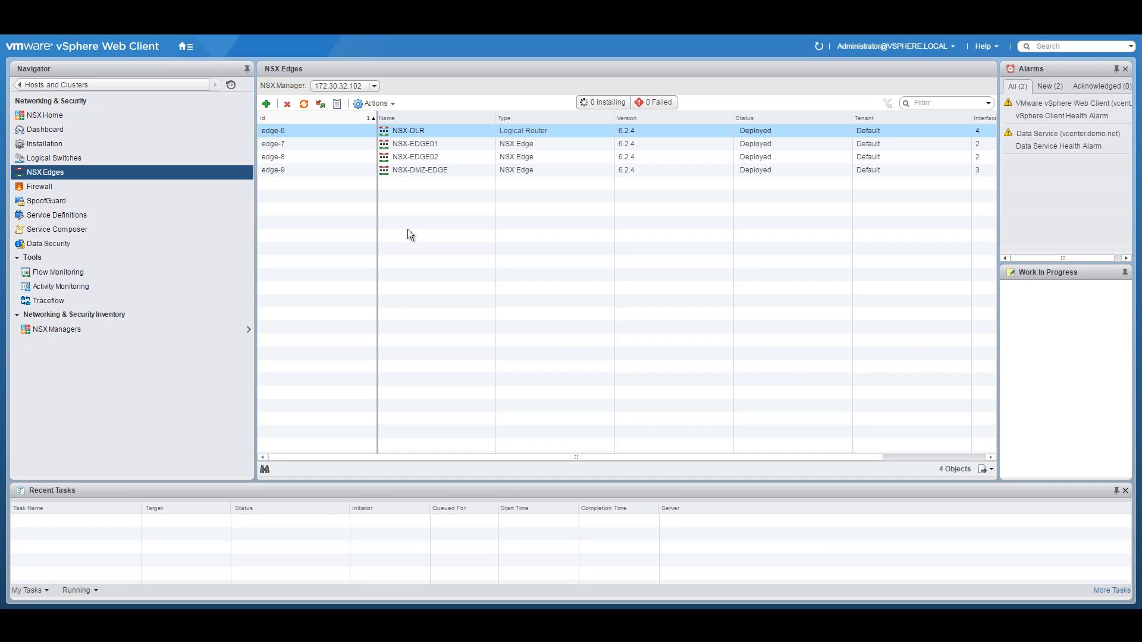
{"action": "right_click", "coordinate": [438, 170]}
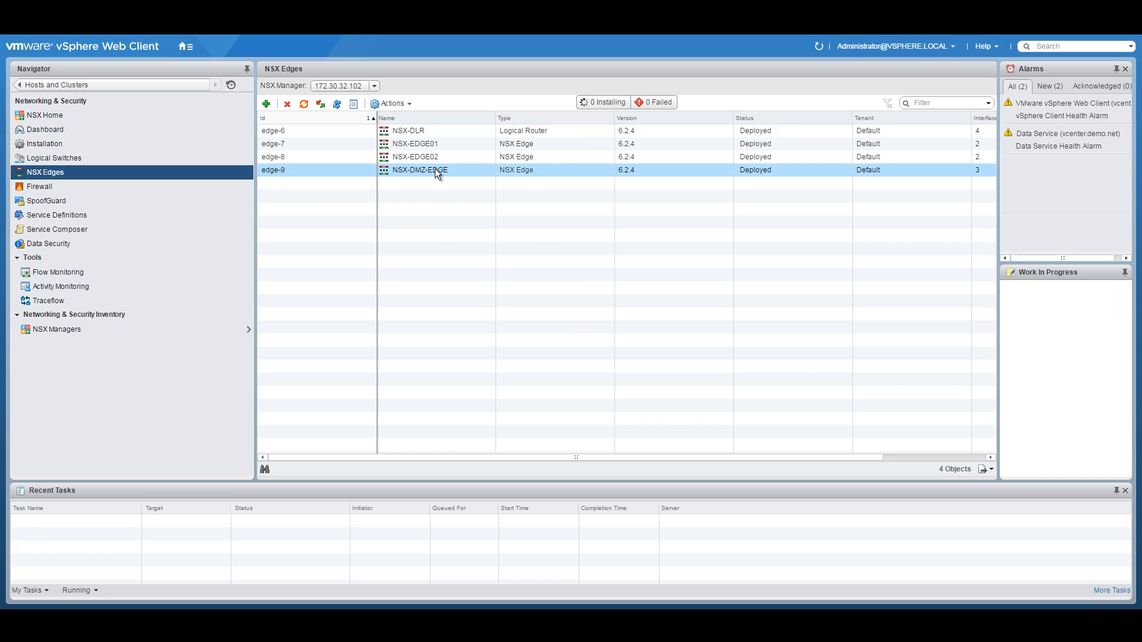
{"action": "double_click", "coordinate": [402, 167]}
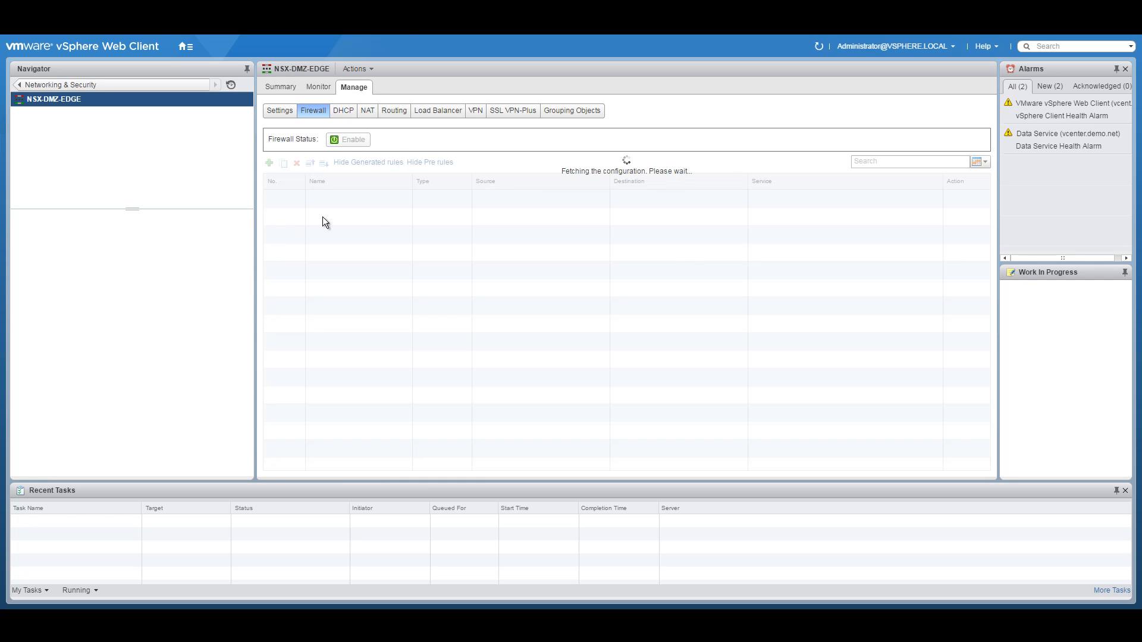
{"action": "left_click", "coordinate": [279, 112]}
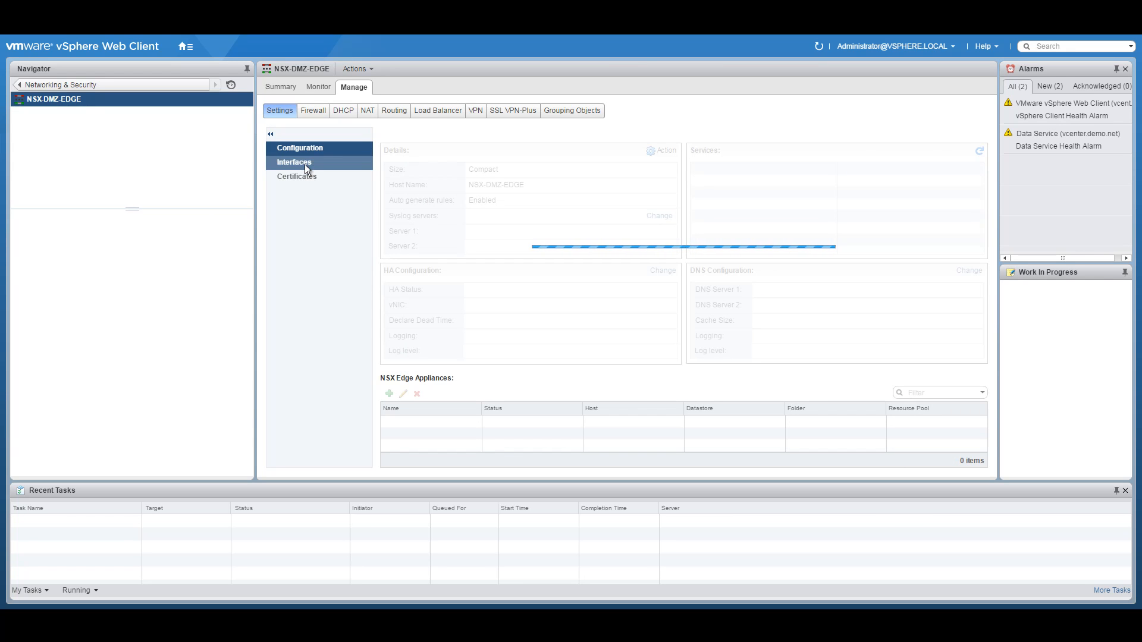
{"action": "left_click", "coordinate": [300, 163]}
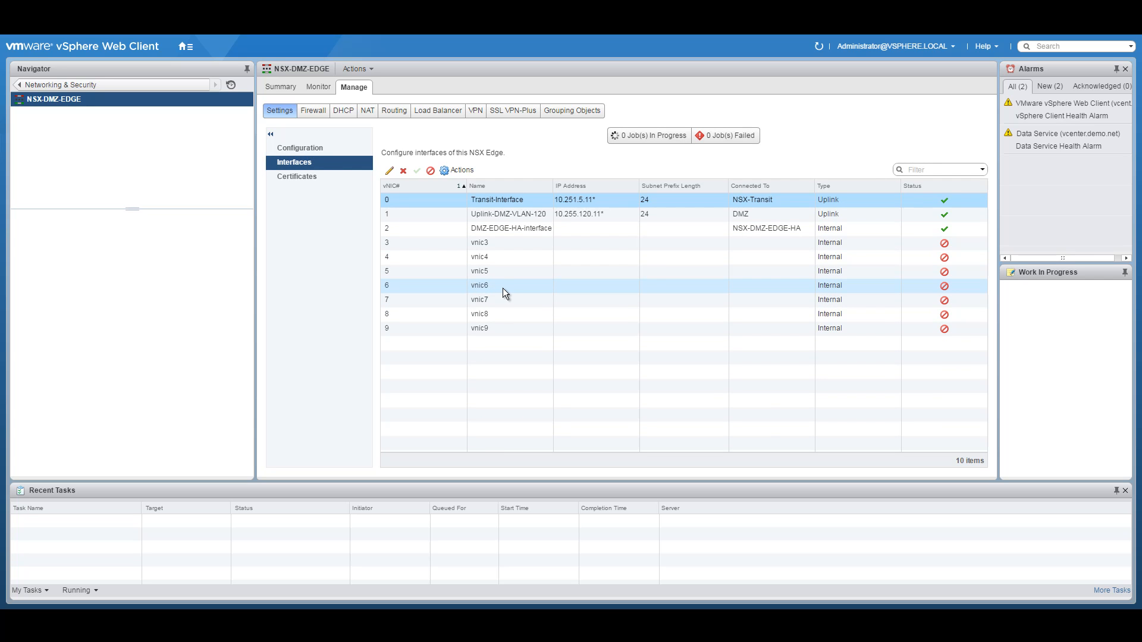
Step: Change vnic3 to a Trunk interface named DMZ-TRUNK
{"action": "left_click", "coordinate": [503, 243]}
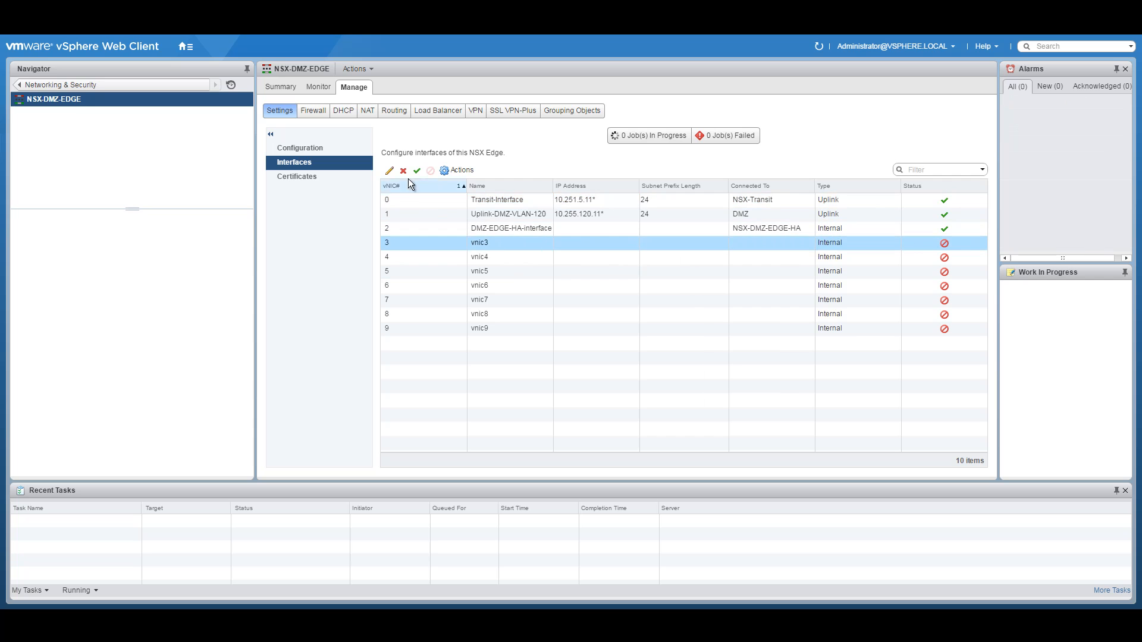
{"action": "left_click", "coordinate": [390, 172]}
{"action": "left_click", "coordinate": [524, 185]}
{"action": "left_click", "coordinate": [481, 223]}
{"action": "left_click_drag", "start_coordinate": [505, 167], "coordinate": [417, 165]}
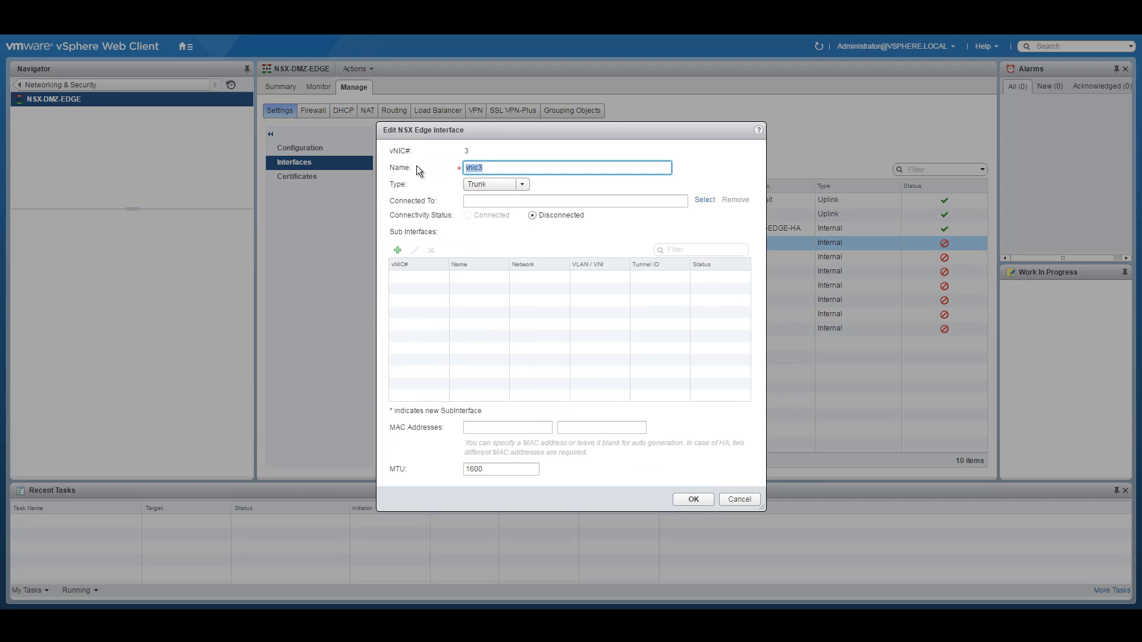
{"action": "type", "text": "DMZ-TRUNK"}
Step: Connect the trunk to the DMZ-Trunk distributed port group and start adding a sub-interface
{"action": "left_click", "coordinate": [708, 200]}
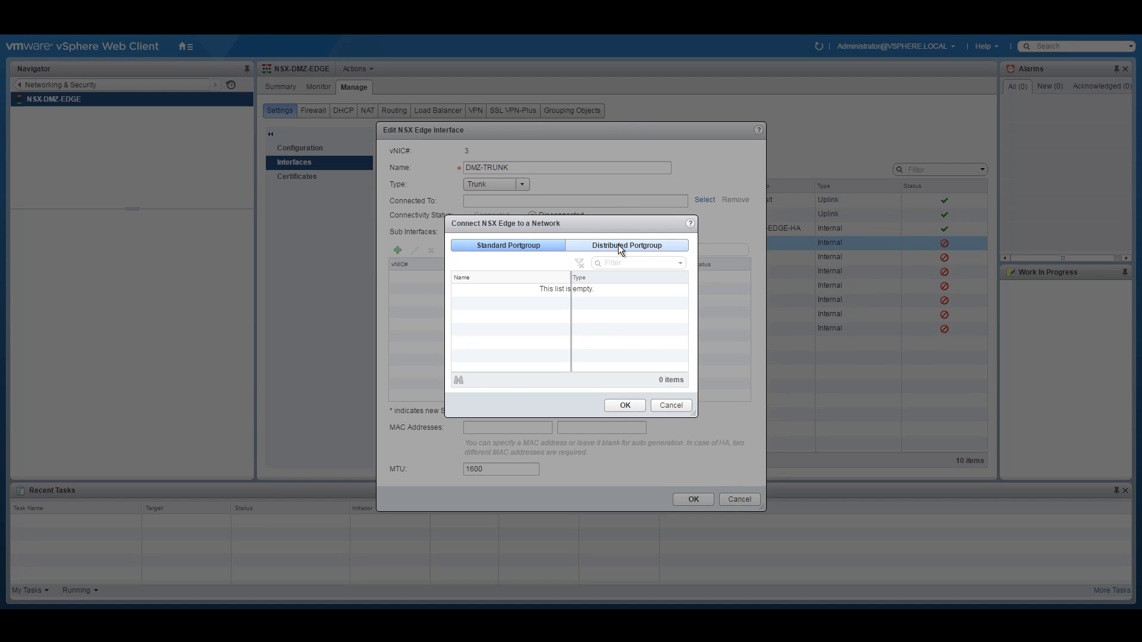
{"action": "left_click", "coordinate": [619, 245]}
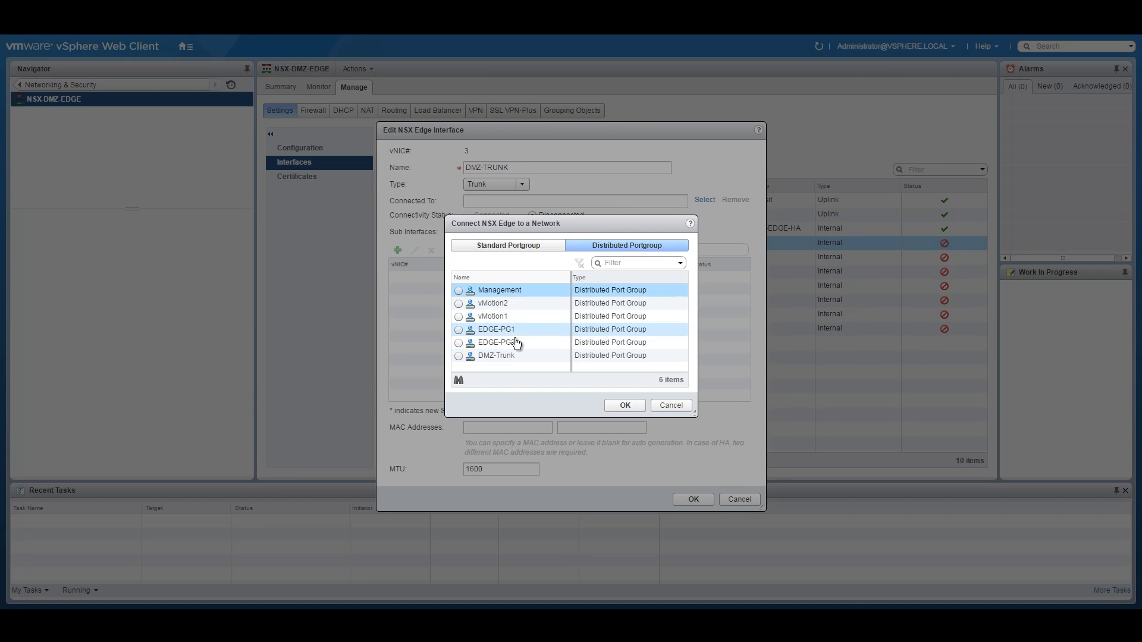
{"action": "left_click", "coordinate": [458, 357]}
{"action": "left_click", "coordinate": [625, 405]}
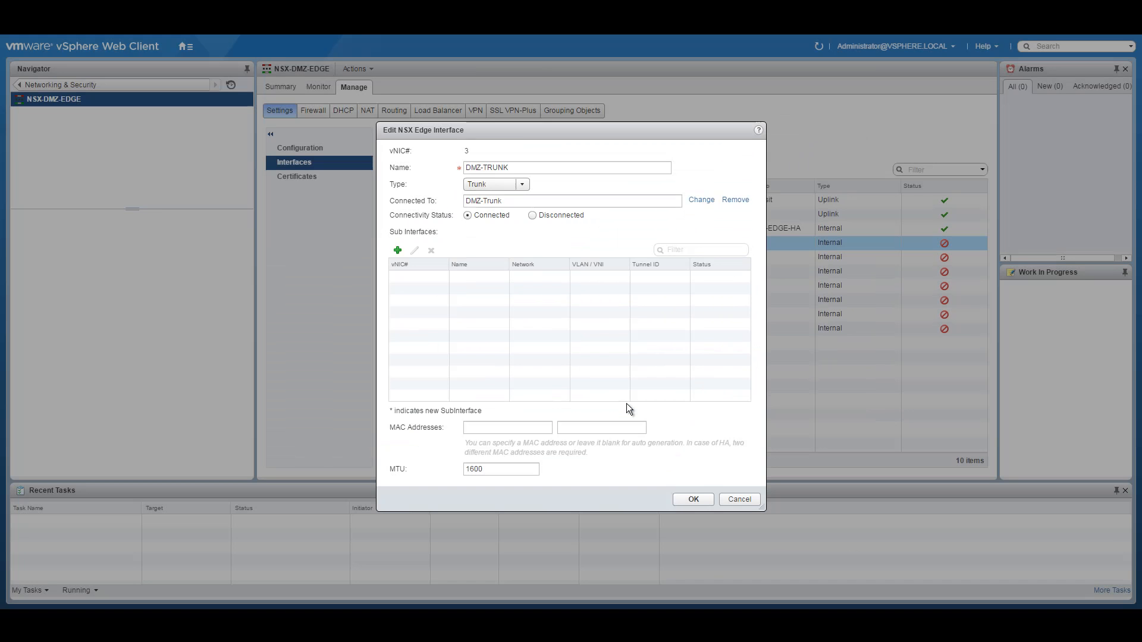
{"action": "left_click", "coordinate": [398, 251]}
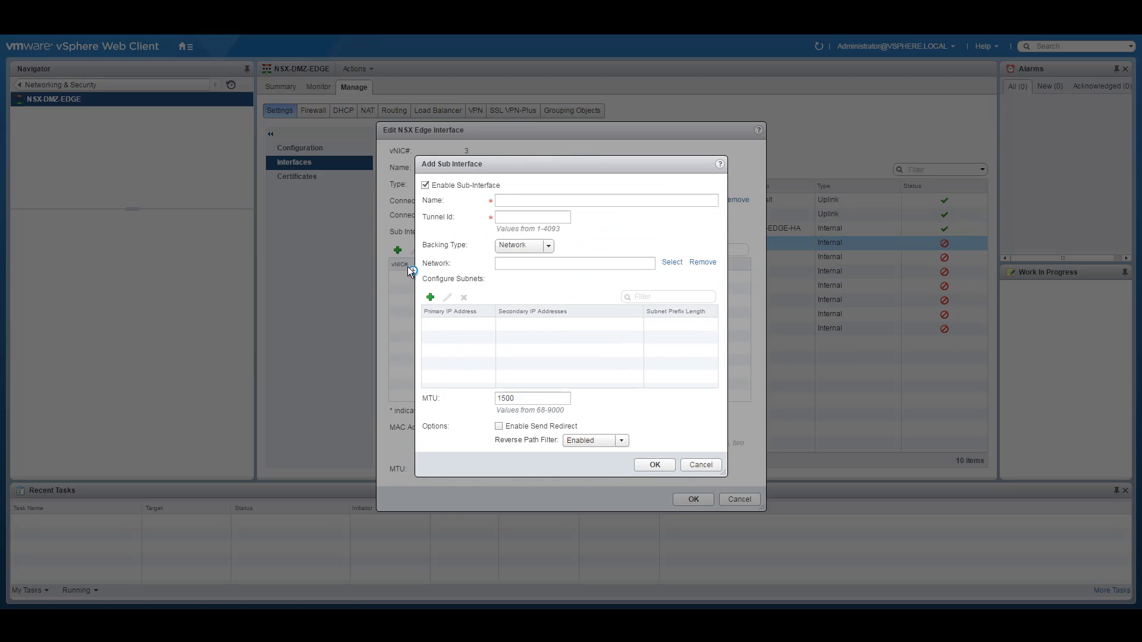
Step: Copy the 10.255.1.0 DMZ network address from the diagram PDF and return to the Name field
{"action": "left_click", "coordinate": [595, 200]}
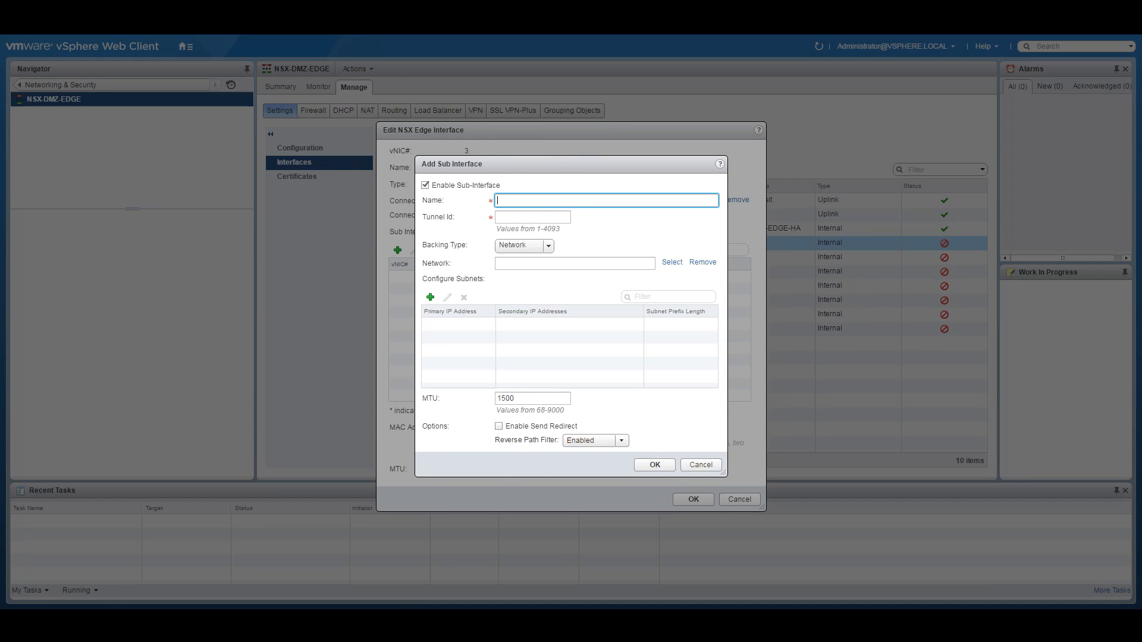
{"action": "left_click", "coordinate": [464, 584]}
{"action": "mouse_move", "coordinate": [906, 393]}
{"action": "left_mouse_down"}
{"action": "mouse_move", "coordinate": [954, 391]}
{"action": "mouse_move", "coordinate": [901, 394]}
{"action": "left_mouse_up"}
{"action": "right_click", "coordinate": [910, 392]}
{"action": "left_click", "coordinate": [928, 400]}
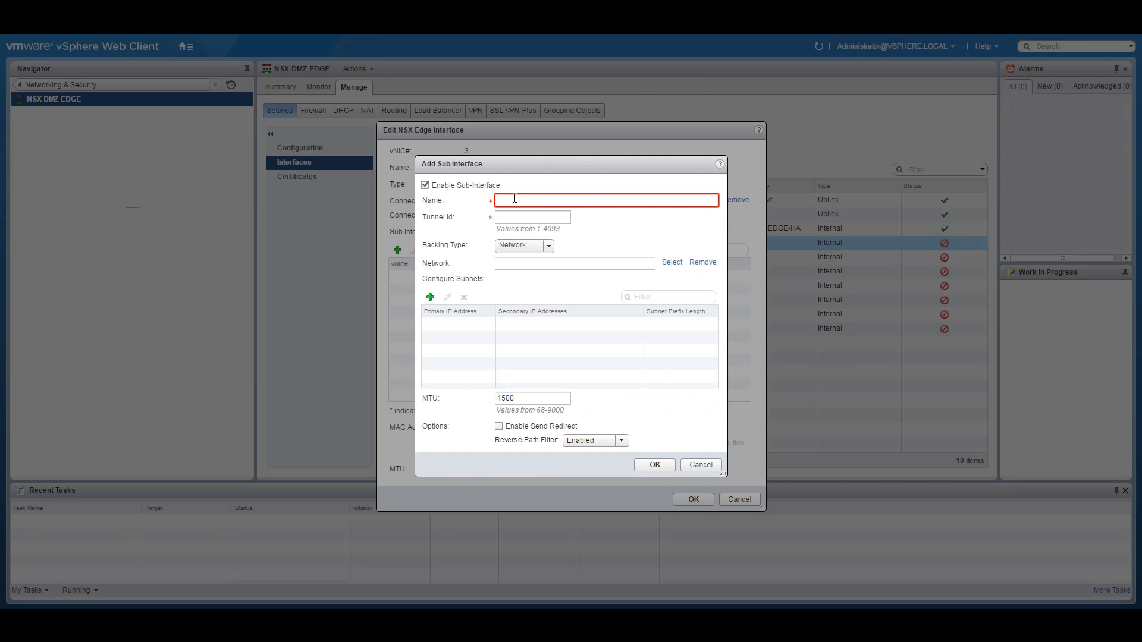
{"action": "left_click", "coordinate": [509, 199]}
Step: Name the sub-interface DMZ-Web-Interface with tunnel ID 1001 and Network backing type
{"action": "type", "text": "DMZ-We"}
{"action": "type", "text": "b-Interface"}
{"action": "left_click", "coordinate": [537, 218]}
{"action": "type", "text": "1001"}
{"action": "left_click", "coordinate": [549, 247]}
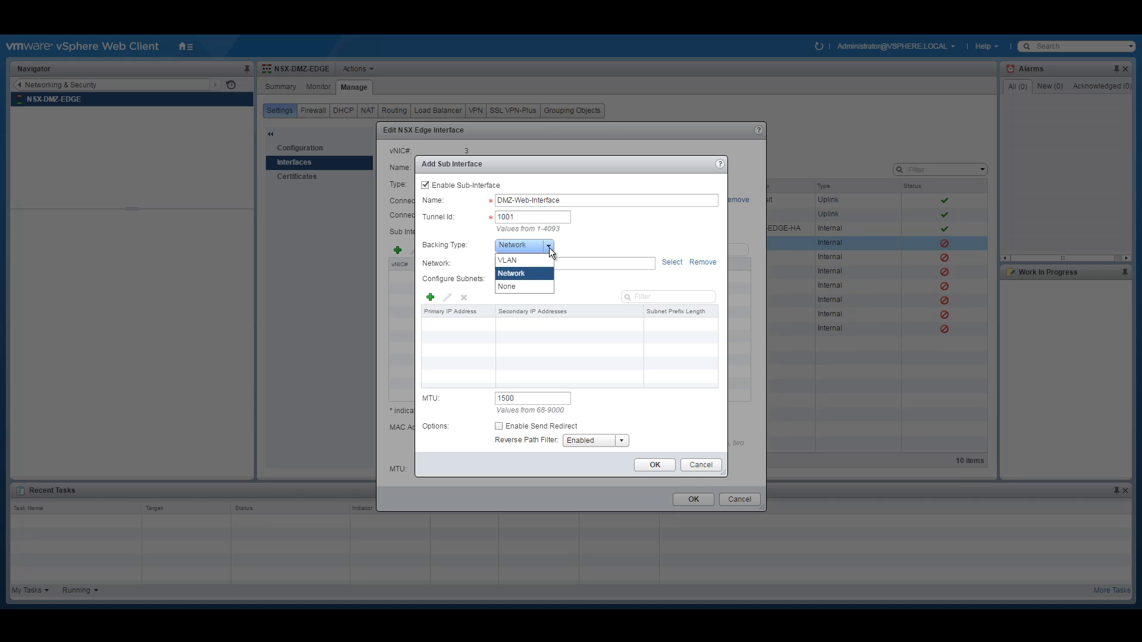
{"action": "left_click", "coordinate": [632, 228]}
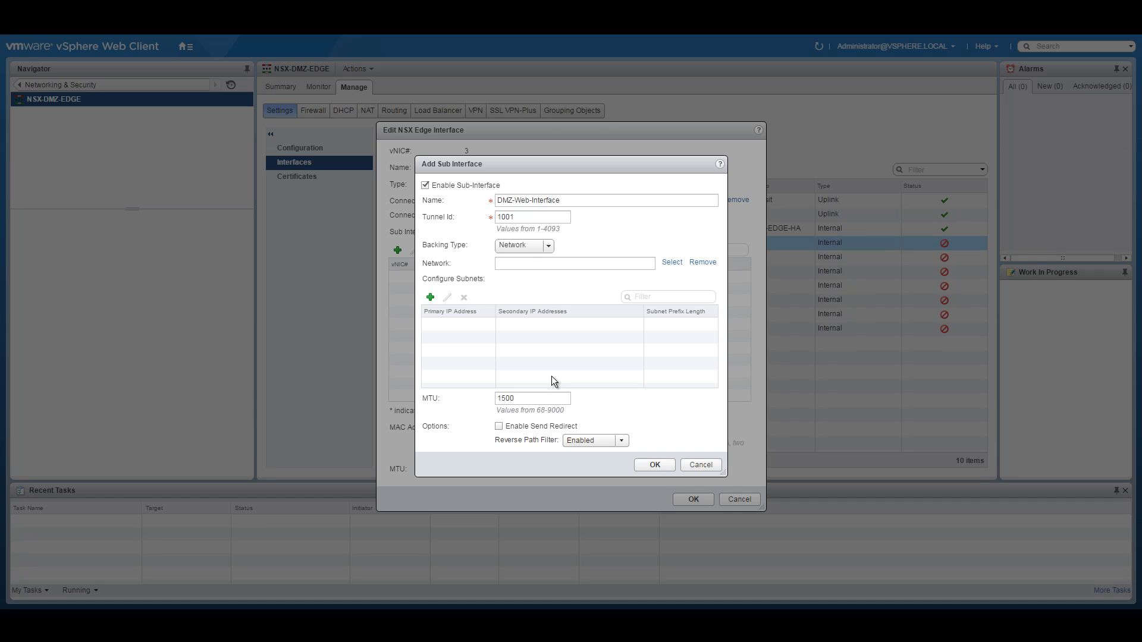
Step: Connect the sub-interface to the NSX-DMZ (5003) logical switch
{"action": "left_click", "coordinate": [662, 262]}
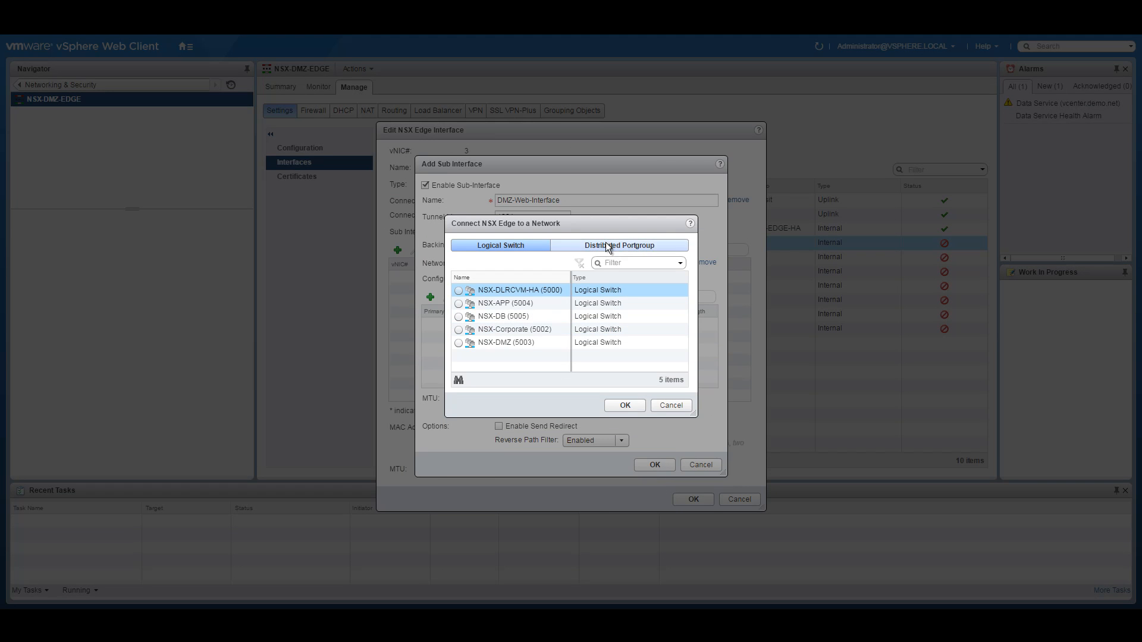
{"action": "left_click", "coordinate": [605, 242]}
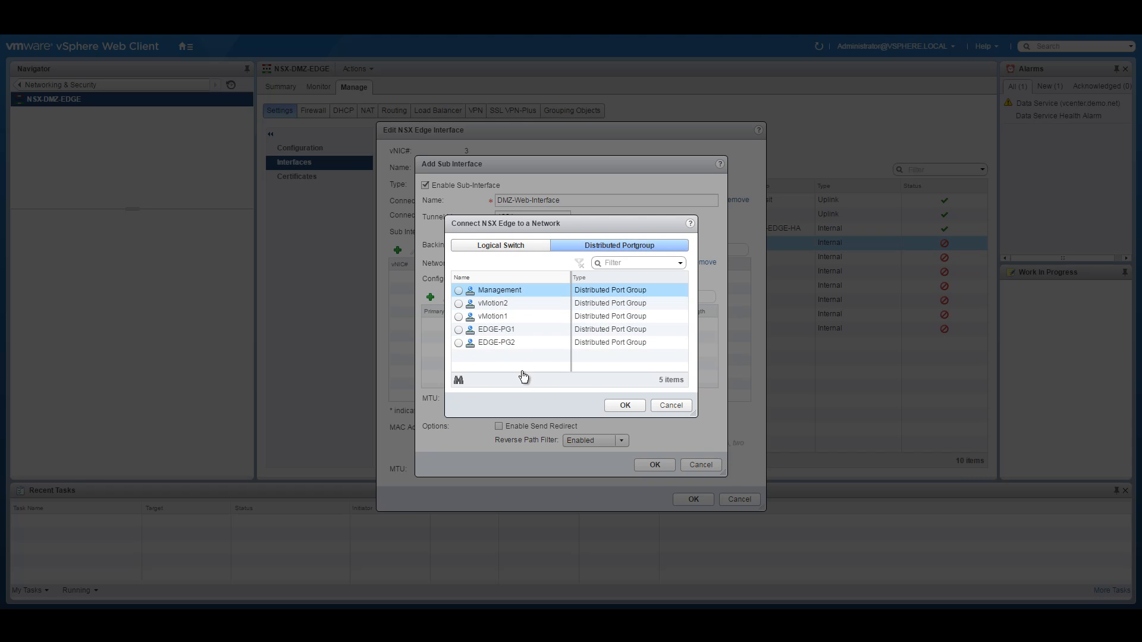
{"action": "left_click", "coordinate": [504, 246]}
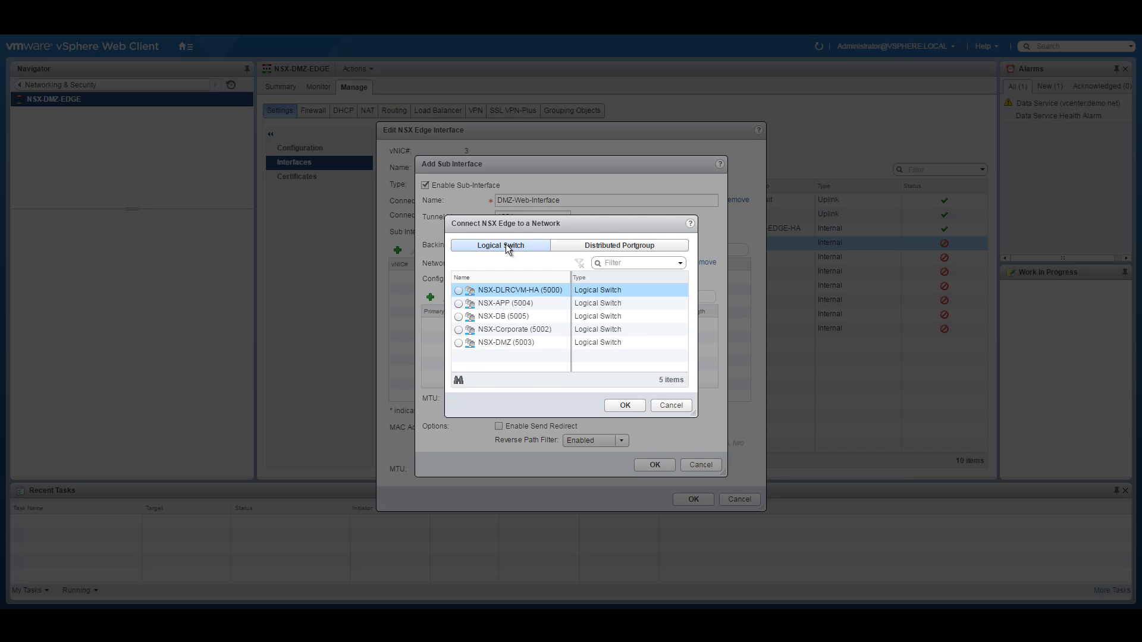
{"action": "left_click", "coordinate": [630, 246]}
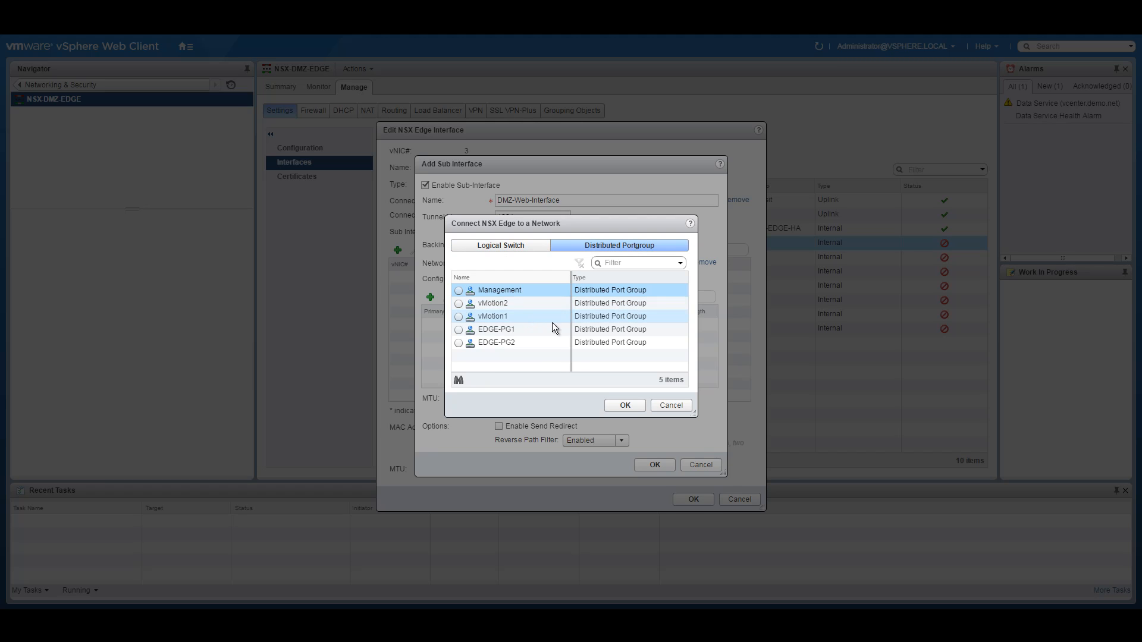
{"action": "left_click", "coordinate": [521, 247]}
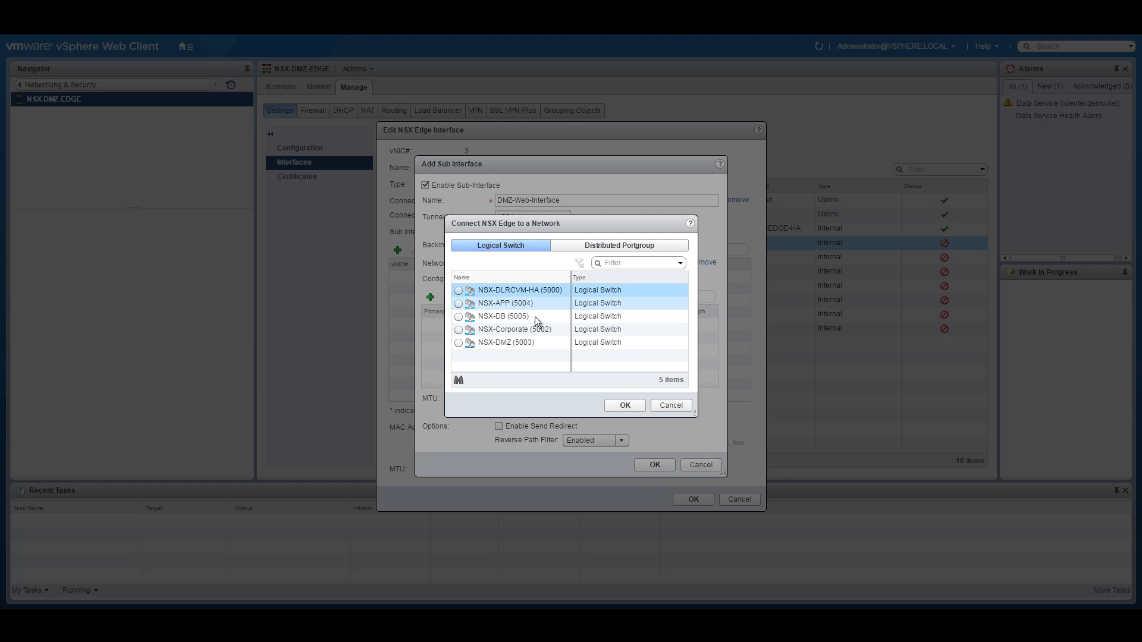
{"action": "left_click", "coordinate": [459, 343]}
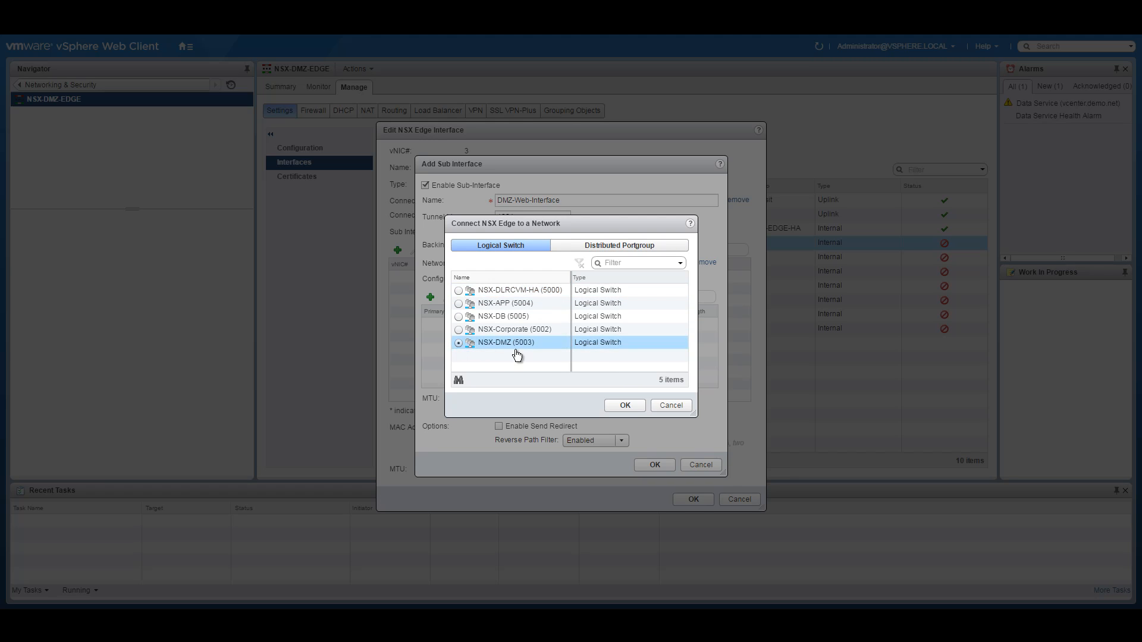
{"action": "left_click", "coordinate": [625, 405]}
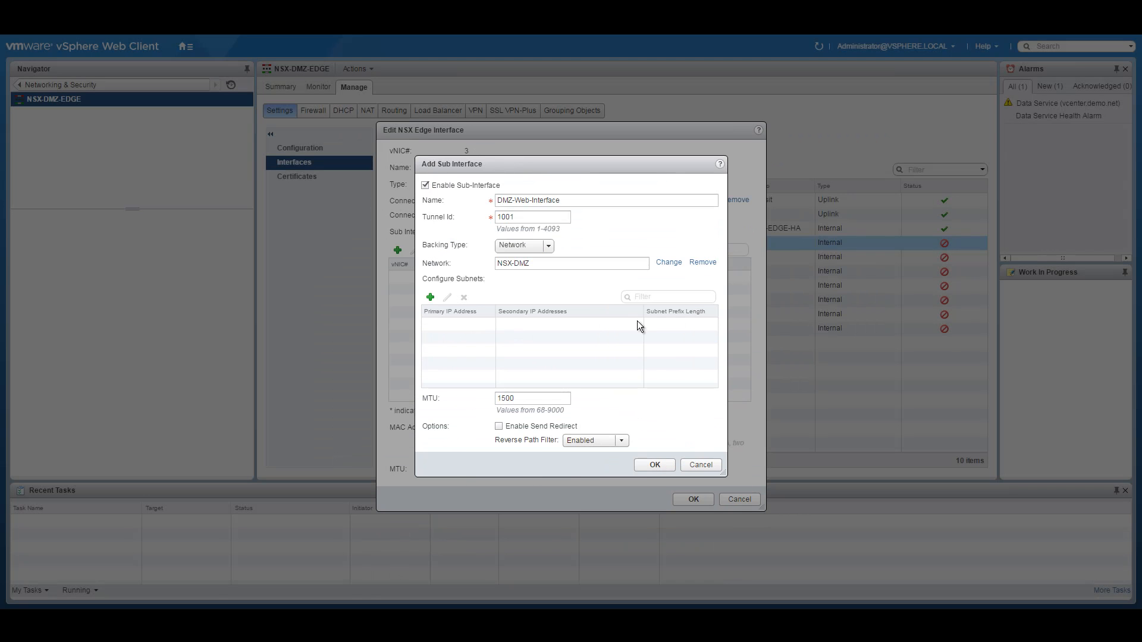
Step: Add a subnet row with primary IP 10.255.1.0 and prefix length 24
{"action": "left_click", "coordinate": [430, 297]}
{"action": "left_click", "coordinate": [437, 325]}
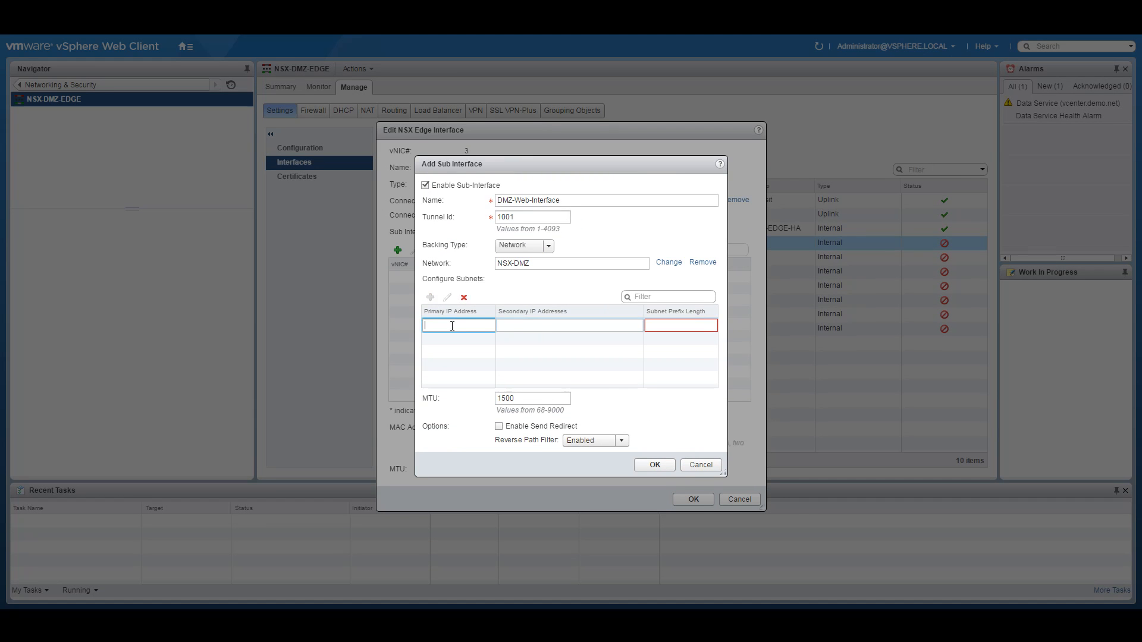
{"action": "type", "text": "10.255.1.0"}
{"action": "left_click", "coordinate": [674, 324]}
{"action": "type", "text": "24"}
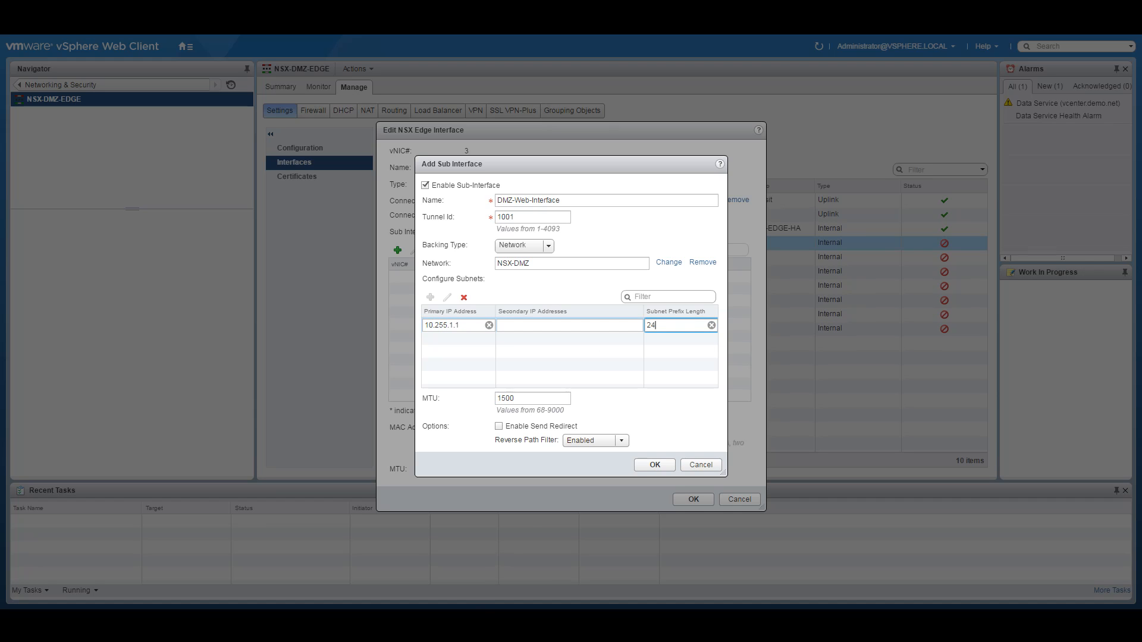
{"action": "key", "text": "alt+Tab"}
{"action": "key", "text": "alt+Tab"}
{"action": "key", "text": "alt+Tab"}
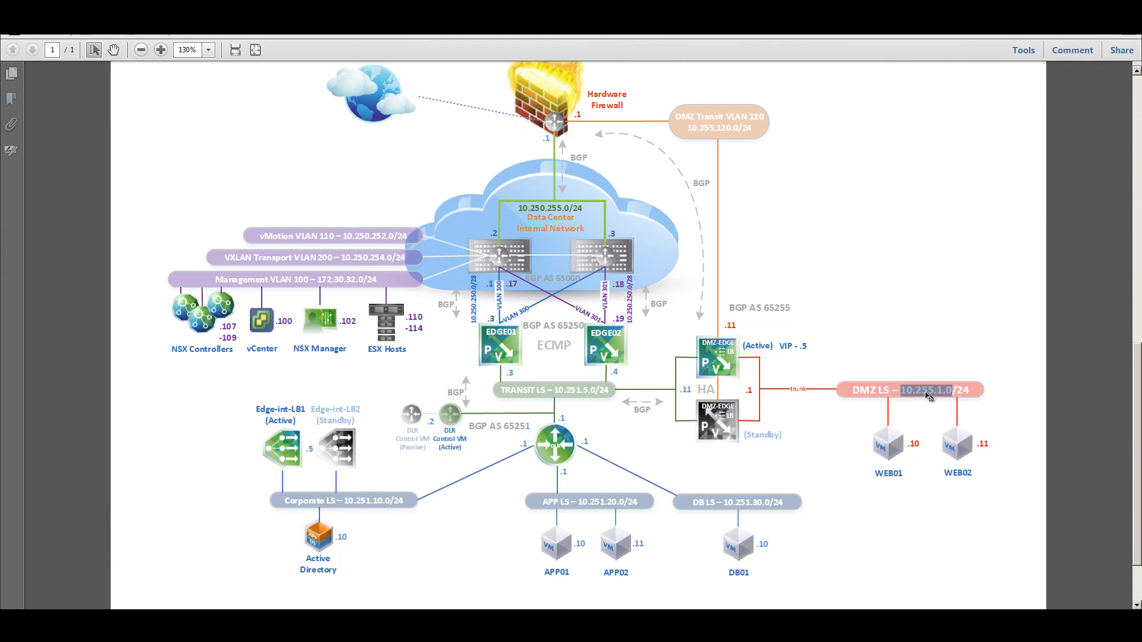
{"action": "double_click", "coordinate": [749, 390]}
{"action": "double_click", "coordinate": [964, 391]}
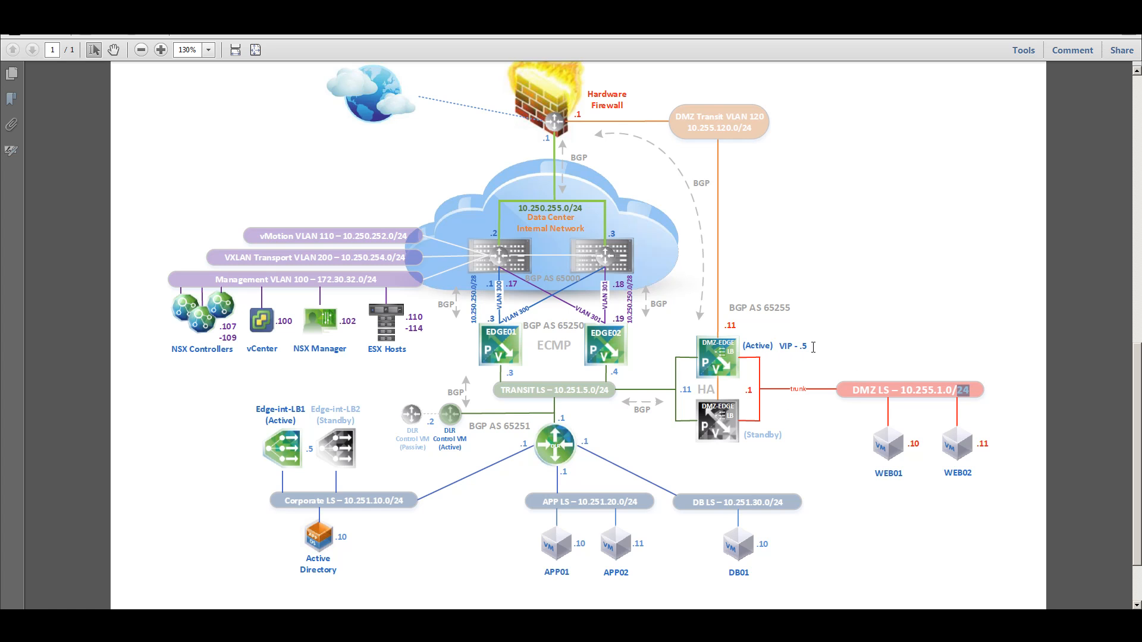
{"action": "left_click_drag", "start_coordinate": [810, 347], "coordinate": [786, 349]}
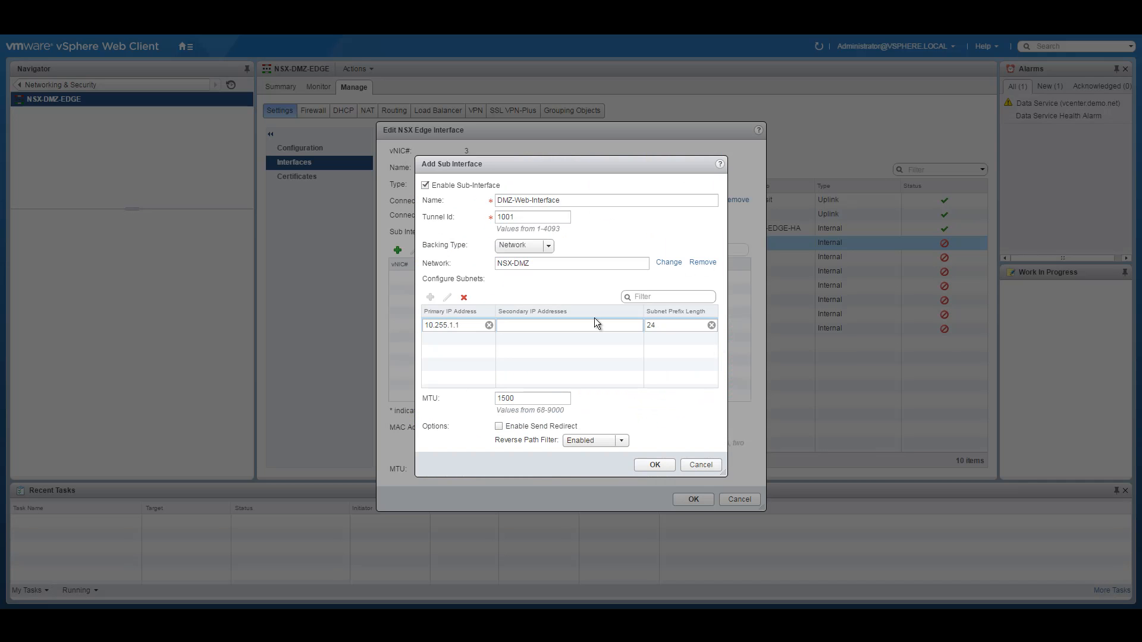
Step: Add secondary IP 10.255.1.5, then save both the sub-interface and the DMZ-TRUNK interface
{"action": "left_click", "coordinate": [551, 326]}
{"action": "type", "text": "10.255.1.5"}
{"action": "left_click", "coordinate": [661, 462]}
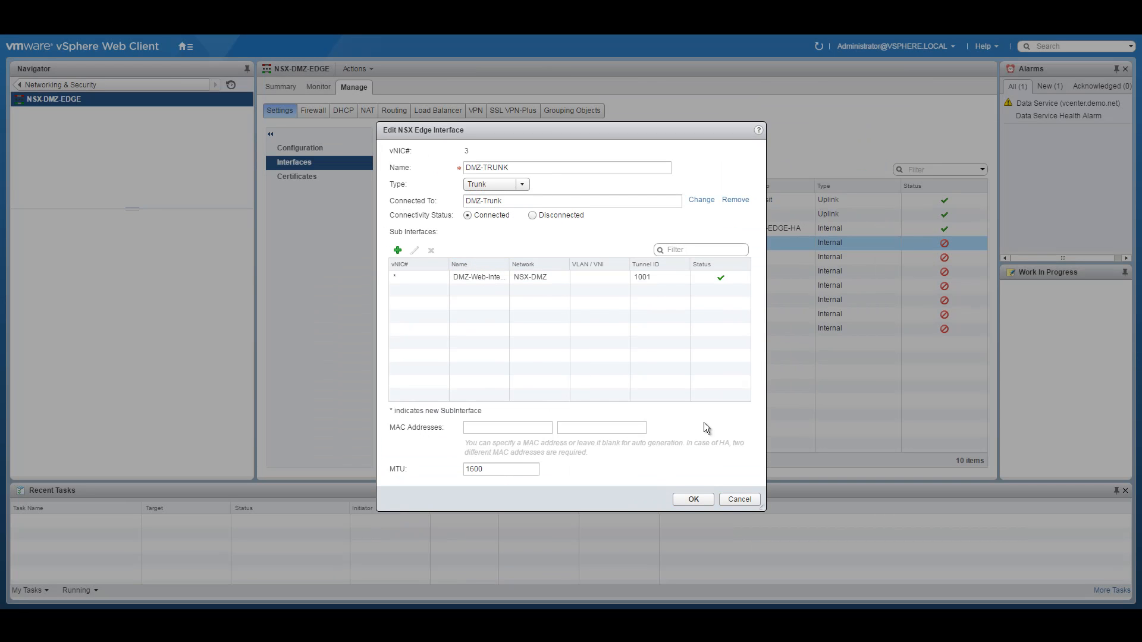
{"action": "left_click", "coordinate": [697, 498]}
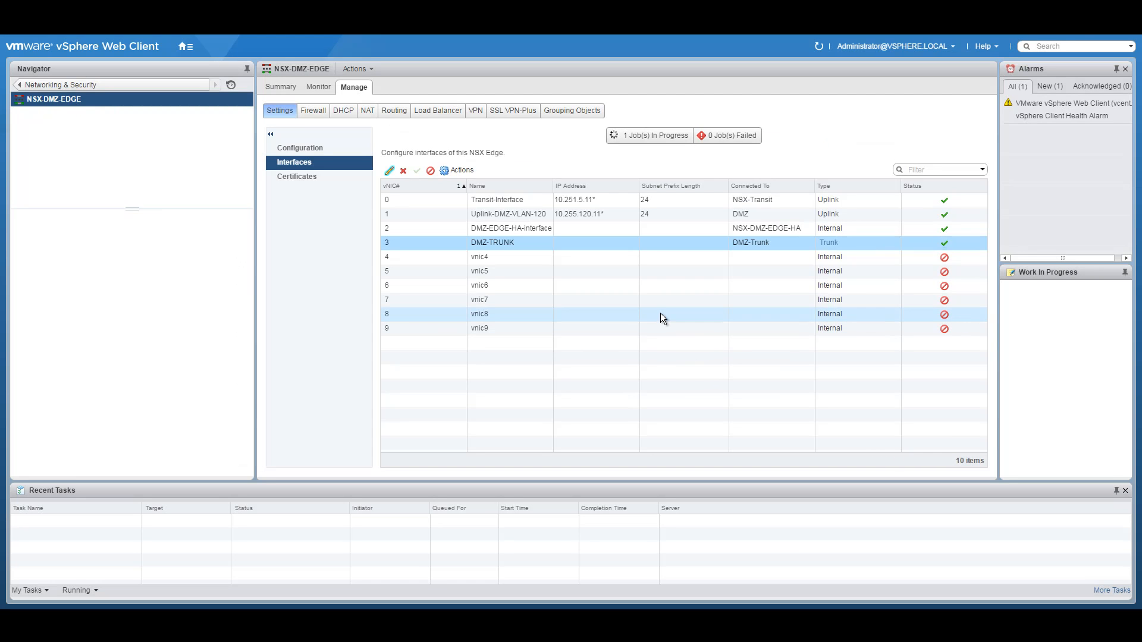
Step: Go back to the NSX Edges list and glance at the network diagram
{"action": "left_click", "coordinate": [24, 86]}
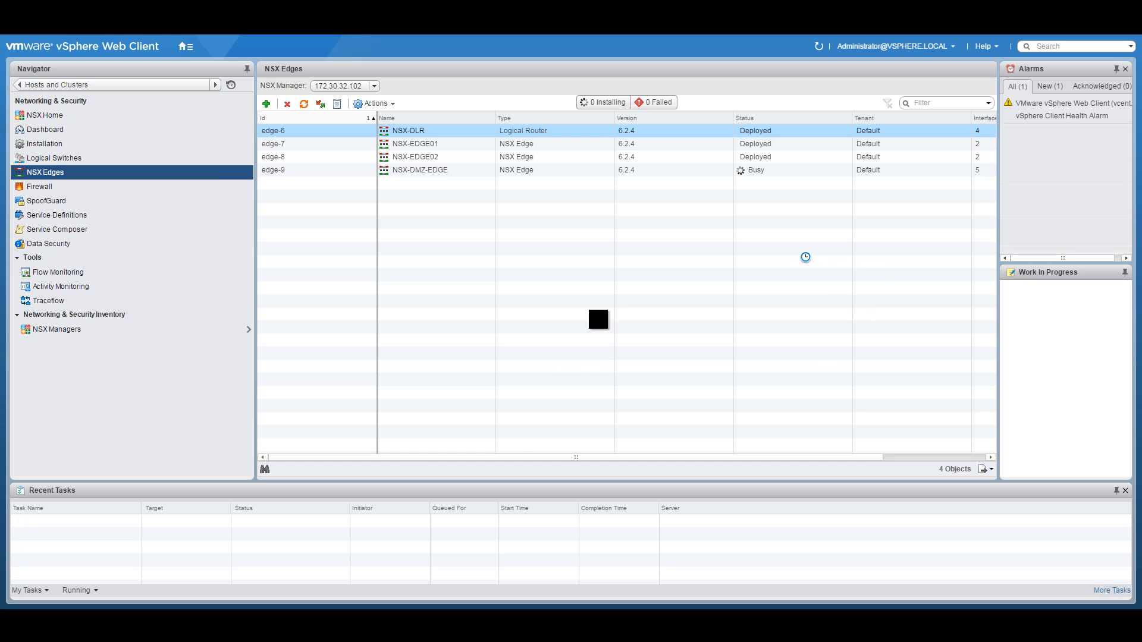
{"action": "left_click", "coordinate": [465, 585]}
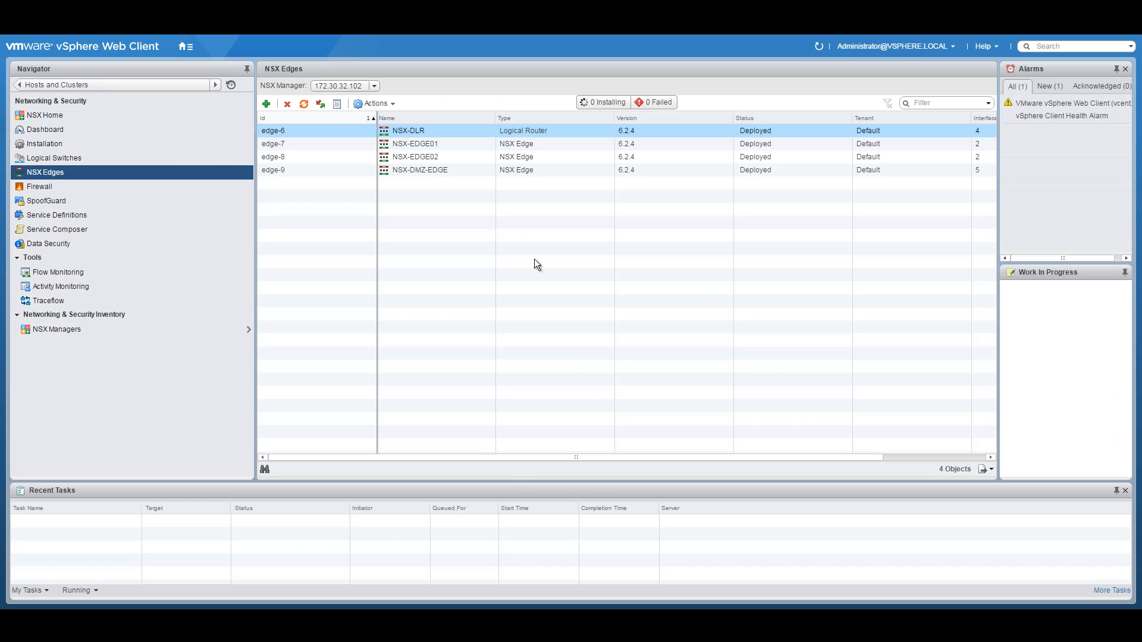
Step: Start a new HA-enabled NSX edge with name and hostname NSX-INT-LB
{"action": "left_click", "coordinate": [267, 104]}
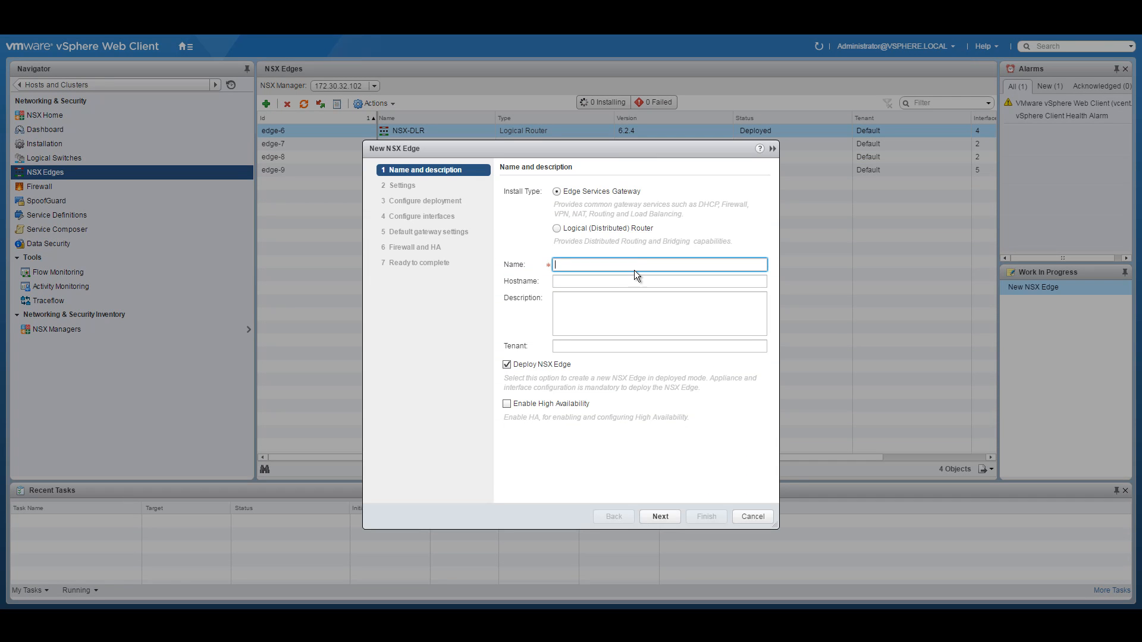
{"action": "left_click", "coordinate": [508, 404]}
{"action": "left_click", "coordinate": [675, 267]}
{"action": "left_click", "coordinate": [469, 602]}
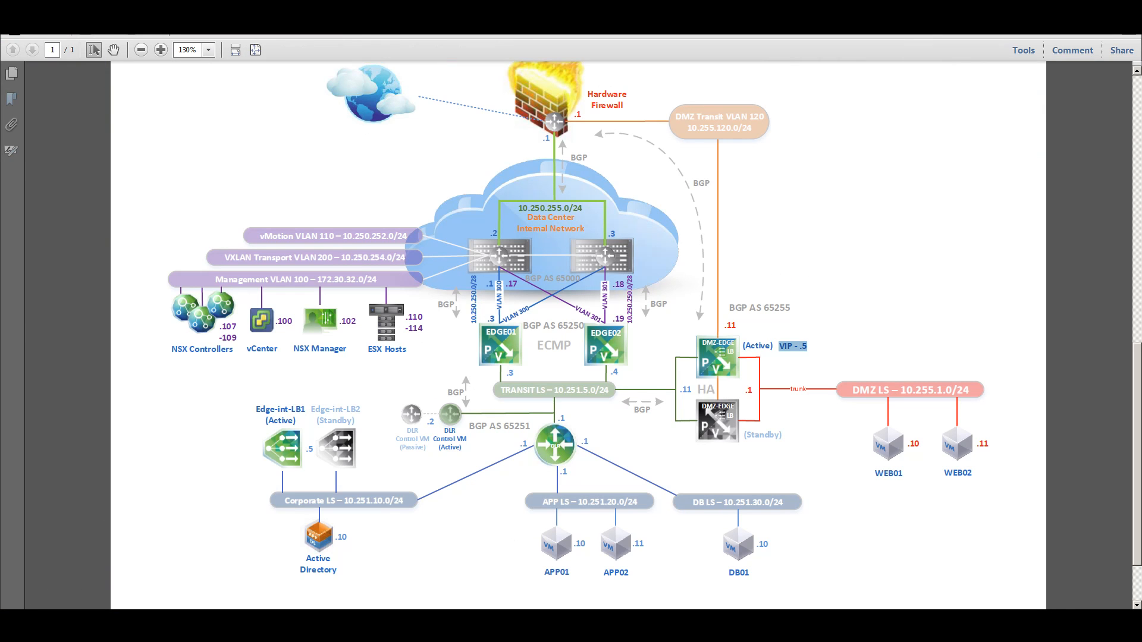
{"action": "left_click", "coordinate": [456, 613]}
{"action": "left_click_drag", "start_coordinate": [506, 148], "coordinate": [580, 108]}
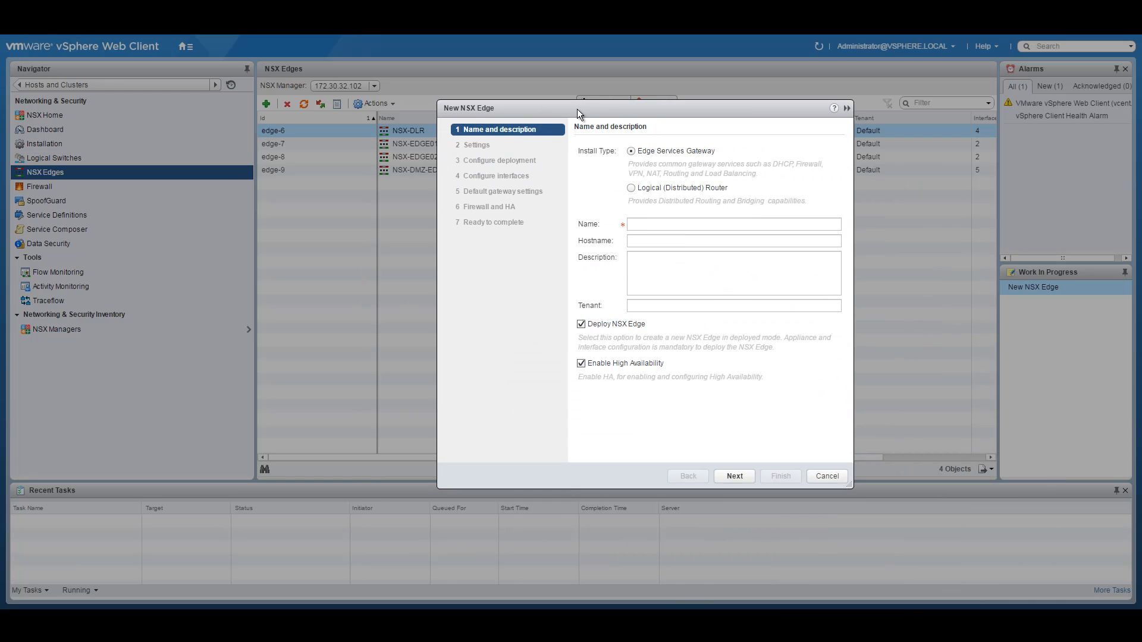
{"action": "left_click", "coordinate": [646, 225]}
{"action": "type", "text": "NSX"}
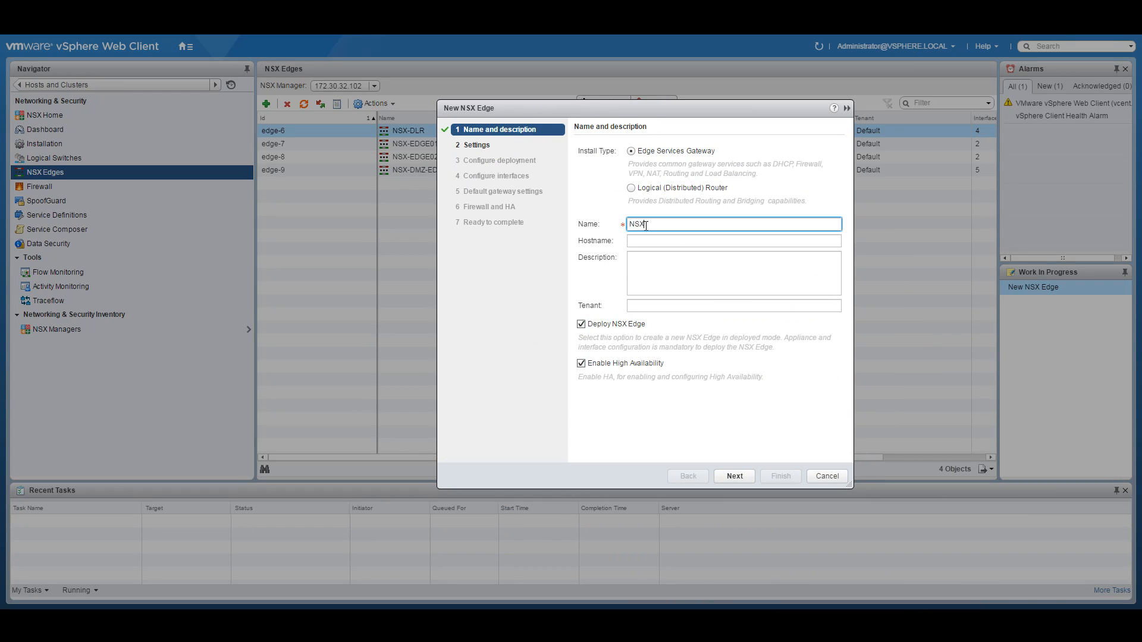
{"action": "type", "text": "-INT-LB"}
{"action": "left_click", "coordinate": [667, 237]}
{"action": "type", "text": "NS"}
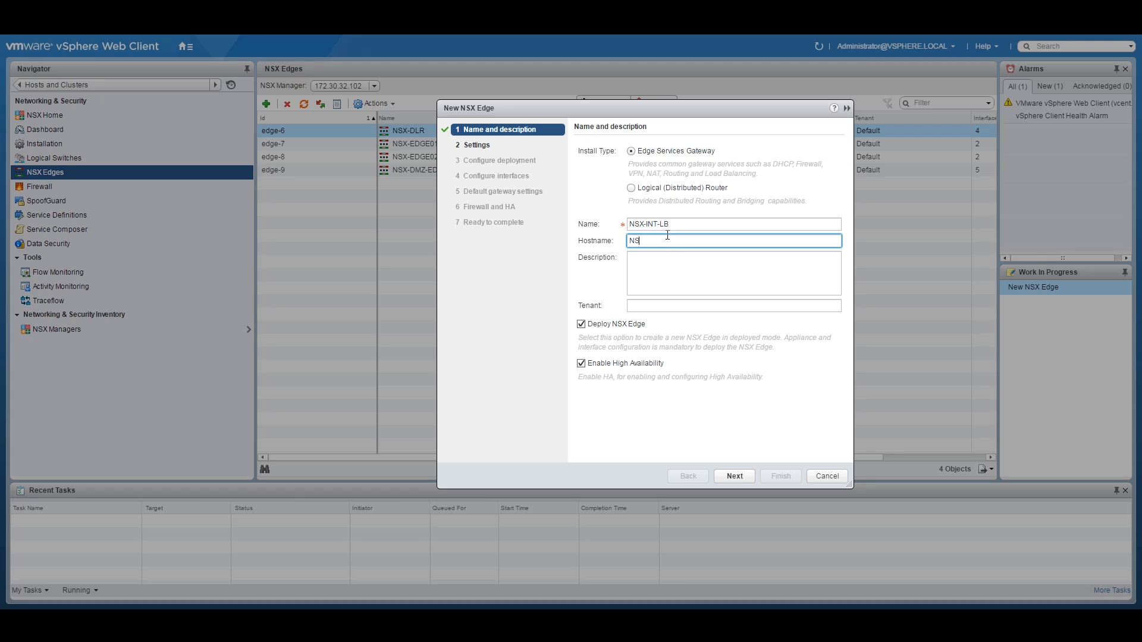
{"action": "type", "text": "X-INT-LB"}
Step: Enter and confirm the admin CLI password and enable SSH access
{"action": "left_click", "coordinate": [733, 476]}
{"action": "left_click", "coordinate": [671, 198]}
{"action": "type", "text": "VMware1!VMware1"}
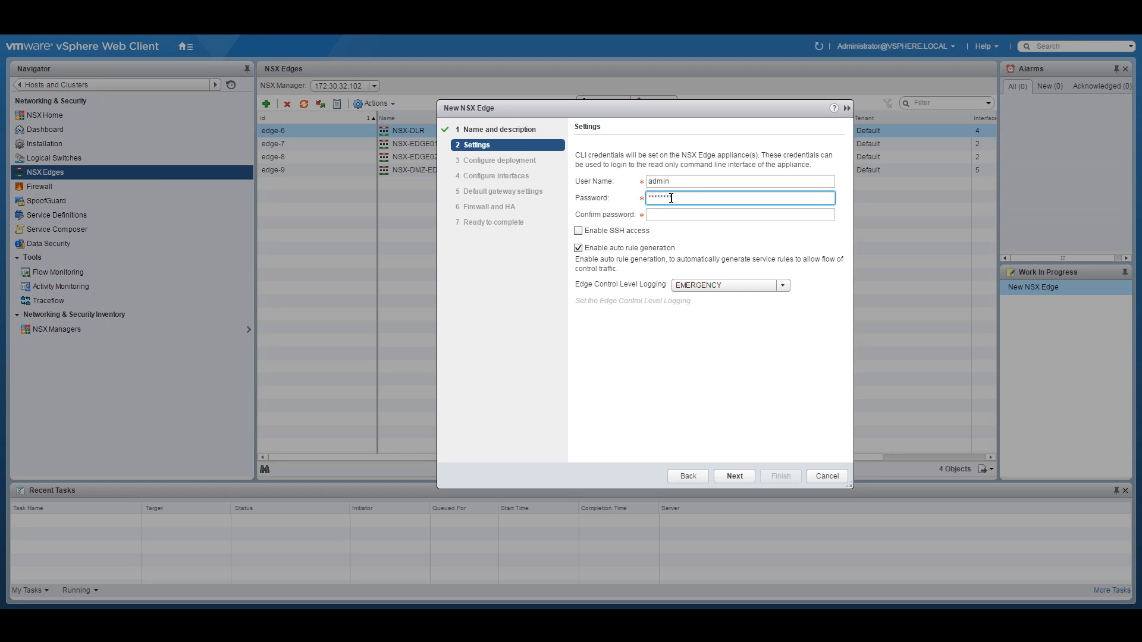
{"action": "key", "text": "BackSpace"}
{"action": "key", "text": "BackSpace"}
{"action": "key", "text": "BackSpace"}
{"action": "key", "text": "BackSpace"}
{"action": "key", "text": "BackSpace"}
{"action": "key", "text": "BackSpace"}
{"action": "key", "text": "BackSpace"}
{"action": "key", "text": "BackSpace"}
{"action": "key", "text": "BackSpace"}
{"action": "key", "text": "BackSpace"}
{"action": "key", "text": "BackSpace"}
{"action": "key", "text": "BackSpace"}
{"action": "key", "text": "BackSpace"}
{"action": "key", "text": "BackSpace"}
{"action": "key", "text": "BackSpace"}
{"action": "type", "text": "VMware1!VMware1"}
{"action": "key", "text": "Tab"}
{"action": "type", "text": "VMware1!VMware1"}
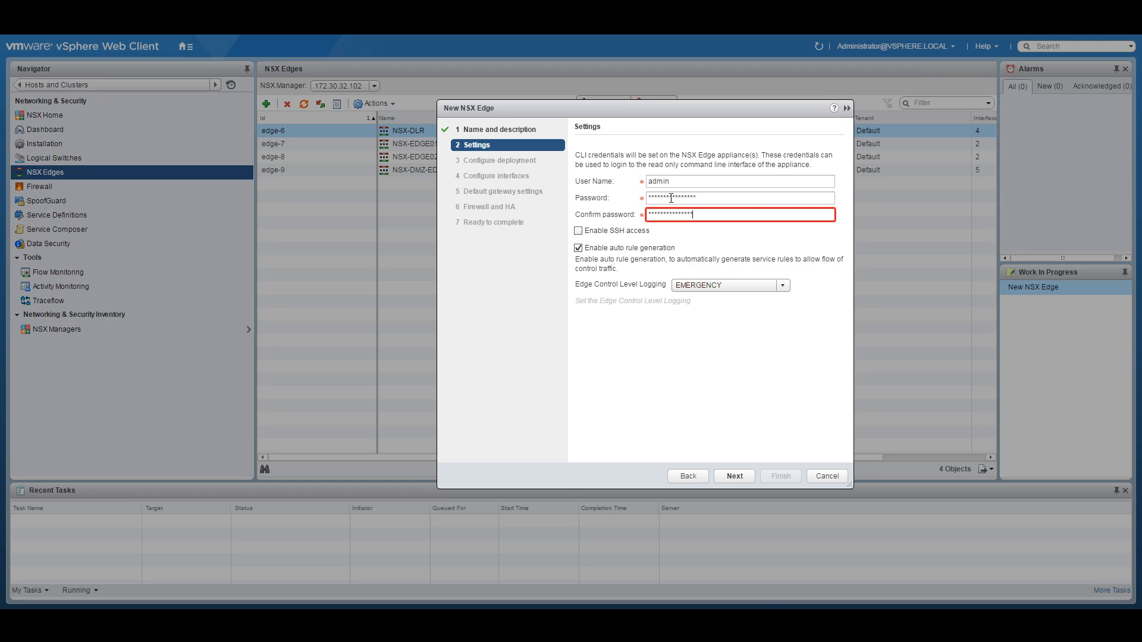
{"action": "left_click", "coordinate": [607, 231]}
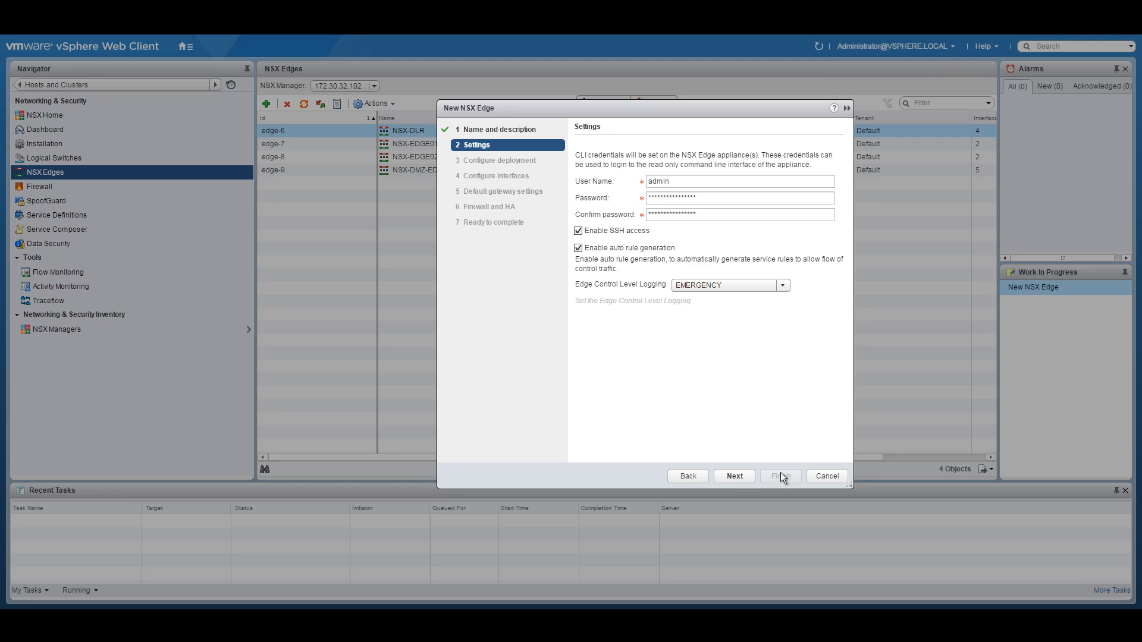
Step: Place the edge appliance on the Management and Edge pool and NSXACIDEMO datastore, then begin adding an interface
{"action": "left_click", "coordinate": [736, 479]}
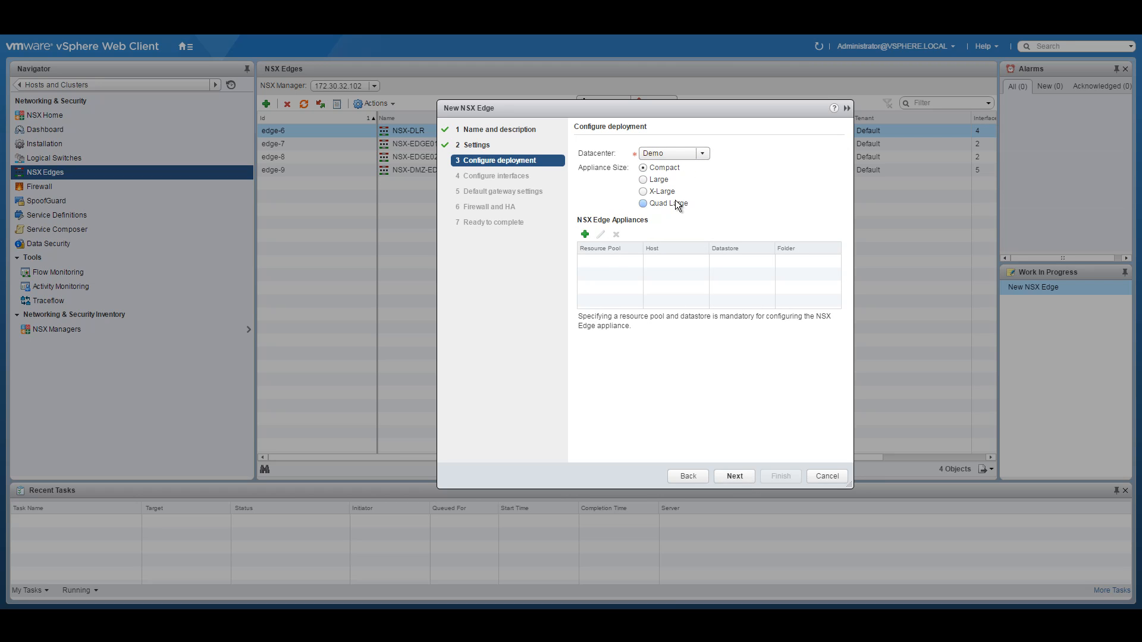
{"action": "left_click", "coordinate": [585, 235]}
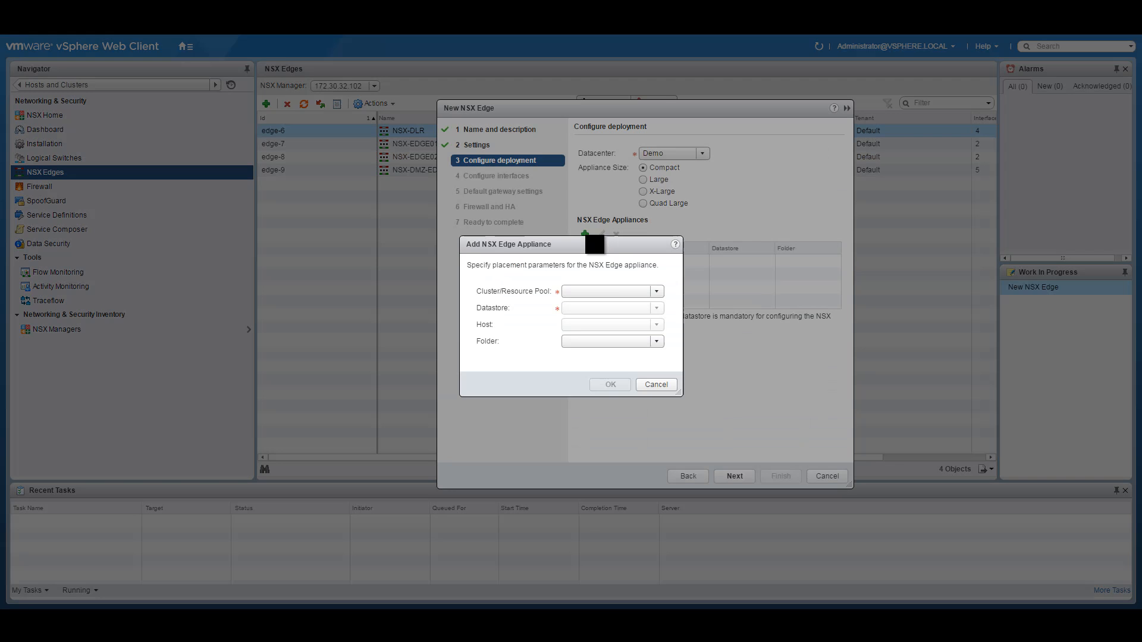
{"action": "left_click", "coordinate": [657, 291]}
{"action": "left_click", "coordinate": [636, 300]}
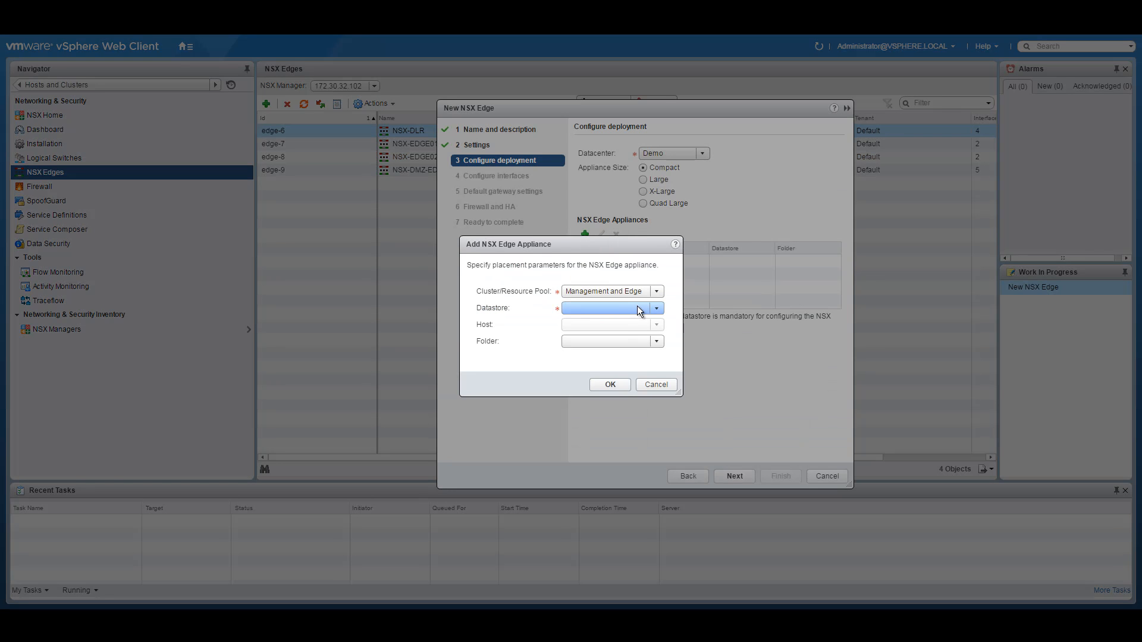
{"action": "left_click", "coordinate": [658, 309]}
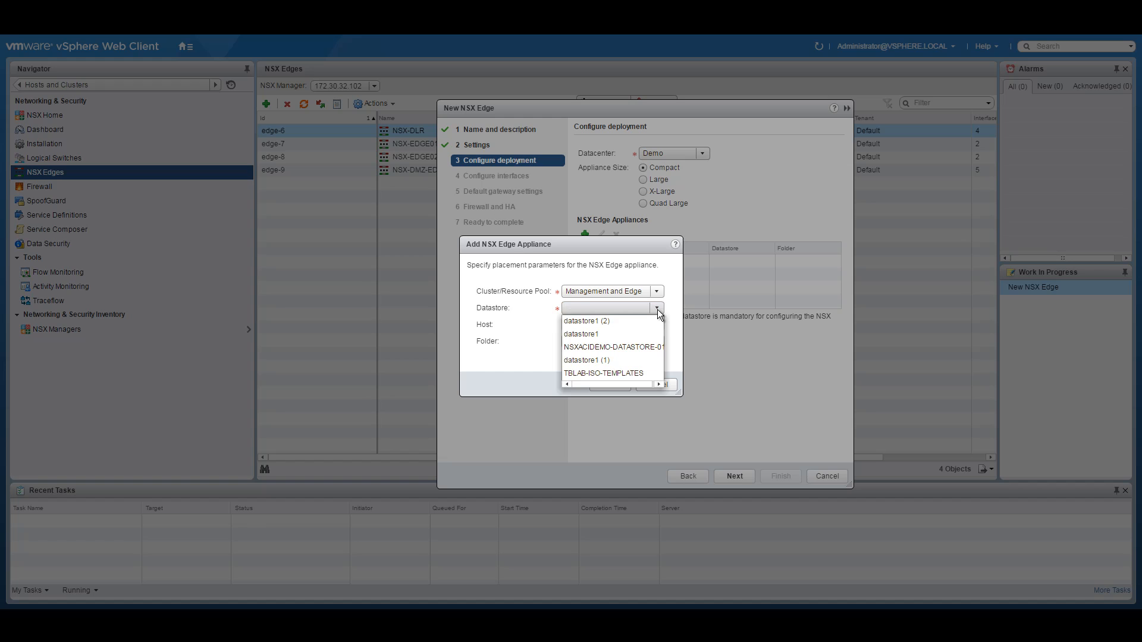
{"action": "left_click", "coordinate": [637, 336]}
{"action": "left_click", "coordinate": [651, 385]}
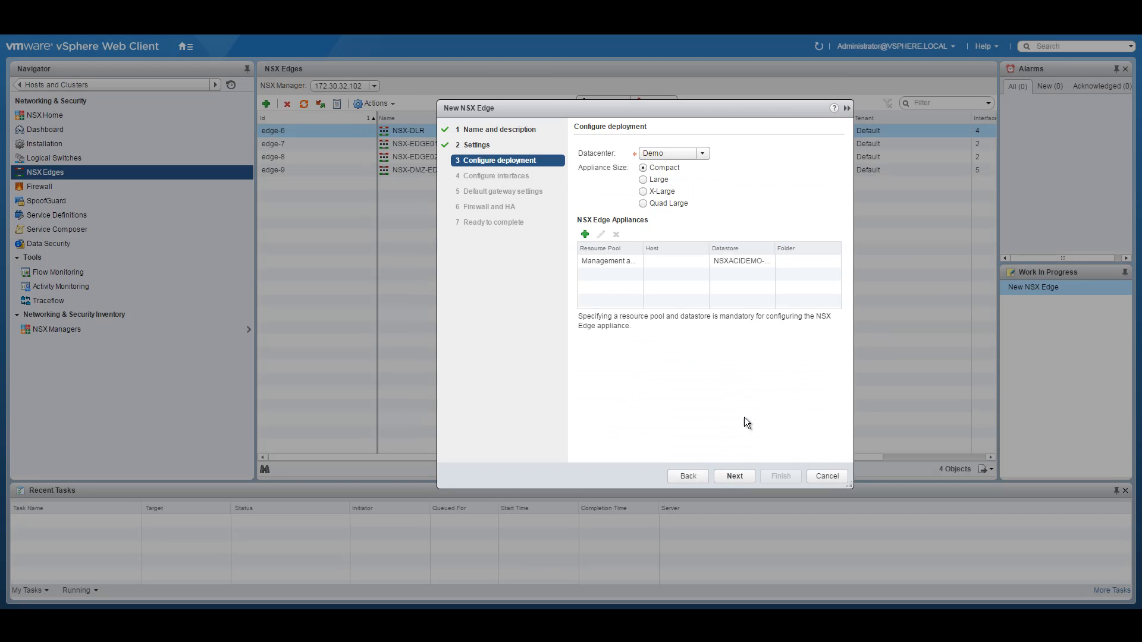
{"action": "left_click", "coordinate": [734, 476]}
{"action": "left_click", "coordinate": [582, 169]}
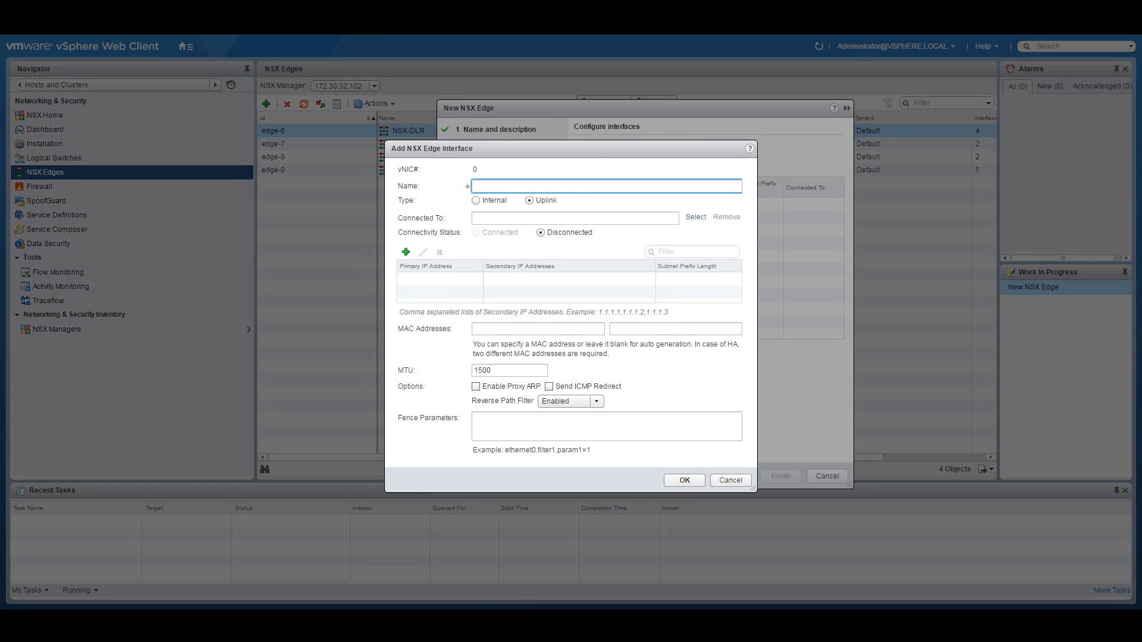
Step: Copy the Corporate LS subnet 10.251.10.0 from the network diagram PDF
{"action": "left_click", "coordinate": [458, 589]}
{"action": "left_click_drag", "start_coordinate": [347, 502], "coordinate": [388, 499]}
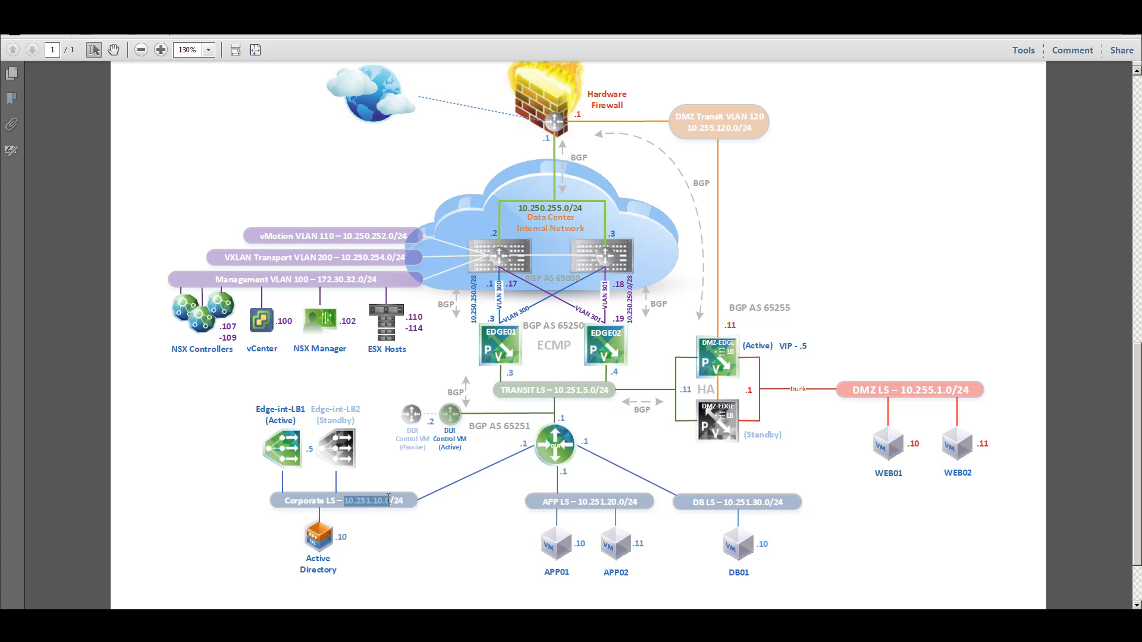
{"action": "right_click", "coordinate": [384, 500]}
{"action": "left_click", "coordinate": [417, 388]}
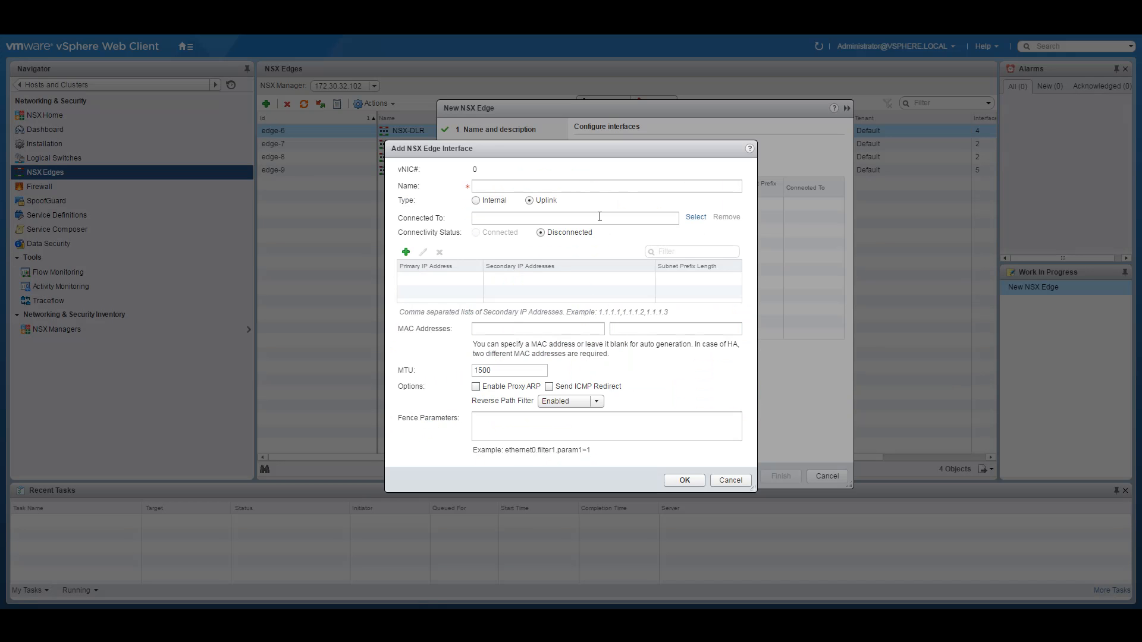
Step: Name the interface Corporate-Interface, make it internal, and connect it to NSX-Corporate
{"action": "left_click", "coordinate": [497, 185]}
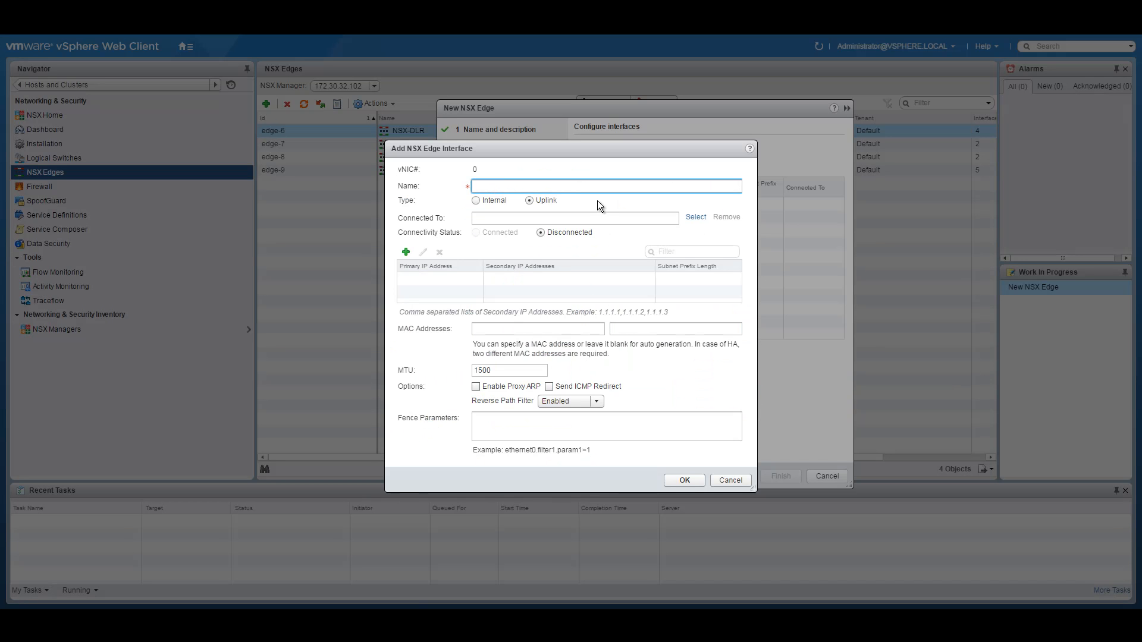
{"action": "type", "text": "Corporate-Interface"}
{"action": "left_click", "coordinate": [491, 201]}
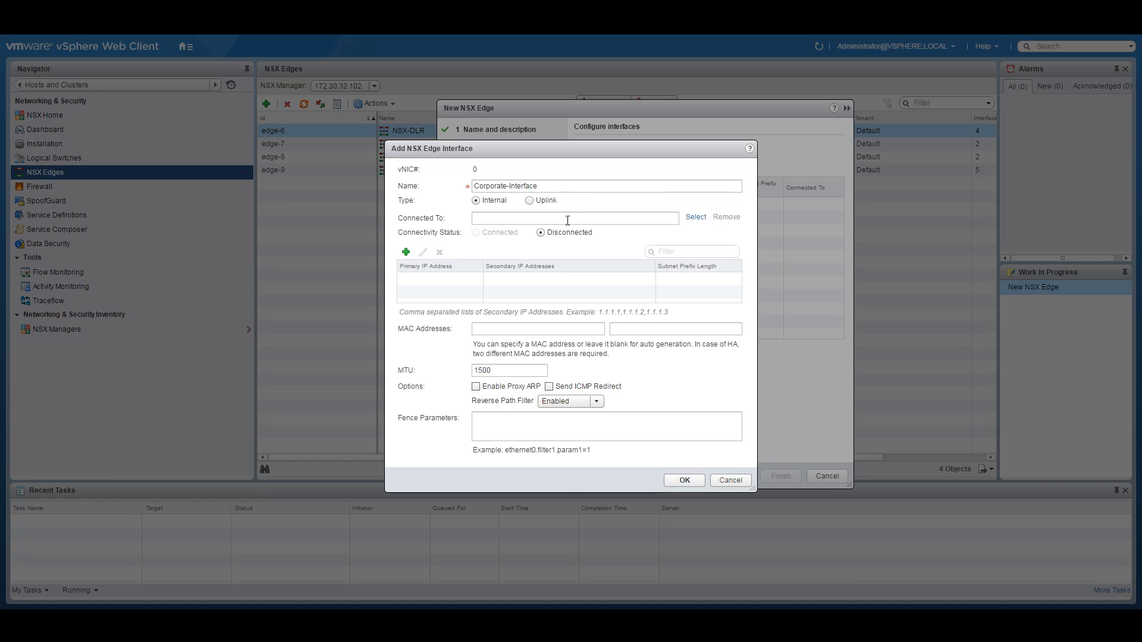
{"action": "left_click", "coordinate": [697, 218]}
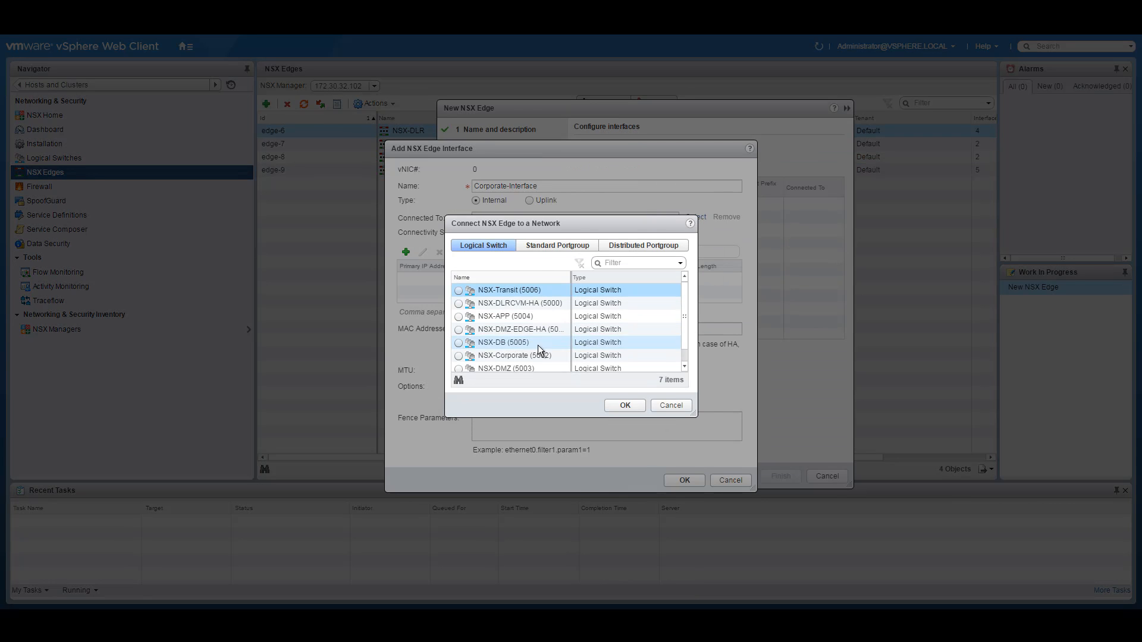
{"action": "left_click", "coordinate": [460, 357]}
{"action": "left_click", "coordinate": [621, 402]}
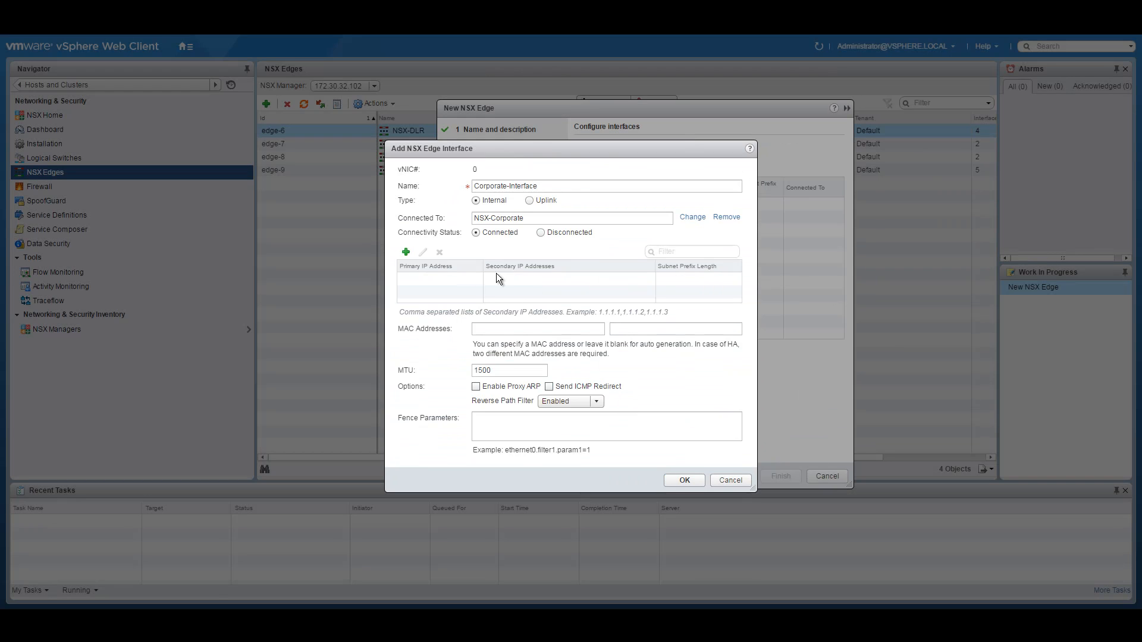
Step: Give the interface IP 10.251.10.5 with prefix length 24 and save it
{"action": "left_click", "coordinate": [406, 253]}
{"action": "key", "text": "ctrl+v"}
{"action": "key", "text": "BackSpace"}
{"action": "type", "text": "5"}
{"action": "left_click", "coordinate": [697, 281]}
{"action": "type", "text": "24"}
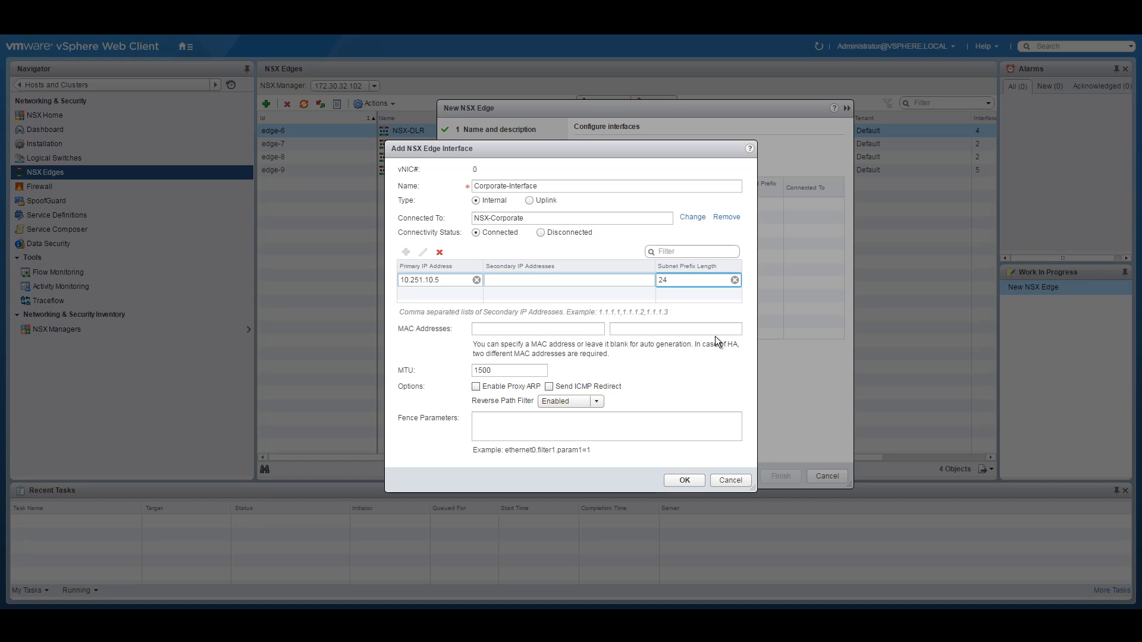
{"action": "left_click", "coordinate": [684, 480]}
{"action": "left_click_drag", "start_coordinate": [629, 187], "coordinate": [706, 186]}
Step: Set the default gateway to Corporate-Interface with gateway IP 10.251.10.01
{"action": "left_click", "coordinate": [730, 478]}
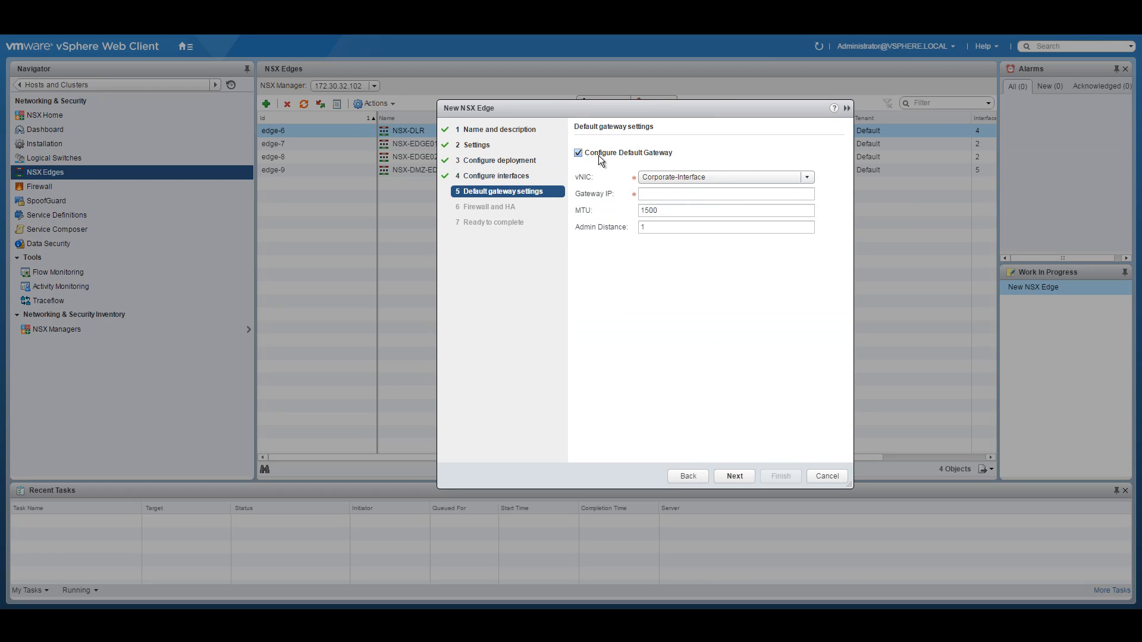
{"action": "left_click", "coordinate": [808, 178]}
{"action": "left_click", "coordinate": [726, 190]}
{"action": "left_click", "coordinate": [738, 194]}
{"action": "type", "text": "10.251.10.0"}
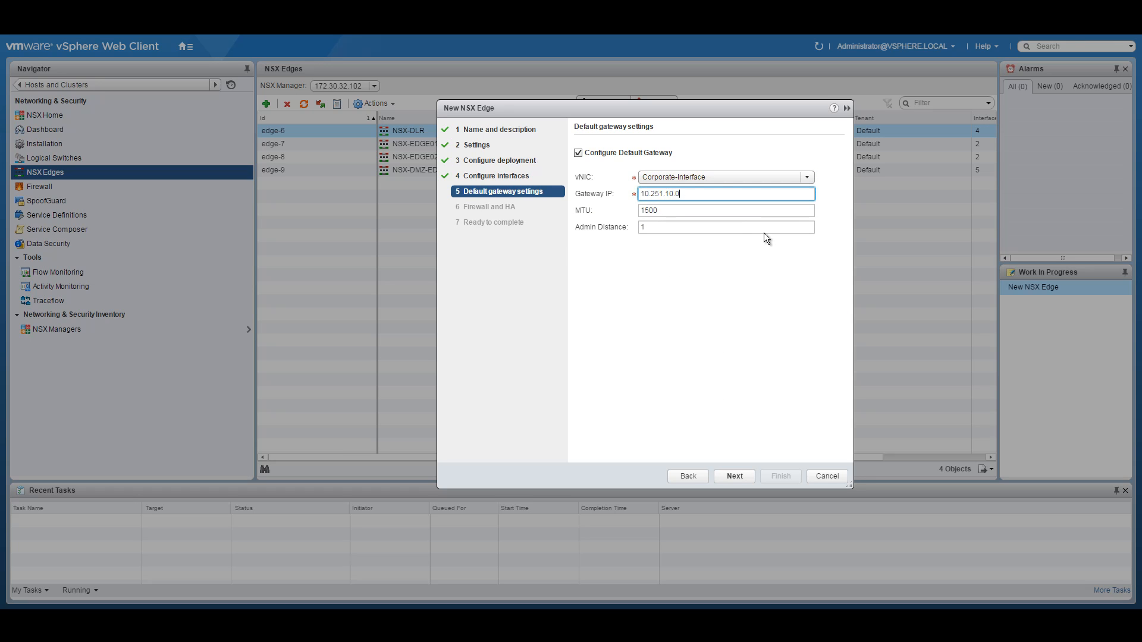
{"action": "type", "text": "1"}
Step: Enable the default firewall policy with the Accept action
{"action": "left_click", "coordinate": [736, 475]}
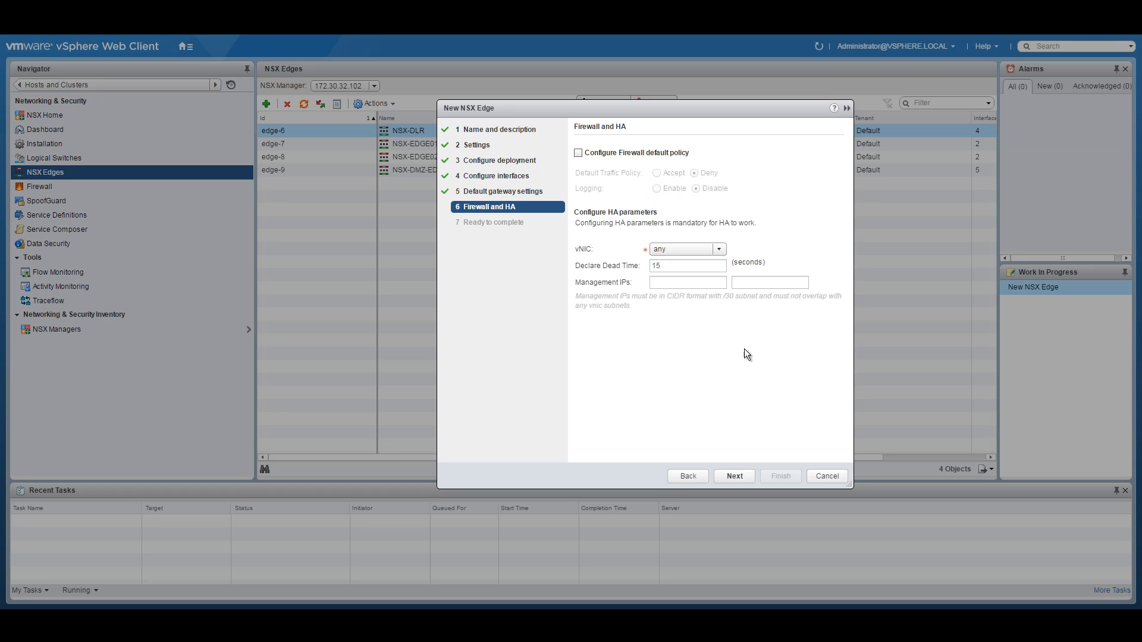
{"action": "left_click", "coordinate": [578, 153]}
{"action": "left_click", "coordinate": [656, 173]}
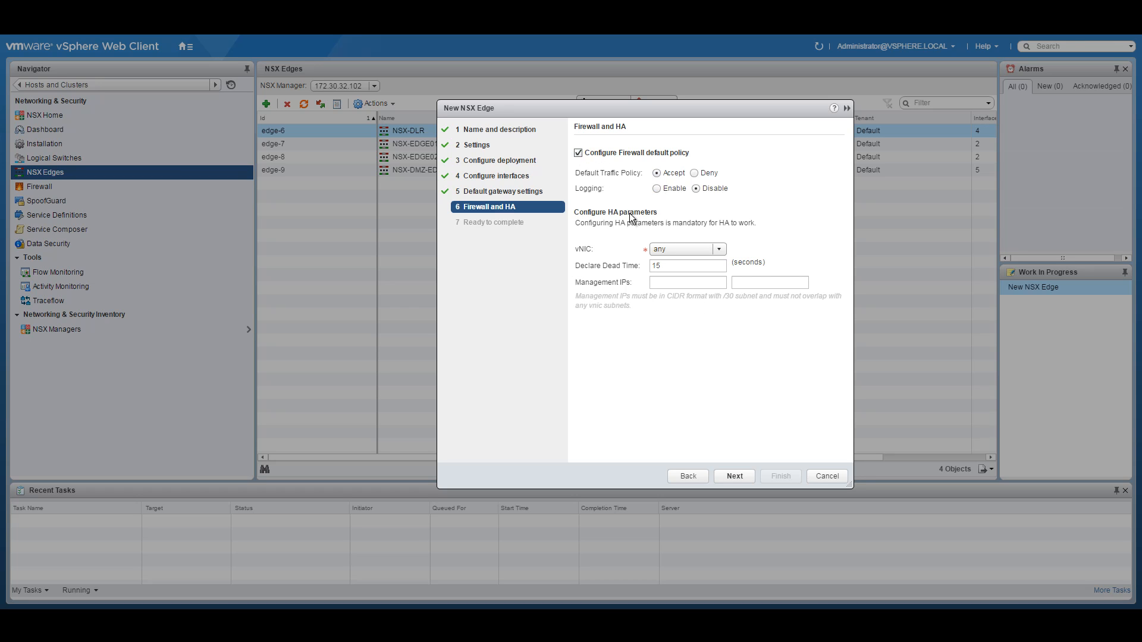
Step: Run HA over Corporate-Interface with management IPs 192.168.101.1/30 and 192.168.101.2, then deploy NSX-INT-LB
{"action": "left_click", "coordinate": [719, 250]}
{"action": "left_click", "coordinate": [690, 275]}
{"action": "left_click", "coordinate": [665, 283]}
{"action": "type", "text": "192.168.101.1/30"}
{"action": "left_click", "coordinate": [789, 287]}
{"action": "type", "text": "1921"}
{"action": "key", "text": "BackSpace"}
{"action": "type", "text": ".168.101.2/30"}
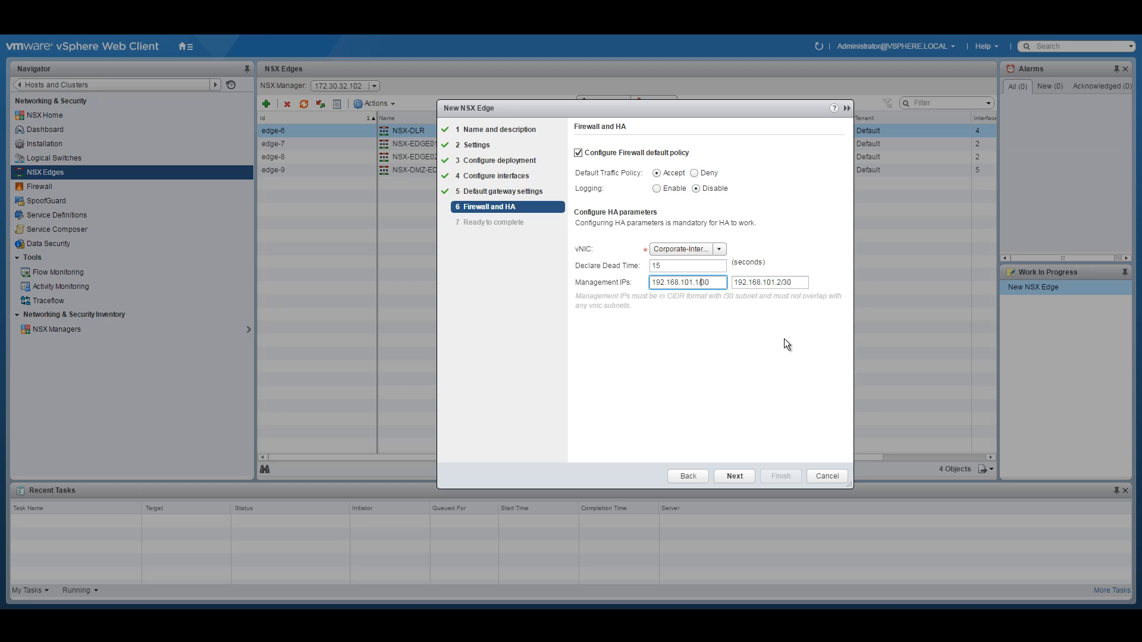
{"action": "left_click", "coordinate": [734, 476]}
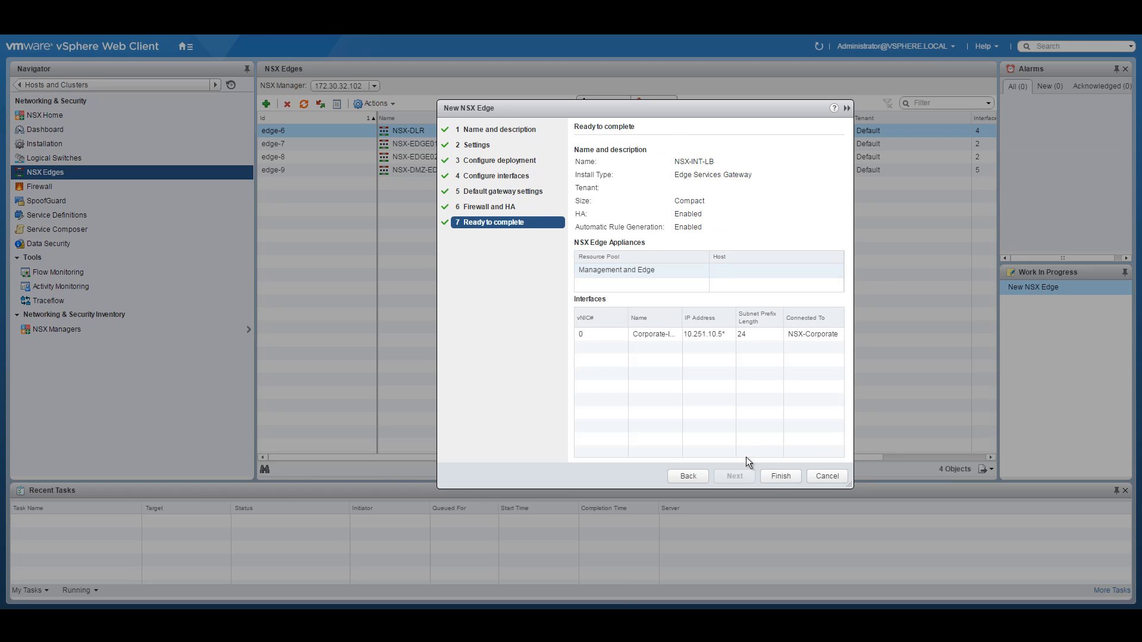
{"action": "left_click", "coordinate": [781, 476]}
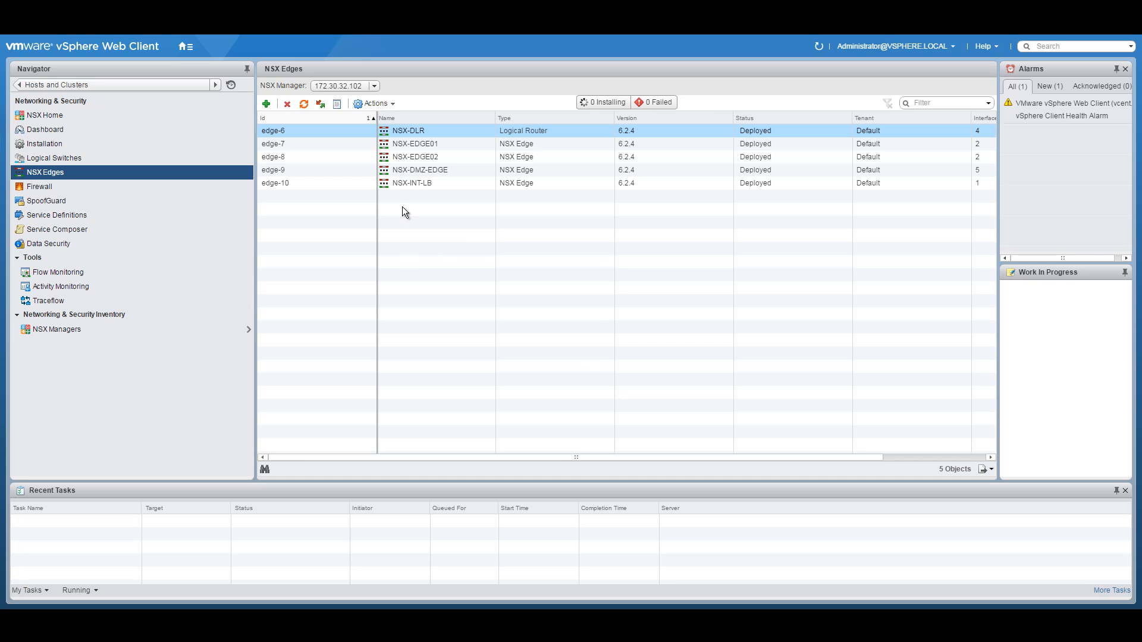
Step: Inspect NSX-DMZ-EDGE's configuration and HA details, then return to the NSX Edges list
{"action": "double_click", "coordinate": [434, 168]}
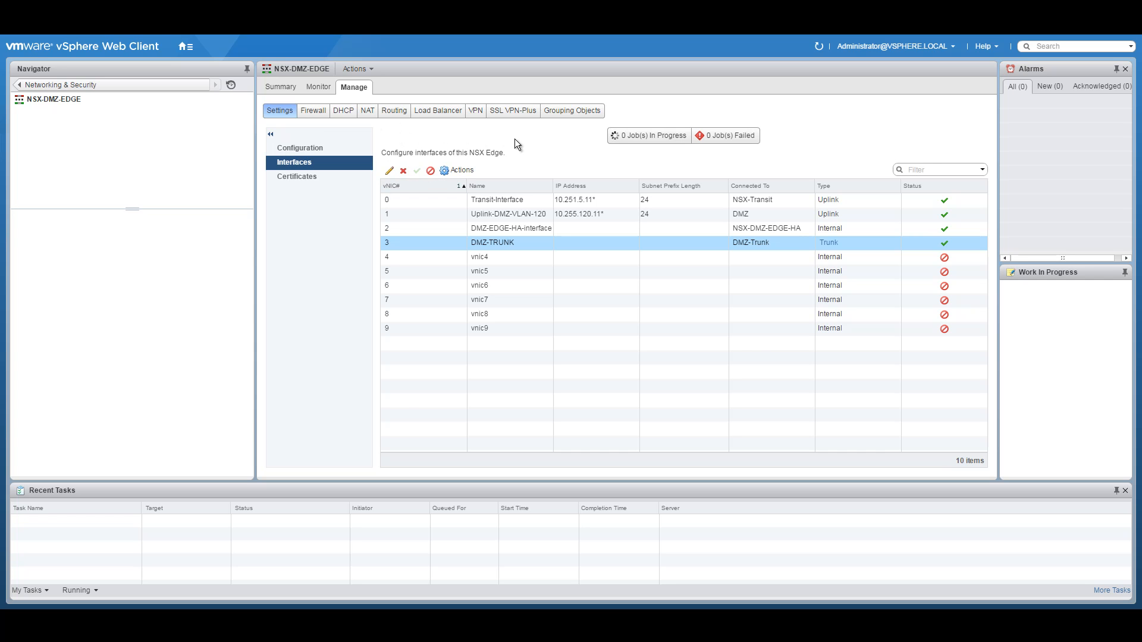
{"action": "left_click", "coordinate": [318, 149]}
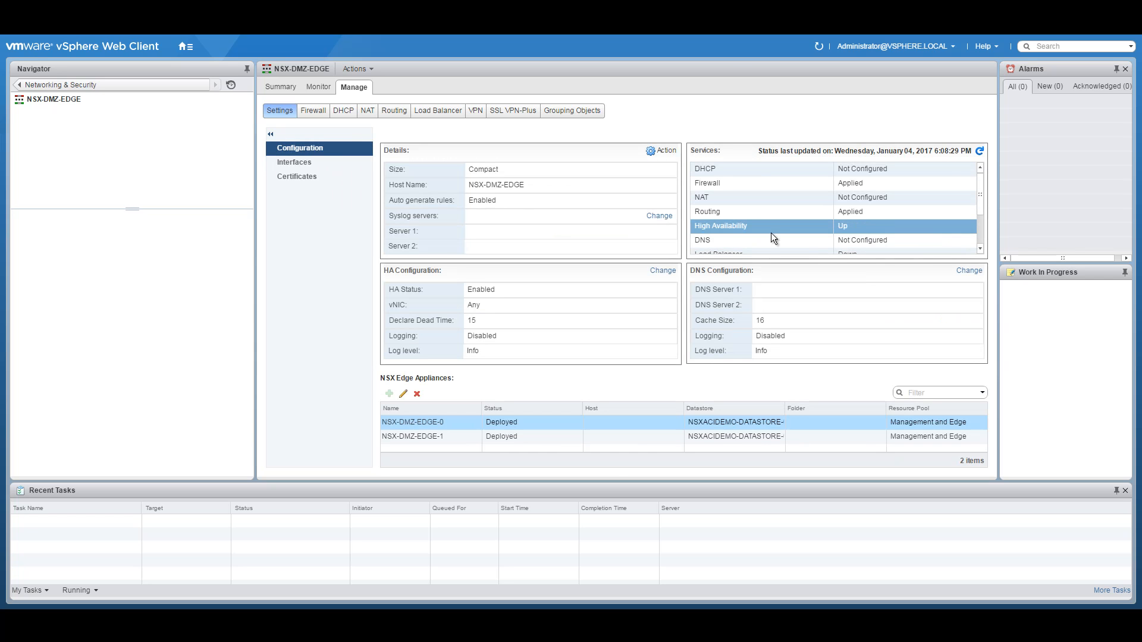
{"action": "left_click_drag", "start_coordinate": [980, 204], "coordinate": [979, 175]}
{"action": "left_click", "coordinate": [22, 85]}
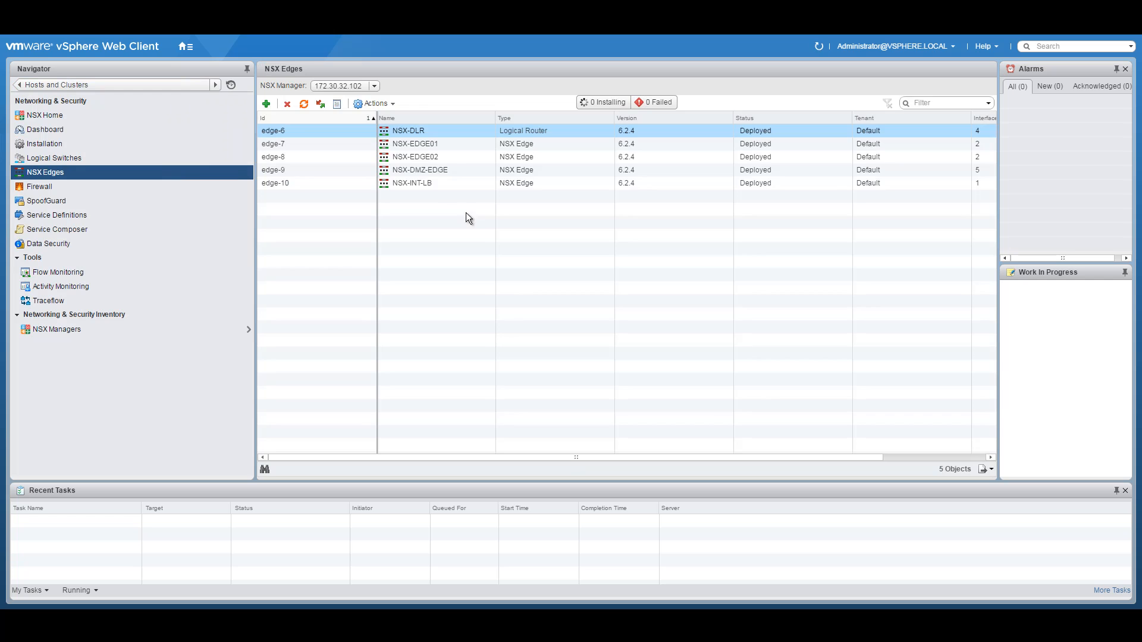
Step: Check NSX-INT-LB's settings, return to NSX Edges, and bring up the network diagram PDF
{"action": "double_click", "coordinate": [437, 183]}
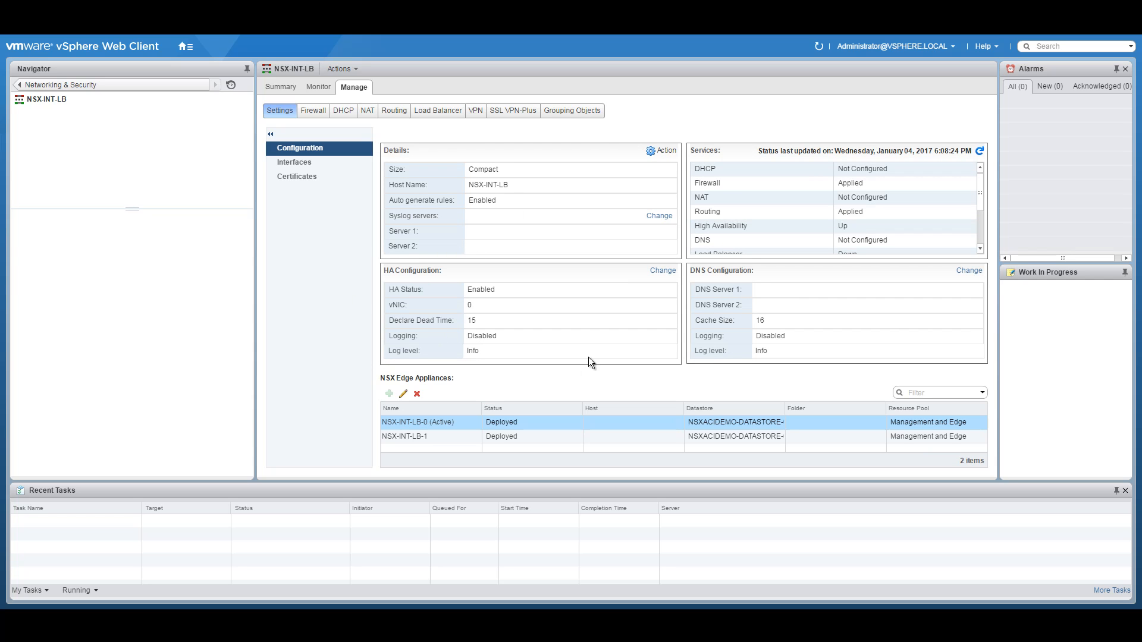
{"action": "left_click", "coordinate": [30, 85]}
{"action": "left_click", "coordinate": [453, 586]}
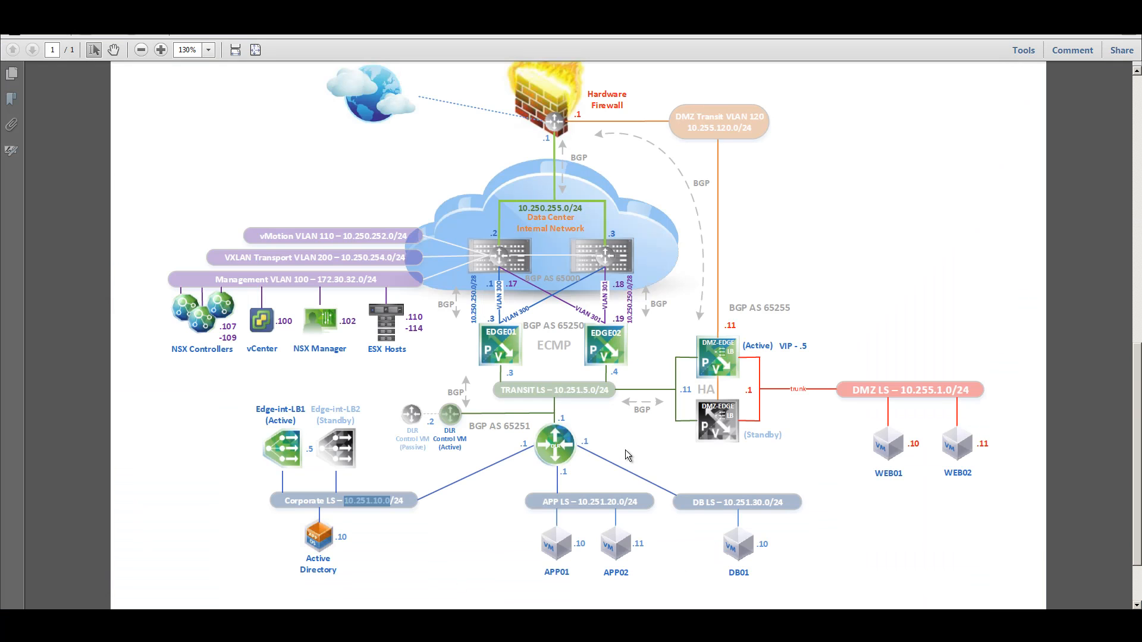
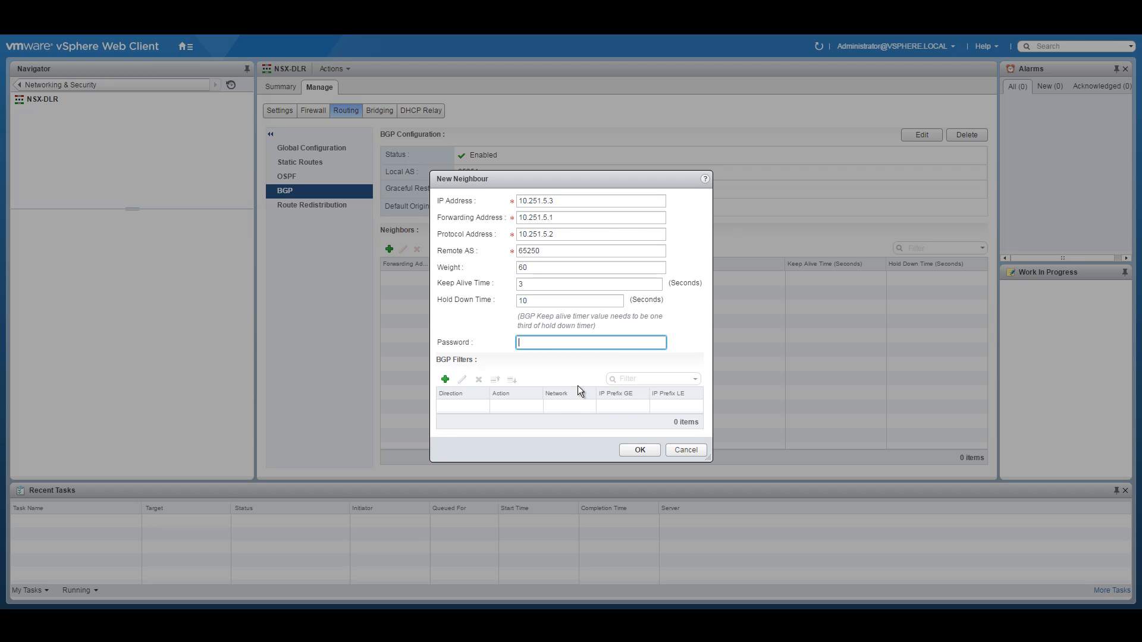
Step: Save neighbour 10.251.5.3, then start 10.251.5.4 with forwarding 10.251.5.1 and protocol 10.251.5.2
{"action": "left_click", "coordinate": [639, 451]}
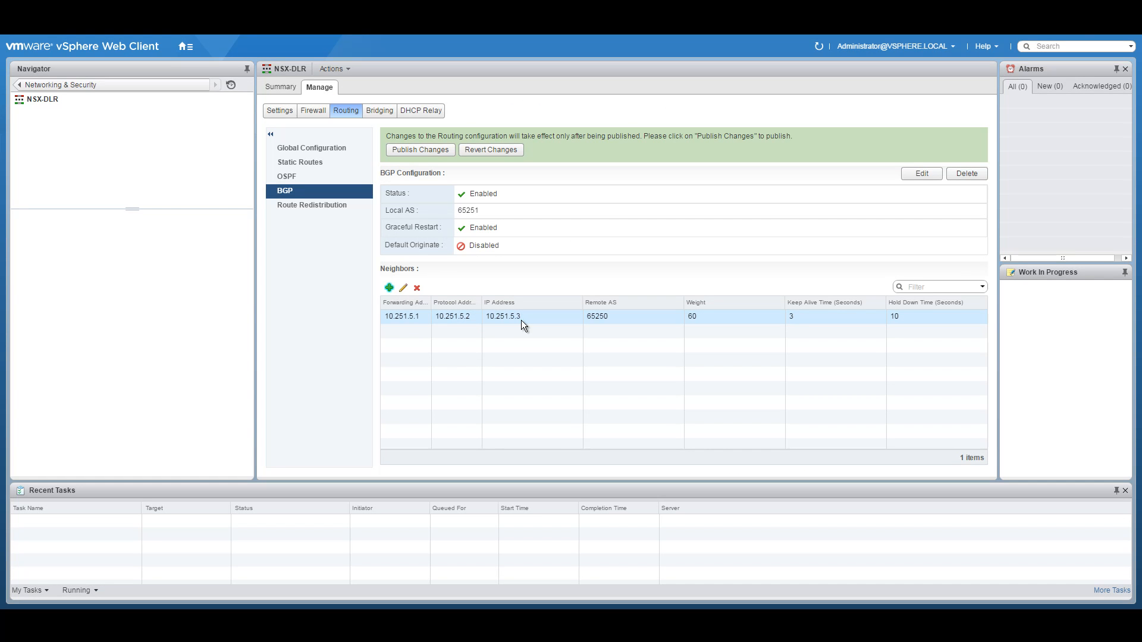
{"action": "left_click", "coordinate": [389, 289]}
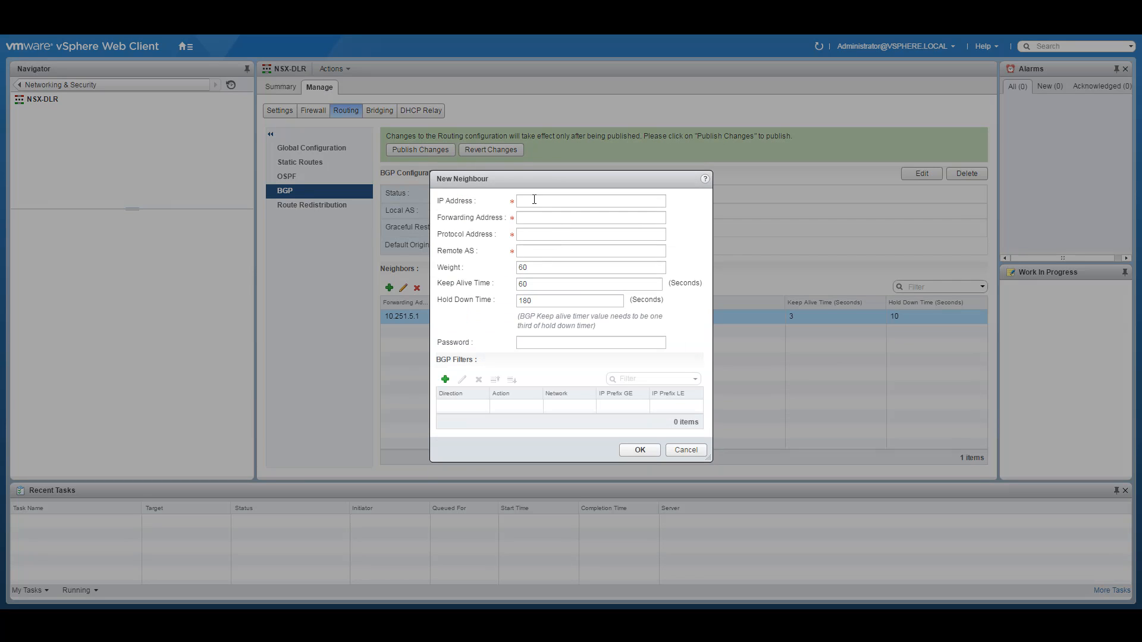
{"action": "type", "text": "10.251.5.4"}
{"action": "left_click", "coordinate": [568, 221]}
{"action": "type", "text": "10.25"}
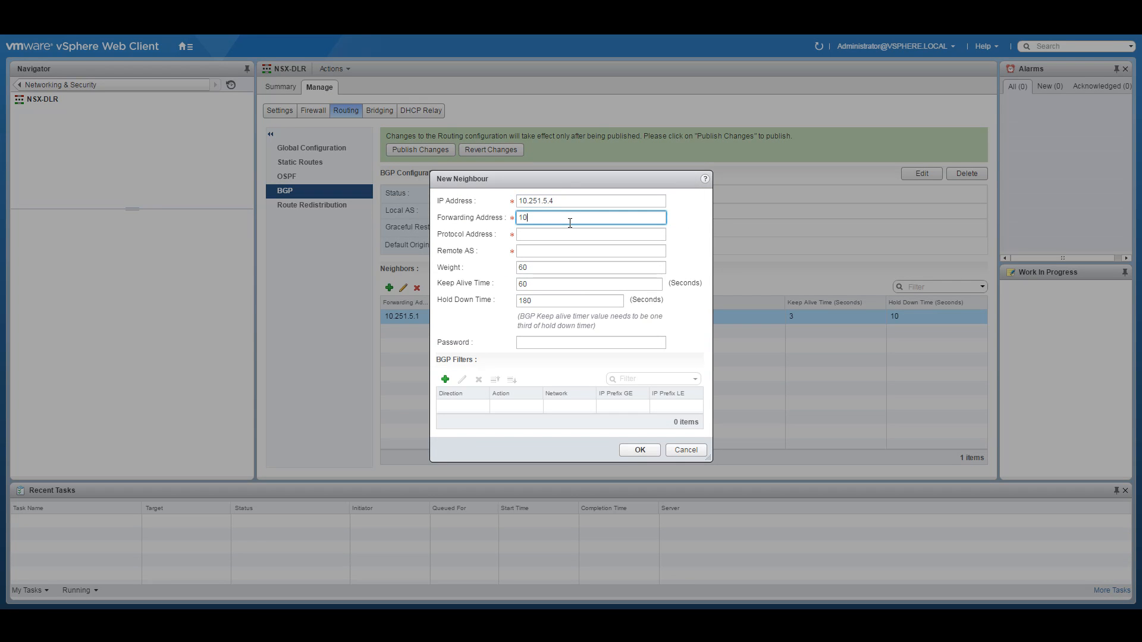
{"action": "type", "text": "1.5.1"}
{"action": "key", "text": "Tab"}
{"action": "type", "text": "10.2"}
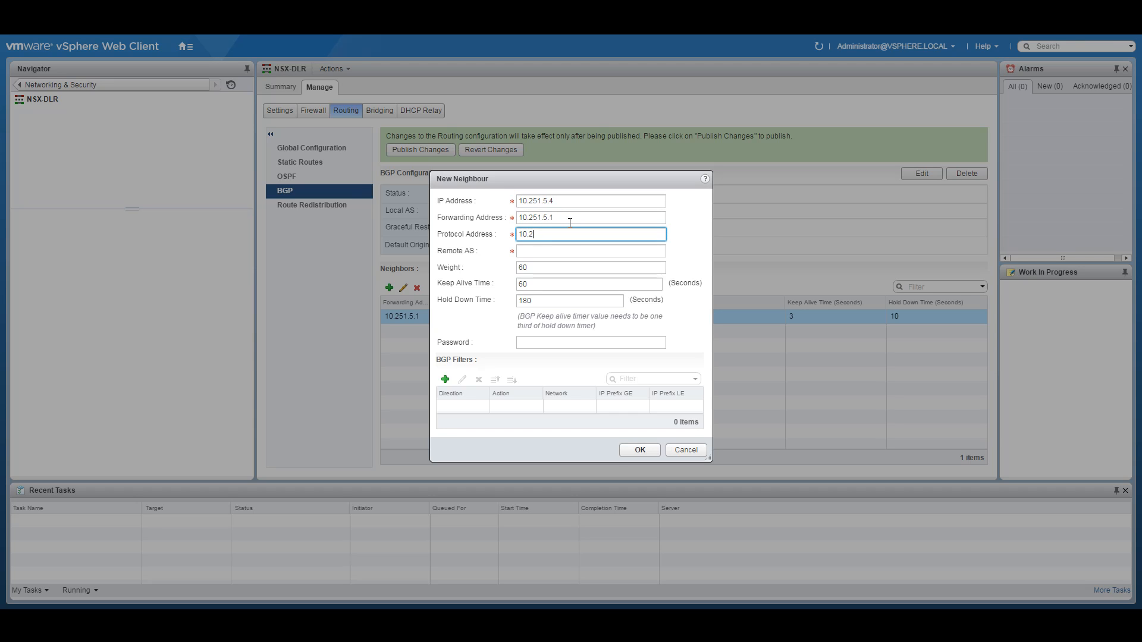
{"action": "type", "text": "51.5.2"}
Step: Give neighbour 10.251.5.4 remote AS 65250, keep-alive 3 and hold-down 10, and save it
{"action": "key", "text": "Tab"}
{"action": "type", "text": "102515"}
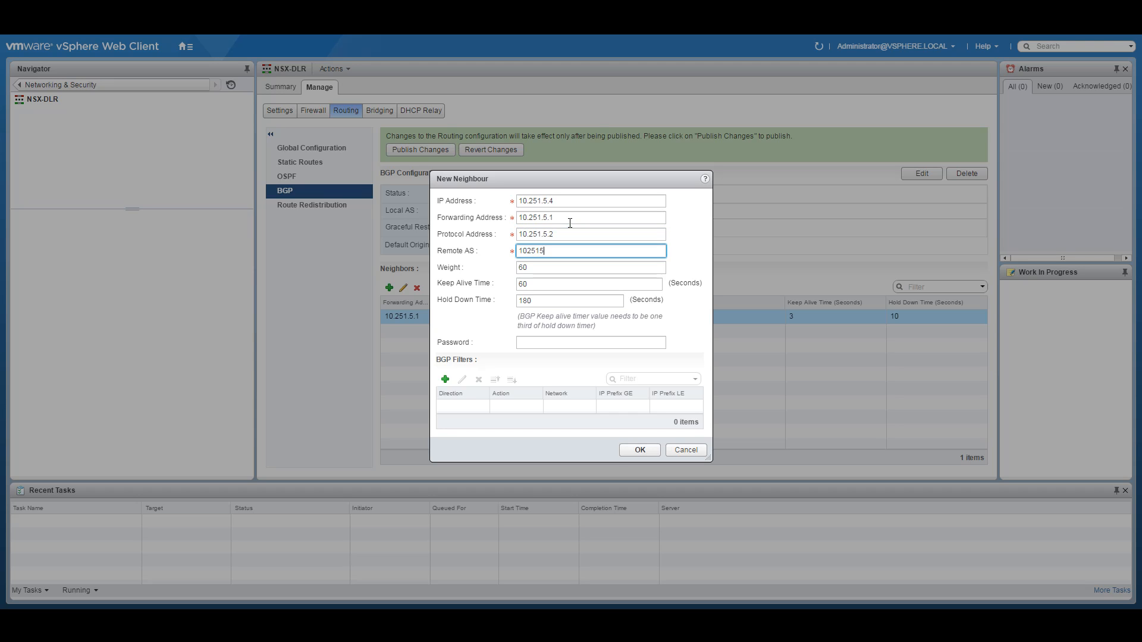
{"action": "key", "text": "BackSpace"}
{"action": "key", "text": "BackSpace"}
{"action": "key", "text": "BackSpace"}
{"action": "key", "text": "BackSpace"}
{"action": "key", "text": "BackSpace"}
{"action": "type", "text": "65250"}
{"action": "key", "text": "Tab"}
{"action": "key", "text": "Tab"}
{"action": "type", "text": "3"}
{"action": "key", "text": "Tab"}
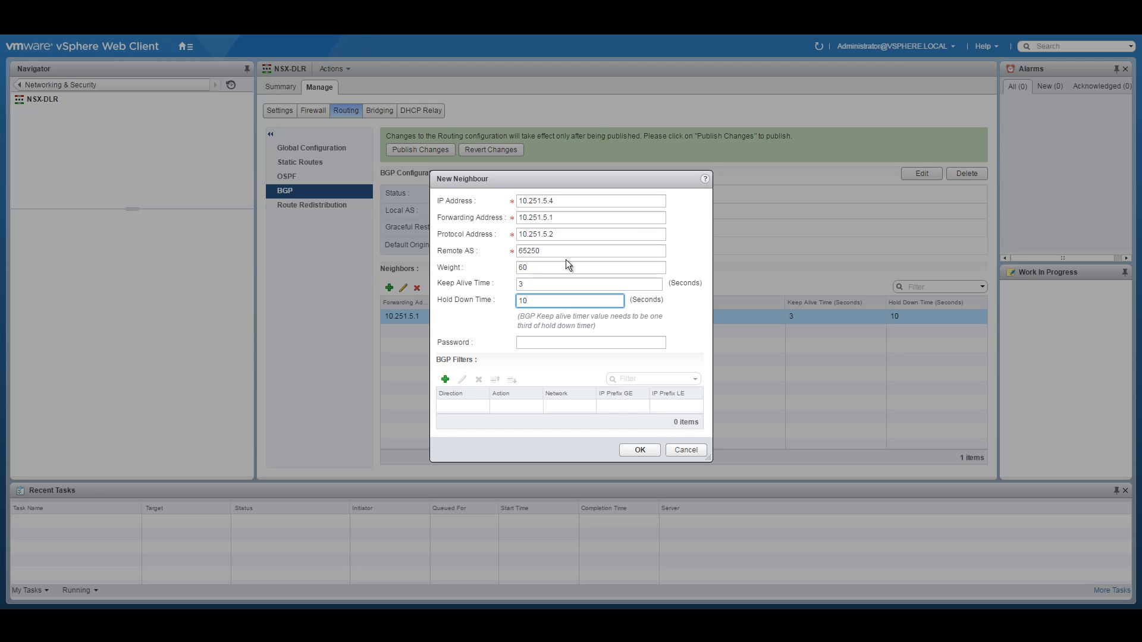
{"action": "left_click", "coordinate": [637, 451]}
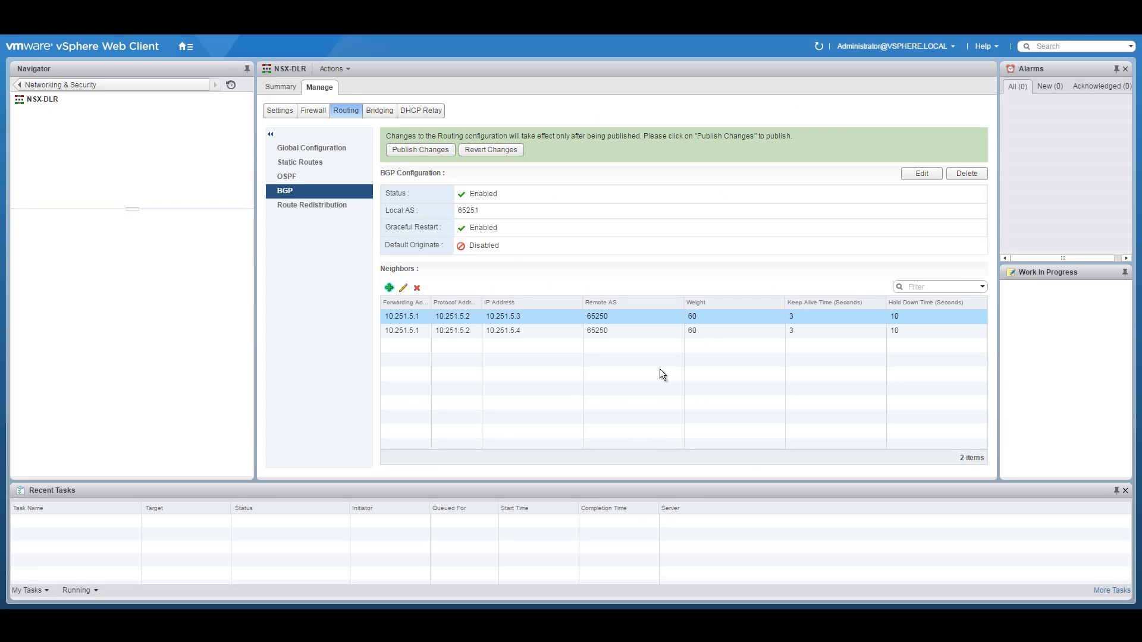
Step: Start neighbour 10.251.5.11 with forwarding address 10.251.5.1 and protocol address 10.251.5.2
{"action": "left_click", "coordinate": [389, 287]}
{"action": "left_click", "coordinate": [611, 203]}
{"action": "type", "text": "10"}
{"action": "key", "text": "BackSpace"}
{"action": "key", "text": "BackSpace"}
{"action": "type", "text": "10.251.5."}
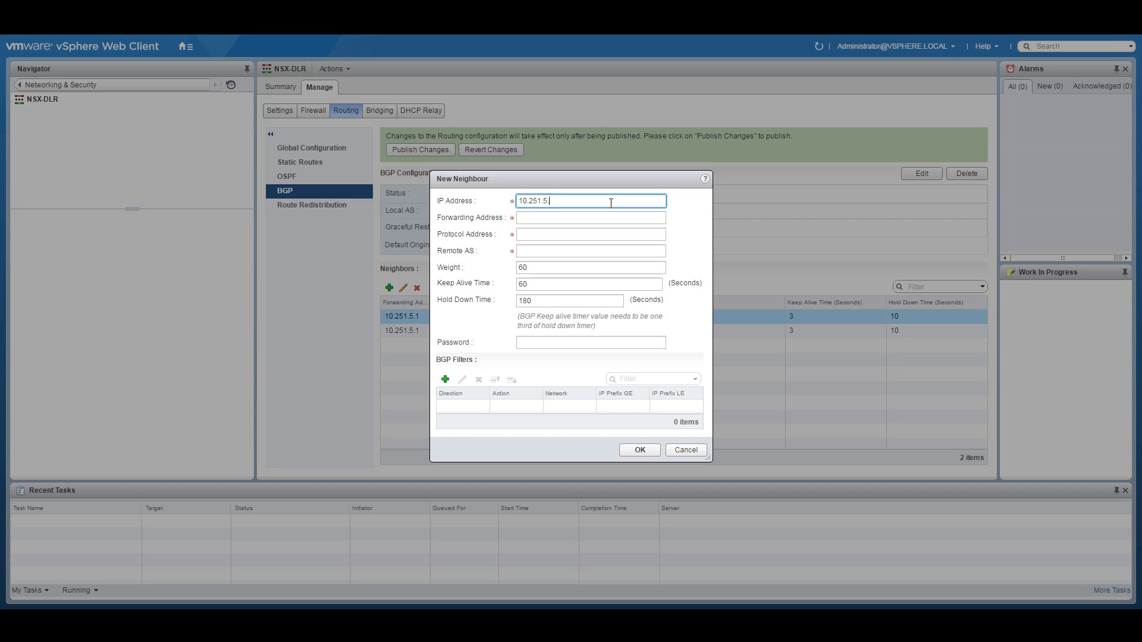
{"action": "type", "text": "11"}
{"action": "left_click", "coordinate": [556, 219]}
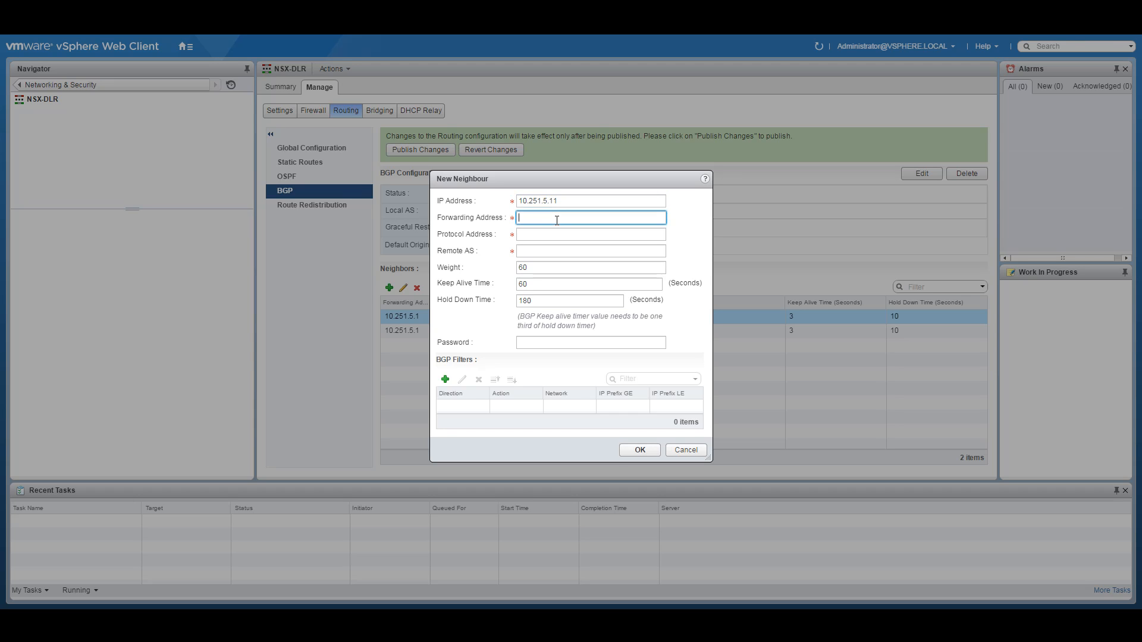
{"action": "type", "text": "10.251.5.1"}
{"action": "key", "text": "Tab"}
{"action": "type", "text": "10.251.5.2"}
Step: Confirm AS 65255 in the diagram PDF, then set remote AS 65255, timers 3/10, and save
{"action": "key", "text": "Tab"}
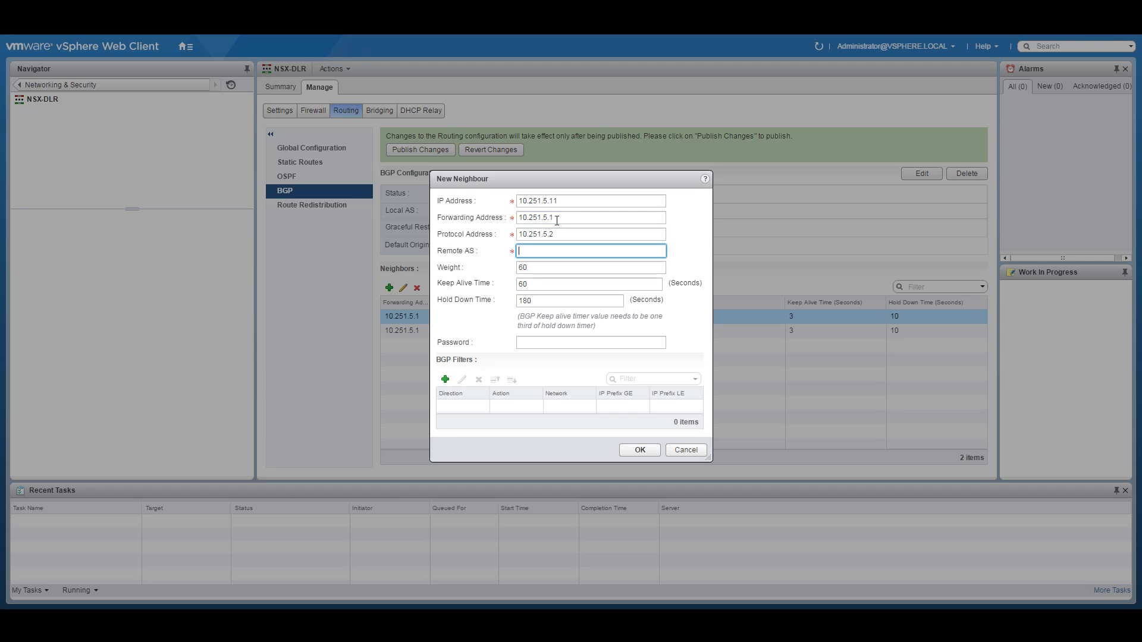
{"action": "left_click", "coordinate": [460, 625]}
{"action": "mouse_move", "coordinate": [793, 306]}
{"action": "left_mouse_down"}
{"action": "mouse_move", "coordinate": [748, 308]}
{"action": "mouse_move", "coordinate": [771, 309]}
{"action": "left_mouse_up"}
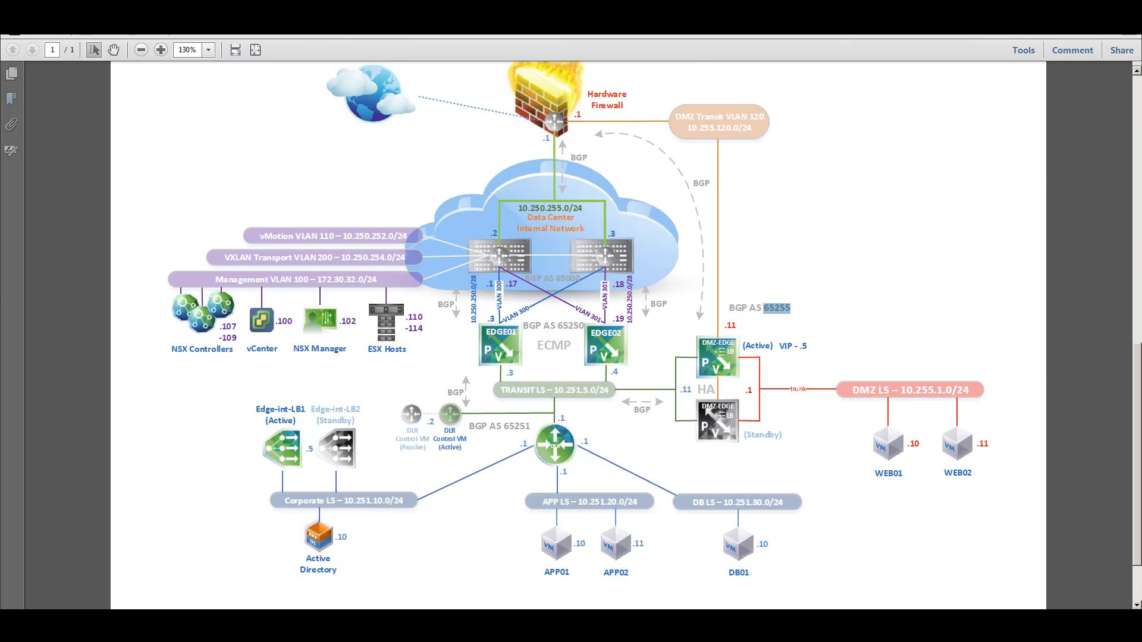
{"action": "left_click", "coordinate": [437, 623]}
{"action": "type", "text": "65255"}
{"action": "key", "text": "Tab"}
{"action": "key", "text": "Tab"}
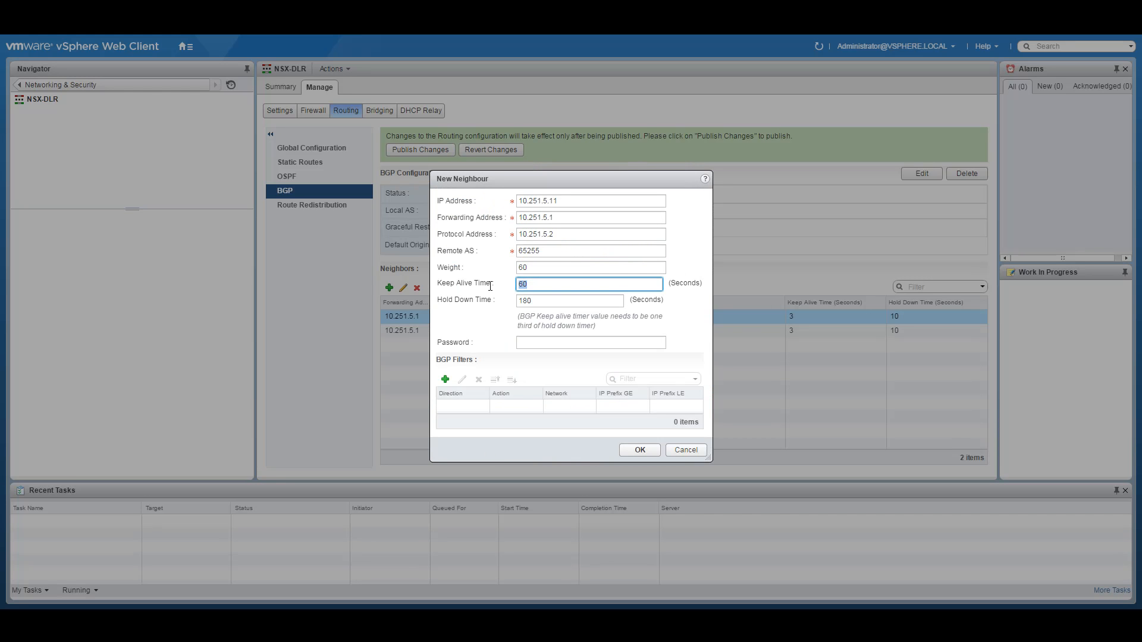
{"action": "type", "text": "3"}
{"action": "key", "text": "Tab"}
{"action": "type", "text": "10"}
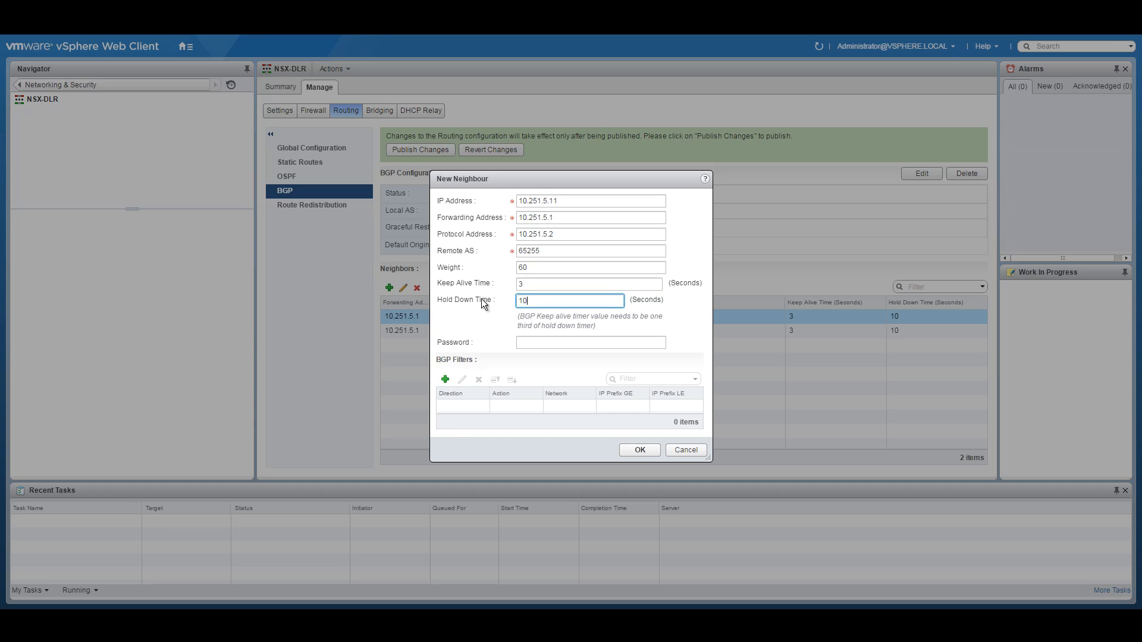
{"action": "left_click", "coordinate": [640, 450]}
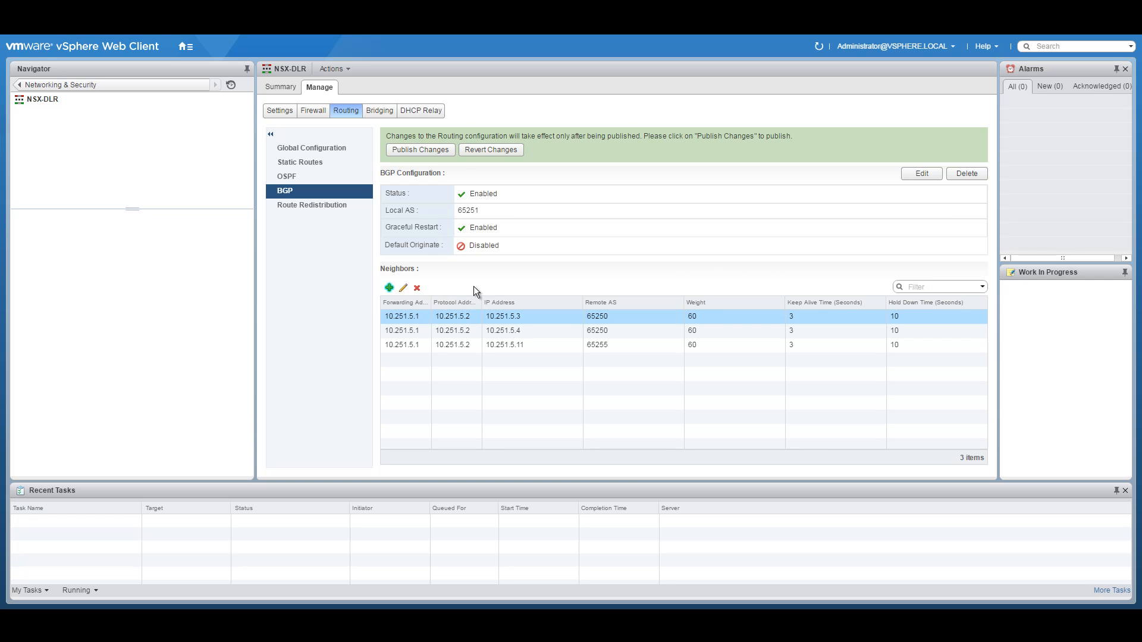
Step: Switch NSX-DLR redistribution from OSPF to BGP and delete the OSPF criterion
{"action": "left_click", "coordinate": [308, 205]}
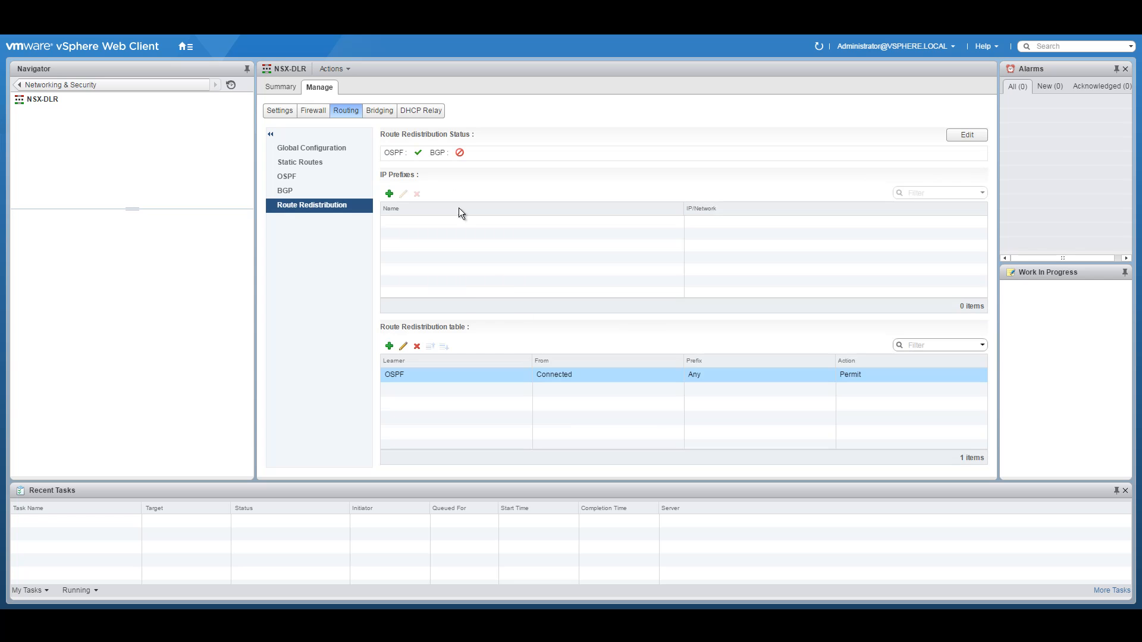
{"action": "left_click", "coordinate": [965, 137]}
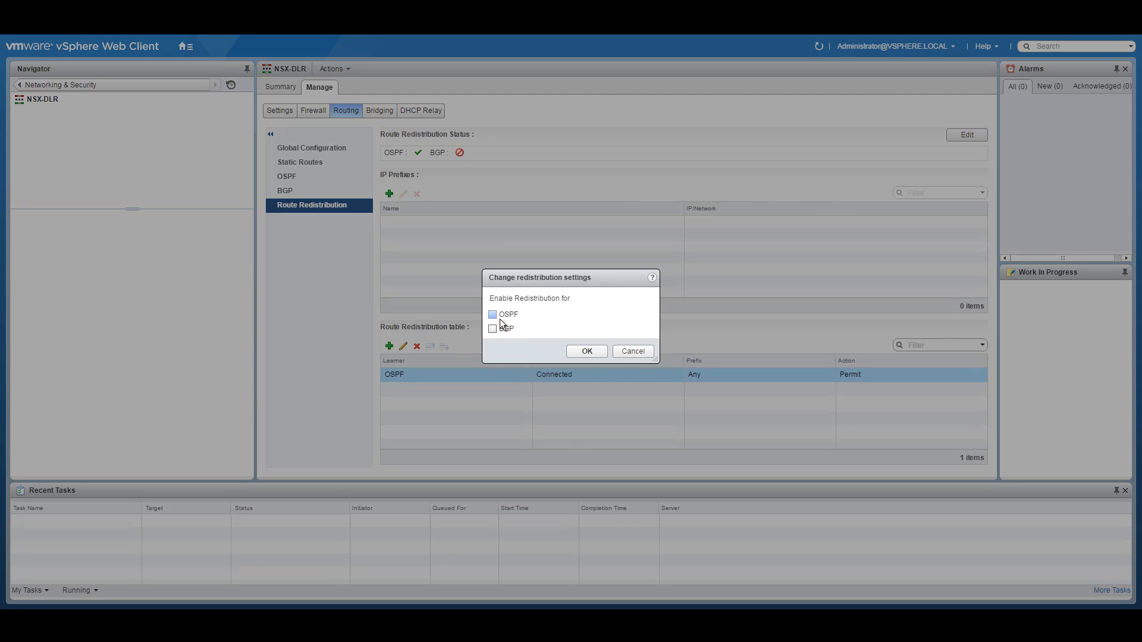
{"action": "left_click", "coordinate": [587, 351]}
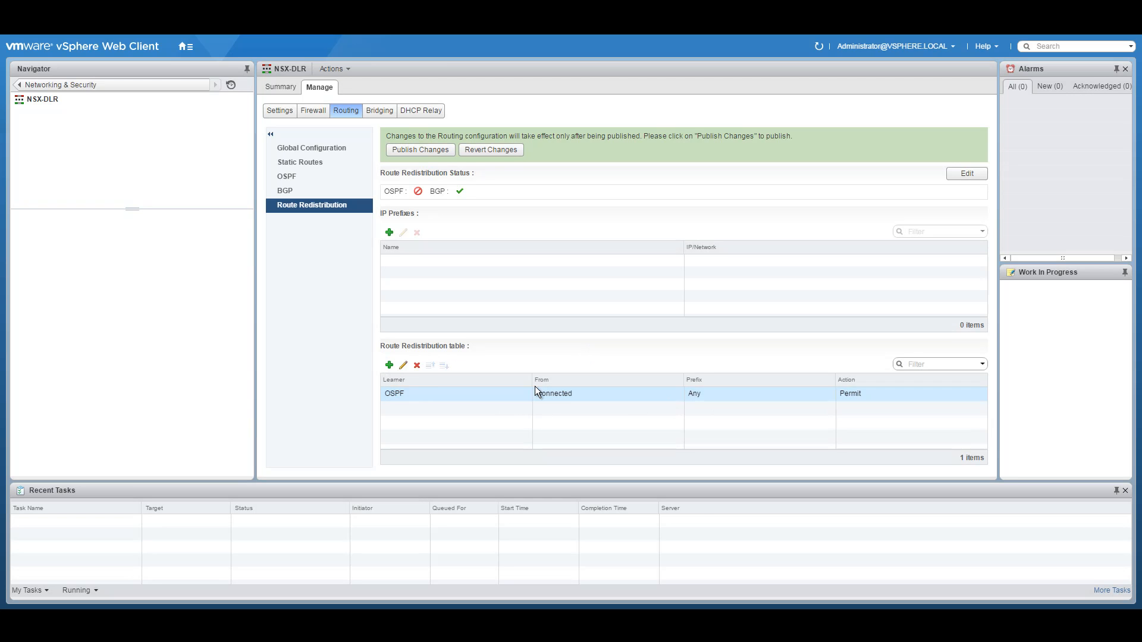
{"action": "left_click", "coordinate": [416, 365]}
{"action": "left_click", "coordinate": [550, 342]}
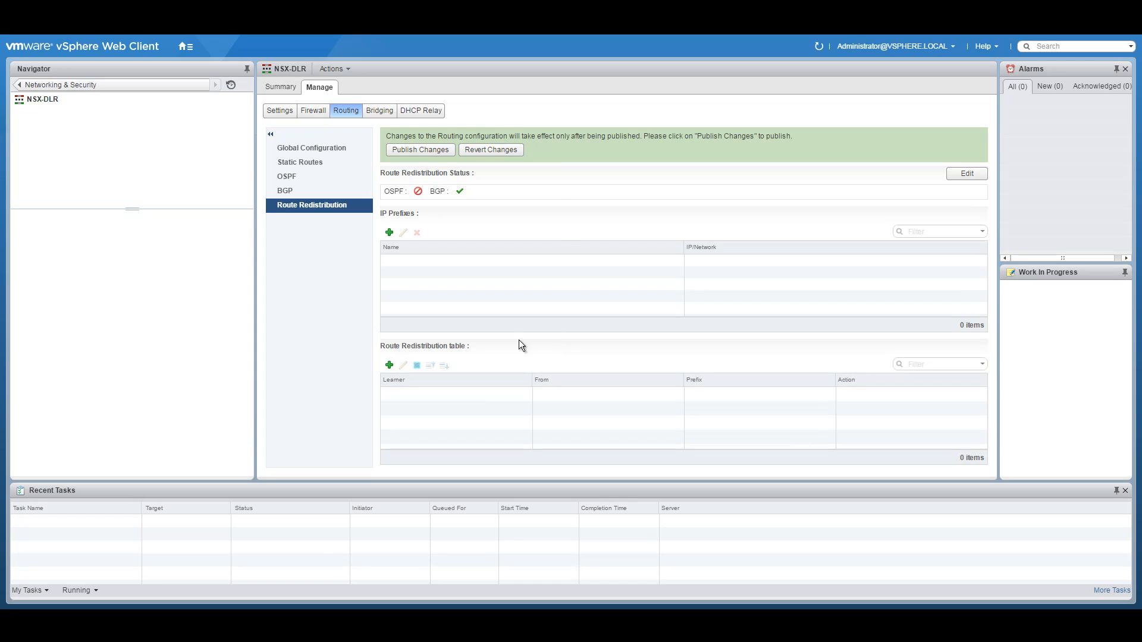
Step: Add a BGP learner criterion from Connected routes and publish the routing changes
{"action": "left_click", "coordinate": [390, 365]}
{"action": "left_click", "coordinate": [606, 276]}
{"action": "left_click", "coordinate": [580, 304]}
{"action": "left_click", "coordinate": [492, 351]}
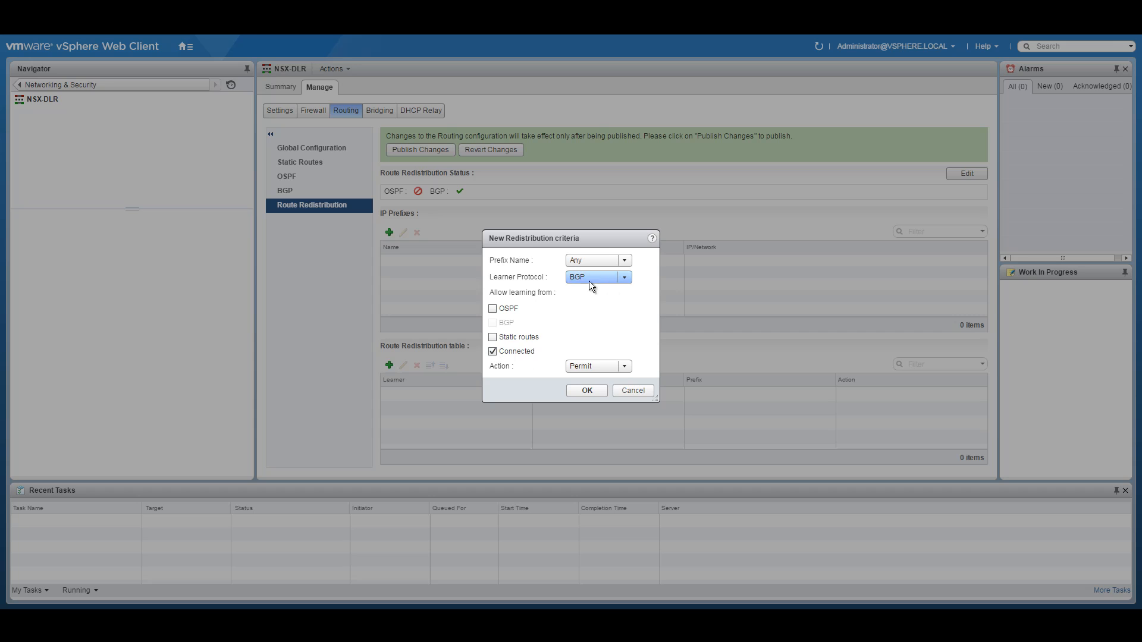
{"action": "left_click", "coordinate": [581, 393]}
{"action": "left_click", "coordinate": [413, 150]}
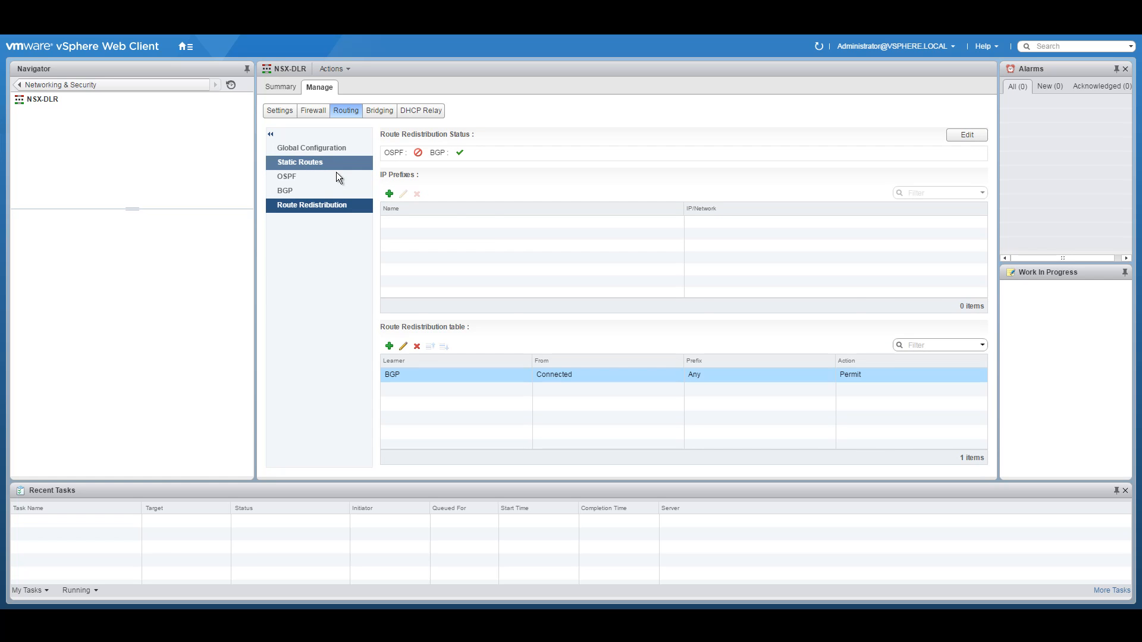
{"action": "left_click", "coordinate": [288, 191]}
{"action": "left_click", "coordinate": [418, 149]}
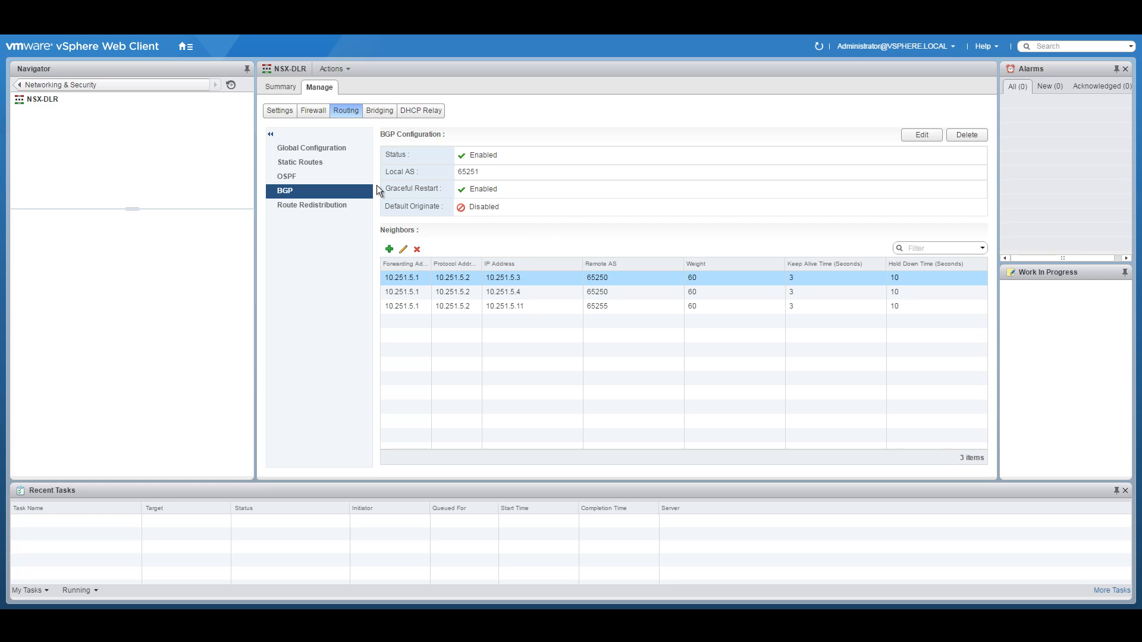
Step: Review NSX-DLR's global routing and BGP neighbours, then view the empty, disabled Route Redistribution page
{"action": "left_click", "coordinate": [310, 152]}
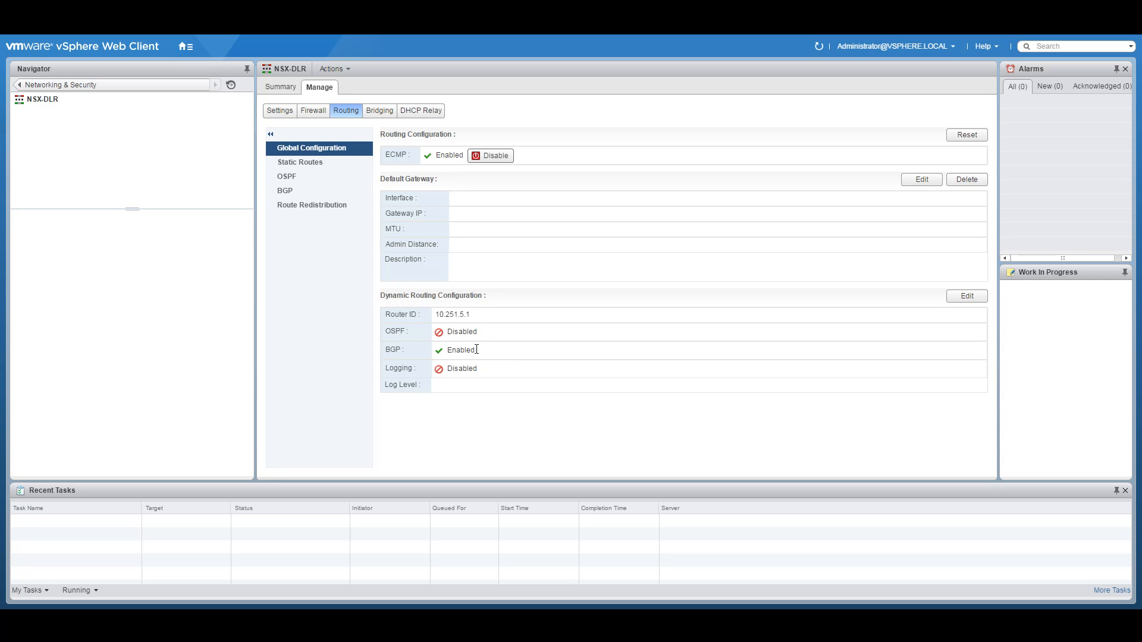
{"action": "left_click", "coordinate": [293, 192]}
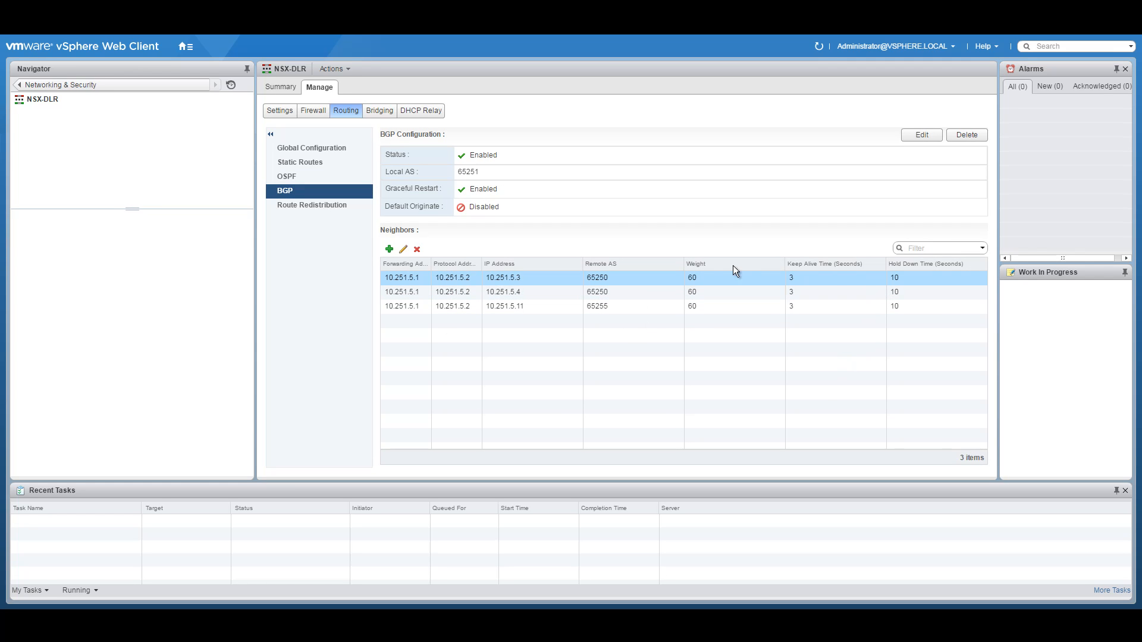
{"action": "left_click", "coordinate": [340, 206]}
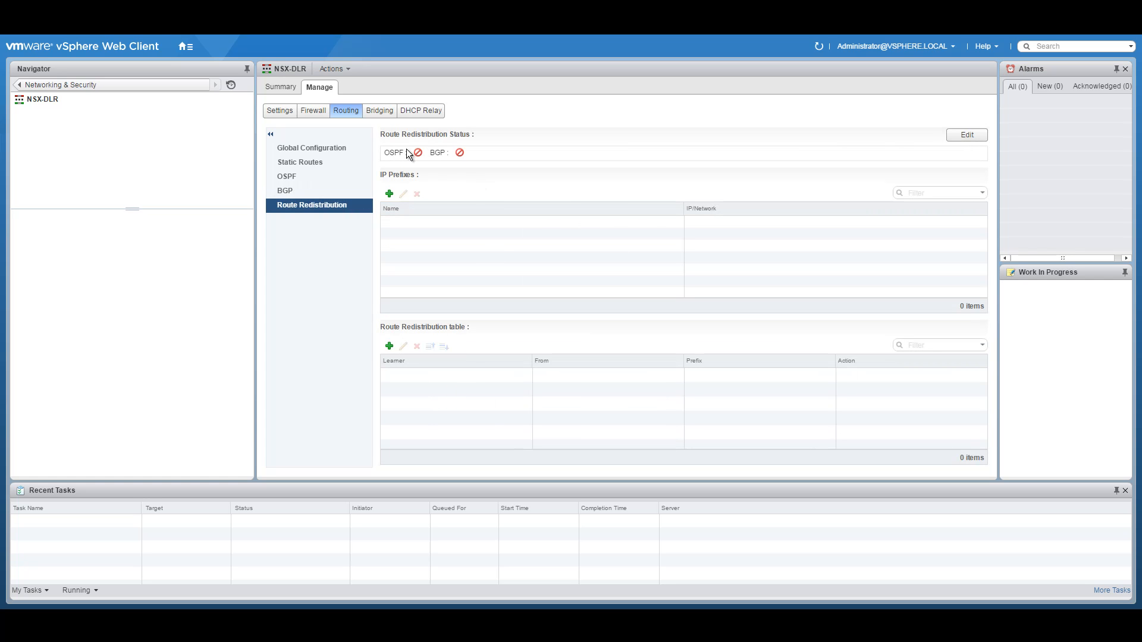
Step: Turn BGP route redistribution back on for NSX-DLR
{"action": "left_click", "coordinate": [951, 133]}
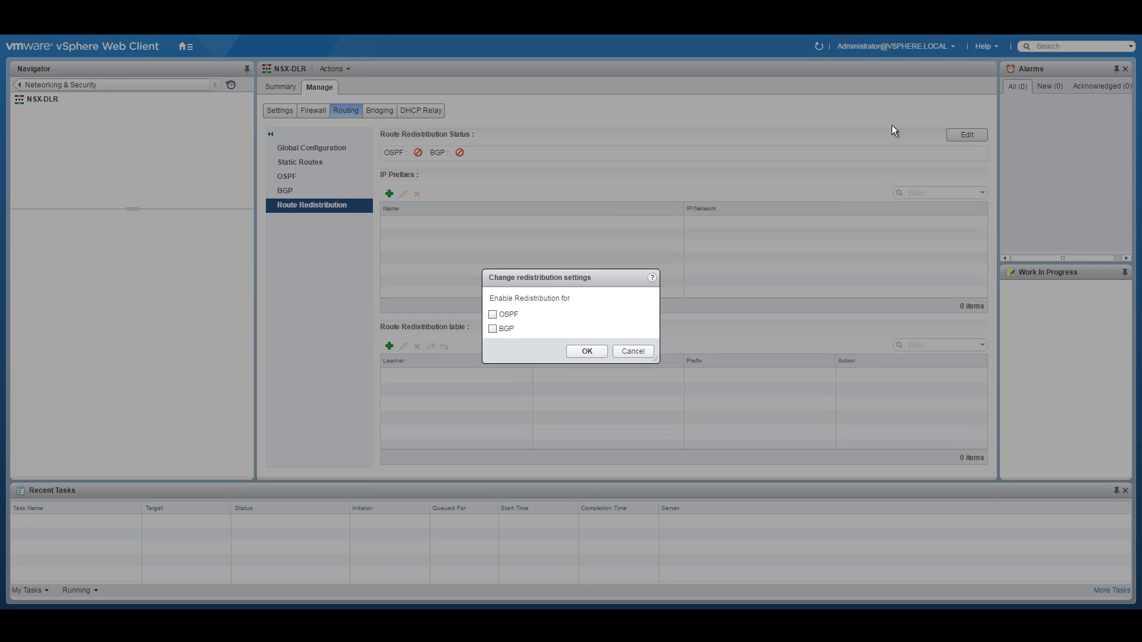
{"action": "left_click", "coordinate": [509, 328]}
{"action": "left_click", "coordinate": [582, 351]}
Step: Add a BGP criterion learning Connected routes, publish it, and check the BGP neighbours
{"action": "left_click", "coordinate": [389, 365]}
{"action": "left_click", "coordinate": [605, 276]}
{"action": "left_click", "coordinate": [580, 298]}
{"action": "left_click", "coordinate": [492, 351]}
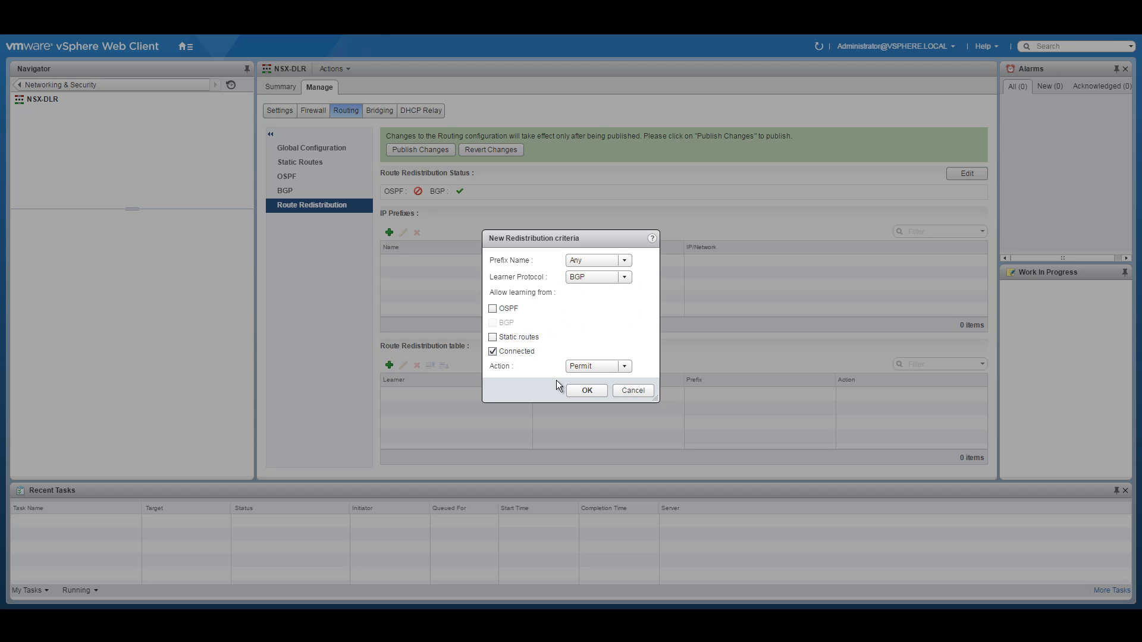
{"action": "left_click", "coordinate": [581, 391]}
{"action": "left_click", "coordinate": [419, 150]}
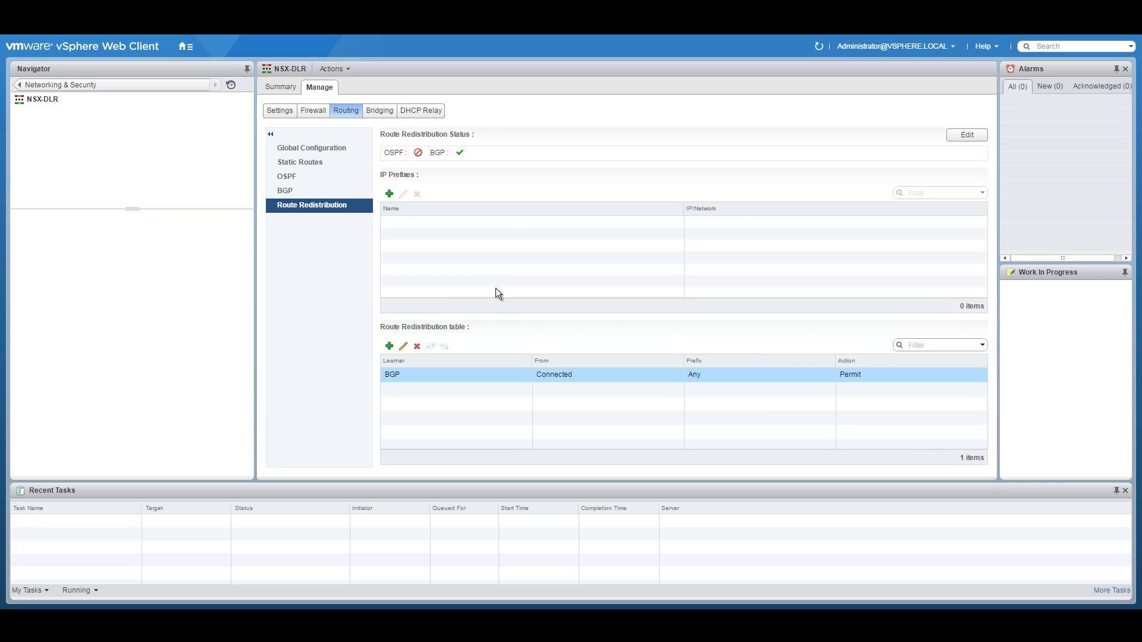
{"action": "left_click", "coordinate": [290, 189]}
{"action": "left_click", "coordinate": [296, 207]}
Step: Look through NSX-DLR's firewall, bridging and interface pages
{"action": "left_click", "coordinate": [309, 113]}
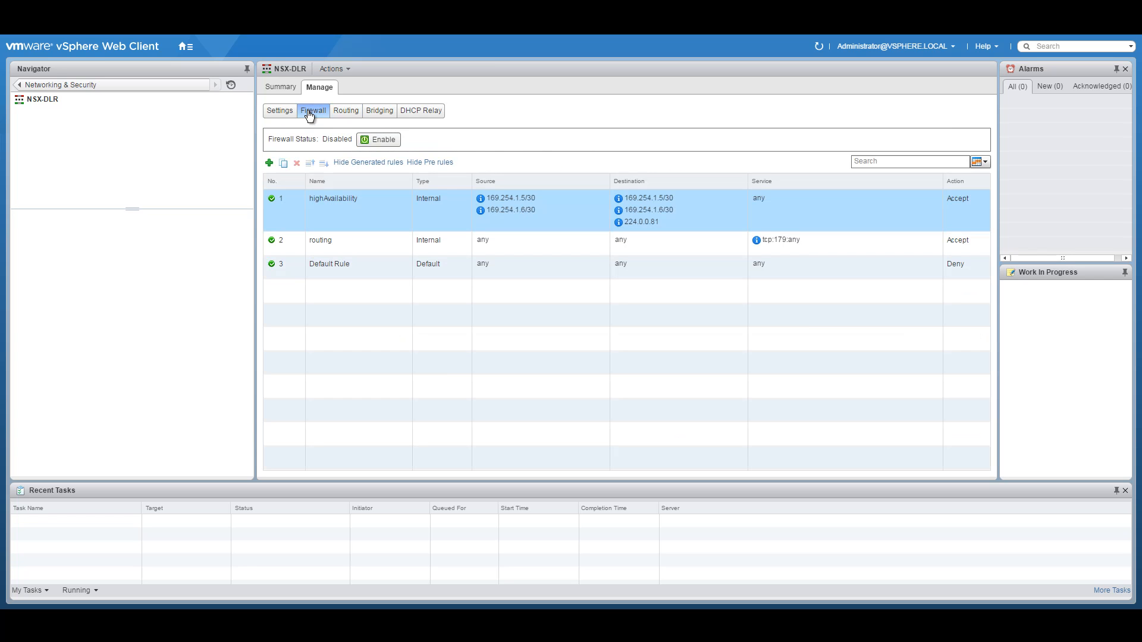
{"action": "left_click", "coordinate": [377, 111]}
{"action": "left_click", "coordinate": [281, 111]}
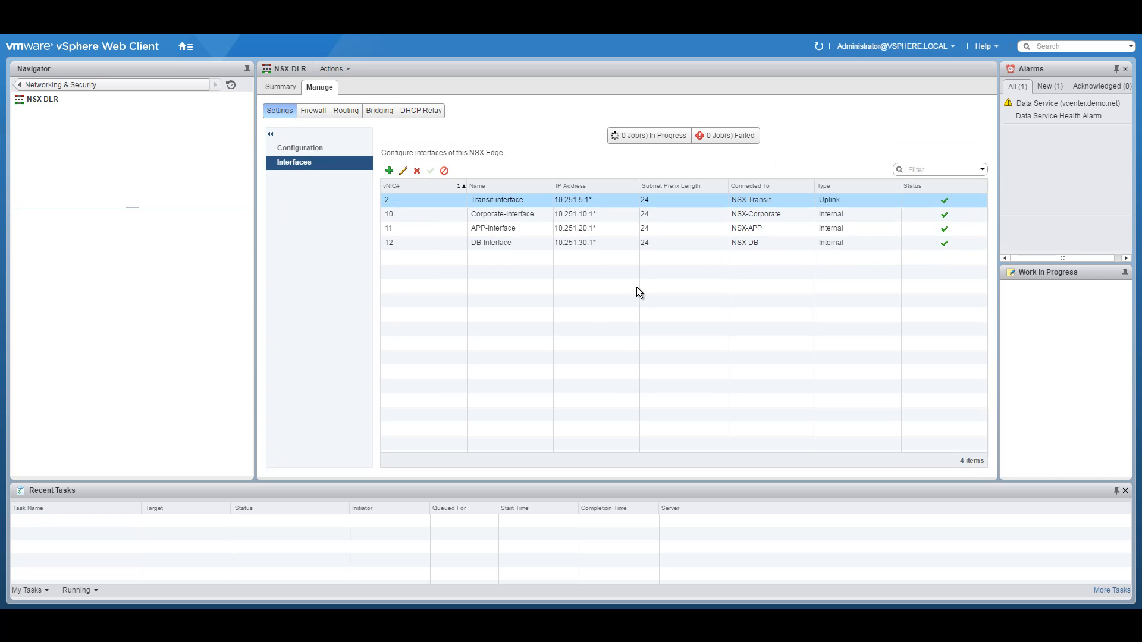
Step: Inspect NSX-EDGE01's interfaces, including DMZ-TRUNK, and its general configuration and summary
{"action": "left_click", "coordinate": [22, 85]}
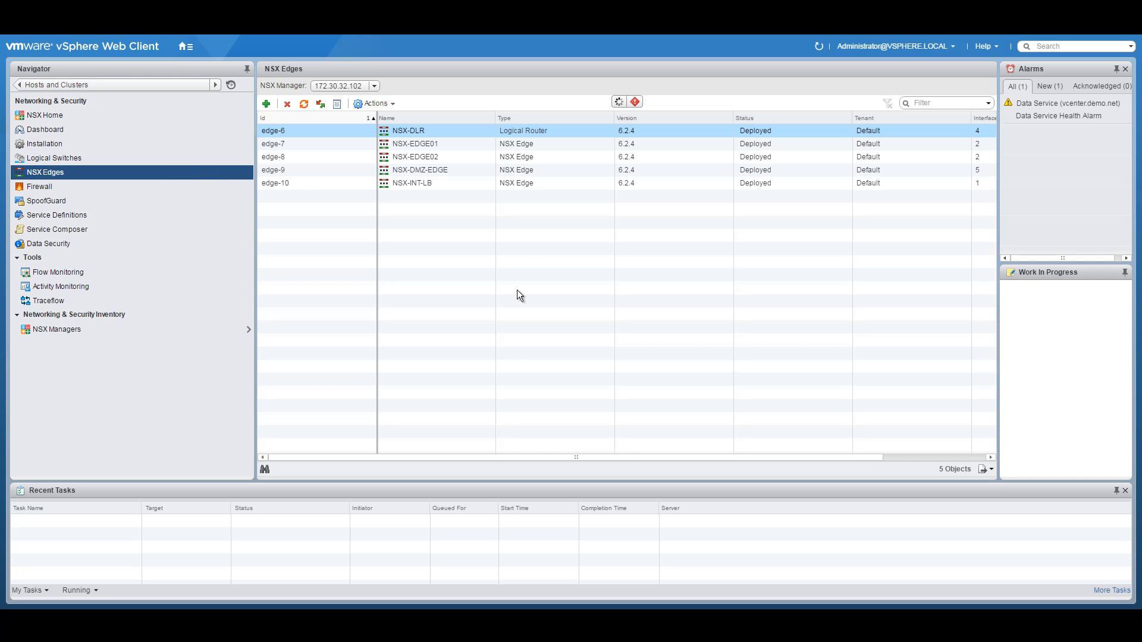
{"action": "double_click", "coordinate": [427, 145]}
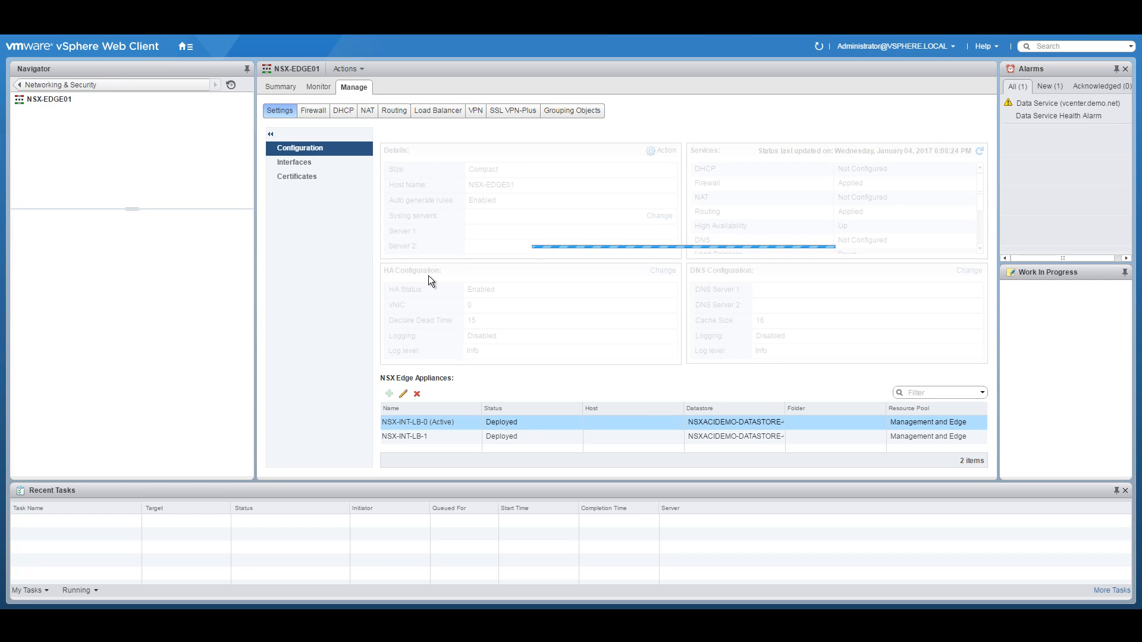
{"action": "left_click", "coordinate": [309, 163]}
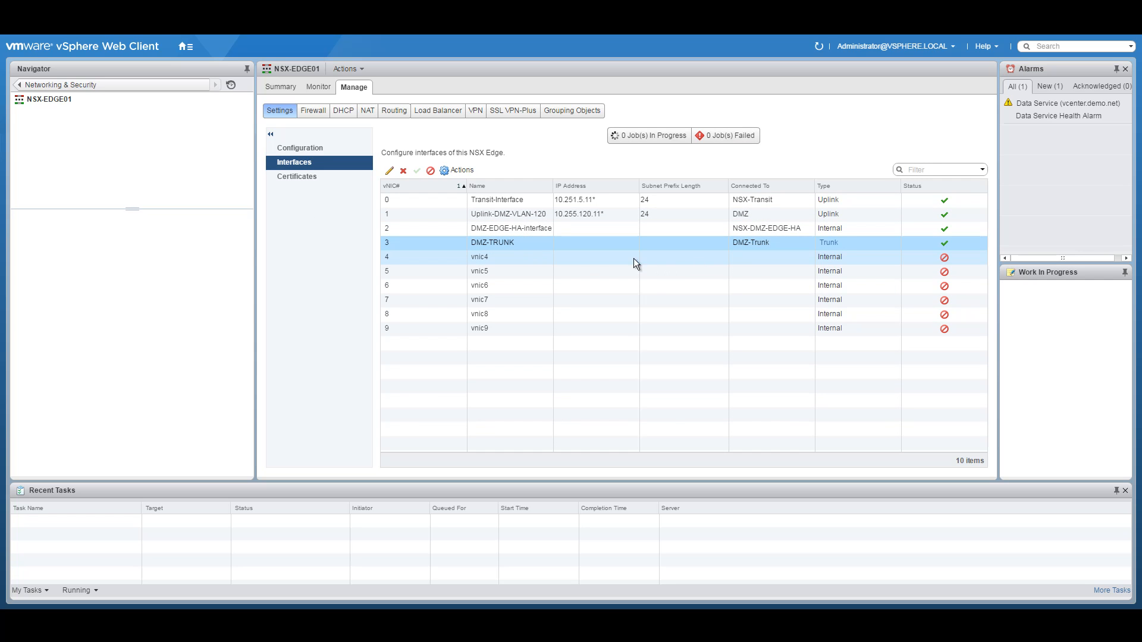
{"action": "left_click", "coordinate": [508, 248]}
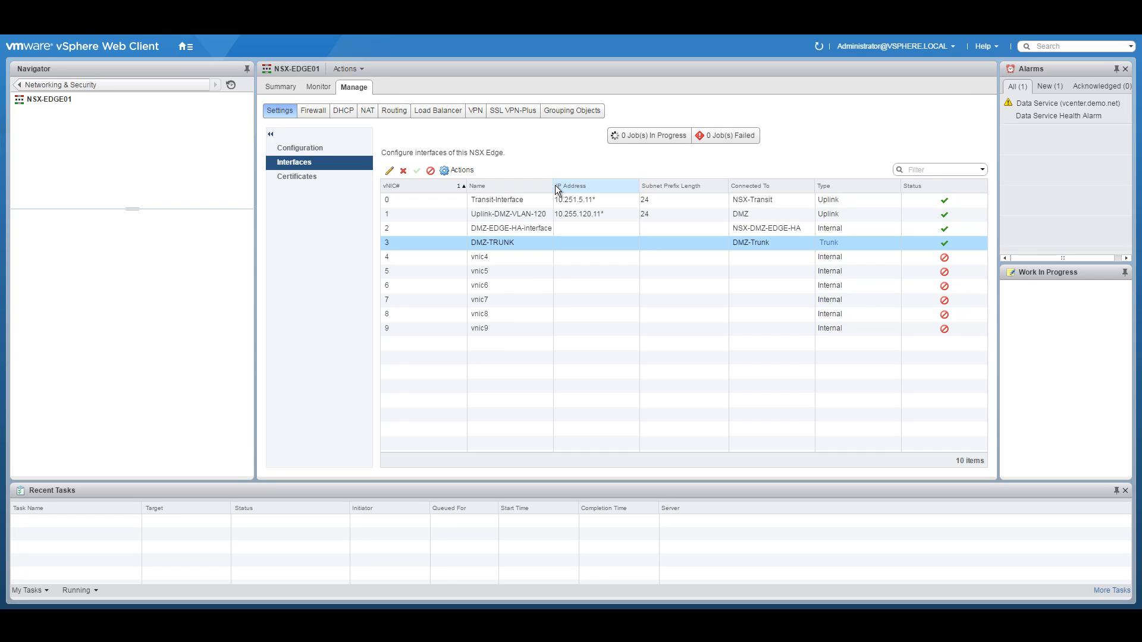
{"action": "left_click_drag", "start_coordinate": [555, 187], "coordinate": [589, 186]}
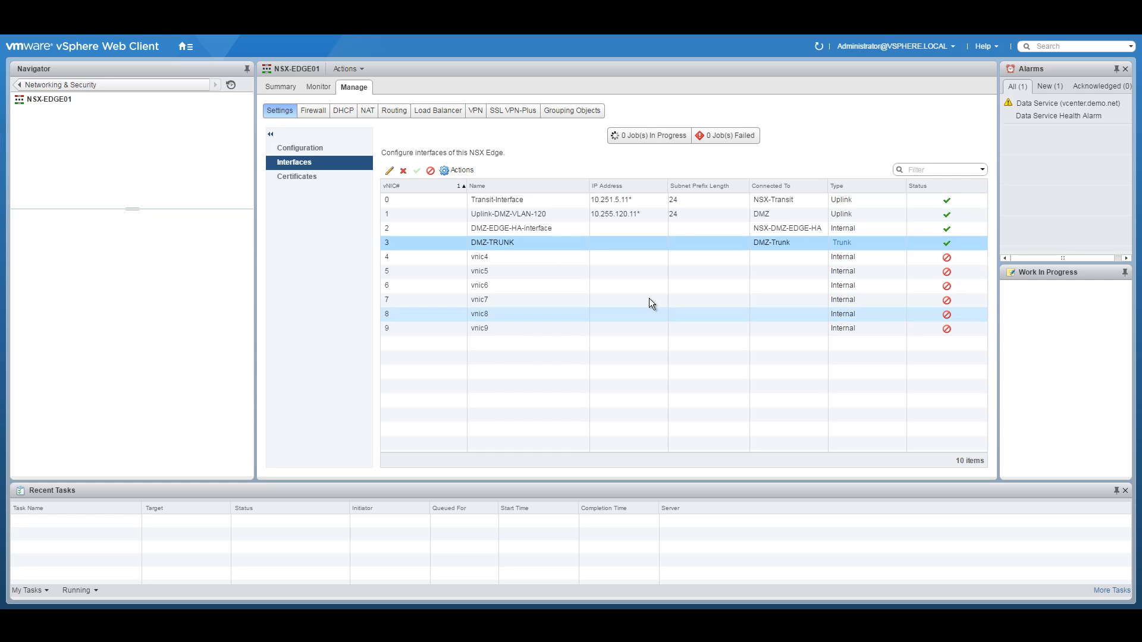
{"action": "left_click", "coordinate": [301, 147]}
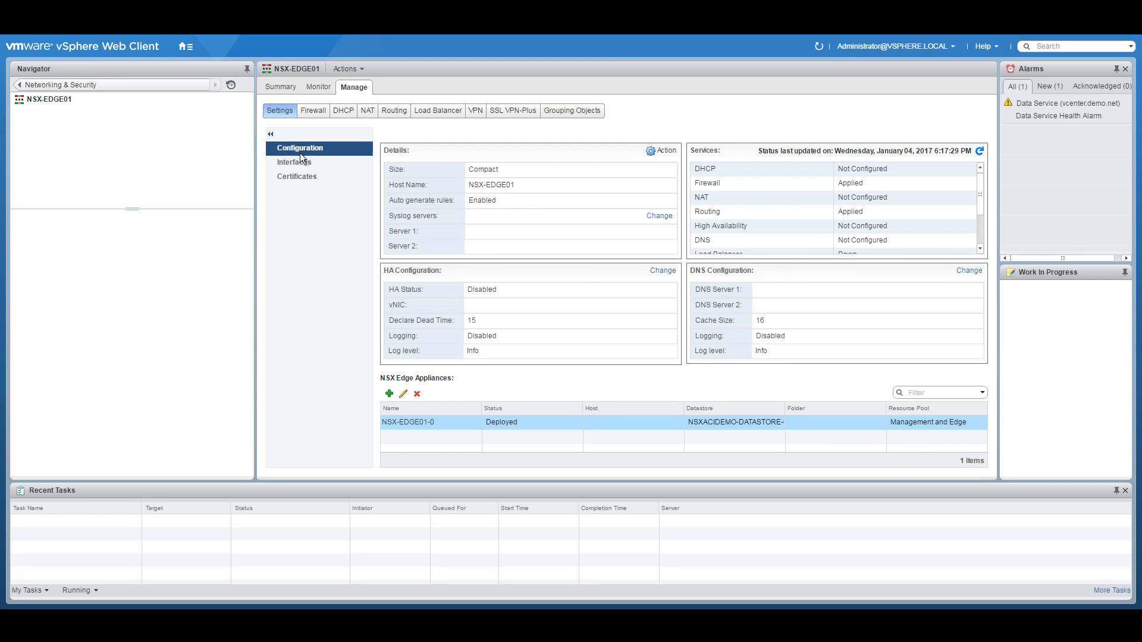
{"action": "left_click", "coordinate": [296, 162]}
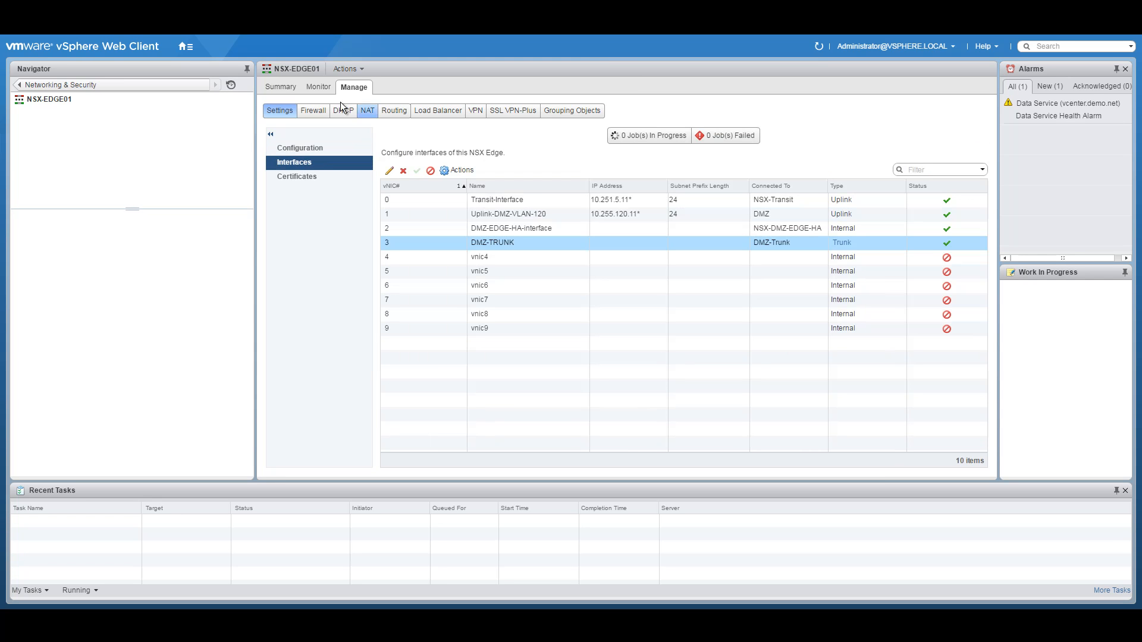
{"action": "left_click", "coordinate": [288, 88]}
Step: Check NSX-EDGE02's interface settings, summary and recent tasks
{"action": "left_click", "coordinate": [36, 84]}
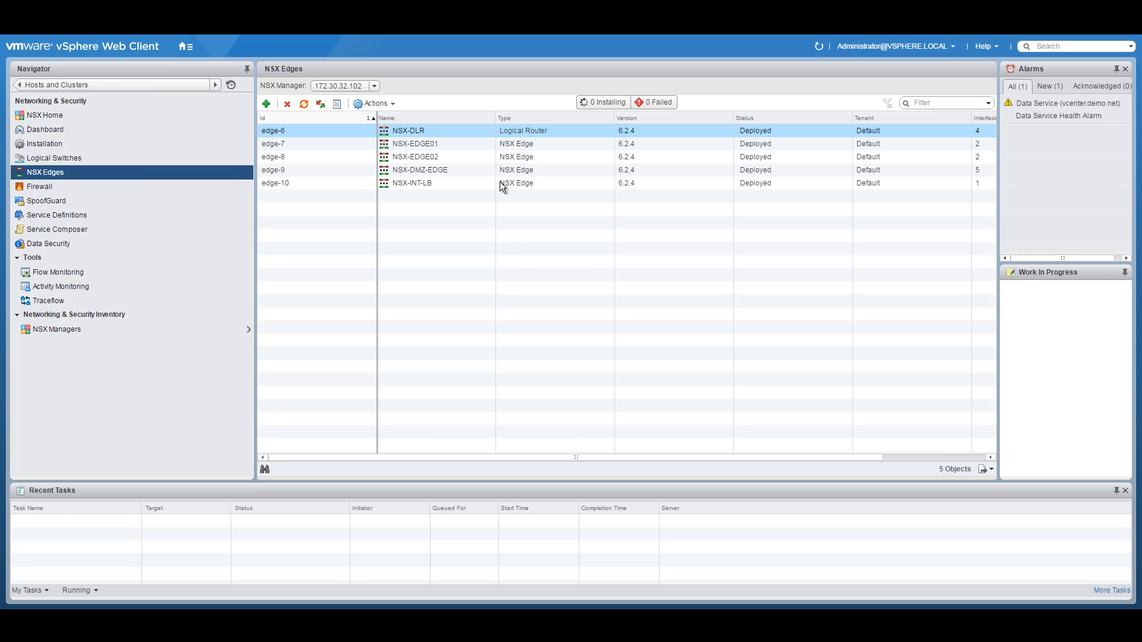
{"action": "double_click", "coordinate": [438, 155]}
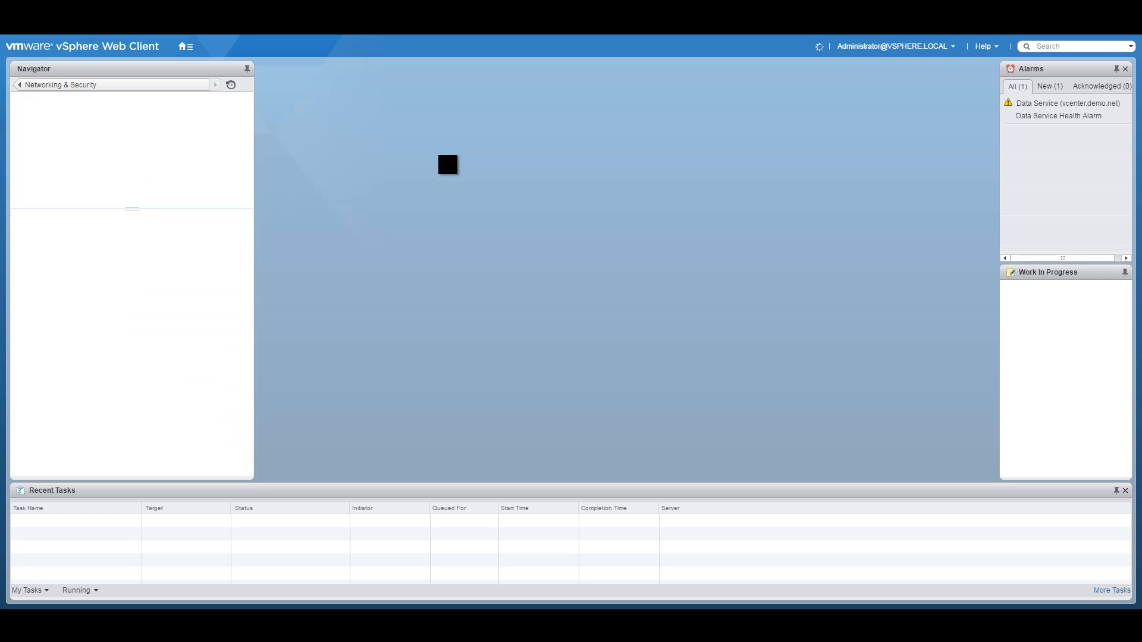
{"action": "left_click", "coordinate": [349, 86]}
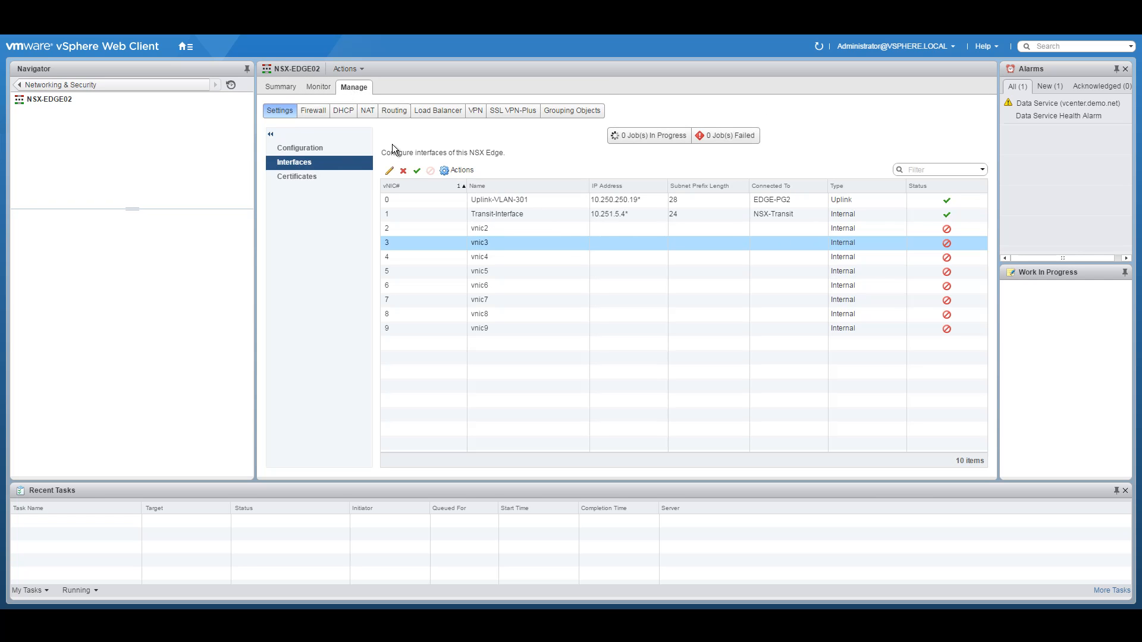
{"action": "left_click", "coordinate": [282, 86]}
{"action": "left_click", "coordinate": [334, 86]}
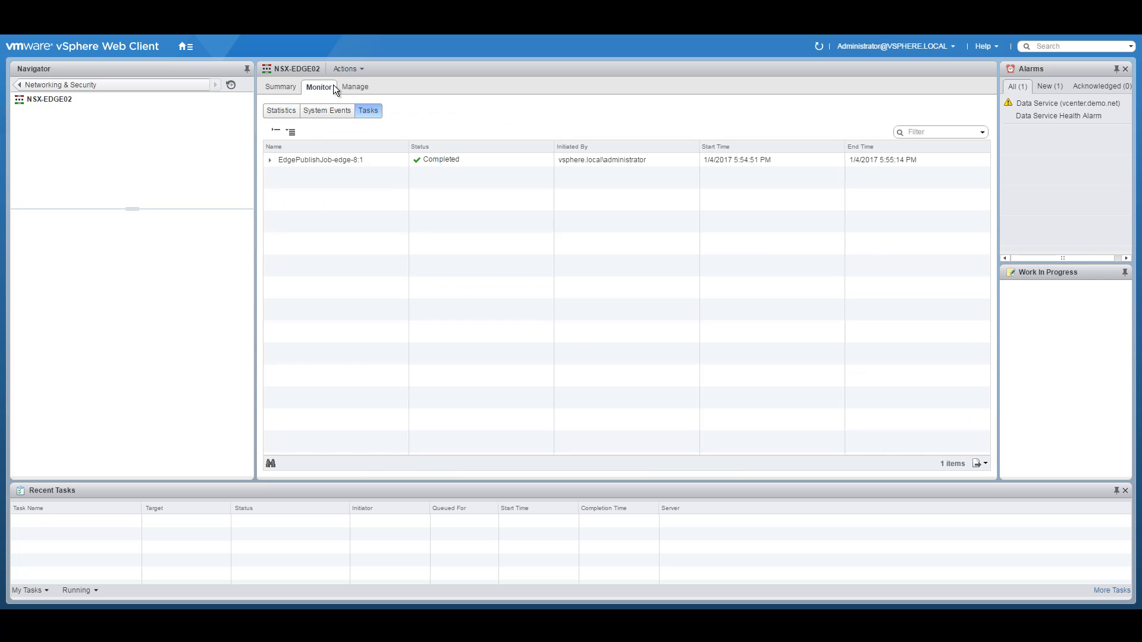
{"action": "left_click", "coordinate": [297, 86]}
Step: Review NSX-DMZ-EDGE's interfaces, then reopen NSX-EDGE01's general configuration
{"action": "left_click", "coordinate": [21, 86]}
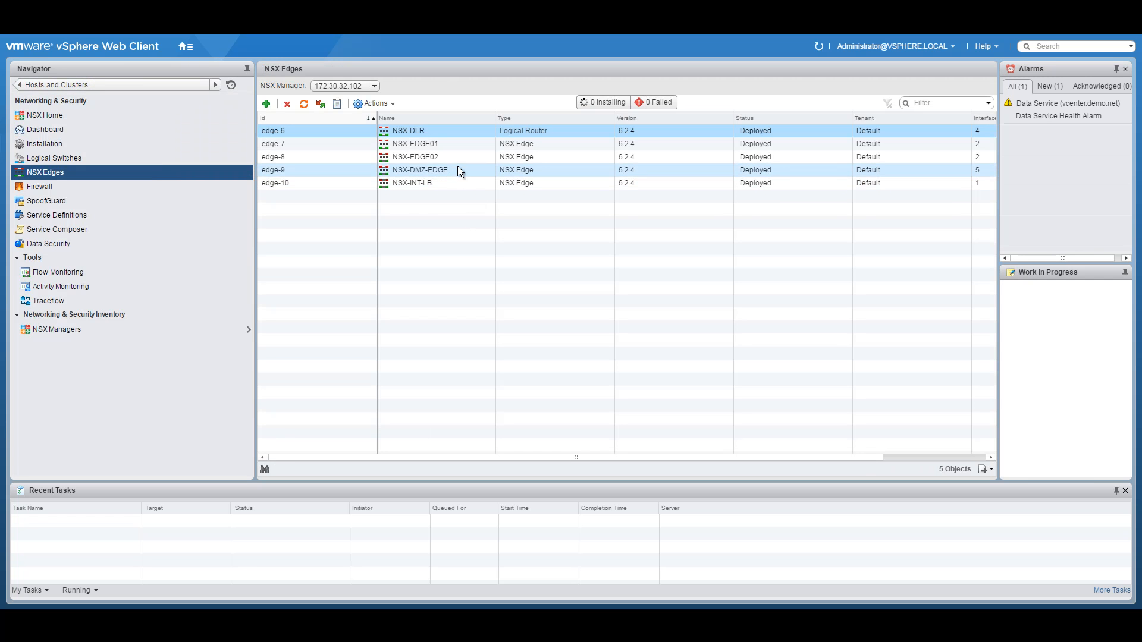
{"action": "double_click", "coordinate": [436, 169]}
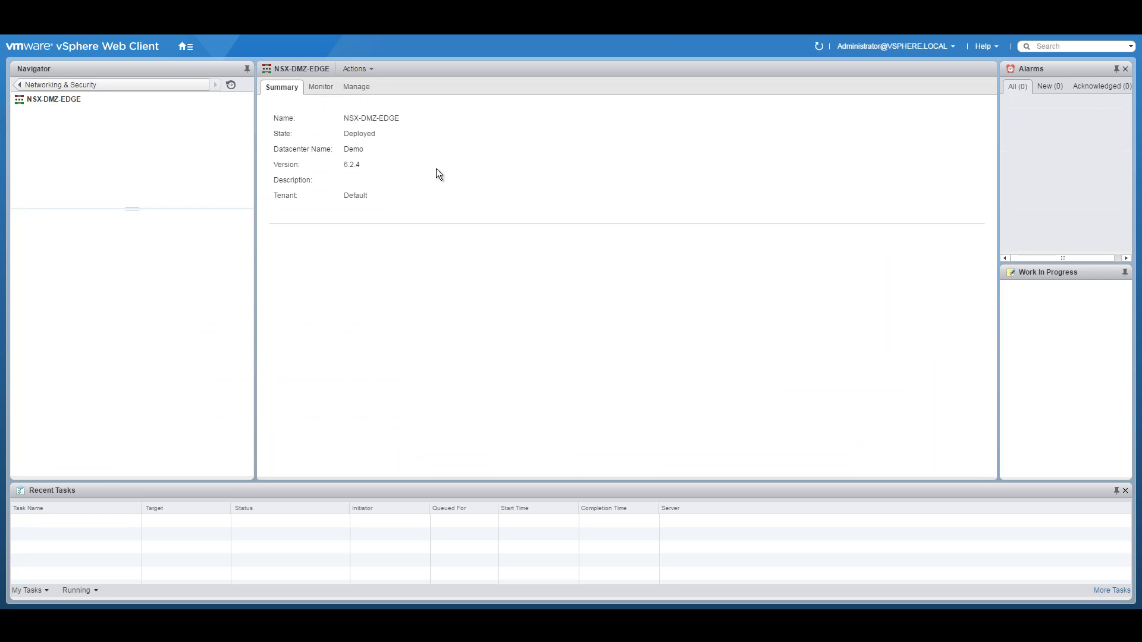
{"action": "left_click", "coordinate": [358, 86]}
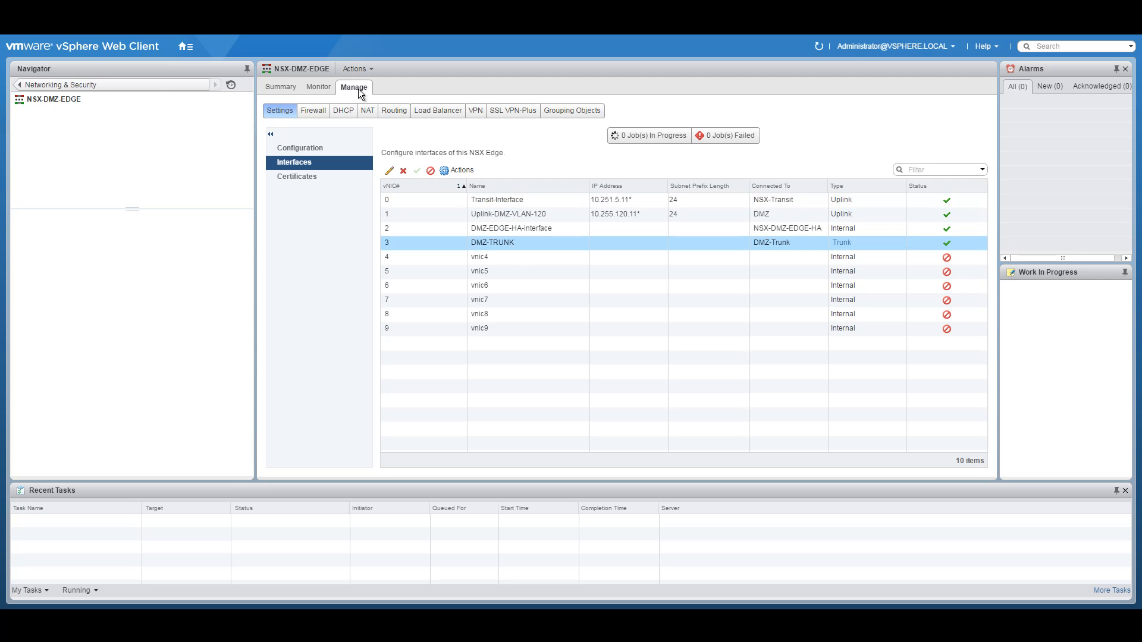
{"action": "left_click", "coordinate": [60, 85]}
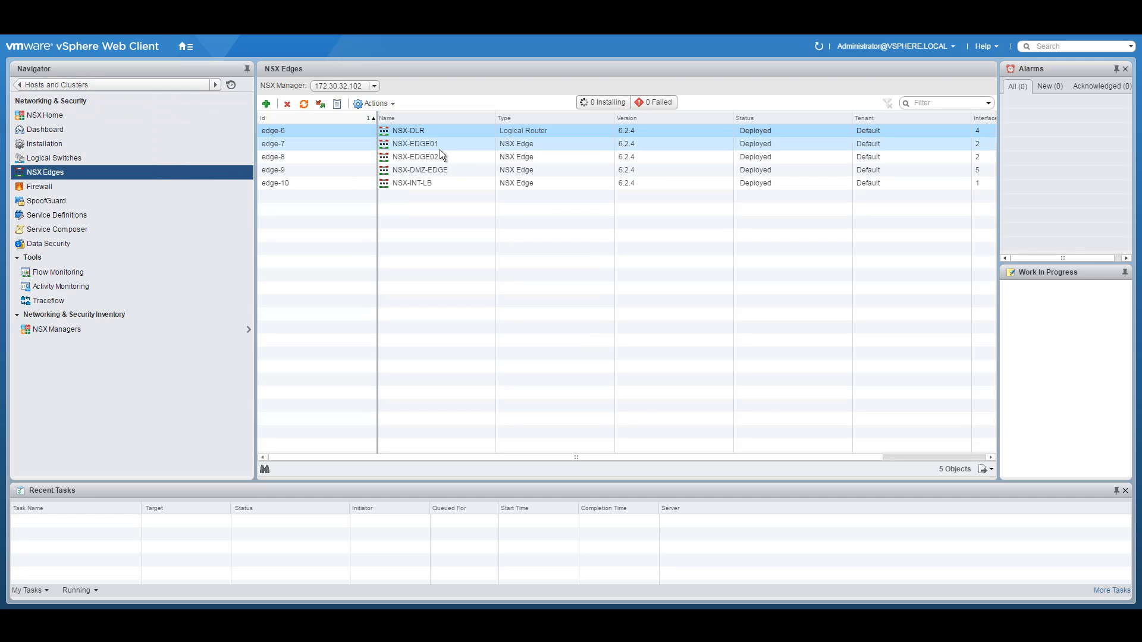
{"action": "left_click", "coordinate": [441, 145]}
{"action": "double_click", "coordinate": [441, 145]}
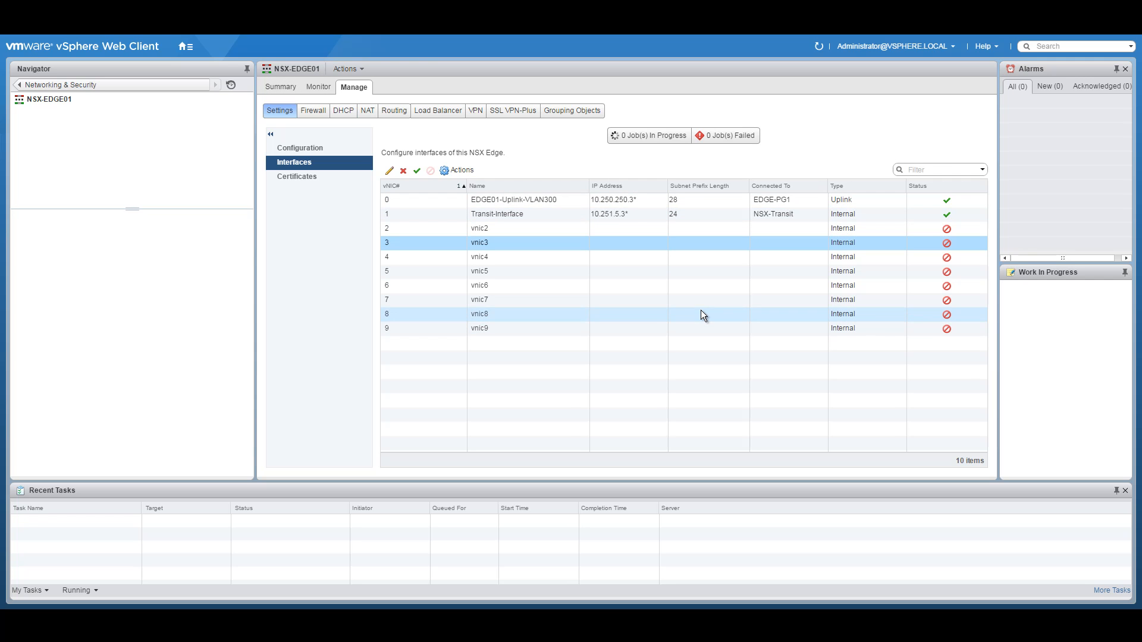
{"action": "left_click", "coordinate": [301, 147]}
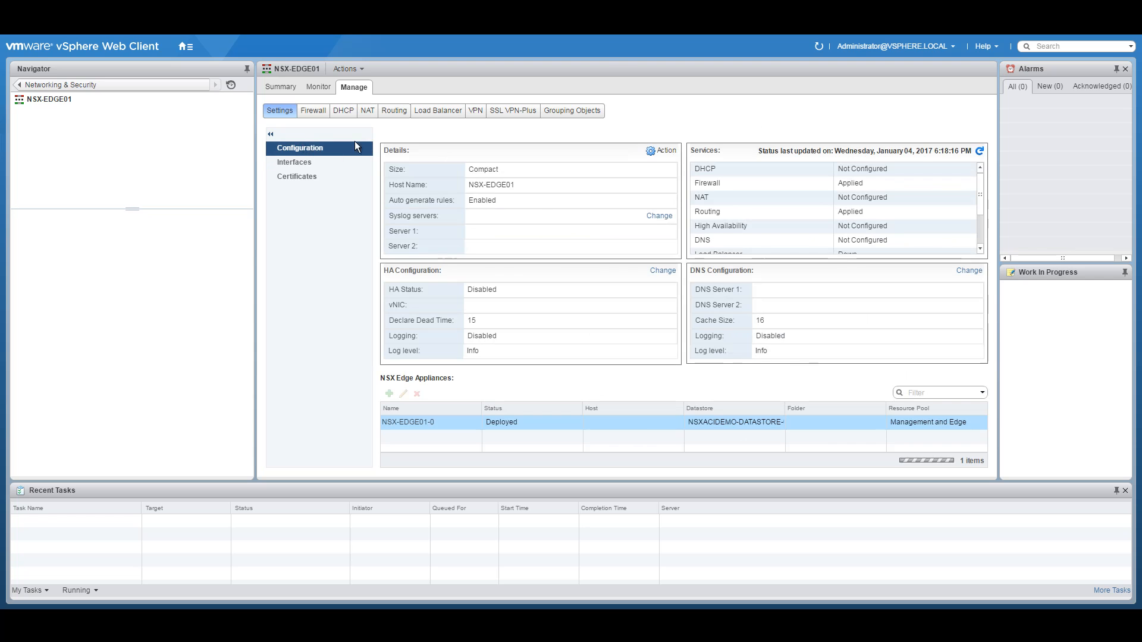
Step: Disable and publish NSX-EDGE01's firewall, then go to its routing settings
{"action": "left_click", "coordinate": [314, 111]}
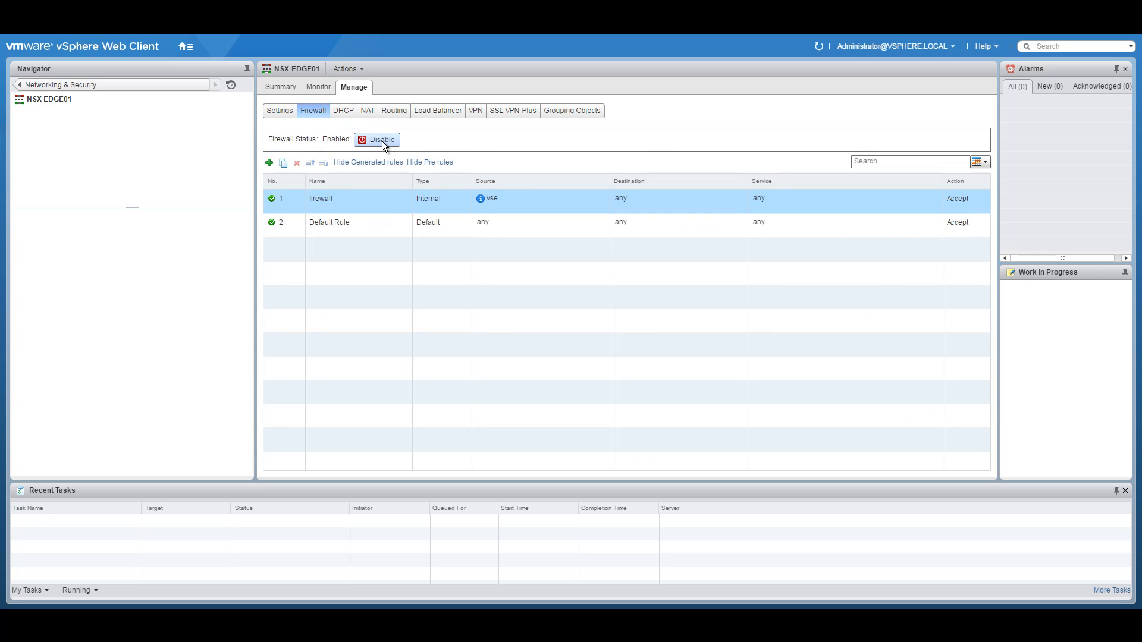
{"action": "left_click", "coordinate": [381, 141]}
{"action": "left_click", "coordinate": [303, 158]}
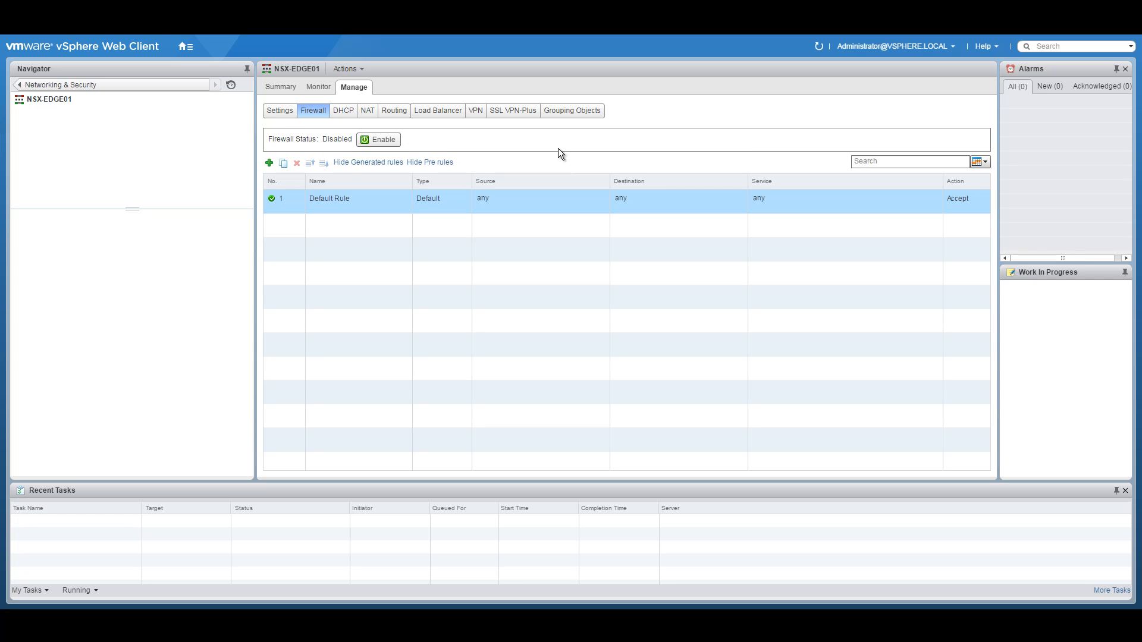
{"action": "left_click", "coordinate": [395, 113]}
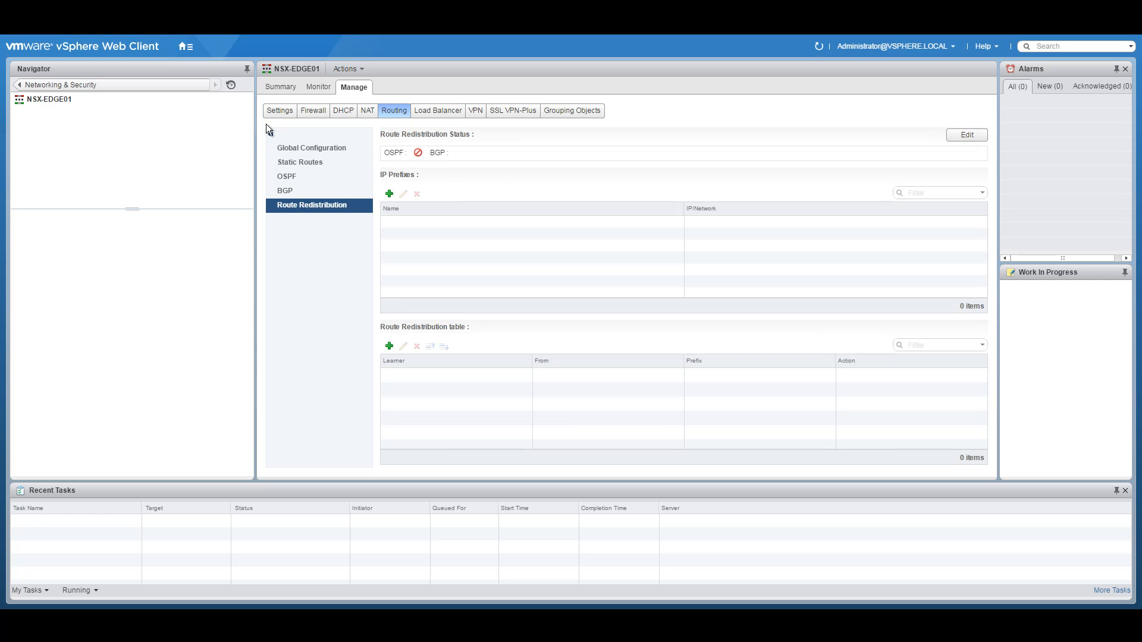
Step: Enable ECMP on NSX-EDGE01 and publish it
{"action": "left_click", "coordinate": [303, 146]}
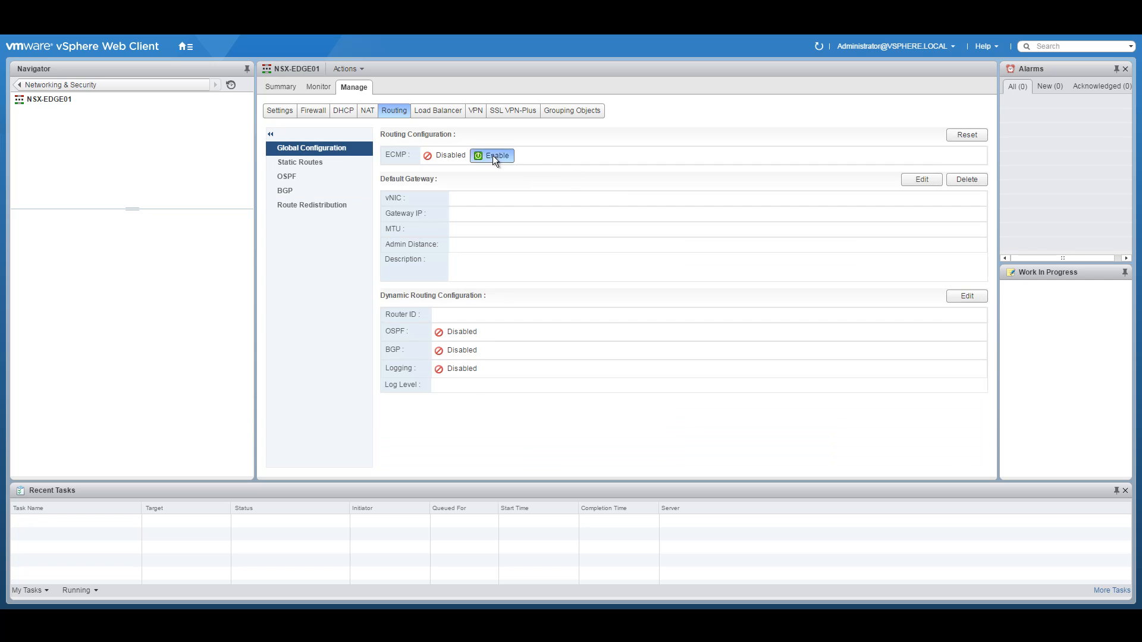
{"action": "left_click", "coordinate": [493, 155]}
{"action": "left_click", "coordinate": [412, 149]}
Step: Set the router ID to the EDGE01-Uplink-VLAN300 interface and publish the change
{"action": "left_click", "coordinate": [968, 296]}
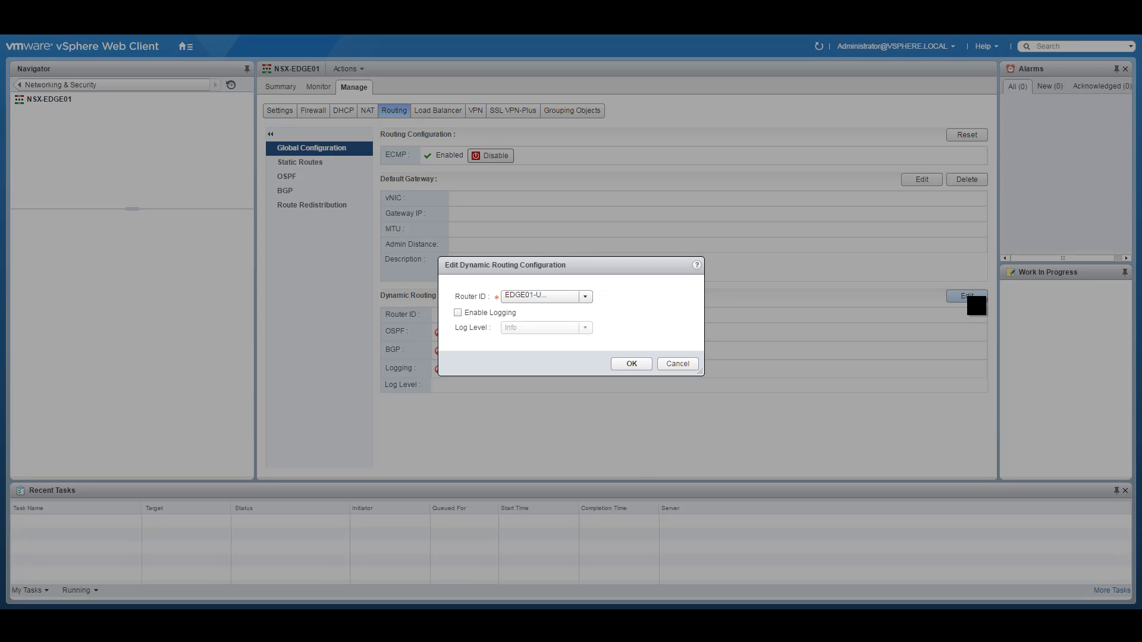
{"action": "left_click", "coordinate": [577, 296]}
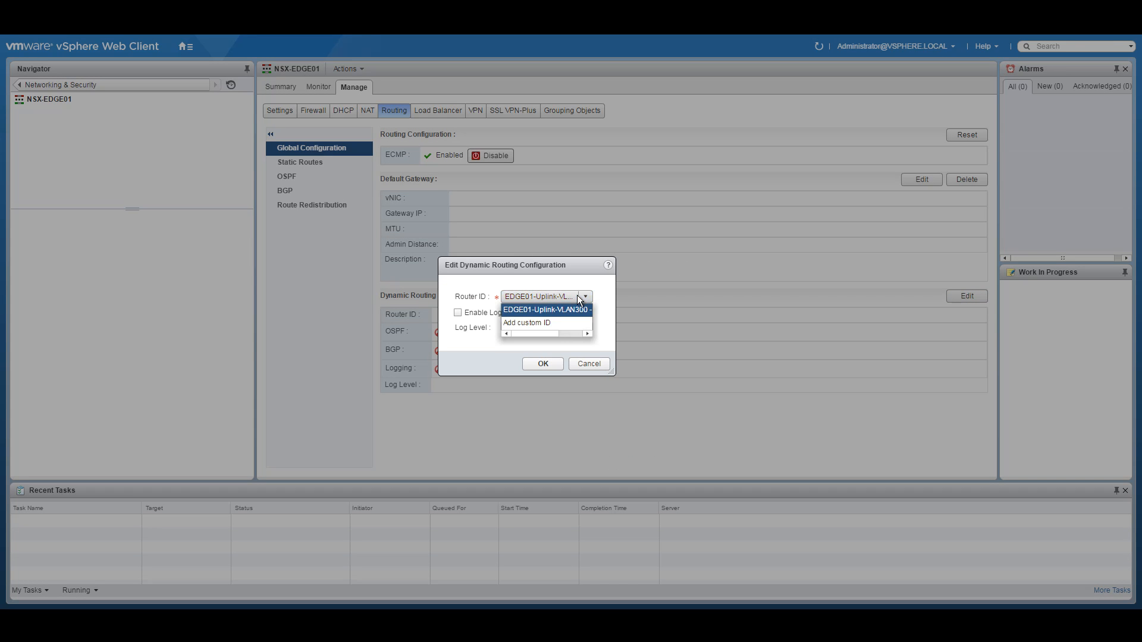
{"action": "left_click", "coordinate": [542, 309]}
{"action": "left_click", "coordinate": [540, 363]}
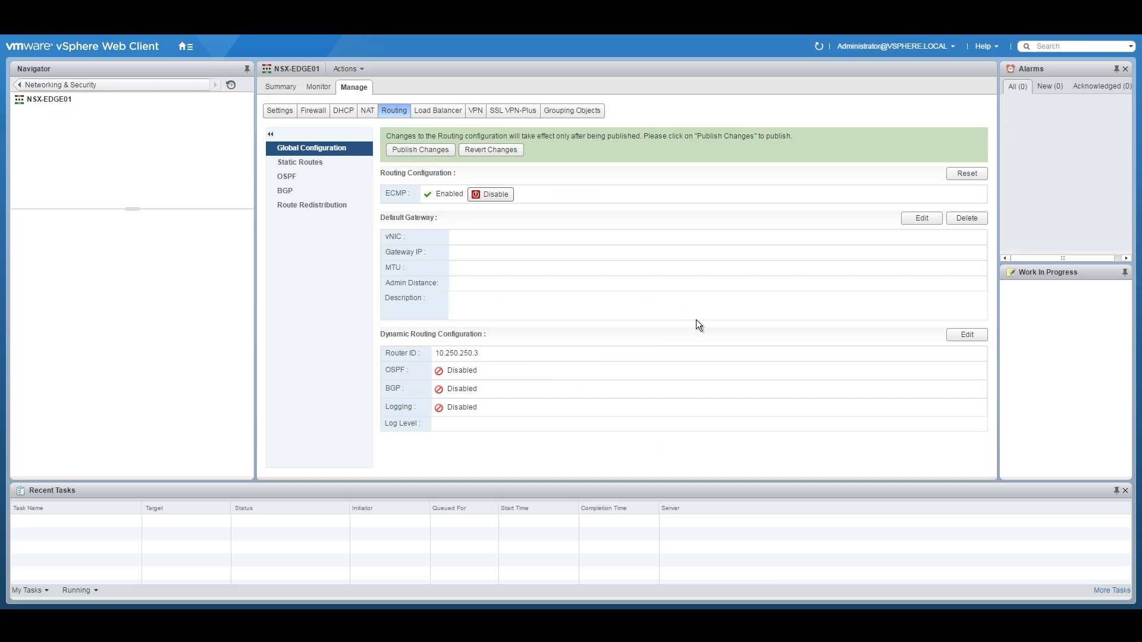
{"action": "left_click", "coordinate": [412, 150]}
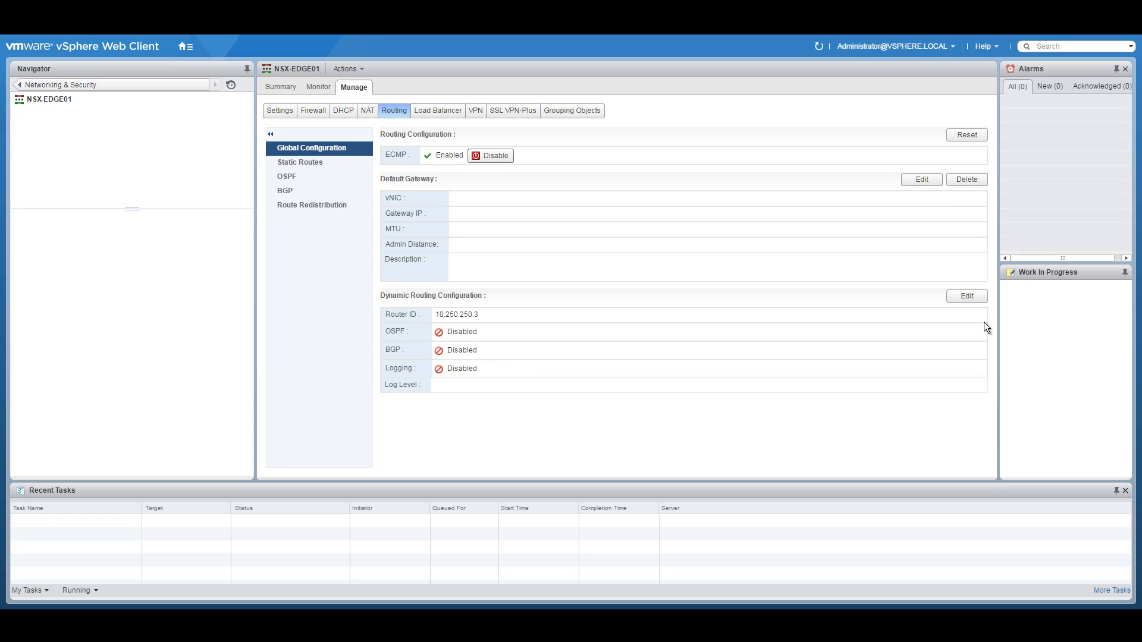
{"action": "left_click", "coordinate": [969, 296]}
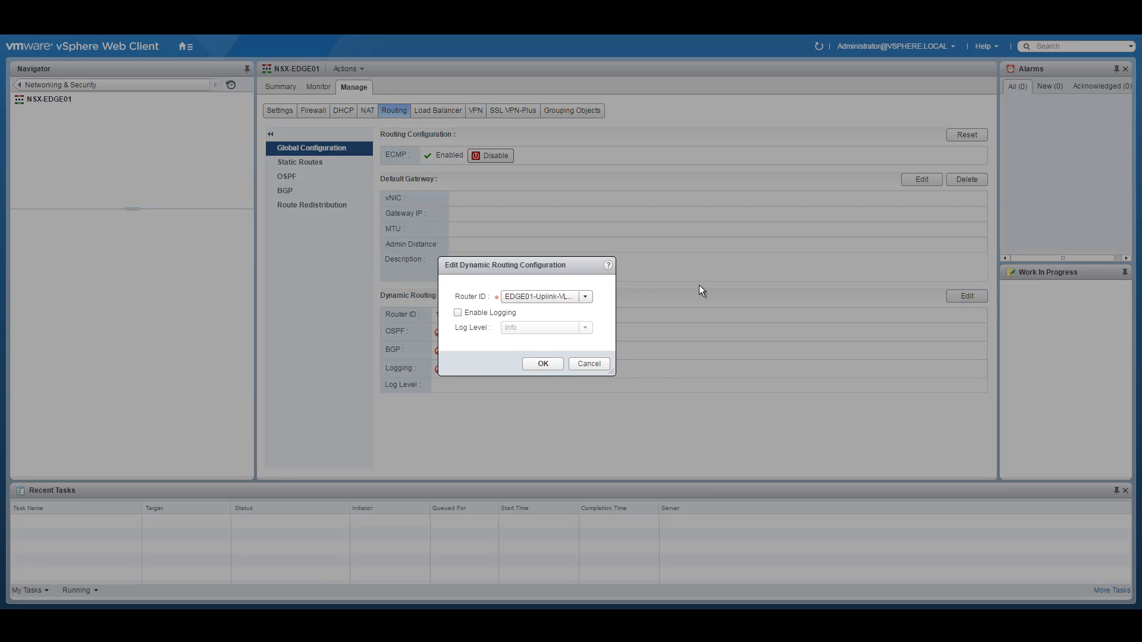
{"action": "left_click", "coordinate": [540, 363]}
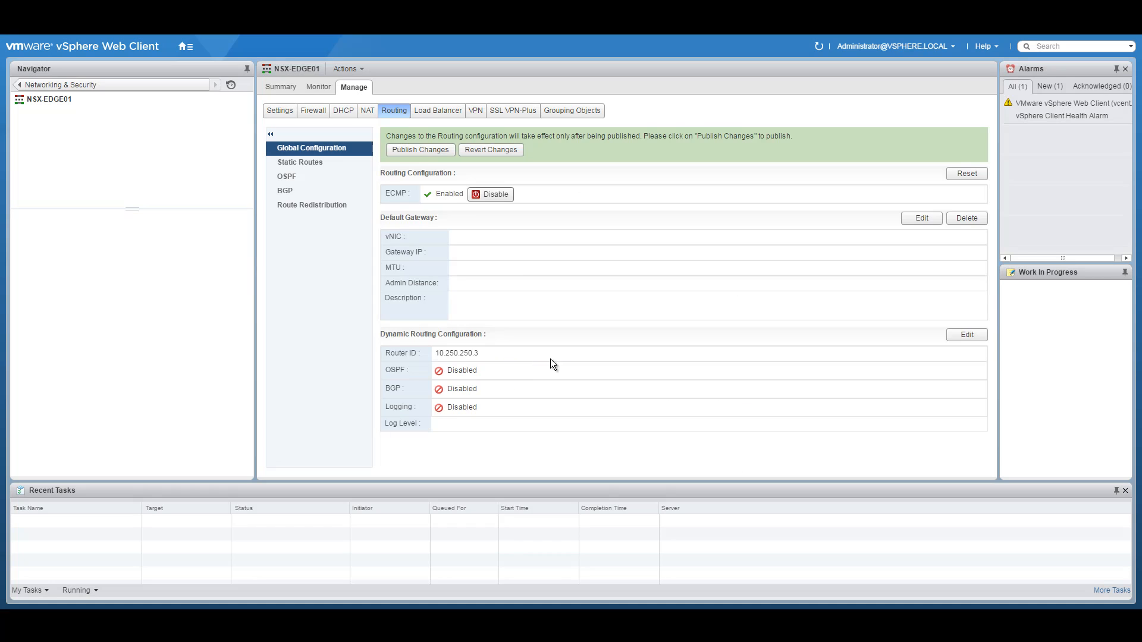
{"action": "left_click", "coordinate": [425, 151]}
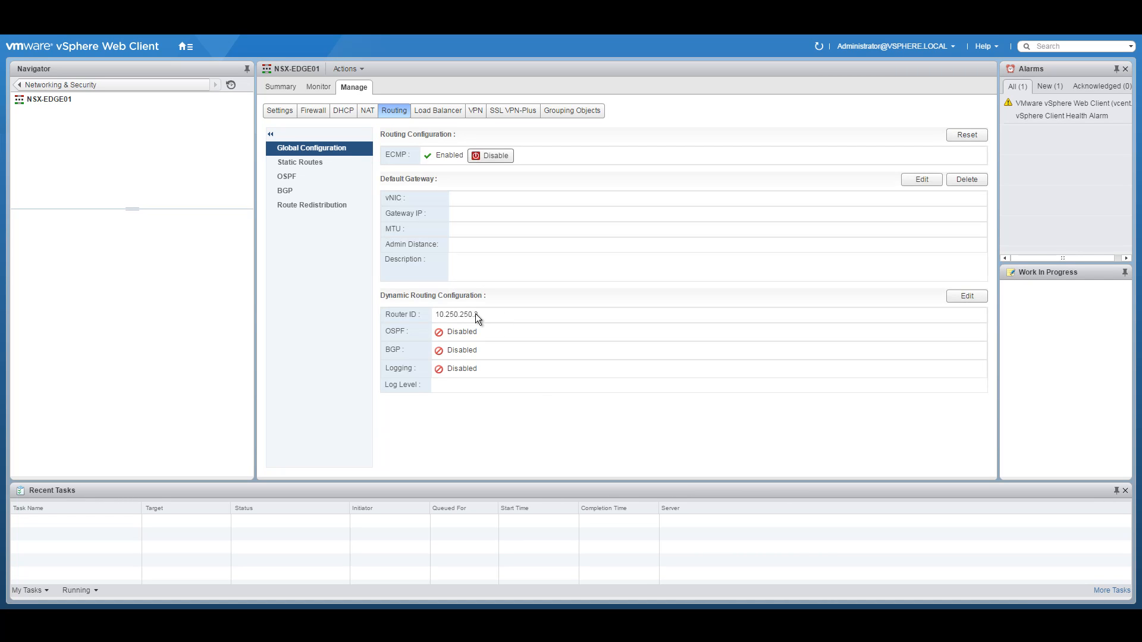
Step: After checking static routes, reselect the uplink as router ID 10.250.250.3 and publish again
{"action": "left_click", "coordinate": [308, 166]}
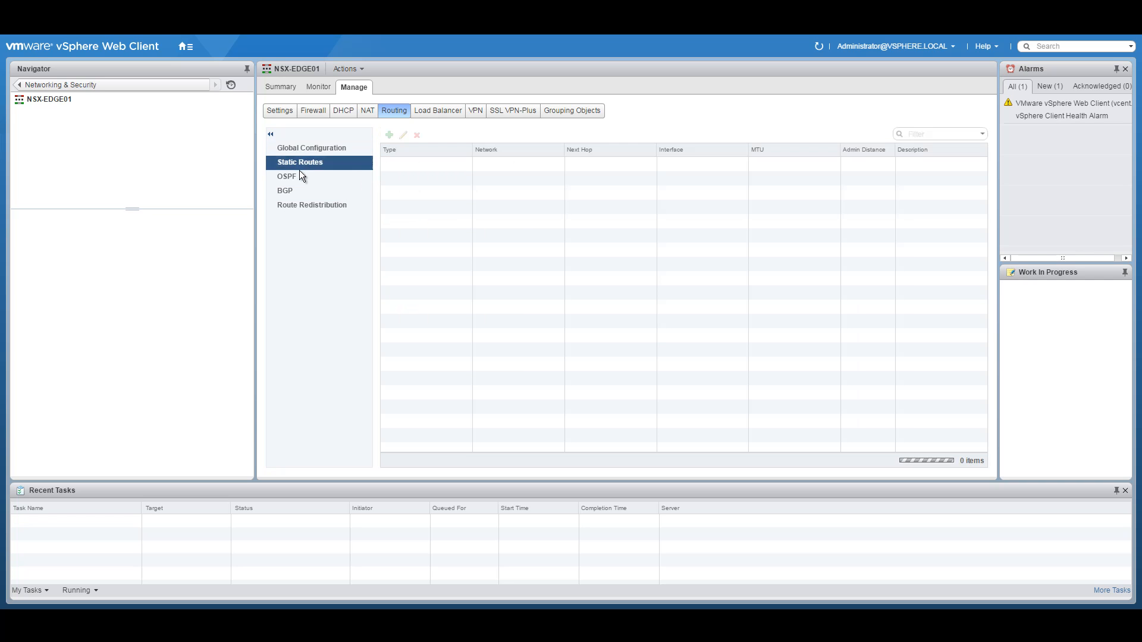
{"action": "left_click", "coordinate": [316, 152]}
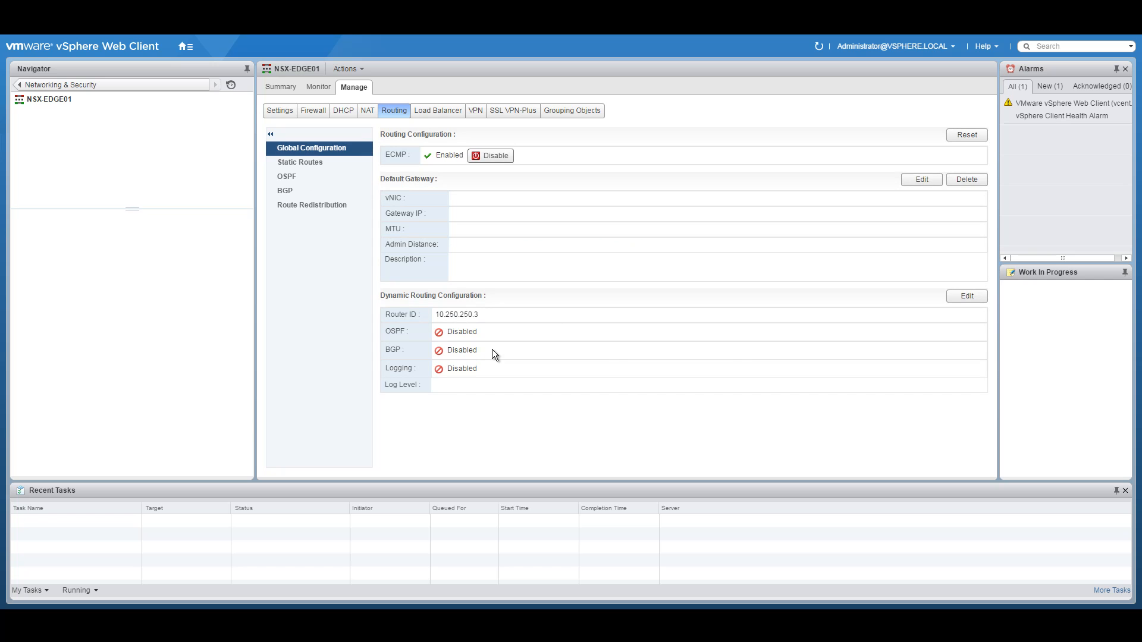
{"action": "left_click", "coordinate": [965, 297]}
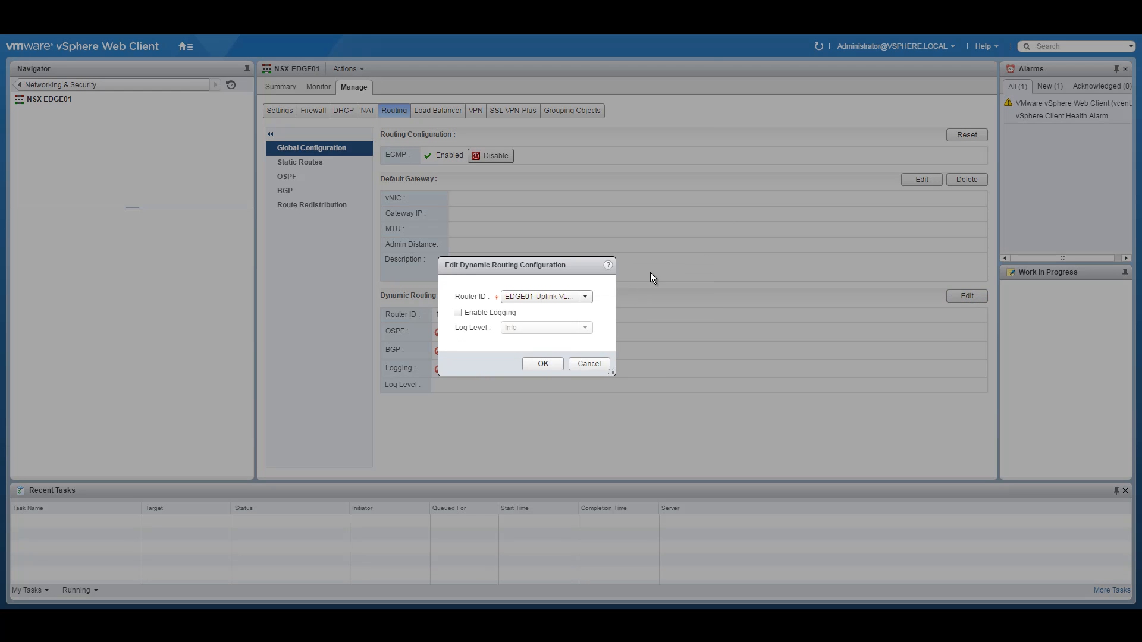
{"action": "left_click", "coordinate": [574, 296]}
{"action": "left_click", "coordinate": [555, 309]}
{"action": "left_click", "coordinate": [543, 365]}
{"action": "left_click", "coordinate": [413, 148]}
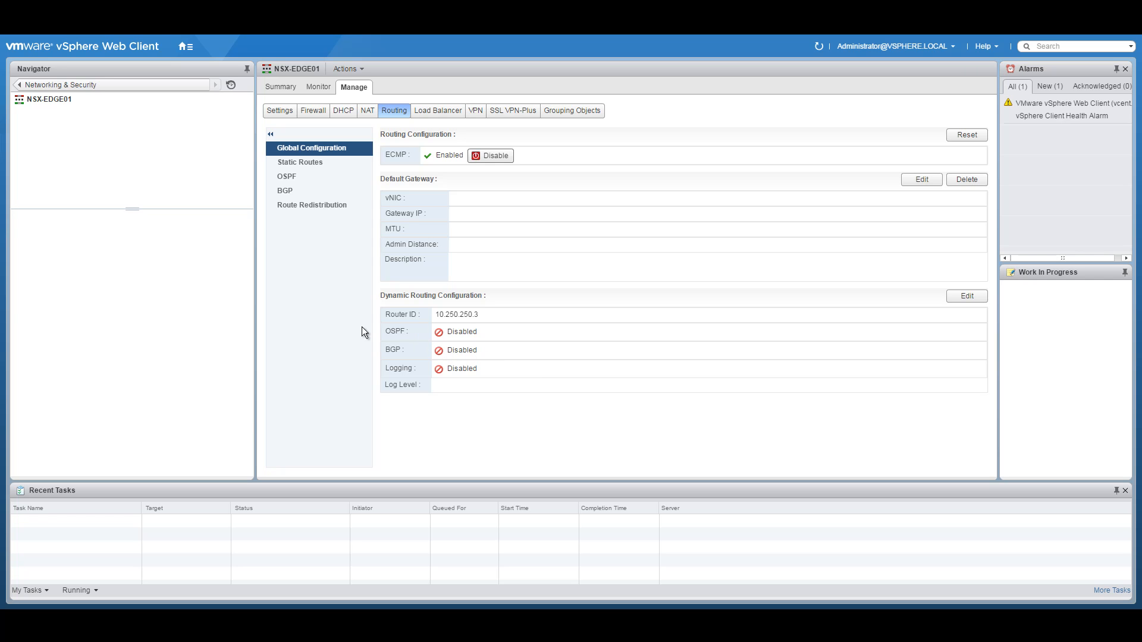
{"action": "left_click", "coordinate": [297, 188]}
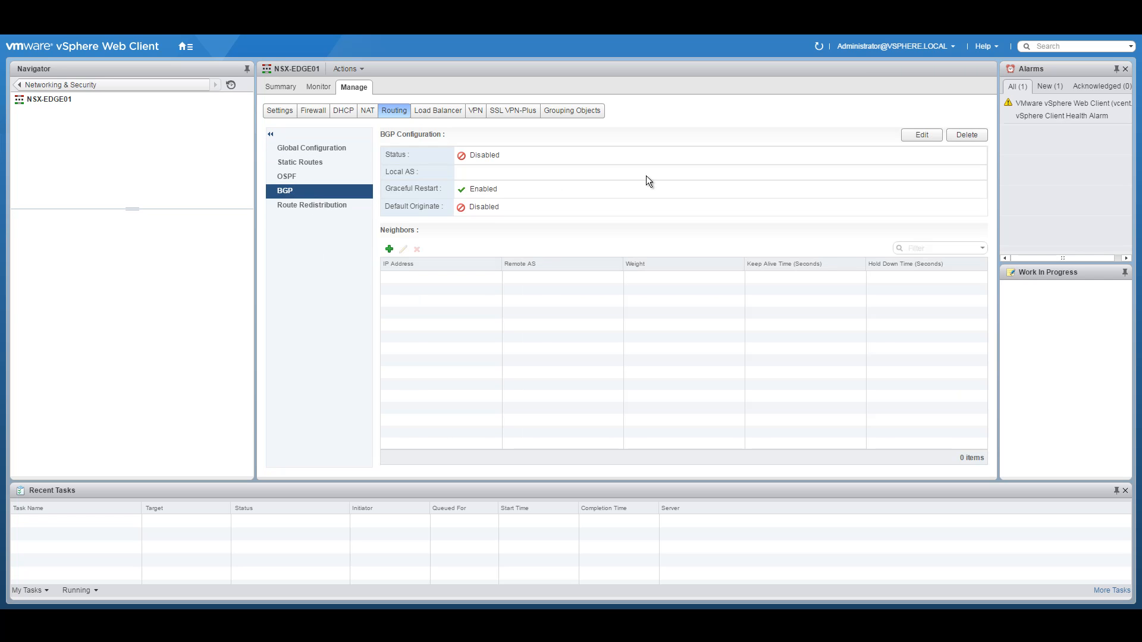
Step: Turn on BGP for NSX-EDGE01 with local AS 65250, checked against the diagram PDF, and publish
{"action": "left_click", "coordinate": [921, 134]}
{"action": "left_click", "coordinate": [492, 262]}
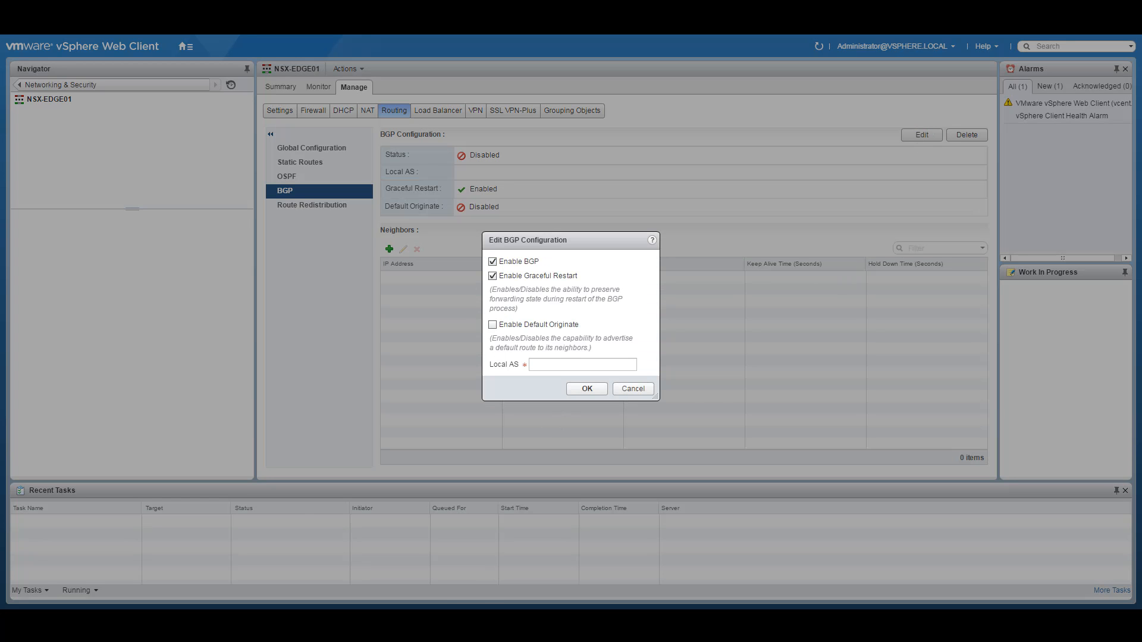
{"action": "left_click", "coordinate": [469, 584]}
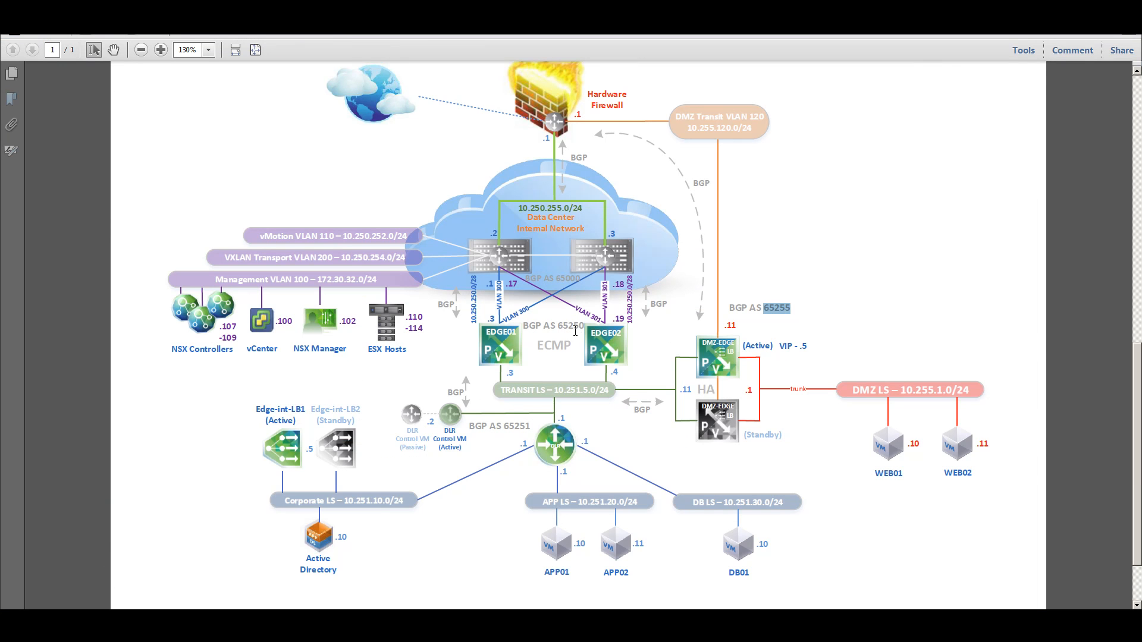
{"action": "left_click_drag", "start_coordinate": [557, 326], "coordinate": [584, 329]}
{"action": "left_click", "coordinate": [434, 619]}
{"action": "left_click", "coordinate": [546, 365]}
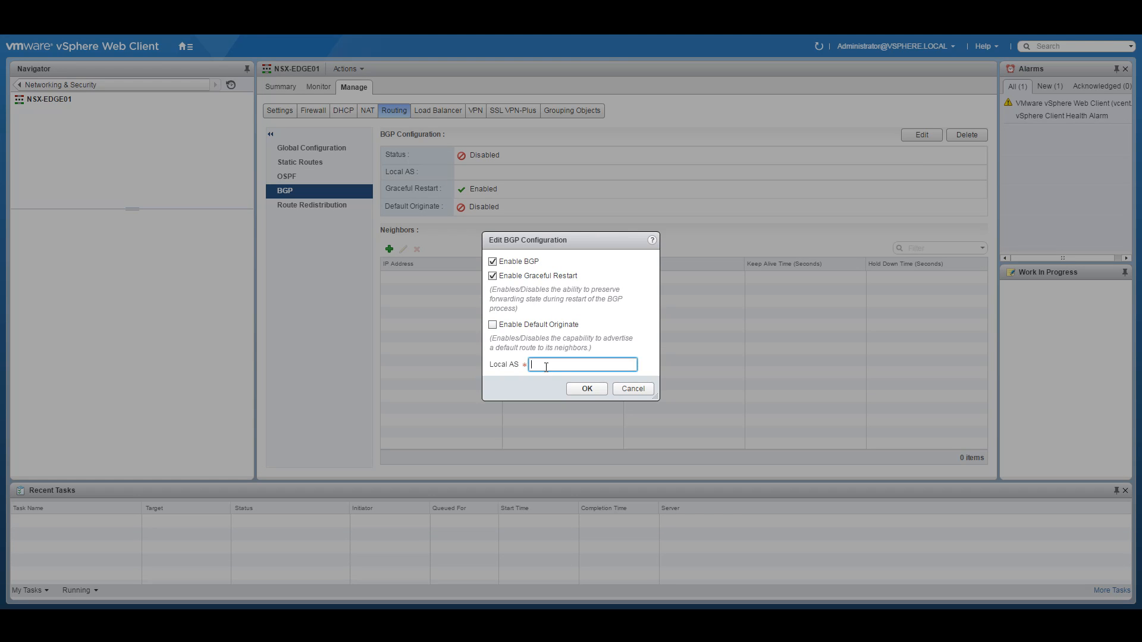
{"action": "type", "text": "65250"}
{"action": "left_click", "coordinate": [588, 388]}
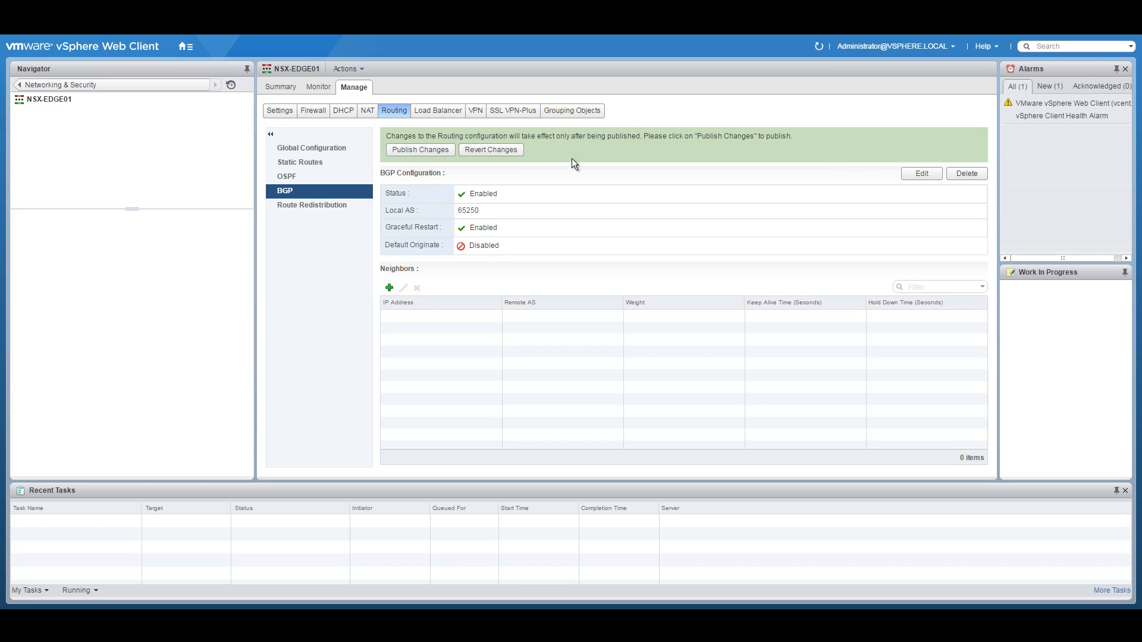
{"action": "left_click", "coordinate": [408, 149]}
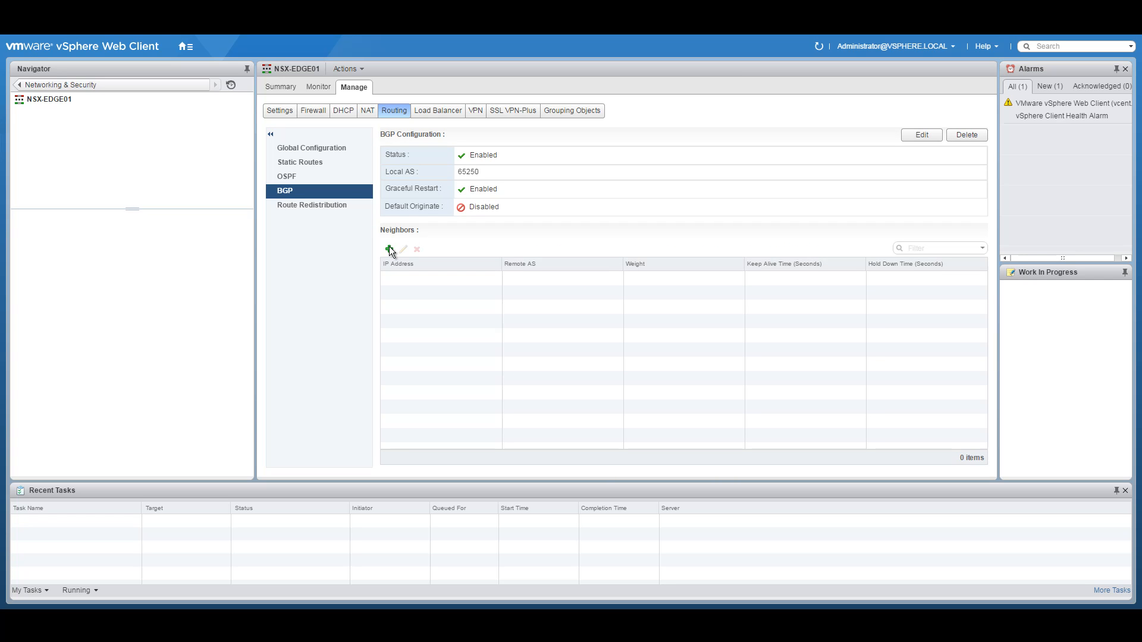
Step: Start a new BGP neighbour on NSX-EDGE01 and copy the 10.250.250.0/28 subnet label from the network diagram
{"action": "left_click", "coordinate": [392, 253]}
{"action": "left_click", "coordinate": [586, 204]}
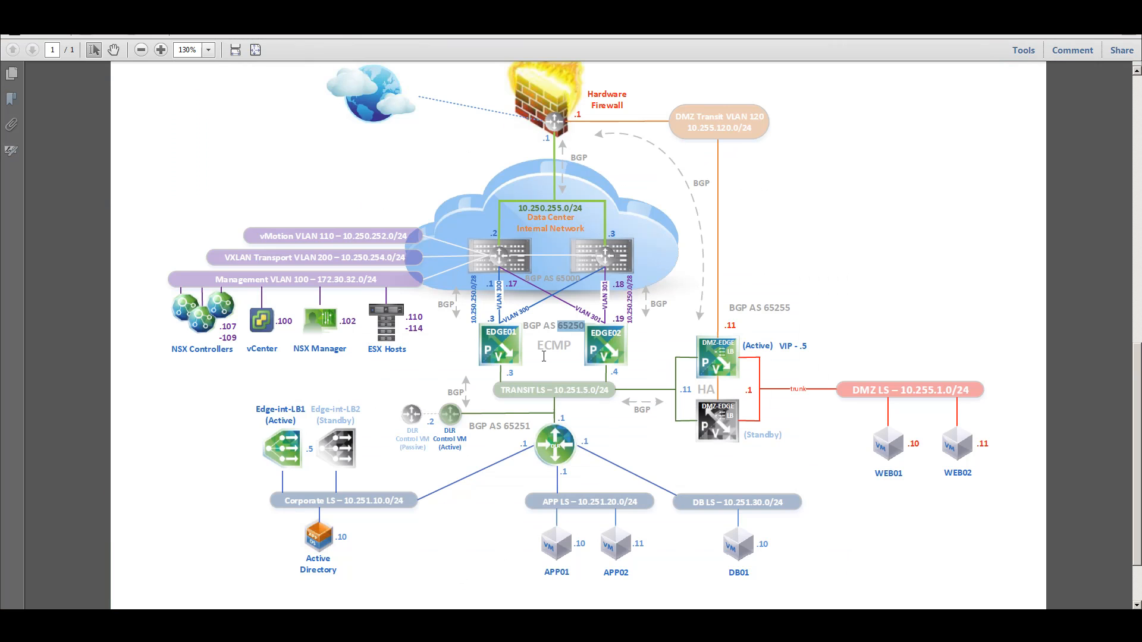
{"action": "left_click", "coordinate": [544, 356]}
{"action": "left_click_drag", "start_coordinate": [475, 317], "coordinate": [478, 292]}
{"action": "right_click", "coordinate": [476, 292]}
{"action": "left_click", "coordinate": [497, 299]}
{"action": "left_click", "coordinate": [490, 284]}
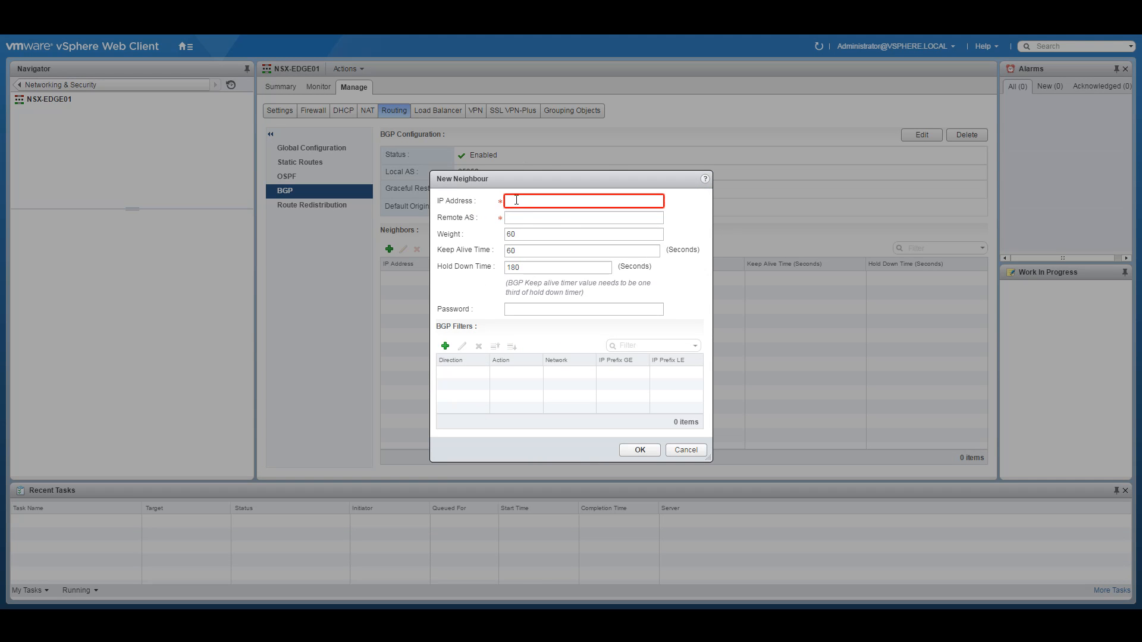
Step: Add BGP neighbour 10.250.250.1 with remote AS 65000 from the diagram
{"action": "left_click", "coordinate": [517, 199]}
{"action": "type", "text": "10.250.250.0"}
{"action": "key", "text": "BackSpace"}
{"action": "type", "text": "1"}
{"action": "left_click", "coordinate": [530, 218]}
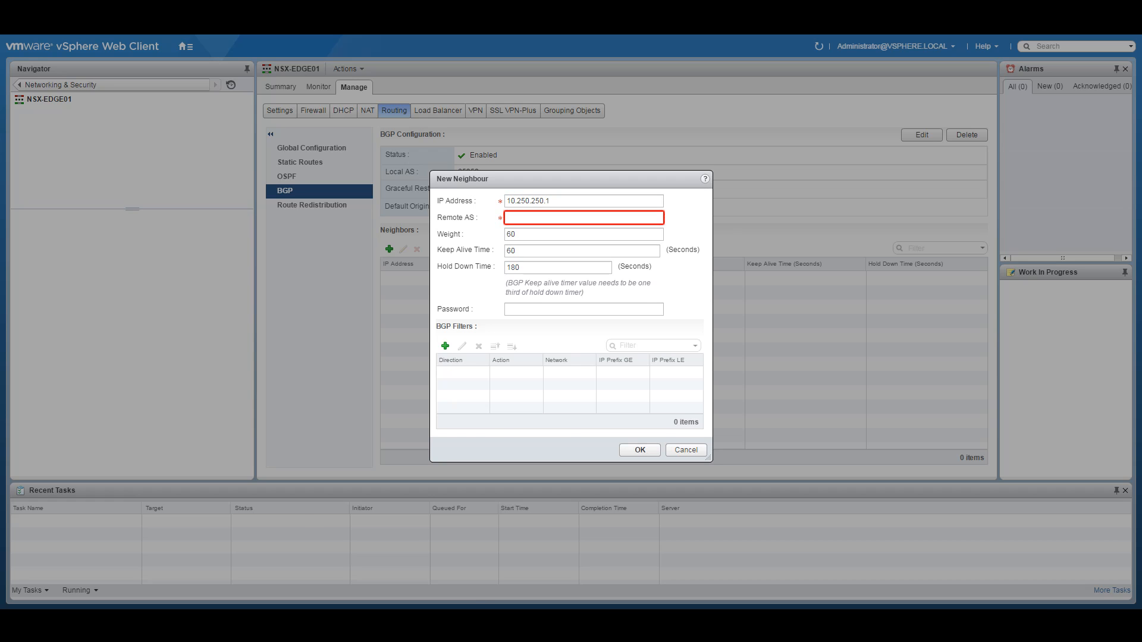
{"action": "key", "text": "alt+Tab"}
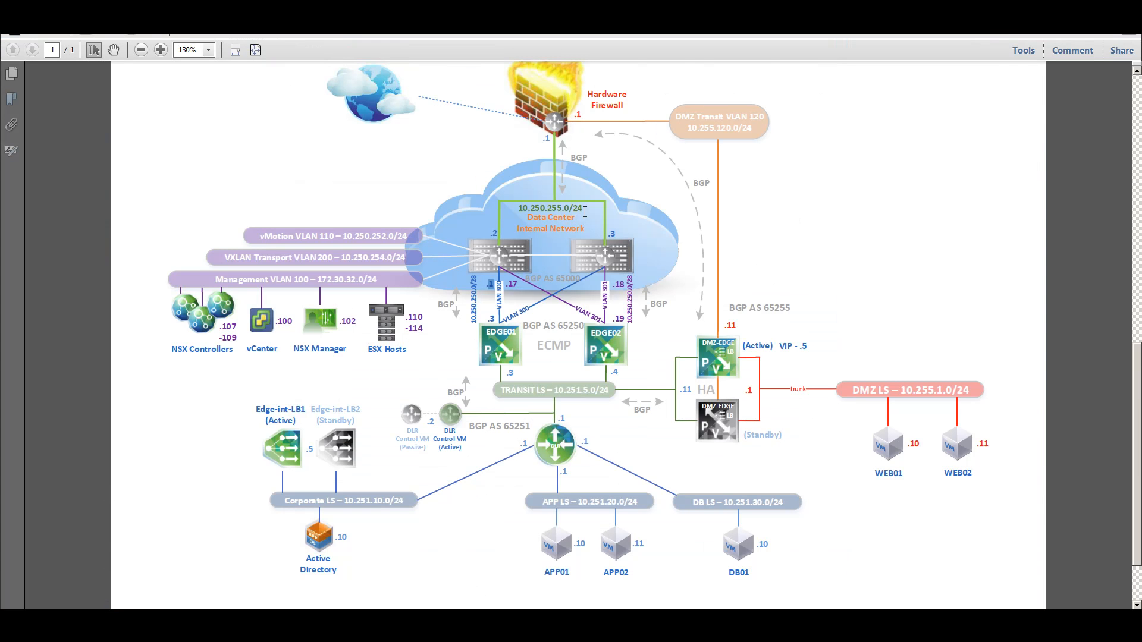
{"action": "left_click_drag", "start_coordinate": [557, 278], "coordinate": [583, 279]}
{"action": "key", "text": "alt+Tab"}
{"action": "type", "text": "65000"}
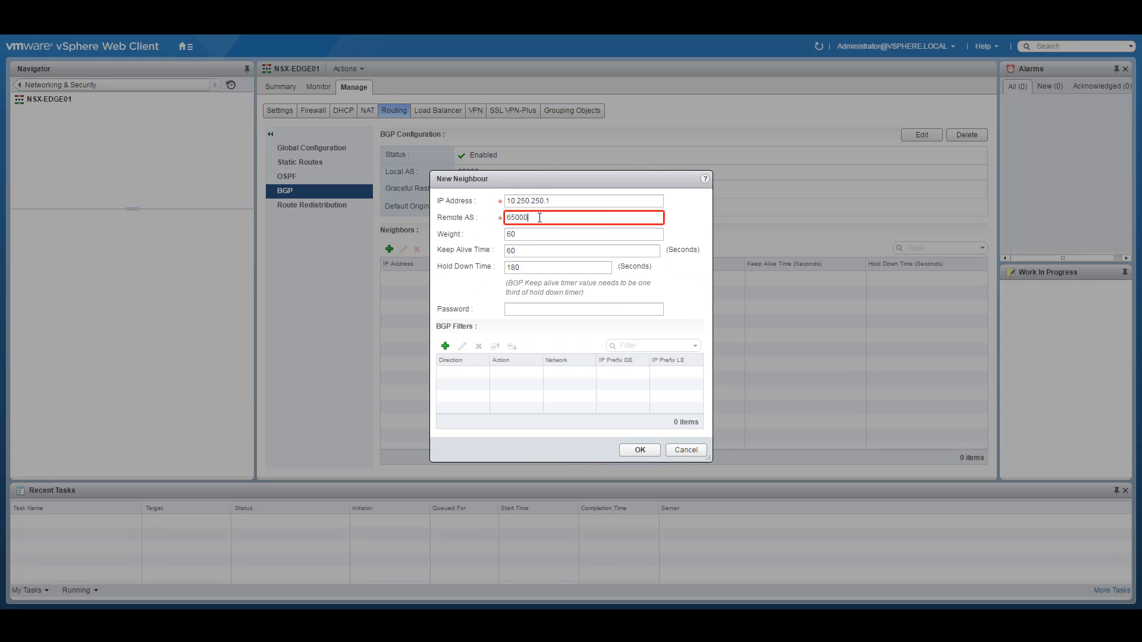
{"action": "left_click", "coordinate": [523, 247]}
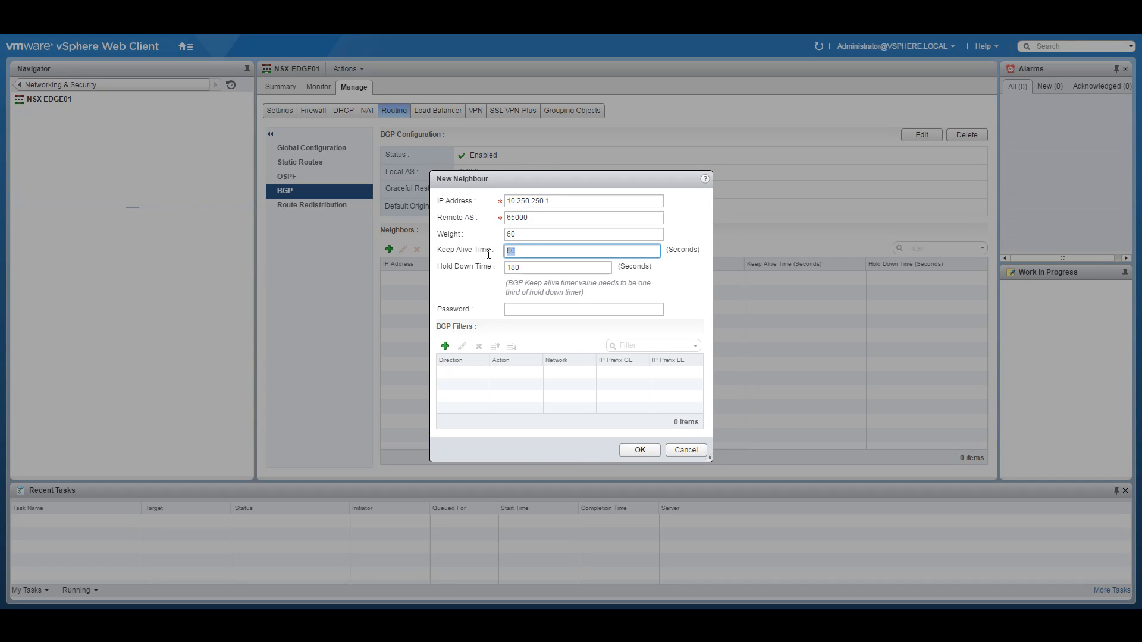
{"action": "key", "text": "Tab"}
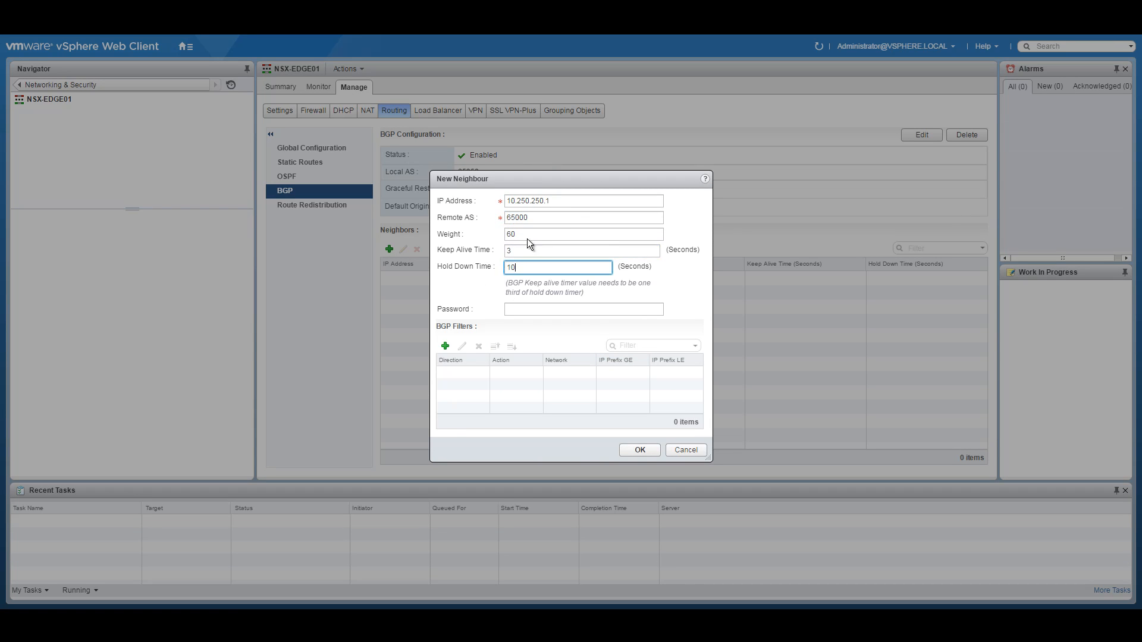
{"action": "left_click", "coordinate": [640, 449]}
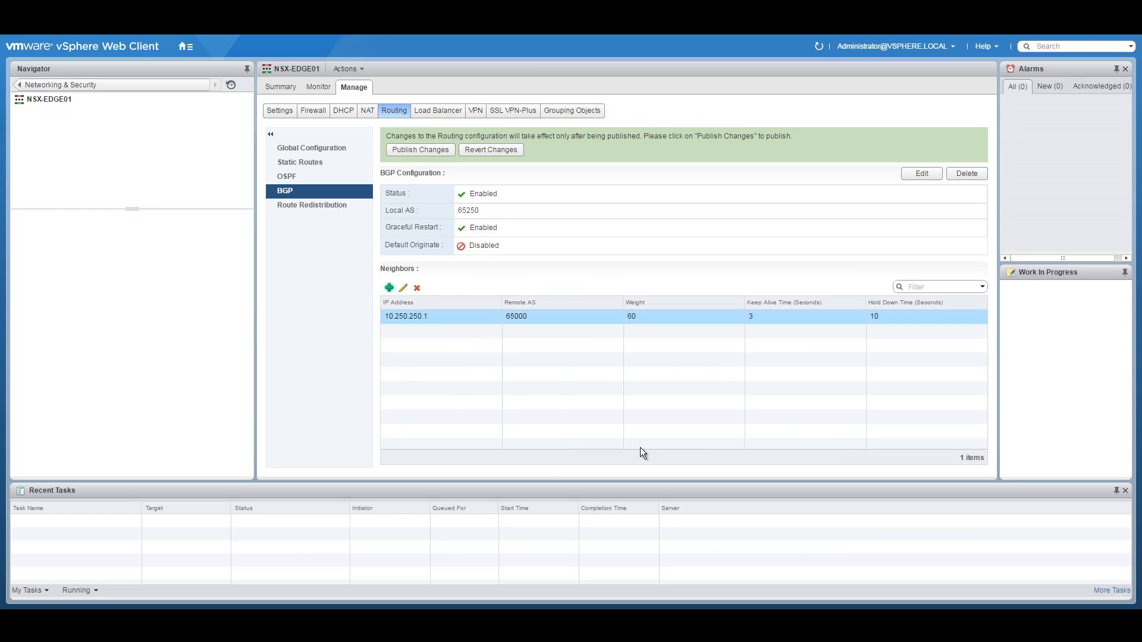
Step: Add a second BGP neighbour, 10.250.250.2, with remote AS 65000
{"action": "left_click", "coordinate": [389, 288]}
{"action": "left_click", "coordinate": [524, 200]}
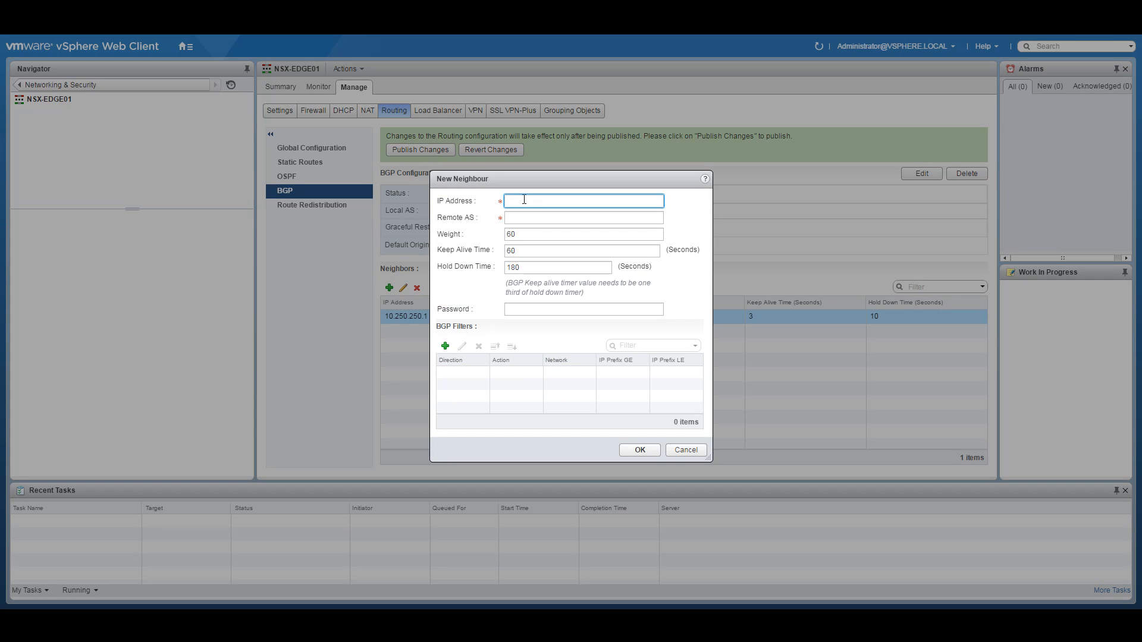
{"action": "type", "text": "10.250.250.0"}
{"action": "key", "text": "BackSpace"}
{"action": "type", "text": "2"}
{"action": "left_click", "coordinate": [546, 217]}
{"action": "type", "text": "65000"}
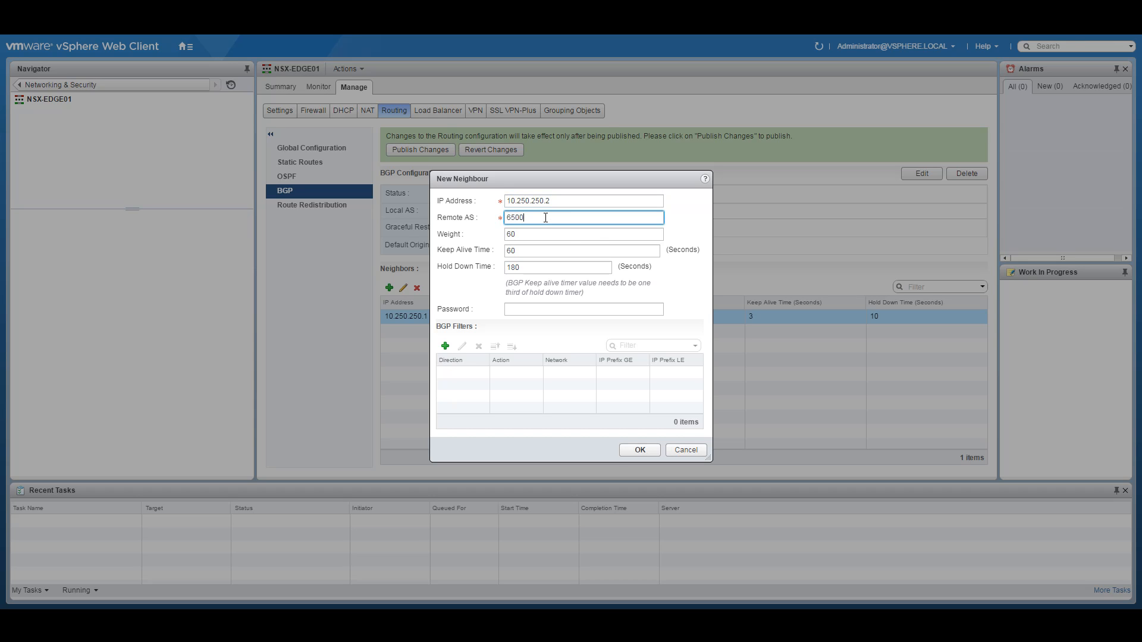
{"action": "type", "text": "4"}
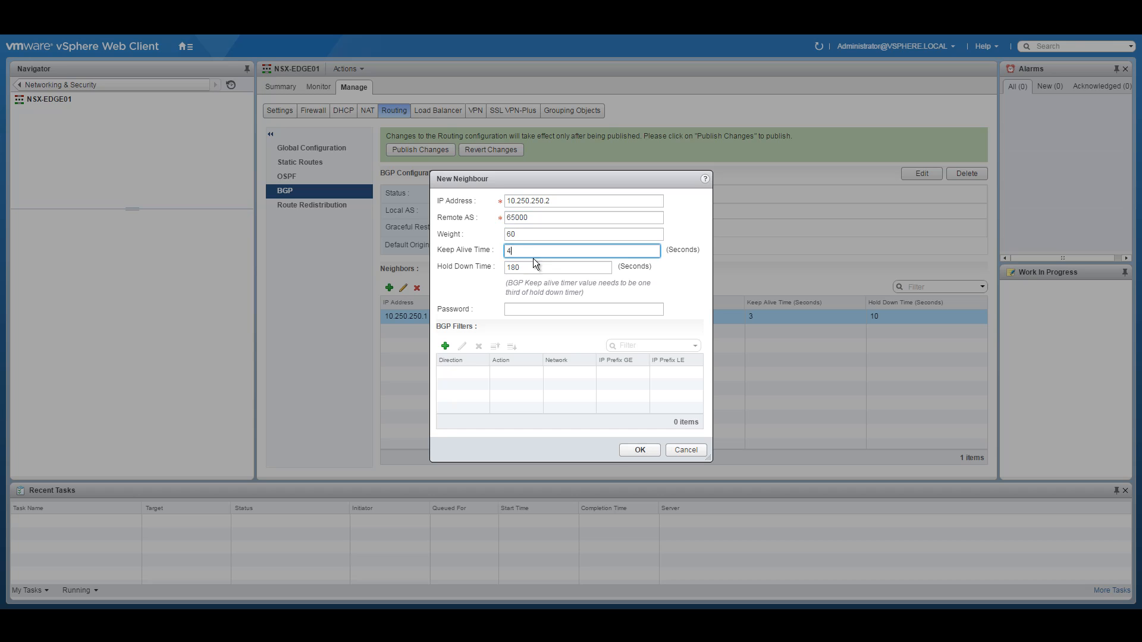
{"action": "type", "text": "3"}
{"action": "key", "text": "Tab"}
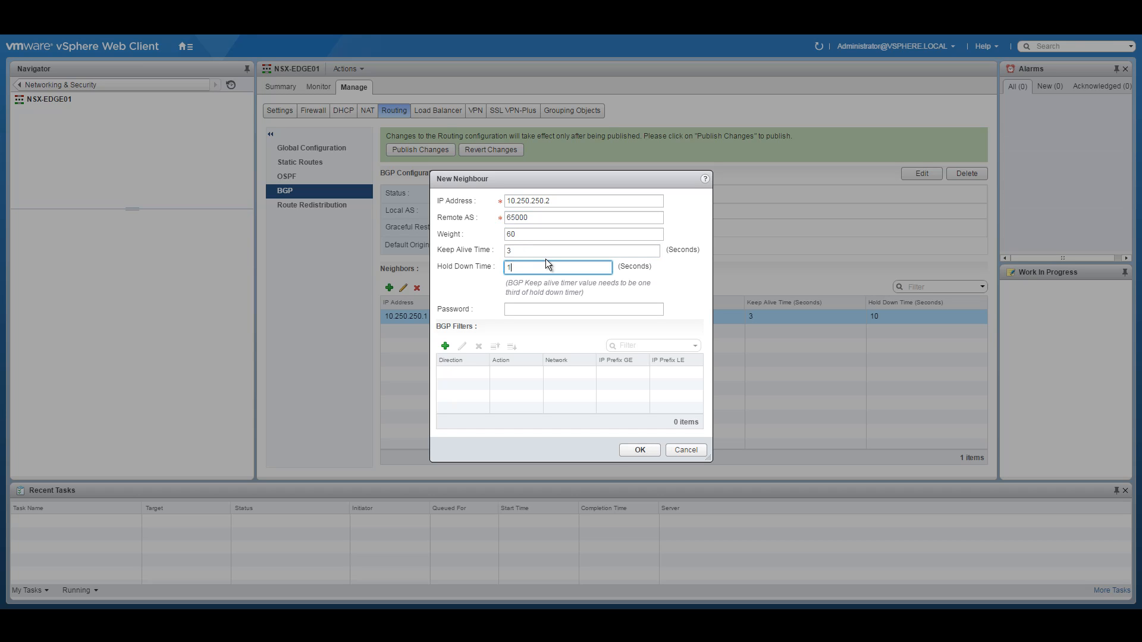
{"action": "left_click", "coordinate": [641, 450]}
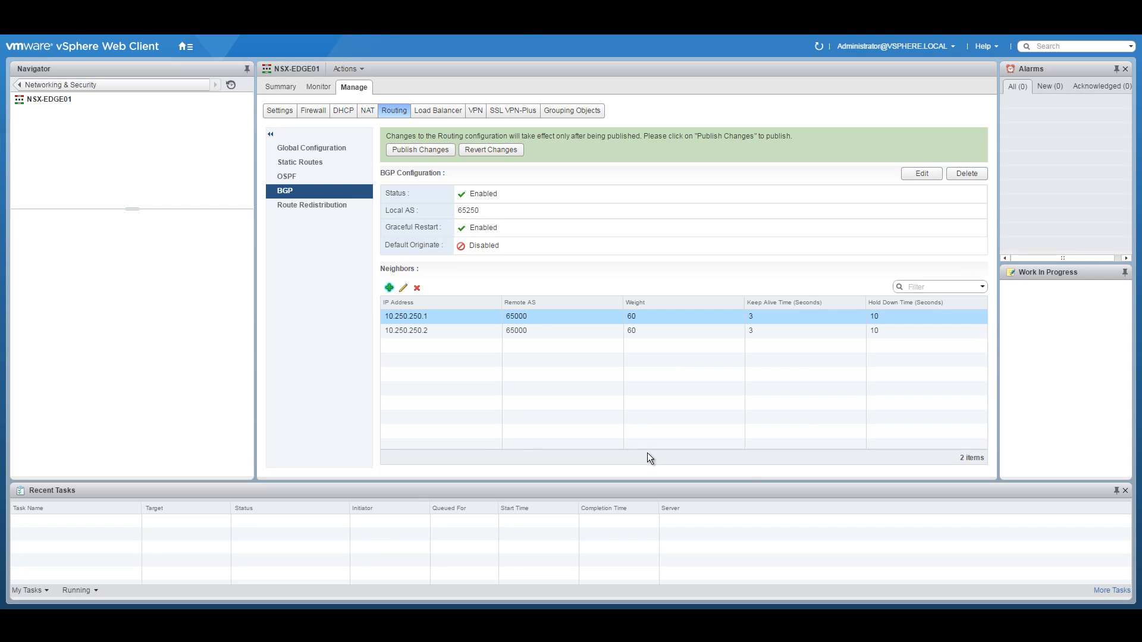
Step: Start a third neighbour and copy the 10.251.5.0/24 transit network from the diagram PDF
{"action": "left_click", "coordinate": [389, 288]}
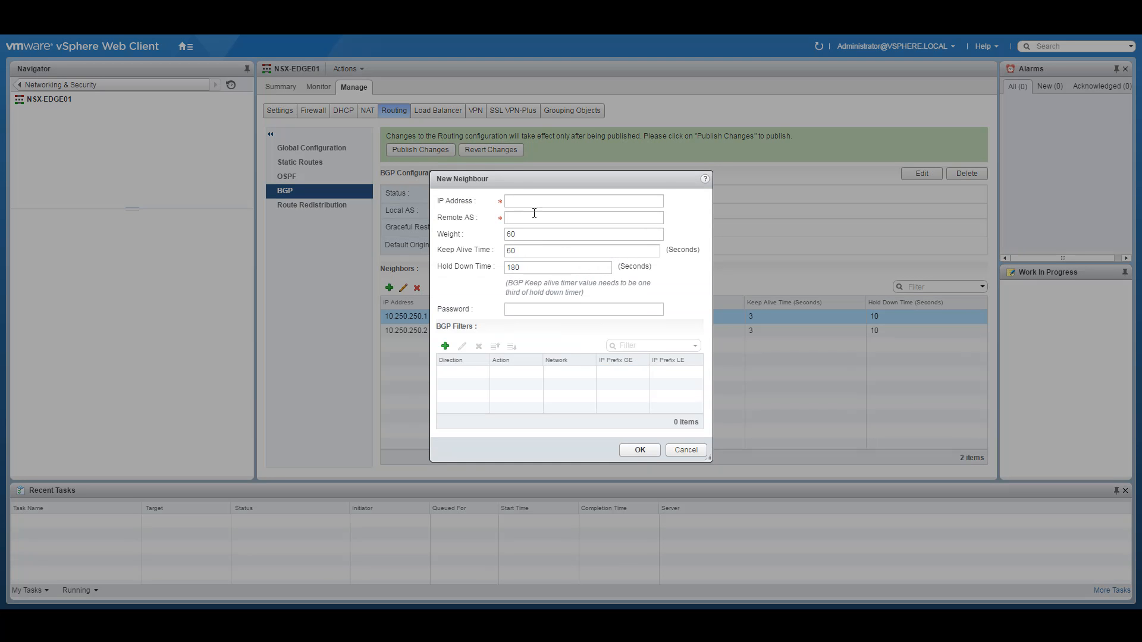
{"action": "left_click", "coordinate": [524, 200]}
{"action": "left_click", "coordinate": [473, 589]}
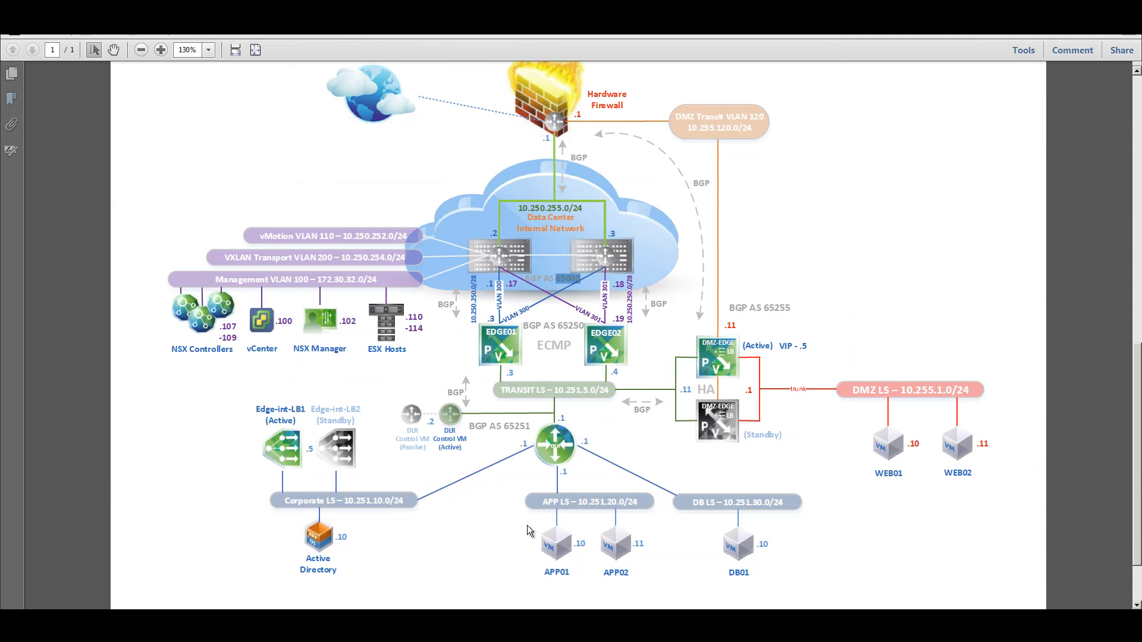
{"action": "left_click_drag", "start_coordinate": [558, 391], "coordinate": [594, 391]}
{"action": "right_click", "coordinate": [589, 393]}
{"action": "left_click", "coordinate": [605, 399]}
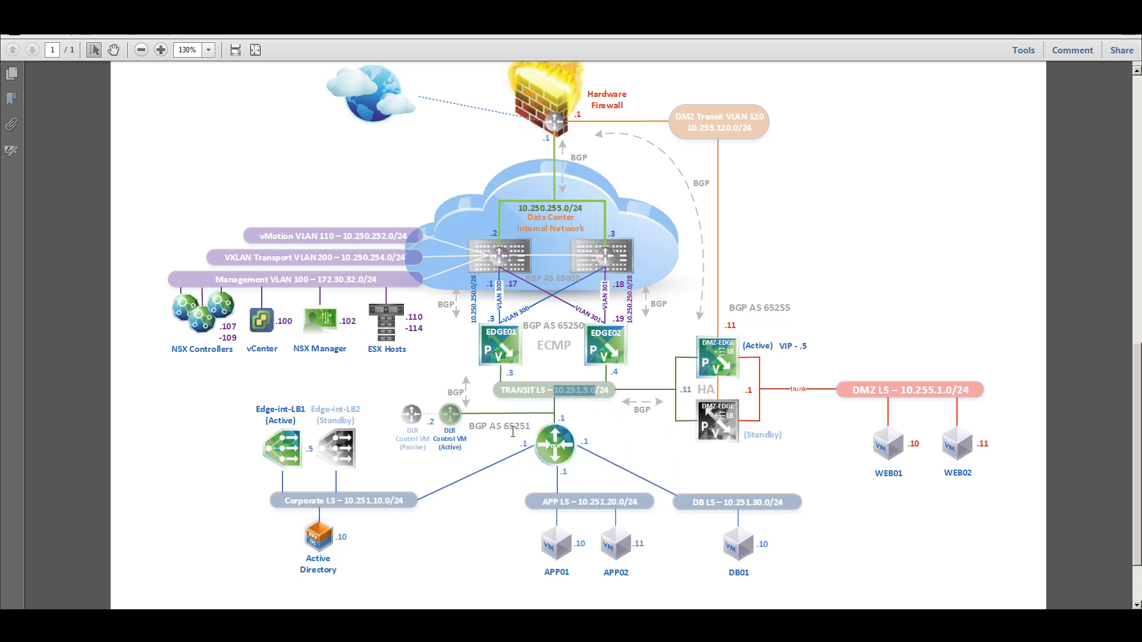
{"action": "left_click", "coordinate": [393, 624]}
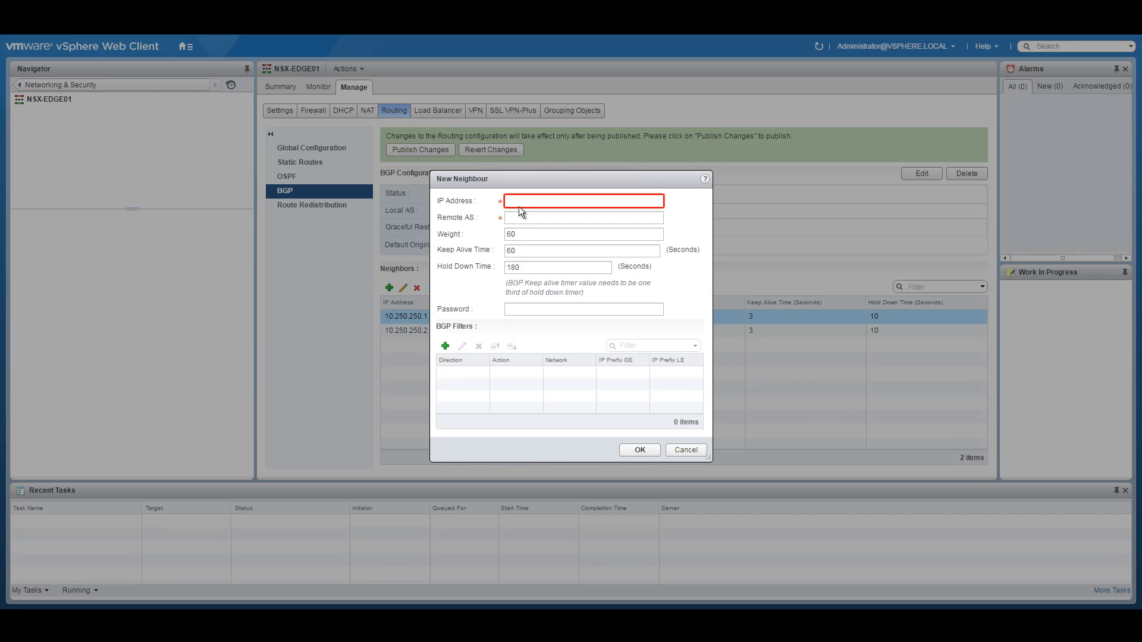
Step: Add BGP neighbour 10.251.5.2 with remote AS 65251
{"action": "type", "text": "10.251.5."}
{"action": "type", "text": "1"}
{"action": "key", "text": "BackSpace"}
{"action": "type", "text": "2"}
{"action": "left_click", "coordinate": [525, 218]}
{"action": "type", "text": "65251"}
{"action": "left_click_drag", "start_coordinate": [546, 252], "coordinate": [468, 255]}
{"action": "key", "text": "Tab"}
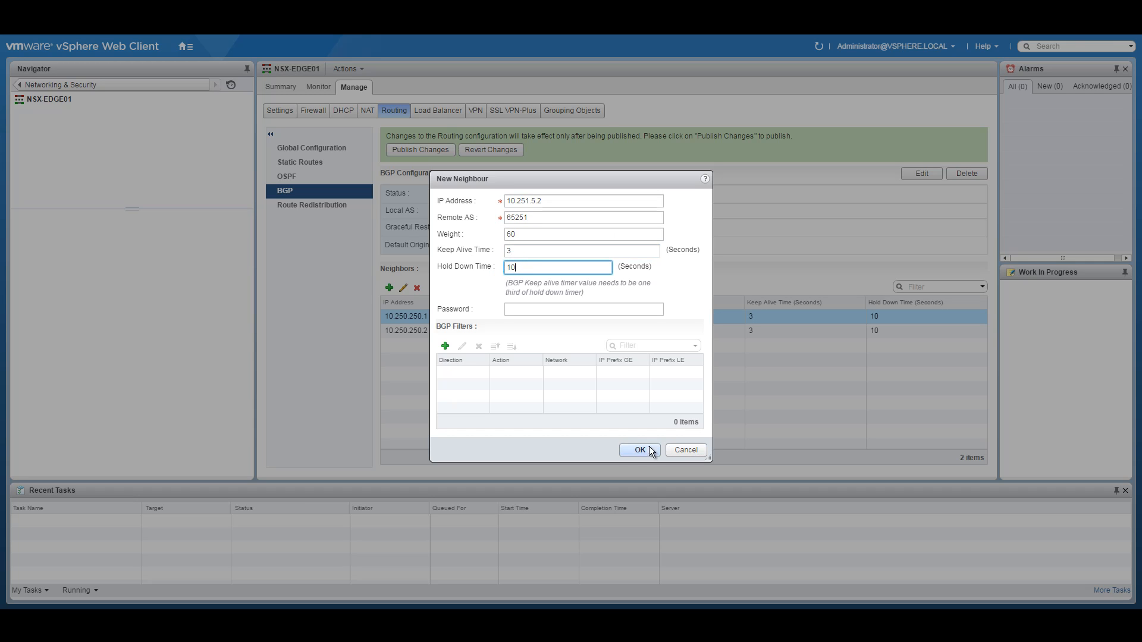
{"action": "left_click", "coordinate": [640, 450]}
Step: Add neighbour 10.251.5.11 with remote AS 65255 and hold down 10, then publish all neighbours
{"action": "left_click", "coordinate": [390, 288]}
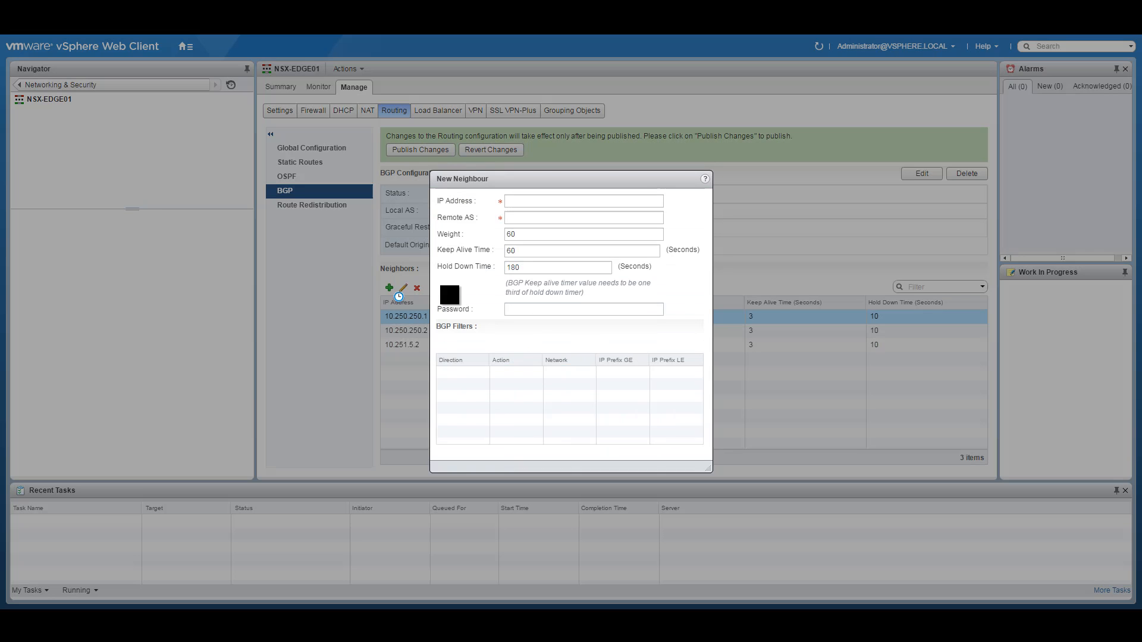
{"action": "left_click", "coordinate": [528, 201]}
{"action": "type", "text": "10.251.5.11"}
{"action": "left_click", "coordinate": [535, 217]}
{"action": "type", "text": "65255"}
{"action": "left_click", "coordinate": [507, 251]}
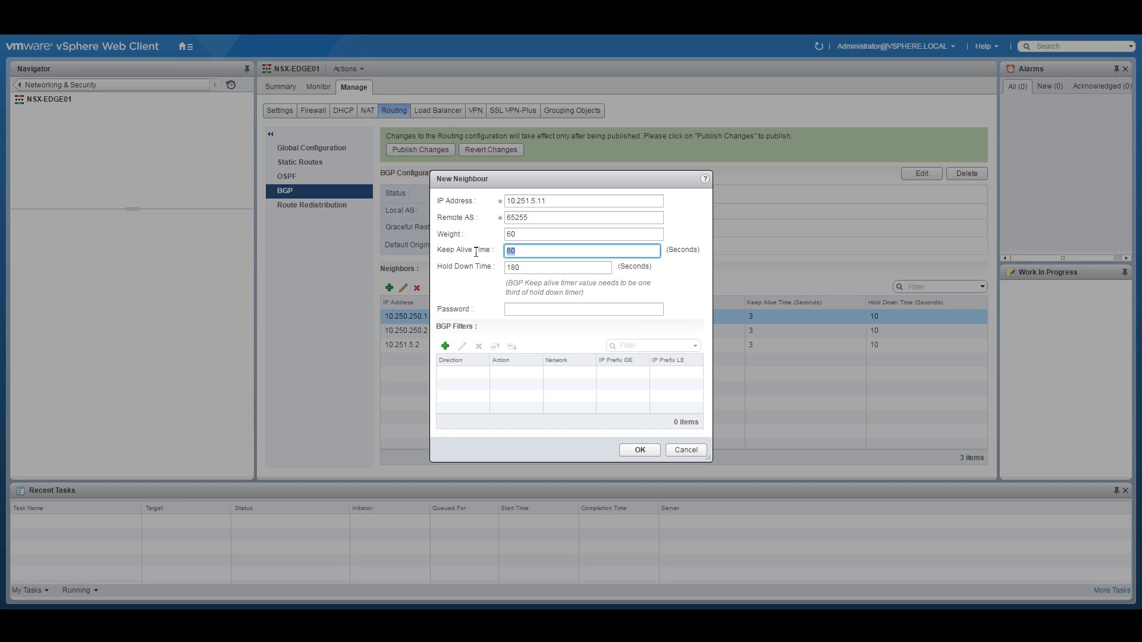
{"action": "left_click_drag", "start_coordinate": [522, 267], "coordinate": [464, 266]}
{"action": "type", "text": "10"}
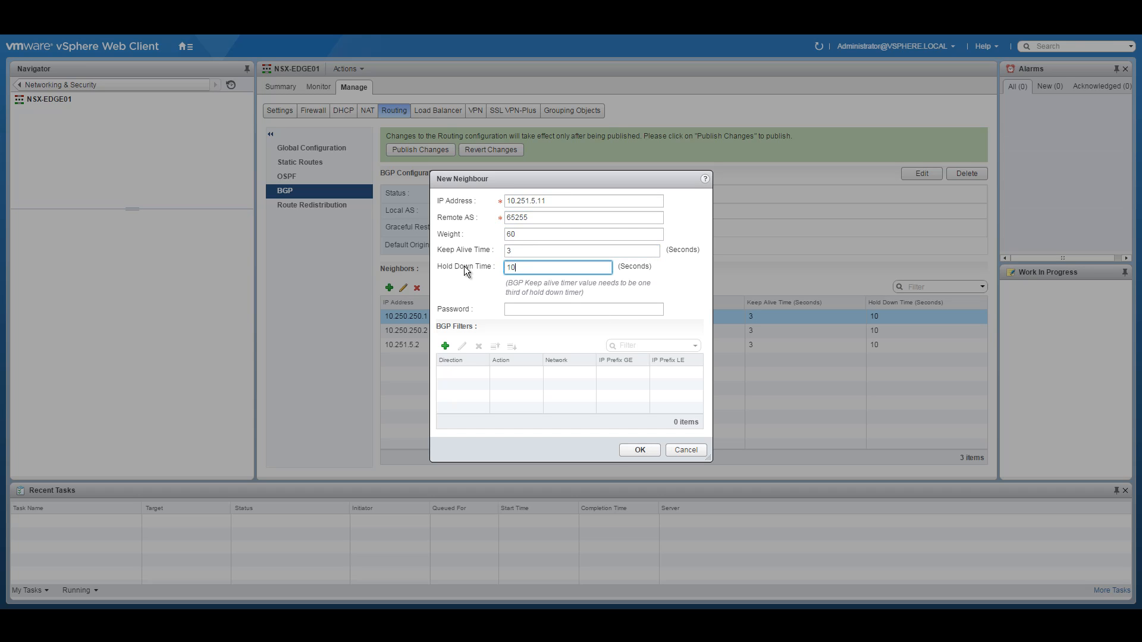
{"action": "left_click", "coordinate": [629, 448]}
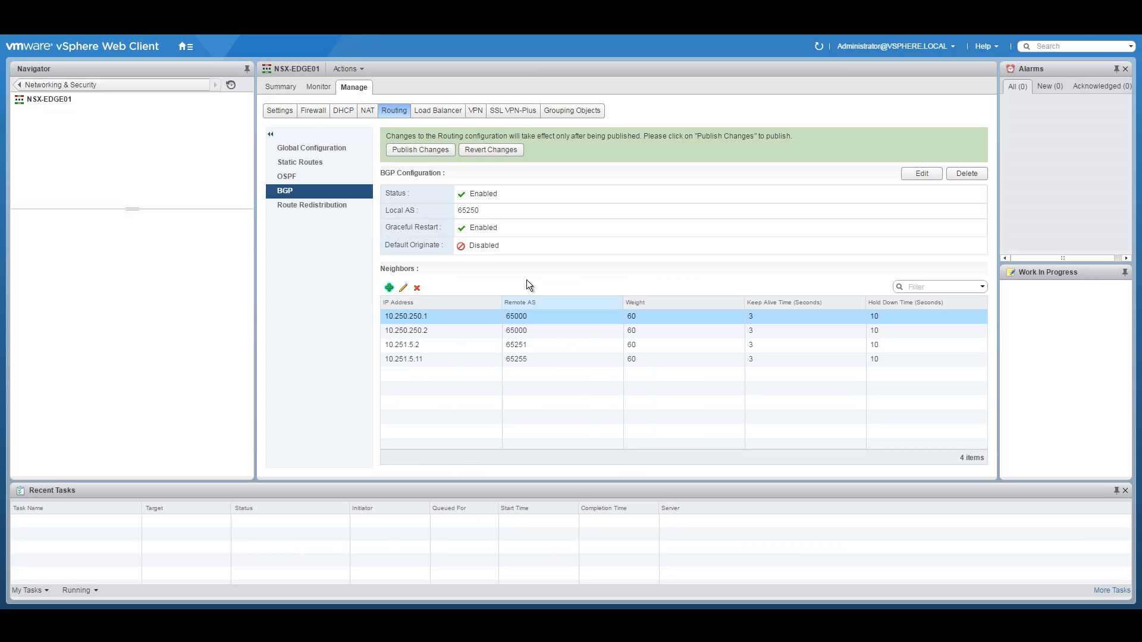
{"action": "left_click", "coordinate": [405, 150]}
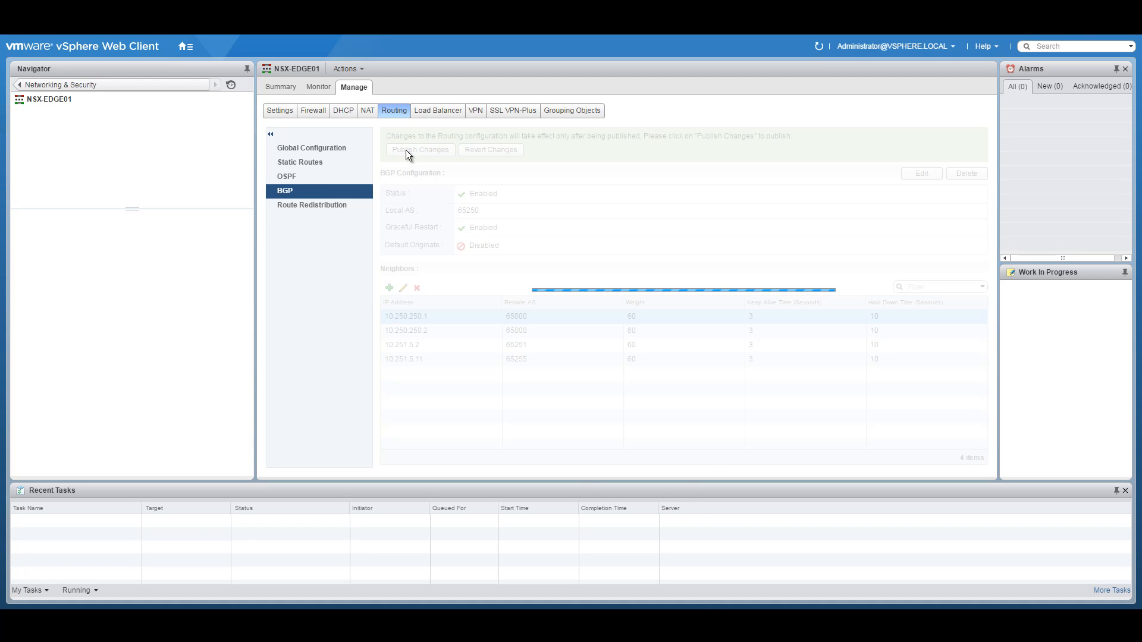
{"action": "left_click", "coordinate": [316, 206]}
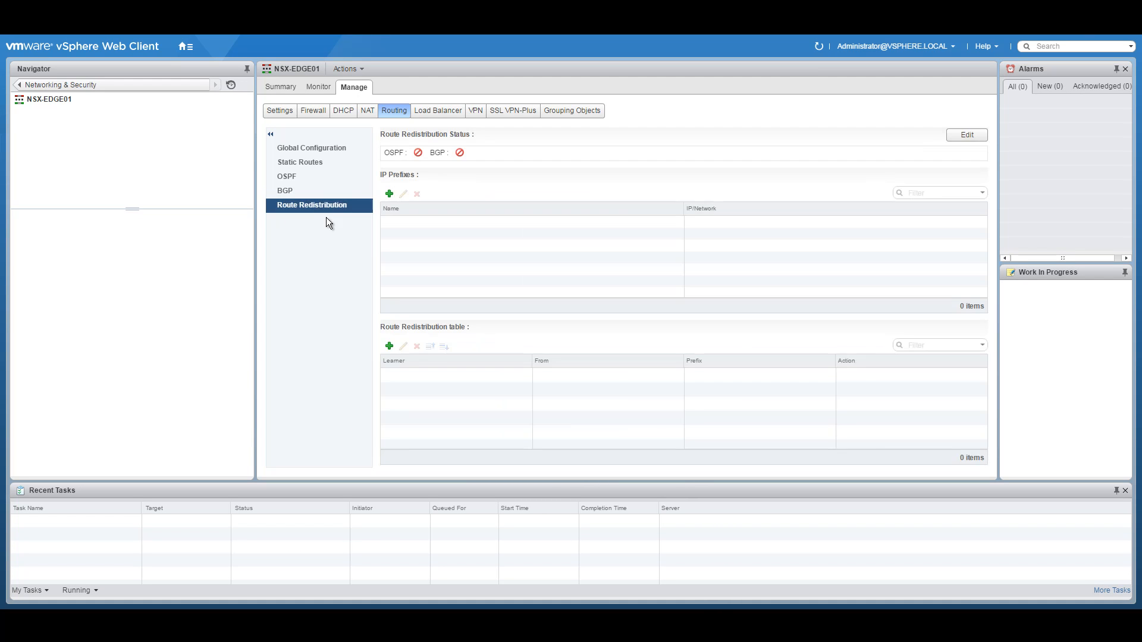
Step: Enable BGP route redistribution on NSX-EDGE01 and publish it
{"action": "left_click", "coordinate": [964, 136]}
{"action": "left_click", "coordinate": [590, 353]}
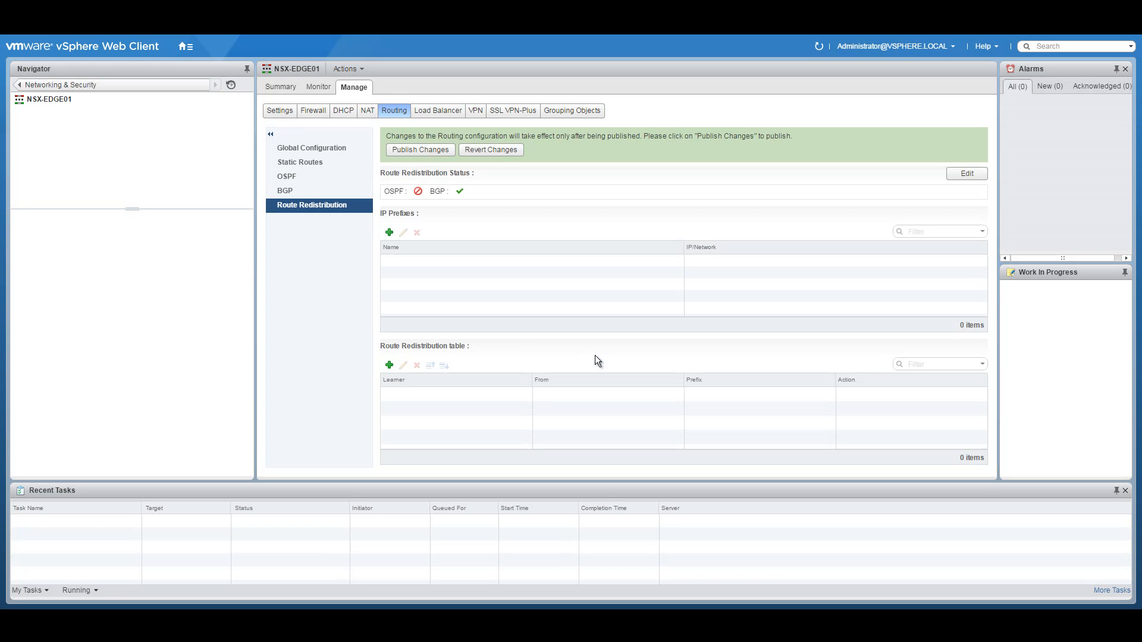
{"action": "left_click", "coordinate": [412, 146]}
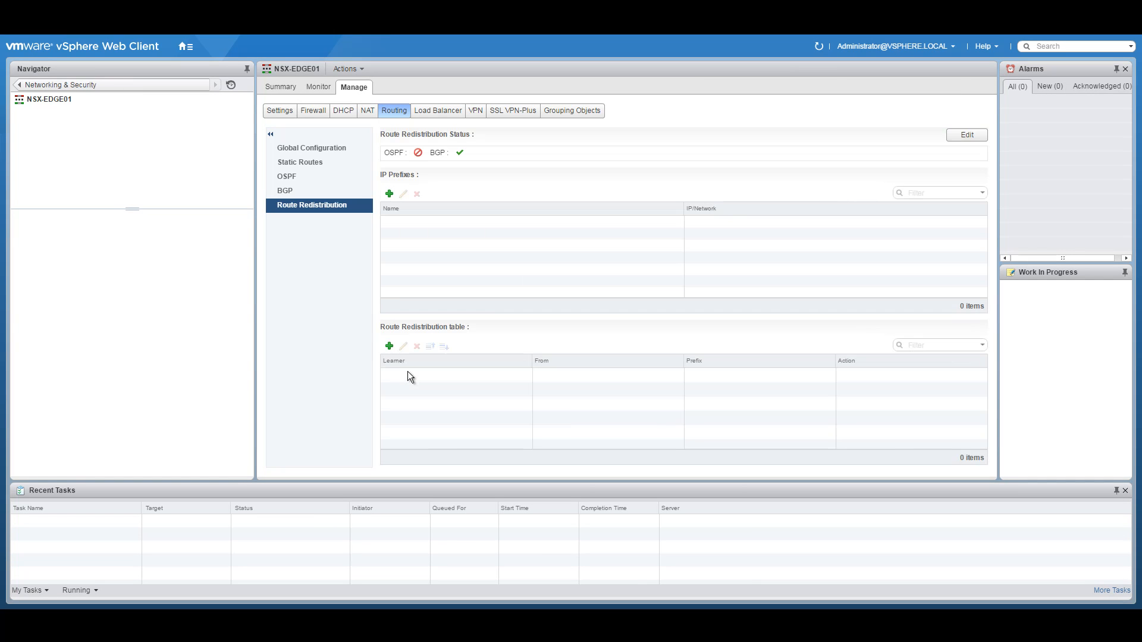
Step: Add and publish a redistribution rule with learner BGP permitting connected routes
{"action": "left_click", "coordinate": [389, 346]}
{"action": "left_click", "coordinate": [612, 275]}
{"action": "left_click", "coordinate": [587, 300]}
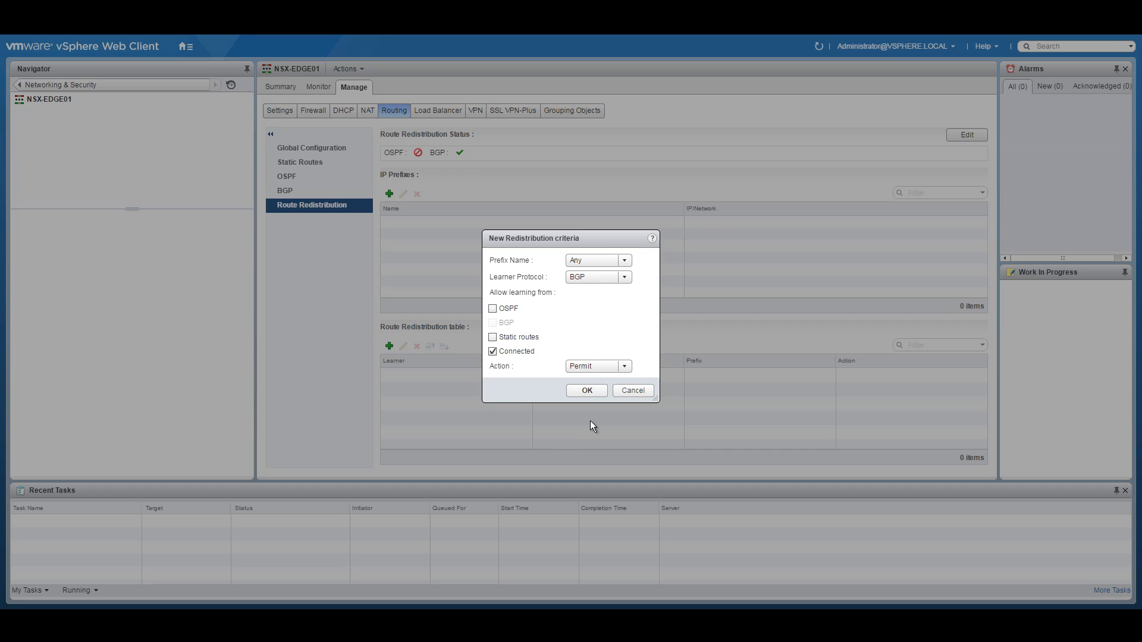
{"action": "left_click", "coordinate": [589, 391]}
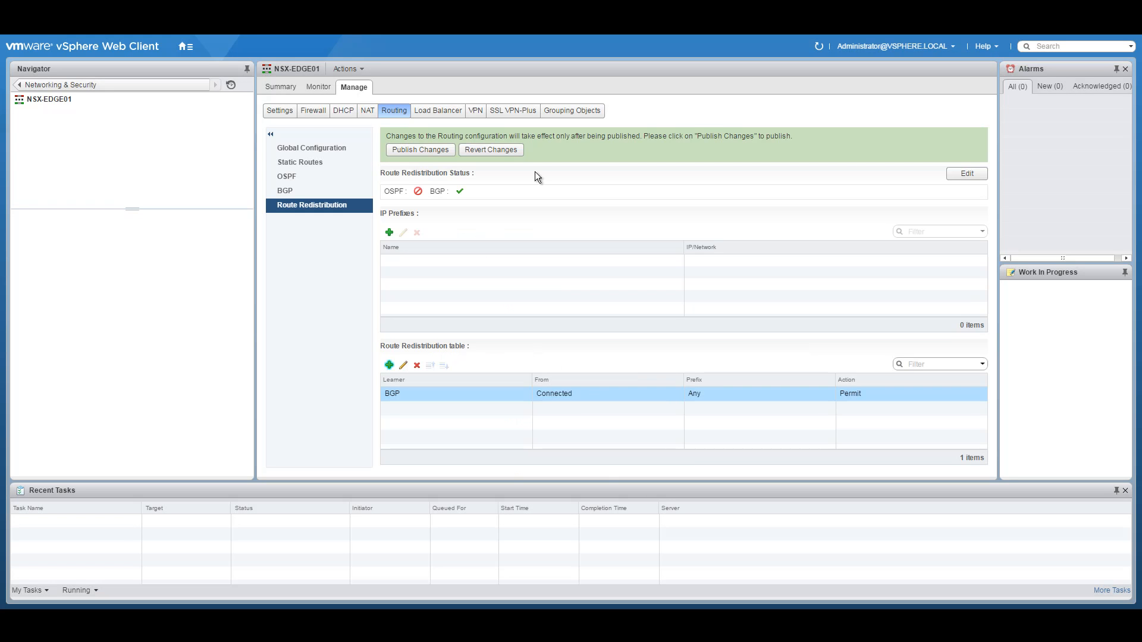
{"action": "left_click", "coordinate": [429, 148]}
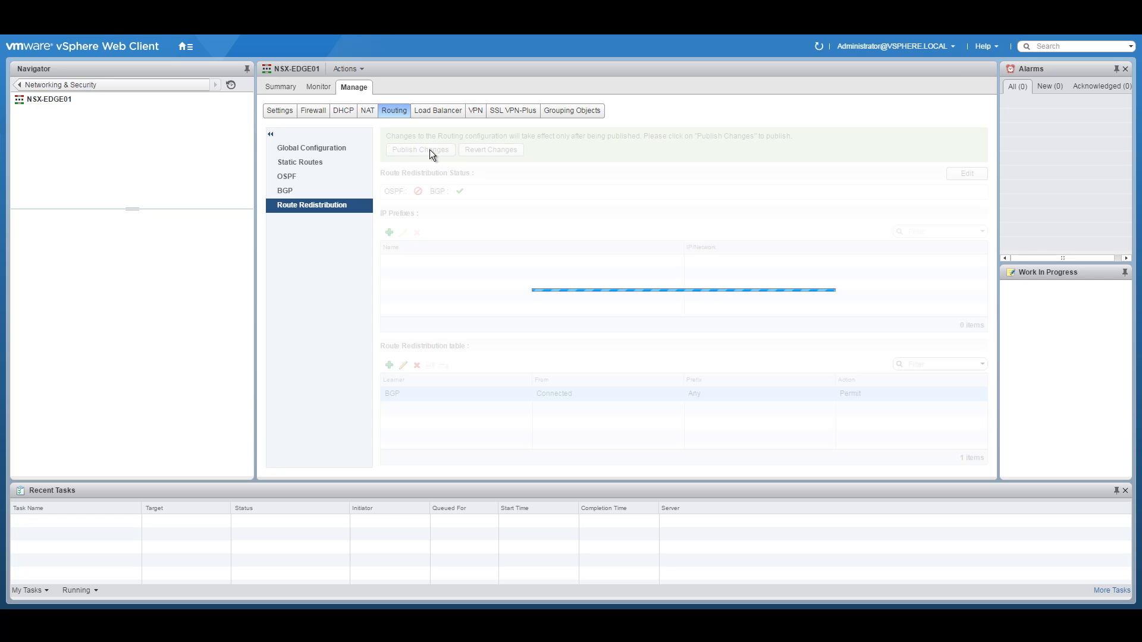
{"action": "left_click", "coordinate": [327, 150]}
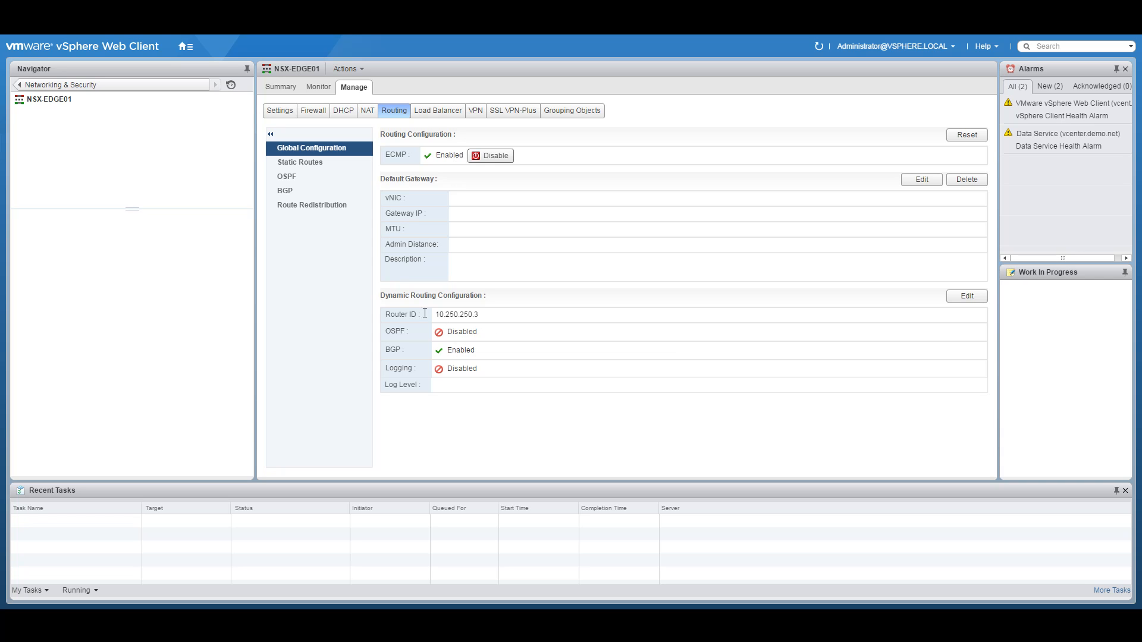
Step: Check neighbours 10.250.250.1, 10.251.5.2 and 10.251.5.11 and the redistribution rules against the diagram, then return to the Edges list
{"action": "left_click", "coordinate": [294, 188]}
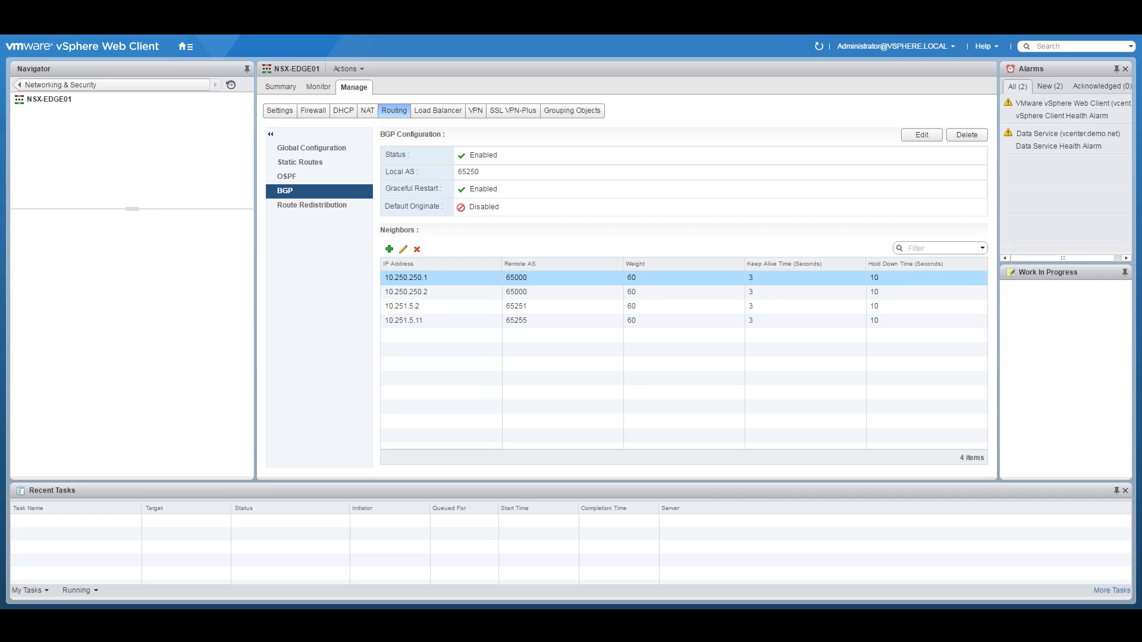
{"action": "key", "text": "alt+Tab"}
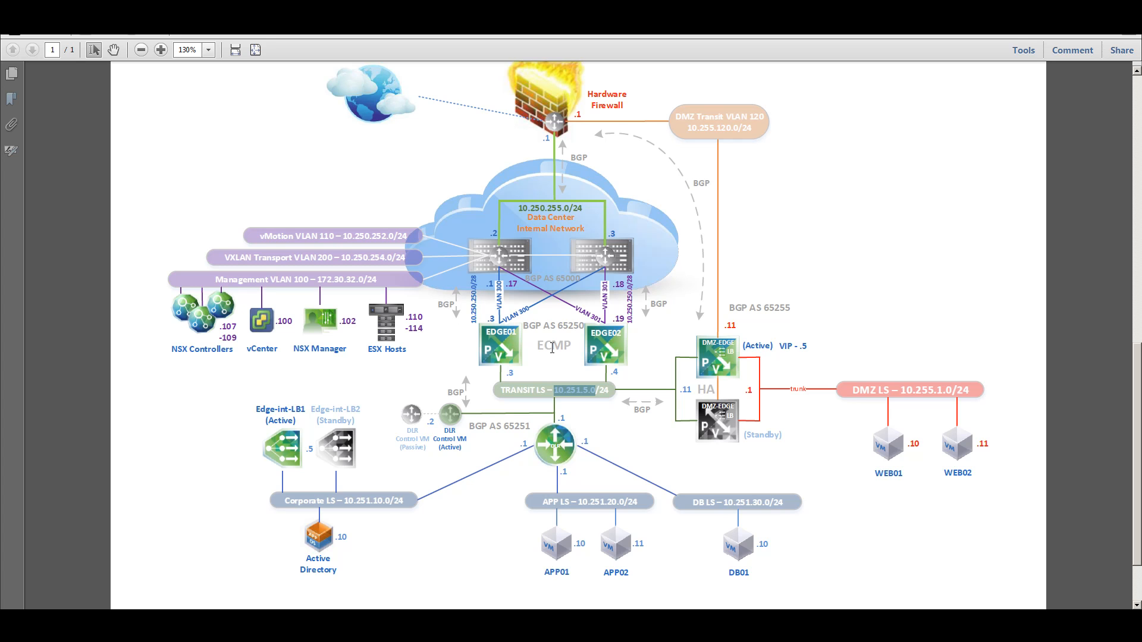
{"action": "left_click", "coordinate": [572, 364]}
{"action": "key", "text": "alt+Tab"}
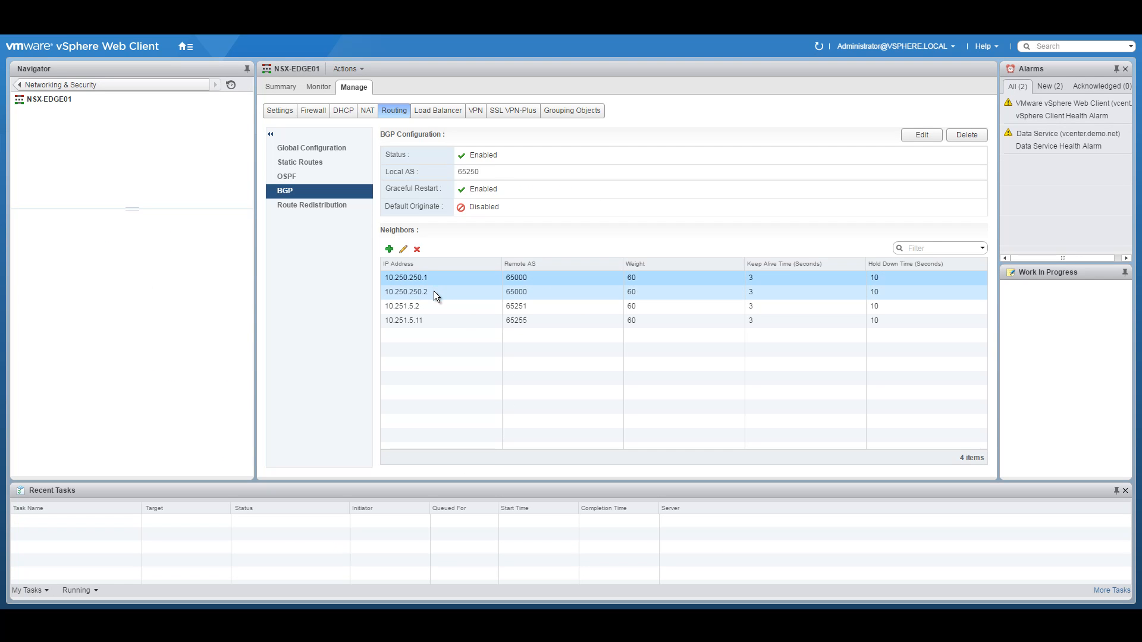
{"action": "left_click", "coordinate": [459, 283]}
{"action": "left_click", "coordinate": [419, 307]}
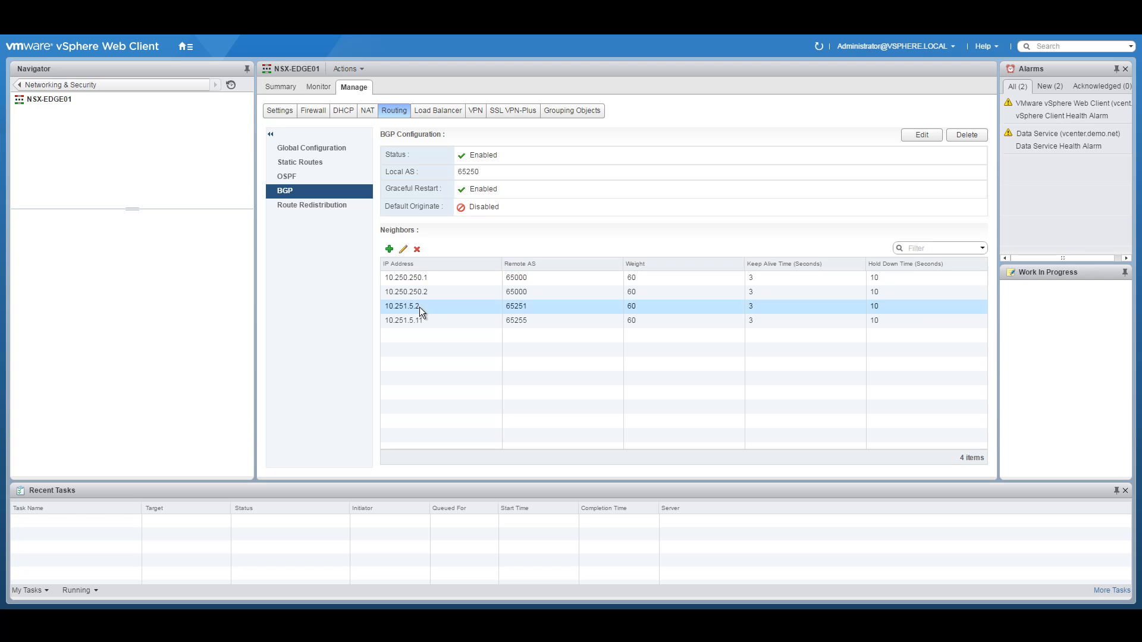
{"action": "left_click", "coordinate": [449, 321]}
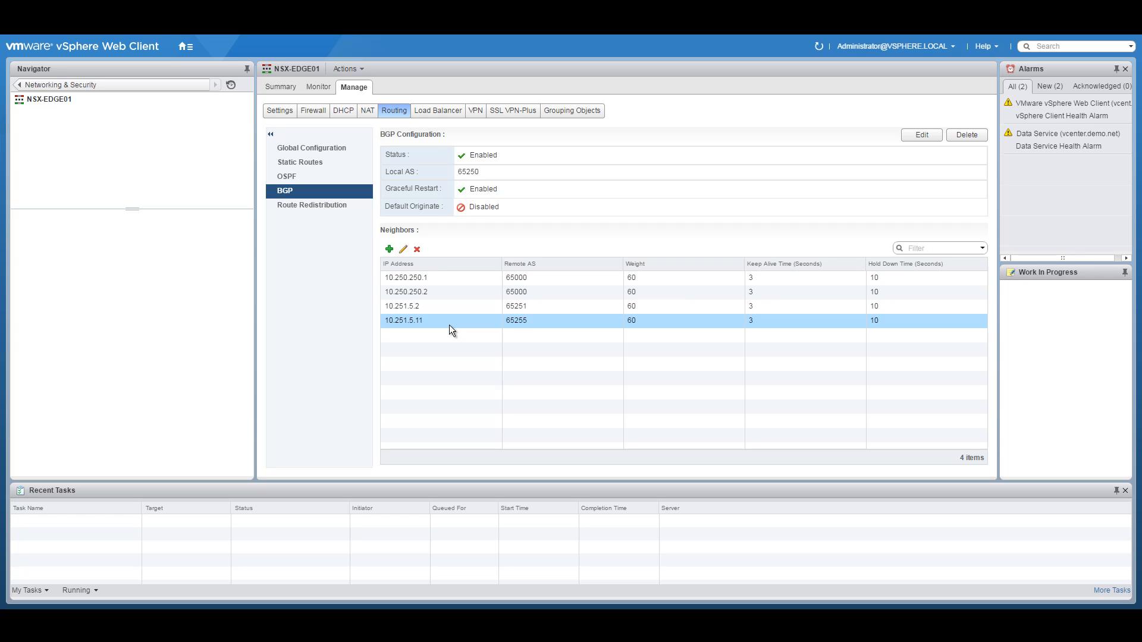
{"action": "left_click", "coordinate": [314, 205]}
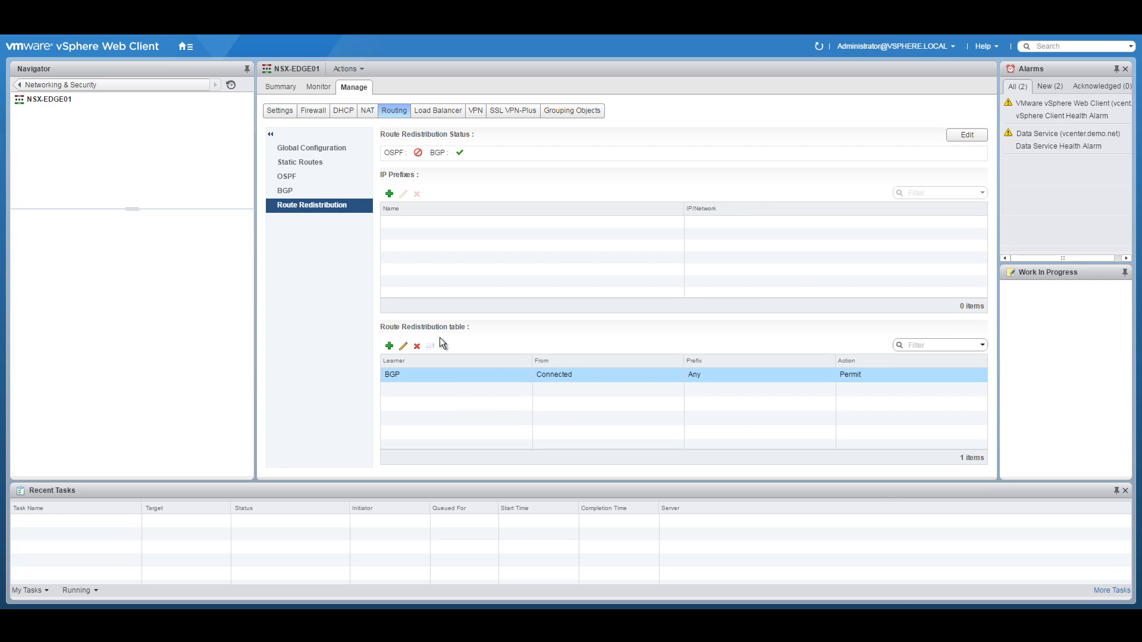
{"action": "left_click", "coordinate": [28, 86]}
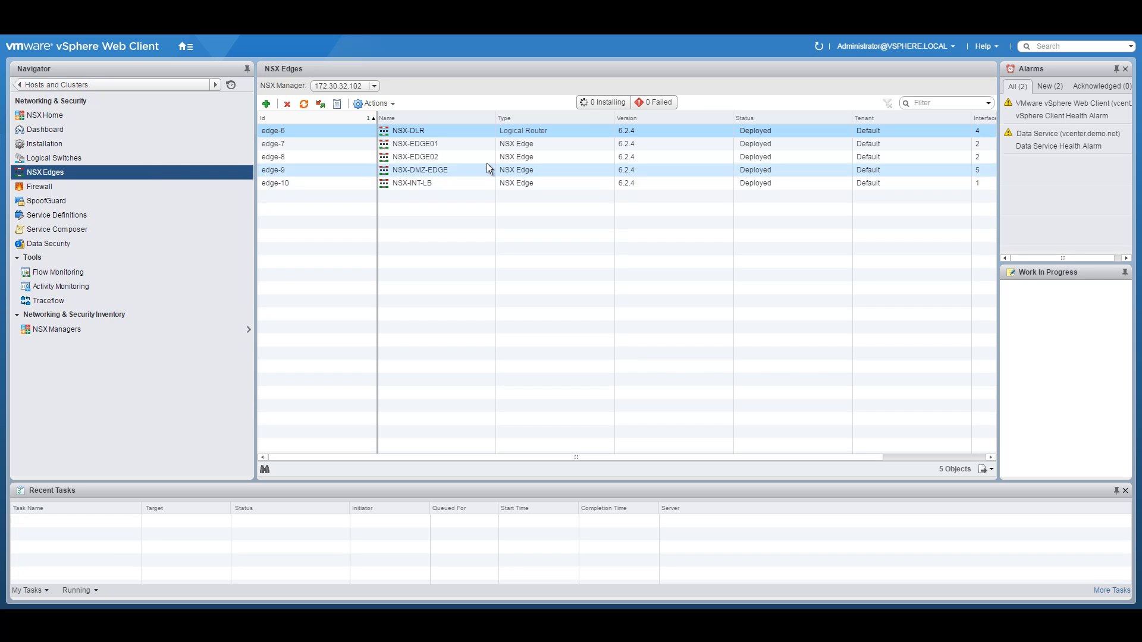
Step: Disable the firewall on NSX-EDGE02 and publish the change
{"action": "left_click", "coordinate": [454, 161]}
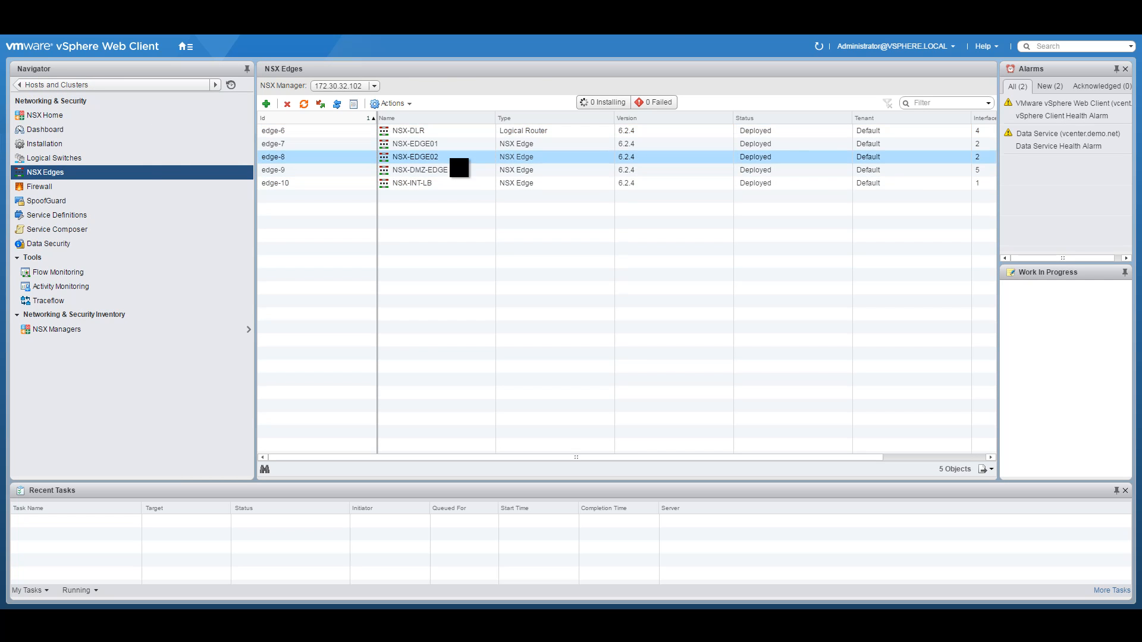
{"action": "double_click", "coordinate": [453, 159]}
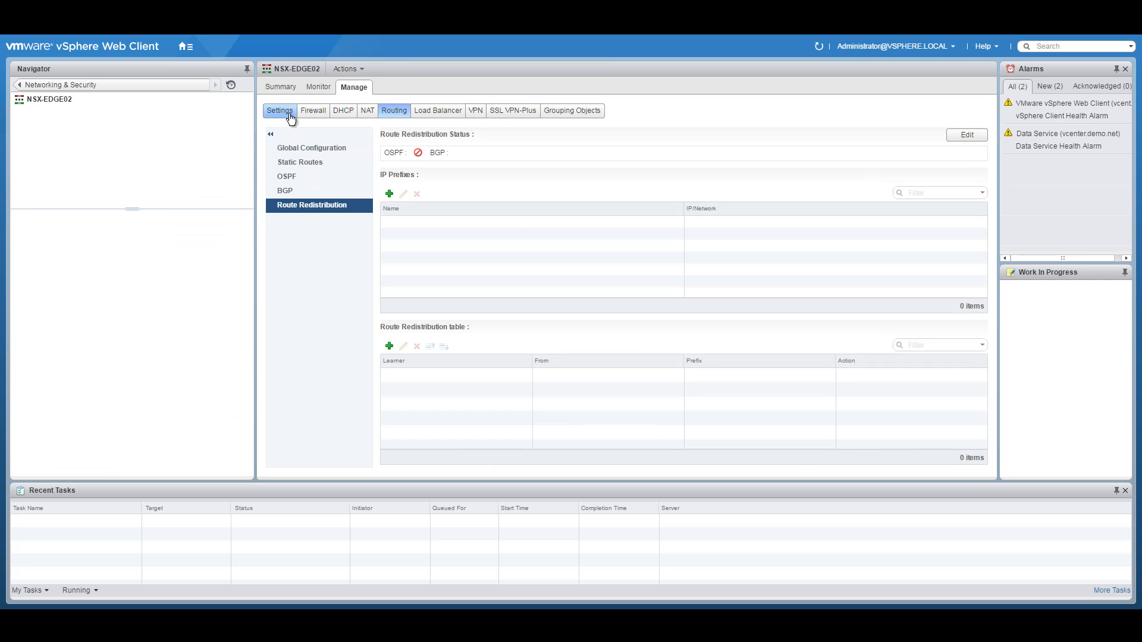
{"action": "left_click", "coordinate": [313, 110]}
{"action": "left_click", "coordinate": [382, 142]}
{"action": "left_click", "coordinate": [309, 160]}
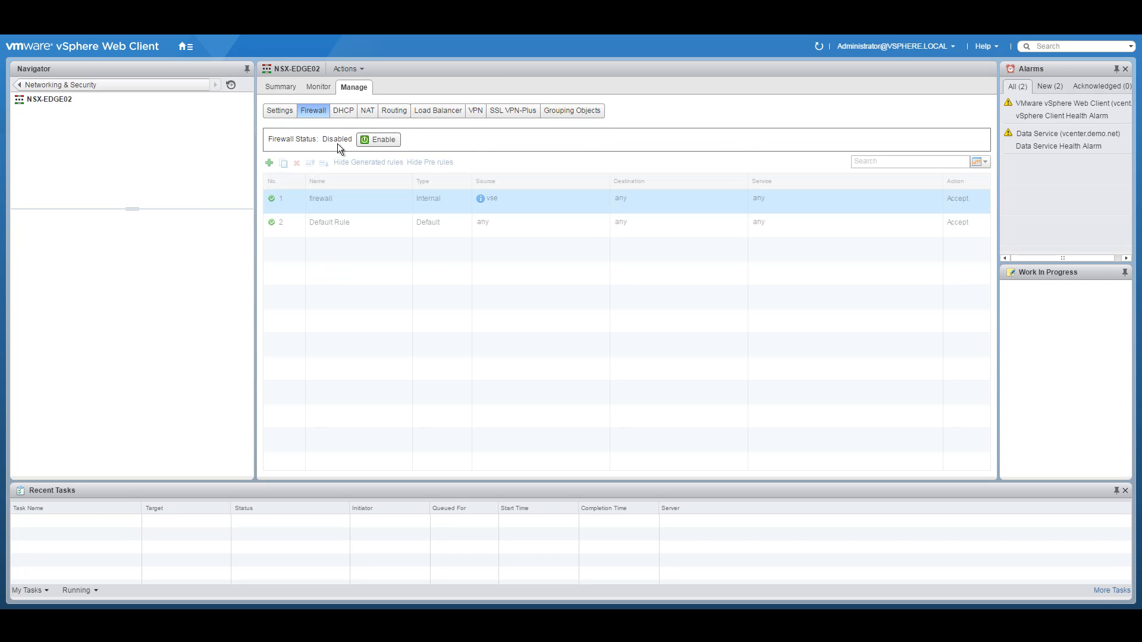
Step: Enable ECMP in NSX-EDGE02's global routing configuration and publish it
{"action": "left_click", "coordinate": [392, 112]}
{"action": "left_click", "coordinate": [289, 146]}
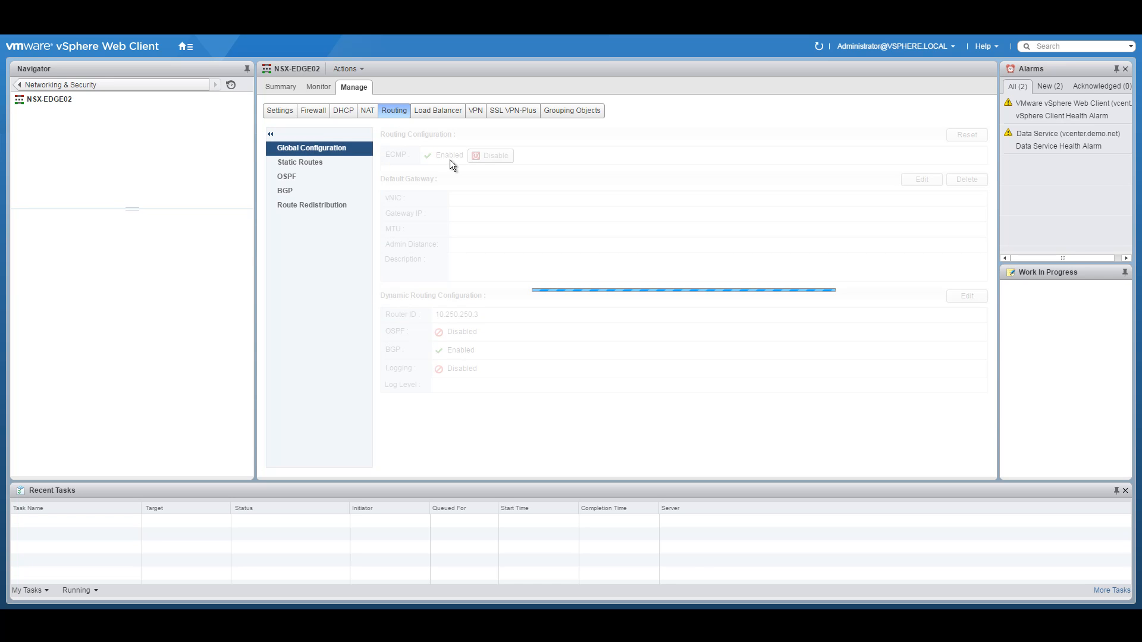
{"action": "left_click", "coordinate": [490, 156]}
{"action": "left_click", "coordinate": [421, 150]}
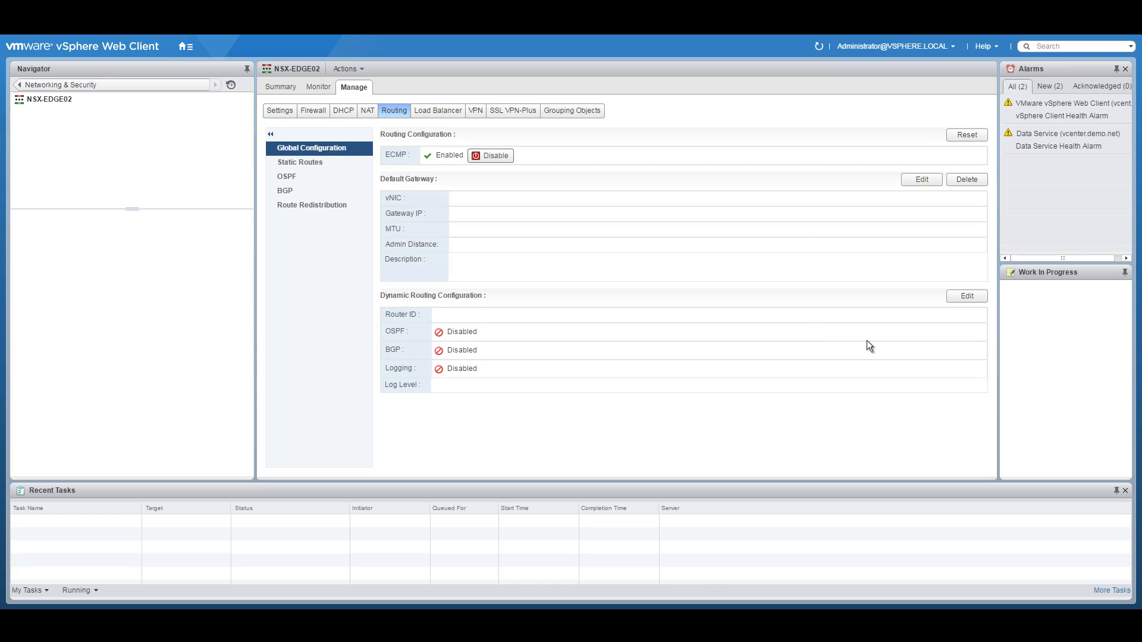
Step: Set NSX-EDGE02's router ID to the uplink interface 10.250.250.19 and publish
{"action": "left_click", "coordinate": [968, 296]}
{"action": "left_click", "coordinate": [561, 300]}
{"action": "left_click", "coordinate": [560, 301]}
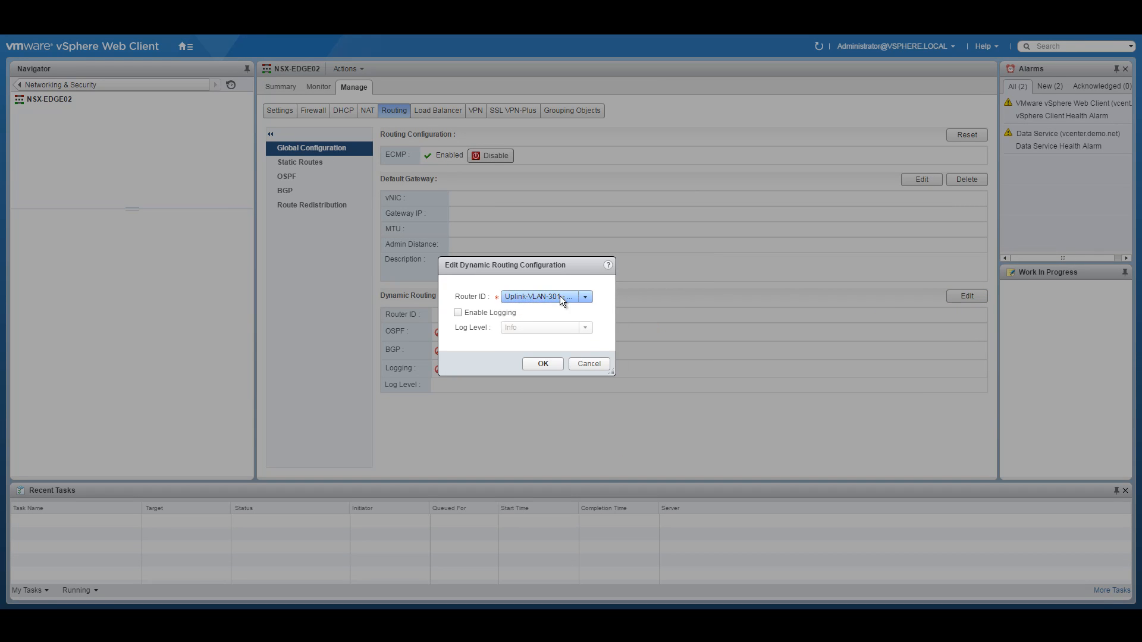
{"action": "left_click", "coordinate": [541, 364]}
{"action": "left_click", "coordinate": [408, 148]}
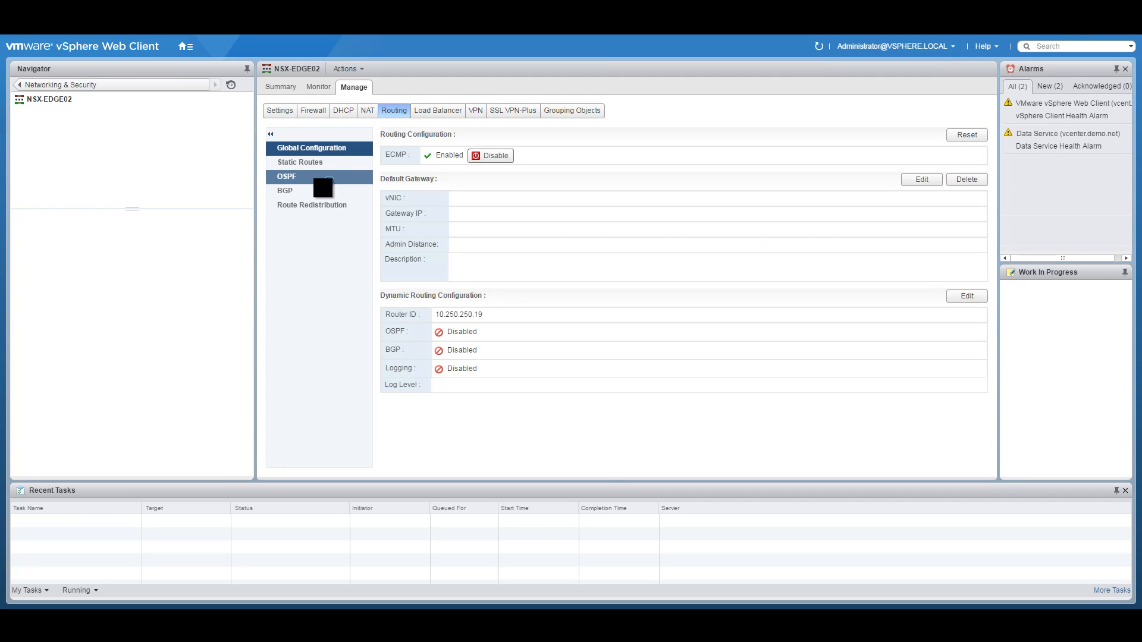
{"action": "left_click", "coordinate": [290, 190]}
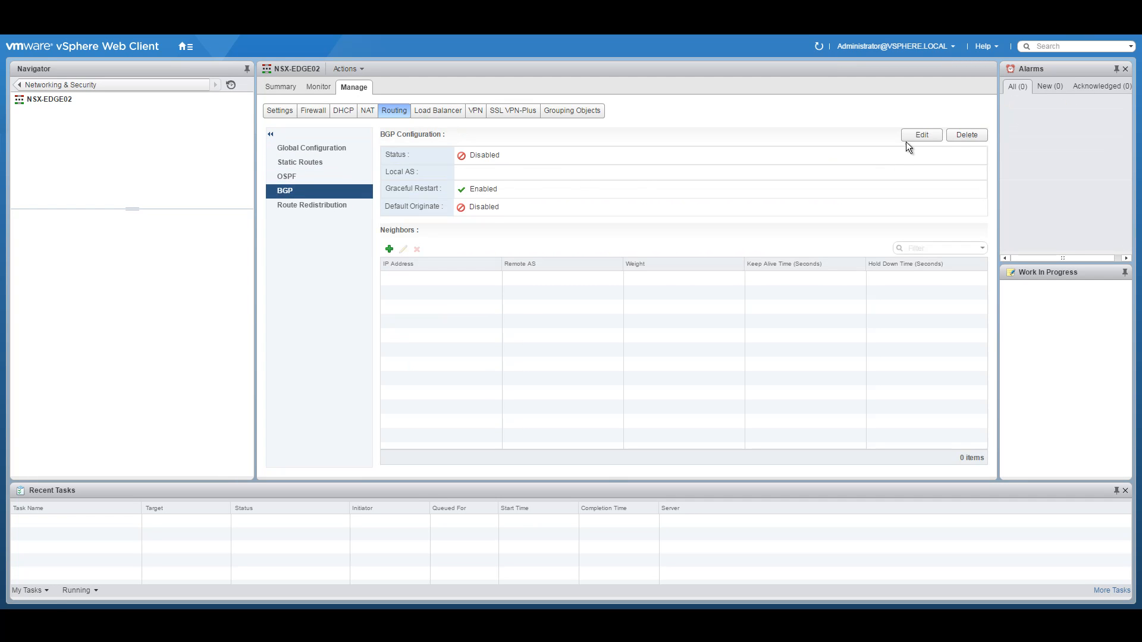
Step: Enable BGP on NSX-EDGE02 with local AS 65250
{"action": "left_click", "coordinate": [922, 135]}
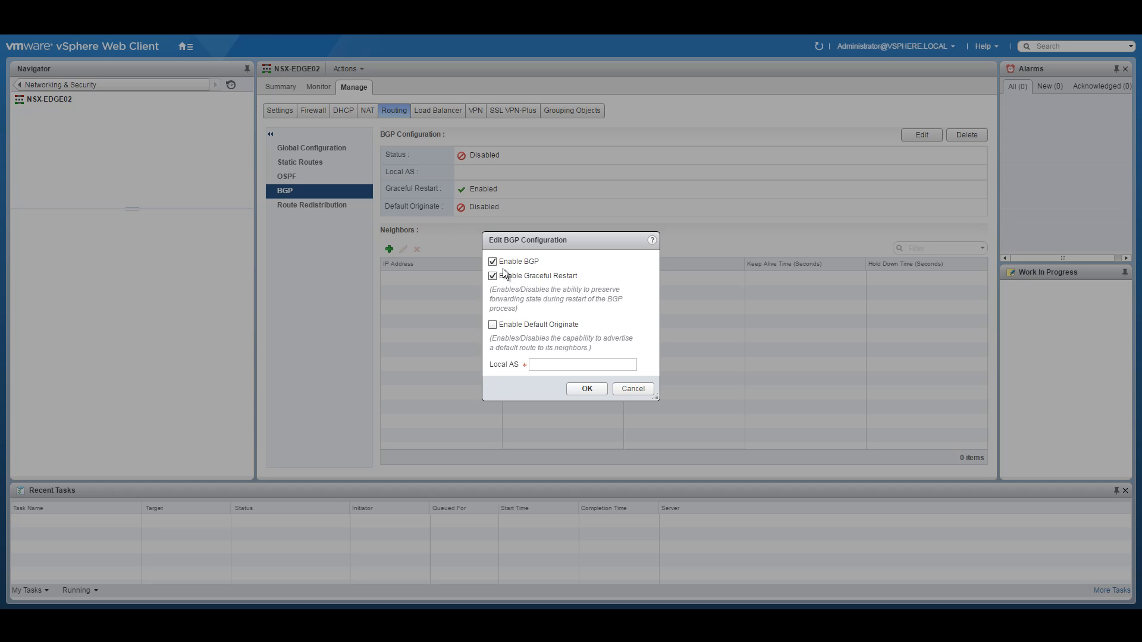
{"action": "left_click", "coordinate": [540, 365]}
{"action": "type", "text": "65250"}
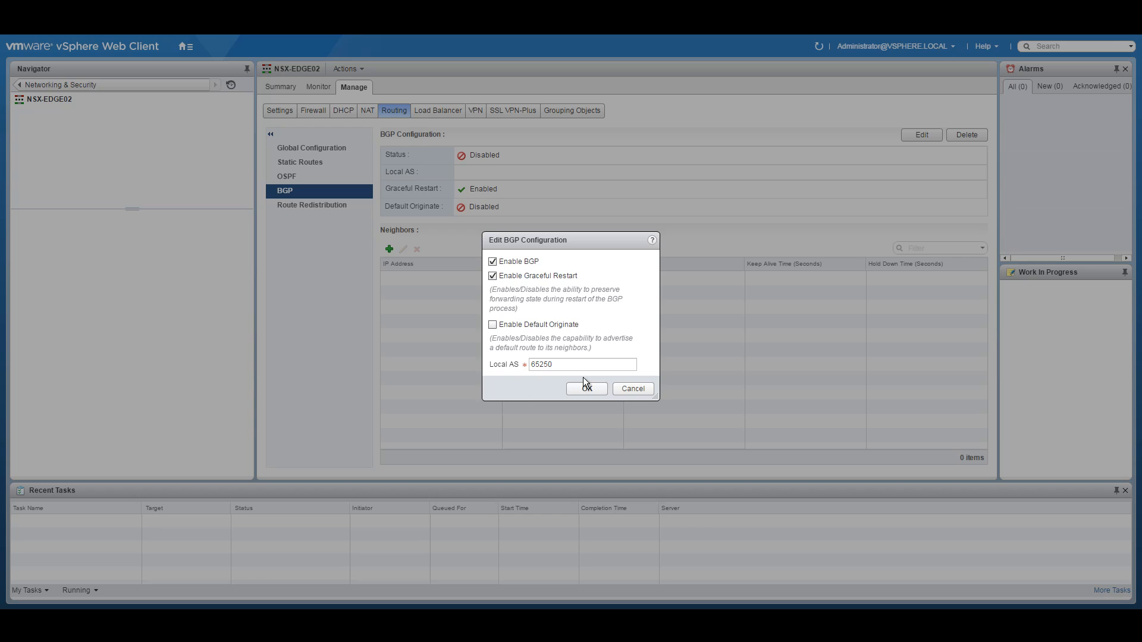
{"action": "left_click", "coordinate": [589, 388]}
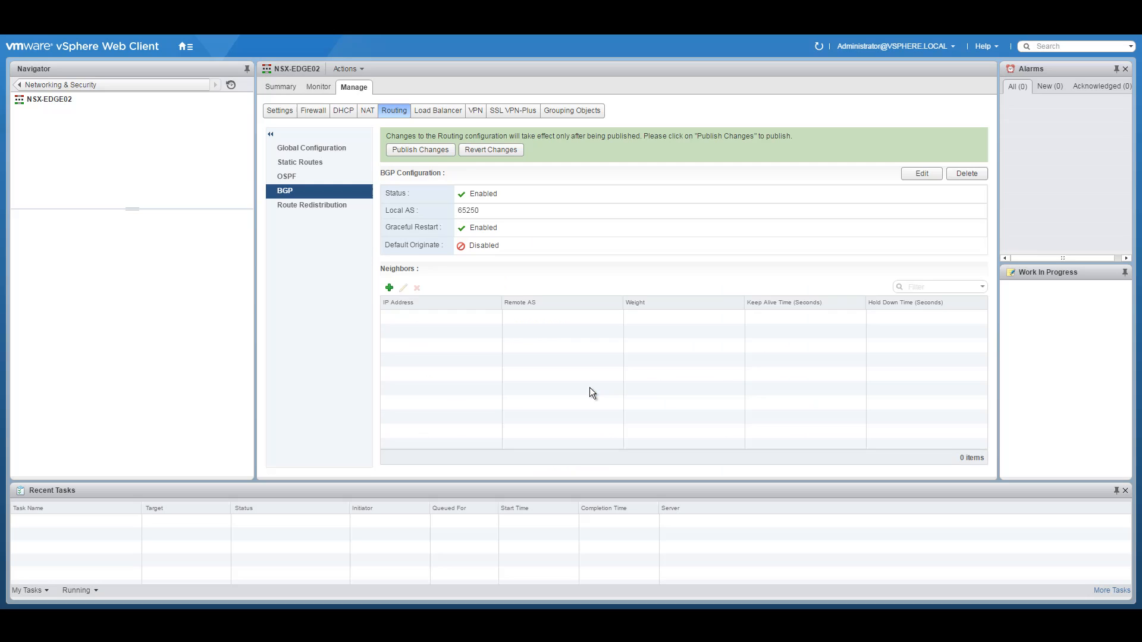
Step: Add BGP neighbour 10.250.250.17 with remote AS 65000 and keep-alive 3
{"action": "left_click", "coordinate": [389, 288]}
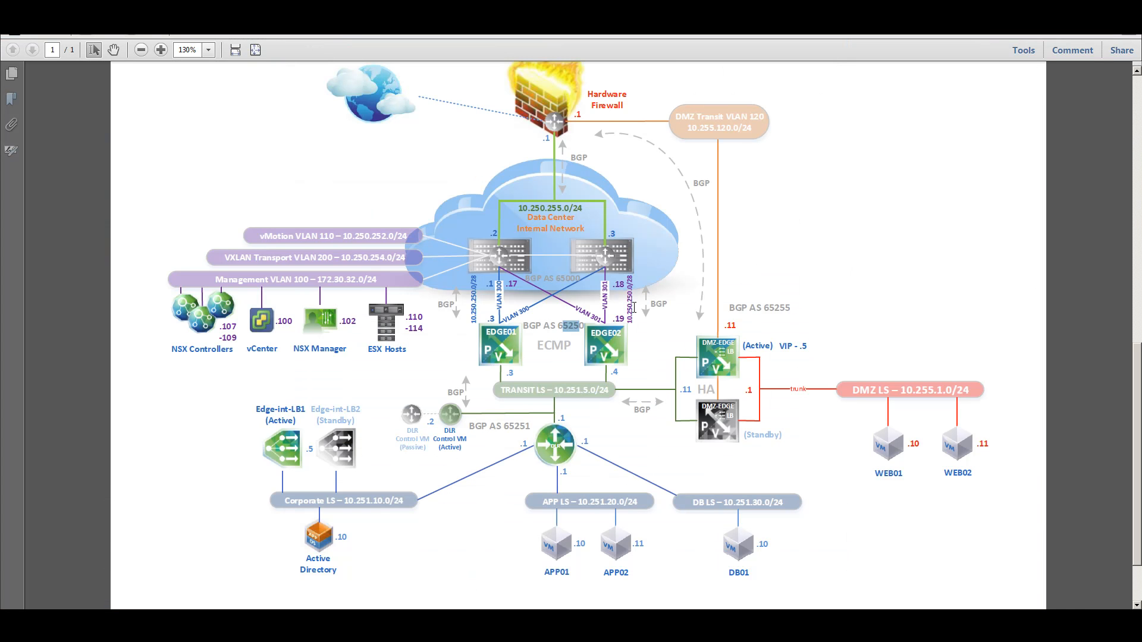
{"action": "left_click_drag", "start_coordinate": [632, 324], "coordinate": [635, 285]}
{"action": "right_click", "coordinate": [635, 288]}
{"action": "left_click", "coordinate": [645, 301]}
{"action": "key", "text": "alt+Tab"}
{"action": "left_click", "coordinate": [512, 201]}
{"action": "key", "text": "ctrl+v"}
{"action": "key", "text": "BackSpace"}
{"action": "type", "text": "17"}
{"action": "left_click", "coordinate": [548, 219]}
{"action": "type", "text": "65000"}
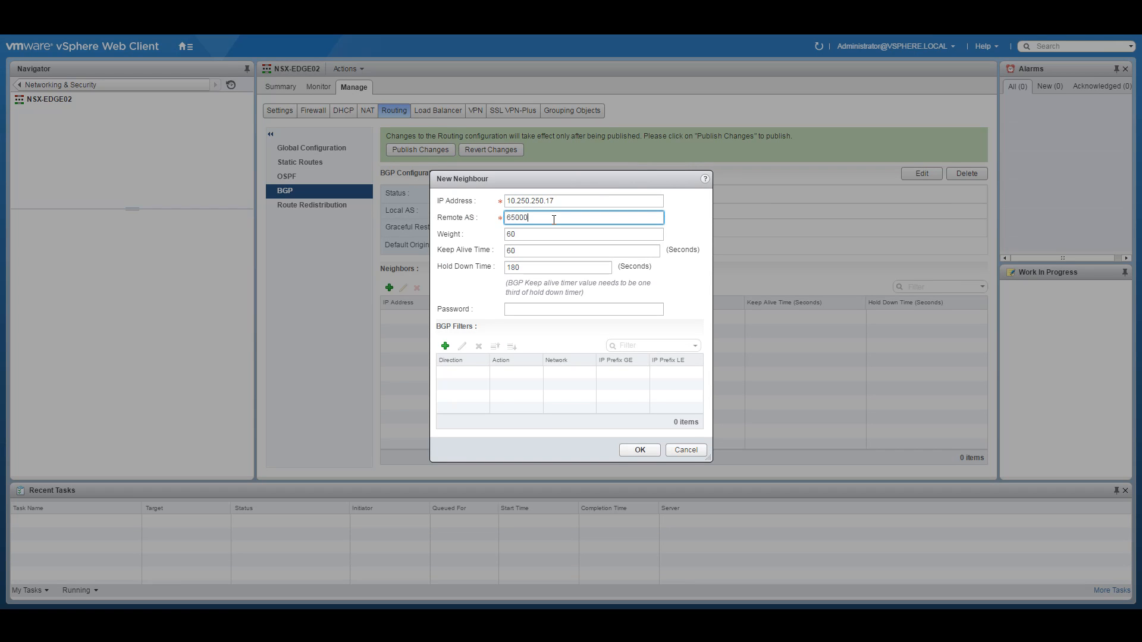
{"action": "double_click", "coordinate": [527, 252]}
{"action": "type", "text": "3"}
{"action": "key", "text": "Tab"}
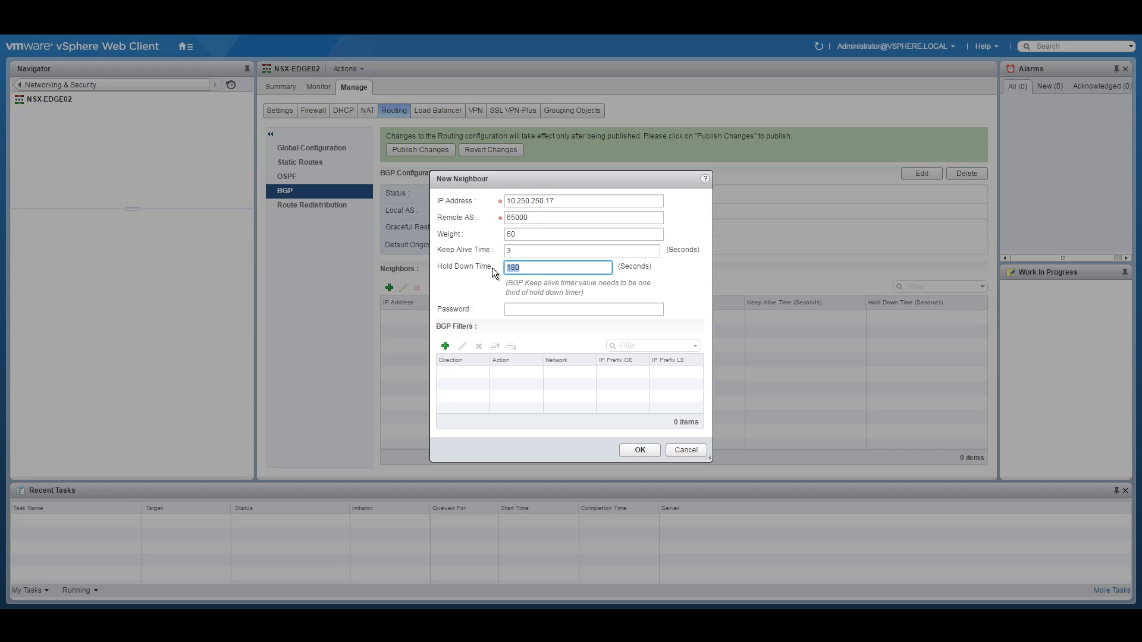
{"action": "left_click", "coordinate": [641, 451]}
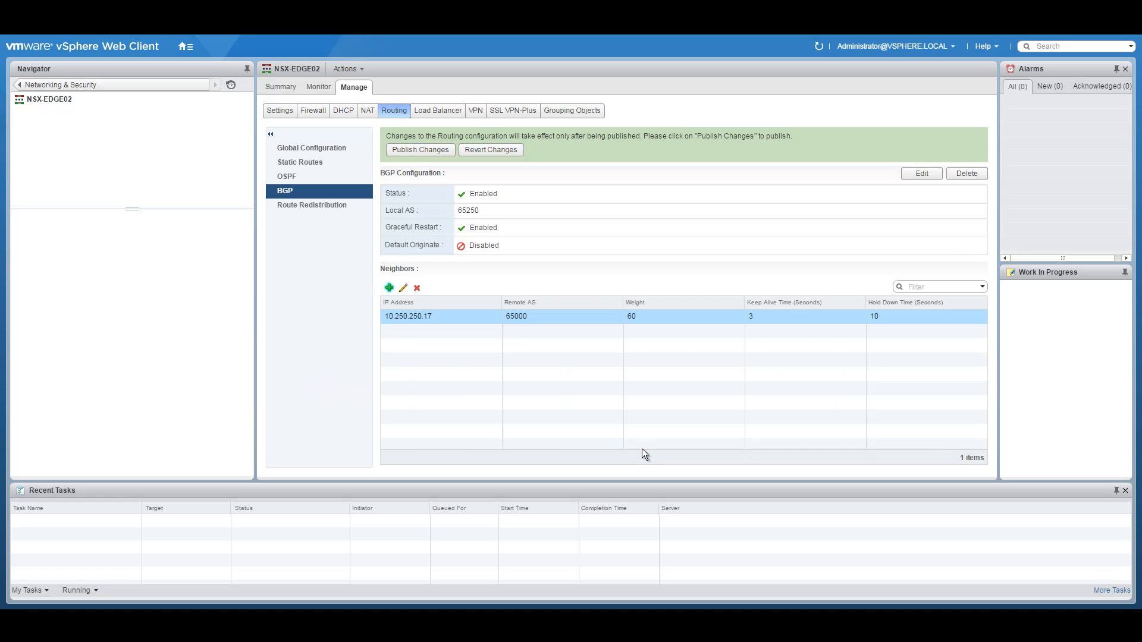
Step: Add BGP neighbour 10.250.250.18 with remote AS 65000, keep-alive 3 and hold-down 10
{"action": "left_click", "coordinate": [389, 288]}
{"action": "key", "text": "ctrl+v"}
{"action": "key", "text": "BackSpace"}
{"action": "type", "text": ".18"}
{"action": "left_click", "coordinate": [526, 217]}
{"action": "type", "text": "65000"}
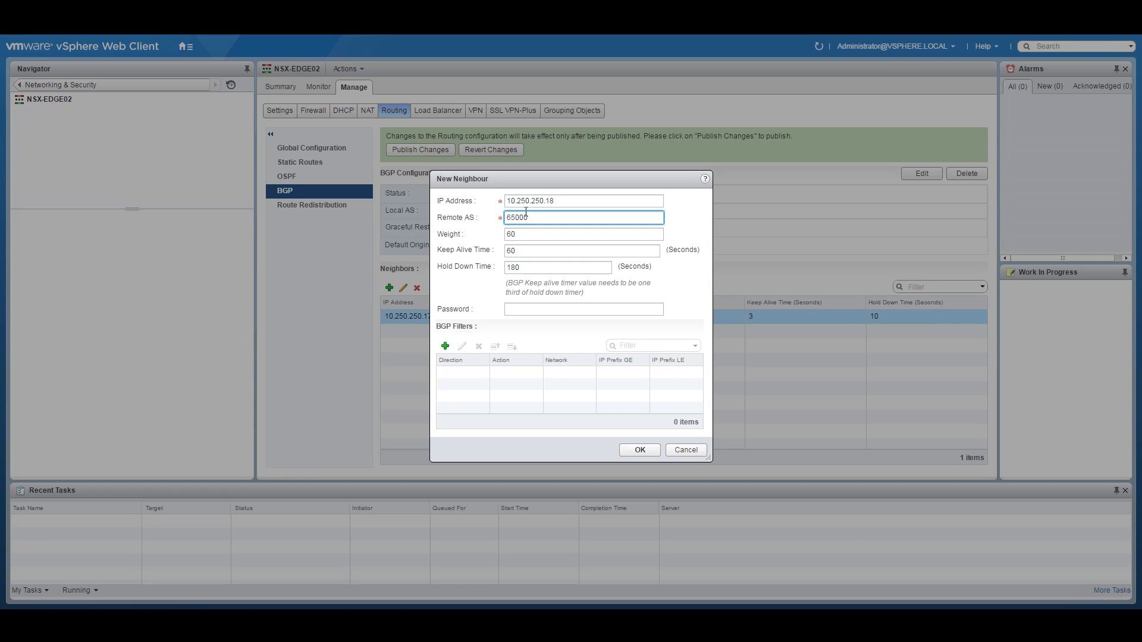
{"action": "double_click", "coordinate": [525, 253]}
{"action": "type", "text": "3"}
{"action": "key", "text": "Tab"}
{"action": "type", "text": "10"}
{"action": "left_click", "coordinate": [639, 449]}
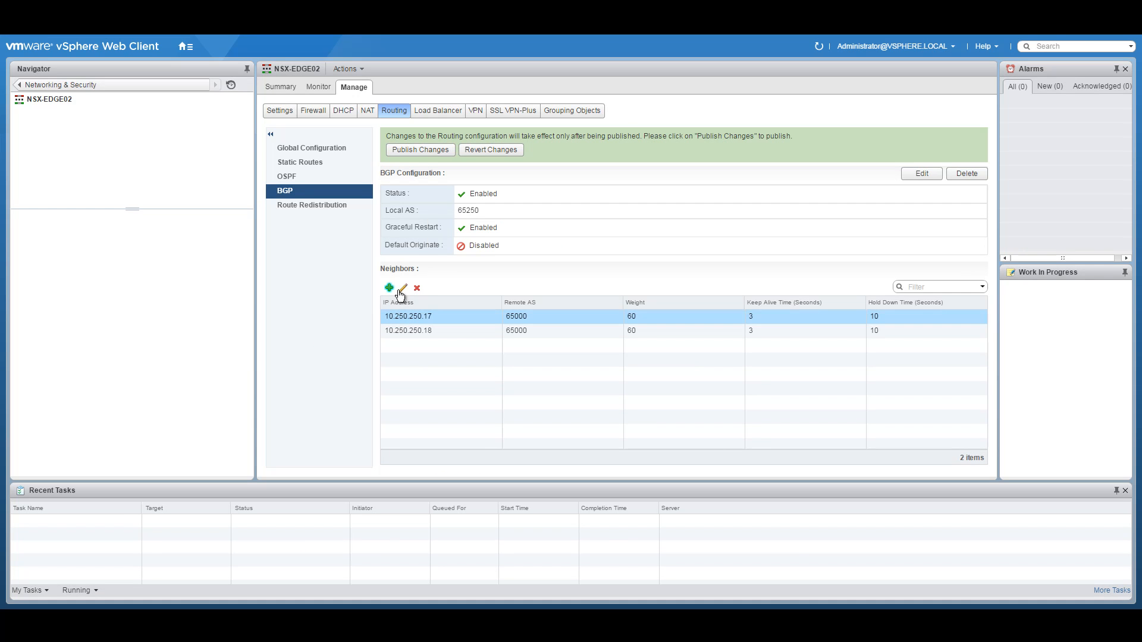
Step: Add BGP neighbour 10.251.5.2 on the transit subnet with remote AS 65251 and keep-alive 3
{"action": "left_click", "coordinate": [390, 288]}
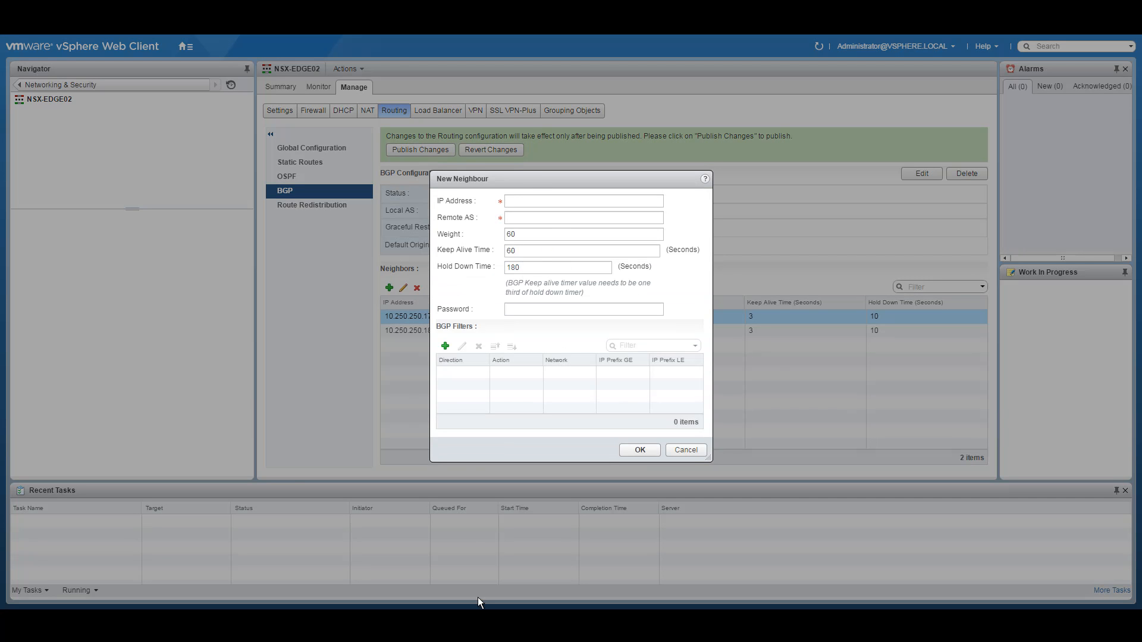
{"action": "key", "text": "alt+Tab"}
{"action": "left_click_drag", "start_coordinate": [545, 403], "coordinate": [597, 389]}
{"action": "right_click", "coordinate": [589, 395]}
{"action": "left_click", "coordinate": [608, 395]}
{"action": "key", "text": "alt+Tab"}
{"action": "left_click", "coordinate": [523, 201]}
{"action": "key", "text": "ctrl+v"}
{"action": "key", "text": "BackSpace"}
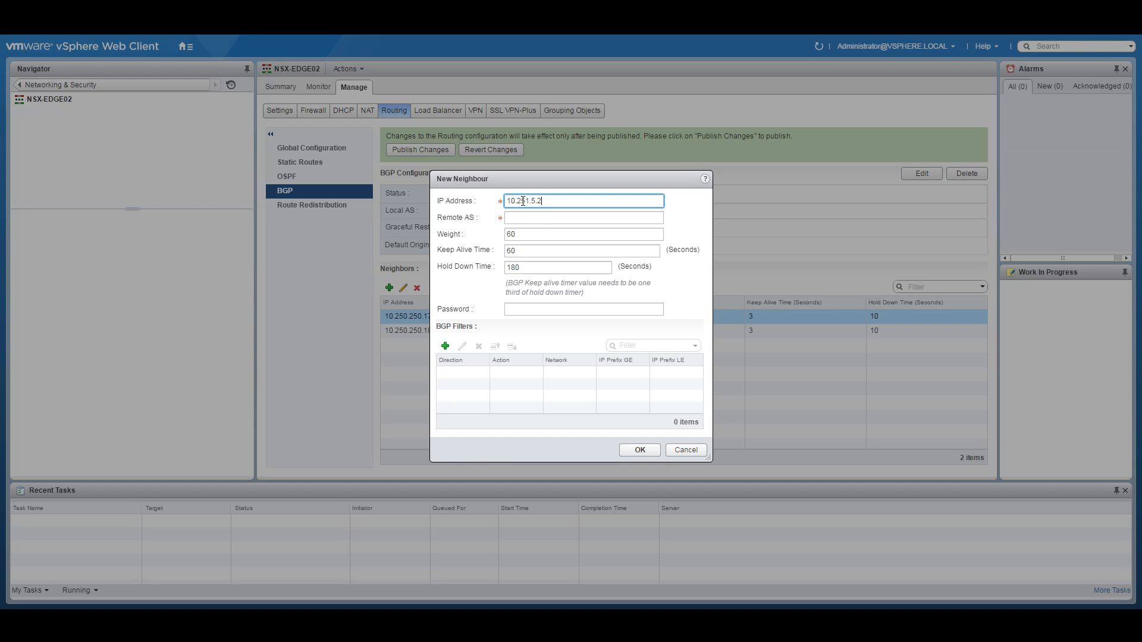
{"action": "left_click", "coordinate": [517, 216]}
{"action": "type", "text": "65251"}
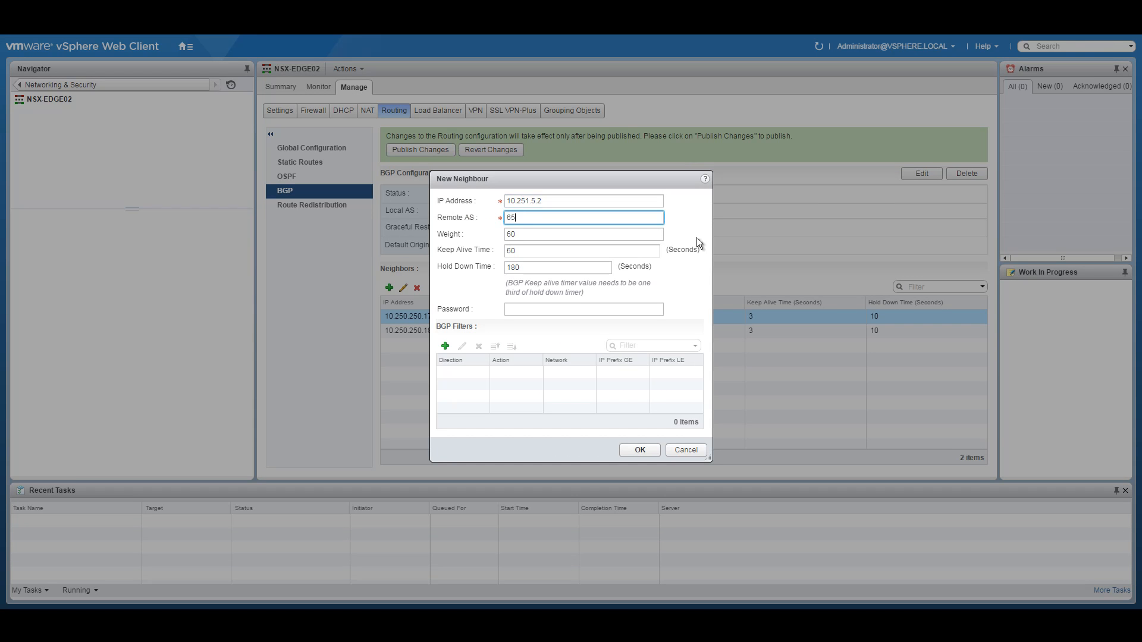
{"action": "double_click", "coordinate": [535, 250]}
{"action": "type", "text": "3"}
{"action": "left_click", "coordinate": [519, 267]}
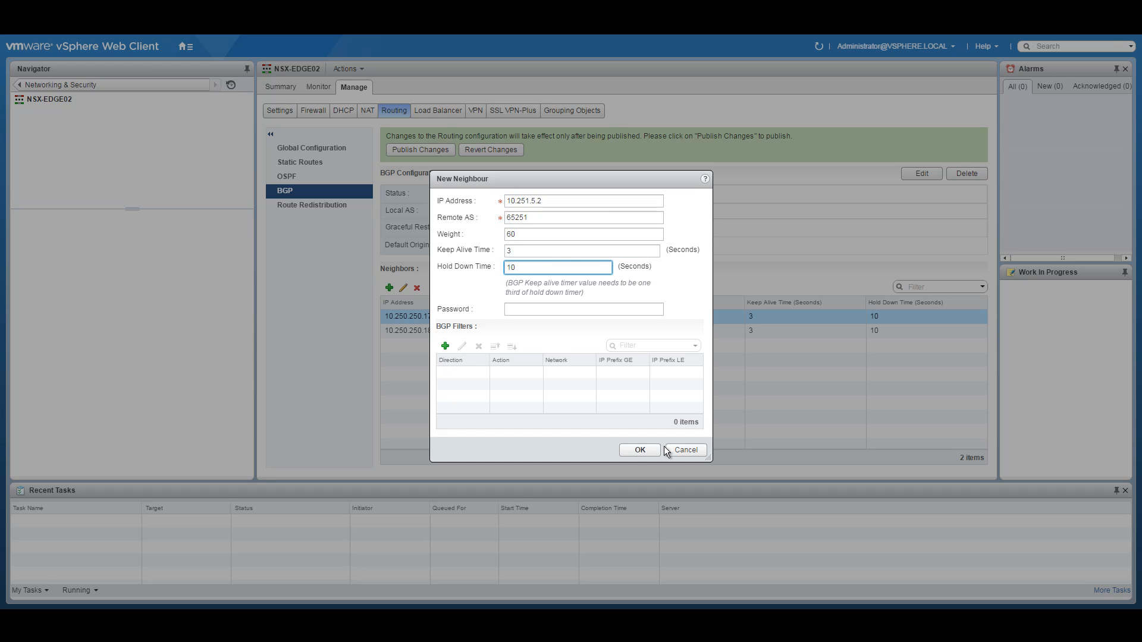
{"action": "left_click", "coordinate": [639, 450]}
Step: Add neighbour 10.251.5.11 with remote AS 65255 and hold-down 10, then publish the changes
{"action": "left_click", "coordinate": [389, 287]}
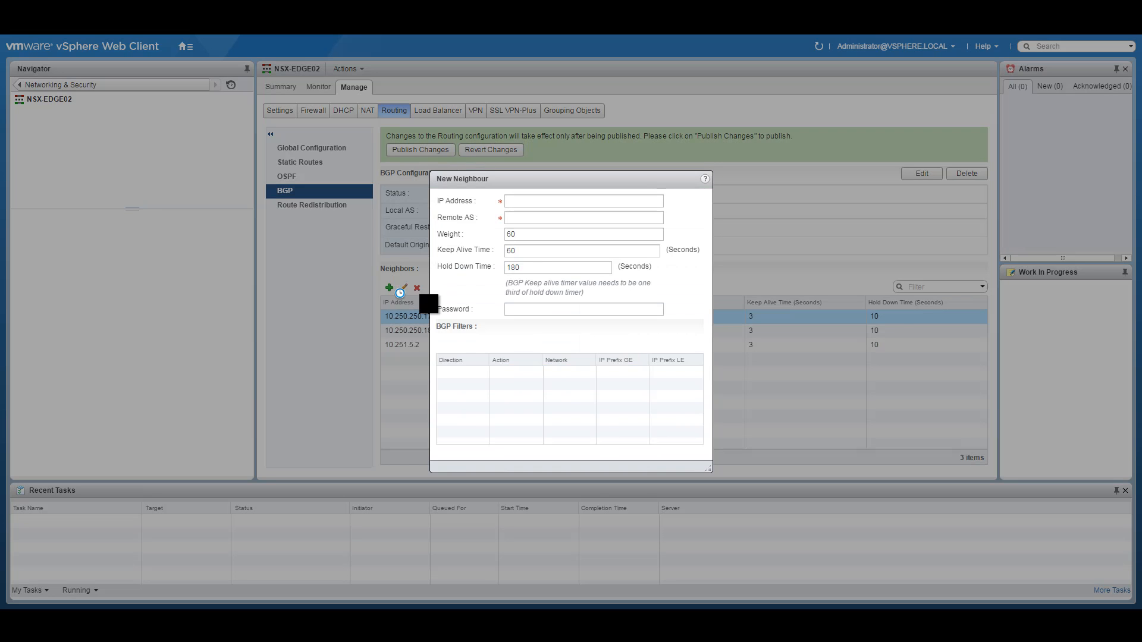
{"action": "left_click", "coordinate": [526, 201]}
{"action": "type", "text": "10.251.5.01"}
{"action": "left_click", "coordinate": [521, 218]}
{"action": "type", "text": "65255"}
{"action": "key", "text": "Tab"}
{"action": "key", "text": "Tab"}
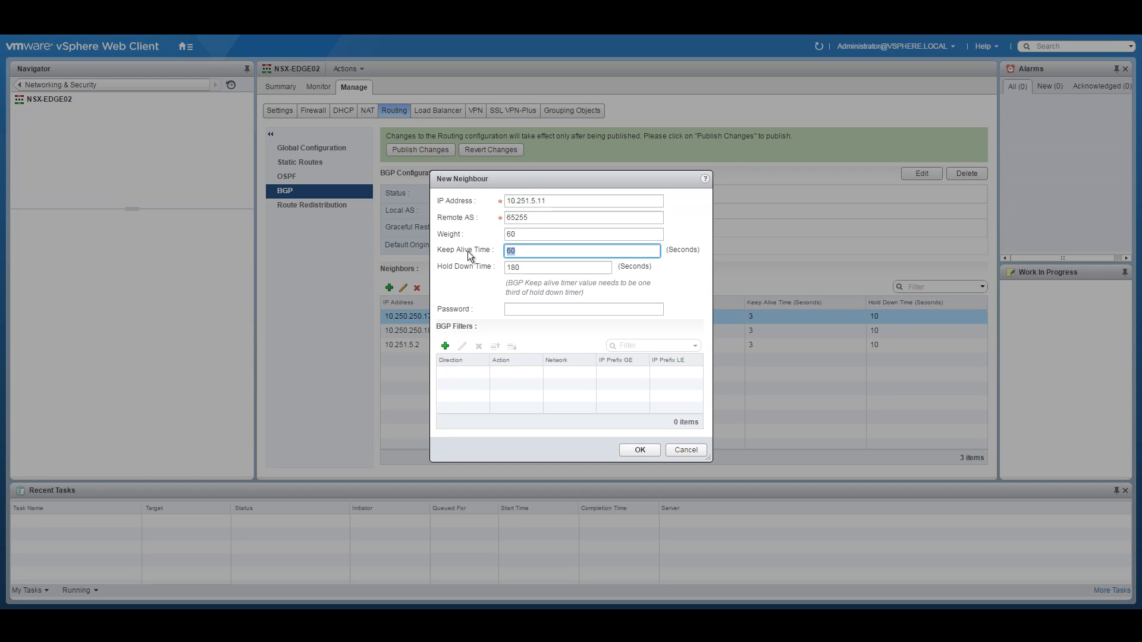
{"action": "key", "text": "Tab"}
{"action": "type", "text": "10"}
{"action": "left_click", "coordinate": [641, 450]}
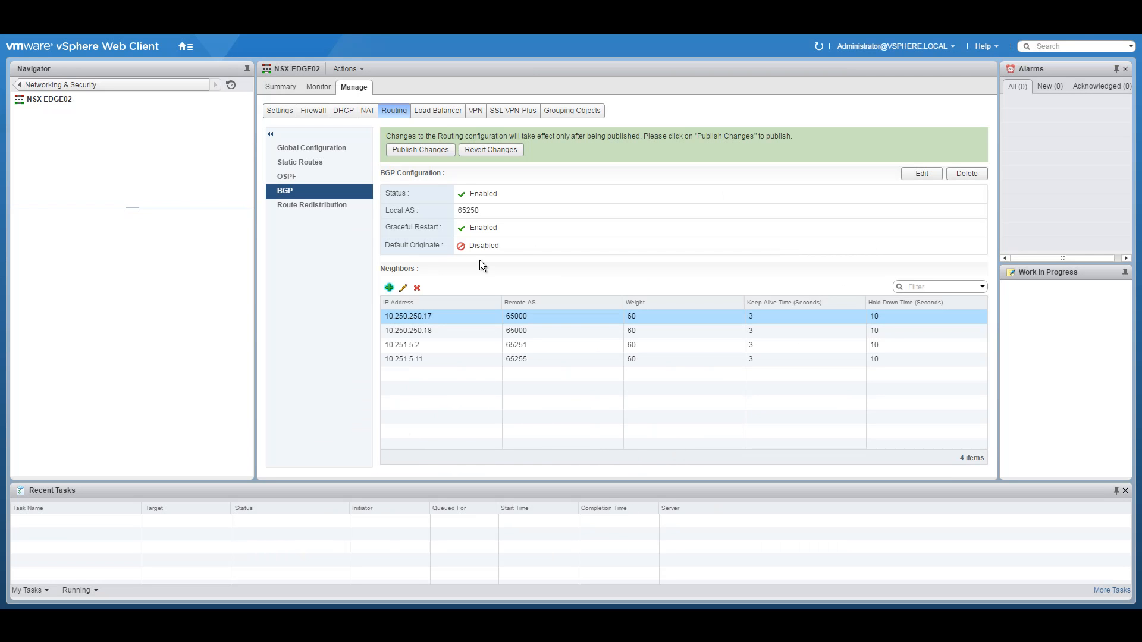
{"action": "left_click", "coordinate": [415, 149]}
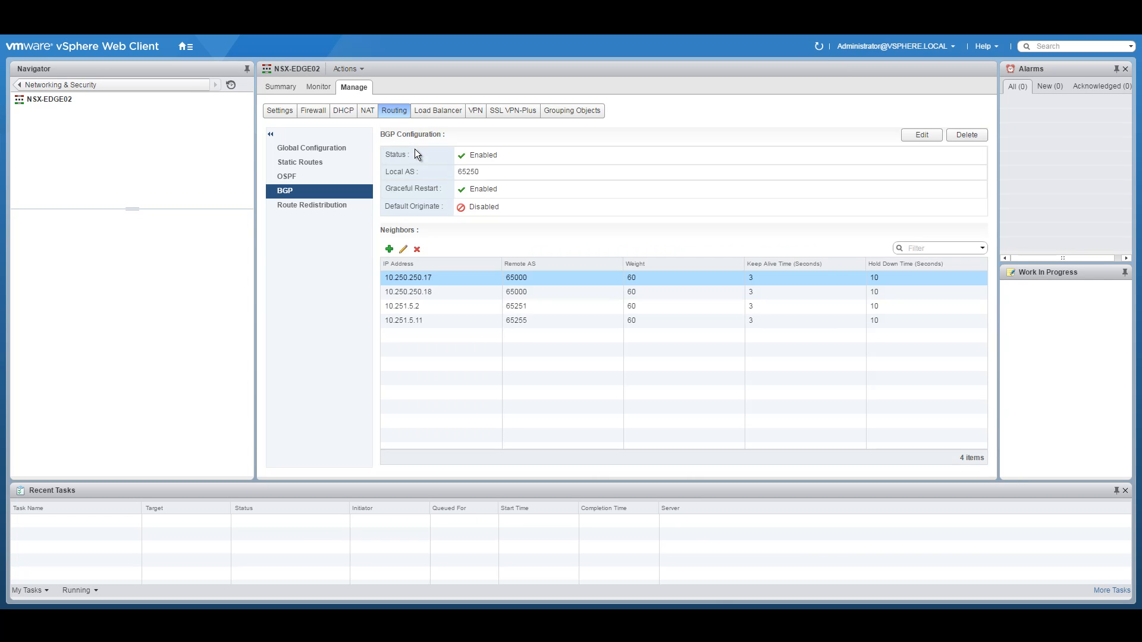
Step: Enable BGP route redistribution with a BGP rule for connected routes and publish it
{"action": "left_click", "coordinate": [327, 209]}
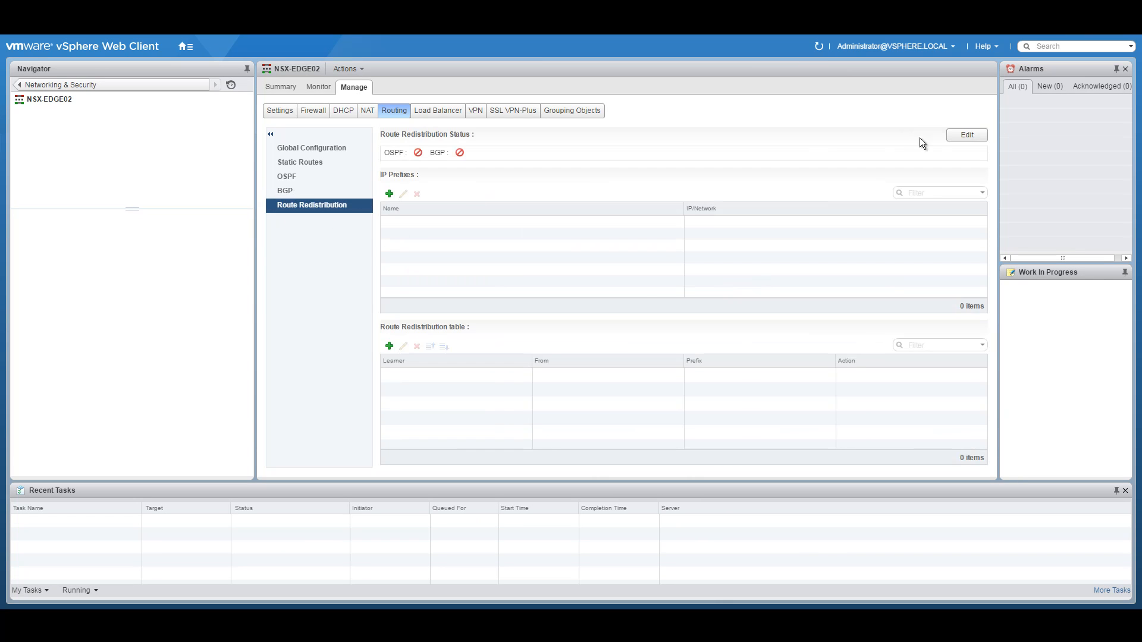
{"action": "left_click", "coordinate": [967, 135]}
{"action": "left_click", "coordinate": [495, 328]}
{"action": "left_click", "coordinate": [586, 349]}
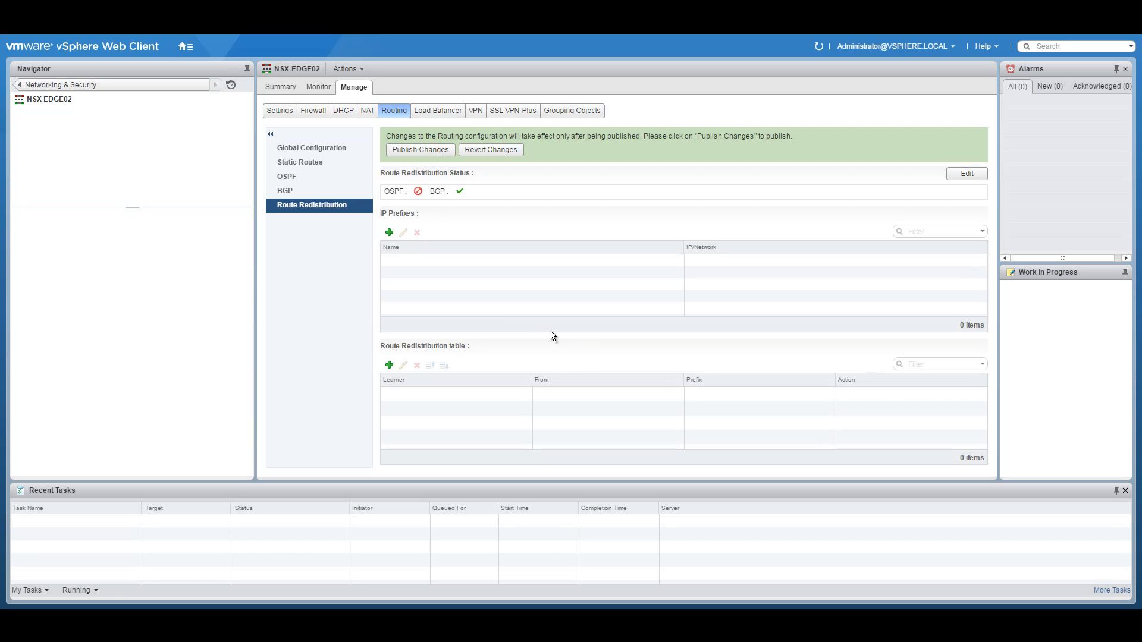
{"action": "left_click", "coordinate": [390, 365]}
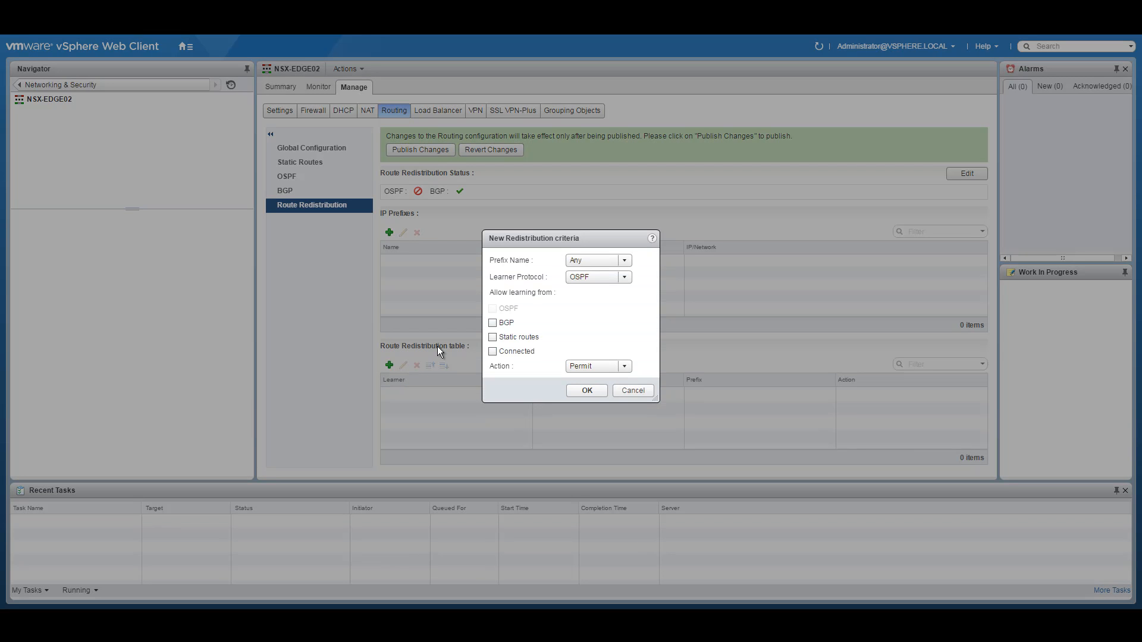
{"action": "left_click", "coordinate": [589, 279]}
{"action": "left_click", "coordinate": [585, 297]}
{"action": "left_click", "coordinate": [573, 387]}
{"action": "left_click", "coordinate": [409, 147]}
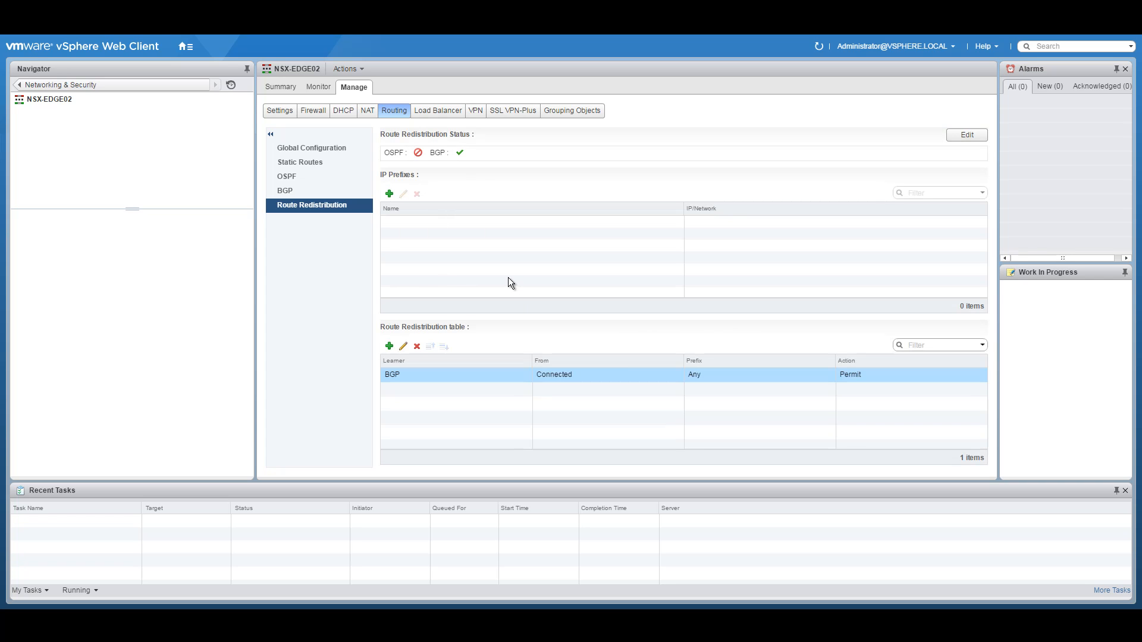
Step: Review the BGP neighbours and the redistribution rule, then return to the NSX Edges list
{"action": "left_click", "coordinate": [320, 147]}
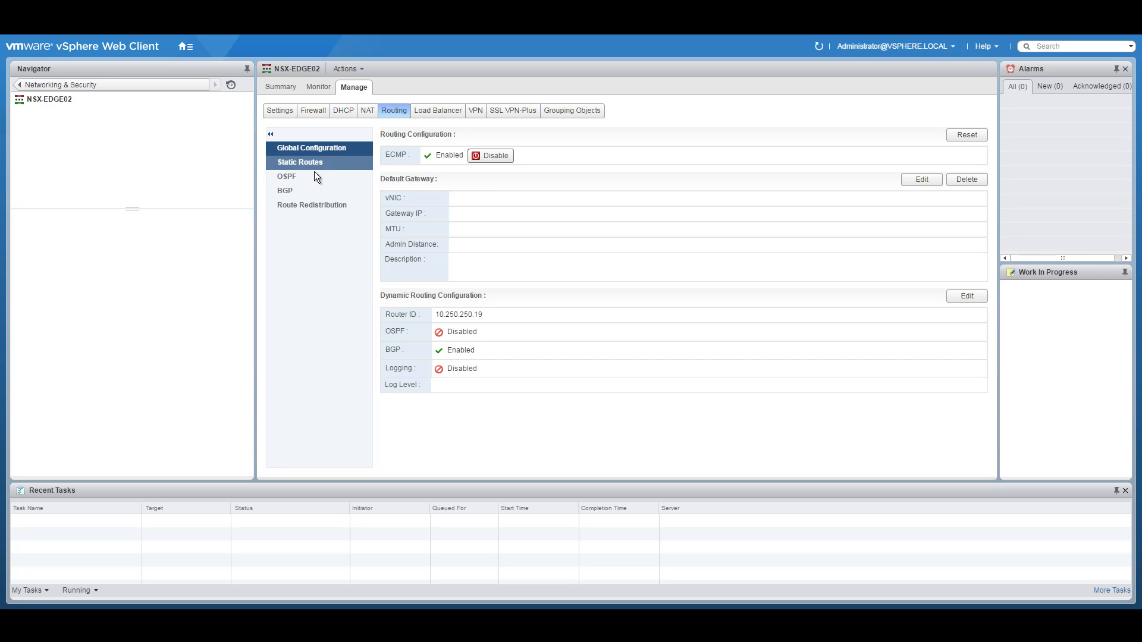
{"action": "left_click", "coordinate": [294, 190]}
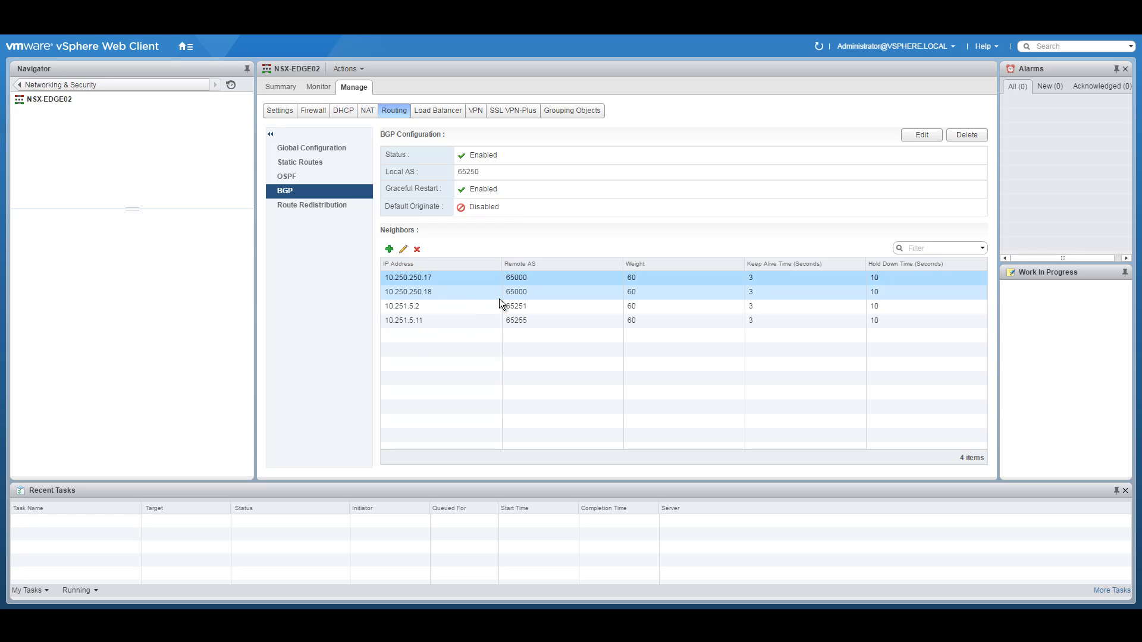
{"action": "left_click", "coordinate": [461, 308]}
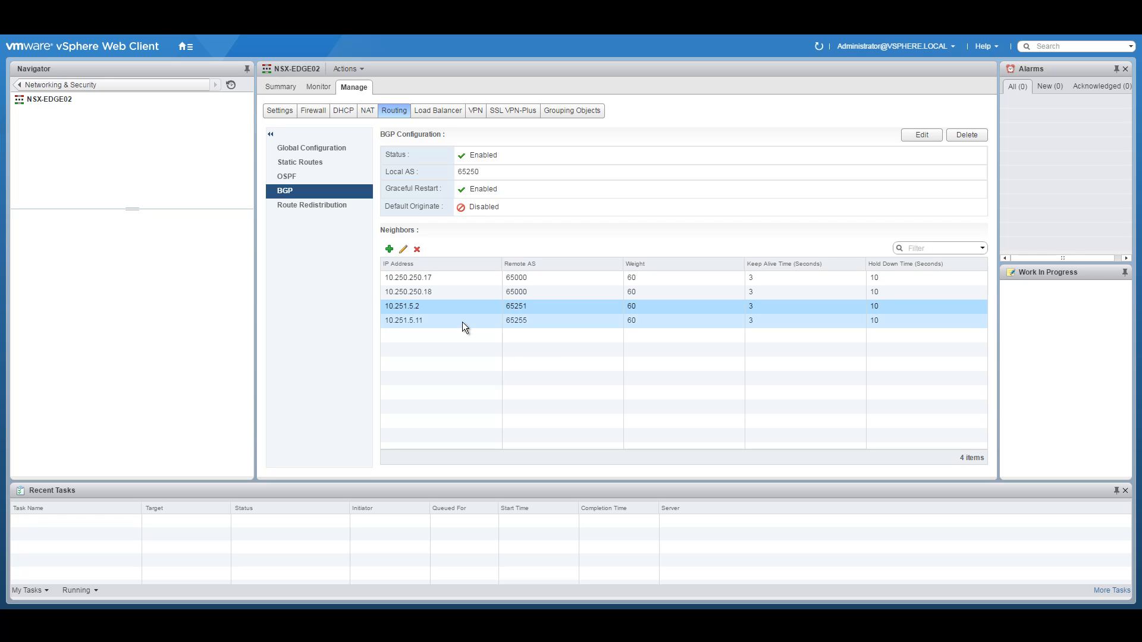
{"action": "left_click", "coordinate": [462, 323]}
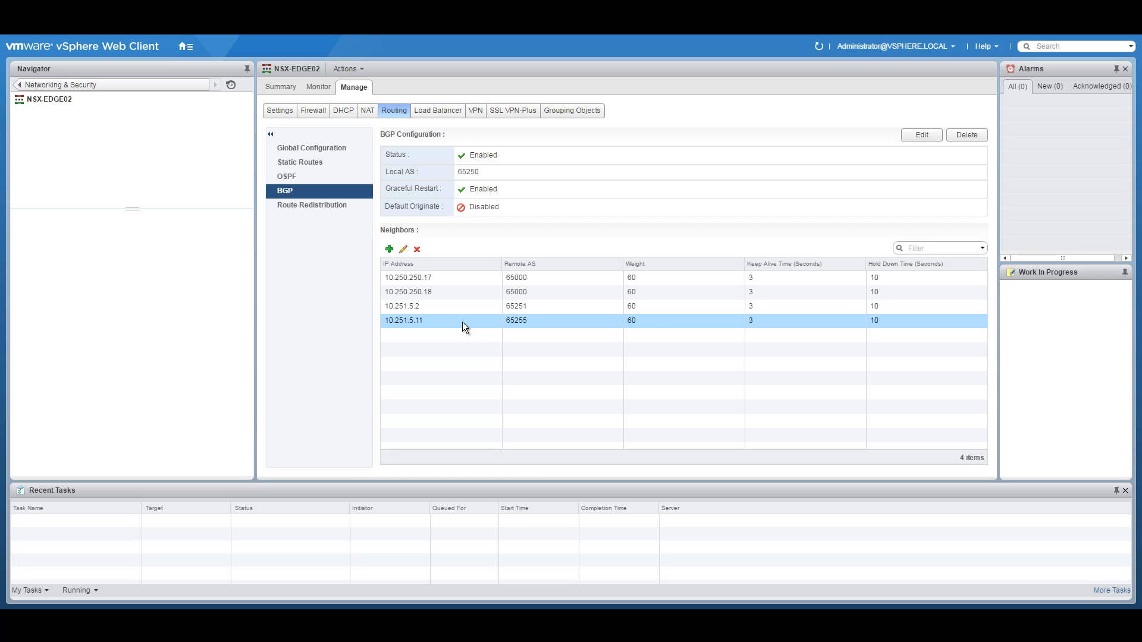
{"action": "left_click", "coordinate": [324, 207]}
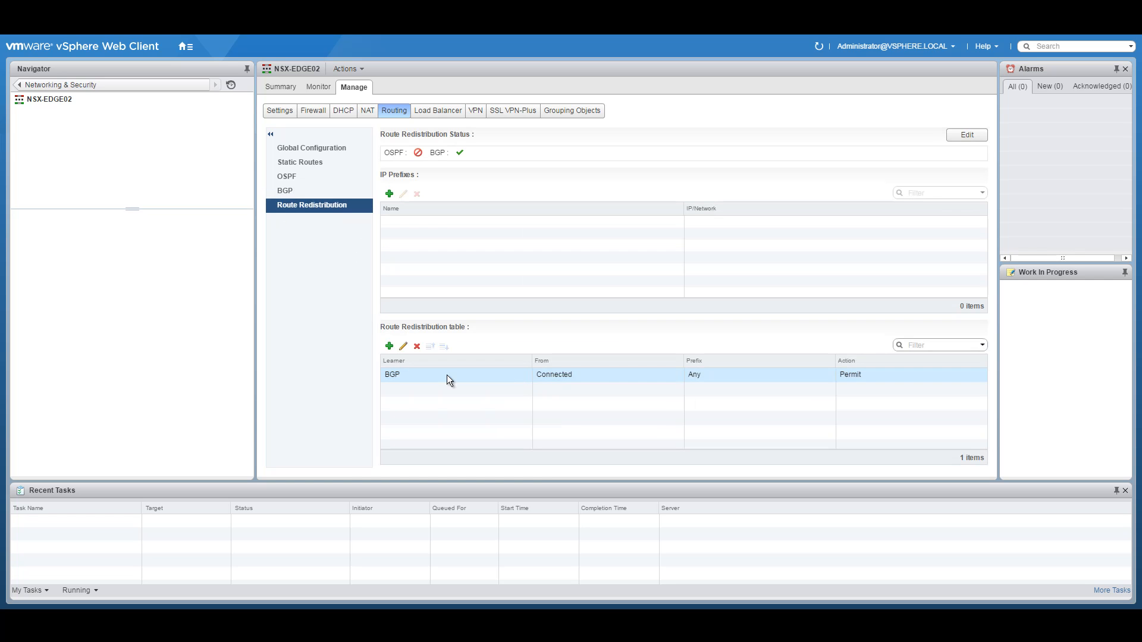
{"action": "left_click", "coordinate": [560, 376]}
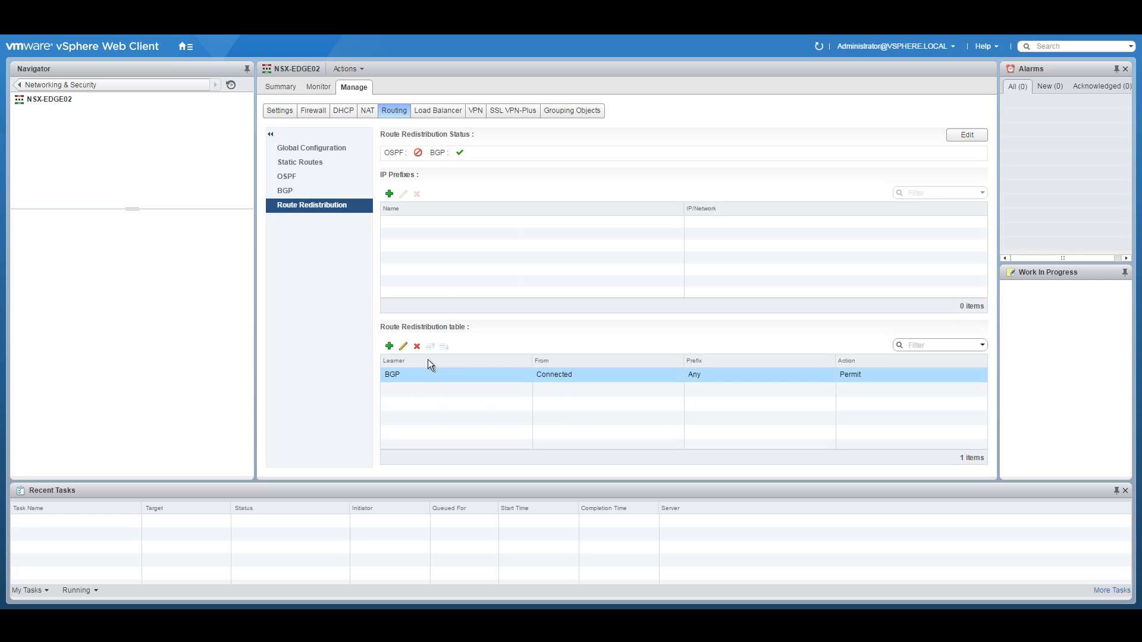
{"action": "left_click", "coordinate": [19, 85]}
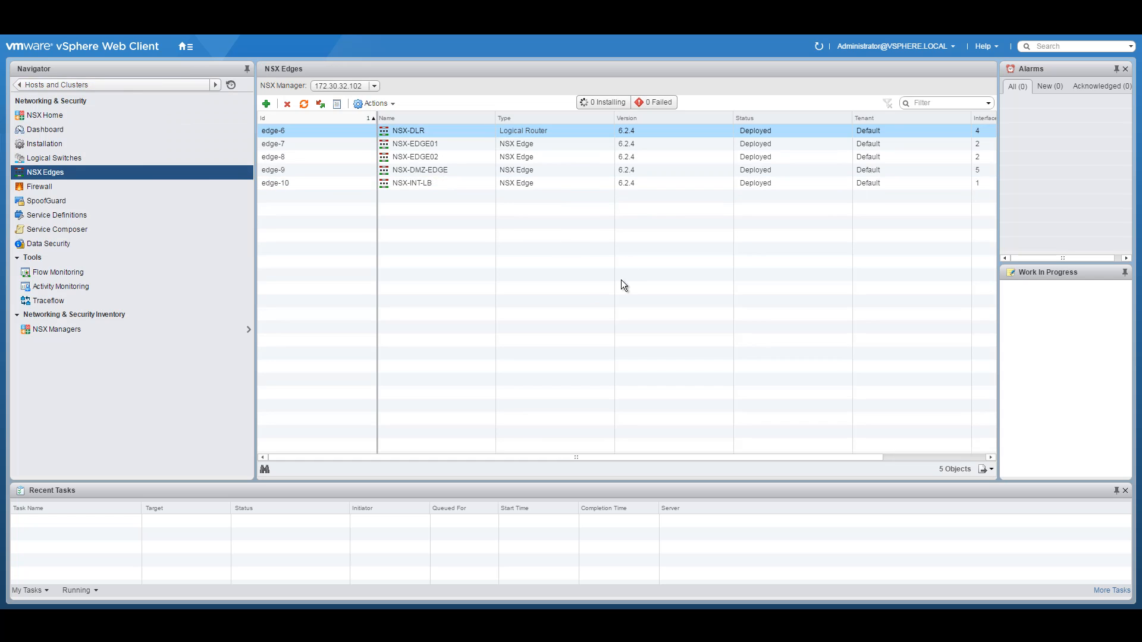
Step: Open NSX-DMZ-EDGE, glance at its firewall rules, then go to its routing settings
{"action": "left_click", "coordinate": [459, 170]}
{"action": "double_click", "coordinate": [430, 166]}
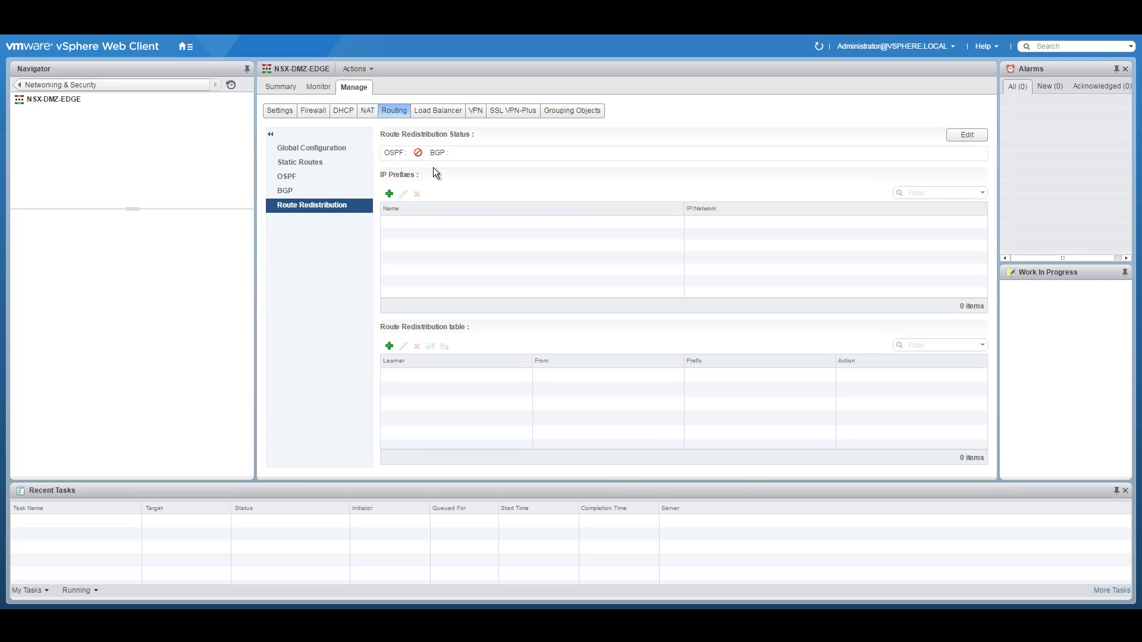
{"action": "left_click", "coordinate": [316, 115]}
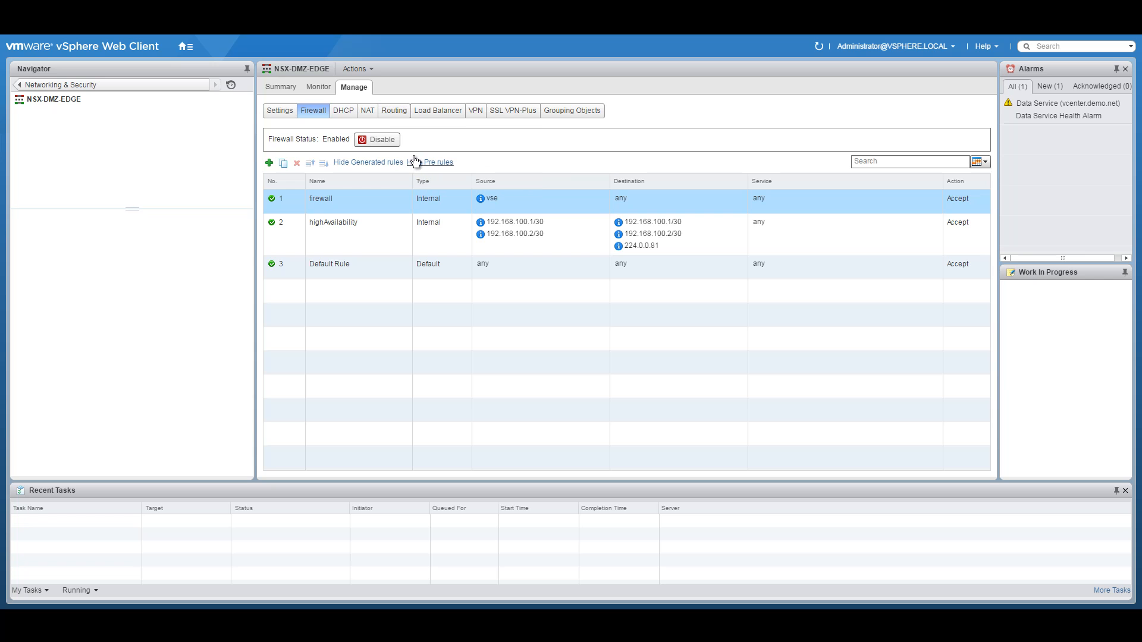
{"action": "left_click", "coordinate": [396, 112]}
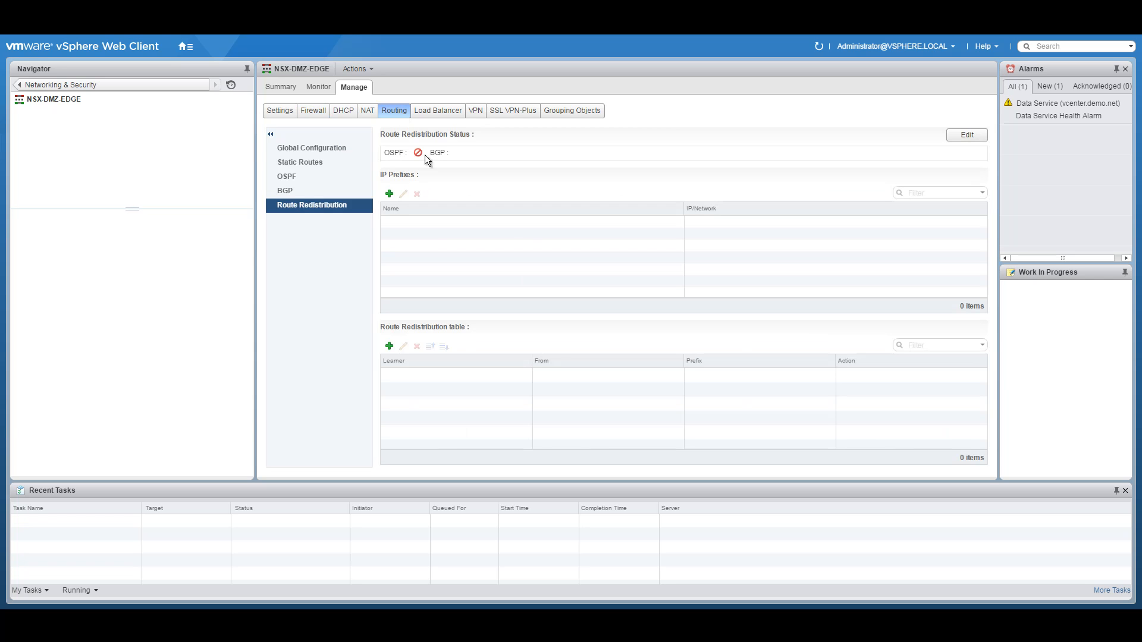
Step: Enable ECMP on NSX-DMZ-EDGE and publish the change
{"action": "left_click", "coordinate": [295, 148]}
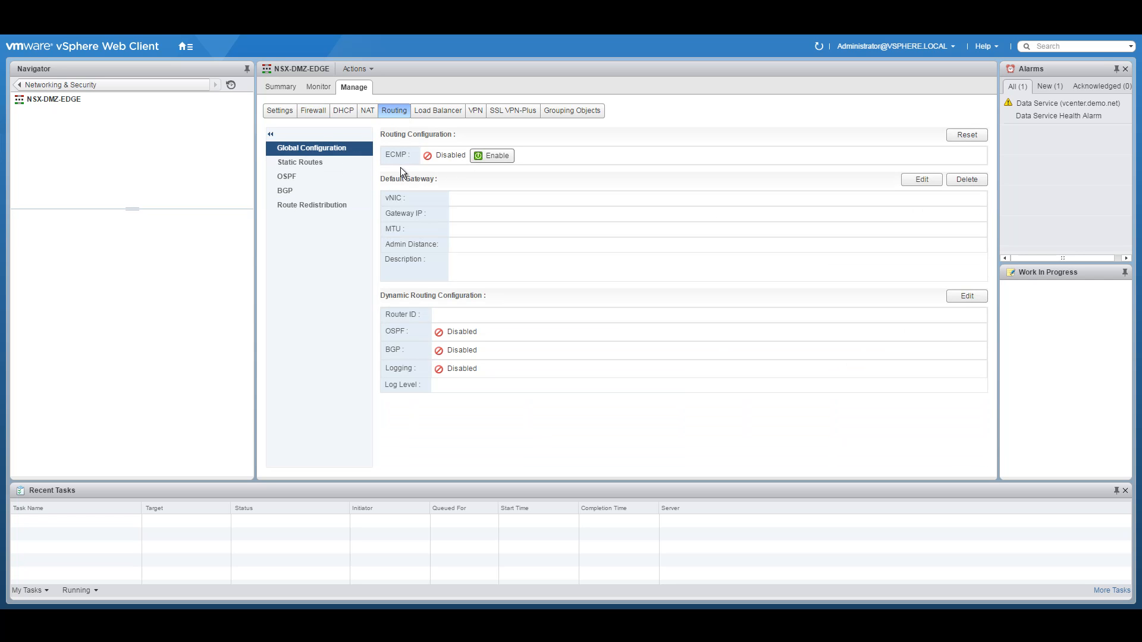
{"action": "left_click", "coordinate": [495, 156]}
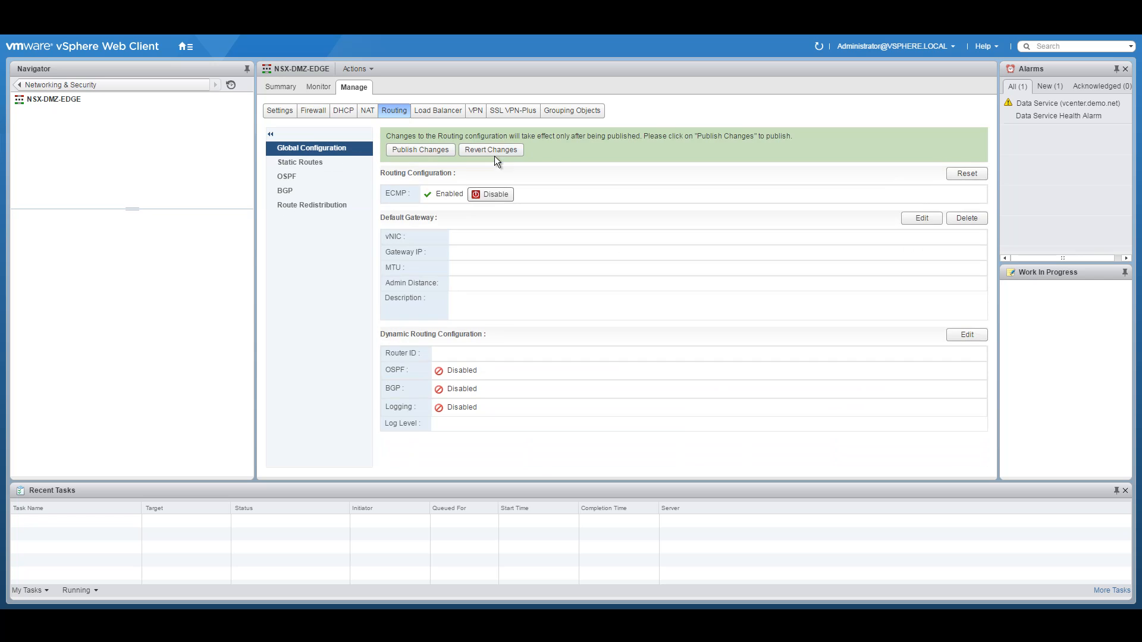
{"action": "left_click", "coordinate": [409, 149]}
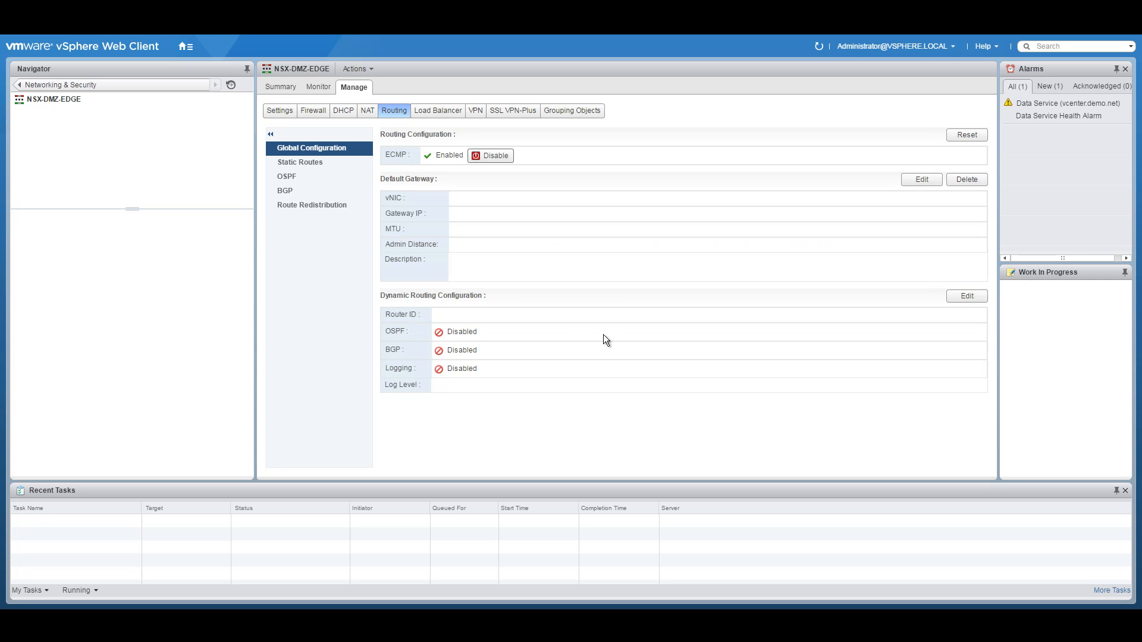
Step: Set the router ID to the Transit-Interface address 10.251.5.11 and publish
{"action": "left_click", "coordinate": [965, 295]}
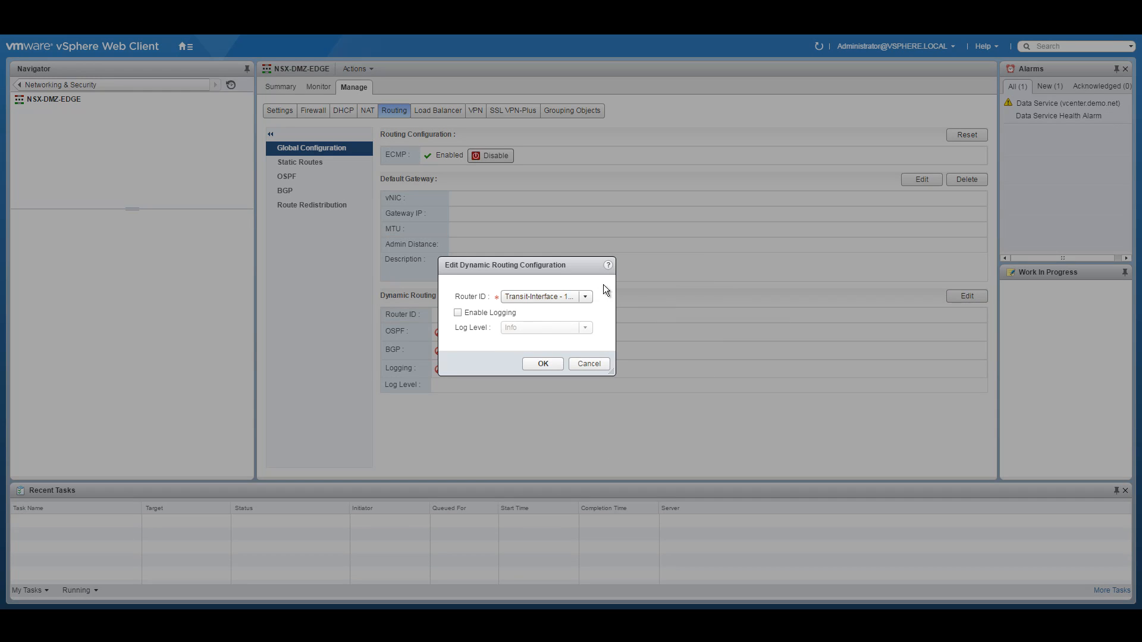
{"action": "left_click", "coordinate": [584, 297]}
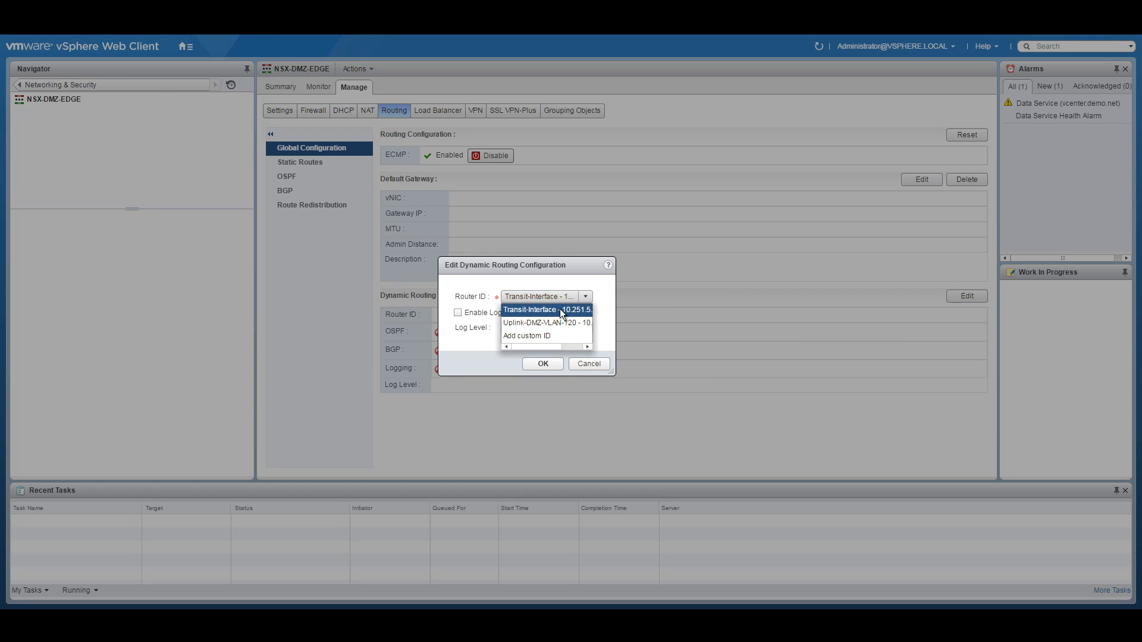
{"action": "left_click", "coordinate": [567, 309]}
{"action": "left_click", "coordinate": [543, 364]}
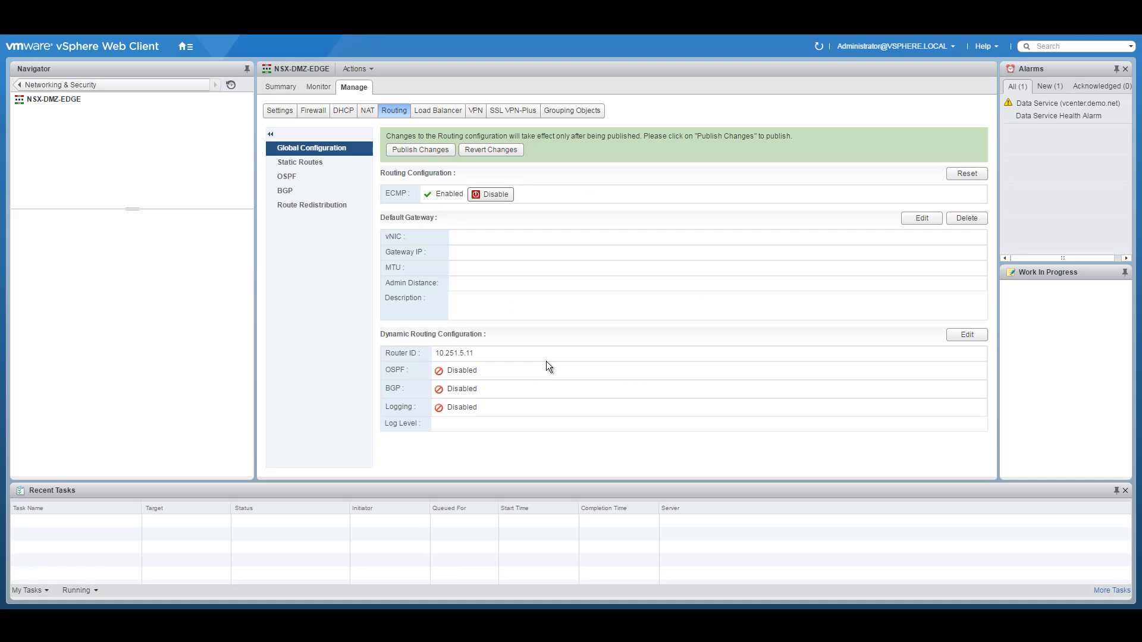
{"action": "left_click", "coordinate": [411, 153]}
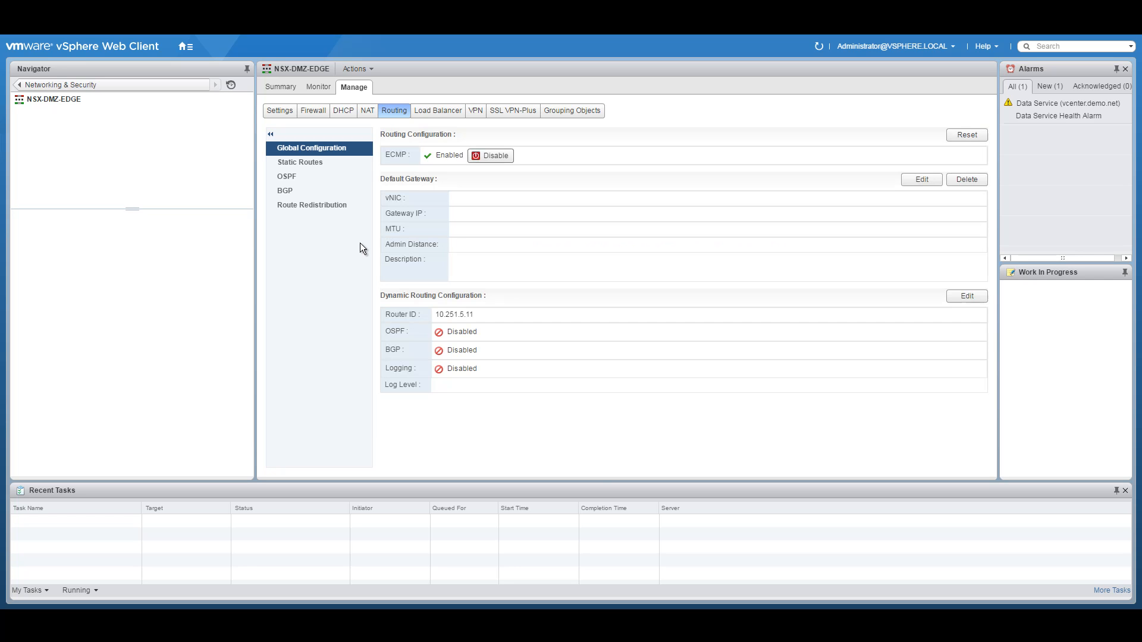
Step: Turn on BGP for NSX-DMZ-EDGE with local AS 65255 and start a new neighbour entry
{"action": "left_click", "coordinate": [292, 191]}
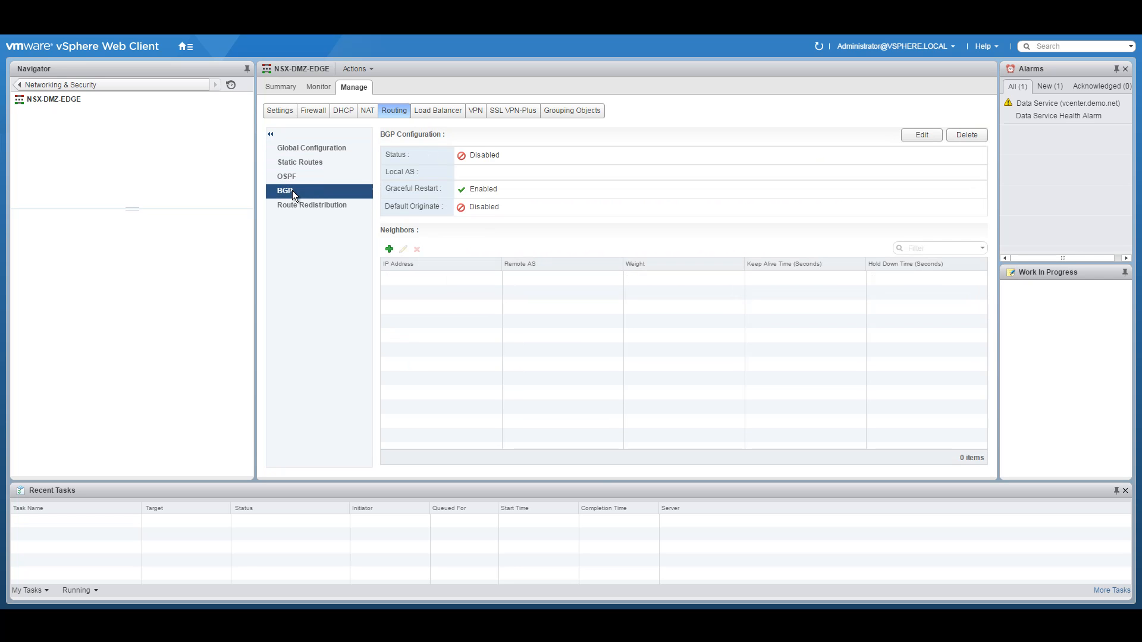
{"action": "left_click", "coordinate": [923, 136]}
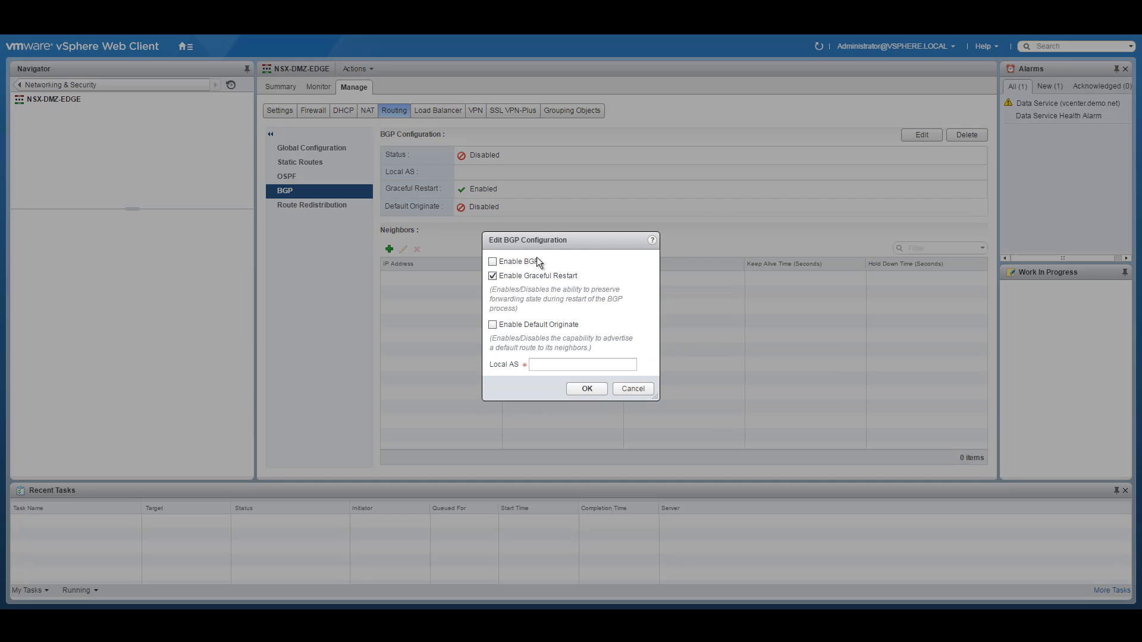
{"action": "left_click", "coordinate": [512, 264]}
{"action": "left_click", "coordinate": [545, 364]}
{"action": "type", "text": "65255"}
{"action": "left_click", "coordinate": [598, 387]}
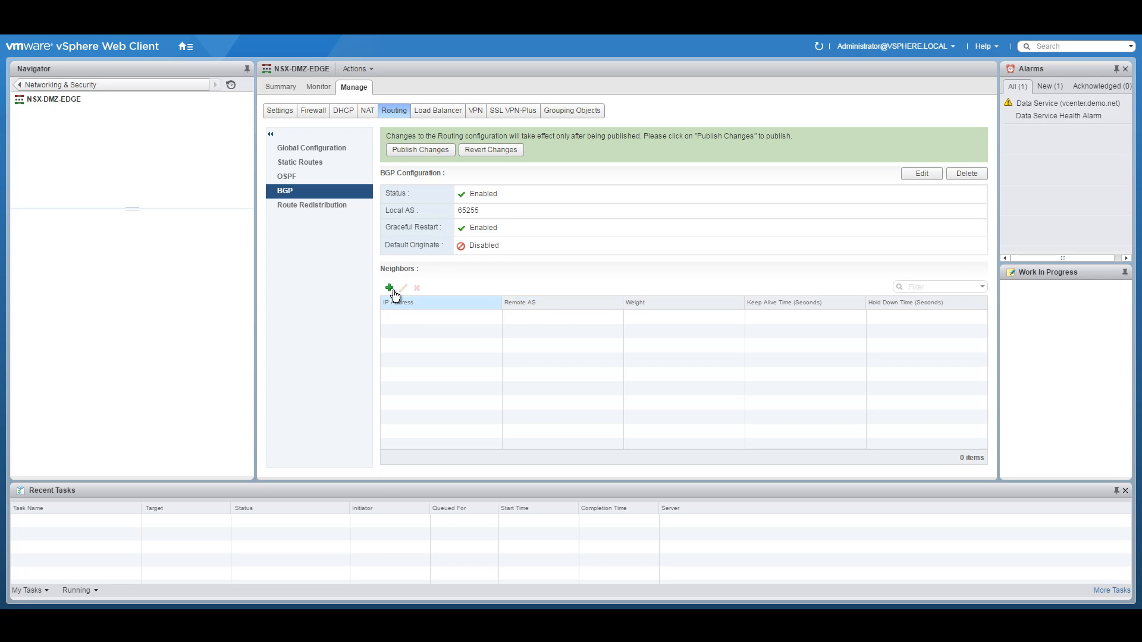
{"action": "left_click", "coordinate": [389, 288]}
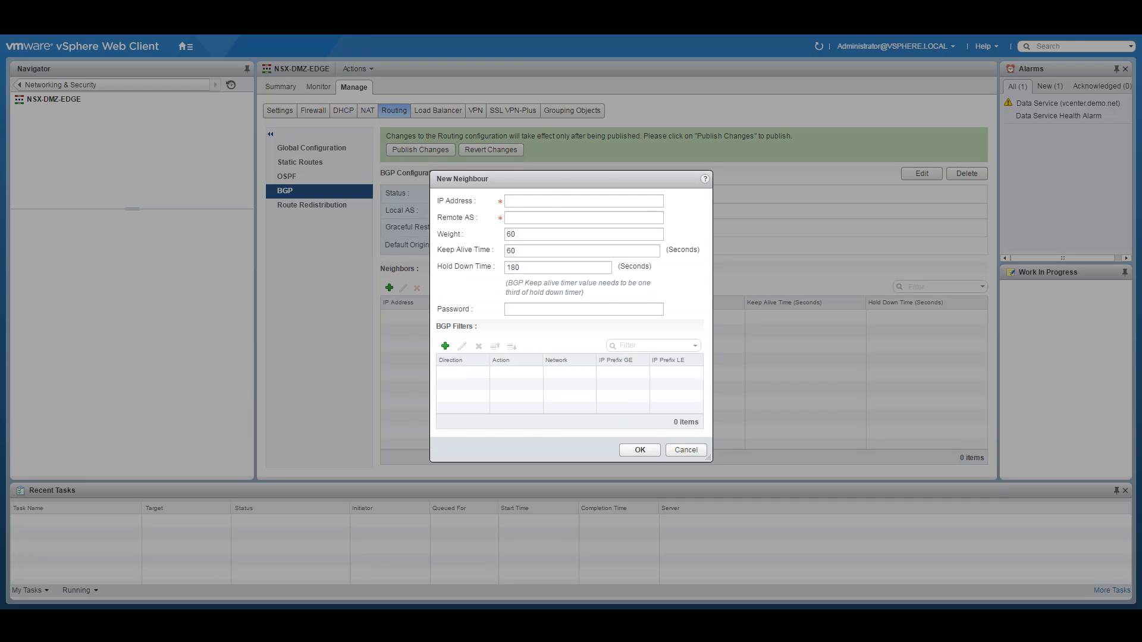
{"action": "left_click", "coordinate": [473, 618]}
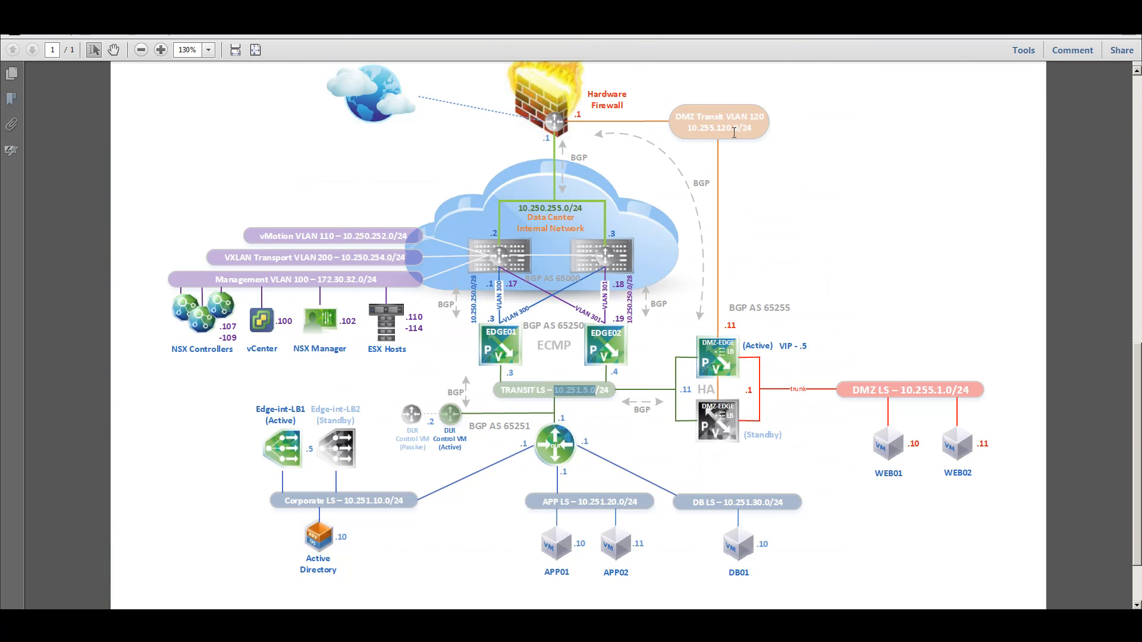
Step: Copy the DMZ Transit VLAN 120 address 10.255.120.0 from the diagram into the clipboard
{"action": "left_click_drag", "start_coordinate": [688, 127], "coordinate": [740, 129]}
{"action": "right_click", "coordinate": [734, 135]}
{"action": "left_click", "coordinate": [734, 135]}
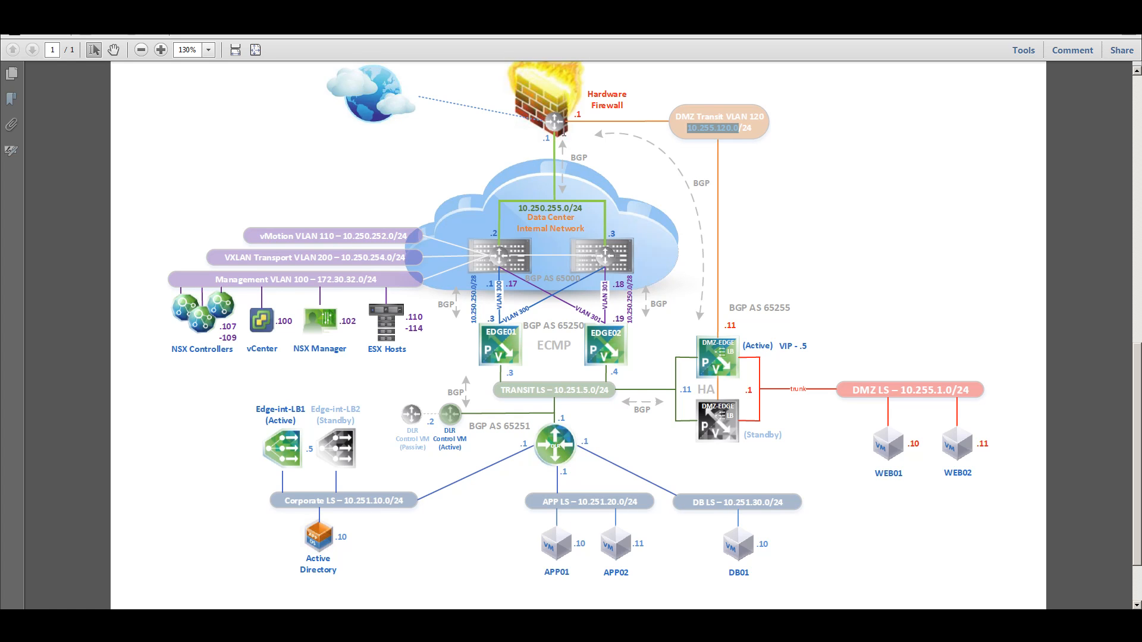
{"action": "key", "text": "alt+Tab"}
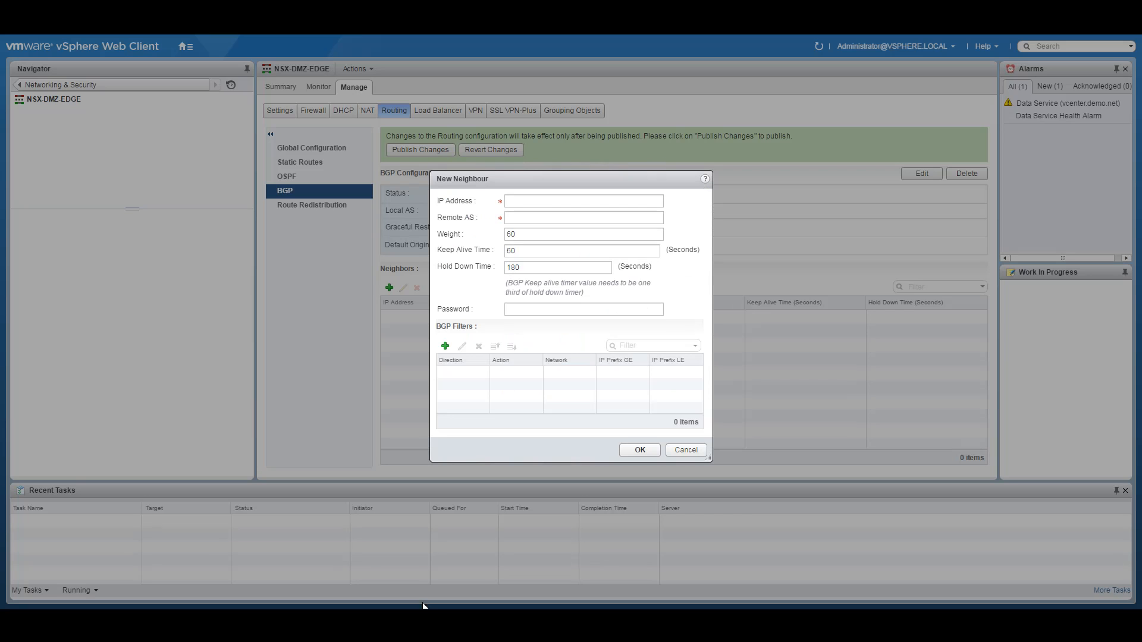
Step: Enter neighbour 10.255.120.1 with remote AS 65255, keep-alive 3 and hold-down 10
{"action": "left_click", "coordinate": [543, 203]}
{"action": "key", "text": "ctrl+v"}
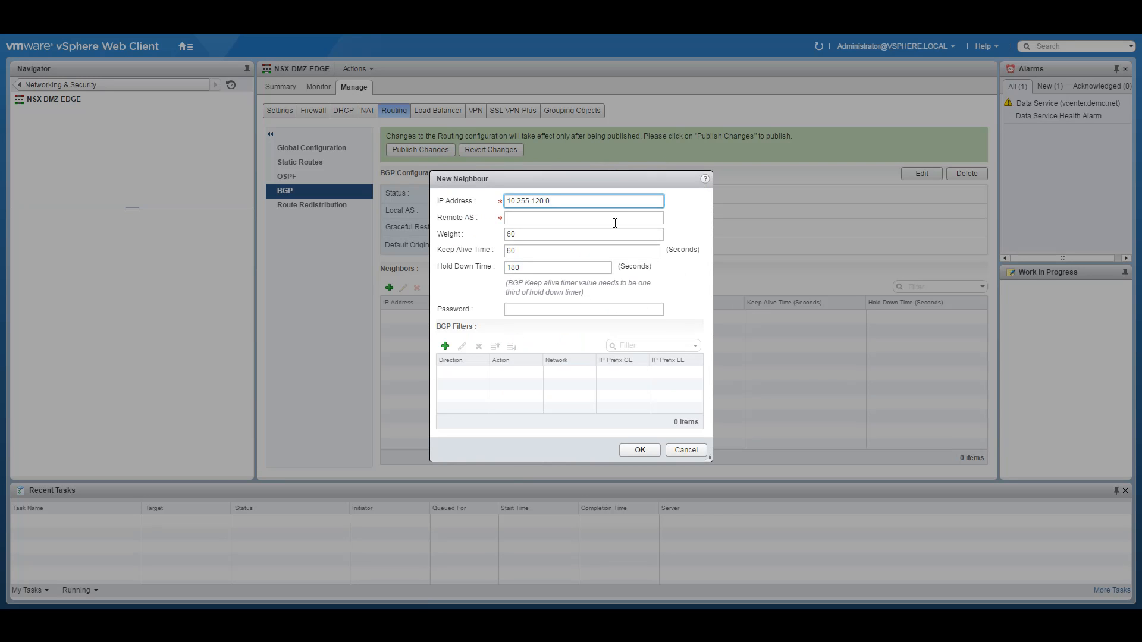
{"action": "left_click", "coordinate": [615, 223]}
{"action": "type", "text": "65255"}
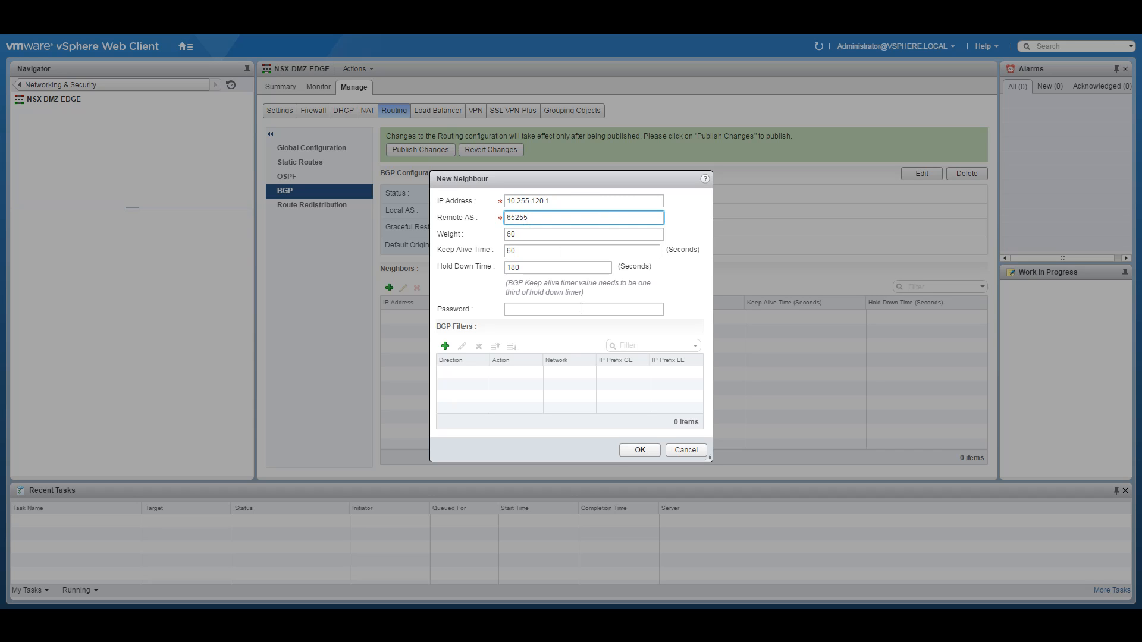
{"action": "left_click_drag", "start_coordinate": [518, 251], "coordinate": [476, 264]}
{"action": "type", "text": "3"}
{"action": "type", "text": "10"}
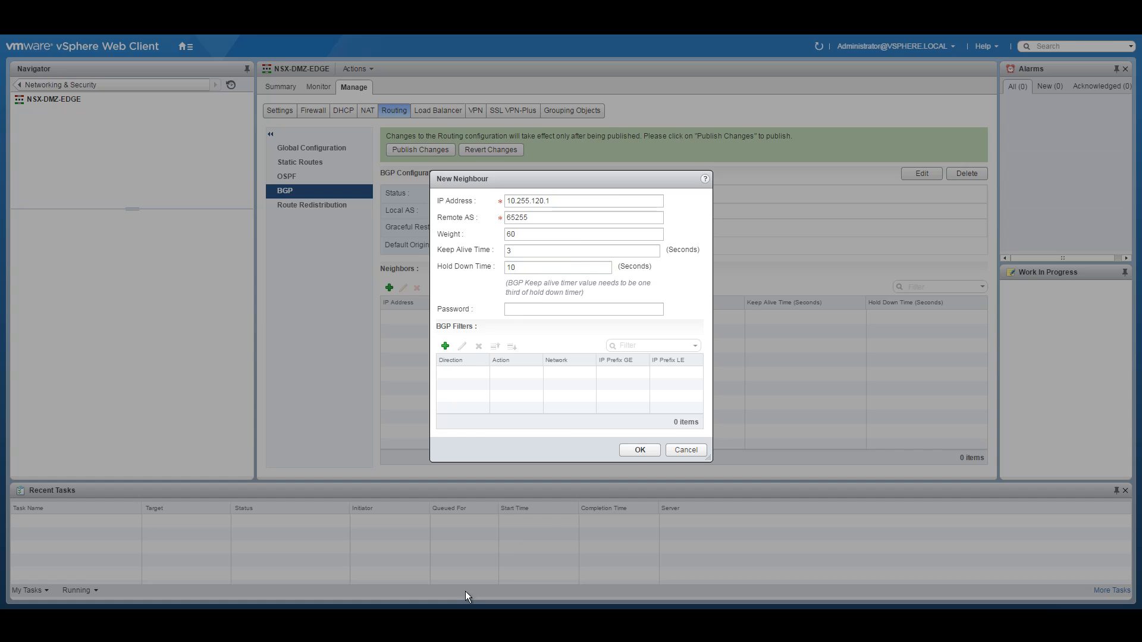
{"action": "key", "text": "alt+Tab"}
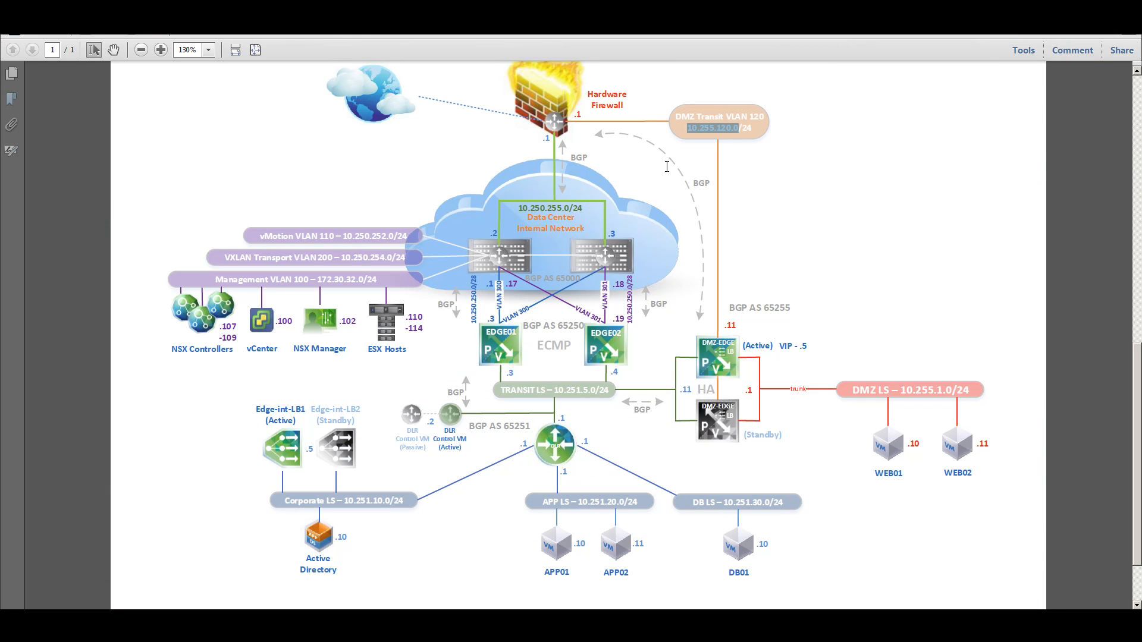
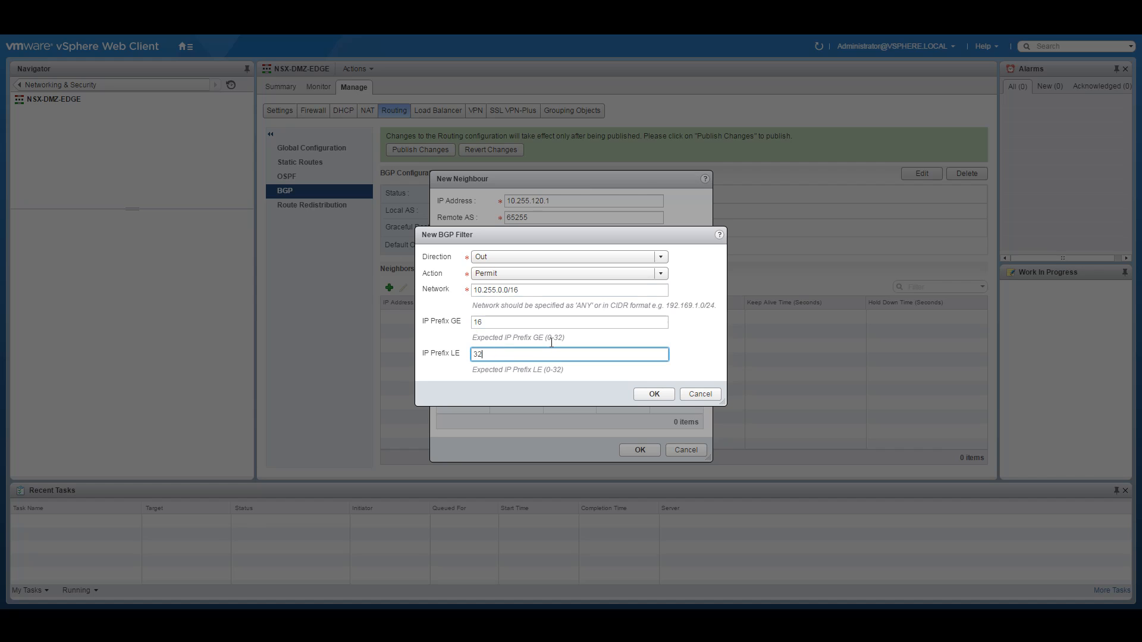
Step: Add an outbound Deny filter for network ANY after the 10.255.0.0/16 permit, then save neighbour 10.255.120.1
{"action": "left_click", "coordinate": [655, 394]}
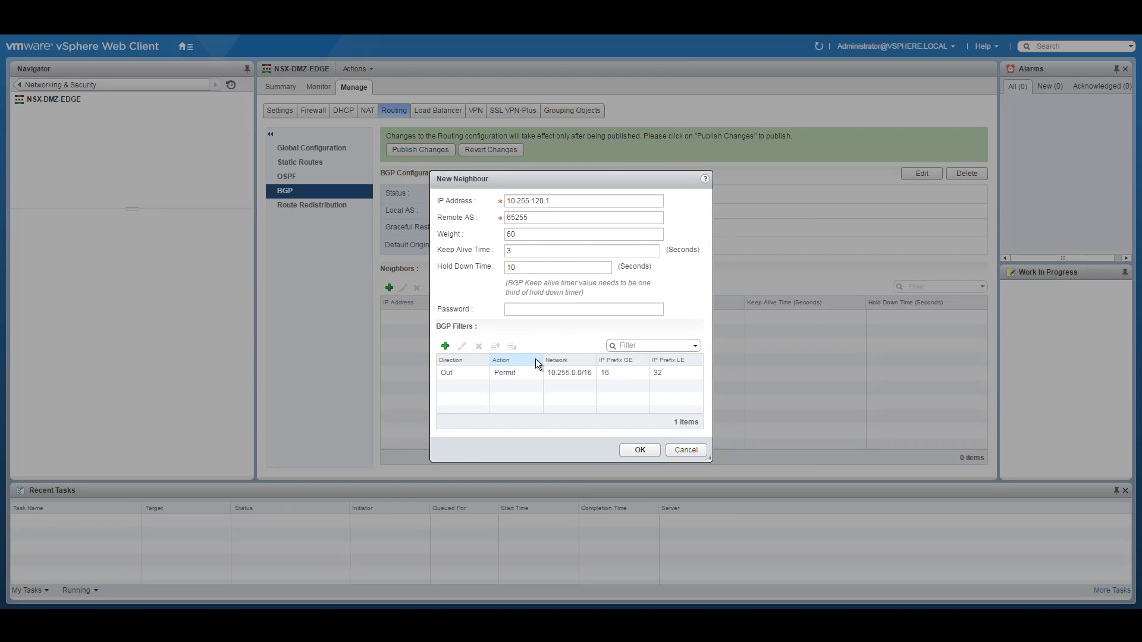
{"action": "left_click", "coordinate": [445, 346]}
{"action": "left_click", "coordinate": [504, 257]}
{"action": "left_click", "coordinate": [512, 280]}
{"action": "left_click", "coordinate": [517, 274]}
{"action": "left_click", "coordinate": [500, 291]}
{"action": "left_click", "coordinate": [484, 292]}
{"action": "type", "text": "ANY"}
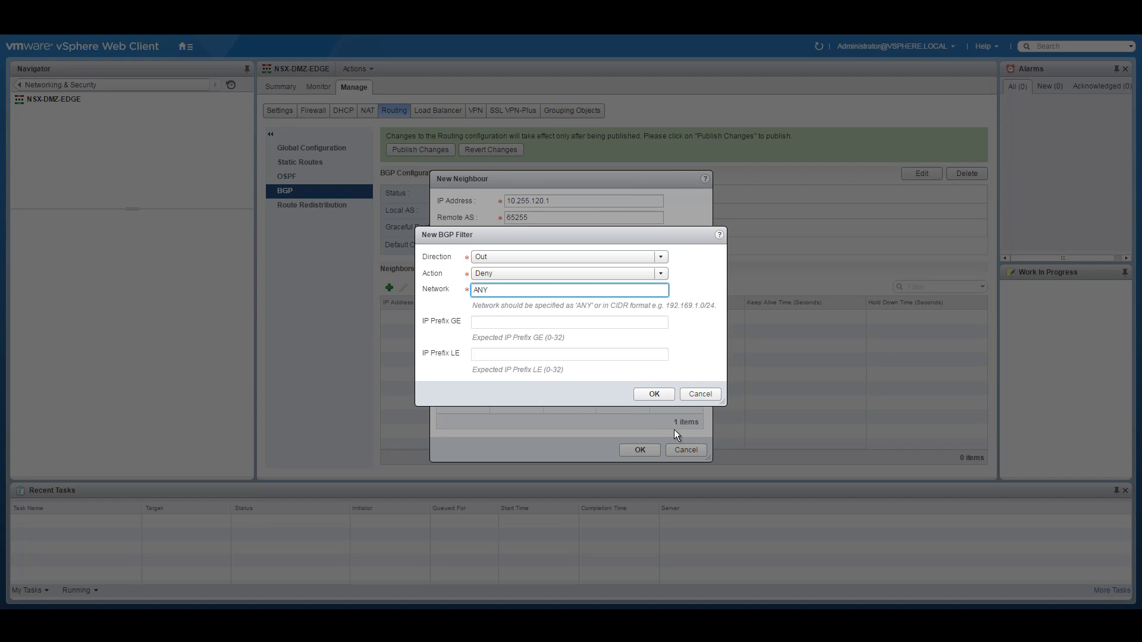
{"action": "left_click", "coordinate": [654, 394]}
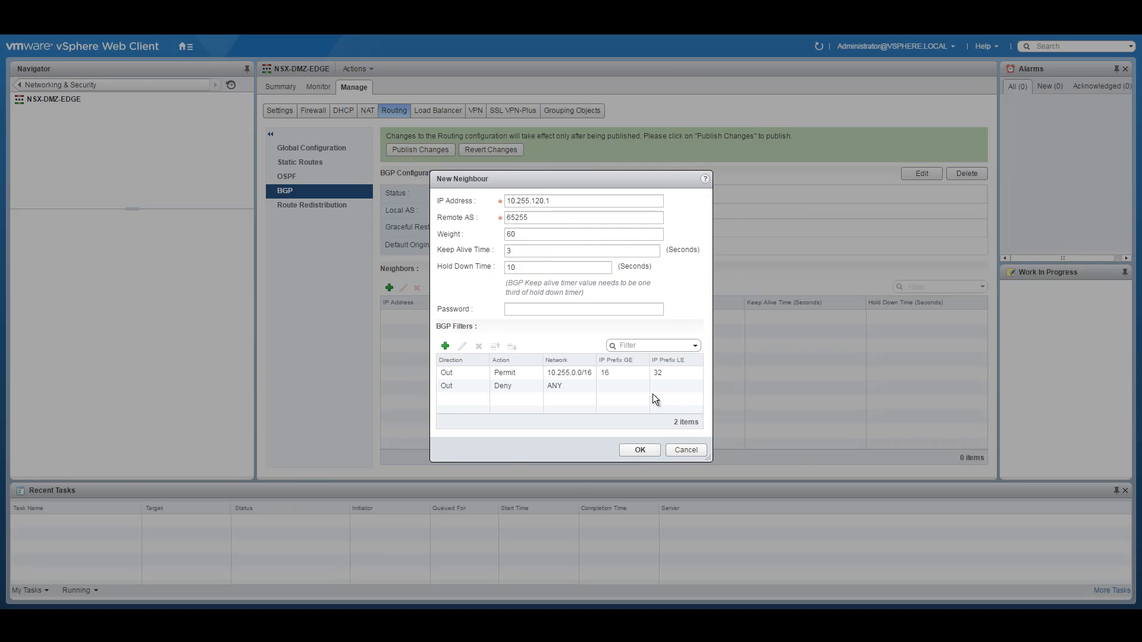
{"action": "left_click", "coordinate": [638, 450]}
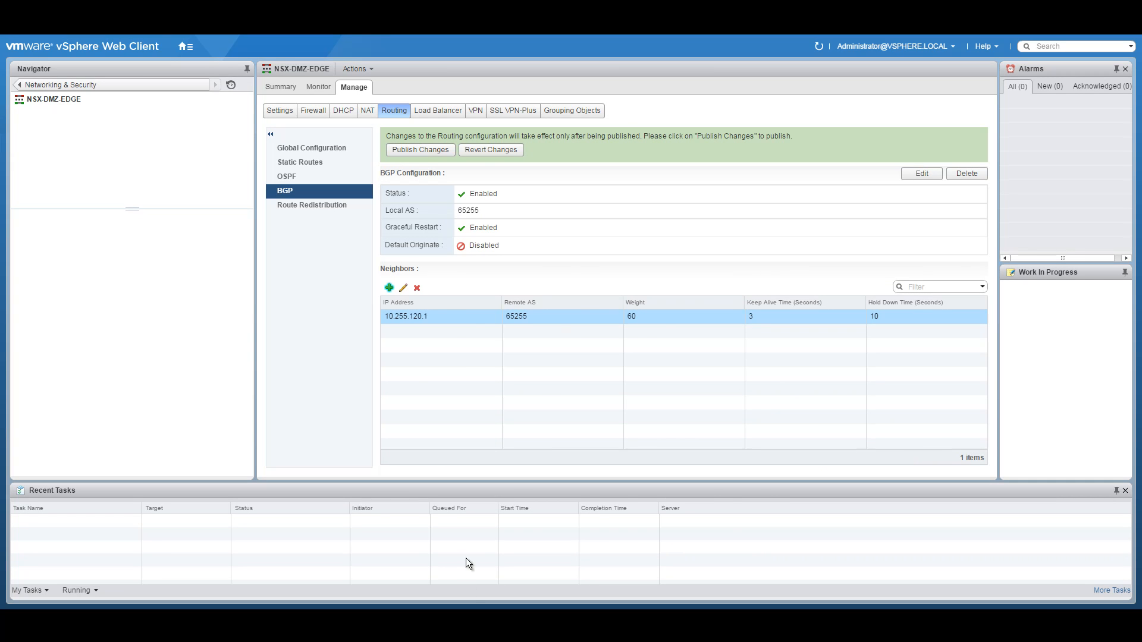
Step: Copy the transit subnet address from the diagram into a new BGP neighbour's IP field
{"action": "left_click", "coordinate": [467, 619]}
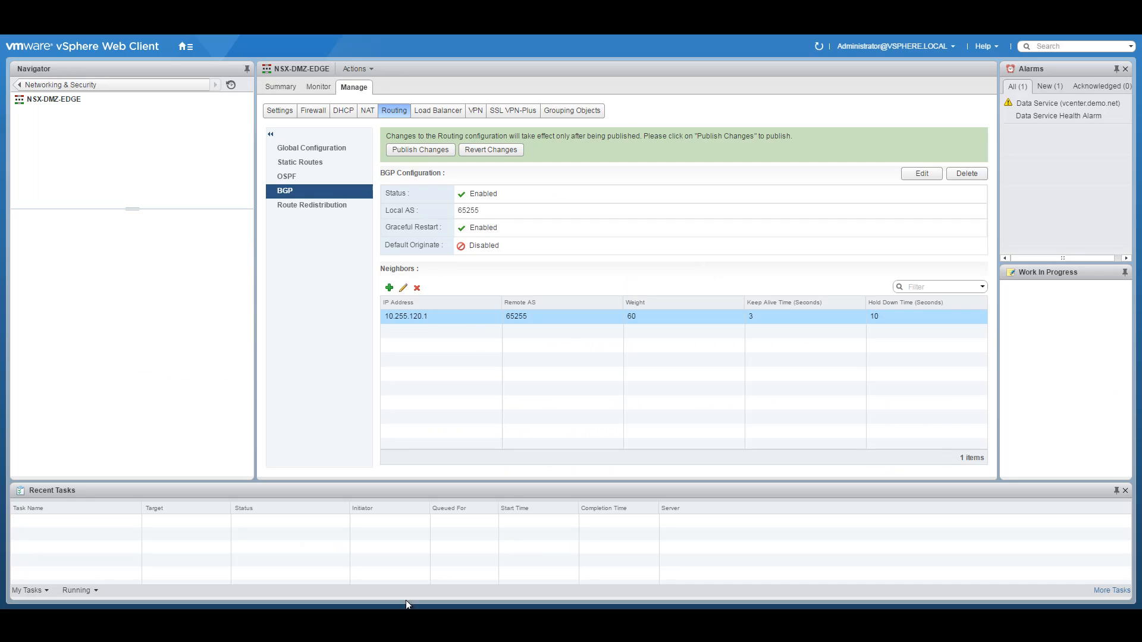
{"action": "left_click", "coordinate": [389, 287]}
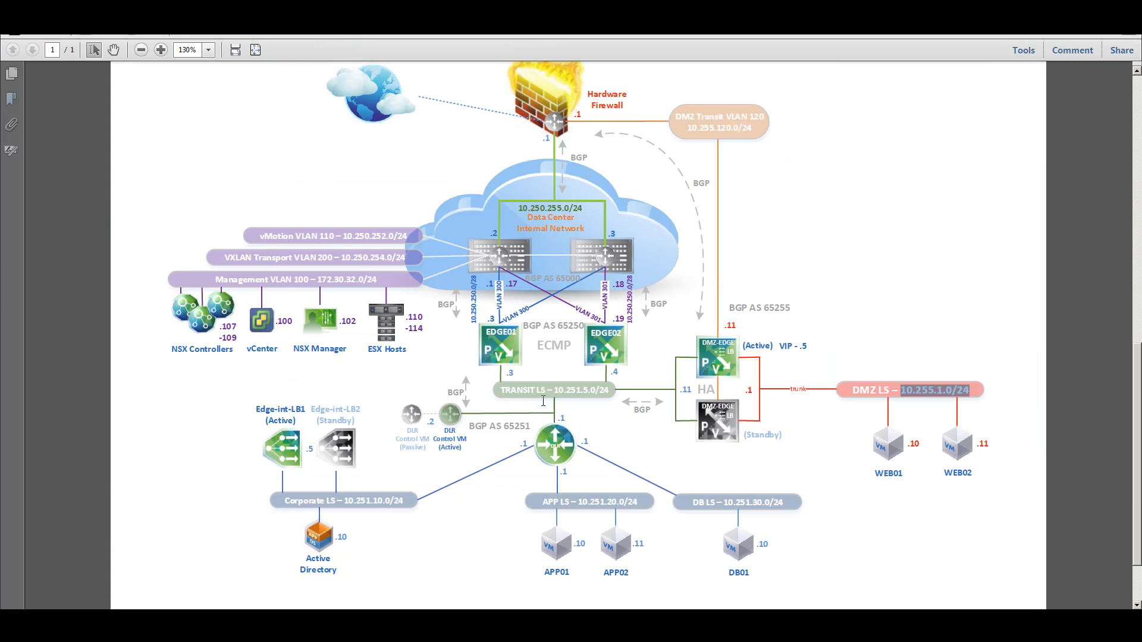
{"action": "left_click_drag", "start_coordinate": [553, 391], "coordinate": [595, 391]}
{"action": "right_click", "coordinate": [587, 395]}
{"action": "left_click", "coordinate": [600, 403]}
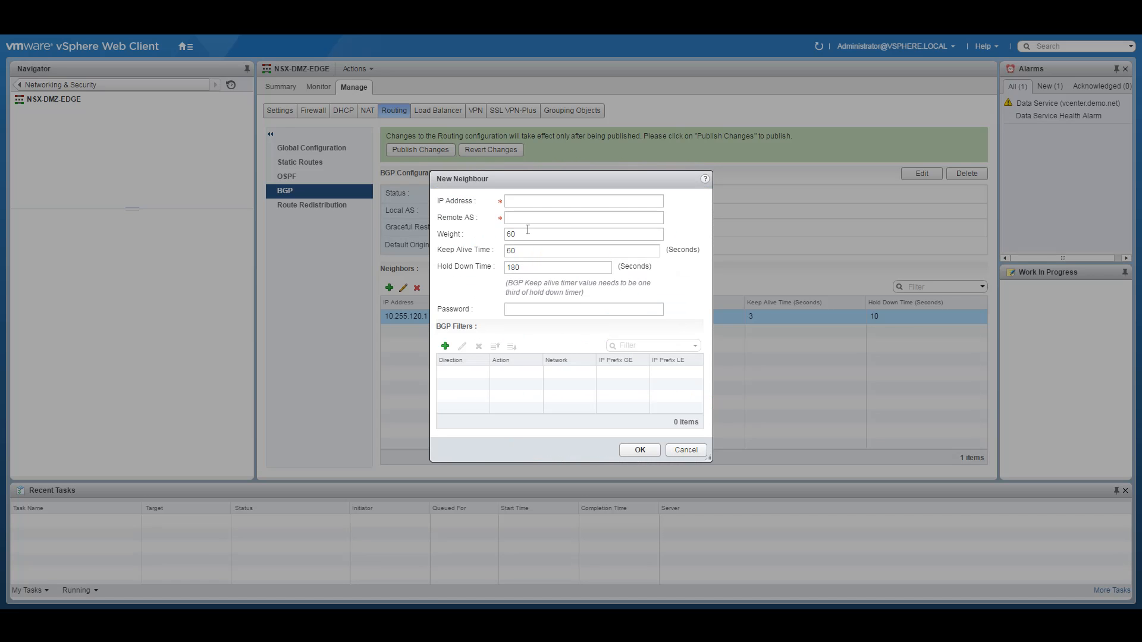
{"action": "left_click", "coordinate": [523, 205]}
{"action": "key", "text": "ctrl+v"}
Step: Complete neighbour IP 10.251.5.3 with remote AS 65250, keep-alive 3 and hold-down 10
{"action": "type", "text": "3"}
{"action": "left_click", "coordinate": [539, 219]}
{"action": "type", "text": "65250"}
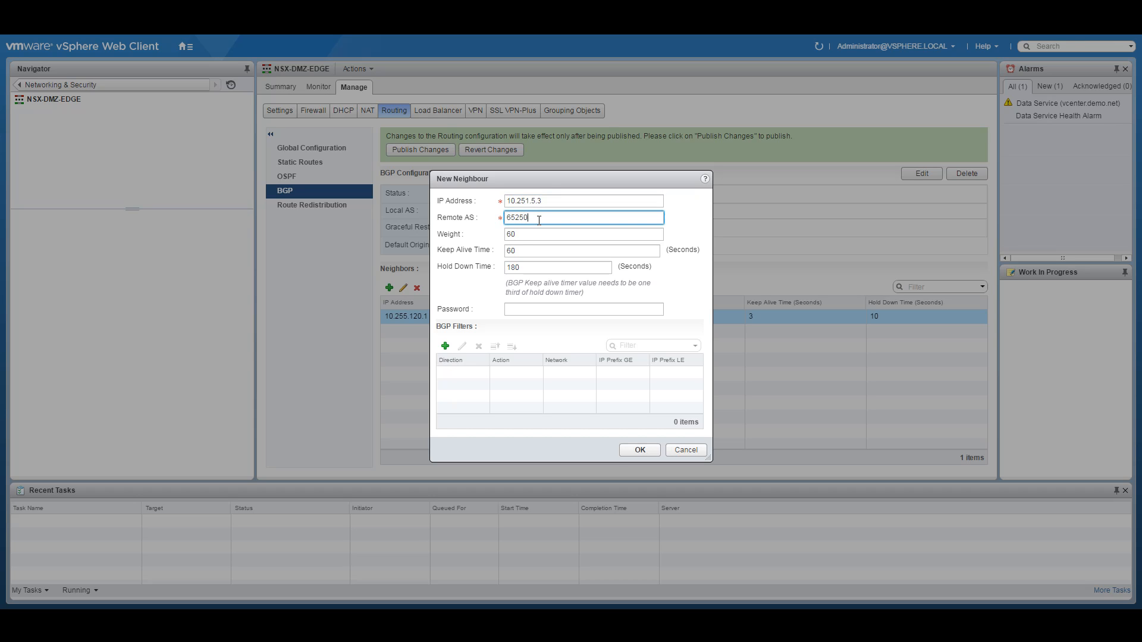
{"action": "double_click", "coordinate": [513, 254]}
{"action": "type", "text": "3"}
{"action": "key", "text": "Tab"}
{"action": "type", "text": "10"}
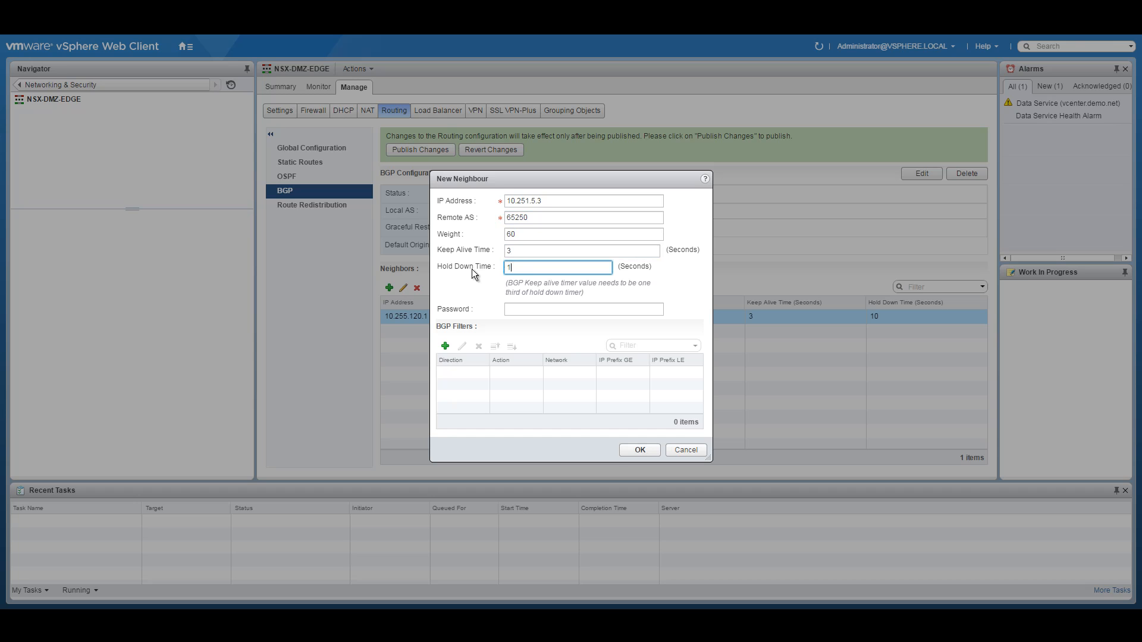
Step: Add an outbound permit filter for 10.255.0.0/16 with GE 16 and LE 32
{"action": "left_click", "coordinate": [445, 345]}
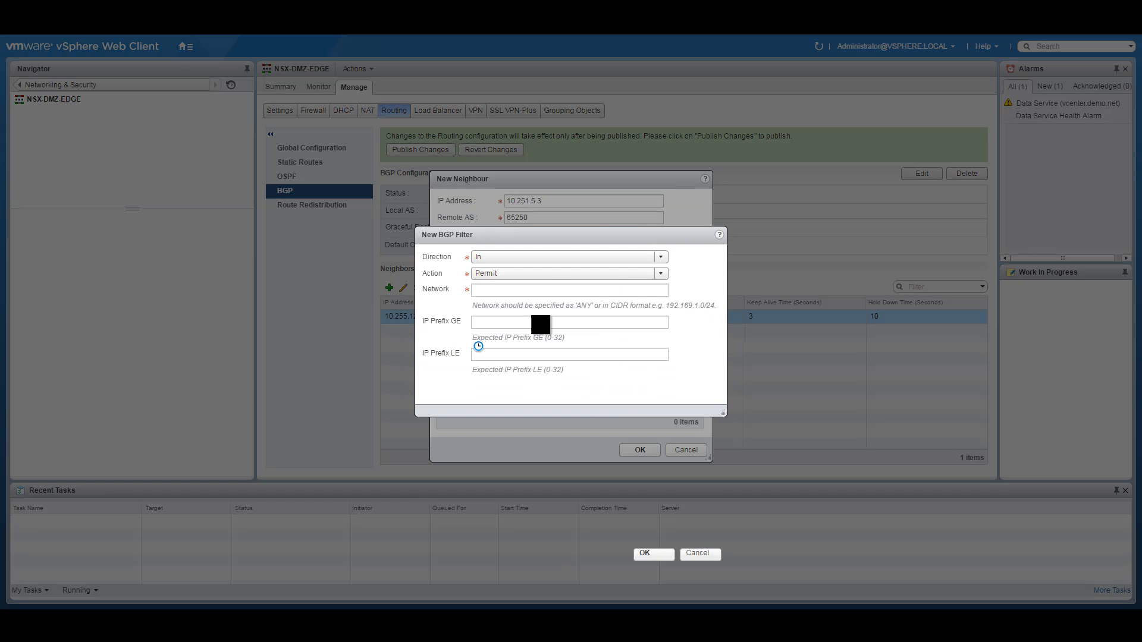
{"action": "left_click", "coordinate": [504, 260]}
{"action": "left_click", "coordinate": [481, 283]}
{"action": "left_click", "coordinate": [495, 291]}
{"action": "type", "text": "10.255.0"}
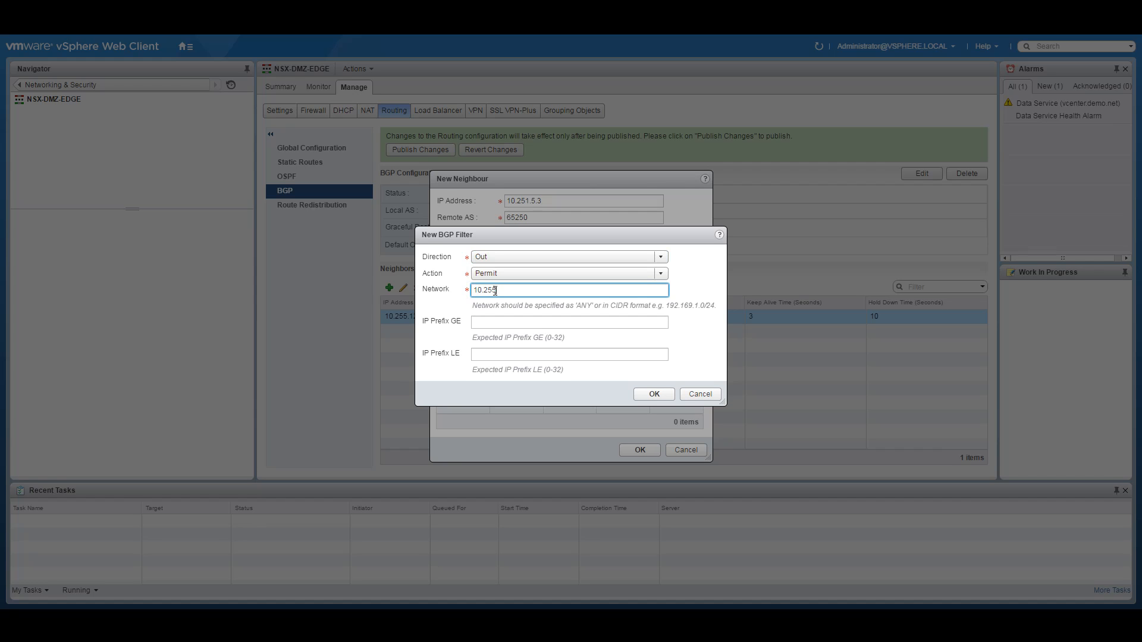
{"action": "type", "text": ".0/16"}
{"action": "left_click", "coordinate": [521, 322]}
{"action": "type", "text": "16"}
{"action": "left_click", "coordinate": [492, 356]}
{"action": "type", "text": "32"}
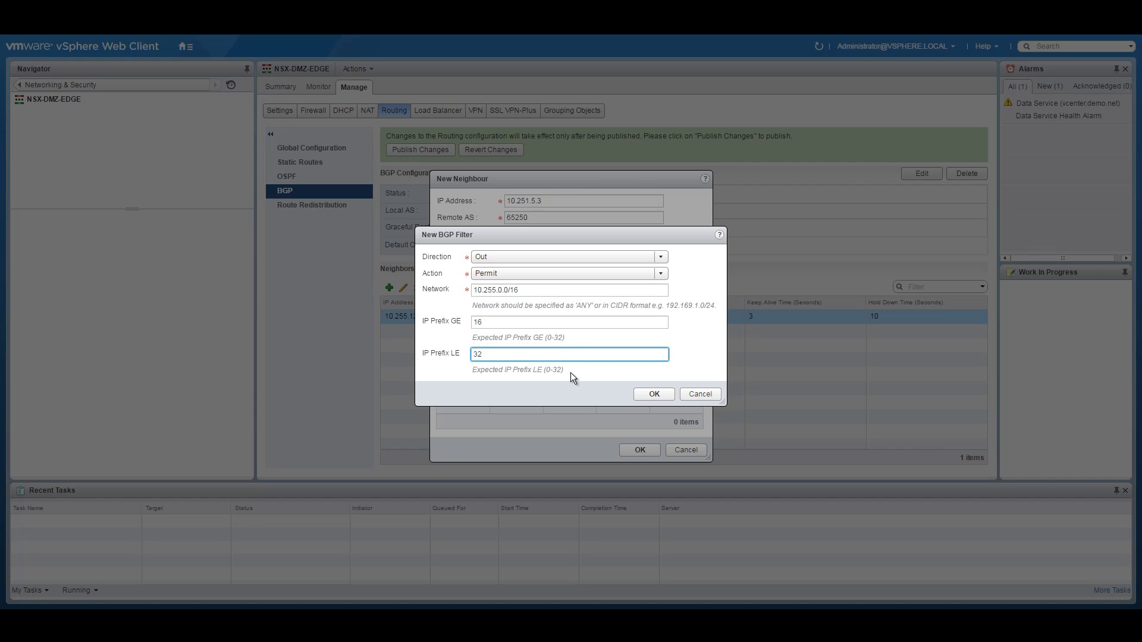
{"action": "left_click", "coordinate": [654, 394]}
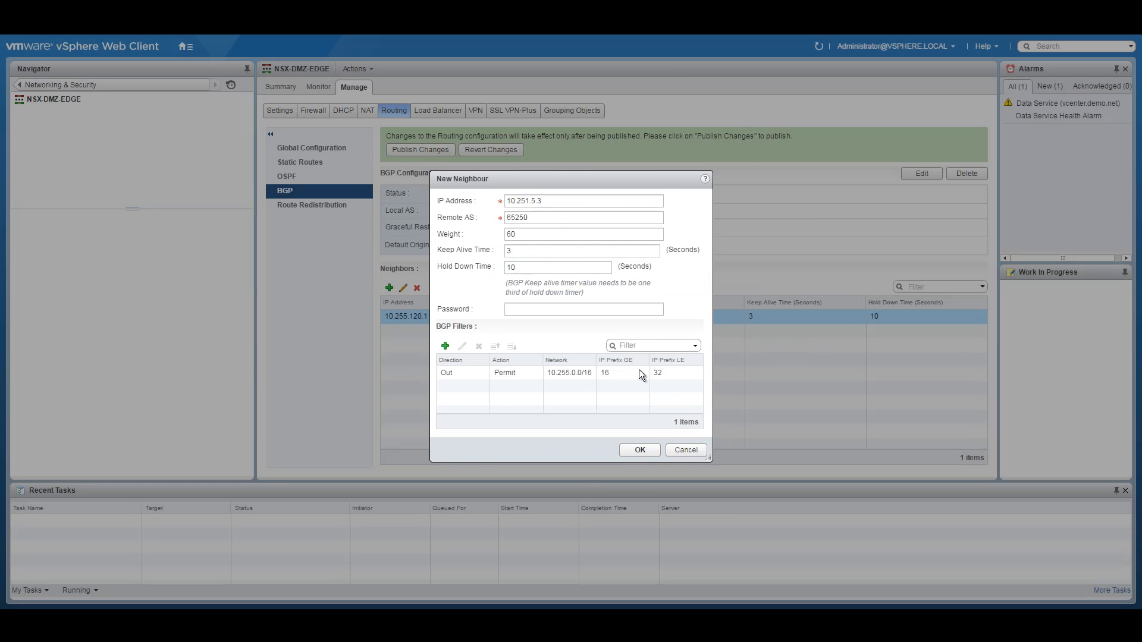
Step: Add an outbound Deny filter for network ANY and save neighbour 10.251.5.3
{"action": "left_click", "coordinate": [445, 346]}
{"action": "left_click", "coordinate": [518, 257]}
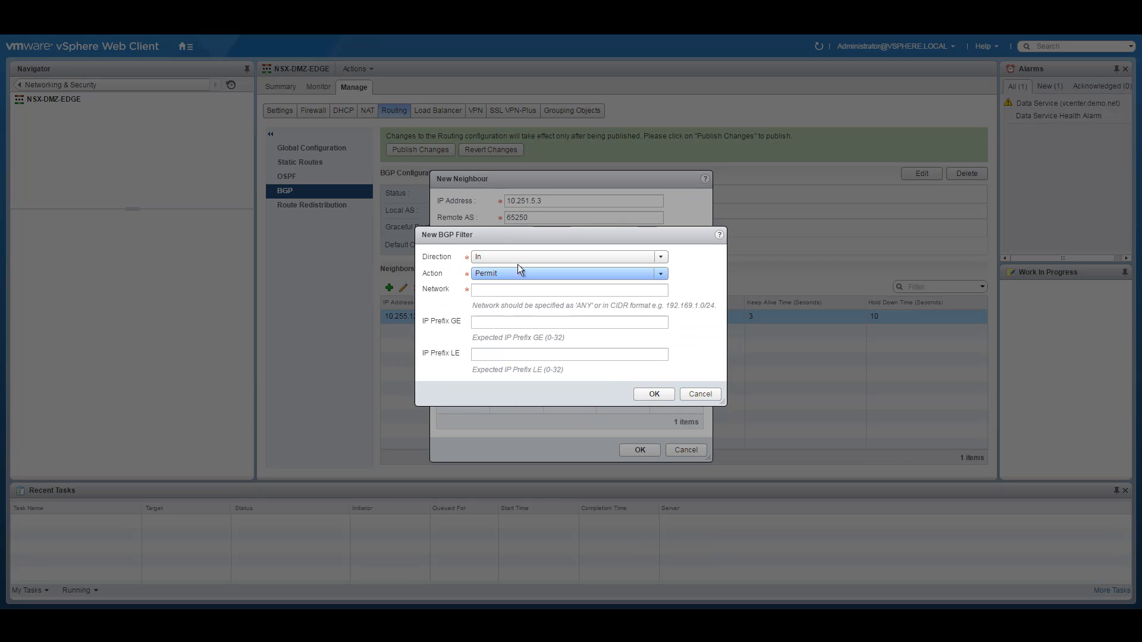
{"action": "left_click", "coordinate": [501, 279]}
{"action": "left_click", "coordinate": [493, 290]}
{"action": "type", "text": "ANY"}
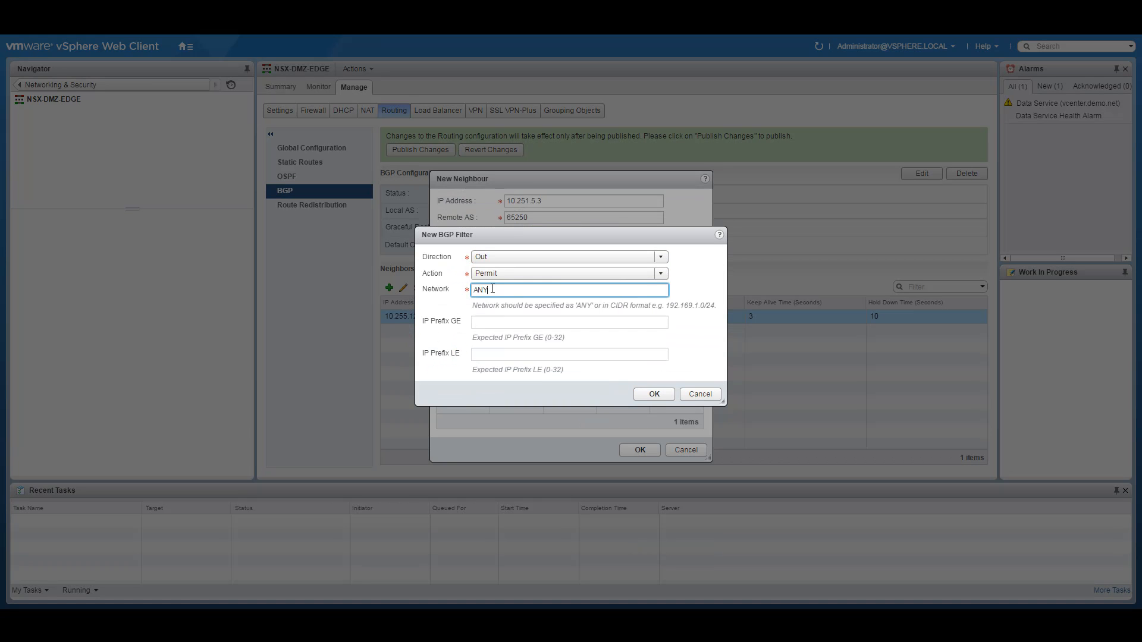
{"action": "left_click", "coordinate": [553, 274]}
{"action": "left_click", "coordinate": [529, 298]}
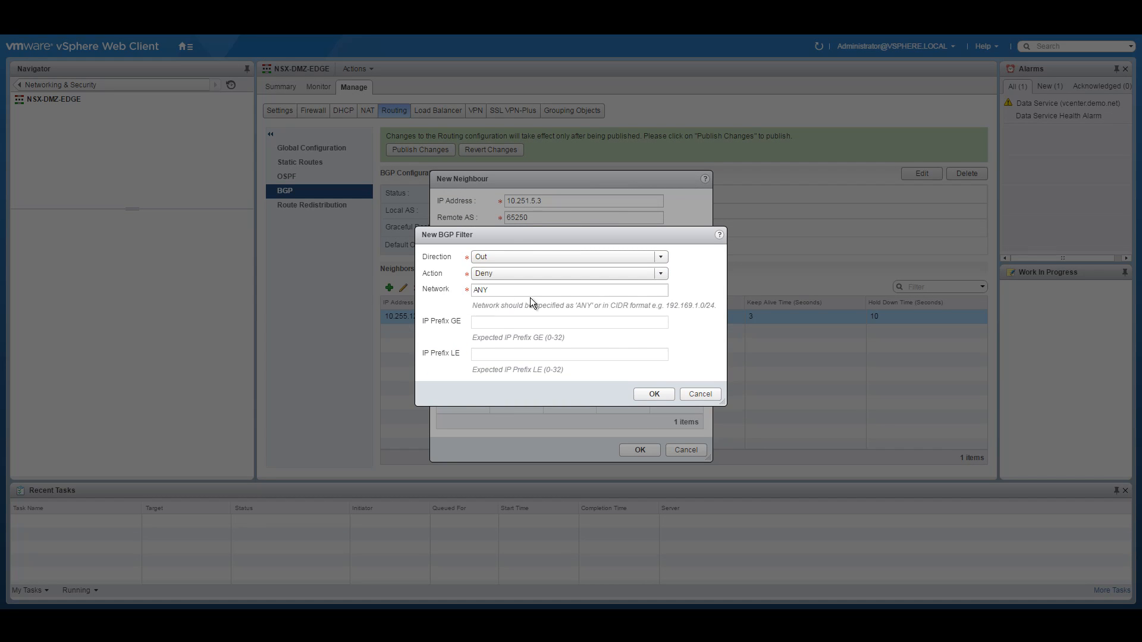
{"action": "left_click", "coordinate": [650, 394]}
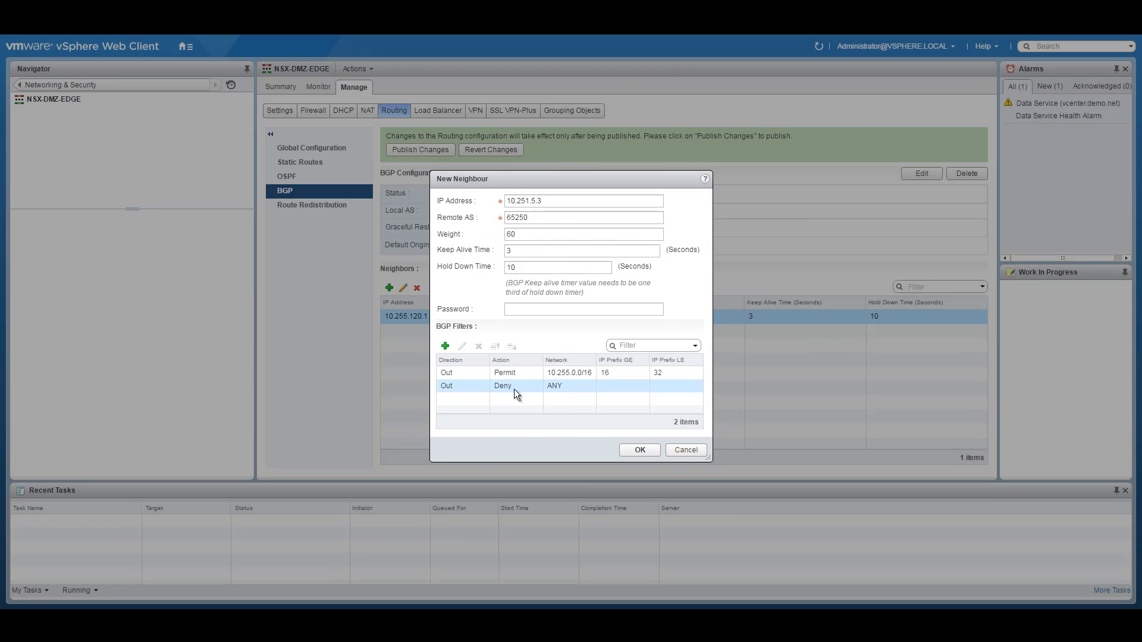
{"action": "left_click", "coordinate": [639, 450]}
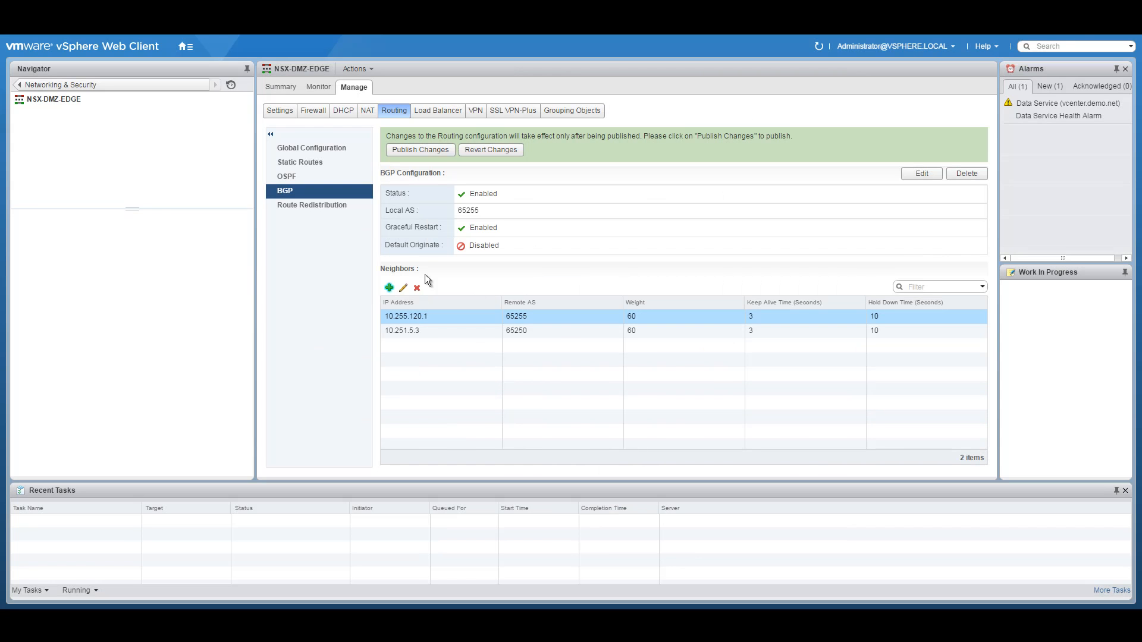
Step: Start neighbour 10.251.5.4 with remote AS 65250 and keep-alive 3
{"action": "left_click", "coordinate": [389, 288]}
{"action": "left_click", "coordinate": [596, 204]}
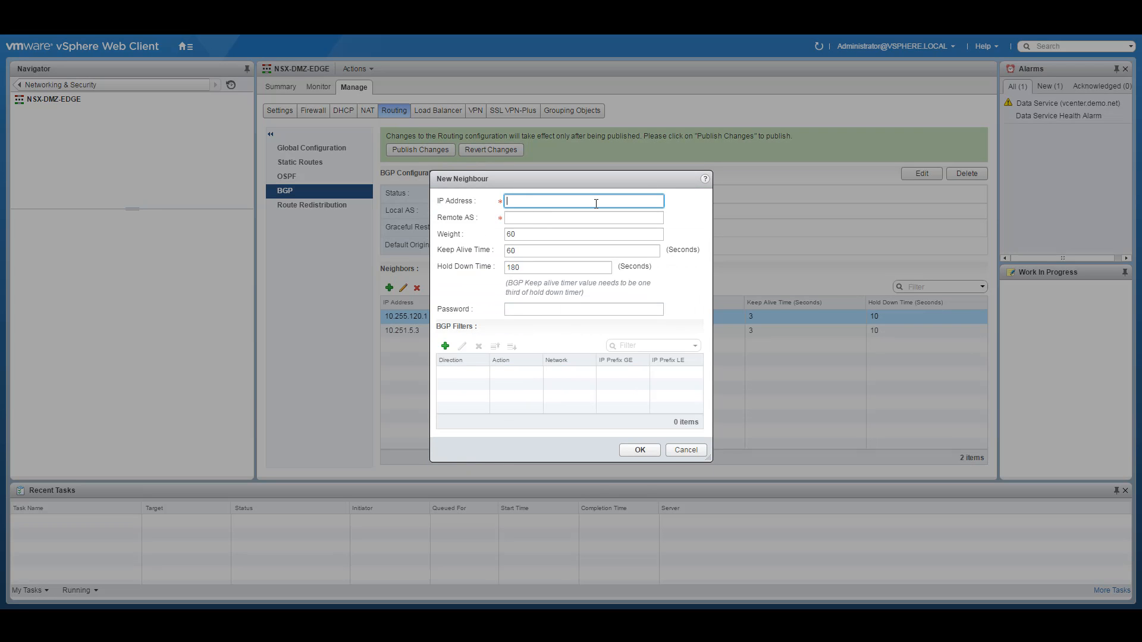
{"action": "type", "text": "10.251.5.4"}
{"action": "left_click", "coordinate": [529, 220]}
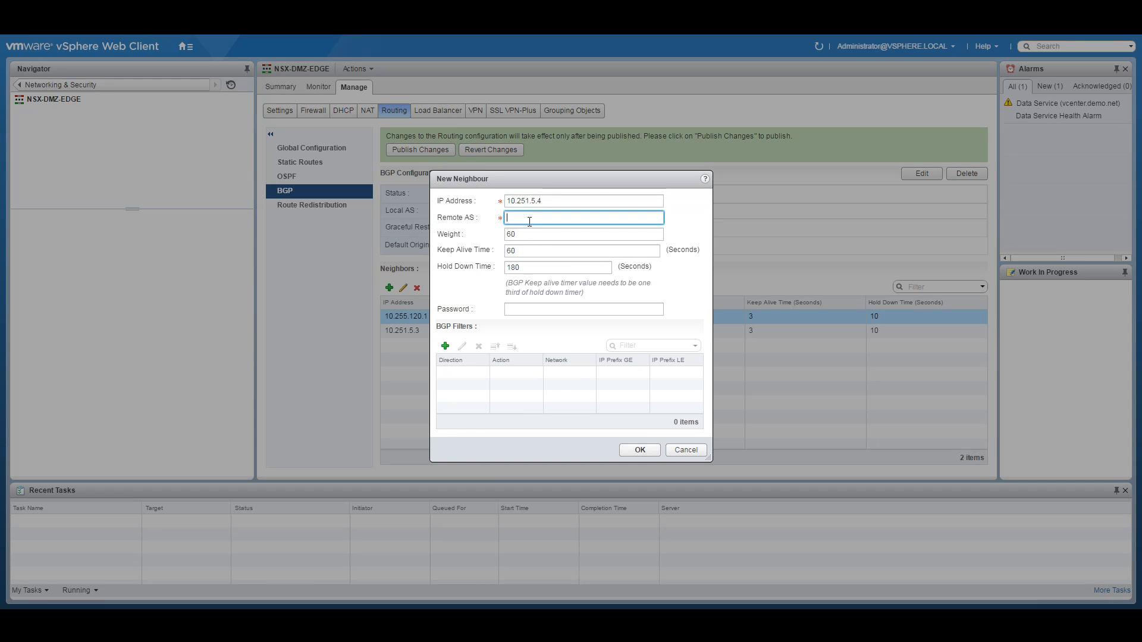
{"action": "type", "text": "65250"}
{"action": "key", "text": "Tab"}
{"action": "key", "text": "Tab"}
{"action": "type", "text": "3"}
{"action": "left_click", "coordinate": [519, 268]}
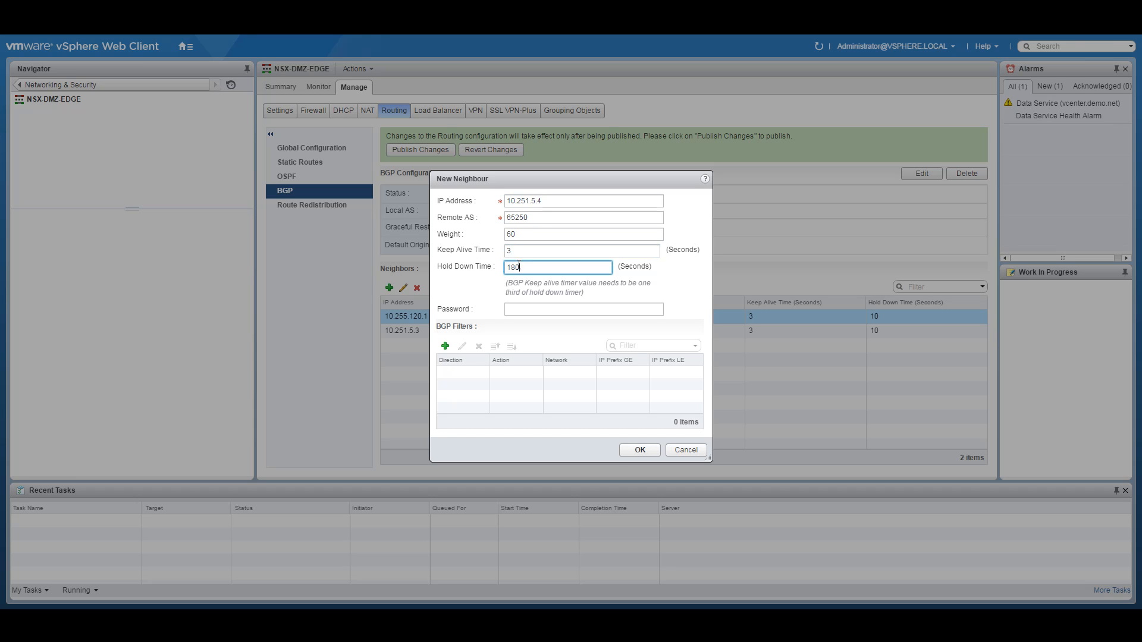
Step: Add an outbound permit filter for 10.255.0.0/16 with GE 16 and LE 32
{"action": "left_click", "coordinate": [446, 345]}
{"action": "left_click", "coordinate": [498, 258]}
{"action": "left_click", "coordinate": [498, 280]}
{"action": "left_click", "coordinate": [483, 290]}
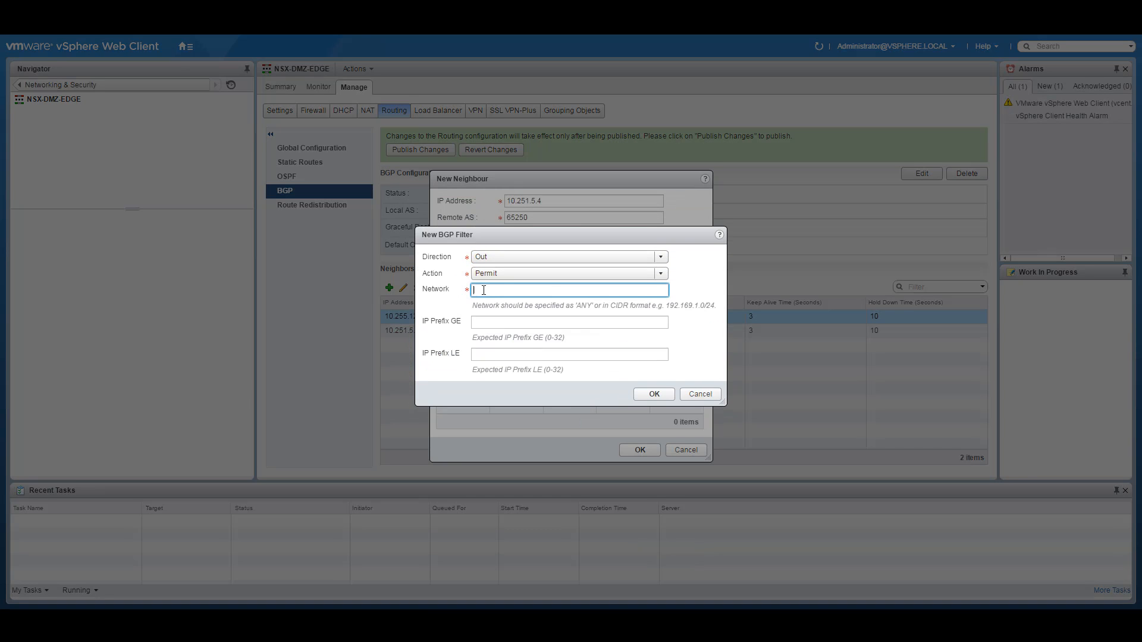
{"action": "type", "text": "10.255.0.0/16"}
{"action": "left_click", "coordinate": [481, 320]}
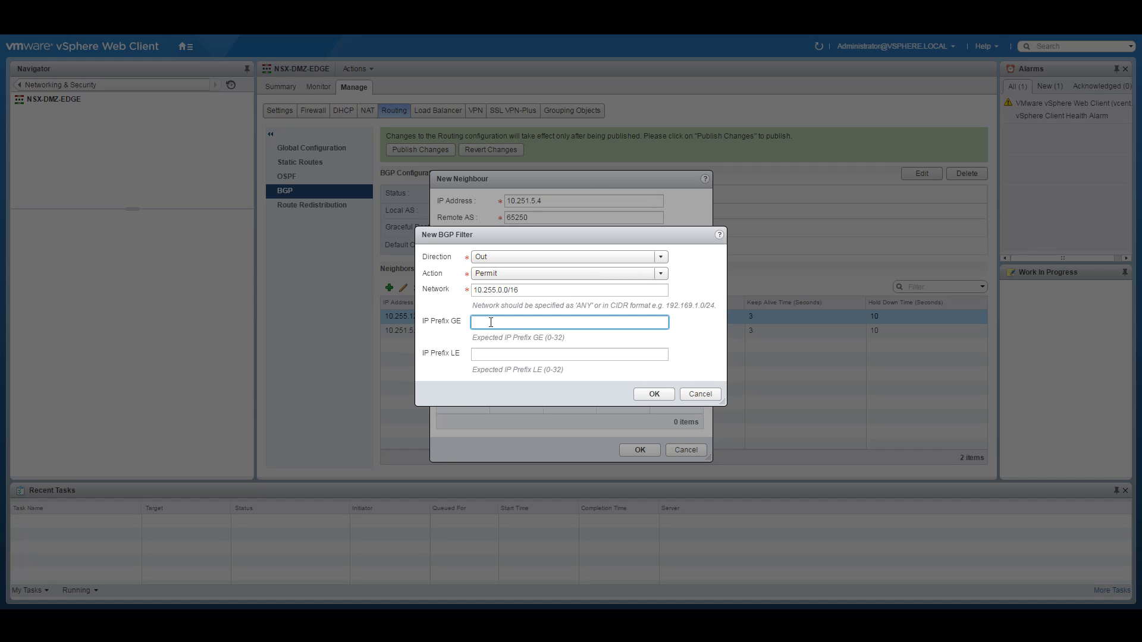
{"action": "type", "text": "16"}
{"action": "left_click", "coordinate": [625, 352]}
{"action": "type", "text": "32"}
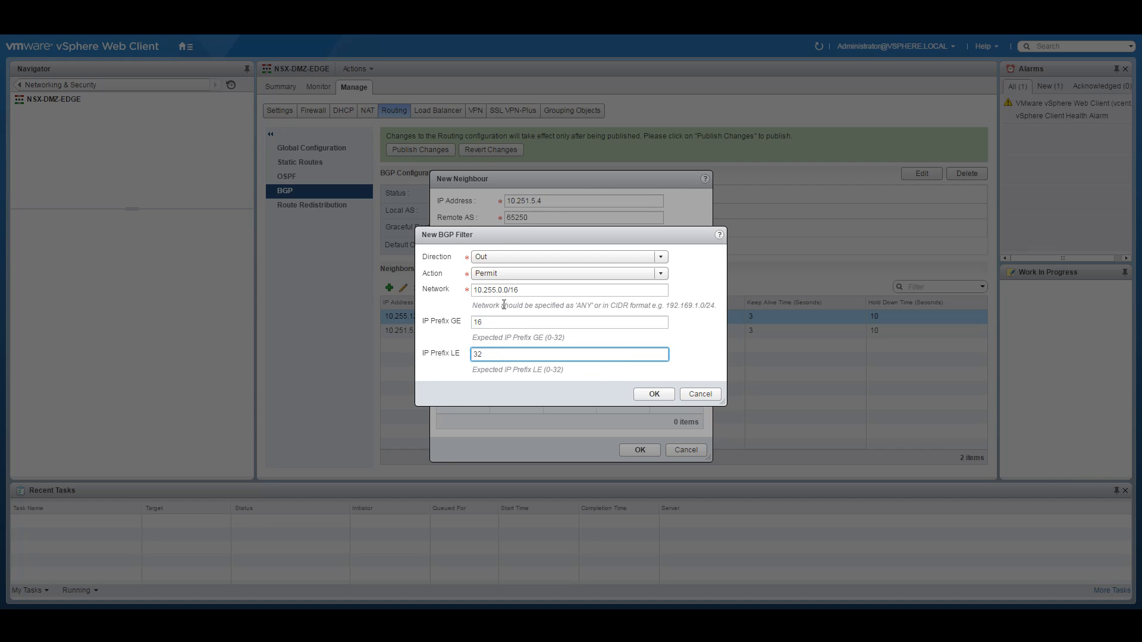
{"action": "left_click", "coordinate": [654, 394]}
Step: Add an outbound Deny filter for network ANY and save neighbour 10.251.5.4
{"action": "left_click", "coordinate": [446, 346]}
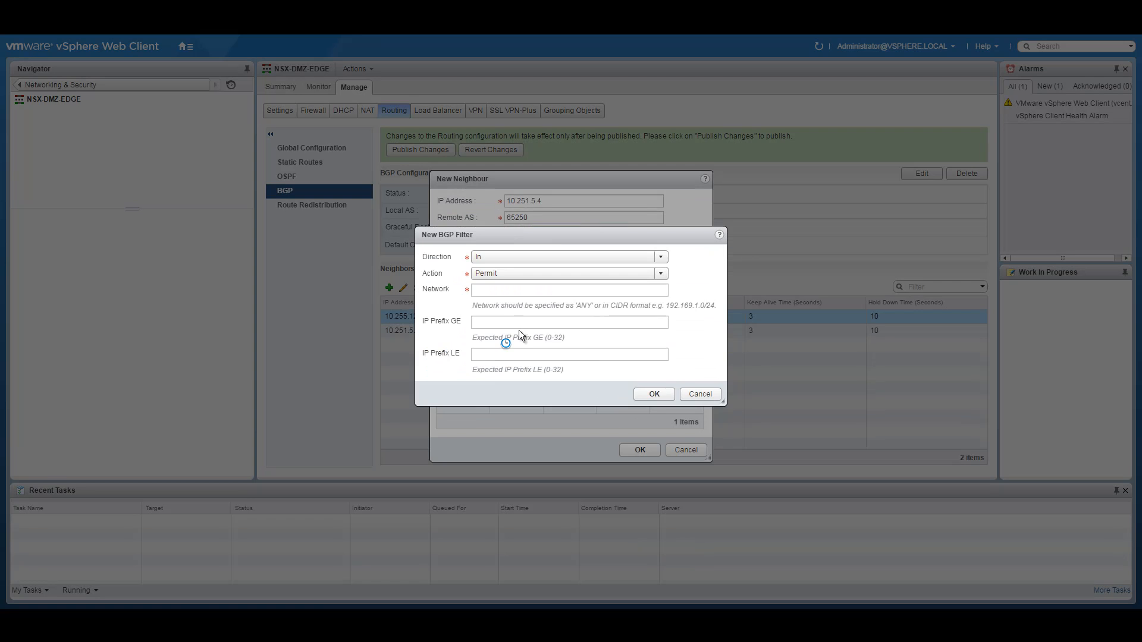
{"action": "left_click", "coordinate": [490, 259]}
{"action": "left_click", "coordinate": [494, 281]}
{"action": "left_click", "coordinate": [494, 275]}
{"action": "left_click", "coordinate": [486, 292]}
{"action": "left_click", "coordinate": [486, 293]}
{"action": "type", "text": "ANY"}
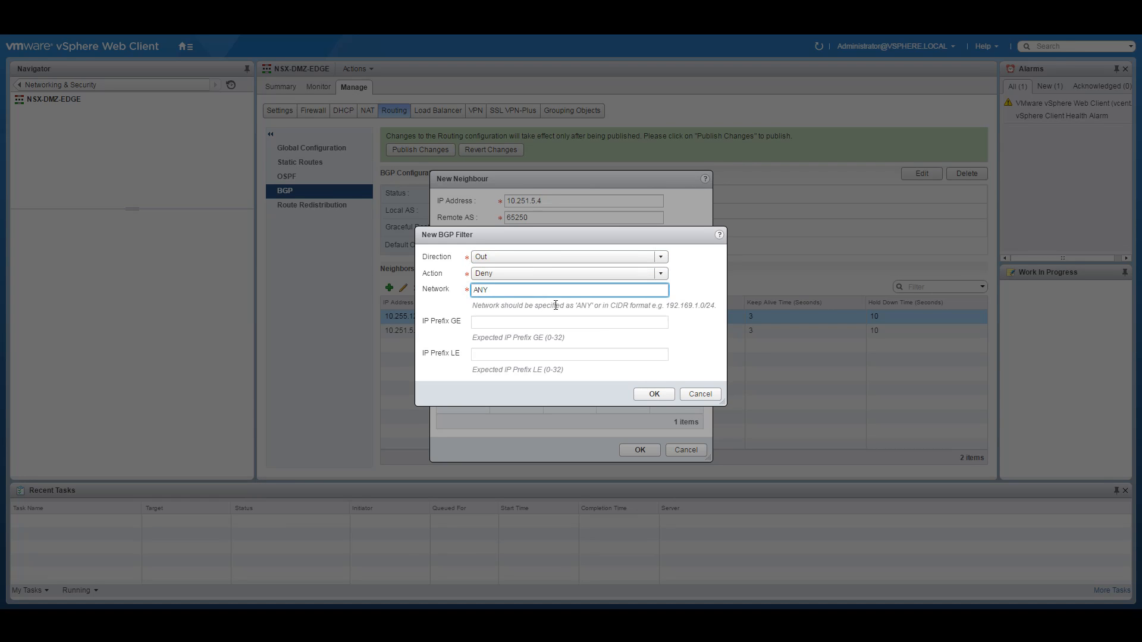
{"action": "left_click", "coordinate": [652, 395]}
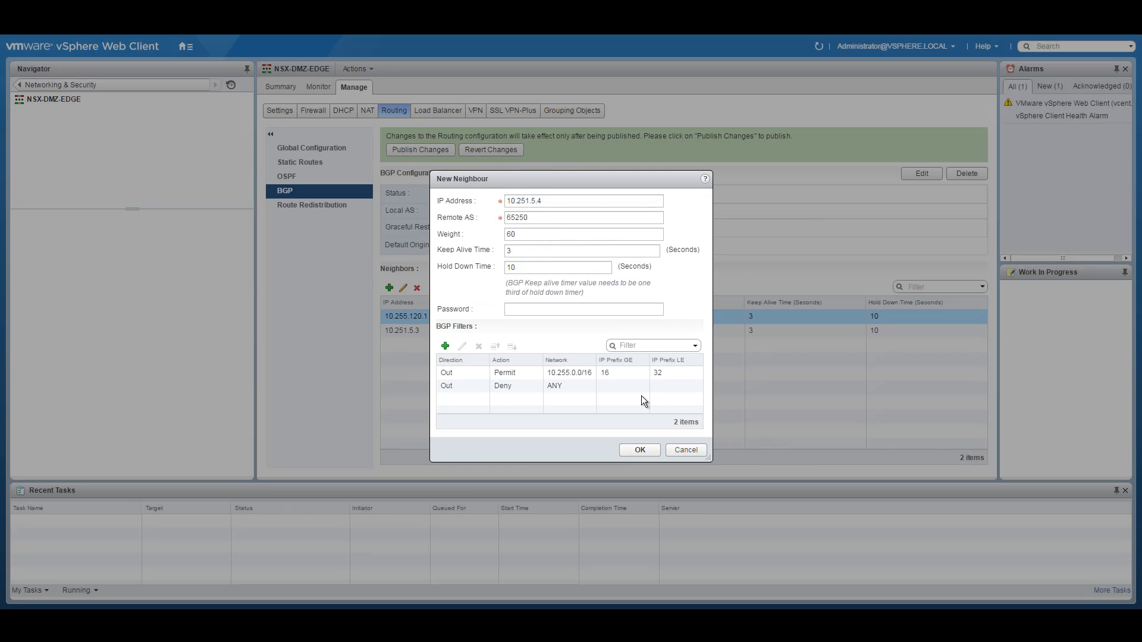
{"action": "left_click", "coordinate": [643, 449]}
Step: Start neighbour 10.251.5.2 with remote AS 65251, keep-alive 3 and hold-down 10
{"action": "left_click", "coordinate": [390, 288]}
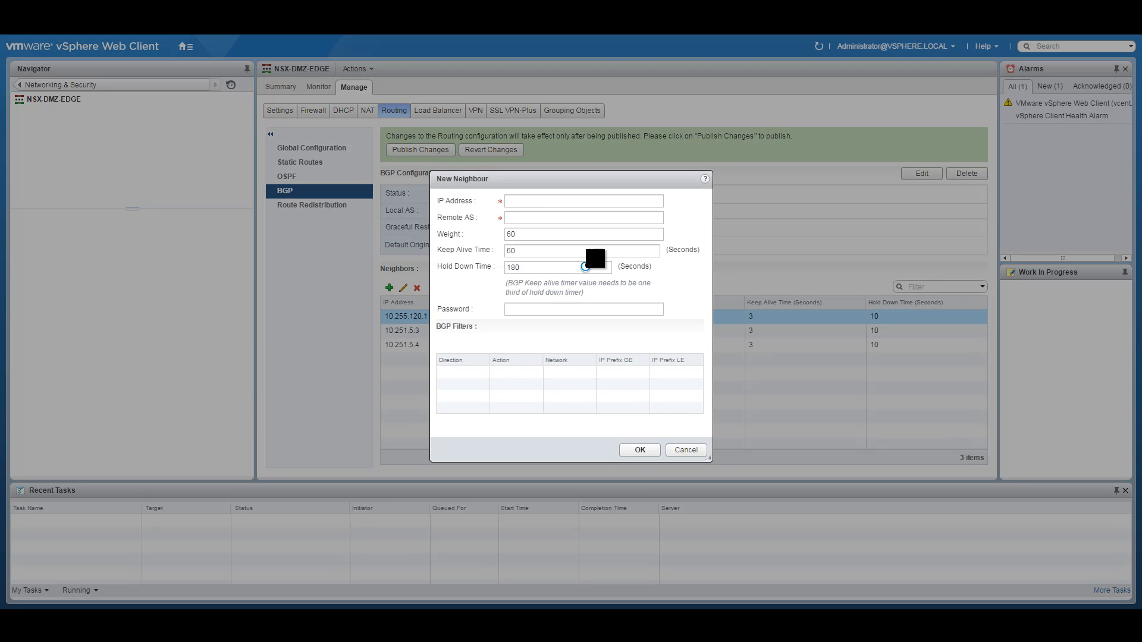
{"action": "left_click", "coordinate": [524, 200]}
{"action": "type", "text": "10.251.5.2"}
{"action": "key", "text": "Tab"}
{"action": "type", "text": "65251"}
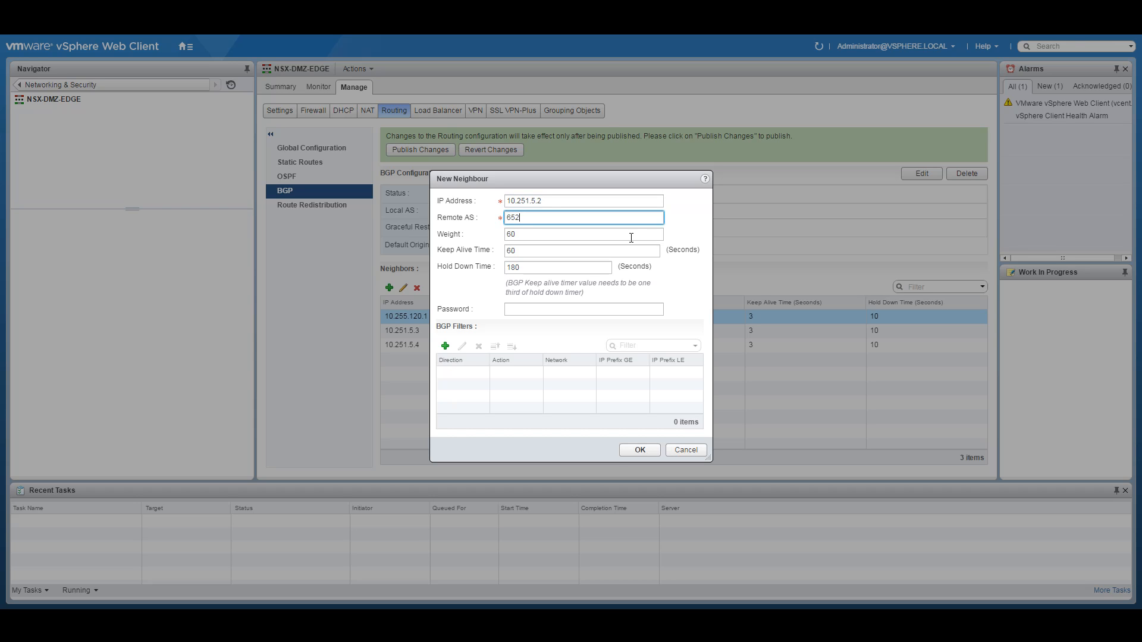
{"action": "double_click", "coordinate": [516, 250]}
{"action": "type", "text": "3"}
{"action": "left_click", "coordinate": [518, 269]}
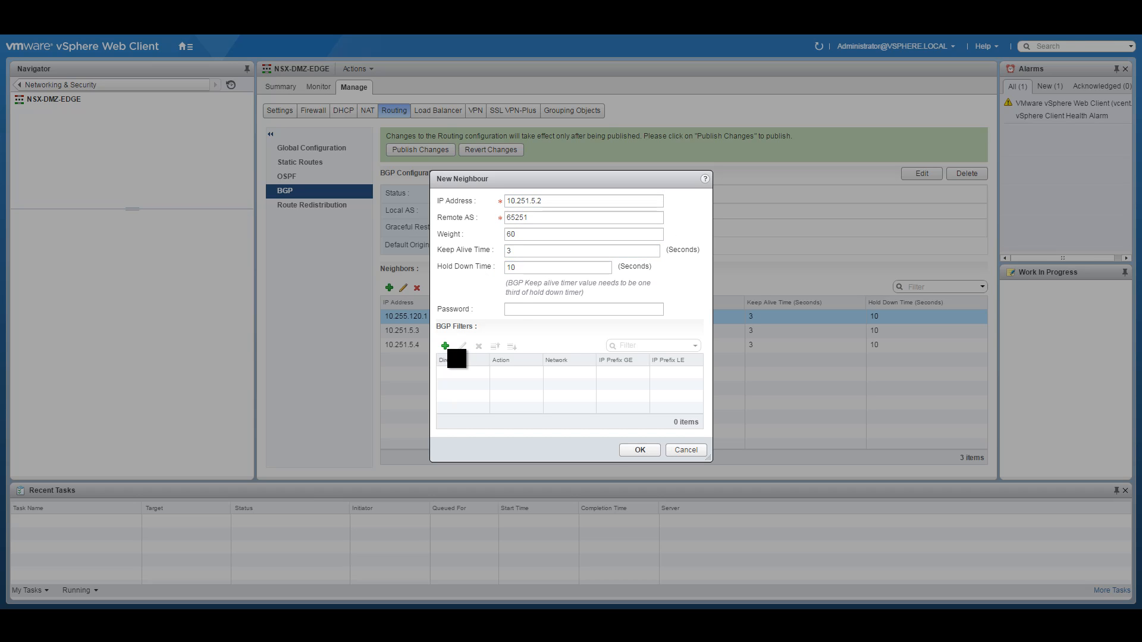
Step: Add an outbound permit filter for 10.255.0.0/16 with GE 16 and LE 32
{"action": "left_click", "coordinate": [445, 346]}
{"action": "left_click", "coordinate": [515, 257]}
{"action": "left_click", "coordinate": [496, 271]}
{"action": "left_click", "coordinate": [489, 292]}
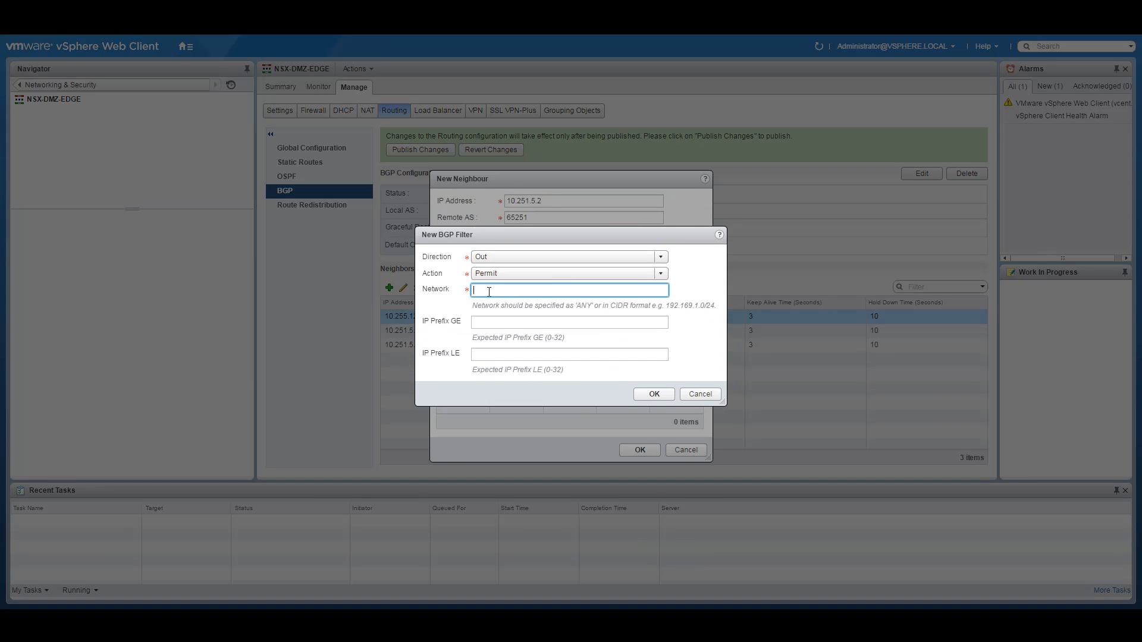
{"action": "type", "text": "10.255.0.0/16"}
{"action": "left_click", "coordinate": [543, 322]}
{"action": "type", "text": "16"}
{"action": "left_click", "coordinate": [503, 356]}
{"action": "type", "text": "32"}
{"action": "left_click", "coordinate": [654, 395]}
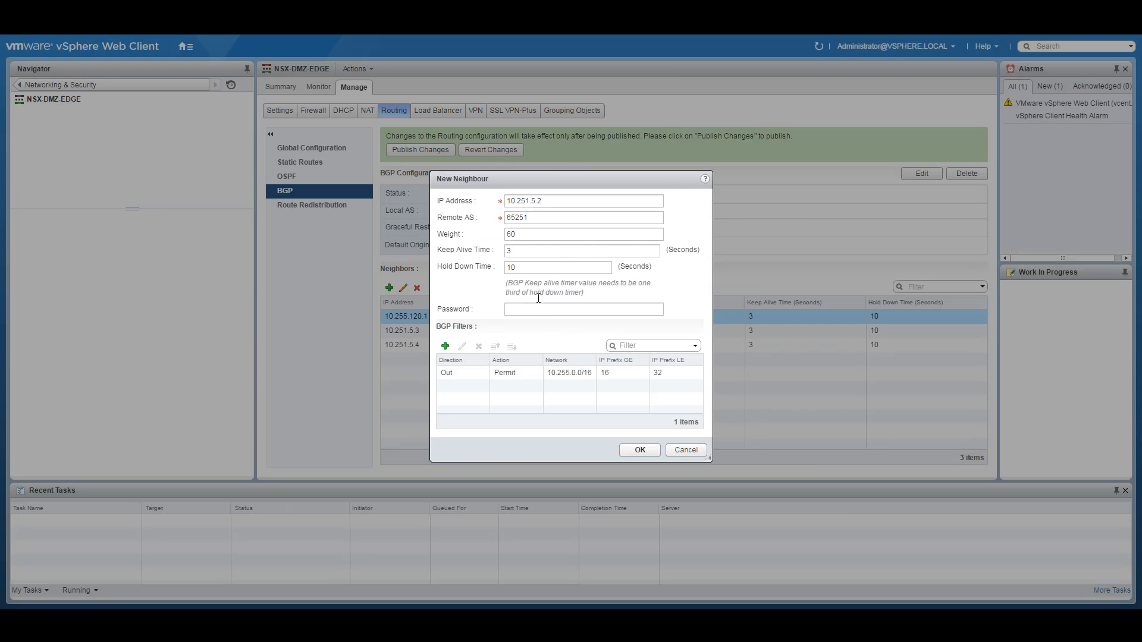
Step: Add an outbound Deny-ANY filter, save neighbour 10.251.5.2 and publish the routing changes
{"action": "left_click", "coordinate": [445, 346]}
{"action": "left_click", "coordinate": [495, 257]}
{"action": "left_click", "coordinate": [486, 283]}
{"action": "left_click", "coordinate": [502, 277]}
{"action": "left_click", "coordinate": [492, 299]}
{"action": "left_click", "coordinate": [507, 291]}
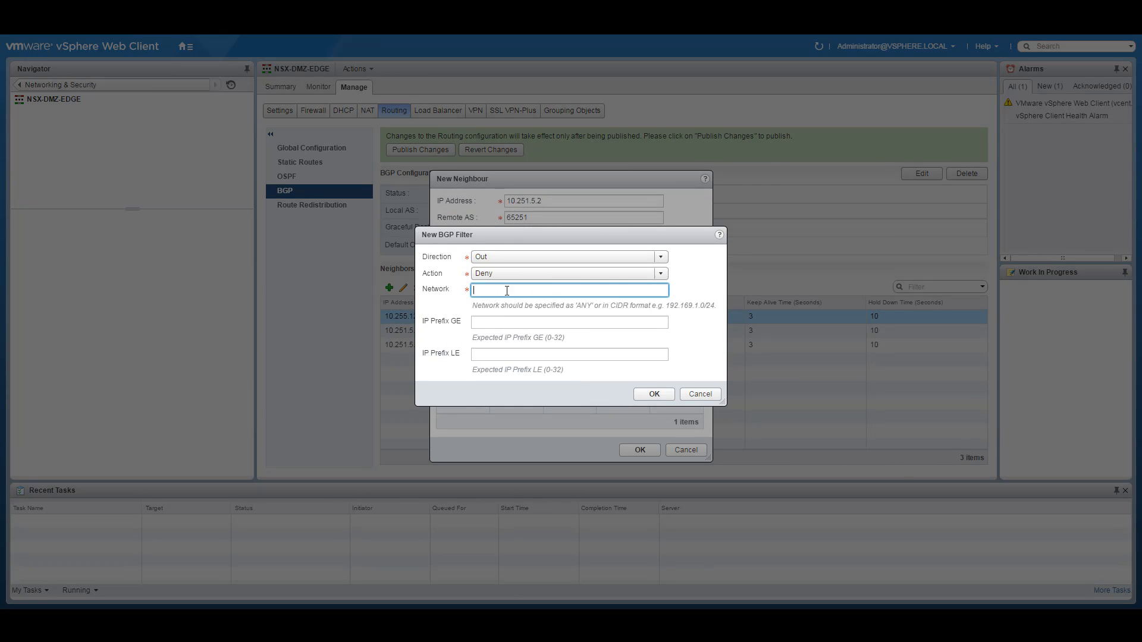
{"action": "type", "text": "ANY"}
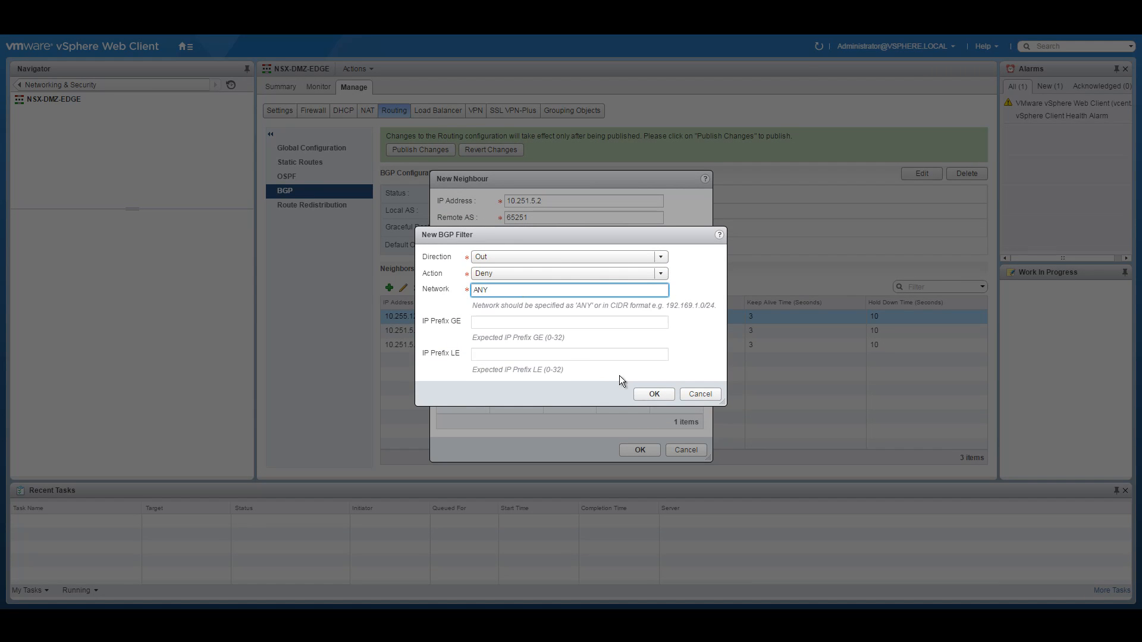
{"action": "left_click", "coordinate": [654, 395]}
{"action": "left_click", "coordinate": [640, 450]}
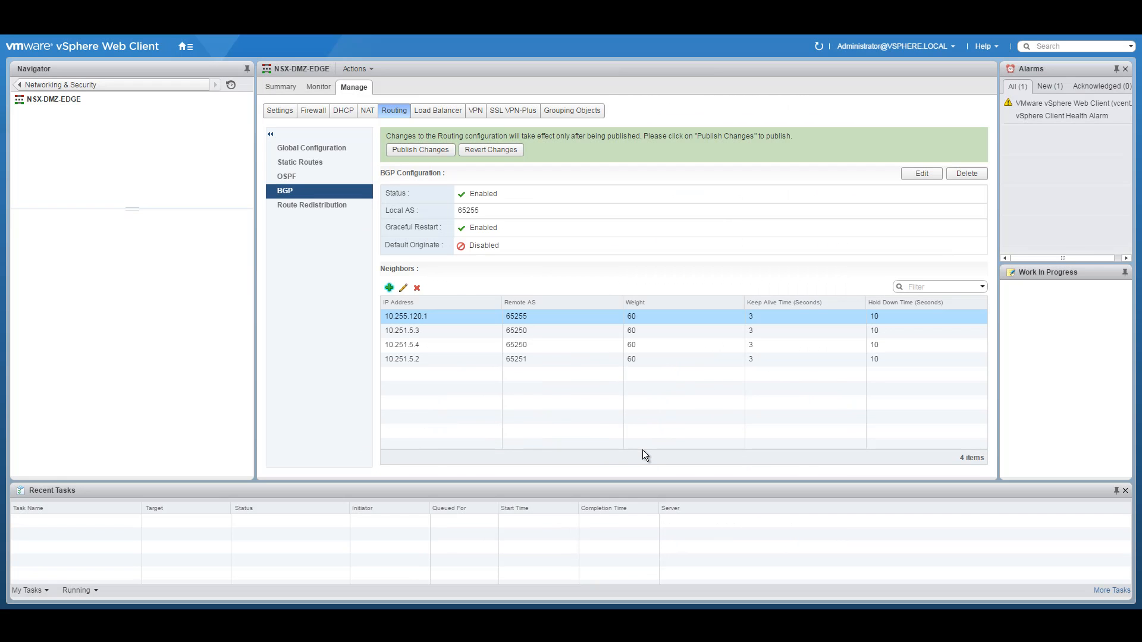
{"action": "left_click", "coordinate": [415, 150]}
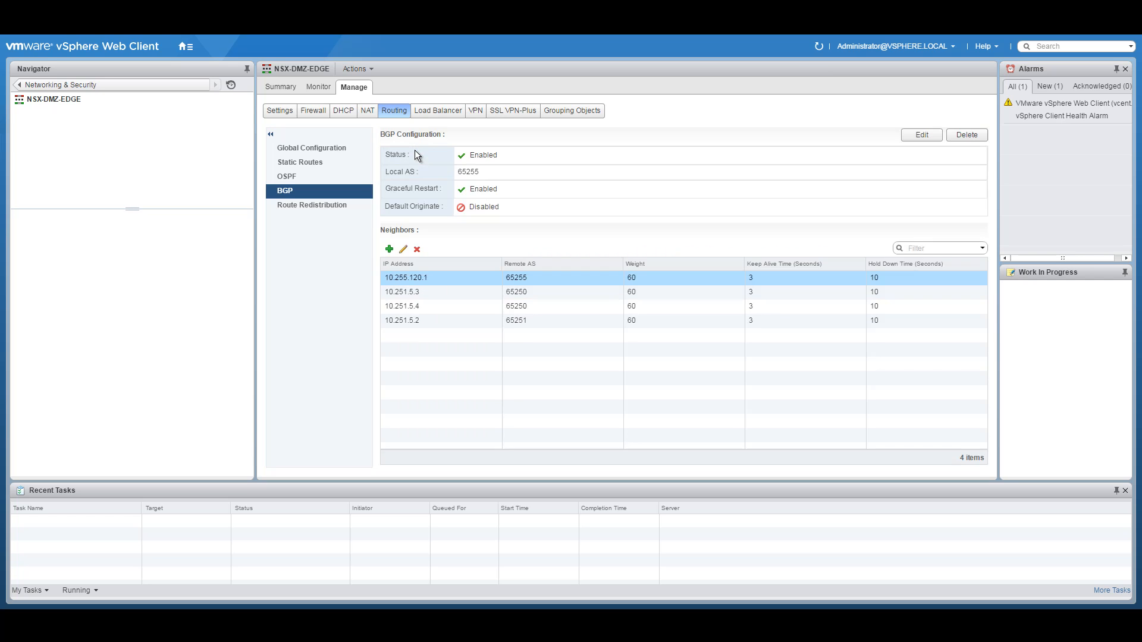
{"action": "left_click", "coordinate": [309, 206]}
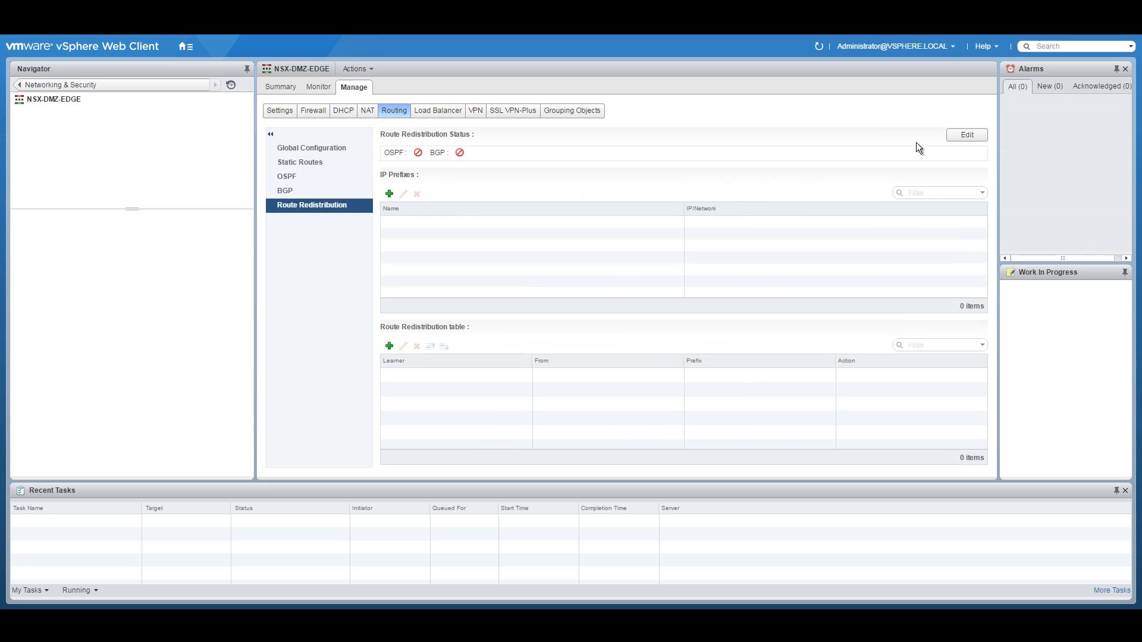
Step: Enable BGP redistribution, add a Connected-into-BGP rule, and publish the changes
{"action": "left_click", "coordinate": [968, 135]}
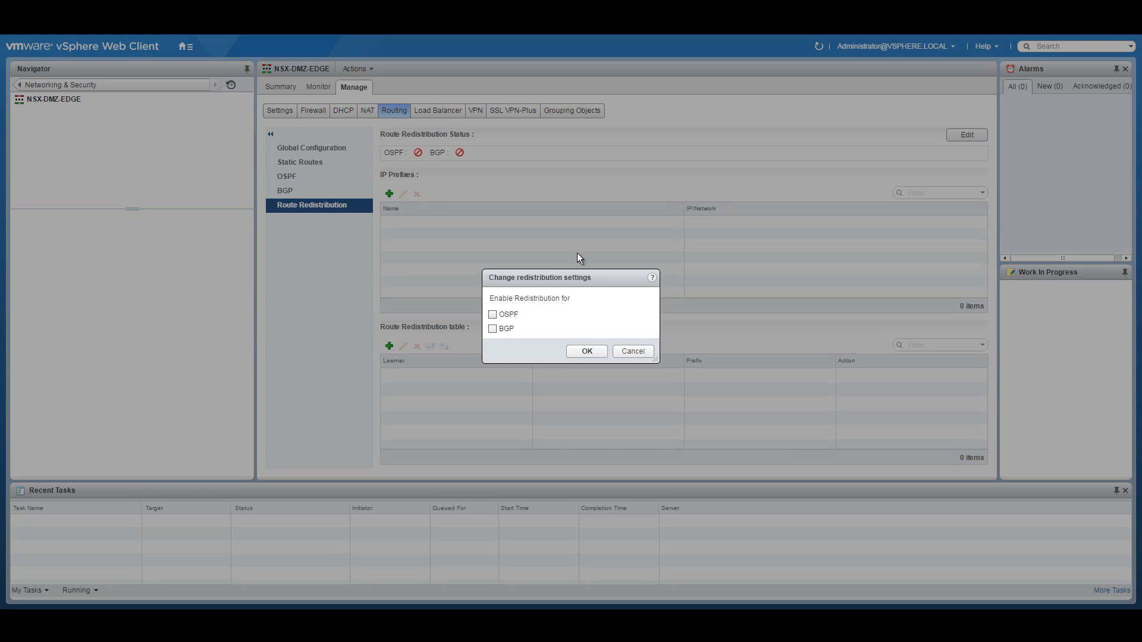
{"action": "left_click", "coordinate": [588, 352]}
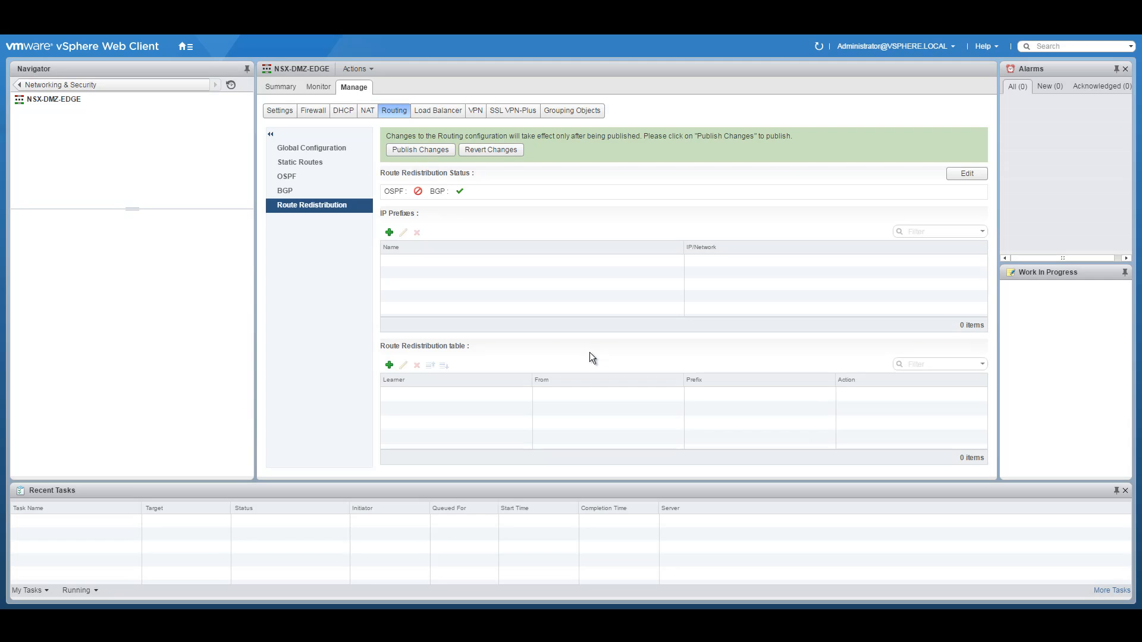
{"action": "left_click", "coordinate": [389, 365]}
{"action": "left_click", "coordinate": [597, 277]}
{"action": "left_click", "coordinate": [584, 295]}
{"action": "left_click", "coordinate": [492, 351]}
{"action": "left_click", "coordinate": [582, 388]}
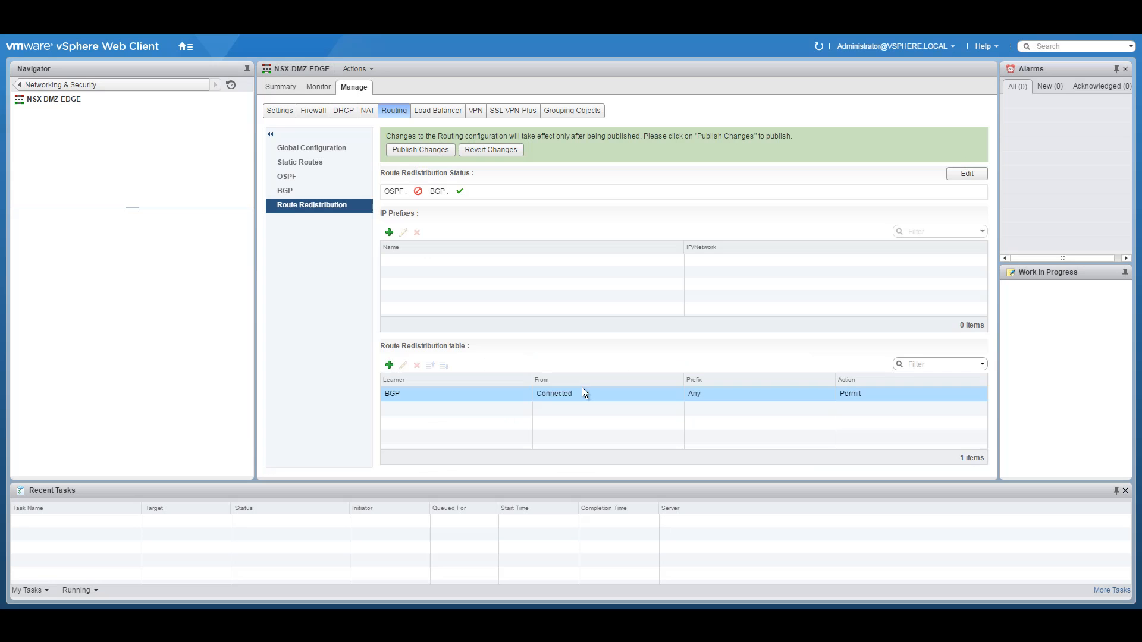
{"action": "left_click", "coordinate": [420, 151]}
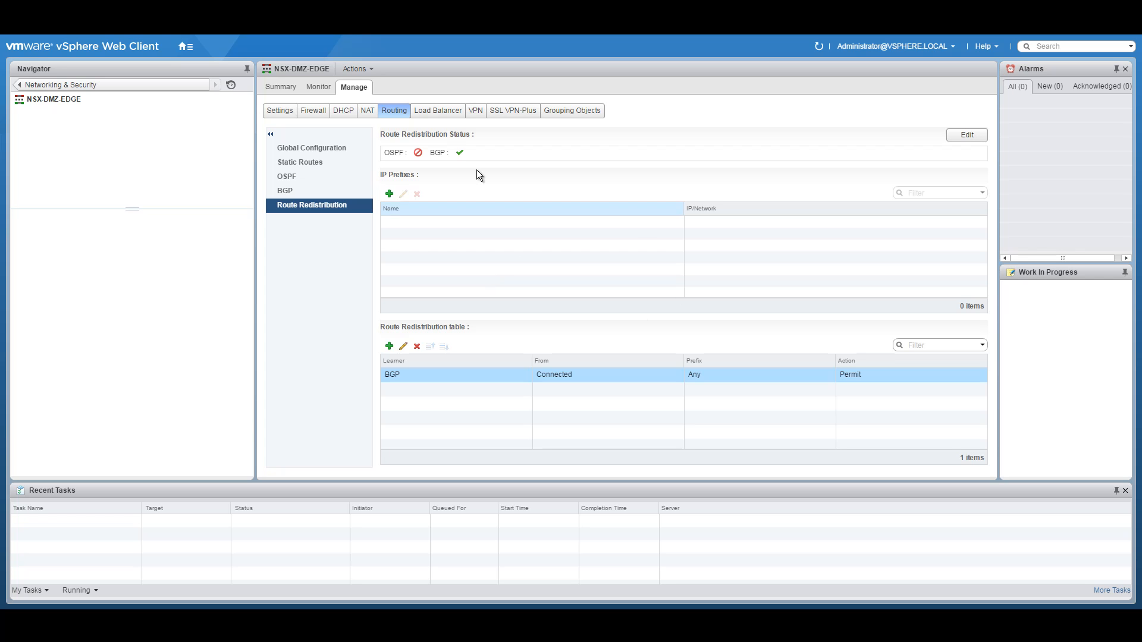
{"action": "left_click", "coordinate": [320, 88]}
Step: Review the edge's global routing configuration and its BGP neighbours list
{"action": "left_click", "coordinate": [280, 87]}
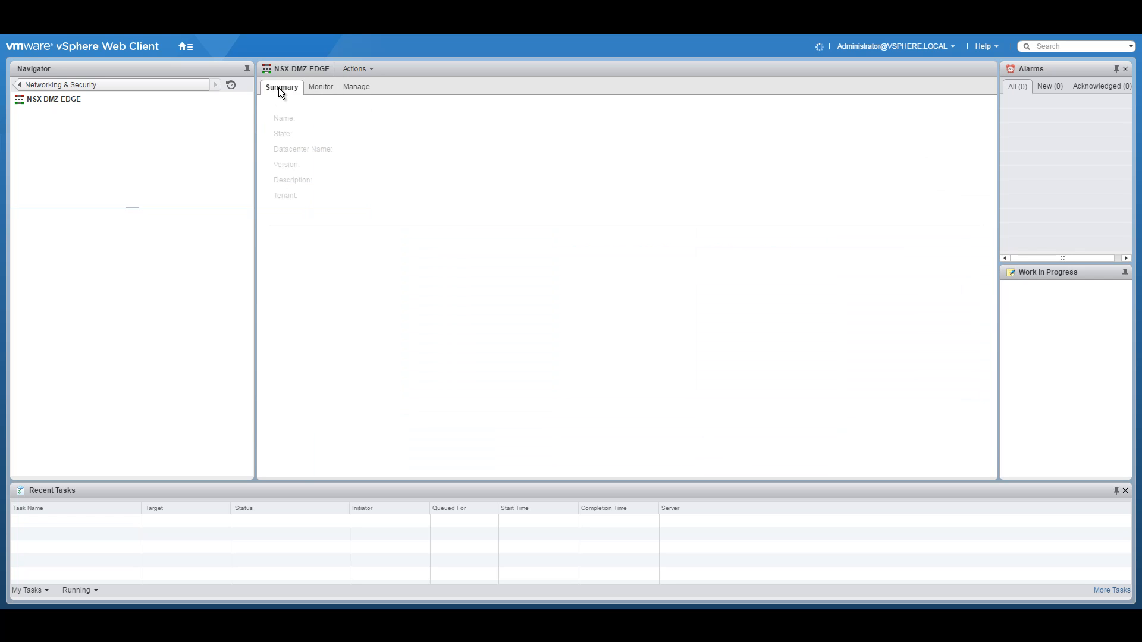
{"action": "left_click", "coordinate": [322, 87]}
{"action": "left_click", "coordinate": [354, 87]}
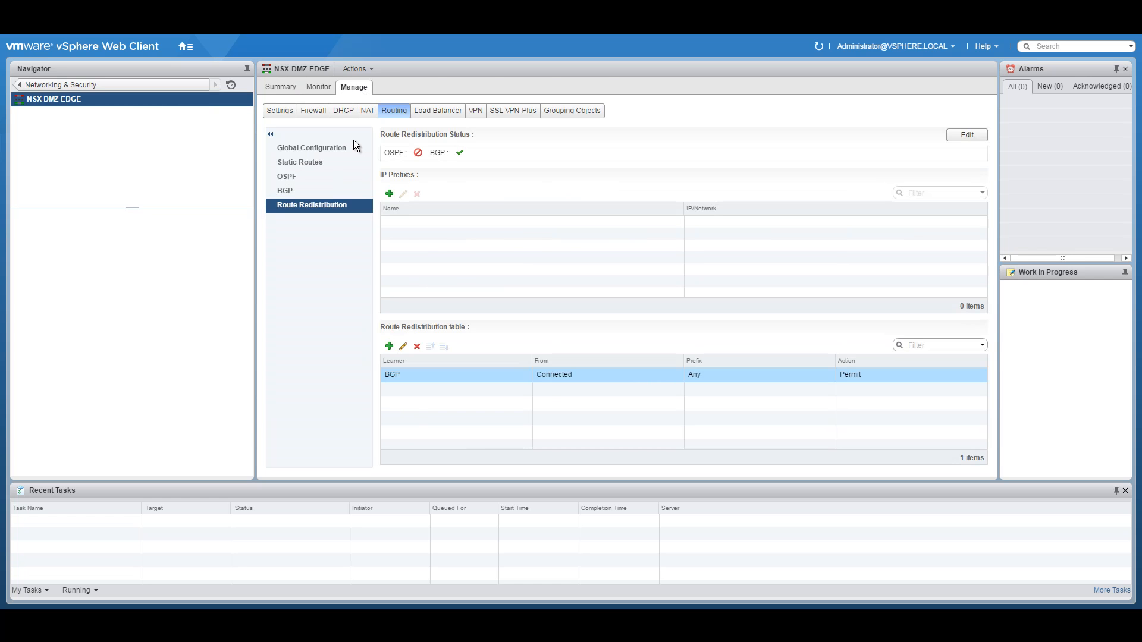
{"action": "left_click", "coordinate": [319, 147]}
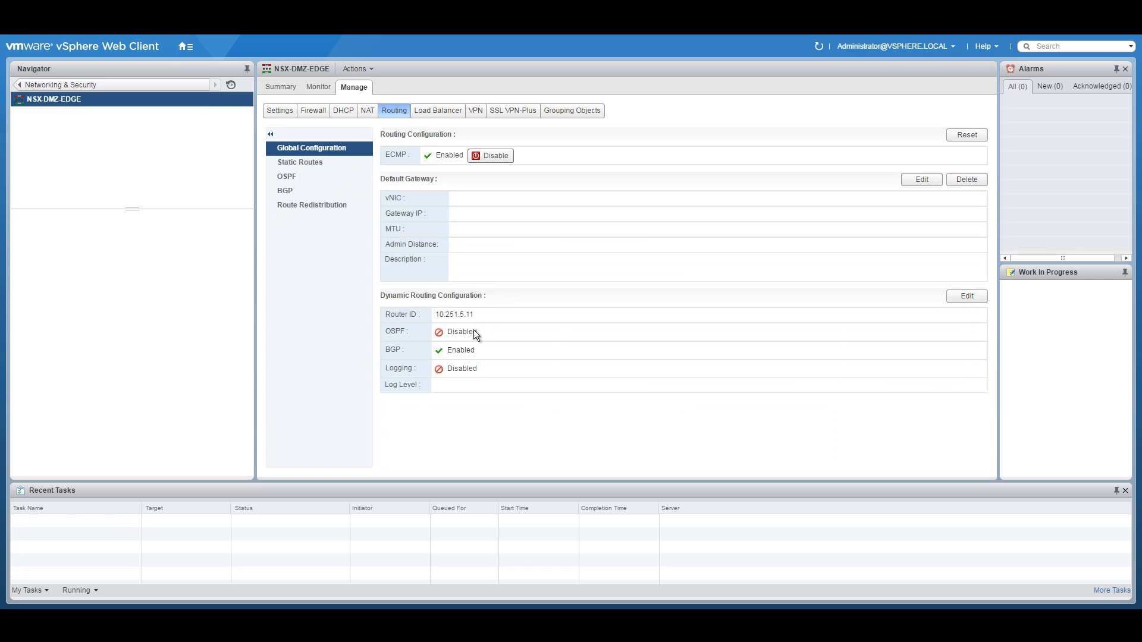
{"action": "left_click", "coordinate": [290, 189]}
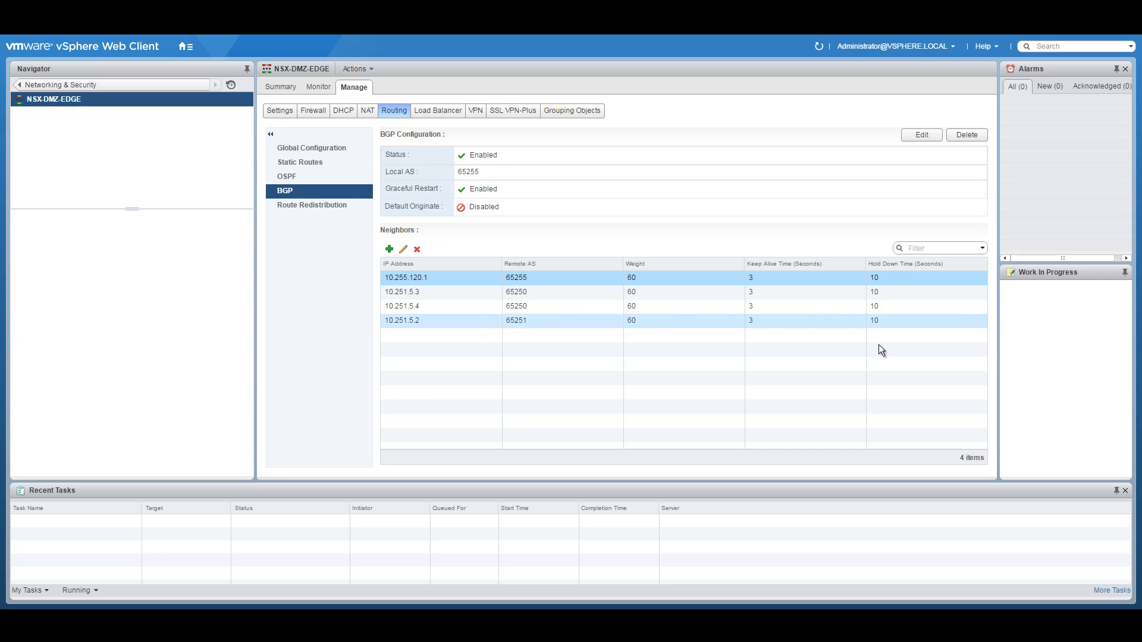
Step: Inspect neighbours 10.251.5.3, 10.255.120.1, 10.251.5.4 and 10.251.5.2 without changes
{"action": "left_click", "coordinate": [421, 292]}
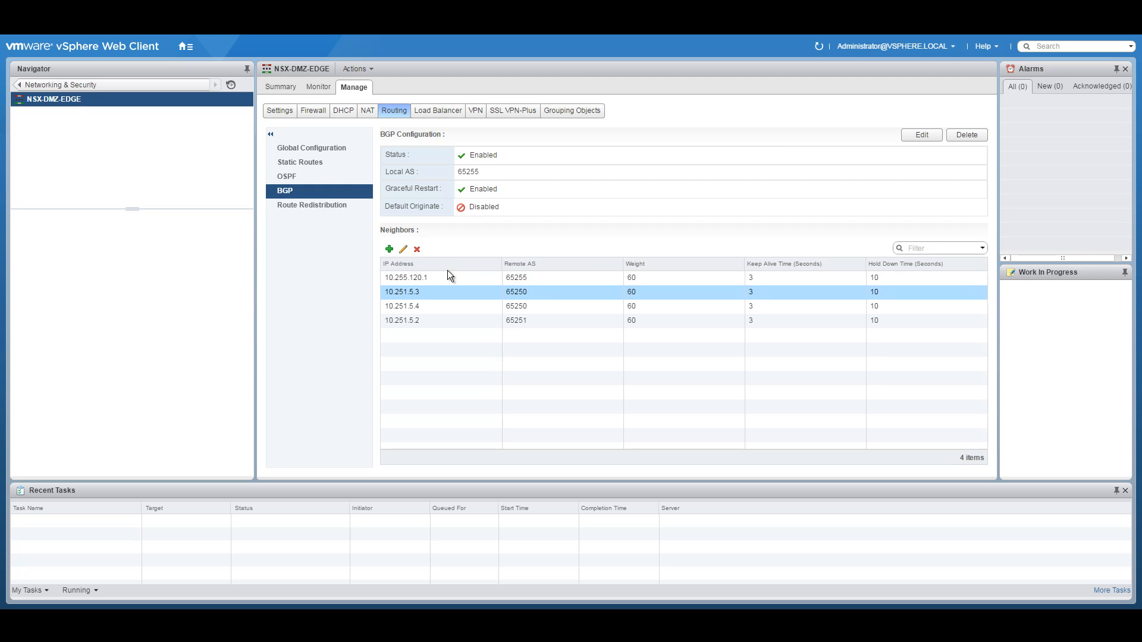
{"action": "left_click", "coordinate": [403, 249]}
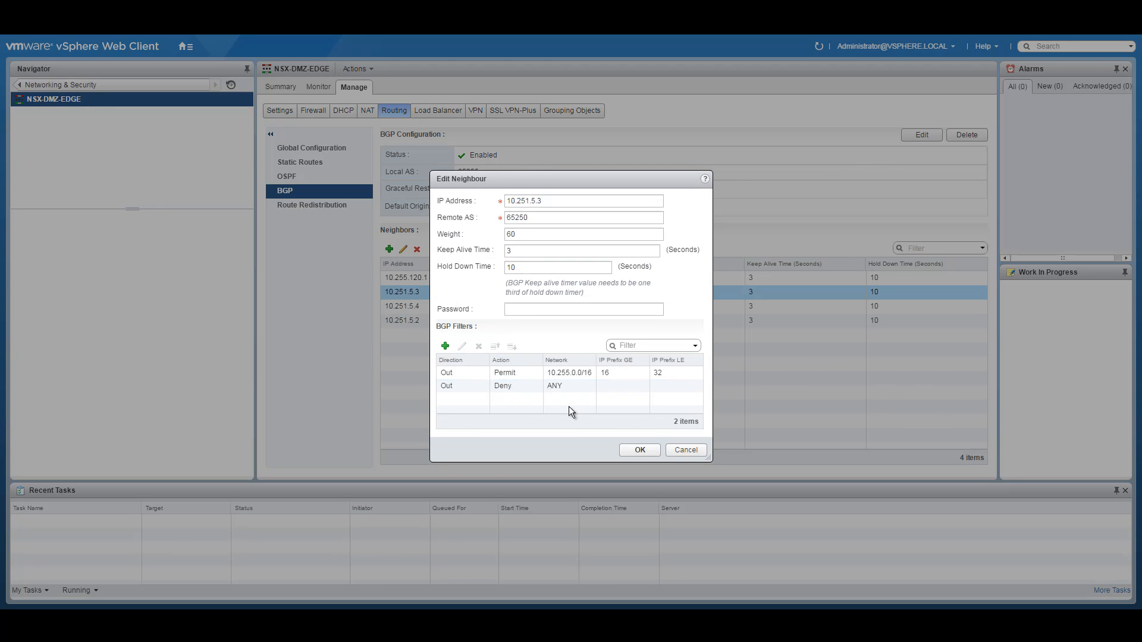
{"action": "left_click", "coordinate": [686, 453]}
{"action": "left_click", "coordinate": [422, 277]}
{"action": "left_click", "coordinate": [403, 250]}
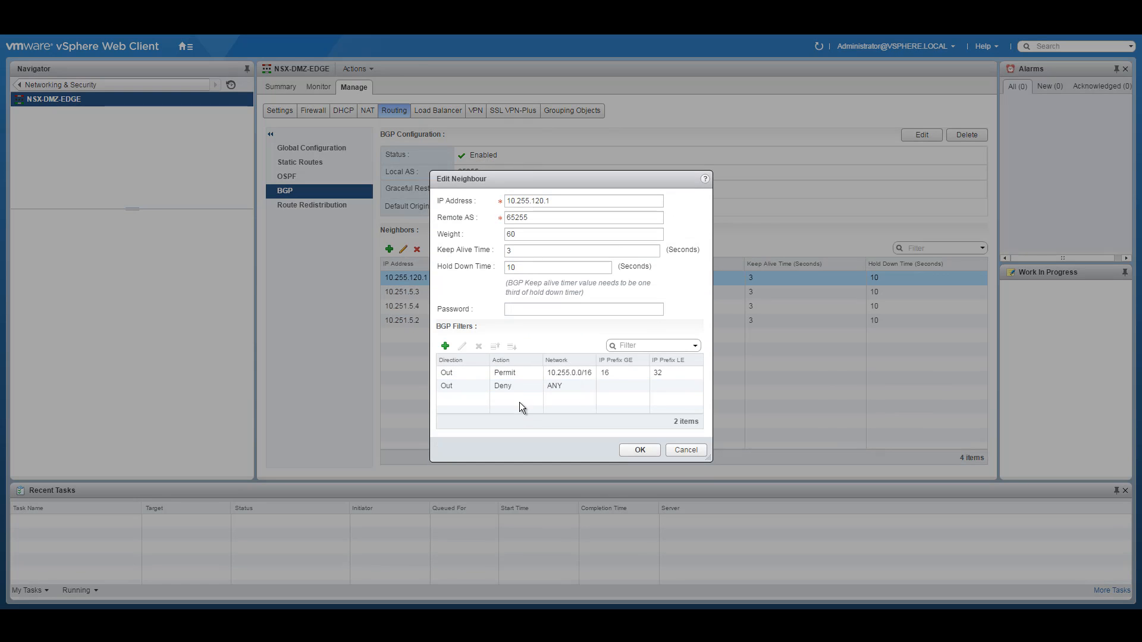
{"action": "left_click", "coordinate": [695, 452]}
{"action": "left_click", "coordinate": [443, 307]}
{"action": "left_click", "coordinate": [403, 250]}
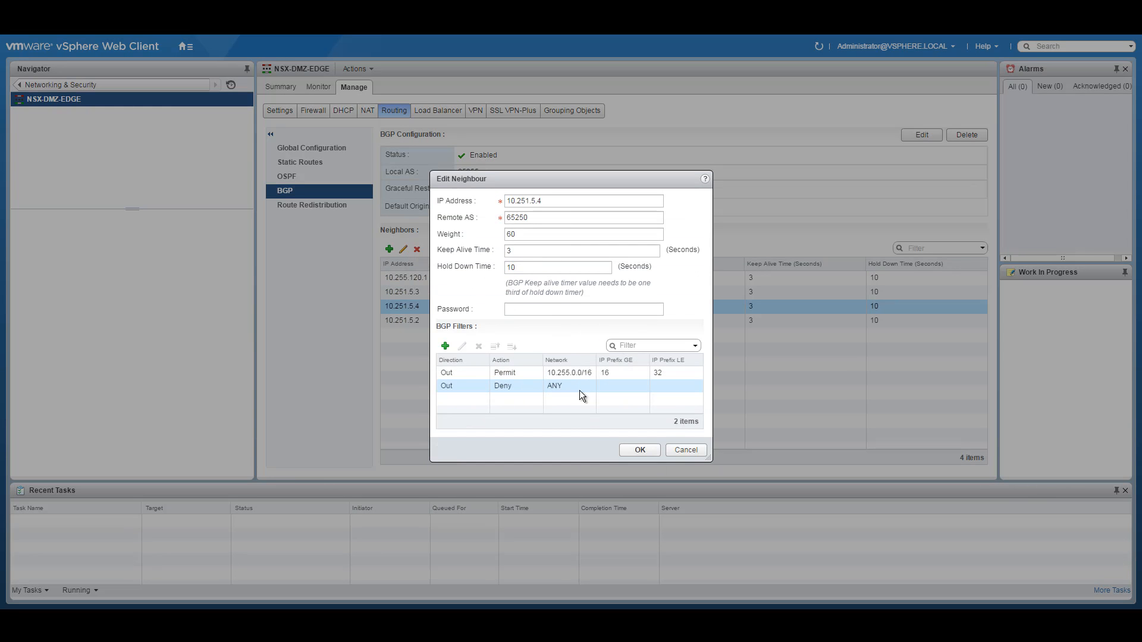
{"action": "left_click", "coordinate": [686, 450]}
{"action": "left_click", "coordinate": [433, 321]}
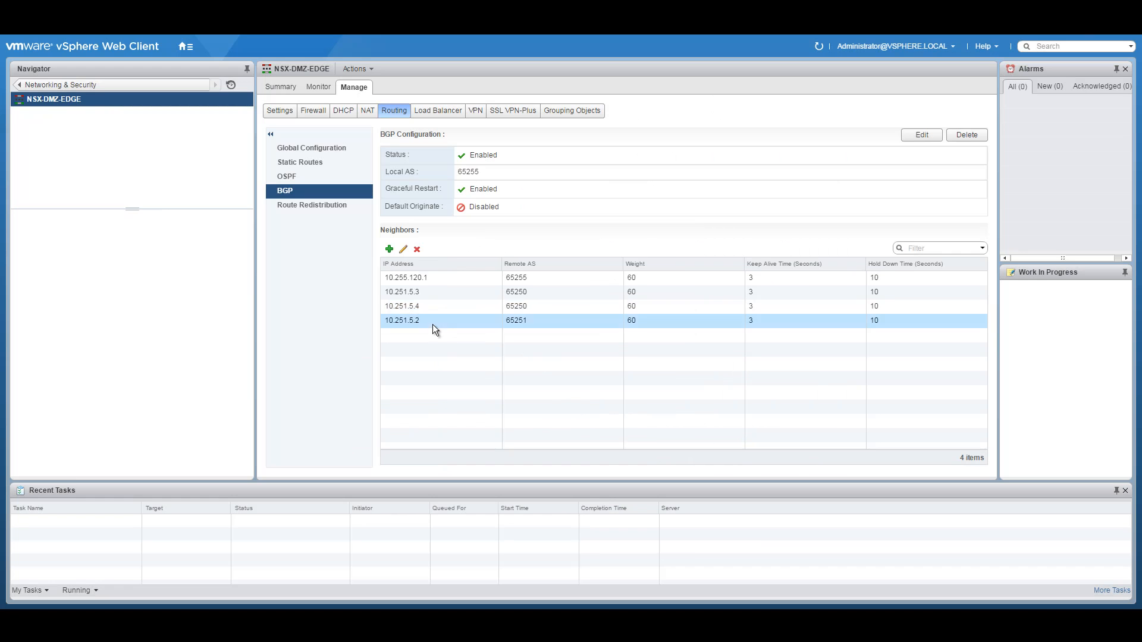
{"action": "left_click", "coordinate": [403, 250]}
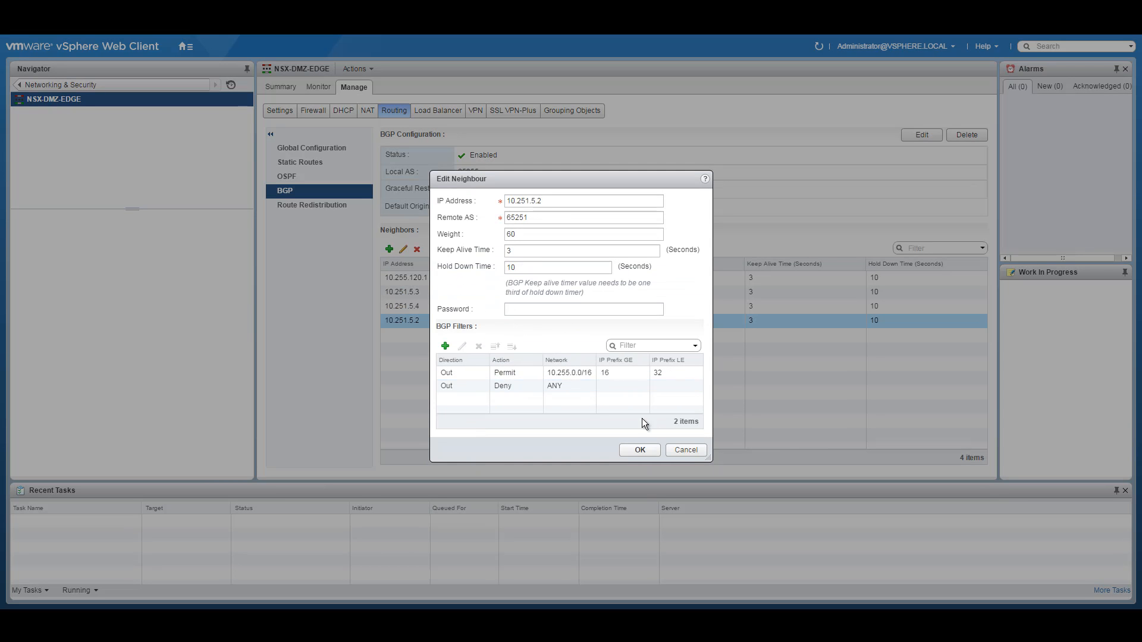
{"action": "left_click", "coordinate": [686, 450]}
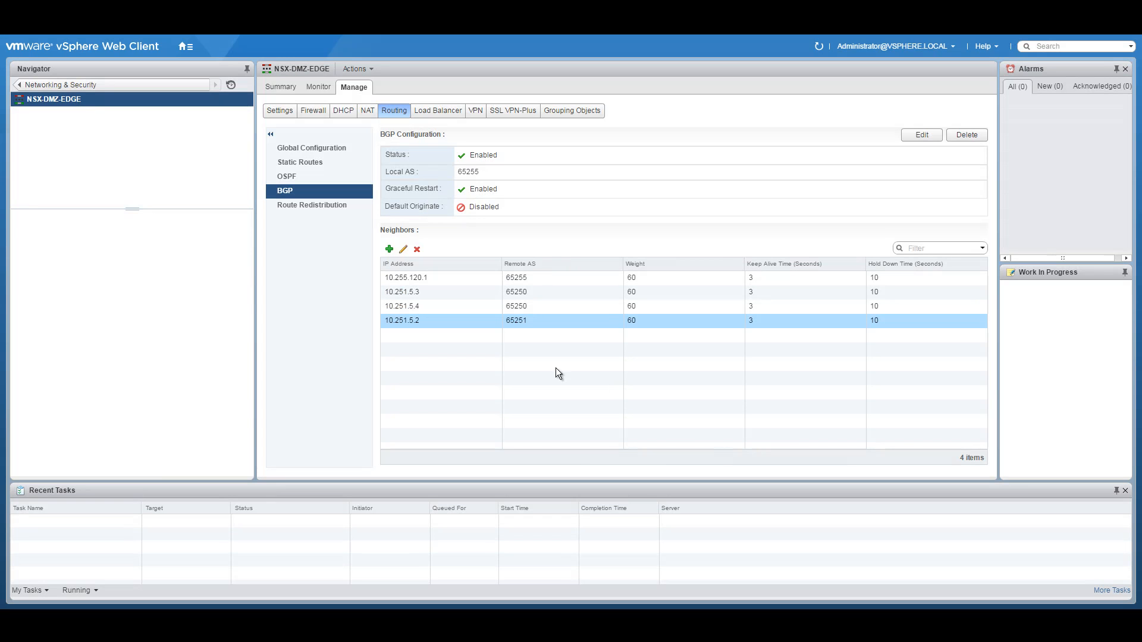
Step: Recheck route redistribution and global configuration: ECMP on, BGP on, router ID 10.251.5.11
{"action": "left_click", "coordinate": [298, 204]}
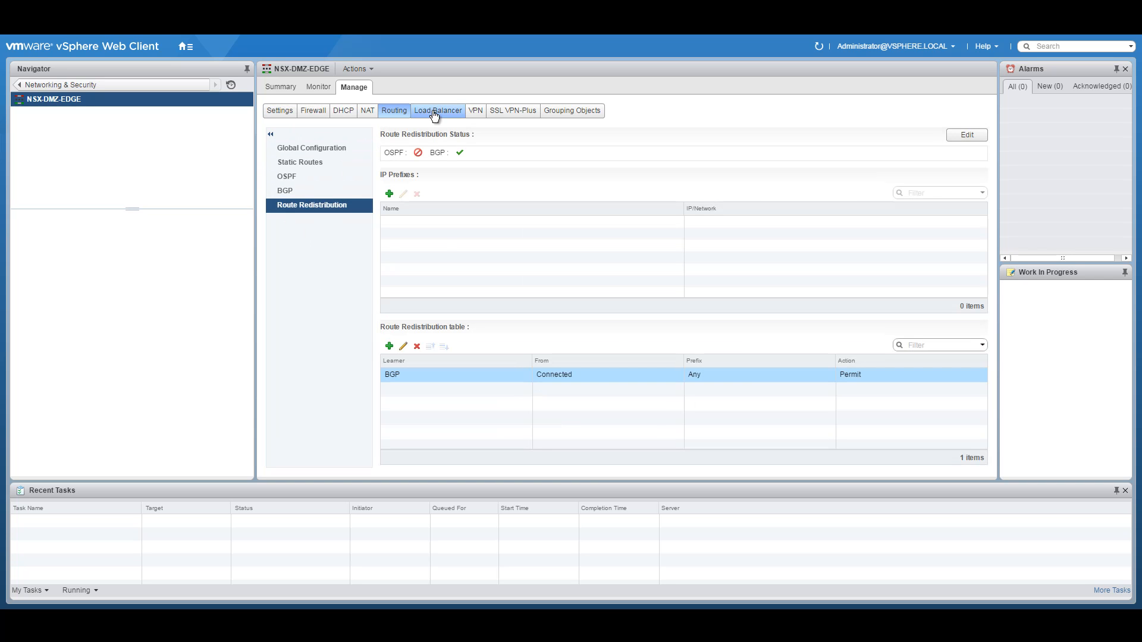
{"action": "left_click", "coordinate": [333, 148]}
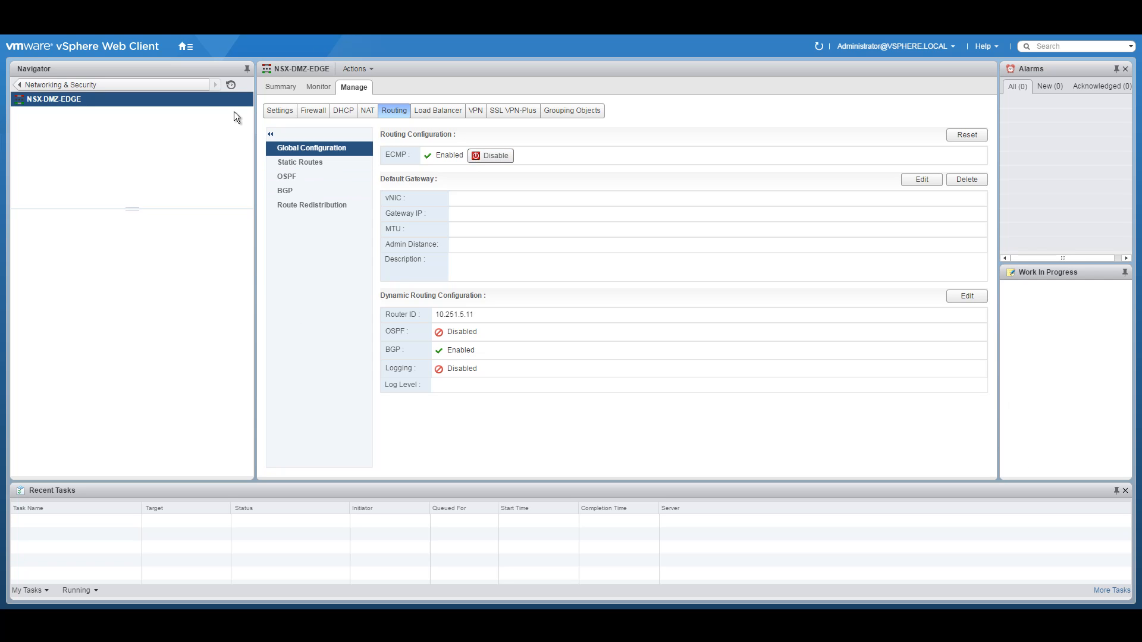
{"action": "left_click", "coordinate": [184, 46]}
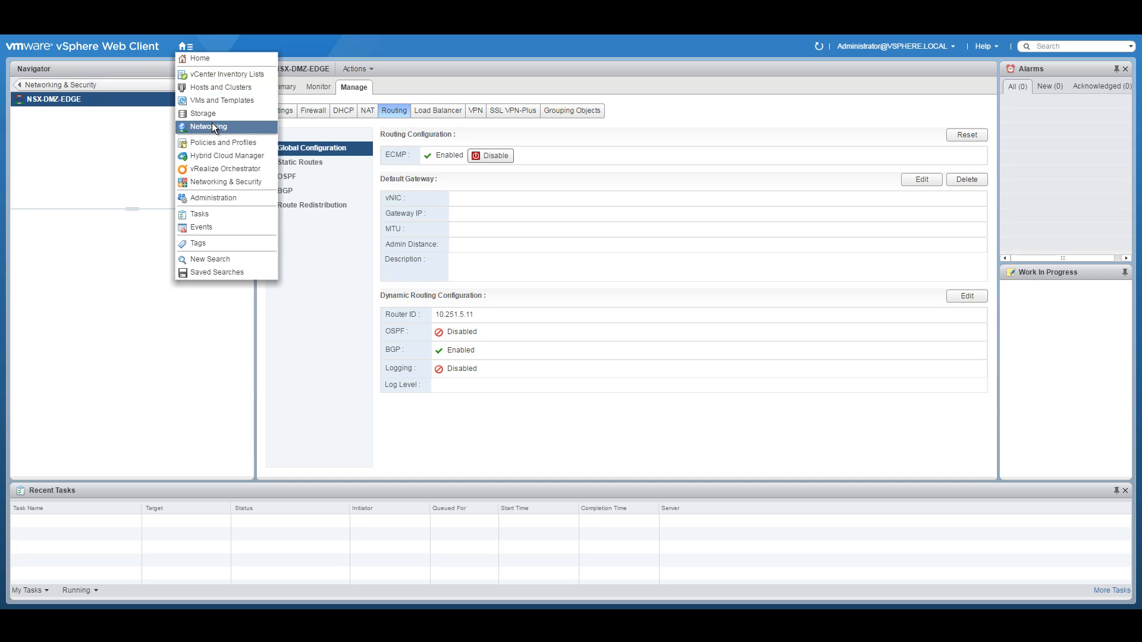
Step: Open the NSX-DLR-0 VM's console from the Hosts and Clusters inventory
{"action": "left_click", "coordinate": [212, 87]}
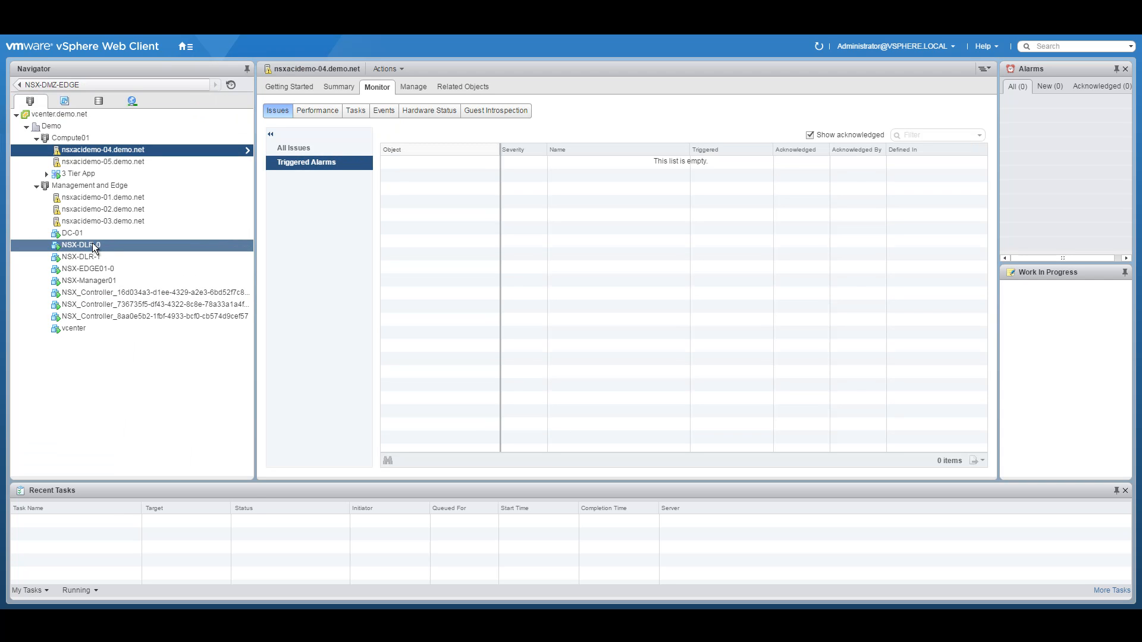
{"action": "right_click", "coordinate": [85, 244]}
{"action": "left_click", "coordinate": [85, 245]}
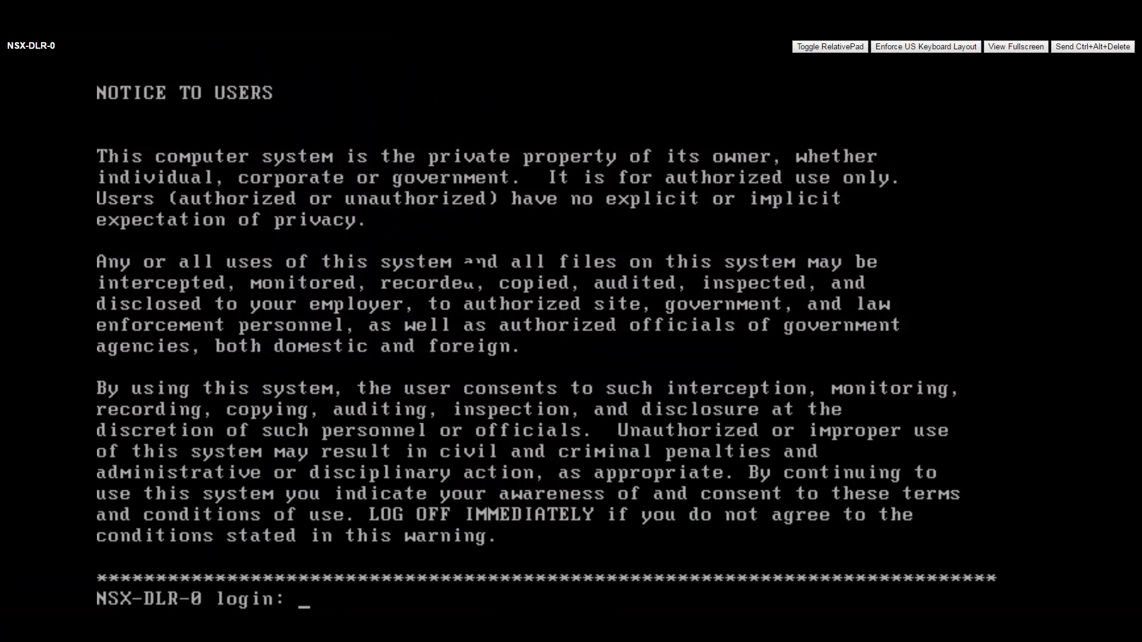
Step: Sign in to the NSX-DLR-0 console as admin
{"action": "type", "text": "admin"}
{"action": "key", "text": "Return"}
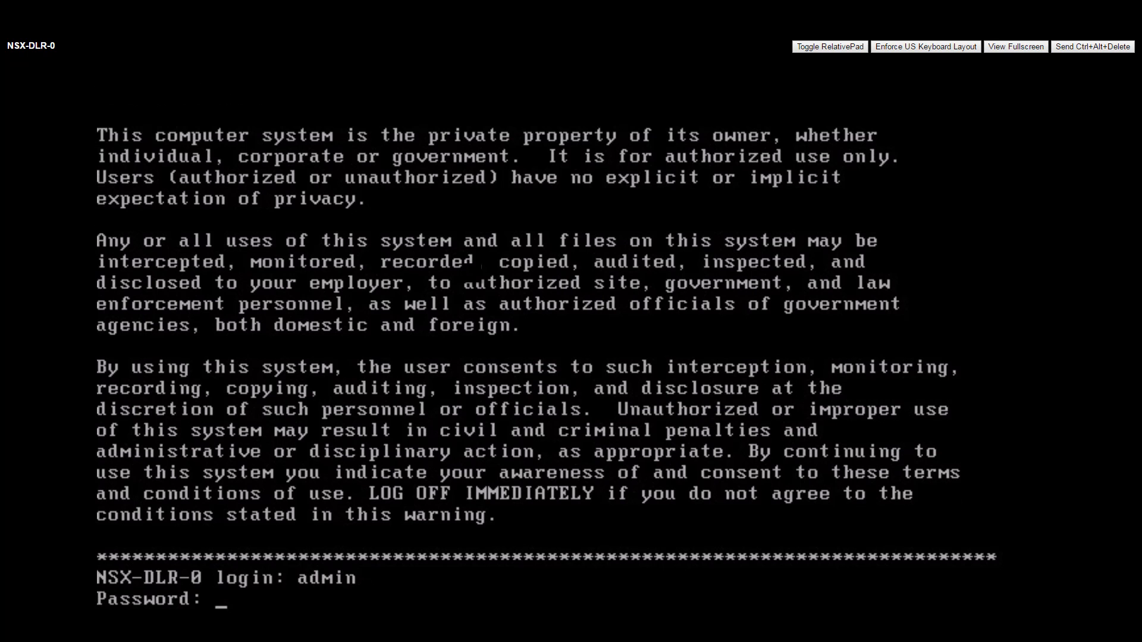
{"action": "key", "text": "Return"}
{"action": "key", "text": "Return"}
{"action": "key", "text": "Return"}
{"action": "key", "text": "Return"}
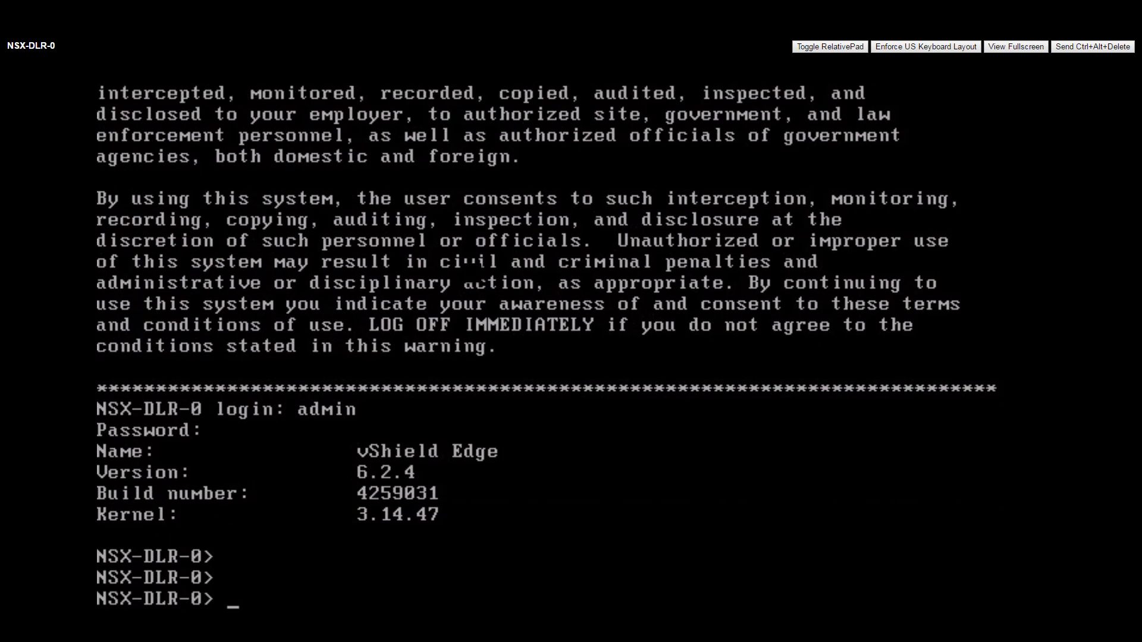
Step: Run 'show ip bgp' and 'show ip route' on NSX-DLR-0; no BGP routes are reported
{"action": "type", "text": "show i"}
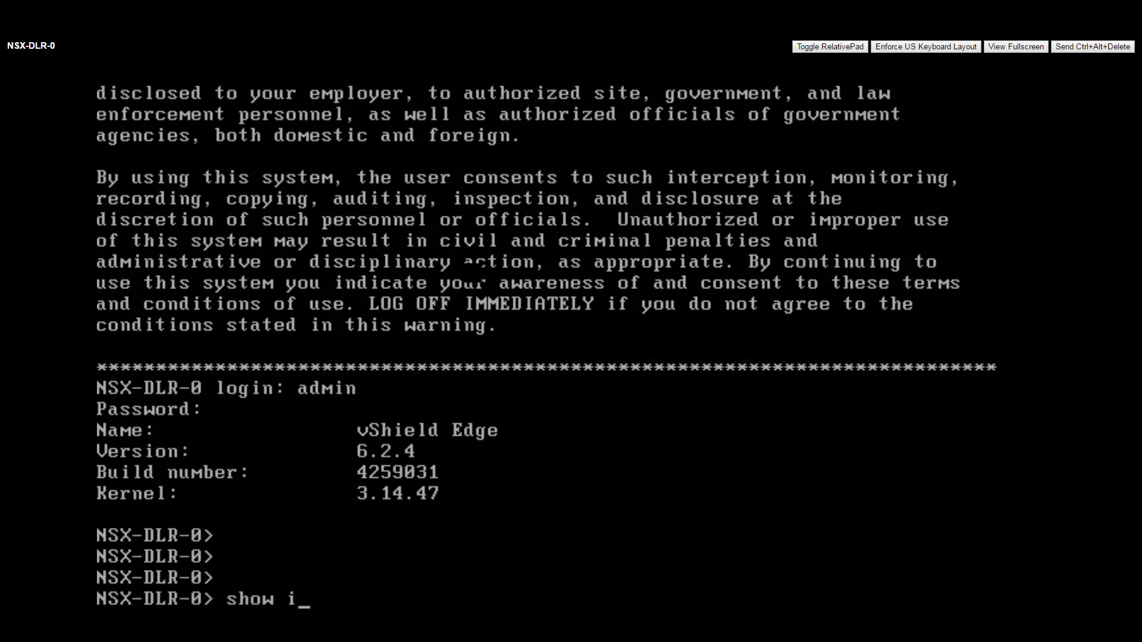
{"action": "type", "text": "p bgp"}
{"action": "key", "text": "Return"}
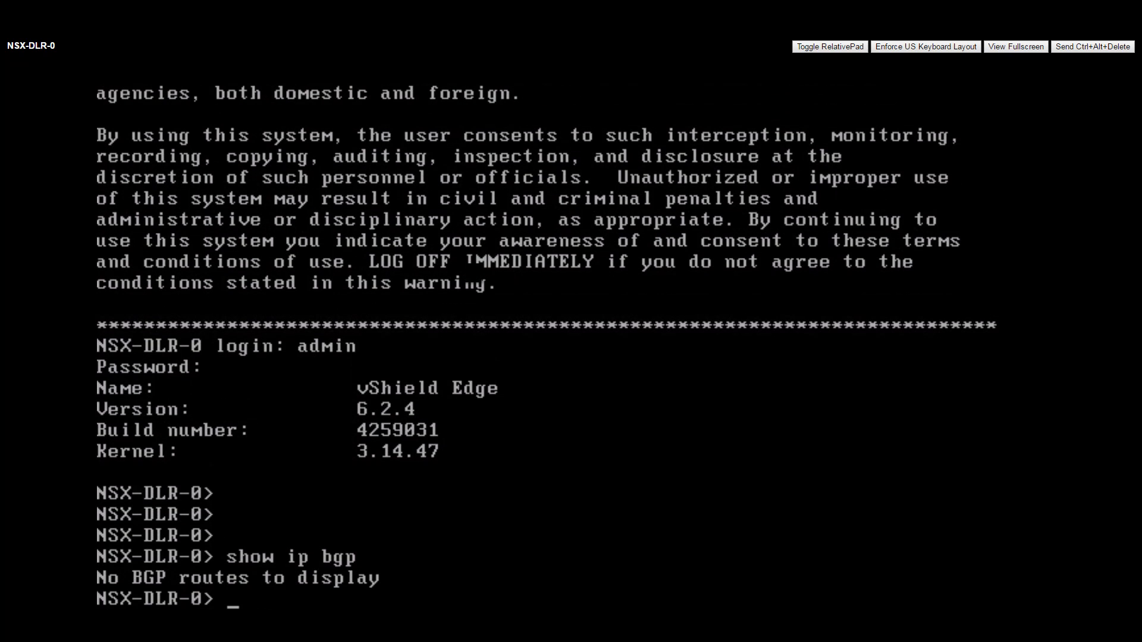
{"action": "type", "text": "show ip route"}
{"action": "key", "text": "Return"}
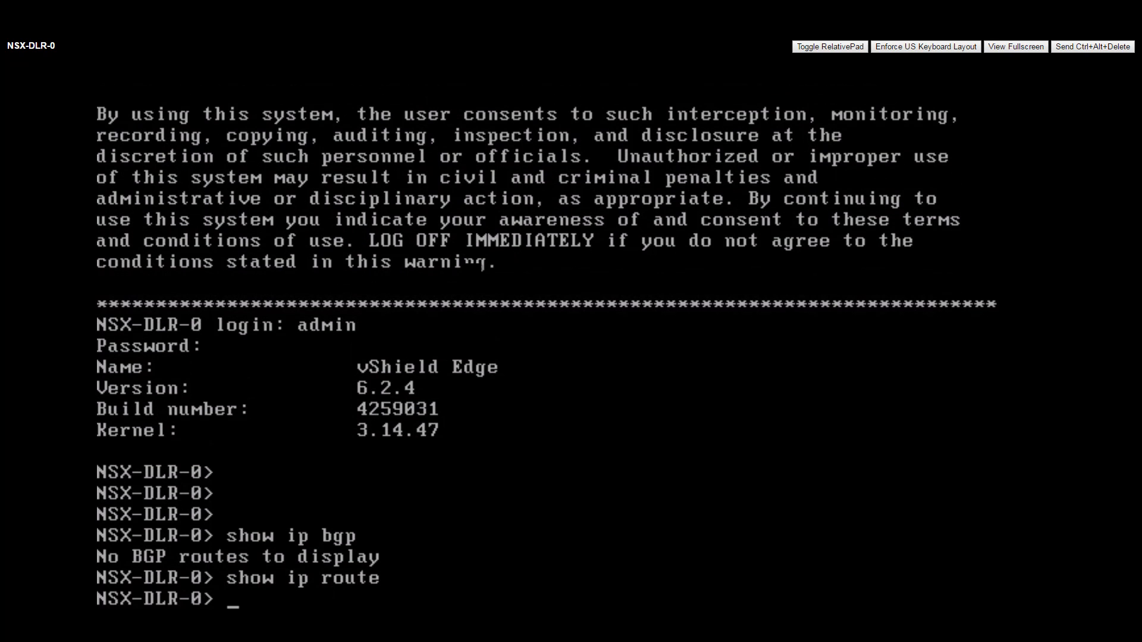
{"action": "key", "text": "Return"}
{"action": "key", "text": "Return"}
{"action": "key", "text": "Return"}
{"action": "key", "text": "Return"}
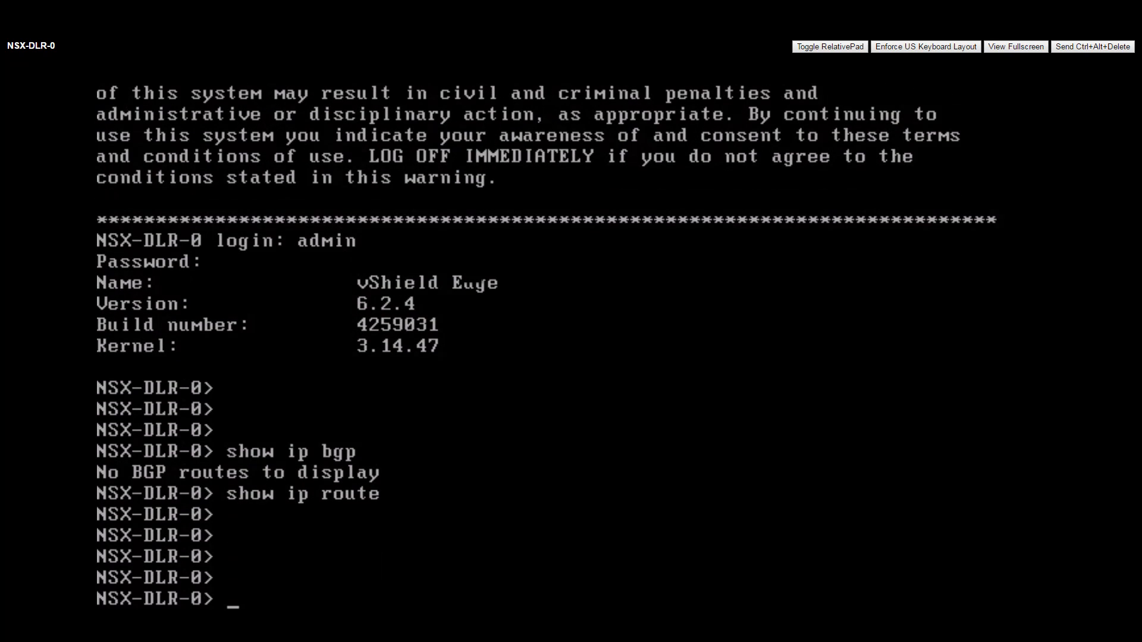
{"action": "type", "text": "show ip route"}
{"action": "key", "text": "Return"}
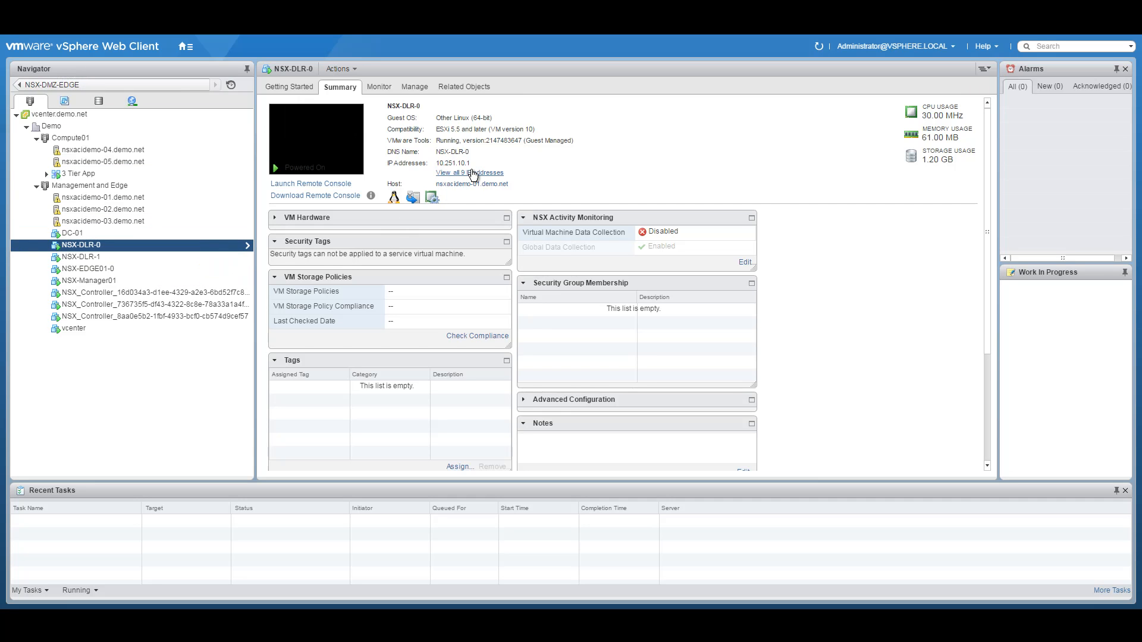
Step: List NSX-DLR-1's nine IP addresses to confirm 10.251.5.2, compare with NSX-DLR-0, then reselect NSX-DLR-1
{"action": "left_click", "coordinate": [92, 257]}
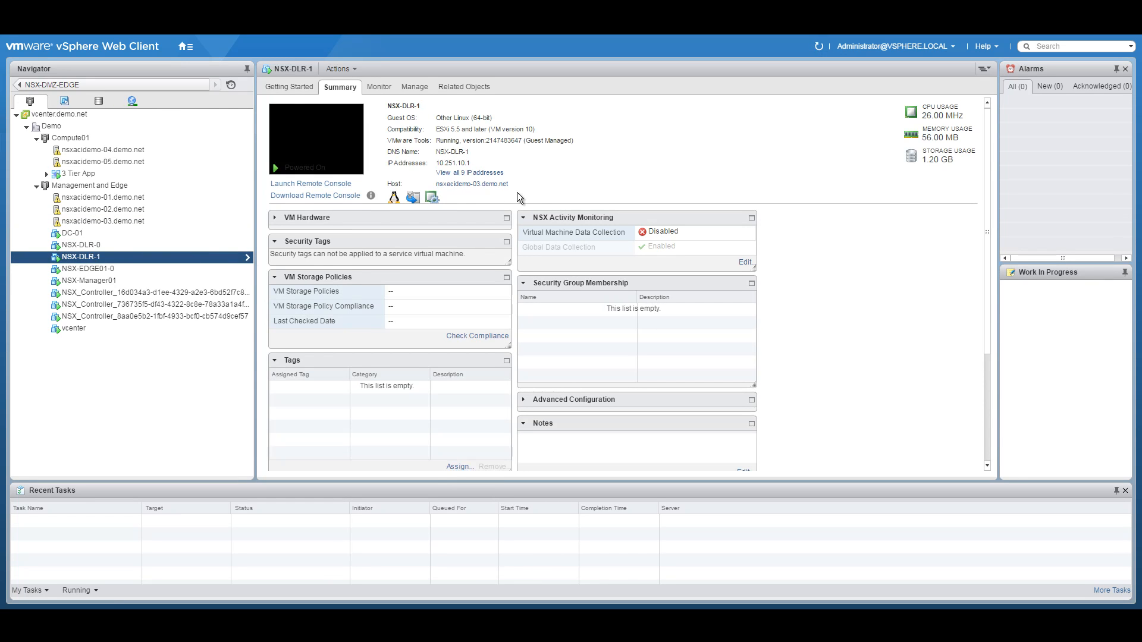
{"action": "left_click", "coordinate": [480, 173]}
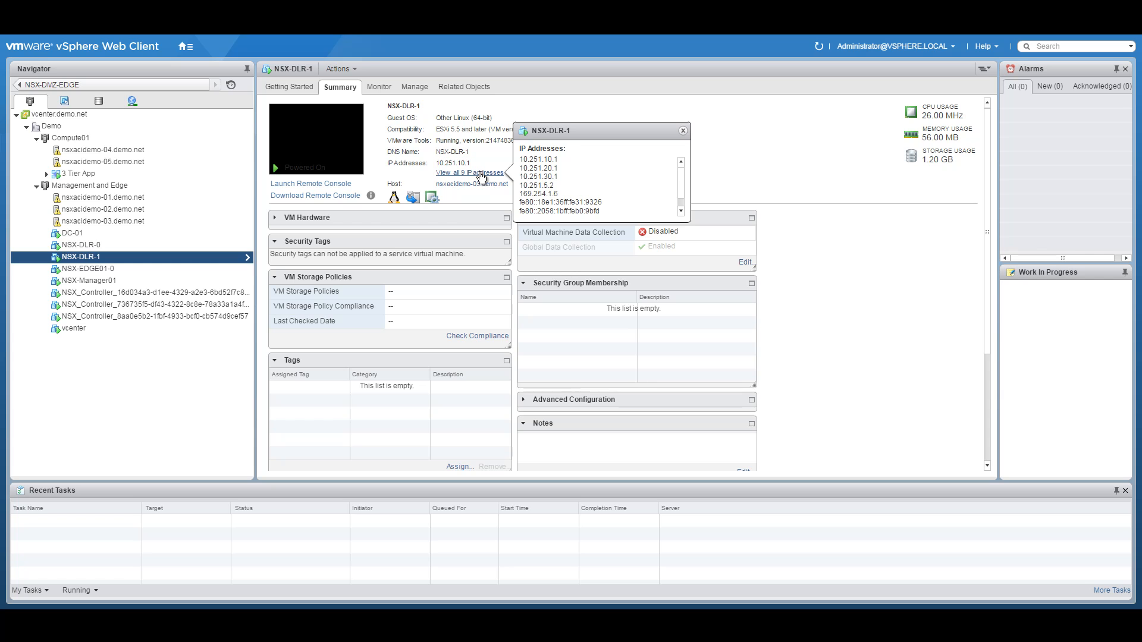
{"action": "left_click", "coordinate": [109, 244]}
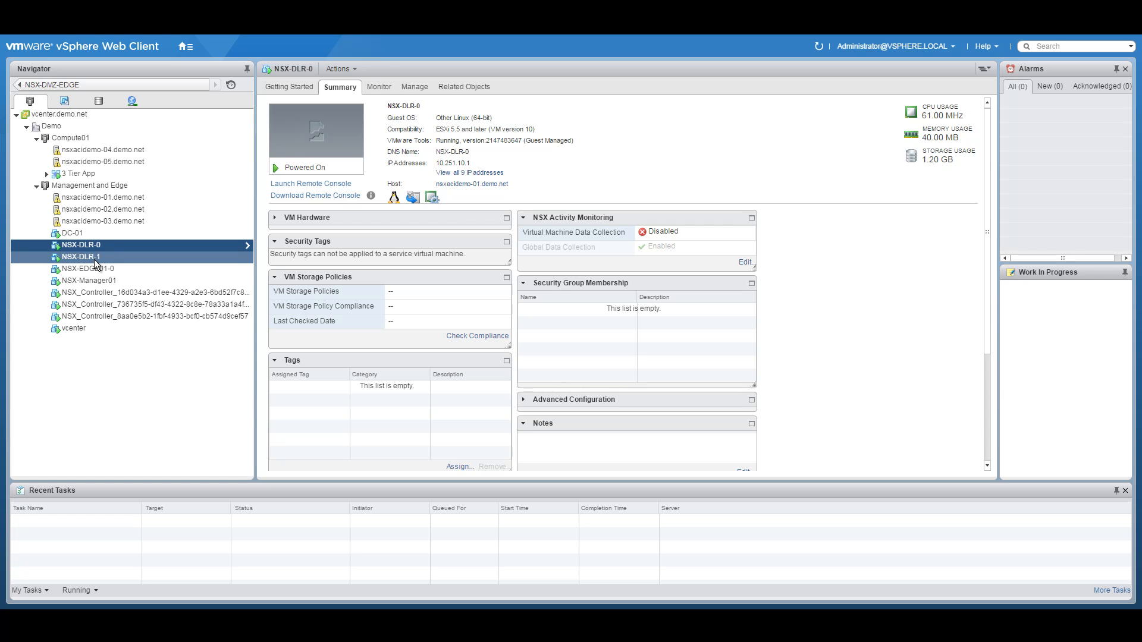
{"action": "left_click", "coordinate": [95, 260]}
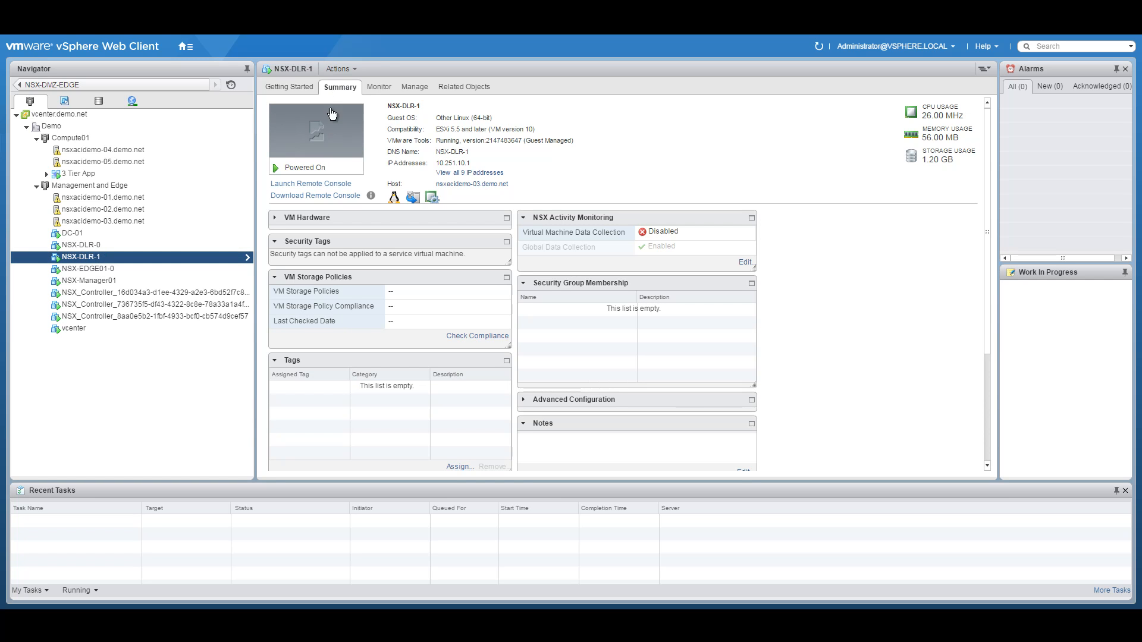
Step: Open the NSX-DLR-1 remote console and sign in as admin
{"action": "left_click", "coordinate": [318, 134]}
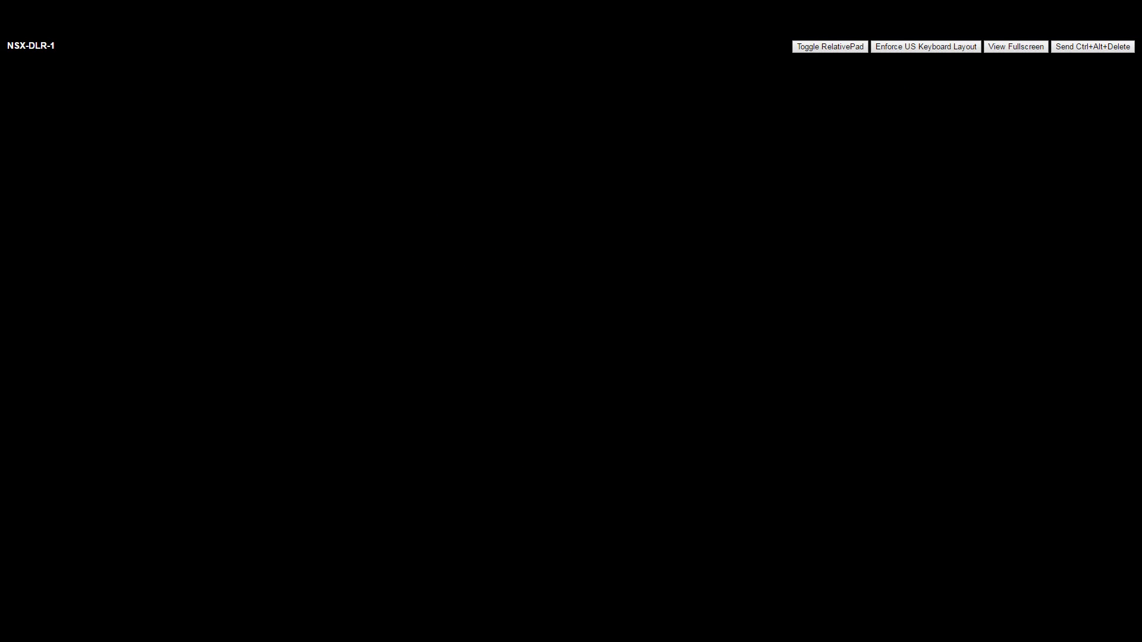
{"action": "type", "text": "admin"}
{"action": "key", "text": "Return"}
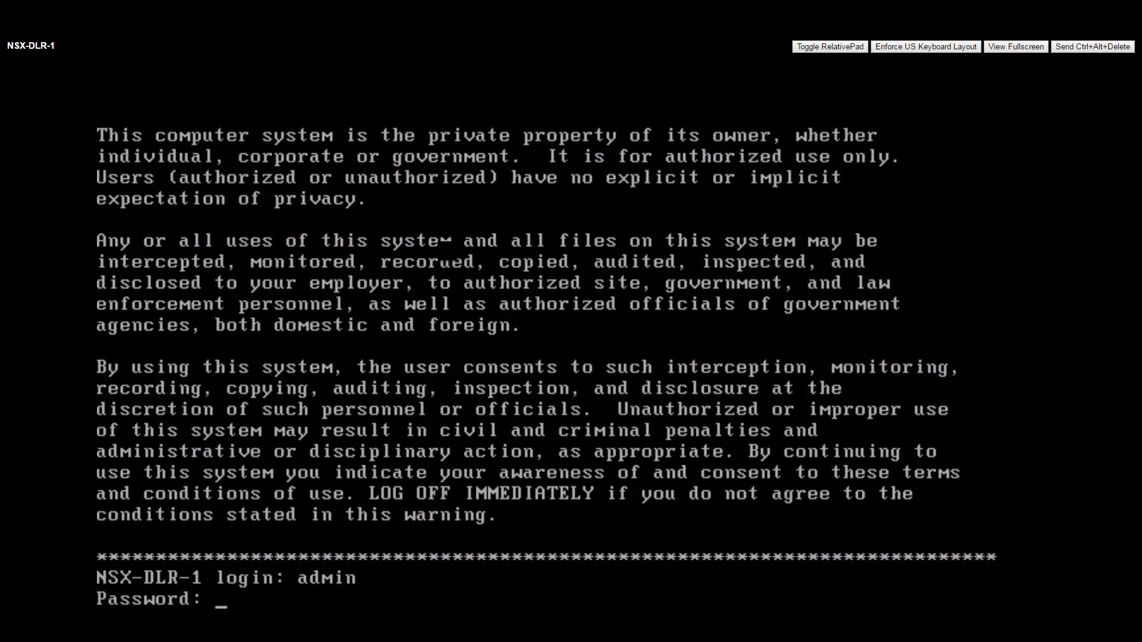
{"action": "key", "text": "Return"}
Step: Run 'show ip route' on NSX-DLR-1 to list its routing table
{"action": "type", "text": "show ip route"}
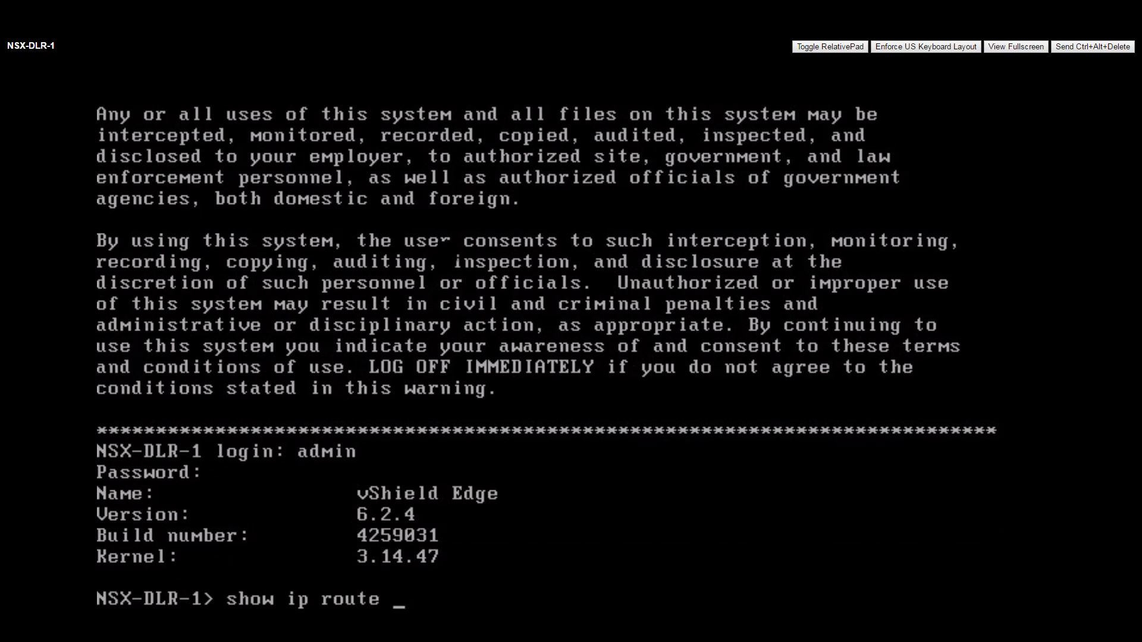
{"action": "key", "text": "Return"}
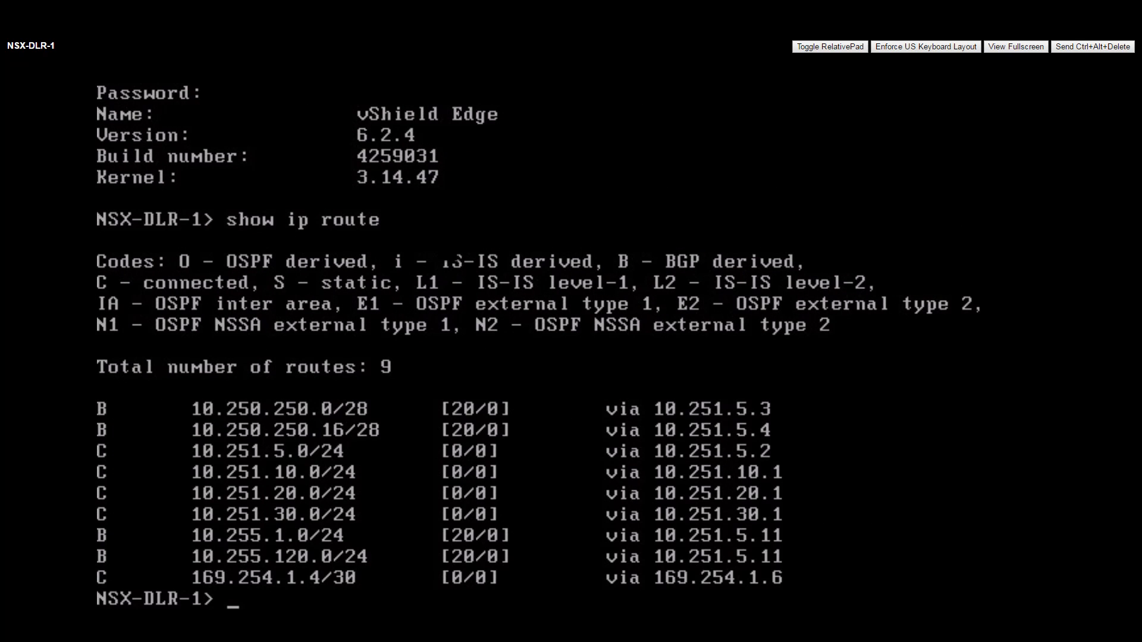
{"action": "key", "text": "Return"}
{"action": "key", "text": "Return"}
{"action": "key", "text": "Return"}
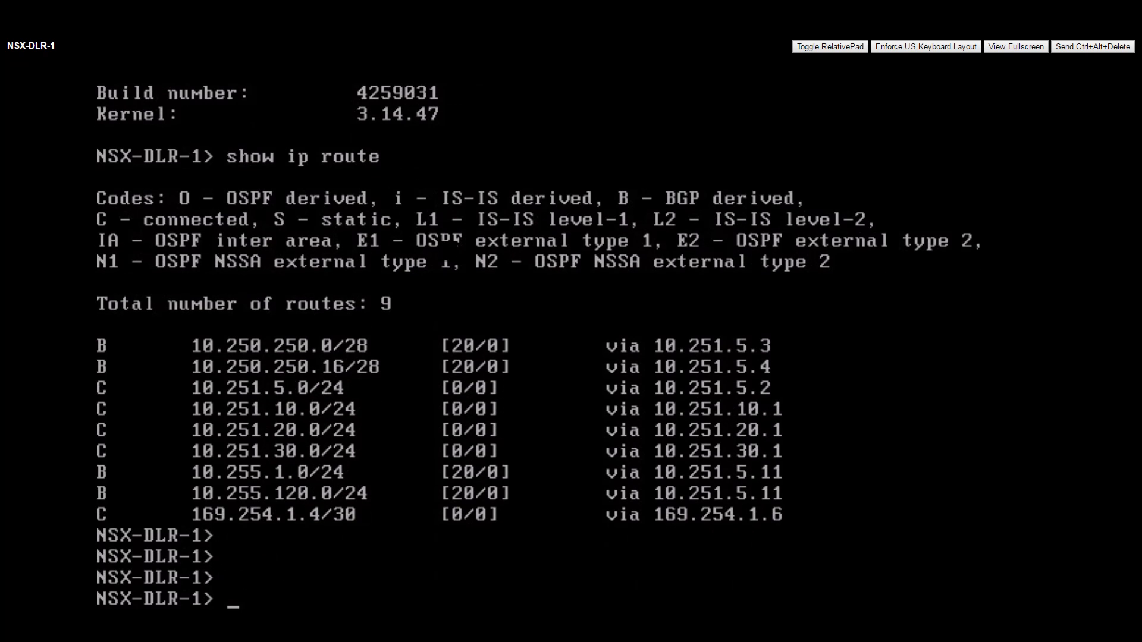
Step: Run 'show service highavailability' on NSX-DLR-1, showing it Active with the peer up
{"action": "type", "text": "show service"}
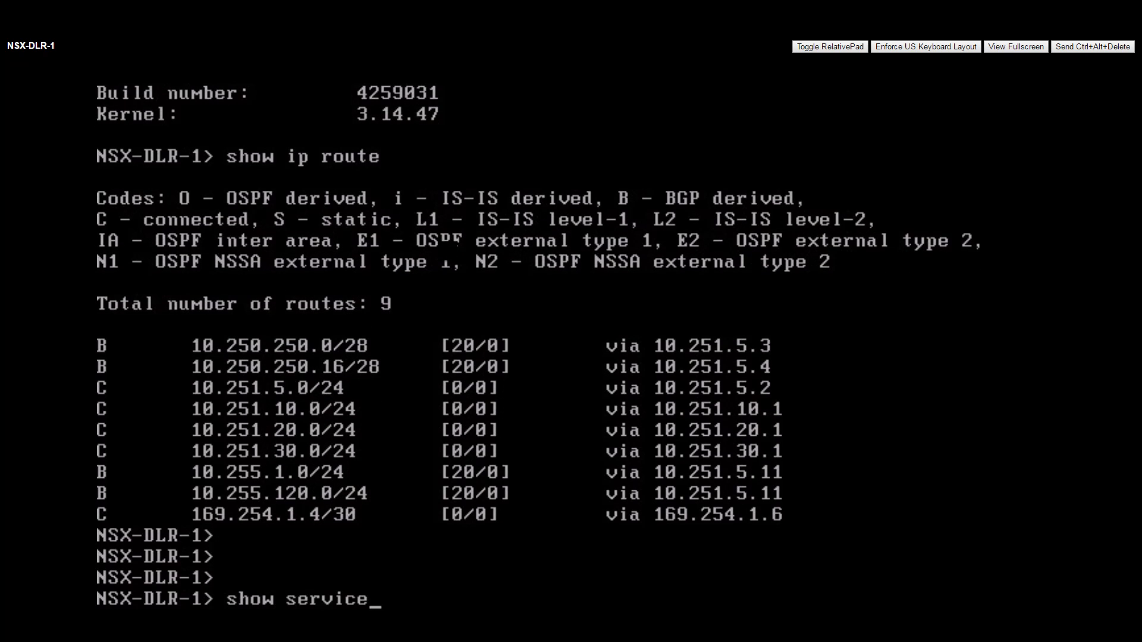
{"action": "type", "text": " highavailability"}
{"action": "key", "text": "Return"}
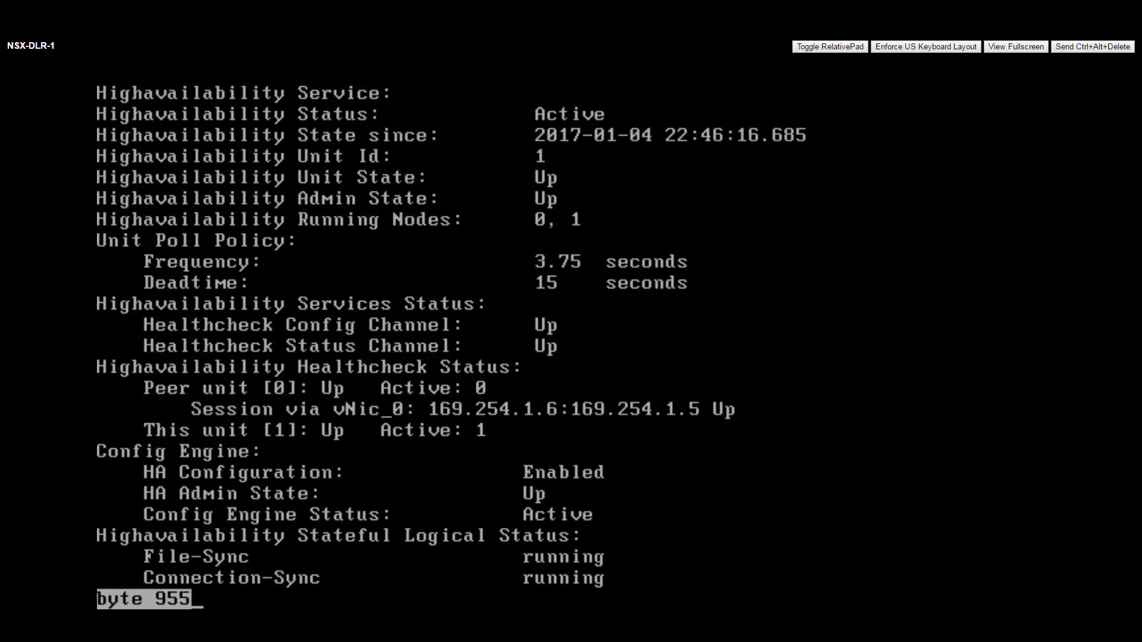
{"action": "key", "text": "space"}
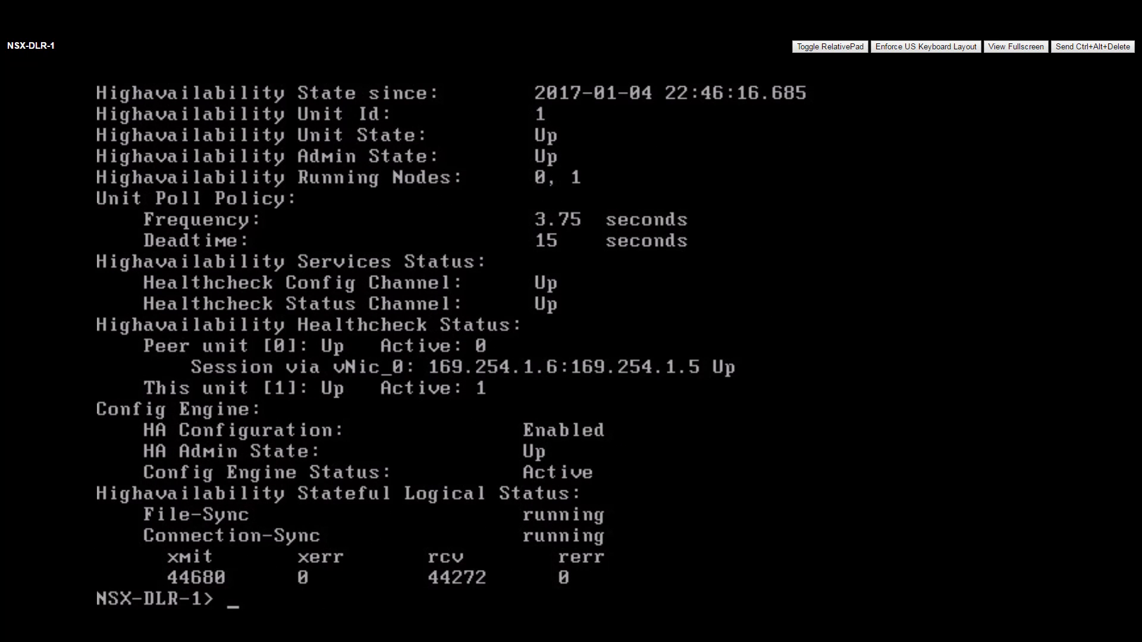
{"action": "key", "text": "Return"}
{"action": "key", "text": "Return"}
{"action": "key", "text": "Return"}
Step: Run 'show ip bgp' and 'show ip route bgp' on NSX-DLR-1, listing routes via 10.251.5.3, 10.251.5.4 and 10.251.5.11
{"action": "type", "text": "show ip bgp"}
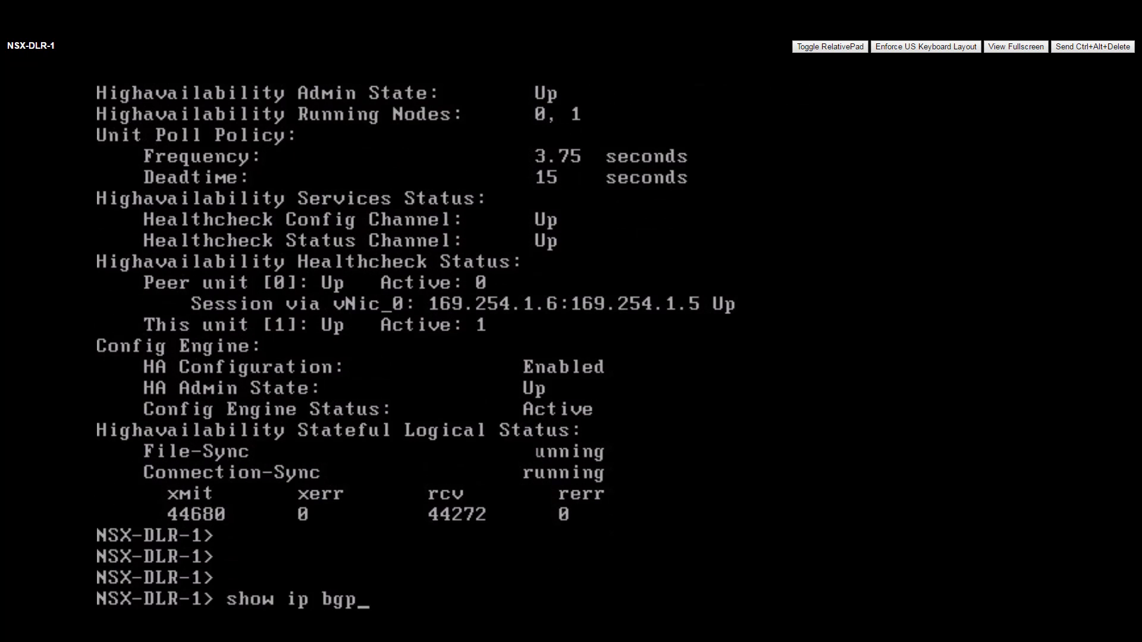
{"action": "key", "text": "Return"}
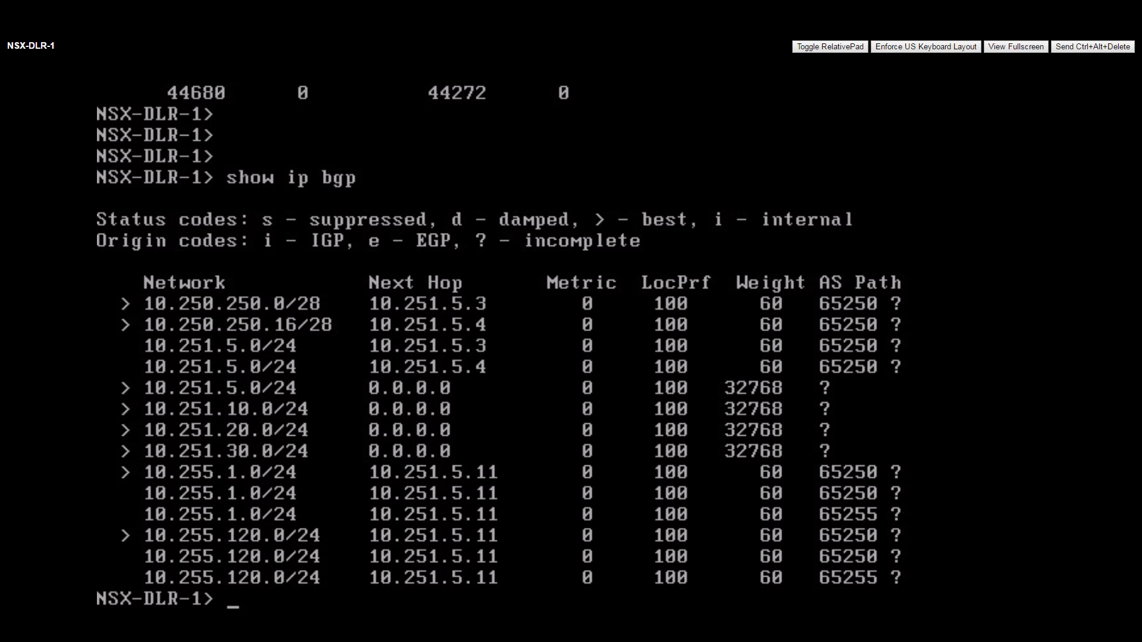
{"action": "type", "text": "show ip route bgp"}
{"action": "key", "text": "Return"}
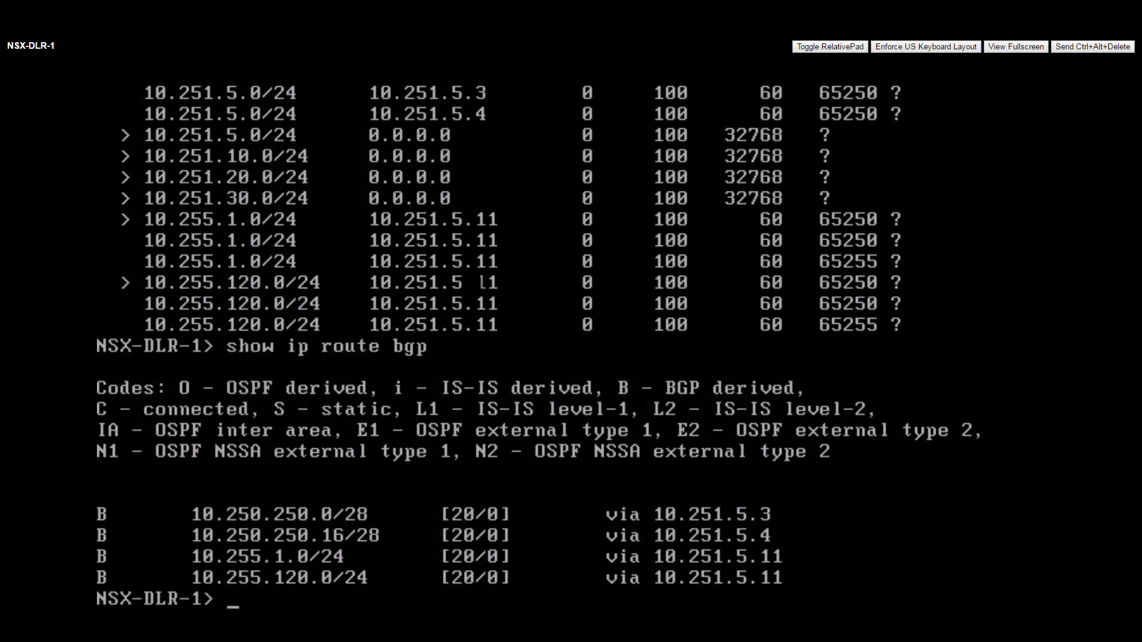
{"action": "key", "text": "Return"}
{"action": "key", "text": "Return"}
{"action": "key", "text": "Return"}
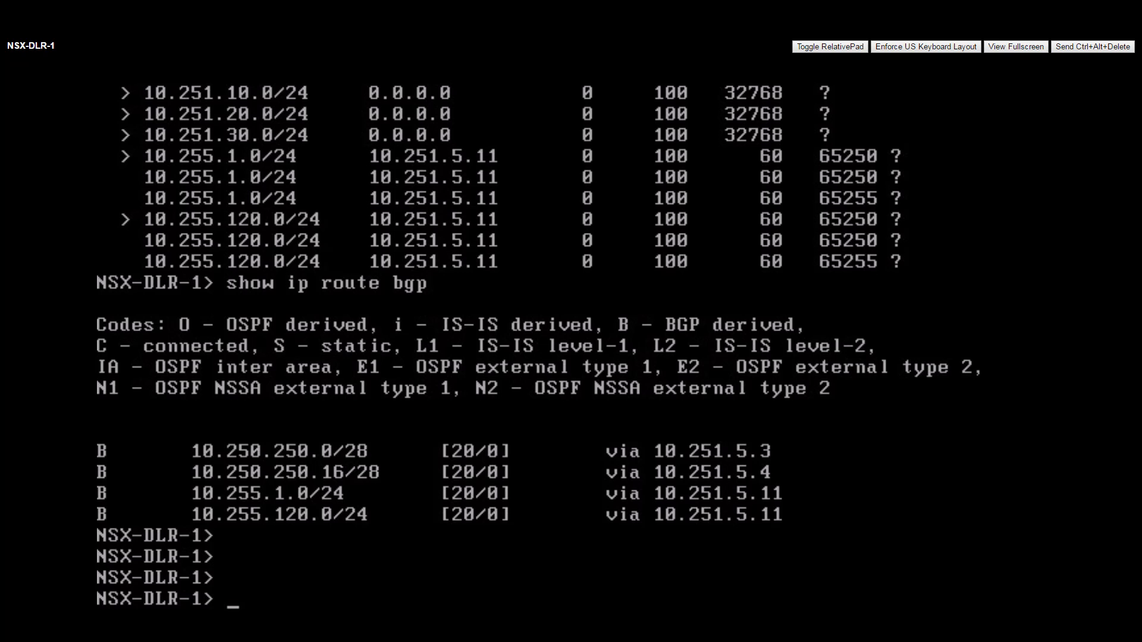
Step: Use Ctrl+Tab and Ctrl+Shift+Tab to move from the NSX-DLR-0 console back to the Web Client tab
{"action": "key", "text": "ctrl+Tab"}
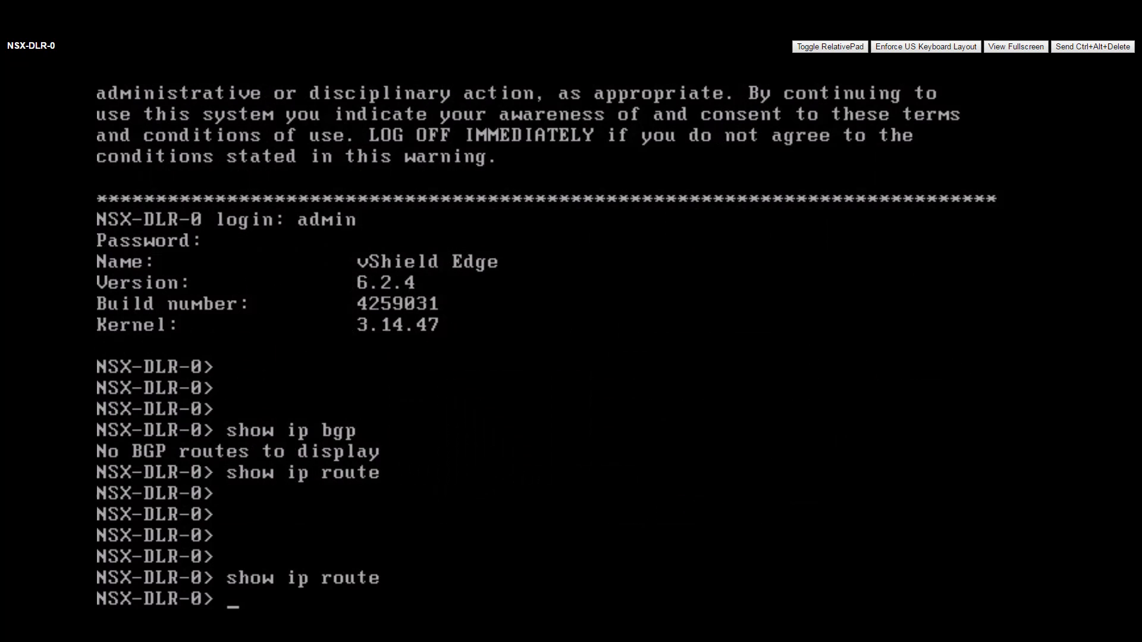
{"action": "key", "text": "ctrl+shift+Tab"}
{"action": "key", "text": "ctrl+shift+Tab"}
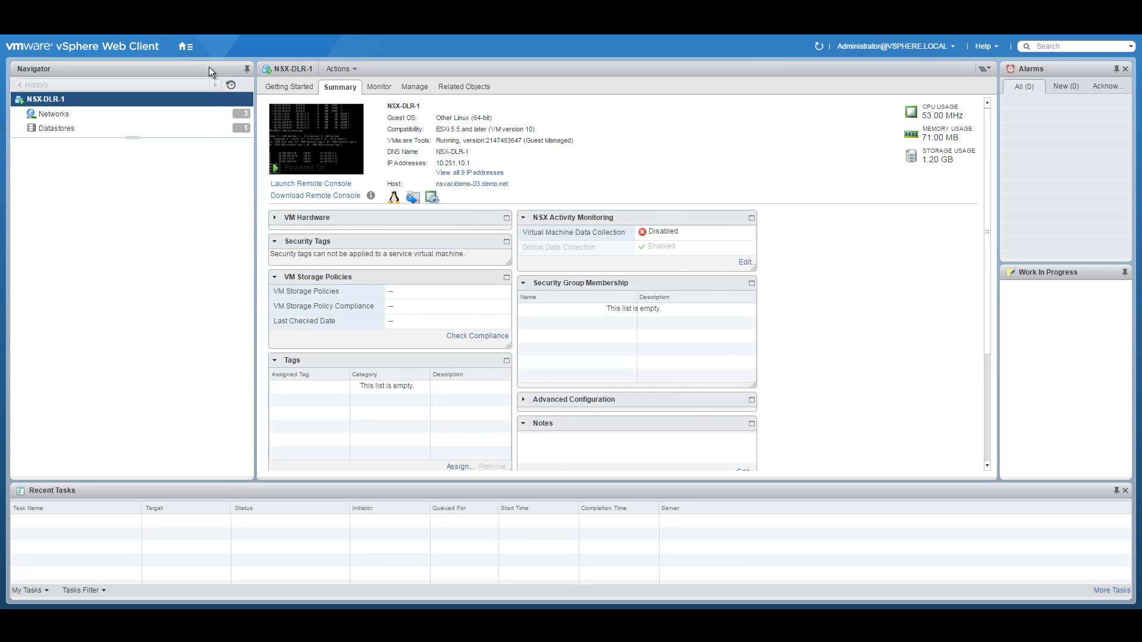
Step: From Hosts and Clusters, open the console of NSX-DMZ-EDGE-0 via its right-click menu
{"action": "left_click", "coordinate": [186, 45]}
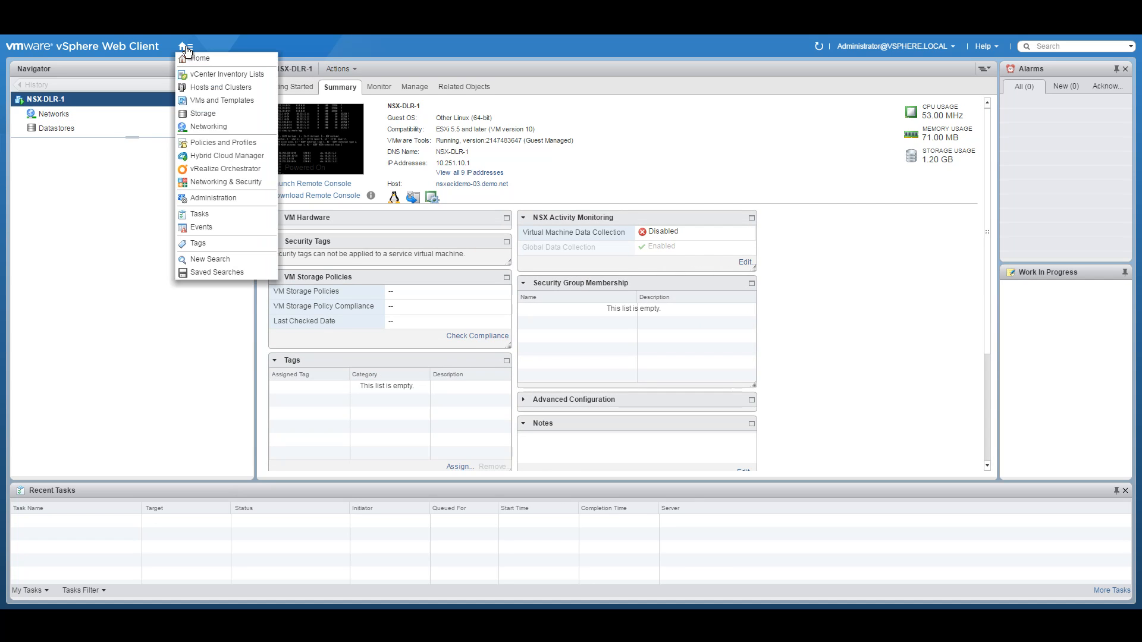
{"action": "left_click", "coordinate": [212, 86]}
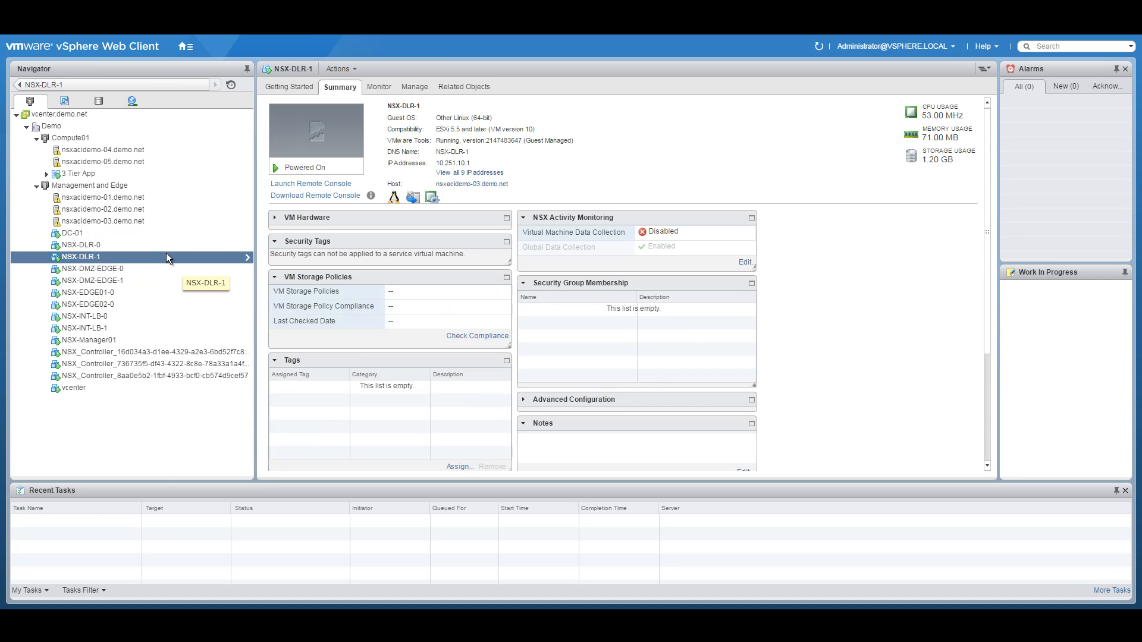
{"action": "left_click", "coordinate": [123, 269]}
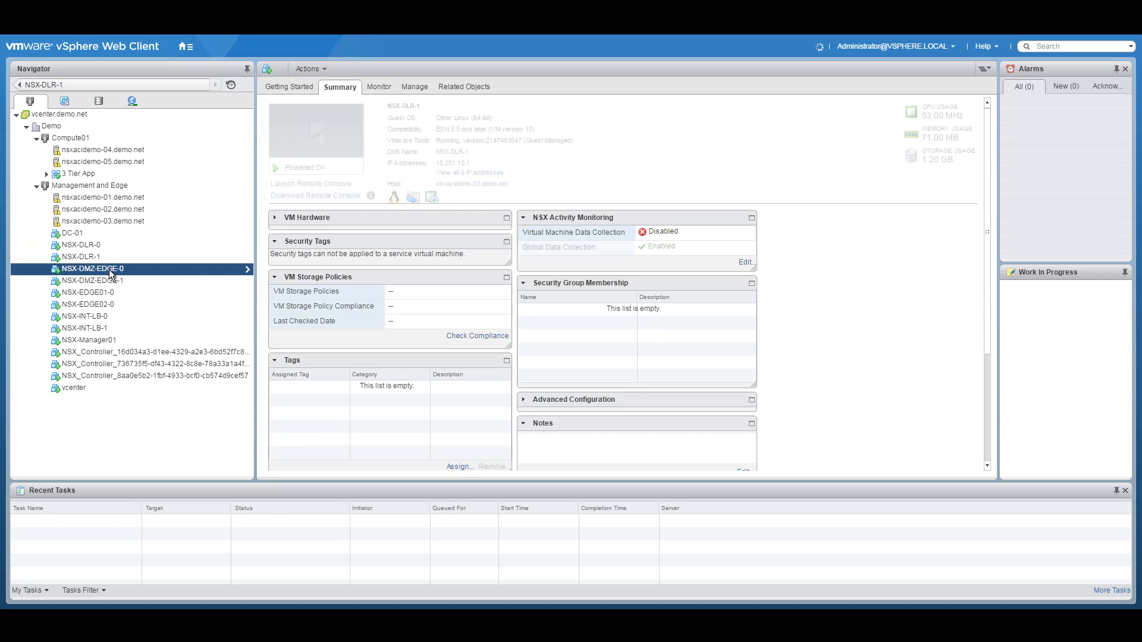
{"action": "right_click", "coordinate": [112, 267]}
{"action": "left_click", "coordinate": [71, 422]}
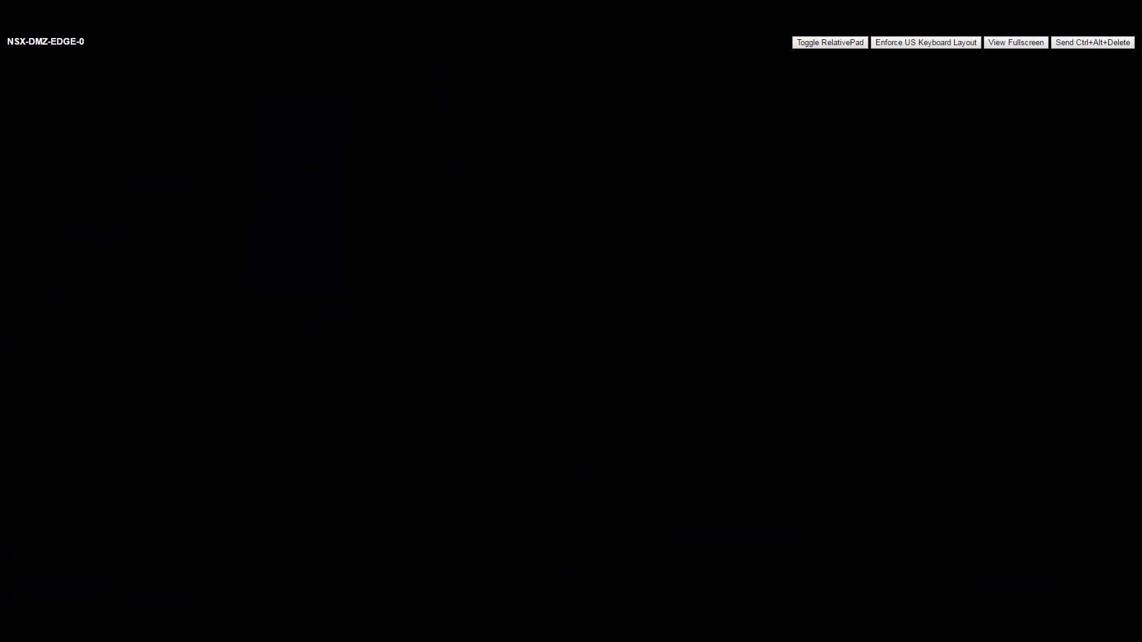
Step: Sign in to the NSX-DMZ-EDGE-0 console as admin
{"action": "type", "text": "admin"}
{"action": "key", "text": "Return"}
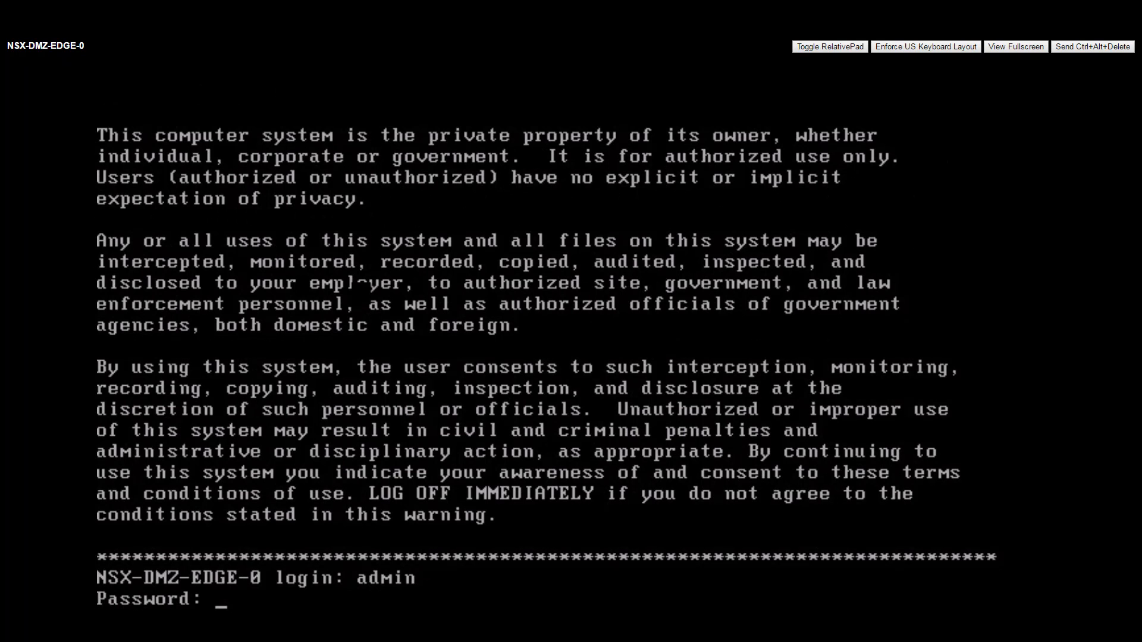
{"action": "key", "text": "Return"}
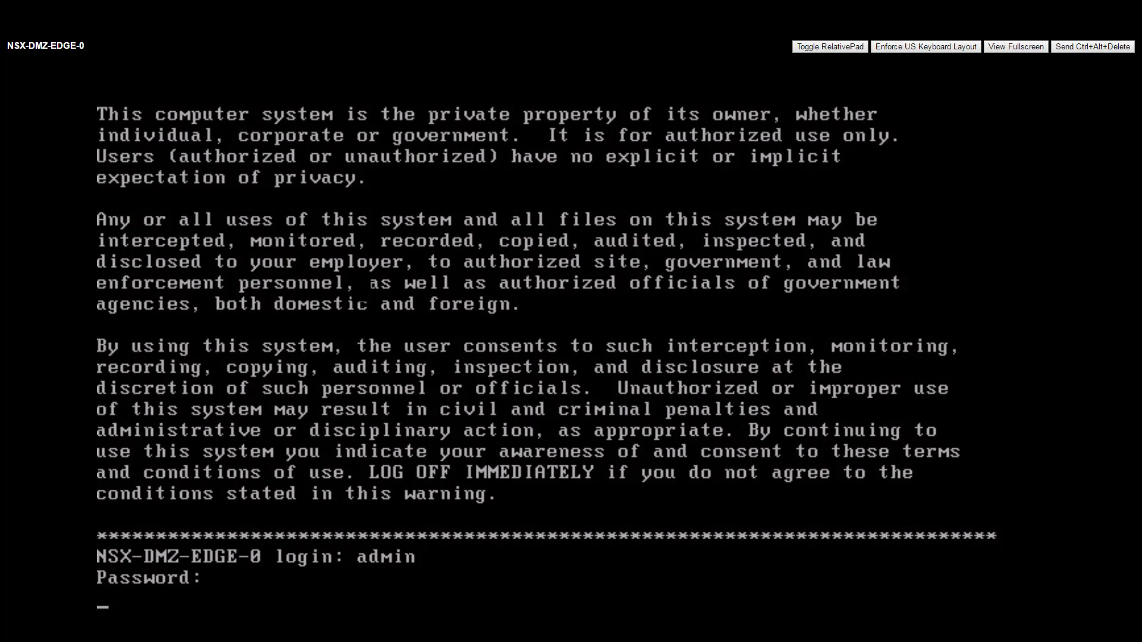
{"action": "key", "text": "Return"}
{"action": "key", "text": "Return"}
Step: Run 'show ip bgp', 'show ip route' and 'show service highavailability' on NSX-DMZ-EDGE-0; it has no BGP routes and is Standby
{"action": "type", "text": "show ip bgp"}
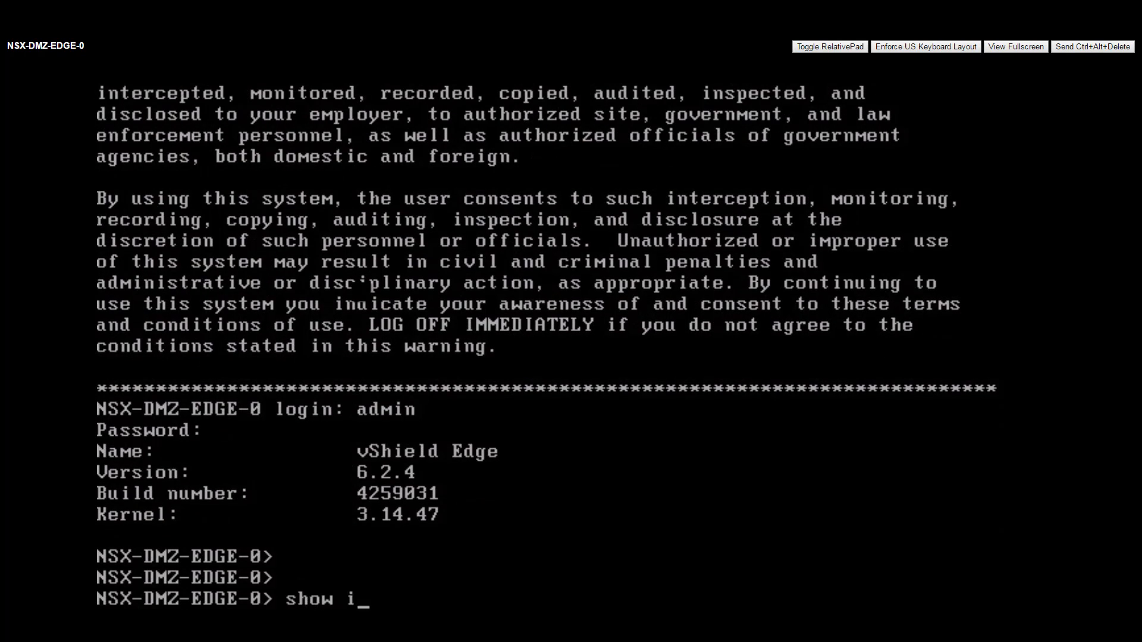
{"action": "key", "text": "Return"}
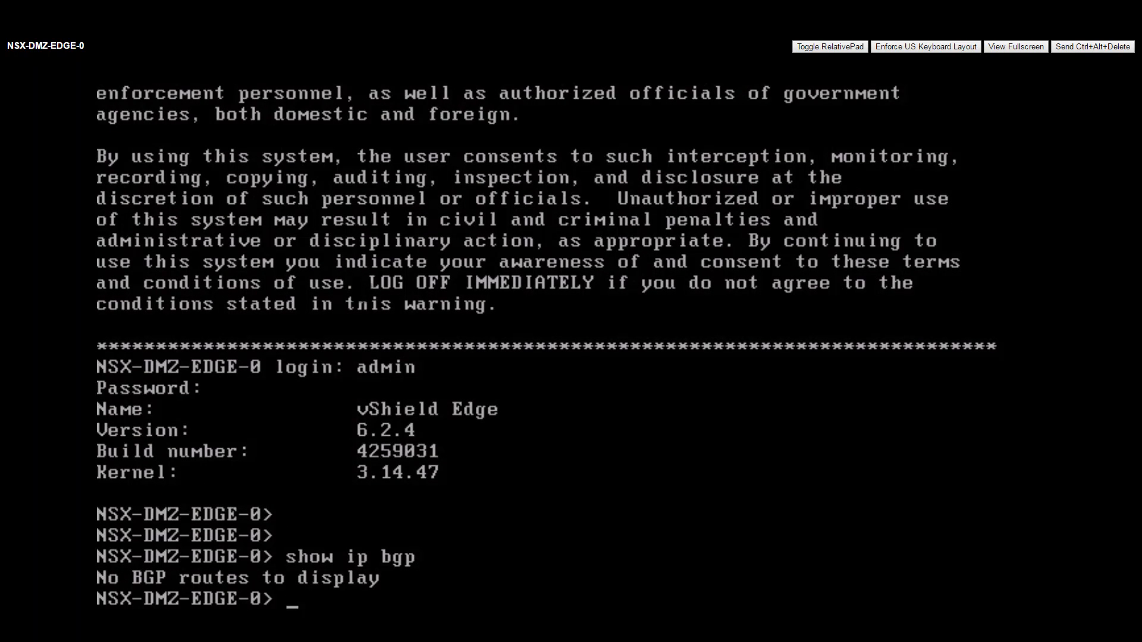
{"action": "key", "text": "Up"}
{"action": "key", "text": "BackSpace"}
{"action": "key", "text": "BackSpace"}
{"action": "key", "text": "BackSpace"}
{"action": "type", "text": "route"}
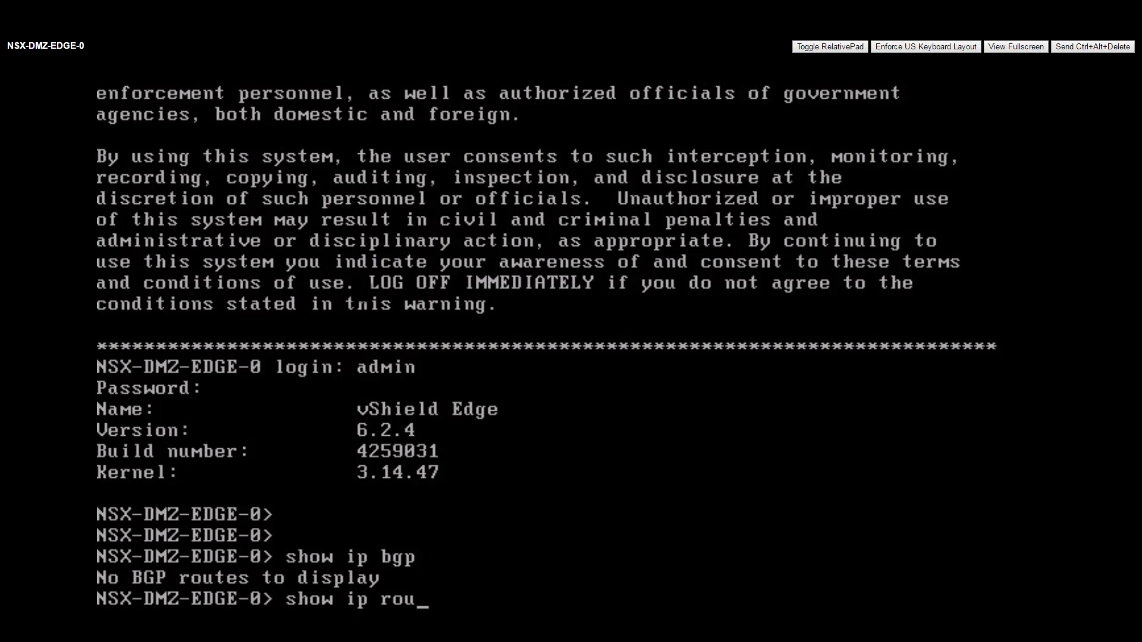
{"action": "key", "text": "Return"}
{"action": "key", "text": "Return"}
{"action": "key", "text": "Return"}
{"action": "key", "text": "Return"}
{"action": "key", "text": "Return"}
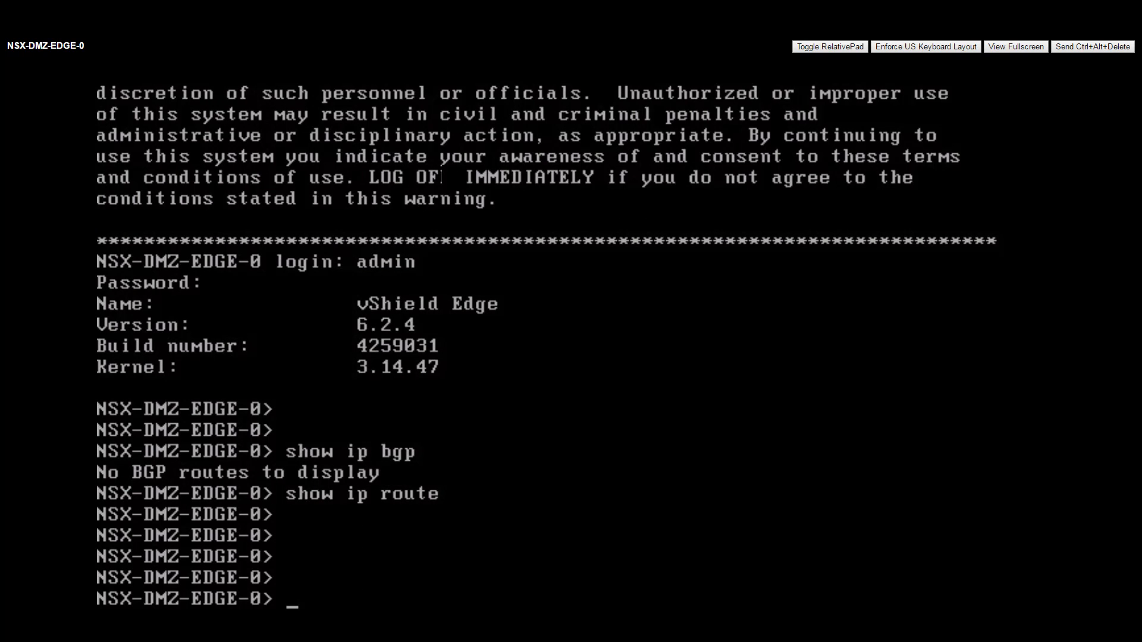
{"action": "type", "text": "show service"}
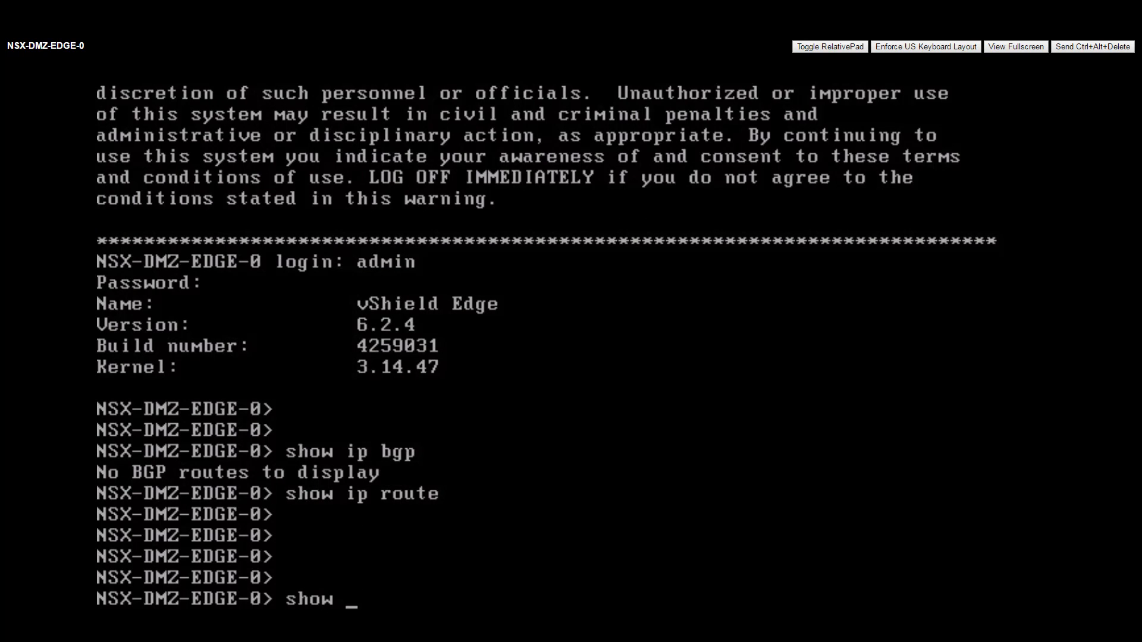
{"action": "type", "text": " highavailability"}
{"action": "key", "text": "Return"}
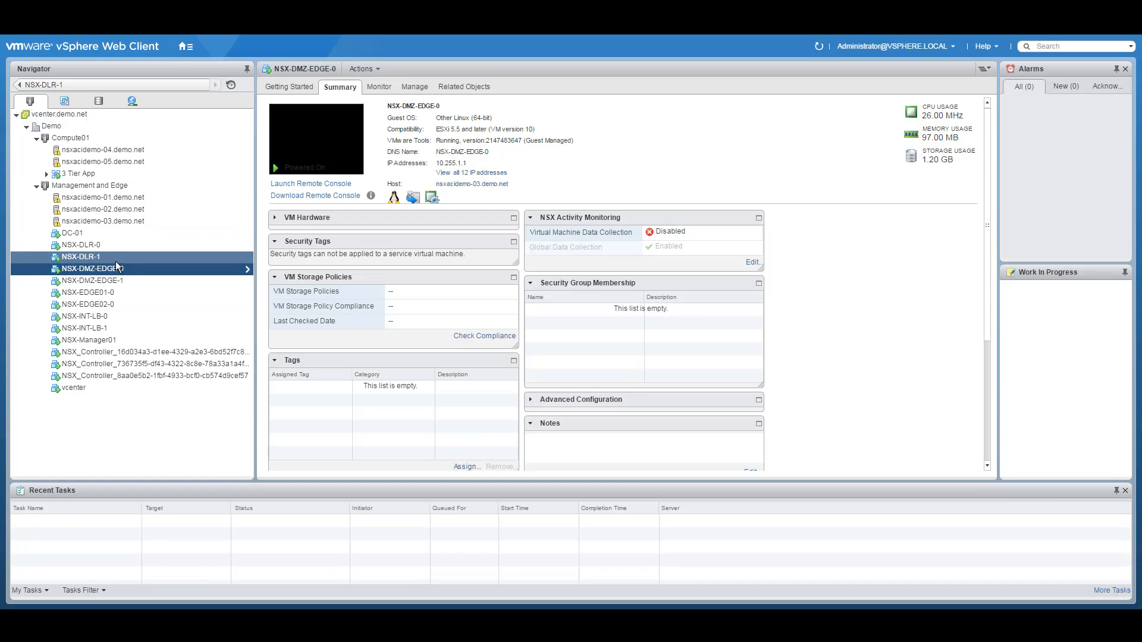
Step: Open the console of NSX-DMZ-EDGE-1 from its right-click menu in the Navigator
{"action": "left_click", "coordinate": [134, 280]}
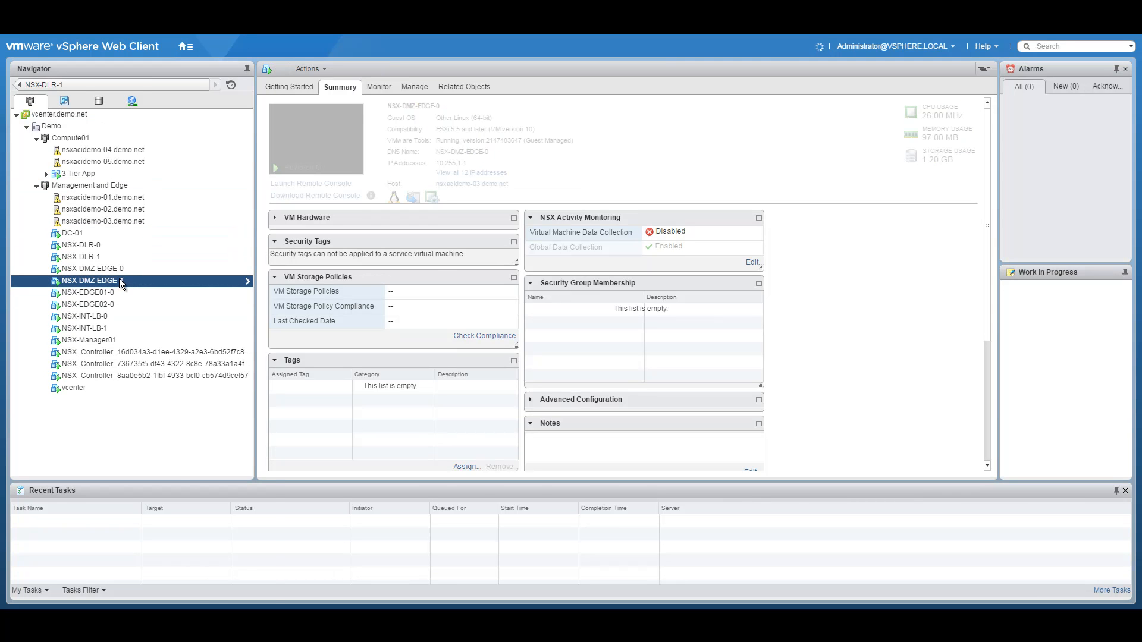
{"action": "right_click", "coordinate": [112, 280]}
{"action": "left_click", "coordinate": [310, 142]}
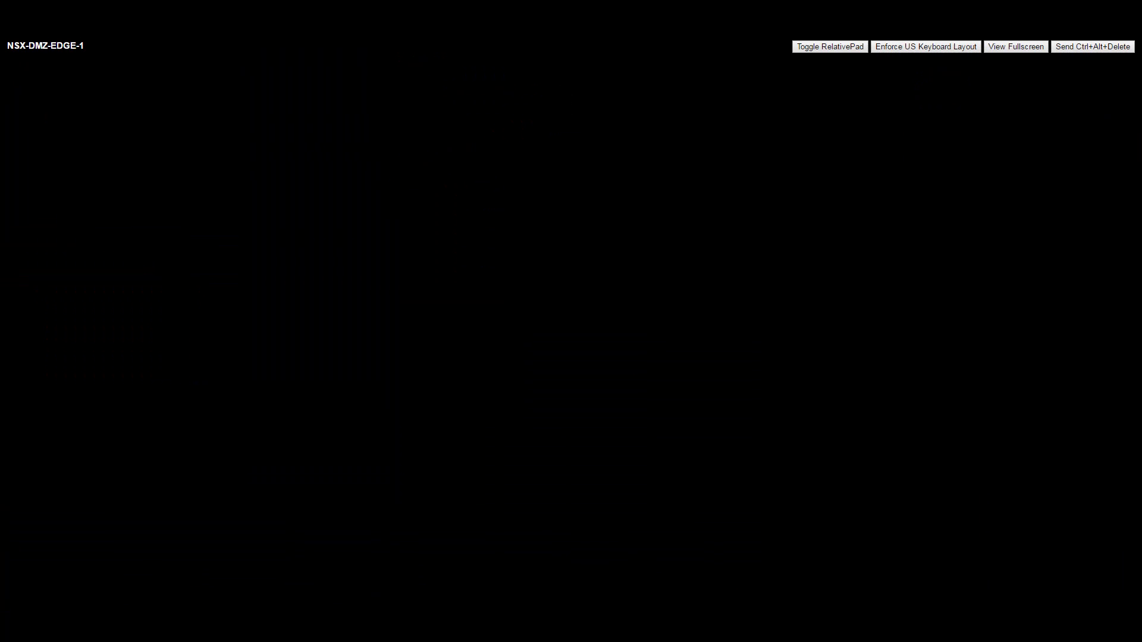
Step: Attempt to sign in to NSX-DMZ-EDGE-1 as admin; the login is rejected
{"action": "type", "text": "admin"}
{"action": "key", "text": "Return"}
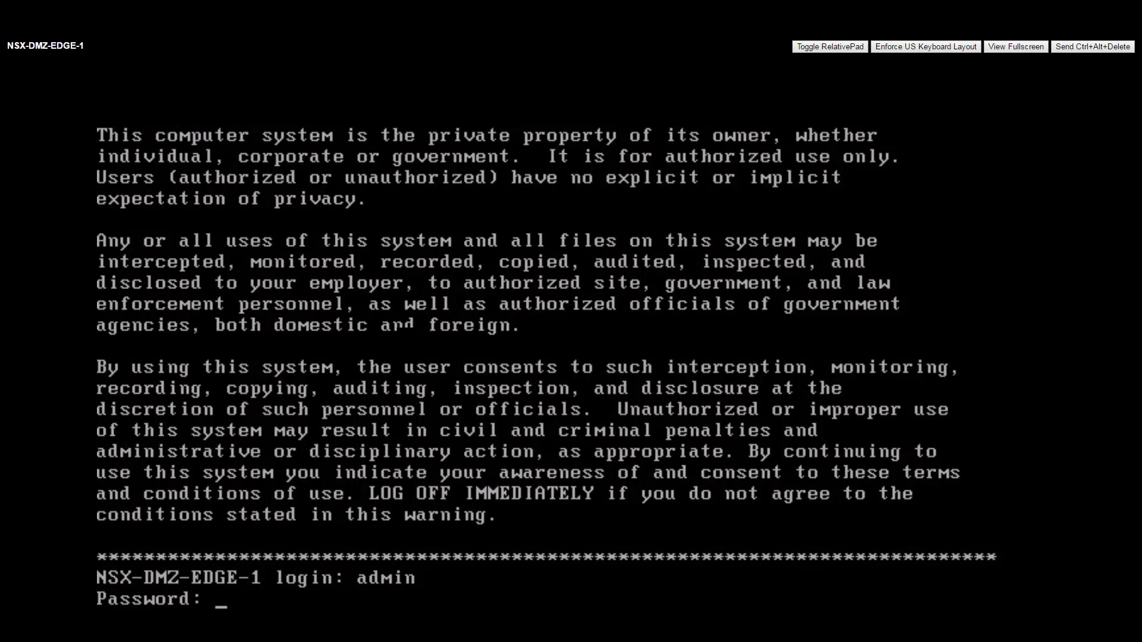
{"action": "key", "text": "Return"}
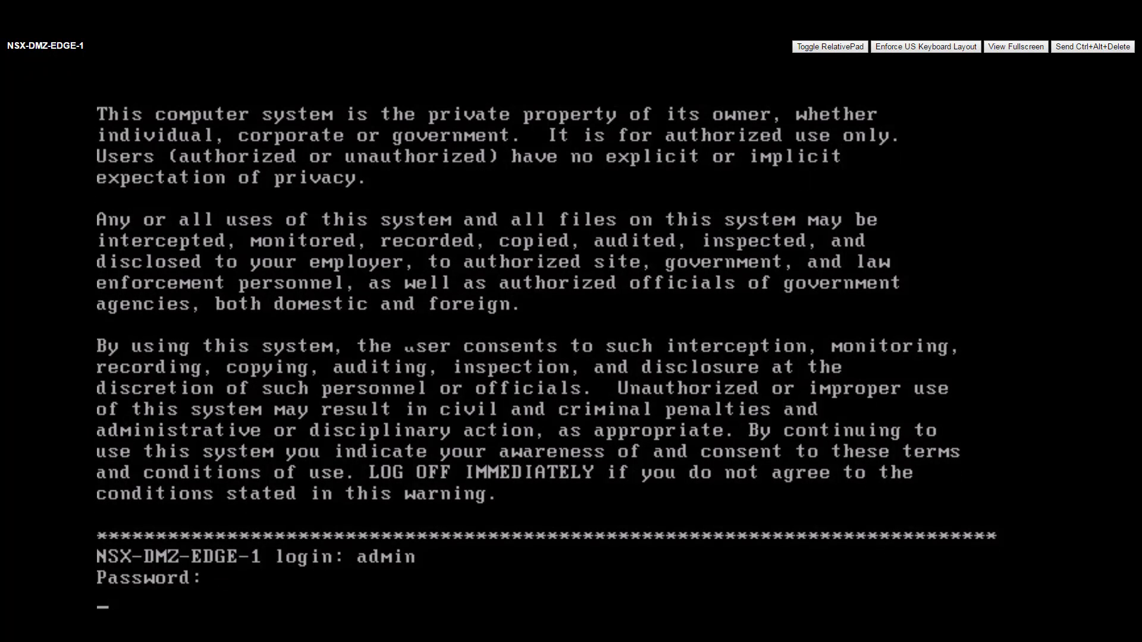
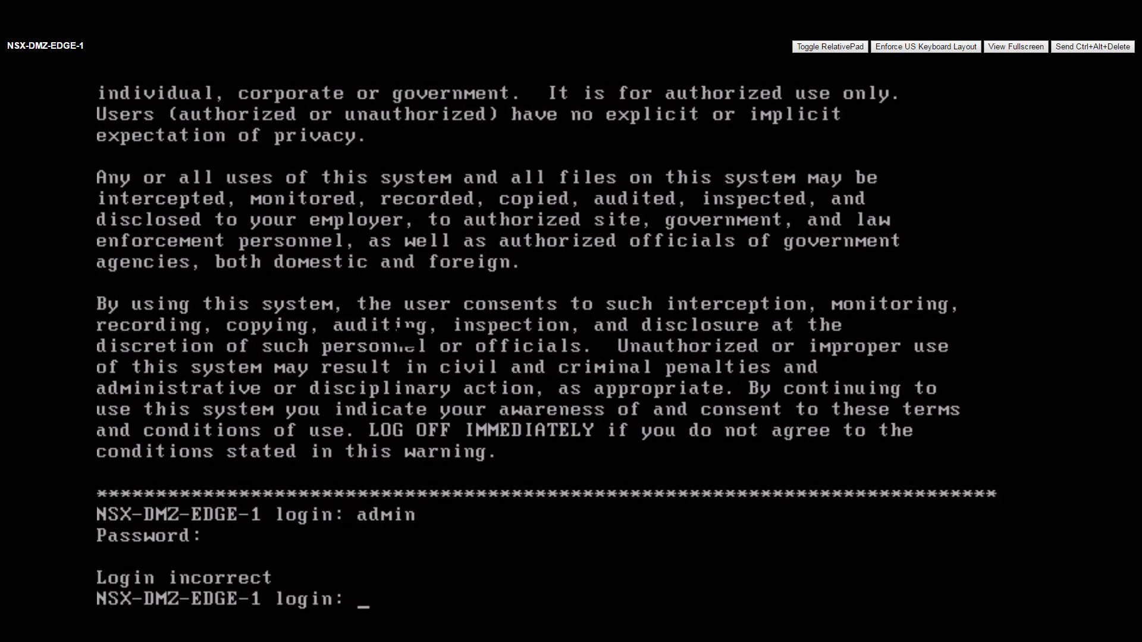
Step: Log in to NSX-DMZ-EDGE-1 as admin and list its full BGP table with 'show ip bgp'
{"action": "type", "text": "admin"}
{"action": "key", "text": "Return"}
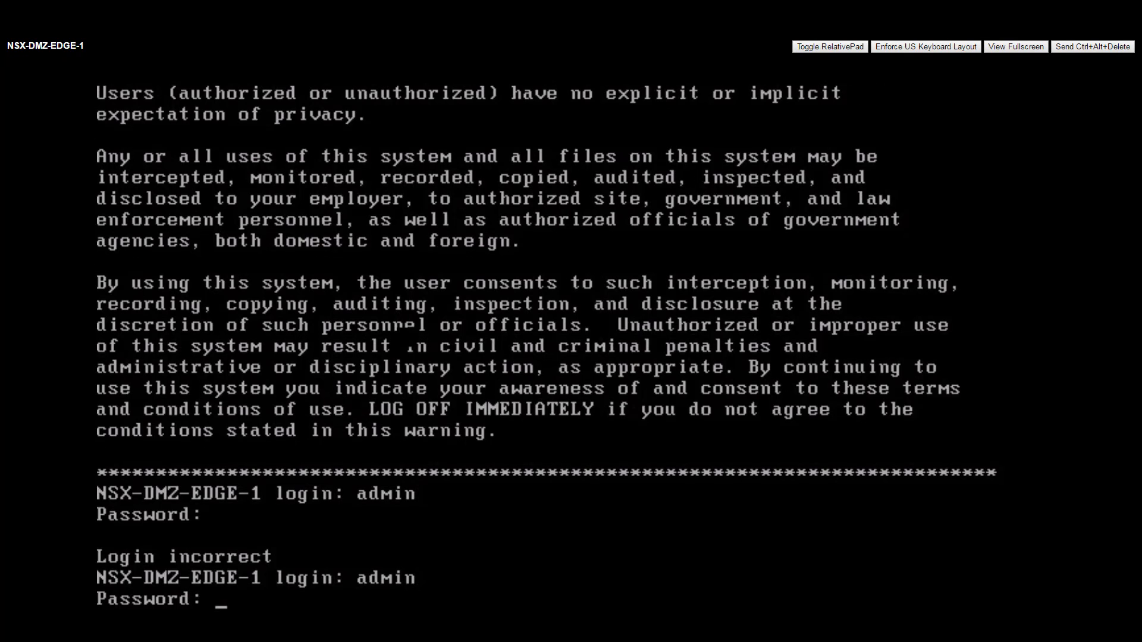
{"action": "key", "text": "Return"}
{"action": "type", "text": "show ip bgp"}
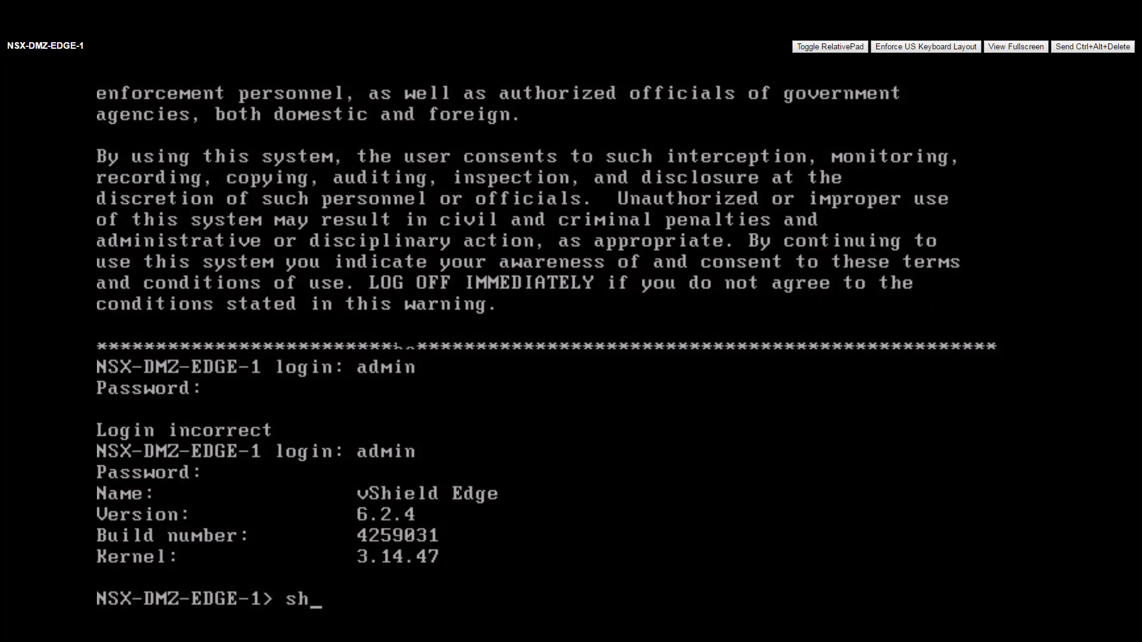
{"action": "key", "text": "Return"}
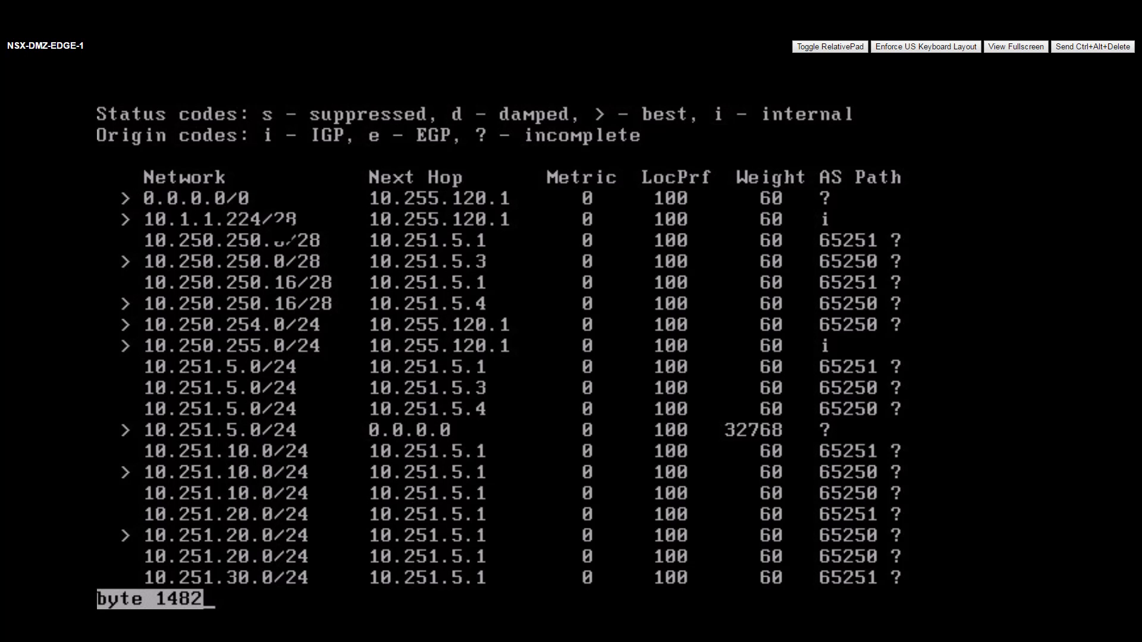
{"action": "key", "text": "space"}
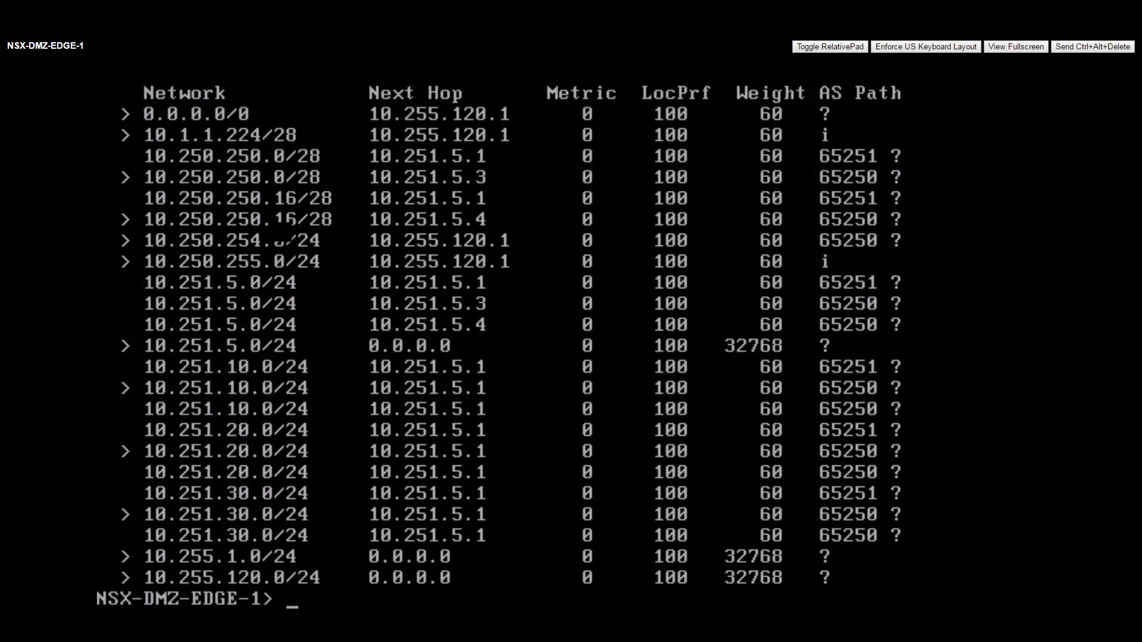
Step: Run 'show ip route bgp' to list the BGP-learned routes
{"action": "type", "text": "show ip b"}
{"action": "key", "text": "BackSpace"}
{"action": "type", "text": "route bgp"}
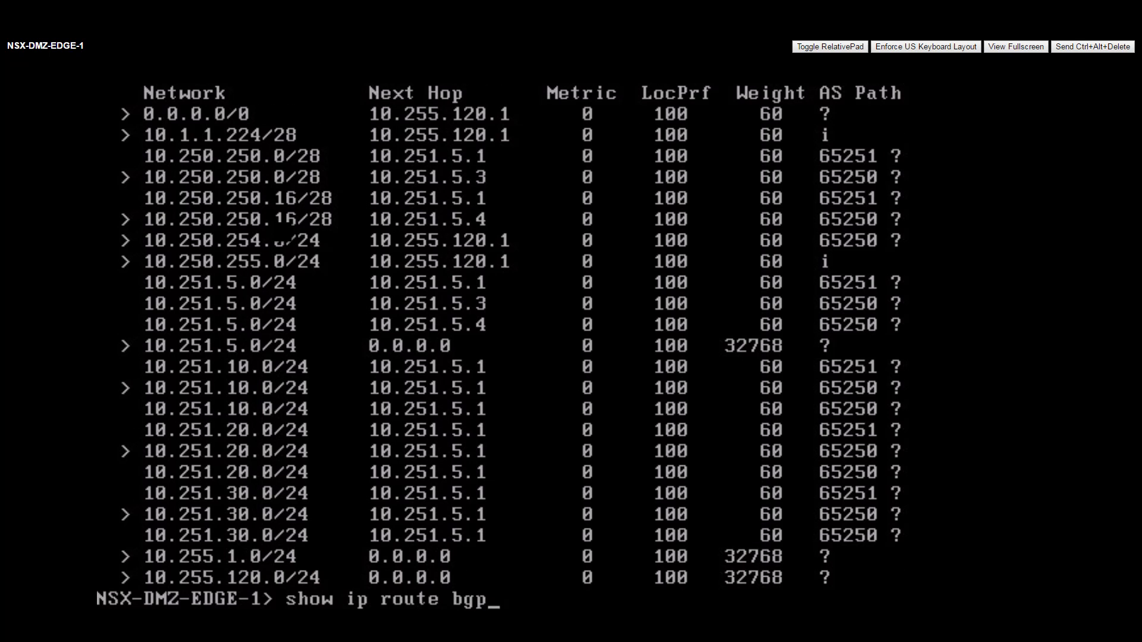
{"action": "key", "text": "Return"}
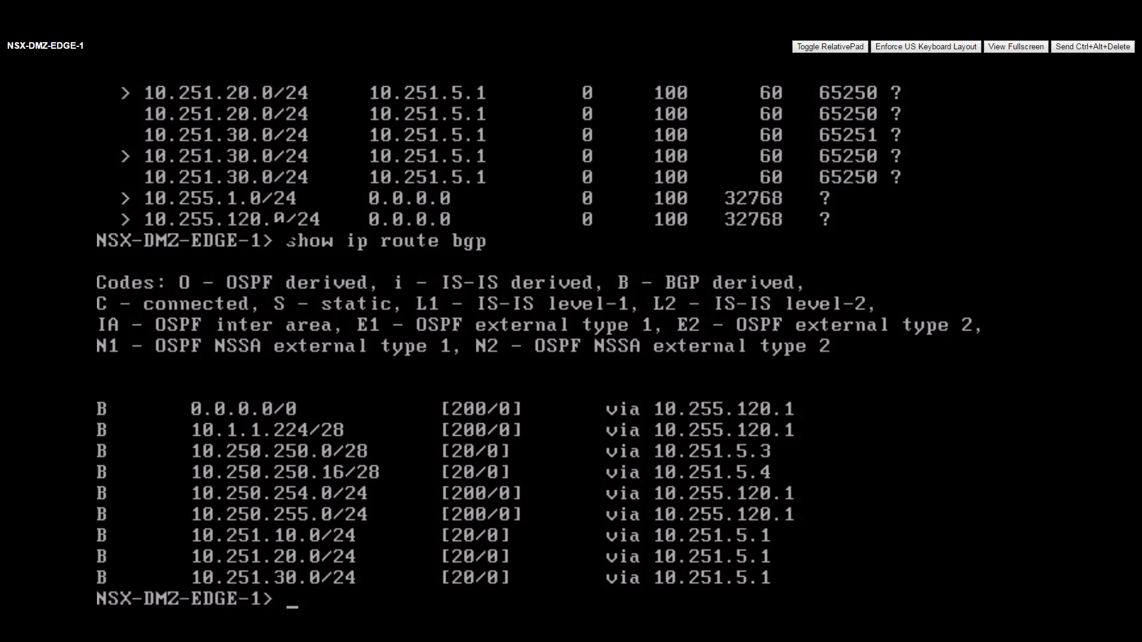
Step: Run 'show ip bgp neighbors' on NSX-DMZ-EDGE-1 and page through all neighbor details
{"action": "type", "text": "show ip bgp neighbors"}
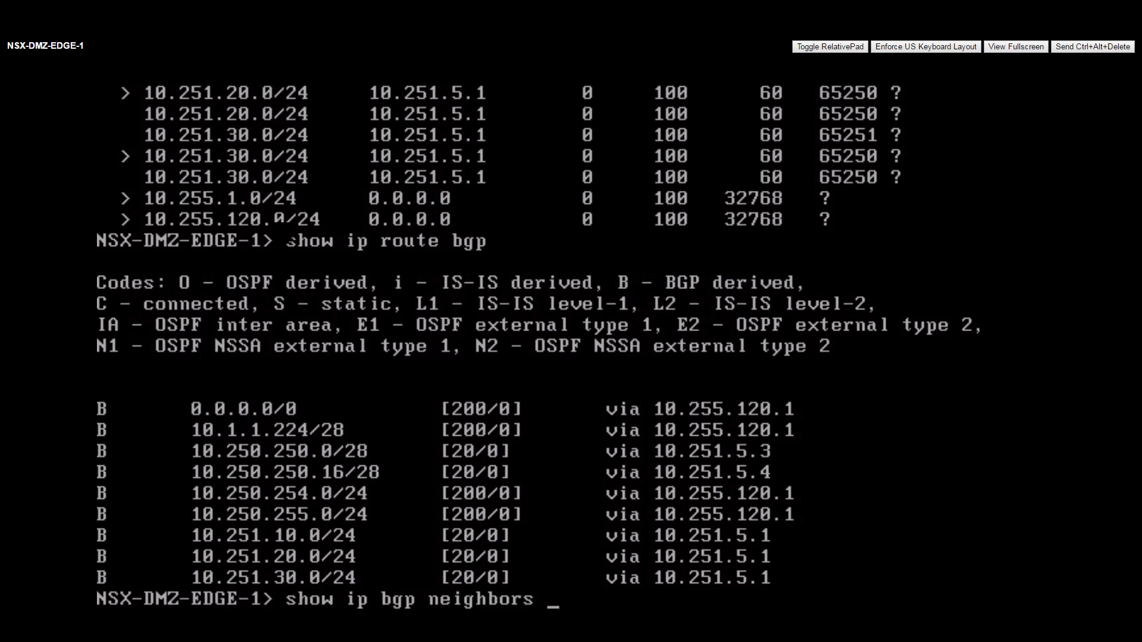
{"action": "key", "text": "Return"}
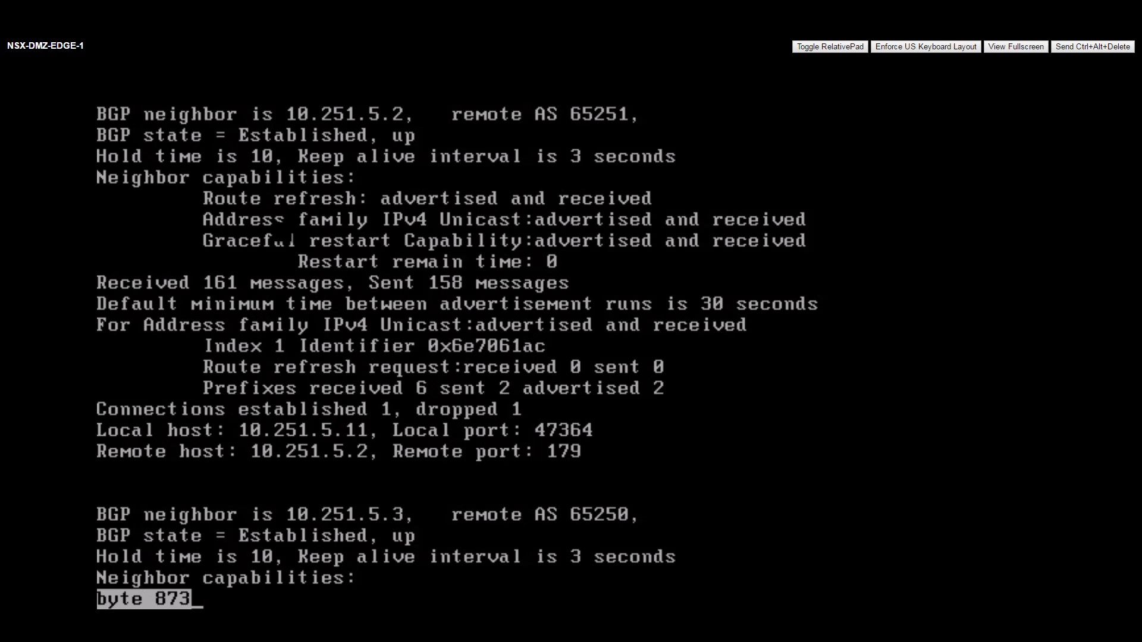
{"action": "key", "text": "space"}
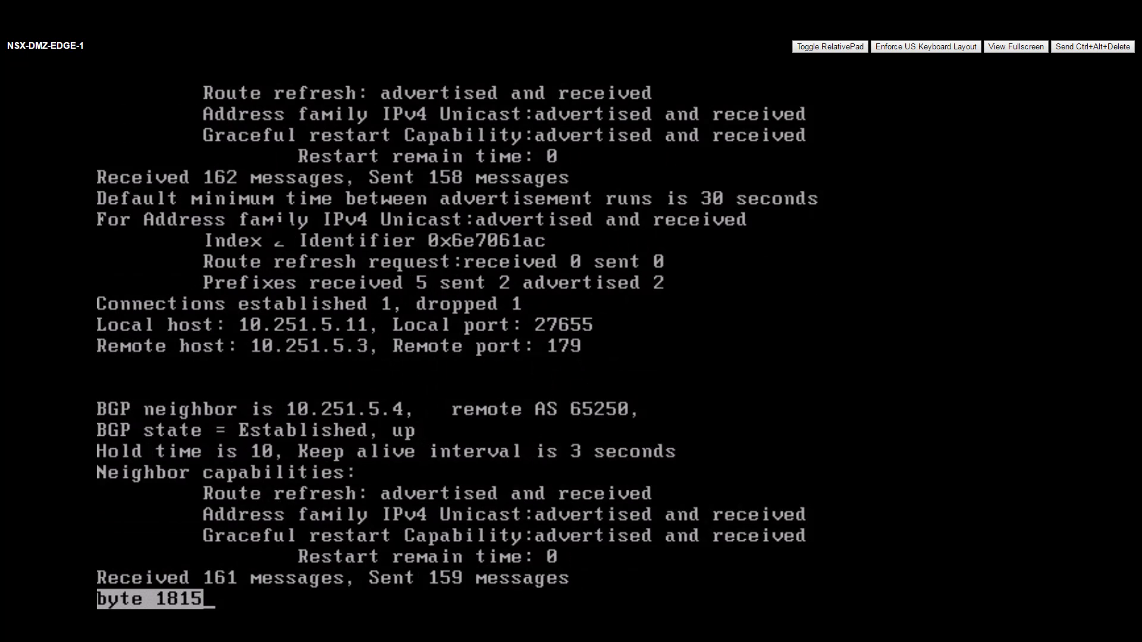
{"action": "key", "text": "space"}
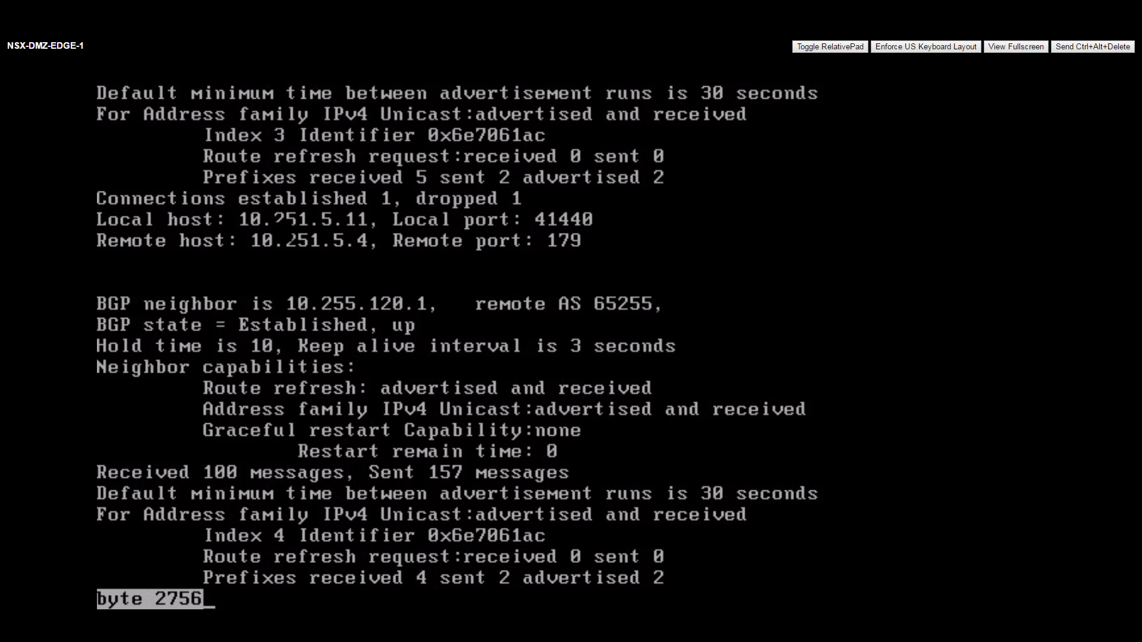
{"action": "key", "text": "space"}
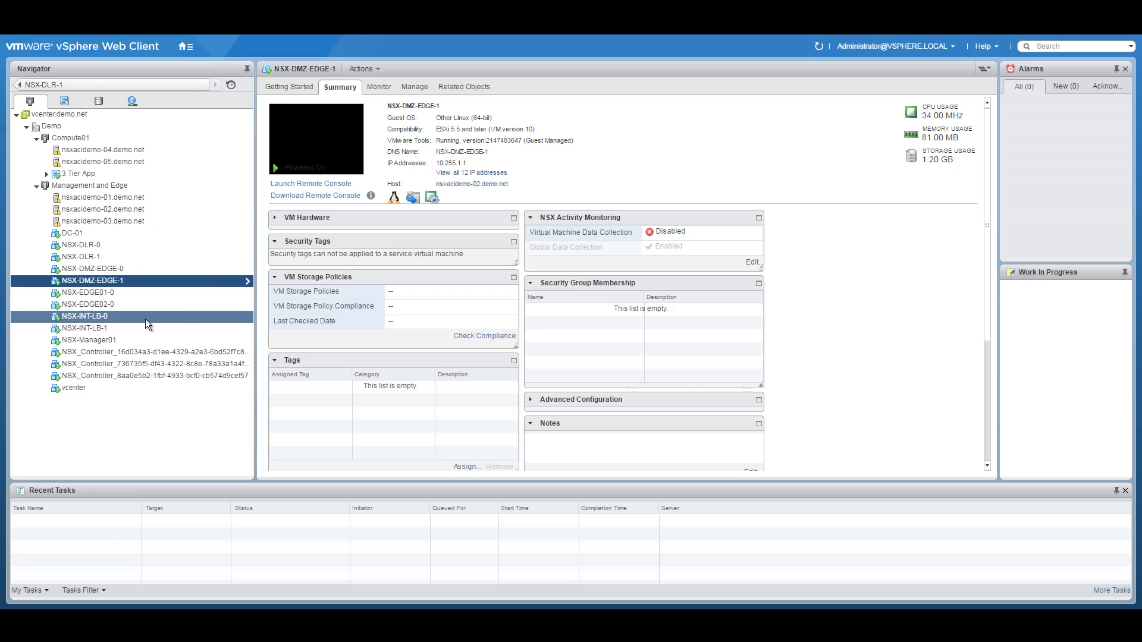
Step: Select NSX-EDGE01-0, open its remote console and log in as admin
{"action": "left_click", "coordinate": [115, 293]}
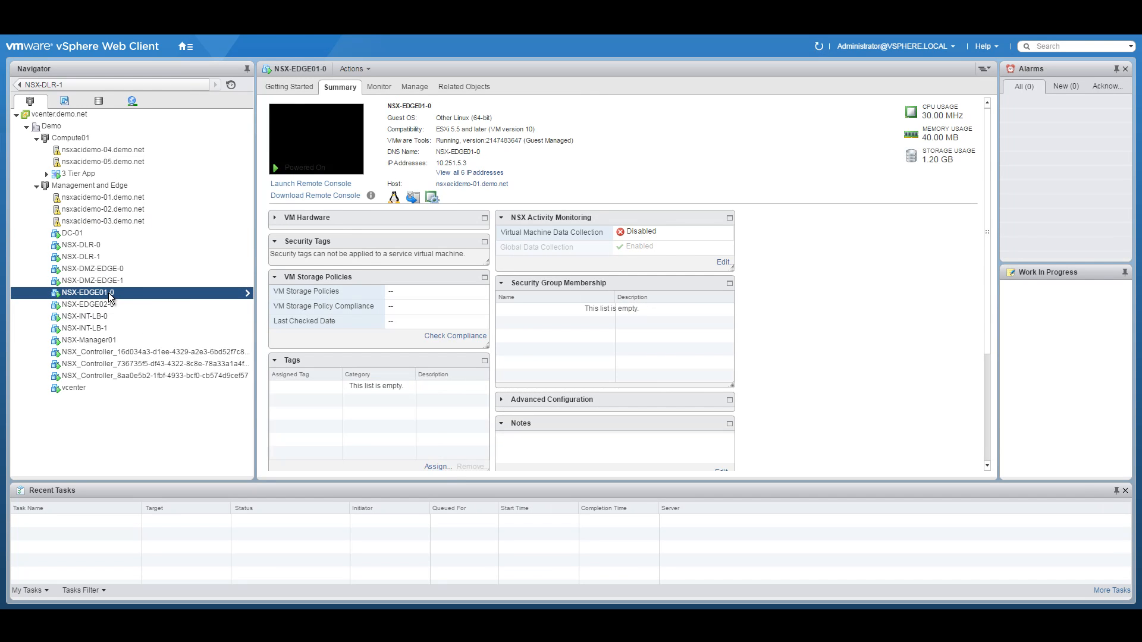
{"action": "right_click", "coordinate": [101, 293]}
{"action": "key", "text": "Escape"}
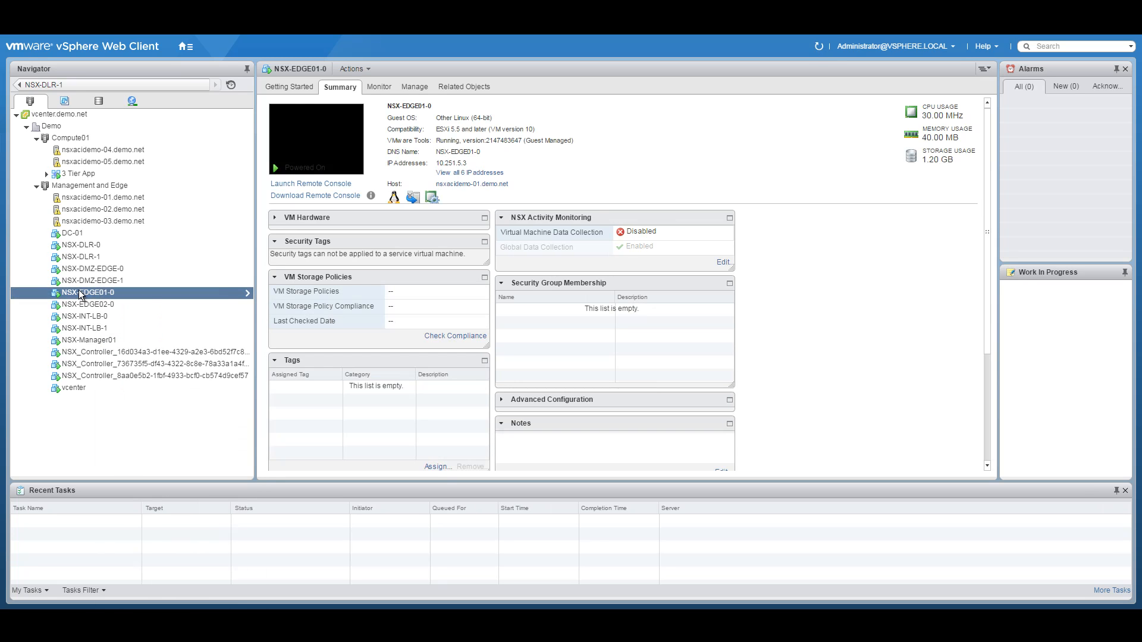
{"action": "left_click", "coordinate": [314, 145]}
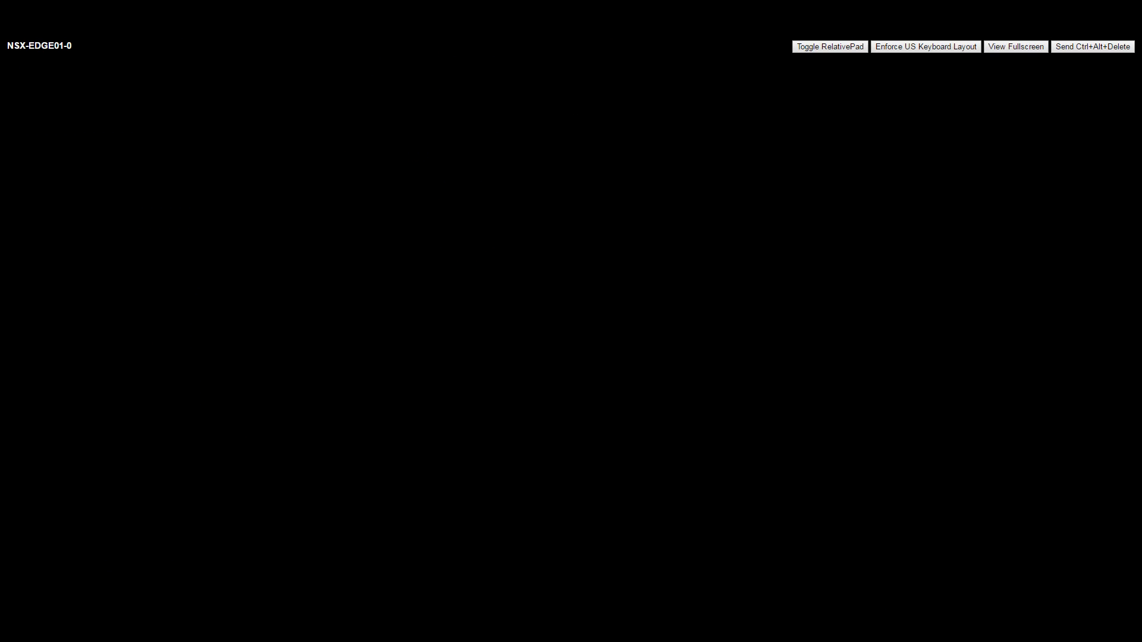
{"action": "type", "text": "admin"}
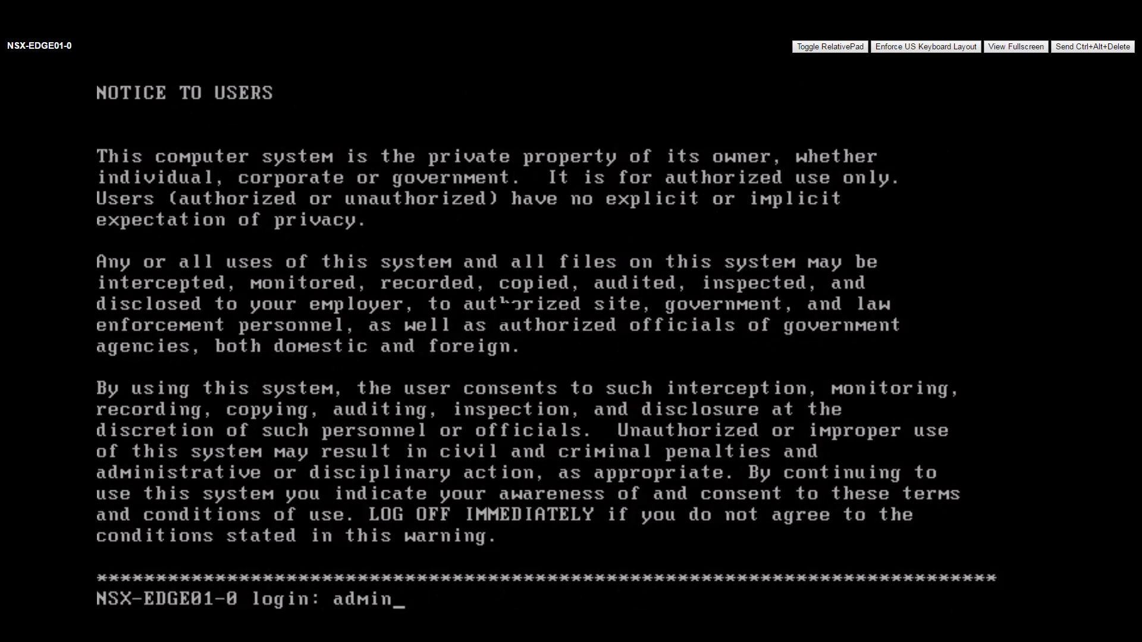
{"action": "key", "text": "Return"}
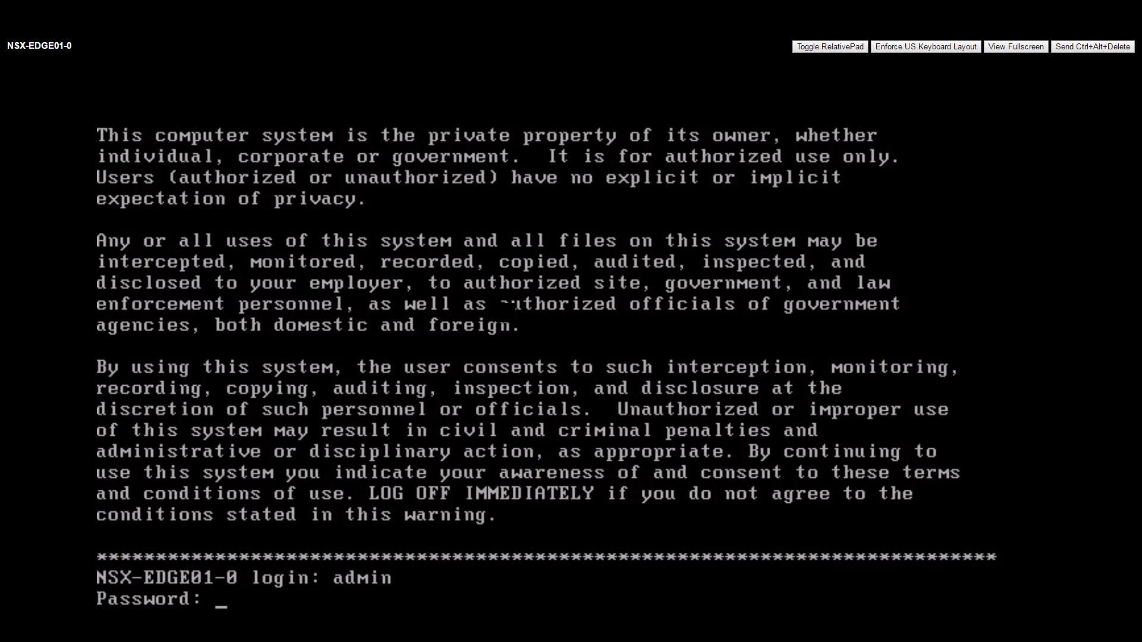
{"action": "key", "text": "Return"}
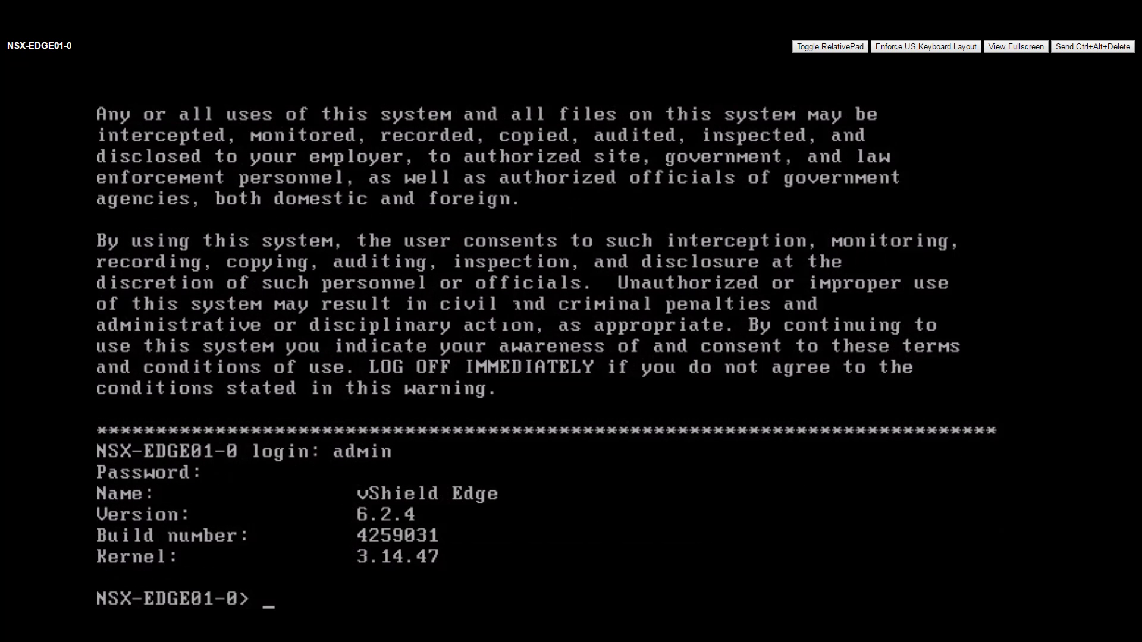
Step: Run 'show ip bgp' and 'show ip bgp nei' on NSX-EDGE01-0, paging through the neighbor output
{"action": "type", "text": "show ip bgp"}
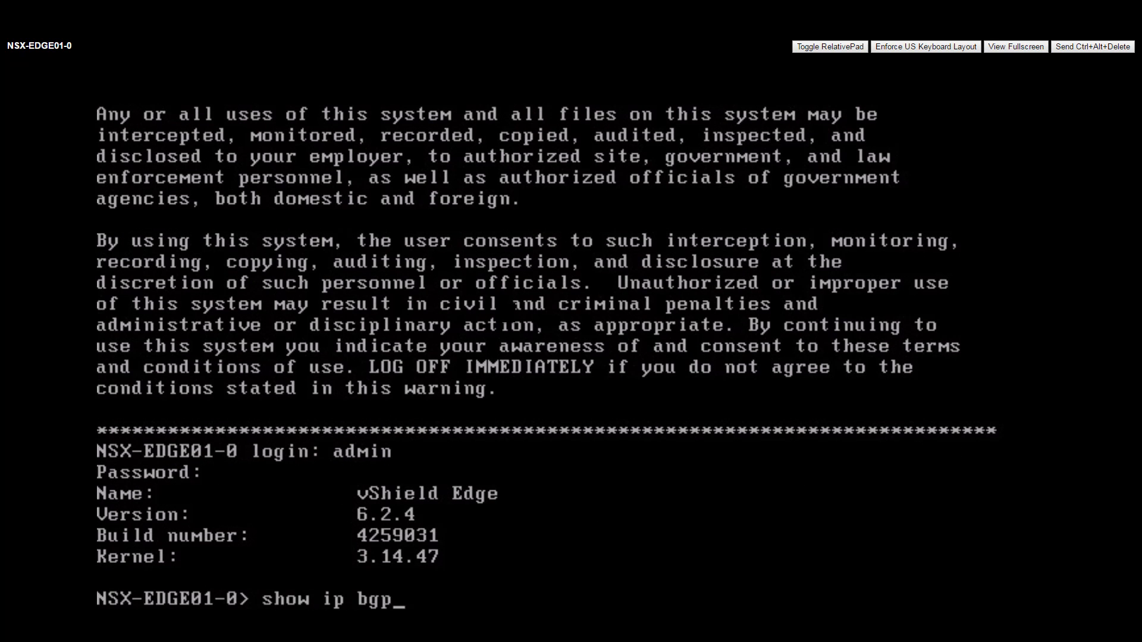
{"action": "key", "text": "Return"}
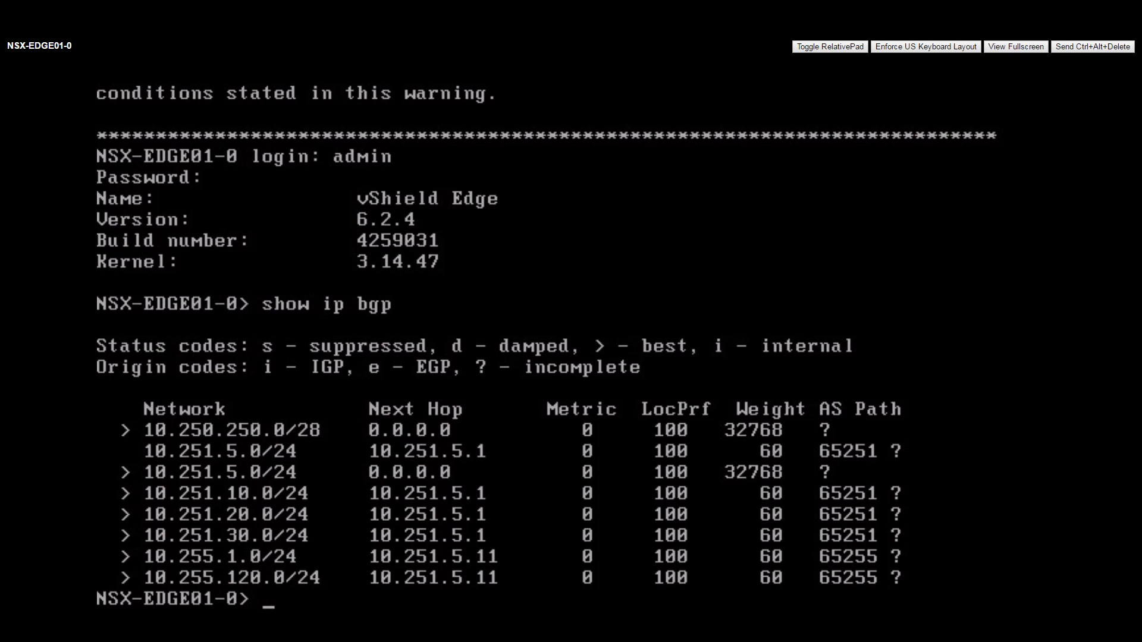
{"action": "type", "text": "show ip bgp nei"}
{"action": "key", "text": "Return"}
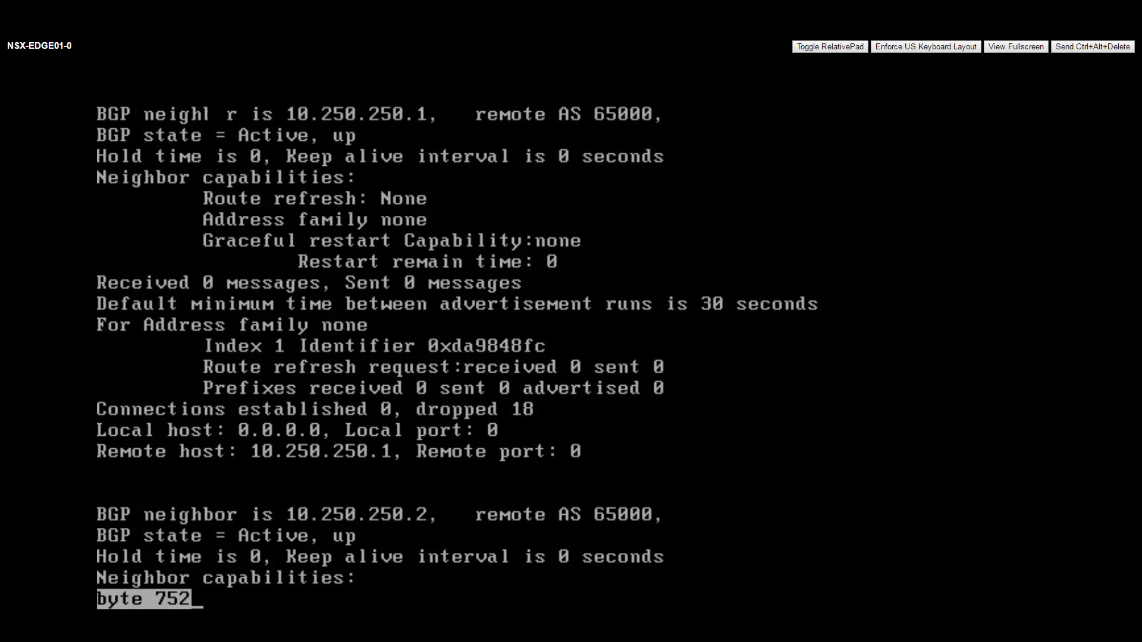
{"action": "key", "text": "space"}
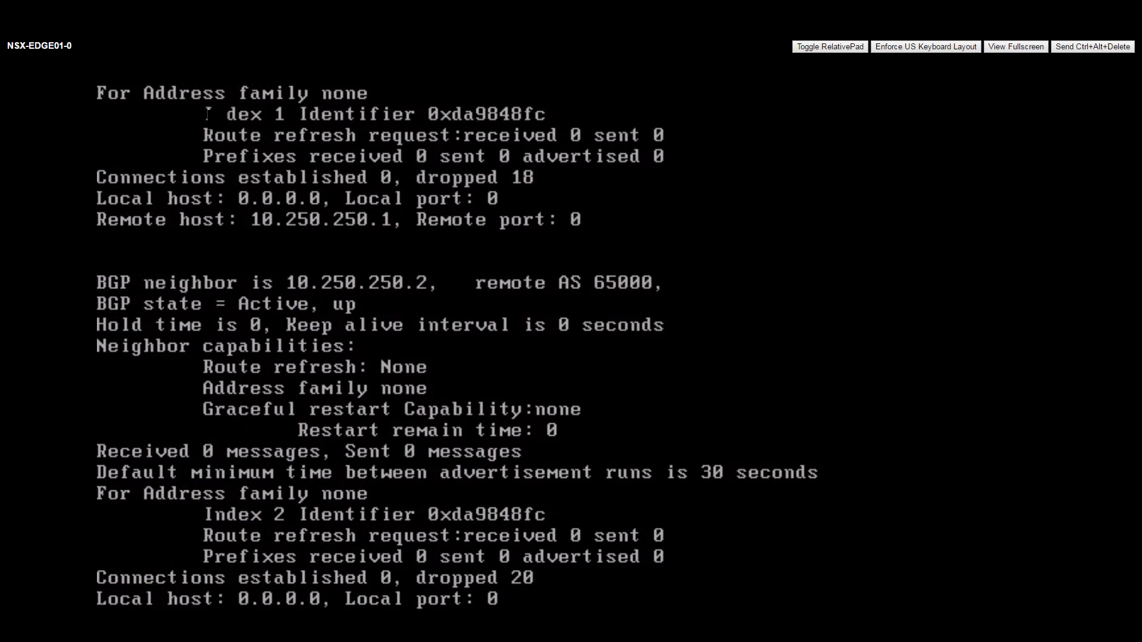
{"action": "key", "text": "space"}
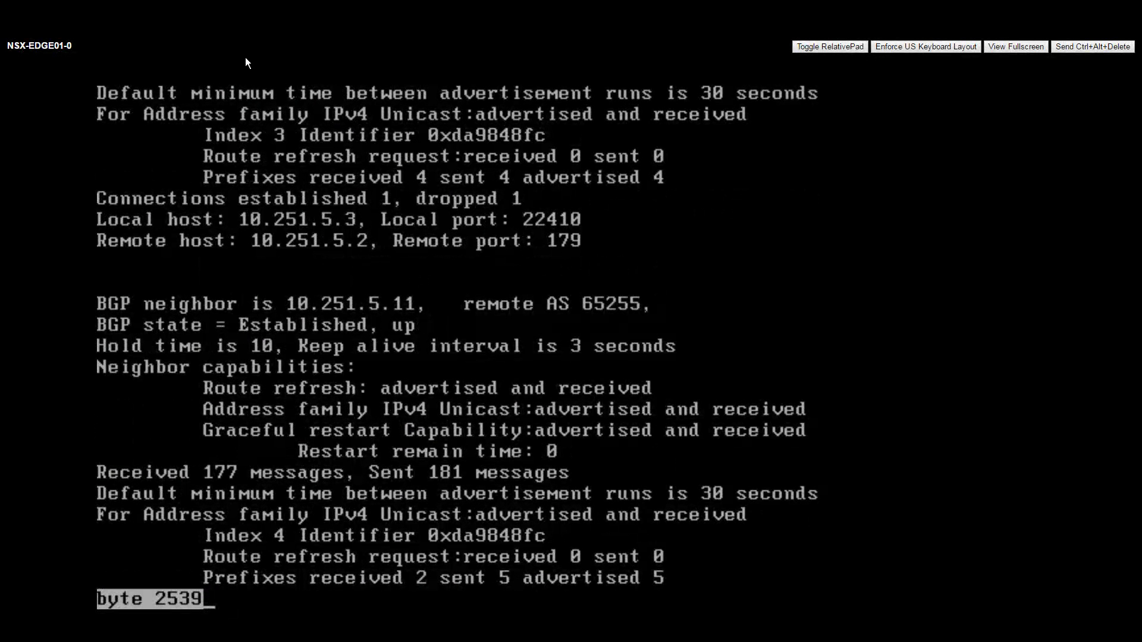
{"action": "key", "text": "space"}
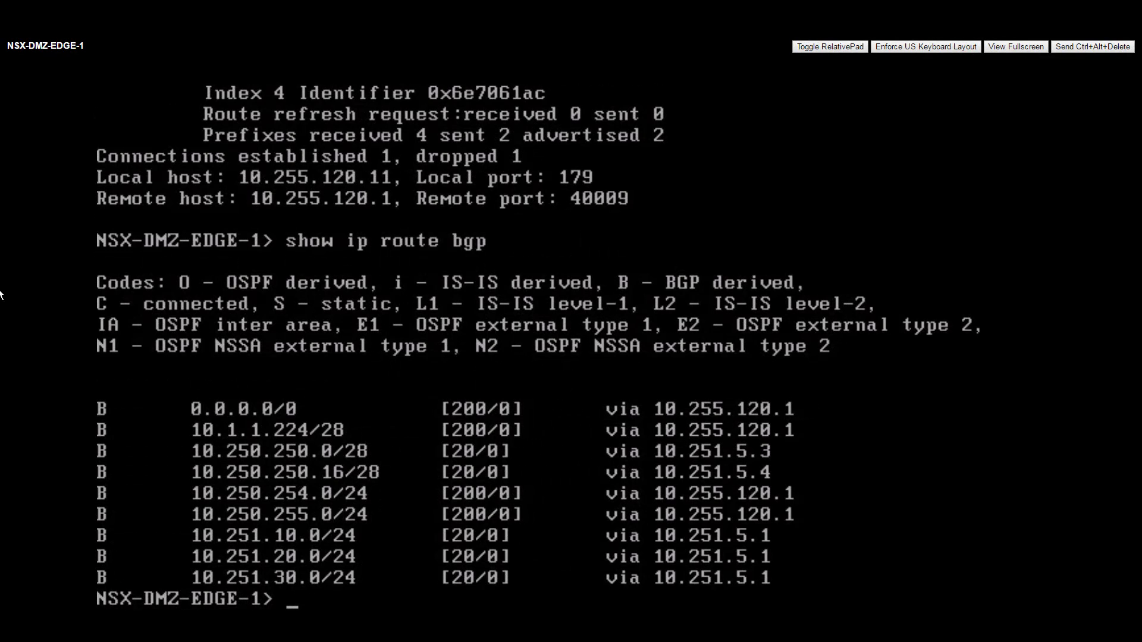
Step: Run 'show ip bgp neighbors' on NSX-DMZ-EDGE-1, confirming 10.251.5.2 and 10.251.5.3 are Established, then quit the pager
{"action": "key", "text": "Return"}
{"action": "key", "text": "Return"}
{"action": "key", "text": "Return"}
{"action": "key", "text": "Return"}
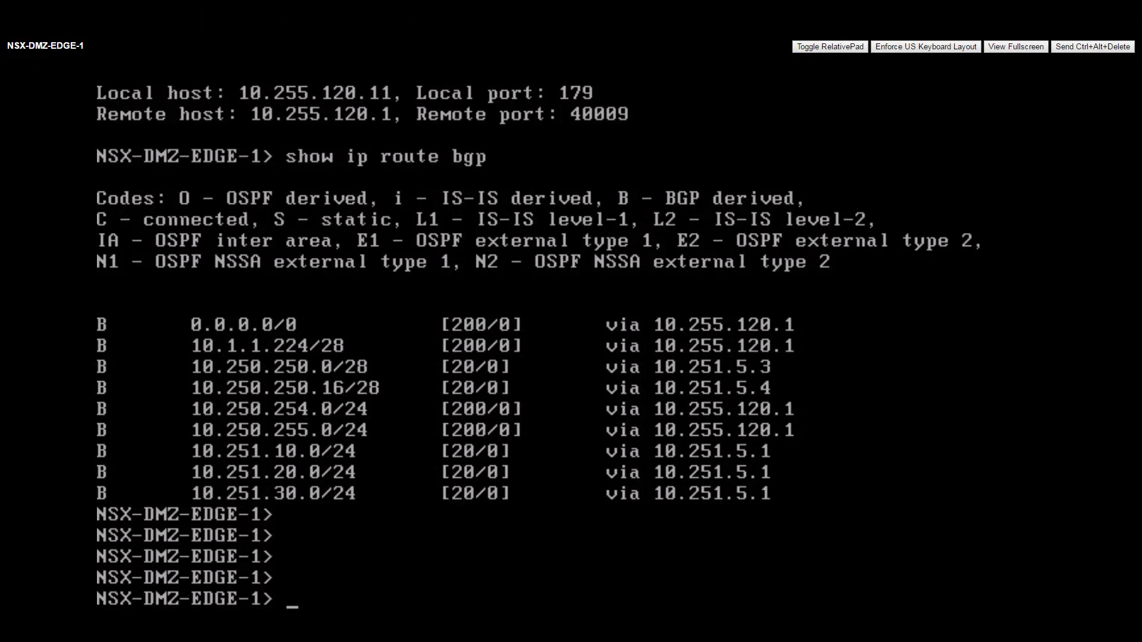
{"action": "key", "text": "Return"}
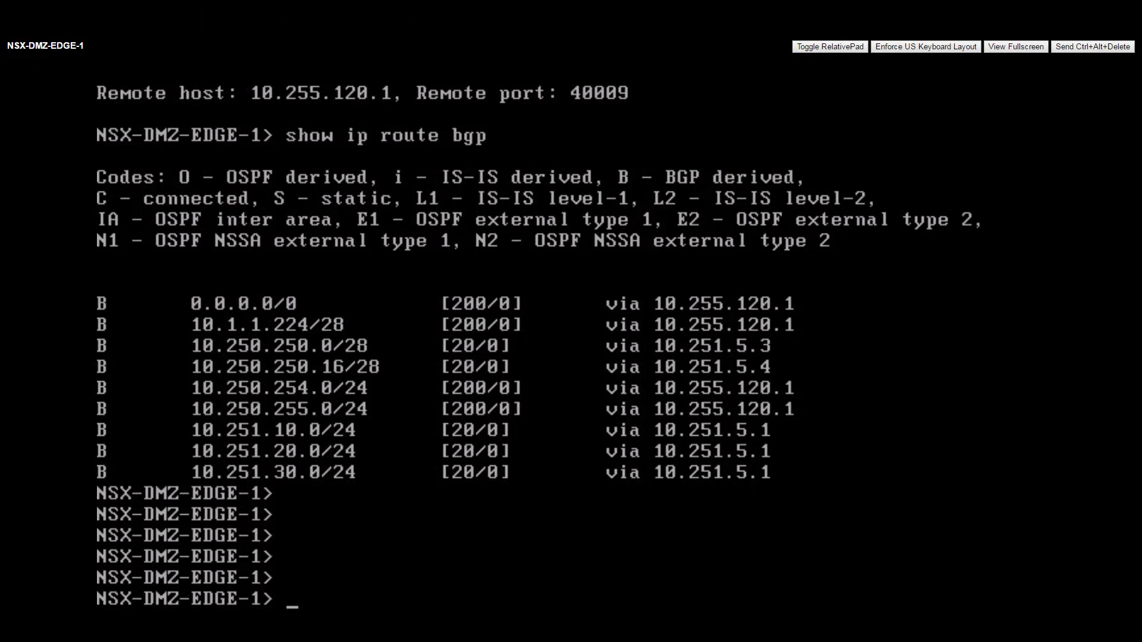
{"action": "key", "text": "Return"}
{"action": "key", "text": "Up"}
{"action": "key", "text": "BackSpace"}
{"action": "key", "text": "BackSpace"}
{"action": "key", "text": "BackSpace"}
{"action": "key", "text": "BackSpace"}
{"action": "key", "text": "BackSpace"}
{"action": "key", "text": "BackSpace"}
{"action": "key", "text": "BackSpace"}
{"action": "key", "text": "BackSpace"}
{"action": "key", "text": "BackSpace"}
{"action": "type", "text": "bgp neighbors"}
{"action": "key", "text": "Return"}
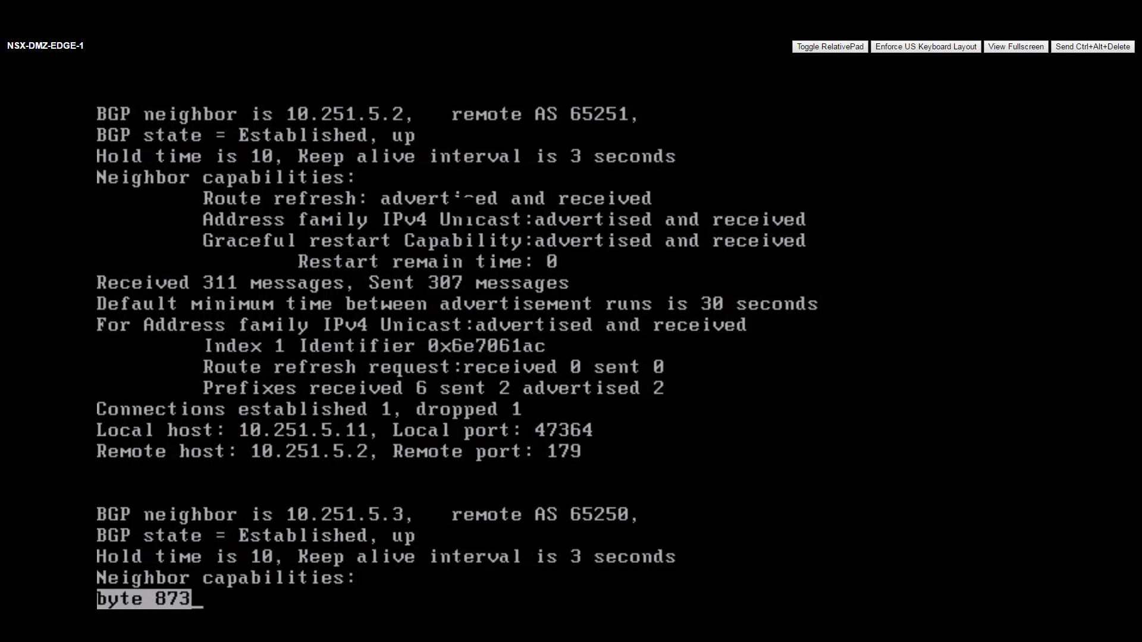
{"action": "key", "text": "q"}
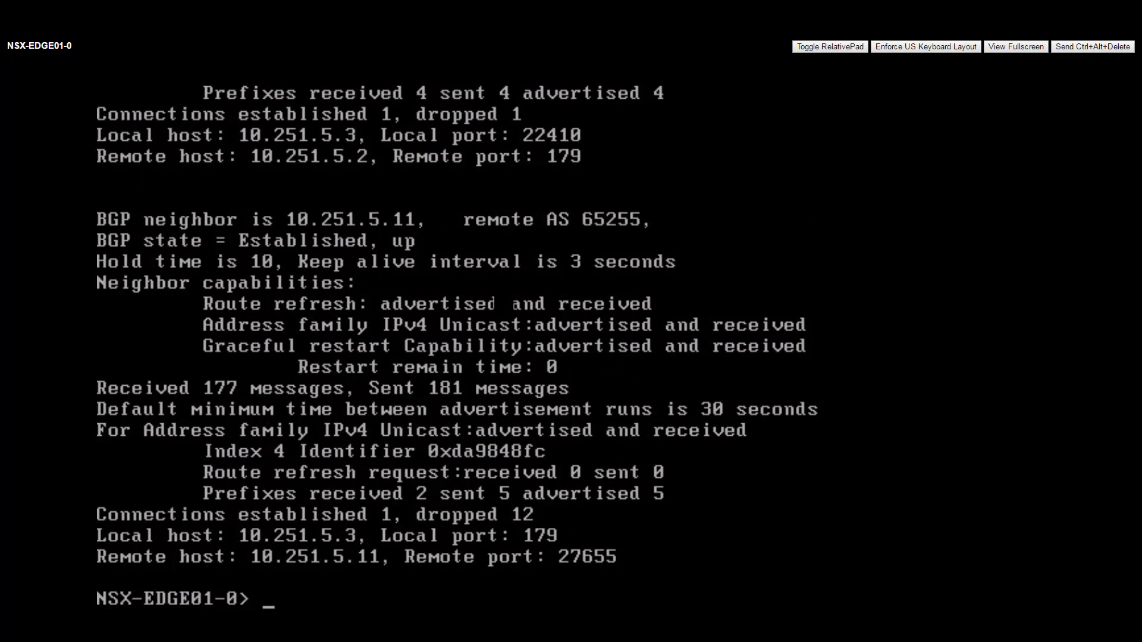
Step: Run 'show ip bgp nei' on NSX-EDGE01-0 and page through, confirming peer 10.251.5.11 is Established
{"action": "key", "text": "Return"}
{"action": "key", "text": "Return"}
{"action": "key", "text": "Return"}
{"action": "type", "text": "show ip bg["}
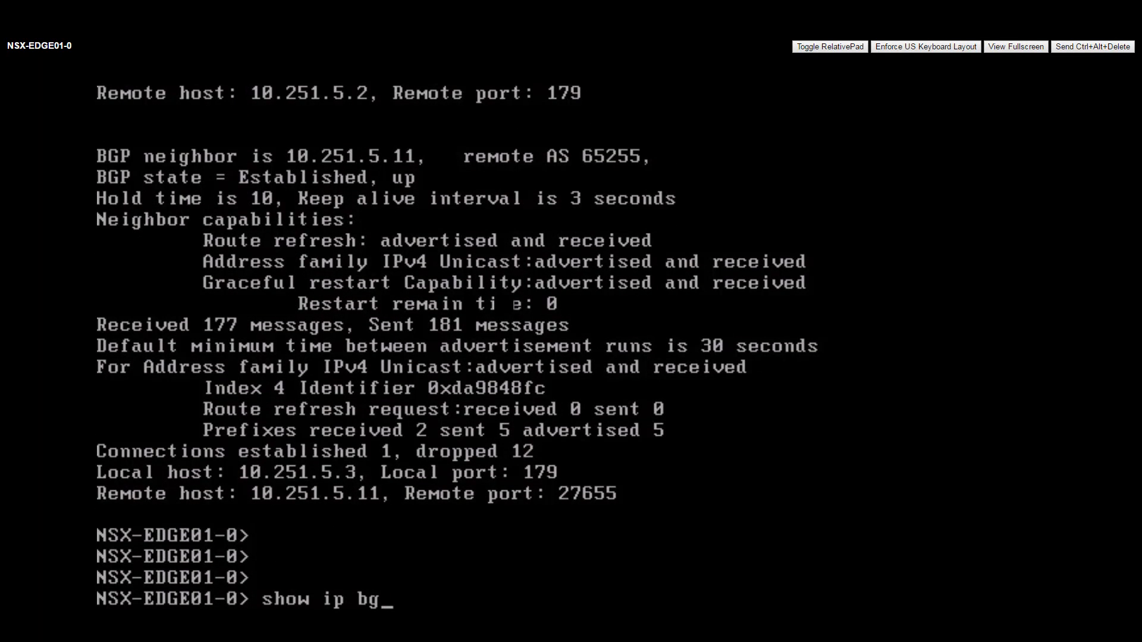
{"action": "key", "text": "BackSpace"}
{"action": "type", "text": "p nei"}
{"action": "key", "text": "Return"}
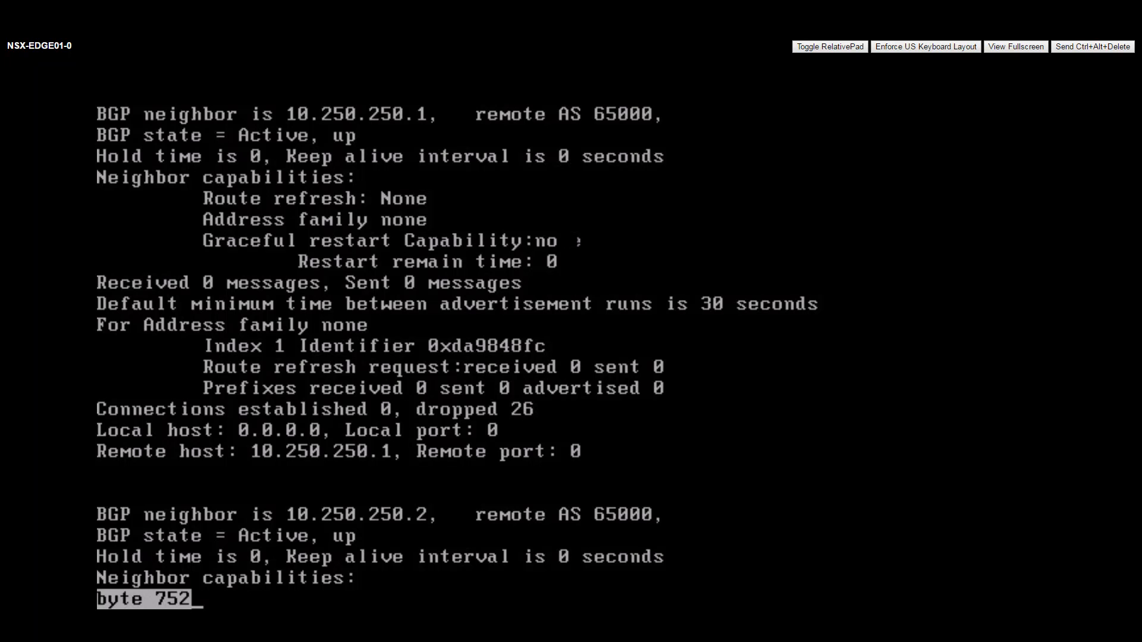
{"action": "key", "text": "space"}
{"action": "key", "text": "space"}
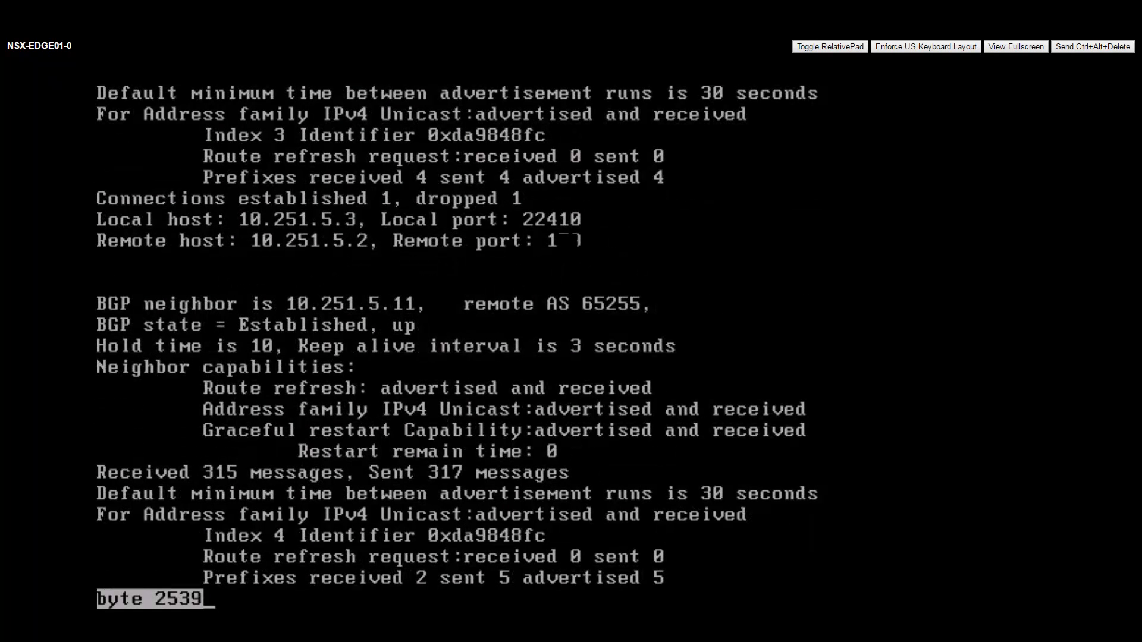
{"action": "key", "text": "space"}
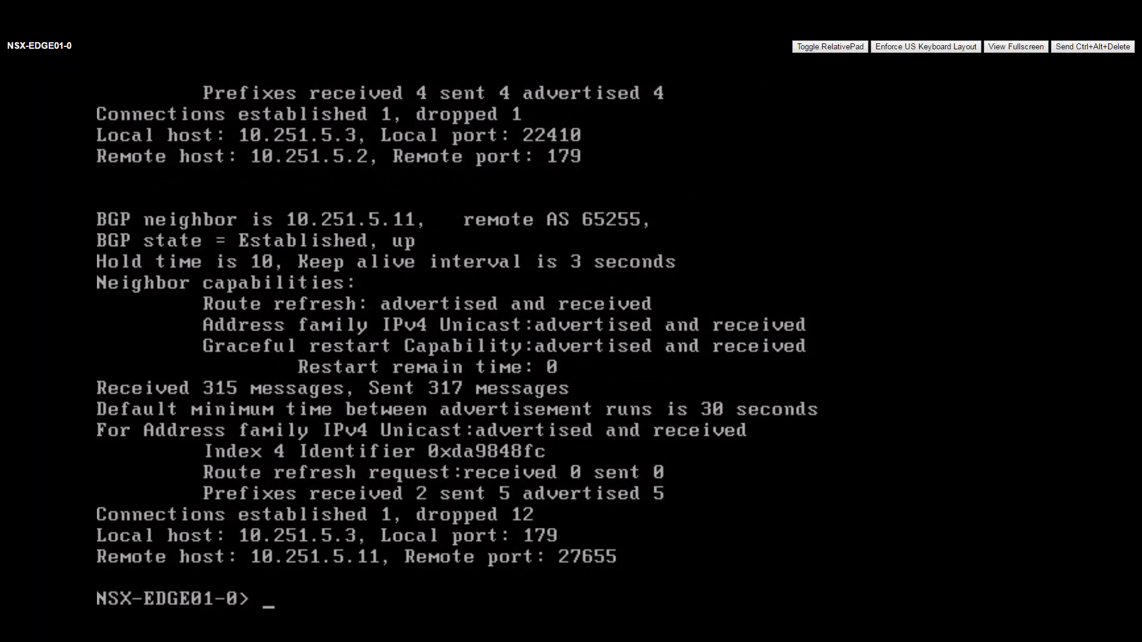
{"action": "key", "text": "Return"}
{"action": "key", "text": "Return"}
Step: Print NSX-EDGE01-0's routing table with 'show ip route' and check EDGE-PG1's Teaming and failover policy
{"action": "type", "text": "show ip route"}
{"action": "key", "text": "Return"}
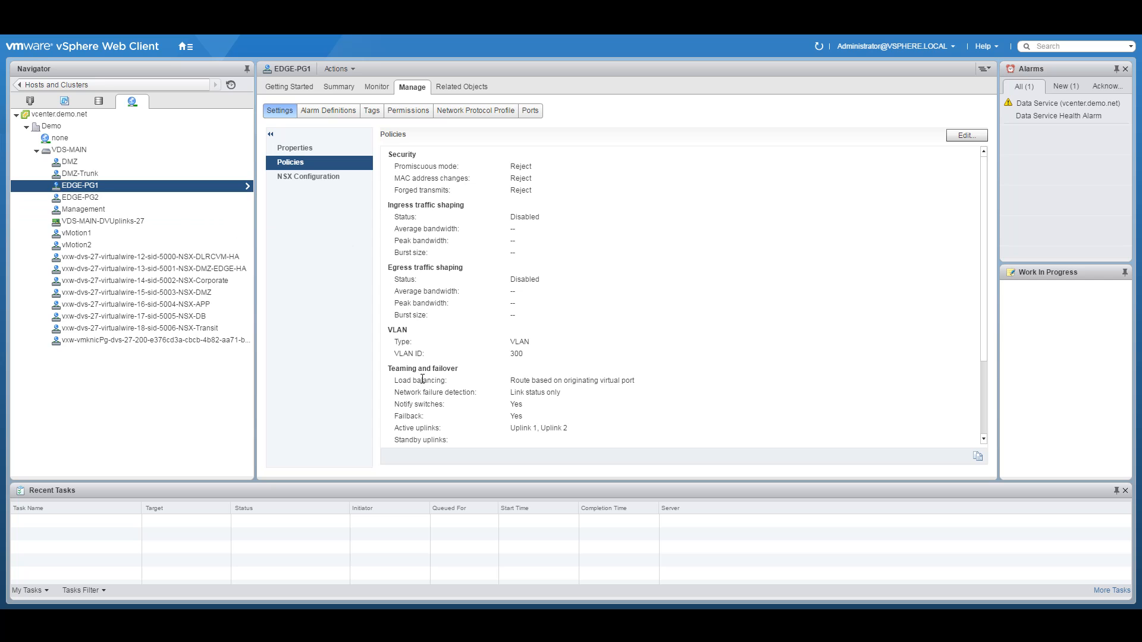
{"action": "left_click_drag", "start_coordinate": [394, 370], "coordinate": [458, 372]}
Step: Bring up the network diagram PDF showing VDS-MAIN teaming for EDGE-PG1 and EDGE-PG2
{"action": "left_click", "coordinate": [186, 46]}
{"action": "left_click", "coordinate": [215, 183]}
{"action": "left_click", "coordinate": [186, 46]}
{"action": "left_click", "coordinate": [223, 183]}
{"action": "left_click", "coordinate": [454, 587]}
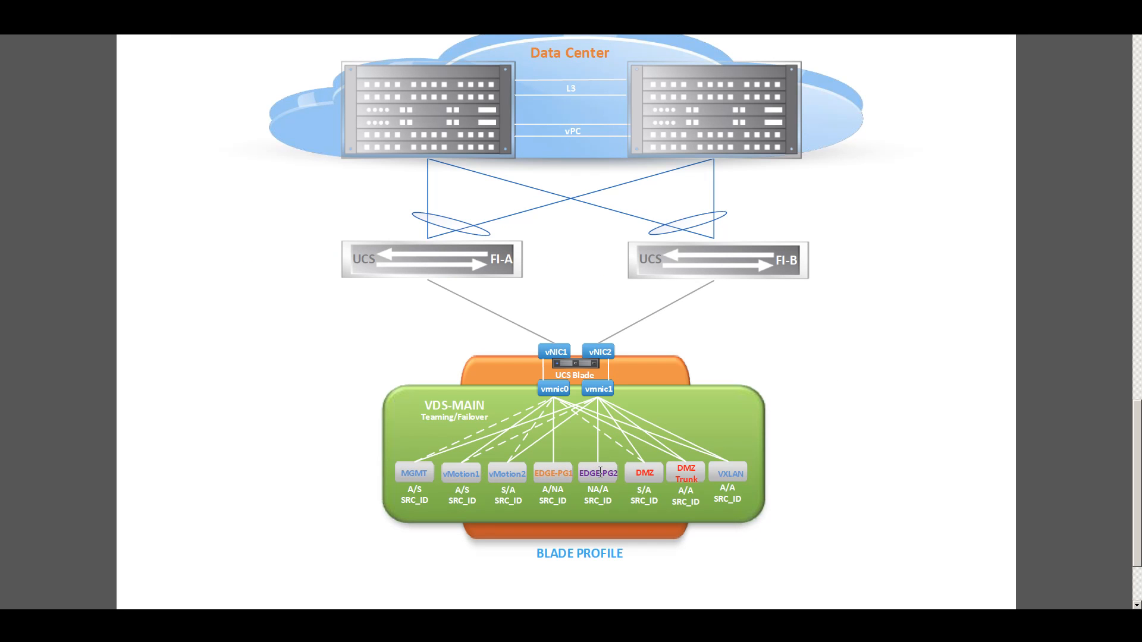
Step: Highlight the EDGE-PG1 (A/NA) and EDGE-PG2 (NA/A) teaming labels in the diagram
{"action": "left_click_drag", "start_coordinate": [536, 474], "coordinate": [571, 469]}
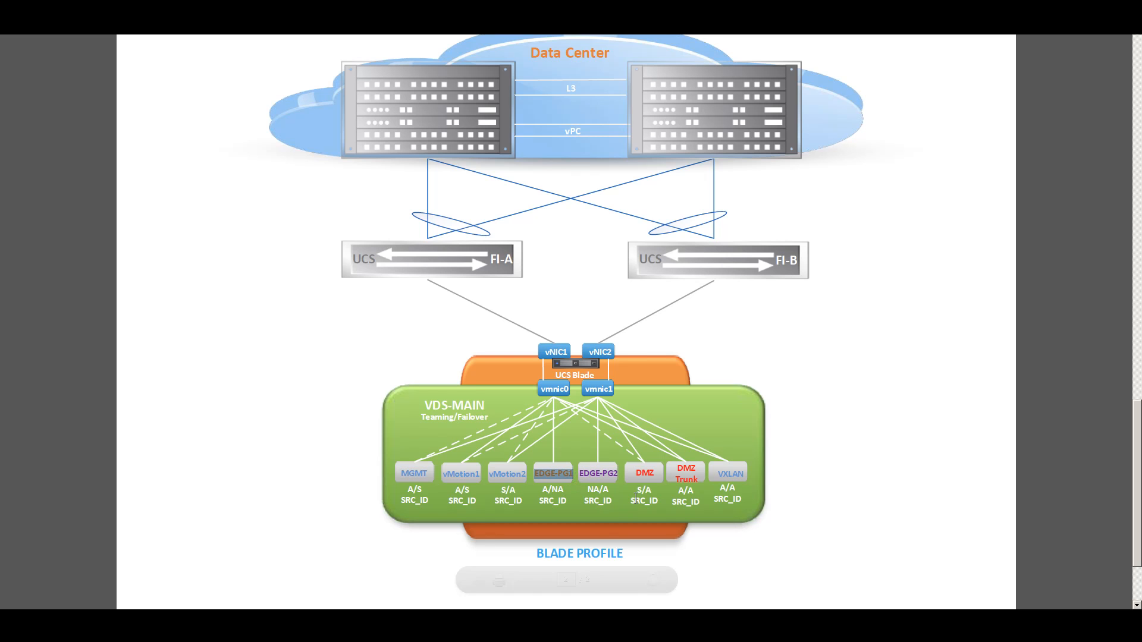
{"action": "left_click_drag", "start_coordinate": [587, 473], "coordinate": [618, 473]}
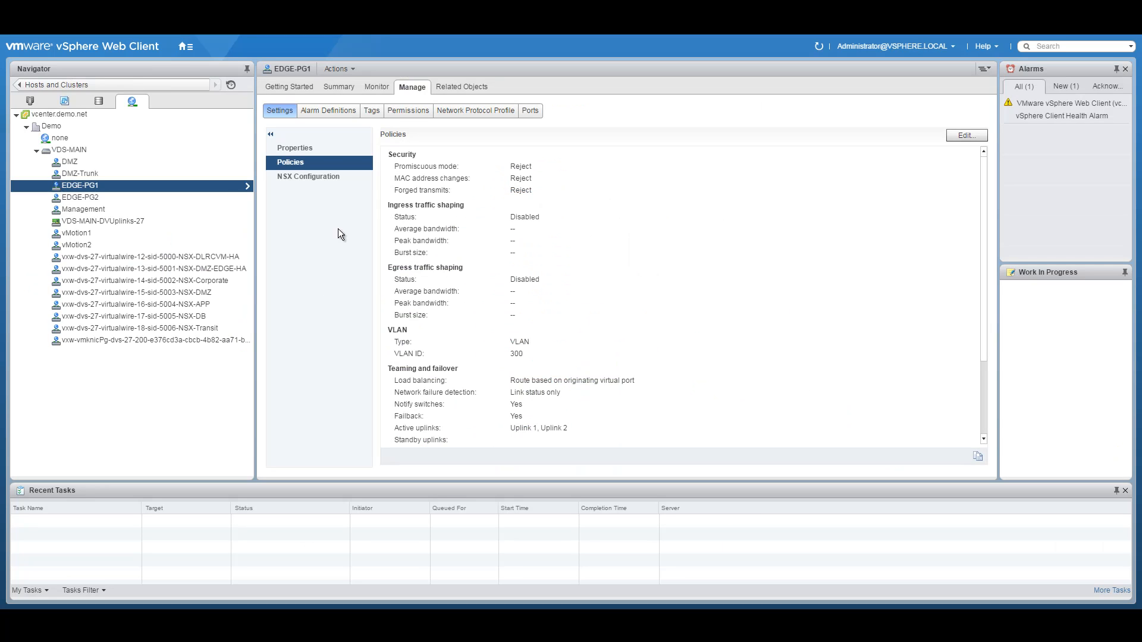
Step: Set EDGE-PG1's teaming to Uplink 1 active and Uplink 2 unused, and save the change
{"action": "right_click", "coordinate": [123, 184]}
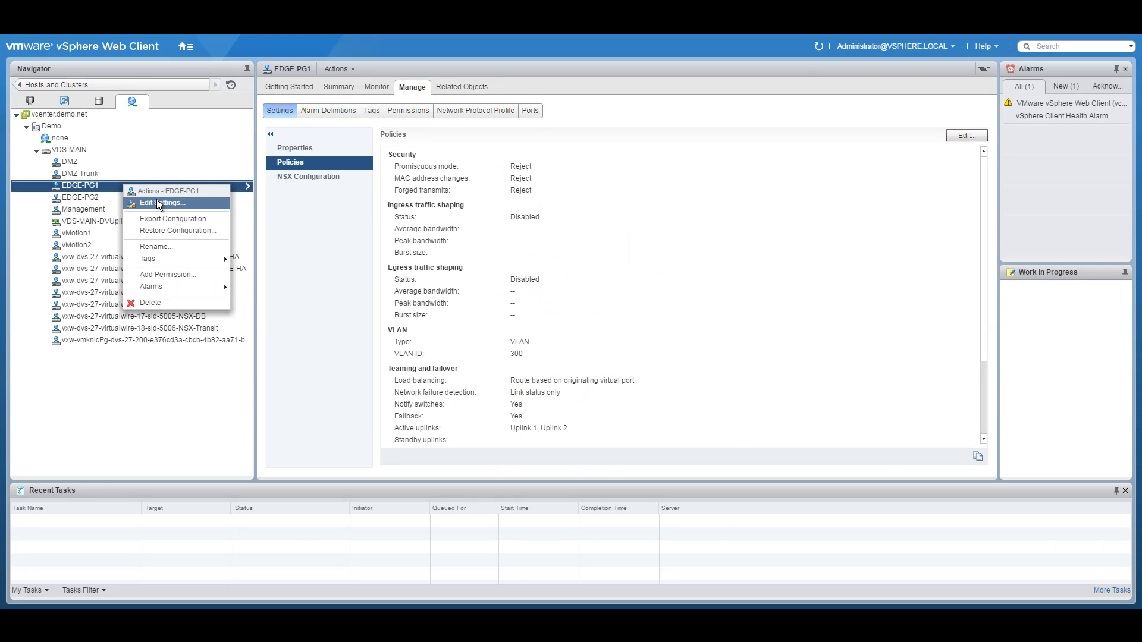
{"action": "left_click", "coordinate": [156, 201]}
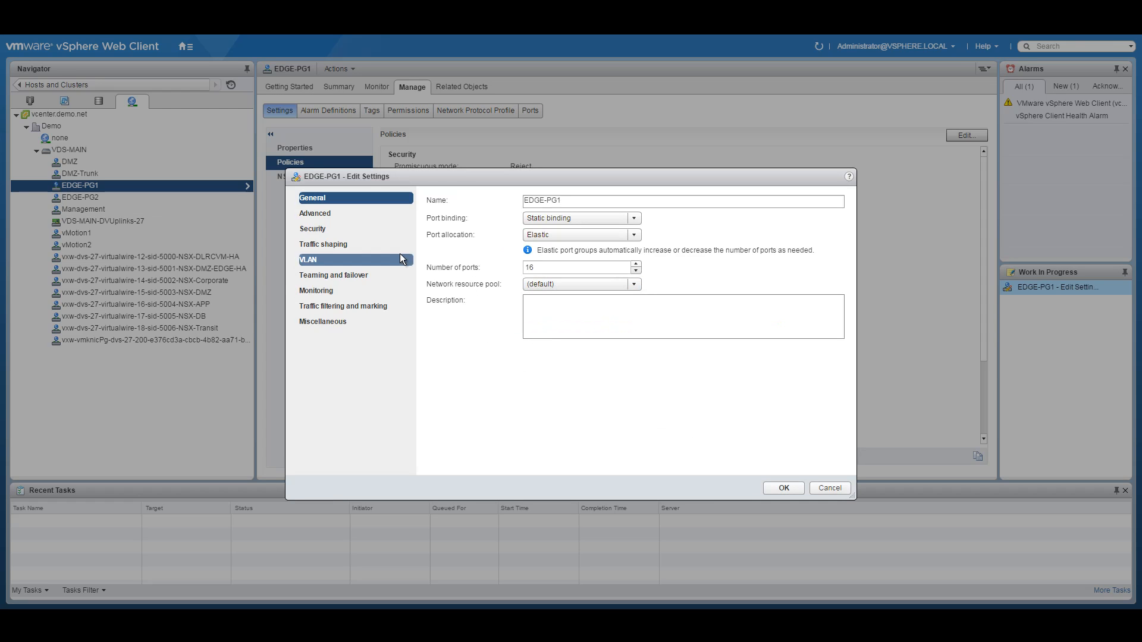
{"action": "left_click", "coordinate": [345, 275]}
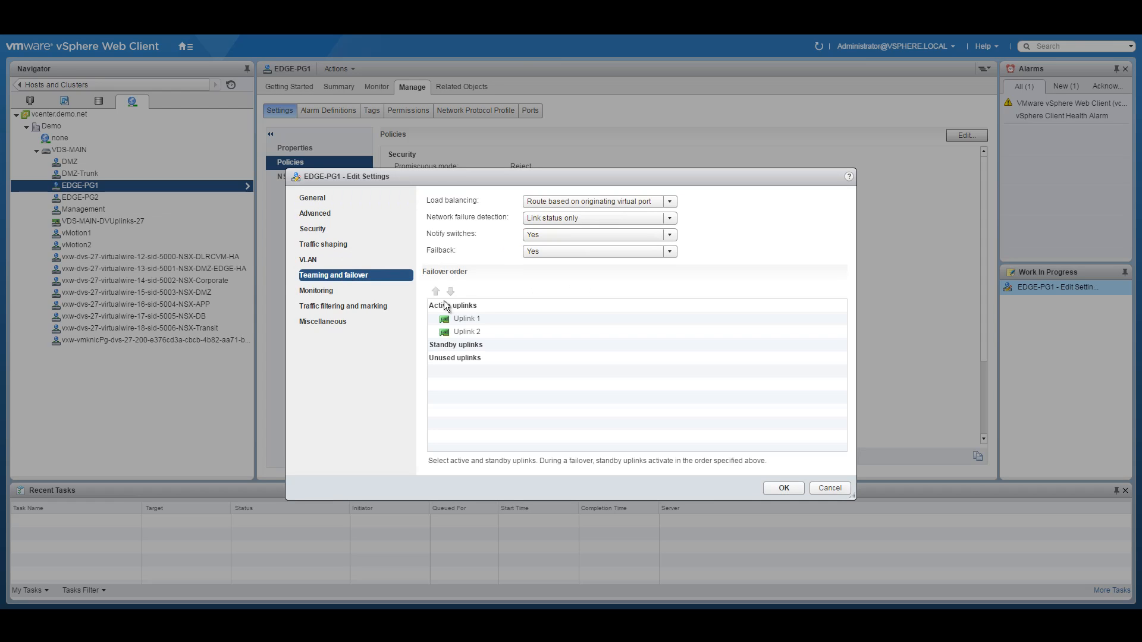
{"action": "left_click", "coordinate": [478, 331]}
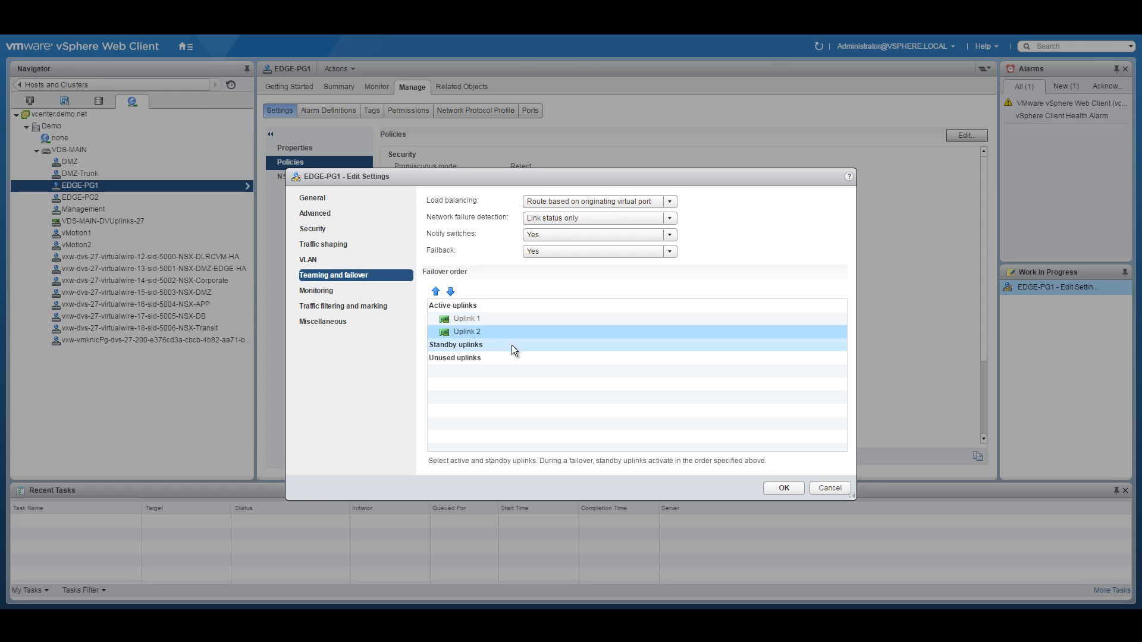
{"action": "left_click", "coordinate": [451, 291]}
{"action": "left_click", "coordinate": [450, 291]}
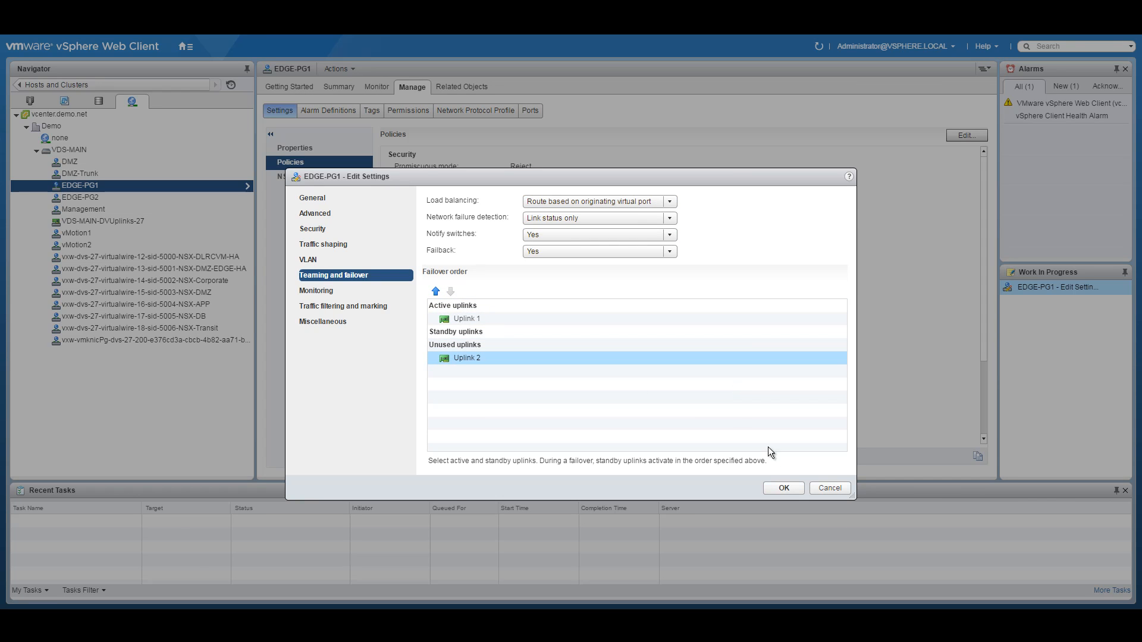
{"action": "left_click", "coordinate": [782, 488]}
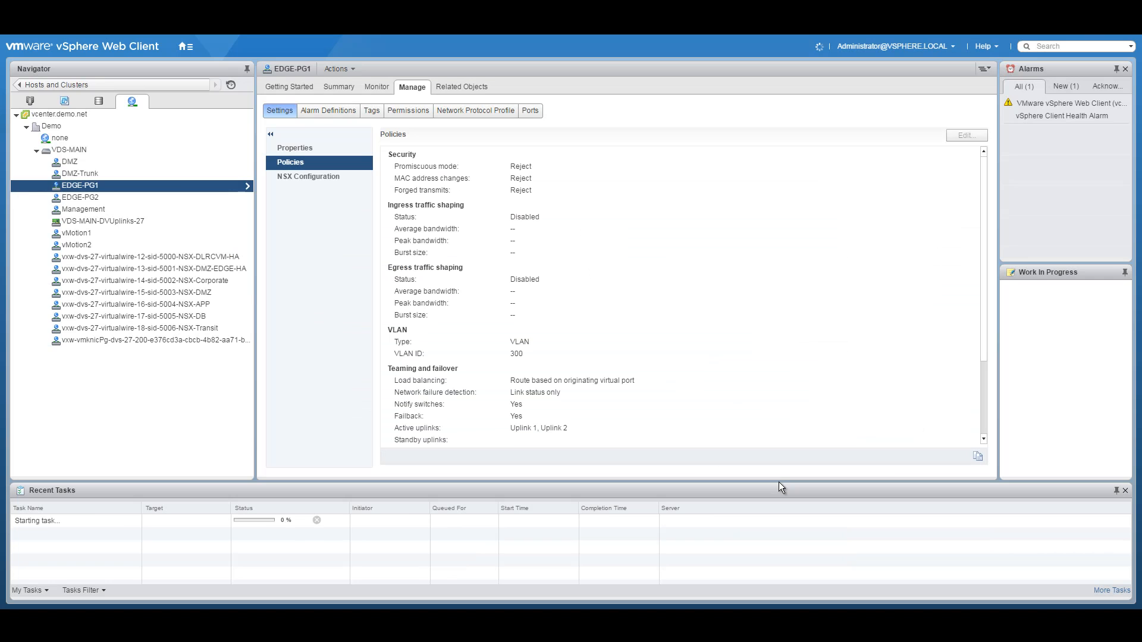
{"action": "left_click", "coordinate": [121, 198]}
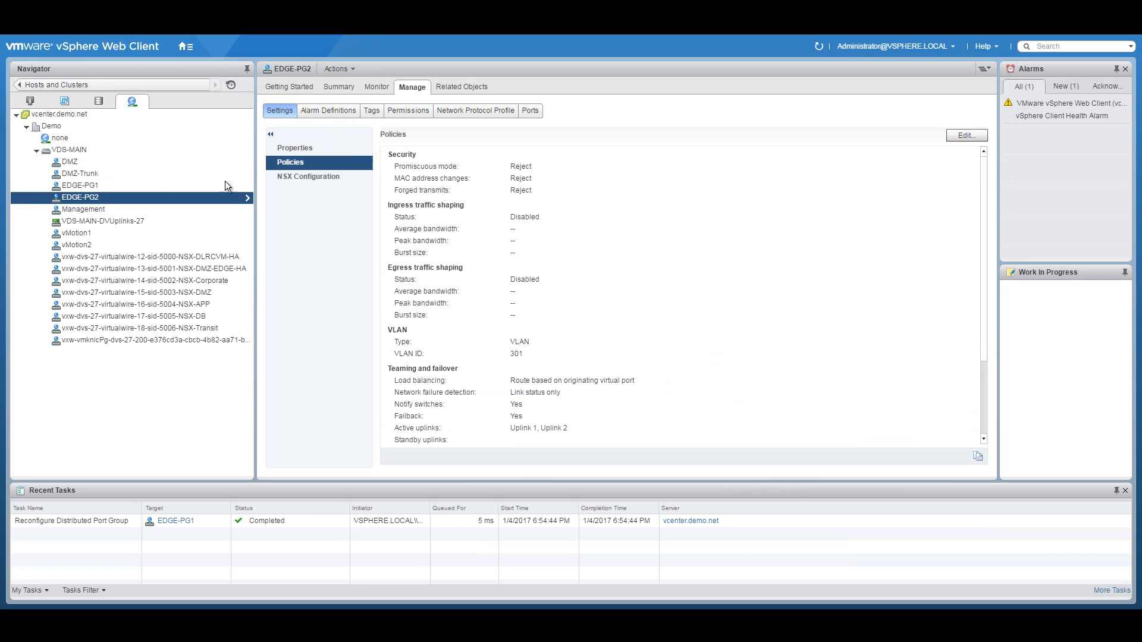
Step: Set EDGE-PG2's teaming to Uplink 2 active with Uplink 1 unused, then view DMZ's policies
{"action": "right_click", "coordinate": [109, 198]}
{"action": "left_click", "coordinate": [162, 218]}
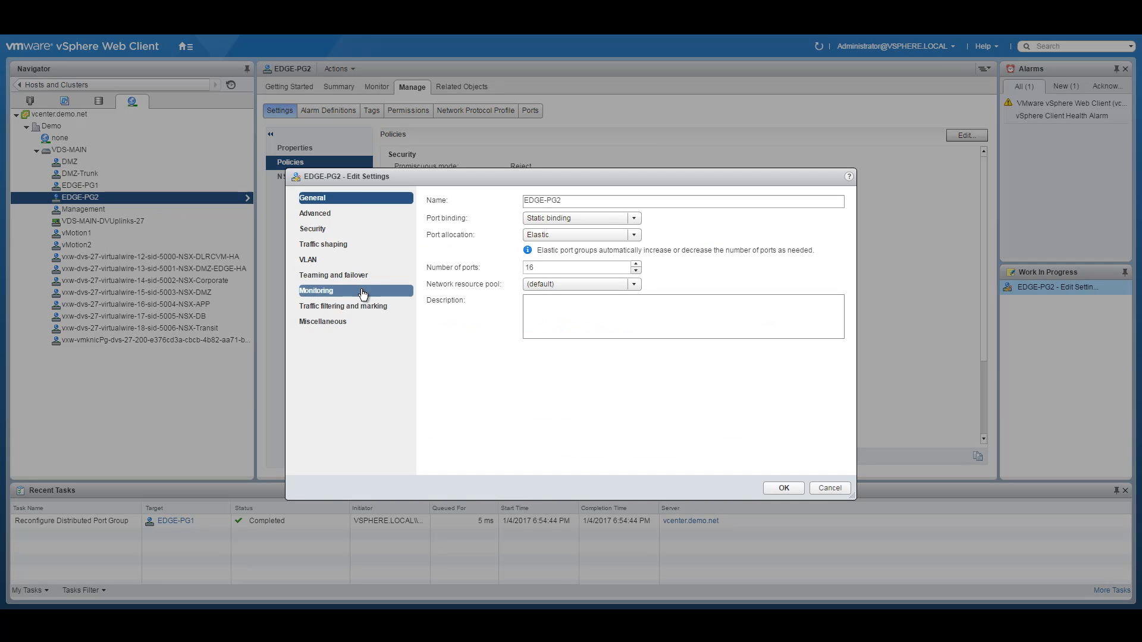
{"action": "left_click", "coordinate": [344, 277]}
{"action": "left_click", "coordinate": [459, 323]}
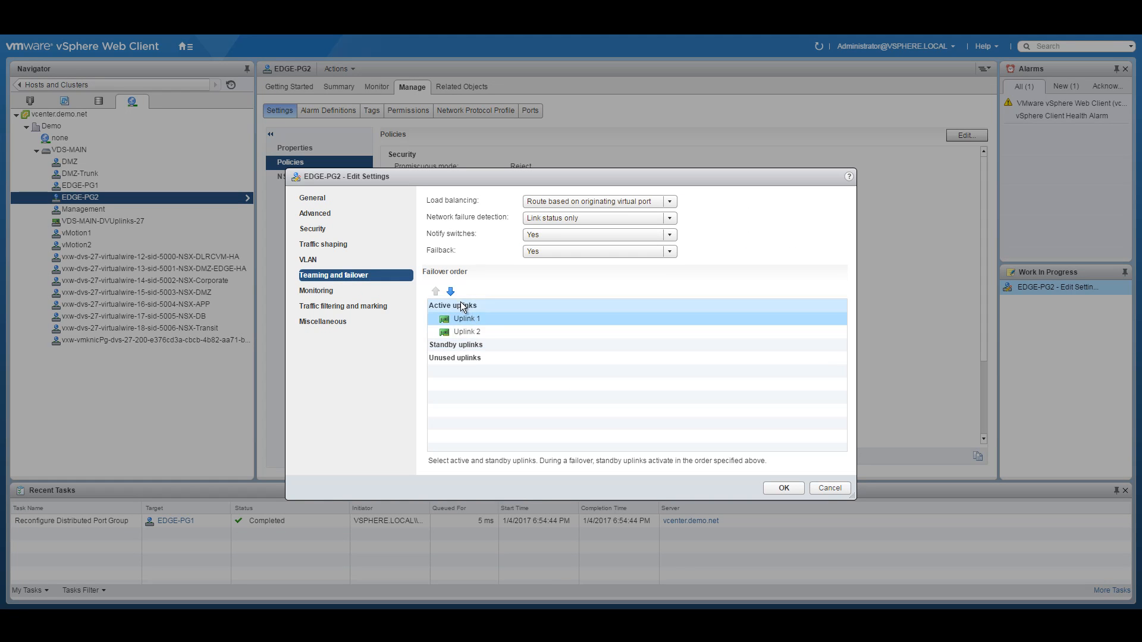
{"action": "left_click", "coordinate": [451, 293]}
{"action": "left_click", "coordinate": [452, 293]}
{"action": "left_click", "coordinate": [451, 293]}
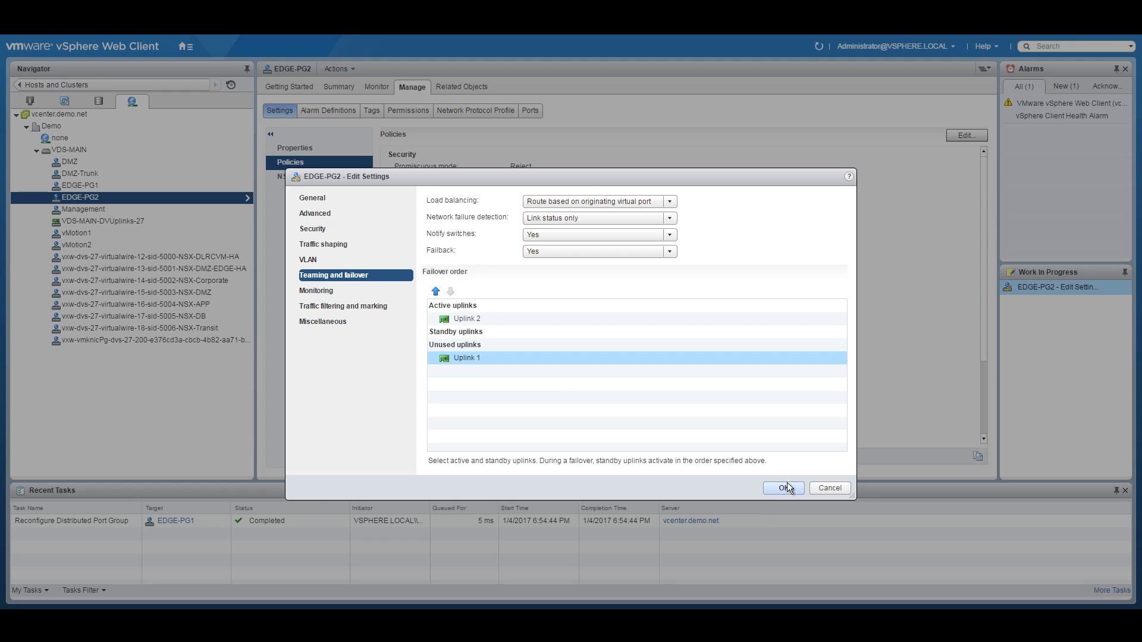
{"action": "left_click", "coordinate": [787, 483]}
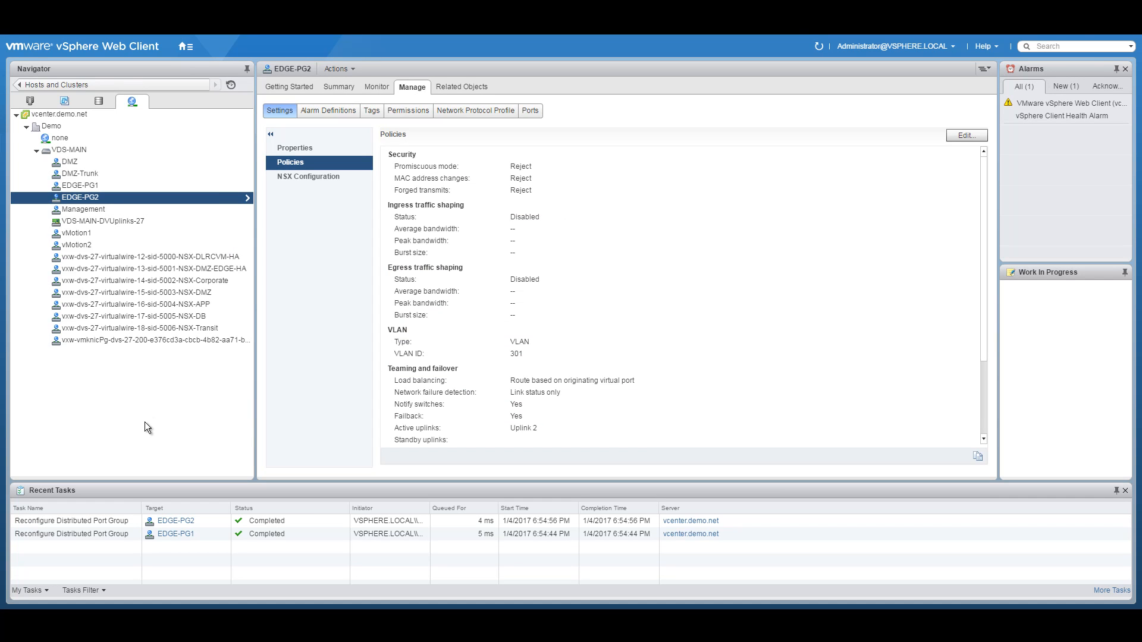
{"action": "left_click", "coordinate": [186, 46]}
{"action": "left_click", "coordinate": [128, 163]}
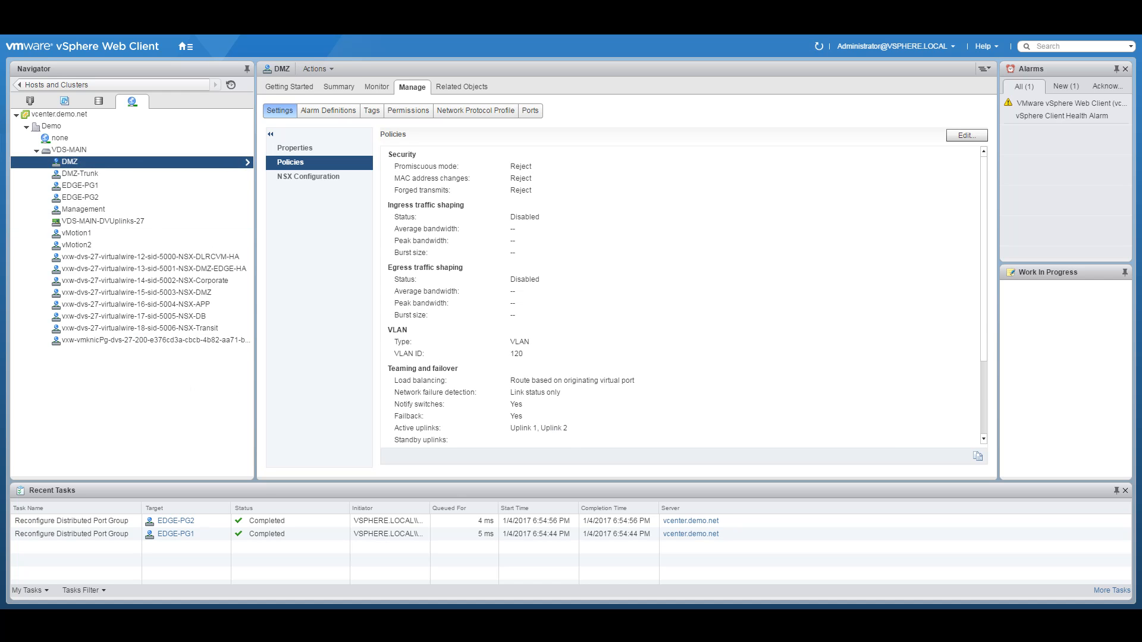
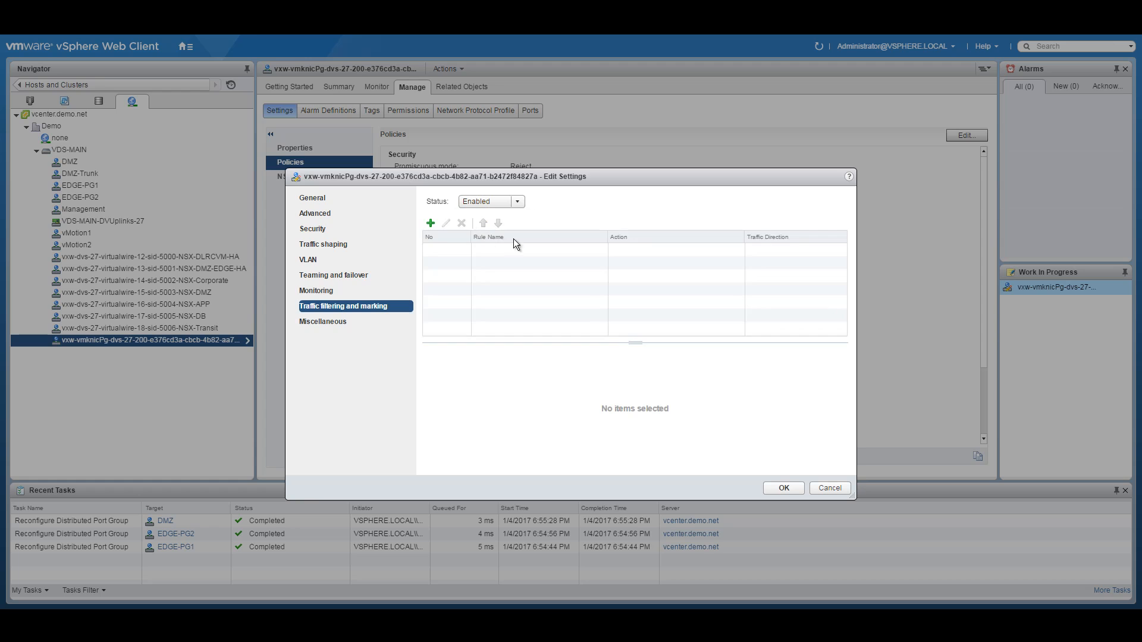
Step: Add a traffic rule named VXLAN-QoS with action Tag and Update CoS tag enabled
{"action": "left_click", "coordinate": [430, 224]}
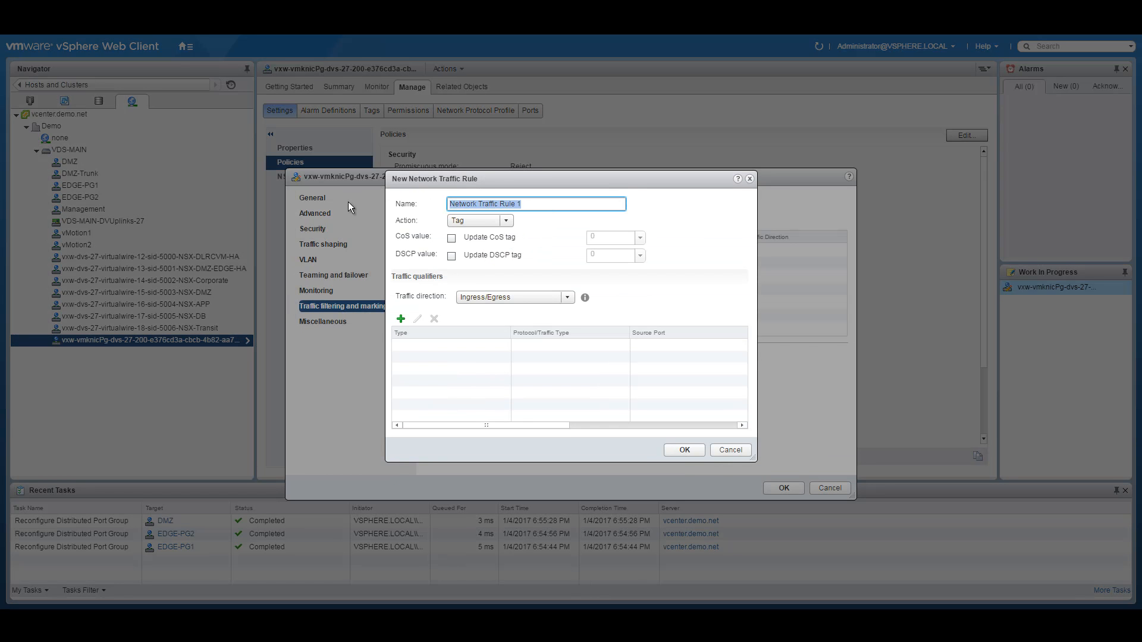
{"action": "type", "text": "VXLAN-QoS"}
{"action": "left_click", "coordinate": [482, 221]}
{"action": "left_click", "coordinate": [469, 259]}
{"action": "left_click", "coordinate": [451, 239]}
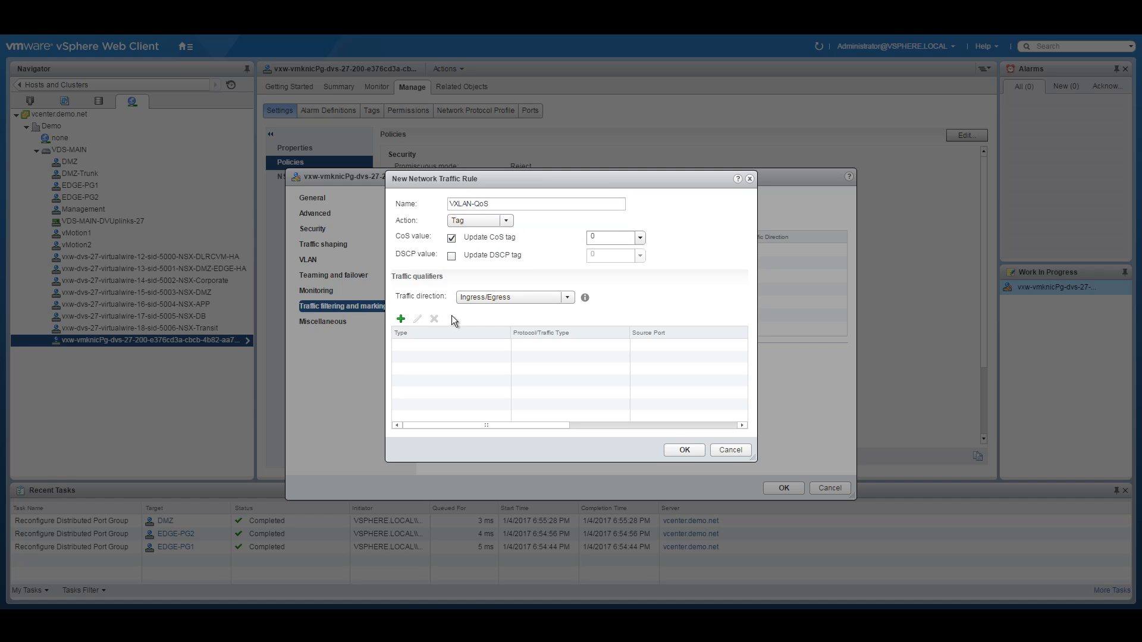
Step: Give the rule an IP qualifier matching any protocol, then save it and apply the port group settings
{"action": "left_click", "coordinate": [400, 321]}
{"action": "left_click", "coordinate": [431, 355]}
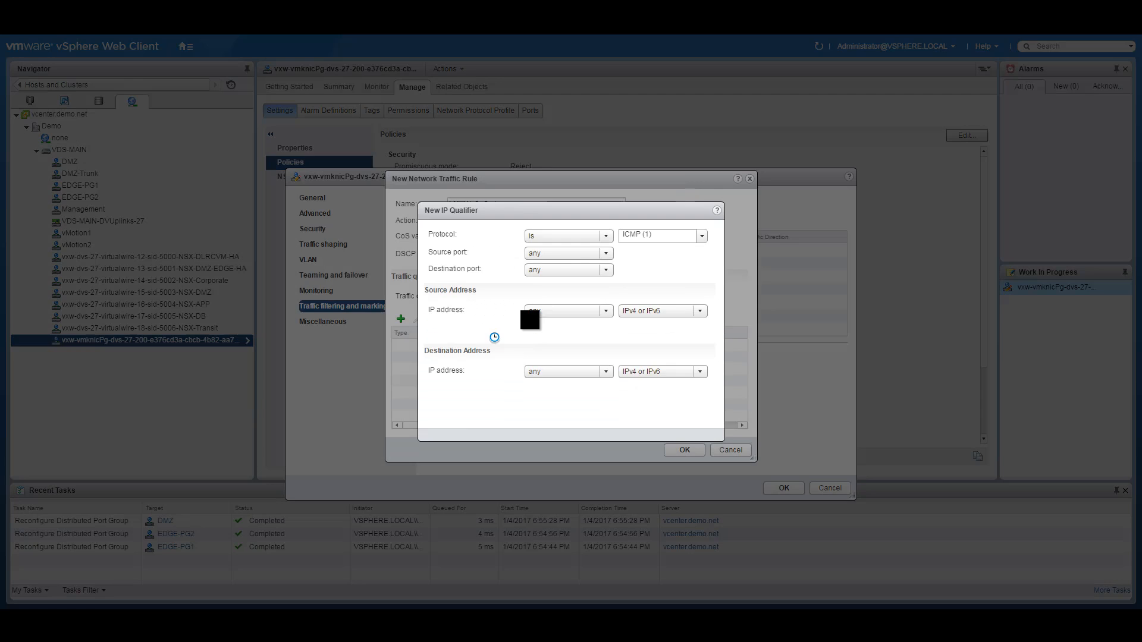
{"action": "left_click", "coordinate": [566, 237]}
{"action": "left_click", "coordinate": [551, 278]}
{"action": "left_click", "coordinate": [544, 238]}
{"action": "left_click", "coordinate": [552, 246]}
{"action": "left_click", "coordinate": [652, 419]}
{"action": "left_click", "coordinate": [685, 450]}
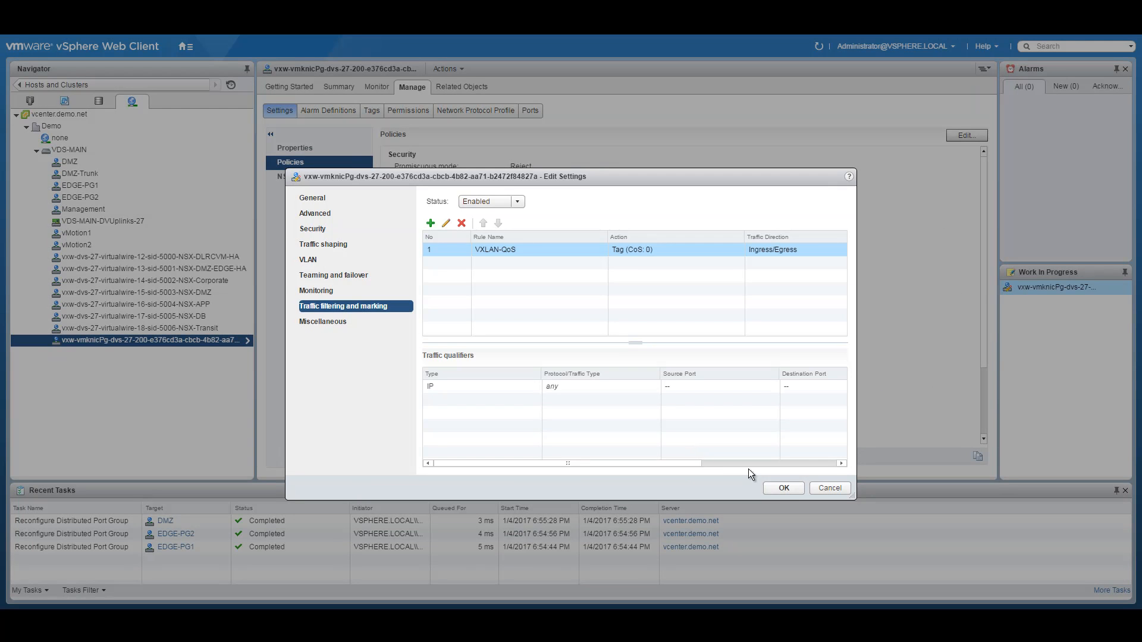
{"action": "left_click", "coordinate": [784, 488]}
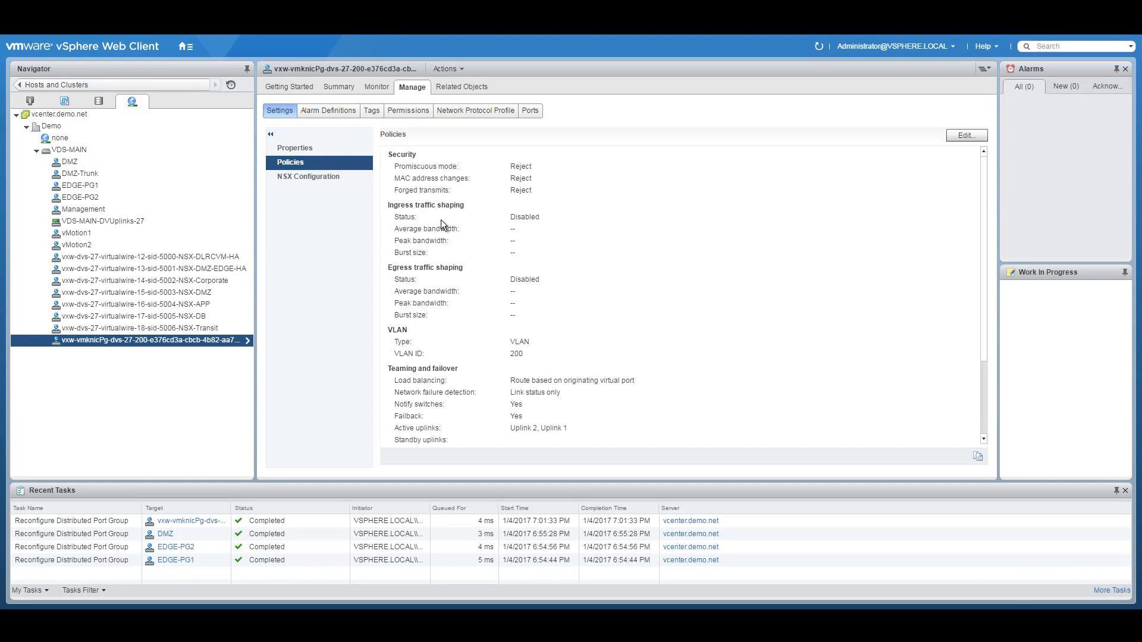
Step: In Hosts and Clusters, collapse Compute01 and open the Management and Edge cluster's settings
{"action": "left_click", "coordinate": [186, 46]}
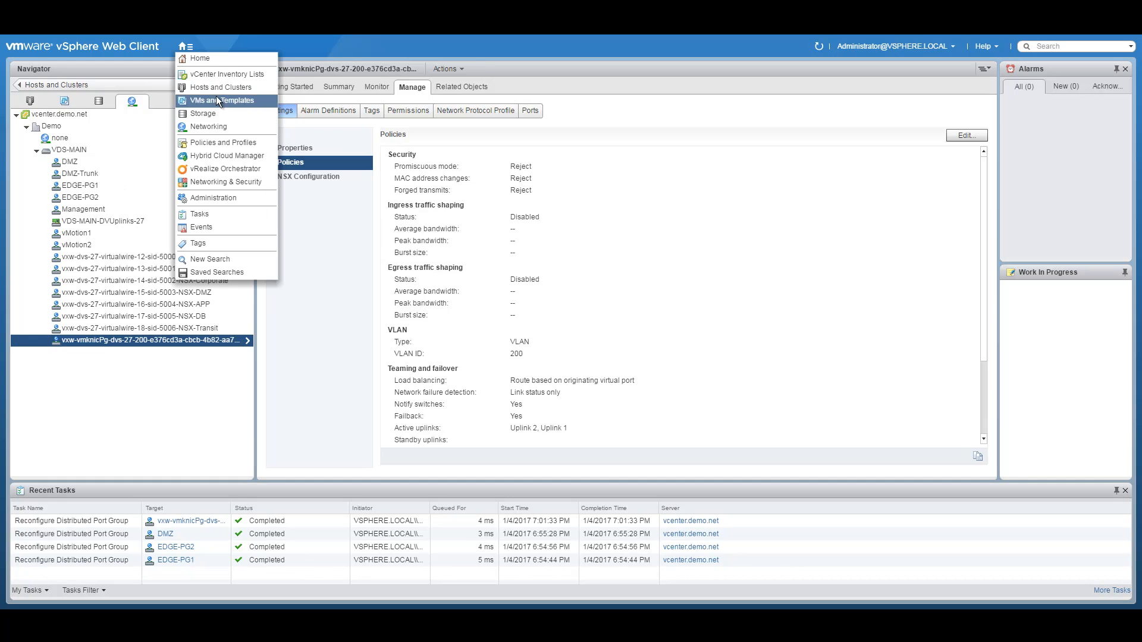
{"action": "left_click", "coordinate": [213, 87]}
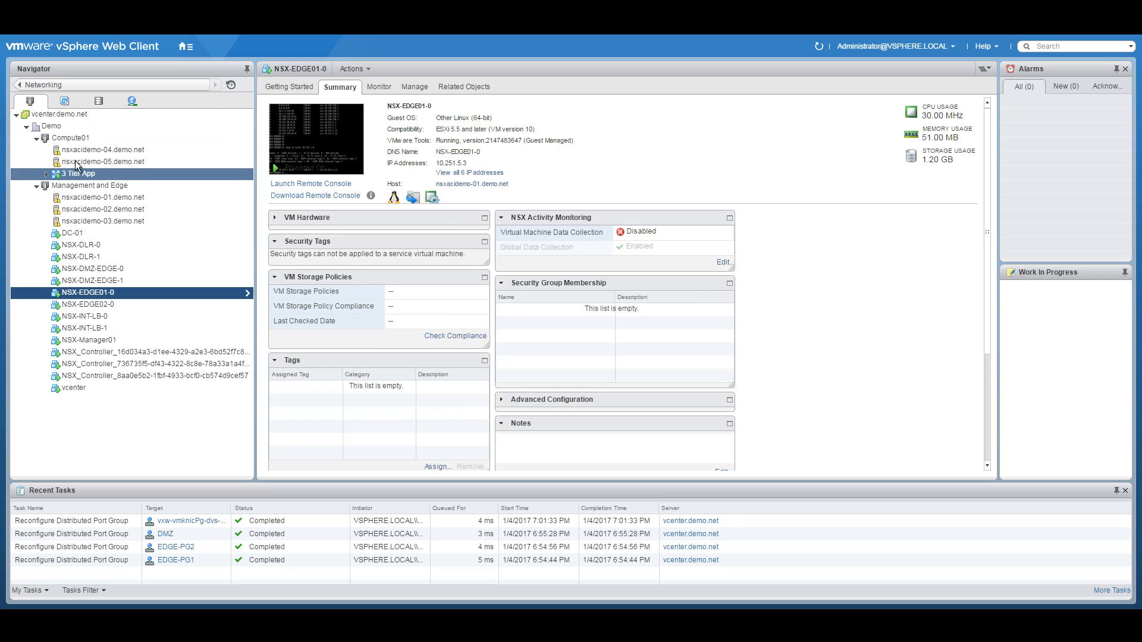
{"action": "left_click", "coordinate": [36, 138]}
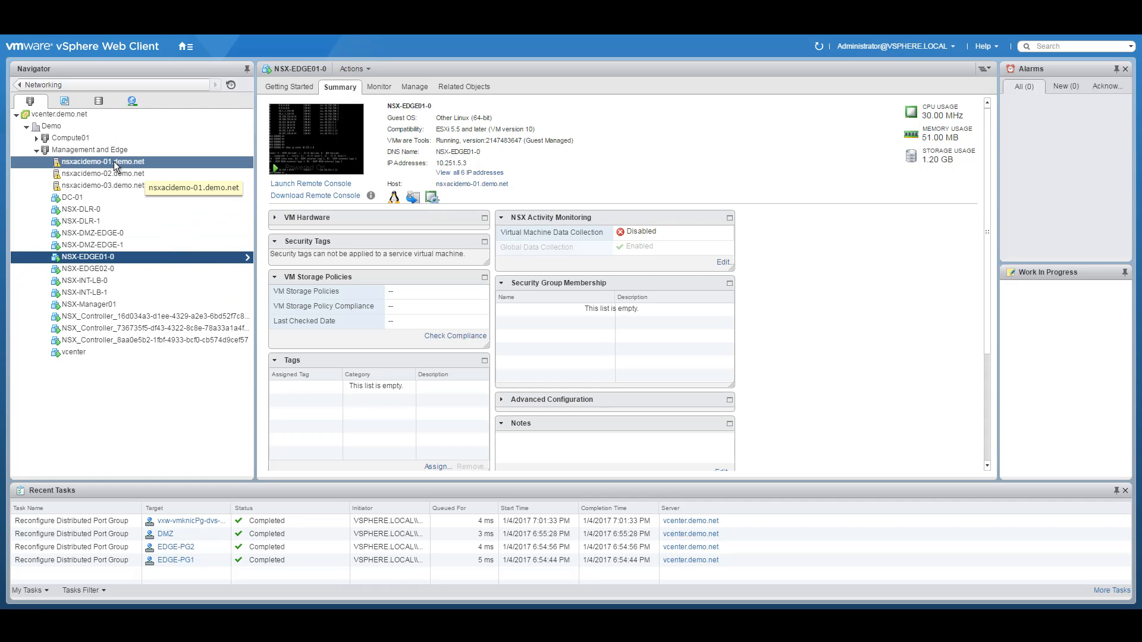
{"action": "left_click", "coordinate": [83, 149]}
{"action": "right_click", "coordinate": [83, 150]}
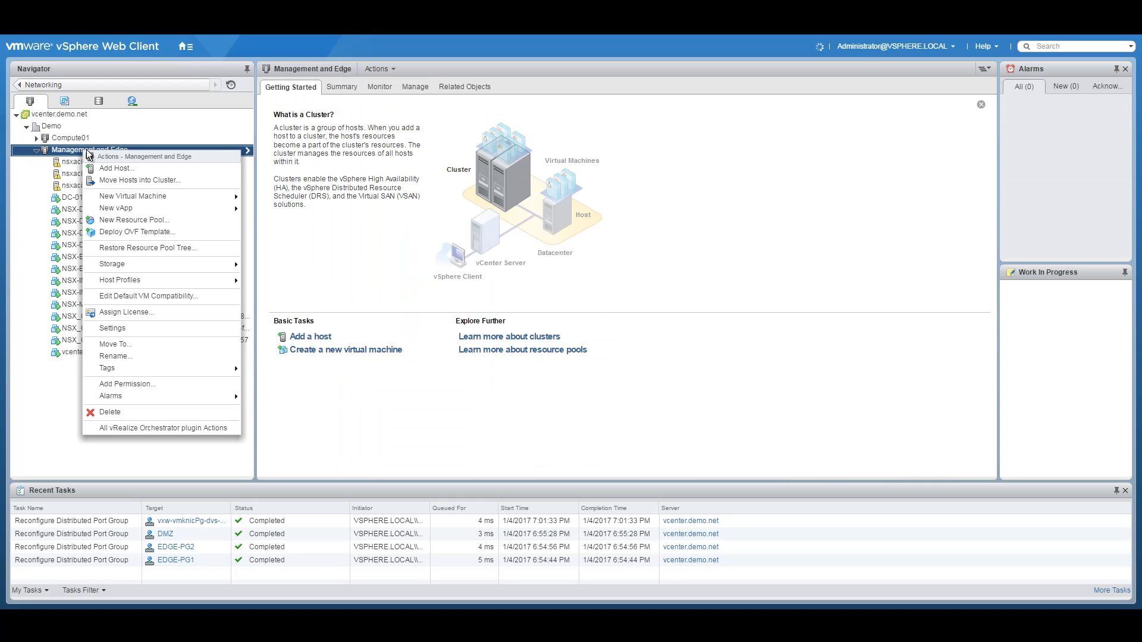
{"action": "left_click", "coordinate": [112, 328]}
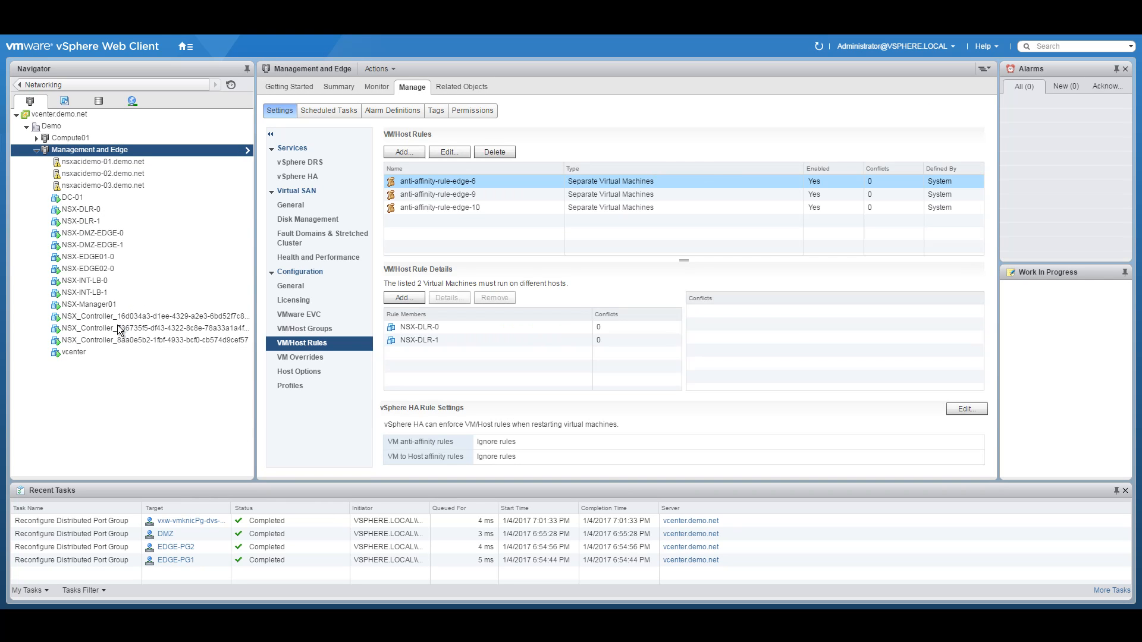
Step: Create host group Management-Blade1 containing nsxacidemo-01.demo.net
{"action": "left_click", "coordinate": [323, 329]}
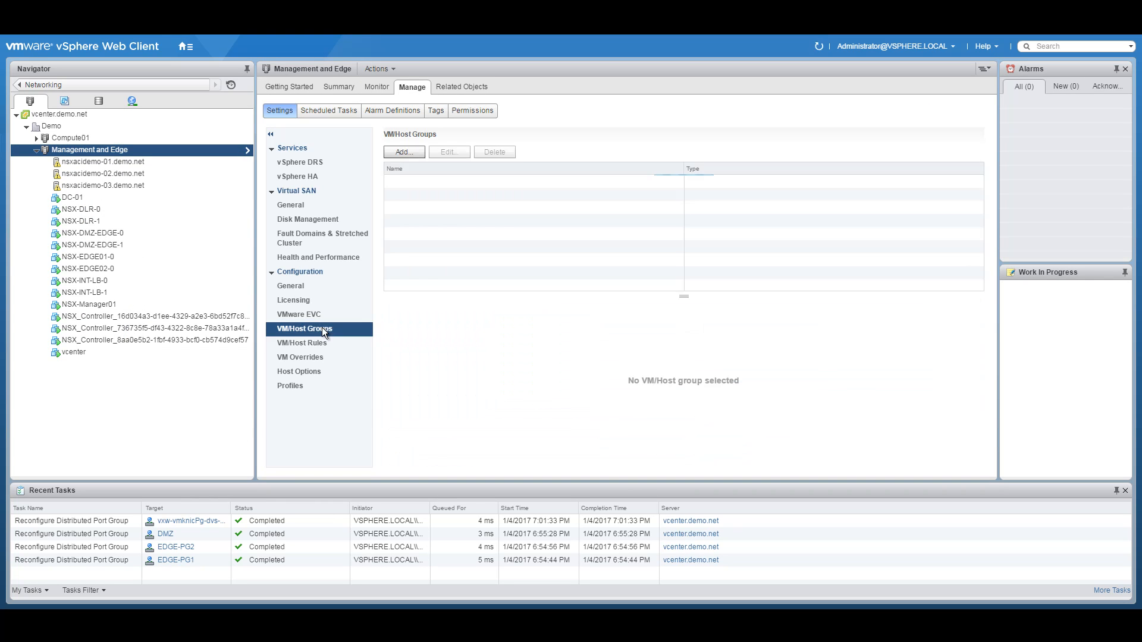
{"action": "left_click", "coordinate": [404, 149]}
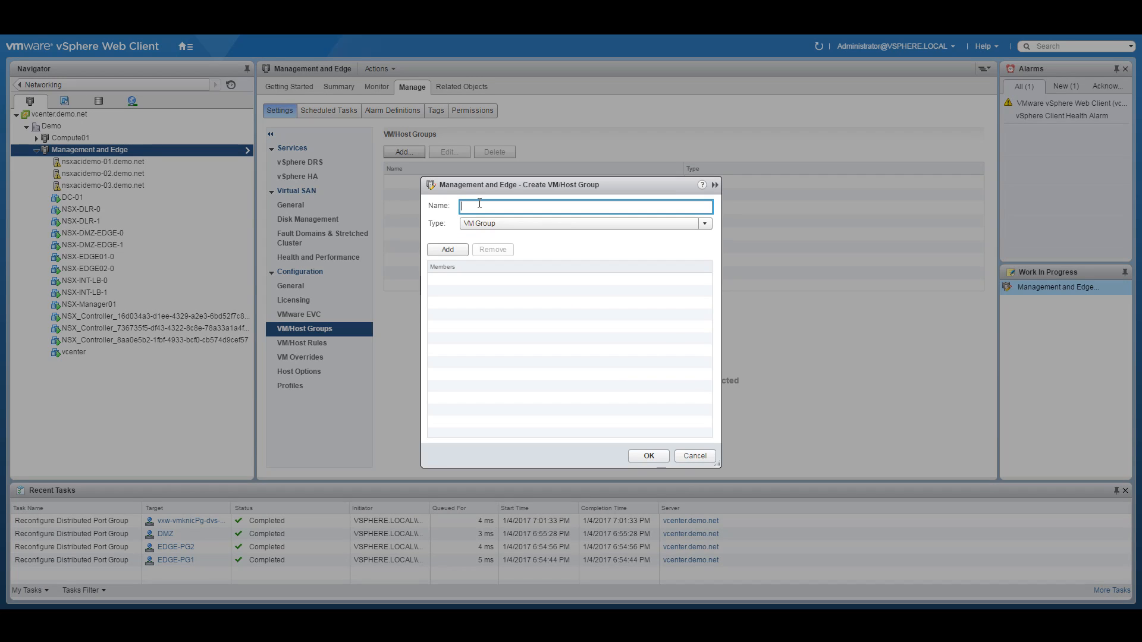
{"action": "type", "text": "Management-Blade1"}
{"action": "left_click", "coordinate": [502, 221]}
{"action": "left_click", "coordinate": [504, 250]}
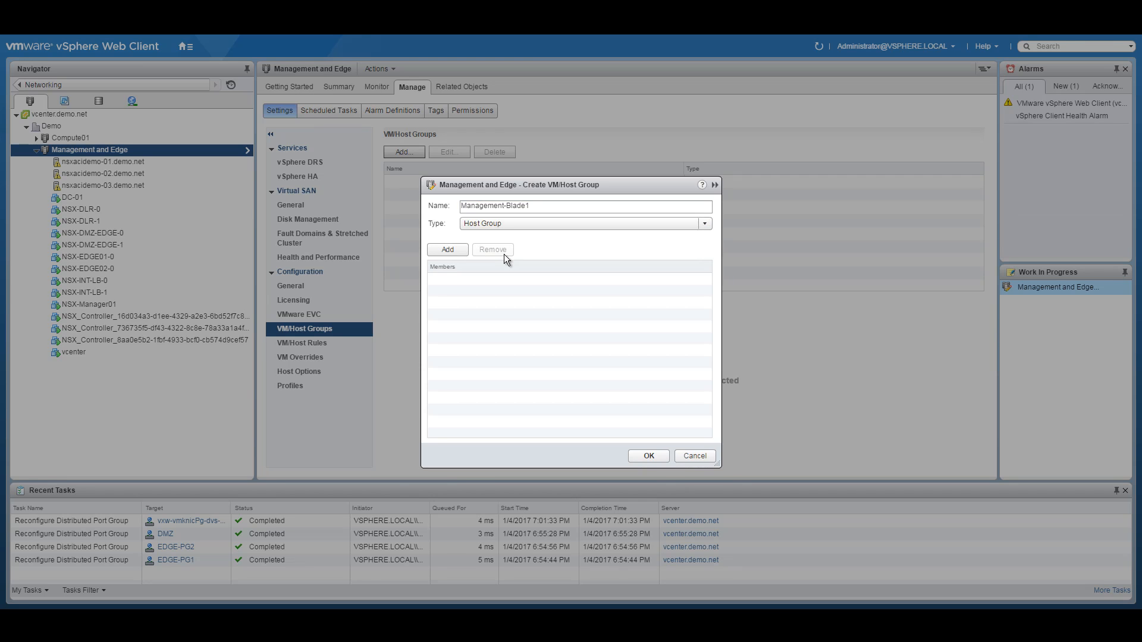
{"action": "left_click", "coordinate": [450, 250]}
{"action": "left_click", "coordinate": [433, 277]}
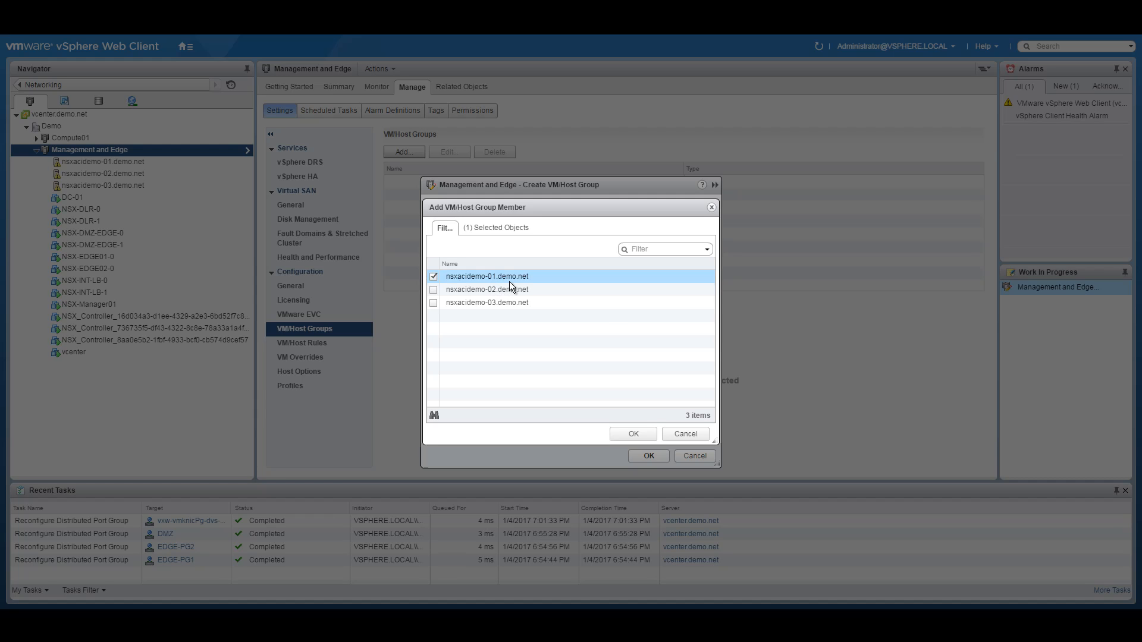
{"action": "left_click", "coordinate": [634, 432]}
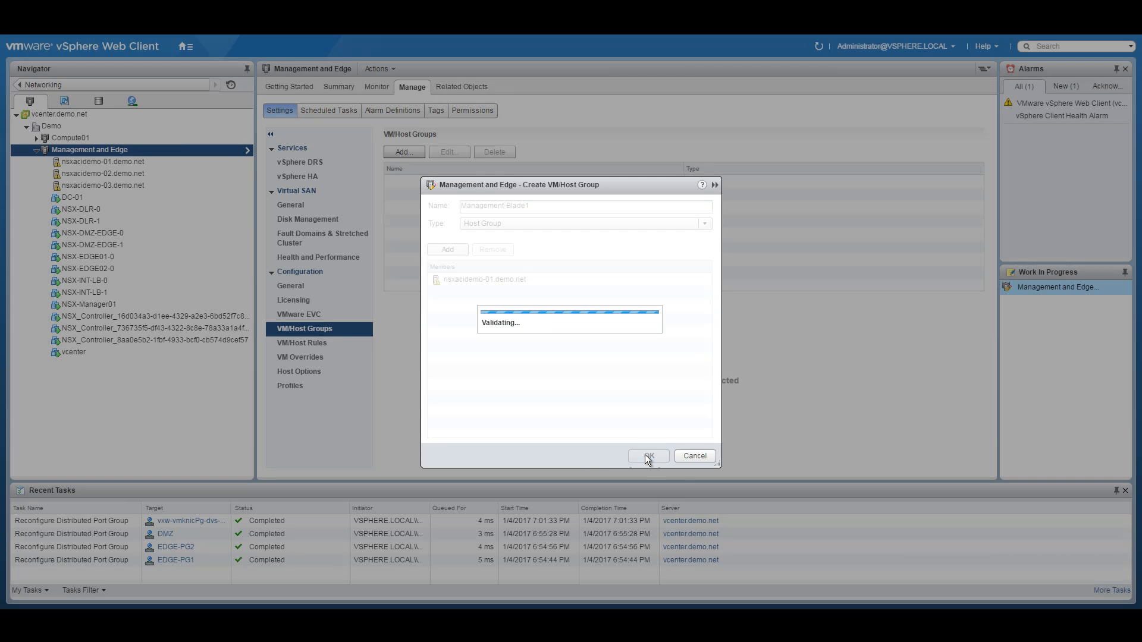
{"action": "left_click", "coordinate": [646, 455]}
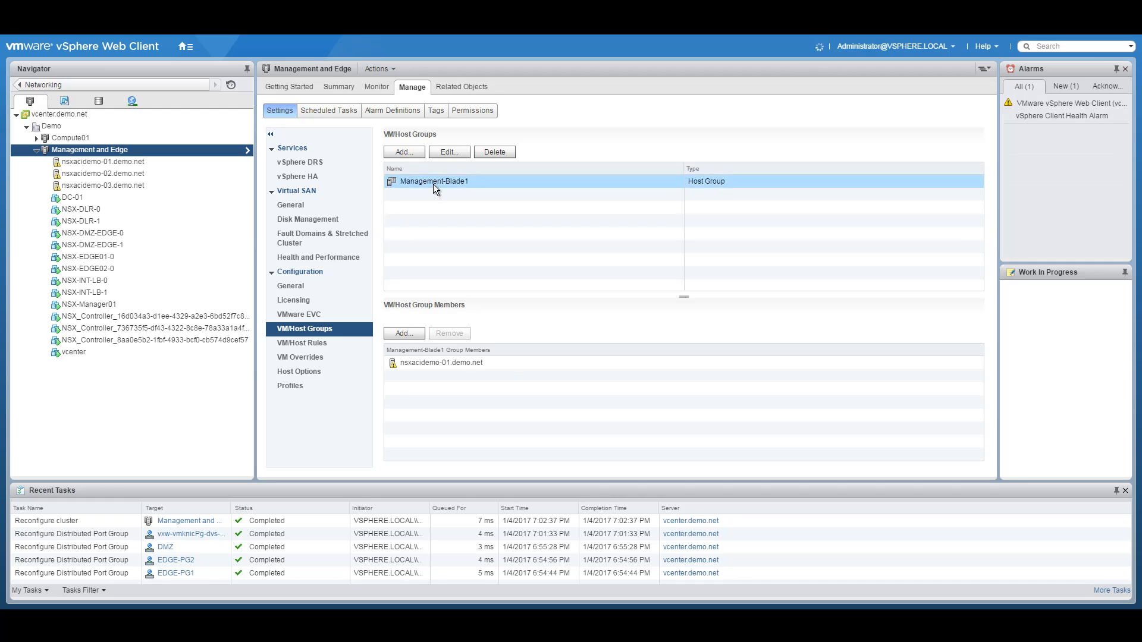
{"action": "left_click", "coordinate": [404, 152]}
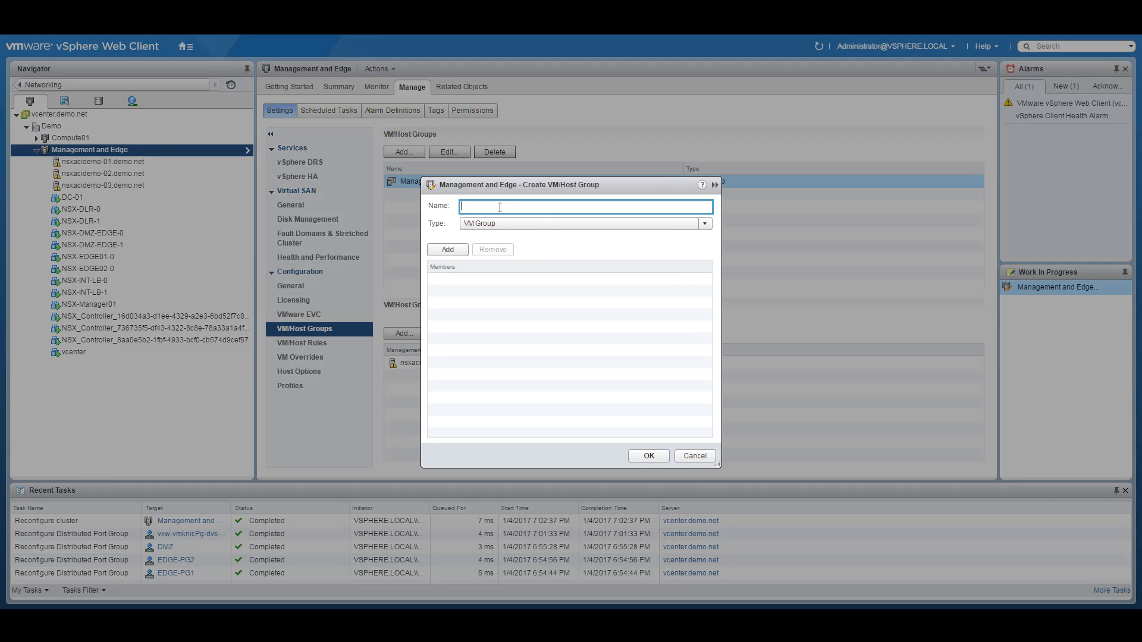
Step: Create host group Management-Blade2 containing nsxacidemo-02.demo.net
{"action": "type", "text": "Management-Blade2"}
{"action": "left_click", "coordinate": [495, 223]}
{"action": "left_click", "coordinate": [490, 245]}
{"action": "left_click", "coordinate": [448, 249]}
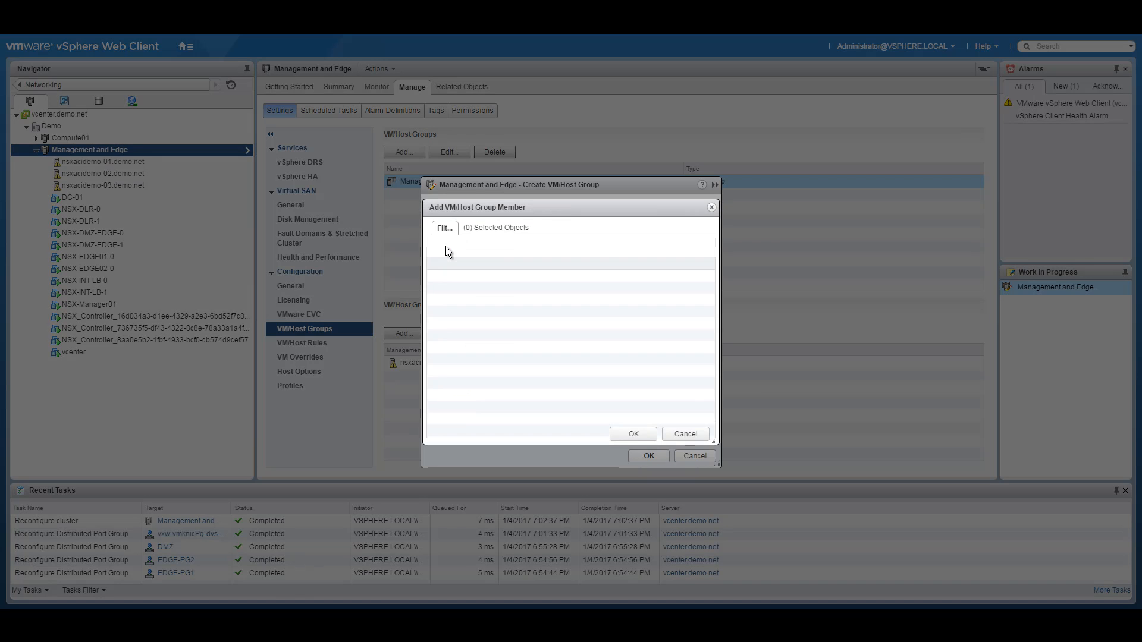
{"action": "left_click", "coordinate": [434, 289]}
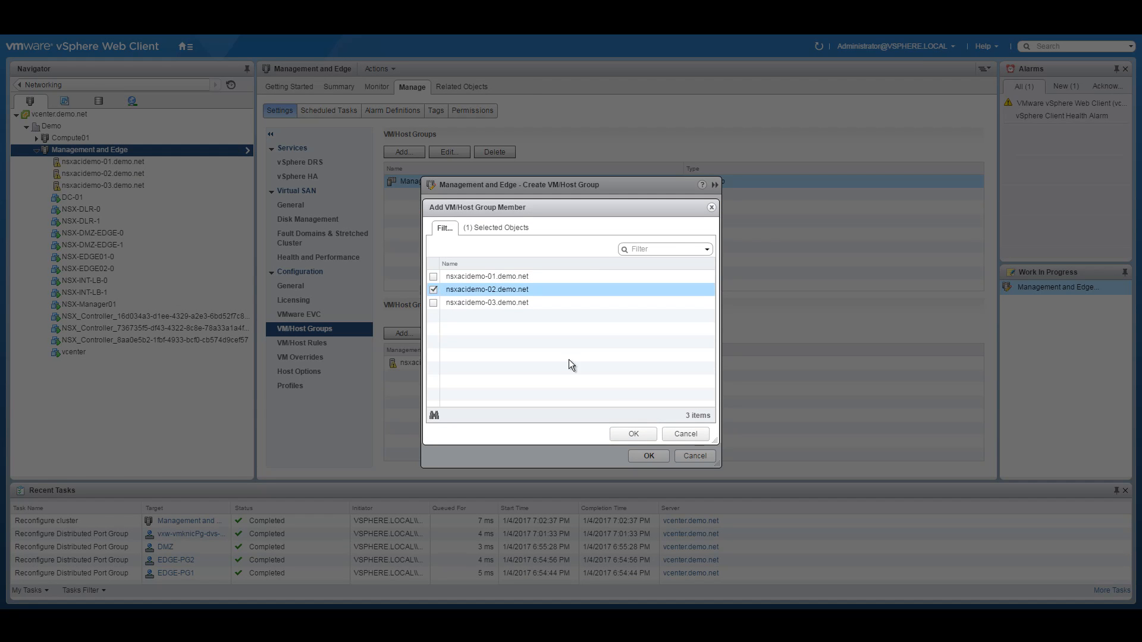
{"action": "left_click", "coordinate": [635, 434]}
{"action": "left_click", "coordinate": [649, 456]}
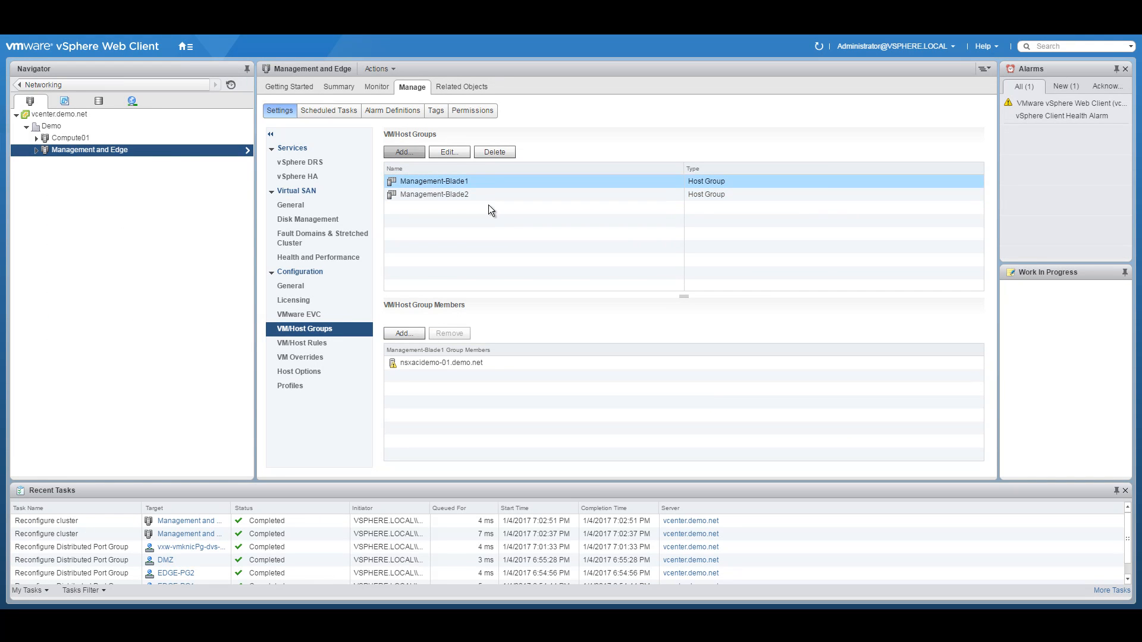
Step: Create host group Management-Blade3 containing nsxacidemo-03.demo.net
{"action": "left_click", "coordinate": [409, 153]}
{"action": "type", "text": "Managemern"}
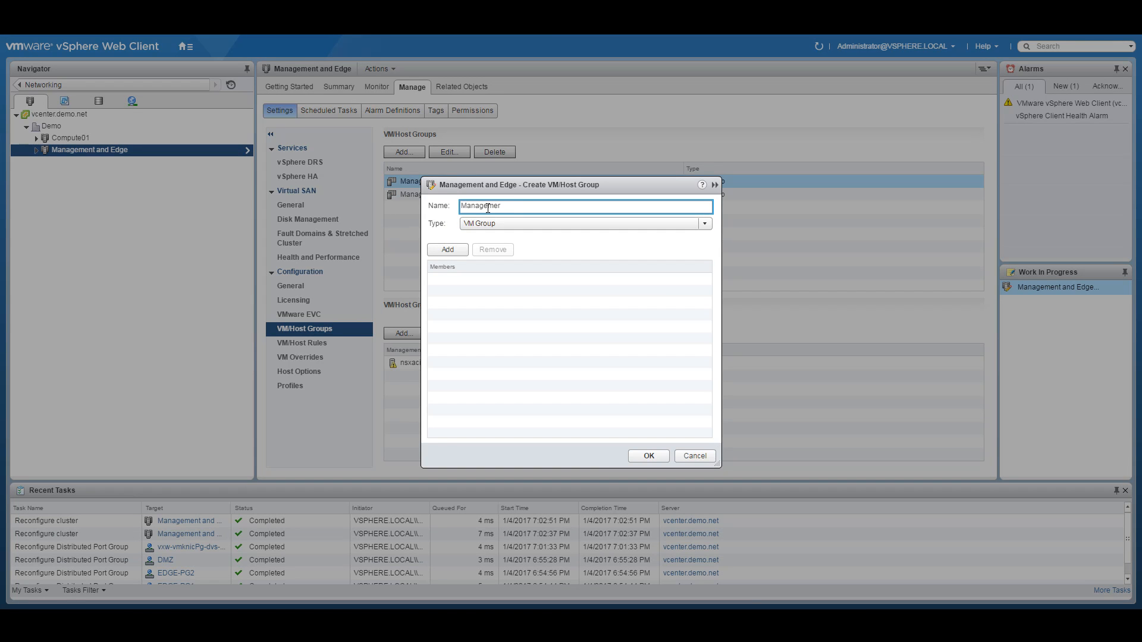
{"action": "type", "text": "-Blade3"}
{"action": "left_click", "coordinate": [495, 223]}
{"action": "left_click", "coordinate": [483, 246]}
{"action": "left_click", "coordinate": [463, 250]}
{"action": "left_click", "coordinate": [434, 304]}
{"action": "left_click", "coordinate": [632, 434]}
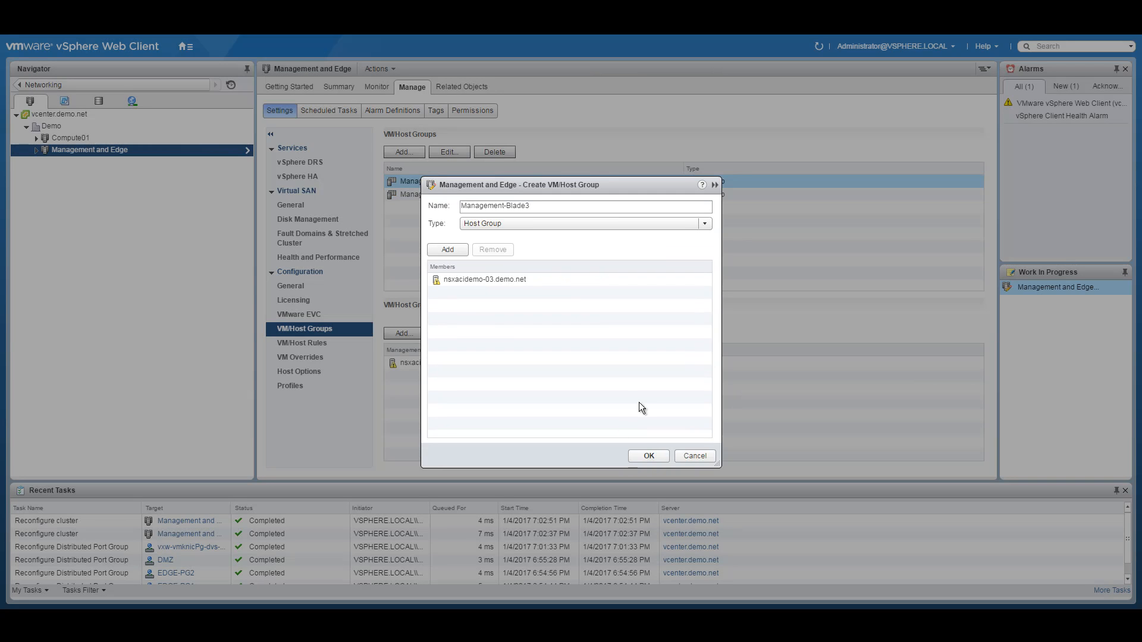
{"action": "left_click", "coordinate": [649, 456]}
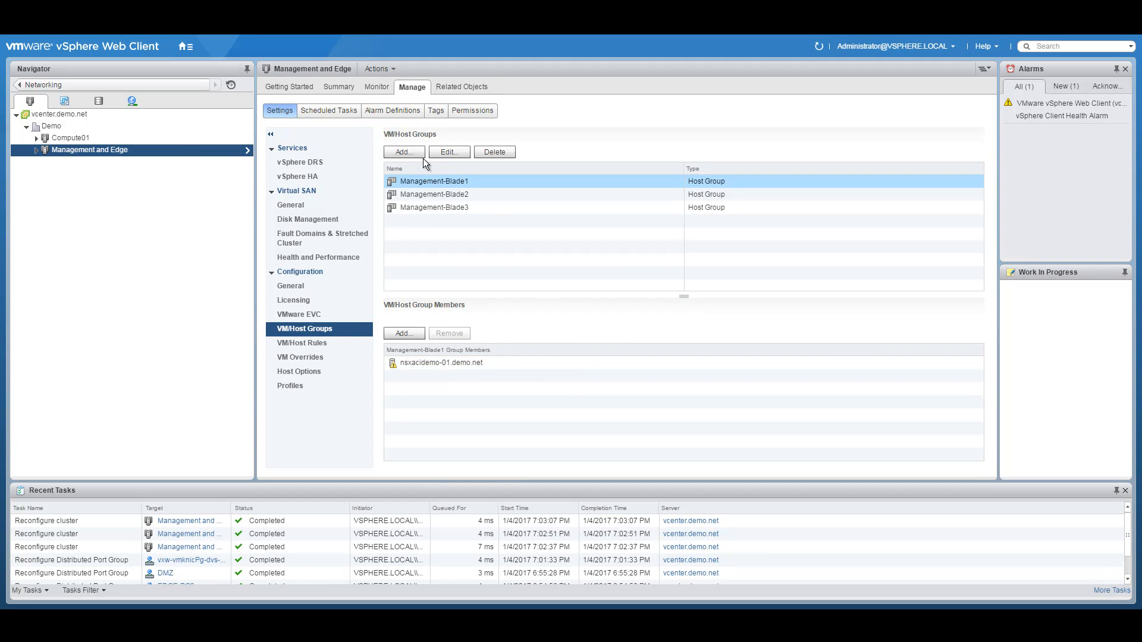
Step: Start a VM group named Prefer-Blade1 and open its member VM picker
{"action": "left_click", "coordinate": [404, 152]}
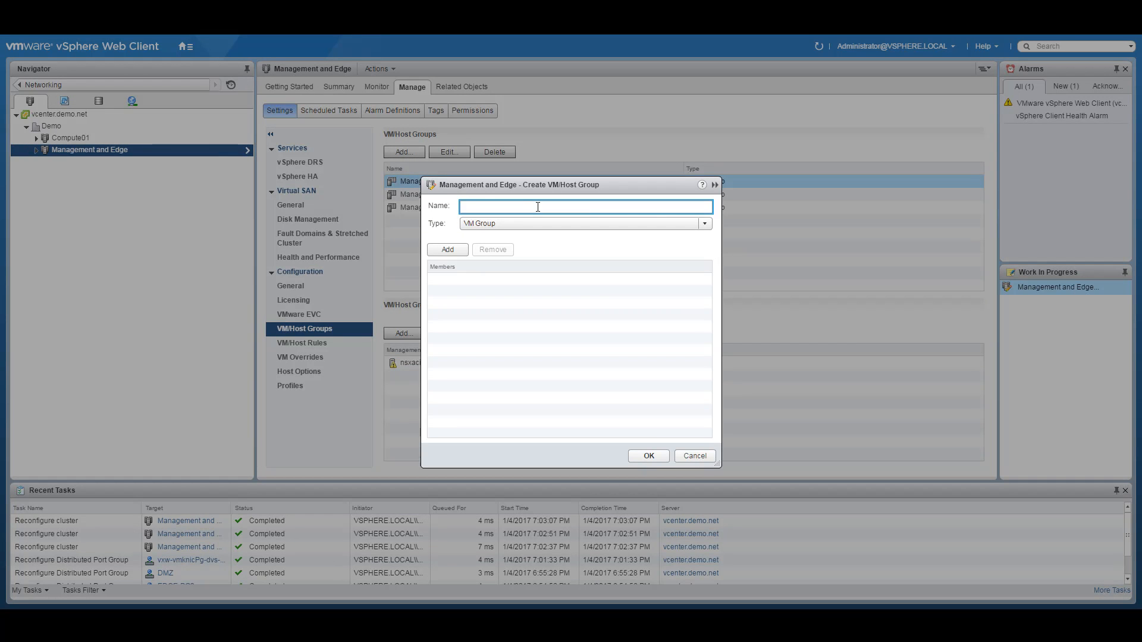
{"action": "type", "text": "Prefer-Blade1"}
{"action": "left_click", "coordinate": [519, 225]}
{"action": "left_click", "coordinate": [519, 233]}
{"action": "left_click", "coordinate": [448, 250]}
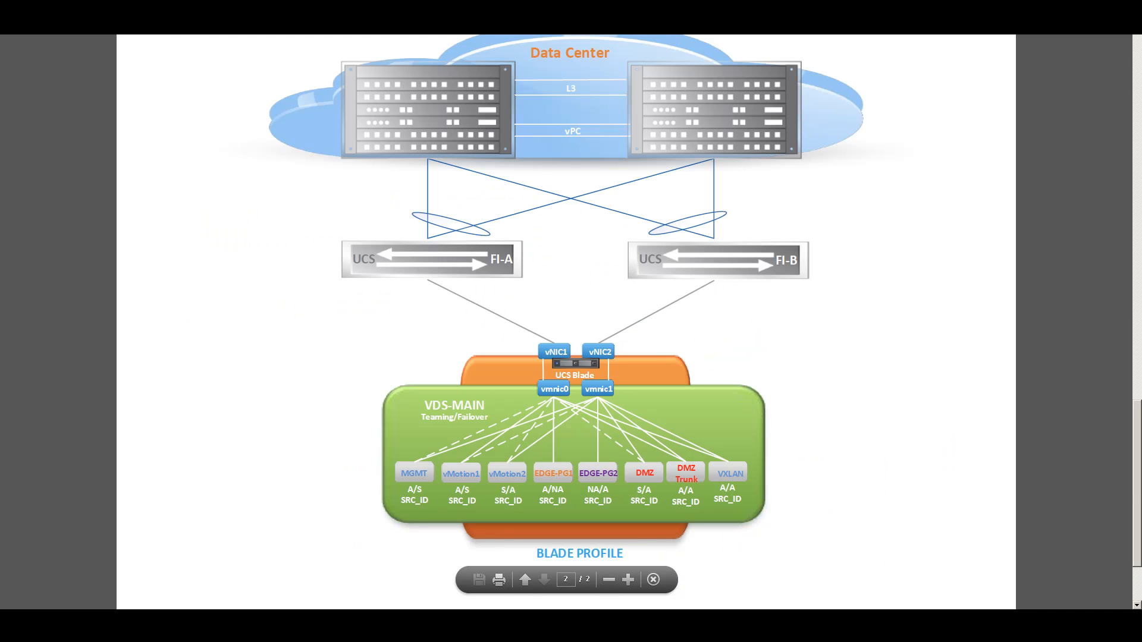
Step: Scroll the Acrobat network topology diagram to page 1 to review it
{"action": "left_click_drag", "start_coordinate": [1137, 481], "coordinate": [1137, 137]}
{"action": "scroll", "coordinate": [698, 378], "scroll_direction": "down", "scroll_amount": 1}
{"action": "scroll", "coordinate": [698, 384], "scroll_direction": "down", "scroll_amount": 2}
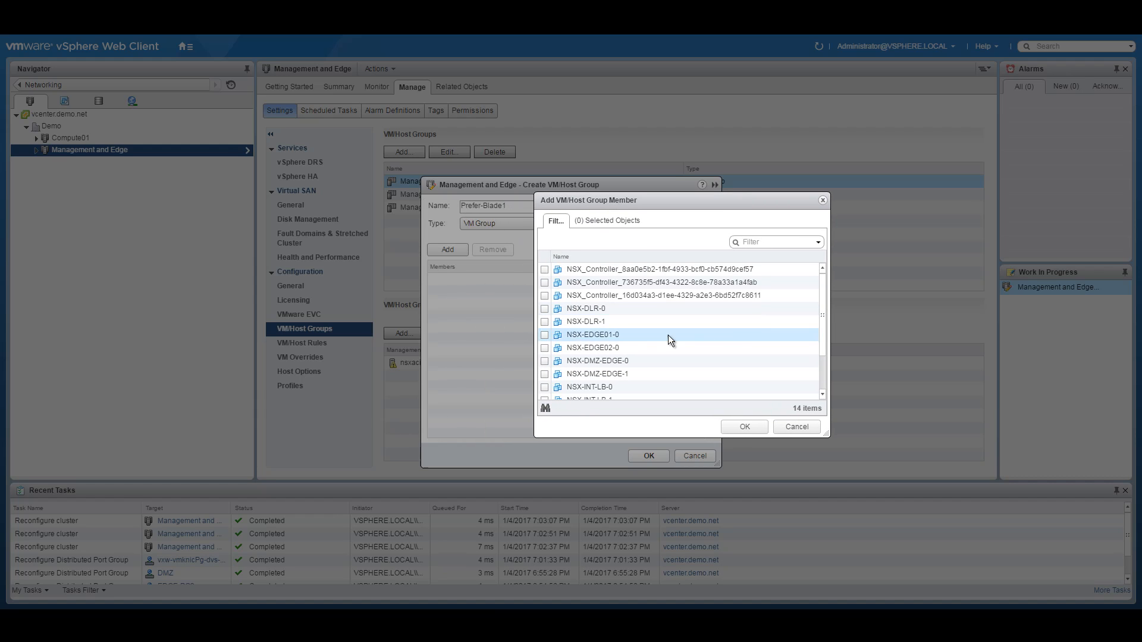
Step: Discard the Prefer-Blade1 VM group without adding any member VMs
{"action": "left_click_drag", "start_coordinate": [821, 298], "coordinate": [828, 359]}
{"action": "left_click", "coordinate": [544, 374]}
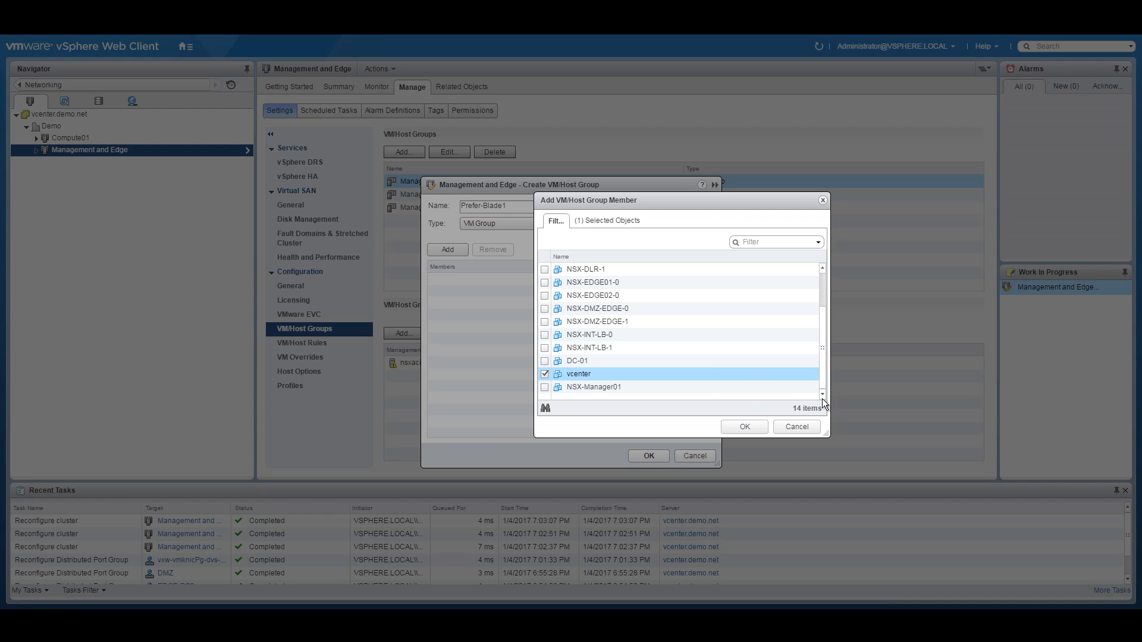
{"action": "left_click", "coordinate": [793, 426]}
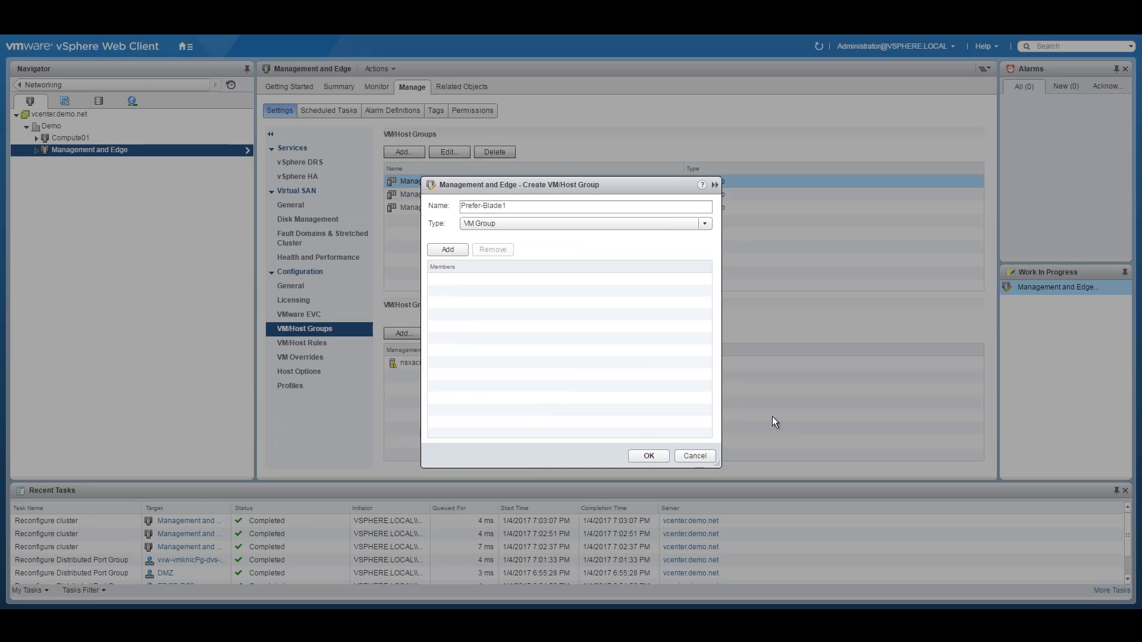
{"action": "left_click", "coordinate": [654, 454]}
{"action": "left_click", "coordinate": [694, 456]}
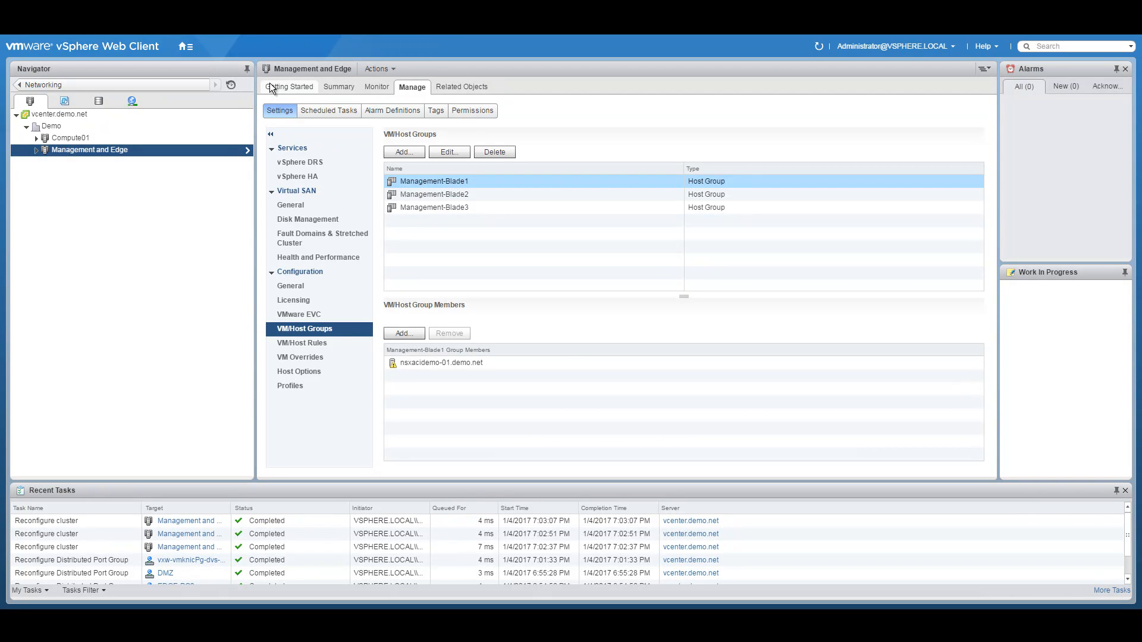
Step: Select the NSX-INT-LB-0 load balancer VM in the Management and Edge cluster
{"action": "left_click", "coordinate": [36, 150]}
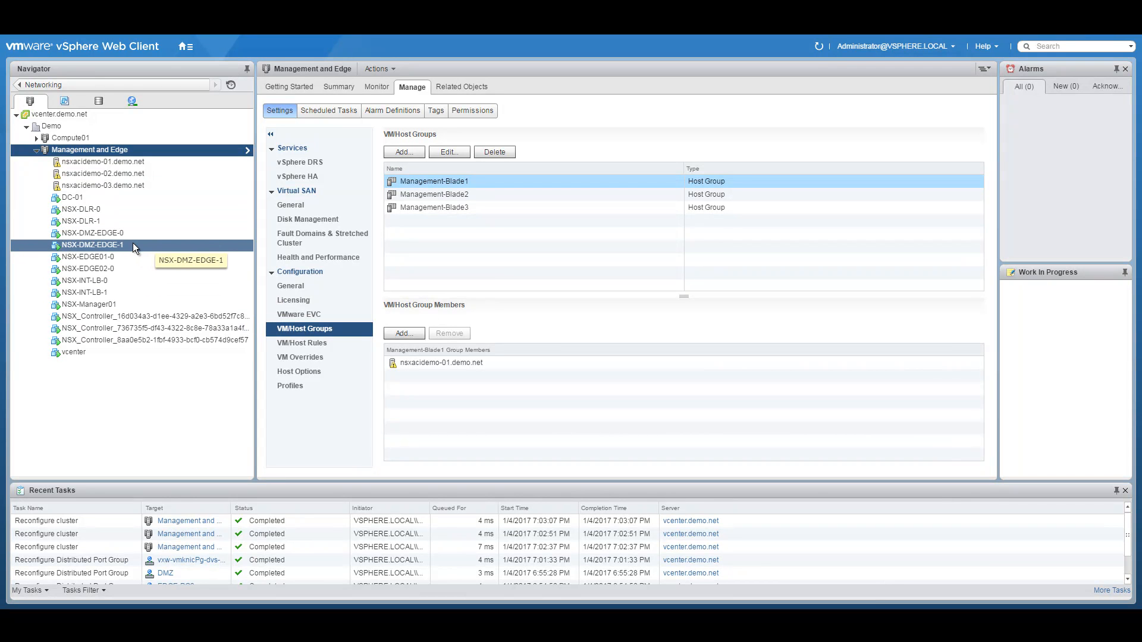
{"action": "left_click", "coordinate": [93, 282]}
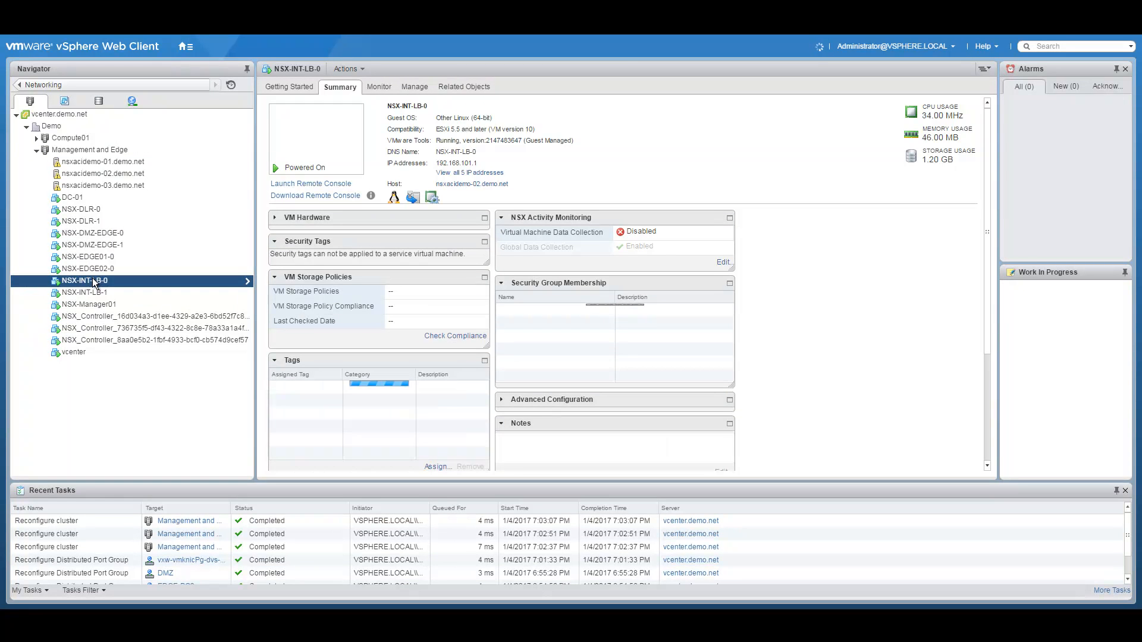
{"action": "left_click", "coordinate": [185, 46]}
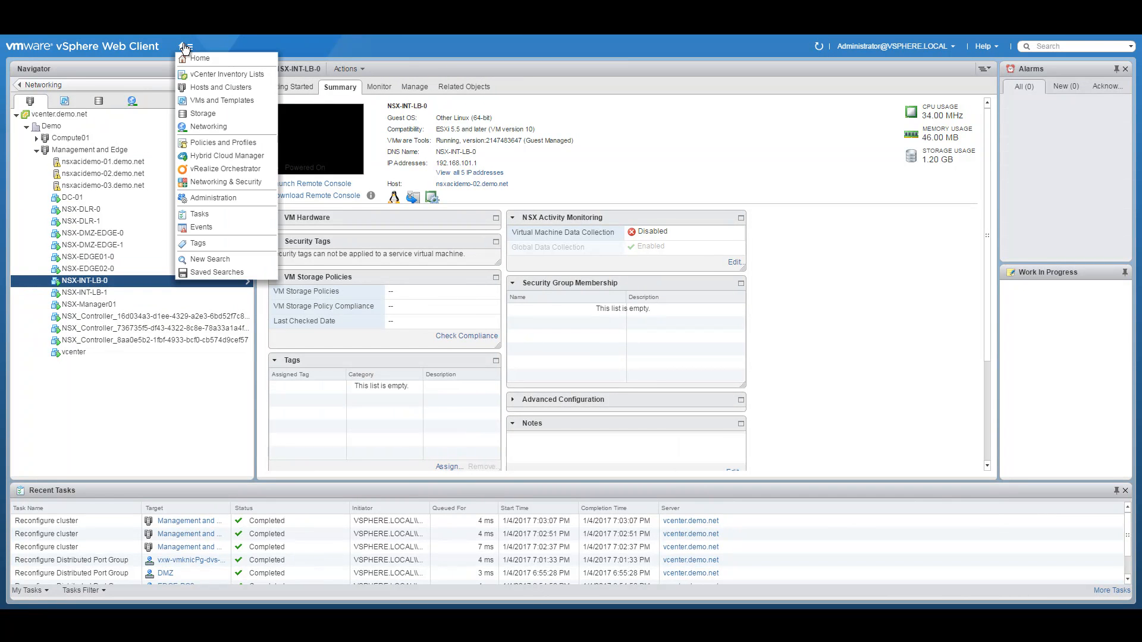
{"action": "left_click", "coordinate": [213, 181]}
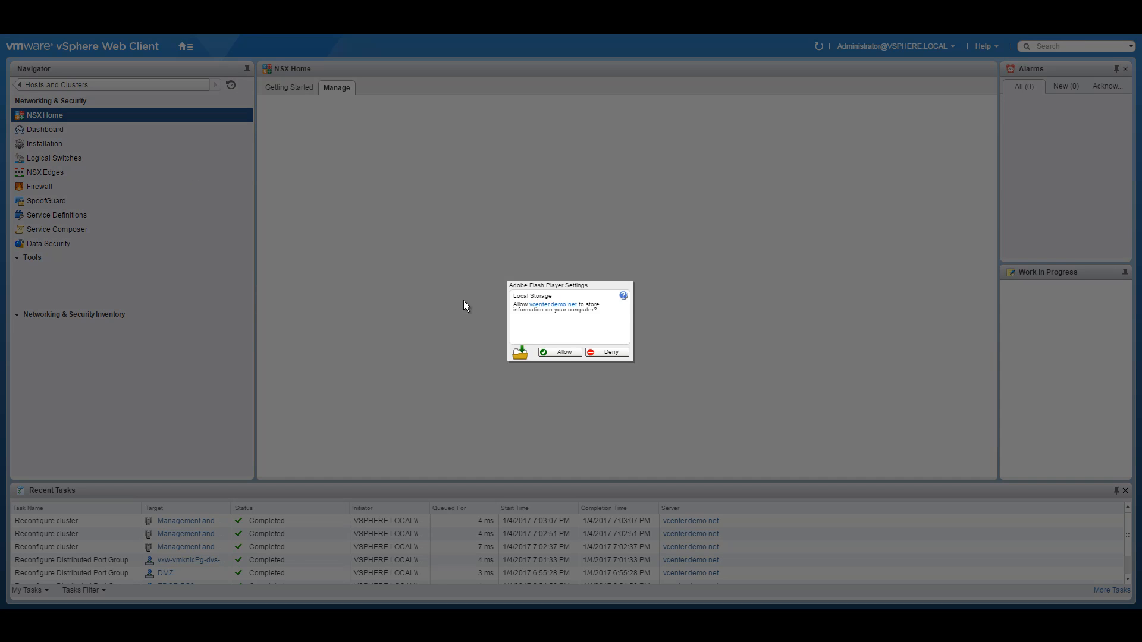
{"action": "left_click", "coordinate": [564, 352]}
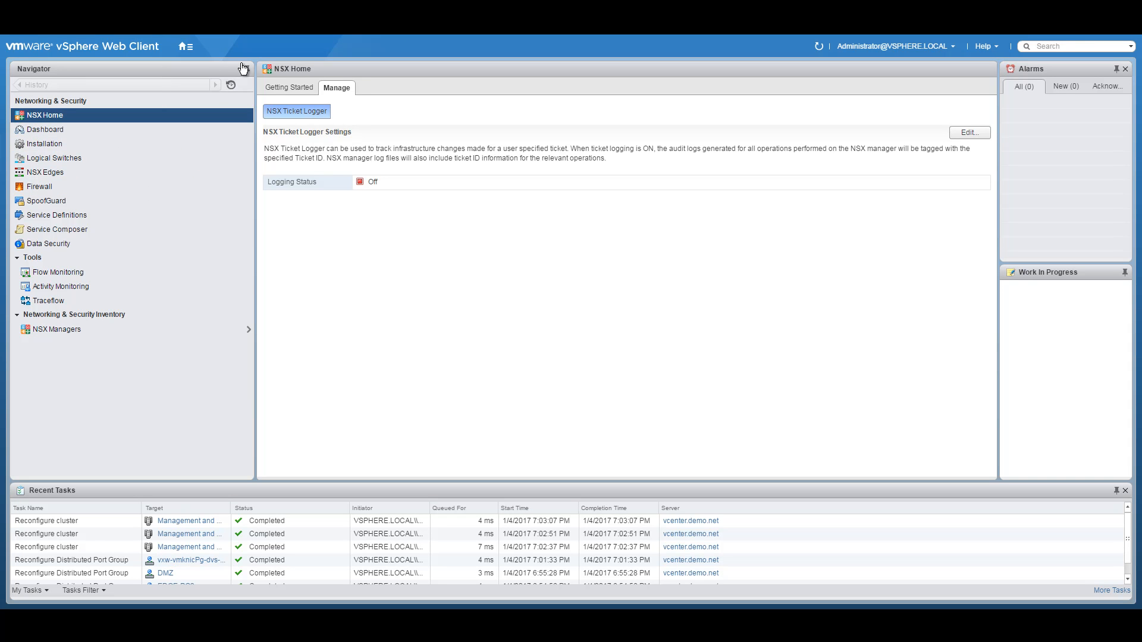
{"action": "left_click", "coordinate": [186, 47]}
{"action": "left_click", "coordinate": [216, 181]}
{"action": "left_click", "coordinate": [184, 48]}
{"action": "left_click", "coordinate": [211, 88]}
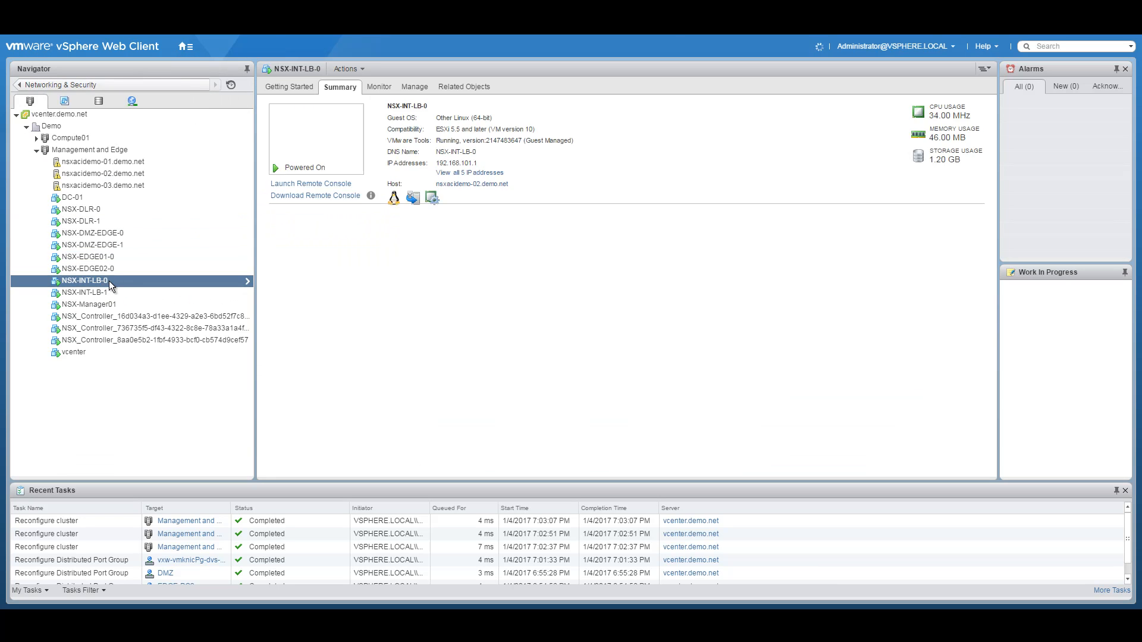
Step: In NSX-INT-LB-0's web console, log in as admin and run 'show service highavailability'
{"action": "left_click", "coordinate": [323, 144]}
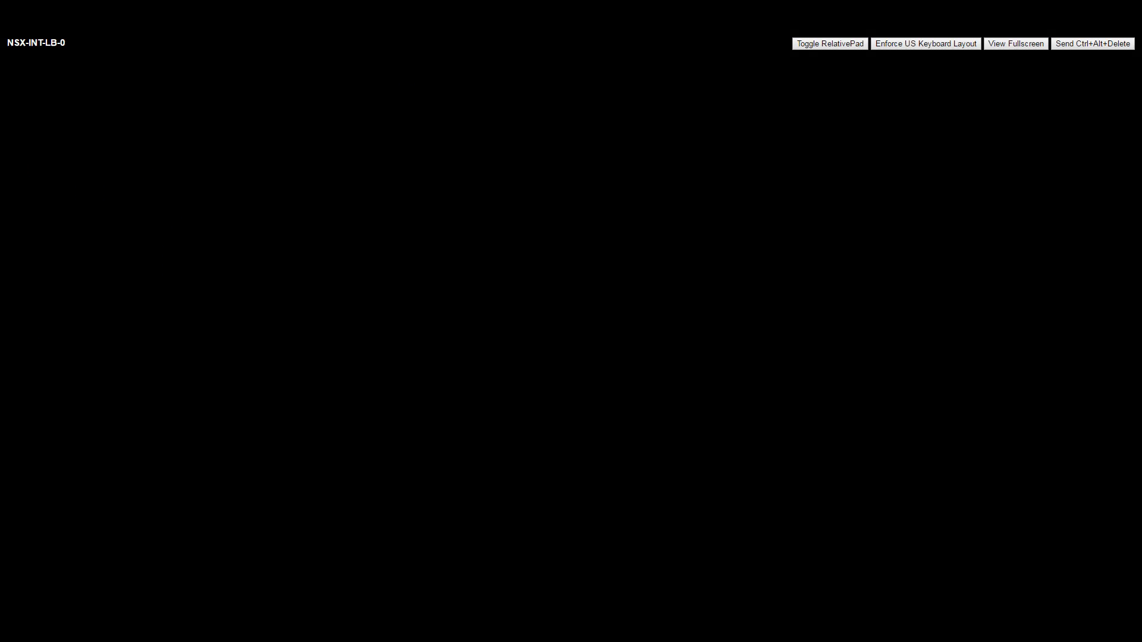
{"action": "type", "text": "adm"}
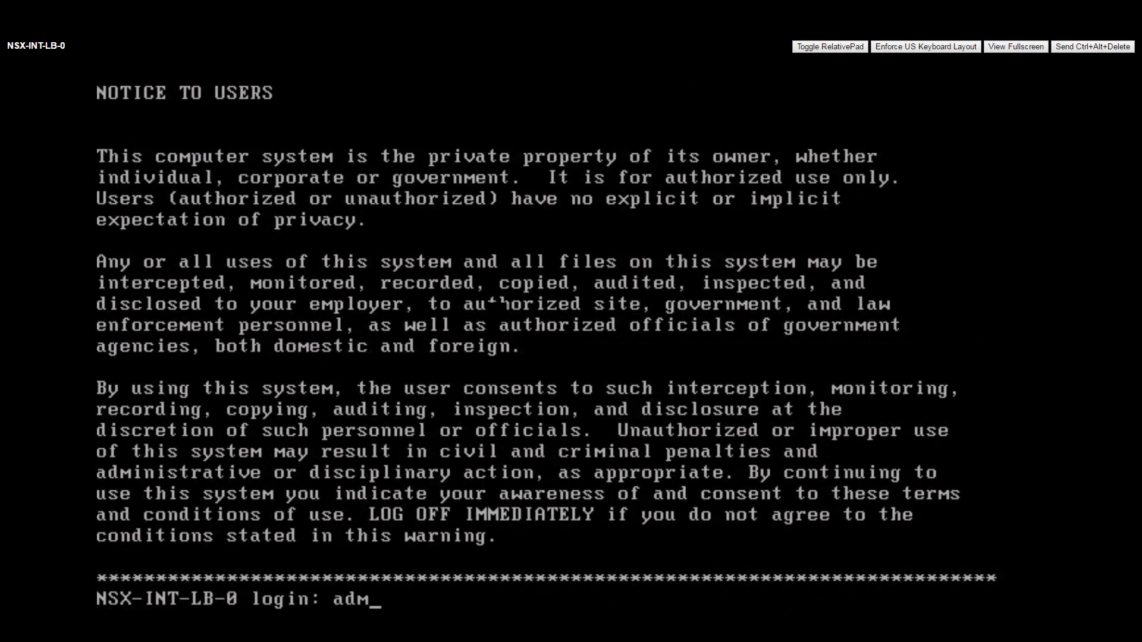
{"action": "type", "text": "in"}
{"action": "key", "text": "Return"}
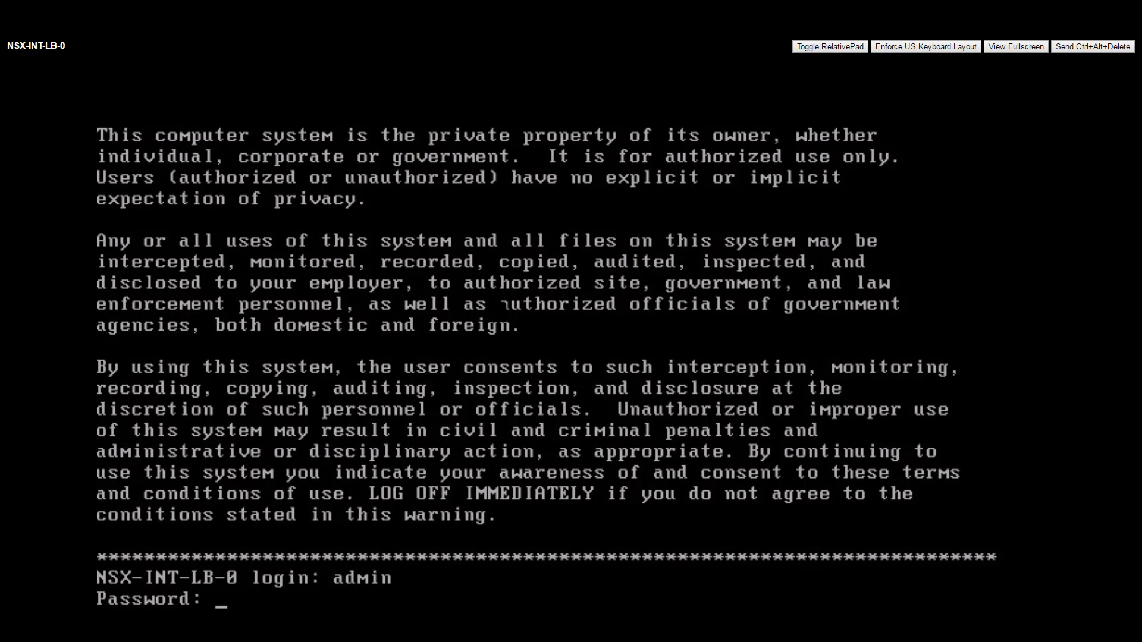
{"action": "key", "text": "Return"}
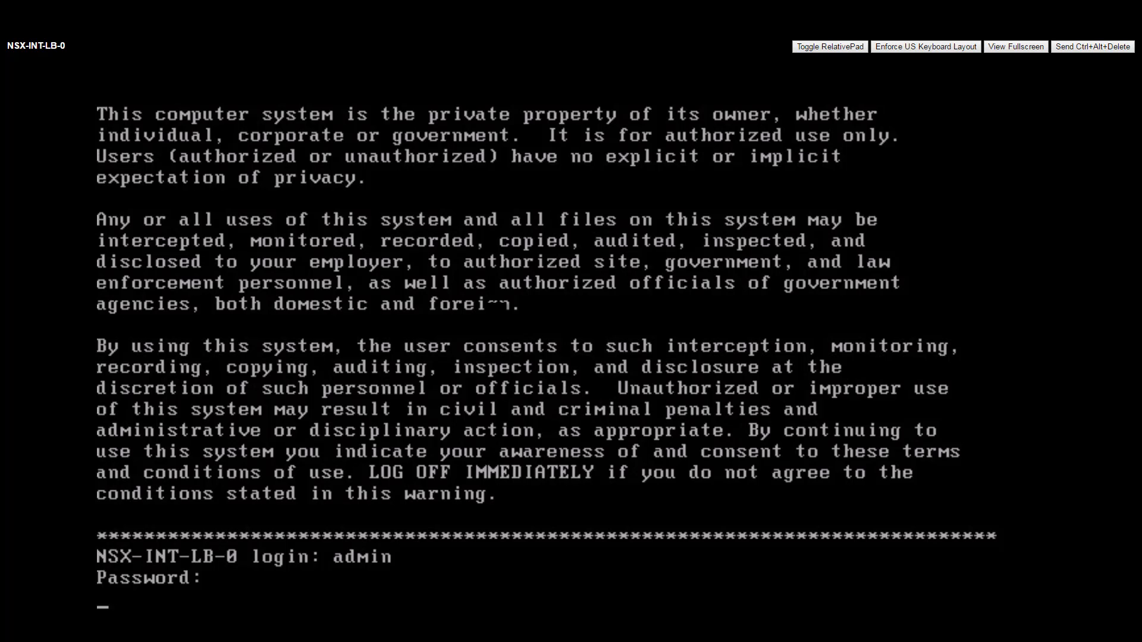
{"action": "type", "text": "admin"}
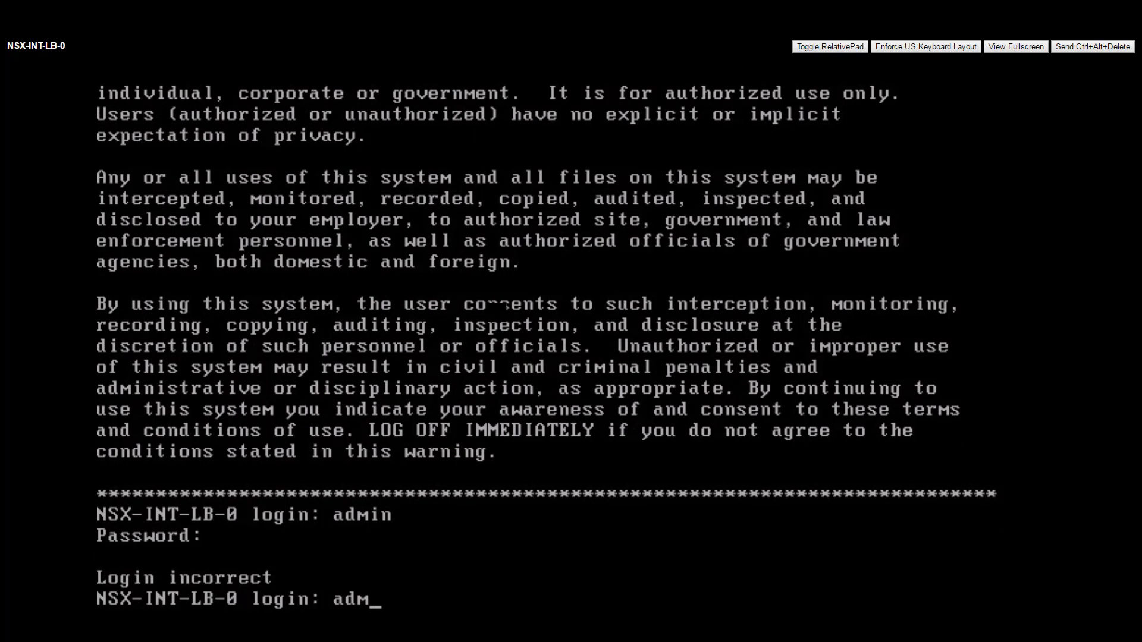
{"action": "key", "text": "Return"}
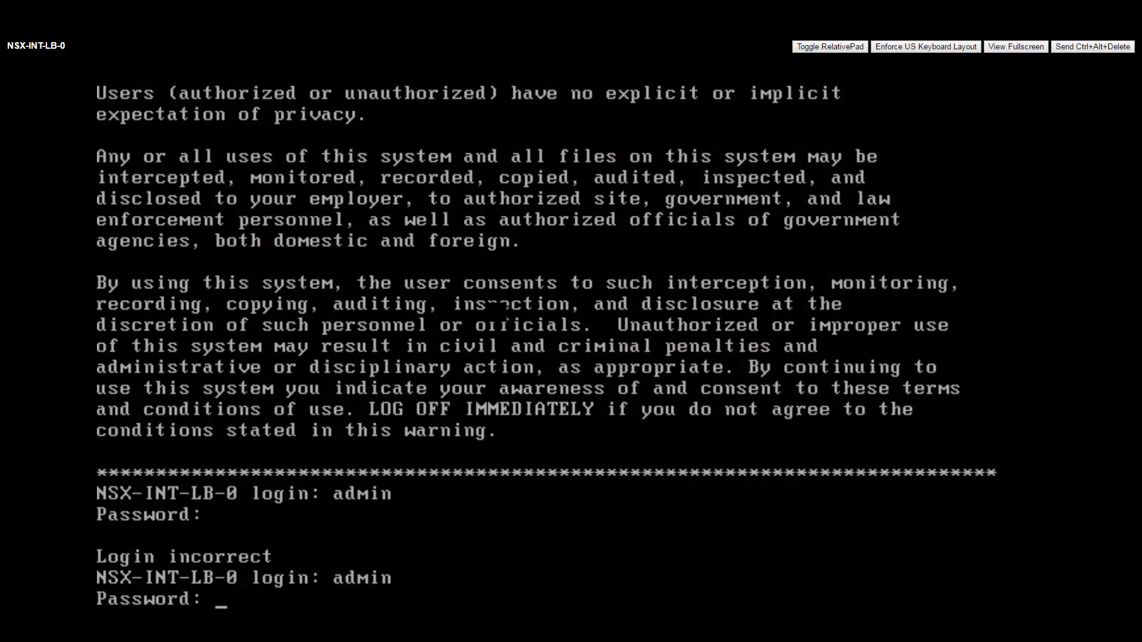
{"action": "key", "text": "Return"}
{"action": "type", "text": "show service"}
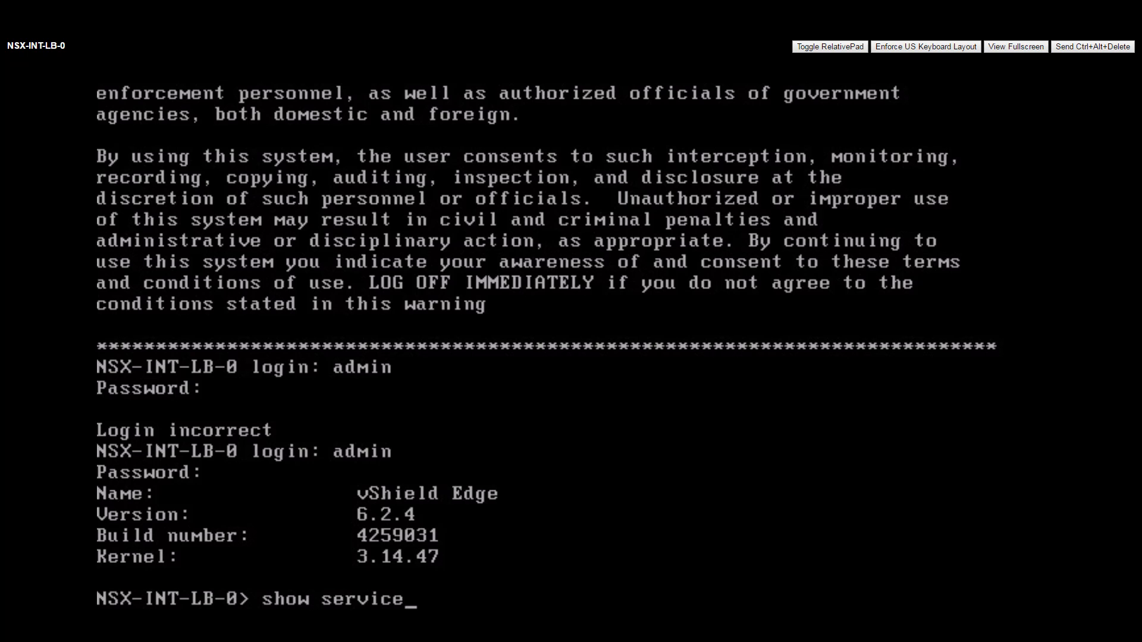
{"action": "type", "text": " highavailability"}
{"action": "key", "text": "Return"}
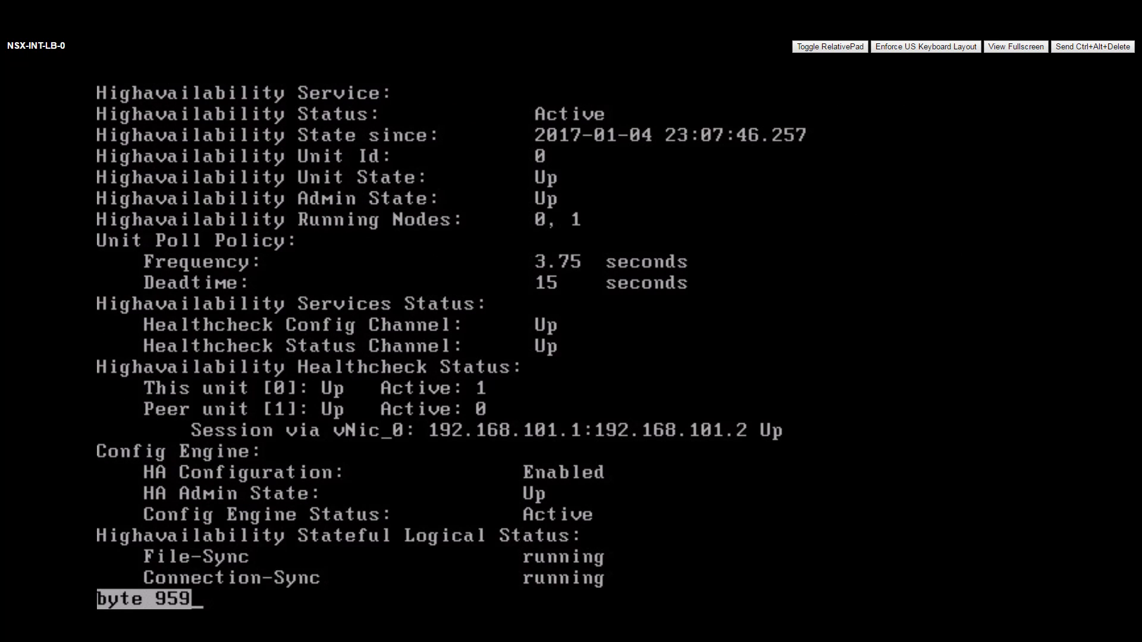
{"action": "key", "text": "space"}
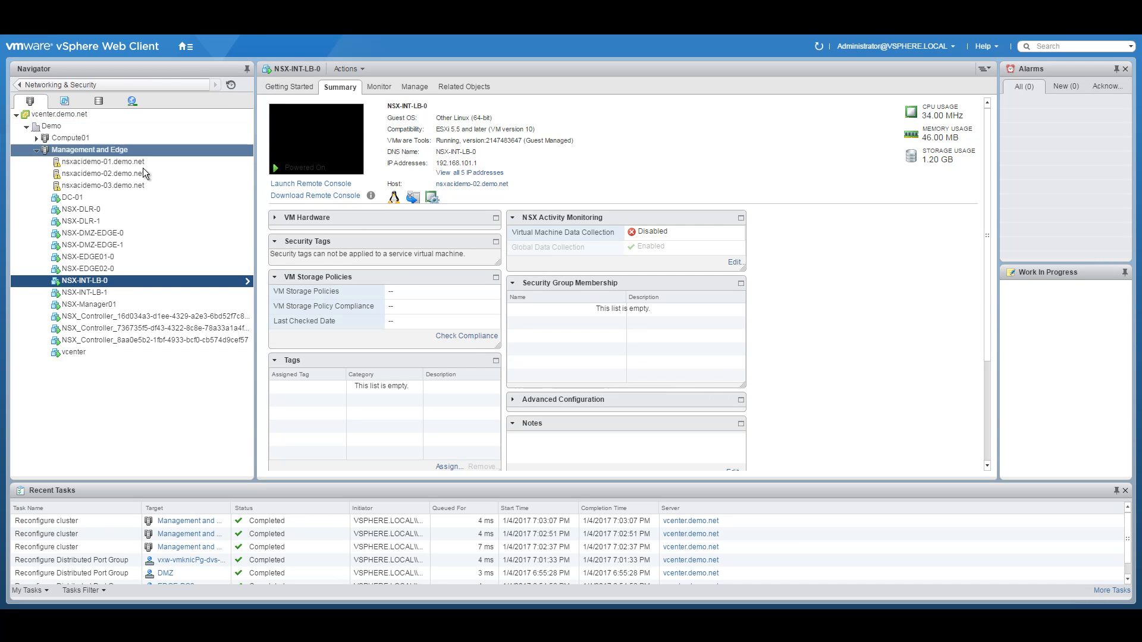
Step: Start a new Prefer-Blade1 VM group on the Management and Edge cluster and open its member list
{"action": "left_click", "coordinate": [67, 146]}
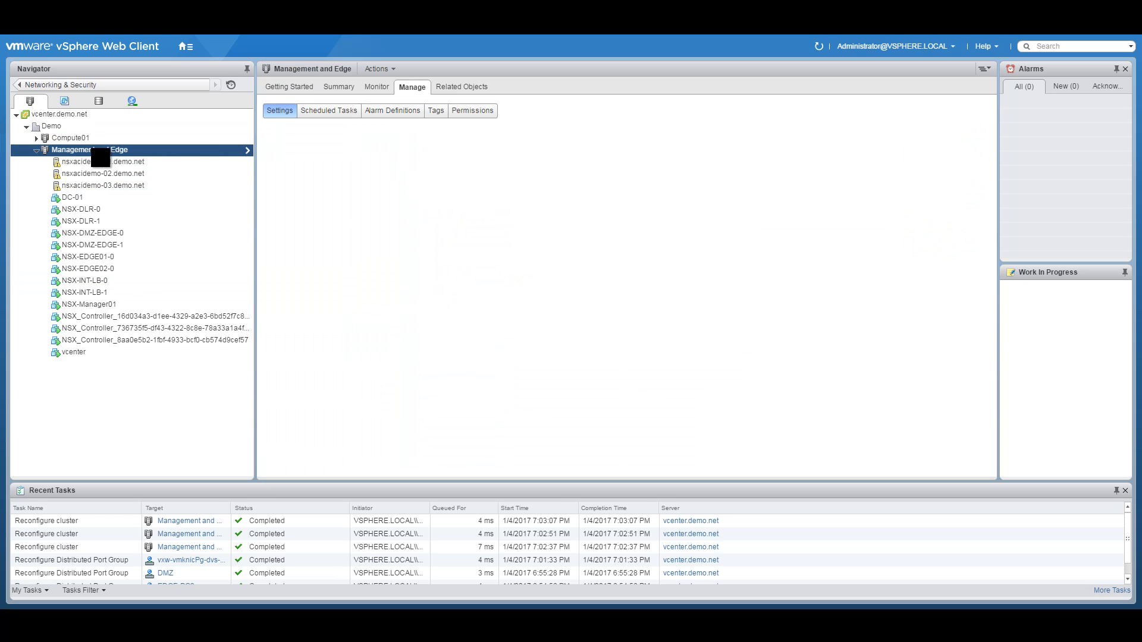
{"action": "right_click", "coordinate": [93, 150]}
{"action": "left_click", "coordinate": [142, 329]}
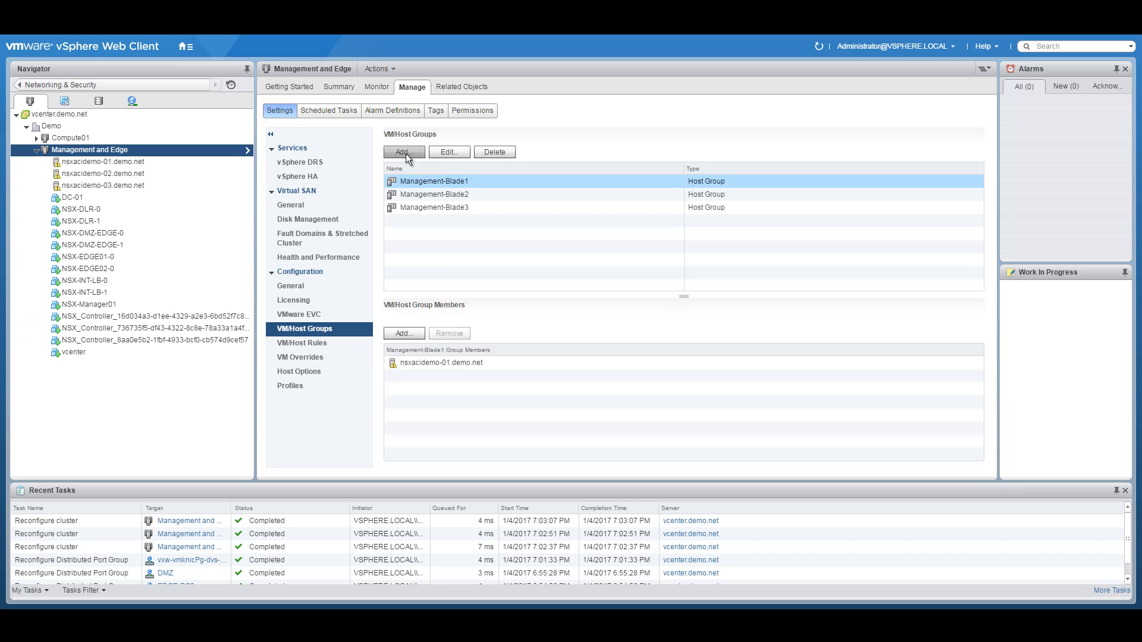
{"action": "left_click", "coordinate": [404, 150]}
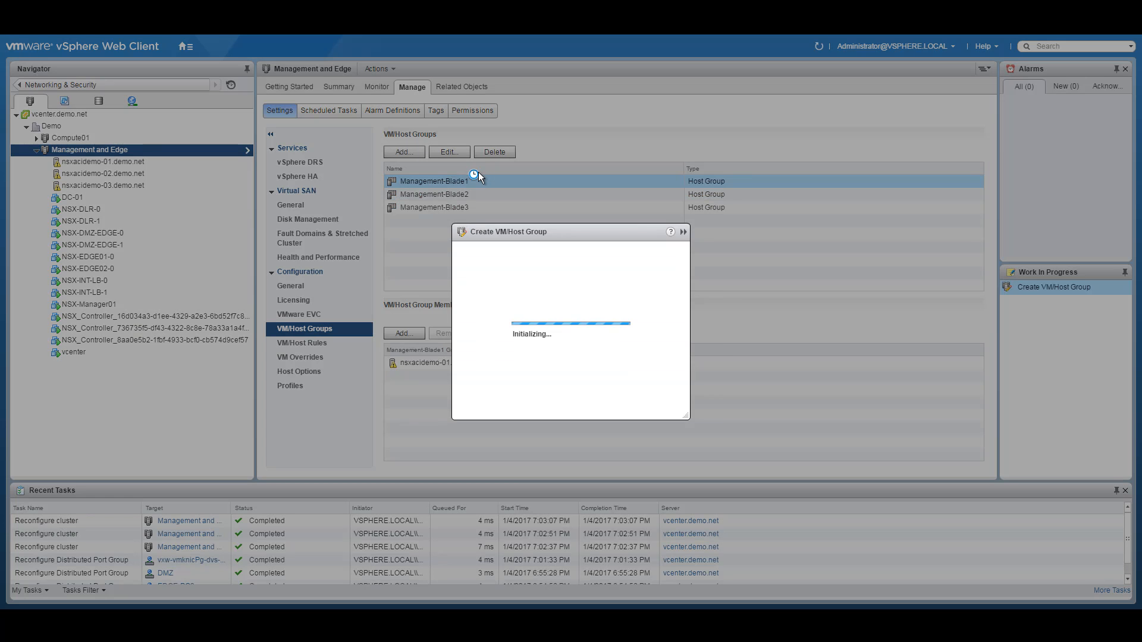
{"action": "type", "text": "F"}
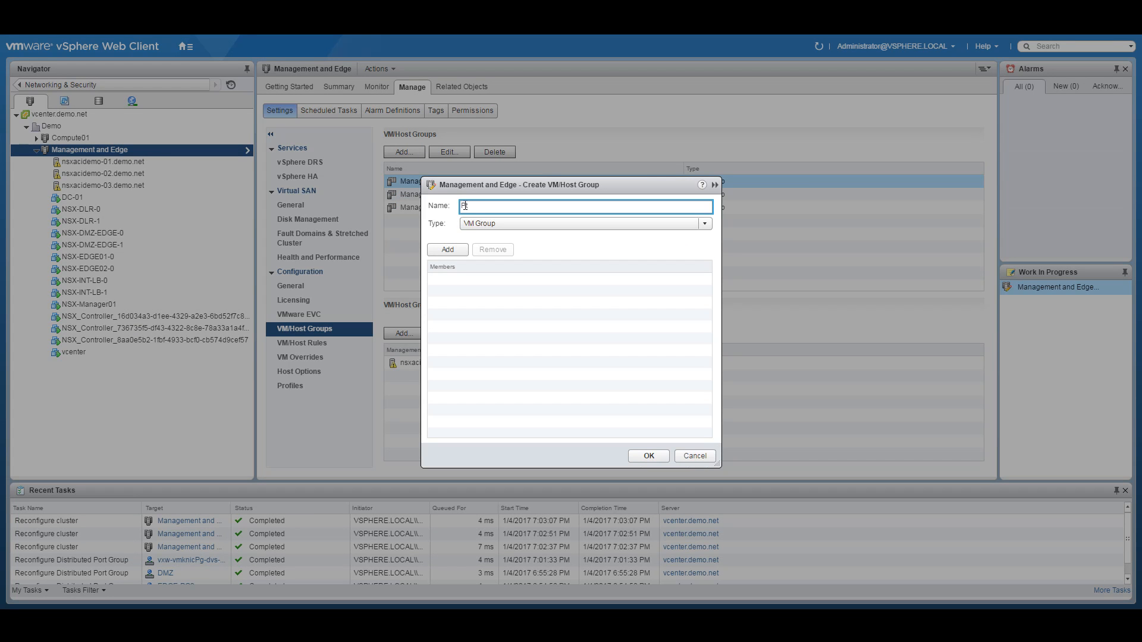
{"action": "type", "text": "refer-Blade1"}
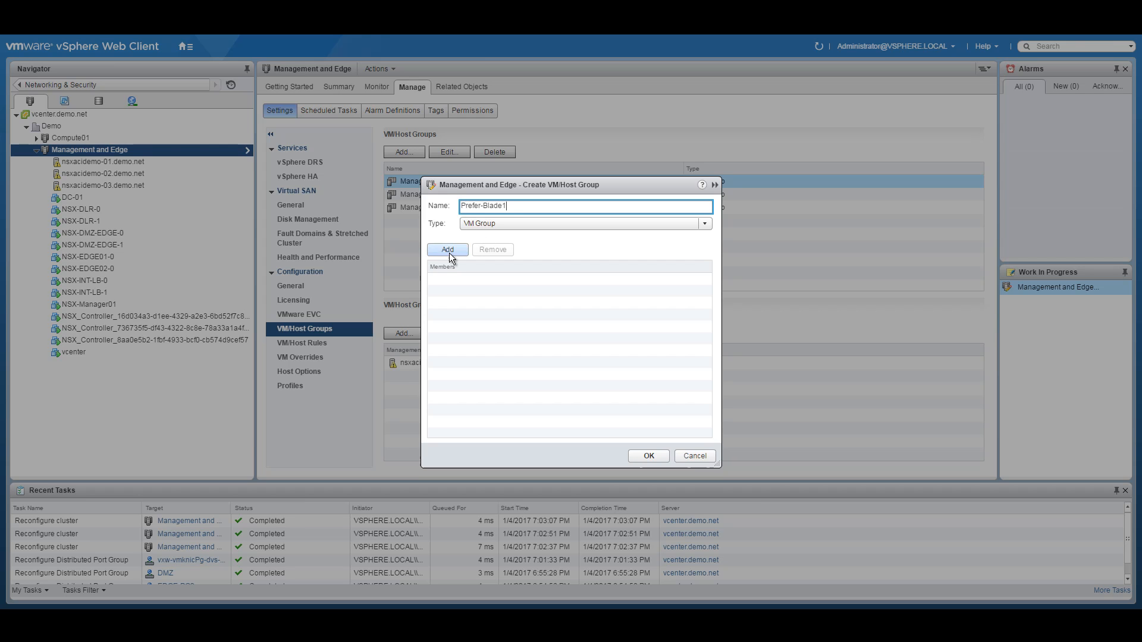
{"action": "left_click", "coordinate": [448, 252]}
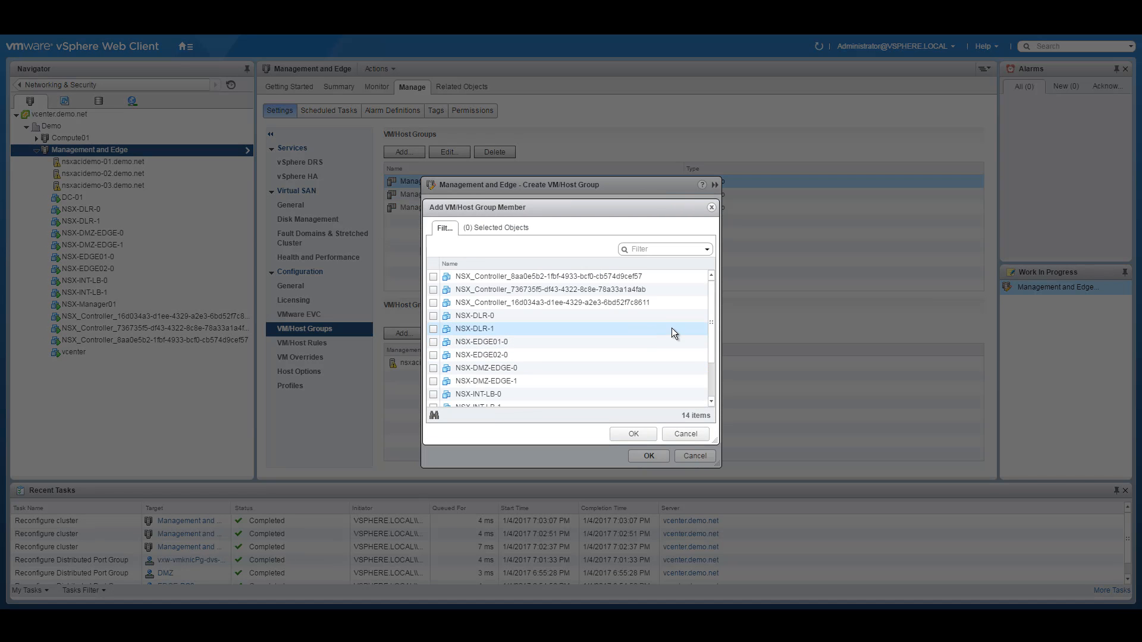
Step: Select NSX-INT-LB-0, vcenter and NSX-DMZ-EDGE-1 as group members
{"action": "scroll", "coordinate": [713, 315], "scroll_direction": "down", "scroll_amount": 1}
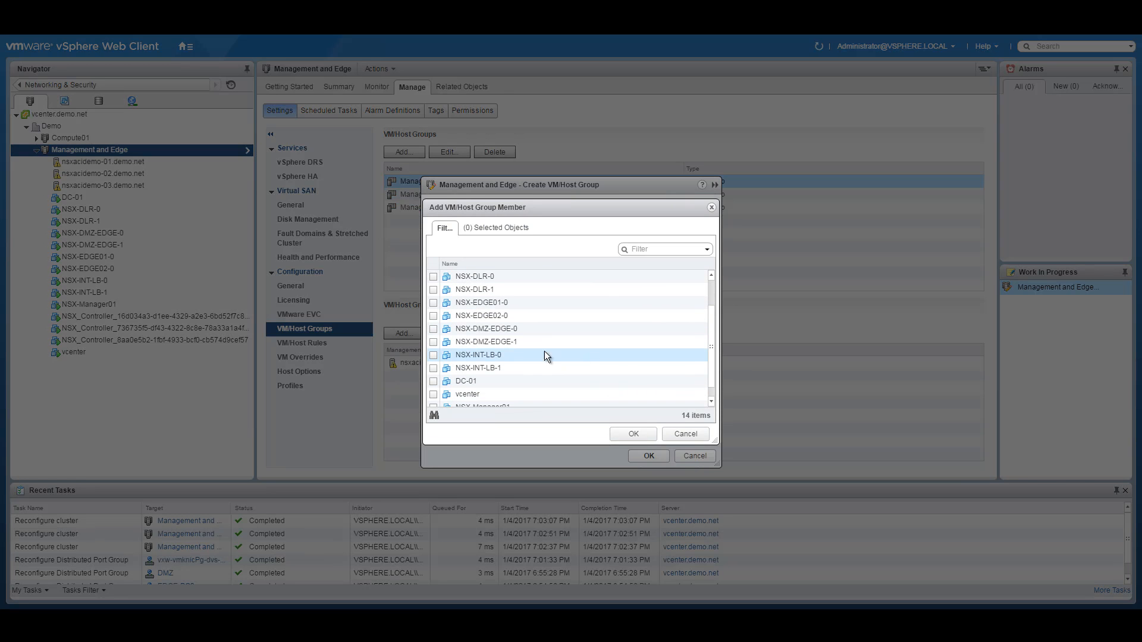
{"action": "left_click", "coordinate": [434, 355]}
{"action": "scroll", "coordinate": [713, 363], "scroll_direction": "down", "scroll_amount": 1}
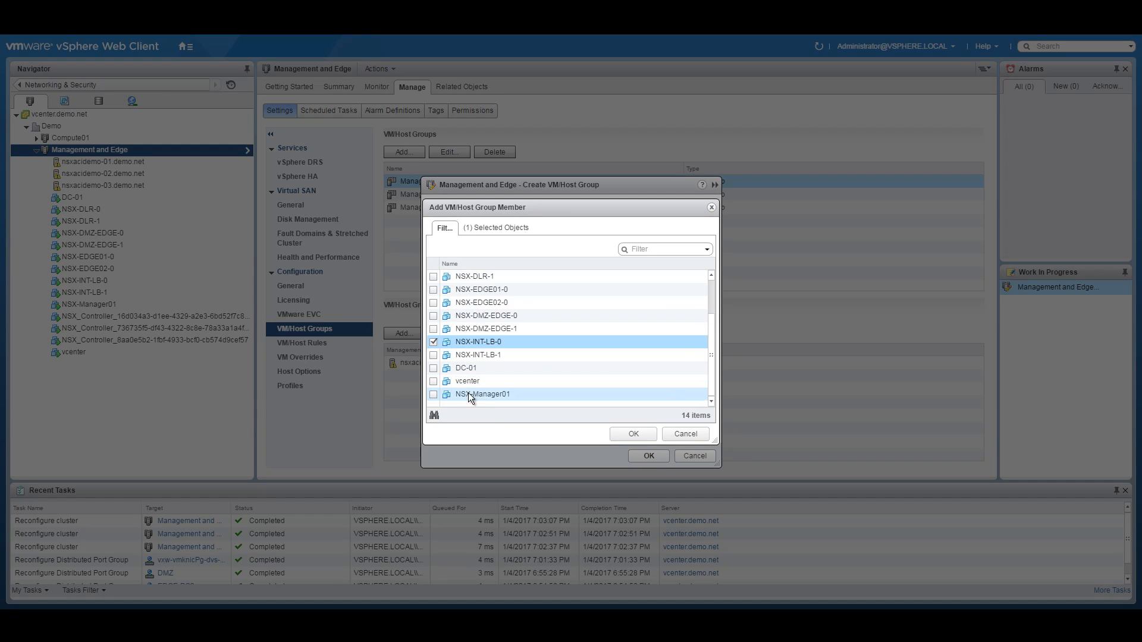
{"action": "left_click", "coordinate": [434, 381]}
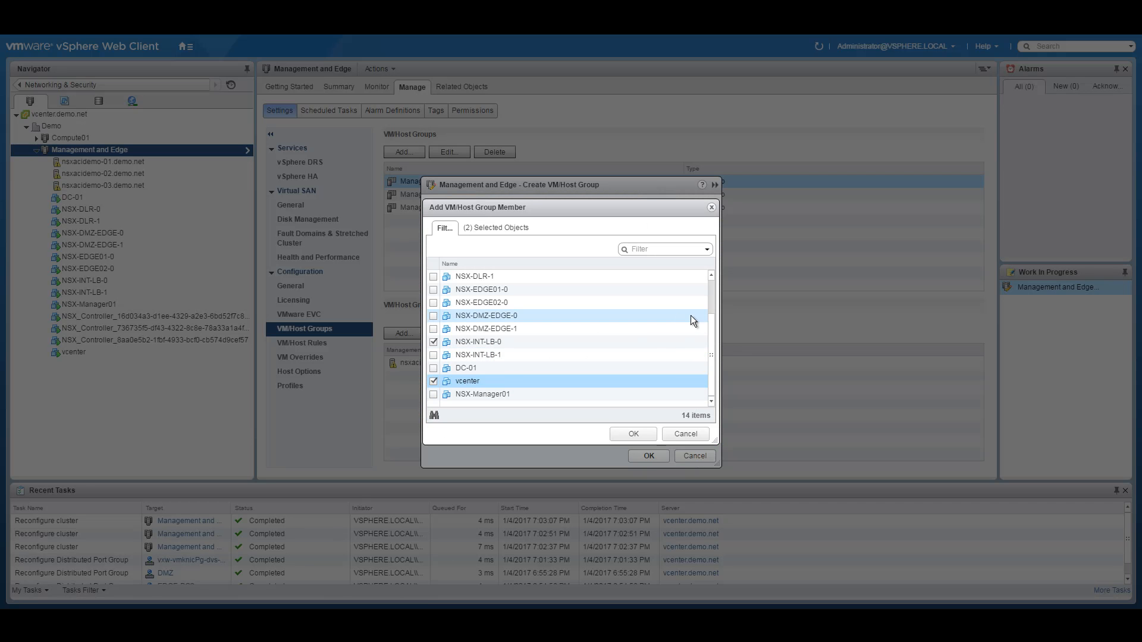
{"action": "scroll", "coordinate": [711, 320], "scroll_direction": "up", "scroll_amount": 1}
{"action": "left_click_drag", "start_coordinate": [711, 320], "coordinate": [522, 333]}
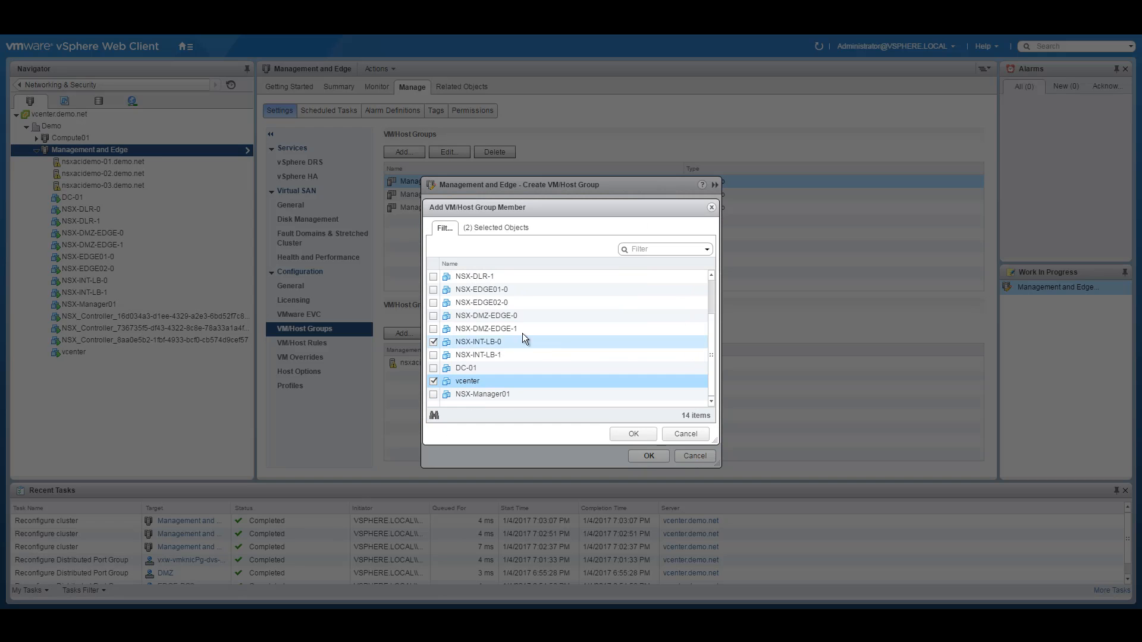
{"action": "left_click", "coordinate": [433, 329]}
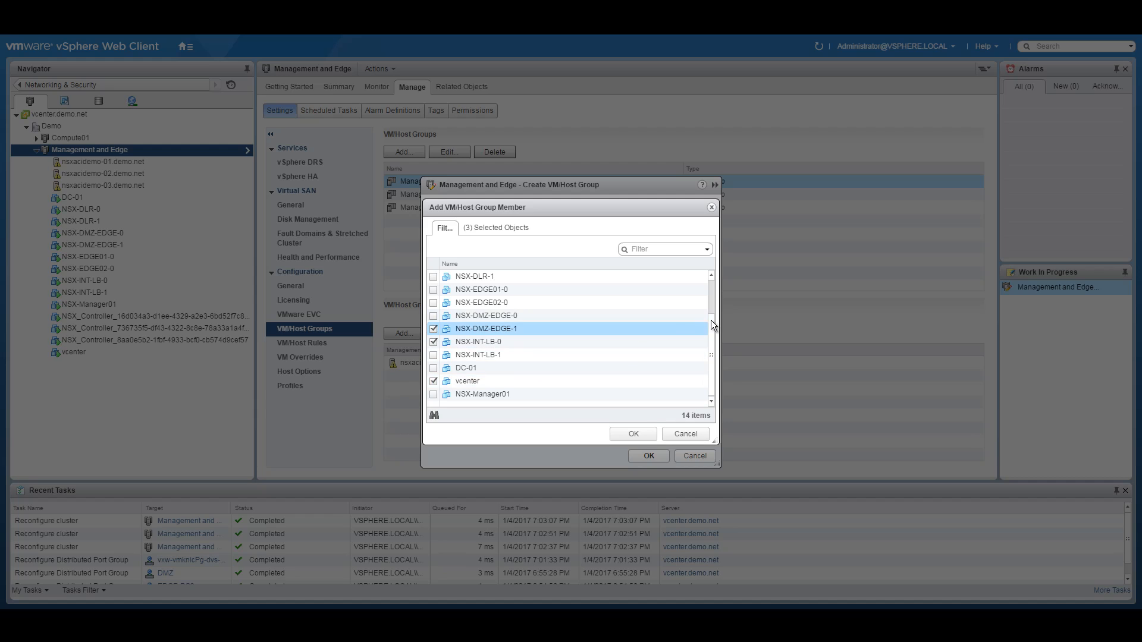
Step: Add DC-01 and NSX-DLR-1 as members too, then save the Prefer-Blade1 group
{"action": "left_click_drag", "start_coordinate": [712, 317], "coordinate": [718, 271]}
{"action": "scroll", "coordinate": [572, 358], "scroll_direction": "down", "scroll_amount": 2}
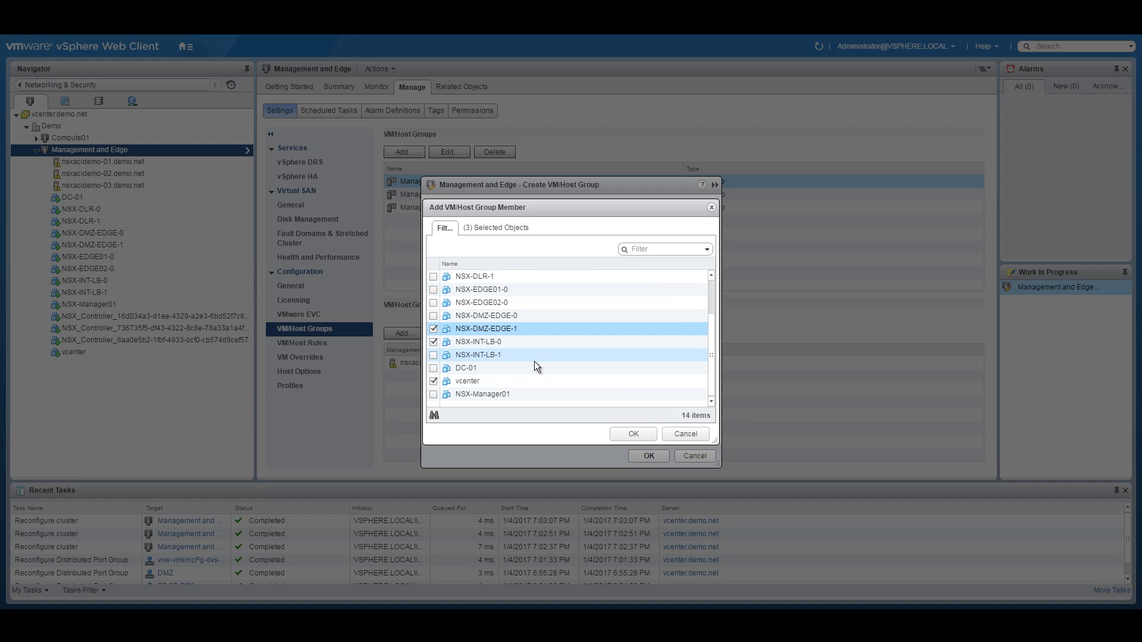
{"action": "left_click", "coordinate": [432, 367]}
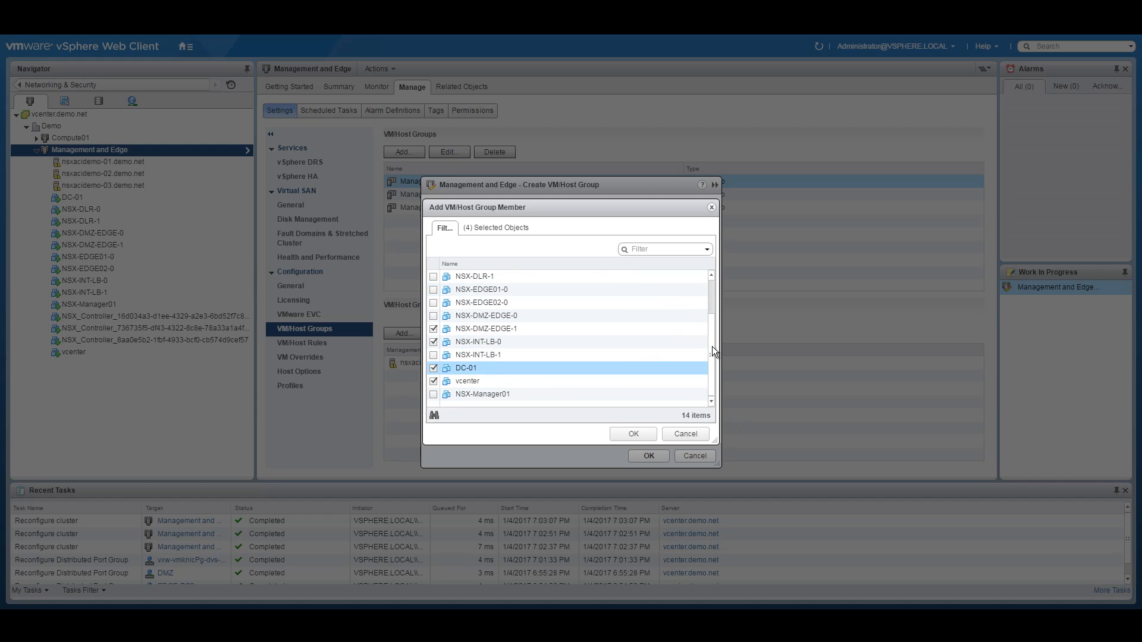
{"action": "left_click_drag", "start_coordinate": [712, 347], "coordinate": [712, 318]}
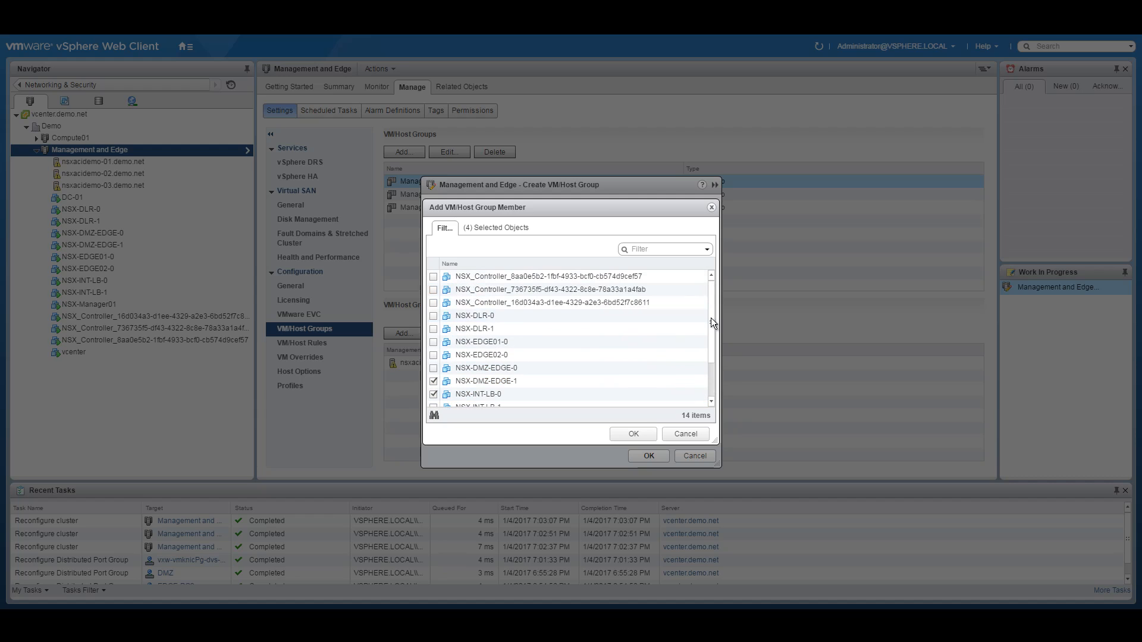
{"action": "left_click", "coordinate": [433, 328]}
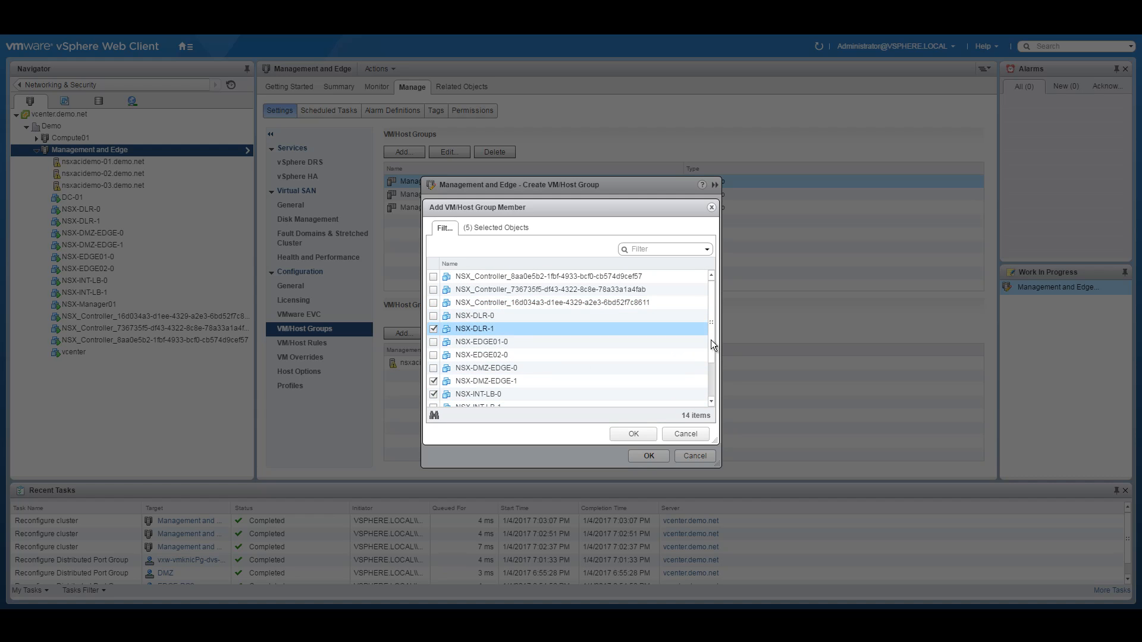
{"action": "left_click_drag", "start_coordinate": [712, 341], "coordinate": [712, 386]}
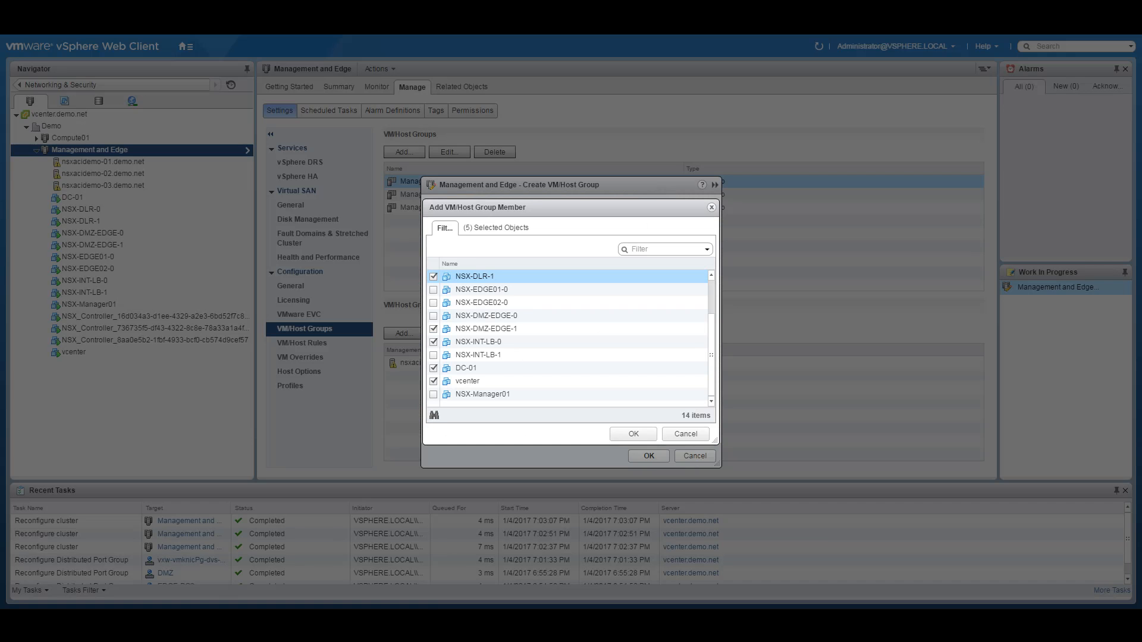
{"action": "left_click", "coordinate": [434, 329]}
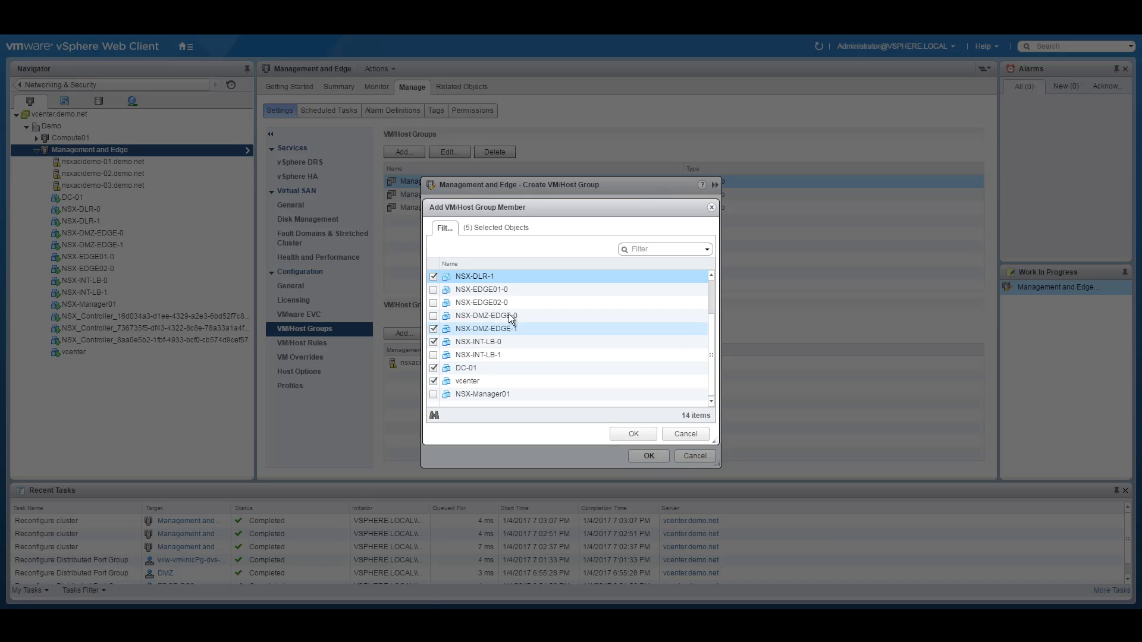
{"action": "left_click", "coordinate": [635, 434]}
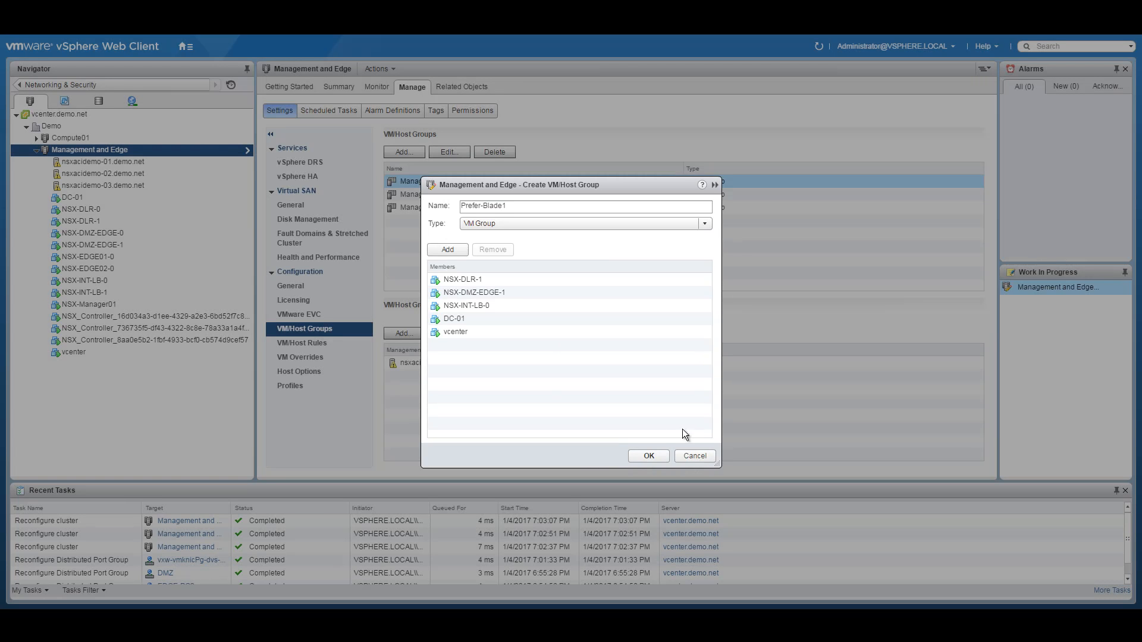
{"action": "left_click", "coordinate": [649, 455]}
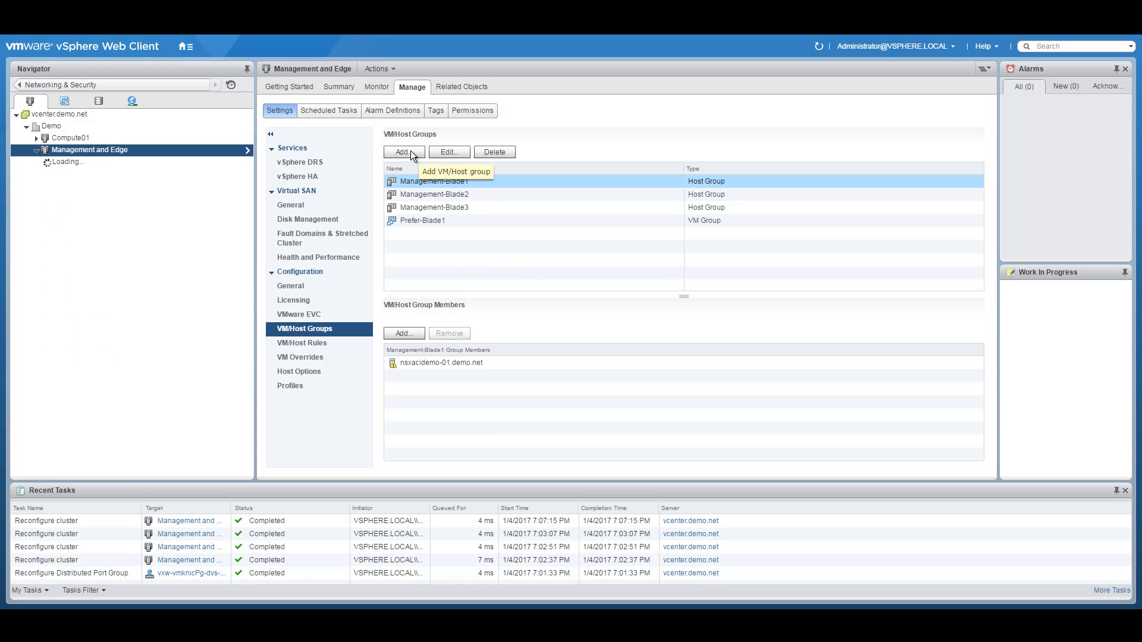
Step: Start VM group Prefer-Blade2 and pick NSX-DLR-0 and NSX-EDGE01-0 as members
{"action": "left_click", "coordinate": [402, 152]}
{"action": "type", "text": "Prefer-B"}
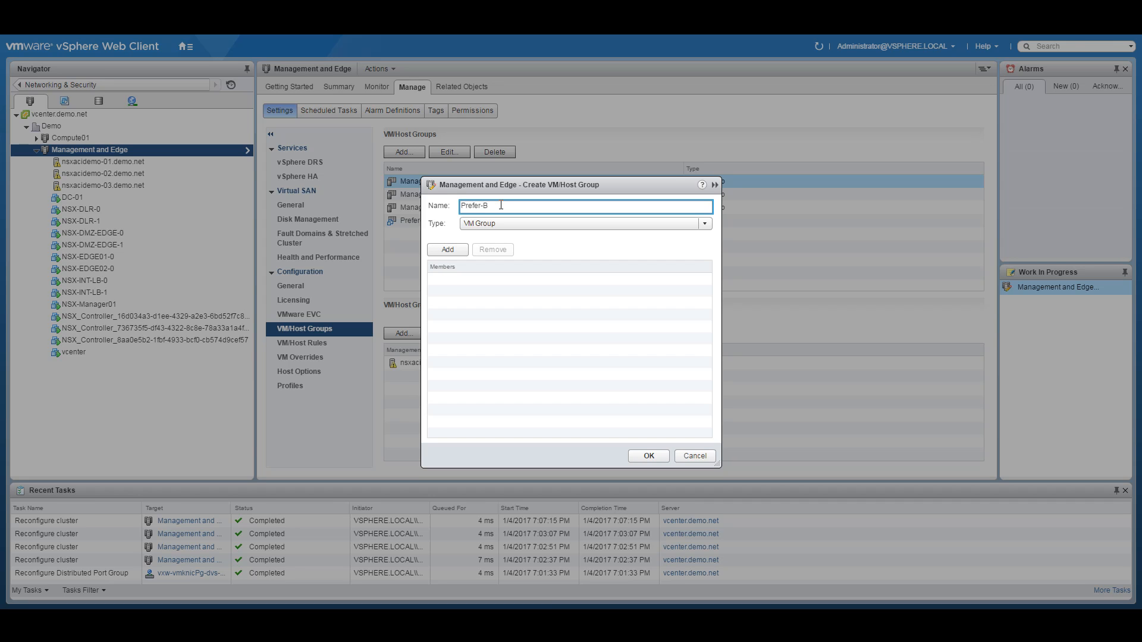
{"action": "type", "text": "lade2"}
{"action": "left_click", "coordinate": [451, 248]}
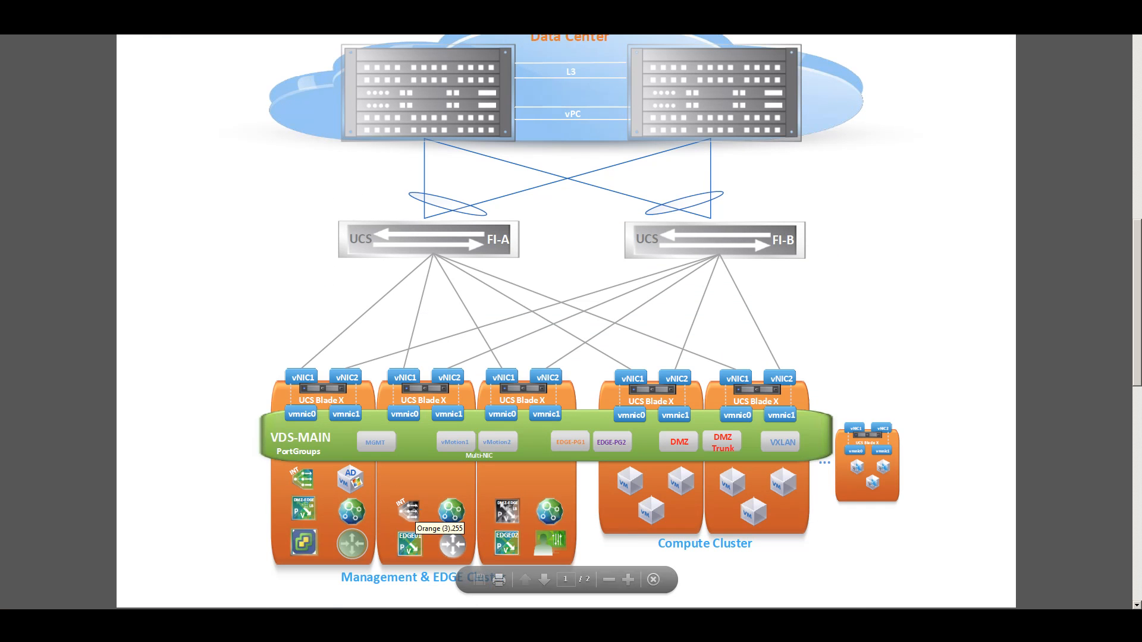
{"action": "mouse_move", "coordinate": [492, 562]}
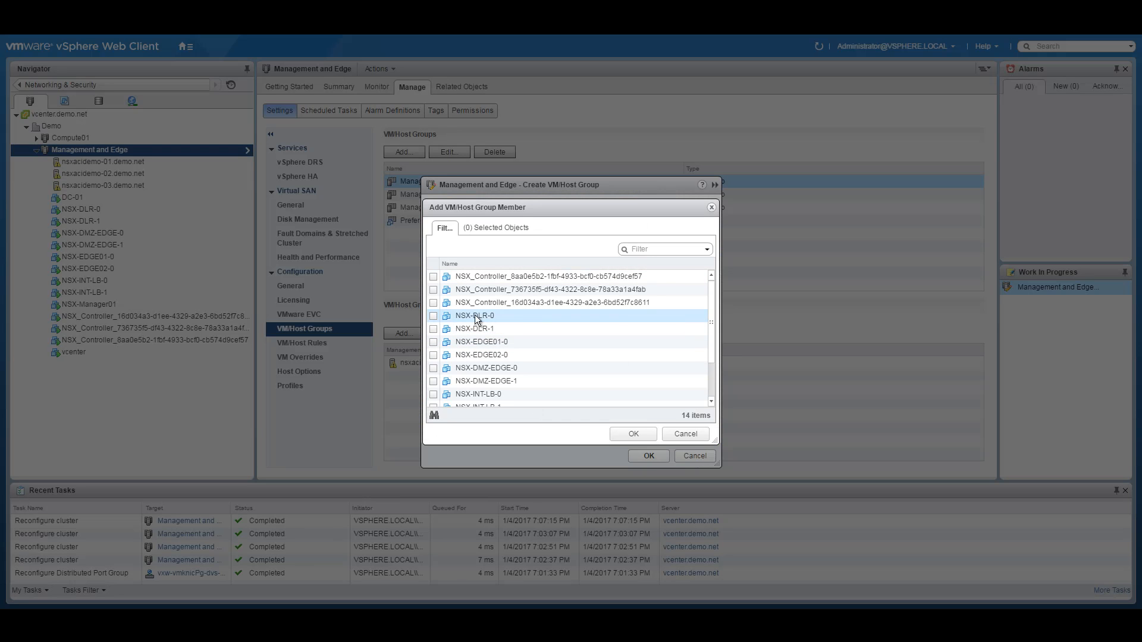
{"action": "left_click", "coordinate": [433, 315]}
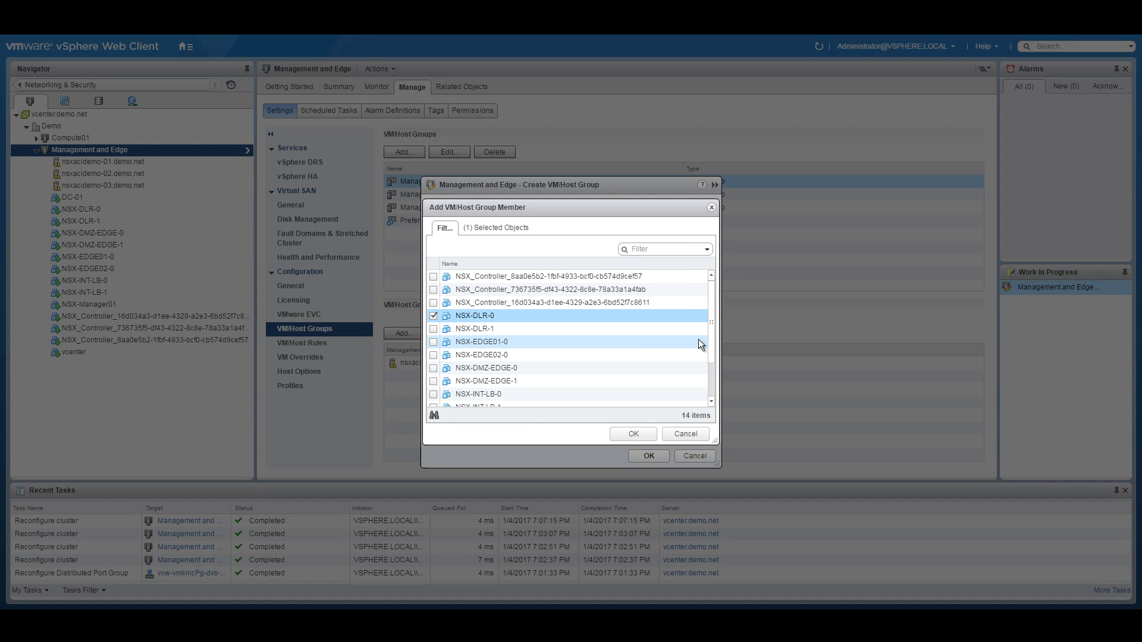
{"action": "left_click_drag", "start_coordinate": [712, 327], "coordinate": [494, 601]}
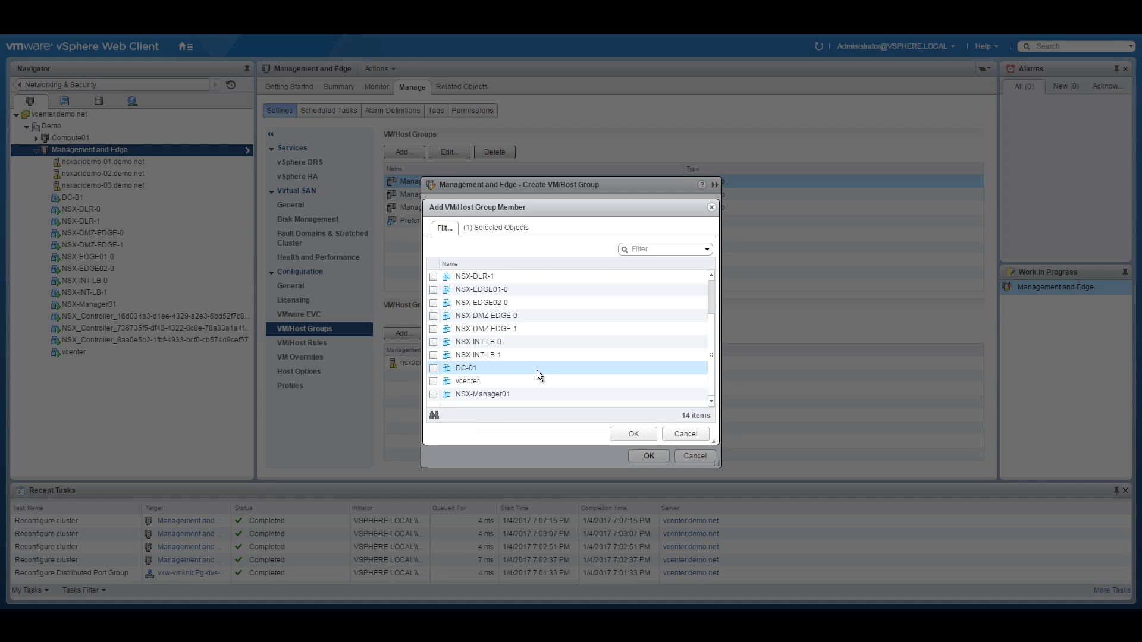
{"action": "left_click", "coordinate": [434, 292]}
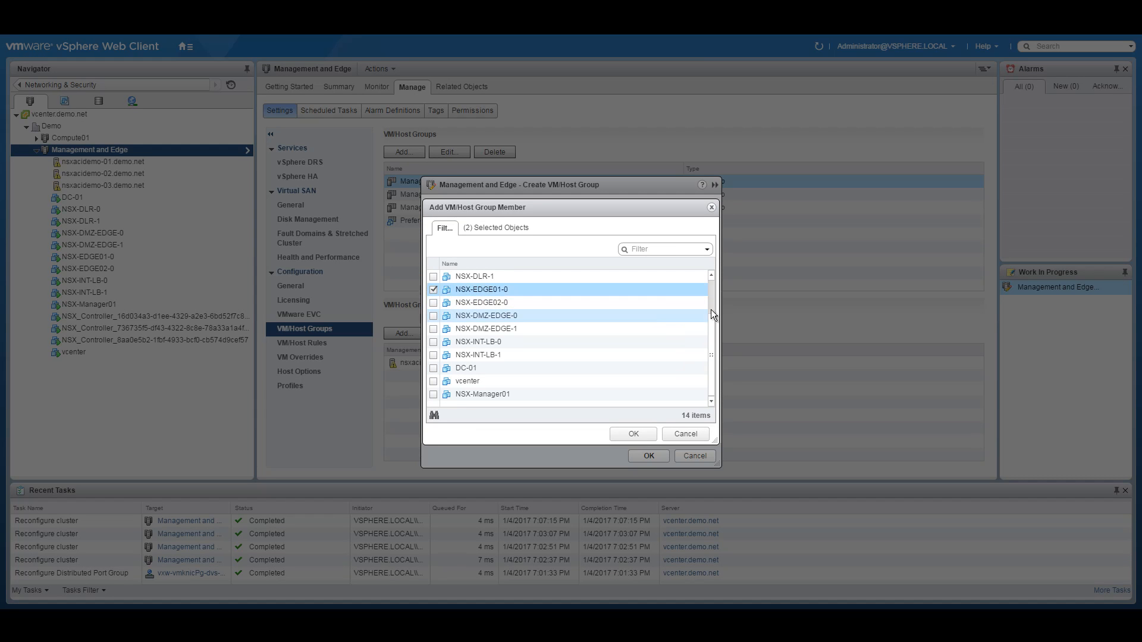
Step: Add NSX-INT-LB-1 as the third member and save the Prefer-Blade2 group
{"action": "left_click_drag", "start_coordinate": [712, 326], "coordinate": [714, 285]}
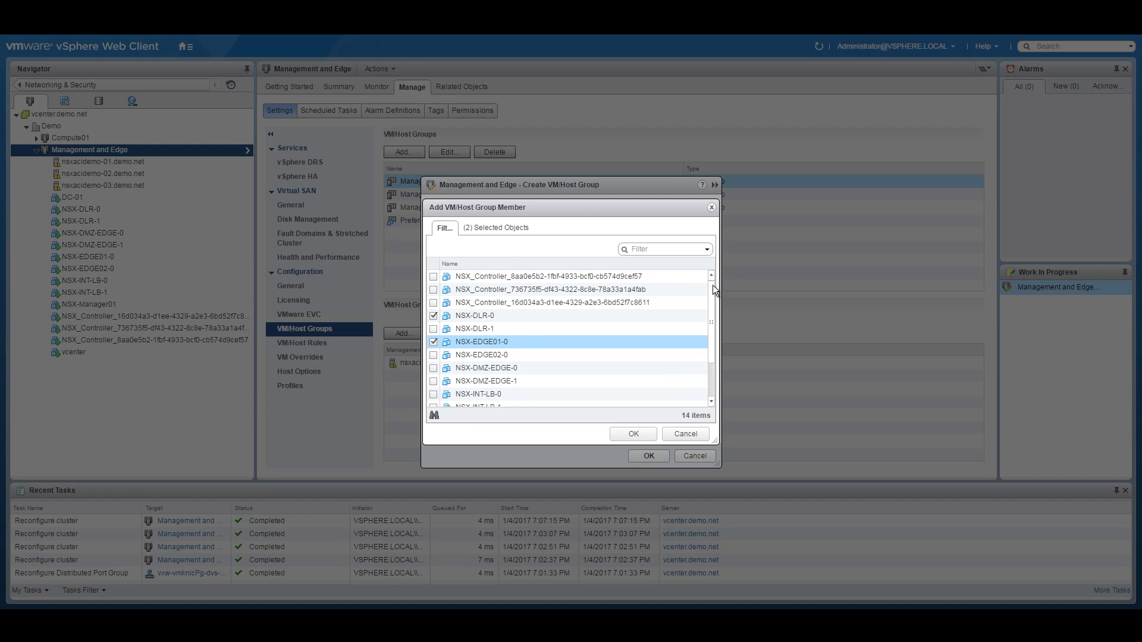
{"action": "left_click_drag", "start_coordinate": [713, 284], "coordinate": [711, 341]}
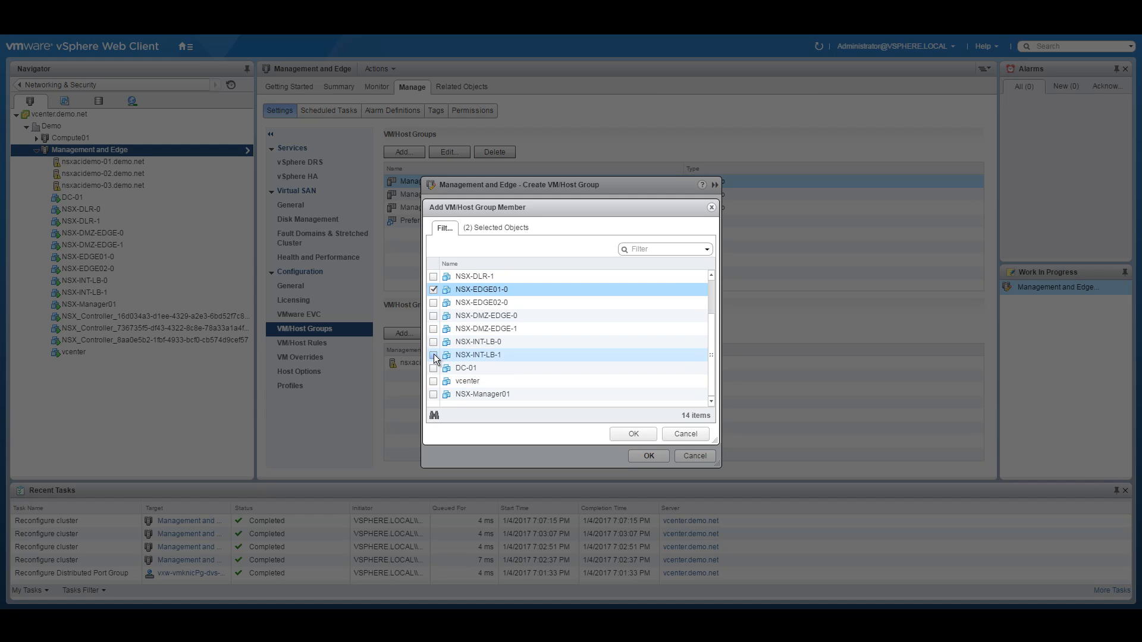
{"action": "left_click", "coordinate": [476, 355]}
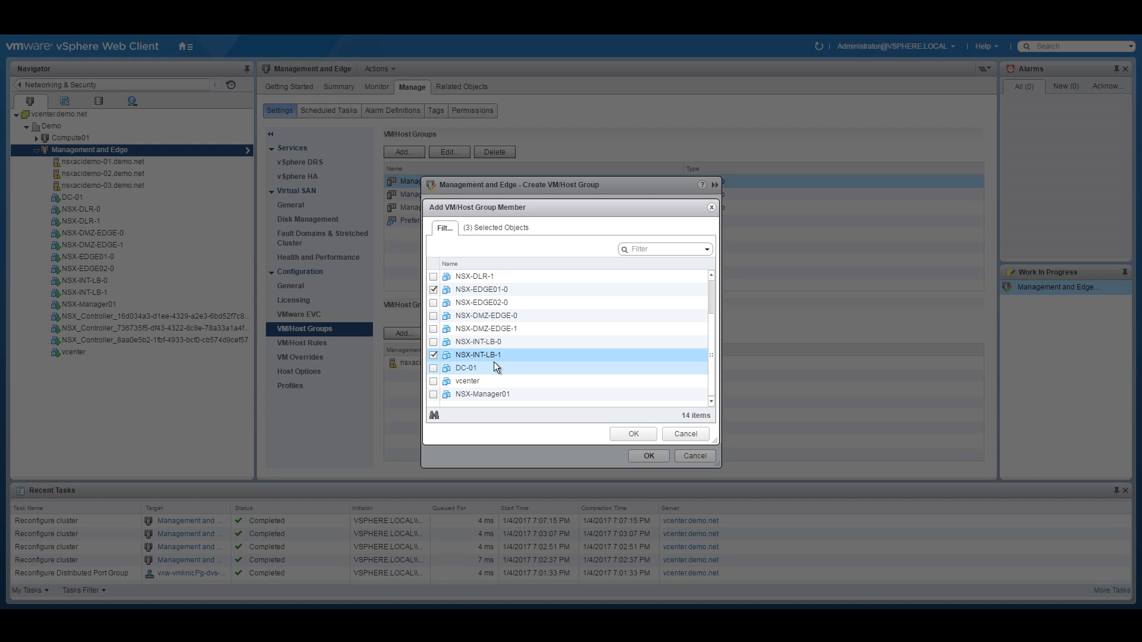
{"action": "left_click", "coordinate": [633, 433]}
{"action": "left_click", "coordinate": [662, 455]}
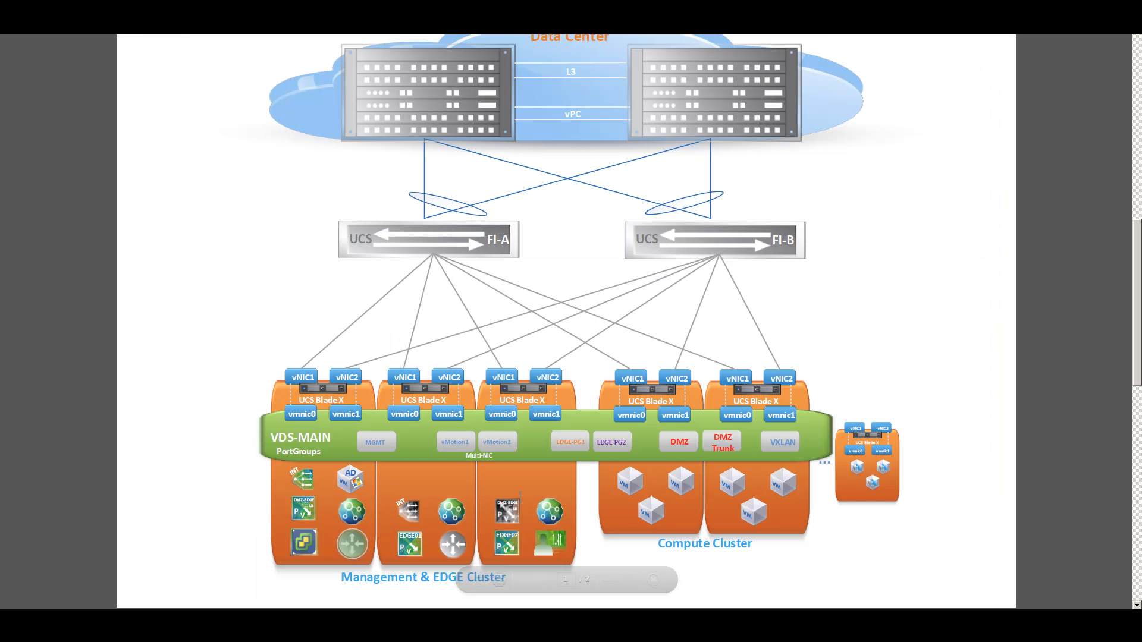
{"action": "mouse_move", "coordinate": [476, 580]}
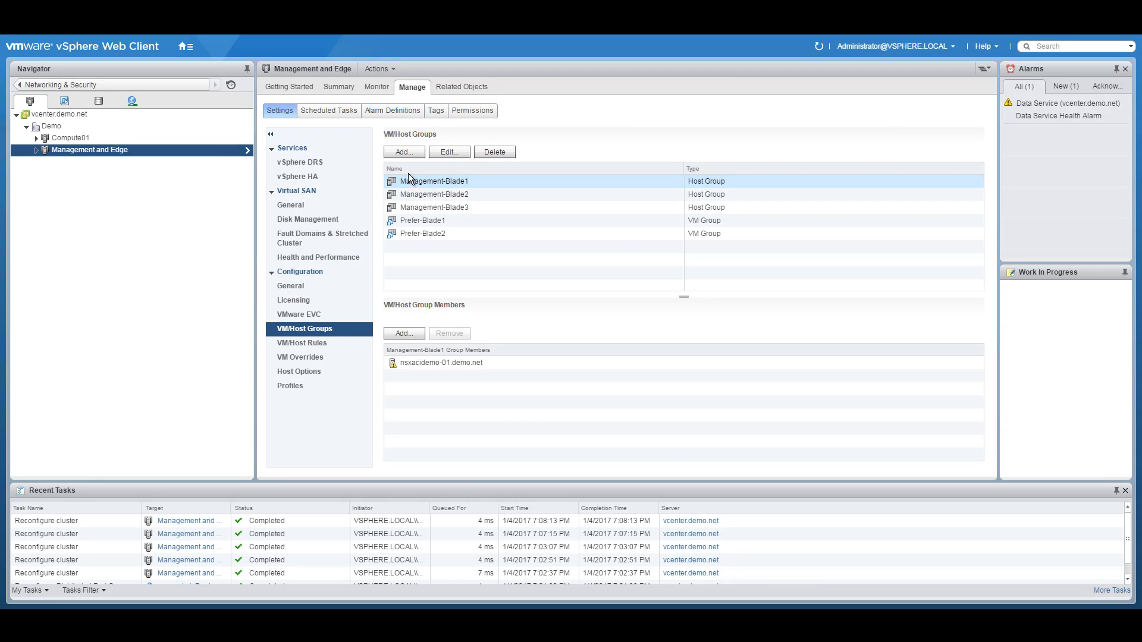
Step: Start a new VM group named Prefer-Blade3 and open its member list
{"action": "left_click", "coordinate": [394, 152]}
{"action": "type", "text": "Pref"}
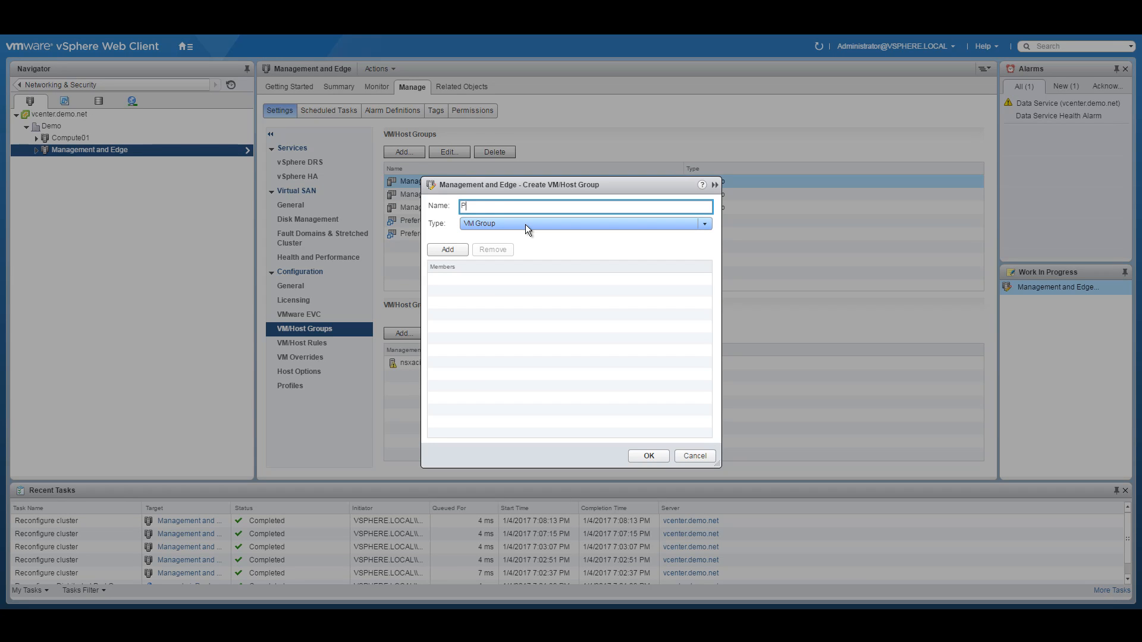
{"action": "type", "text": "er-Blade3"}
{"action": "left_click", "coordinate": [448, 250]}
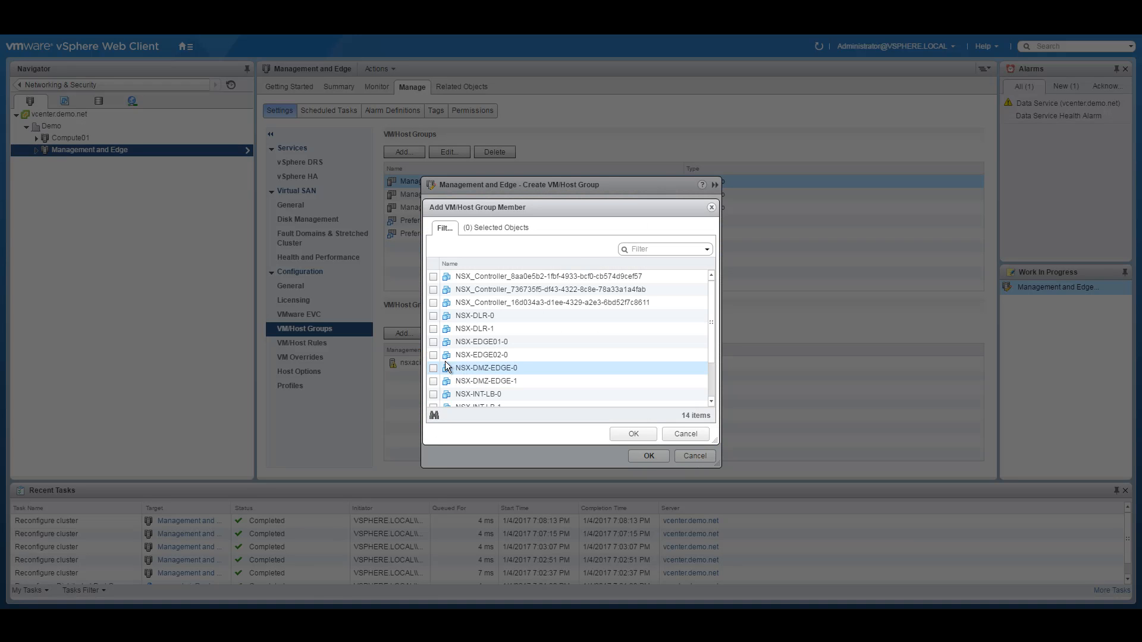
Step: Add NSX-EDGE02-0, NSX-Manager01 and NSX-DMZ-EDGE-0 as members and save the group
{"action": "left_click", "coordinate": [433, 355]}
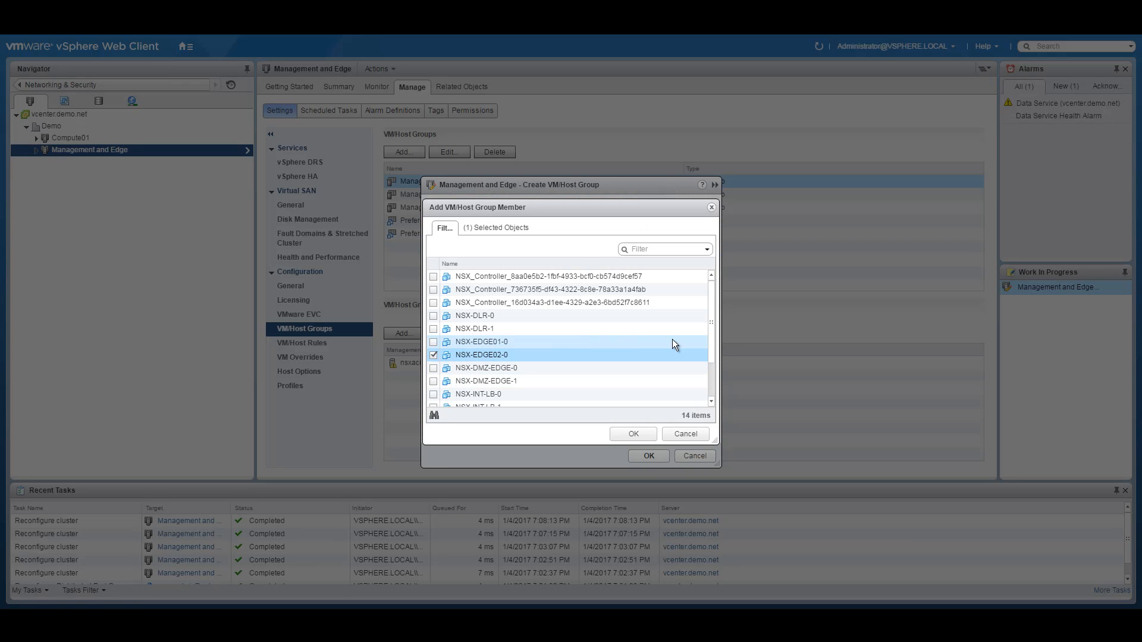
{"action": "left_click_drag", "start_coordinate": [716, 313], "coordinate": [716, 357]}
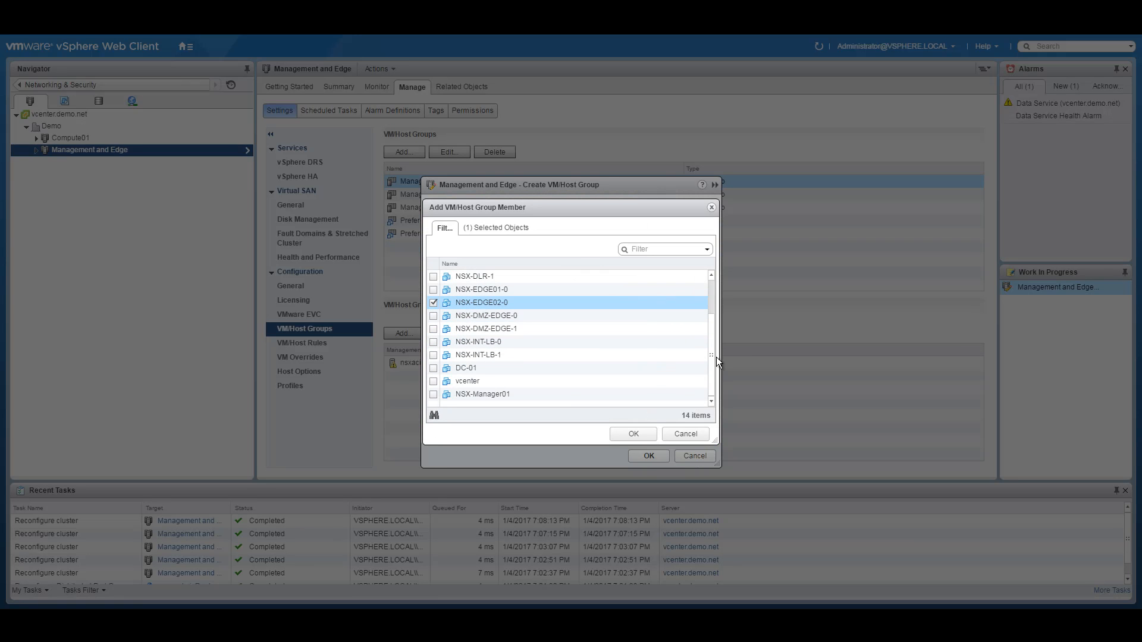
{"action": "left_click", "coordinate": [433, 394]}
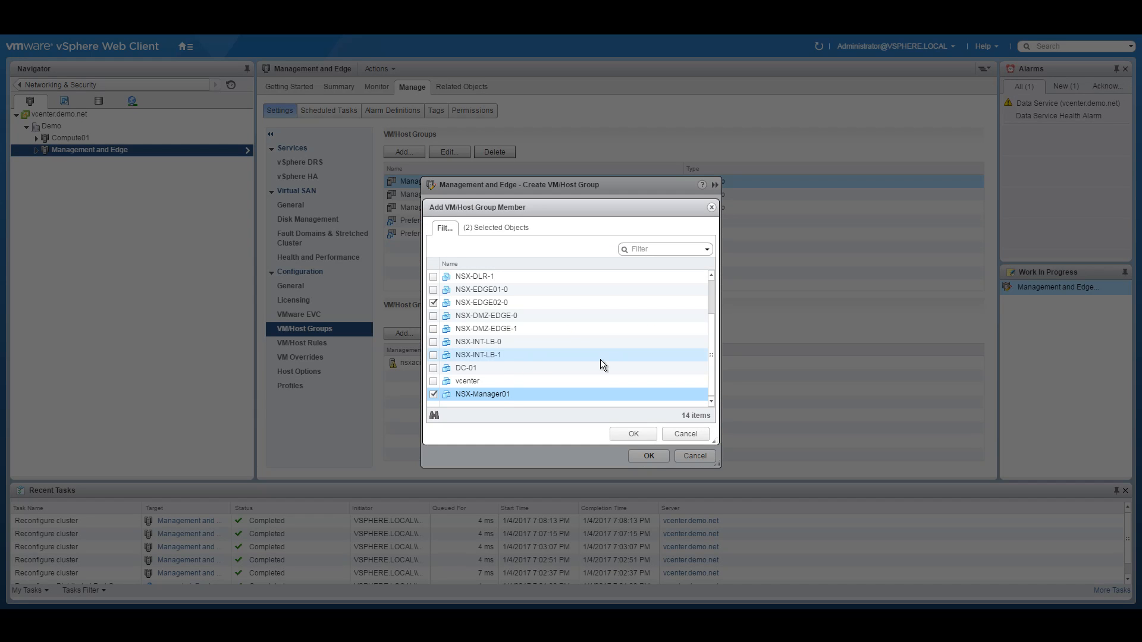
{"action": "left_click_drag", "start_coordinate": [711, 329], "coordinate": [718, 306]}
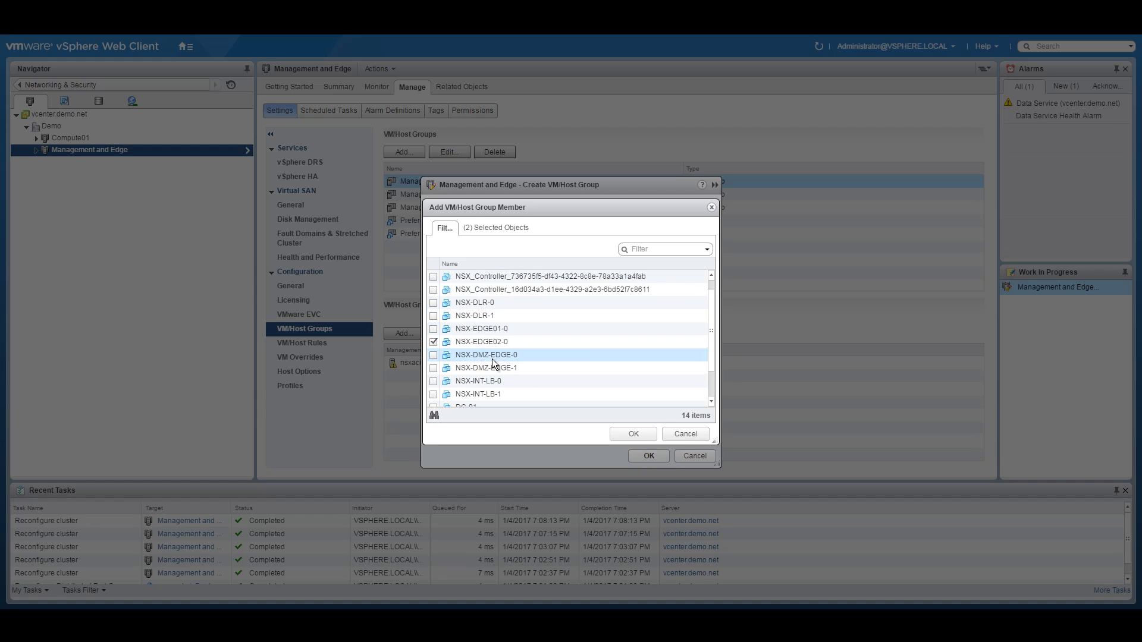
{"action": "left_click", "coordinate": [443, 358]}
{"action": "left_click", "coordinate": [629, 435]}
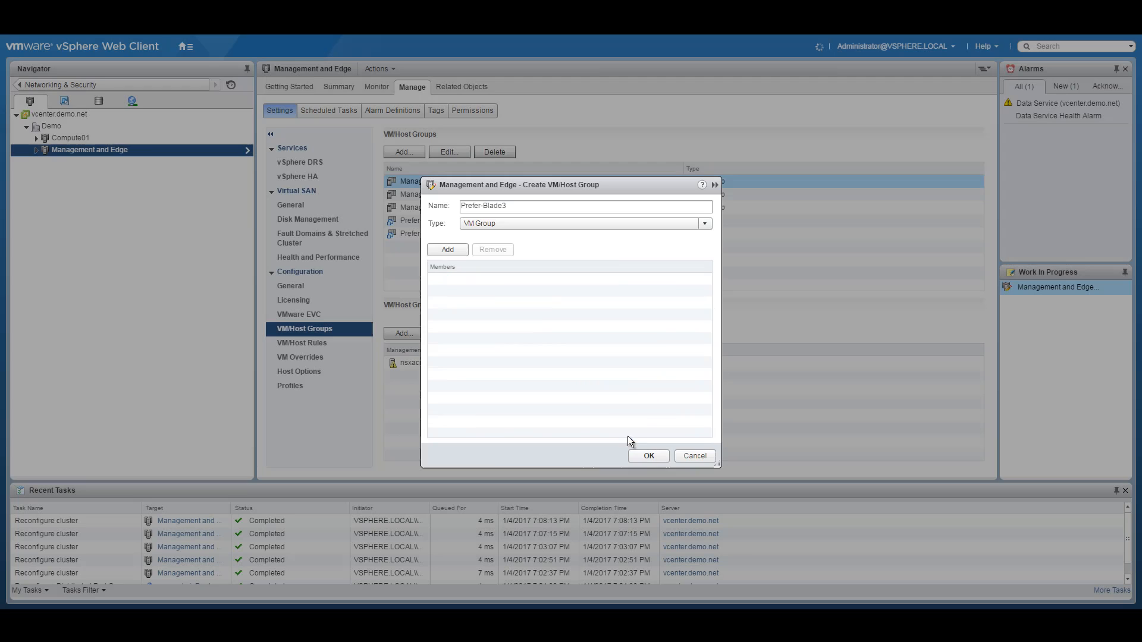
{"action": "left_click", "coordinate": [648, 457]}
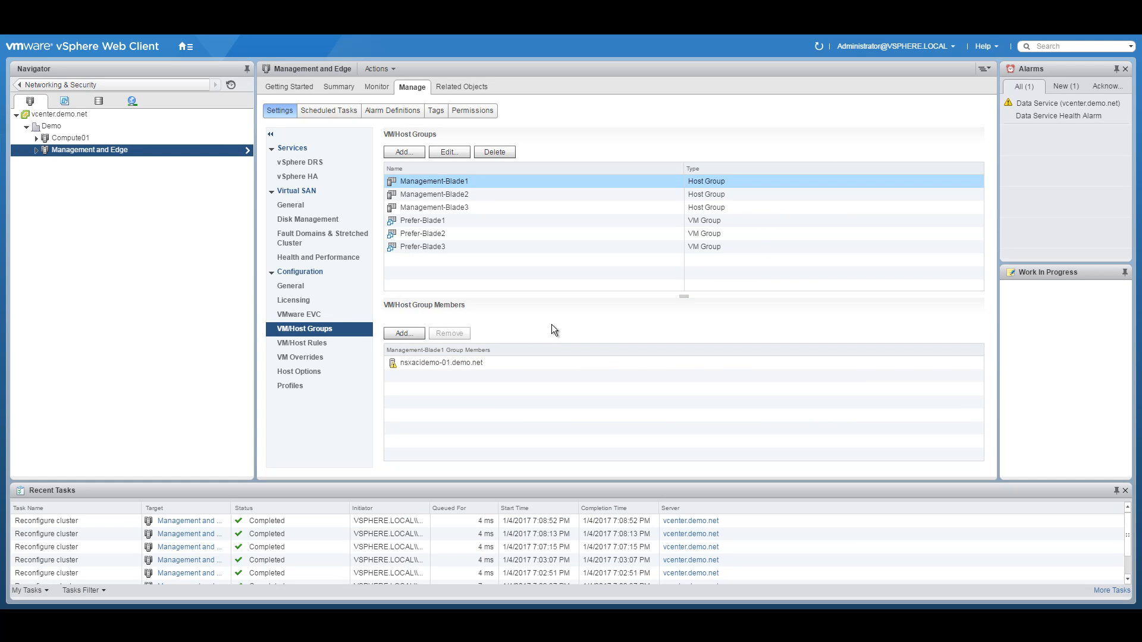
Step: Review the members of anti-affinity-rule-edge-9 and anti-affinity-rule-edge-10, then start a new VM/Host rule
{"action": "left_click", "coordinate": [321, 345]}
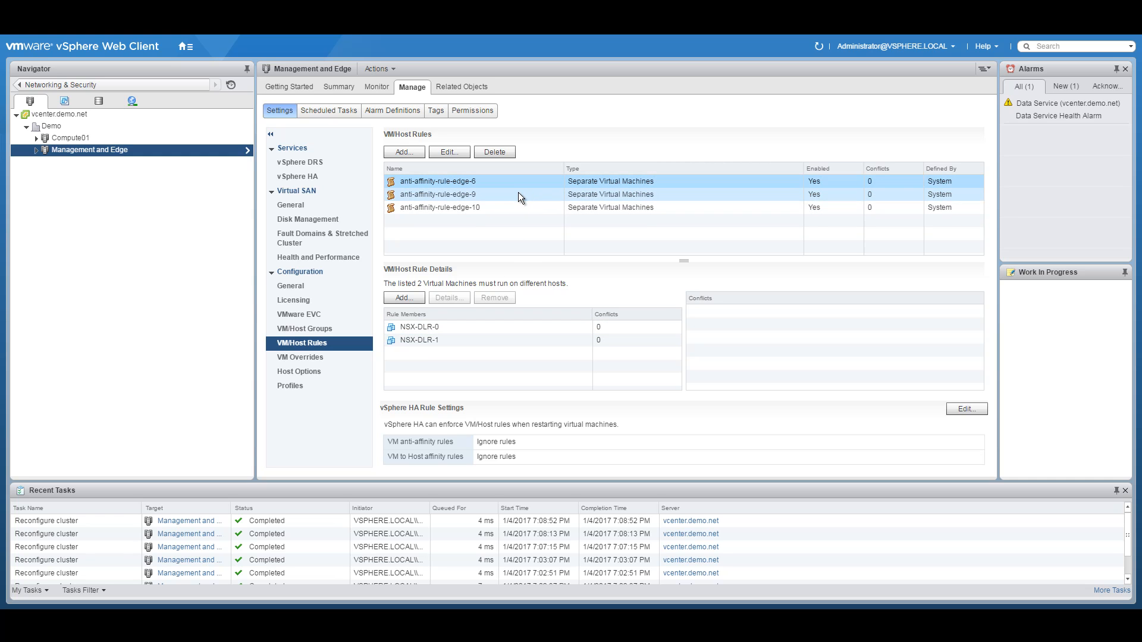
{"action": "left_click", "coordinate": [501, 197]}
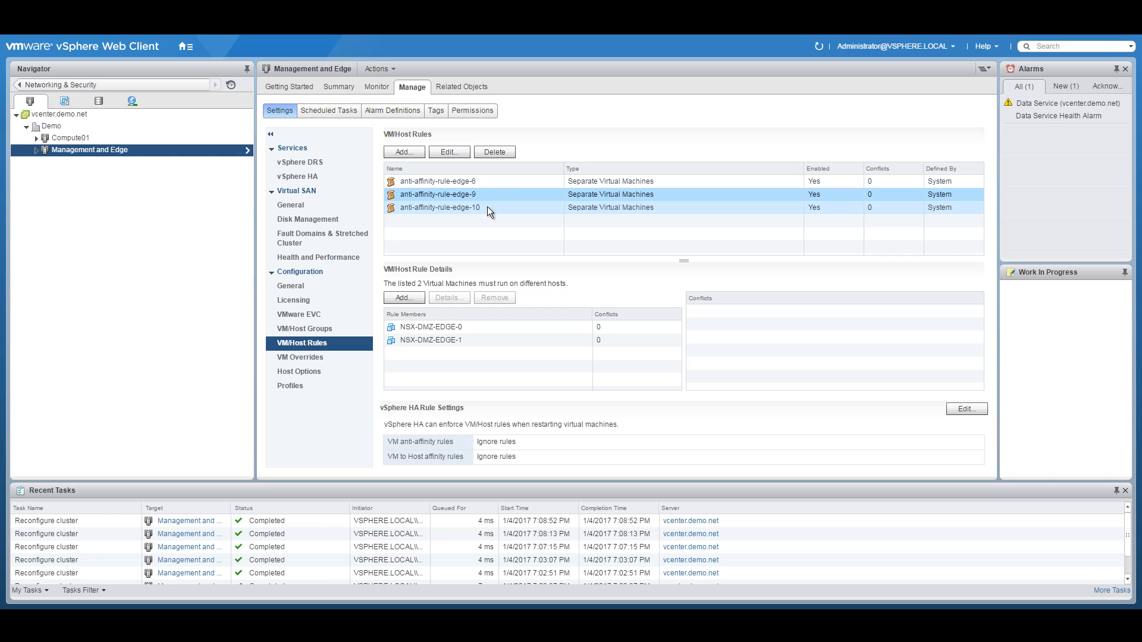
{"action": "left_click", "coordinate": [487, 205]}
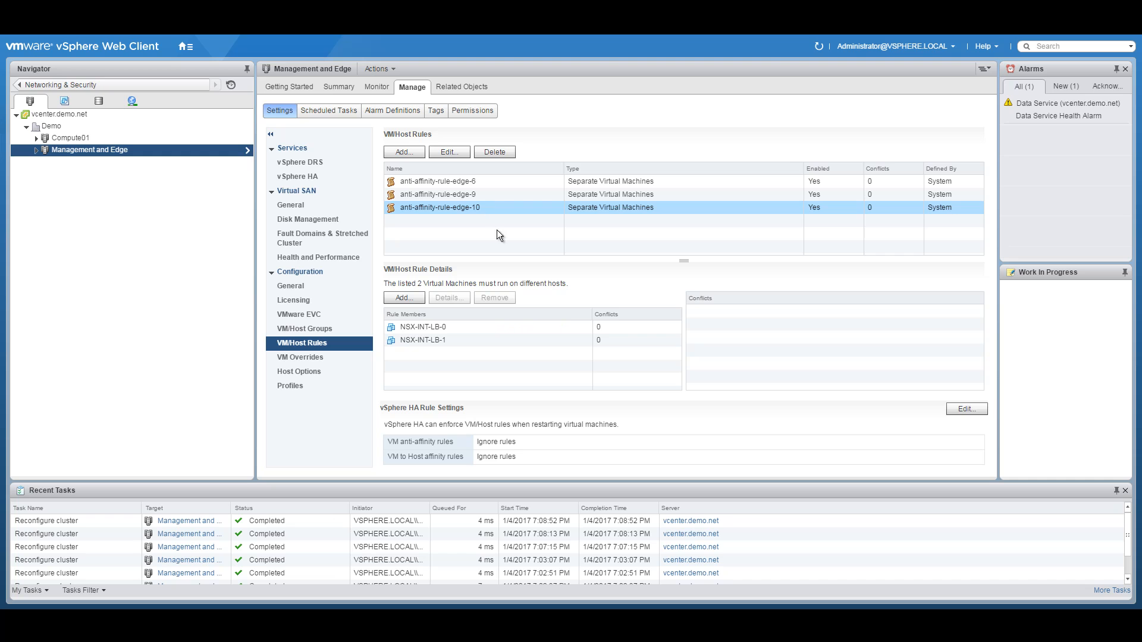
{"action": "left_click", "coordinate": [405, 152]}
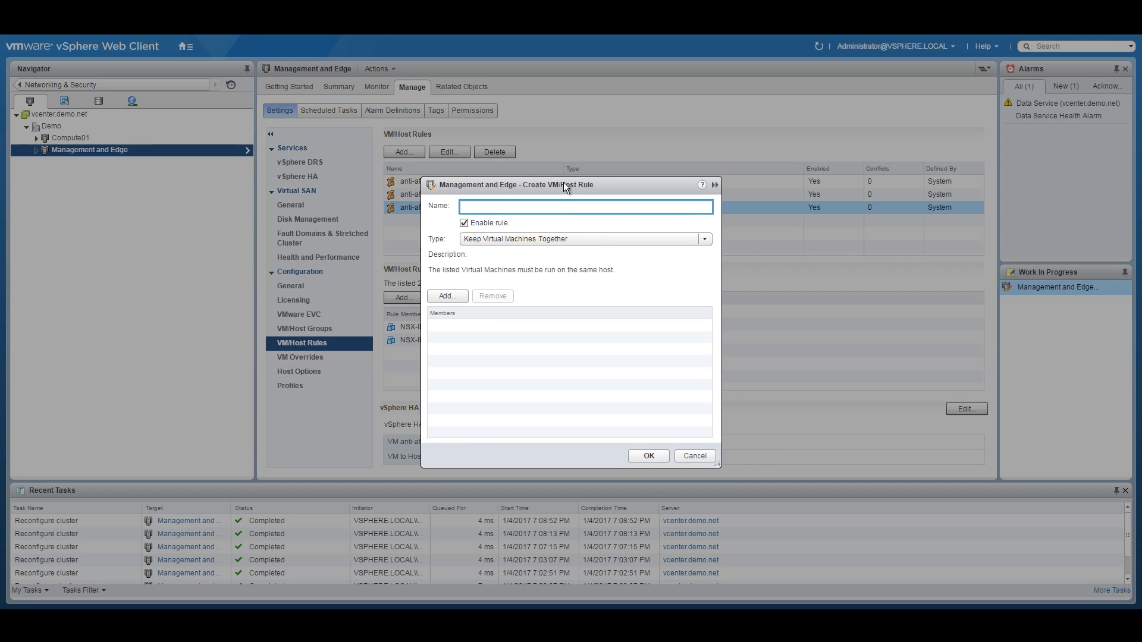
Step: Name the new rule Anti-Affinity-NSX-Controllers and set its type to Separate Virtual Machines
{"action": "left_click_drag", "start_coordinate": [562, 184], "coordinate": [723, 148]}
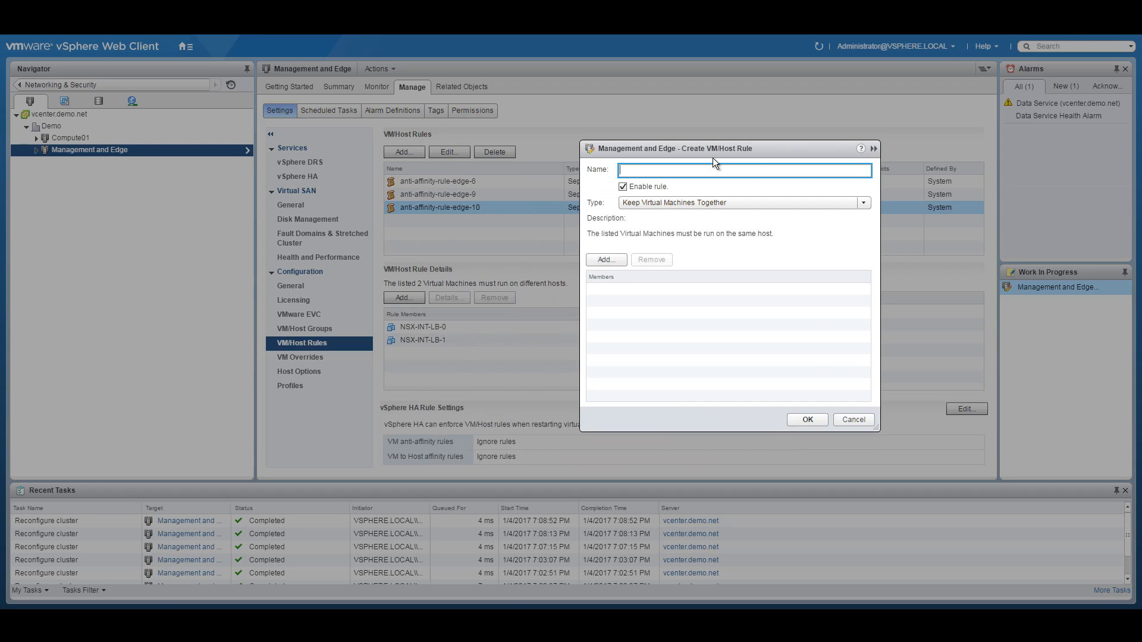
{"action": "type", "text": "Ant"}
{"action": "key", "text": "BackSpace"}
{"action": "type", "text": "i"}
{"action": "type", "text": "ti-Affin"}
{"action": "type", "text": "ity-"}
{"action": "type", "text": "NSX"}
{"action": "type", "text": "-Controllers"}
{"action": "left_click", "coordinate": [694, 203]}
{"action": "left_click", "coordinate": [690, 231]}
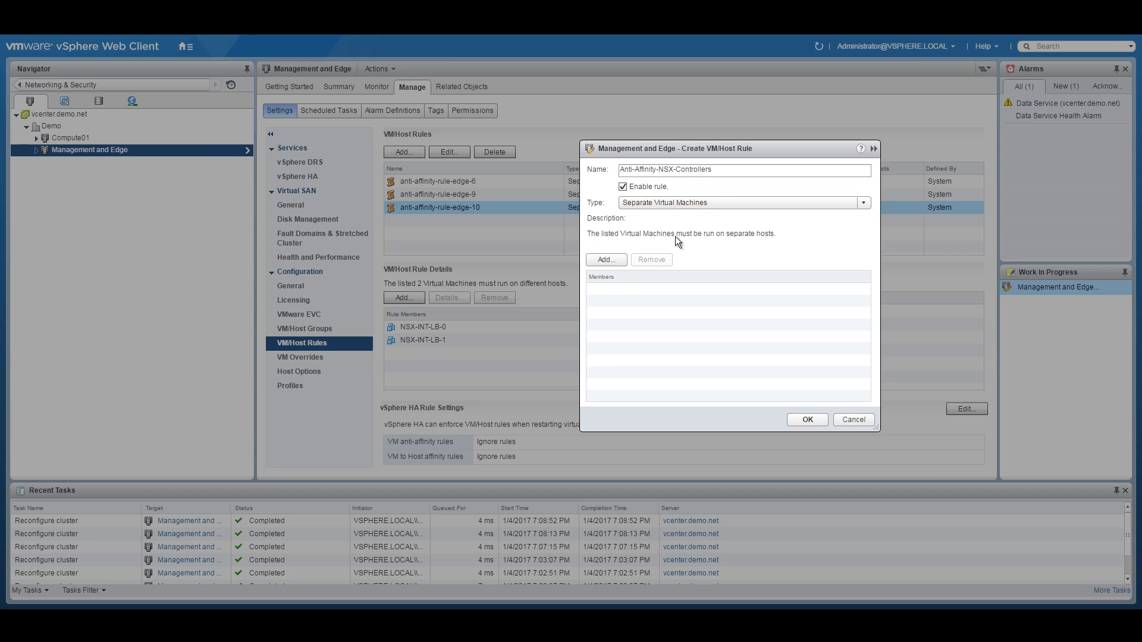
Step: Add the three NSX_Controller VMs as rule members and save the rule
{"action": "left_click", "coordinate": [606, 259]}
{"action": "left_click", "coordinate": [433, 277]}
{"action": "left_click", "coordinate": [433, 290]}
{"action": "left_click", "coordinate": [434, 303]}
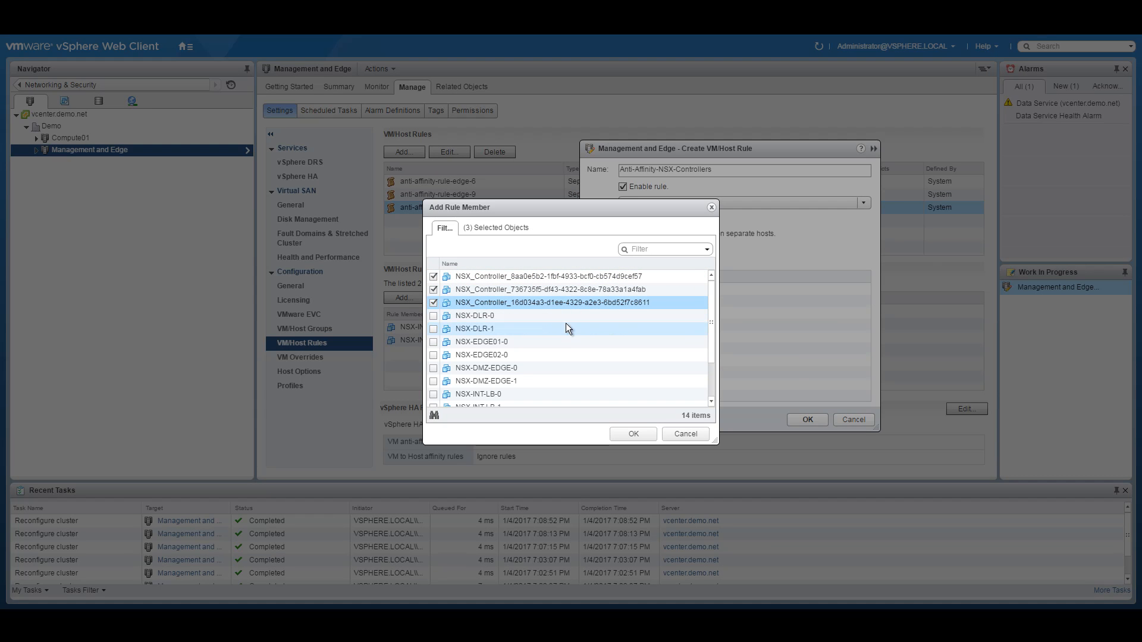
{"action": "left_click", "coordinate": [632, 435]}
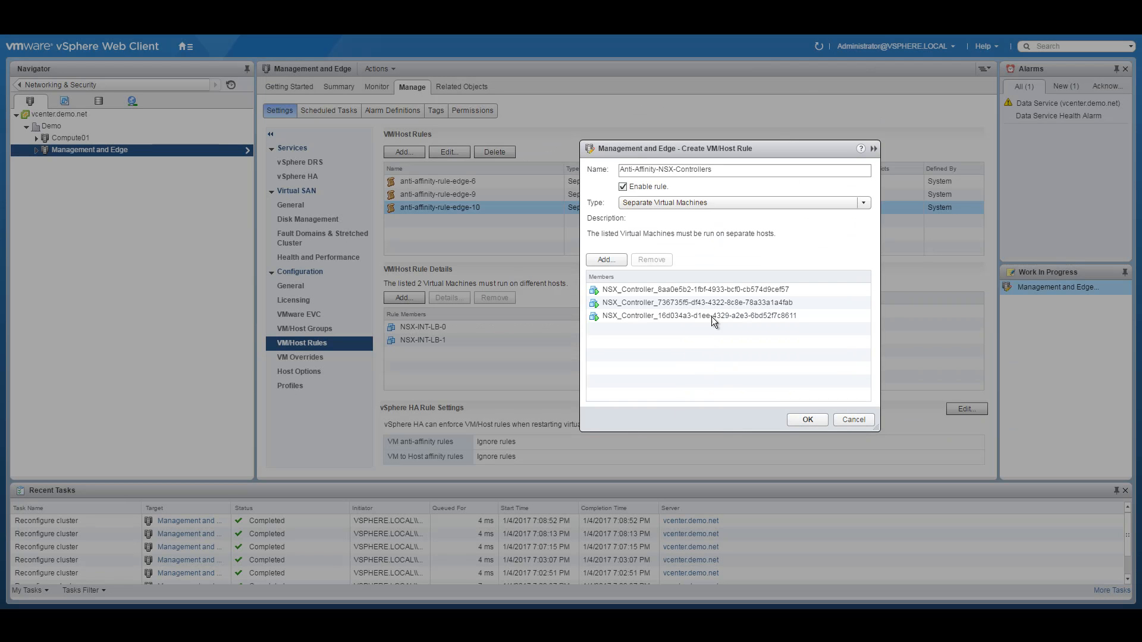
{"action": "left_click", "coordinate": [803, 418]}
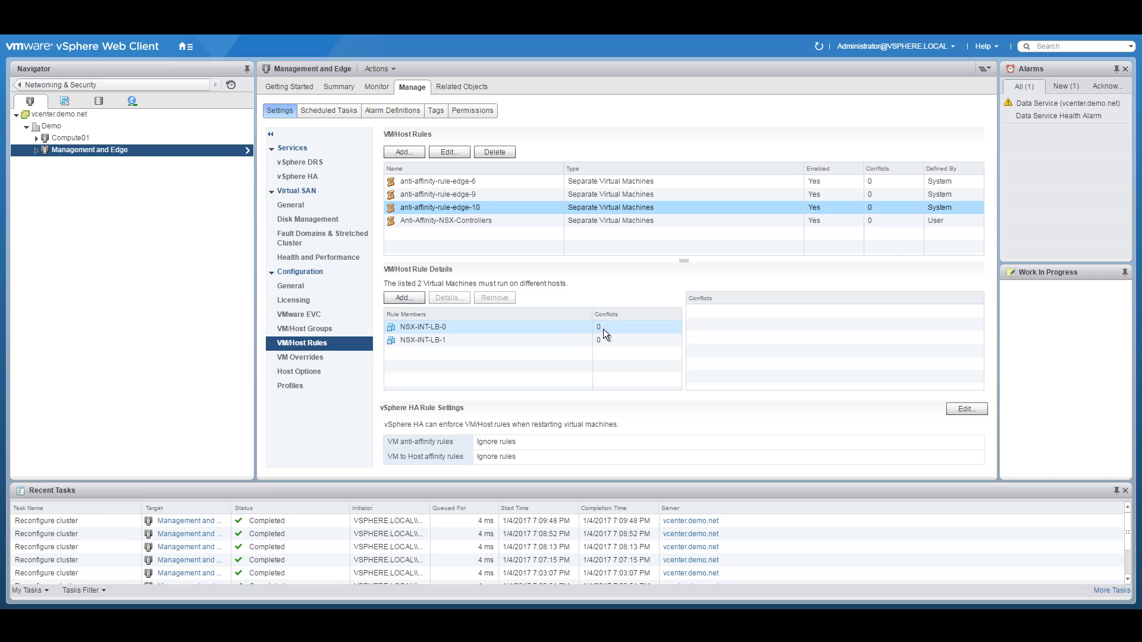
{"action": "left_click", "coordinate": [405, 155]}
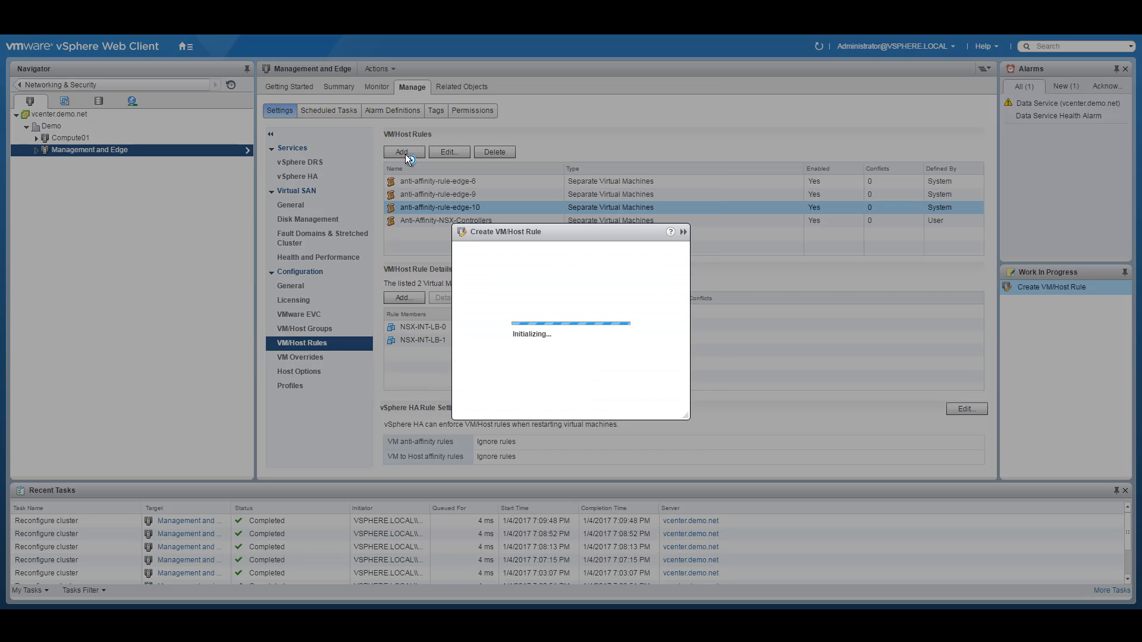
Step: Create rule Prefer-Blade1 as Virtual Machines to Hosts: Prefer-Blade1 VMs should run on Management-Blade1 hosts
{"action": "type", "text": "Prefer-Blade"}
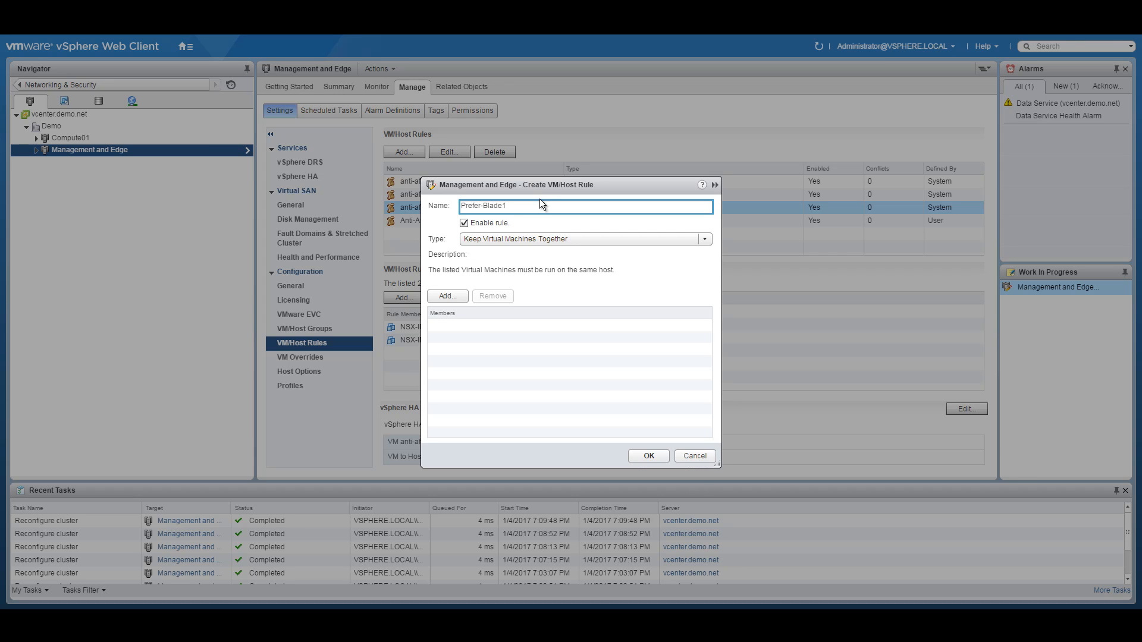
{"action": "type", "text": "1"}
{"action": "left_click", "coordinate": [537, 237]}
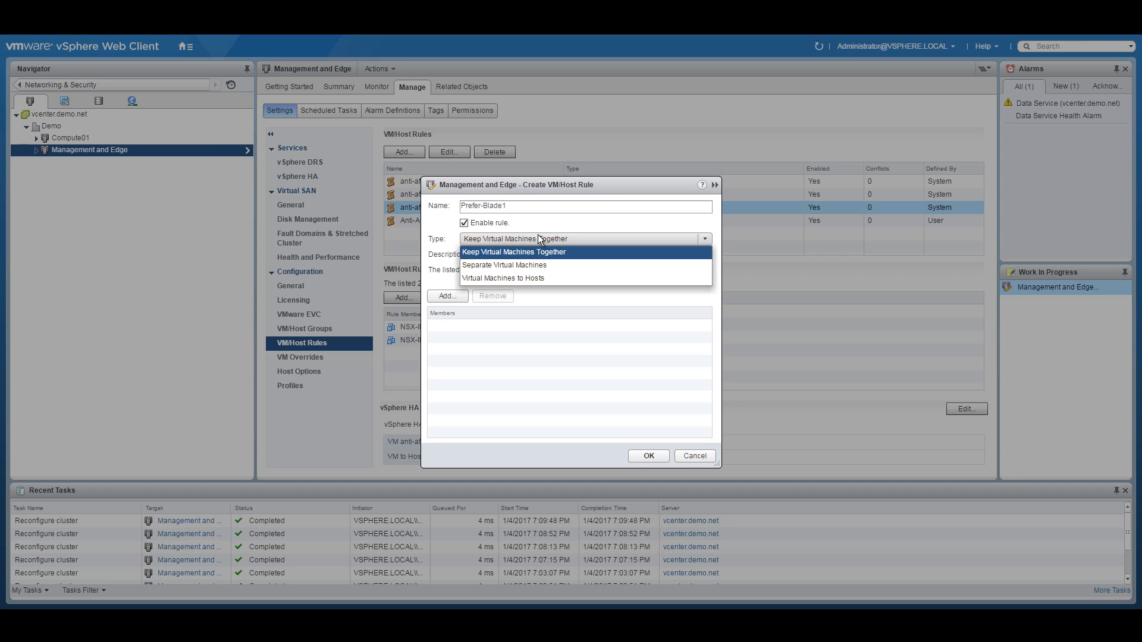
{"action": "left_click", "coordinate": [505, 278]}
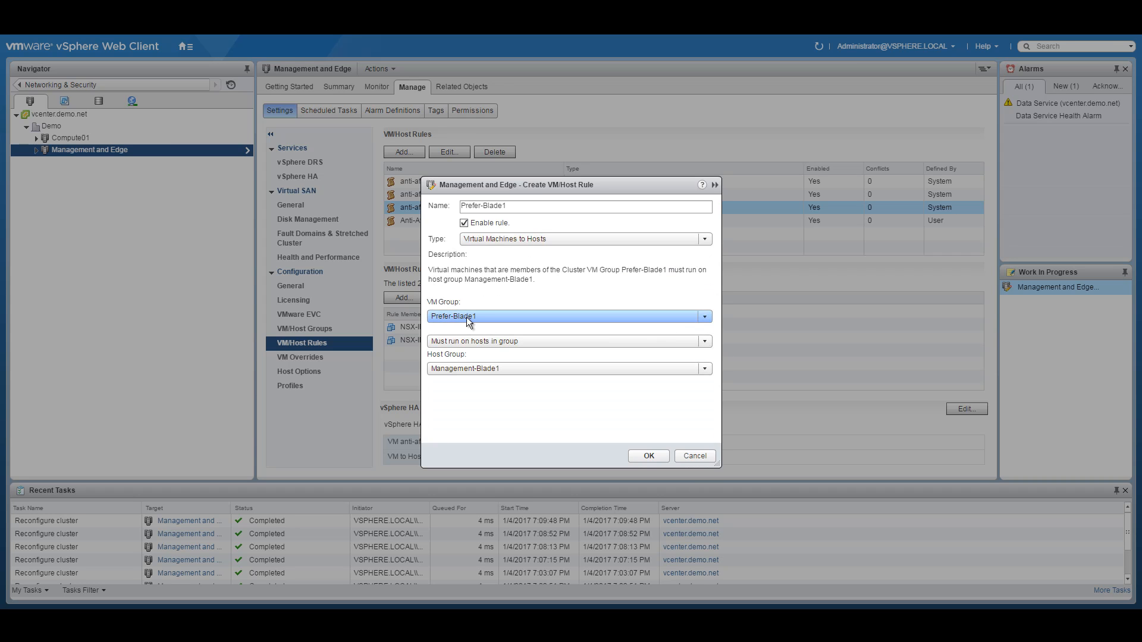
{"action": "left_click", "coordinate": [512, 343]}
{"action": "left_click", "coordinate": [480, 365]}
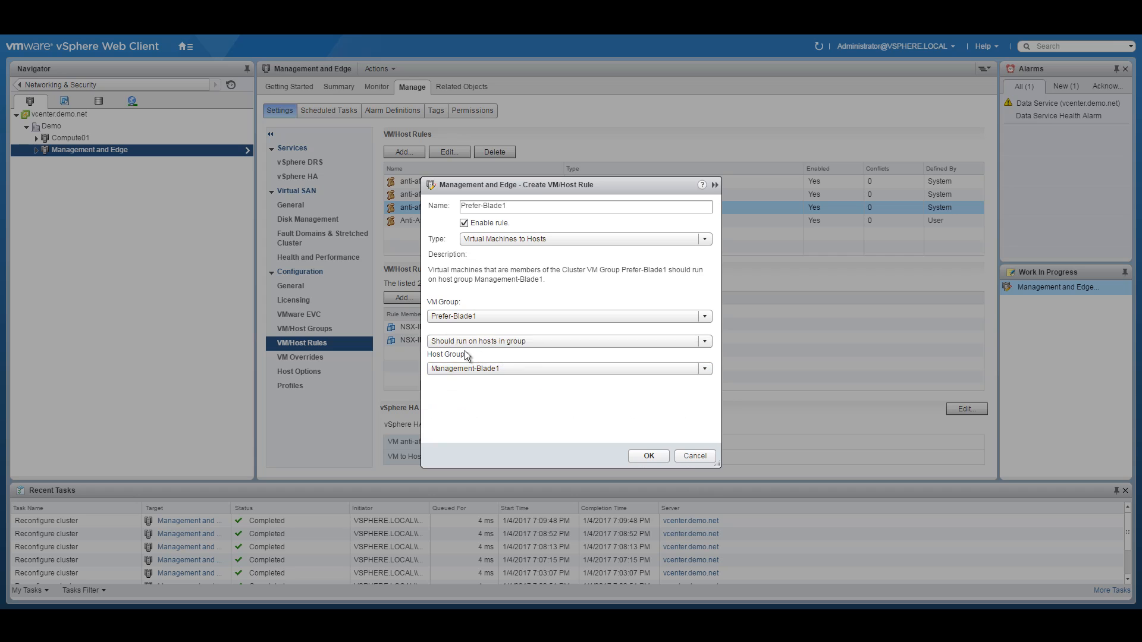
{"action": "left_click", "coordinate": [505, 370]}
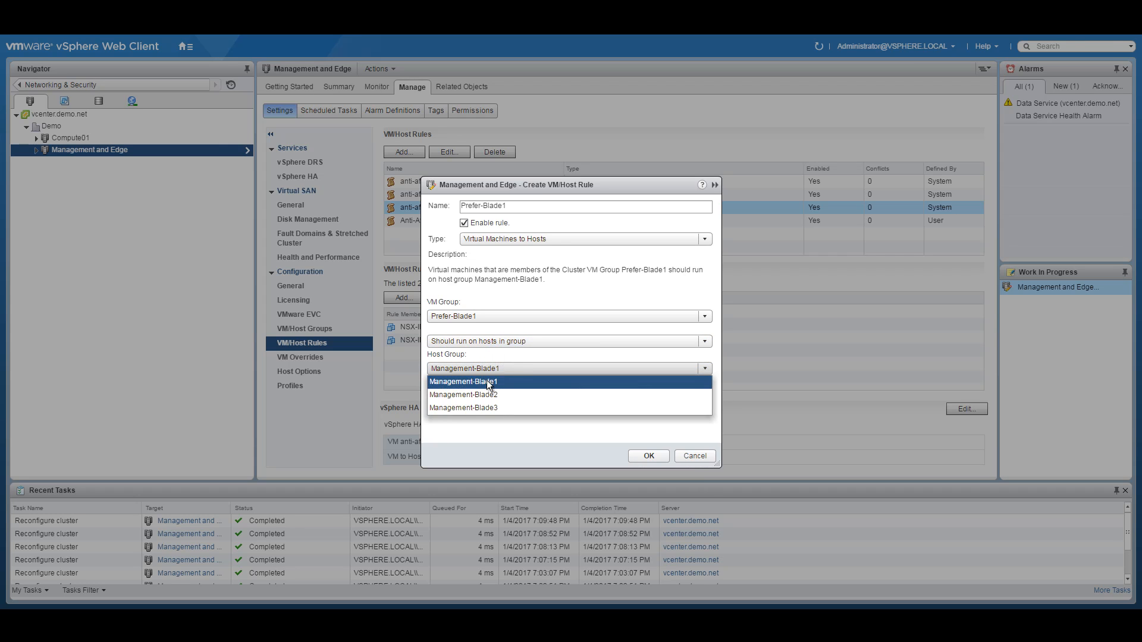
{"action": "left_click", "coordinate": [488, 382]}
{"action": "triple_click", "coordinate": [496, 206]}
{"action": "left_click", "coordinate": [648, 457]}
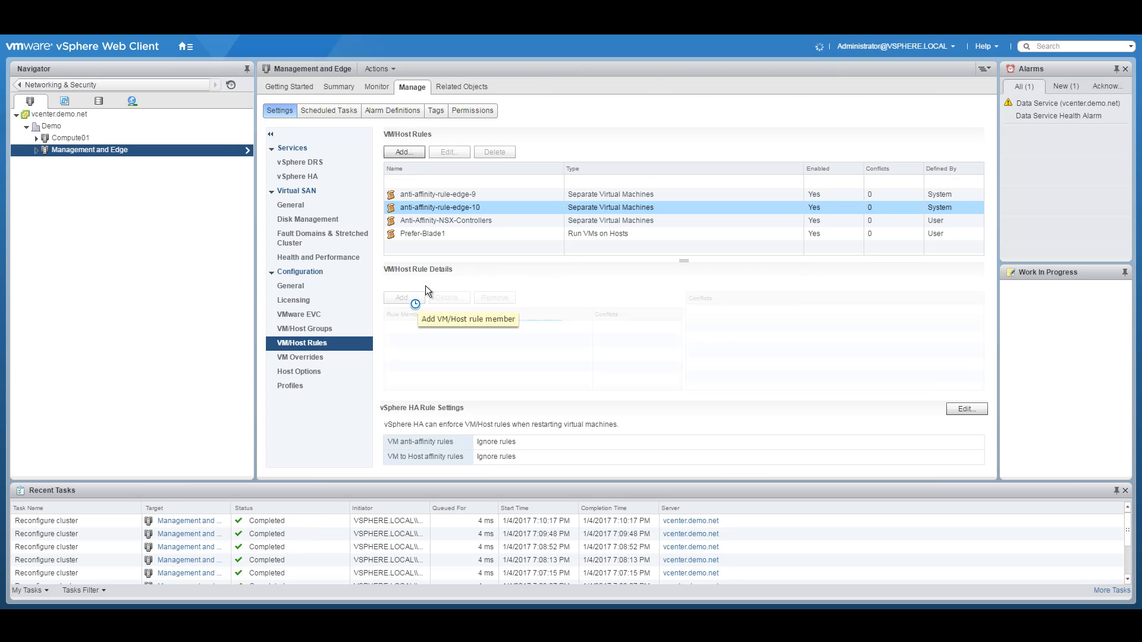
Step: Start a new Virtual Machines to Hosts rule named Prefer-Blade2
{"action": "left_click", "coordinate": [407, 156]}
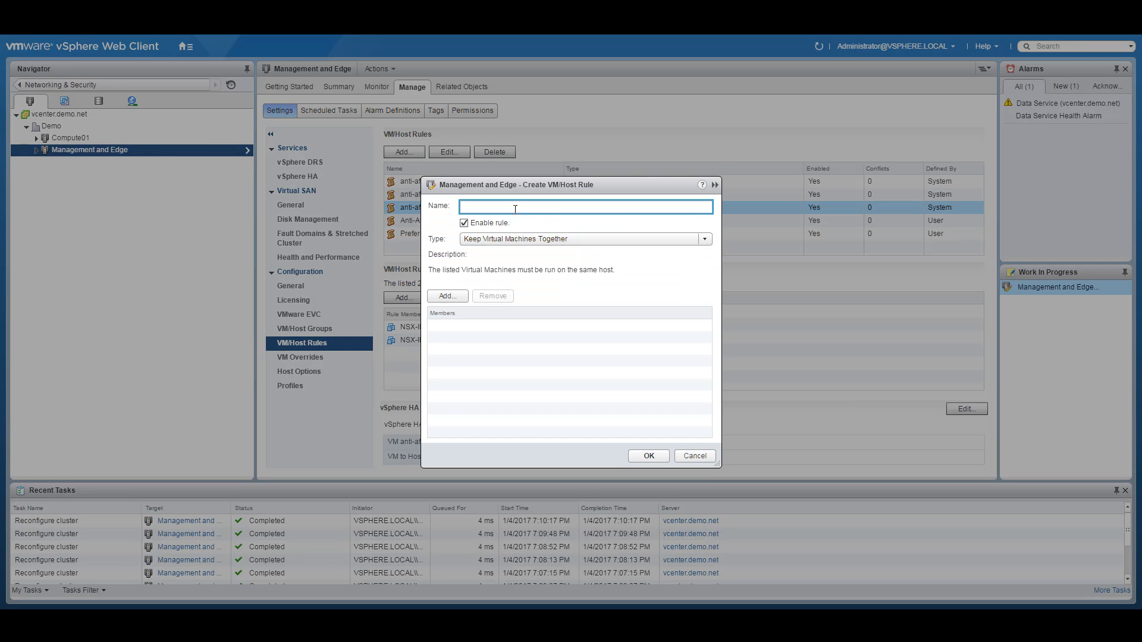
{"action": "type", "text": "Prefer-Blade2"}
{"action": "left_click", "coordinate": [508, 239]}
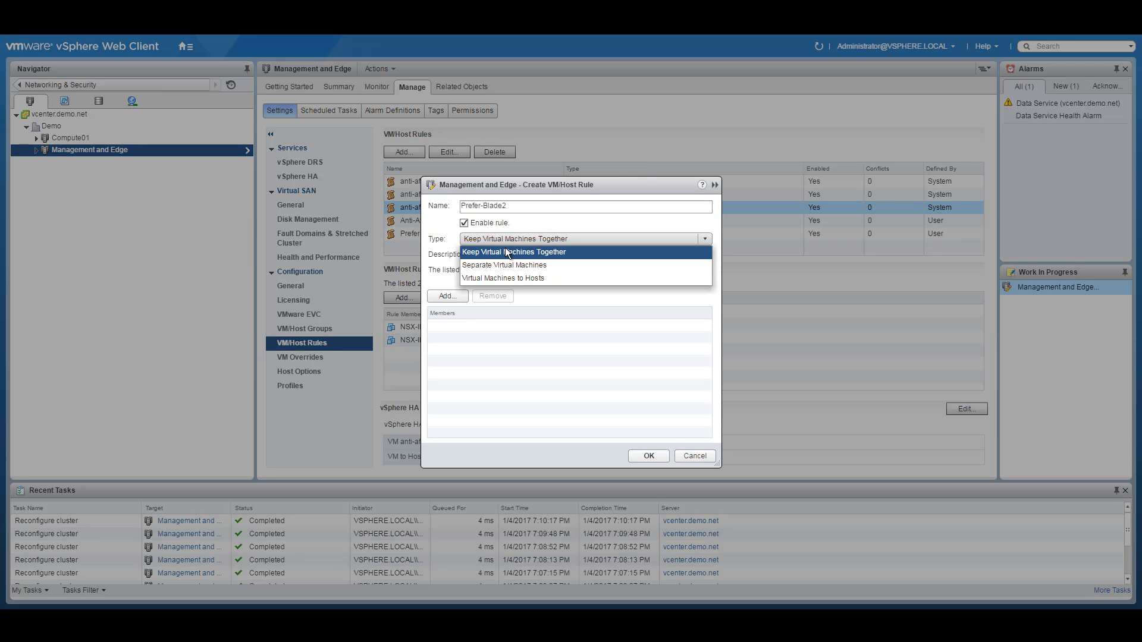
{"action": "left_click", "coordinate": [497, 278]}
Step: Set VM group Prefer-Blade2 to 'Should run on hosts in group' Management-Blade2, then save
{"action": "left_click", "coordinate": [499, 317]}
{"action": "left_click", "coordinate": [480, 342]}
{"action": "left_click", "coordinate": [495, 369]}
{"action": "left_click", "coordinate": [495, 392]}
{"action": "left_click", "coordinate": [491, 344]}
{"action": "left_click", "coordinate": [480, 367]}
{"action": "left_click", "coordinate": [516, 341]}
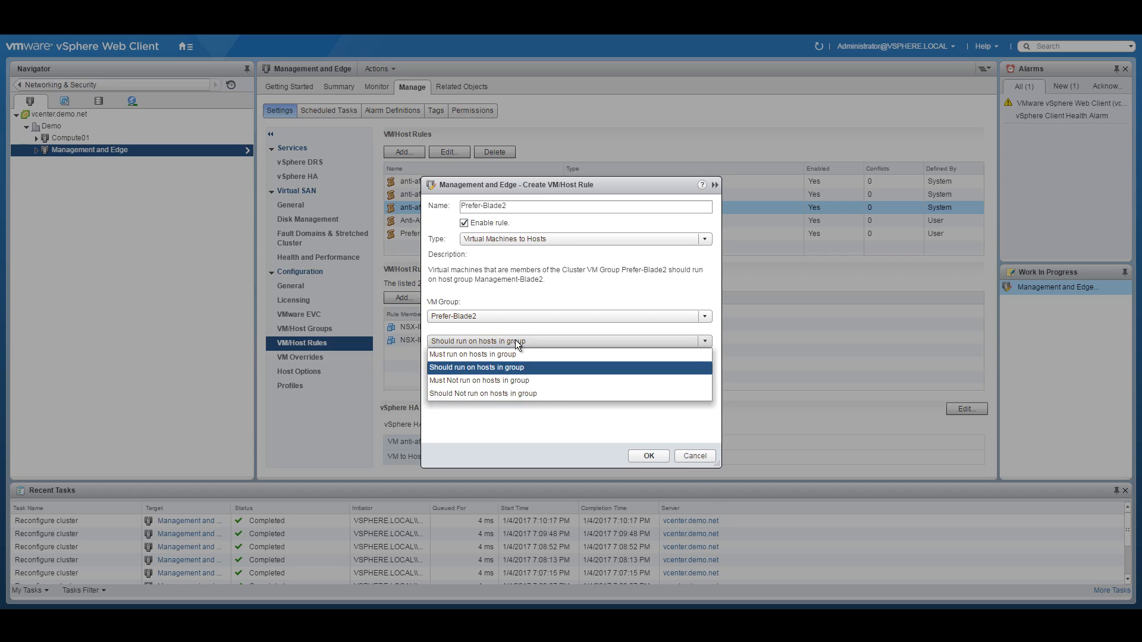
{"action": "left_click", "coordinate": [515, 340]}
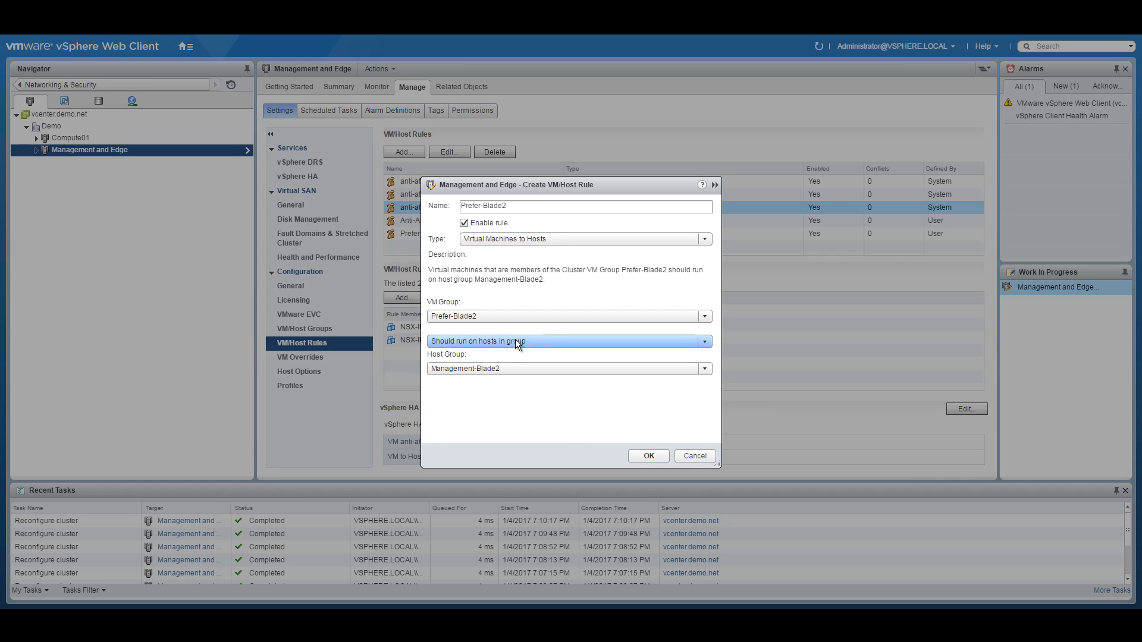
{"action": "left_click", "coordinate": [650, 455]}
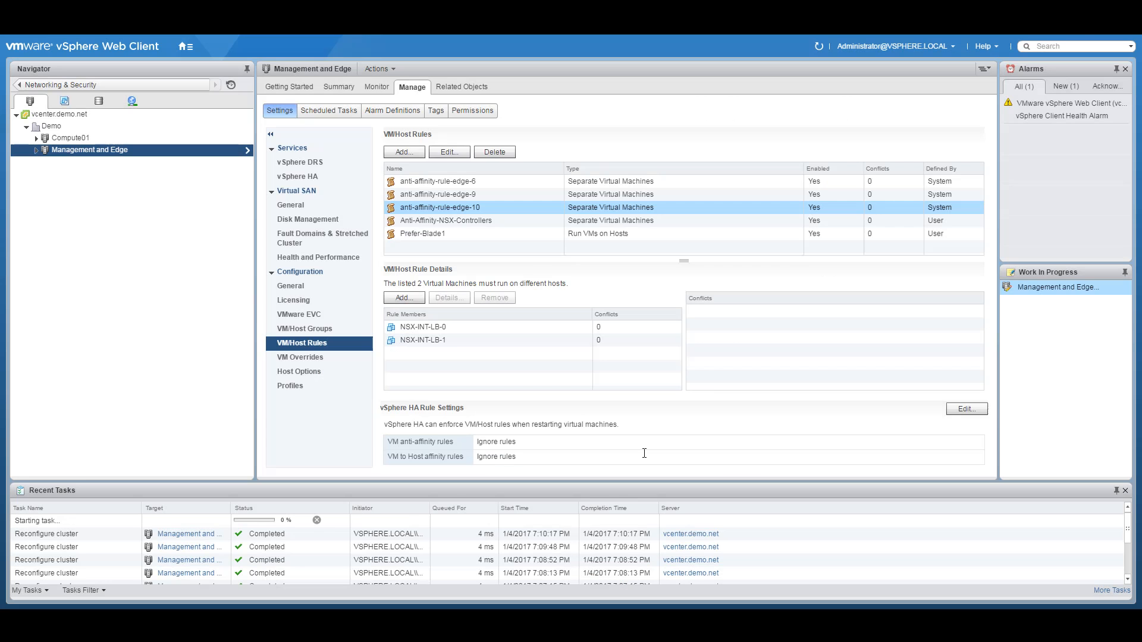
Step: Add a Virtual Machines to Hosts rule: Prefer-Blade3 VMs should run on Management-Blade3 hosts
{"action": "left_click", "coordinate": [405, 151]}
{"action": "type", "text": "Prefer-Blade1"}
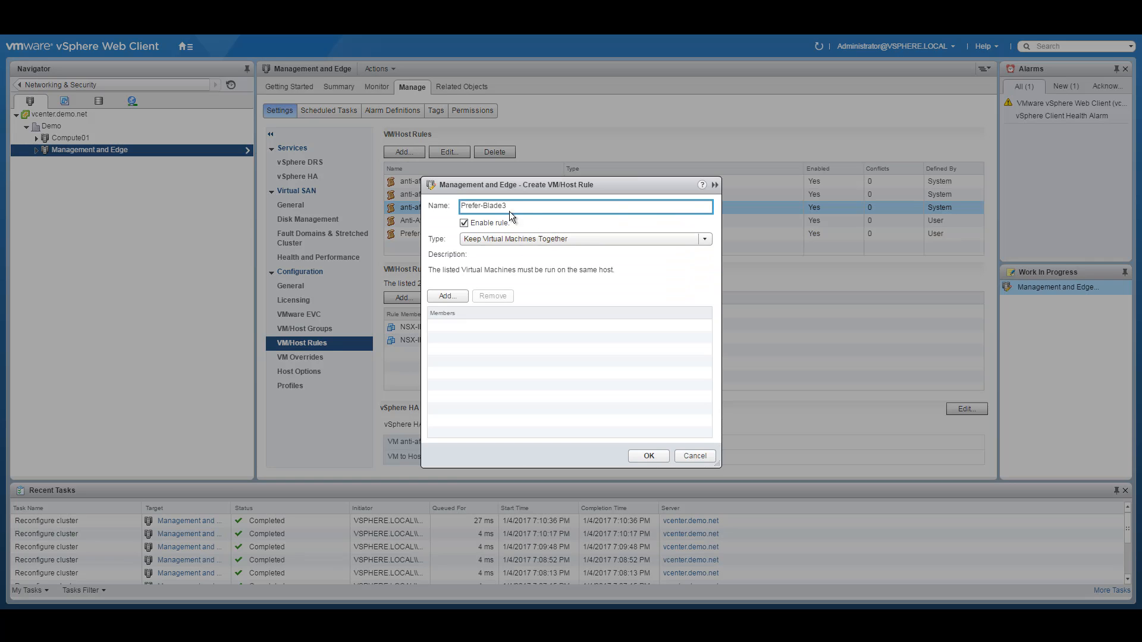
{"action": "left_click", "coordinate": [548, 240]}
{"action": "left_click", "coordinate": [520, 278]}
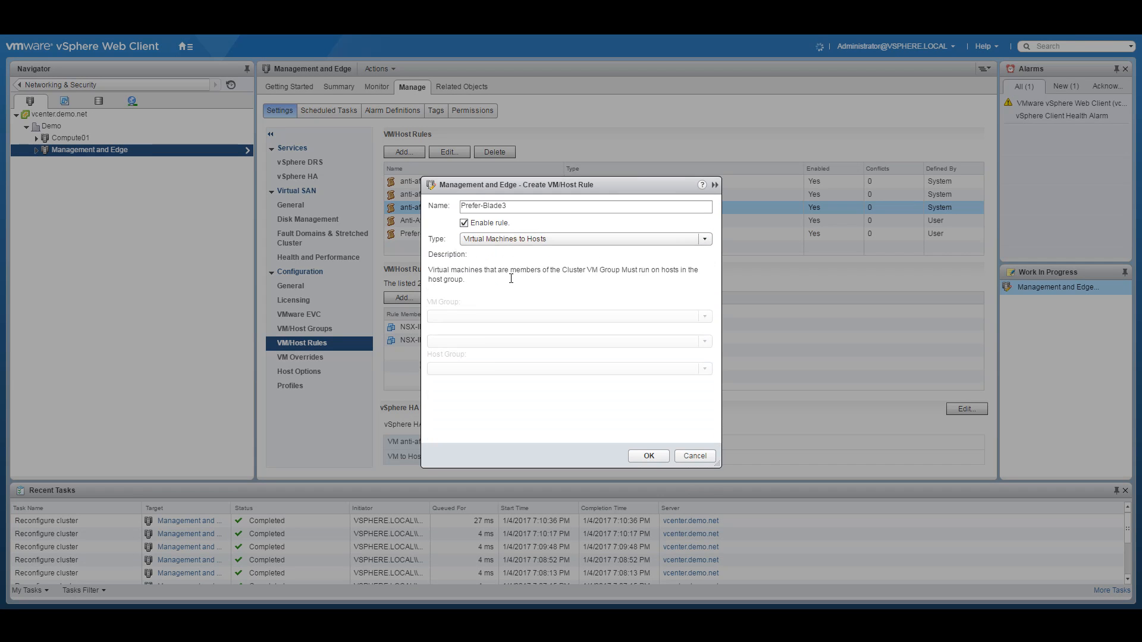
{"action": "left_click", "coordinate": [483, 314]}
{"action": "left_click", "coordinate": [497, 357]}
{"action": "left_click", "coordinate": [500, 371]}
{"action": "left_click", "coordinate": [498, 401]}
{"action": "left_click", "coordinate": [487, 341]}
{"action": "left_click", "coordinate": [479, 367]}
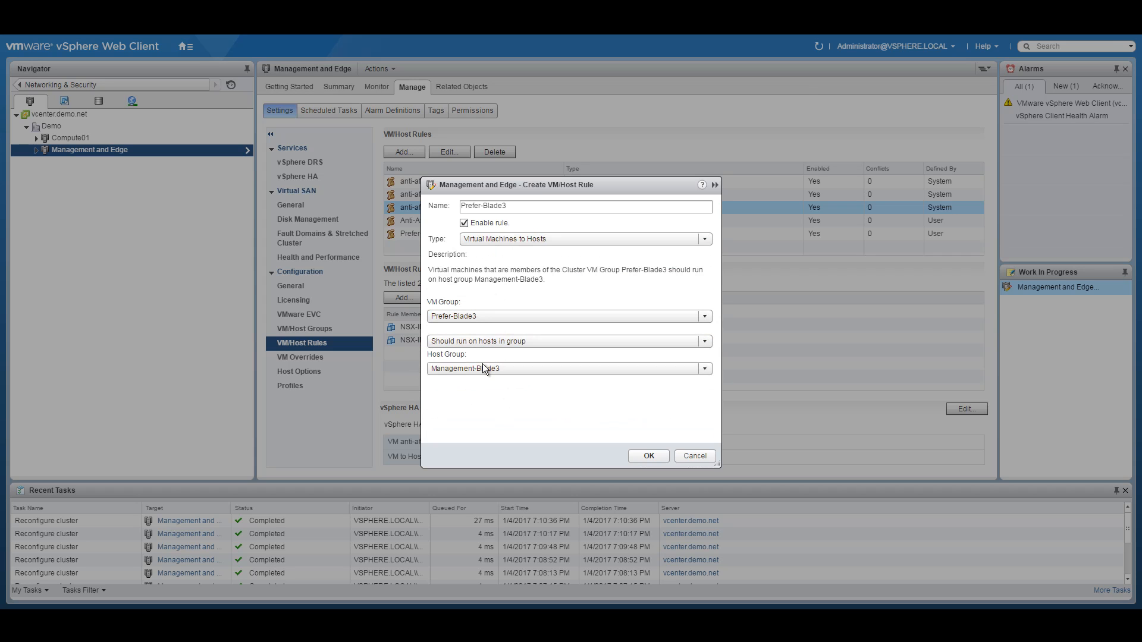
{"action": "left_click", "coordinate": [648, 456]}
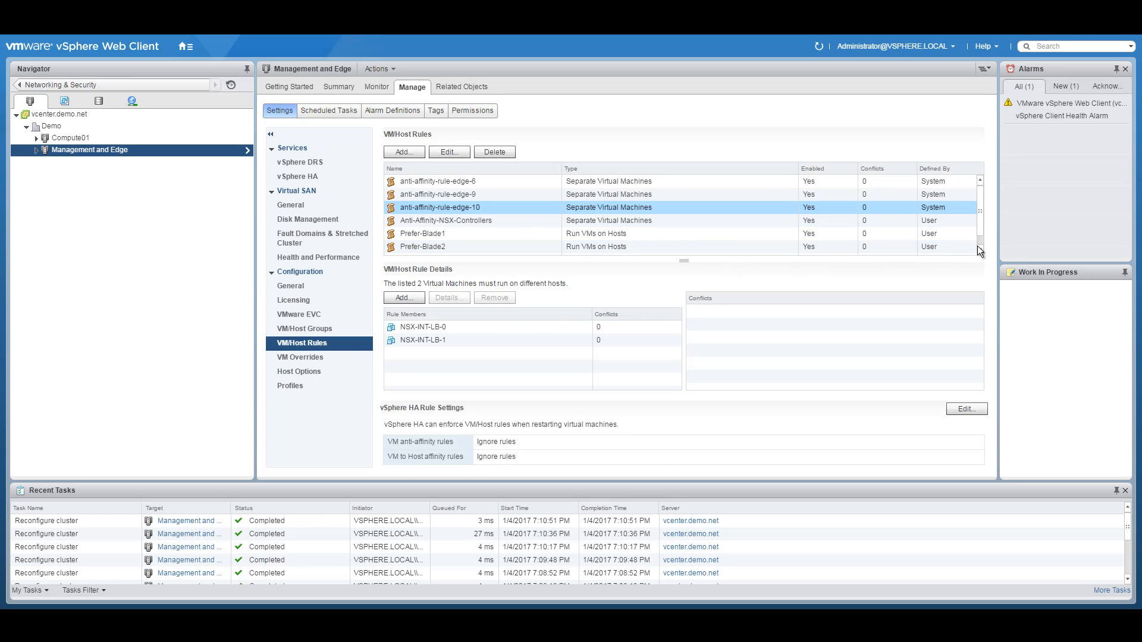
Step: Bring the new rule into view, expand Management and Edge, and return to the network diagram PDF
{"action": "left_click", "coordinate": [979, 249]}
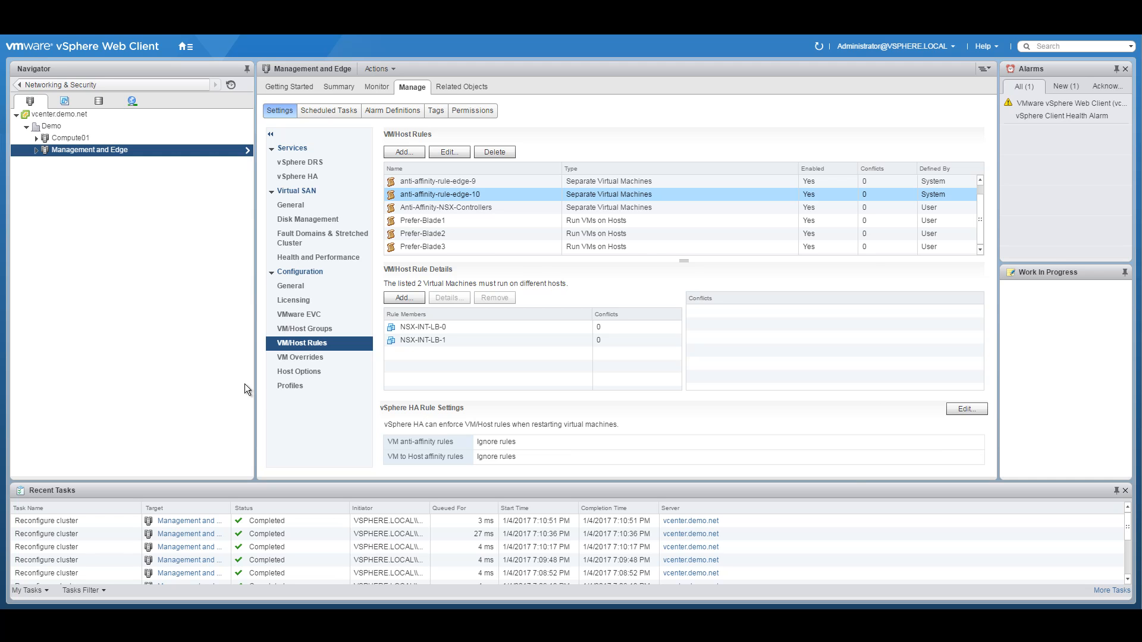
{"action": "left_click", "coordinate": [36, 150]}
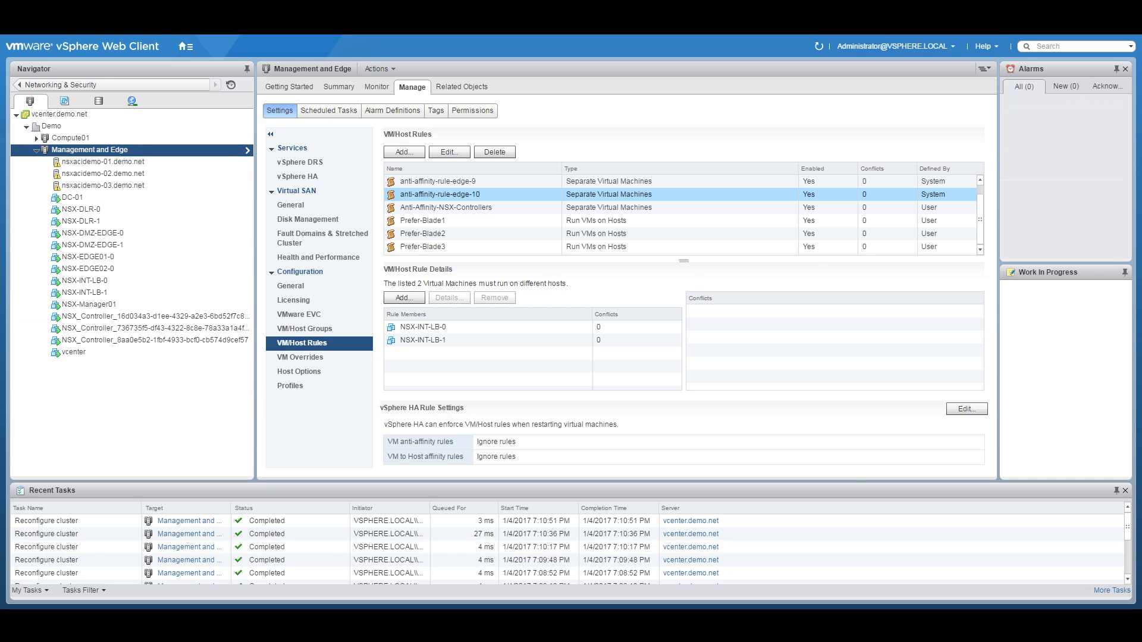
{"action": "key", "text": "alt+Tab"}
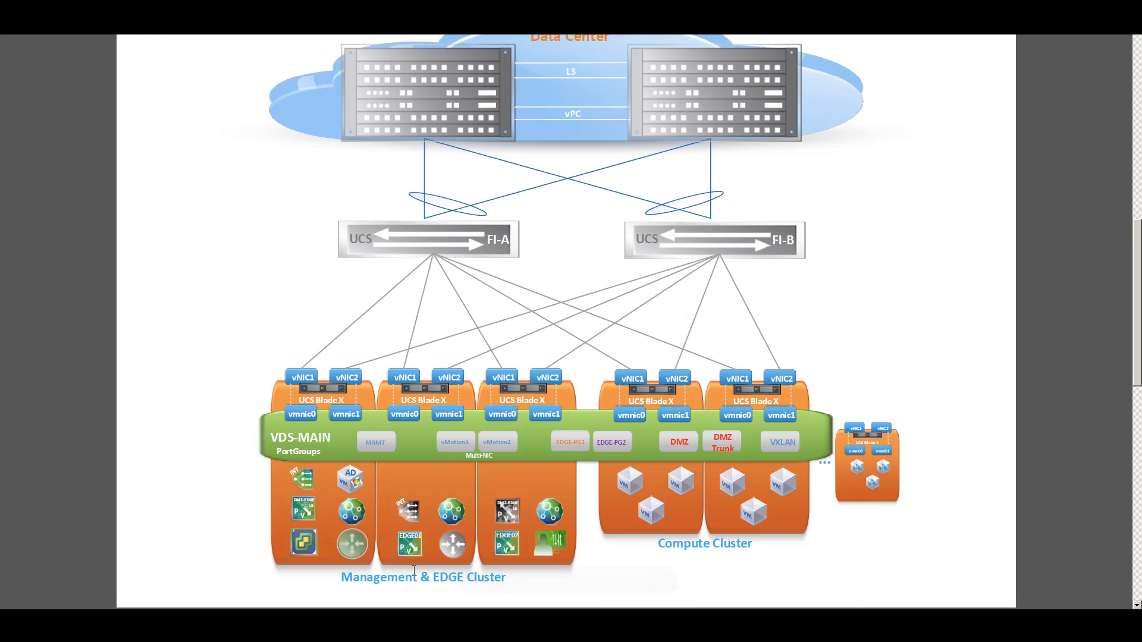
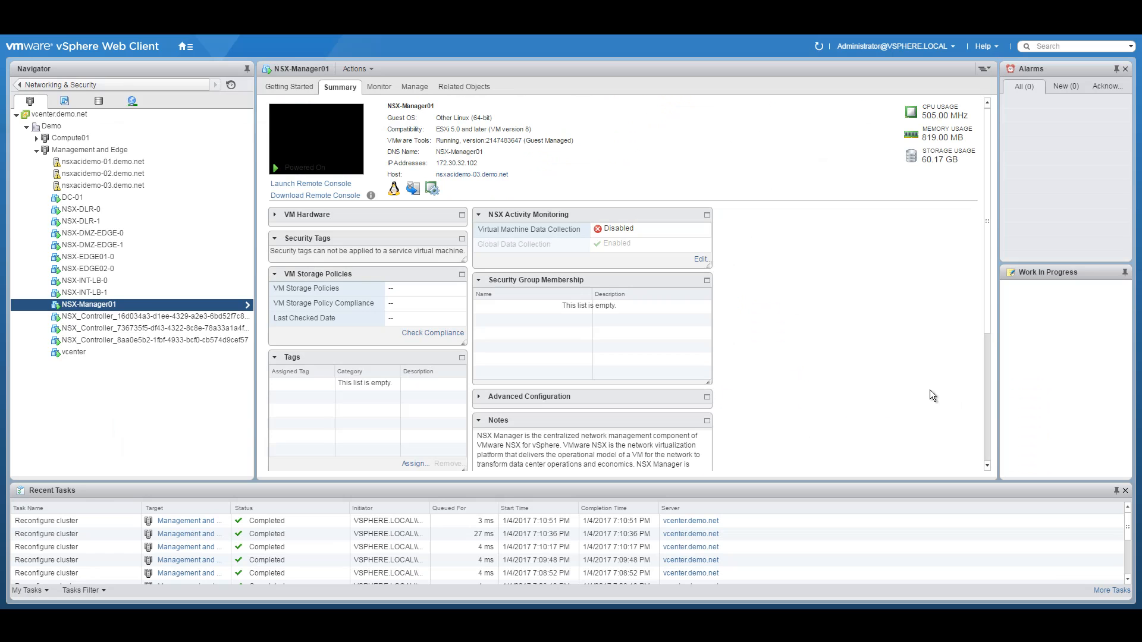
Step: Connect App01's network adapter 1 to vxw-dvs-27-virtualwire-16-sid-5004-NSX-APP
{"action": "left_click", "coordinate": [37, 138]}
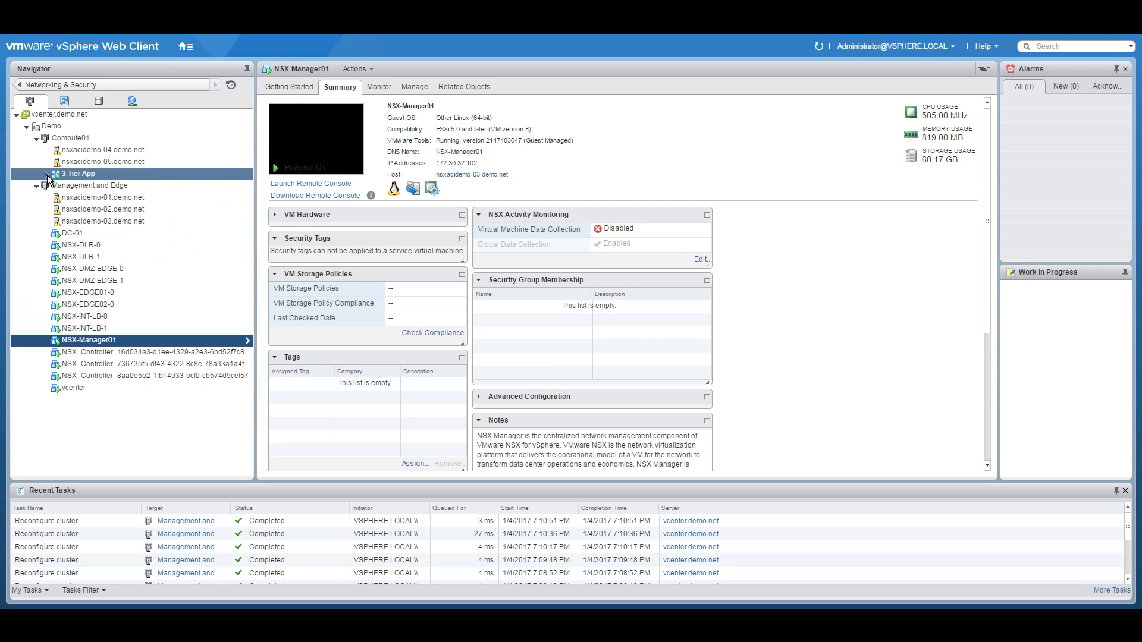
{"action": "left_click", "coordinate": [47, 175]}
{"action": "left_click", "coordinate": [105, 185]}
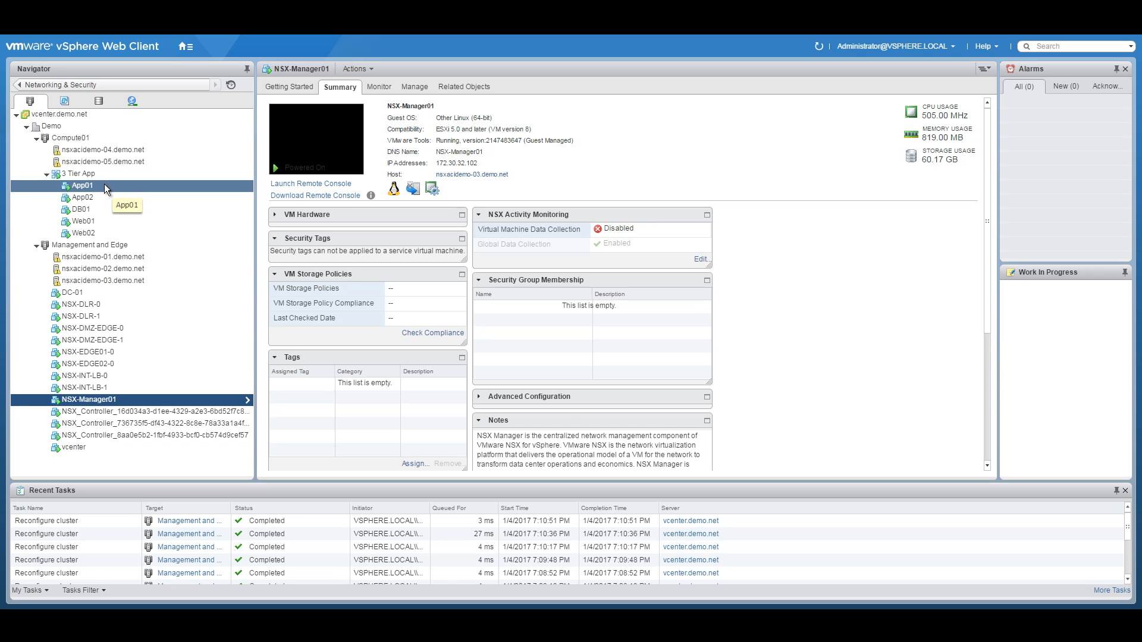
{"action": "right_click", "coordinate": [94, 185]}
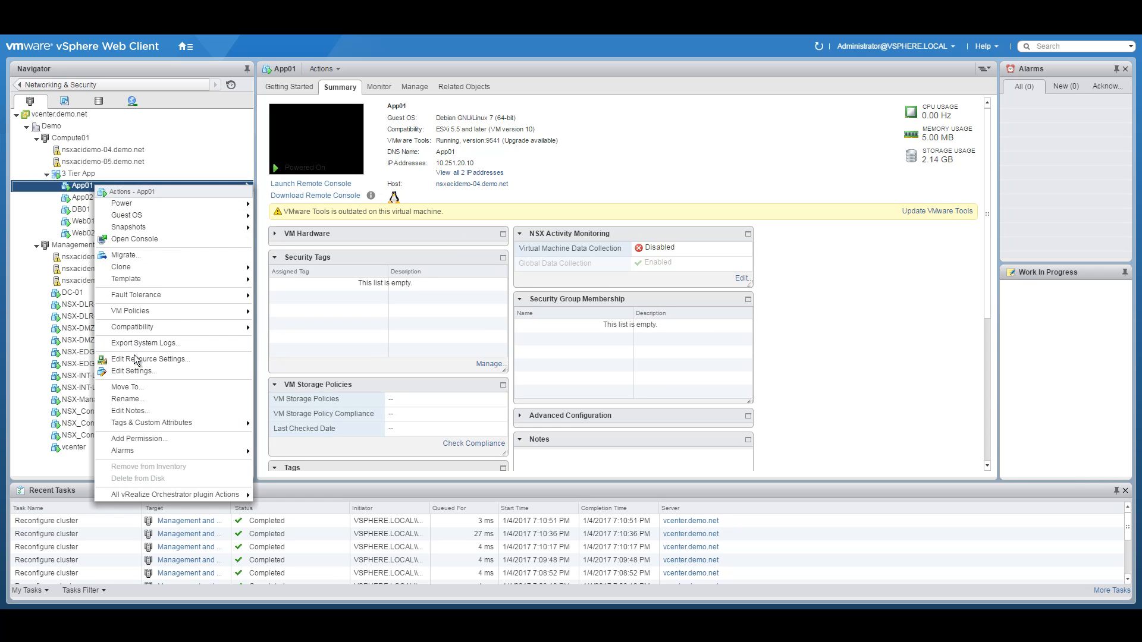
{"action": "left_click", "coordinate": [135, 371]}
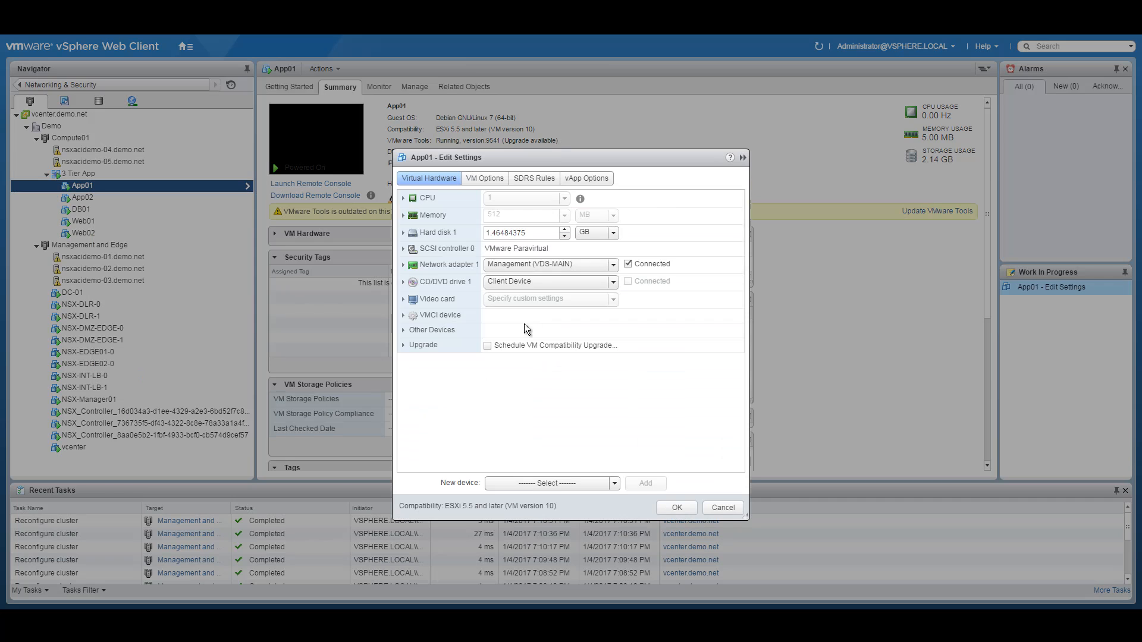
{"action": "left_click", "coordinate": [614, 265]}
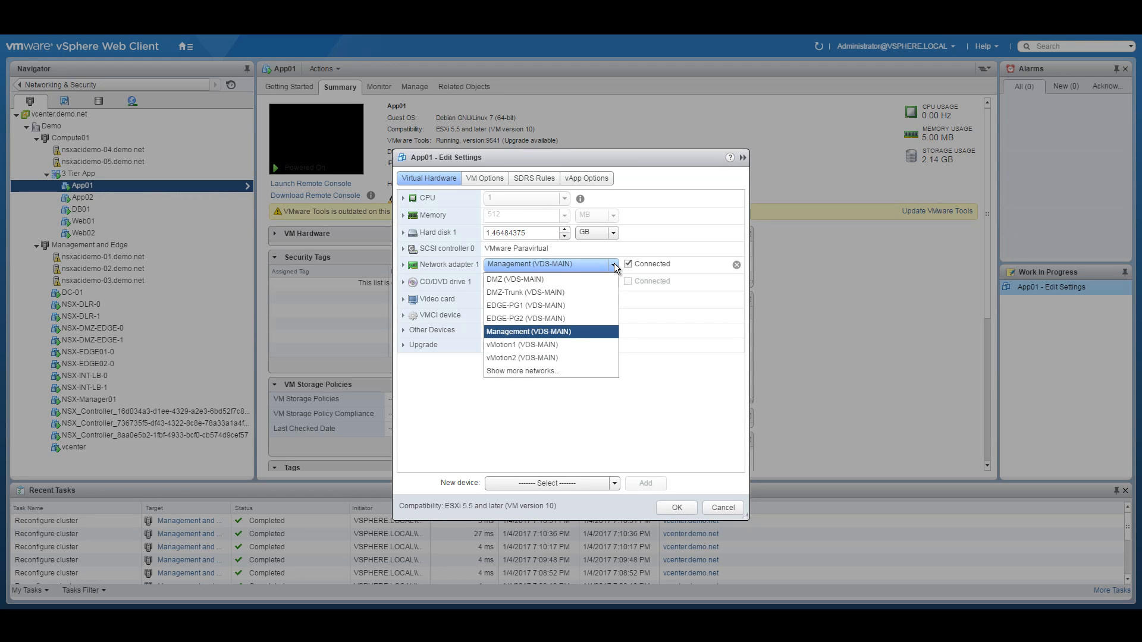
{"action": "left_click", "coordinate": [538, 370]}
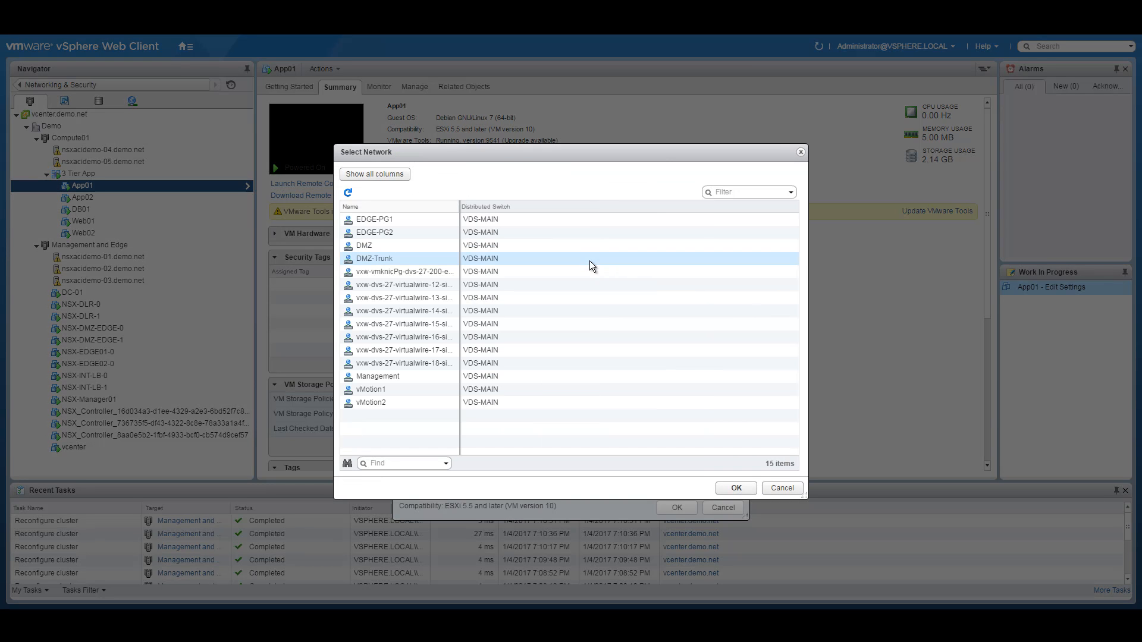
{"action": "left_click_drag", "start_coordinate": [458, 204], "coordinate": [618, 208]}
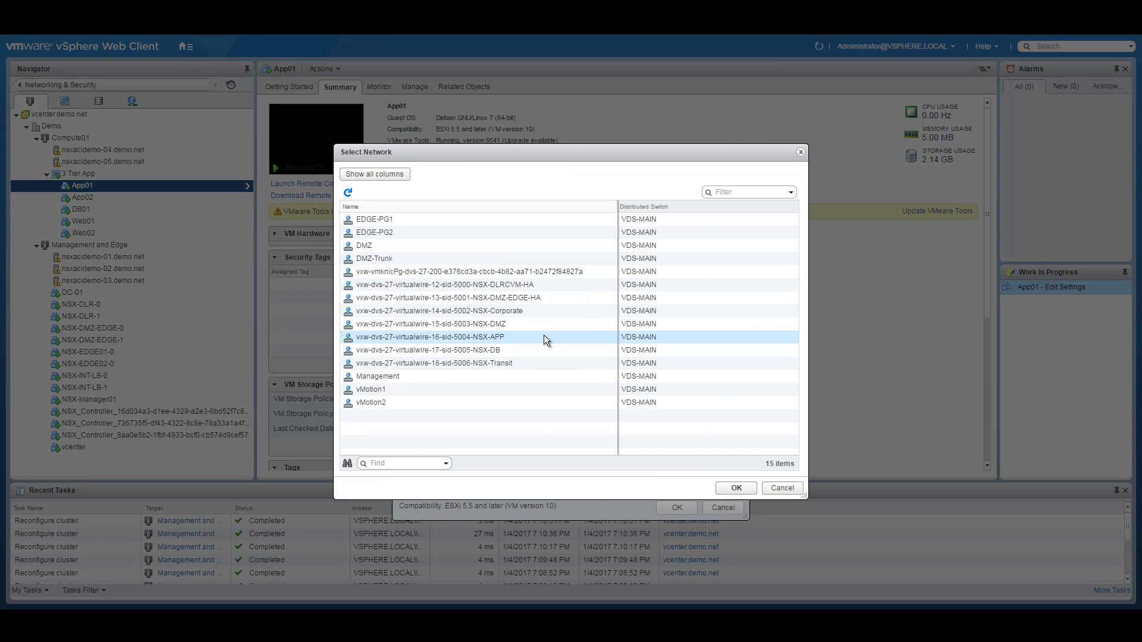
{"action": "left_click", "coordinate": [503, 336]}
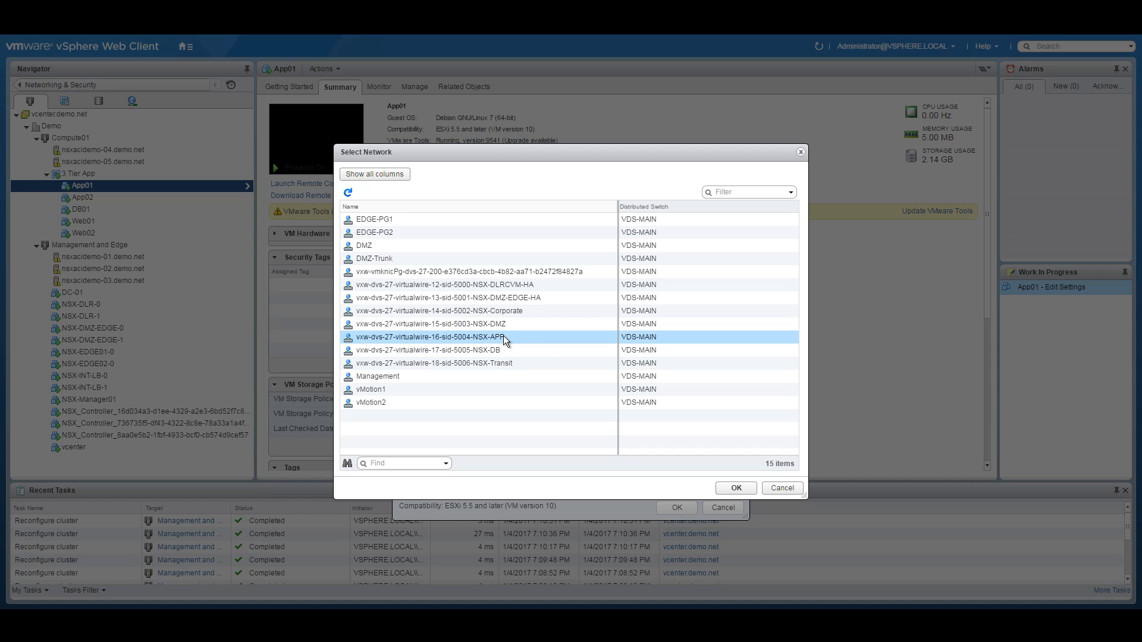
{"action": "left_click", "coordinate": [736, 488]}
{"action": "left_click", "coordinate": [676, 507]}
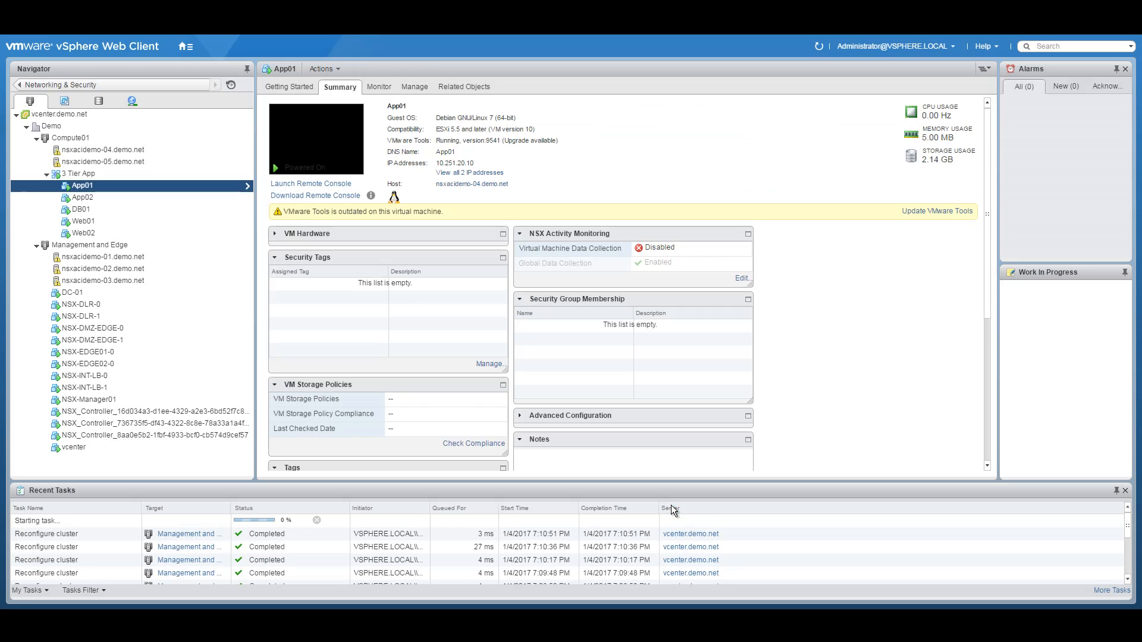
Step: Connect App02's network adapter 1 to the same NSX-APP network
{"action": "left_click", "coordinate": [98, 198]}
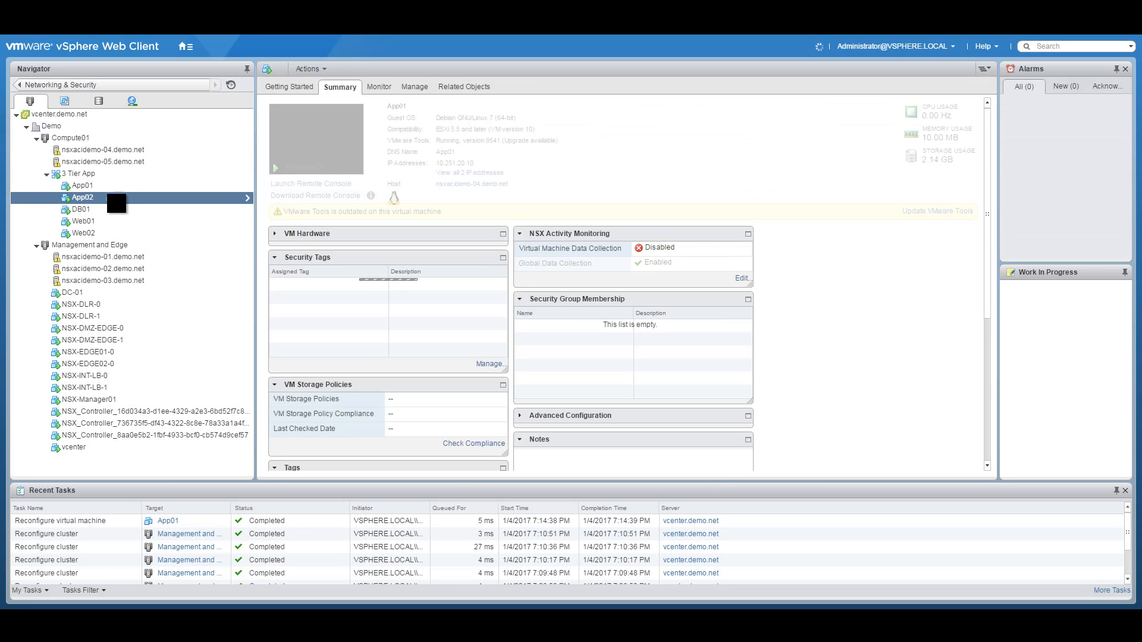
{"action": "right_click", "coordinate": [117, 196]}
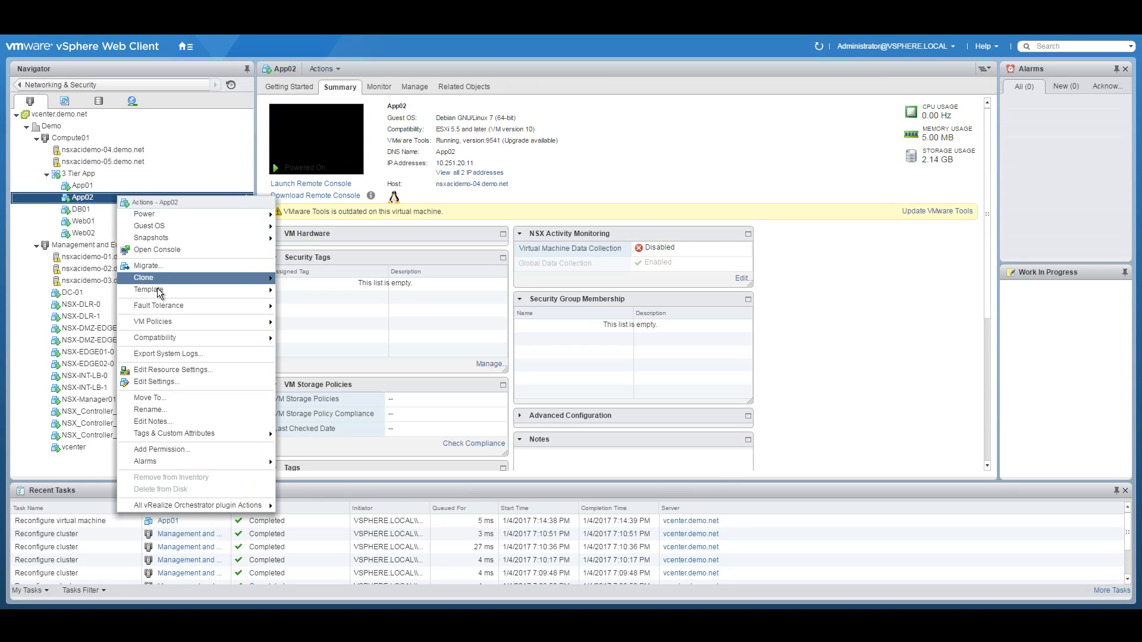
{"action": "left_click", "coordinate": [153, 382]}
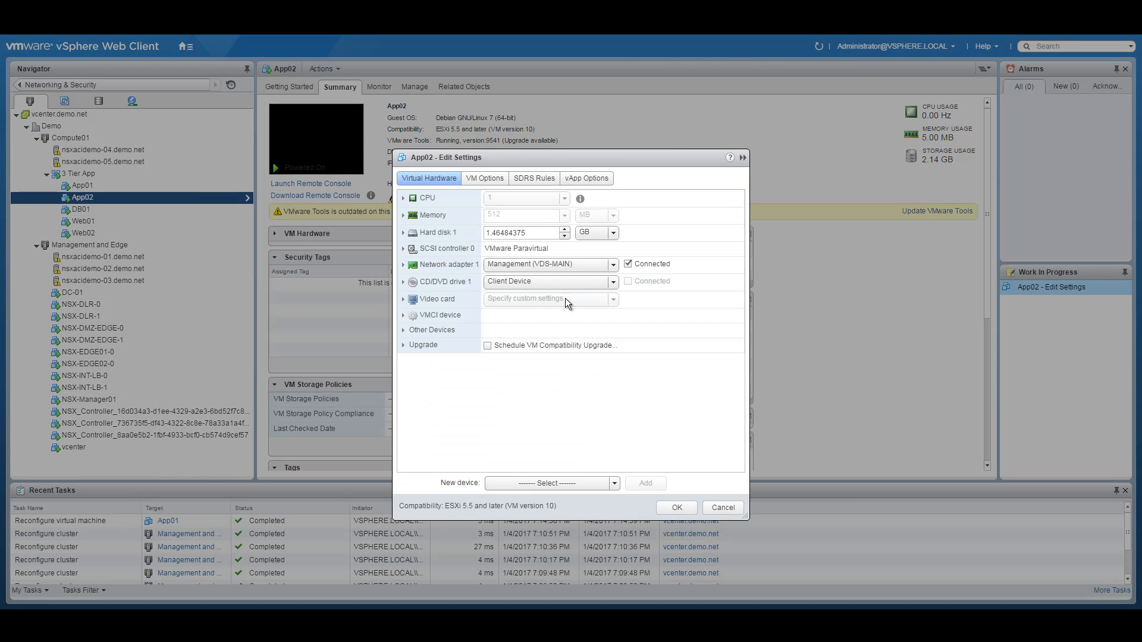
{"action": "left_click", "coordinate": [616, 266]}
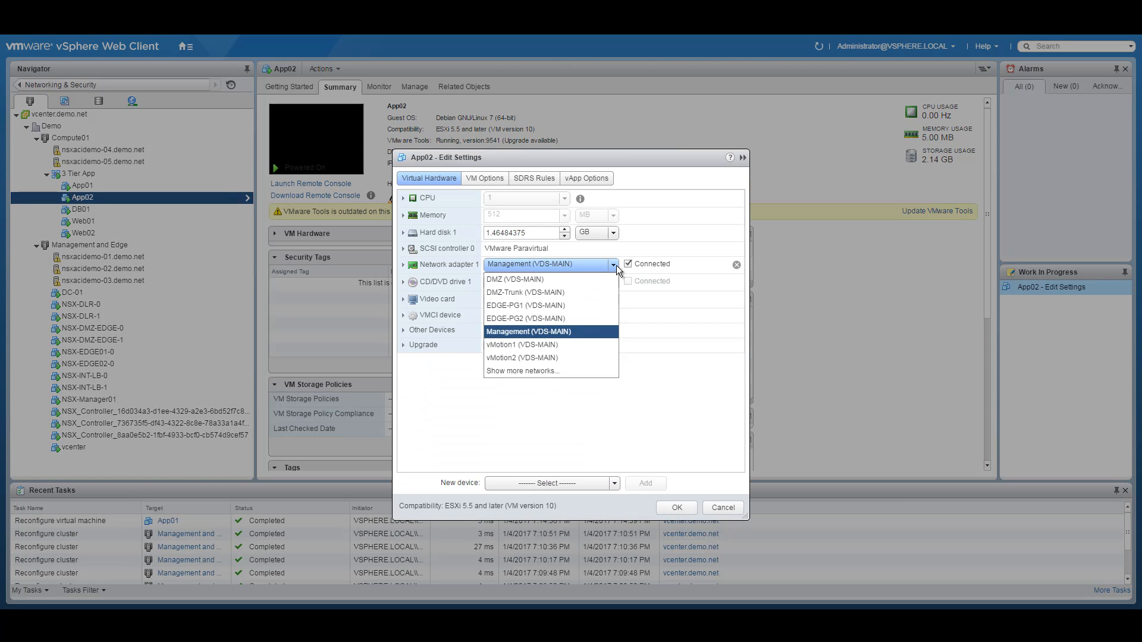
{"action": "left_click", "coordinate": [526, 370]}
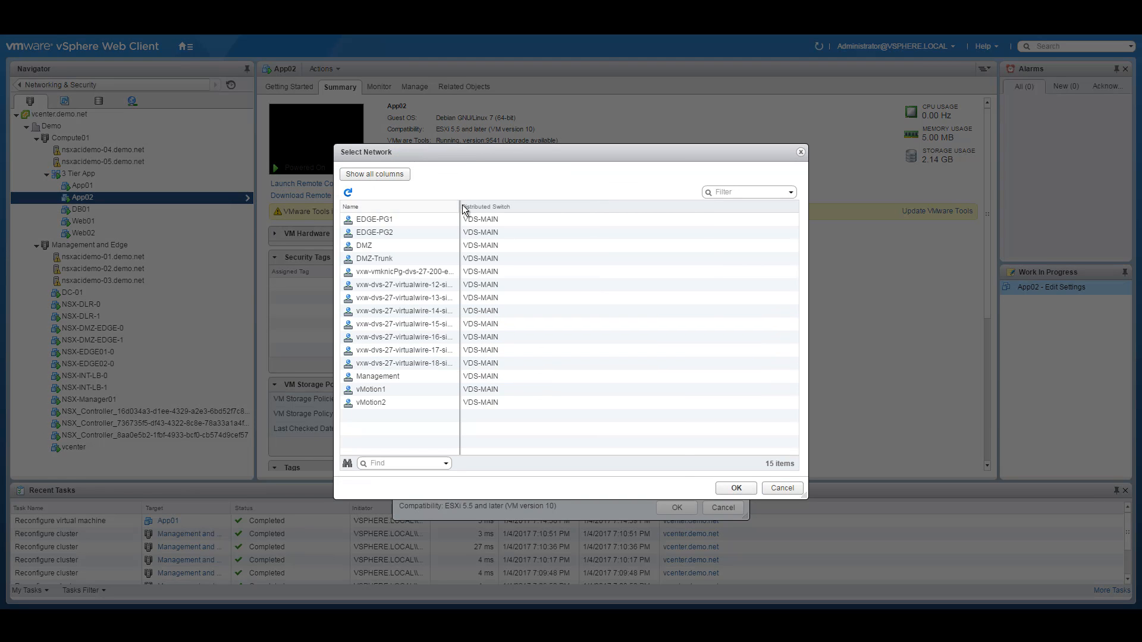
{"action": "left_click_drag", "start_coordinate": [460, 207], "coordinate": [596, 222]}
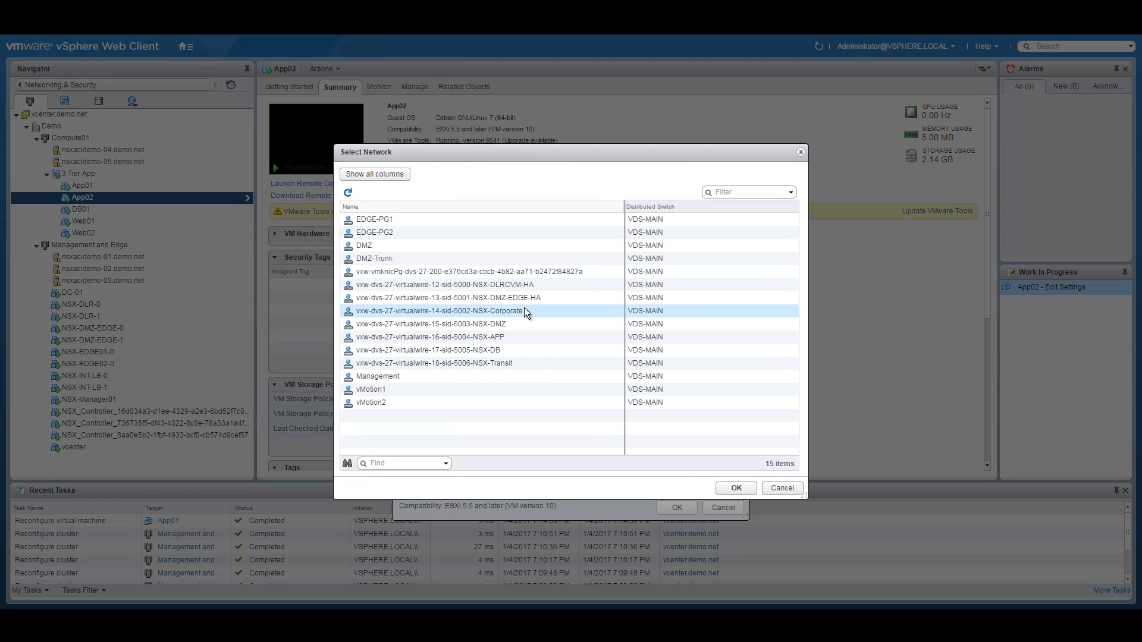
{"action": "left_click", "coordinate": [503, 334]}
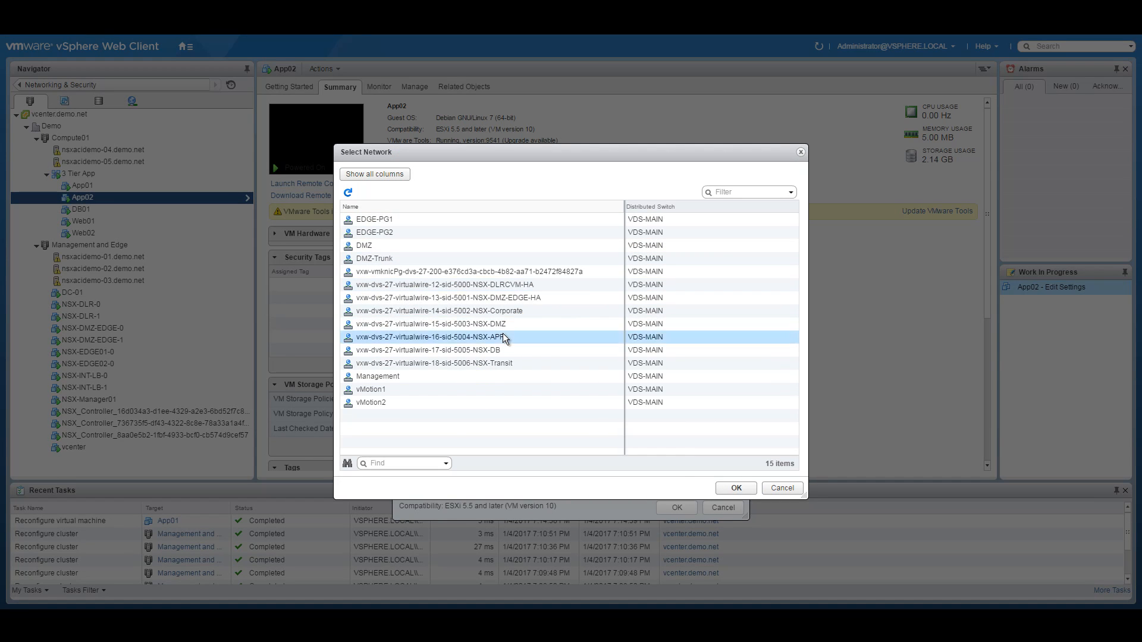
{"action": "left_click", "coordinate": [736, 487]}
{"action": "left_click", "coordinate": [677, 506]}
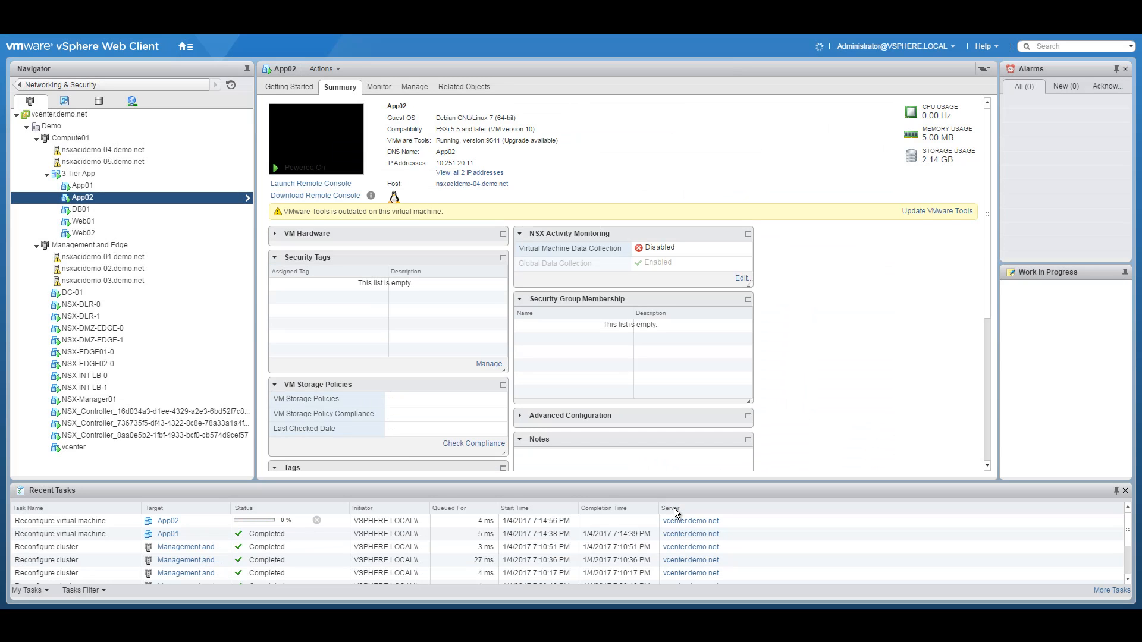
{"action": "left_click", "coordinate": [96, 209]}
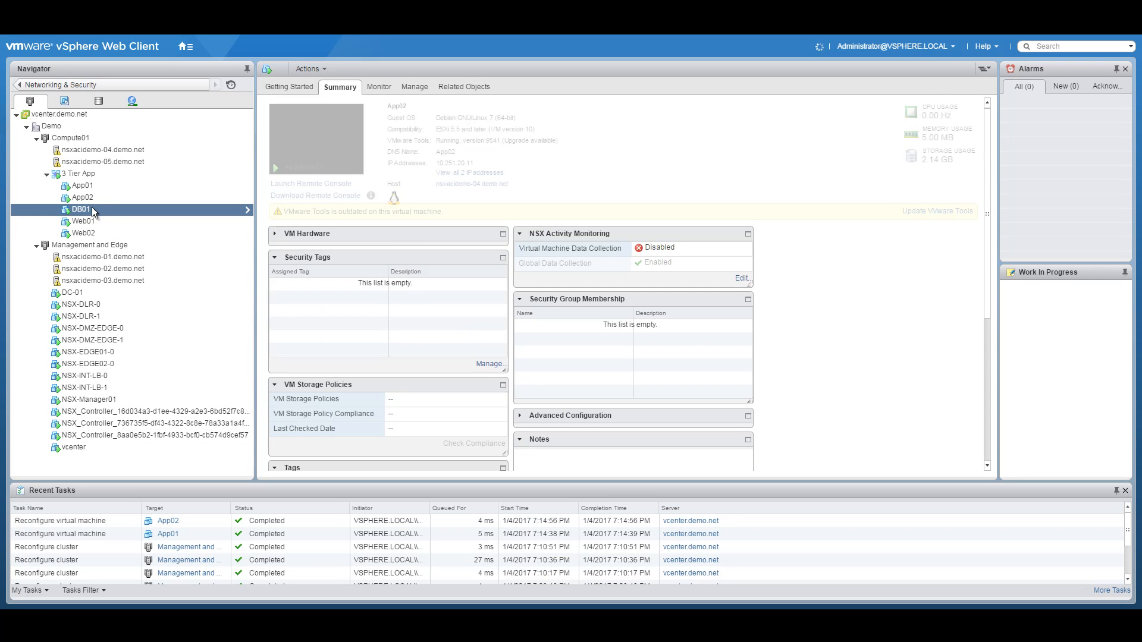
Step: Reconnect DB01's network adapter 1 to vxw-dvs-27-virtualwire-17-sid-5005-NSX-DB
{"action": "right_click", "coordinate": [102, 209]}
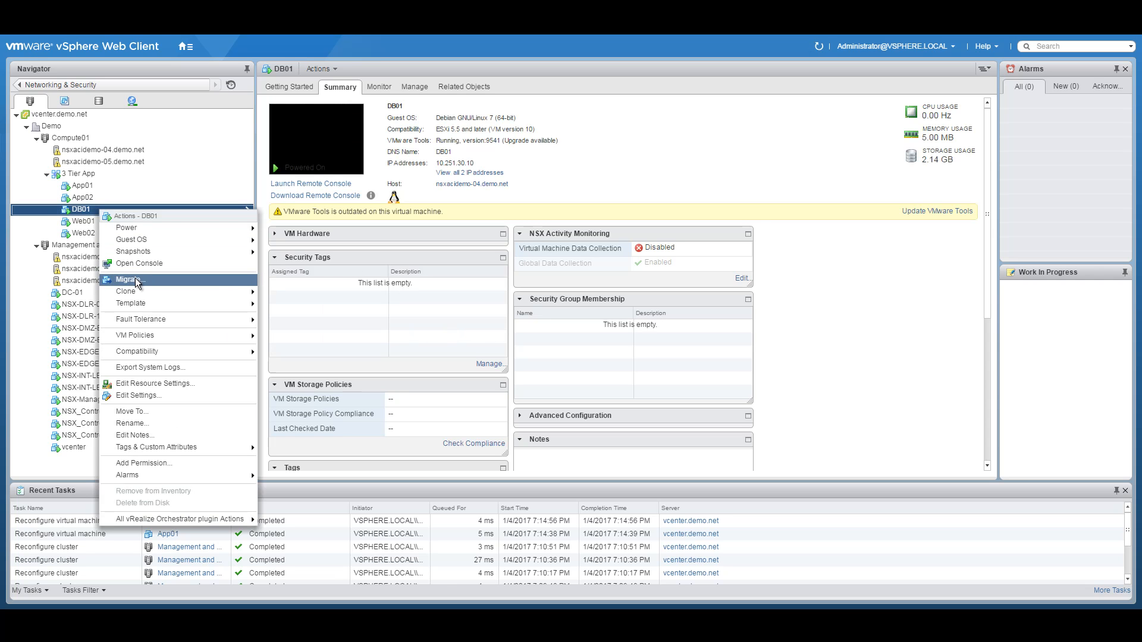
{"action": "left_click", "coordinate": [138, 395]}
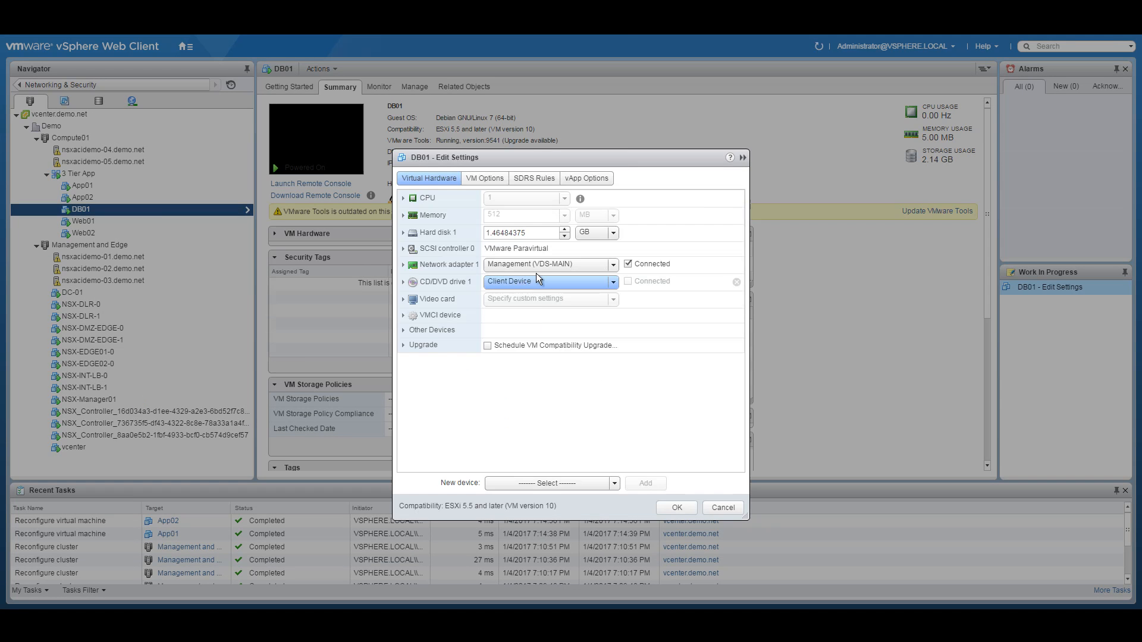
{"action": "left_click", "coordinate": [611, 264]}
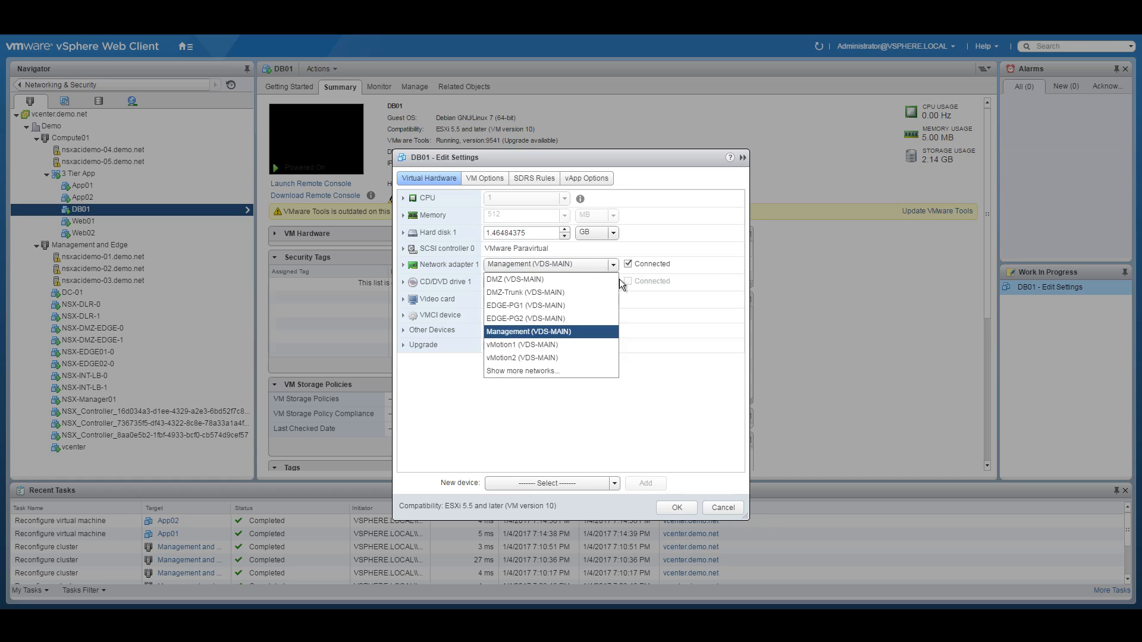
{"action": "left_click", "coordinate": [539, 372]}
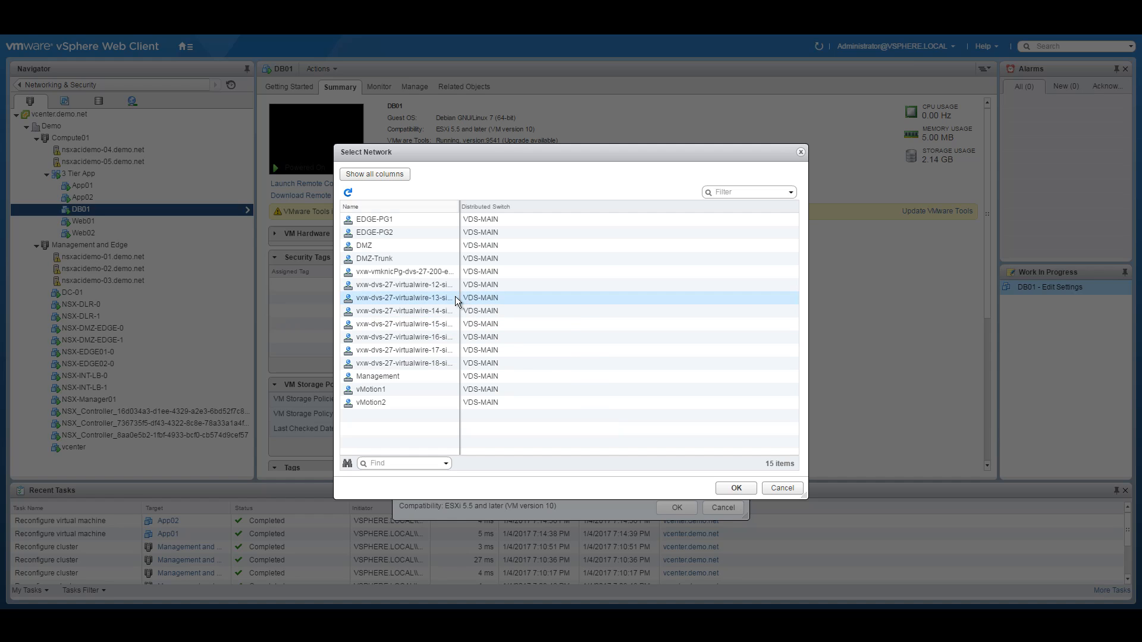
{"action": "left_click_drag", "start_coordinate": [458, 206], "coordinate": [585, 207]}
{"action": "left_click", "coordinate": [495, 352]}
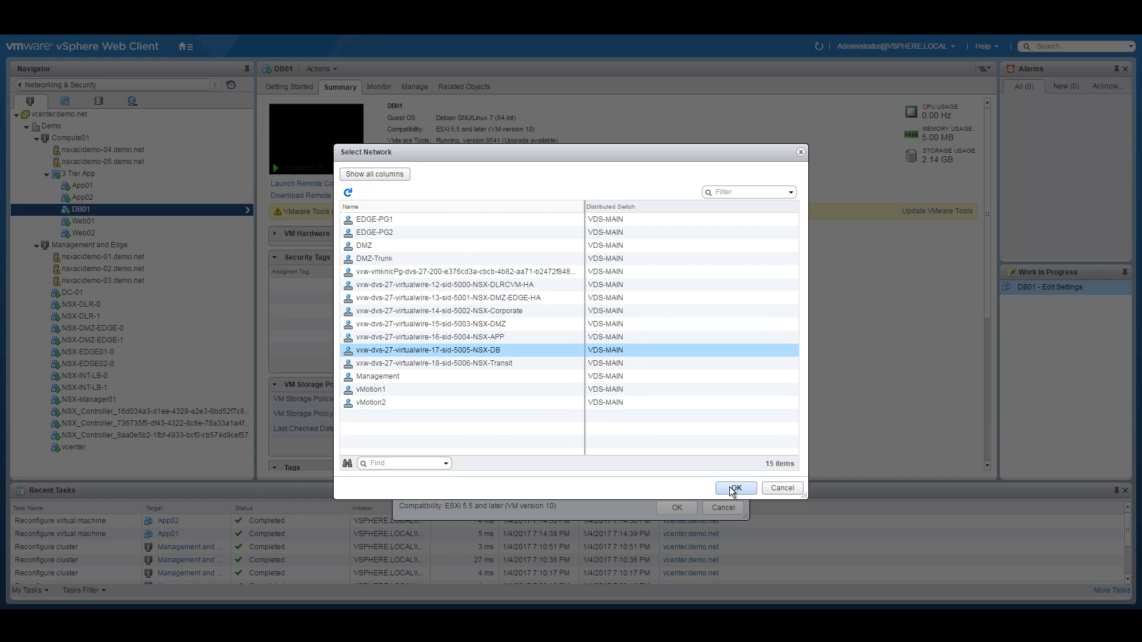
{"action": "left_click", "coordinate": [730, 486]}
{"action": "left_click", "coordinate": [678, 506]}
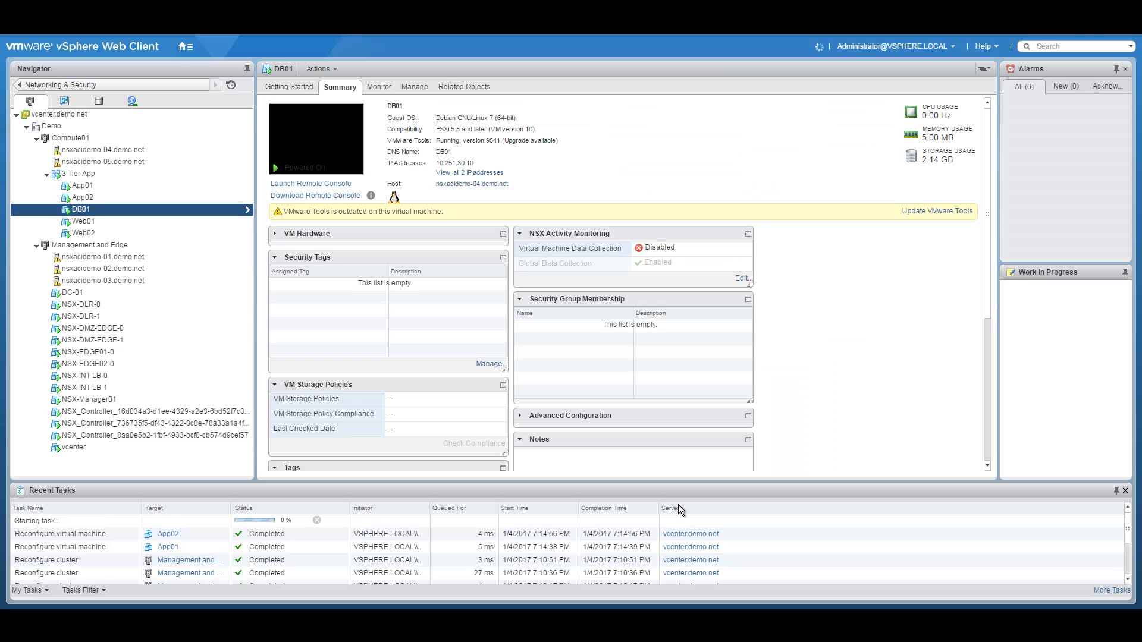
{"action": "left_click", "coordinate": [100, 221]}
Step: Connect Web01's network adapter 1 to virtualwire-15-sid-5003-NSX-DMZ
{"action": "right_click", "coordinate": [118, 221]}
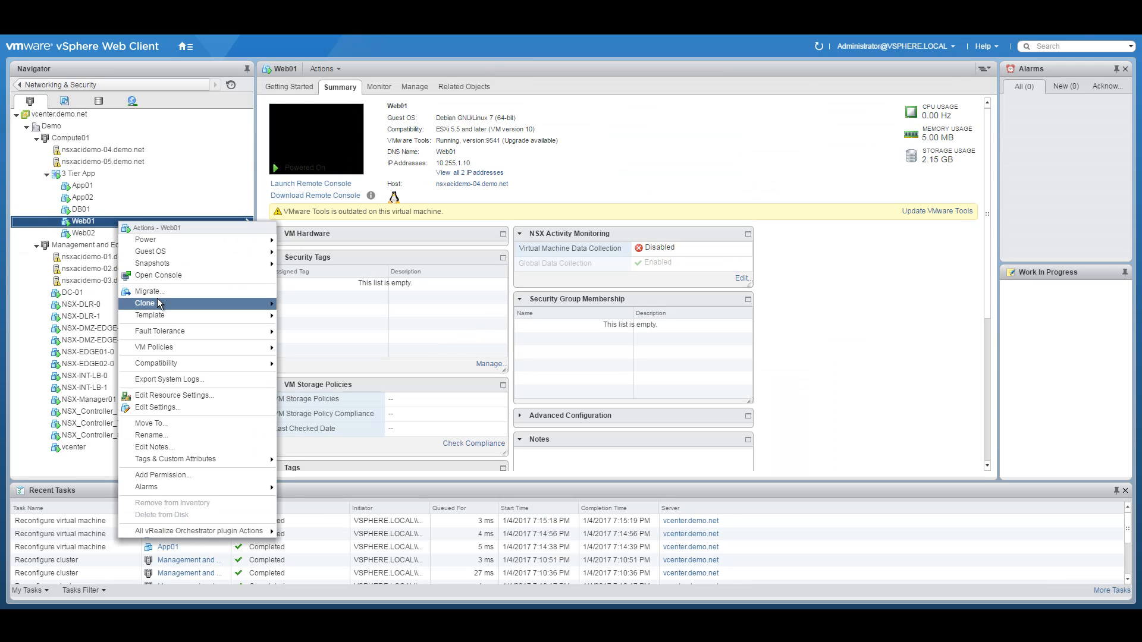
{"action": "left_click", "coordinate": [158, 408]}
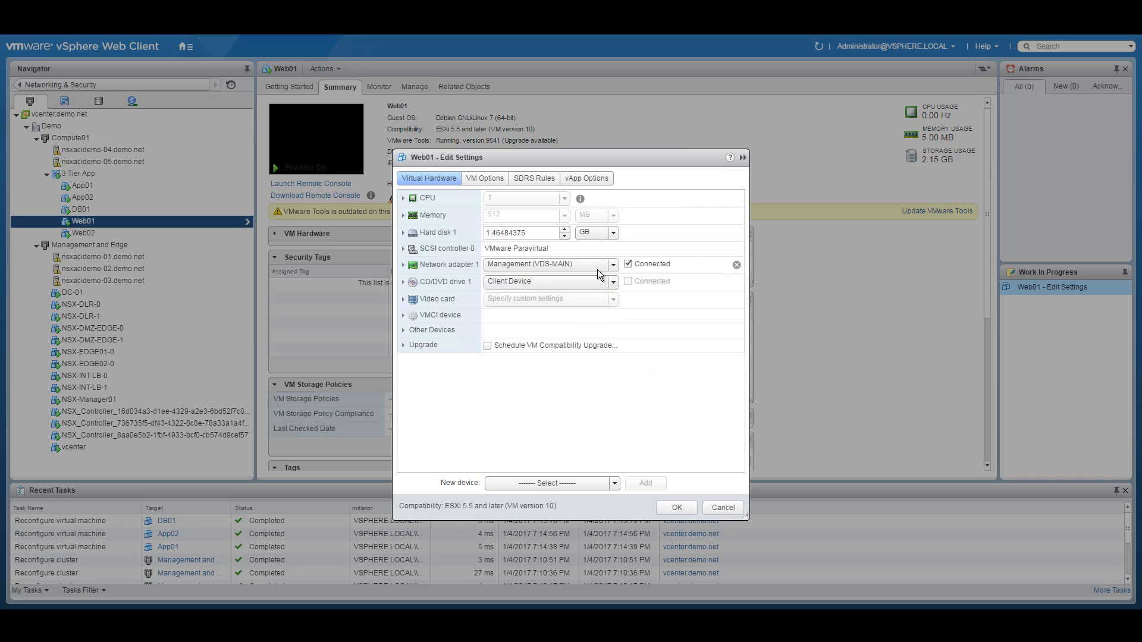
{"action": "left_click", "coordinate": [609, 263]}
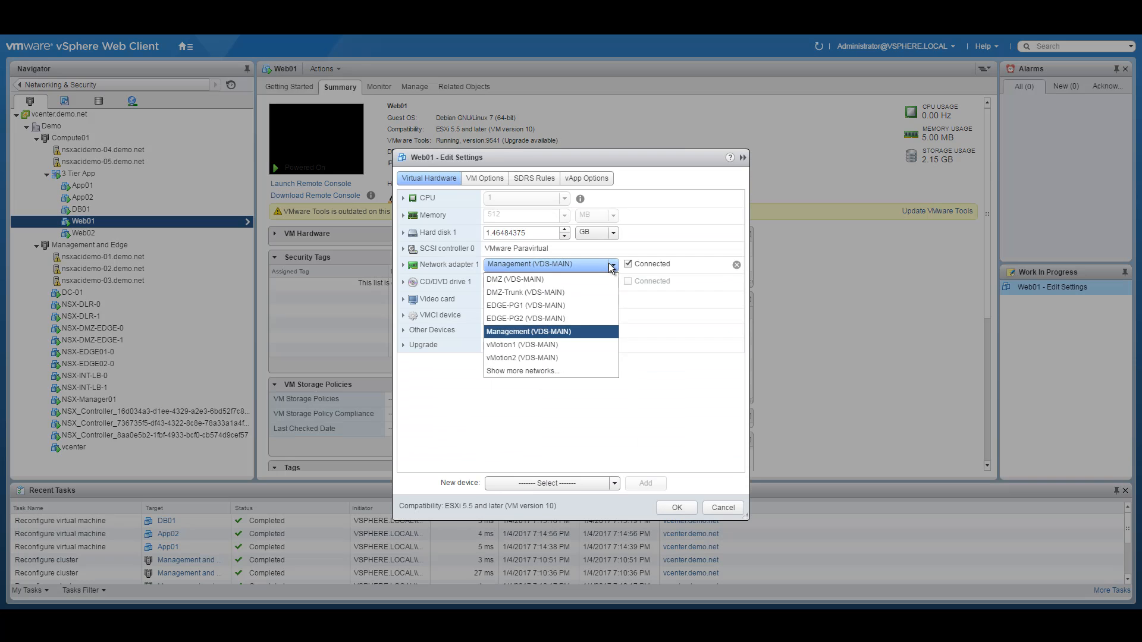
{"action": "left_click", "coordinate": [520, 369]}
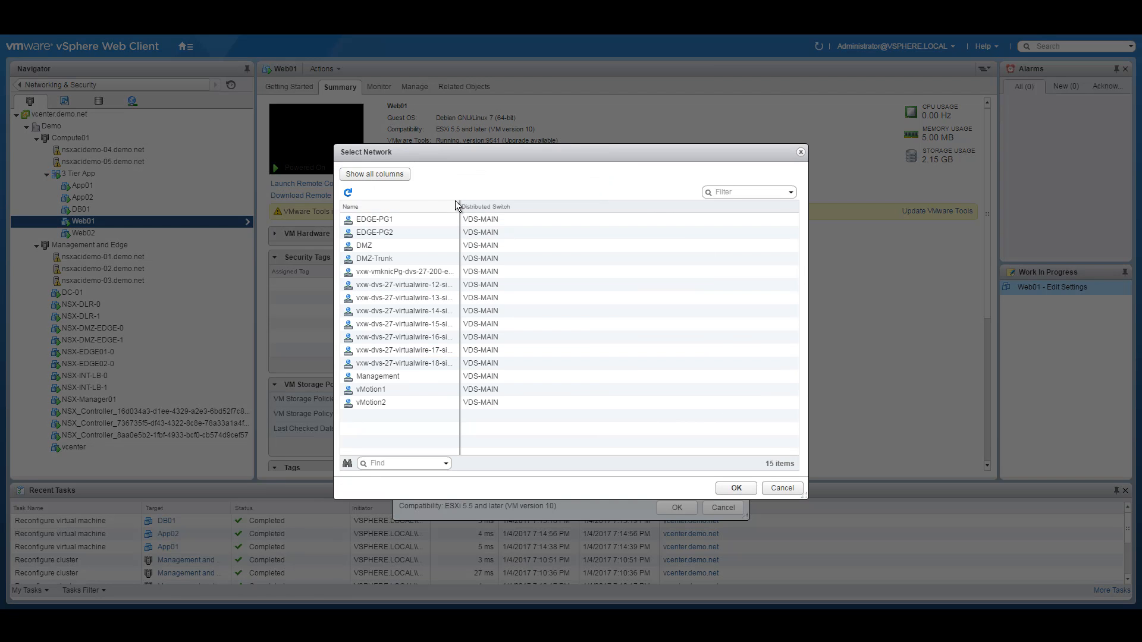
{"action": "left_click_drag", "start_coordinate": [459, 205], "coordinate": [640, 207]}
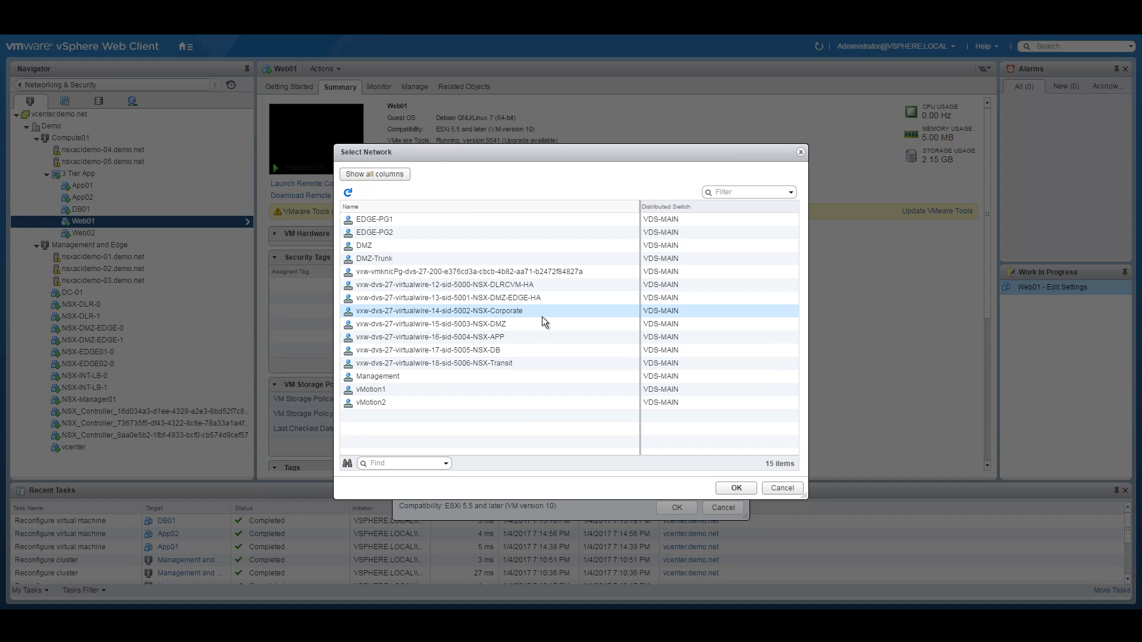
{"action": "left_click", "coordinate": [484, 323]}
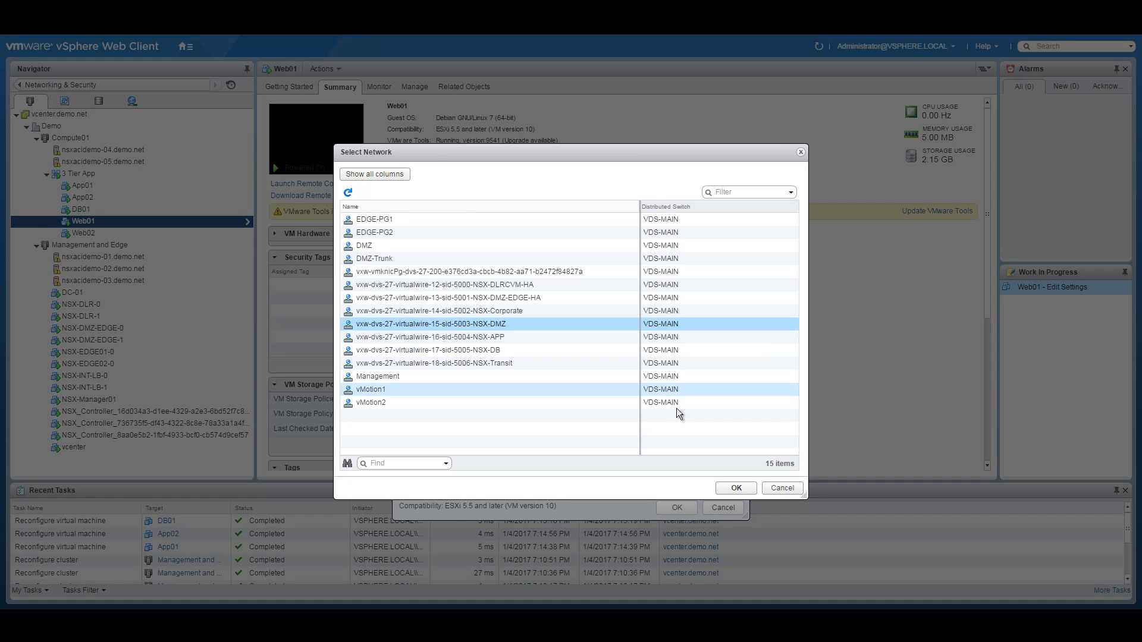
{"action": "left_click", "coordinate": [735, 488]}
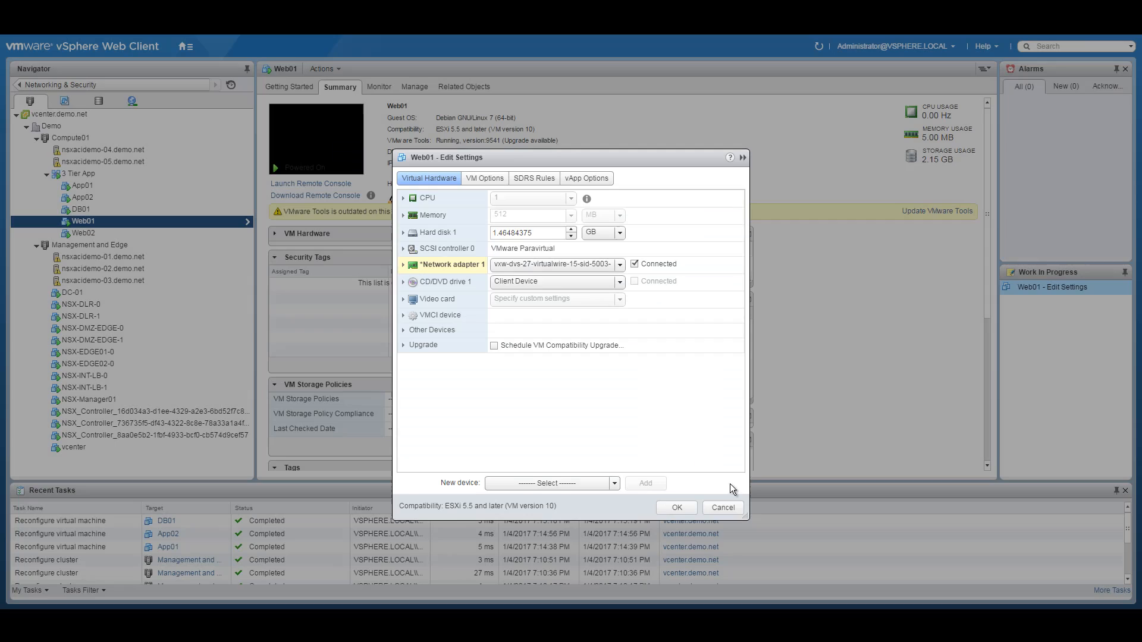
{"action": "left_click", "coordinate": [679, 507]}
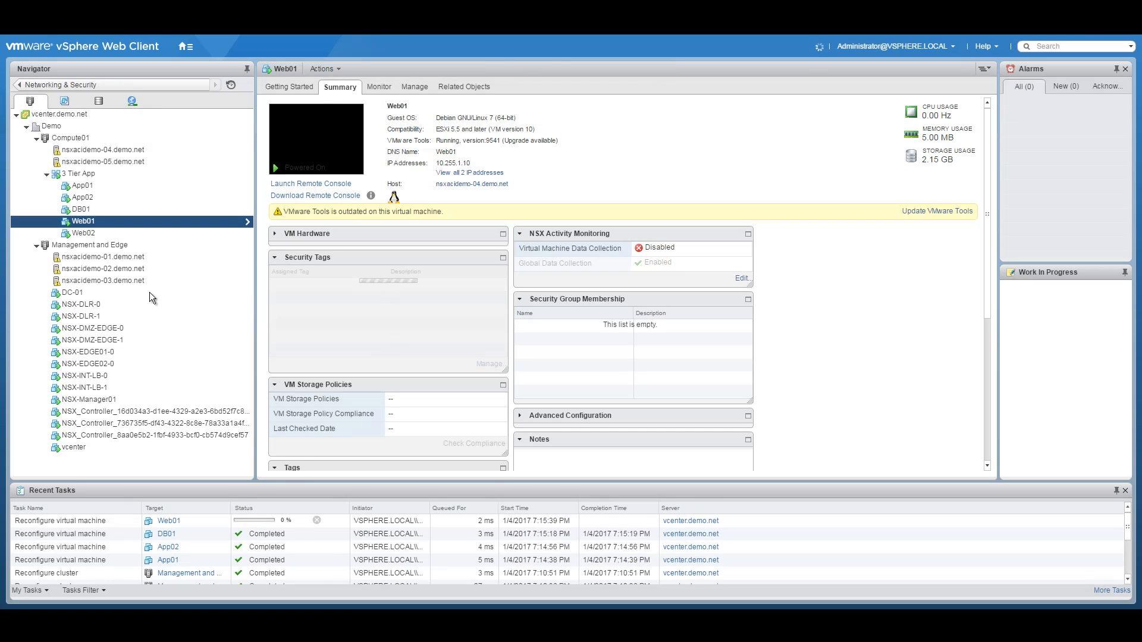
Step: Connect Web02's adapter to NSX-DMZ as well, then bring up the network diagram PDF
{"action": "left_click", "coordinate": [107, 234]}
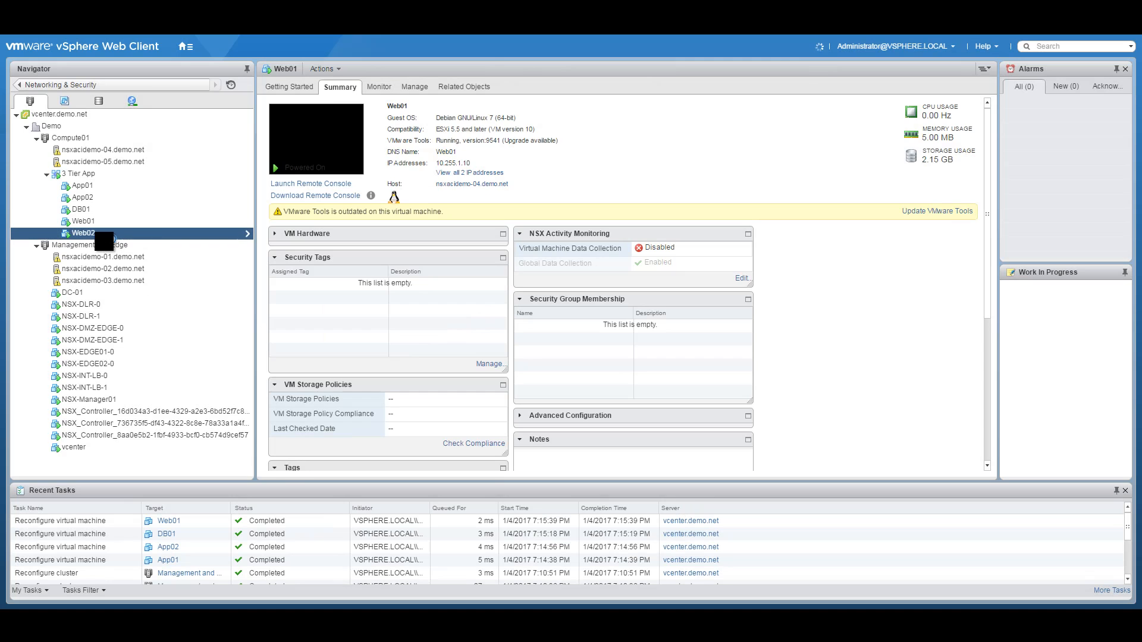
{"action": "right_click", "coordinate": [109, 233]}
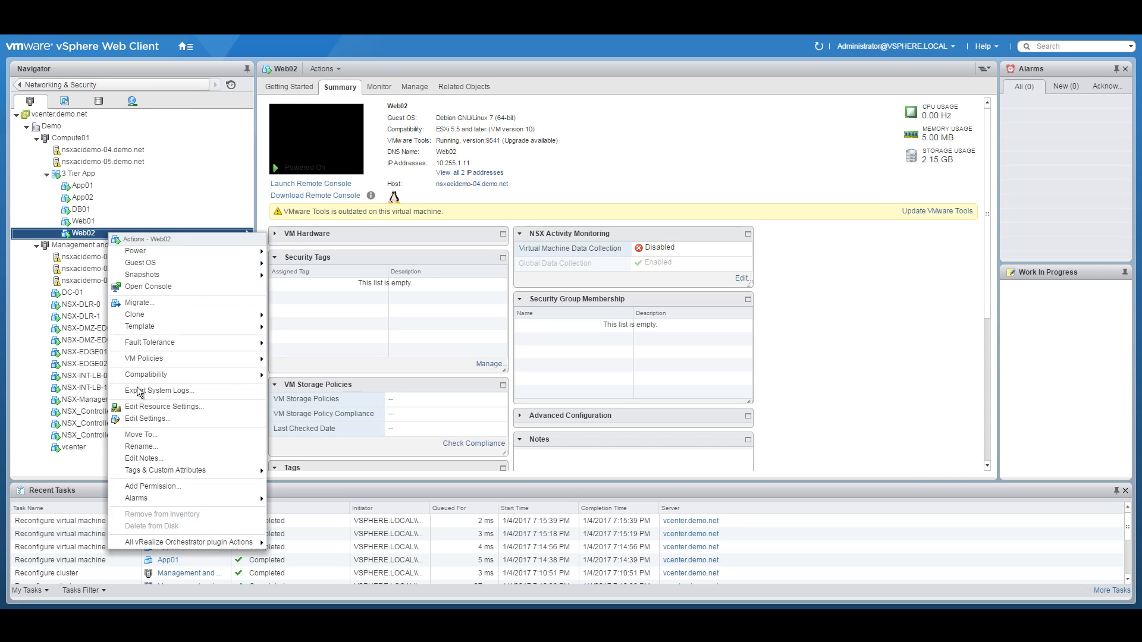
{"action": "left_click", "coordinate": [144, 418]}
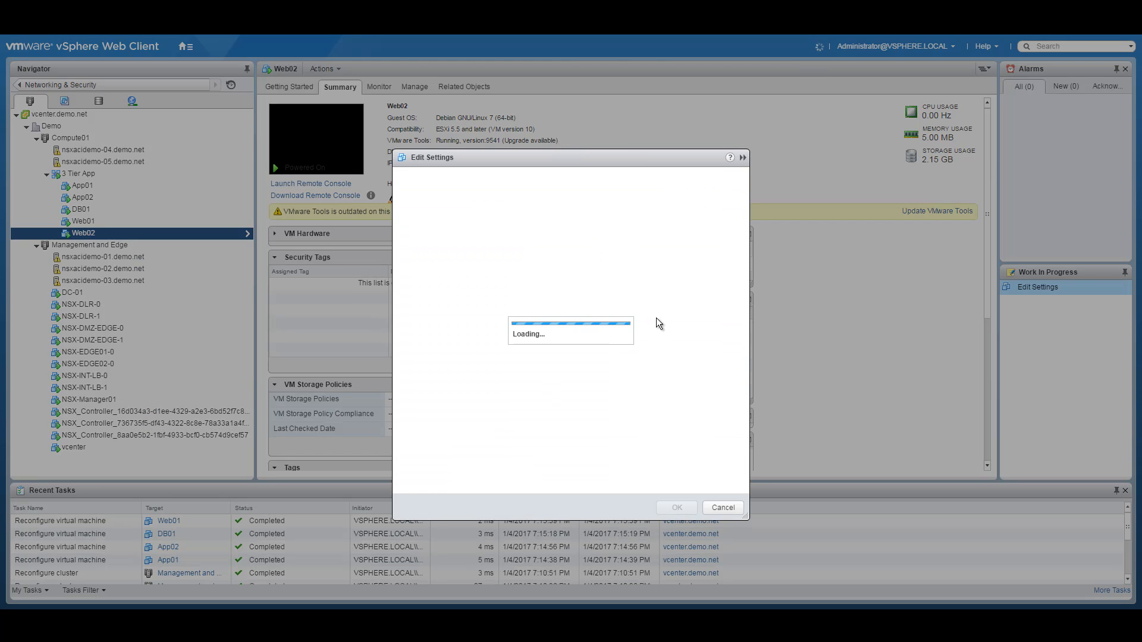
{"action": "left_click", "coordinate": [613, 265]}
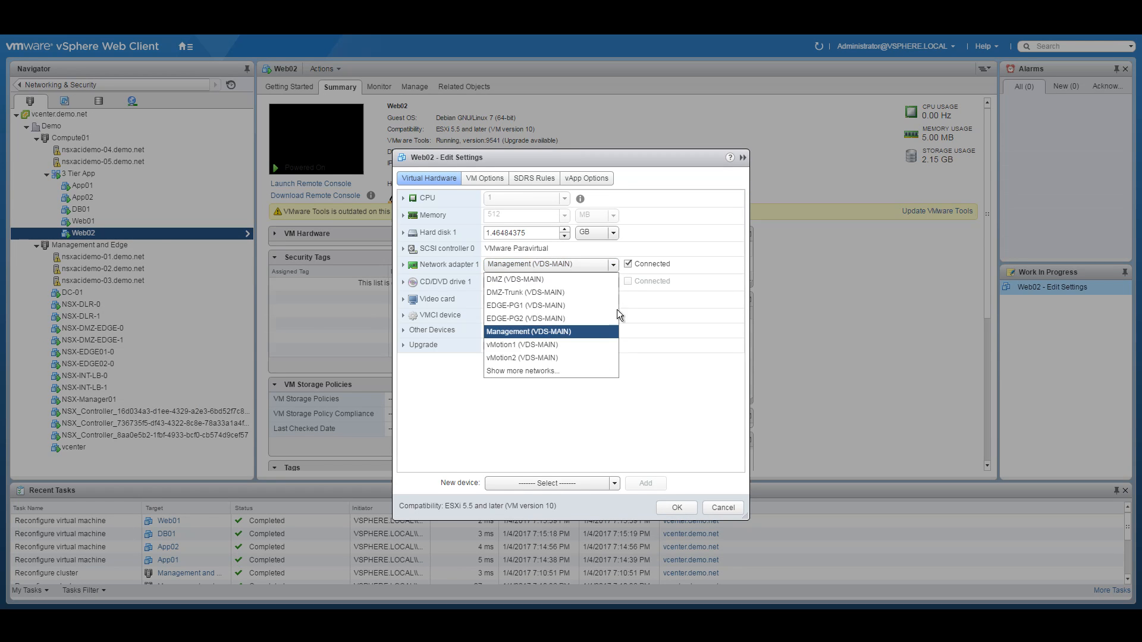
{"action": "left_click", "coordinate": [556, 373]}
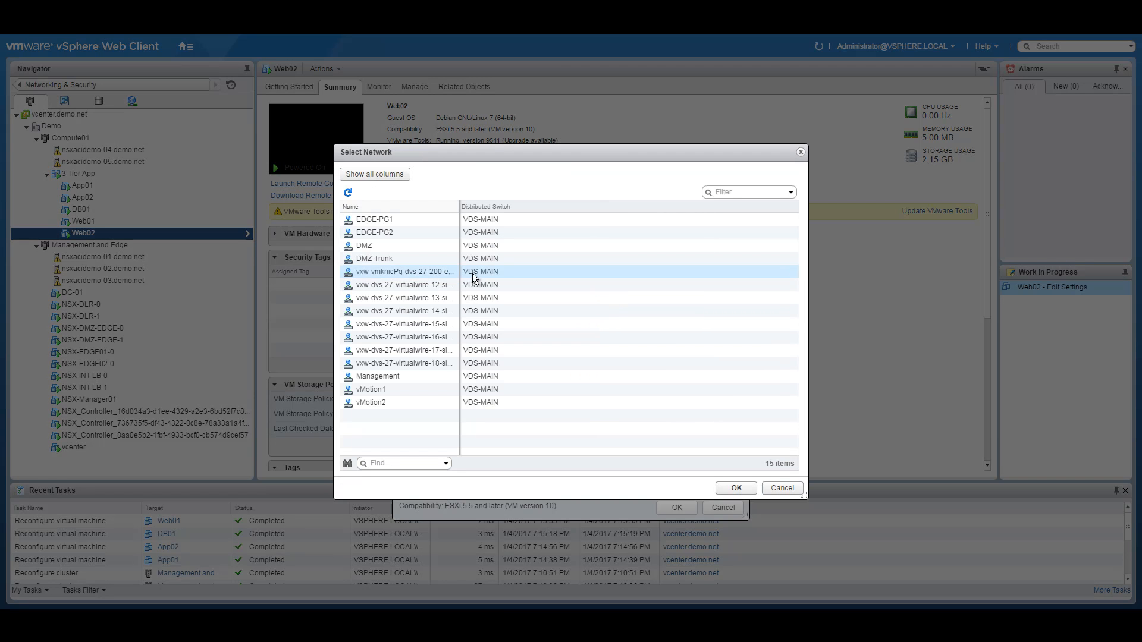
{"action": "left_click_drag", "start_coordinate": [460, 207], "coordinate": [613, 206]}
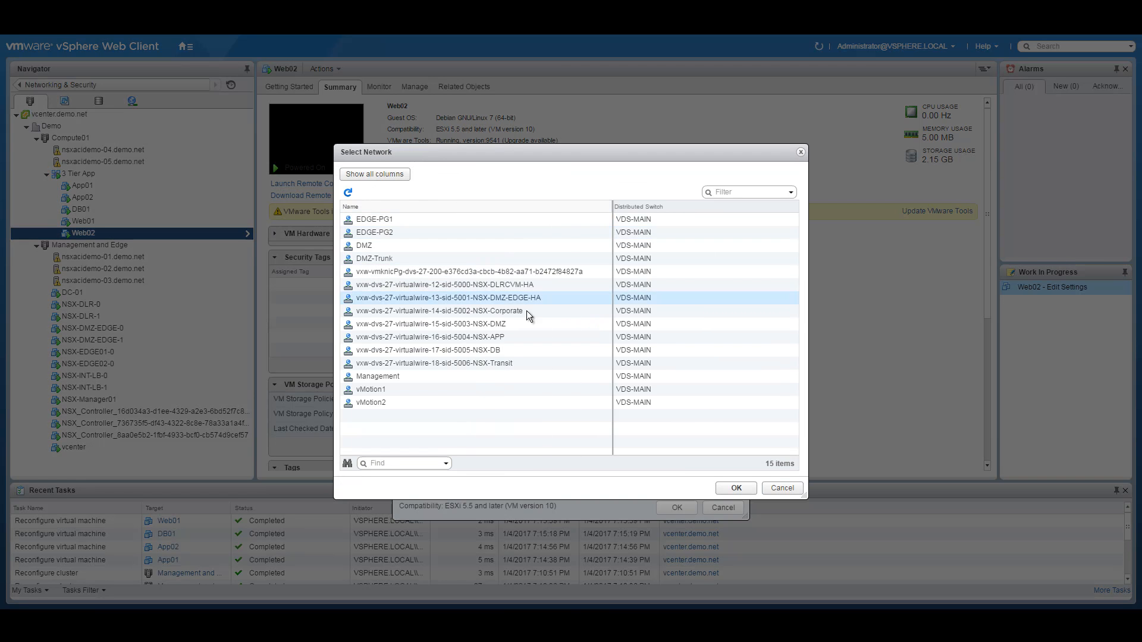
{"action": "left_click", "coordinate": [506, 326]}
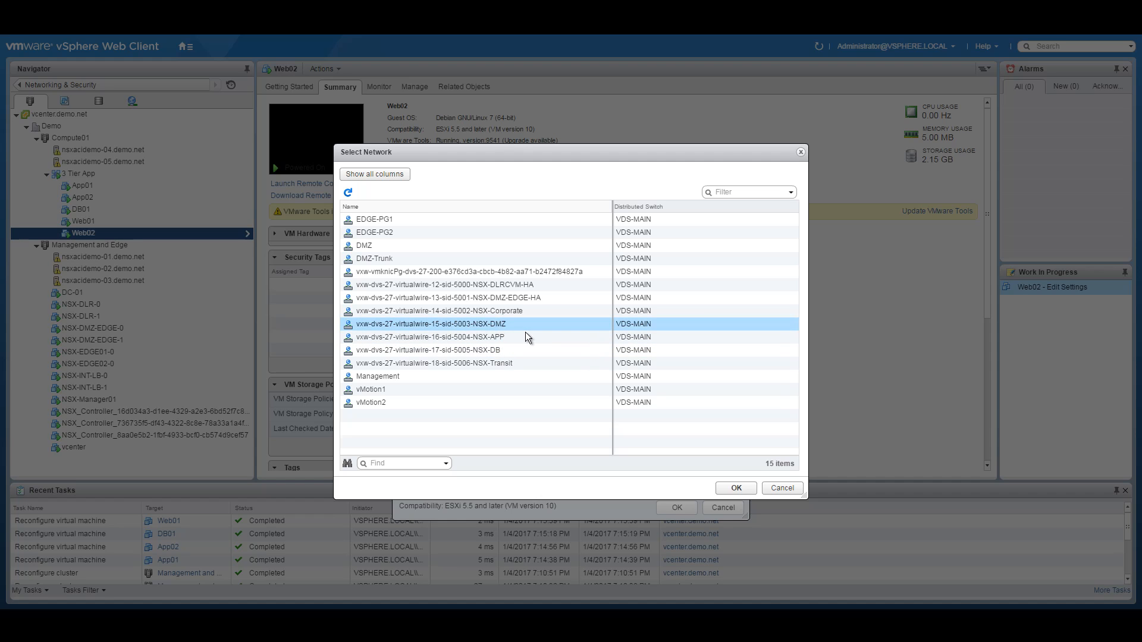
{"action": "left_click", "coordinate": [737, 488]}
{"action": "left_click", "coordinate": [678, 506]}
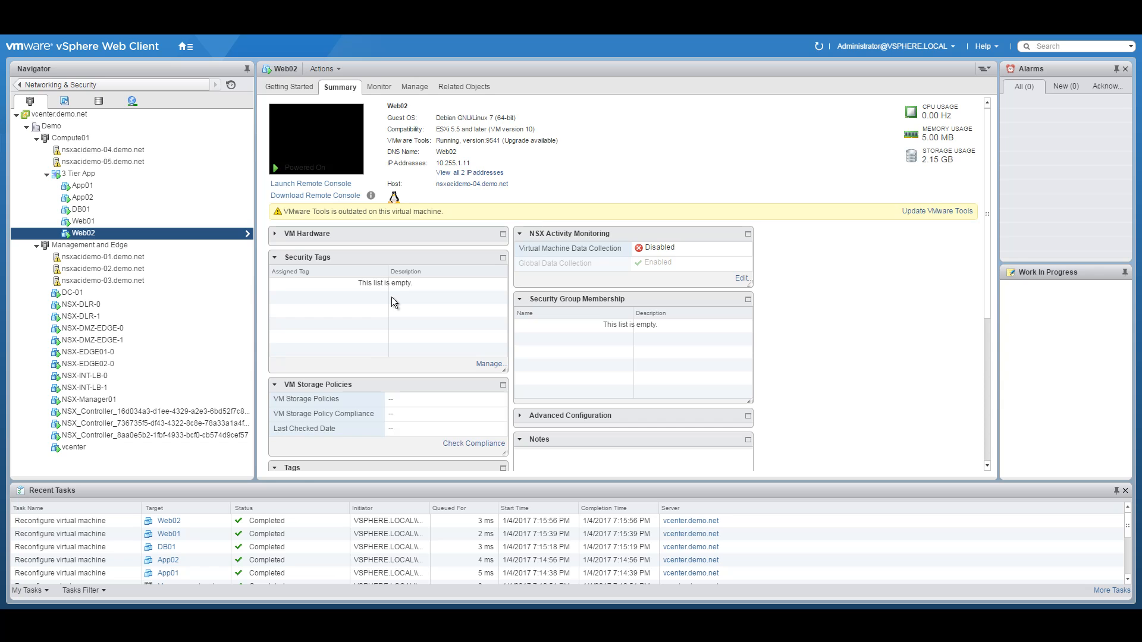
{"action": "left_click", "coordinate": [476, 621]}
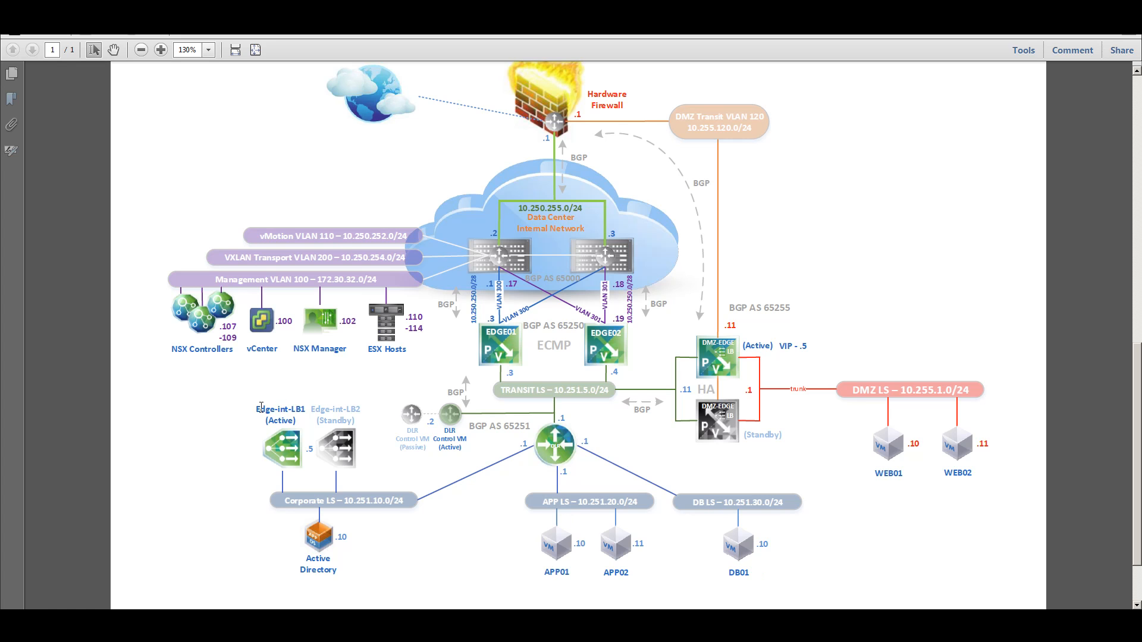
Step: Highlight the Edge-int-LB1 (Active) and VIP - .5 labels in the topology diagram
{"action": "left_click_drag", "start_coordinate": [261, 407], "coordinate": [313, 409]}
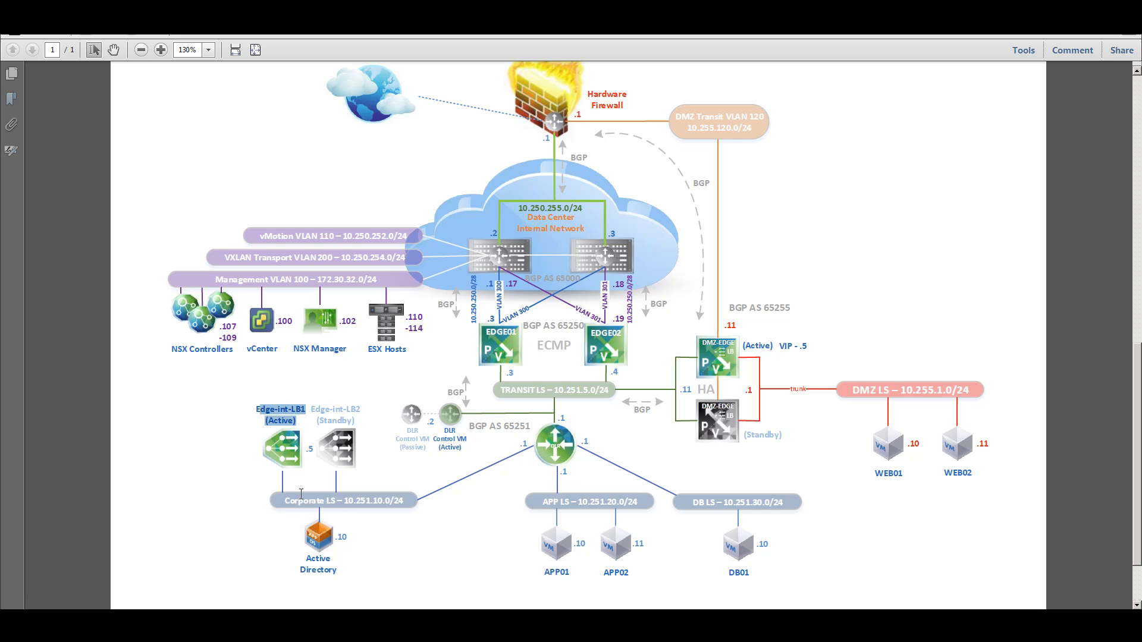
{"action": "left_click", "coordinate": [511, 494]}
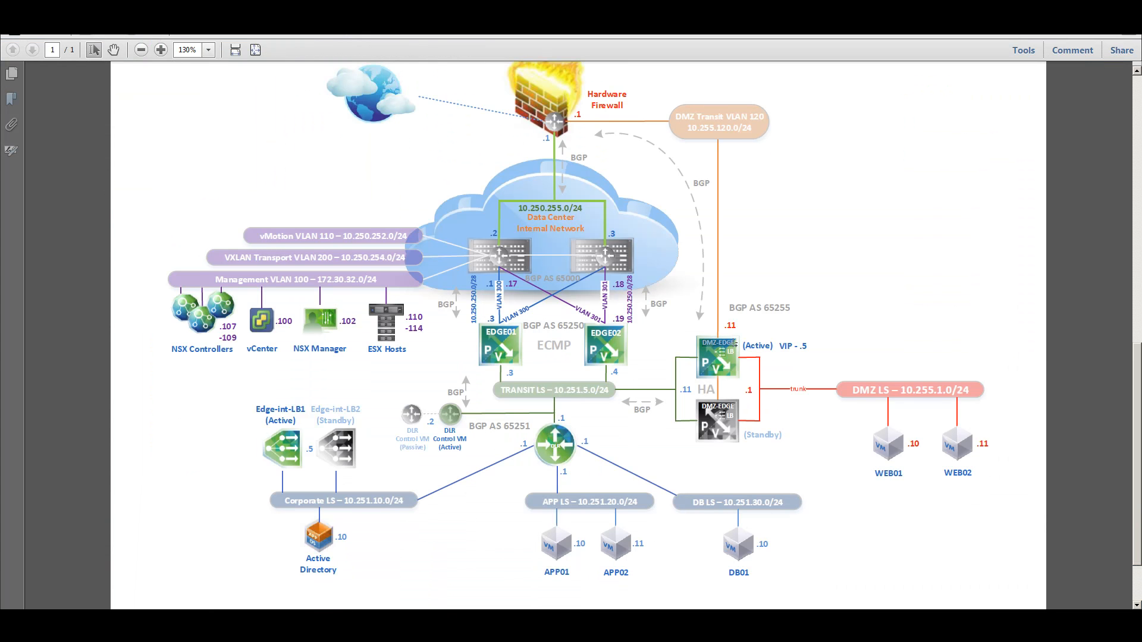
{"action": "left_click_drag", "start_coordinate": [780, 346], "coordinate": [808, 346]}
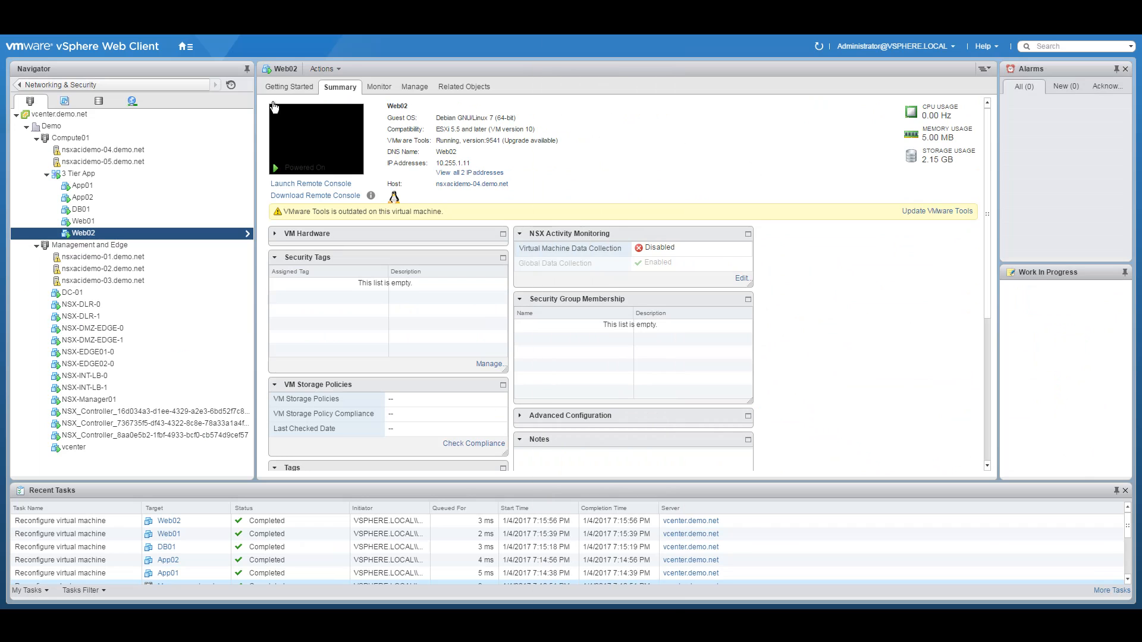
Step: Go to Networking & Security > NSX Edges and open NSX-DMZ-EDGE (edge-9)
{"action": "left_click", "coordinate": [179, 48]}
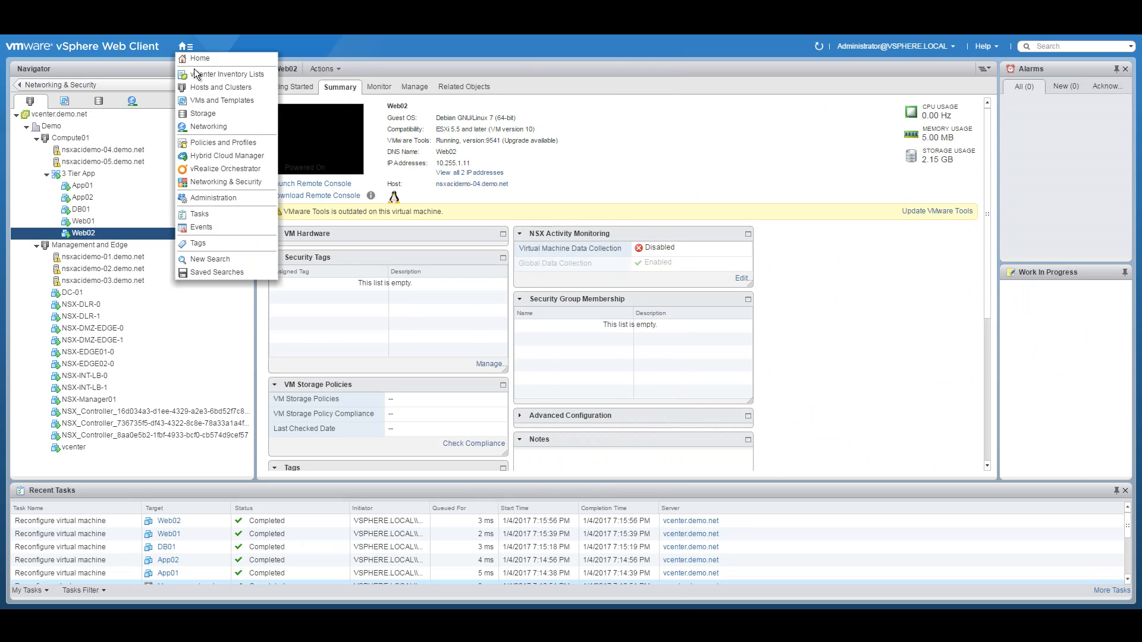
{"action": "left_click", "coordinate": [213, 178]}
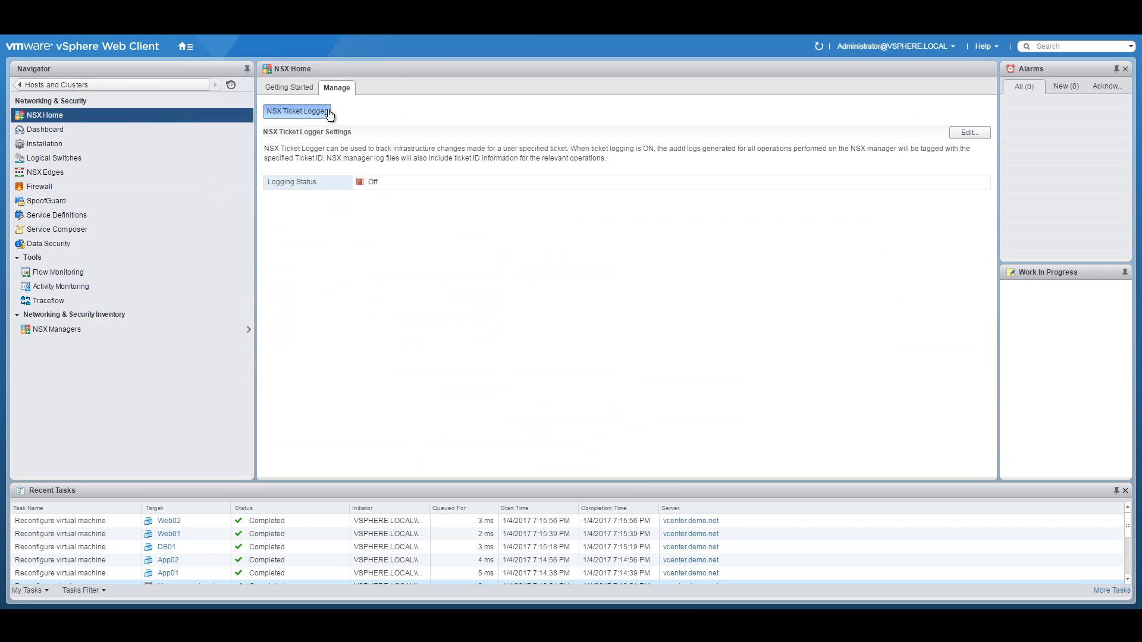
{"action": "left_click", "coordinate": [67, 174]}
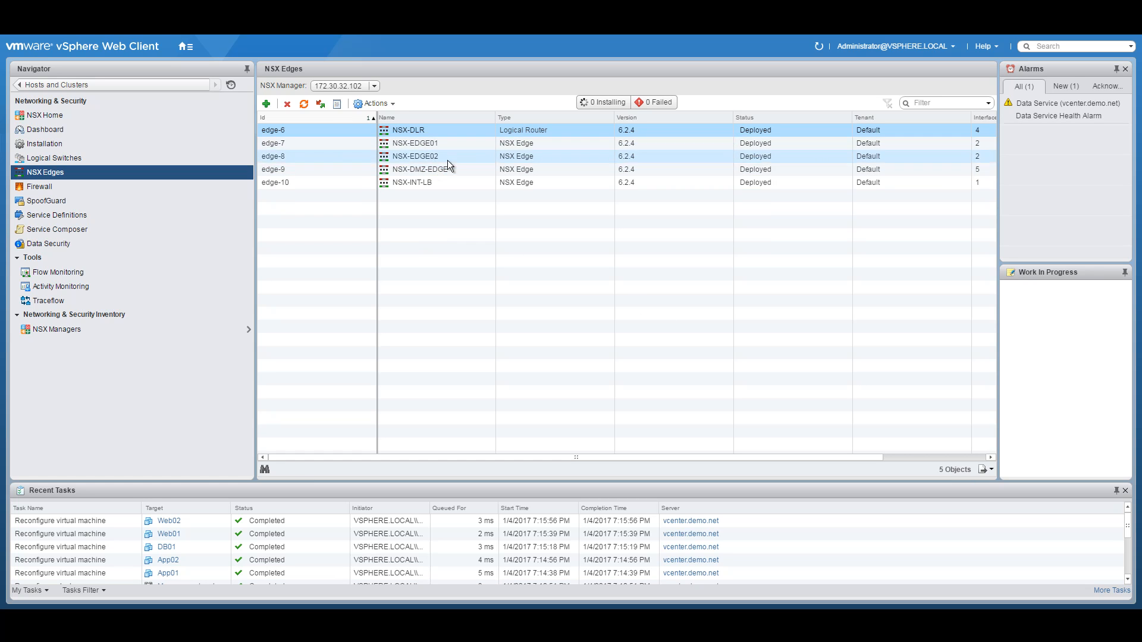
{"action": "left_click", "coordinate": [458, 172]}
{"action": "double_click", "coordinate": [429, 169]}
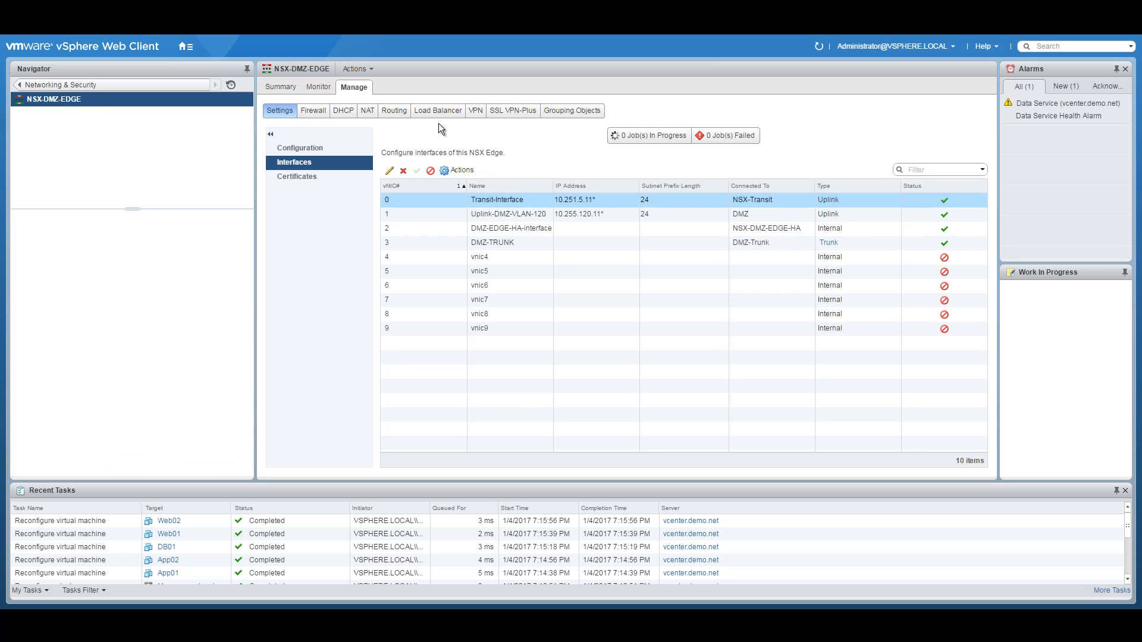
Step: Tick Enable Load Balancer in NSX-DMZ-EDGE's load balancer Global Configuration
{"action": "left_click", "coordinate": [429, 119]}
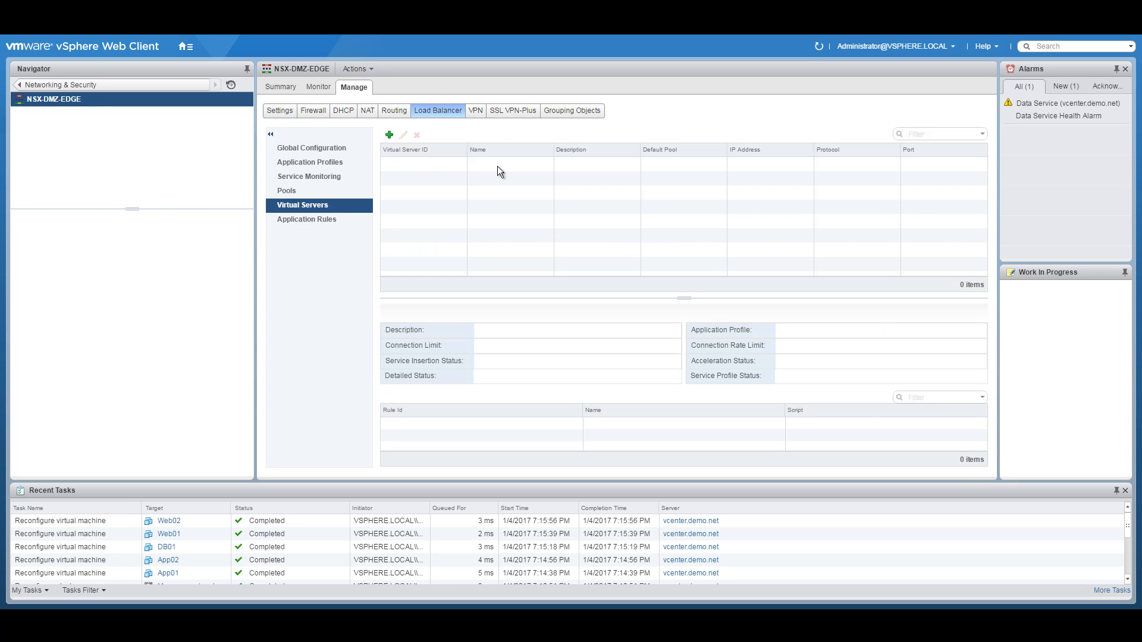
{"action": "left_click", "coordinate": [309, 148]}
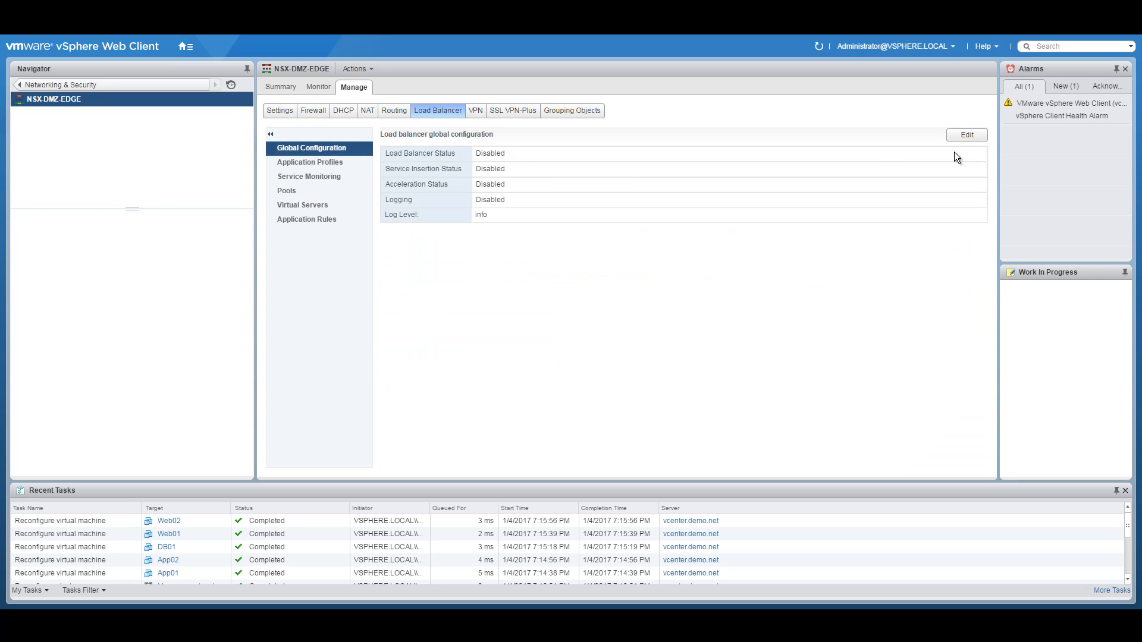
{"action": "left_click", "coordinate": [967, 135]}
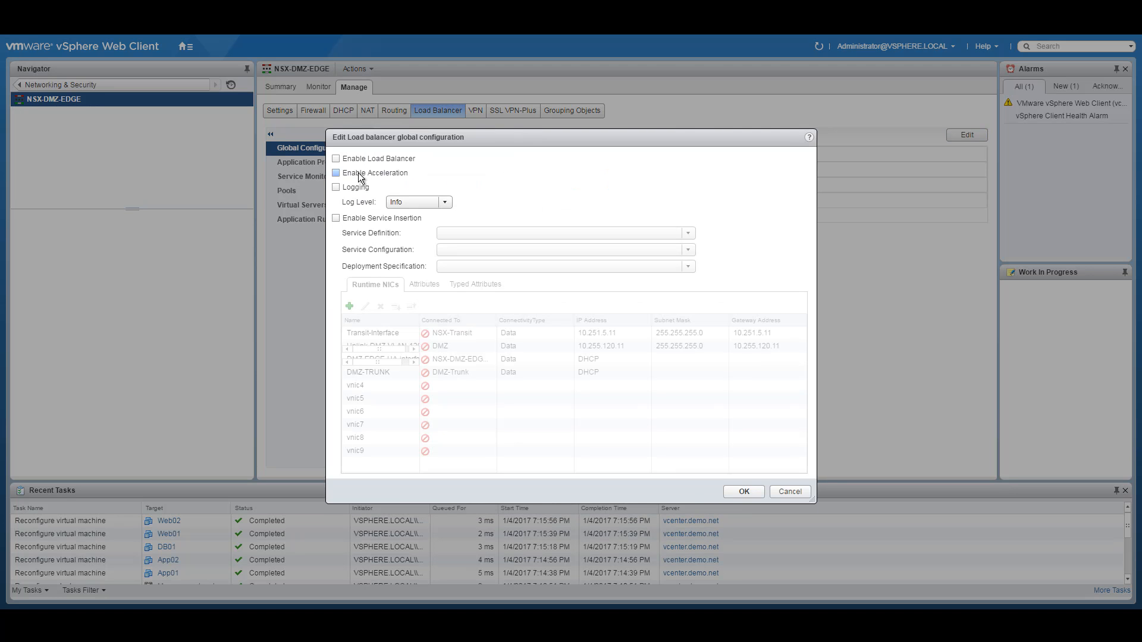
{"action": "left_click", "coordinate": [337, 159]}
{"action": "left_click", "coordinate": [743, 491]}
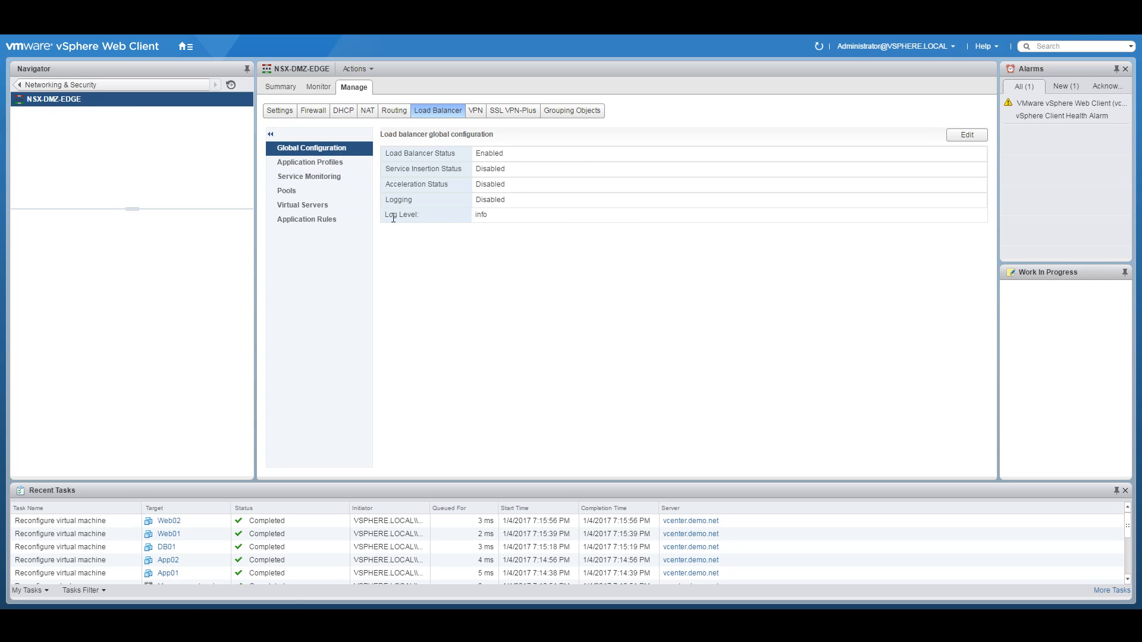
{"action": "left_click", "coordinate": [320, 163]}
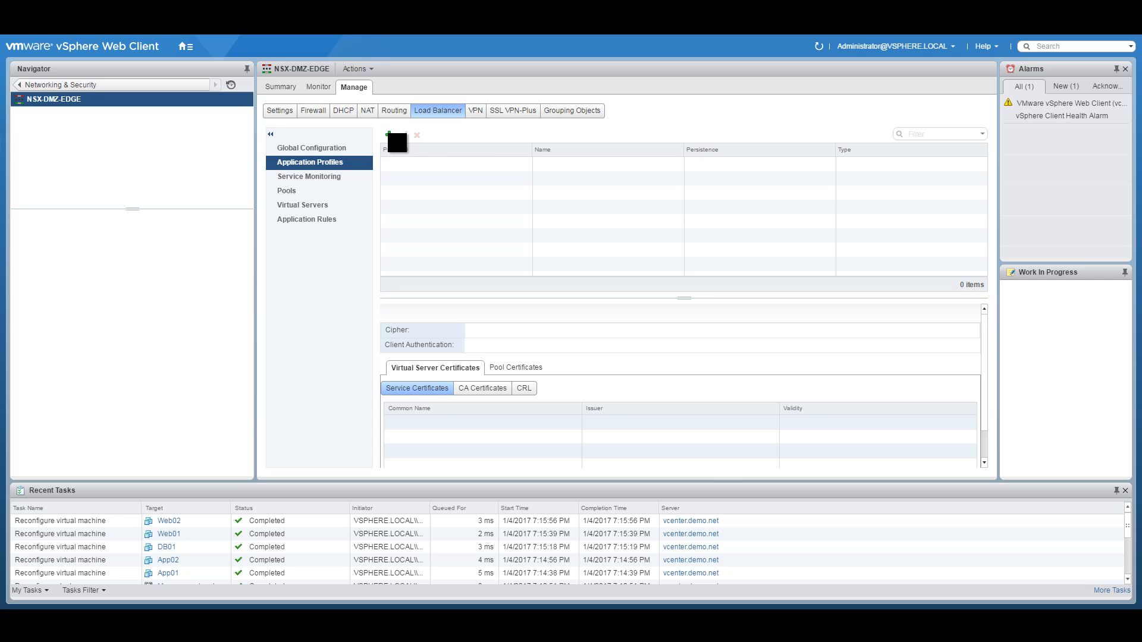
Step: Add an application profile named DMZ-LB-WEB-Tier with type HTTP
{"action": "left_click", "coordinate": [390, 136]}
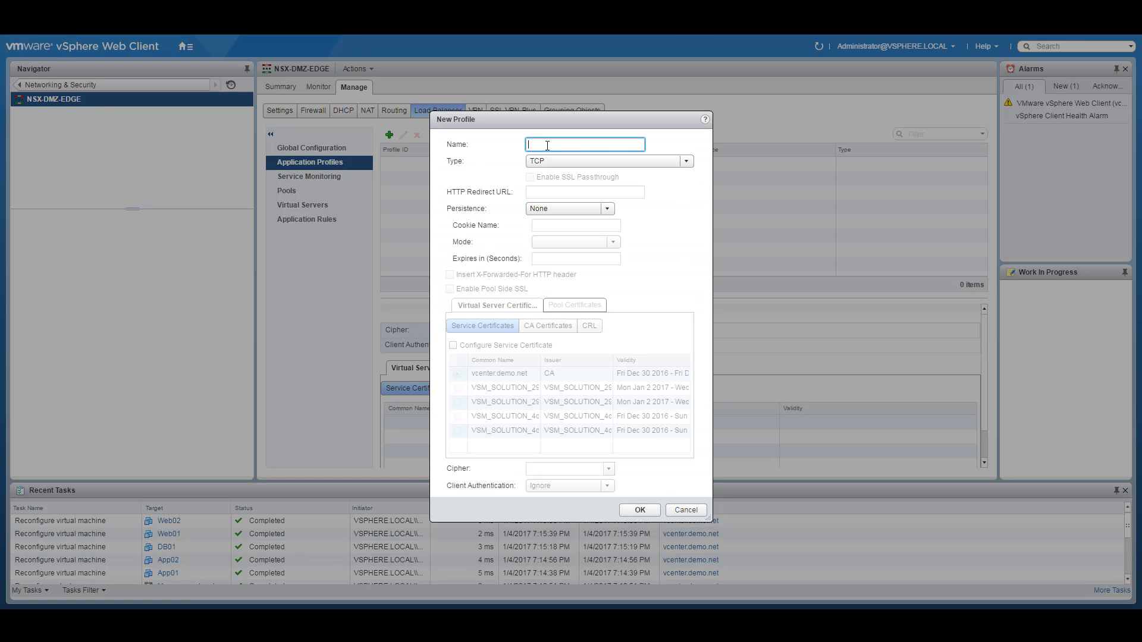
{"action": "type", "text": "LB-WEB-Tier"}
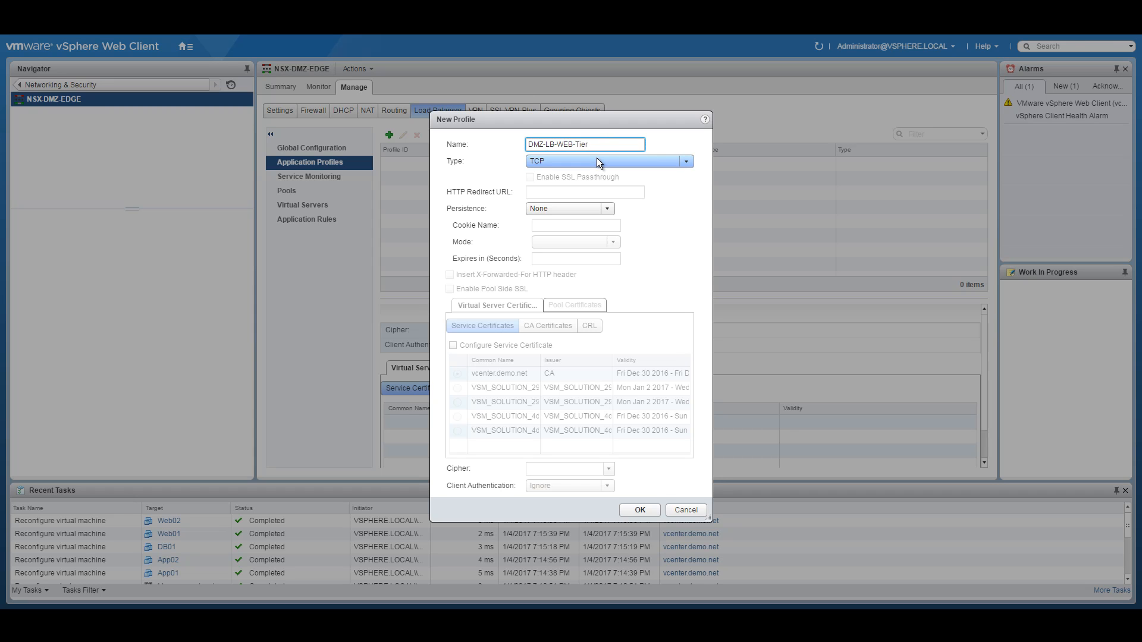
{"action": "left_click", "coordinate": [597, 159]}
{"action": "left_click", "coordinate": [558, 187]}
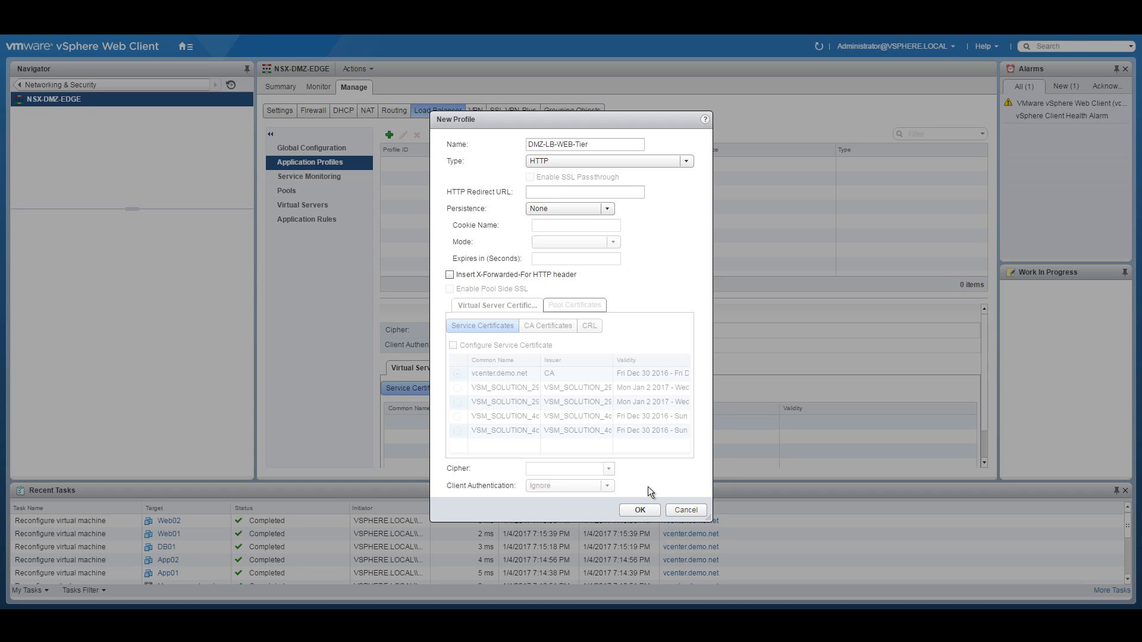
{"action": "left_click", "coordinate": [639, 511]}
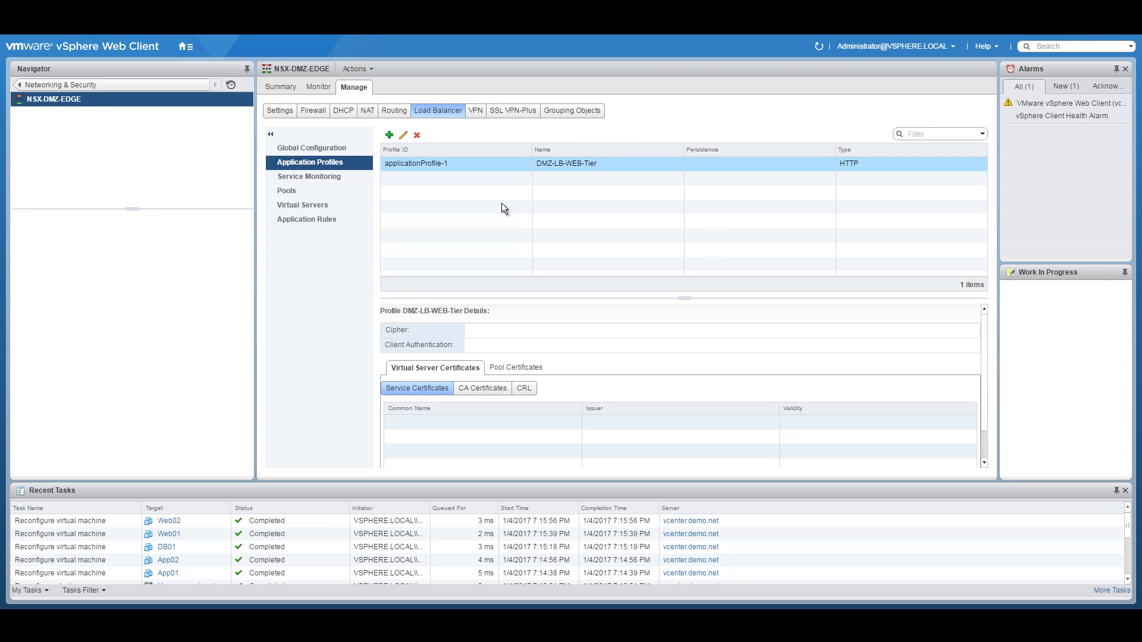
Step: Start a new pool WEB-Pool using default_http_monitor and open a blank member form
{"action": "left_click", "coordinate": [290, 192]}
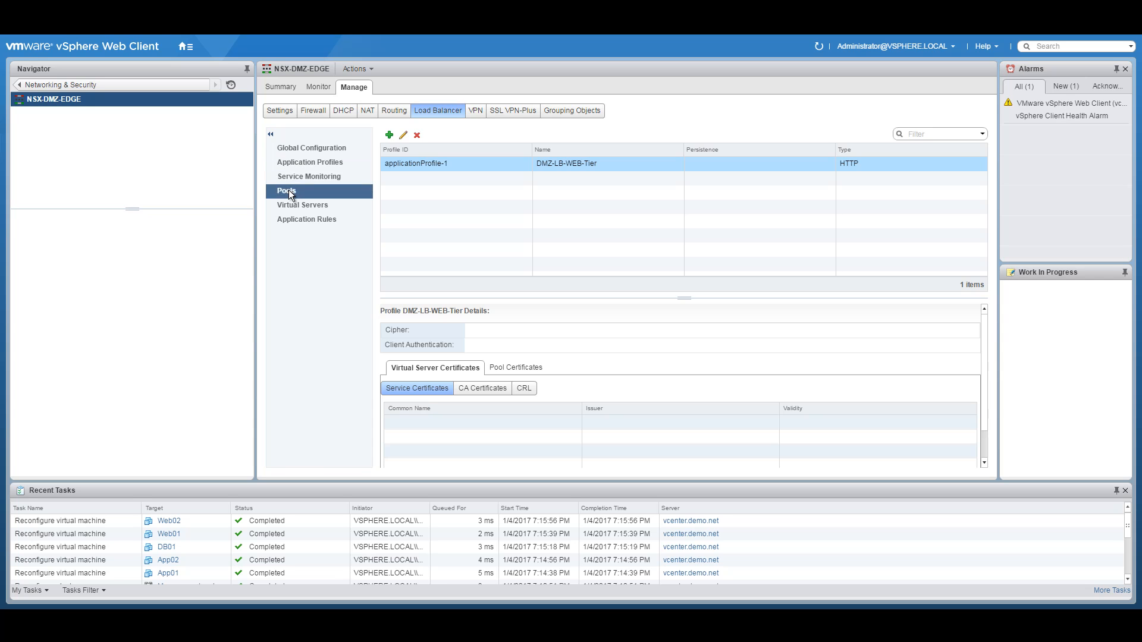
{"action": "left_click", "coordinate": [389, 138]}
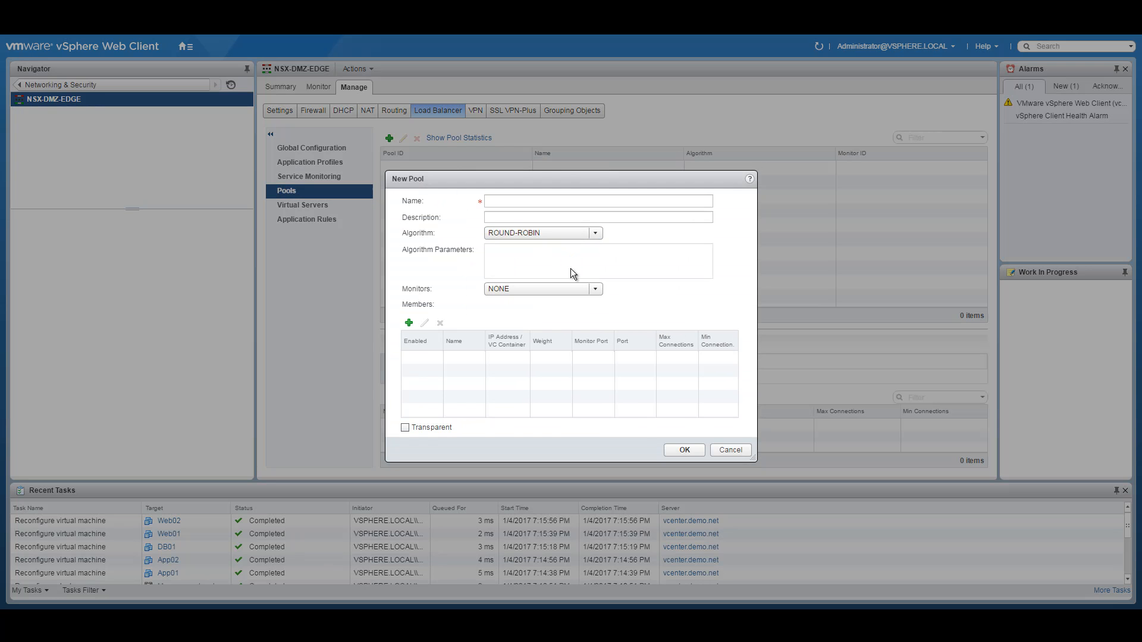
{"action": "left_click", "coordinate": [503, 200]}
{"action": "type", "text": "WEB-Pool"}
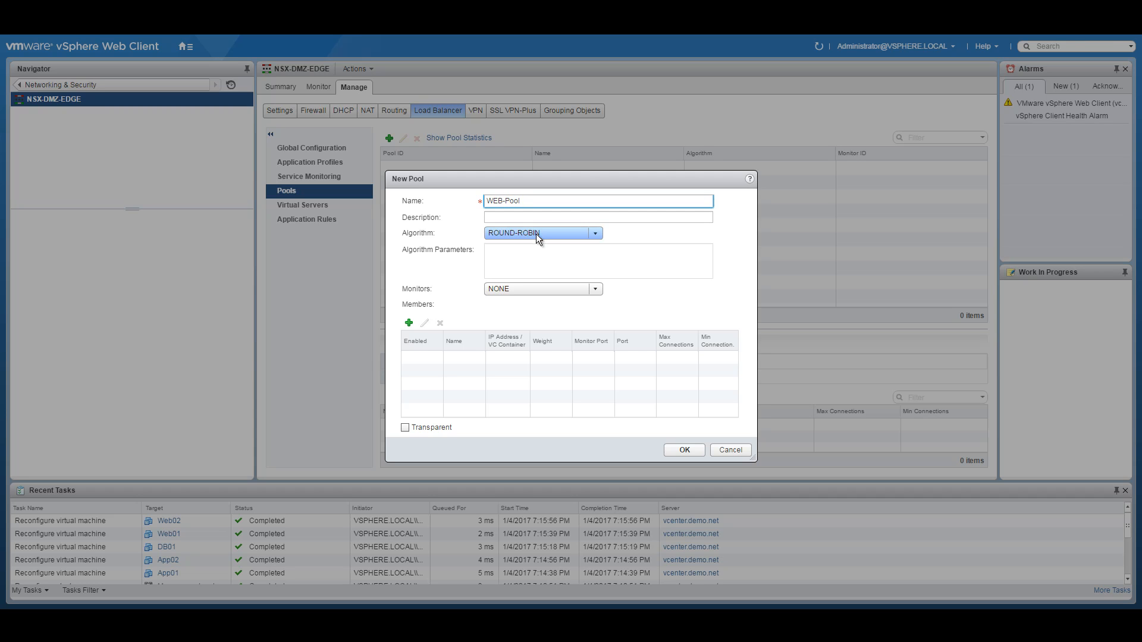
{"action": "left_click", "coordinate": [536, 291]}
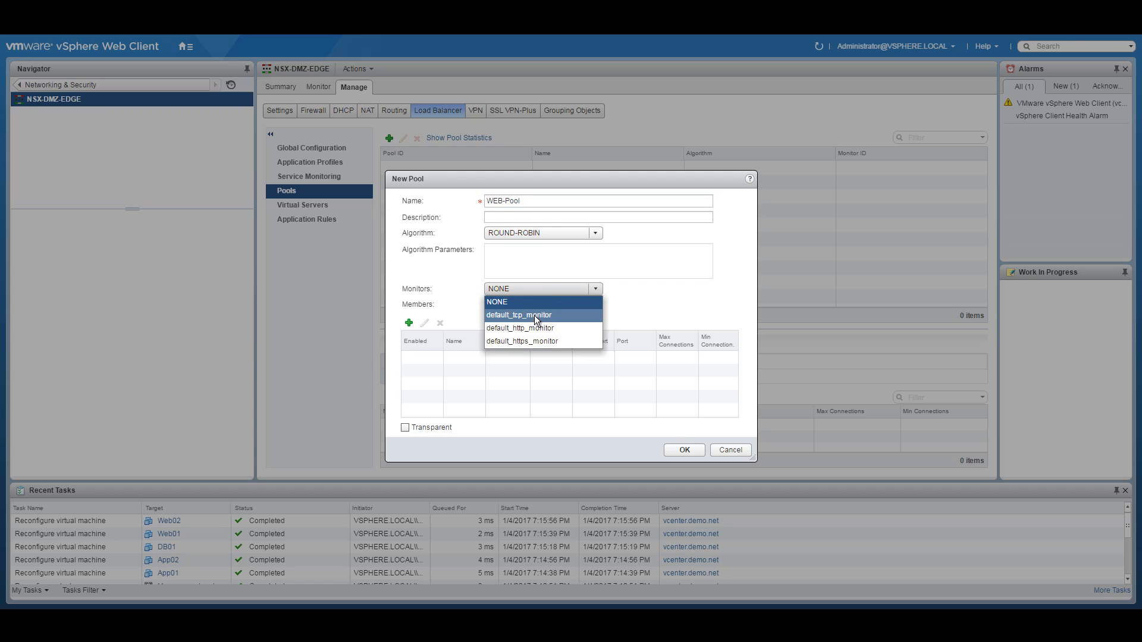
{"action": "left_click", "coordinate": [543, 329]}
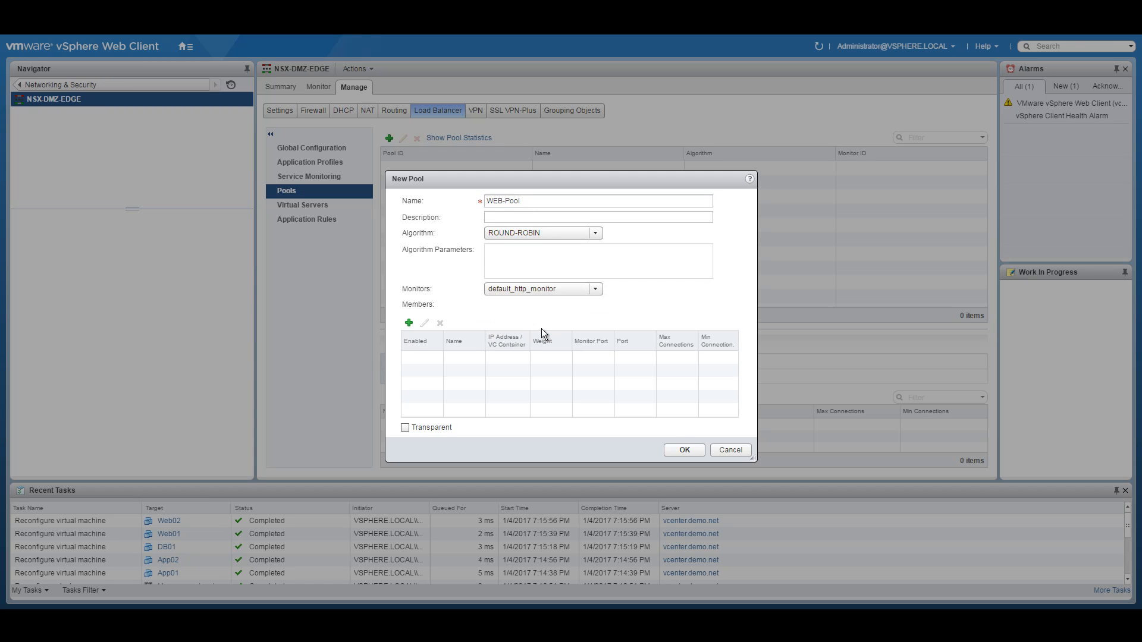
{"action": "left_click", "coordinate": [409, 323]}
{"action": "left_click", "coordinate": [582, 261]}
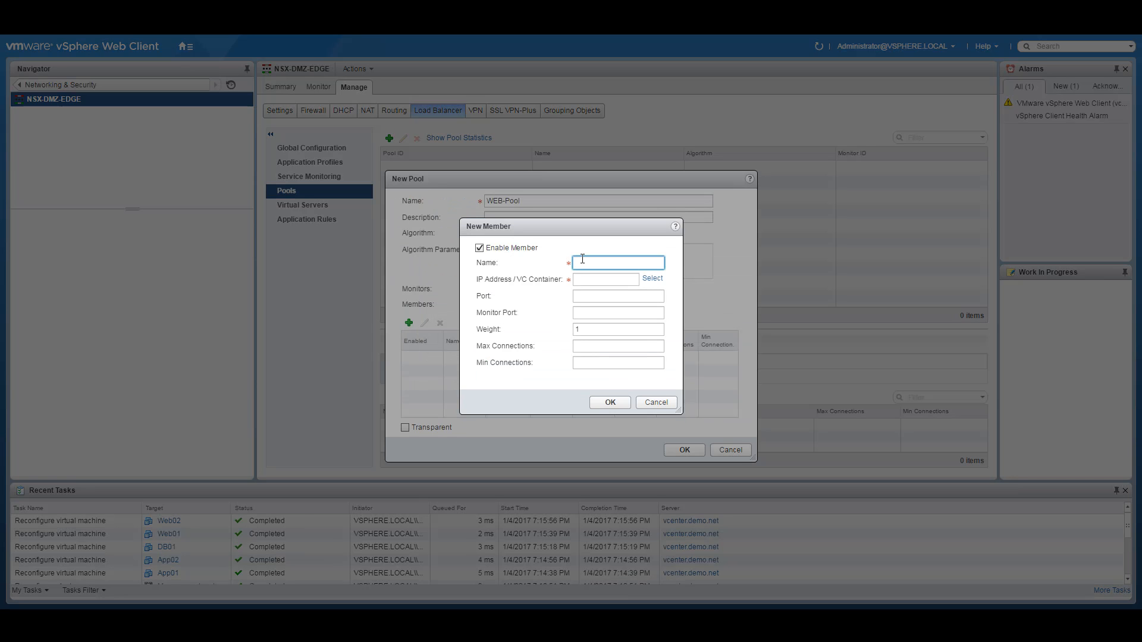
{"action": "left_click", "coordinate": [471, 587]}
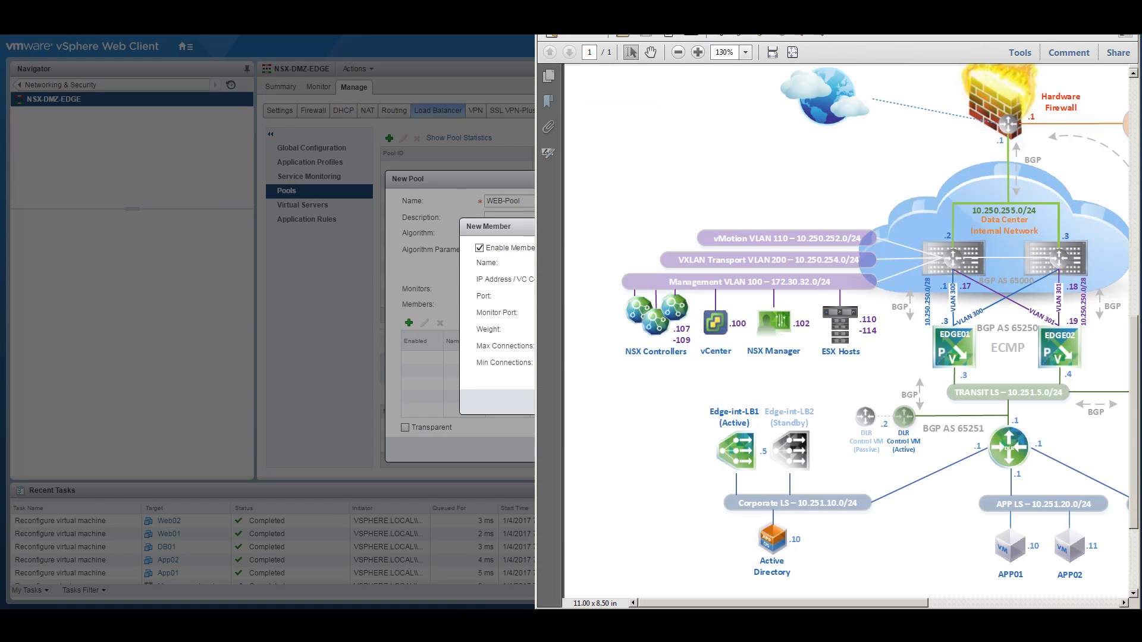
Step: Maximize the diagram and copy the 10.255.1. prefix from the DMZ LS label
{"action": "double_click", "coordinate": [887, 12]}
{"action": "left_click_drag", "start_coordinate": [901, 390], "coordinate": [949, 384]}
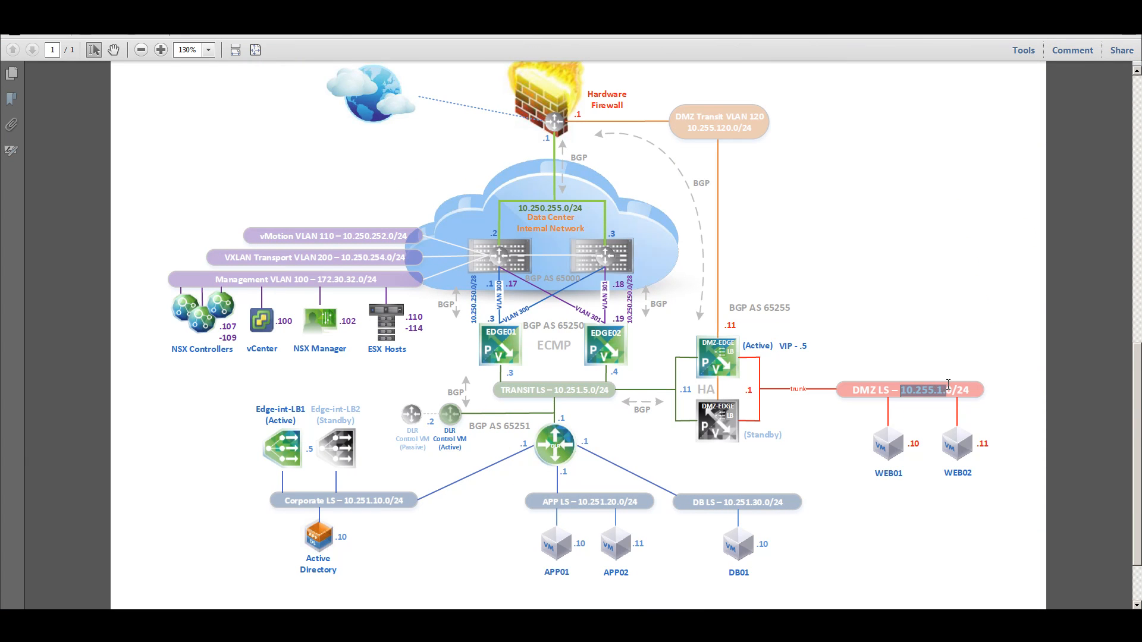
{"action": "right_click", "coordinate": [940, 388]}
{"action": "left_click", "coordinate": [966, 399]}
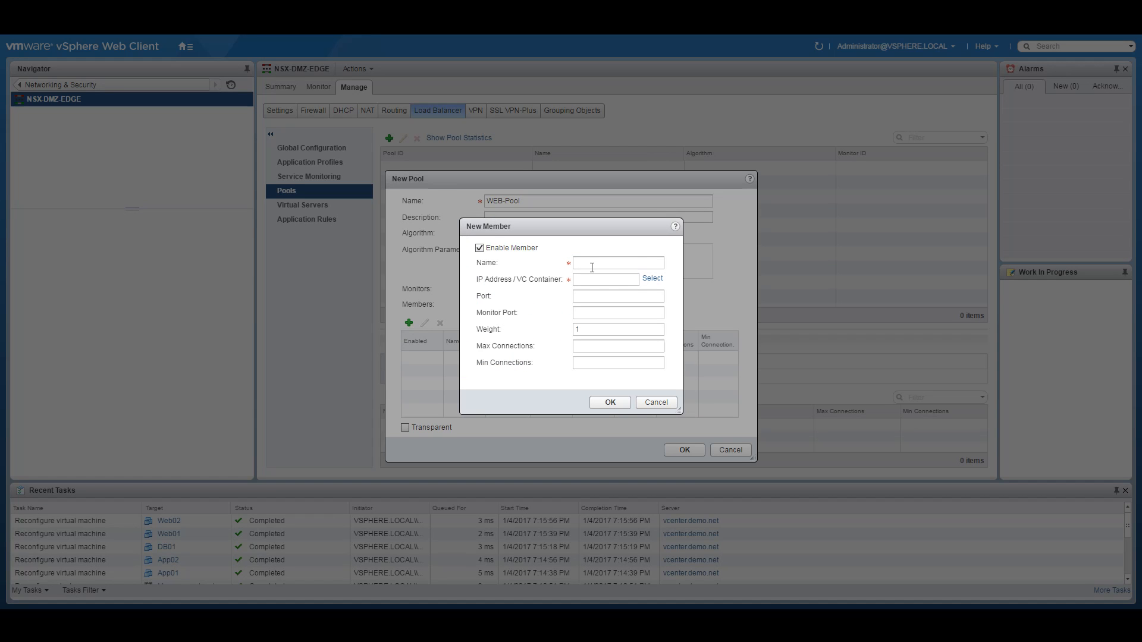
Step: Add pool member WEB01 at 10.255.1.10 with port and monitor port 80
{"action": "left_click", "coordinate": [592, 267]}
{"action": "type", "text": "WEB01"}
{"action": "key", "text": "Tab"}
{"action": "type", "text": "10.255.1.10"}
{"action": "left_click", "coordinate": [605, 297]}
{"action": "type", "text": "80"}
{"action": "left_click", "coordinate": [620, 314]}
{"action": "type", "text": "80"}
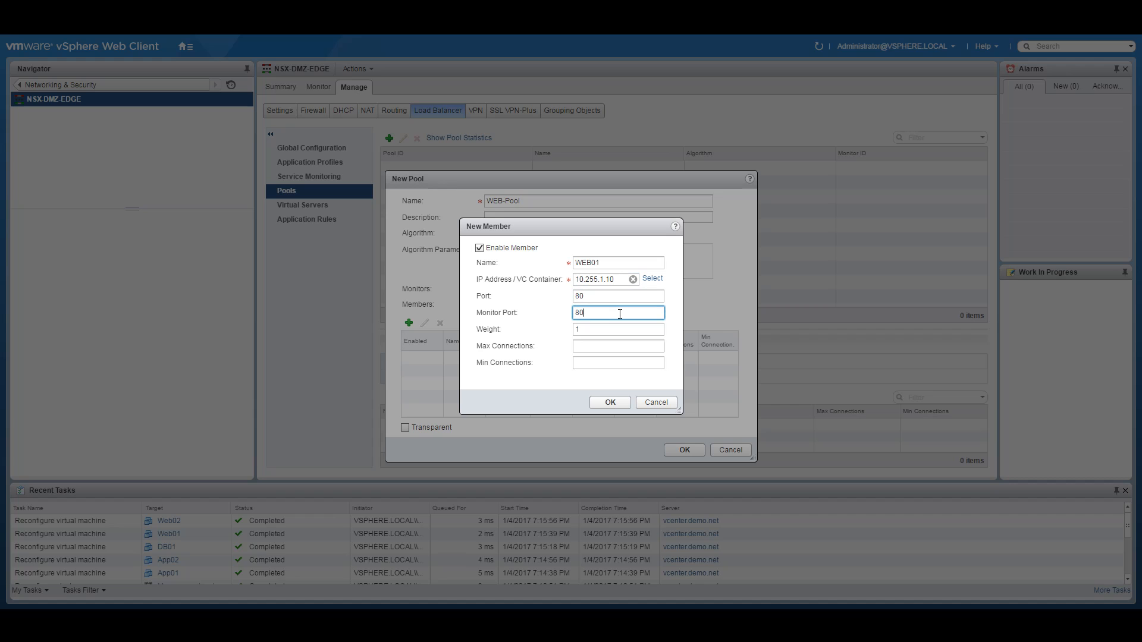
{"action": "left_click", "coordinate": [614, 403]}
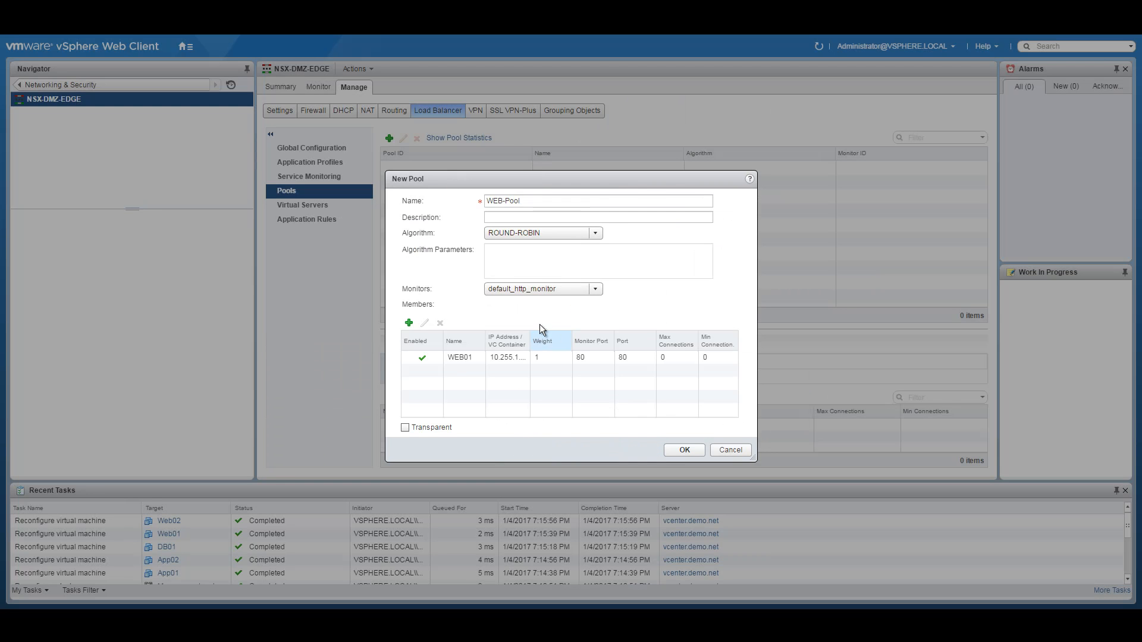
Step: Add member WEB02 at 10.255.1.11 on port 80 and save WEB-Pool
{"action": "left_click", "coordinate": [409, 323]}
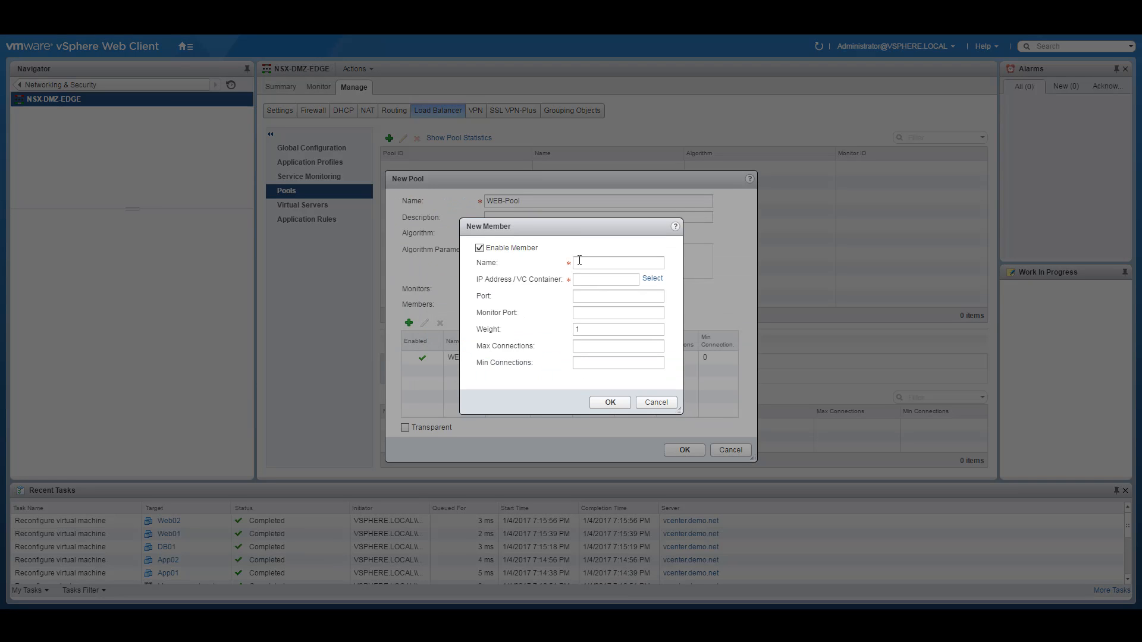
{"action": "type", "text": "WEB02"}
{"action": "left_click", "coordinate": [599, 279]}
{"action": "type", "text": "10.255.1.11"}
{"action": "left_click", "coordinate": [583, 296]}
{"action": "type", "text": "80"}
{"action": "left_click", "coordinate": [598, 312]}
{"action": "type", "text": "80"}
{"action": "left_click", "coordinate": [603, 402]}
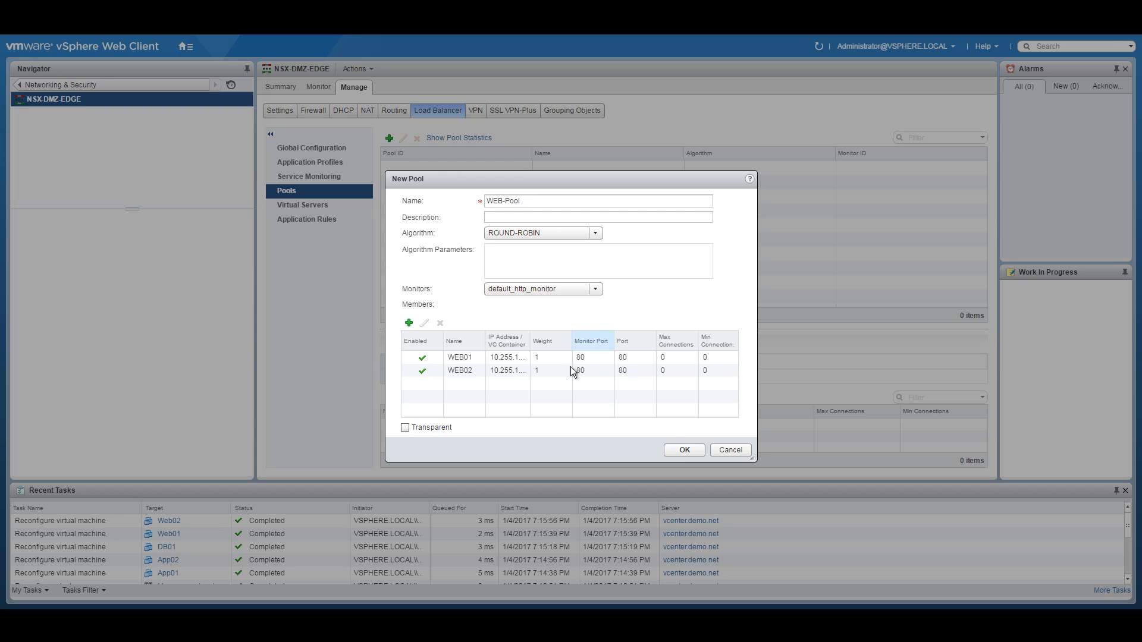
{"action": "left_click", "coordinate": [684, 450]}
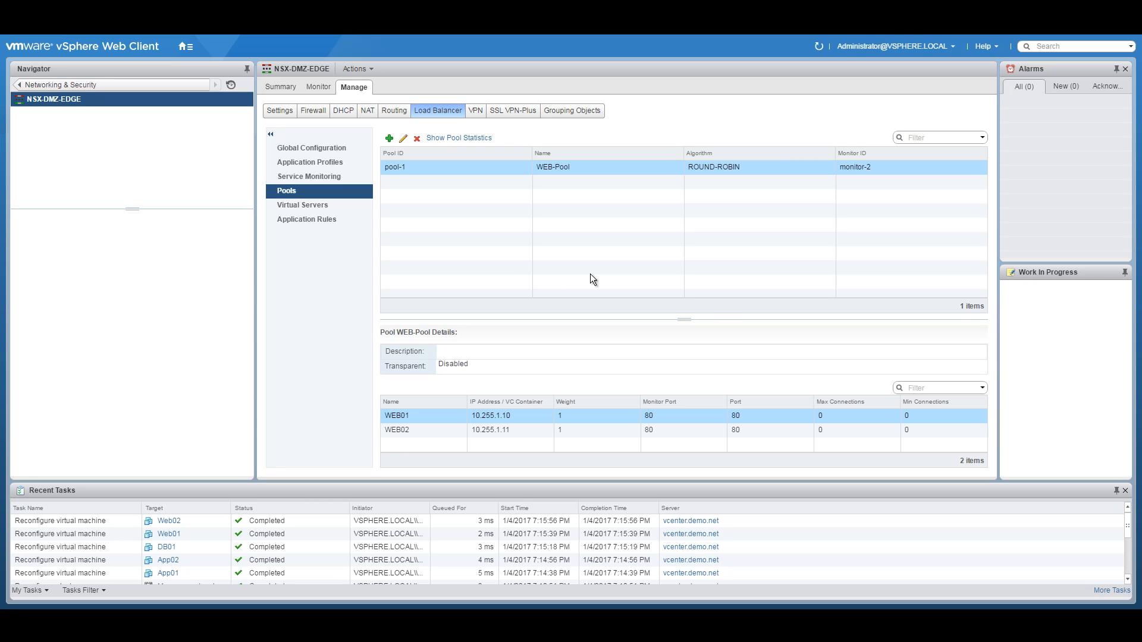
{"action": "left_click", "coordinate": [326, 209]}
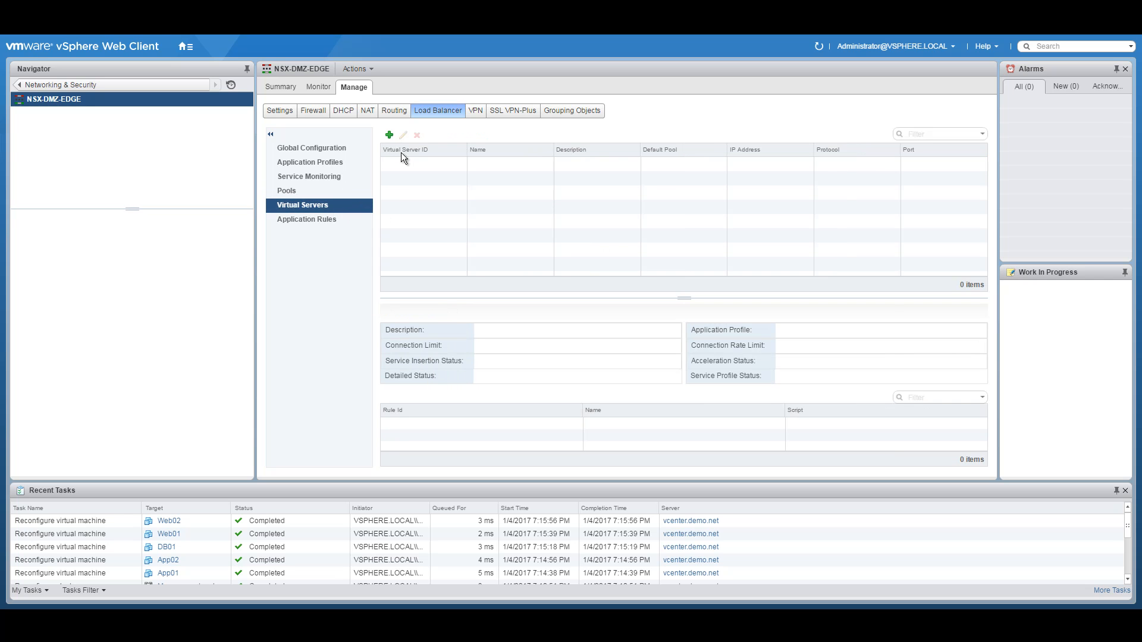
Step: Start a new virtual server named VIP-DMZ-WEB-Tier using application profile DMZ-LB-WEB-Tier
{"action": "left_click", "coordinate": [390, 136]}
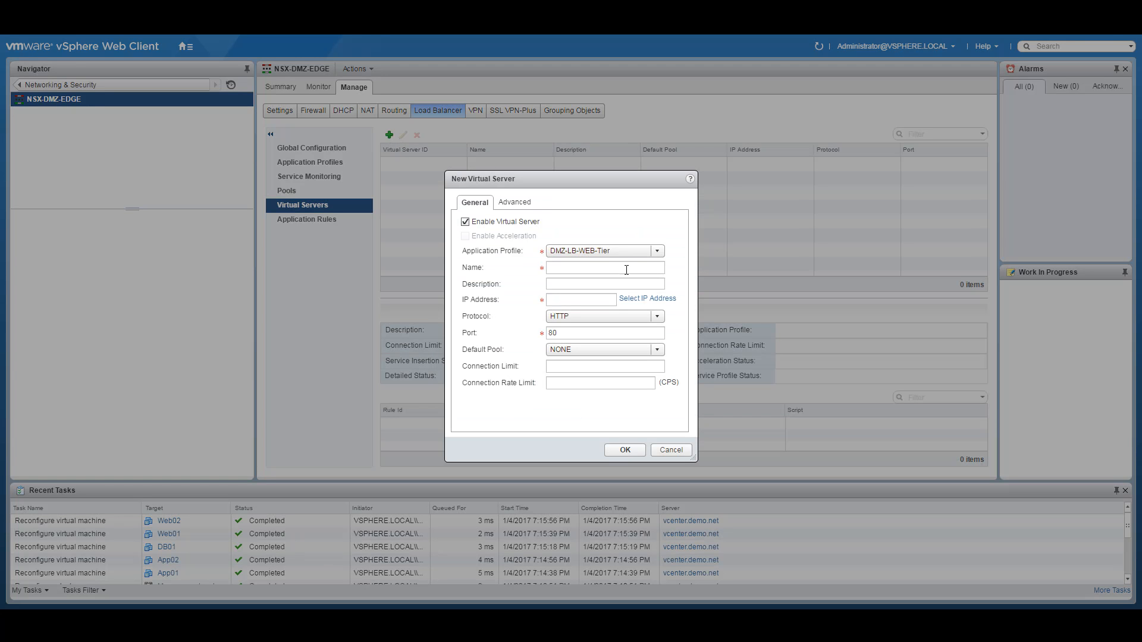
{"action": "left_click", "coordinate": [658, 251]}
{"action": "left_click", "coordinate": [571, 260]}
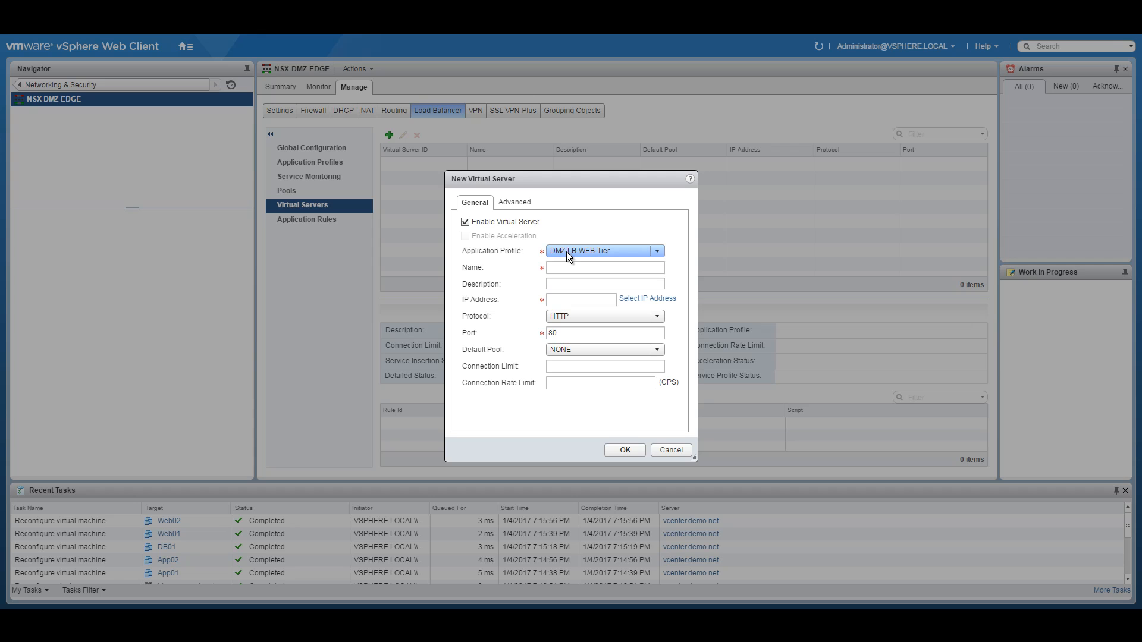
{"action": "left_click", "coordinate": [581, 266]}
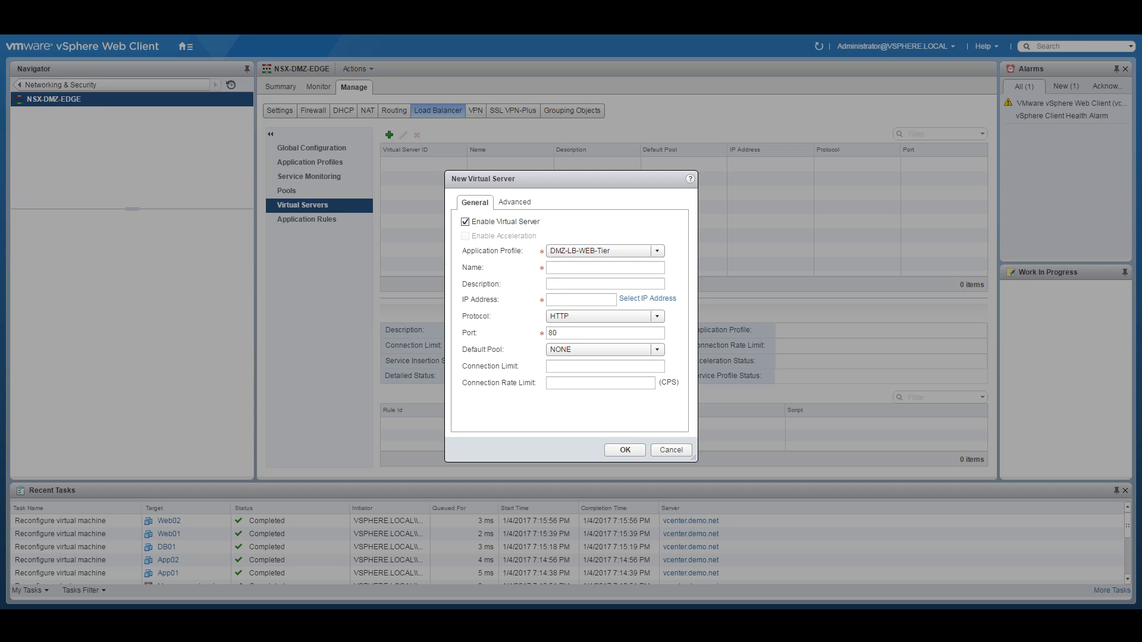
{"action": "left_click", "coordinate": [567, 267]}
{"action": "type", "text": "VIP-"}
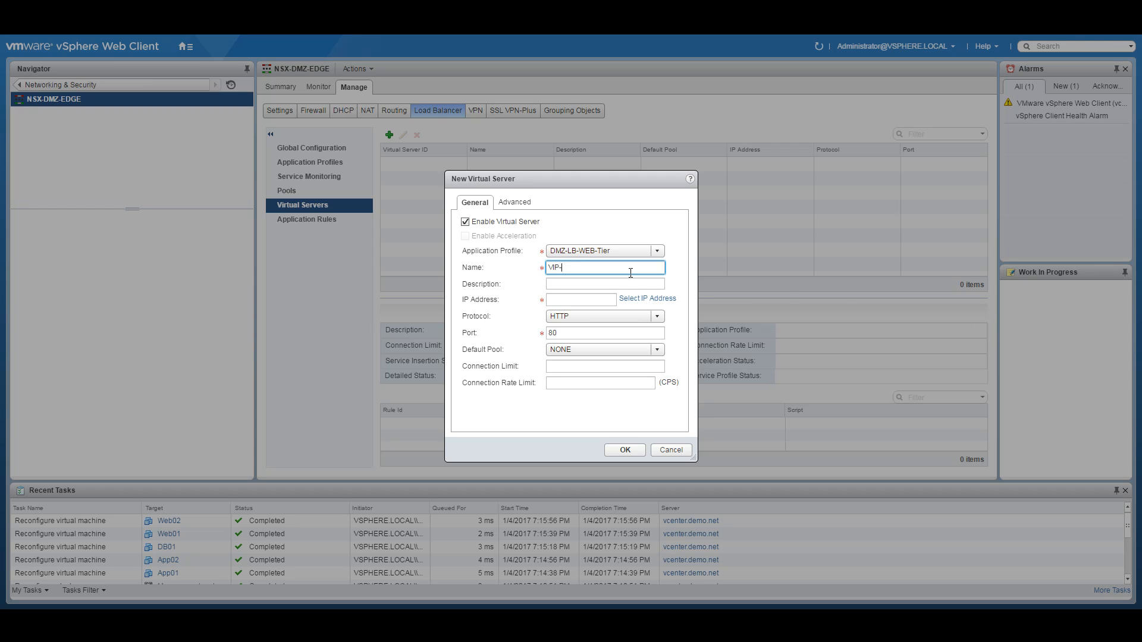
{"action": "type", "text": "WEB-Tier"}
{"action": "type", "text": "DMZ-"}
Step: Assign the DMZ-Web-Interface address 10.255.1.5 as the virtual IP
{"action": "left_click", "coordinate": [636, 299]}
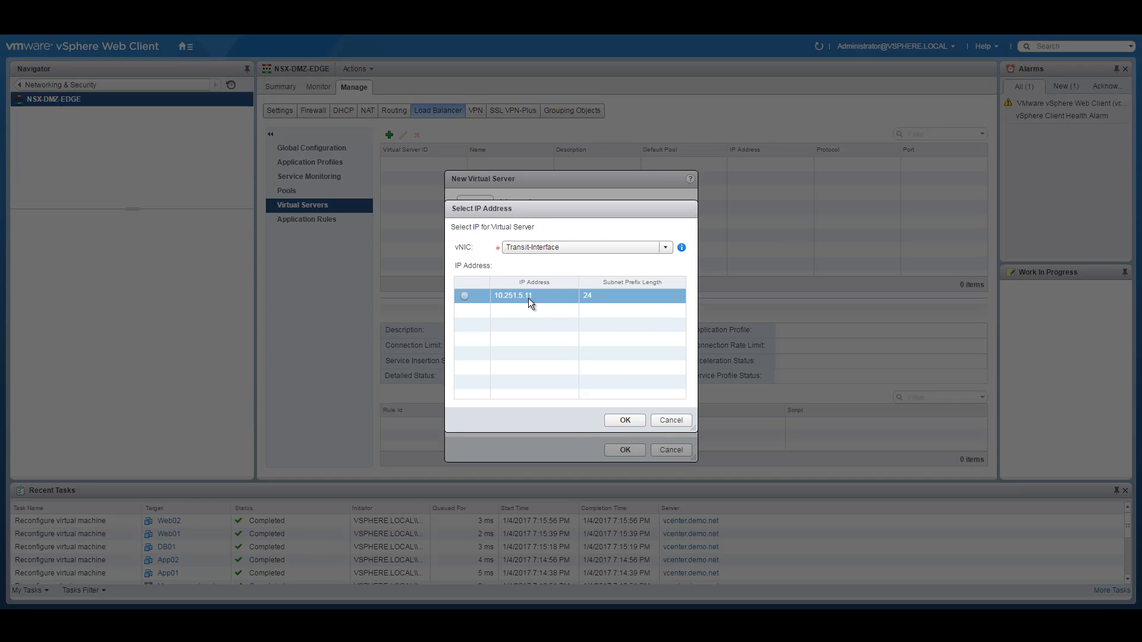
{"action": "left_click", "coordinate": [569, 246]}
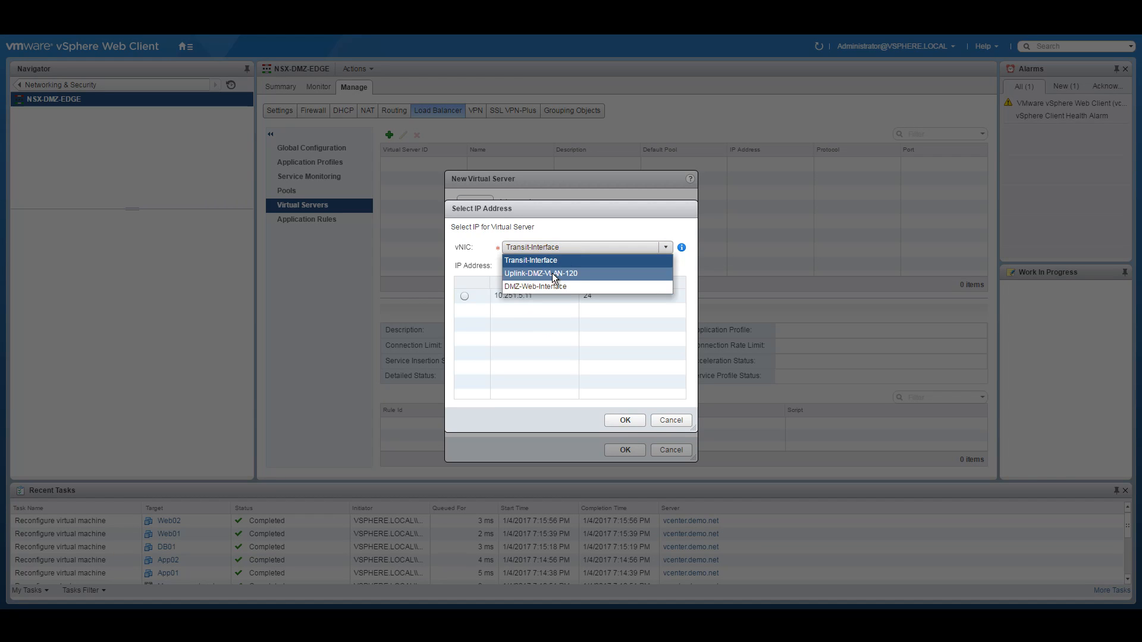
{"action": "left_click", "coordinate": [533, 287]}
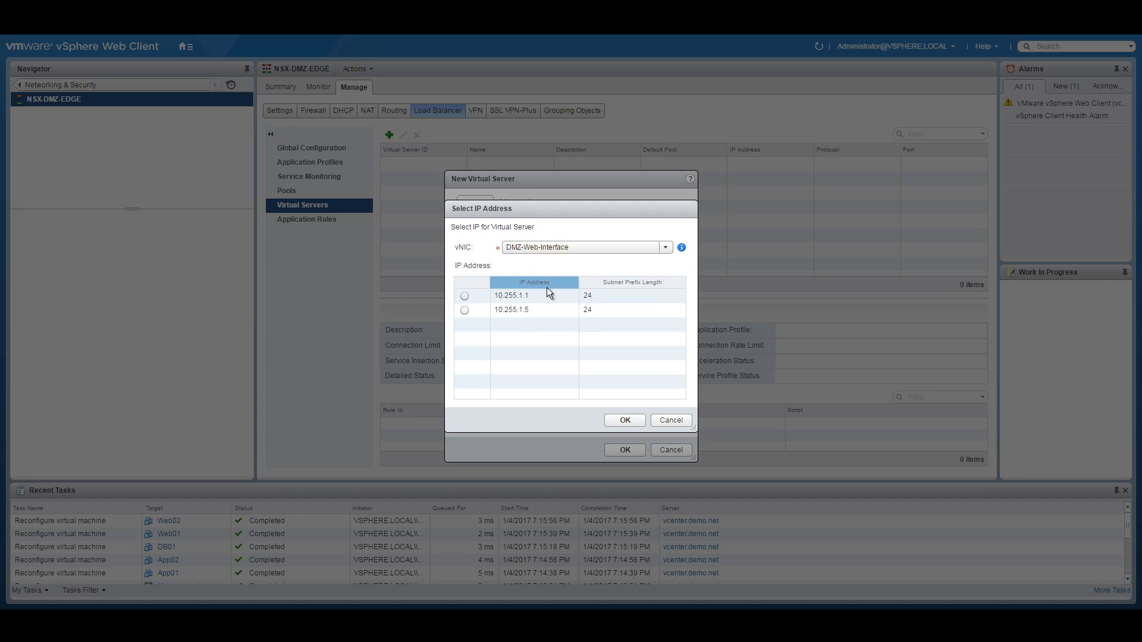
{"action": "left_click", "coordinate": [498, 309]}
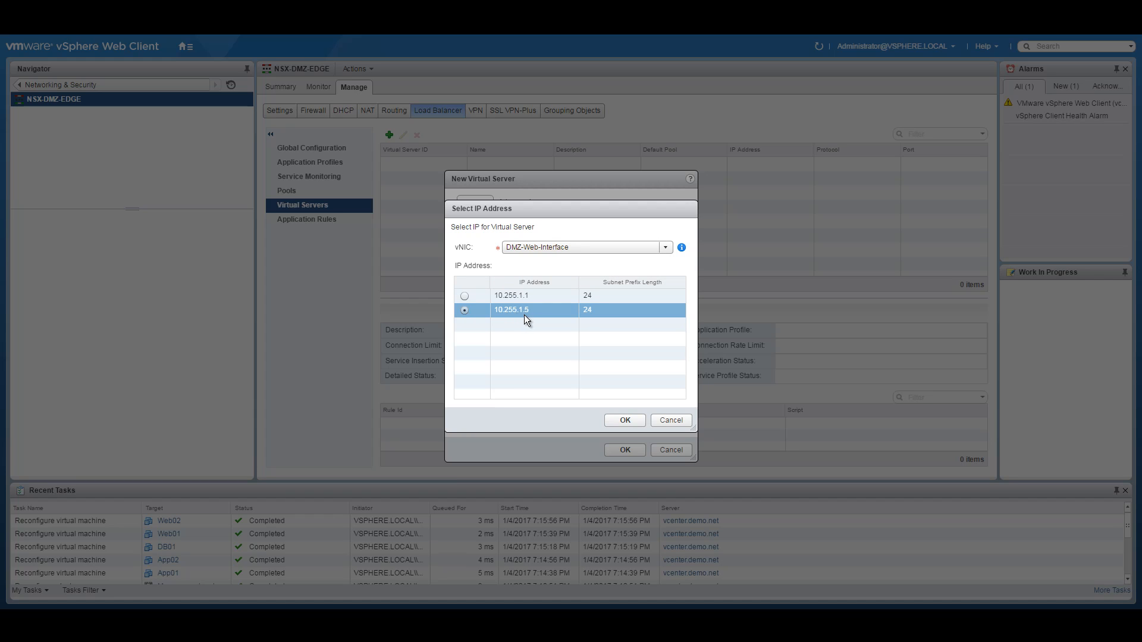
{"action": "left_click", "coordinate": [625, 421]}
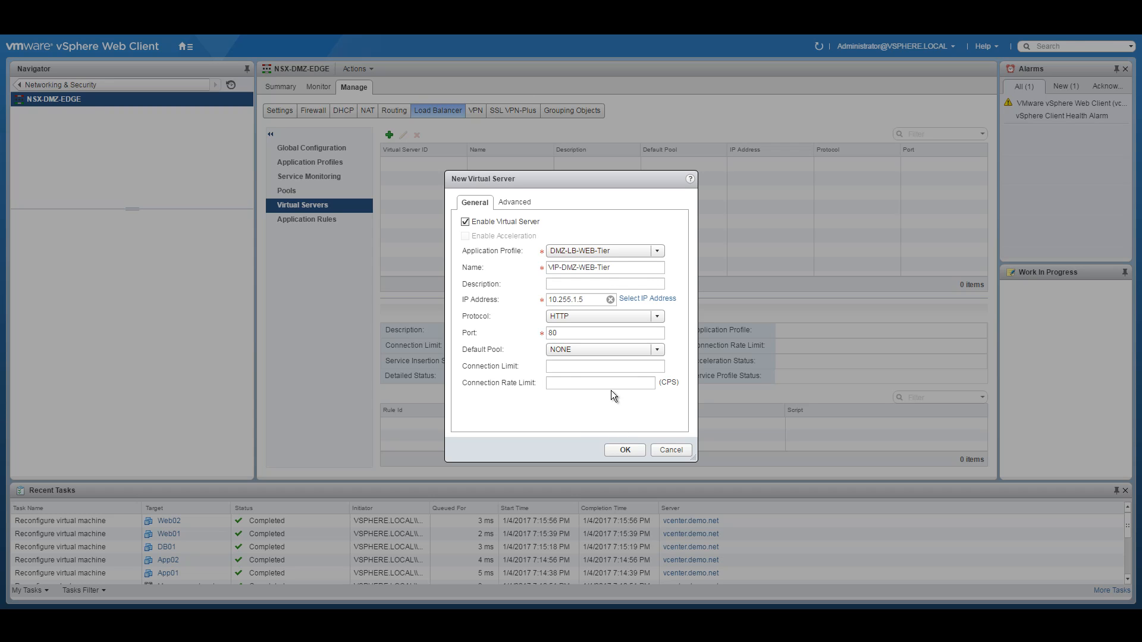
Step: Set WEB-Pool as the default pool, create the virtual server, and return to NSX Edges
{"action": "left_click", "coordinate": [648, 353]}
{"action": "left_click", "coordinate": [582, 372]}
{"action": "left_click", "coordinate": [518, 200]}
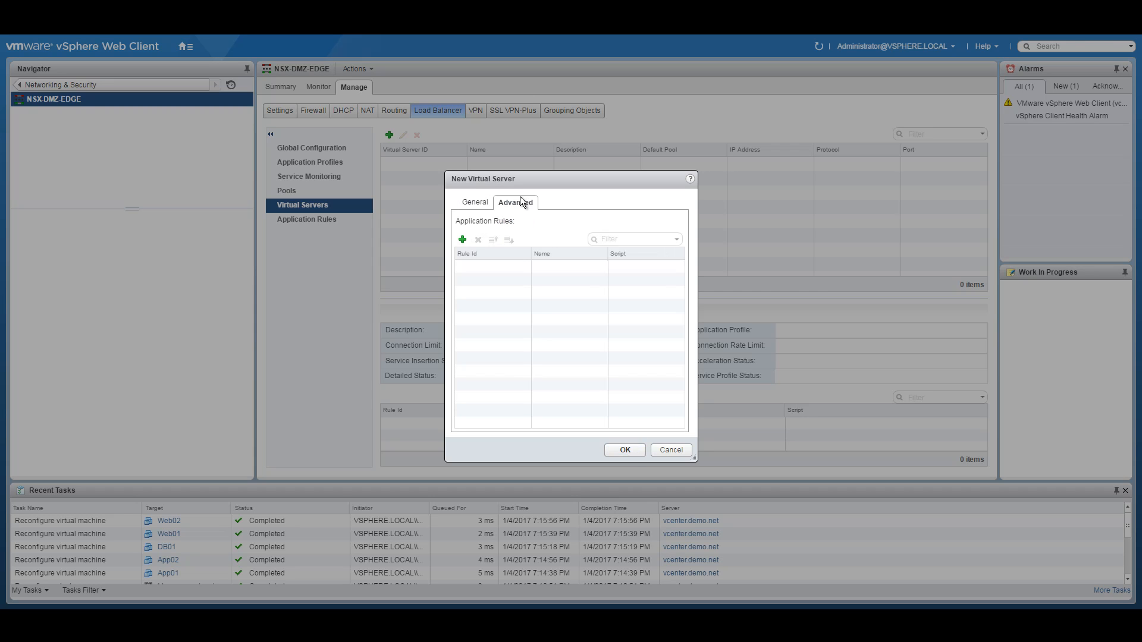
{"action": "left_click", "coordinate": [470, 204]}
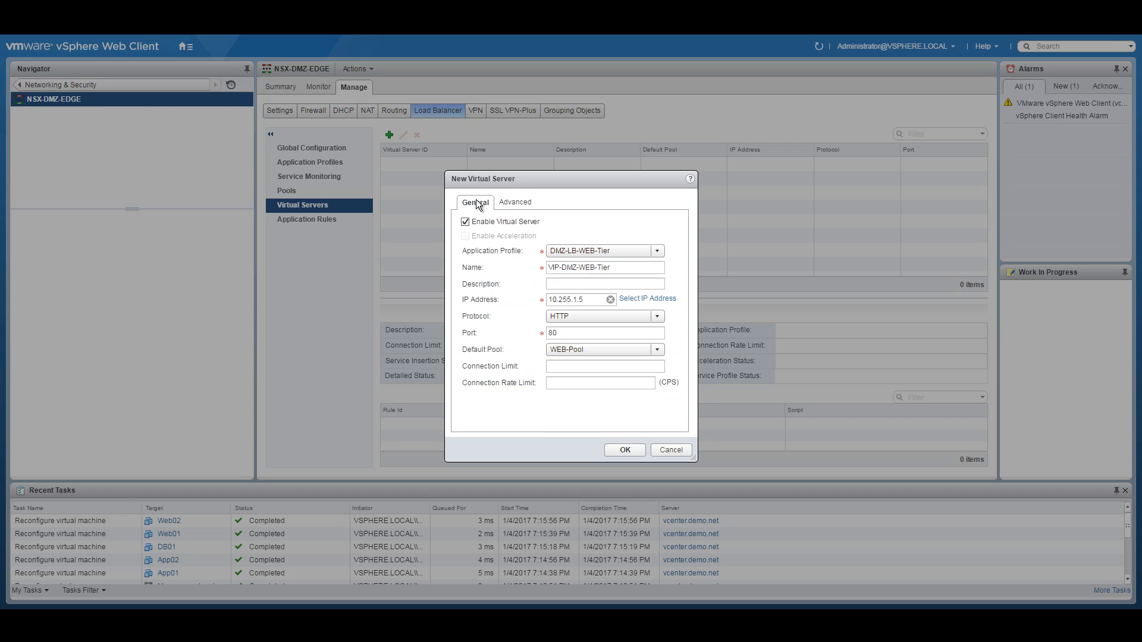
{"action": "left_click", "coordinate": [630, 451]}
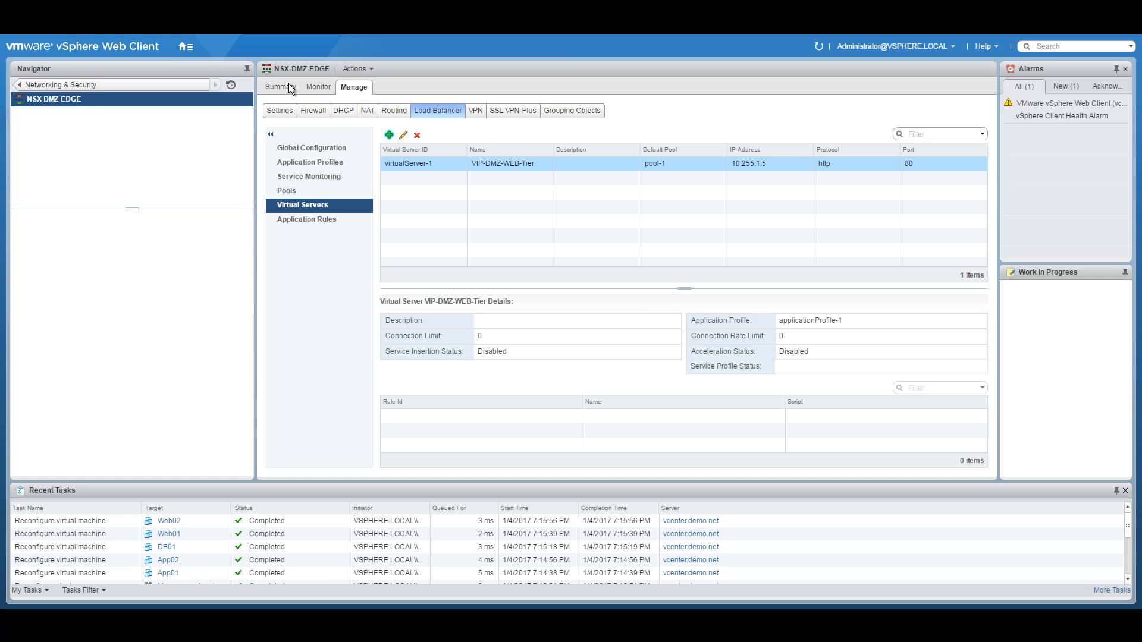
{"action": "left_click", "coordinate": [19, 84]}
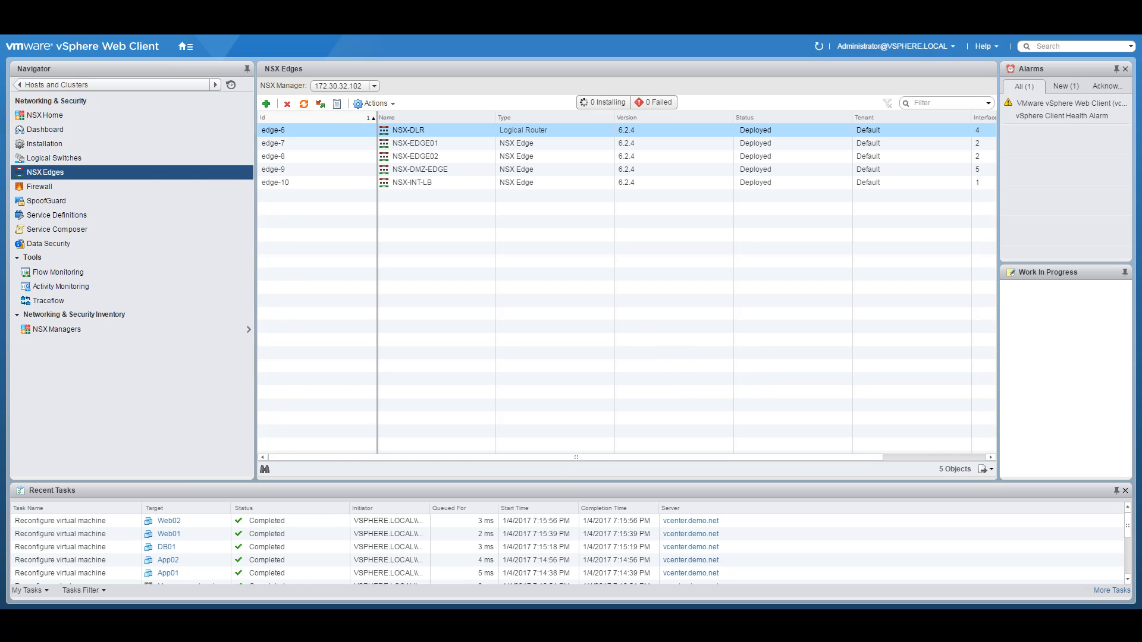
{"action": "left_click", "coordinate": [467, 584]}
Step: Highlight the VIP .5 and Edge-int-LB1 labels in the topology diagram, then return to vSphere
{"action": "left_click_drag", "start_coordinate": [778, 346], "coordinate": [809, 347]}
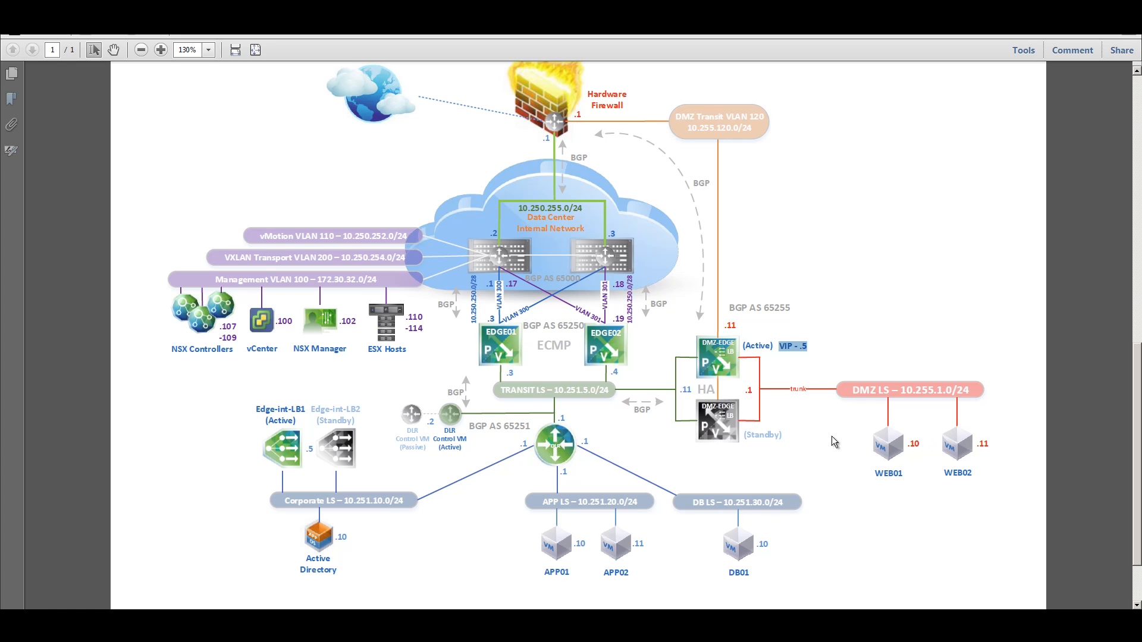
{"action": "left_click_drag", "start_coordinate": [307, 449], "coordinate": [317, 448]}
{"action": "left_click_drag", "start_coordinate": [261, 410], "coordinate": [304, 410]}
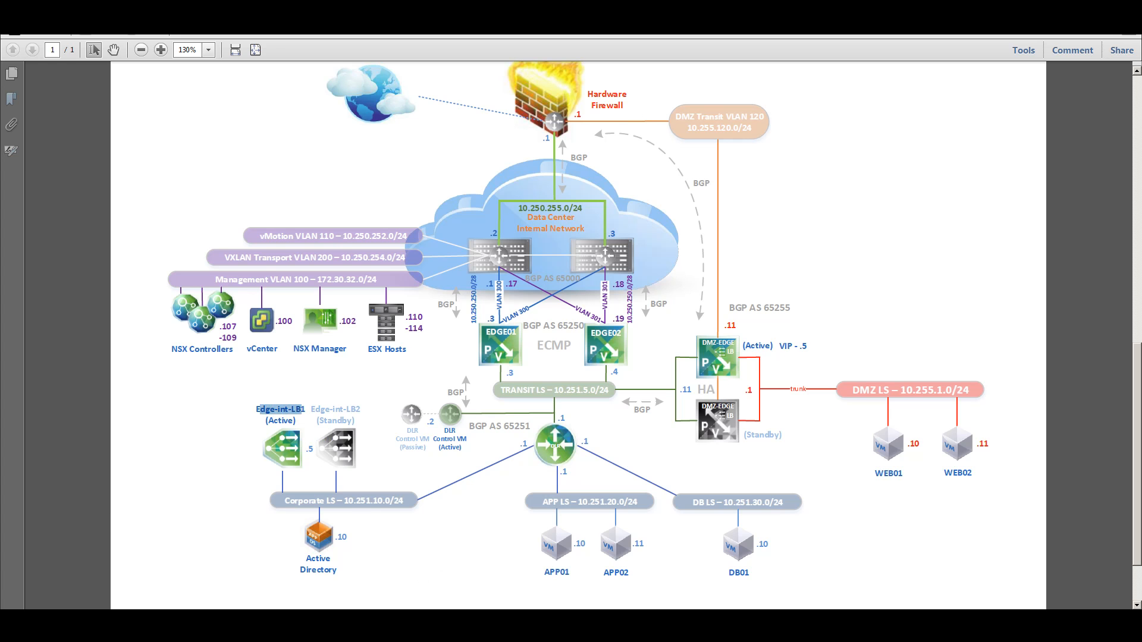
{"action": "key", "text": "alt+Tab"}
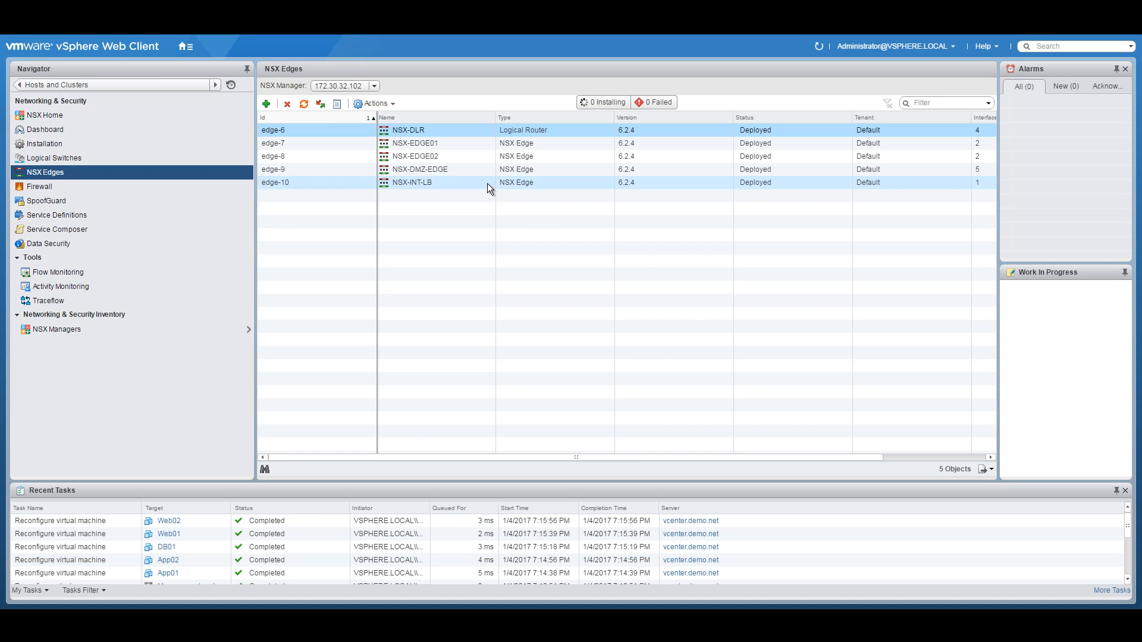
Step: Enable the load balancer in NSX-INT-LB's global configuration
{"action": "left_click", "coordinate": [447, 183]}
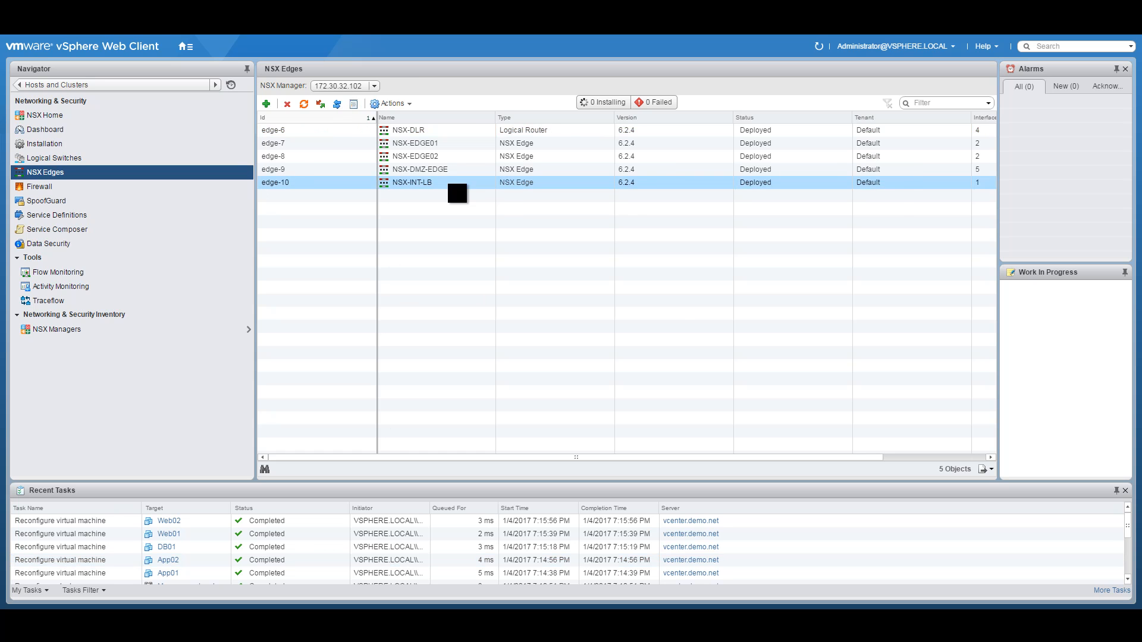
{"action": "double_click", "coordinate": [447, 184]}
{"action": "left_click", "coordinate": [312, 148]}
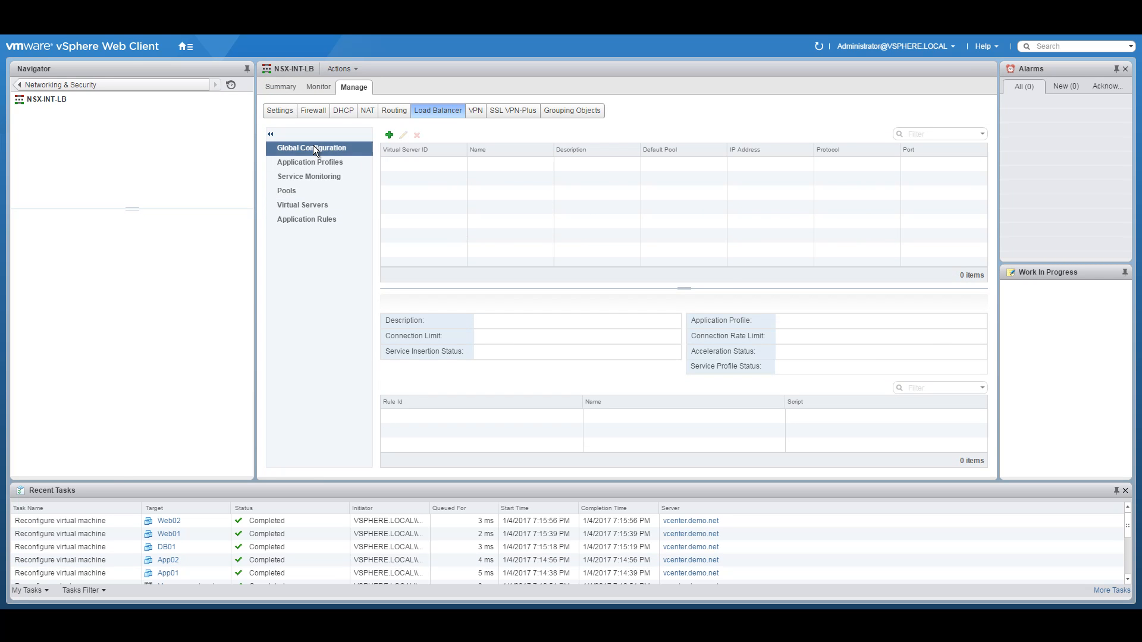
{"action": "left_click", "coordinate": [968, 135]}
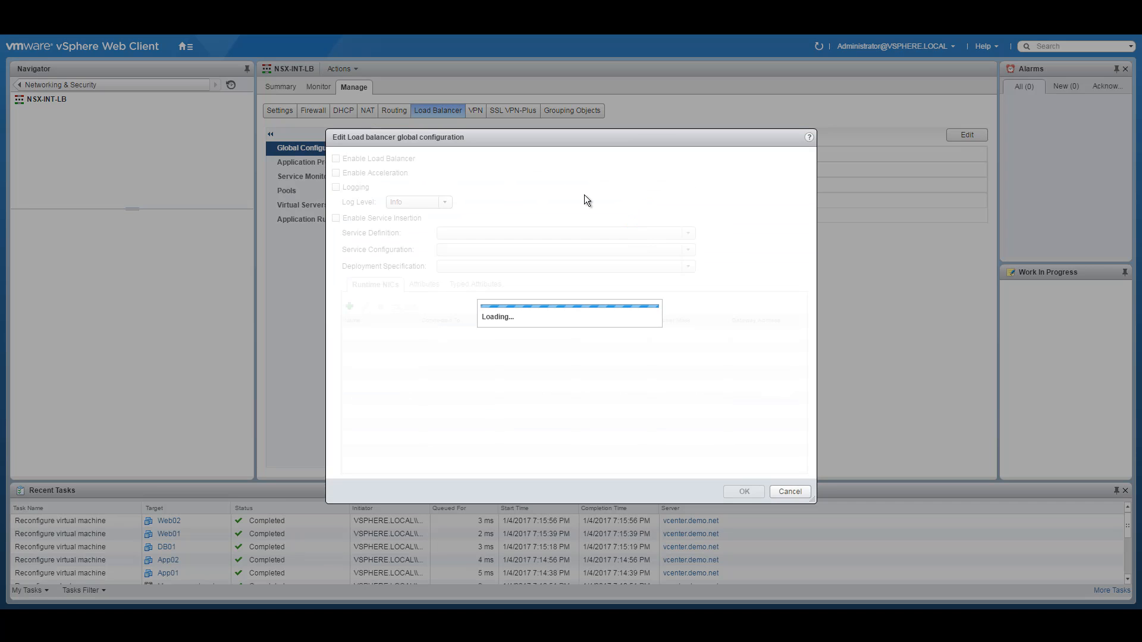
{"action": "left_click", "coordinate": [336, 158]}
{"action": "left_click", "coordinate": [743, 491]}
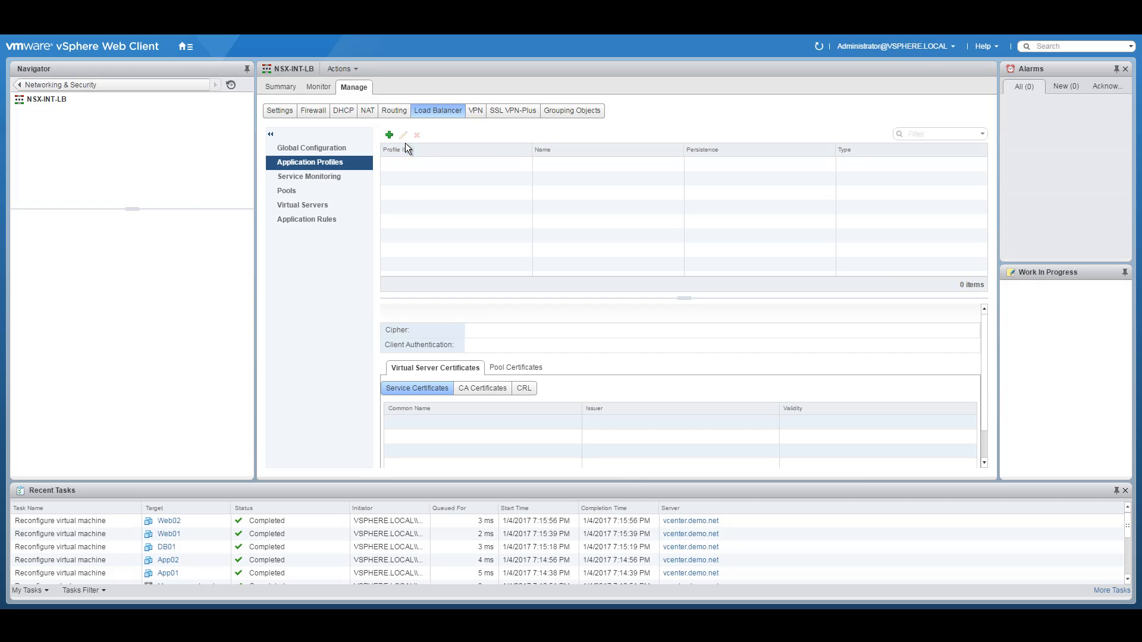
Step: Create an HTTP application profile named LB-APP-Tier
{"action": "left_click", "coordinate": [389, 135]}
{"action": "left_click", "coordinate": [566, 145]}
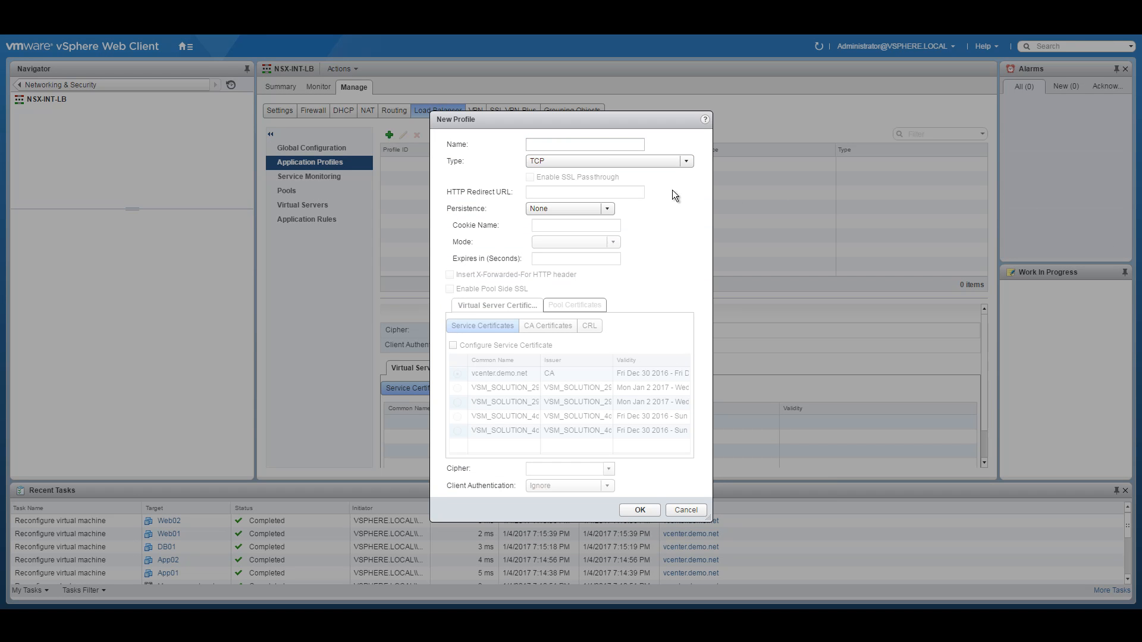
{"action": "left_click", "coordinate": [595, 145]}
{"action": "type", "text": "LB-"}
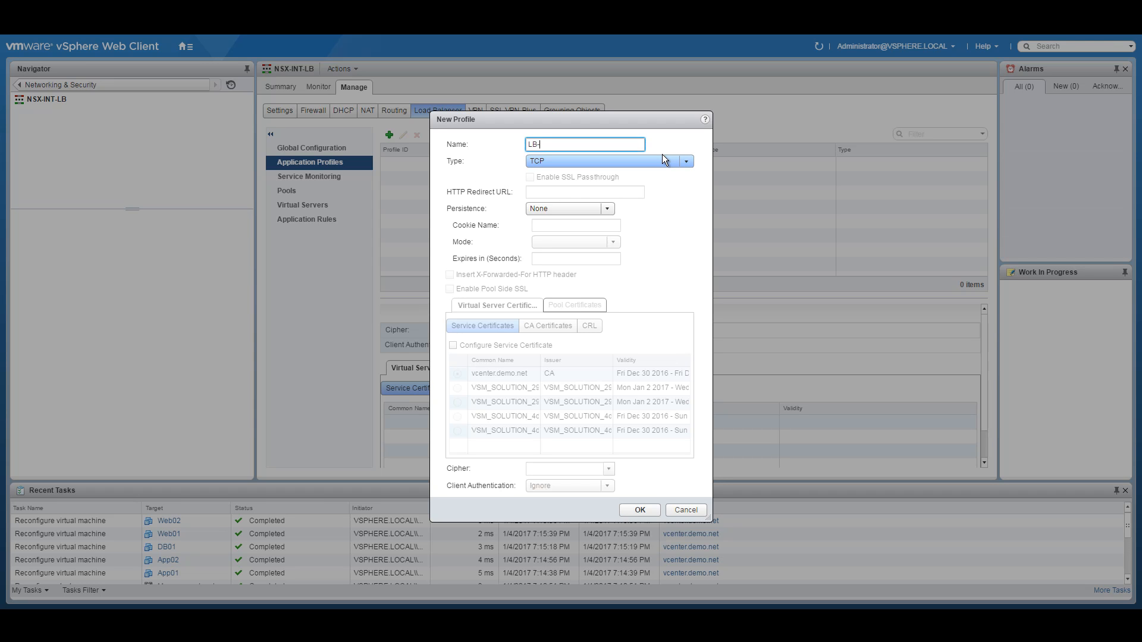
{"action": "type", "text": "APP-Tier"}
{"action": "left_click", "coordinate": [663, 158]}
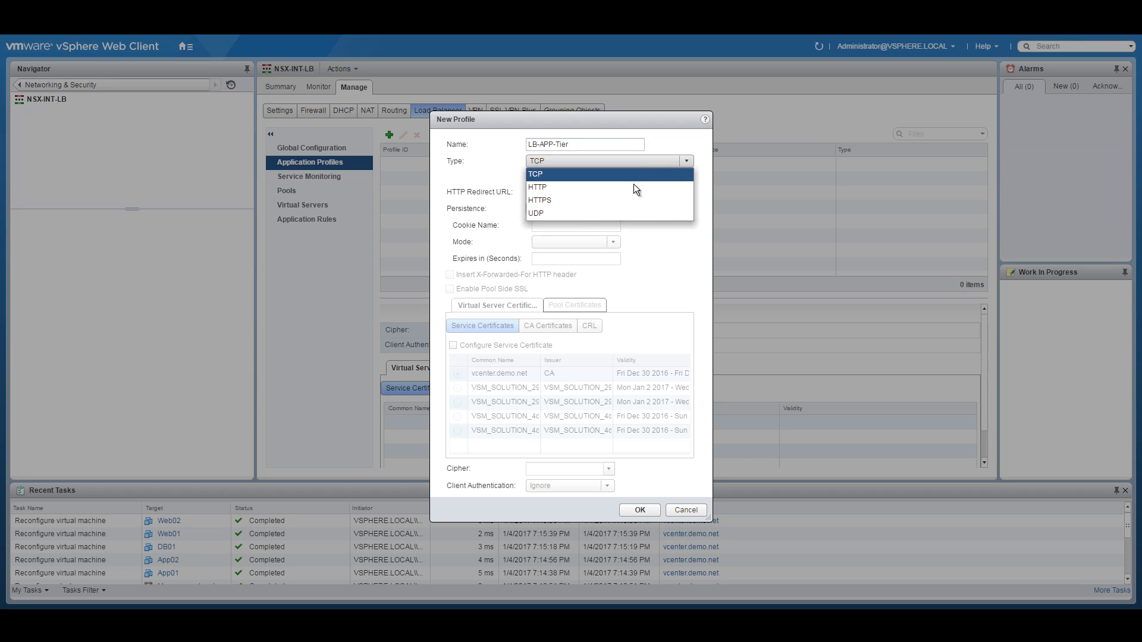
{"action": "left_click", "coordinate": [583, 190]}
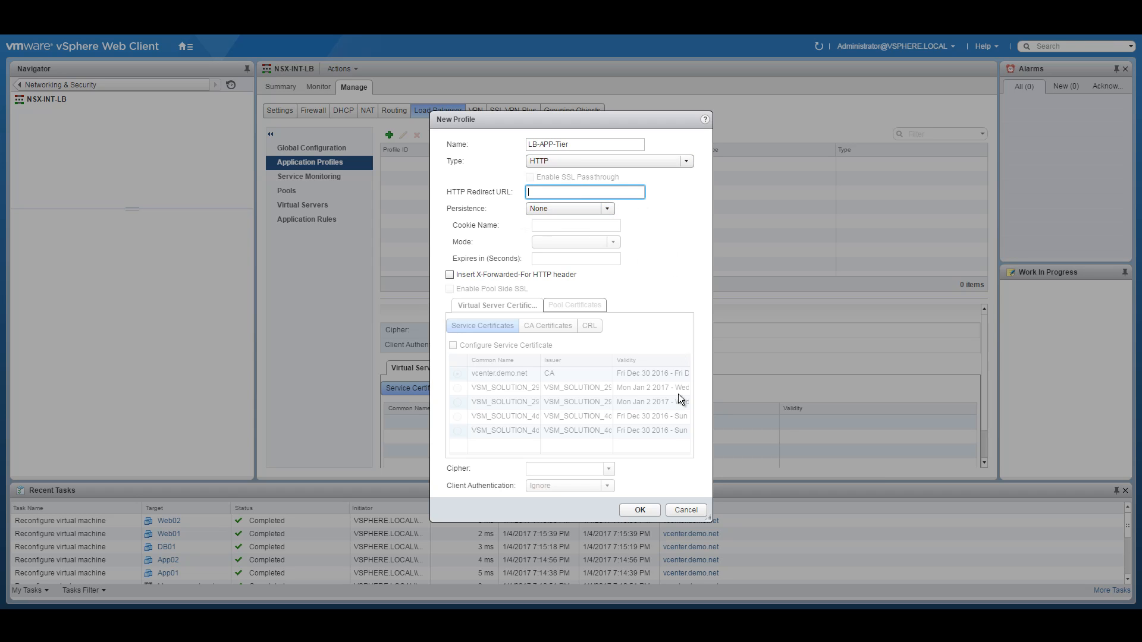
{"action": "left_click", "coordinate": [635, 513]}
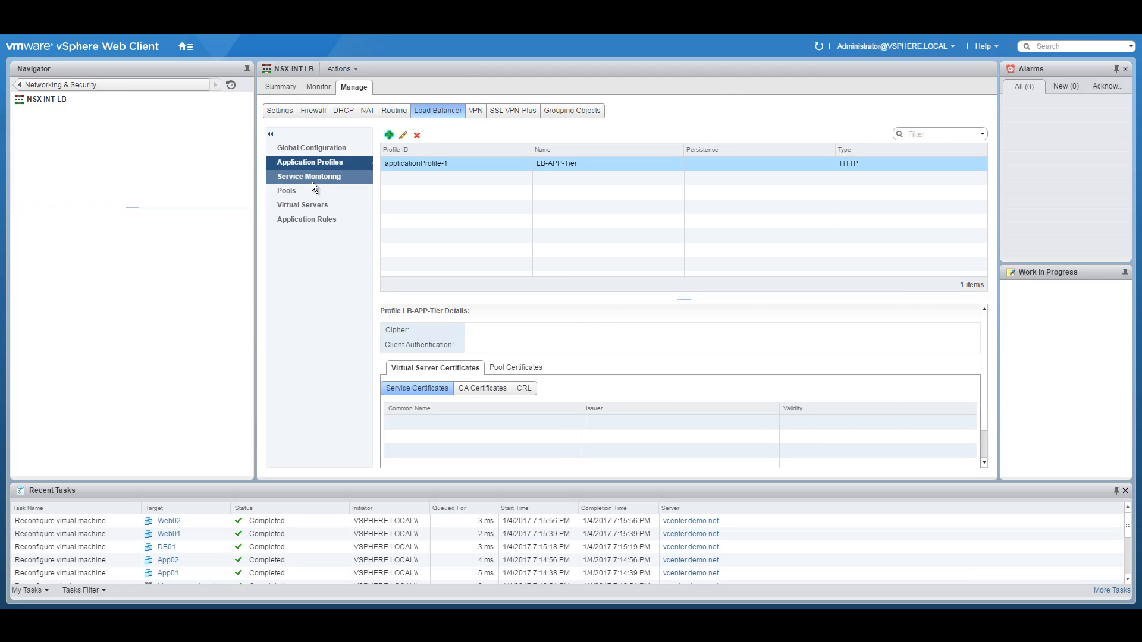
{"action": "left_click", "coordinate": [295, 190]}
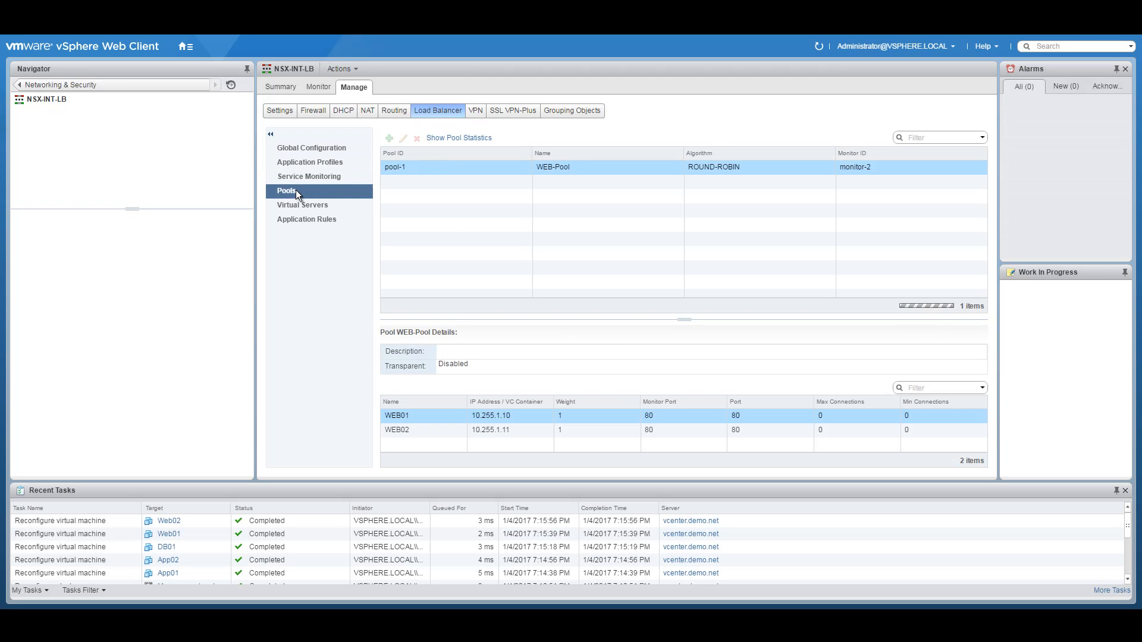
Step: Name the new pool APP-Tier-Pool with ROUND-ROBIN and default_http_monitor, and open a new member form
{"action": "left_click", "coordinate": [389, 138]}
{"action": "left_click", "coordinate": [549, 206]}
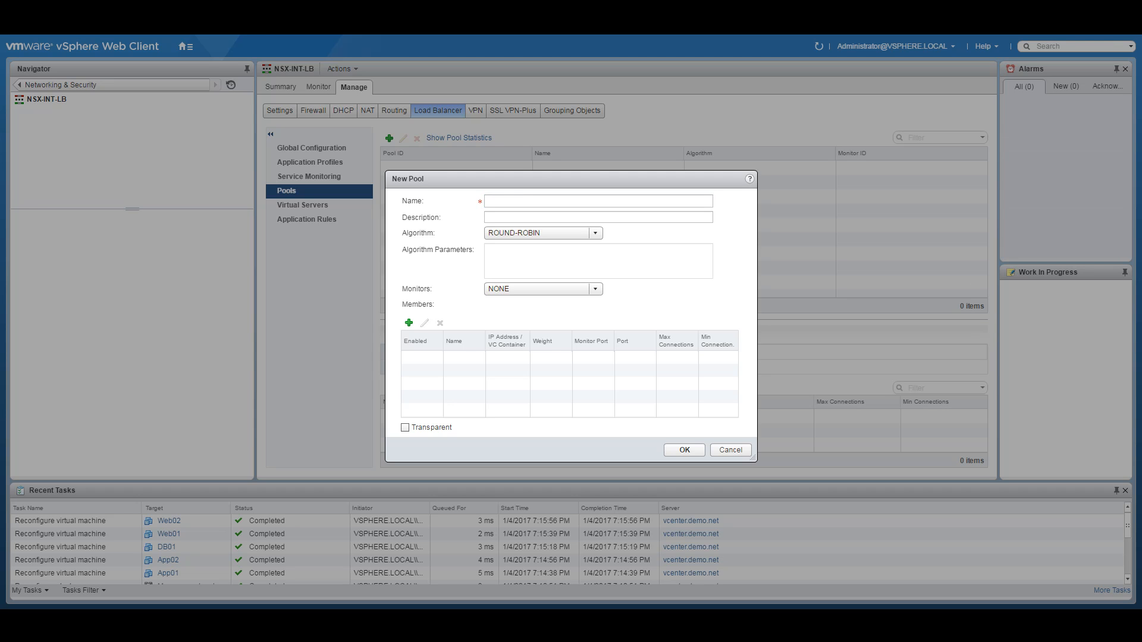
{"action": "left_click", "coordinate": [514, 201]}
{"action": "type", "text": "APP-Tier-Pool"}
{"action": "left_click", "coordinate": [509, 232]}
{"action": "left_click", "coordinate": [696, 260]}
{"action": "left_click", "coordinate": [551, 290]}
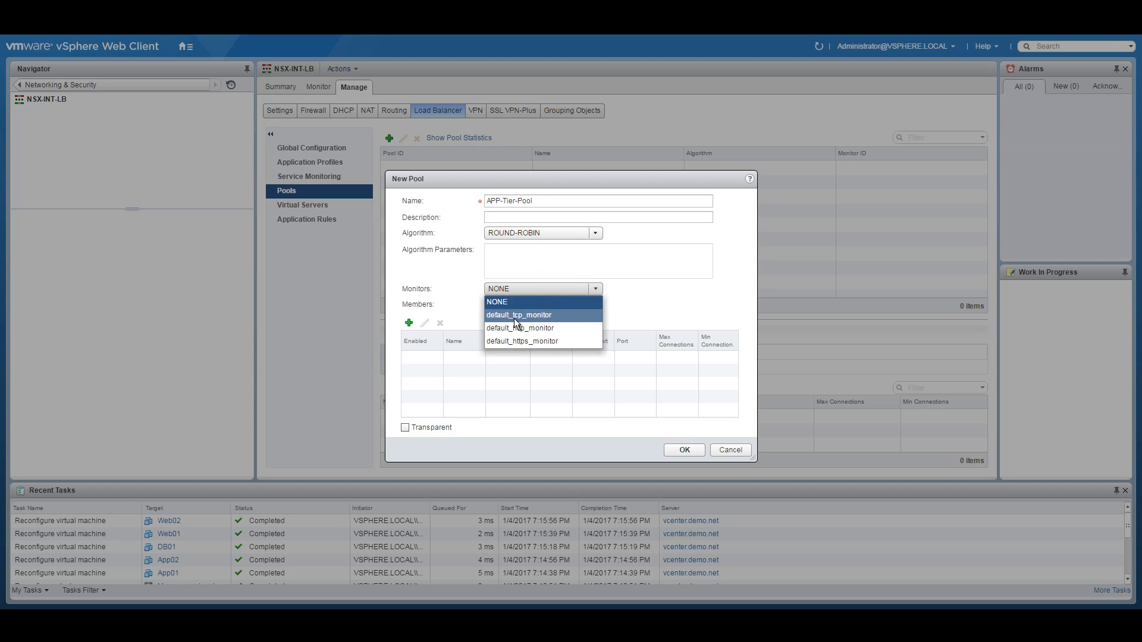
{"action": "left_click", "coordinate": [505, 329]}
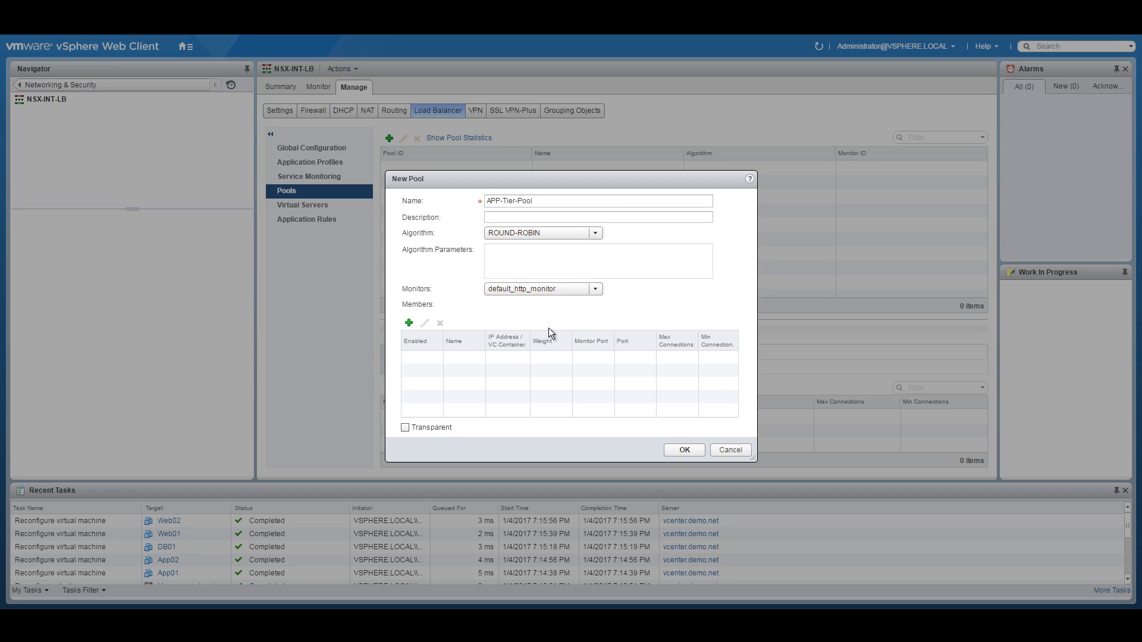
{"action": "left_click", "coordinate": [408, 323]}
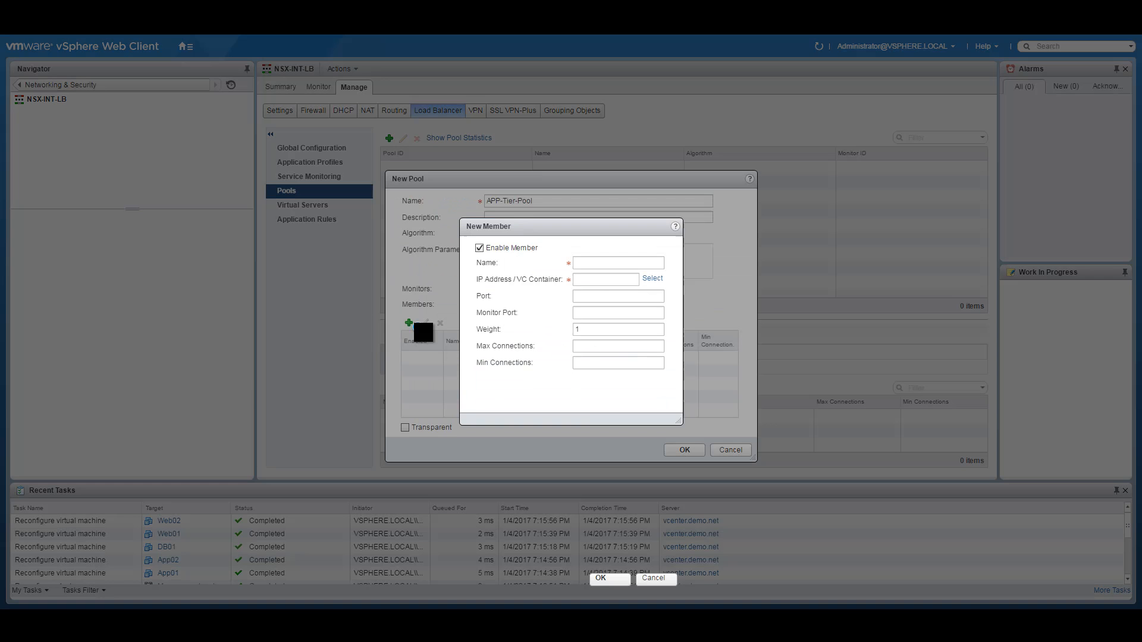
{"action": "left_click", "coordinate": [618, 263]}
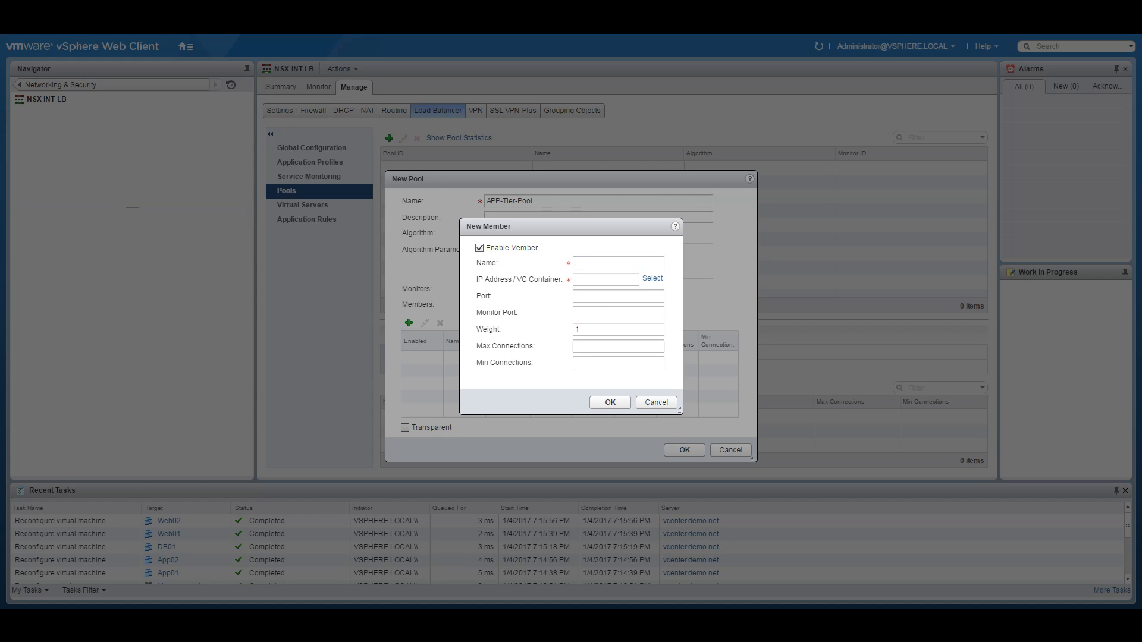
{"action": "left_click", "coordinate": [596, 260]}
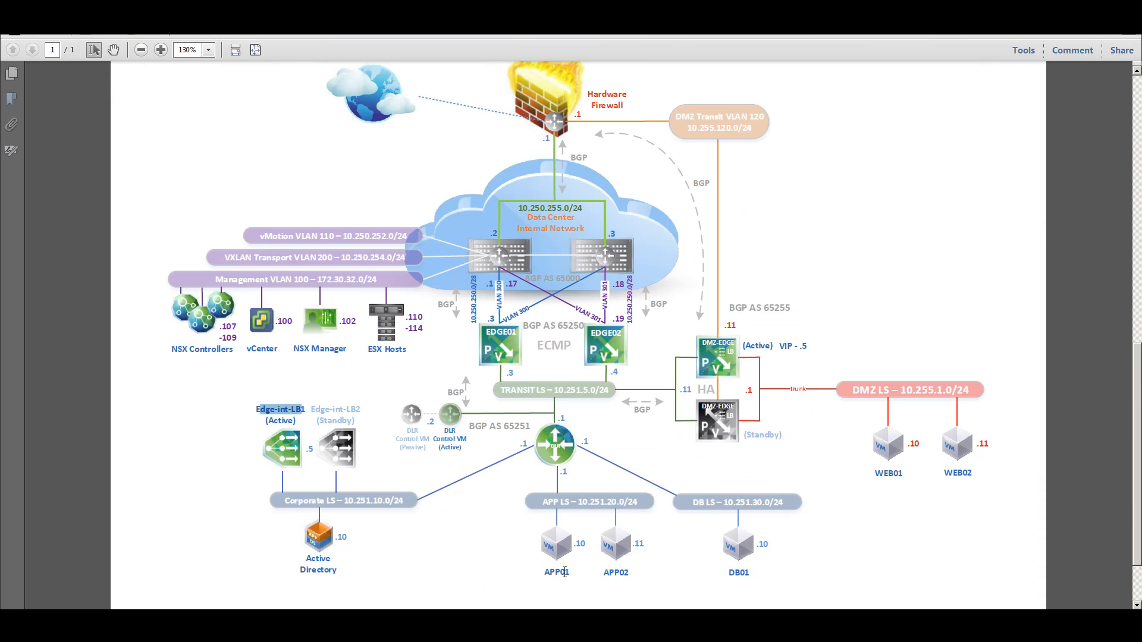
Step: Copy the APP LS prefix 10.251.20. from the diagram and return to the member form
{"action": "left_click_drag", "start_coordinate": [577, 504], "coordinate": [618, 505]}
{"action": "right_click", "coordinate": [613, 507]}
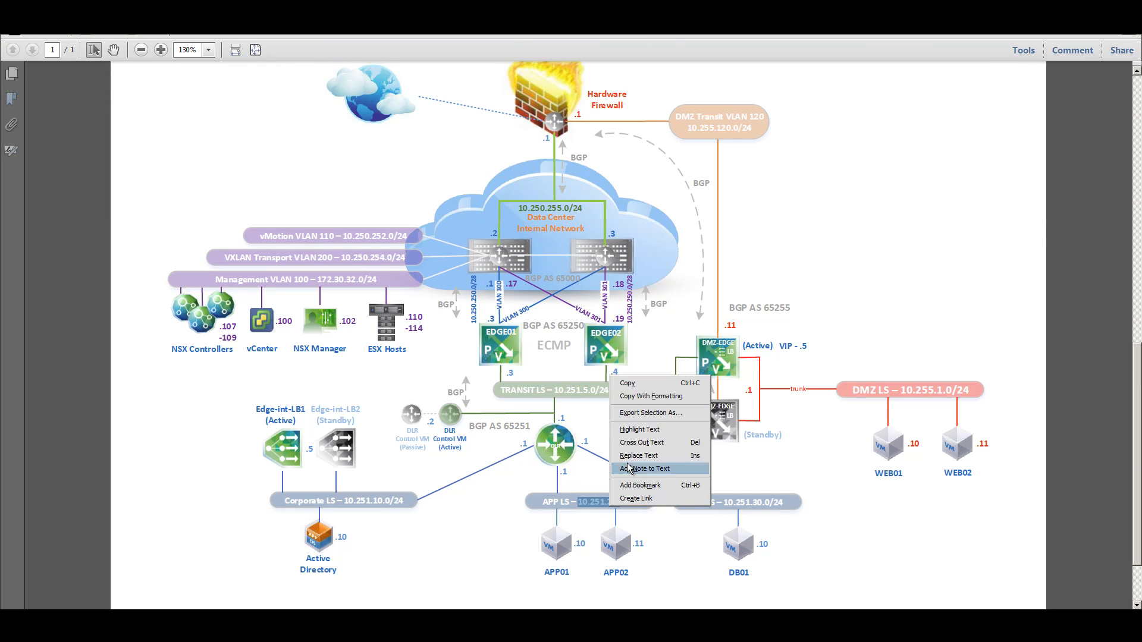
{"action": "left_click", "coordinate": [627, 382]}
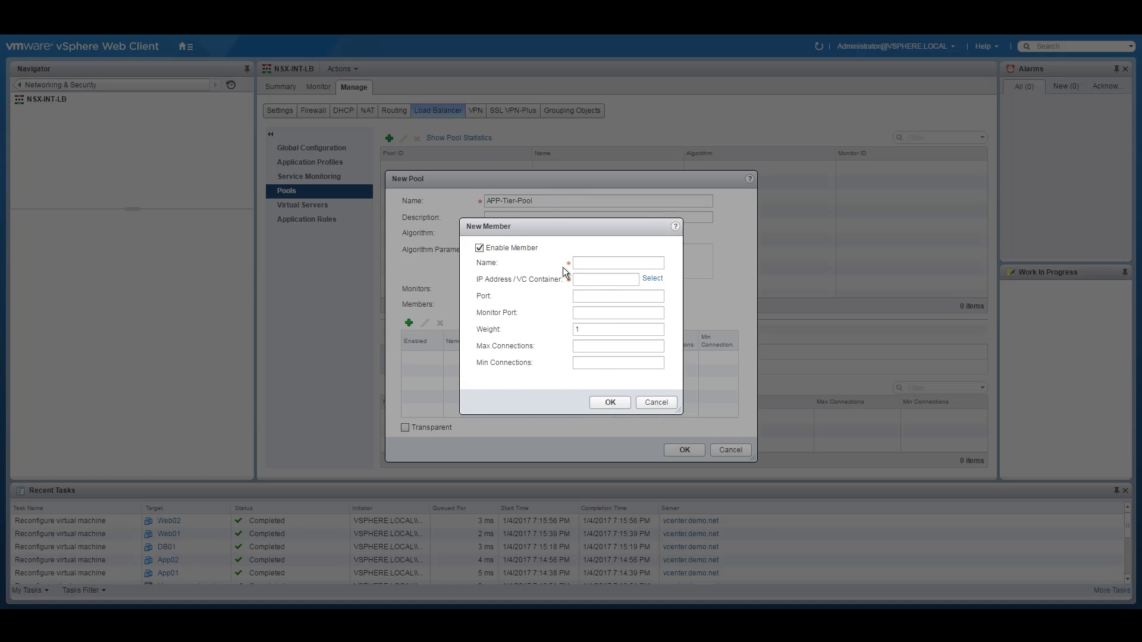
{"action": "left_click", "coordinate": [580, 263]}
Step: Add member APP01 at 10.251.20.10 with port 80 and monitor port 80
{"action": "type", "text": "AP"}
{"action": "type", "text": "P01"}
{"action": "key", "text": "BackSpace"}
{"action": "left_click", "coordinate": [652, 278]}
{"action": "left_click", "coordinate": [639, 267]}
{"action": "type", "text": "1"}
{"action": "key", "text": "Tab"}
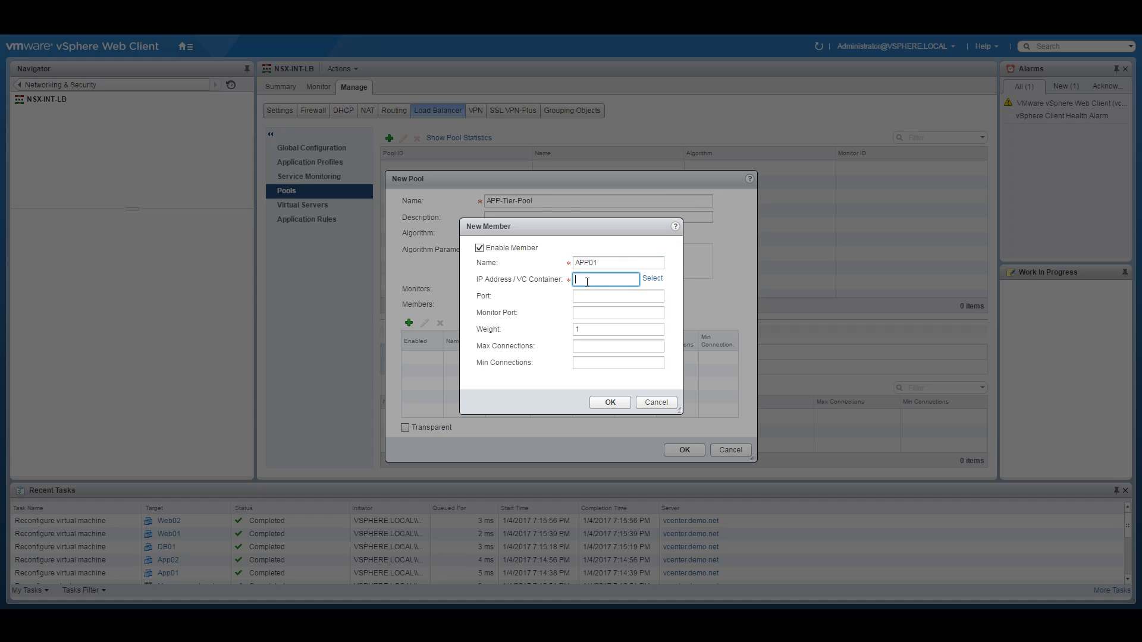
{"action": "type", "text": "10.251.20.10"}
{"action": "left_click", "coordinate": [615, 297]}
{"action": "type", "text": "80"}
{"action": "left_click", "coordinate": [602, 311]}
{"action": "type", "text": "80"}
{"action": "left_click", "coordinate": [611, 402]}
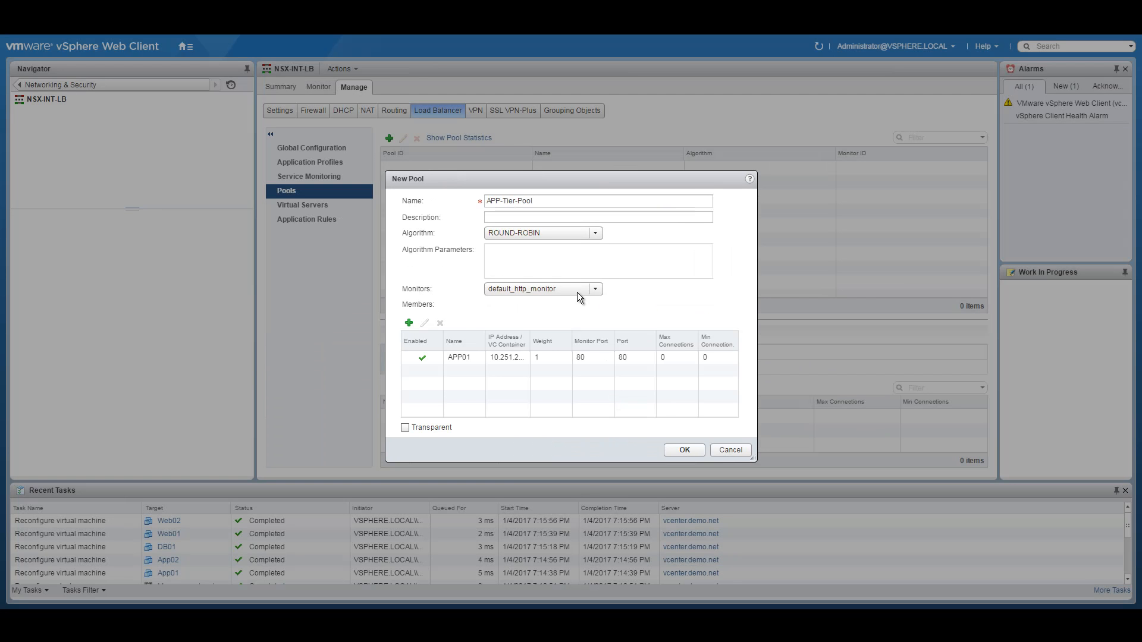
Step: Add member APP02 at 10.251.20.11 on port 80 and monitor port 80, then create the pool
{"action": "left_click", "coordinate": [409, 323]}
{"action": "left_click", "coordinate": [601, 263]}
{"action": "type", "text": "APP"}
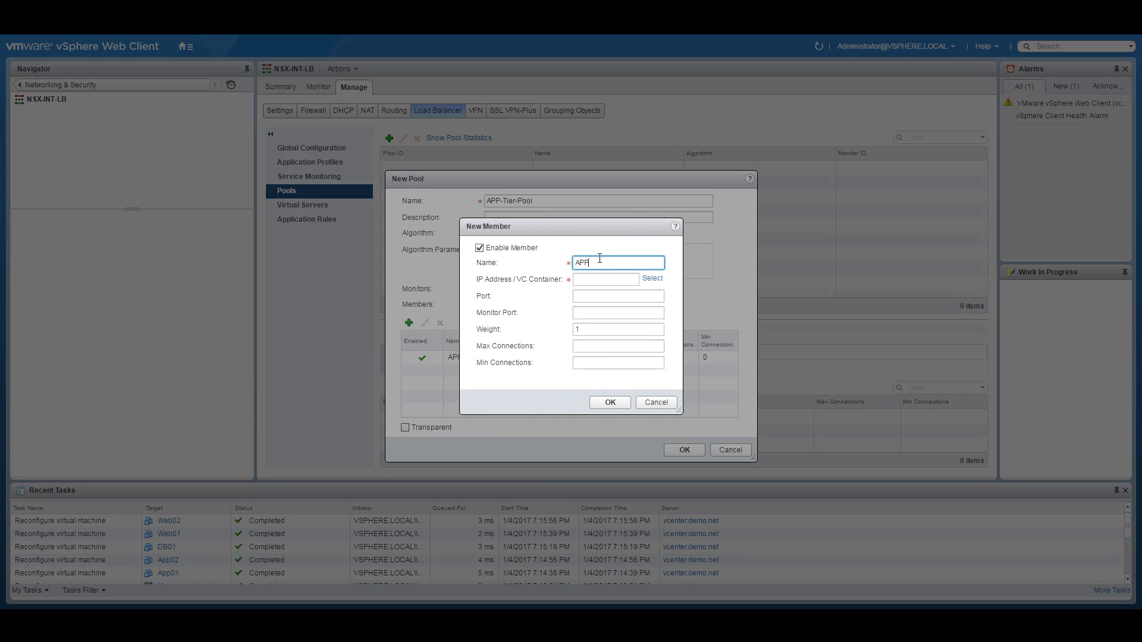
{"action": "type", "text": "02"}
{"action": "left_click", "coordinate": [589, 280]}
{"action": "type", "text": "10.251.20.11"}
{"action": "left_click", "coordinate": [582, 296]}
{"action": "type", "text": "80"}
{"action": "key", "text": "Tab"}
{"action": "type", "text": "80"}
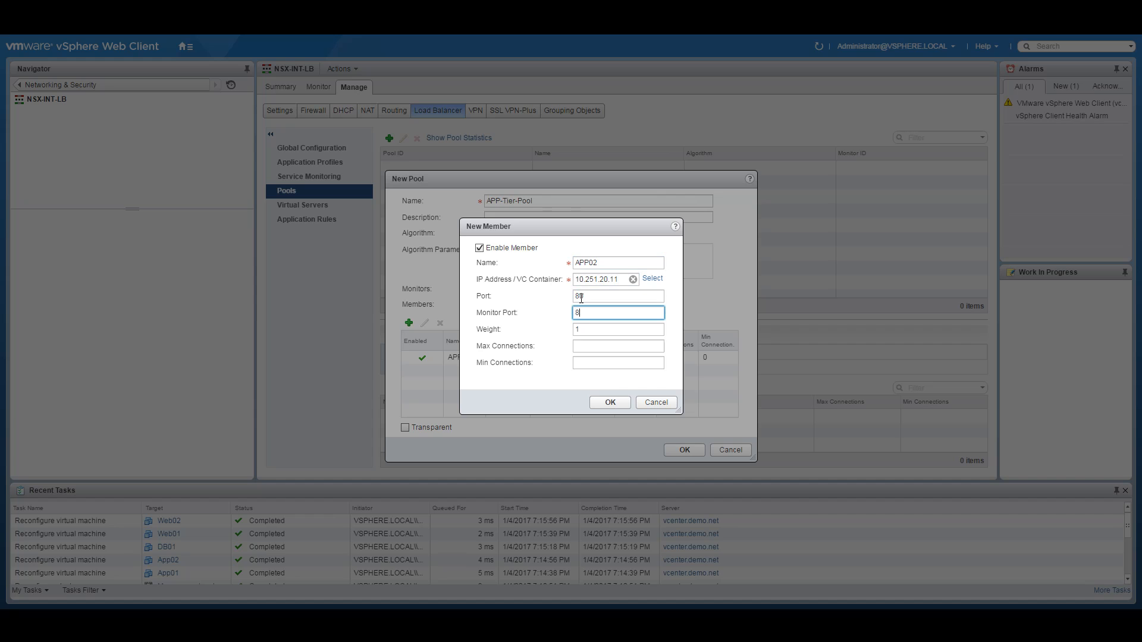
{"action": "left_click", "coordinate": [611, 402]}
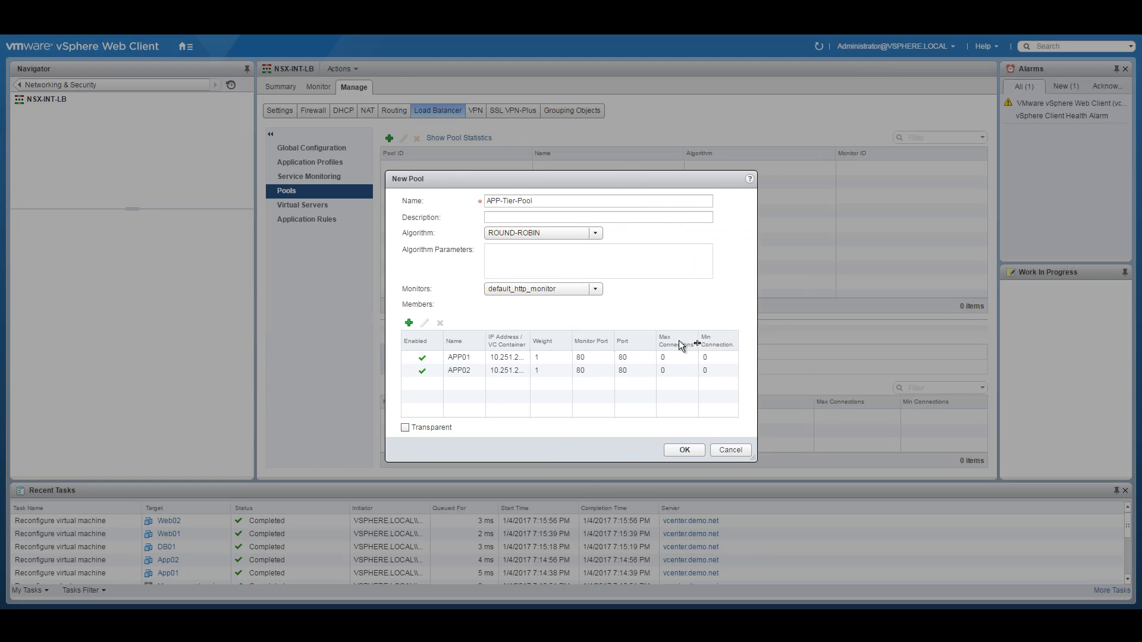
{"action": "left_click", "coordinate": [684, 450]}
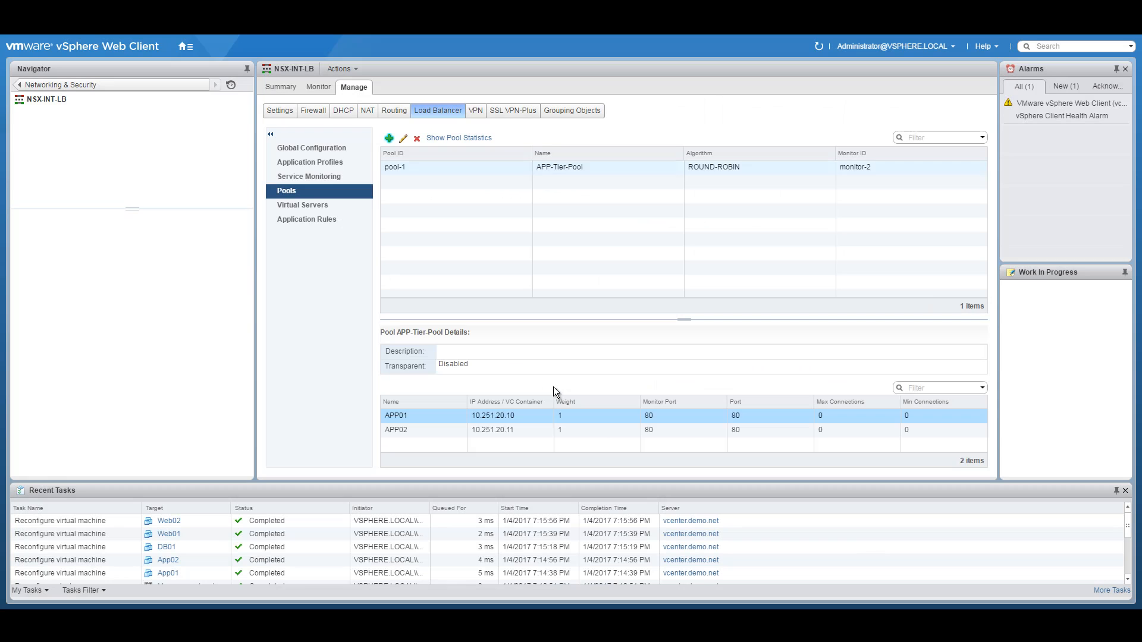
Step: Start a new virtual server named VIP-APP-Tier on NSX-INT-LB
{"action": "left_click", "coordinate": [305, 205]}
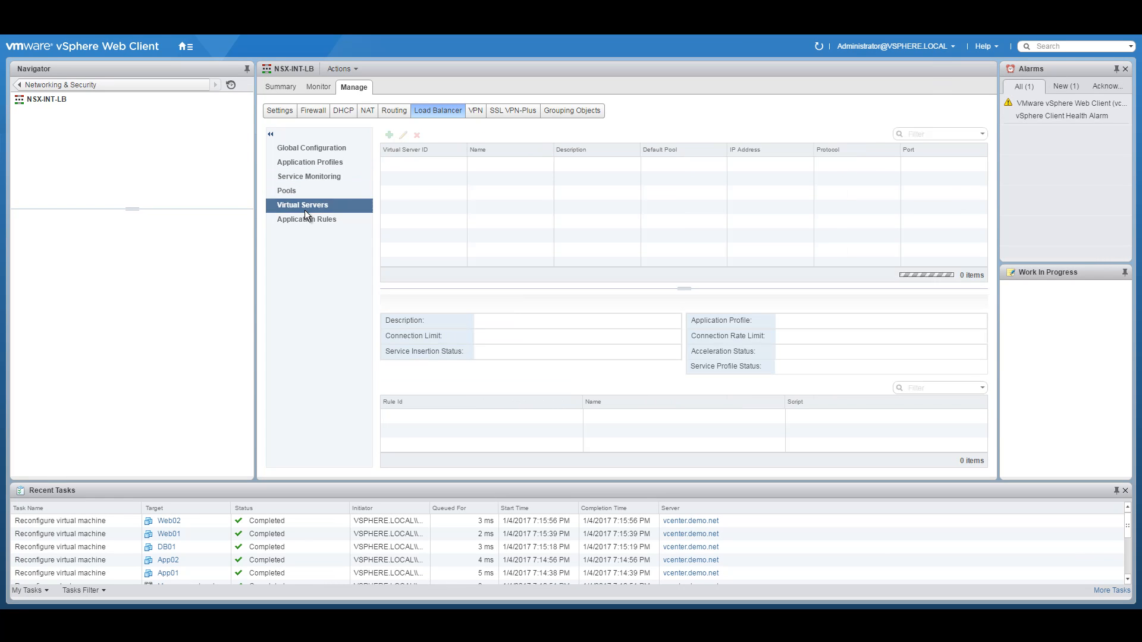
{"action": "left_click", "coordinate": [389, 136]}
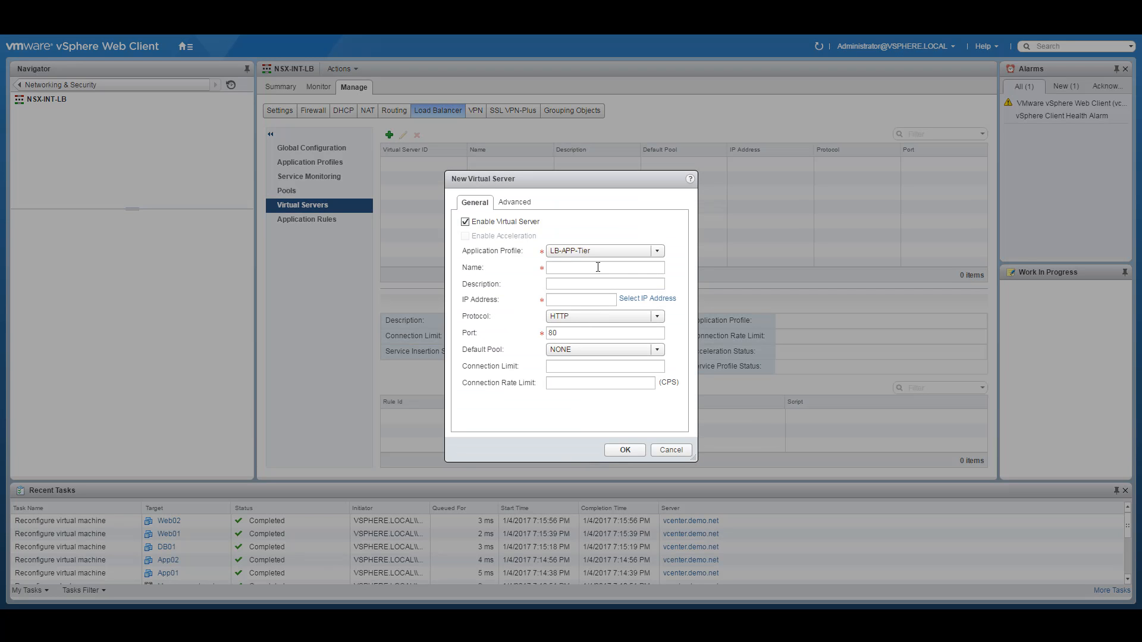
{"action": "left_click", "coordinate": [601, 266]}
{"action": "left_click", "coordinate": [608, 267]}
{"action": "type", "text": "VIP-APP-Tier"}
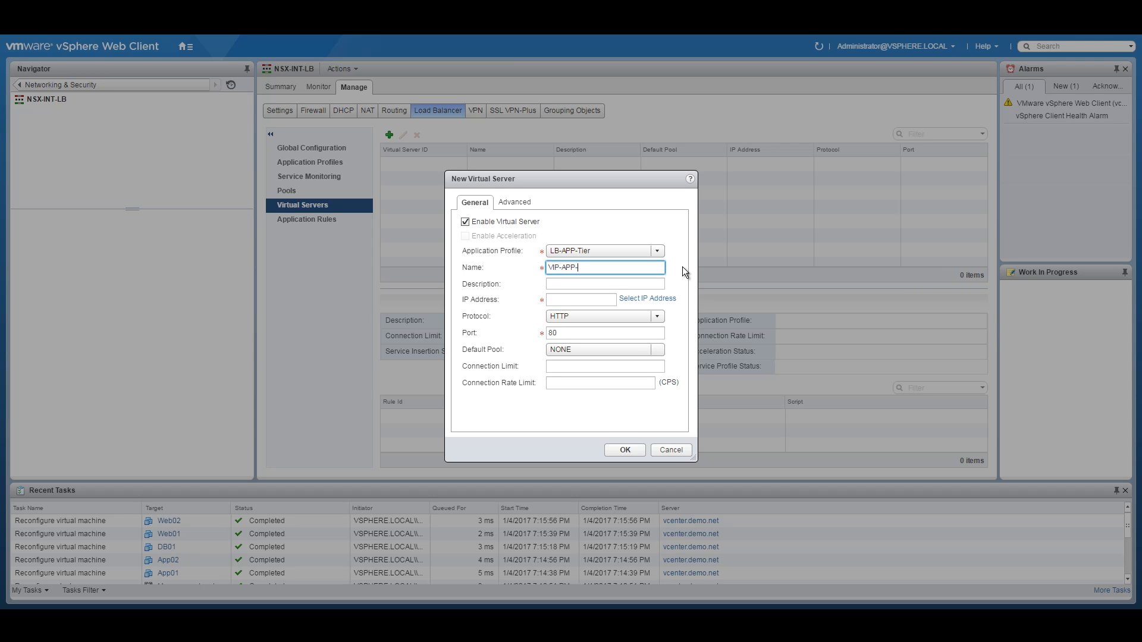
Step: Give VIP-APP-Tier address 10.251.10.5 and default pool APP-Tier-Pool, then create it
{"action": "left_click", "coordinate": [560, 297]}
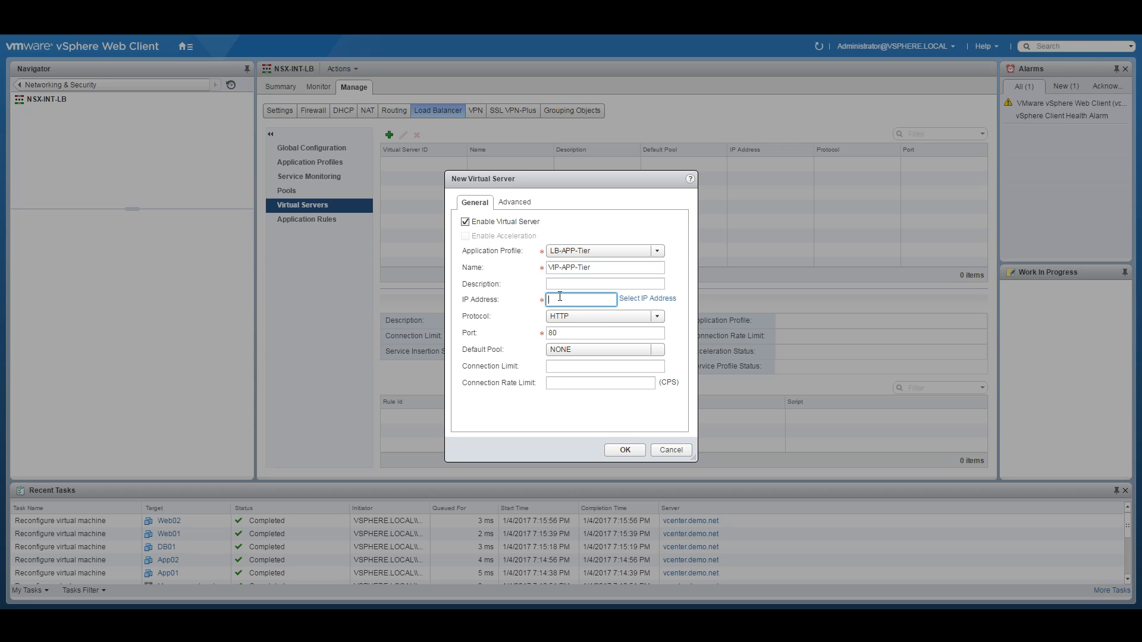
{"action": "left_click", "coordinate": [648, 299]}
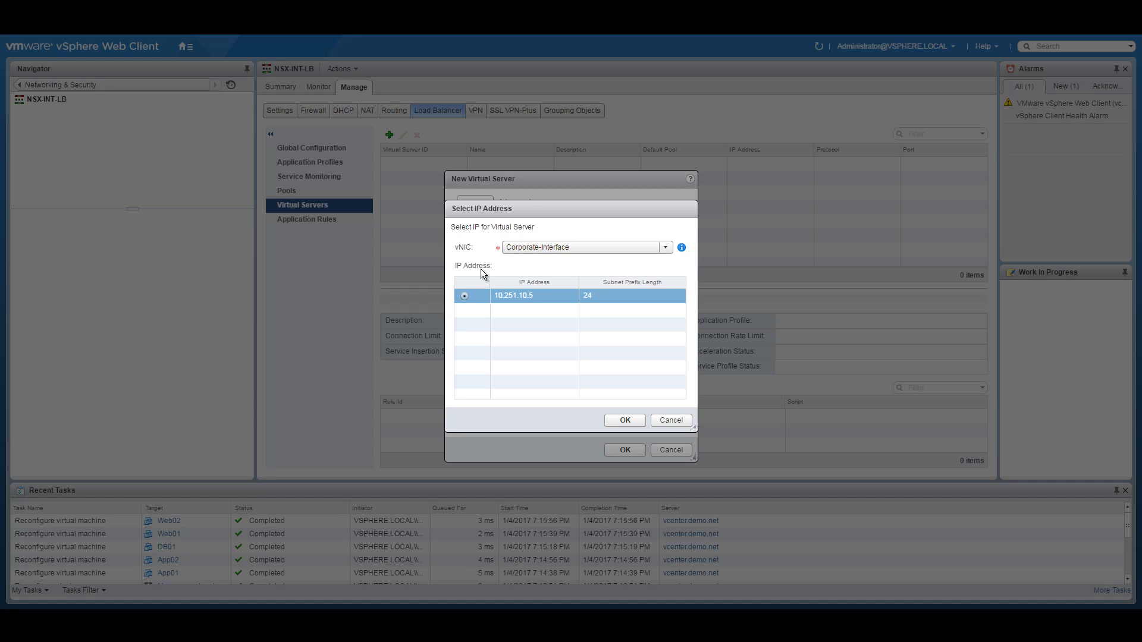
{"action": "left_click", "coordinate": [625, 421]}
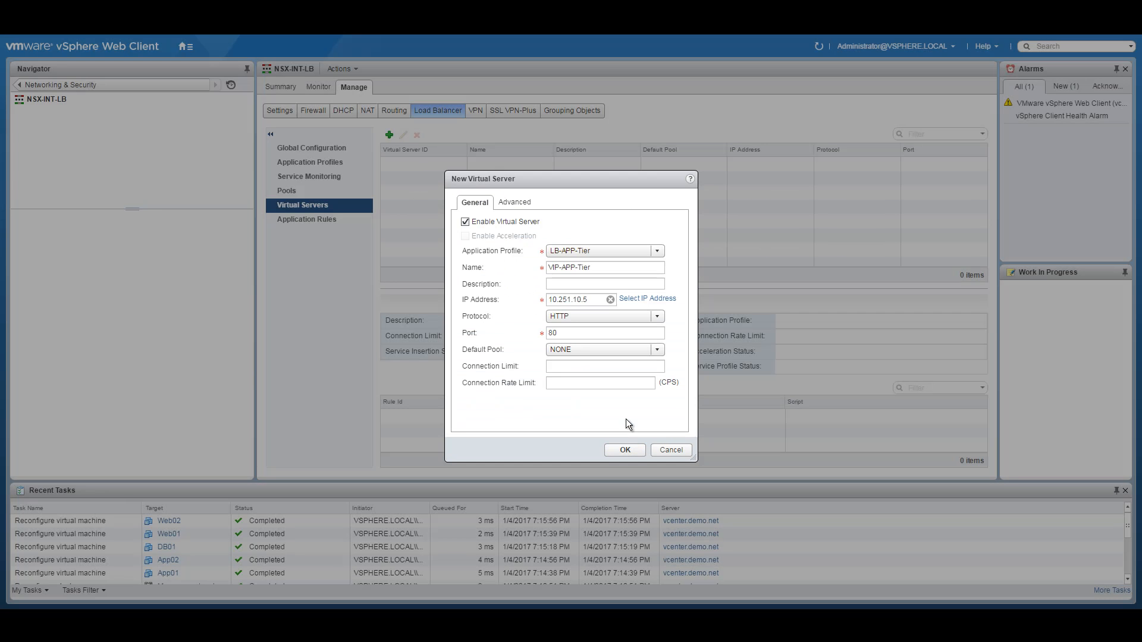
{"action": "left_click", "coordinate": [619, 349]}
{"action": "left_click", "coordinate": [595, 376]}
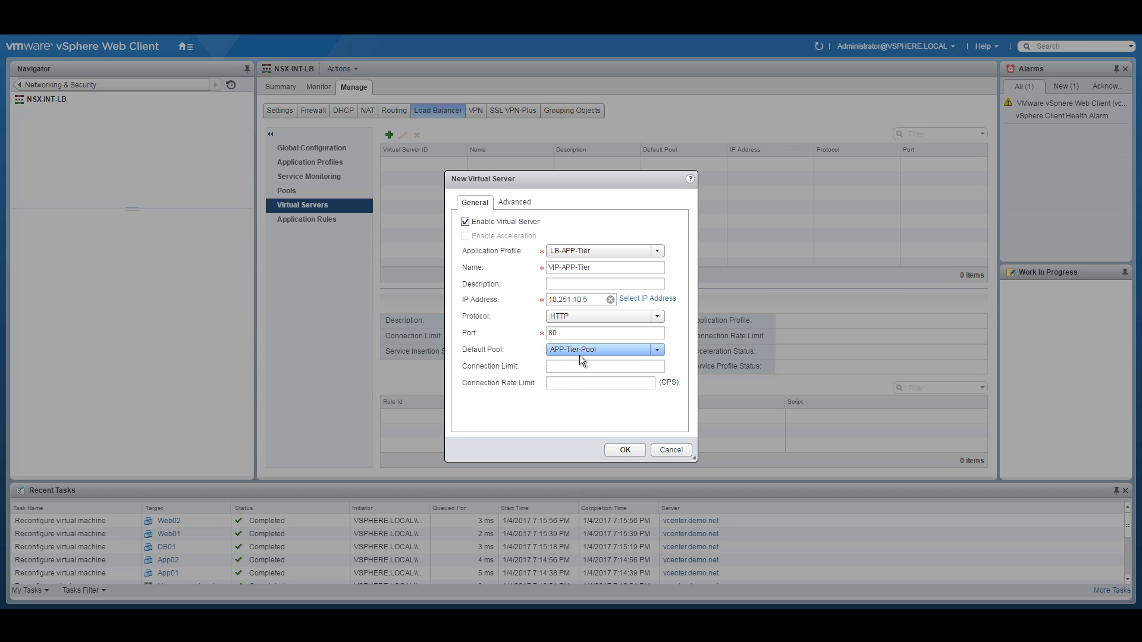
{"action": "left_click", "coordinate": [619, 447]}
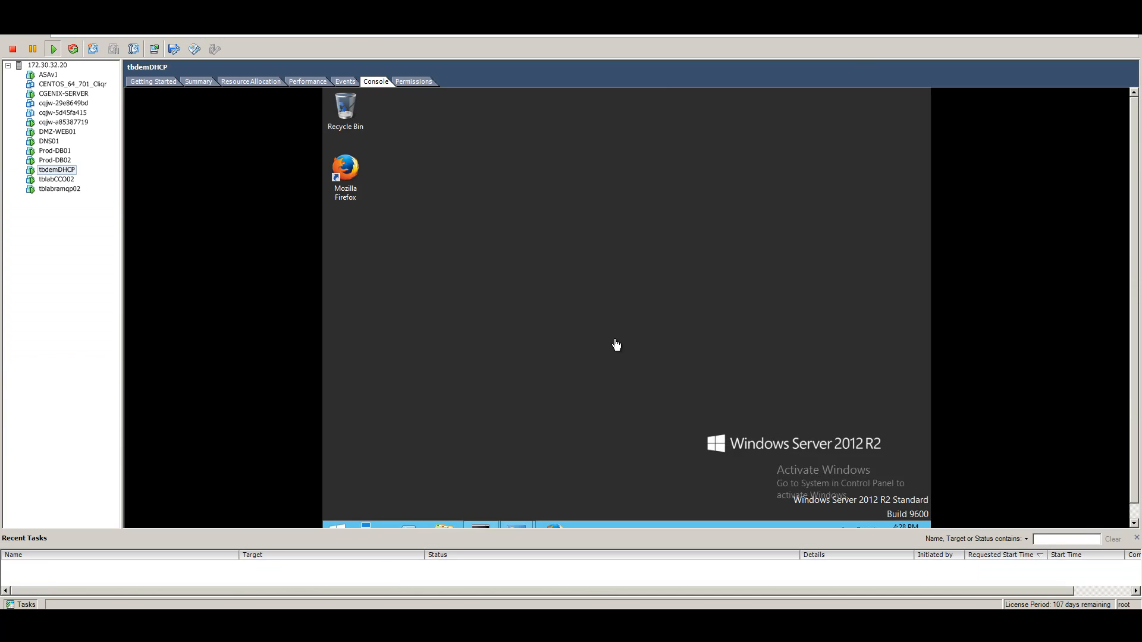
Step: Run ipconfig in the VM's command prompt to check its addresses
{"action": "left_click", "coordinate": [1138, 541]}
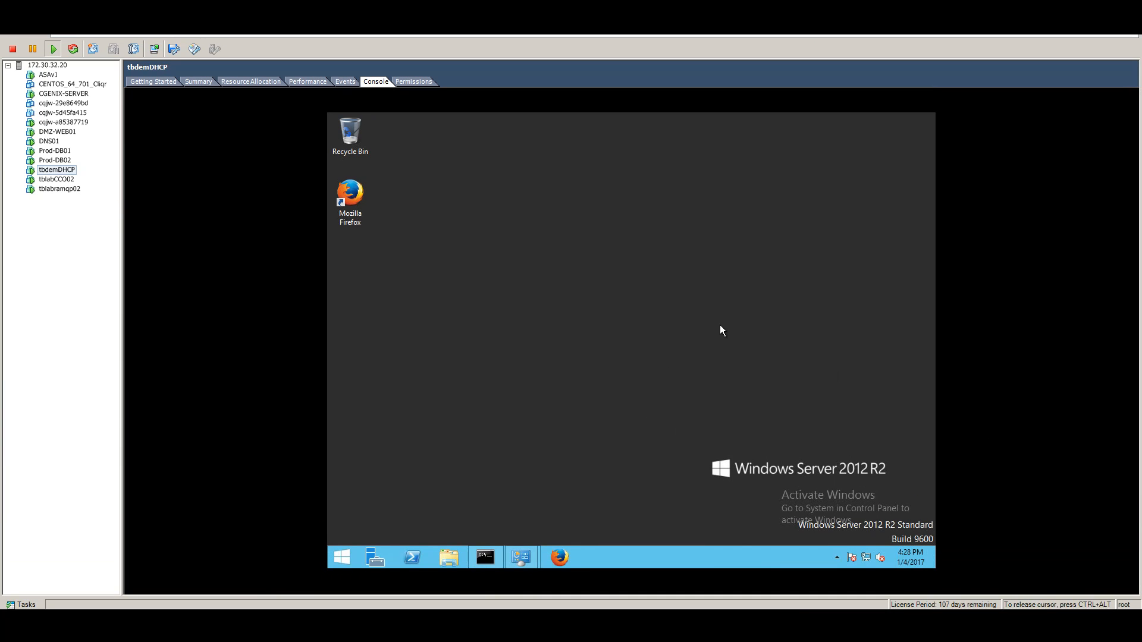
{"action": "left_click", "coordinate": [486, 557]}
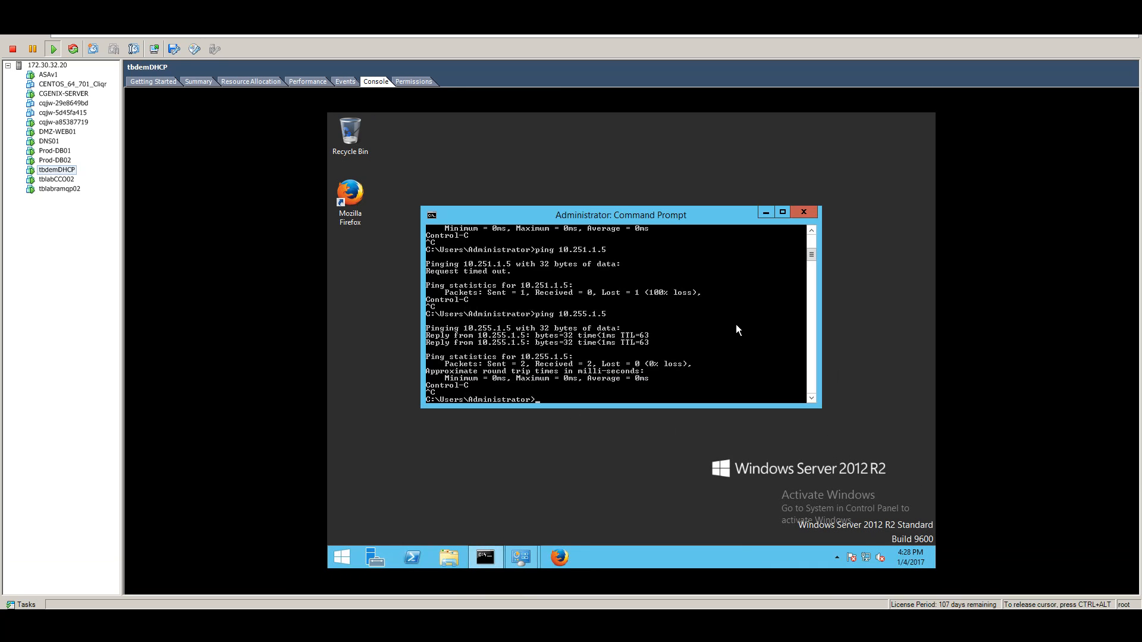
{"action": "key", "text": "Return"}
{"action": "key", "text": "Return"}
{"action": "key", "text": "Return"}
{"action": "key", "text": "Return"}
{"action": "key", "text": "Return"}
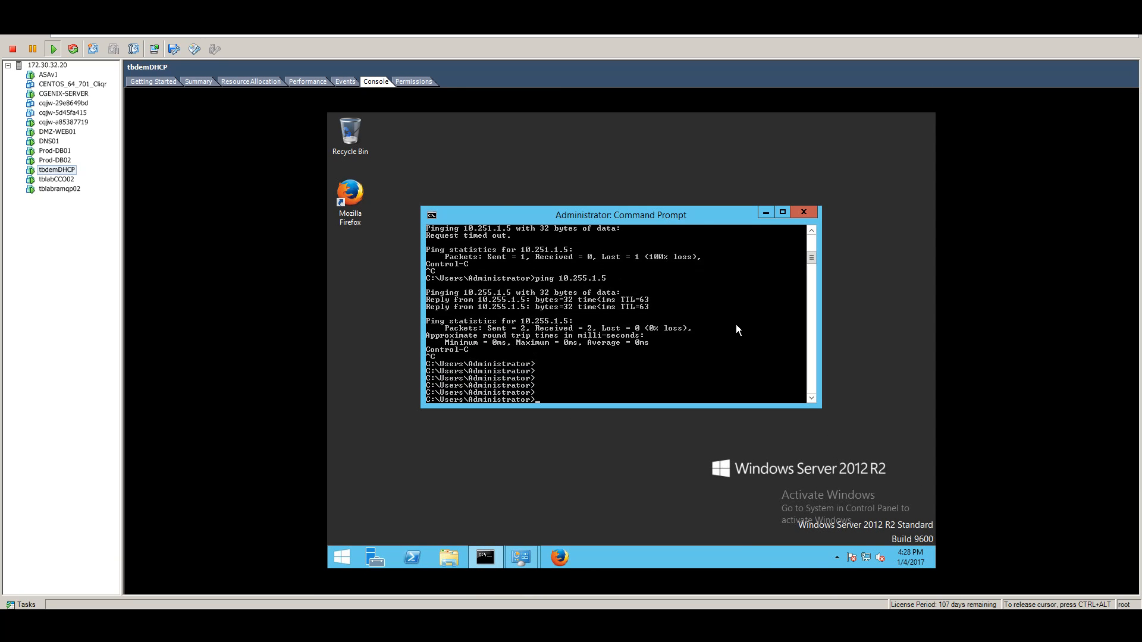
{"action": "type", "text": "ipconfig"}
{"action": "key", "text": "Return"}
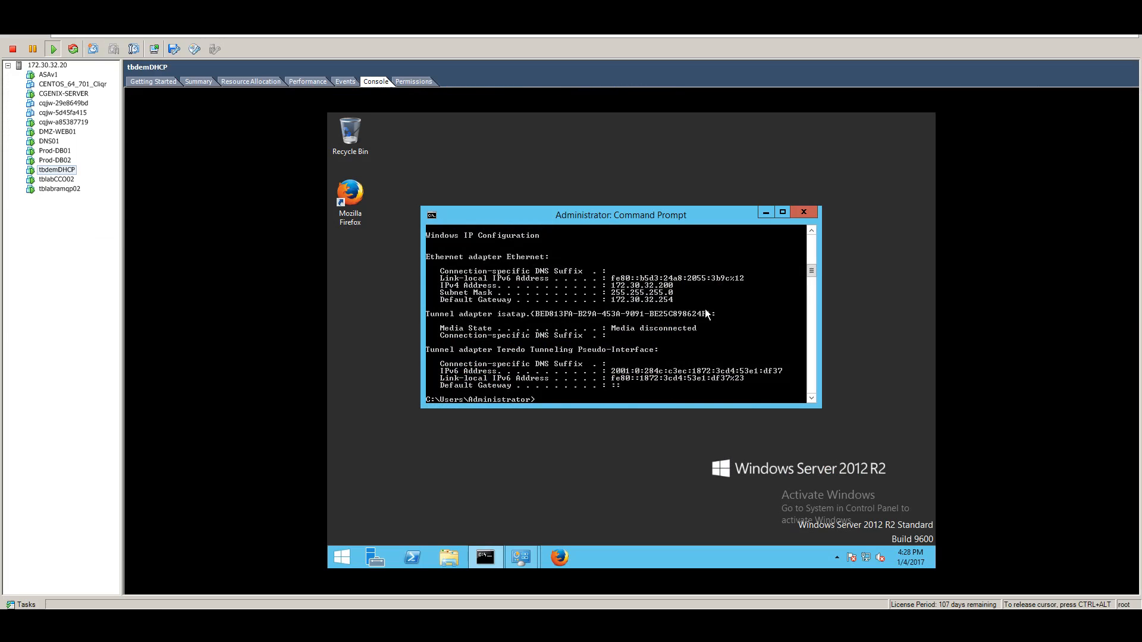
Step: Ping the gateway 172.30.32.254 from the VM
{"action": "type", "text": "ing 172.30.,32."}
{"action": "key", "text": "BackSpace"}
{"action": "key", "text": "BackSpace"}
{"action": "key", "text": "BackSpace"}
{"action": "key", "text": "BackSpace"}
{"action": "type", "text": "32.254"}
{"action": "key", "text": "BackSpace"}
{"action": "type", "text": "54"}
{"action": "key", "text": "Return"}
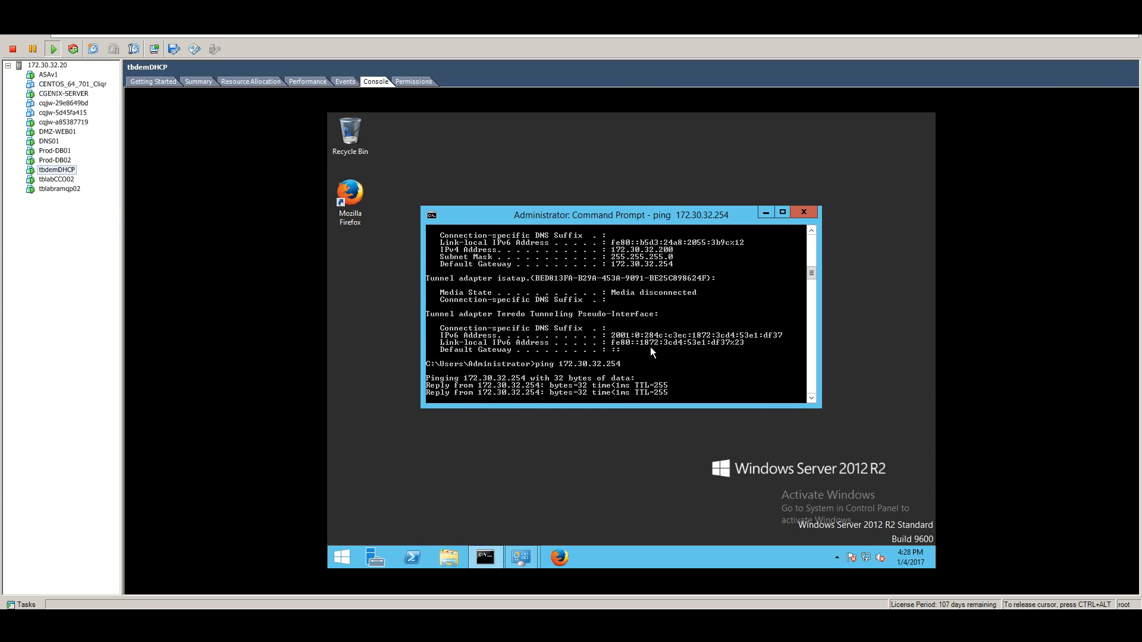
{"action": "key", "text": "ctrl+c"}
Step: Ping the 10.255.1.5 virtual IP, then minimize the command prompt
{"action": "key", "text": "Up"}
{"action": "key", "text": "BackSpace"}
{"action": "key", "text": "BackSpace"}
{"action": "key", "text": "BackSpace"}
{"action": "key", "text": "BackSpace"}
{"action": "key", "text": "BackSpace"}
{"action": "key", "text": "BackSpace"}
{"action": "key", "text": "BackSpace"}
{"action": "key", "text": "BackSpace"}
{"action": "key", "text": "BackSpace"}
{"action": "key", "text": "BackSpace"}
{"action": "key", "text": "BackSpace"}
{"action": "key", "text": "BackSpace"}
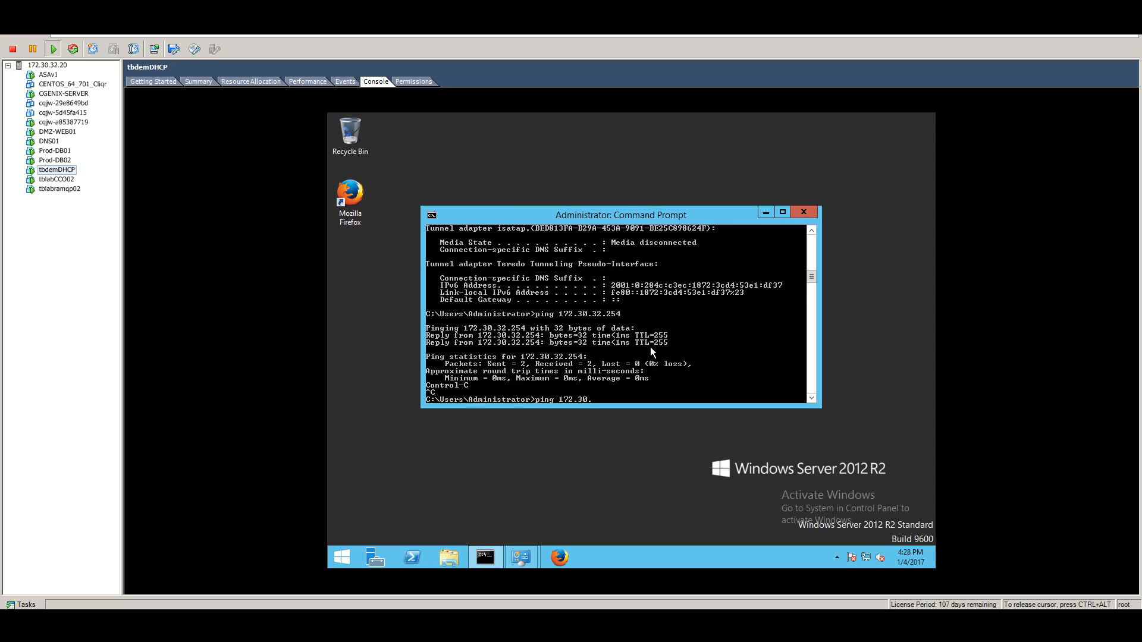
{"action": "type", "text": "0.255.1.5"}
{"action": "key", "text": "Return"}
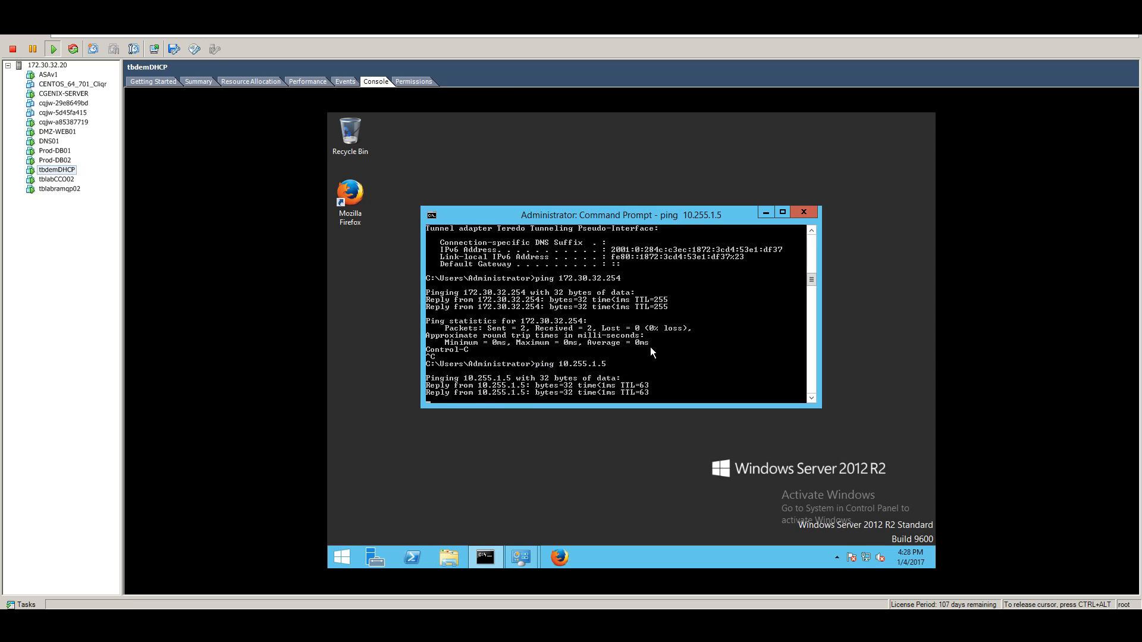
{"action": "key", "text": "ctrl+c"}
{"action": "key", "text": "ctrl+z"}
{"action": "key", "text": "ctrl+x"}
{"action": "key", "text": "Return"}
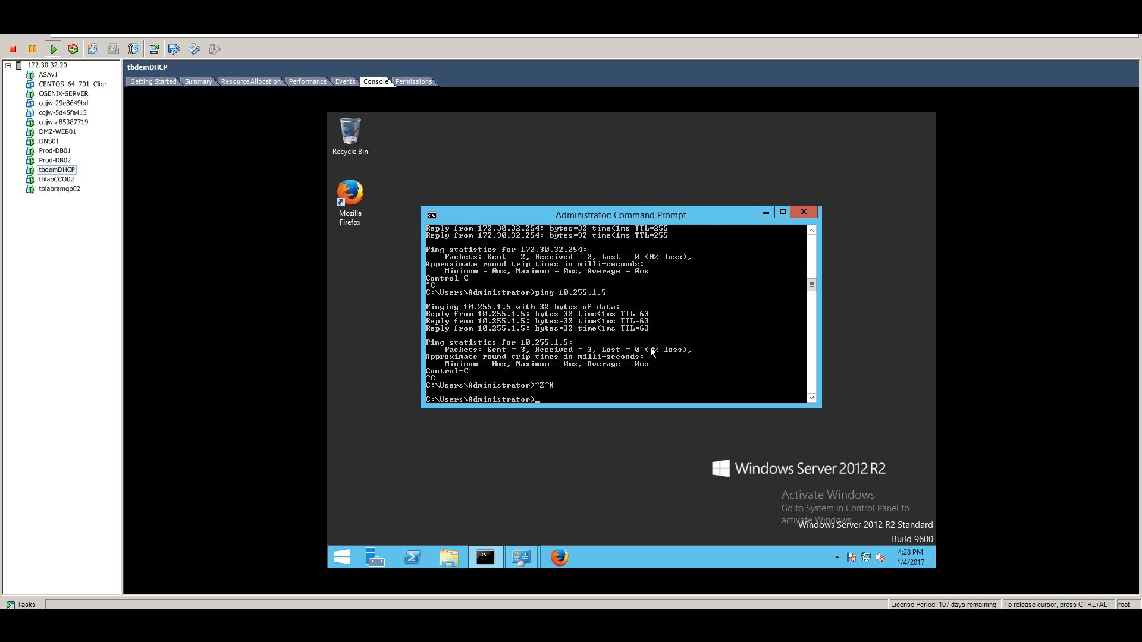
{"action": "left_click", "coordinate": [765, 213]}
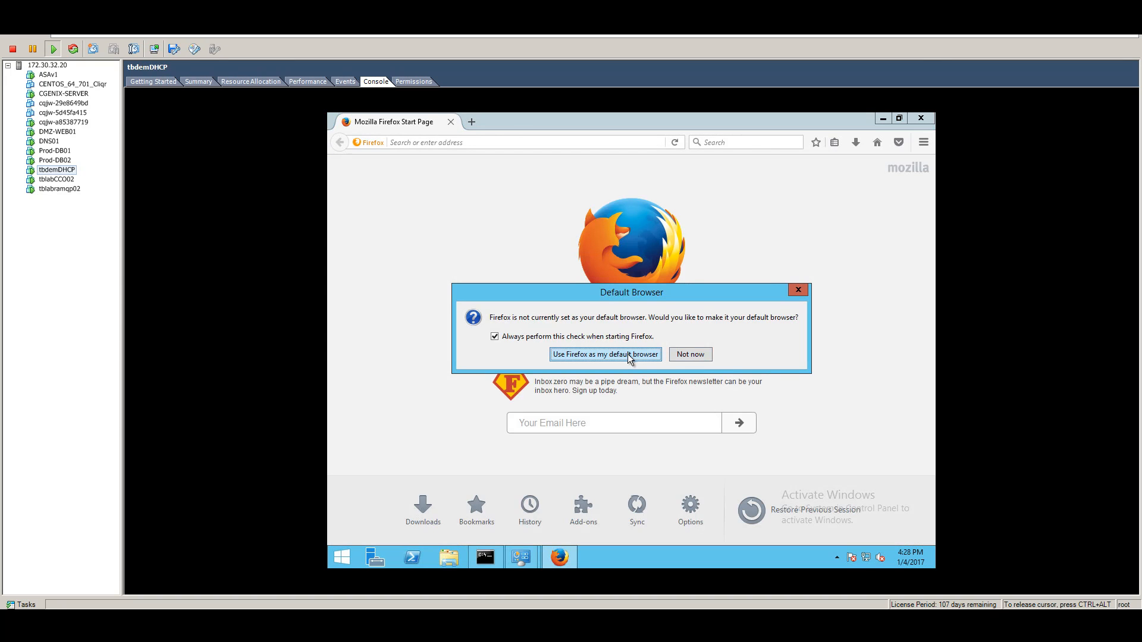
{"action": "left_click", "coordinate": [690, 355]}
{"action": "left_click", "coordinate": [517, 143]}
{"action": "type", "text": "http"}
{"action": "key", "text": "Menu"}
{"action": "left_click", "coordinate": [520, 144]}
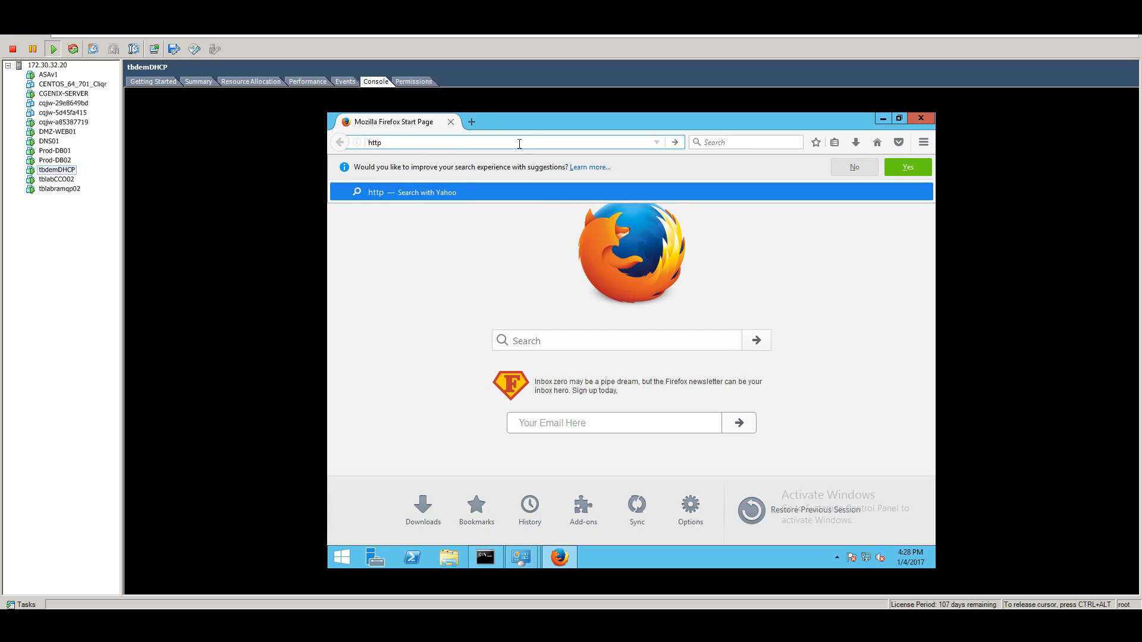
{"action": "left_click", "coordinate": [520, 144]}
{"action": "type", "text": "://"}
{"action": "type", "text": "172.30."}
{"action": "key", "text": "BackSpace"}
{"action": "key", "text": "BackSpace"}
{"action": "key", "text": "BackSpace"}
{"action": "key", "text": "BackSpace"}
{"action": "key", "text": "BackSpace"}
{"action": "key", "text": "BackSpace"}
{"action": "type", "text": "0.255.1.5"}
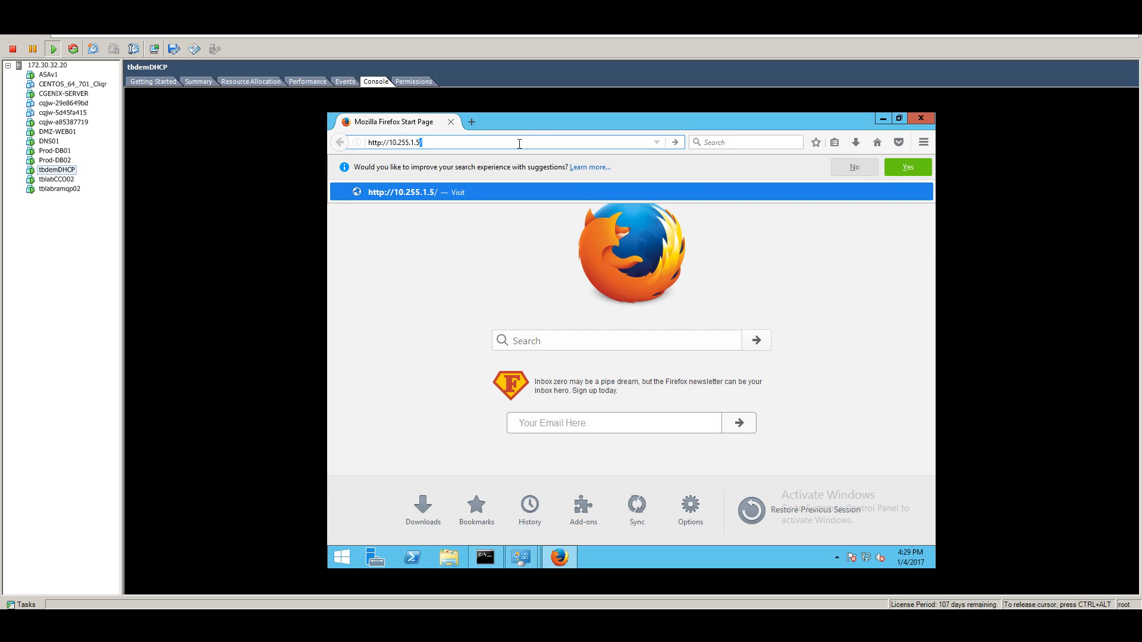
{"action": "key", "text": "Return"}
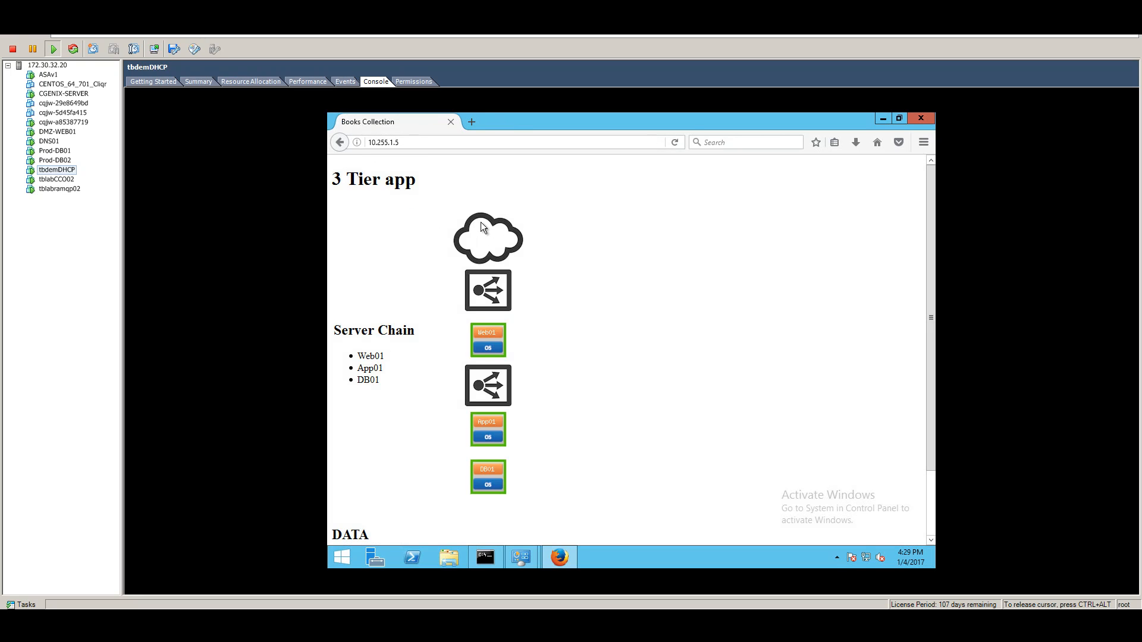
Step: Inspect the Server Chain heading and the book rows in the DATA table
{"action": "scroll", "coordinate": [584, 393], "scroll_direction": "down", "scroll_amount": 3}
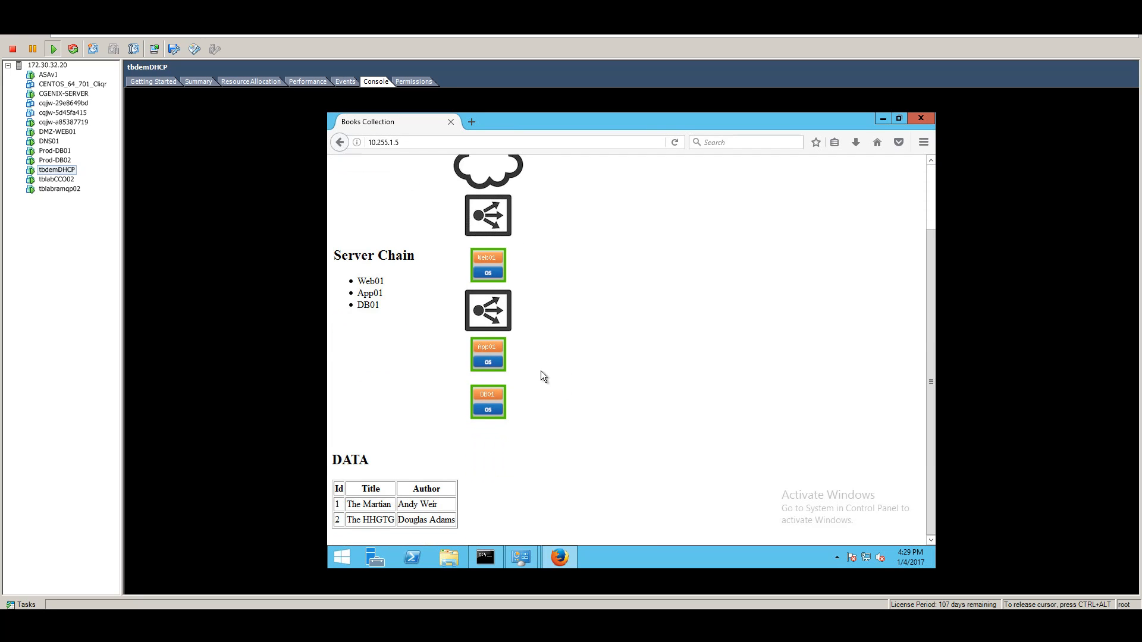
{"action": "scroll", "coordinate": [538, 357], "scroll_direction": "up", "scroll_amount": 3}
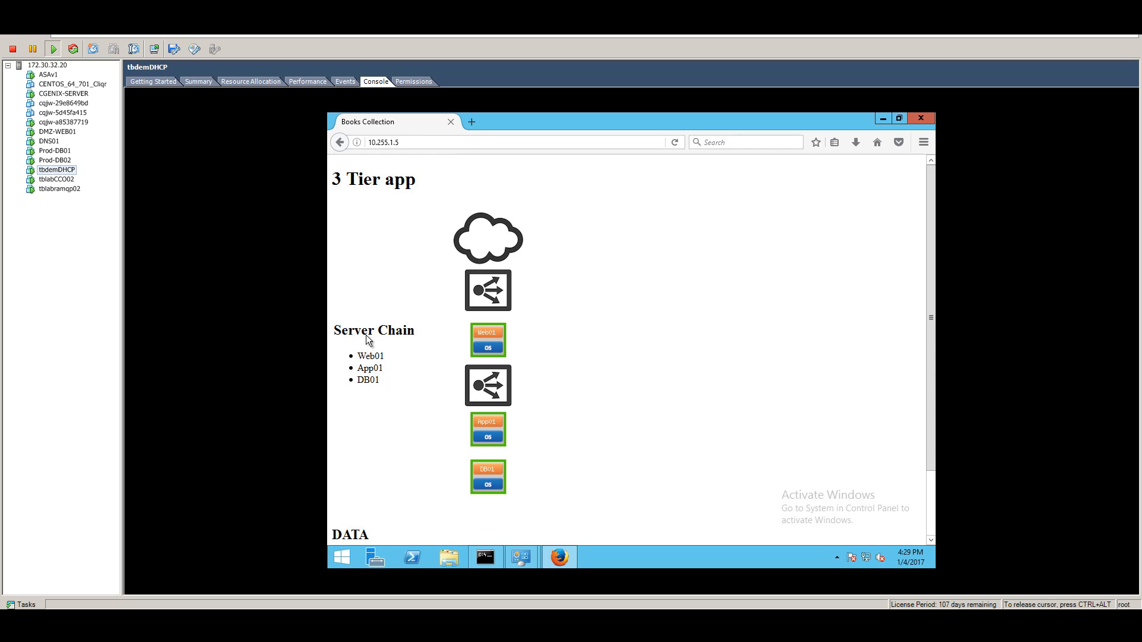
{"action": "left_click_drag", "start_coordinate": [335, 331], "coordinate": [416, 333]}
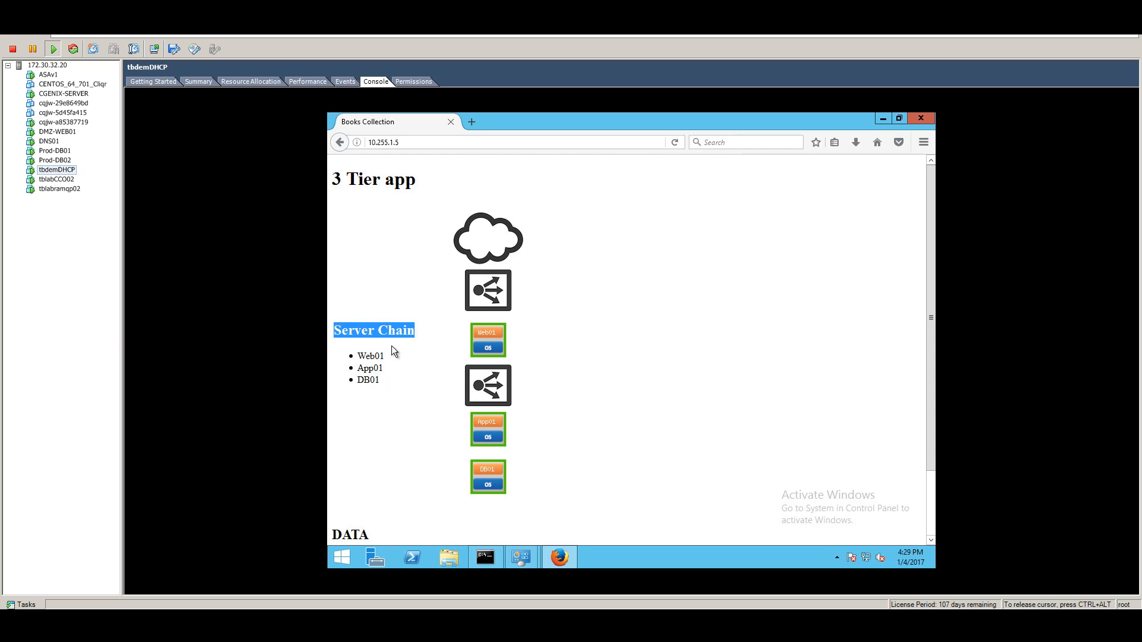
{"action": "left_click", "coordinate": [392, 345]}
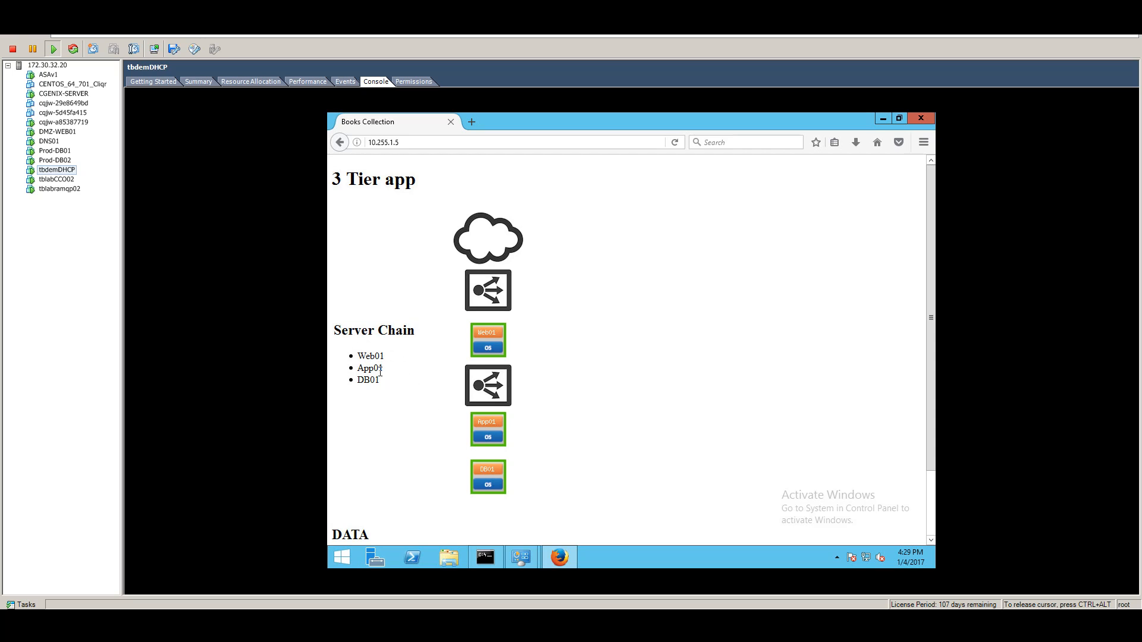
{"action": "scroll", "coordinate": [424, 437], "scroll_direction": "down", "scroll_amount": 2}
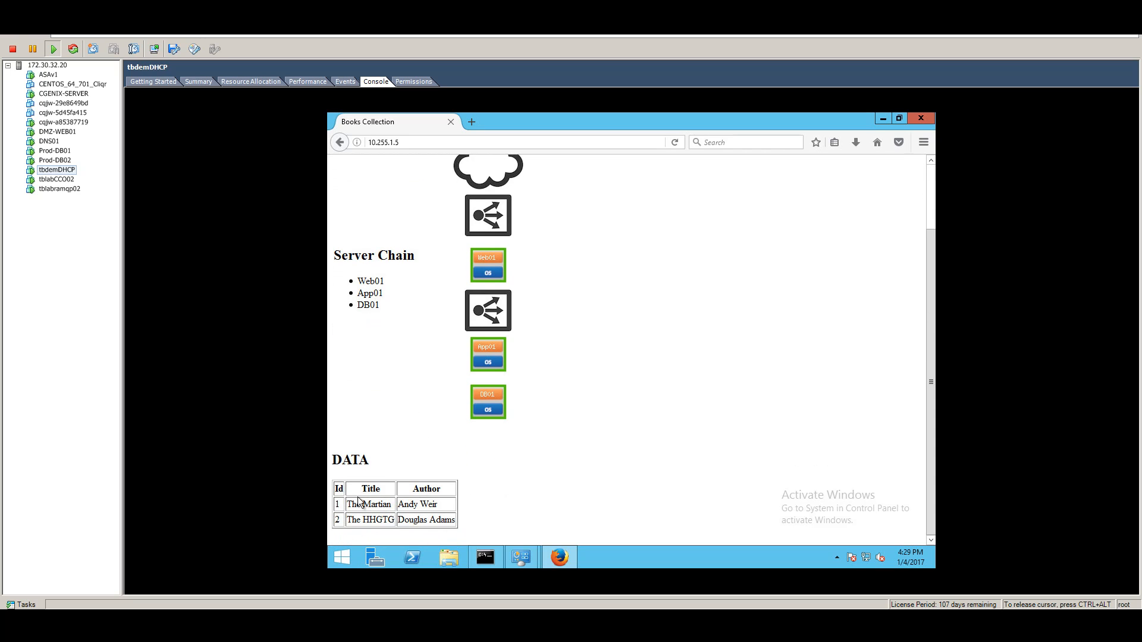
{"action": "left_click_drag", "start_coordinate": [352, 503], "coordinate": [455, 522]}
{"action": "left_click", "coordinate": [535, 451]}
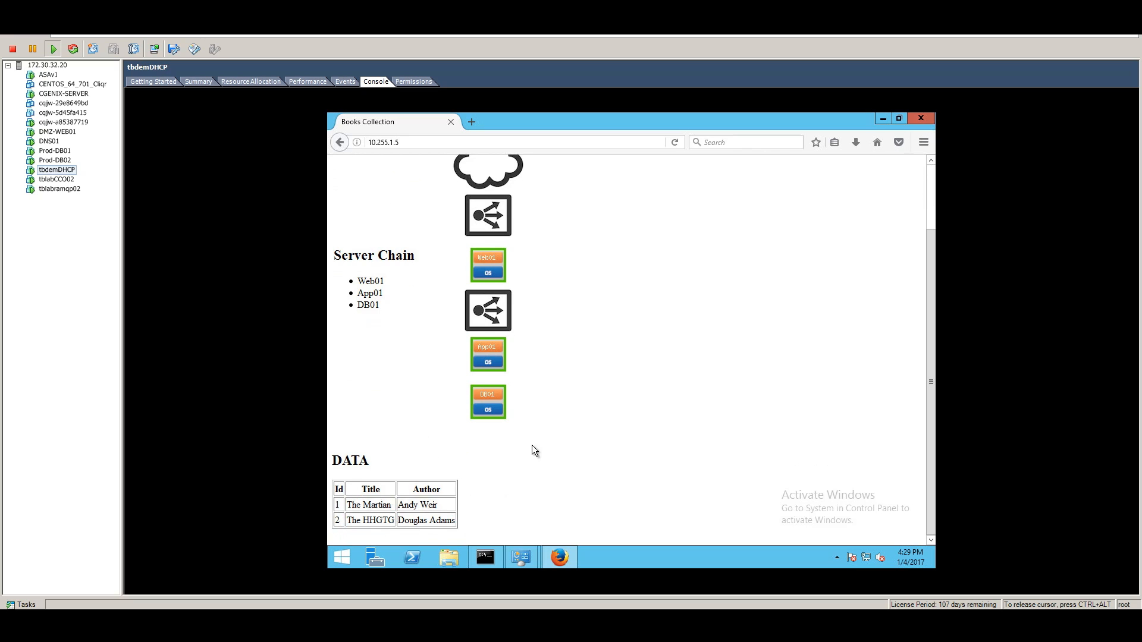
{"action": "scroll", "coordinate": [484, 390], "scroll_direction": "up", "scroll_amount": 2}
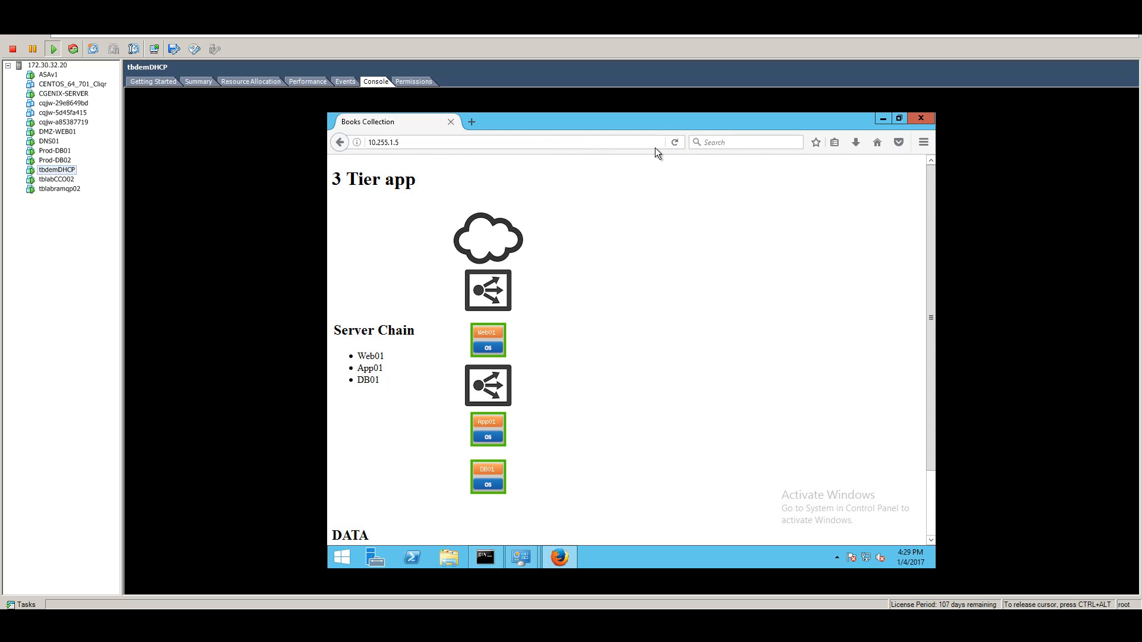
Step: Reload the page and pick out the Web02, app server and DB01 names in the chain
{"action": "left_click", "coordinate": [677, 142]}
{"action": "left_click", "coordinate": [676, 141]}
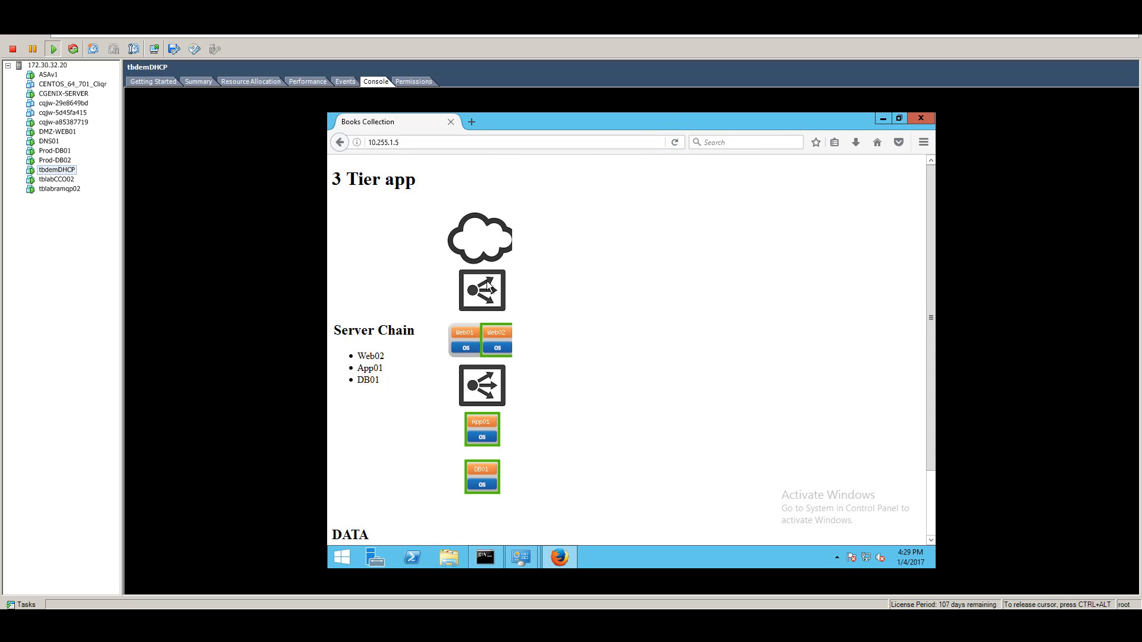
{"action": "double_click", "coordinate": [383, 359]}
{"action": "left_click_drag", "start_coordinate": [358, 369], "coordinate": [379, 372]}
{"action": "double_click", "coordinate": [363, 381]}
Step: Reload repeatedly until the chain shows Web01, App02, DB01
{"action": "left_click", "coordinate": [676, 142]}
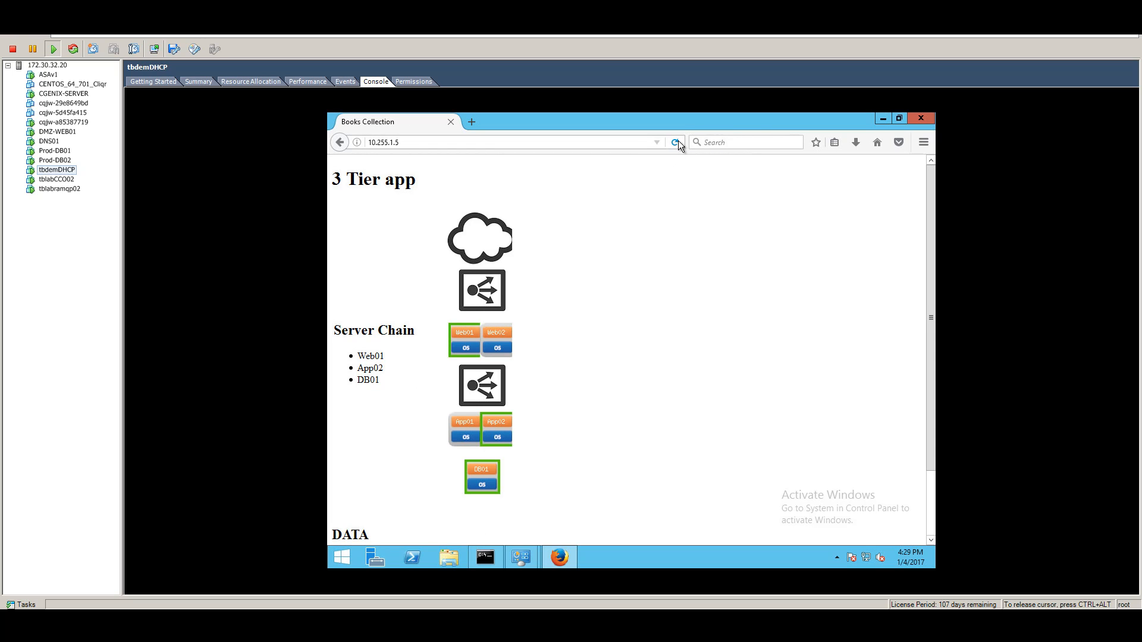
{"action": "left_click", "coordinate": [678, 142]}
{"action": "left_click", "coordinate": [677, 142]}
{"action": "left_click", "coordinate": [677, 143]}
{"action": "left_click", "coordinate": [677, 142]}
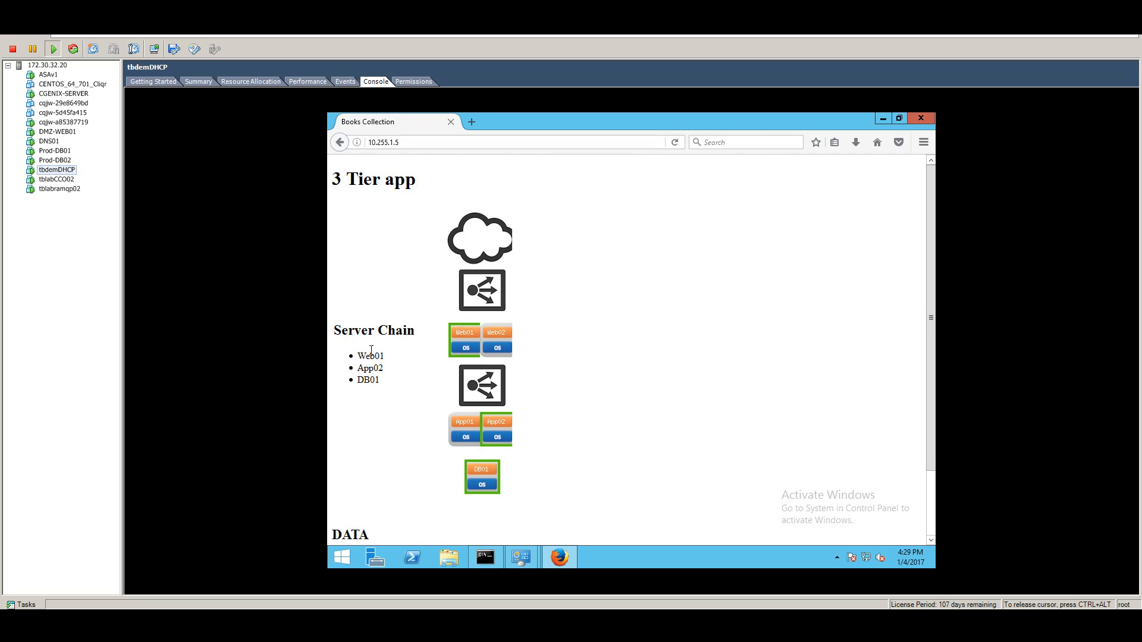